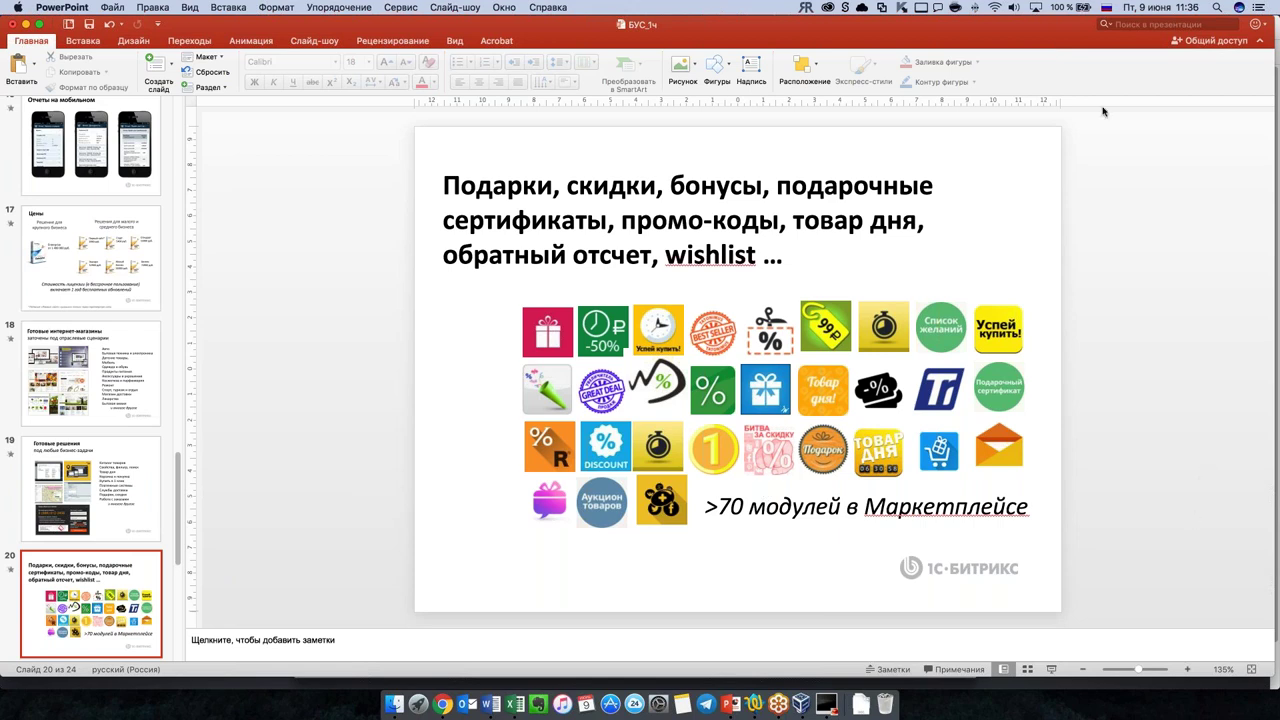
Step: In the installer browser window, enter the administrator password and move to its confirmation
{"action": "left_click", "coordinate": [442, 705]}
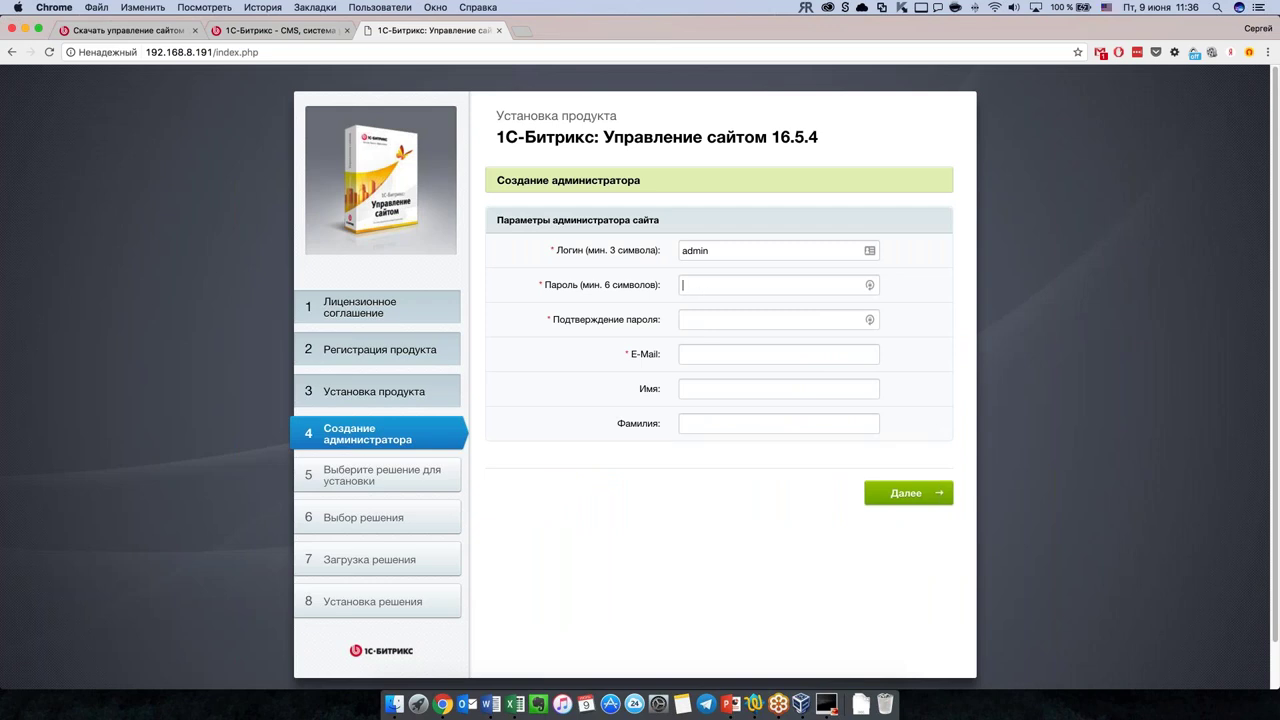
{"action": "type", "text": "123456"}
{"action": "key", "text": "Tab"}
Step: Fill in the administrator's e-mail address, first name and surname
{"action": "left_click", "coordinate": [700, 354]}
{"action": "type", "text": "ы"}
{"action": "key", "text": "BackSpace"}
{"action": "key", "text": "BackSpace"}
{"action": "left_click", "coordinate": [716, 388]}
{"action": "key", "text": "Tab"}
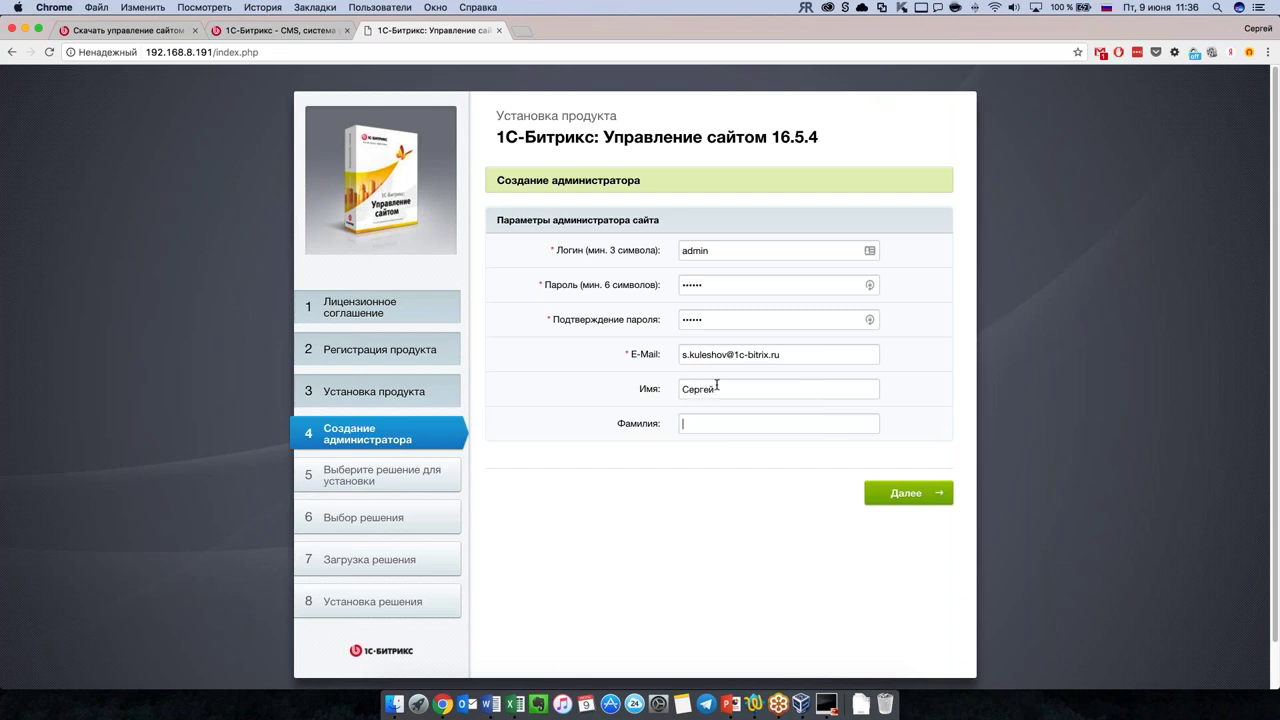
Step: Submit the administrator details and choose the Интернет-магазин solution
{"action": "left_click", "coordinate": [901, 495]}
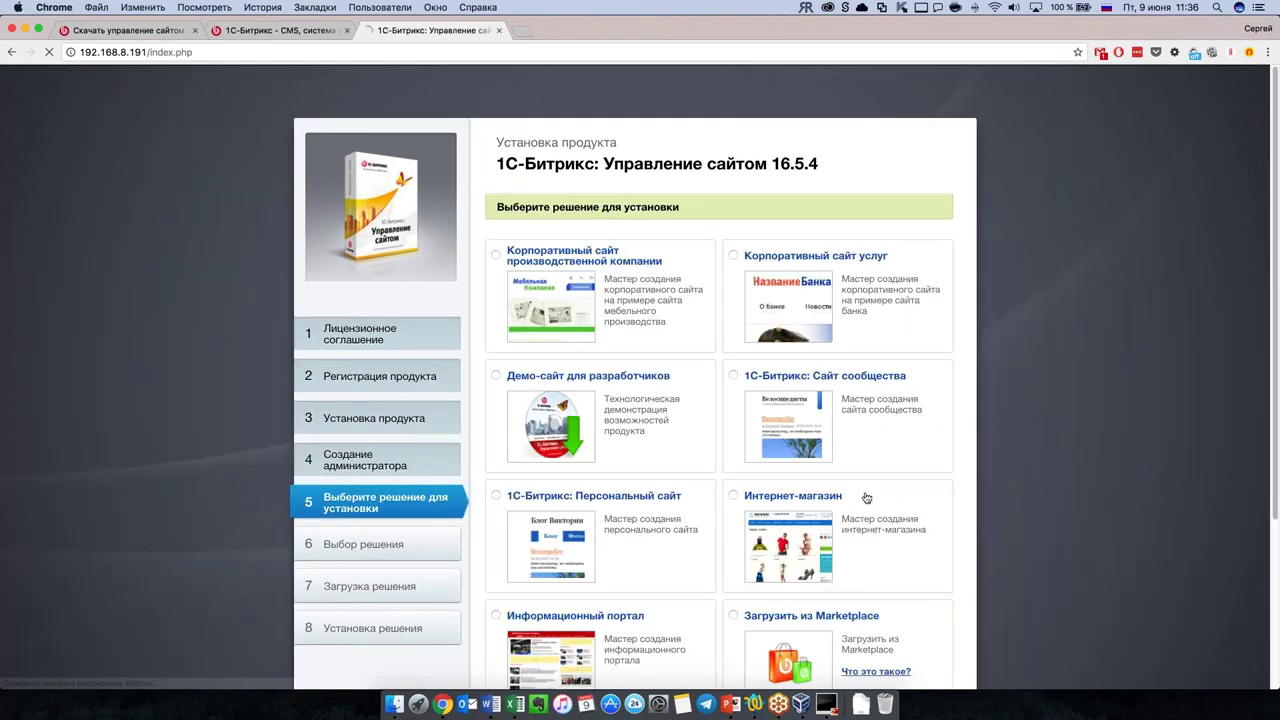
{"action": "scroll", "coordinate": [731, 510], "scroll_direction": "down", "scroll_amount": 3}
{"action": "left_click", "coordinate": [734, 284]}
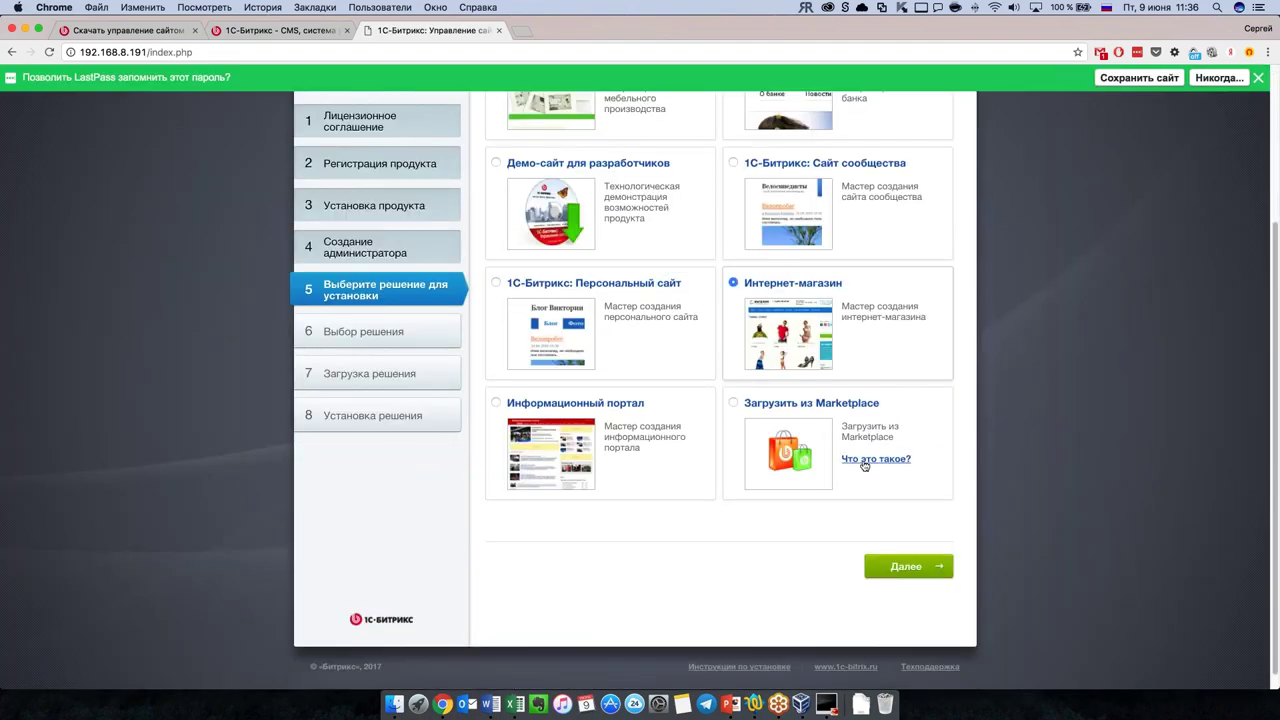
{"action": "scroll", "coordinate": [700, 552], "scroll_direction": "up", "scroll_amount": 2}
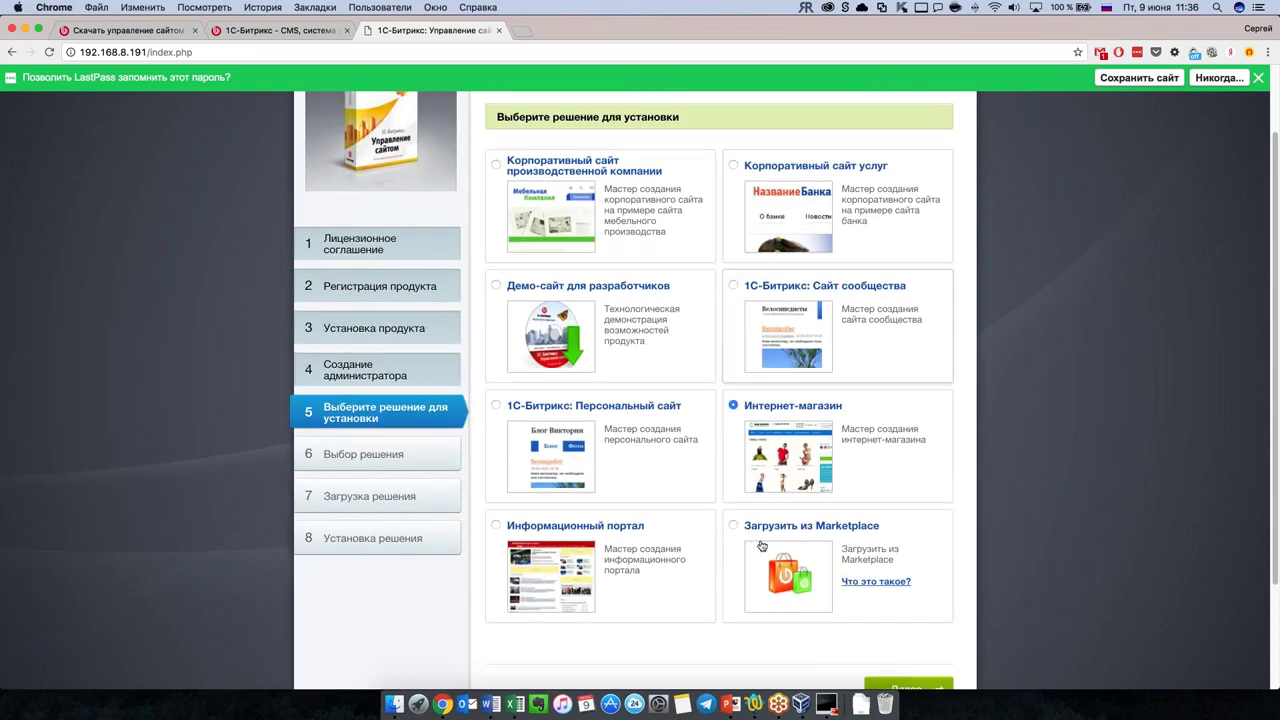
{"action": "scroll", "coordinate": [767, 545], "scroll_direction": "down", "scroll_amount": 1}
{"action": "scroll", "coordinate": [871, 652], "scroll_direction": "down", "scroll_amount": 1}
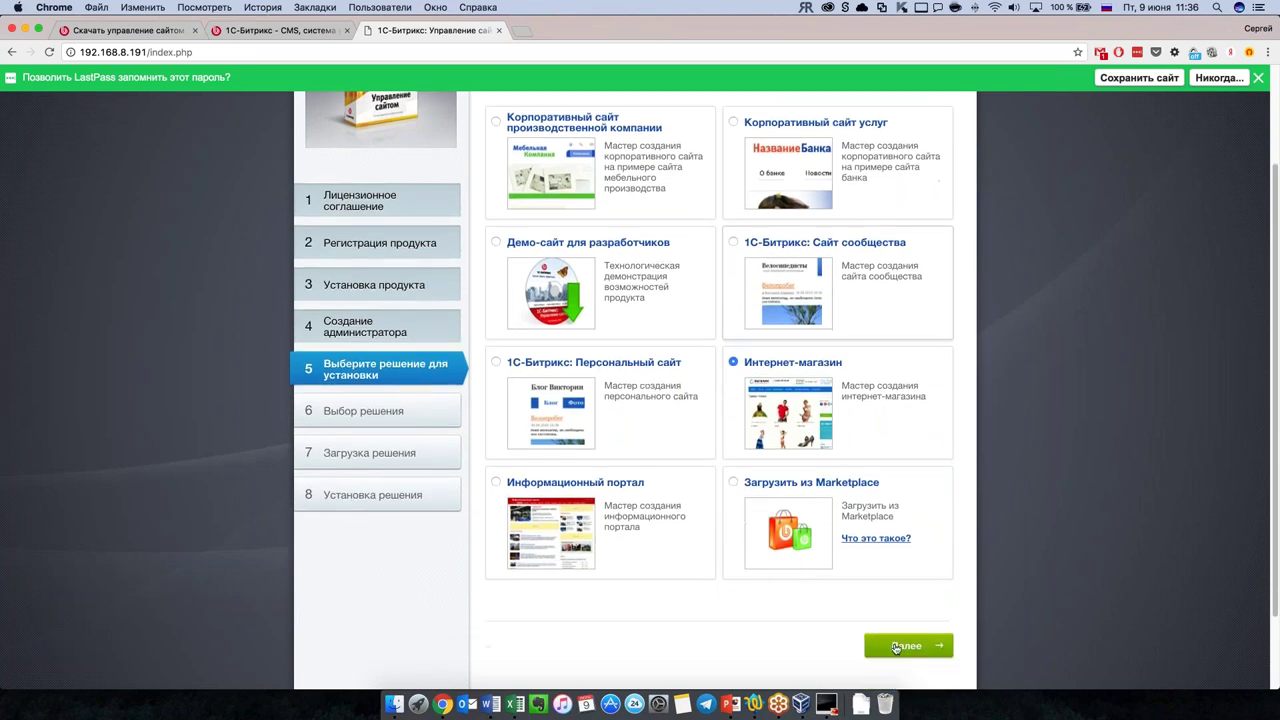
{"action": "left_click", "coordinate": [880, 646]}
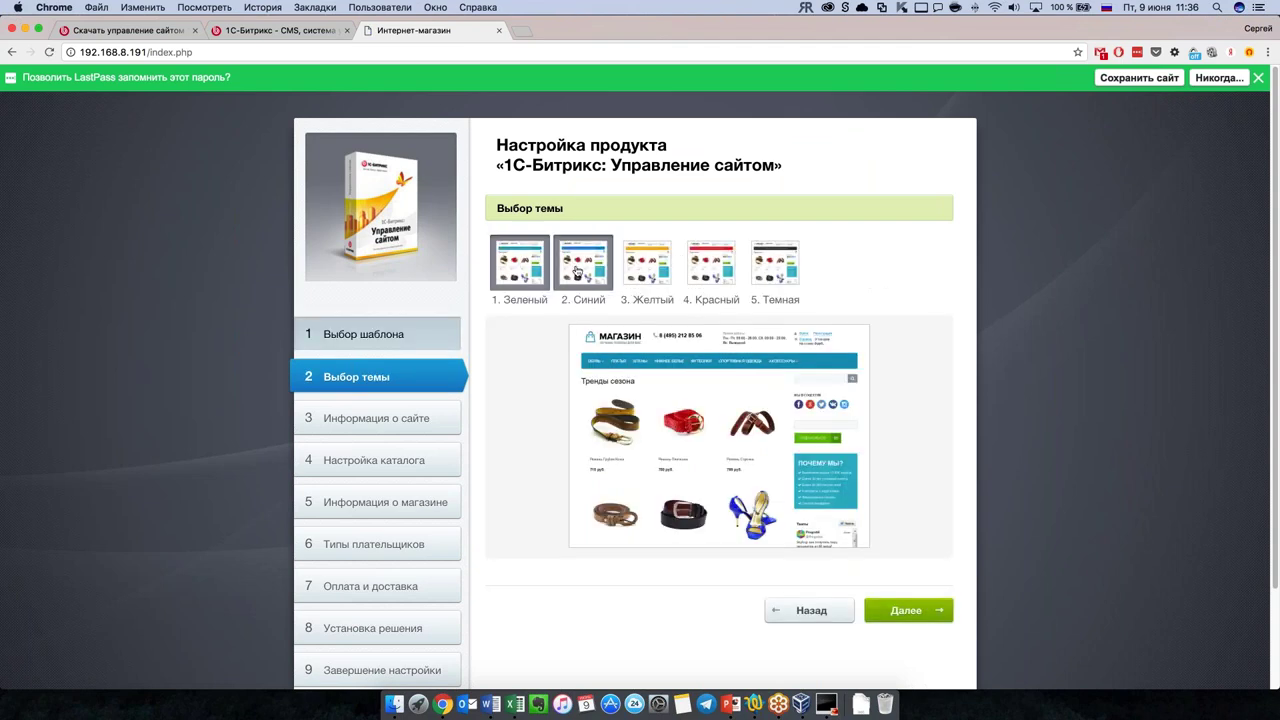
Step: Preview the colour themes, pick 2. Синий and continue to site information
{"action": "left_click", "coordinate": [775, 262]}
{"action": "left_click", "coordinate": [711, 262]}
{"action": "left_click", "coordinate": [647, 262]}
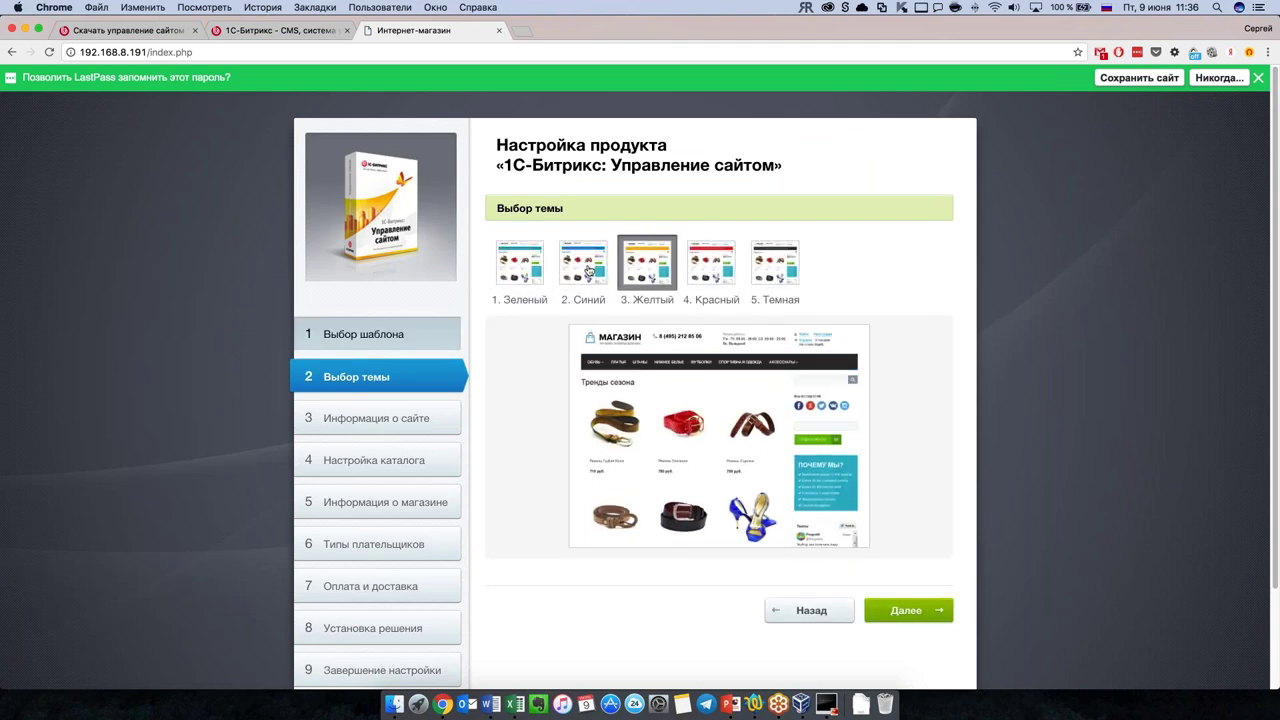
{"action": "left_click", "coordinate": [583, 262]}
{"action": "scroll", "coordinate": [583, 271], "scroll_direction": "down", "scroll_amount": 1}
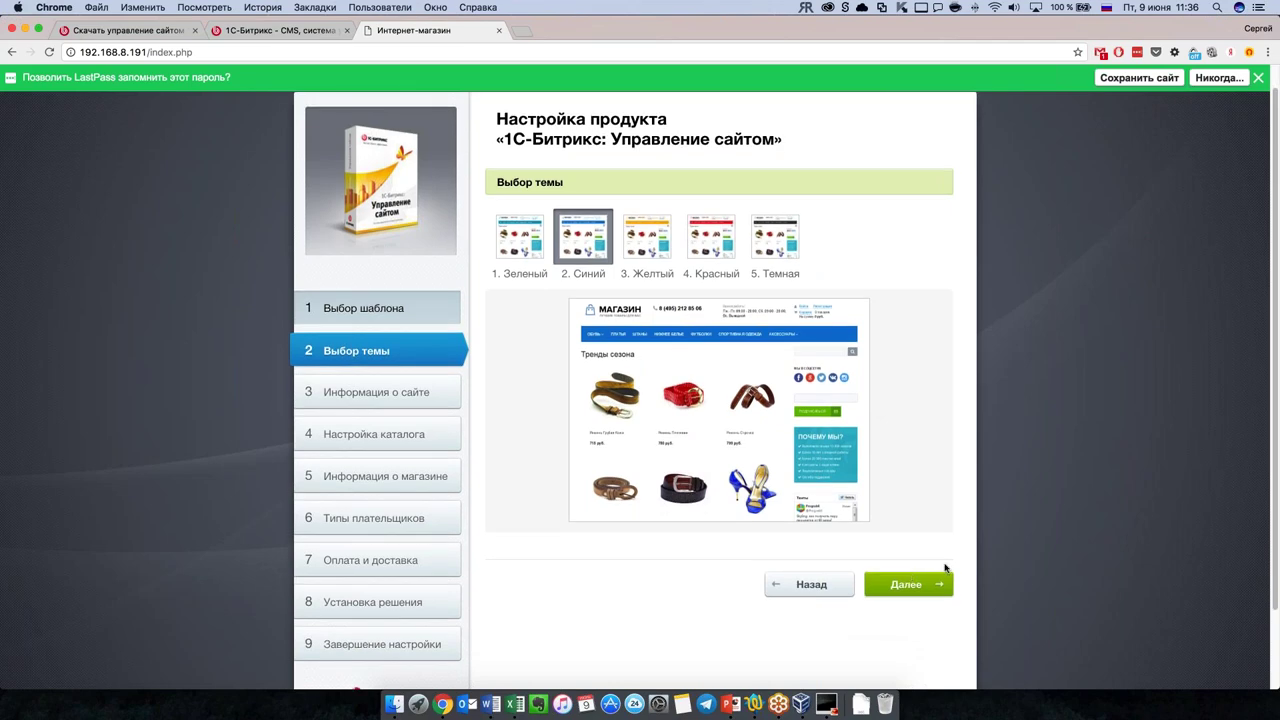
{"action": "left_click", "coordinate": [940, 594]}
Step: Dismiss the LastPass password-saving bar permanently with Никогда
{"action": "scroll", "coordinate": [930, 495], "scroll_direction": "down", "scroll_amount": 5}
{"action": "scroll", "coordinate": [934, 500], "scroll_direction": "down", "scroll_amount": 5}
{"action": "scroll", "coordinate": [934, 496], "scroll_direction": "up", "scroll_amount": 3}
{"action": "scroll", "coordinate": [934, 494], "scroll_direction": "up", "scroll_amount": 6}
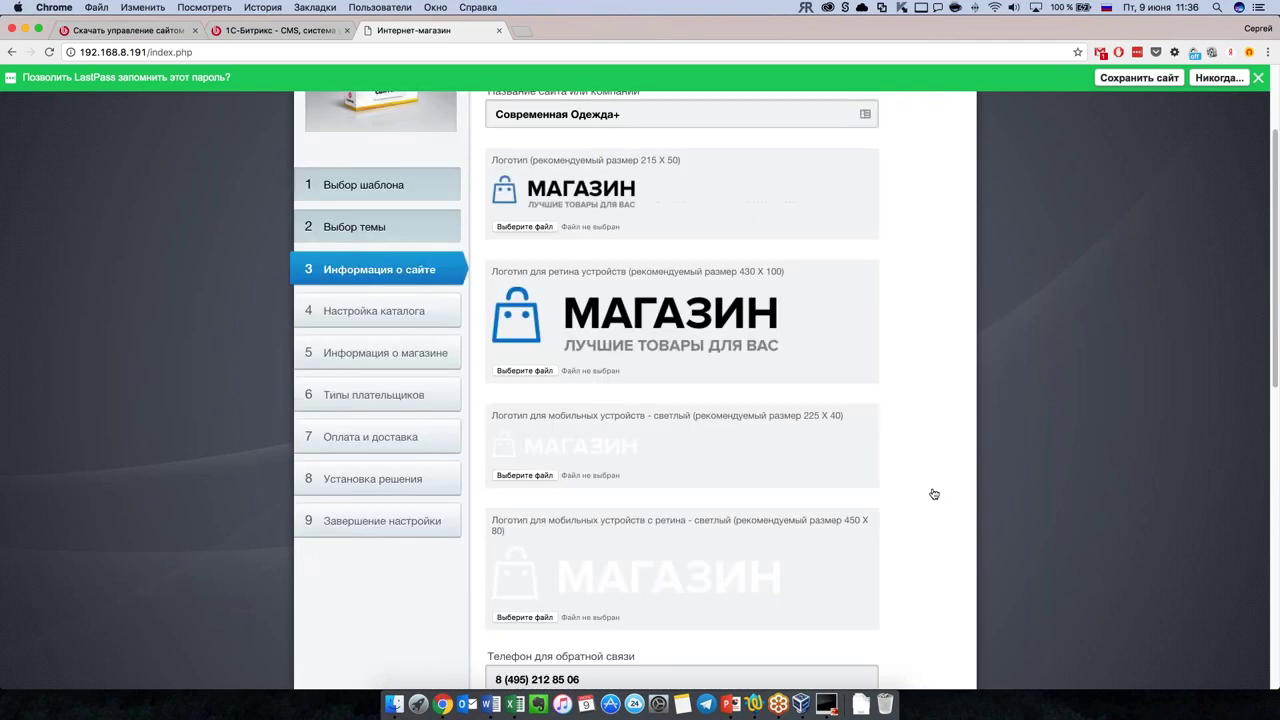
{"action": "scroll", "coordinate": [934, 494], "scroll_direction": "up", "scroll_amount": 1}
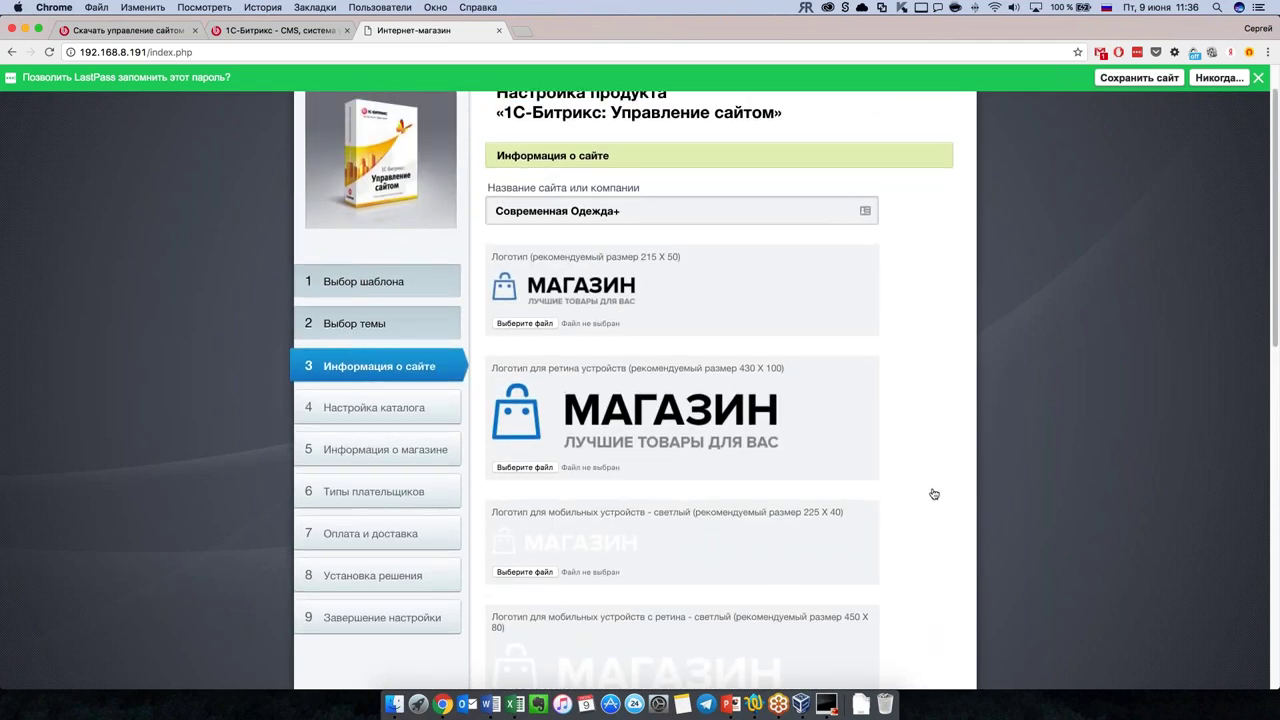
{"action": "left_click", "coordinate": [1236, 78]}
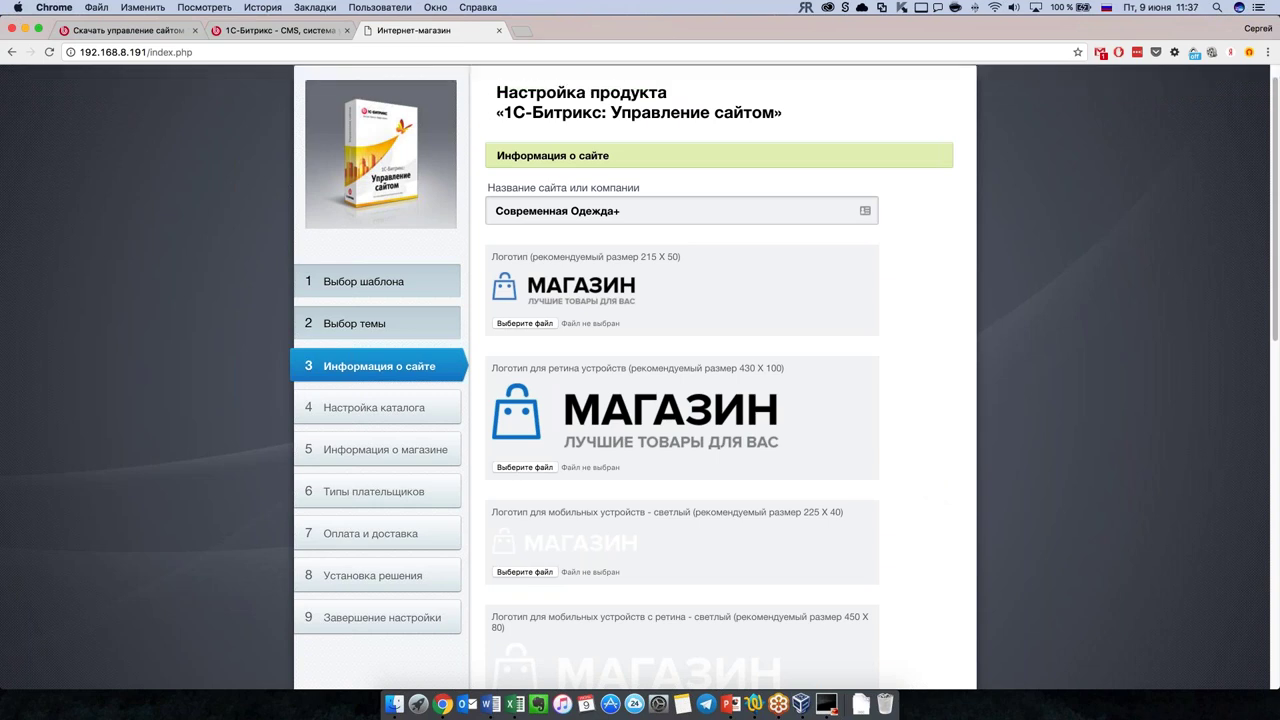
Step: Review the site information fields and accept the default values
{"action": "scroll", "coordinate": [753, 391], "scroll_direction": "down", "scroll_amount": 5}
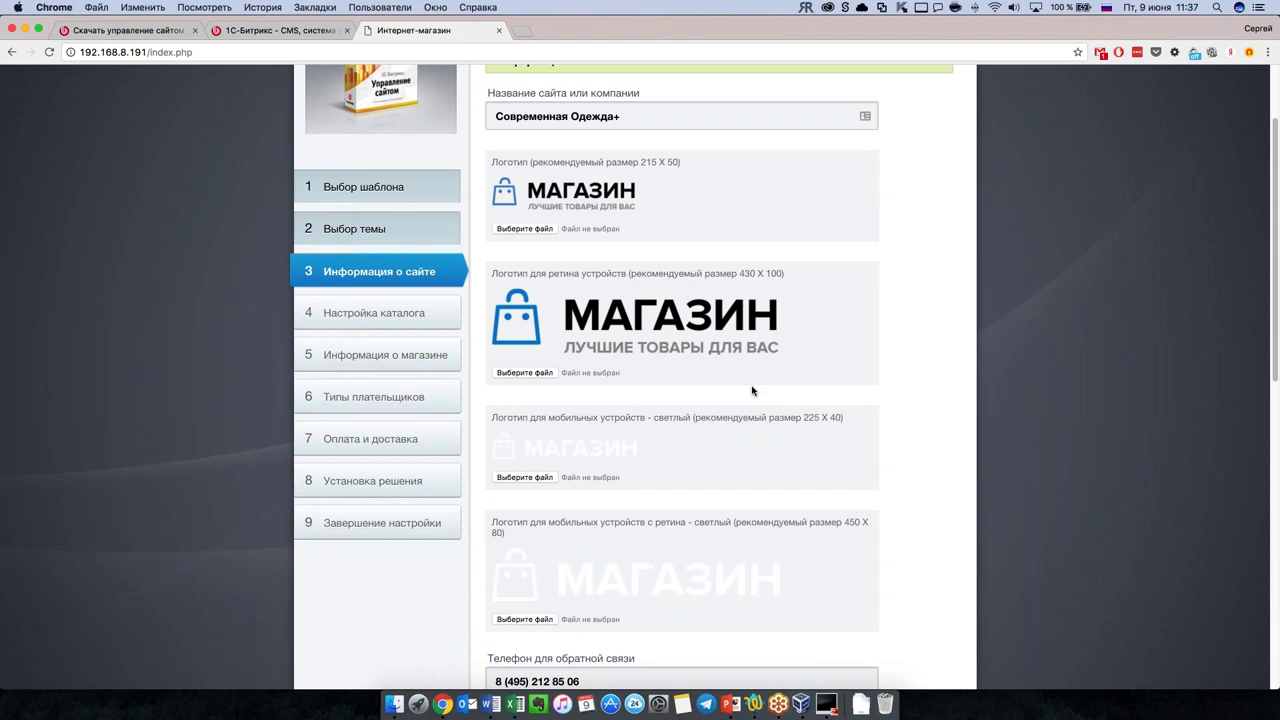
{"action": "scroll", "coordinate": [754, 370], "scroll_direction": "up", "scroll_amount": 4}
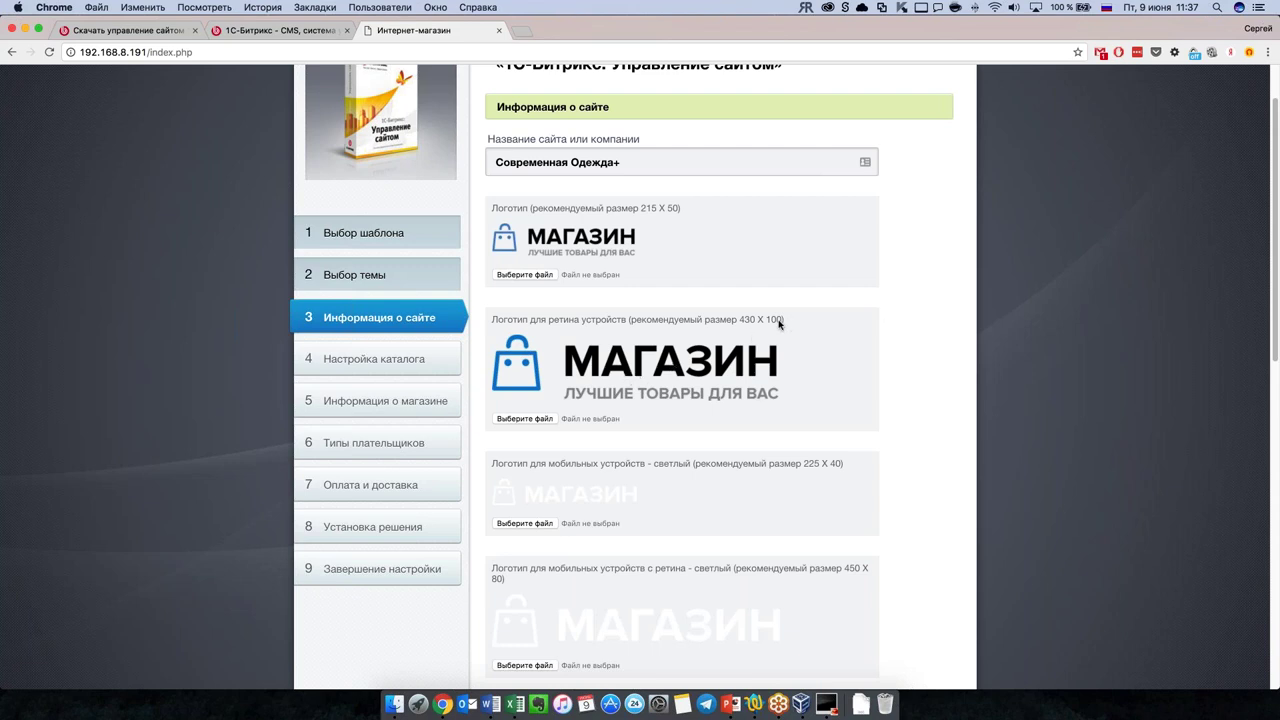
{"action": "scroll", "coordinate": [697, 486], "scroll_direction": "down", "scroll_amount": 2}
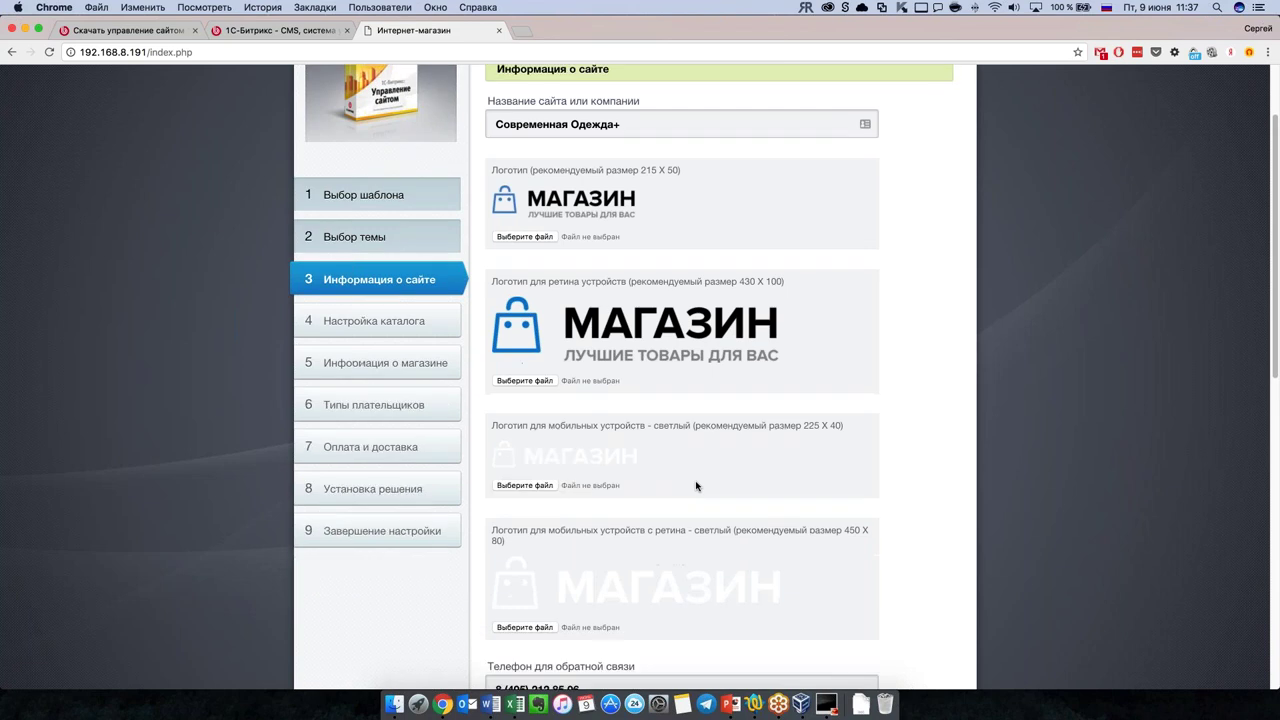
{"action": "scroll", "coordinate": [697, 486], "scroll_direction": "down", "scroll_amount": 3}
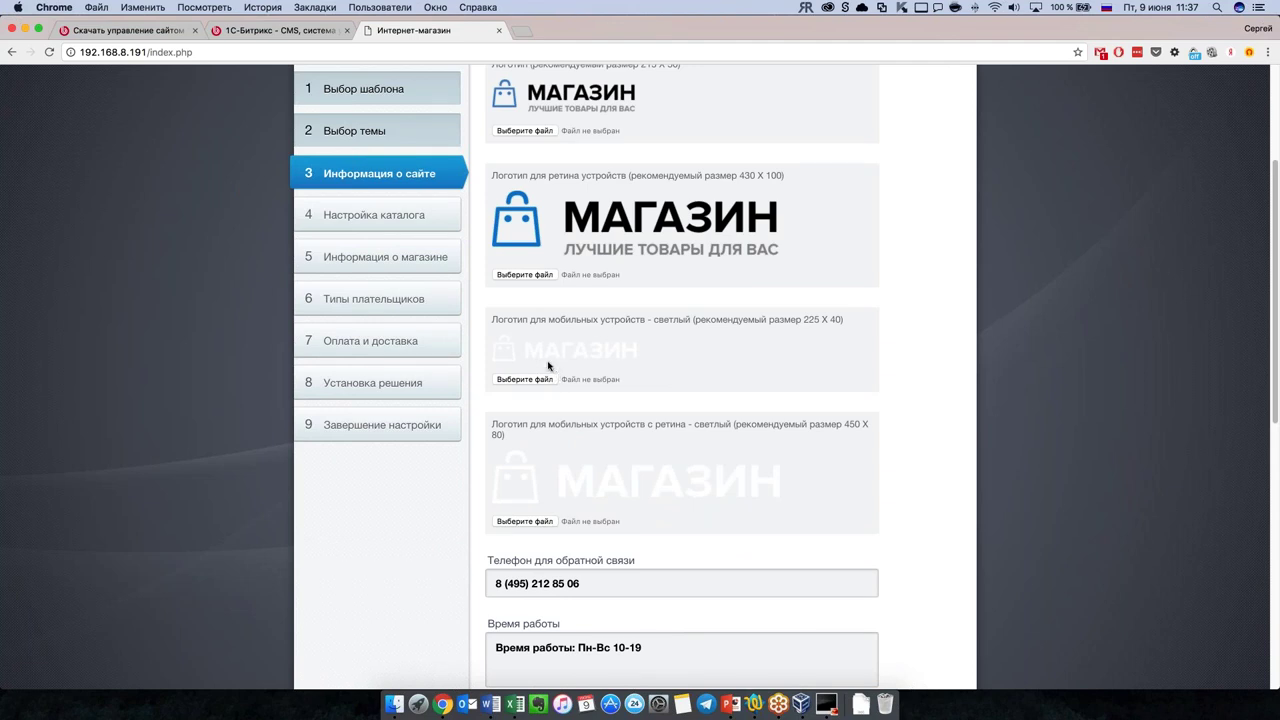
{"action": "scroll", "coordinate": [550, 365], "scroll_direction": "up", "scroll_amount": 1}
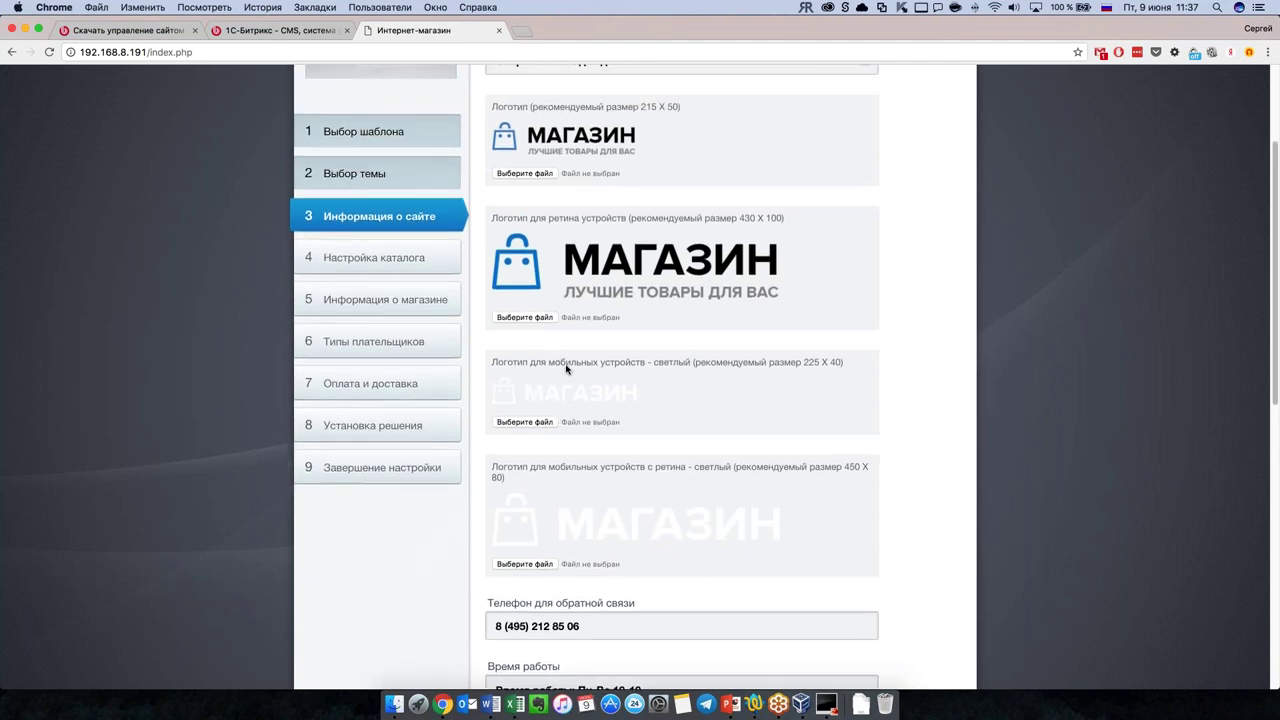
{"action": "scroll", "coordinate": [616, 530], "scroll_direction": "down", "scroll_amount": 1}
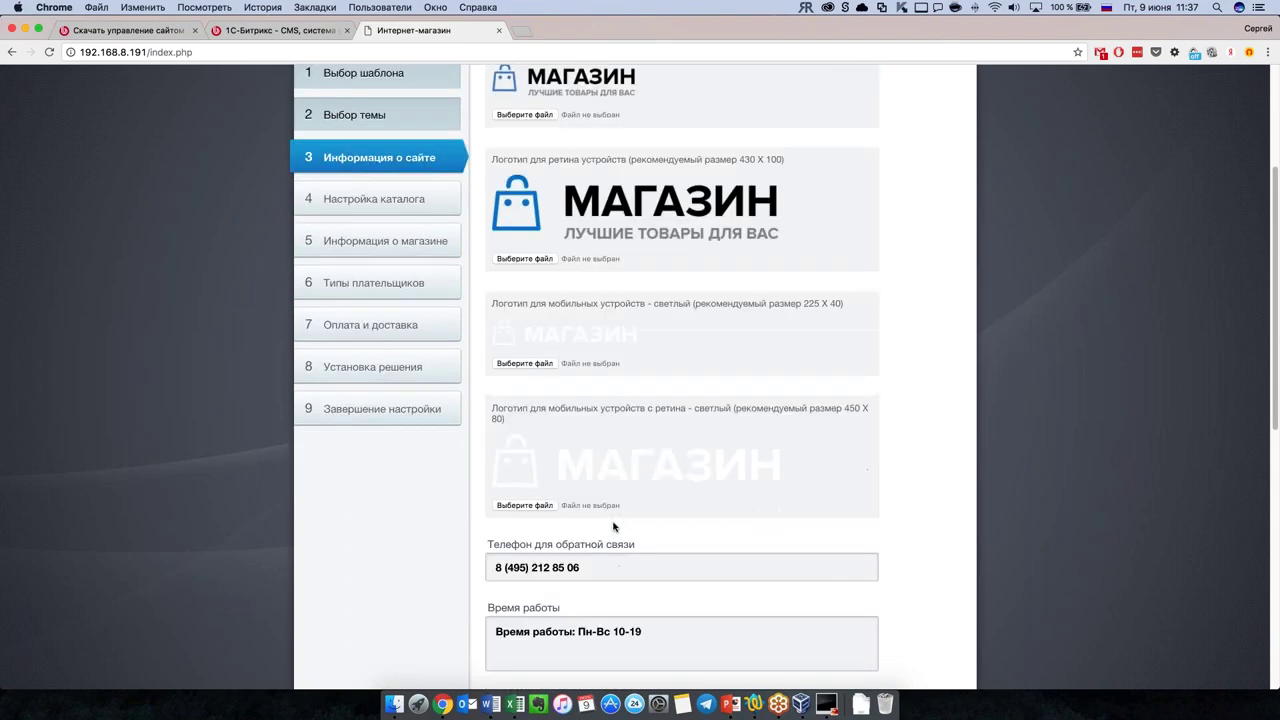
{"action": "scroll", "coordinate": [614, 527], "scroll_direction": "down", "scroll_amount": 3}
{"action": "scroll", "coordinate": [616, 527], "scroll_direction": "down", "scroll_amount": 3}
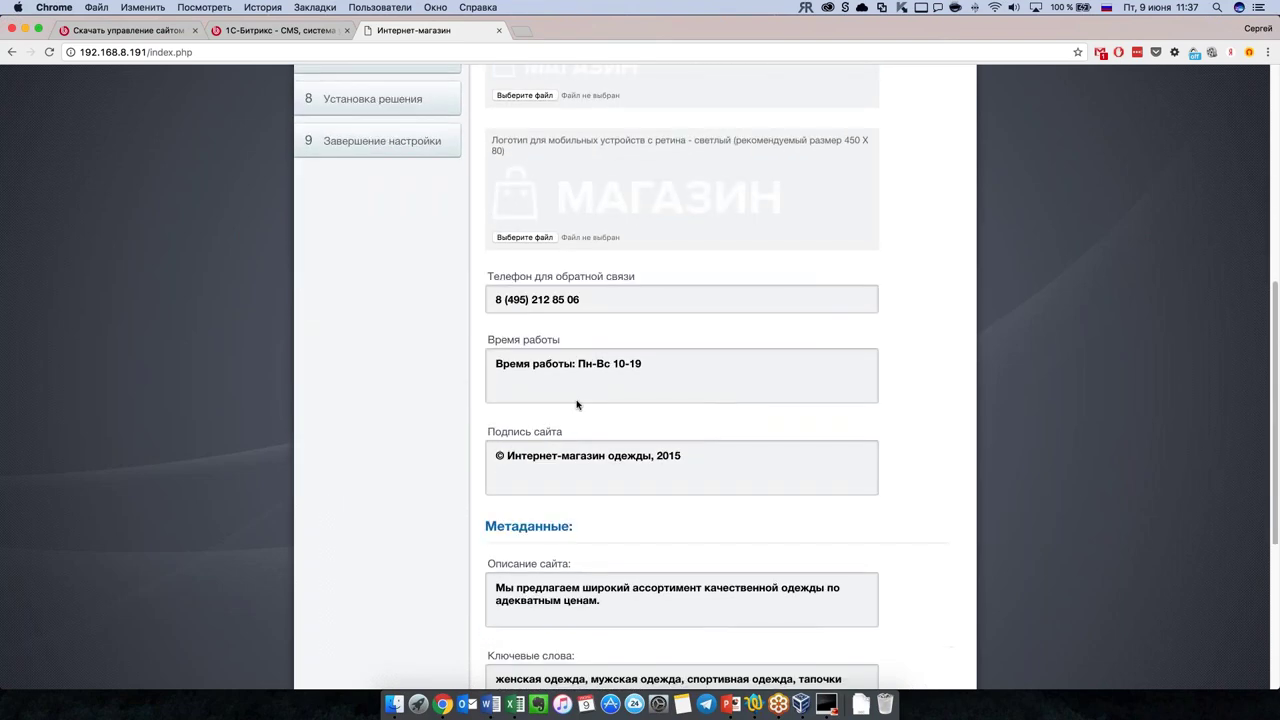
{"action": "scroll", "coordinate": [580, 404], "scroll_direction": "down", "scroll_amount": 5}
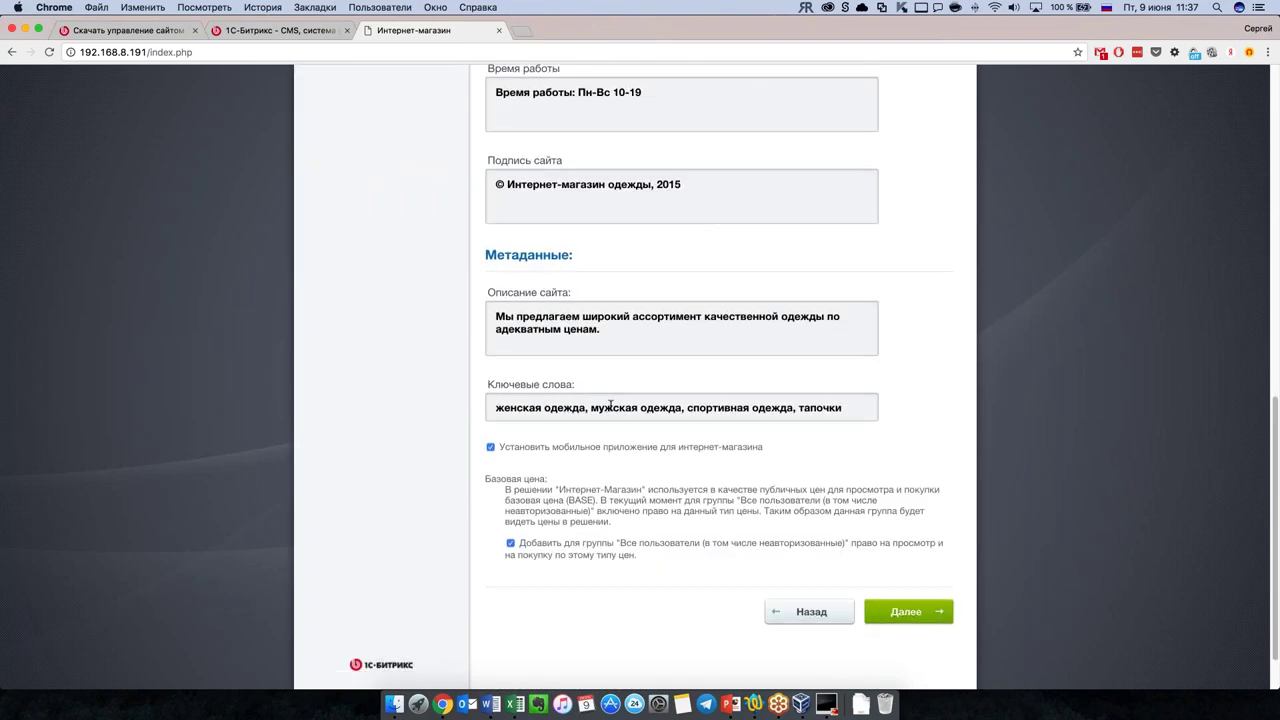
{"action": "scroll", "coordinate": [611, 404], "scroll_direction": "down", "scroll_amount": 1}
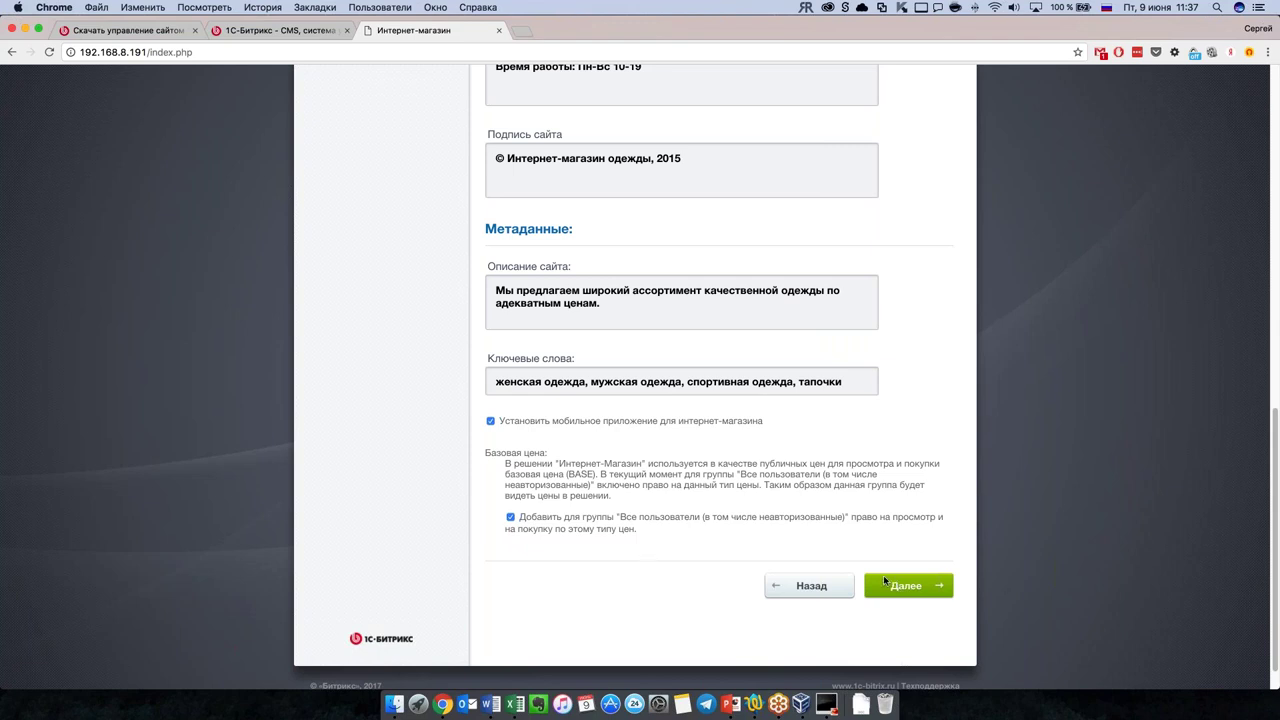
{"action": "left_click", "coordinate": [885, 582]}
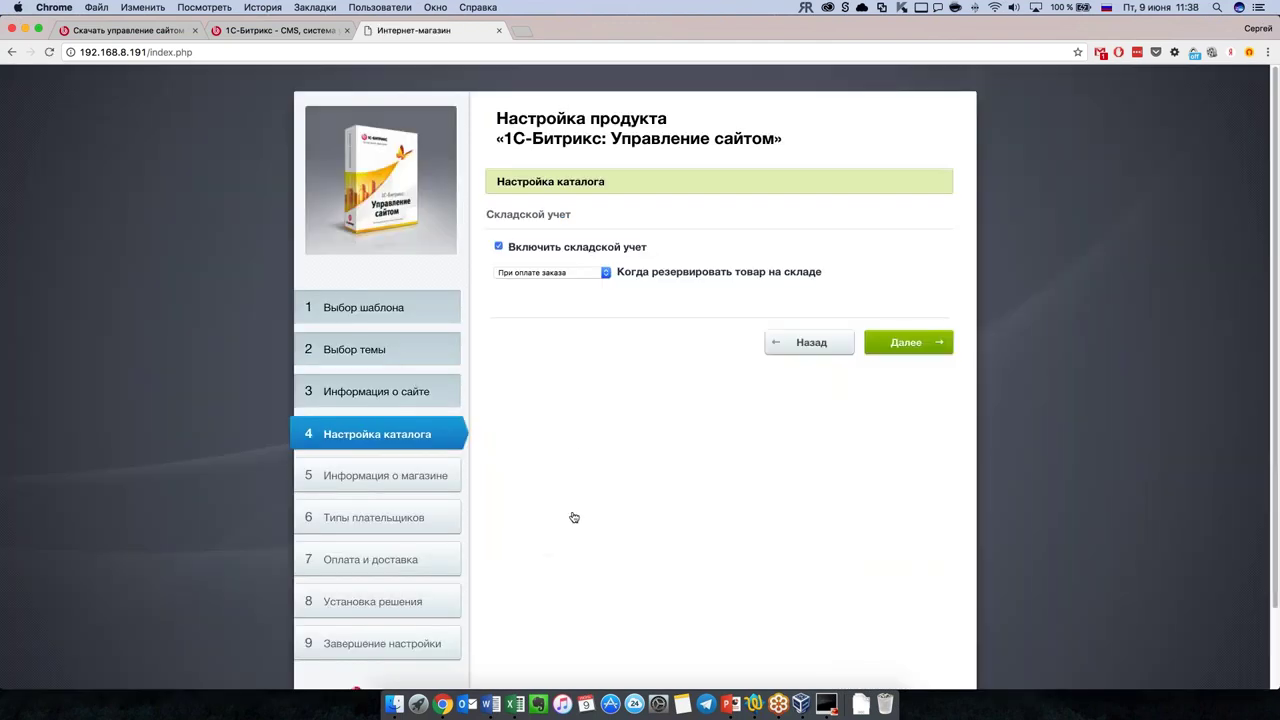
Step: Set stock reservation to happen once delivery is allowed and continue
{"action": "left_click", "coordinate": [540, 274]}
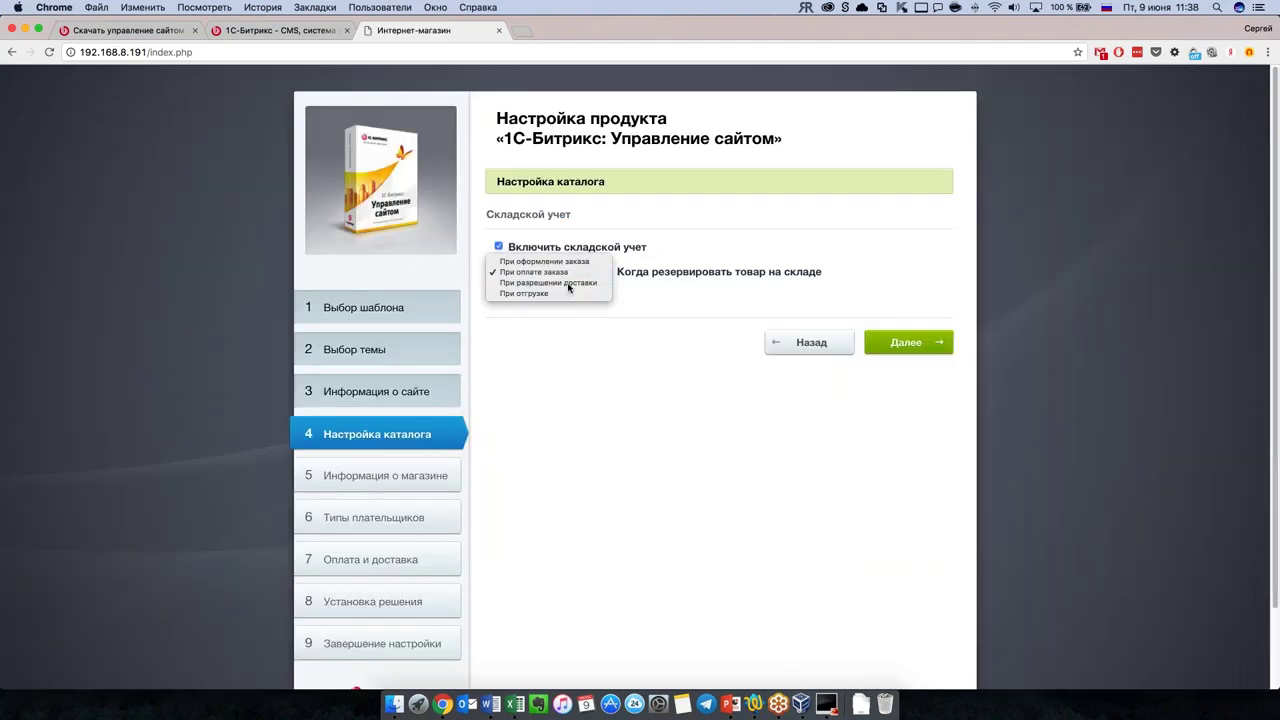
{"action": "left_click", "coordinate": [568, 287]}
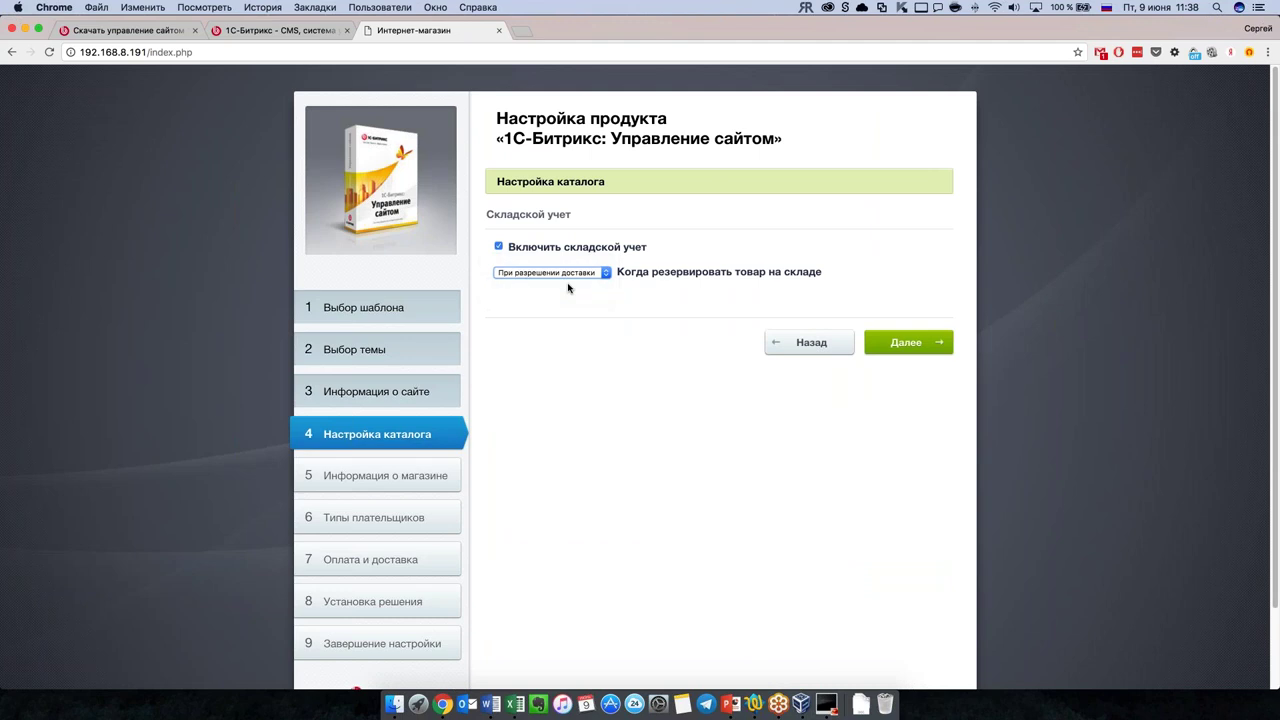
{"action": "left_click", "coordinate": [893, 346]}
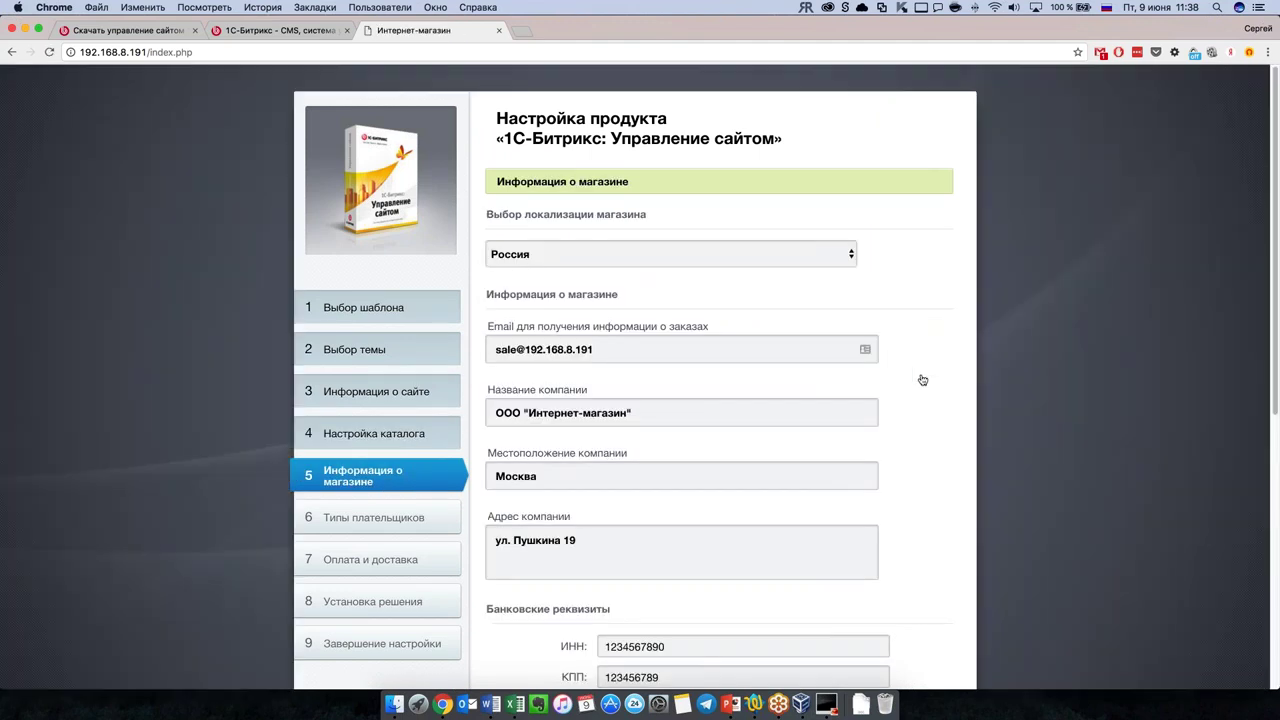
Step: Keep the store location as Россия and move on to the payer types step
{"action": "scroll", "coordinate": [922, 384], "scroll_direction": "down", "scroll_amount": 3}
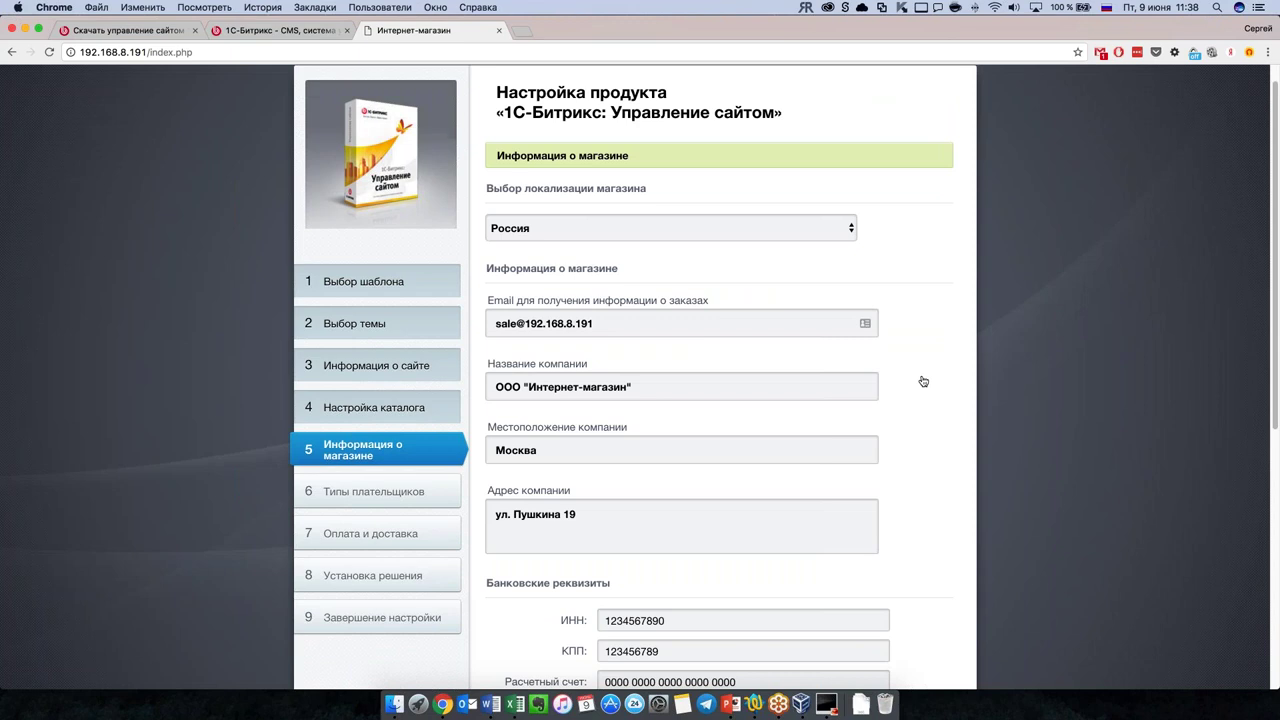
{"action": "scroll", "coordinate": [920, 389], "scroll_direction": "up", "scroll_amount": 2}
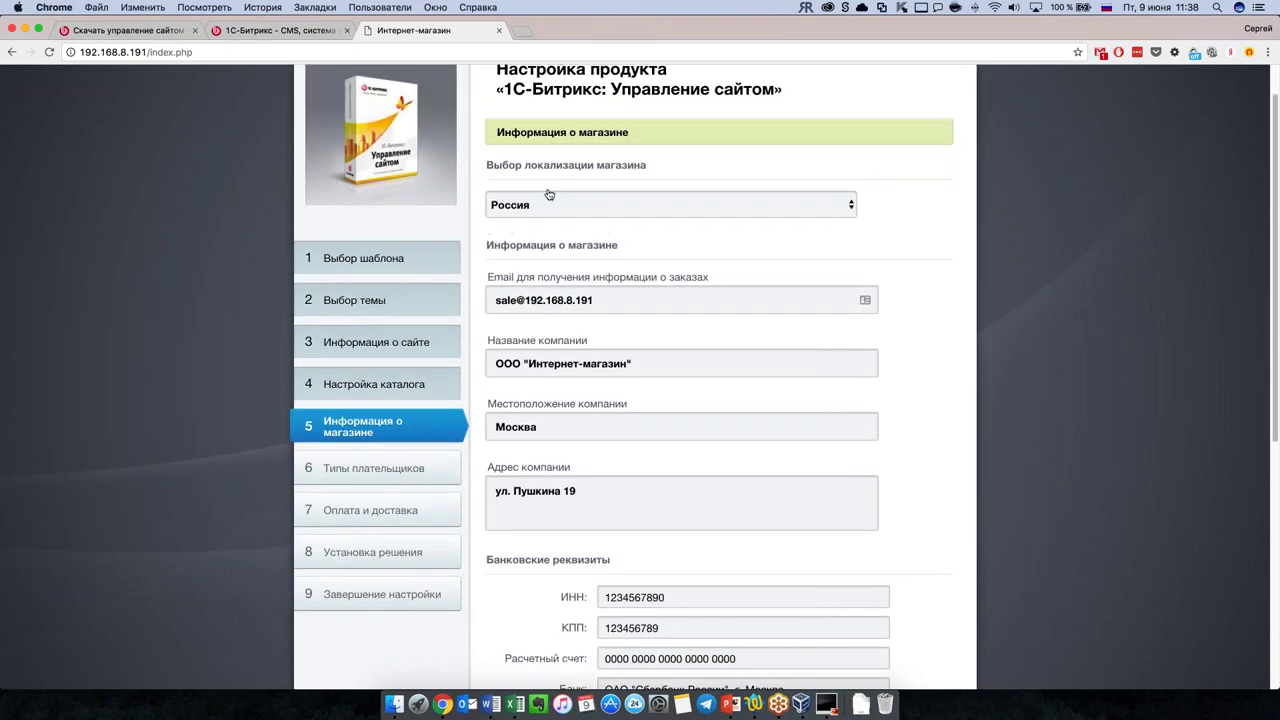
{"action": "left_click", "coordinate": [660, 205]}
{"action": "left_click", "coordinate": [926, 364]}
{"action": "scroll", "coordinate": [926, 364], "scroll_direction": "down", "scroll_amount": 8}
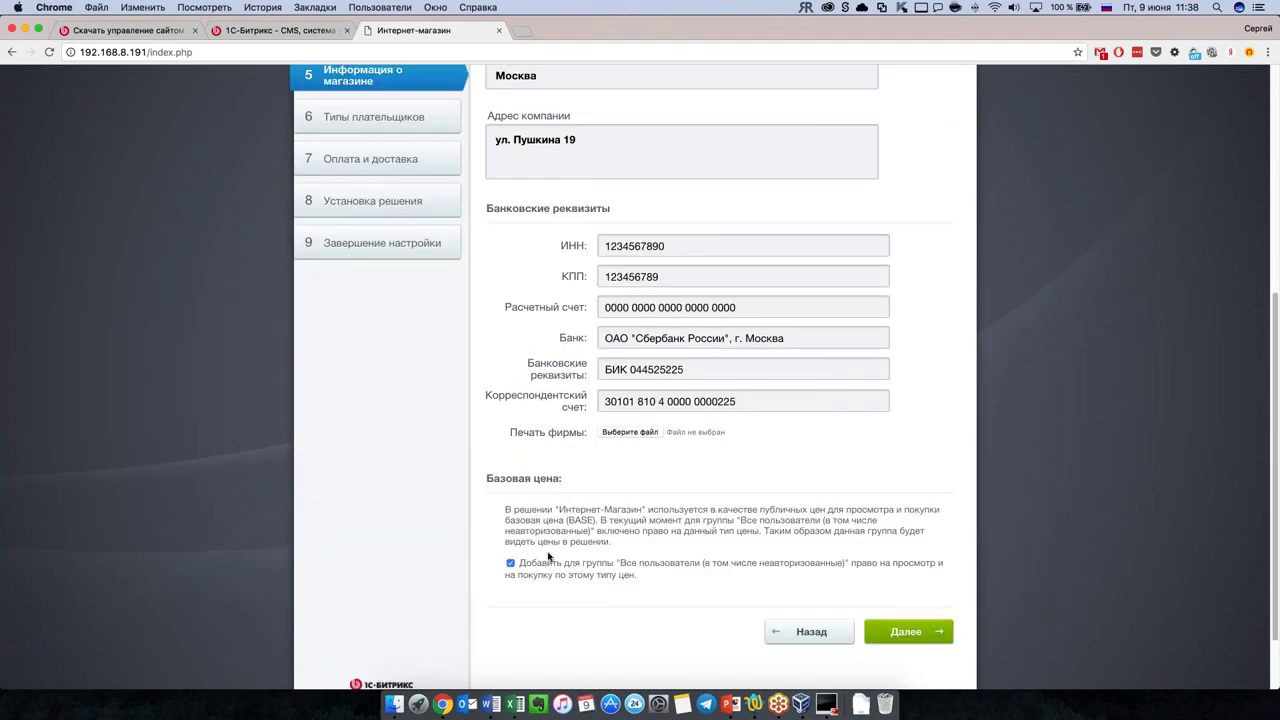
{"action": "scroll", "coordinate": [470, 560], "scroll_direction": "up", "scroll_amount": 5}
{"action": "scroll", "coordinate": [548, 557], "scroll_direction": "down", "scroll_amount": 7}
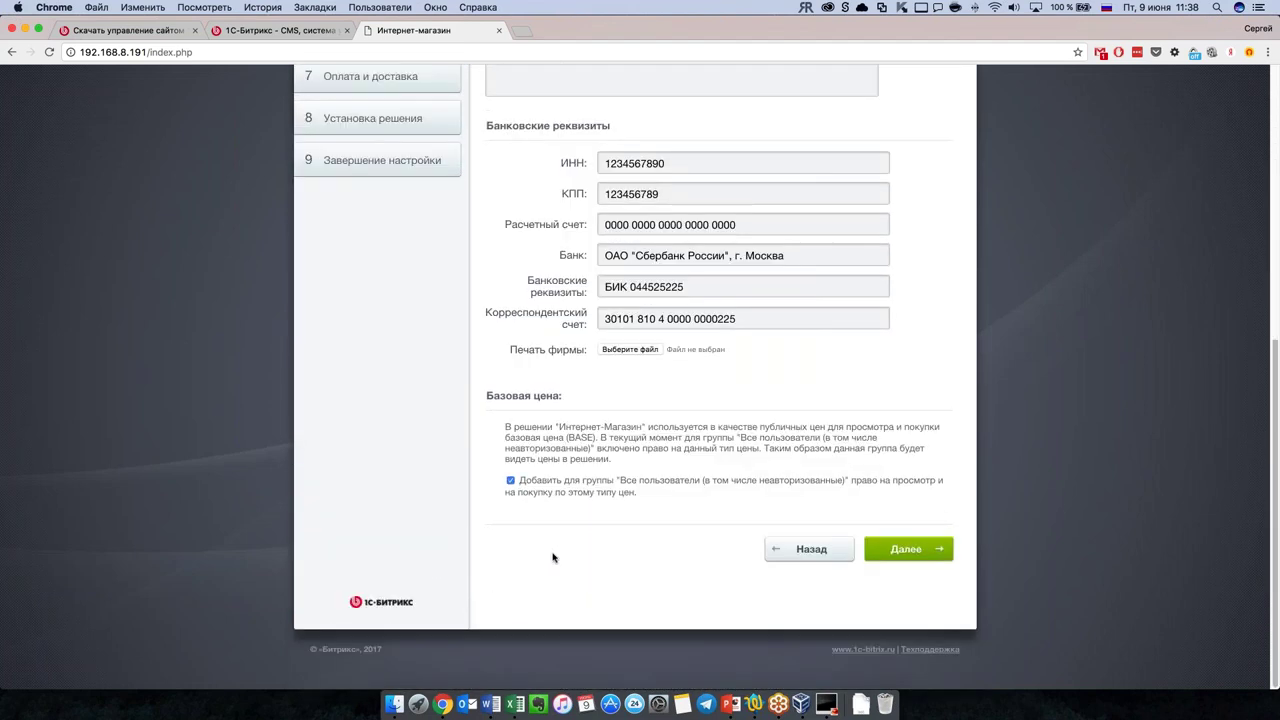
{"action": "left_click", "coordinate": [937, 552]}
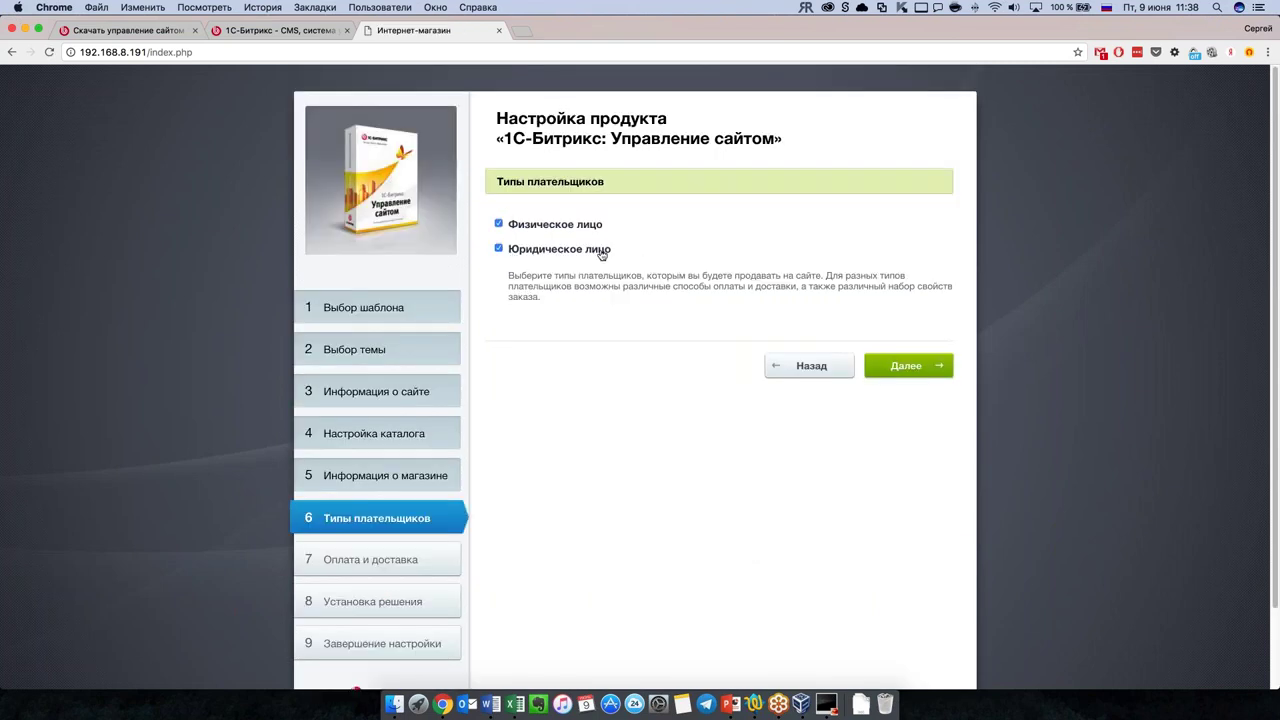
Step: Limit payers to Физическое лицо and disable Квитанция Сбербанк and Наложенный платеж payments
{"action": "left_click", "coordinate": [549, 255]}
{"action": "left_click", "coordinate": [912, 374]}
{"action": "scroll", "coordinate": [748, 415], "scroll_direction": "down", "scroll_amount": 2}
{"action": "scroll", "coordinate": [748, 415], "scroll_direction": "down", "scroll_amount": 2}
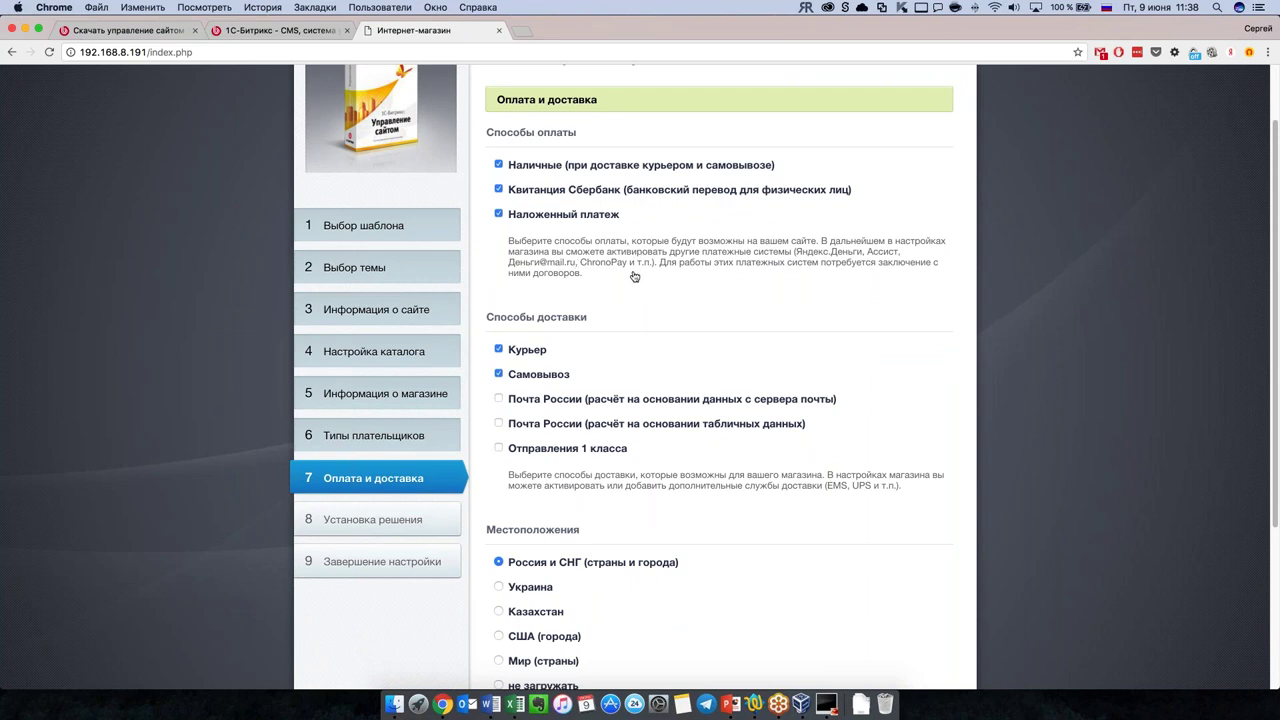
{"action": "left_click", "coordinate": [498, 189]}
{"action": "scroll", "coordinate": [713, 273], "scroll_direction": "down", "scroll_amount": 2}
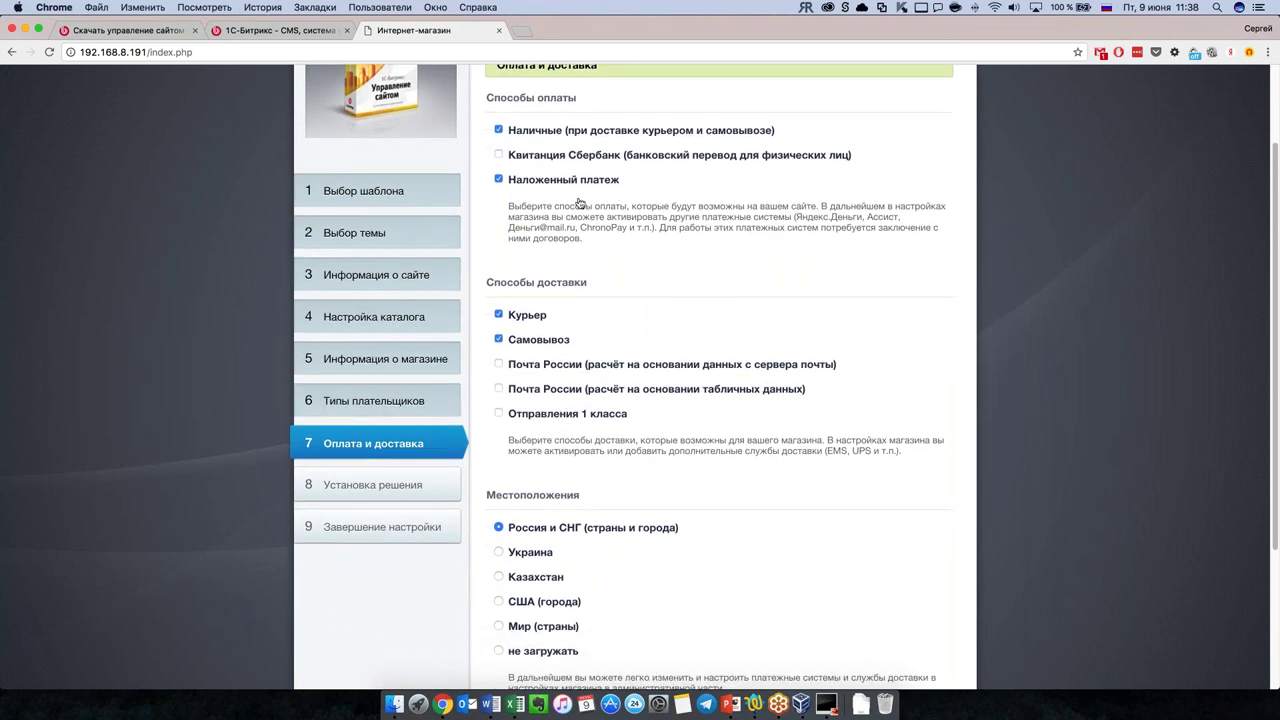
{"action": "left_click", "coordinate": [499, 181]}
{"action": "scroll", "coordinate": [678, 317], "scroll_direction": "down", "scroll_amount": 2}
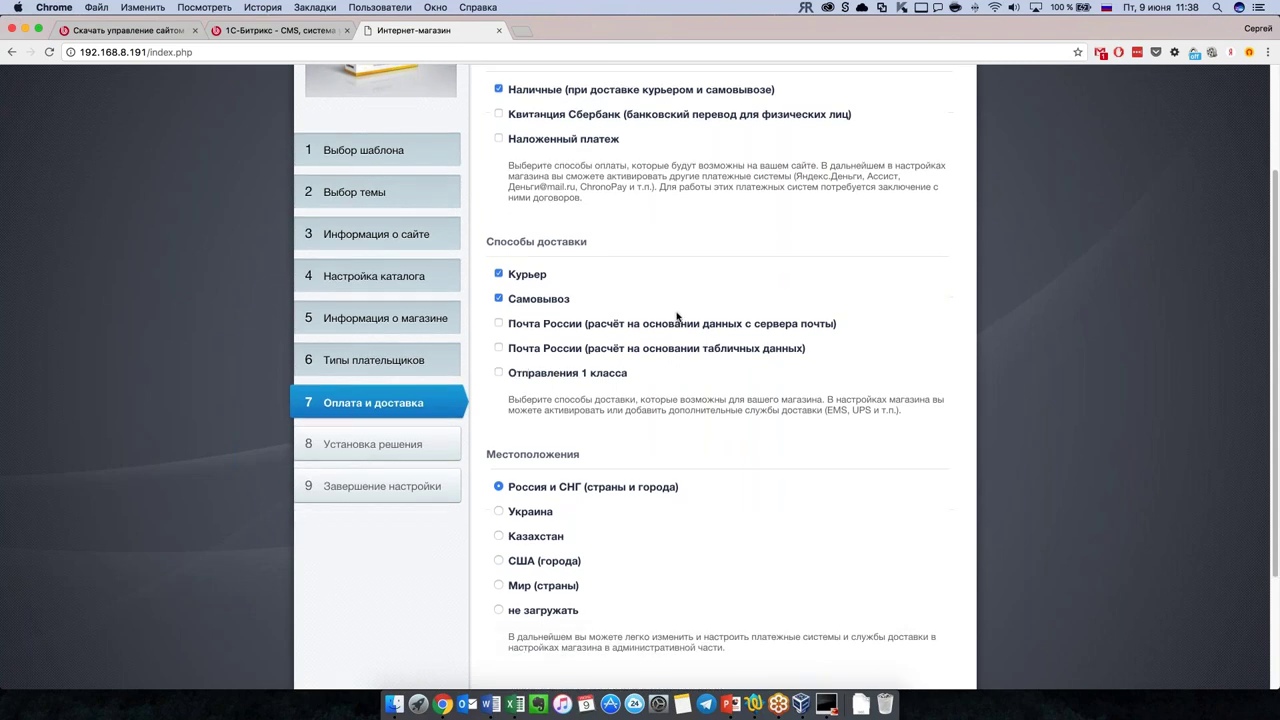
Step: Enable all delivery methods, including both Почта России options and Отправления 1 класса, and start installation
{"action": "left_click", "coordinate": [501, 330]}
{"action": "scroll", "coordinate": [501, 332], "scroll_direction": "down", "scroll_amount": 1}
{"action": "left_click", "coordinate": [500, 324]}
{"action": "left_click", "coordinate": [499, 347]}
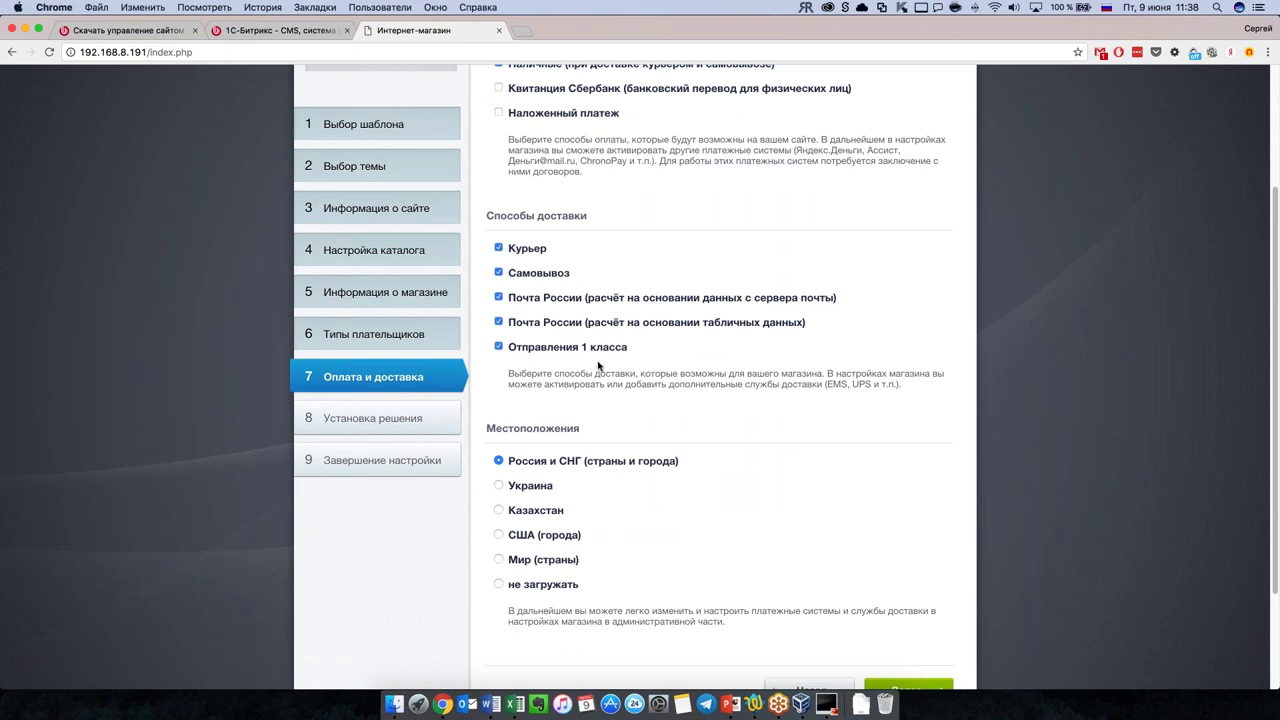
{"action": "scroll", "coordinate": [706, 418], "scroll_direction": "down", "scroll_amount": 1}
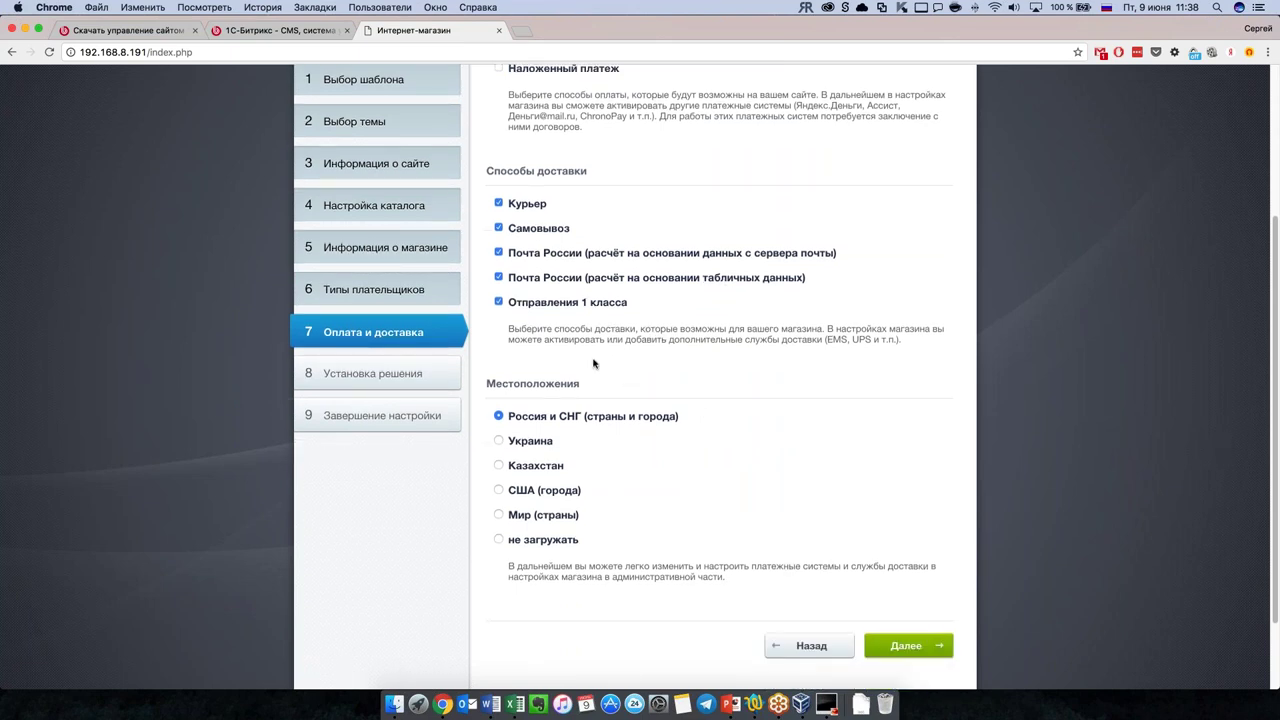
{"action": "scroll", "coordinate": [670, 455], "scroll_direction": "down", "scroll_amount": 2}
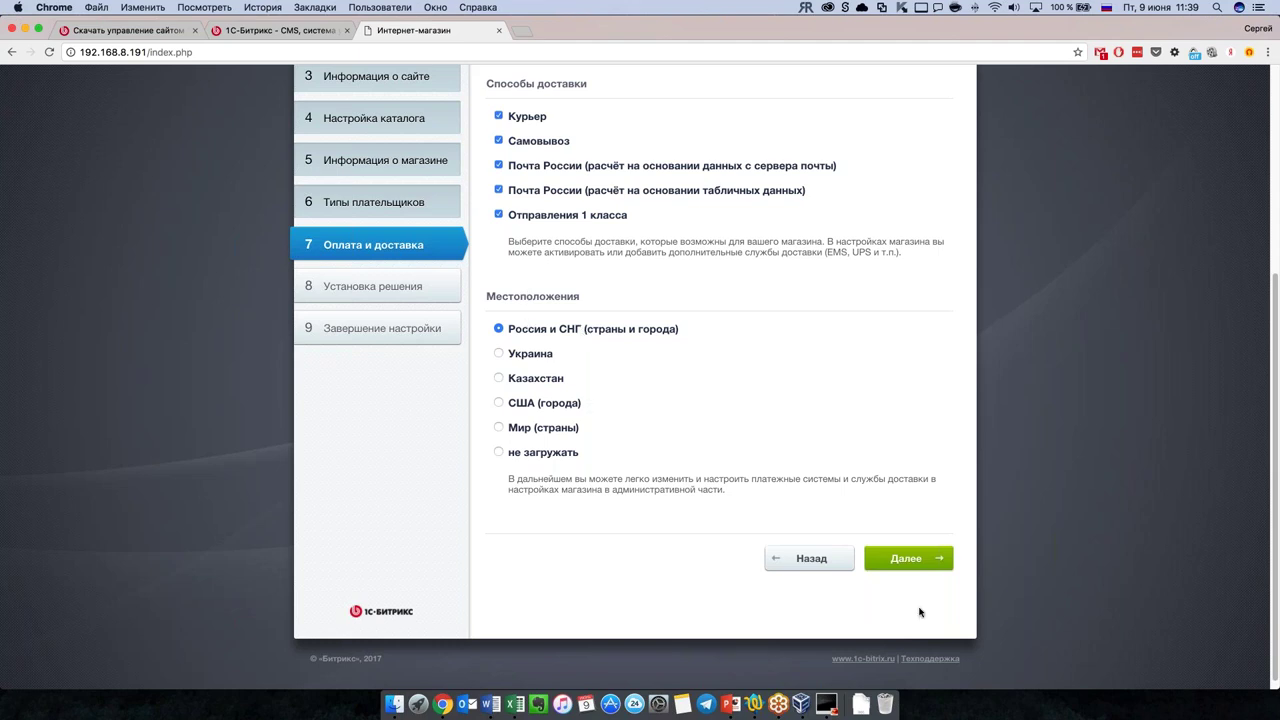
{"action": "left_click", "coordinate": [914, 564]}
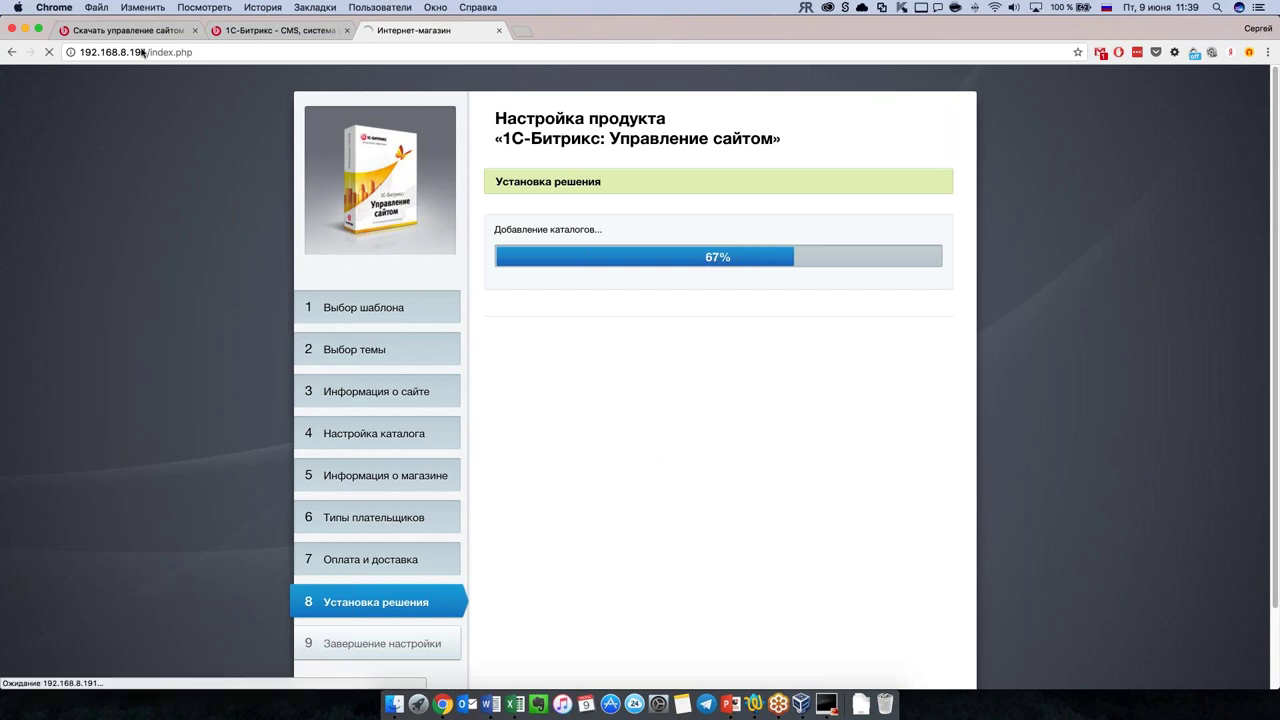
Step: Switch to the 1c-bitrix.ru tab and scroll to the top of the page
{"action": "left_click", "coordinate": [265, 31]}
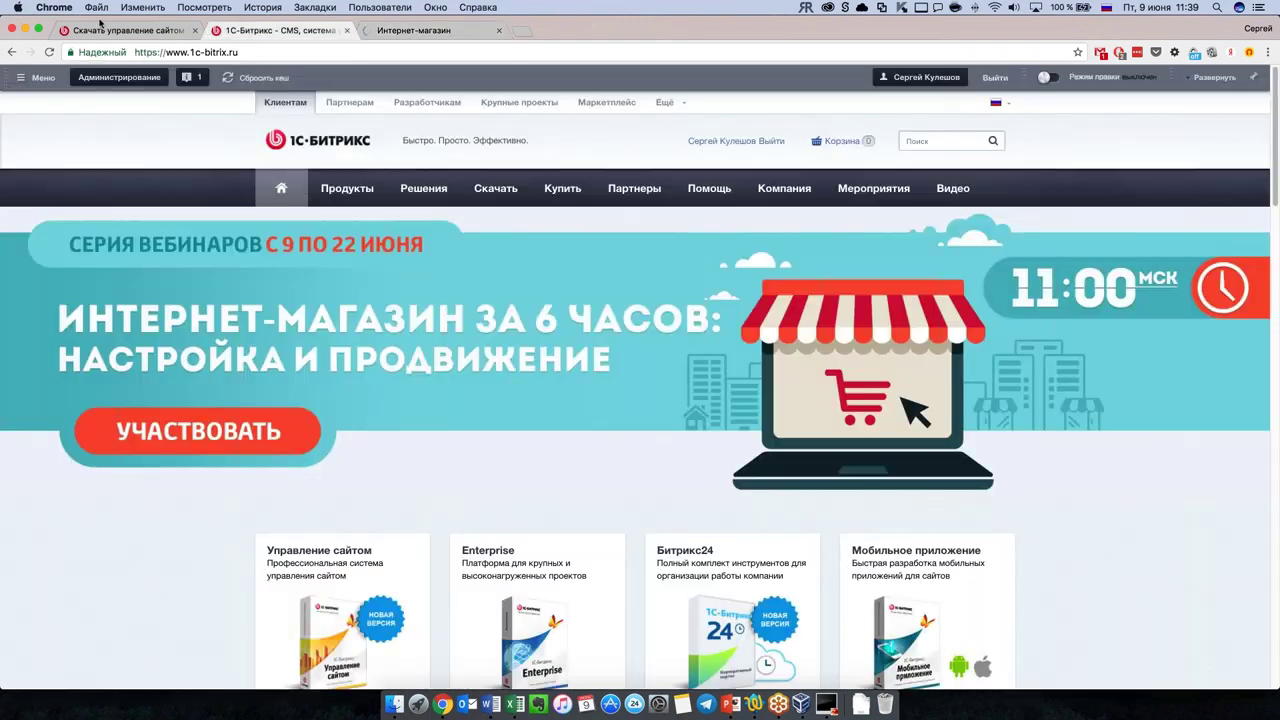
{"action": "left_click", "coordinate": [125, 30]}
{"action": "scroll", "coordinate": [680, 360], "scroll_direction": "up", "scroll_amount": 3}
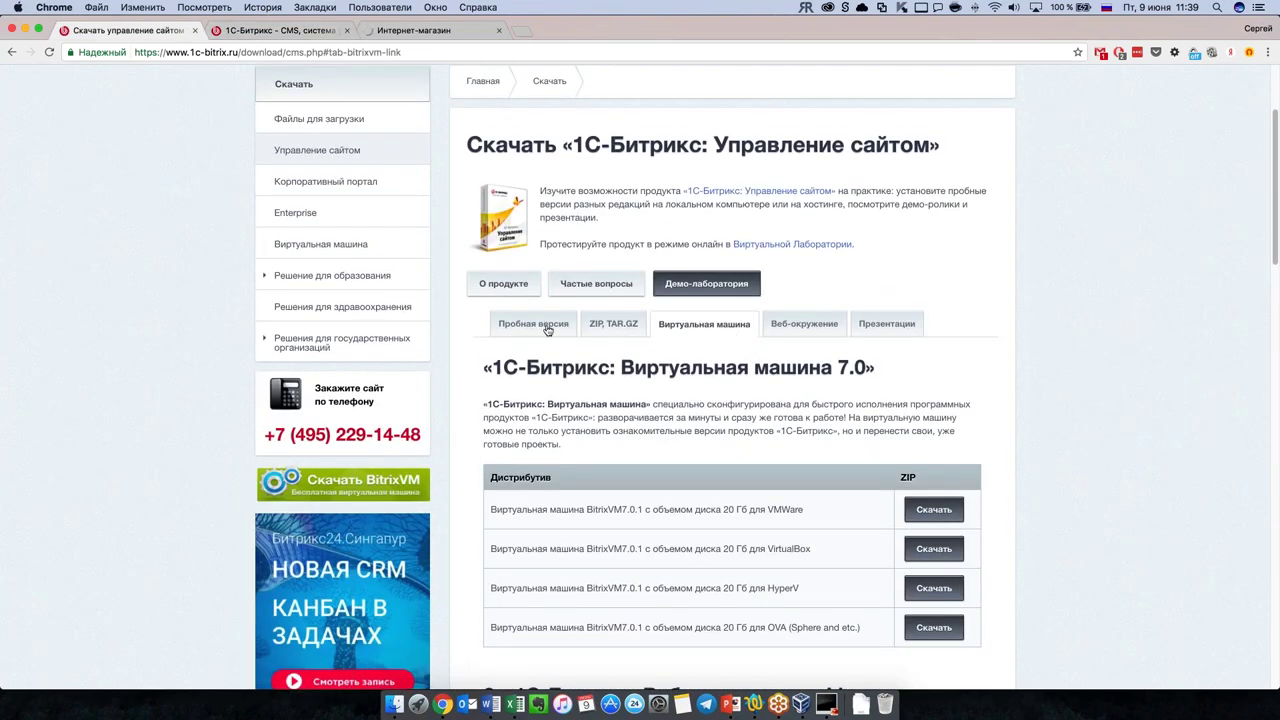
{"action": "scroll", "coordinate": [700, 390], "scroll_direction": "down", "scroll_amount": 1}
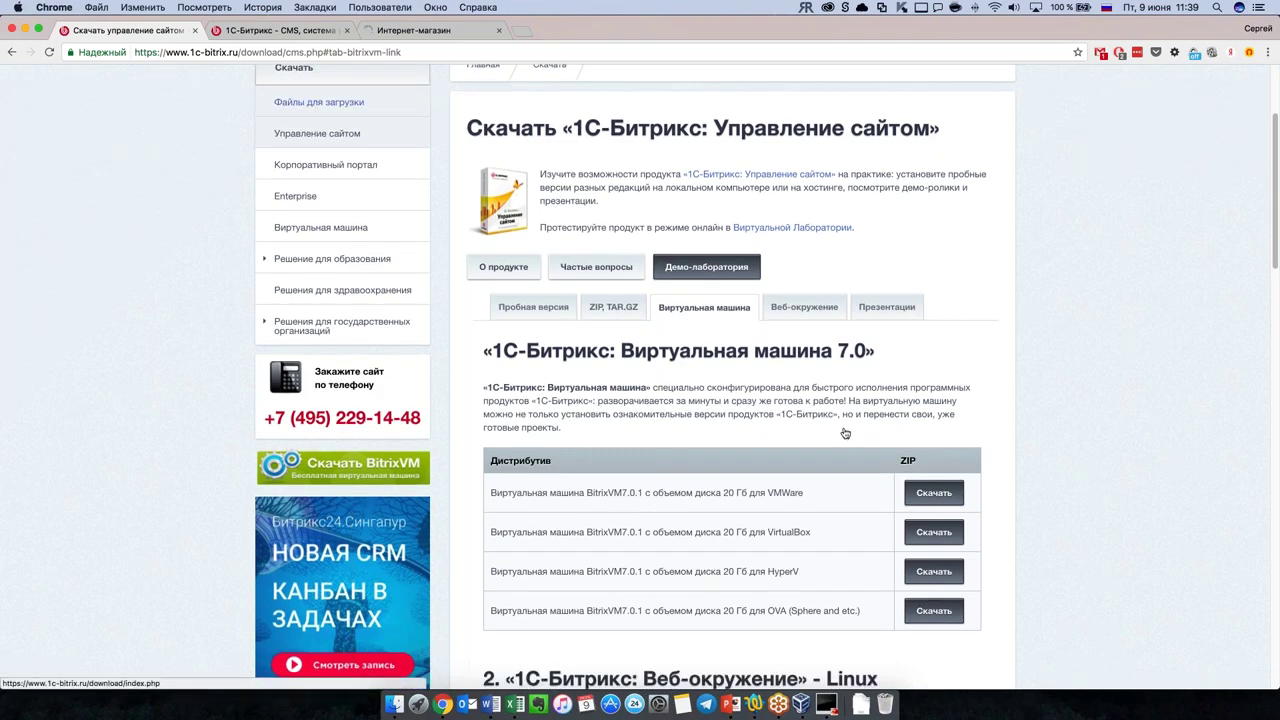
{"action": "scroll", "coordinate": [845, 430], "scroll_direction": "up", "scroll_amount": 2}
{"action": "scroll", "coordinate": [845, 430], "scroll_direction": "up", "scroll_amount": 3}
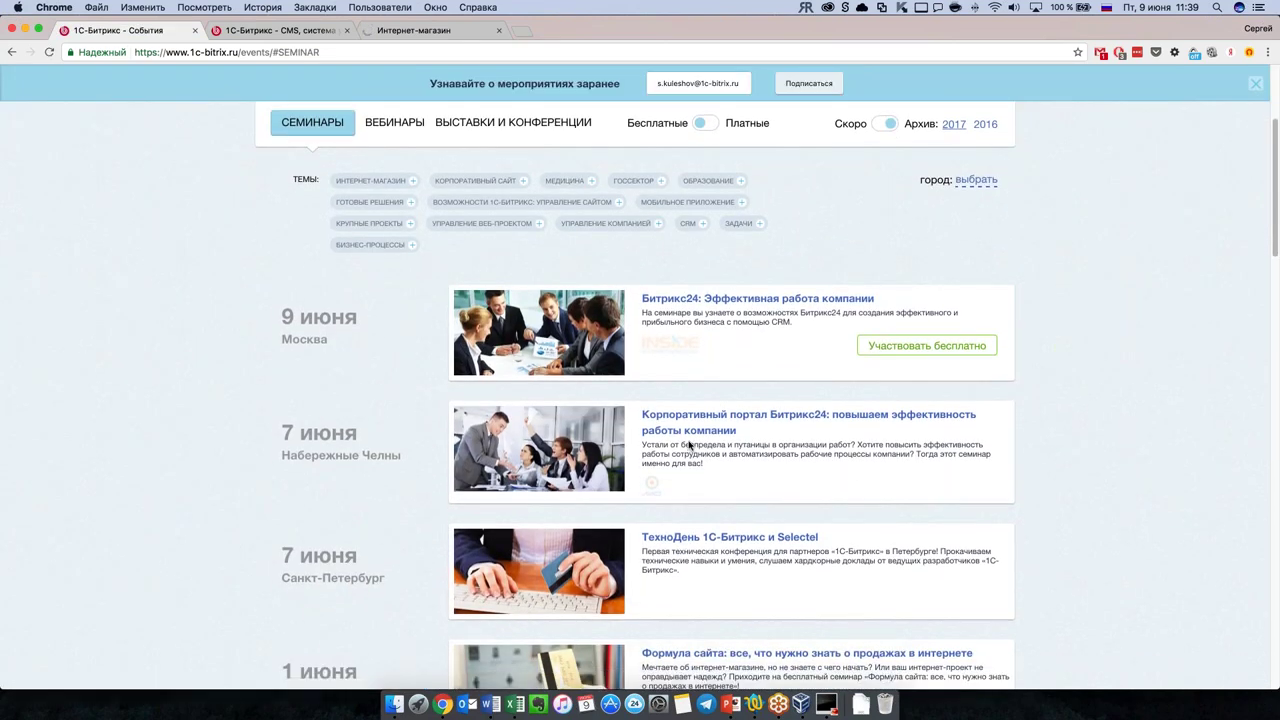
{"action": "scroll", "coordinate": [540, 310], "scroll_direction": "up", "scroll_amount": 1}
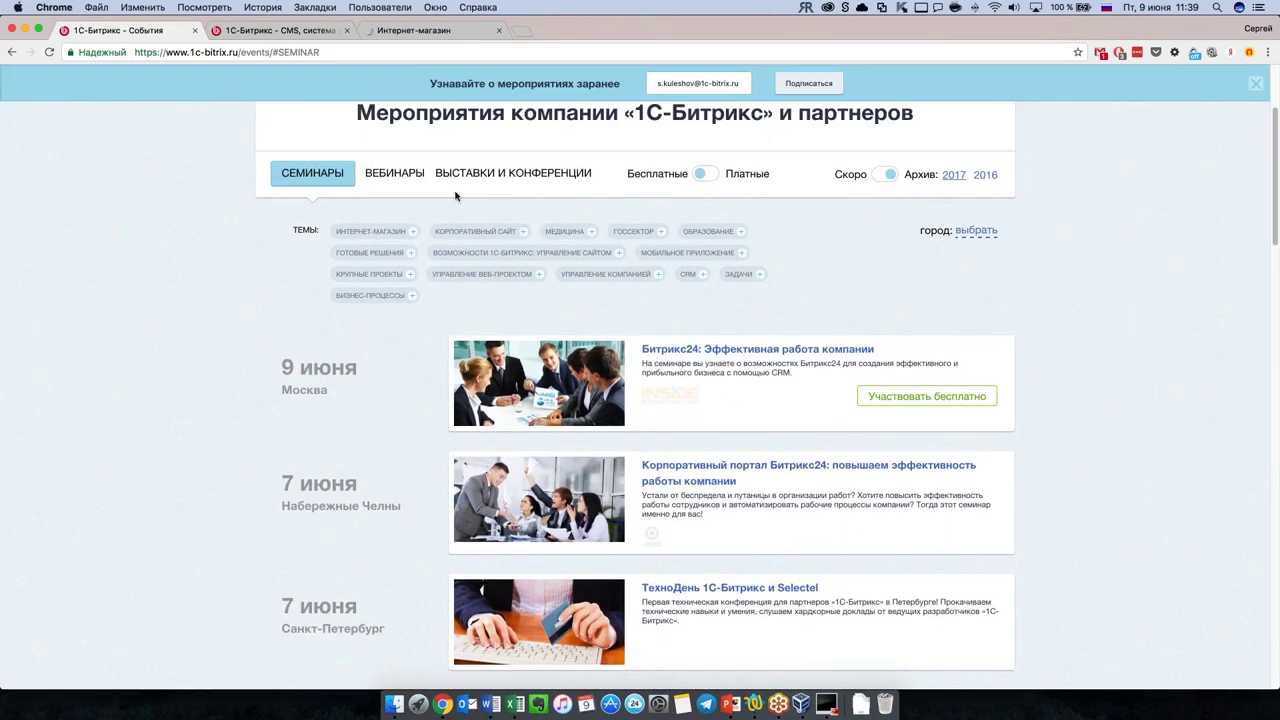
Step: Open the ВЕБИНАРЫ list and the 9 June online store setup webinar page
{"action": "left_click", "coordinate": [385, 176]}
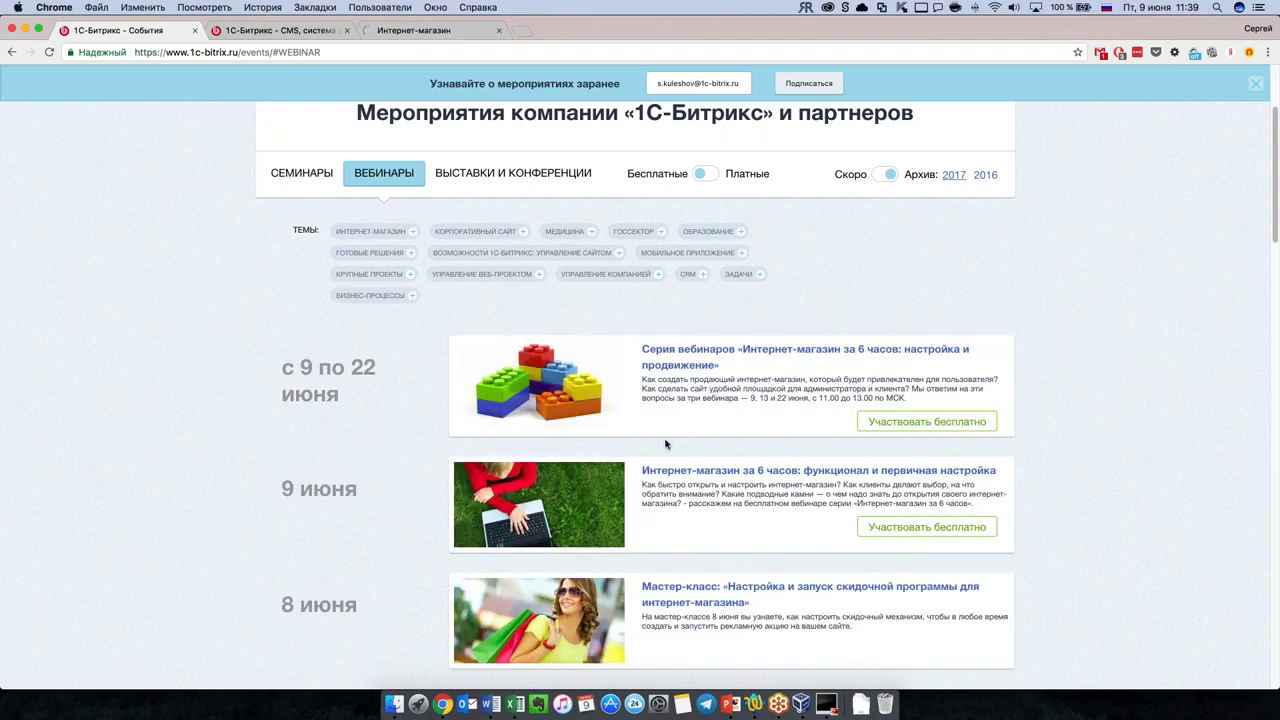
{"action": "scroll", "coordinate": [665, 444], "scroll_direction": "down", "scroll_amount": 1}
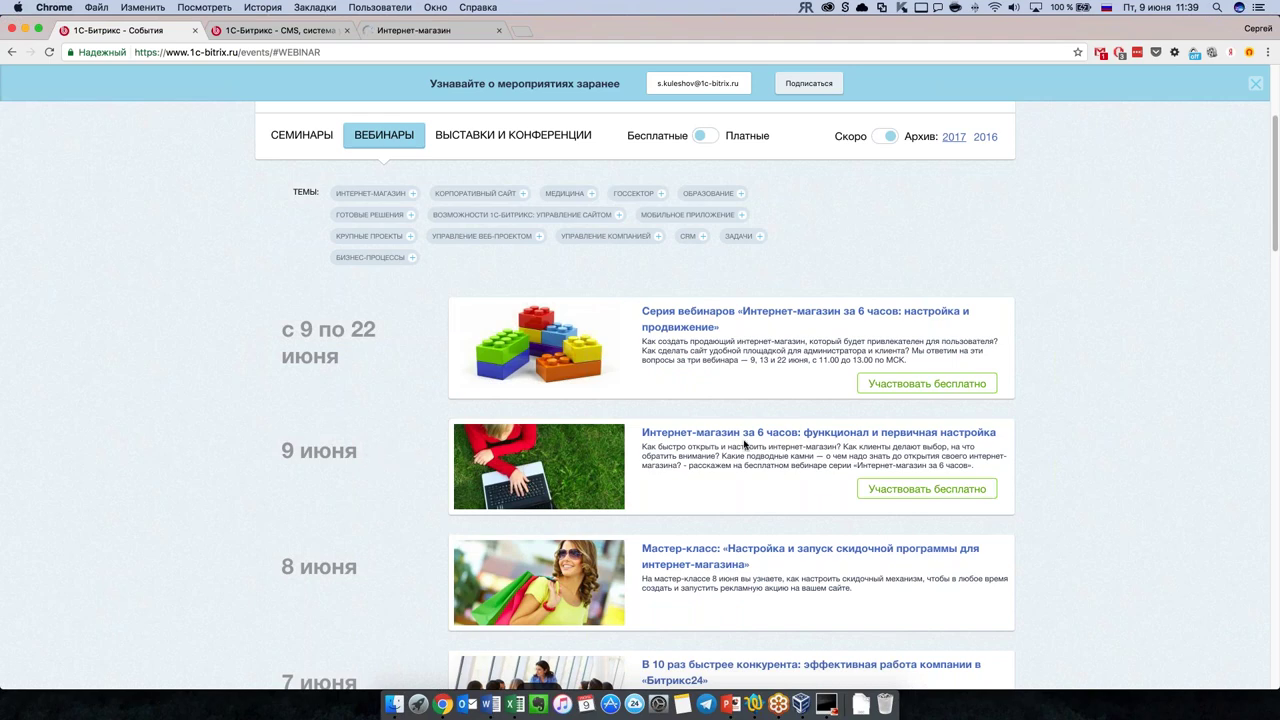
{"action": "left_click", "coordinate": [706, 437]}
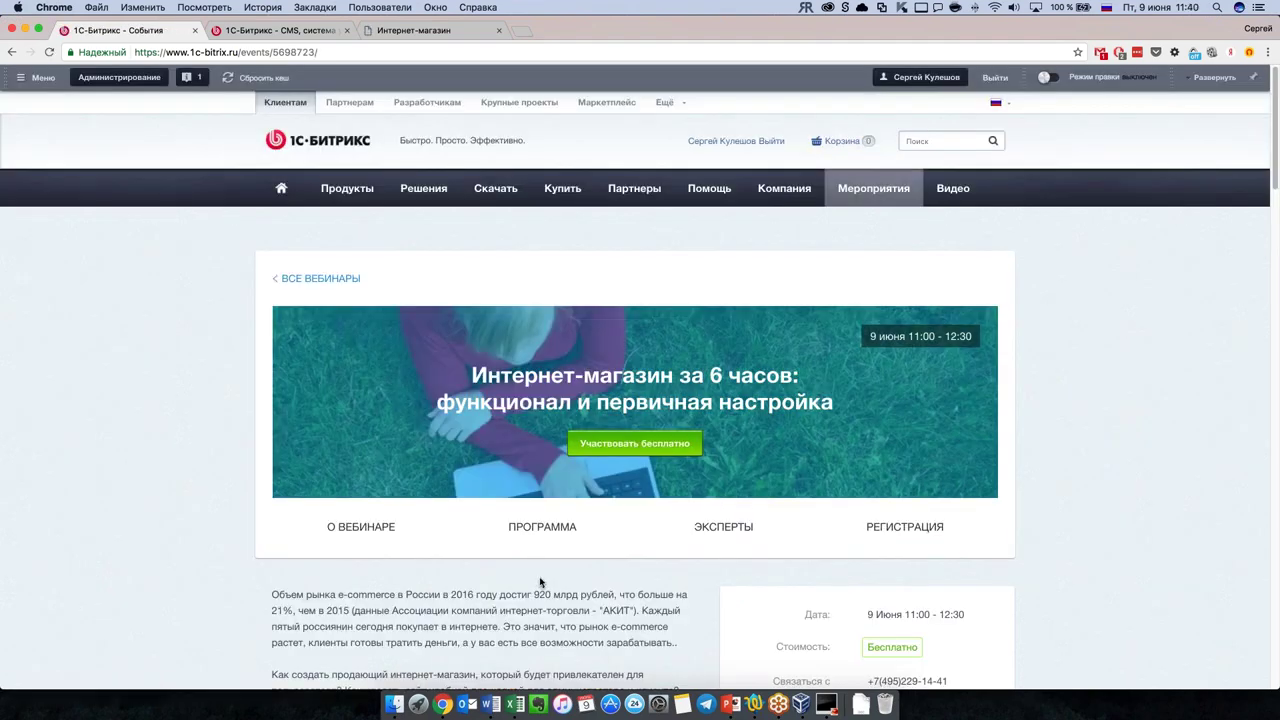
{"action": "scroll", "coordinate": [540, 582], "scroll_direction": "down", "scroll_amount": 5}
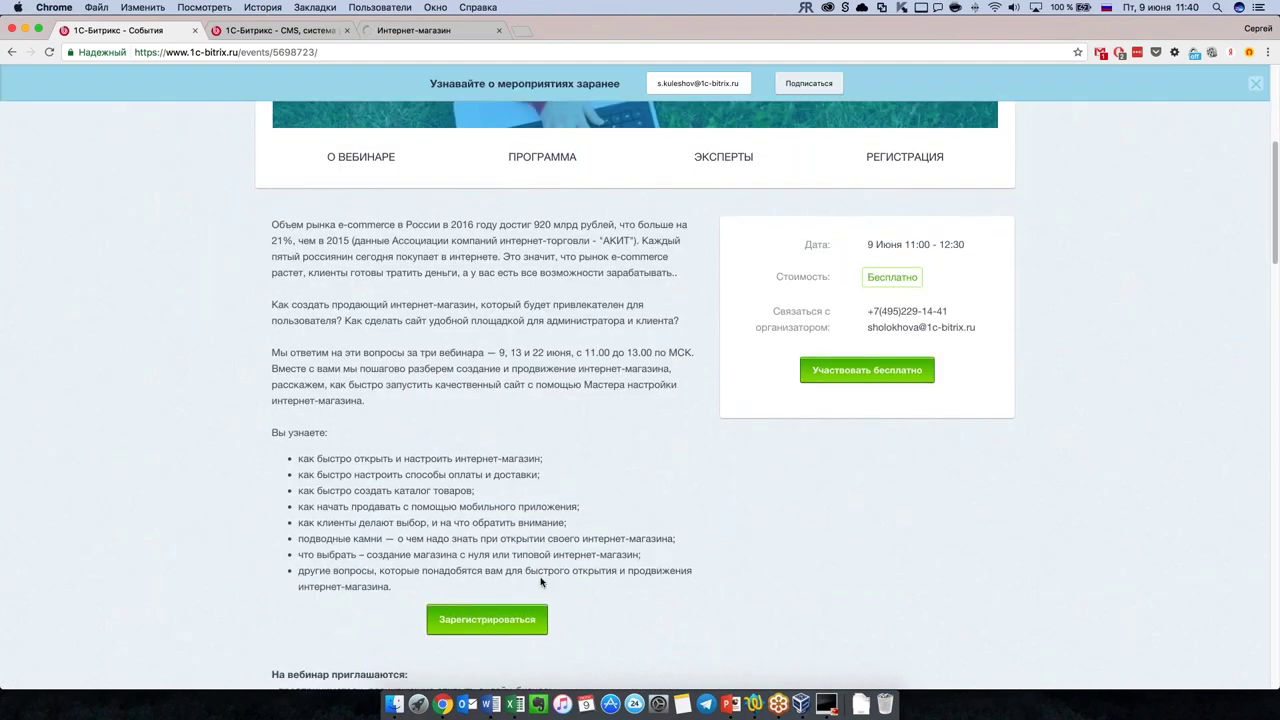
{"action": "scroll", "coordinate": [700, 583], "scroll_direction": "down", "scroll_amount": 3}
{"action": "scroll", "coordinate": [733, 580], "scroll_direction": "up", "scroll_amount": 5}
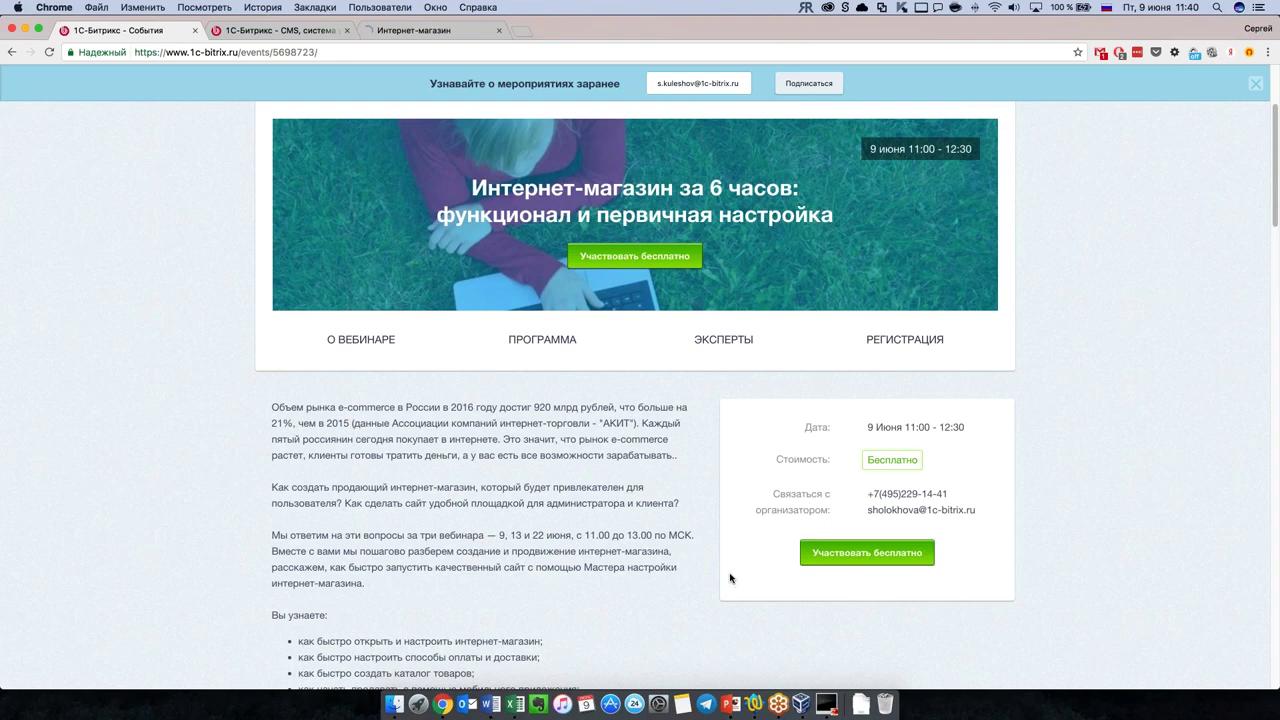
{"action": "scroll", "coordinate": [671, 581], "scroll_direction": "down", "scroll_amount": 1}
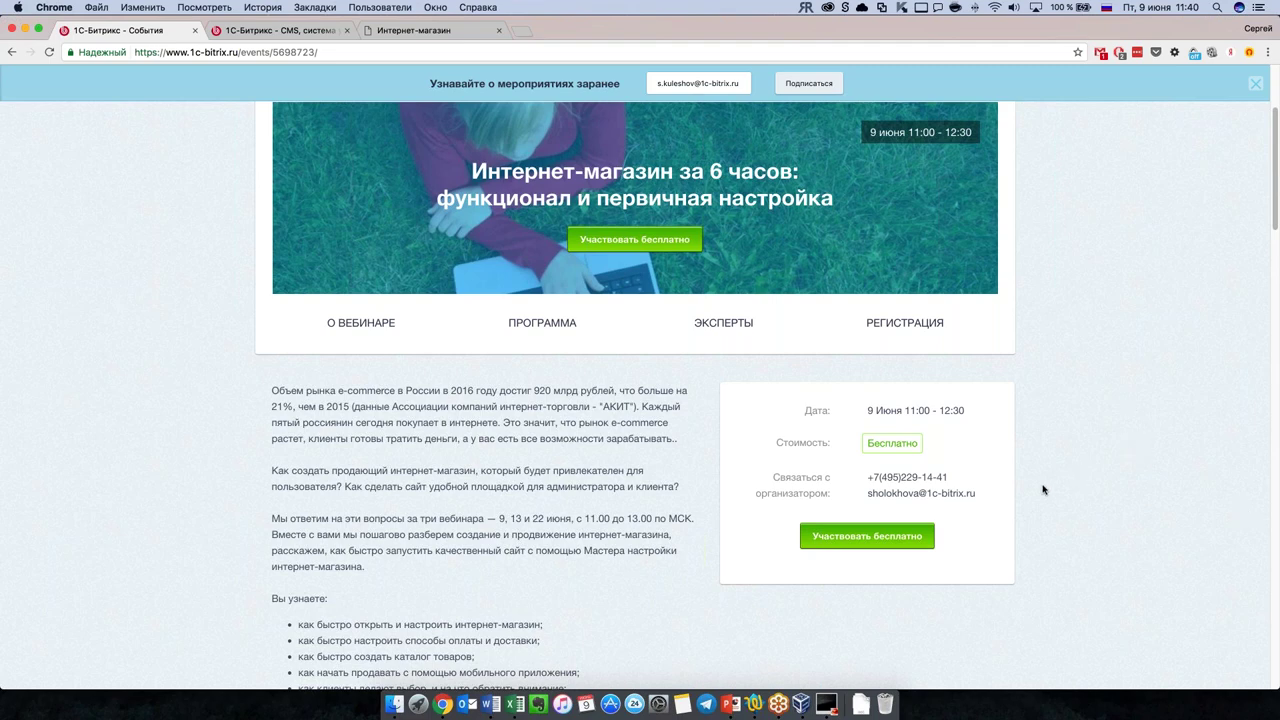
Step: Open the installed clothing store site, close the Marketplace banner and collapse the admin bar
{"action": "left_click", "coordinate": [473, 36]}
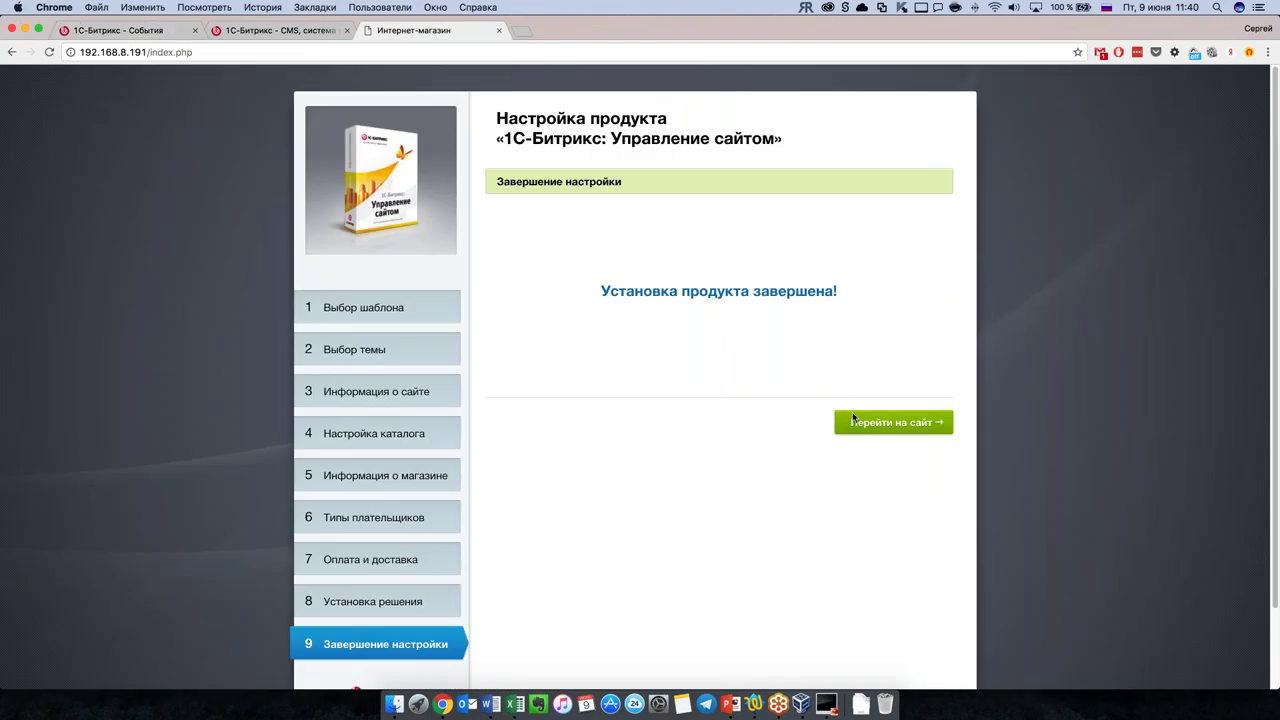
{"action": "left_click", "coordinate": [880, 429]}
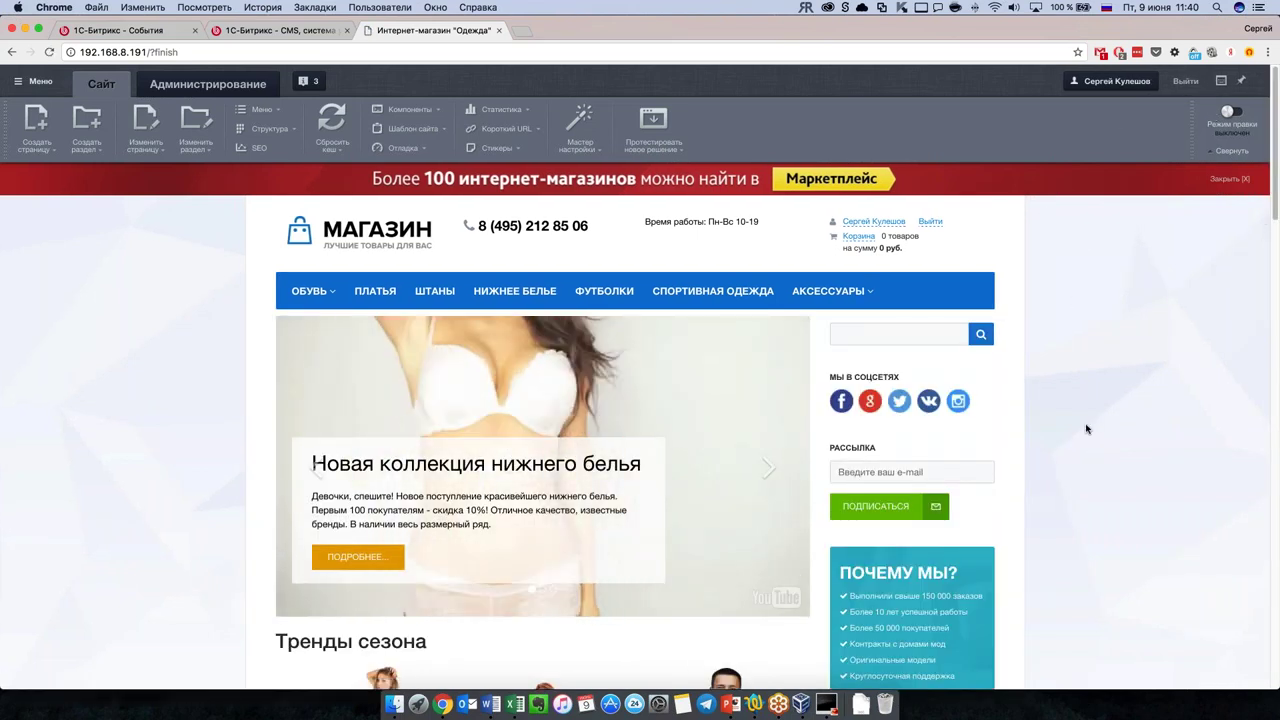
{"action": "scroll", "coordinate": [1087, 429], "scroll_direction": "down", "scroll_amount": 10}
{"action": "scroll", "coordinate": [1087, 429], "scroll_direction": "down", "scroll_amount": 10}
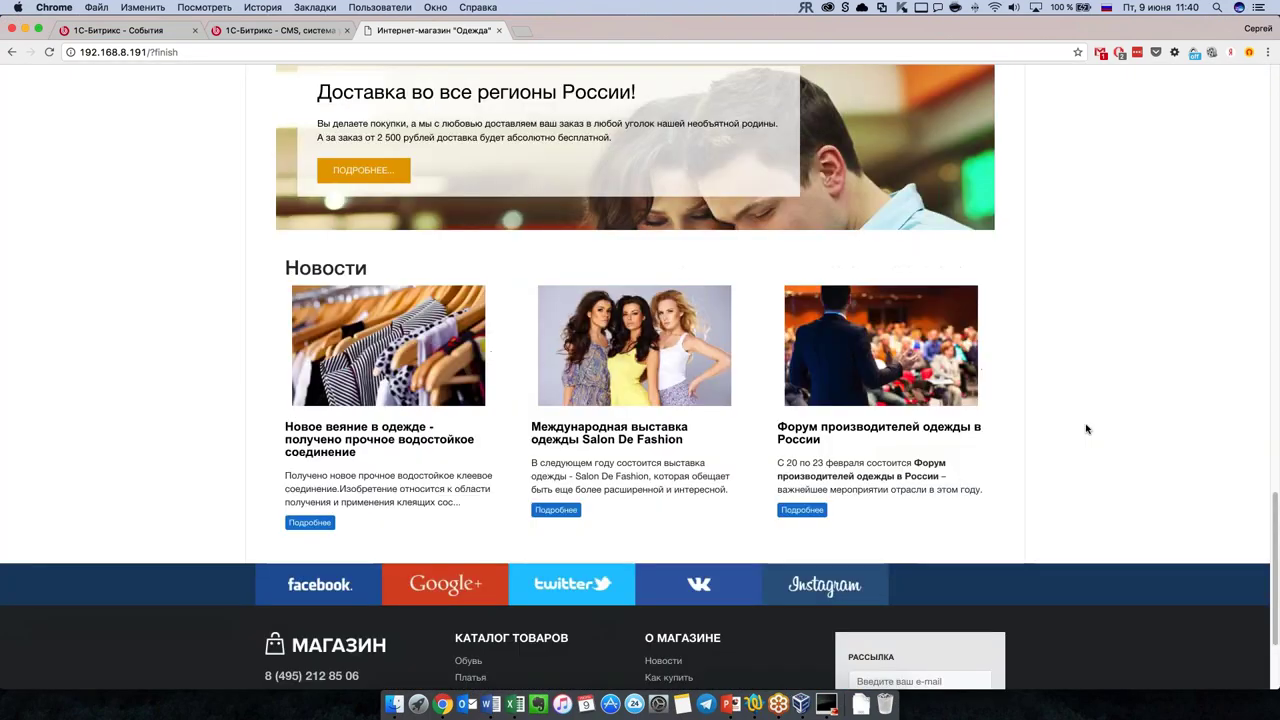
{"action": "scroll", "coordinate": [1087, 429], "scroll_direction": "up", "scroll_amount": 15}
{"action": "scroll", "coordinate": [1087, 429], "scroll_direction": "up", "scroll_amount": 10}
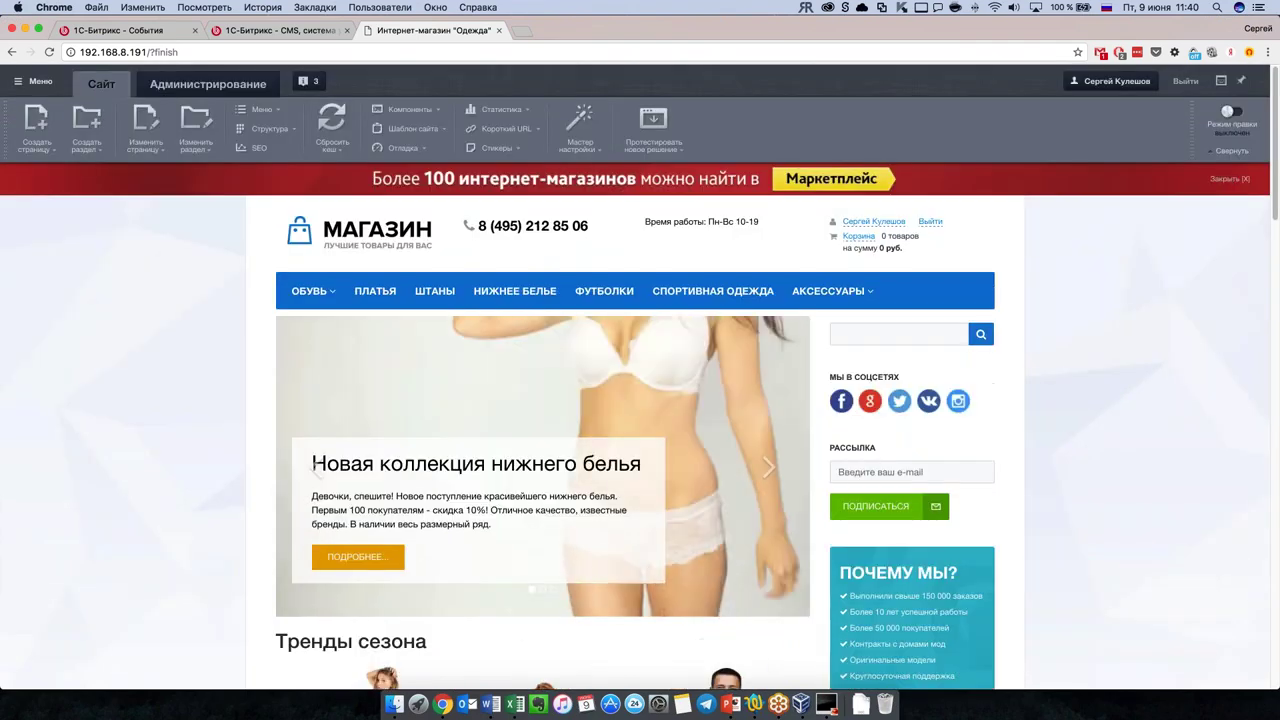
{"action": "left_click", "coordinate": [1230, 178]}
{"action": "left_click", "coordinate": [1232, 150]}
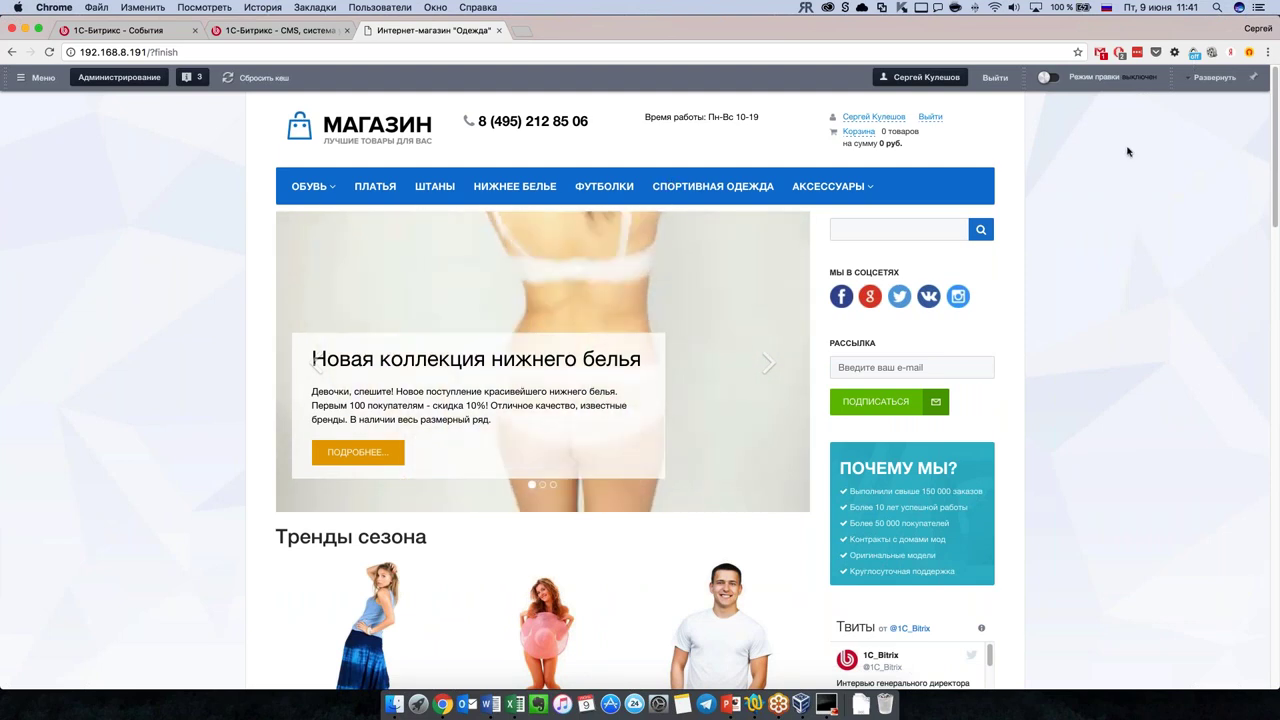
Step: Go to Администрирование, then Marketplace → Обновление платформы
{"action": "left_click", "coordinate": [112, 79]}
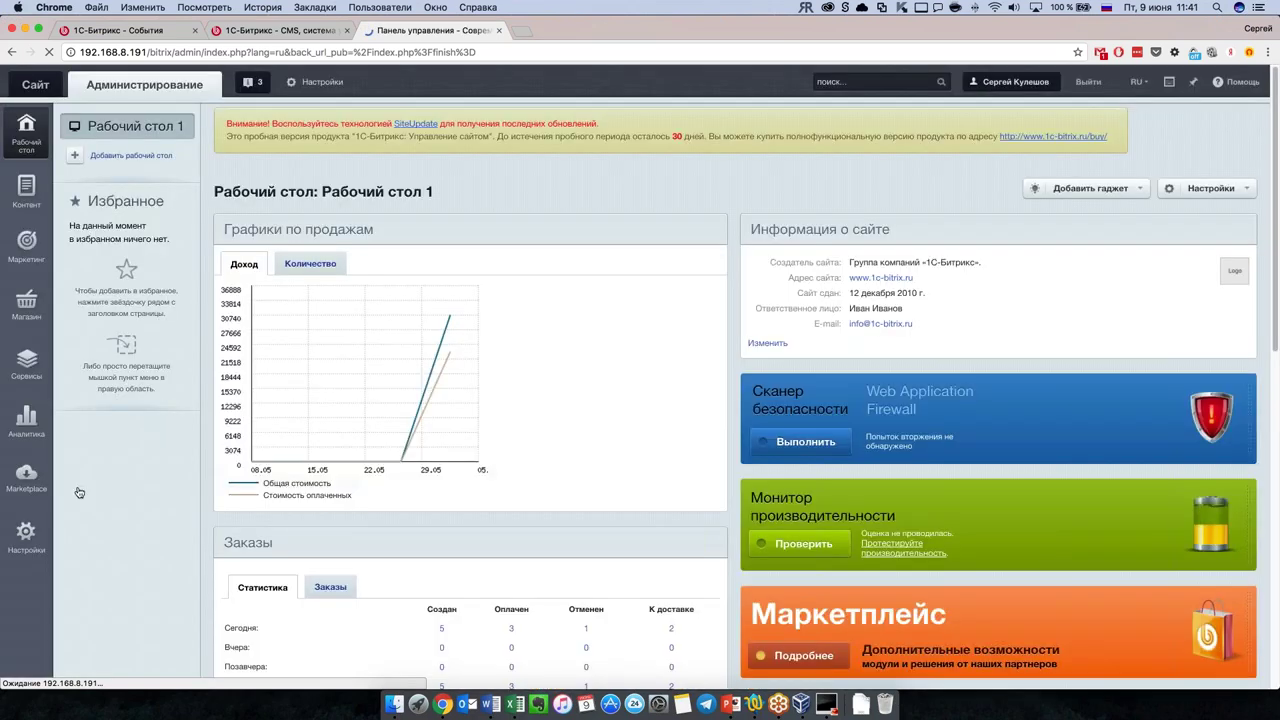
{"action": "left_click", "coordinate": [27, 478]}
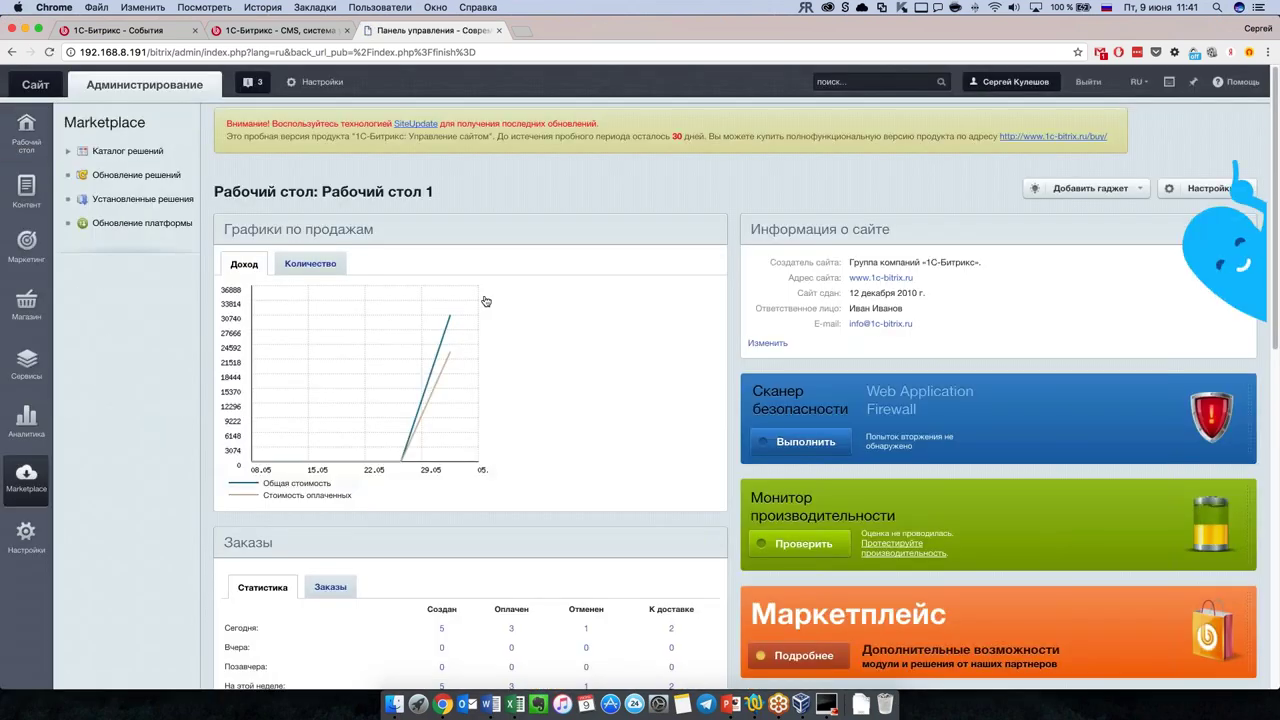
{"action": "left_click", "coordinate": [136, 175]}
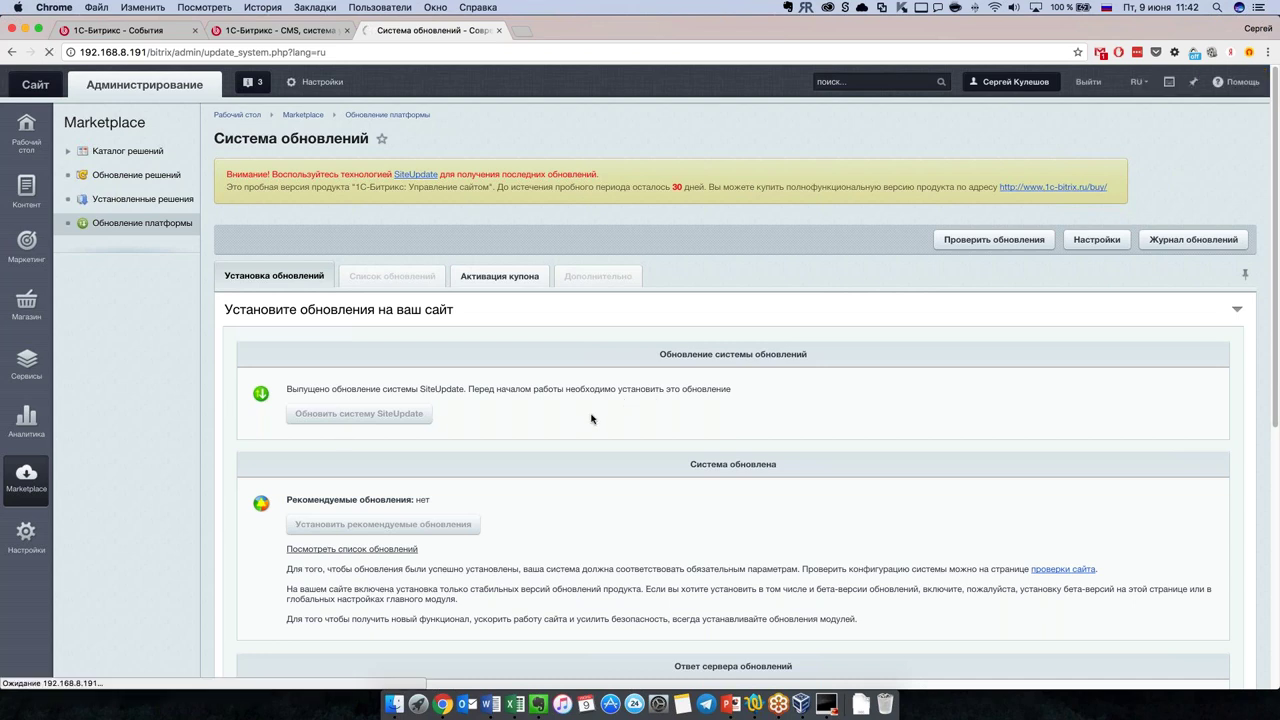
Step: Register the trial product and install the 44 recommended module updates
{"action": "scroll", "coordinate": [594, 420], "scroll_direction": "down", "scroll_amount": 3}
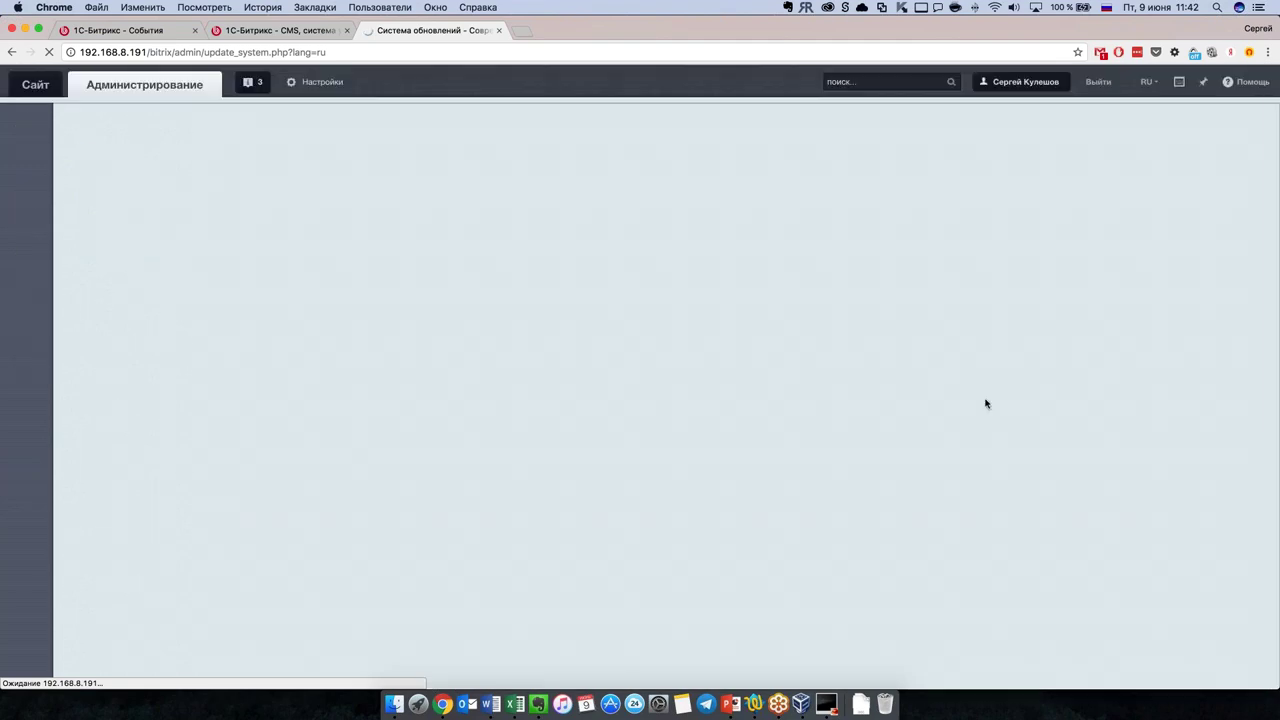
{"action": "scroll", "coordinate": [594, 416], "scroll_direction": "down", "scroll_amount": 3}
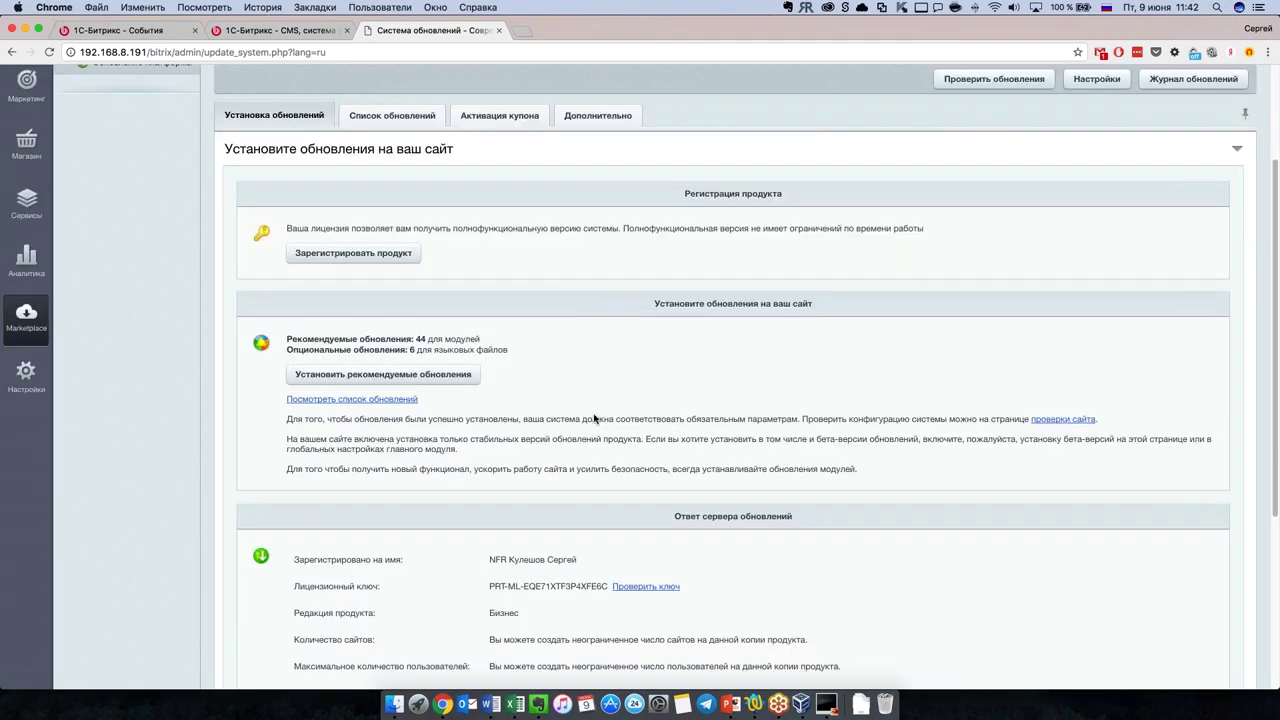
{"action": "scroll", "coordinate": [594, 418], "scroll_direction": "up", "scroll_amount": 3}
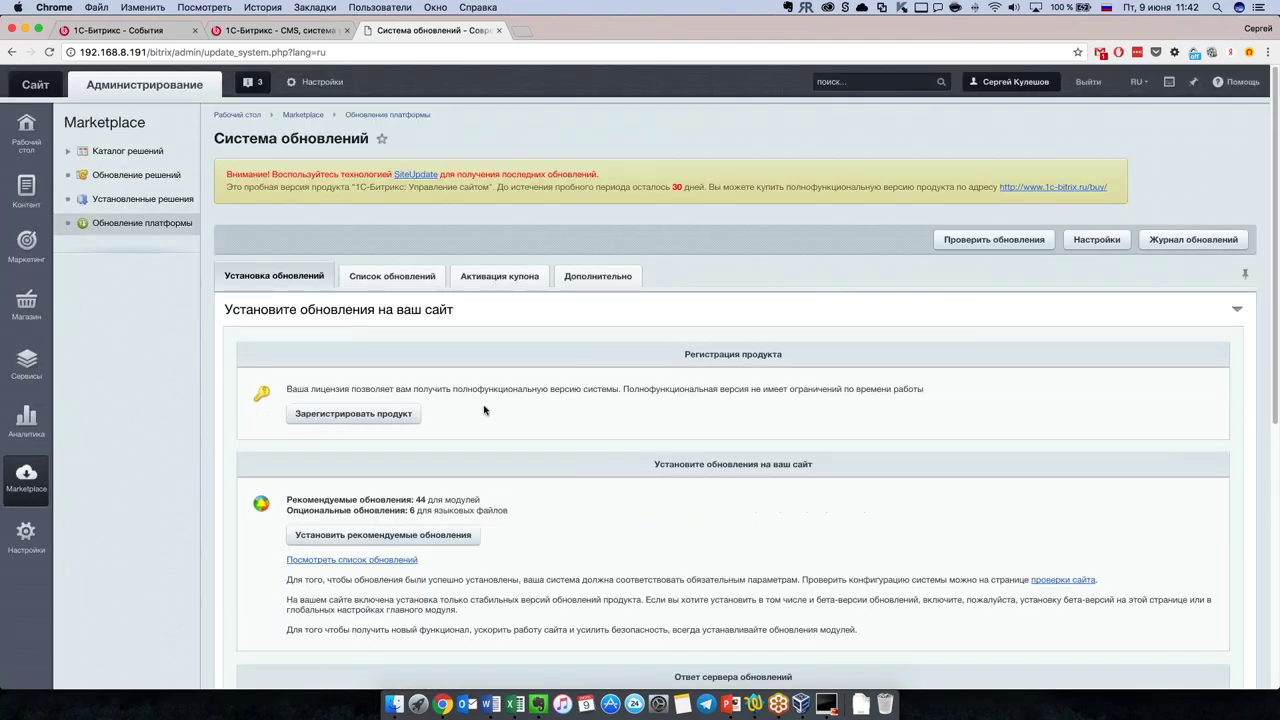
{"action": "left_click", "coordinate": [381, 410]}
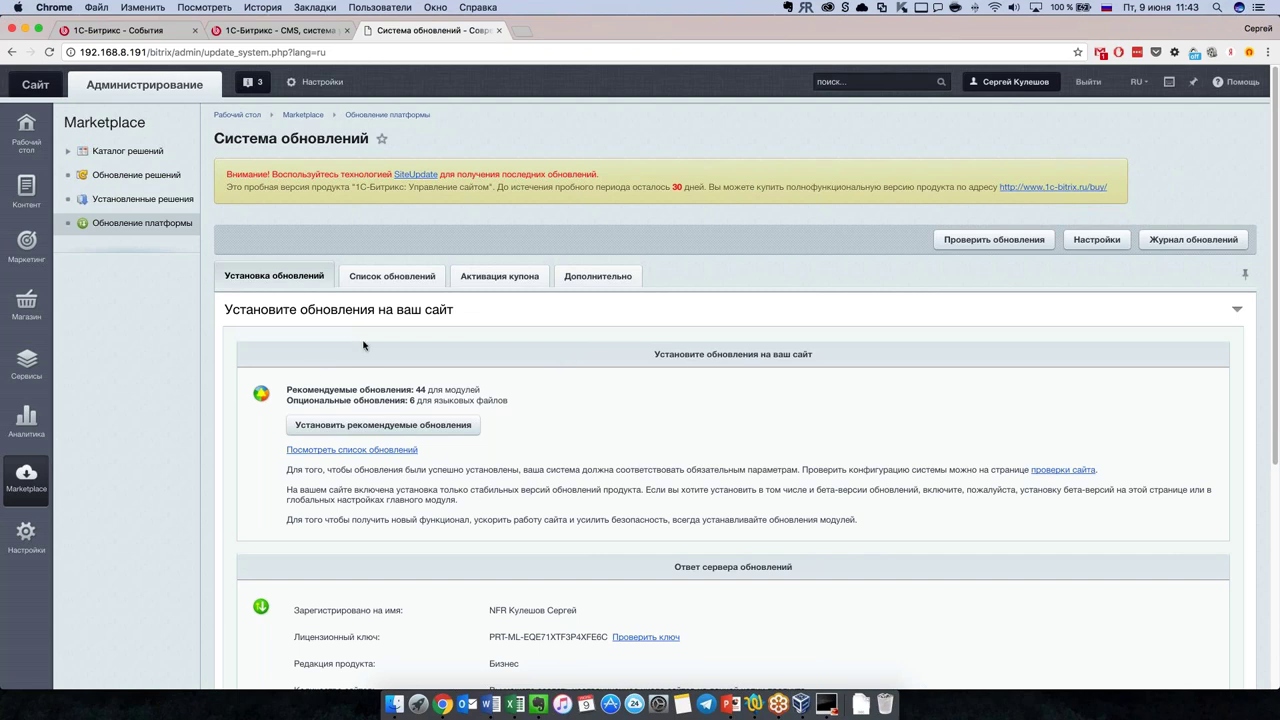
{"action": "left_click", "coordinate": [406, 428]}
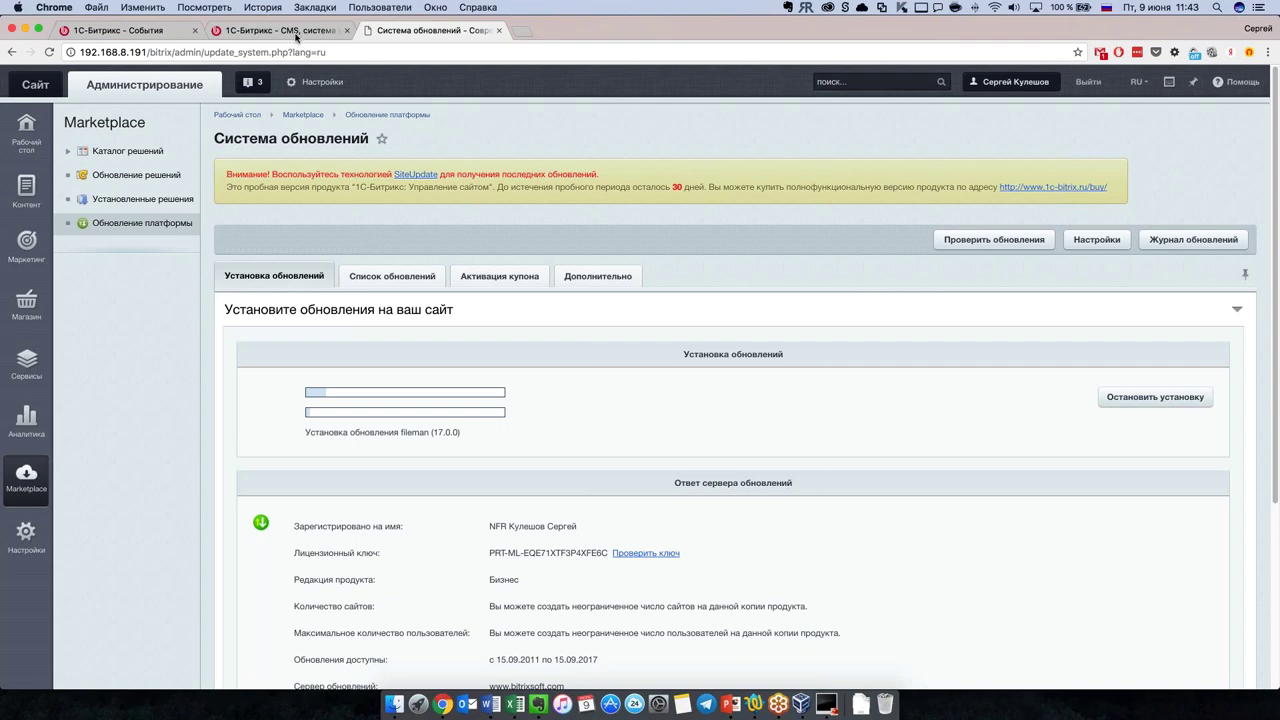
Step: Return to the '1С-Битрикс - События' tab showing the 6-hour online store webinar
{"action": "left_click", "coordinate": [299, 35]}
{"action": "left_click", "coordinate": [146, 31]}
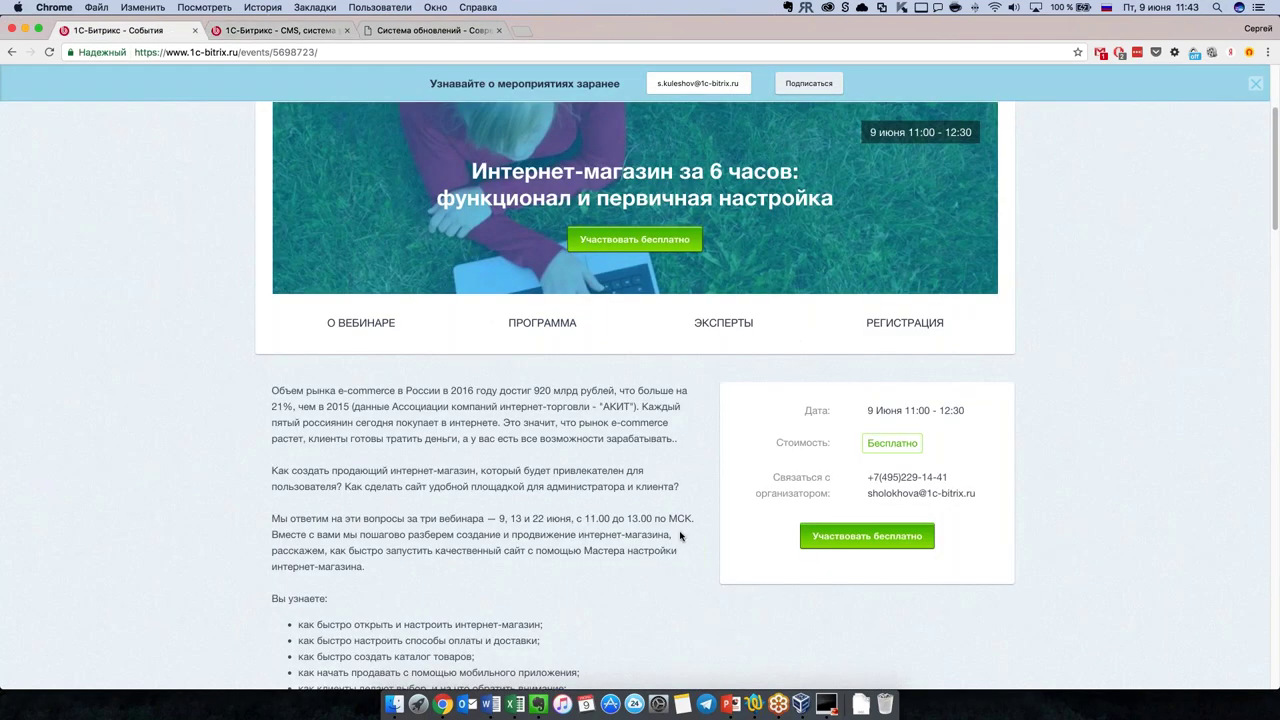
{"action": "scroll", "coordinate": [653, 532], "scroll_direction": "up", "scroll_amount": 3}
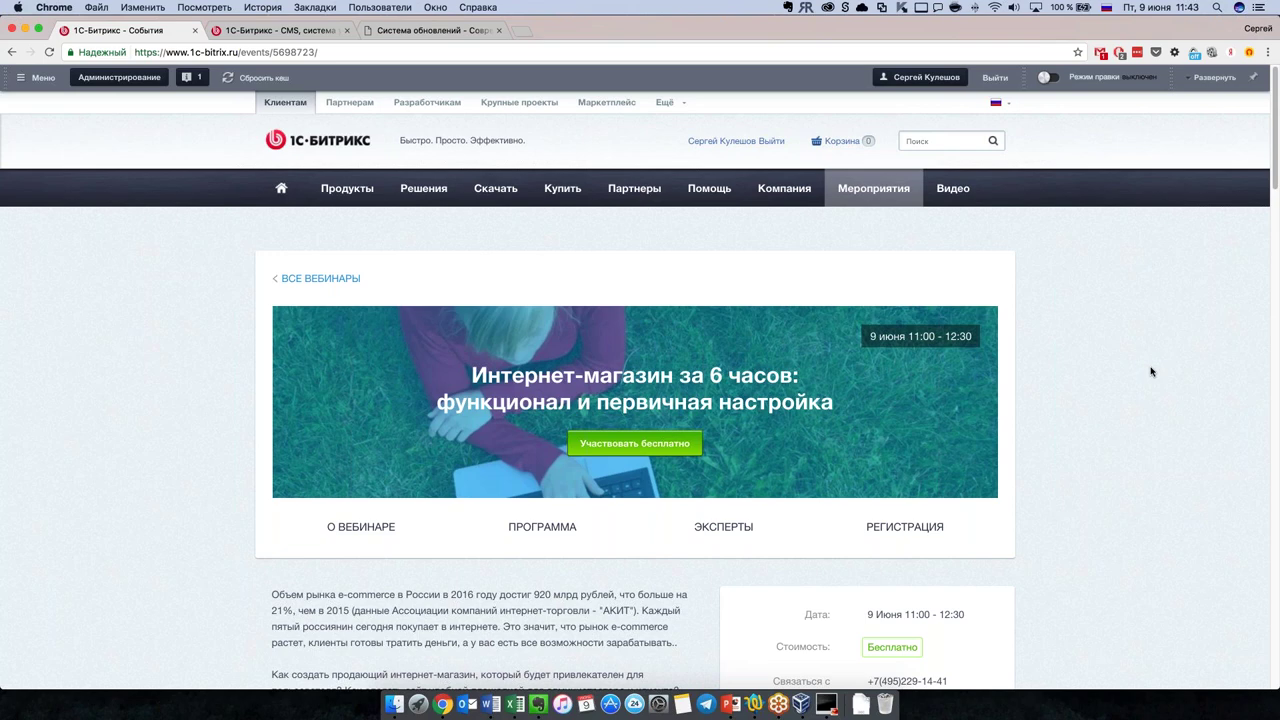
Step: Open the public МАГАЗИН storefront from the Система обновлений page and browse its homepage
{"action": "left_click", "coordinate": [430, 31]}
{"action": "left_click", "coordinate": [47, 88], "text": "super"}
{"action": "left_click", "coordinate": [553, 36]}
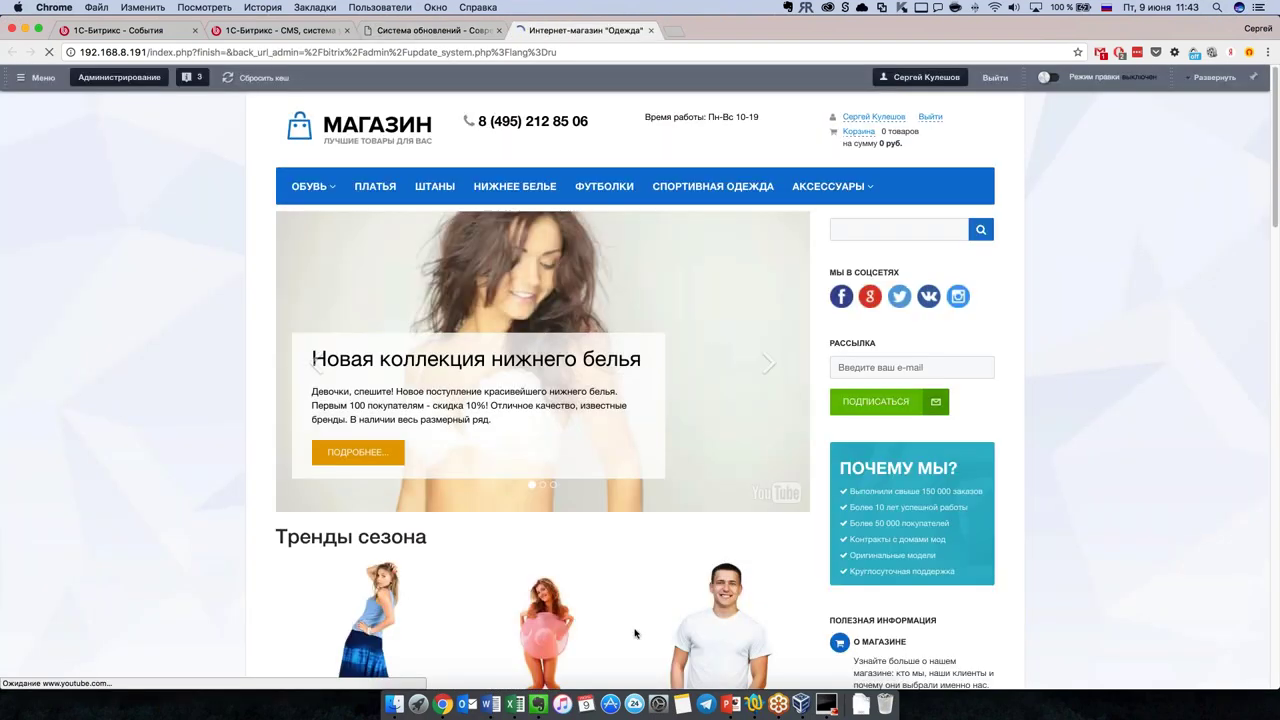
{"action": "scroll", "coordinate": [221, 532], "scroll_direction": "down", "scroll_amount": 2}
{"action": "scroll", "coordinate": [221, 532], "scroll_direction": "down", "scroll_amount": 5}
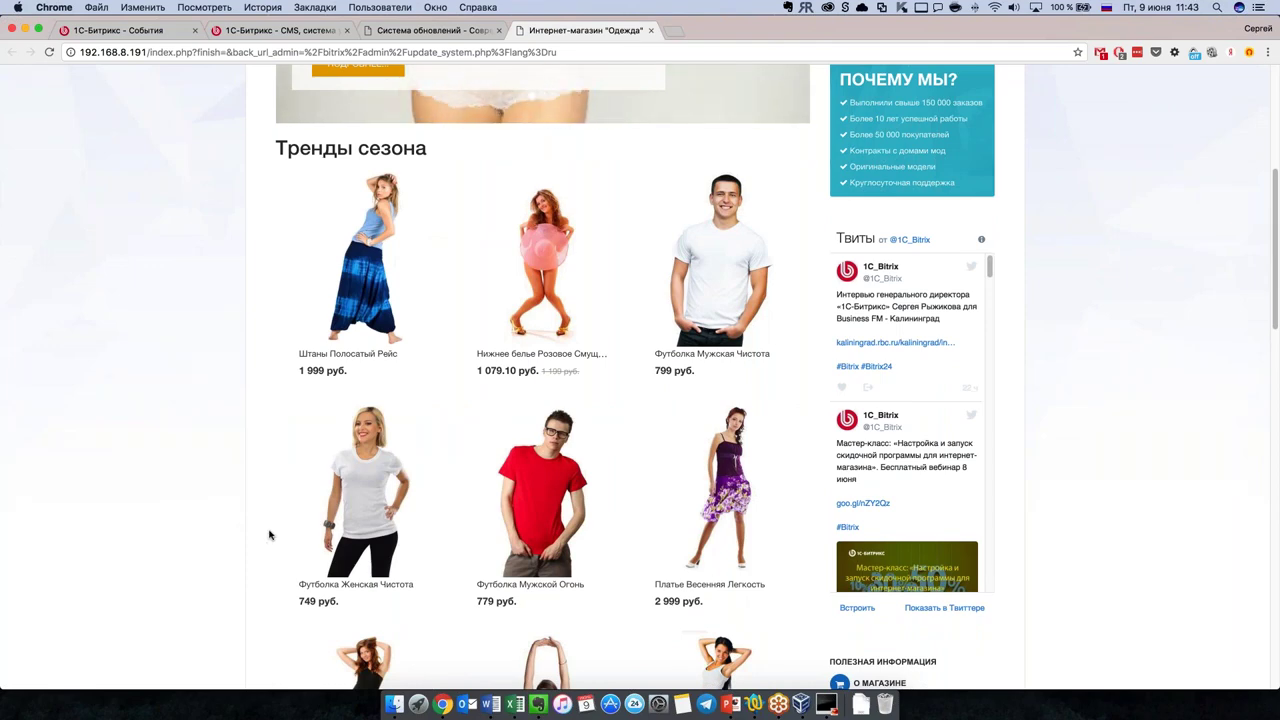
{"action": "scroll", "coordinate": [271, 537], "scroll_direction": "down", "scroll_amount": 4}
{"action": "scroll", "coordinate": [281, 534], "scroll_direction": "down", "scroll_amount": 3}
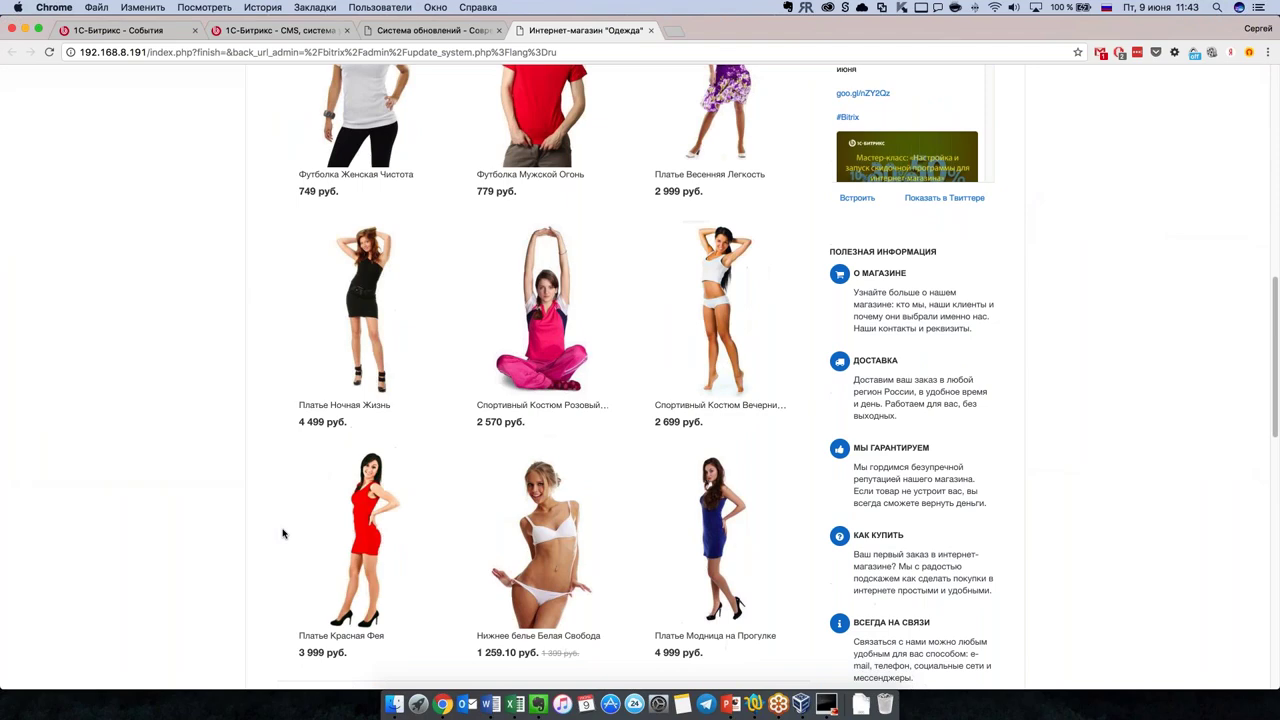
{"action": "scroll", "coordinate": [283, 534], "scroll_direction": "down", "scroll_amount": 3}
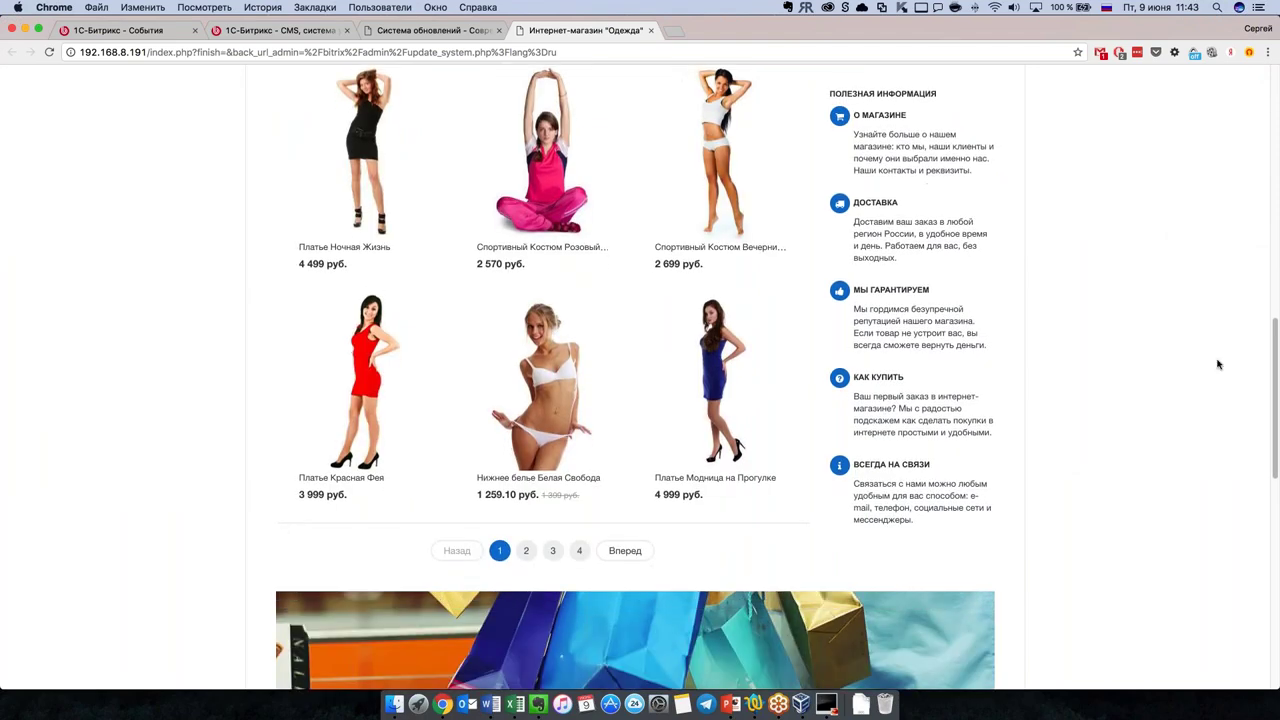
{"action": "scroll", "coordinate": [730, 440], "scroll_direction": "up", "scroll_amount": 1}
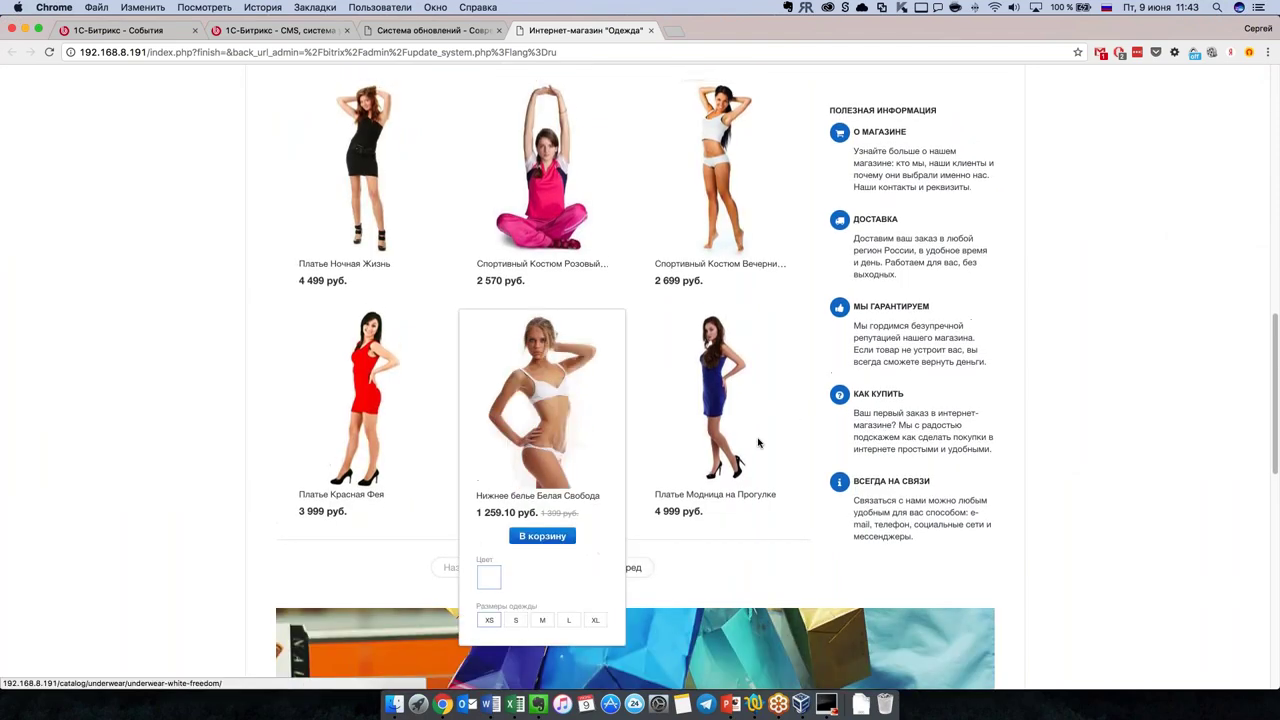
{"action": "scroll", "coordinate": [1003, 441], "scroll_direction": "up", "scroll_amount": 15}
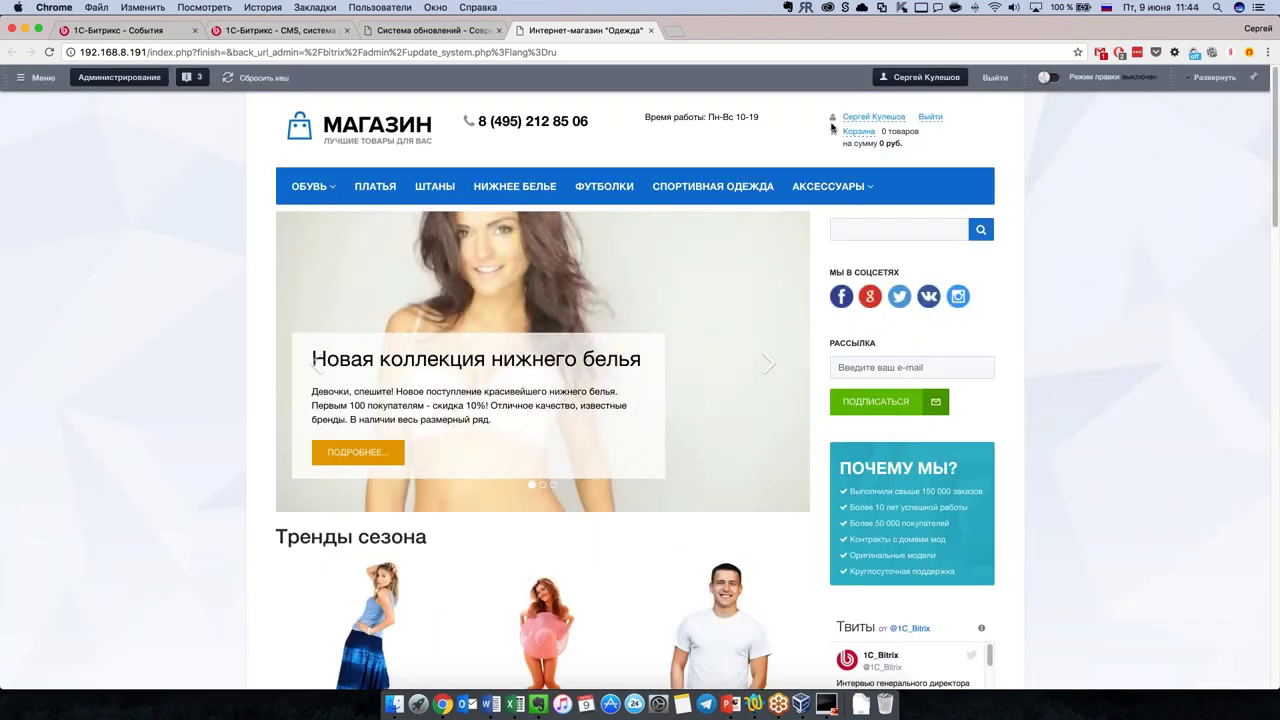
Step: Browse the ОБУВЬ > Пантолеты category, then open the Штаны trousers catalog
{"action": "mouse_move", "coordinate": [305, 190]}
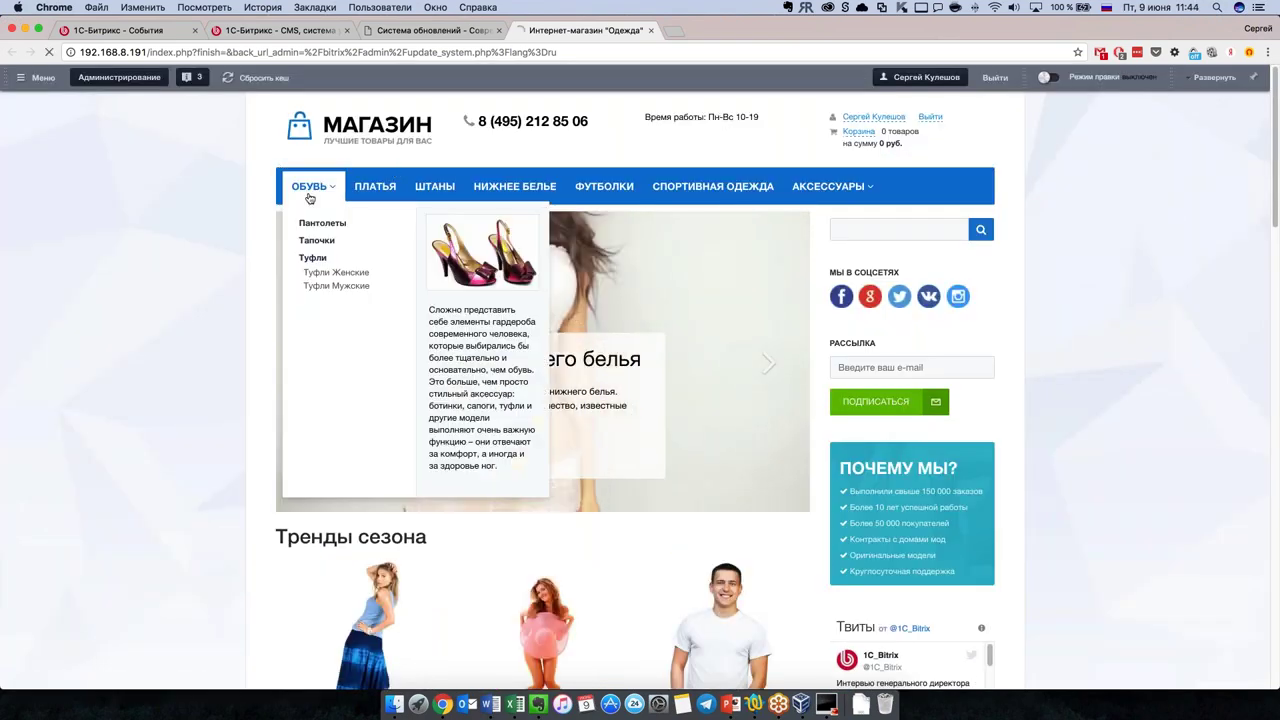
{"action": "left_click", "coordinate": [314, 224]}
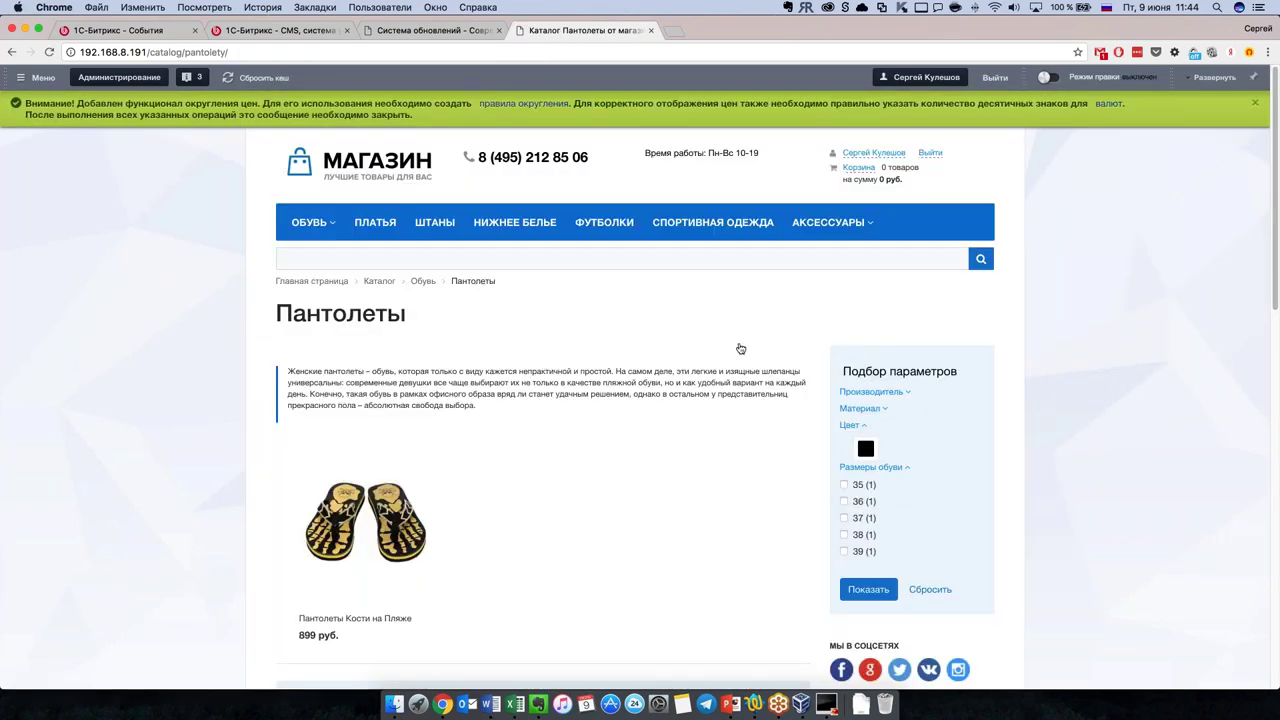
{"action": "scroll", "coordinate": [741, 348], "scroll_direction": "down", "scroll_amount": 1}
{"action": "scroll", "coordinate": [740, 352], "scroll_direction": "down", "scroll_amount": 5}
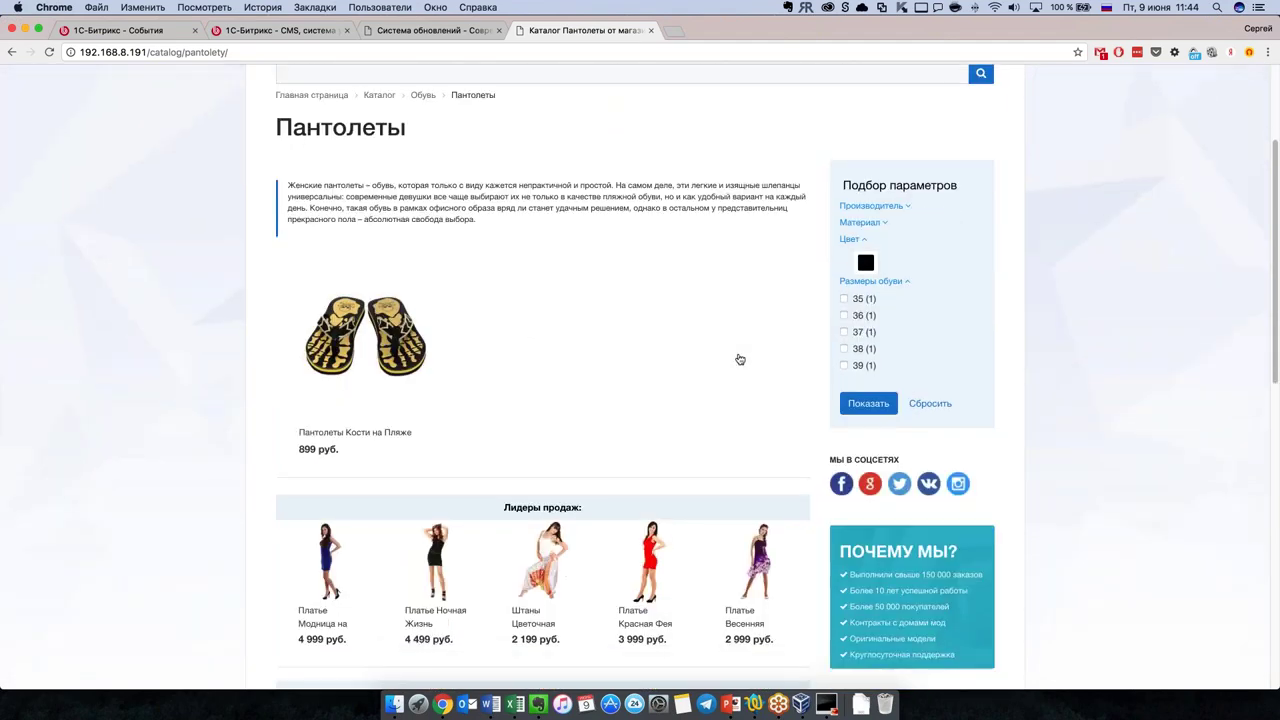
{"action": "scroll", "coordinate": [494, 463], "scroll_direction": "up", "scroll_amount": 6}
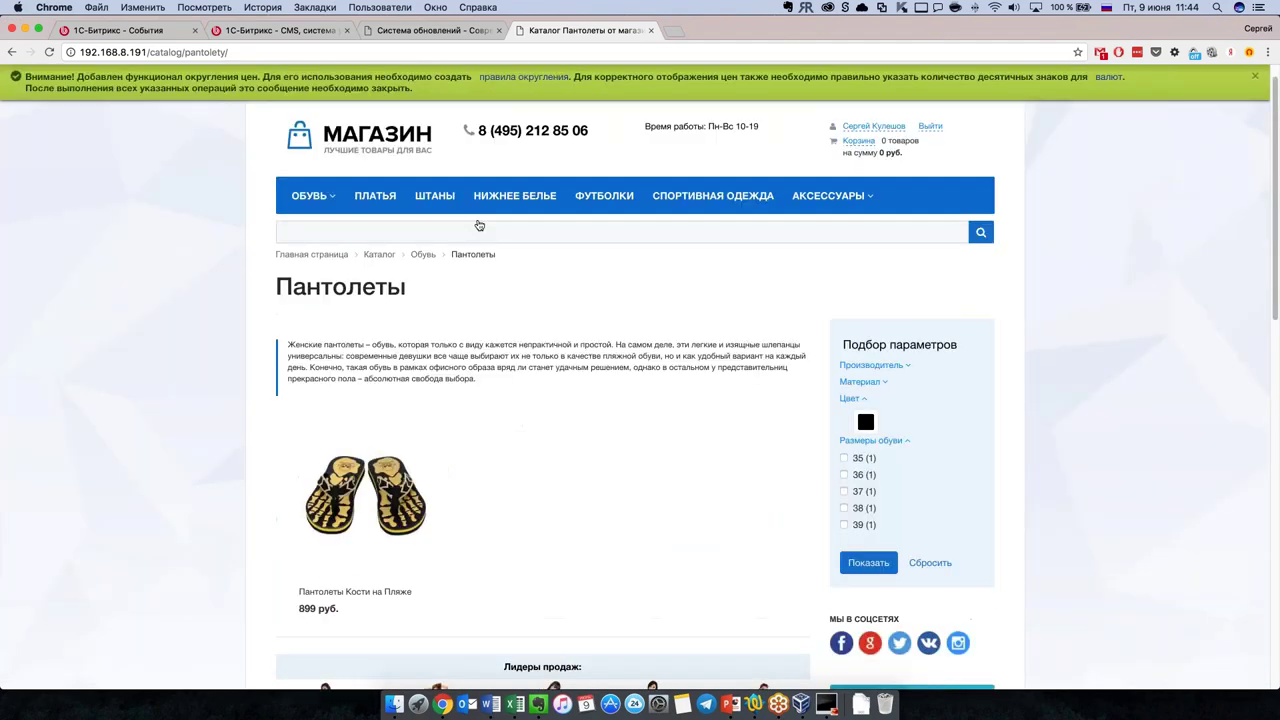
{"action": "left_click", "coordinate": [446, 200]}
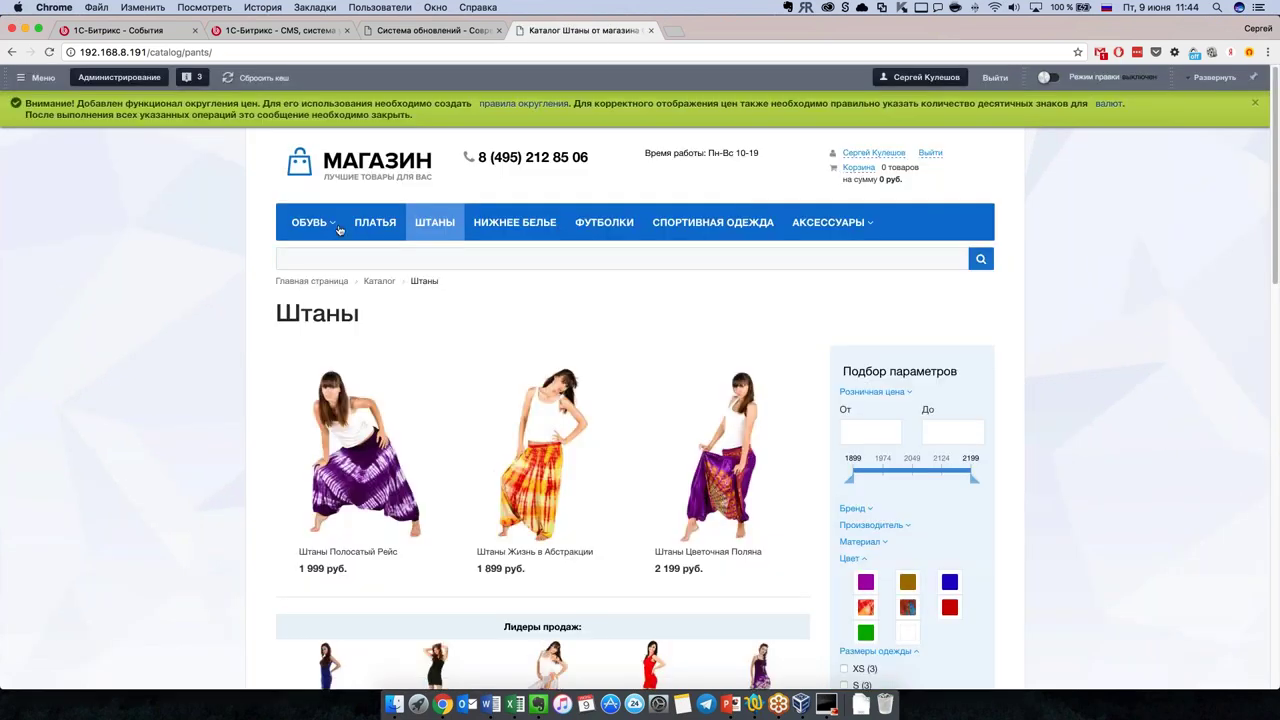
{"action": "mouse_move", "coordinate": [874, 226]}
{"action": "type", "text": "шта"}
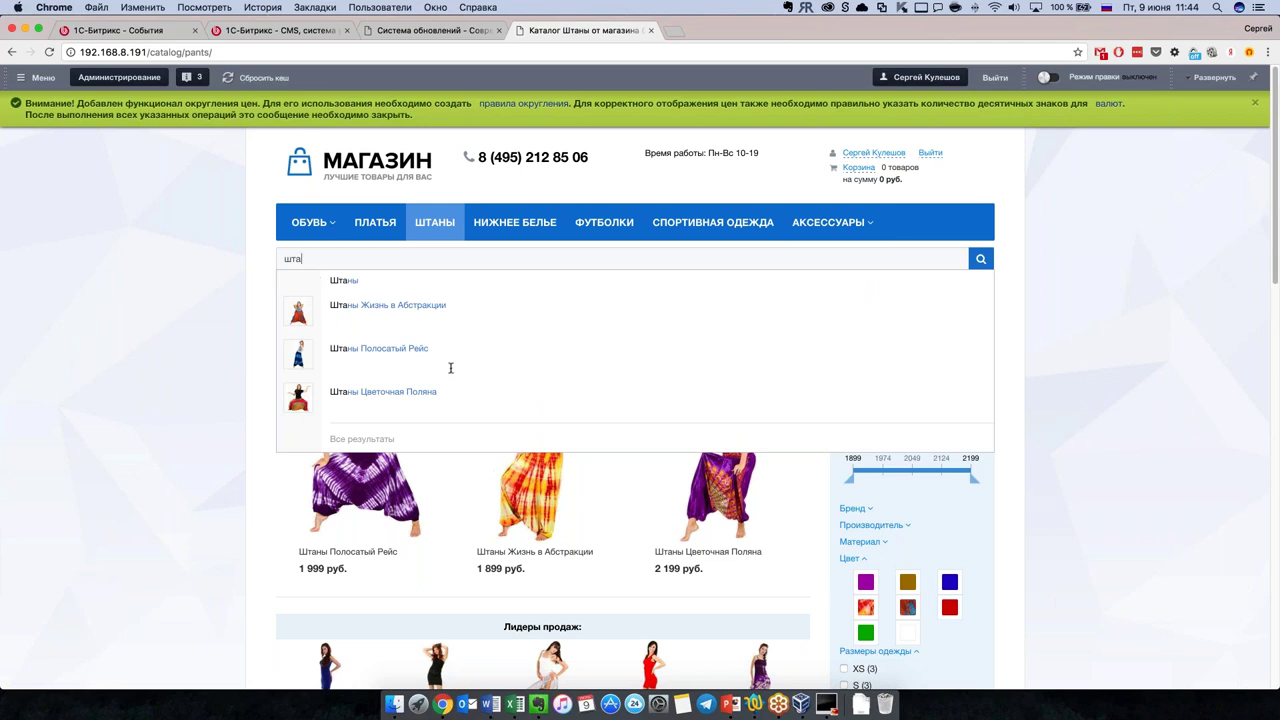
{"action": "left_click", "coordinate": [248, 407]}
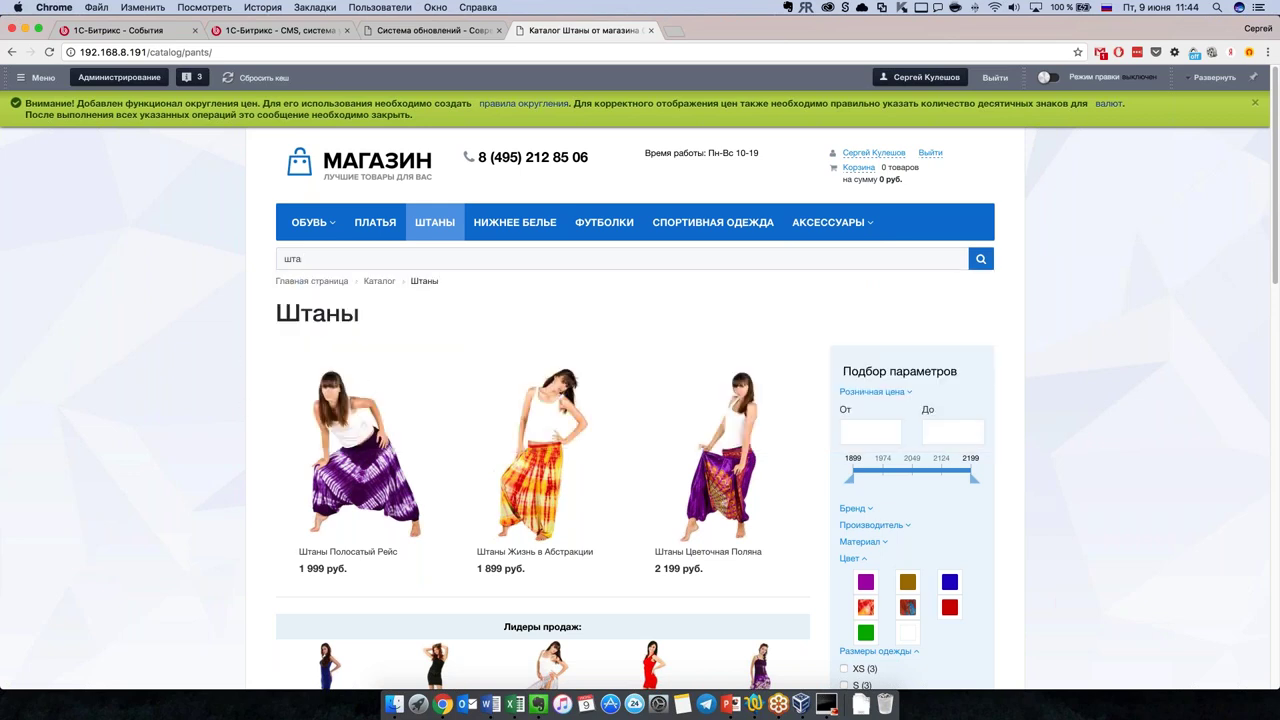
{"action": "left_click", "coordinate": [320, 261]}
{"action": "left_click_drag", "start_coordinate": [320, 261], "coordinate": [259, 258]}
{"action": "key", "text": "BackSpace"}
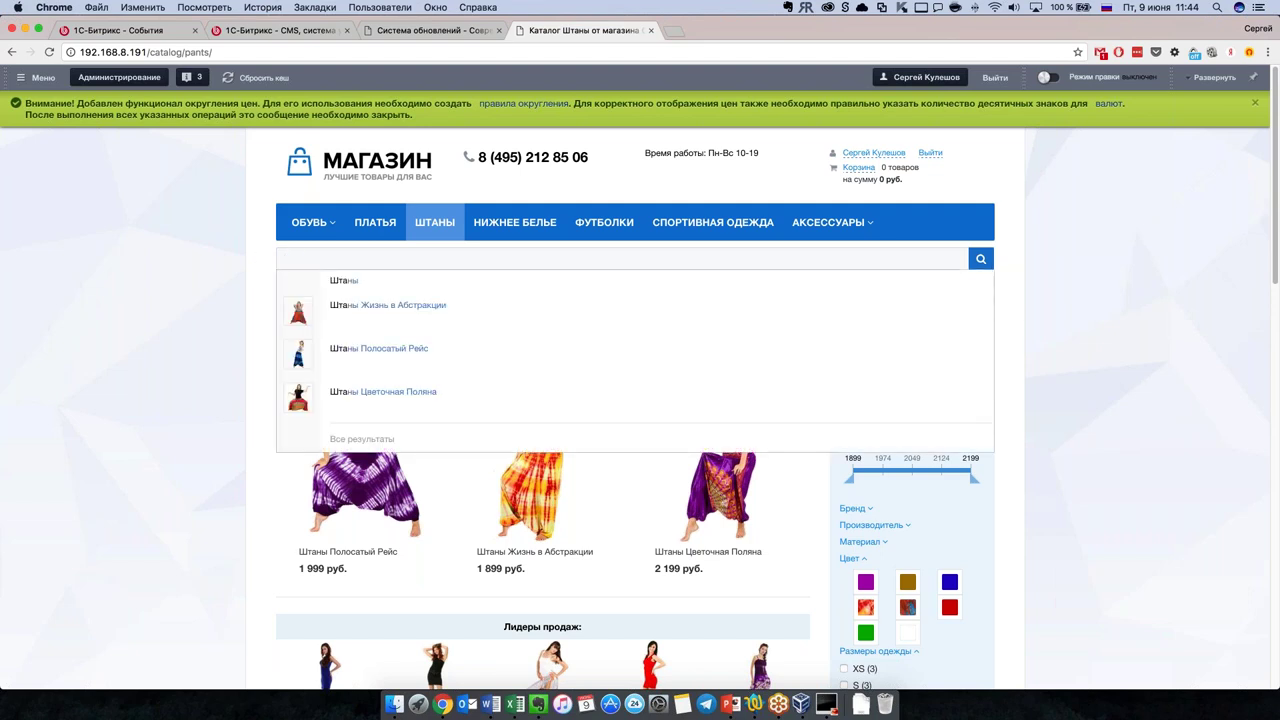
{"action": "left_click", "coordinate": [254, 294]}
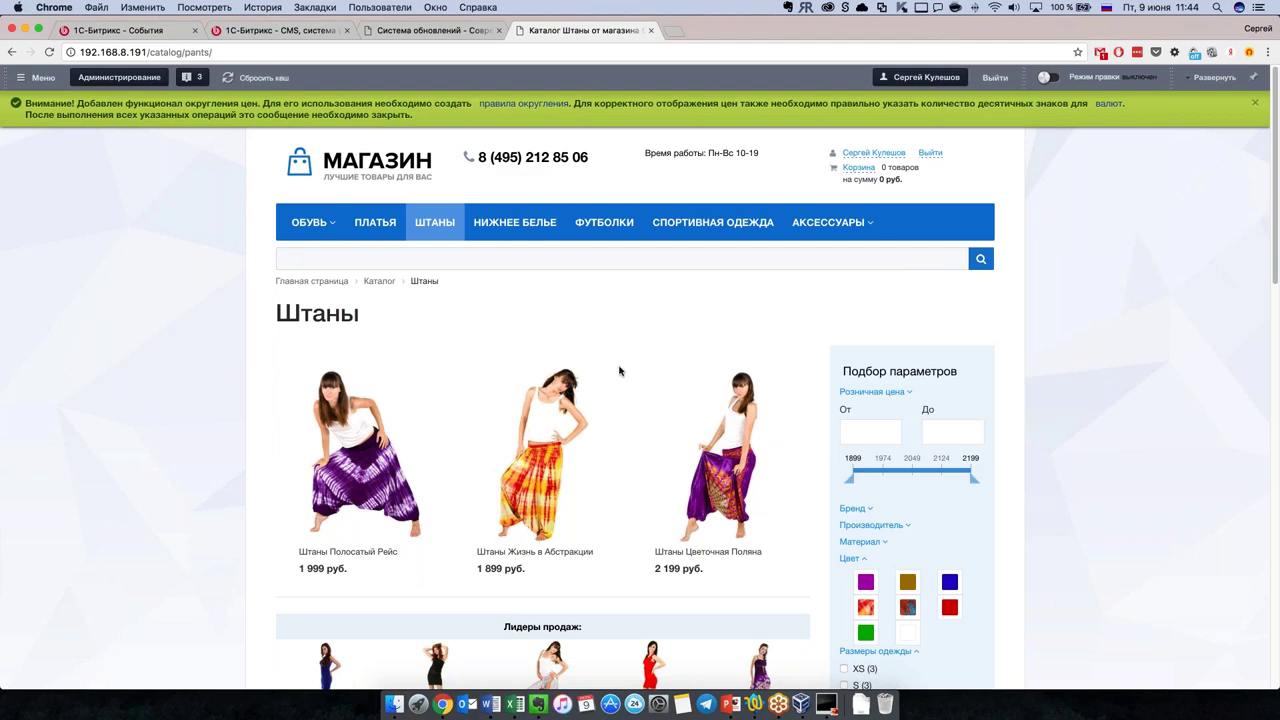
{"action": "scroll", "coordinate": [638, 378], "scroll_direction": "down", "scroll_amount": 2}
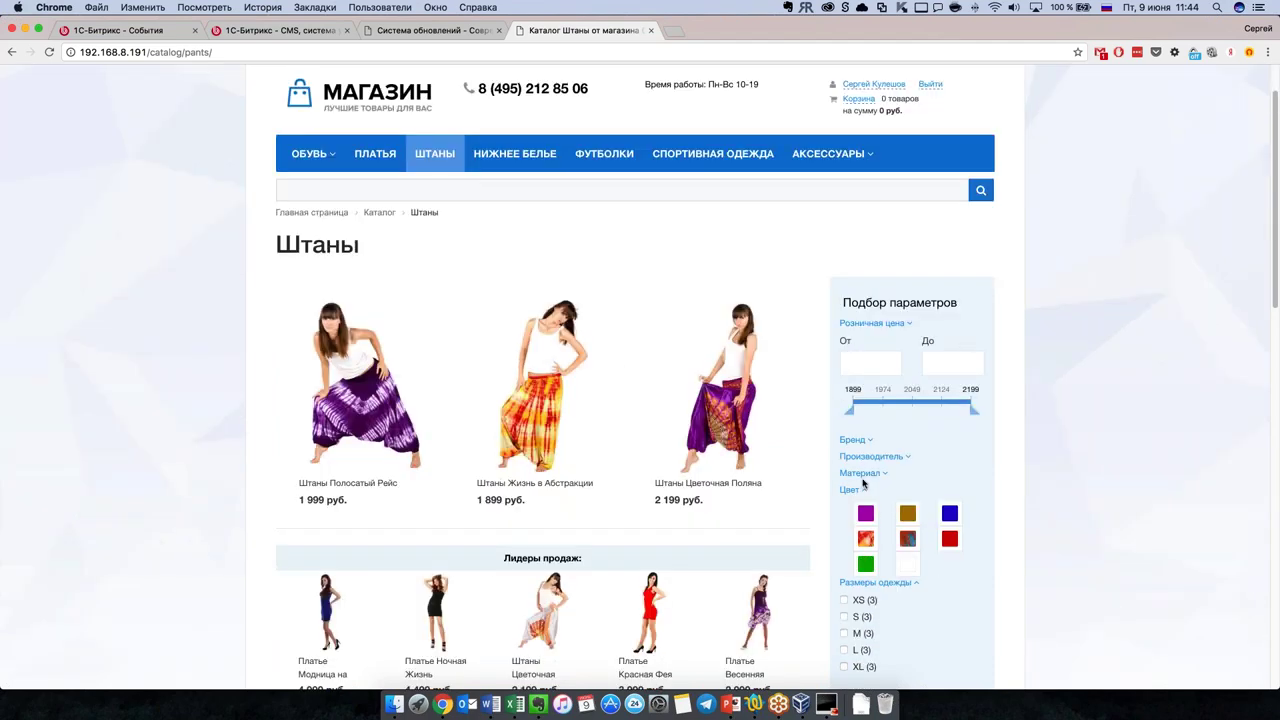
{"action": "scroll", "coordinate": [844, 444], "scroll_direction": "down", "scroll_amount": 2}
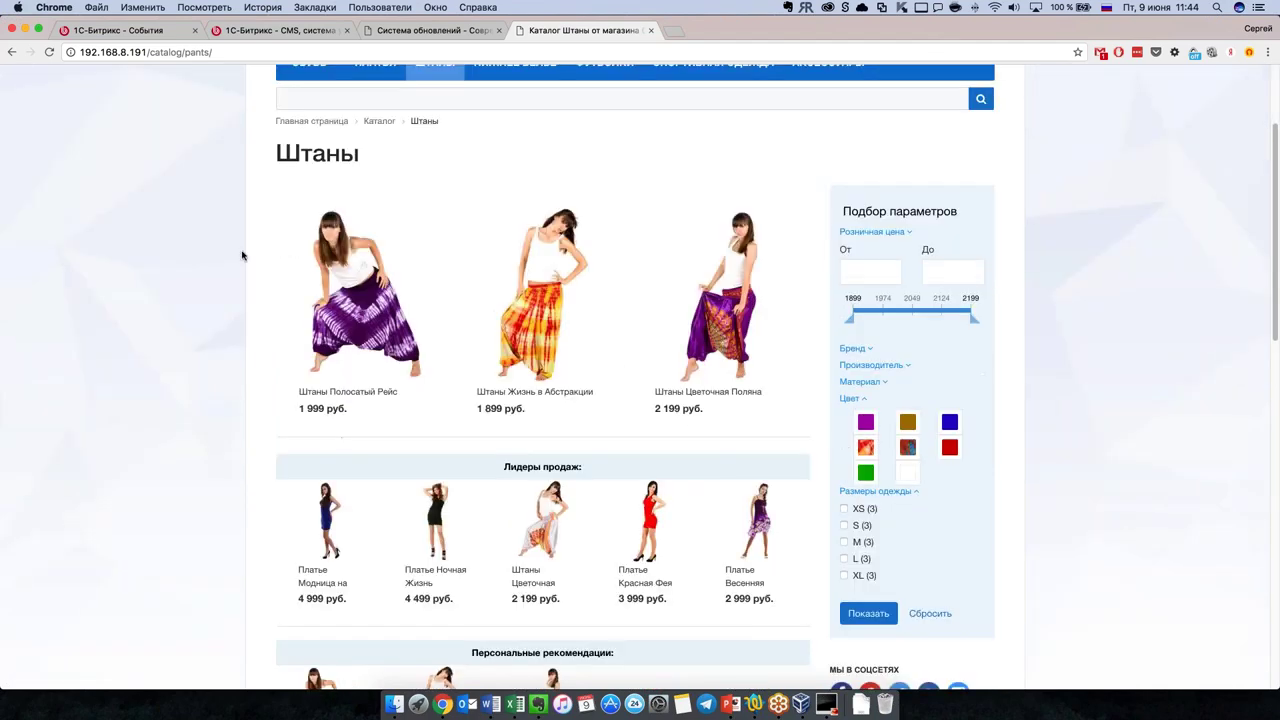
{"action": "scroll", "coordinate": [732, 359], "scroll_direction": "down", "scroll_amount": 2}
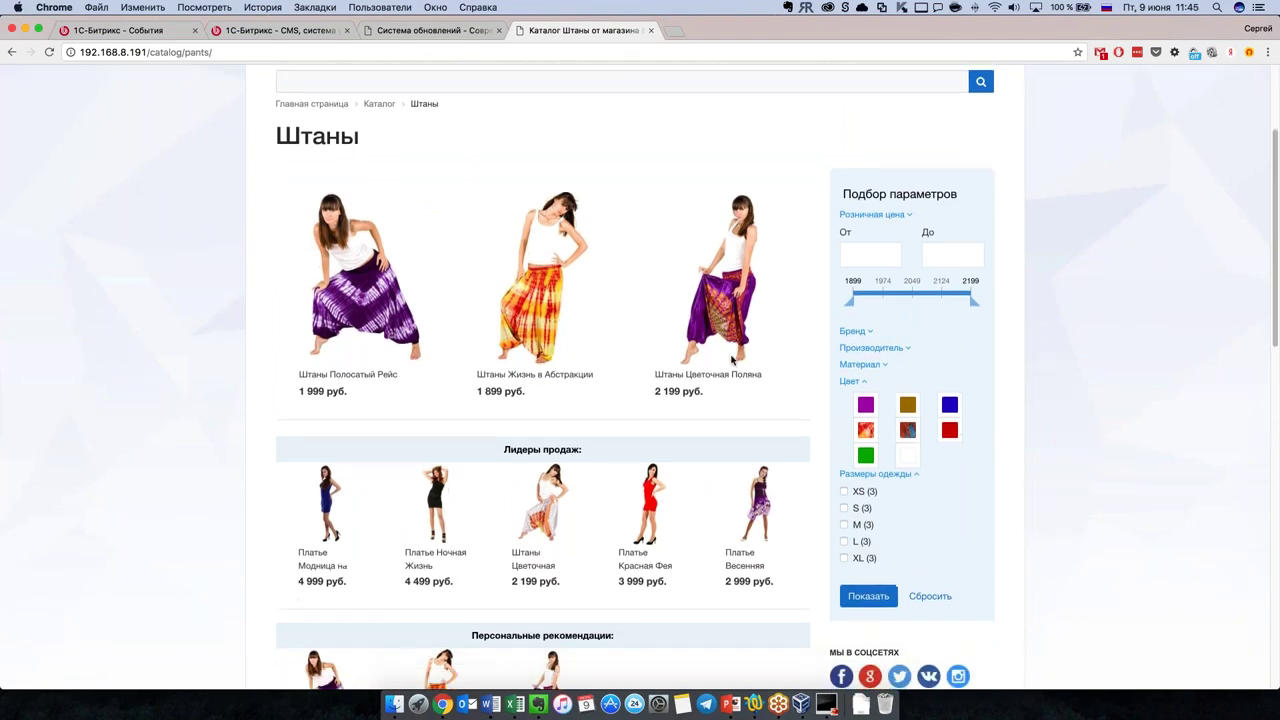
{"action": "scroll", "coordinate": [731, 360], "scroll_direction": "up", "scroll_amount": 4}
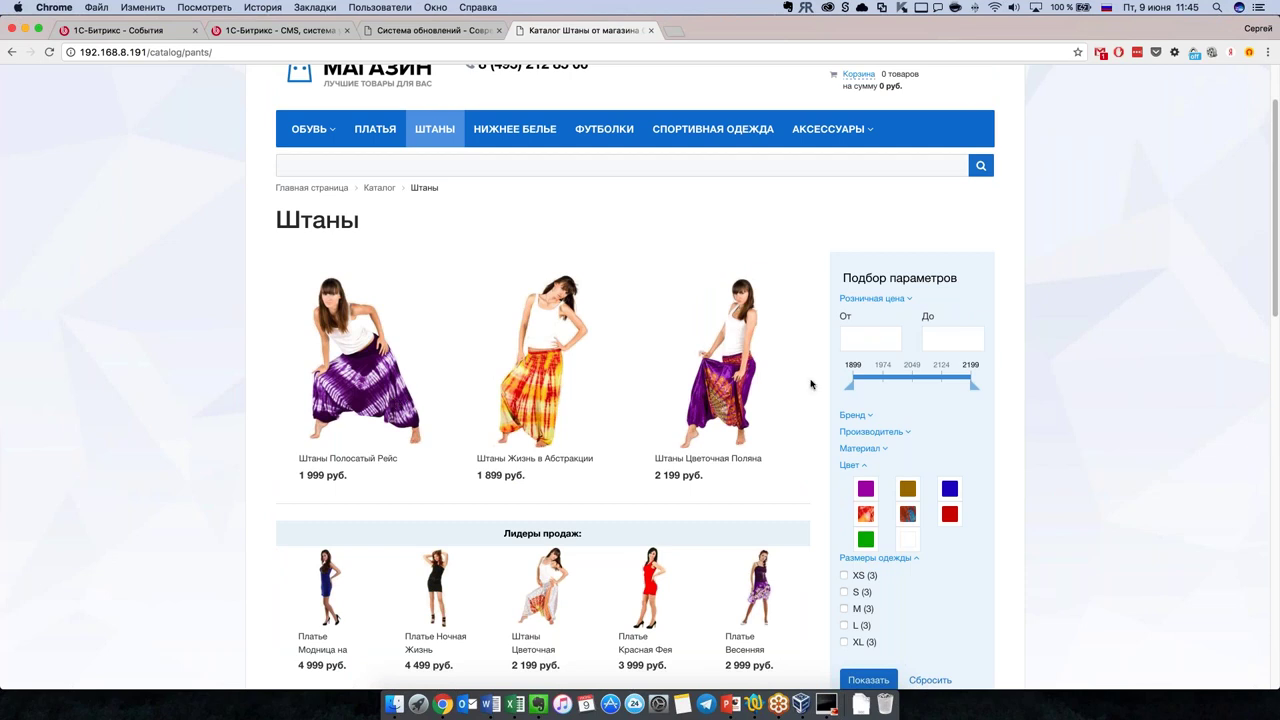
{"action": "scroll", "coordinate": [860, 396], "scroll_direction": "down", "scroll_amount": 1}
{"action": "scroll", "coordinate": [880, 400], "scroll_direction": "down", "scroll_amount": 2}
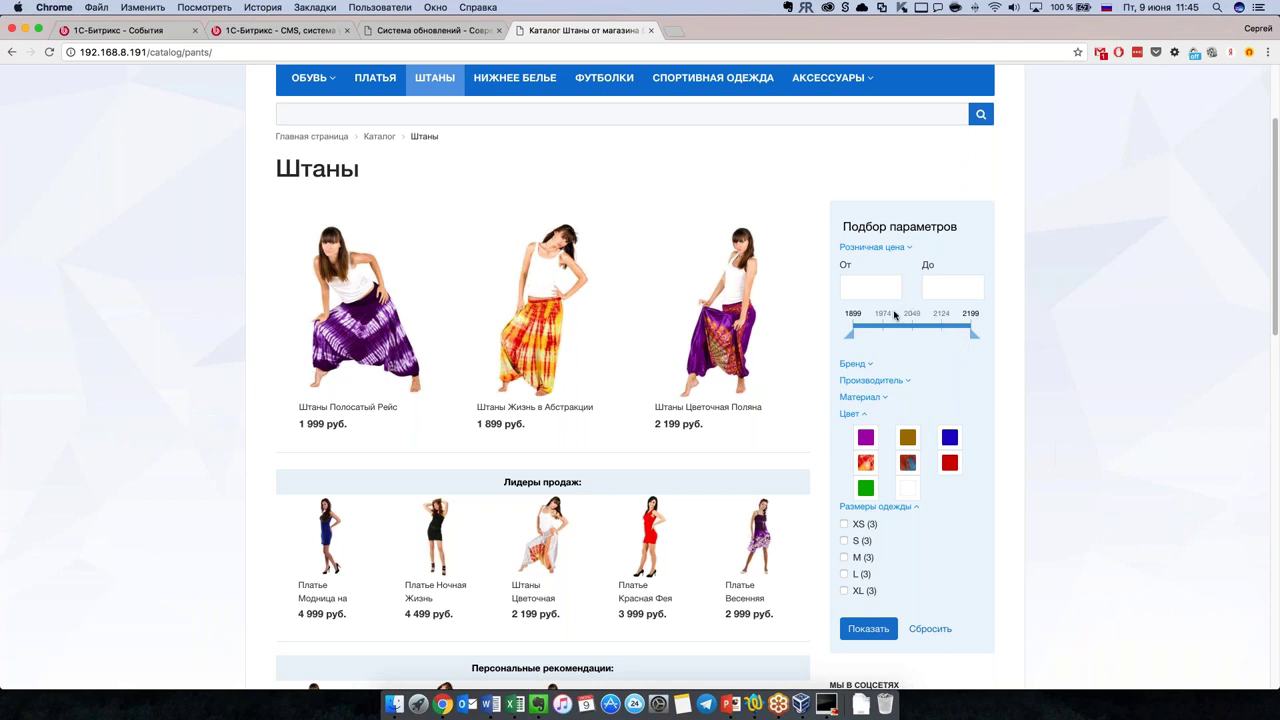
{"action": "scroll", "coordinate": [906, 388], "scroll_direction": "down", "scroll_amount": 1}
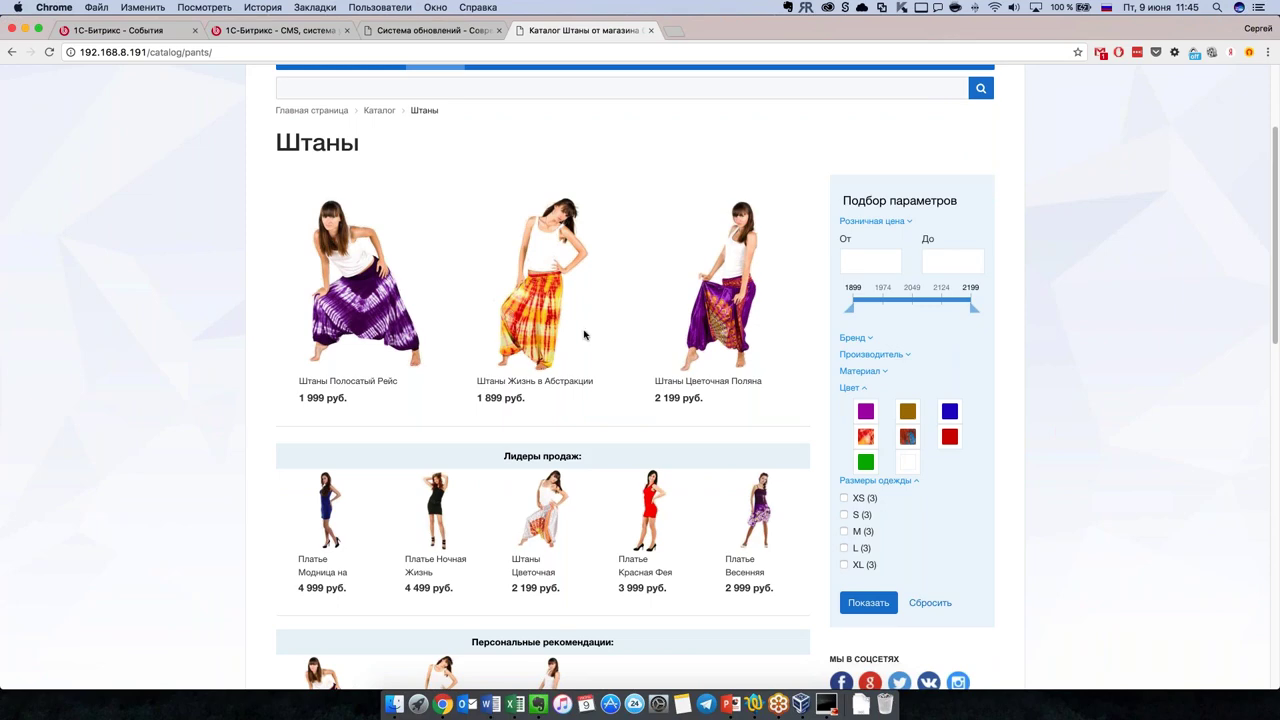
{"action": "scroll", "coordinate": [585, 335], "scroll_direction": "up", "scroll_amount": 4}
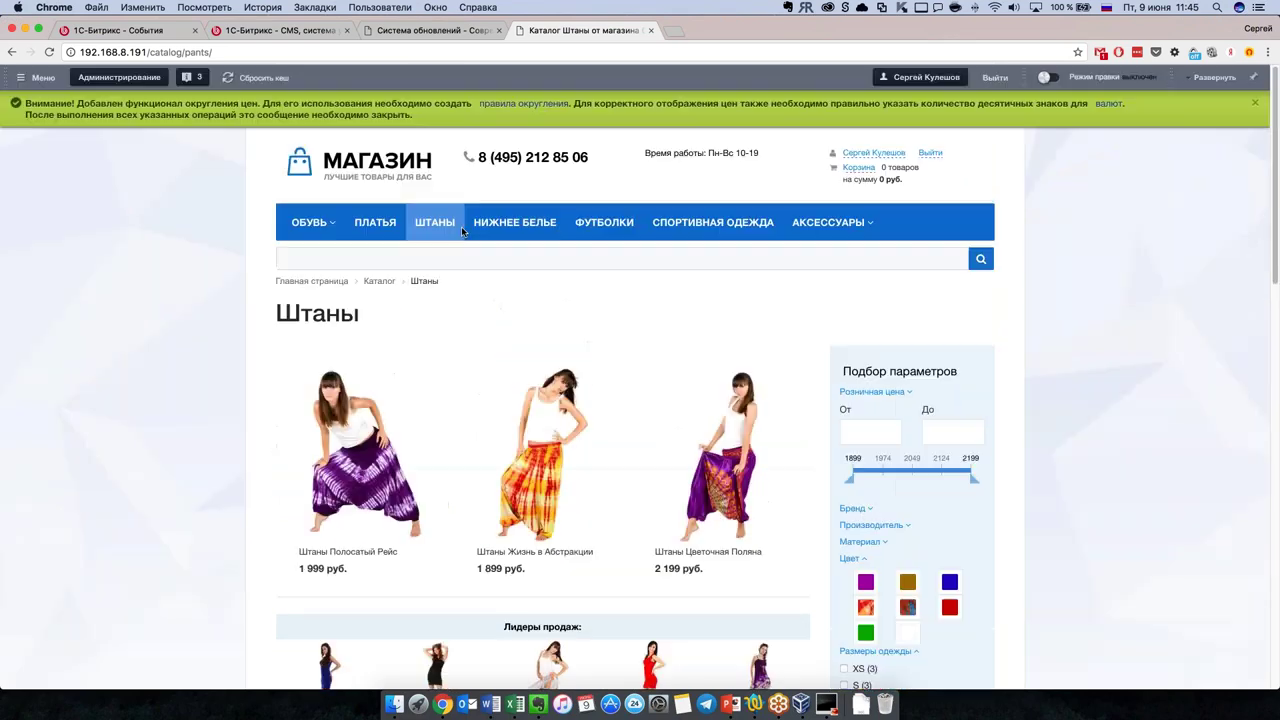
{"action": "left_click", "coordinate": [330, 224]}
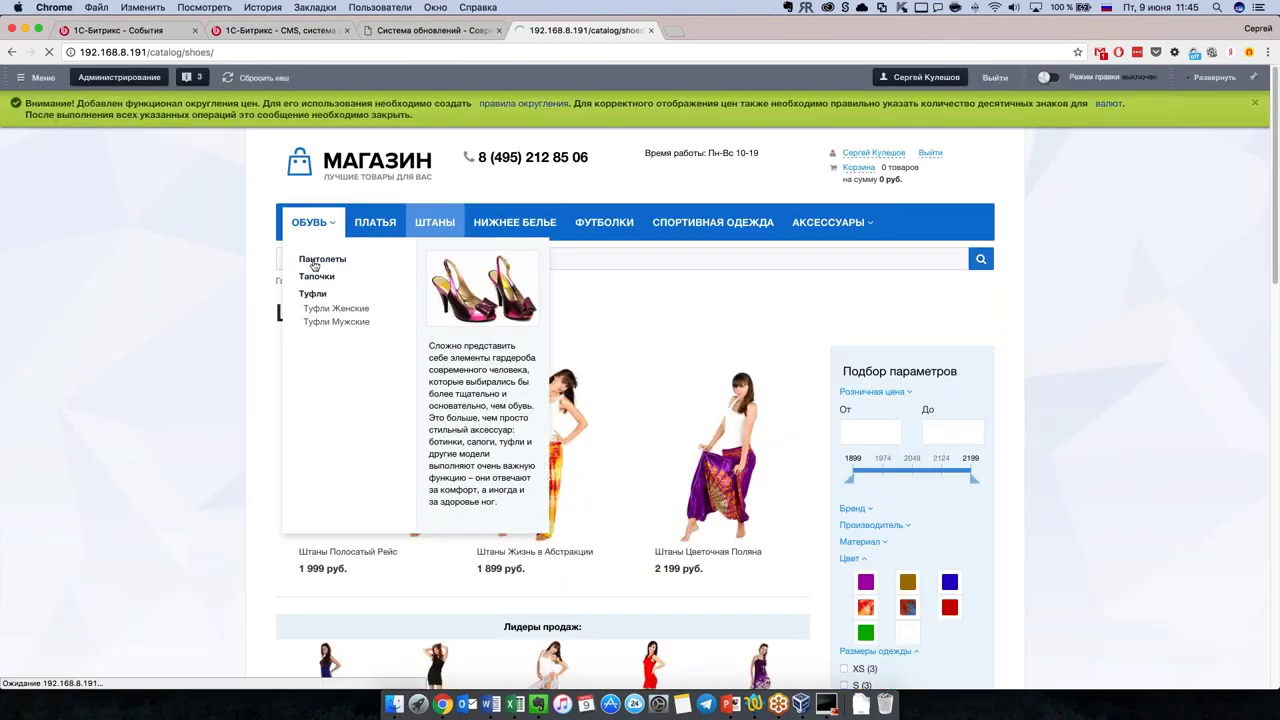
{"action": "scroll", "coordinate": [714, 457], "scroll_direction": "down", "scroll_amount": 5}
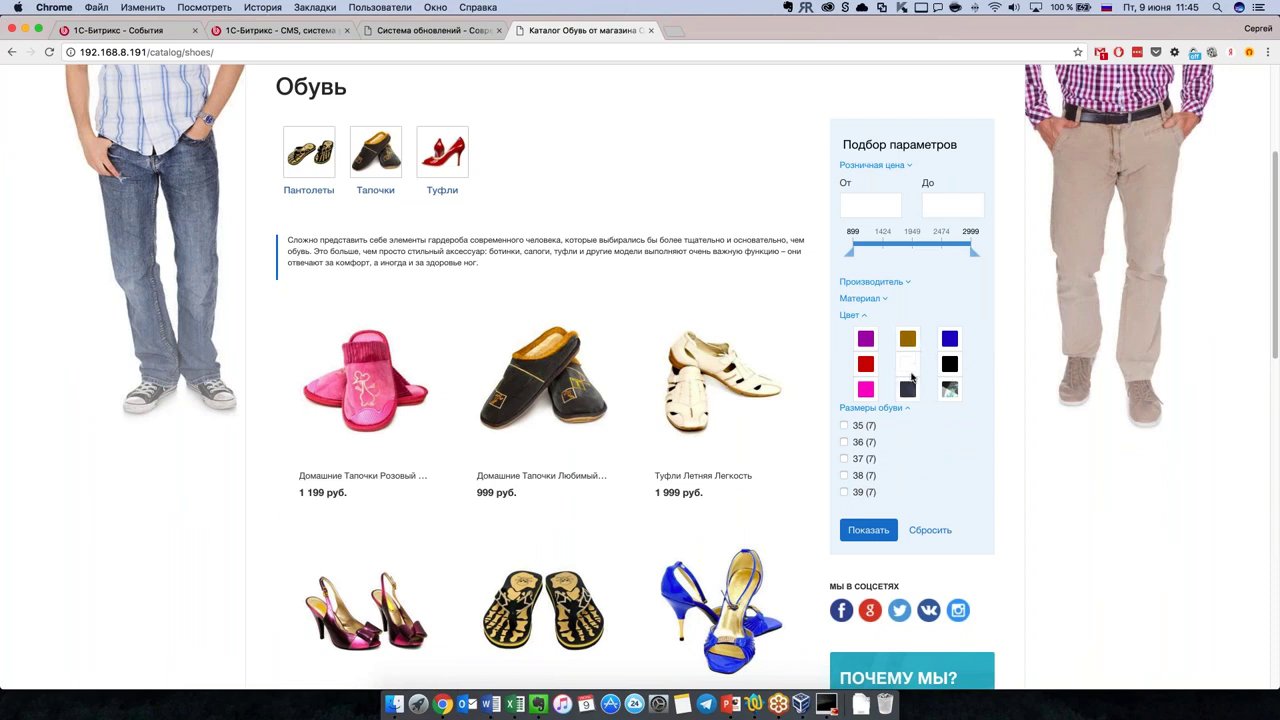
{"action": "scroll", "coordinate": [890, 388], "scroll_direction": "down", "scroll_amount": 1}
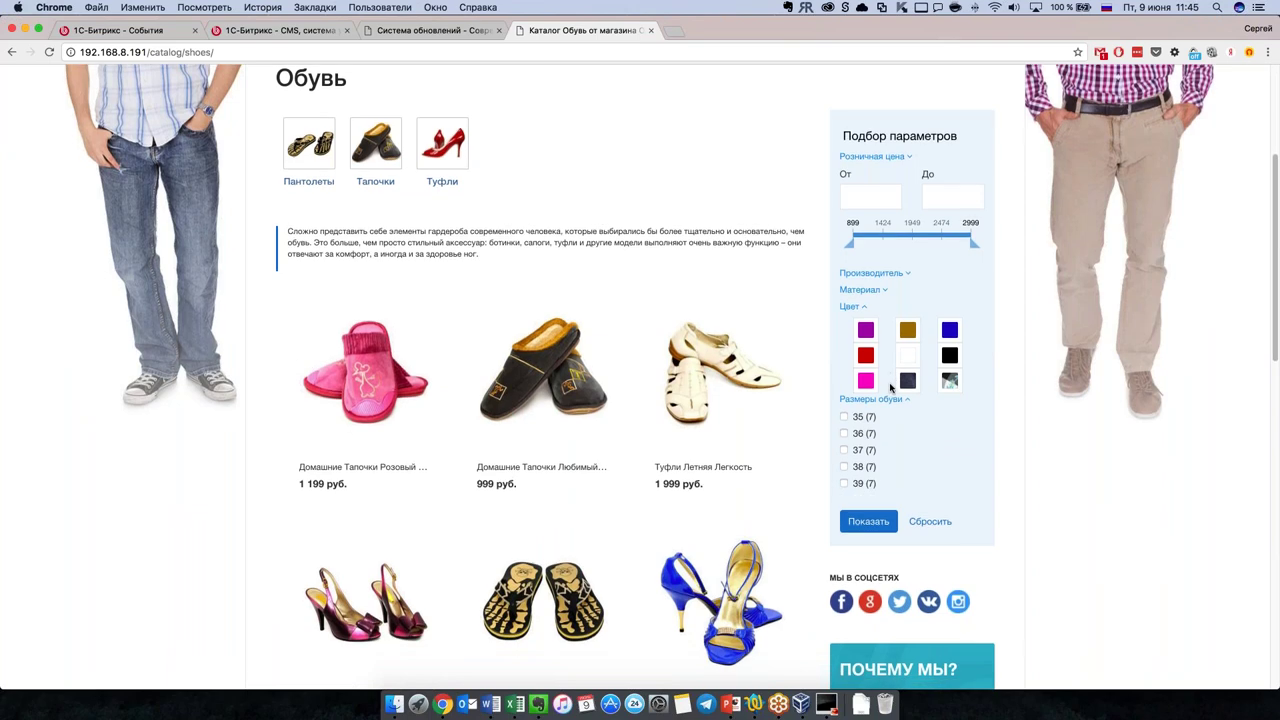
{"action": "scroll", "coordinate": [890, 388], "scroll_direction": "up", "scroll_amount": 1}
{"action": "scroll", "coordinate": [890, 388], "scroll_direction": "down", "scroll_amount": 3}
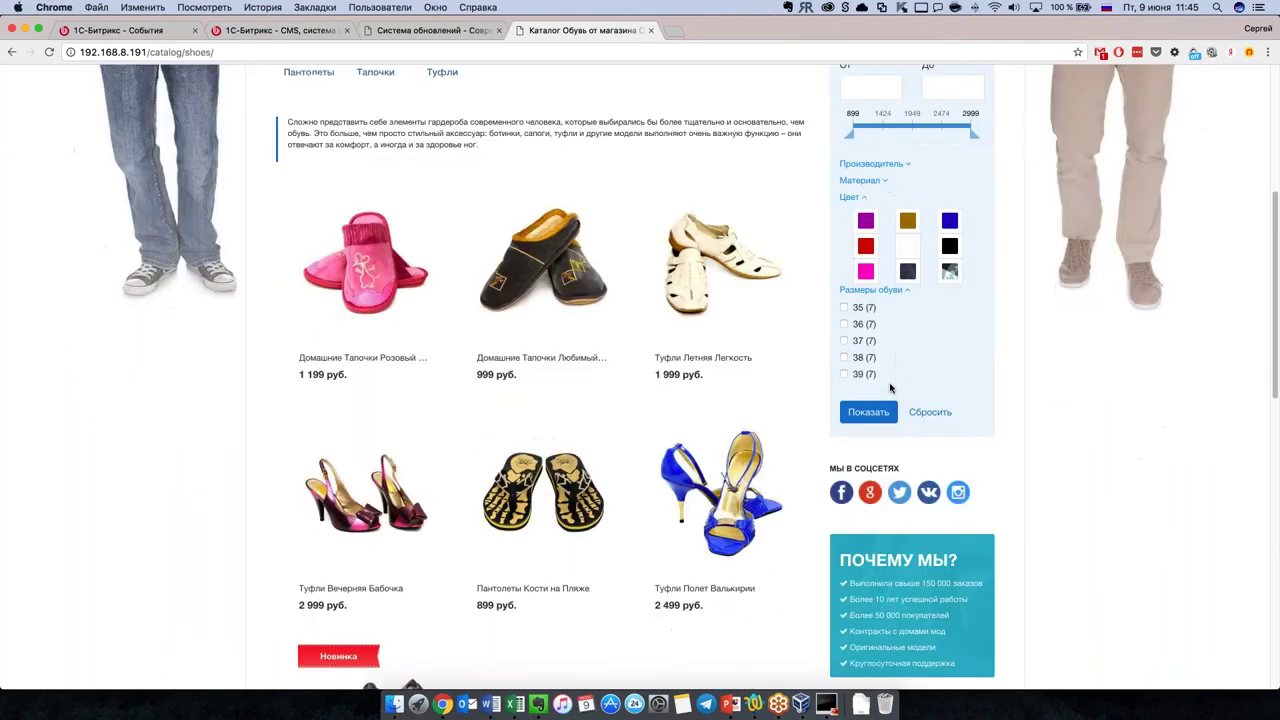
{"action": "scroll", "coordinate": [920, 350], "scroll_direction": "up", "scroll_amount": 5}
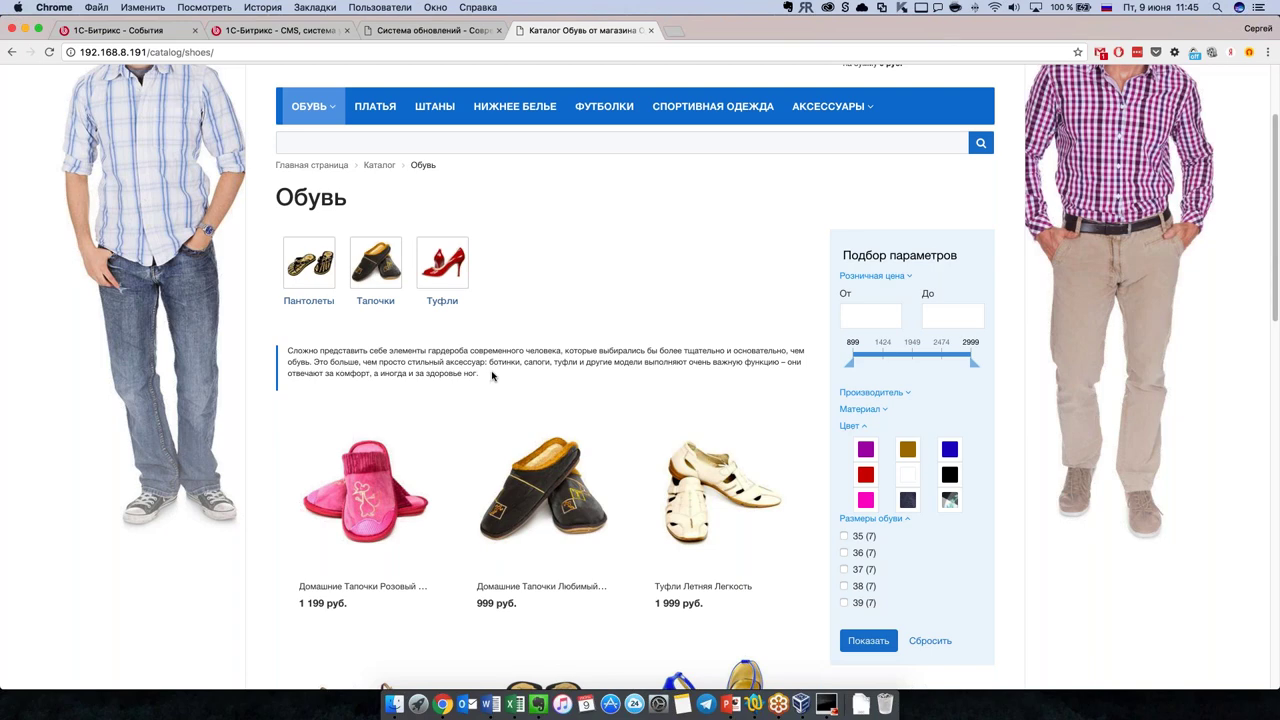
{"action": "scroll", "coordinate": [500, 377], "scroll_direction": "up", "scroll_amount": 2}
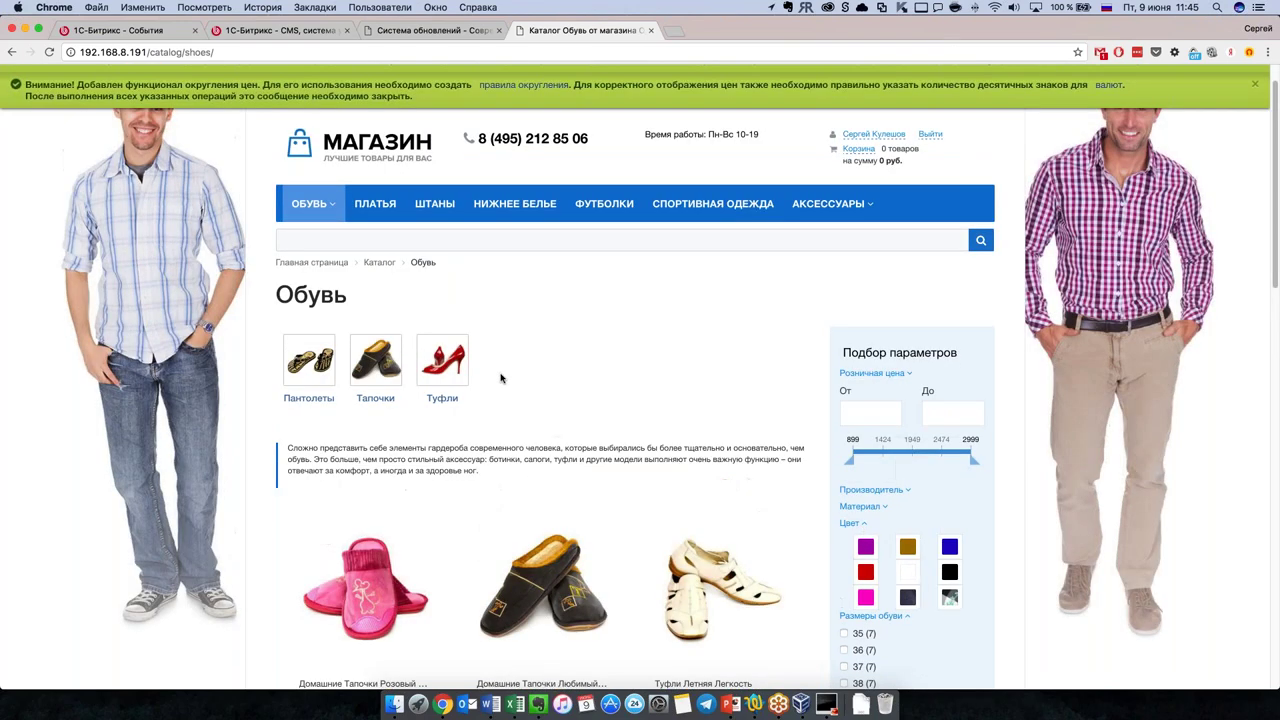
{"action": "scroll", "coordinate": [500, 377], "scroll_direction": "up", "scroll_amount": 1}
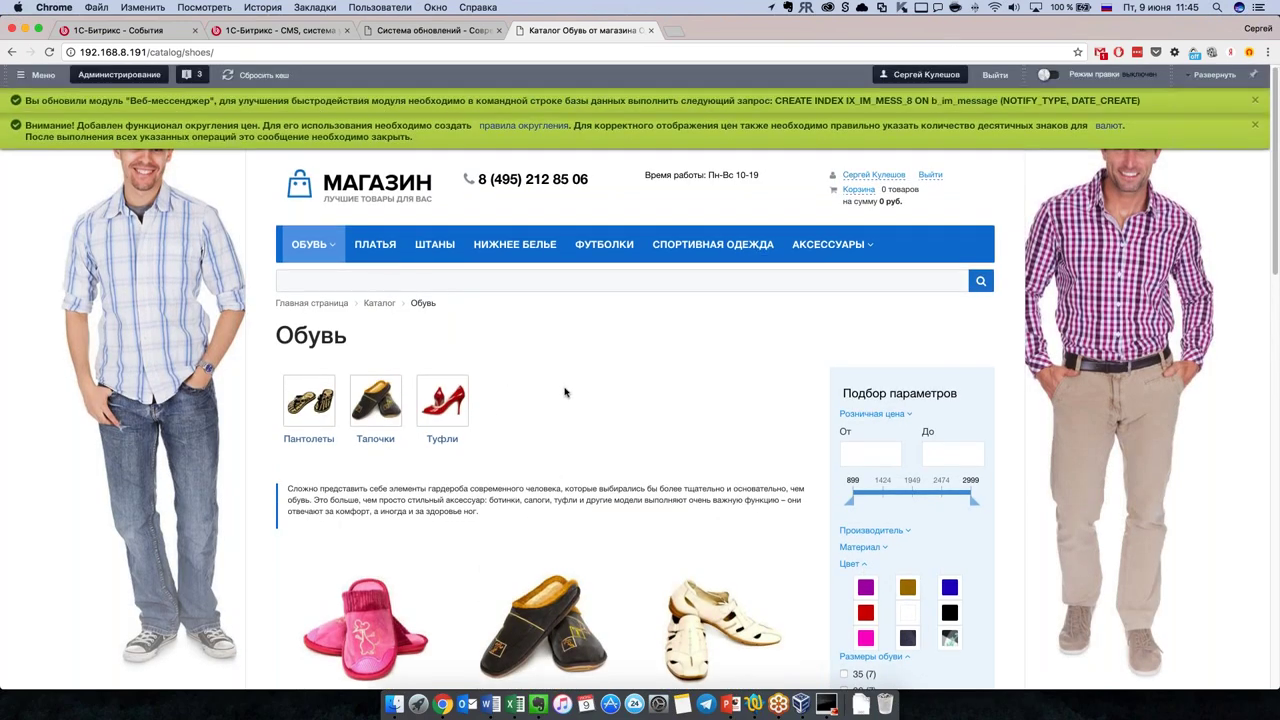
{"action": "scroll", "coordinate": [565, 392], "scroll_direction": "down", "scroll_amount": 1}
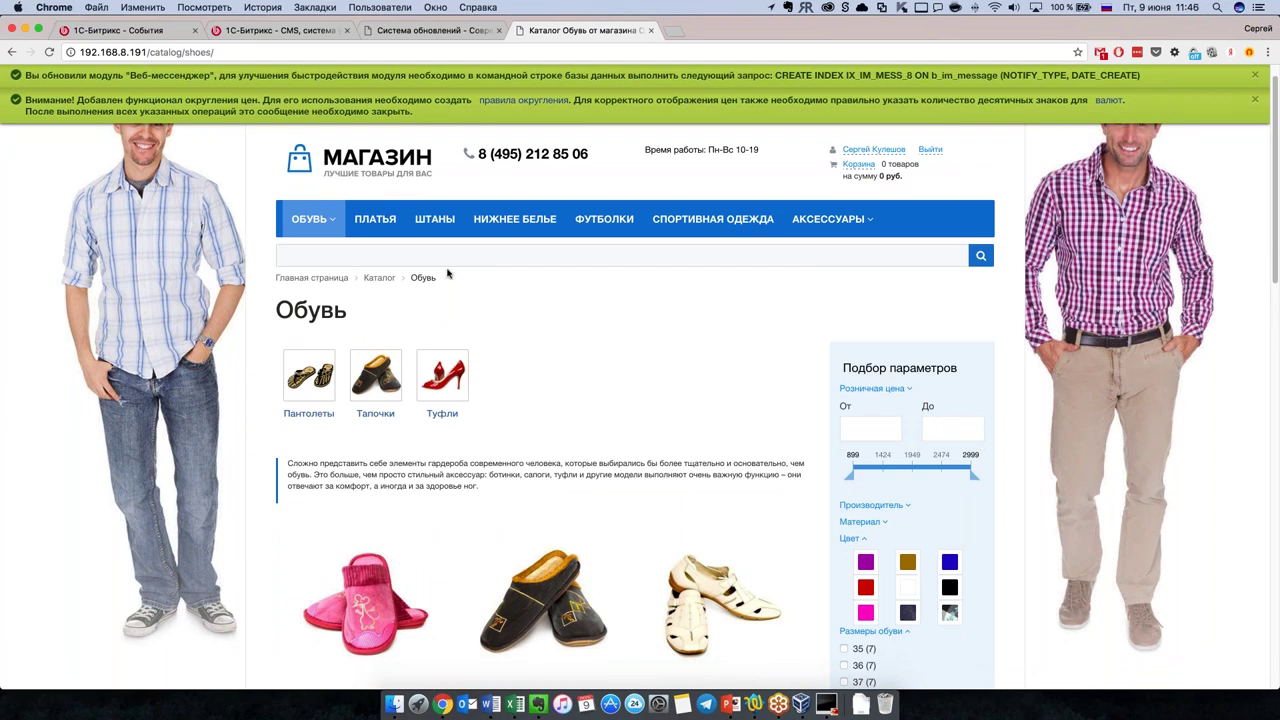
Step: Browse the Футболки catalog of T-shirts priced 749–849 руб. and reload the page
{"action": "left_click", "coordinate": [604, 219]}
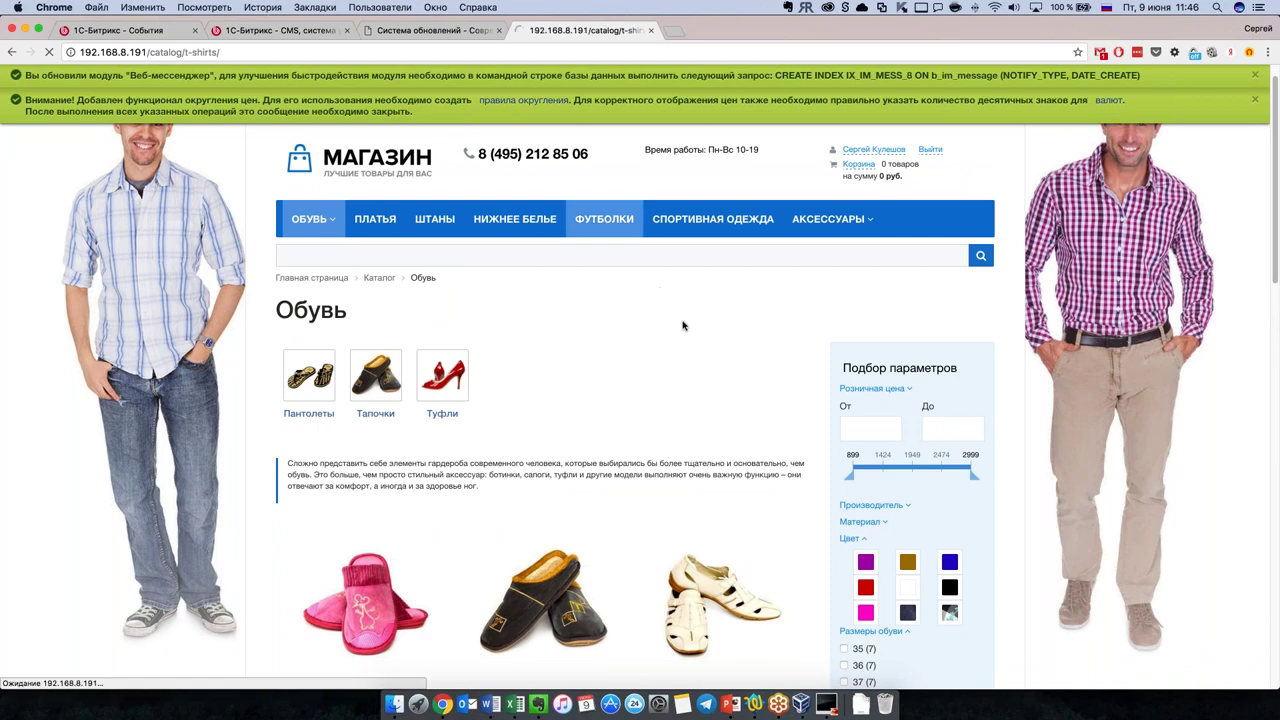
{"action": "scroll", "coordinate": [800, 400], "scroll_direction": "down", "scroll_amount": 3}
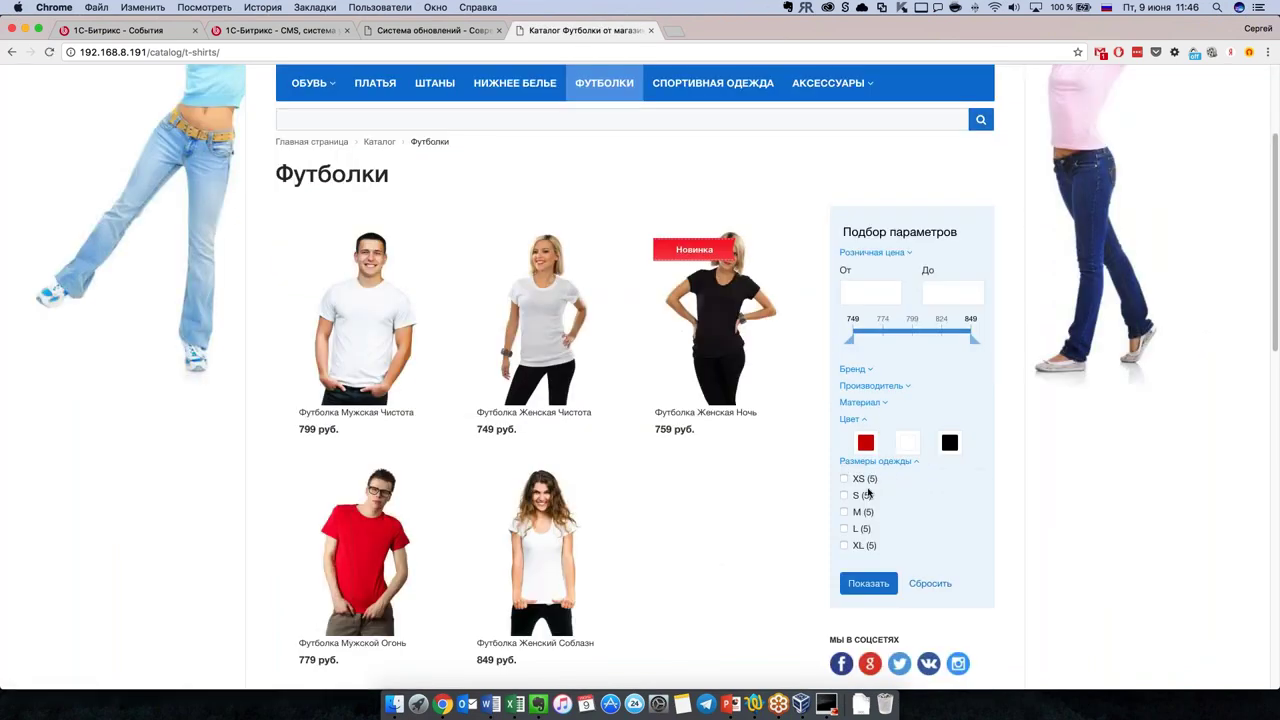
{"action": "scroll", "coordinate": [608, 386], "scroll_direction": "down", "scroll_amount": 1}
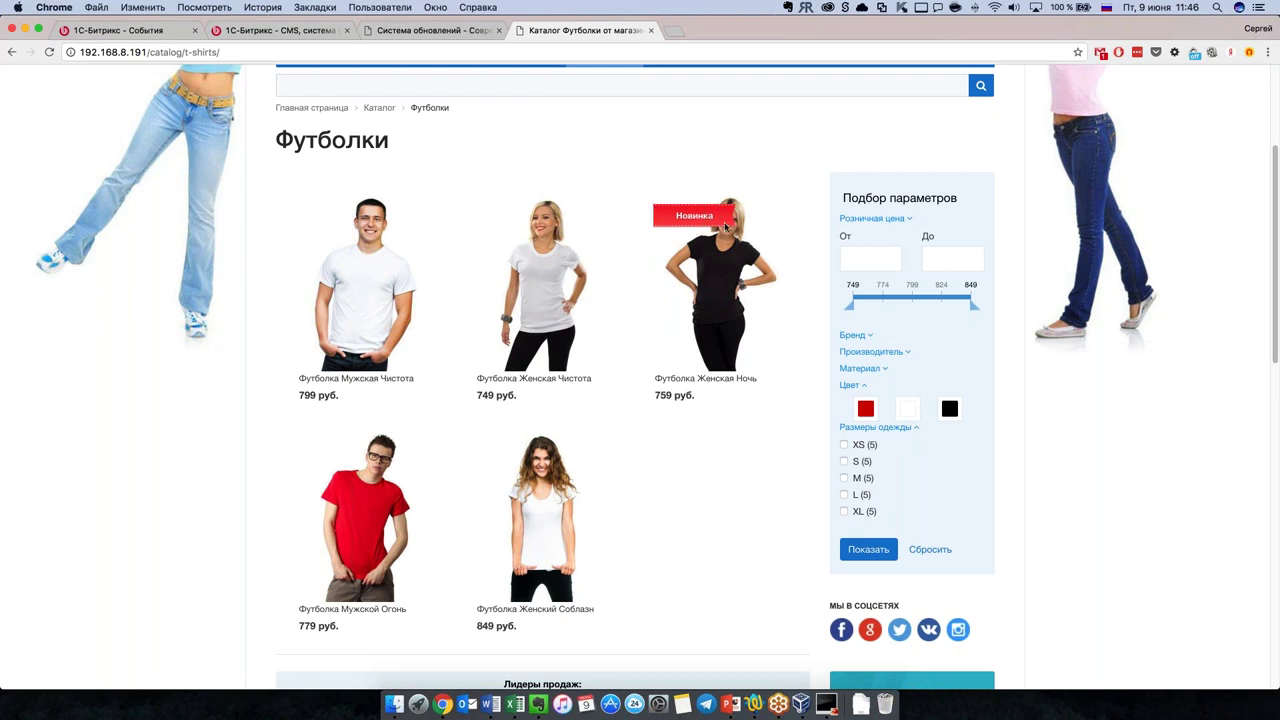
{"action": "scroll", "coordinate": [633, 340], "scroll_direction": "down", "scroll_amount": 3}
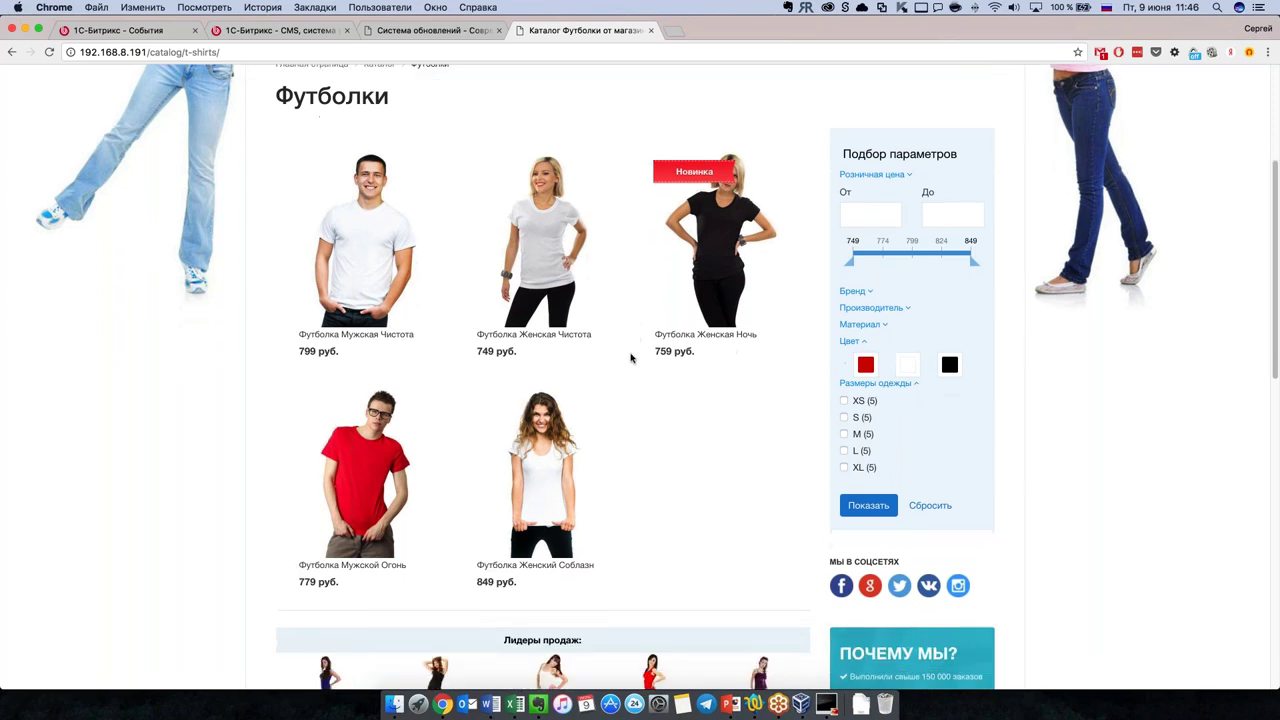
{"action": "scroll", "coordinate": [632, 358], "scroll_direction": "down", "scroll_amount": 5}
{"action": "scroll", "coordinate": [632, 355], "scroll_direction": "down", "scroll_amount": 2}
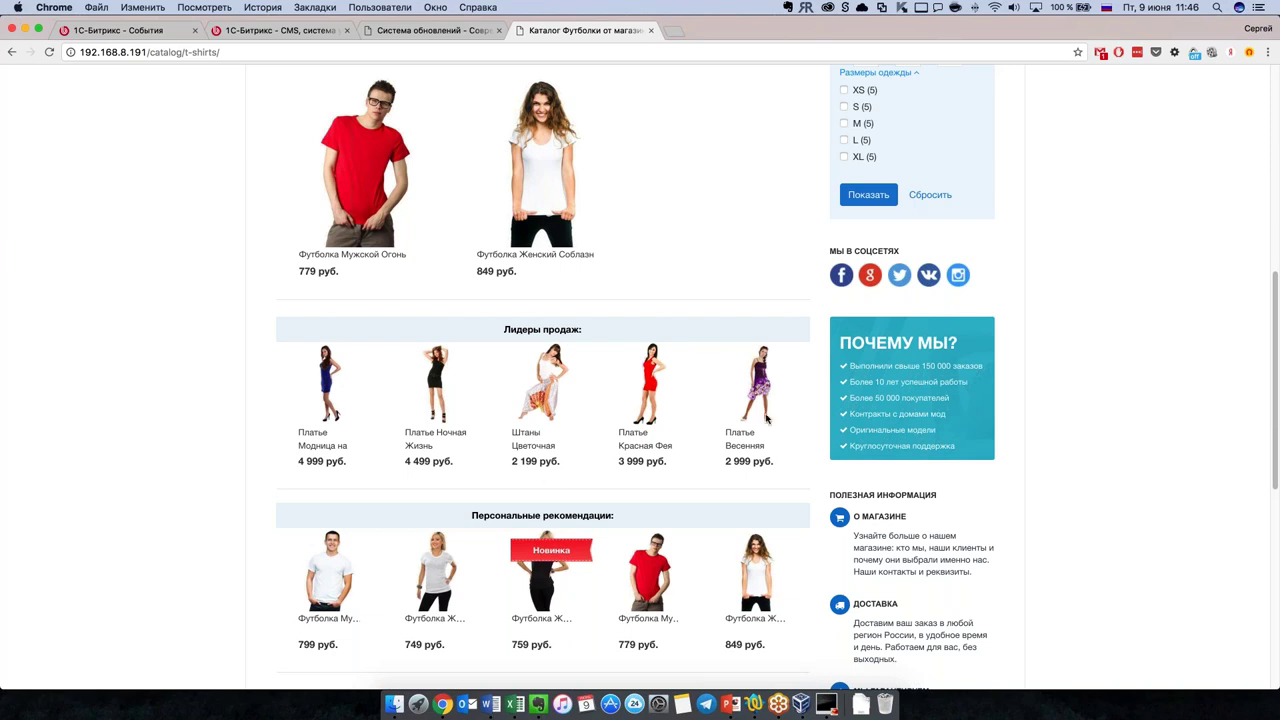
{"action": "scroll", "coordinate": [676, 516], "scroll_direction": "down", "scroll_amount": 1}
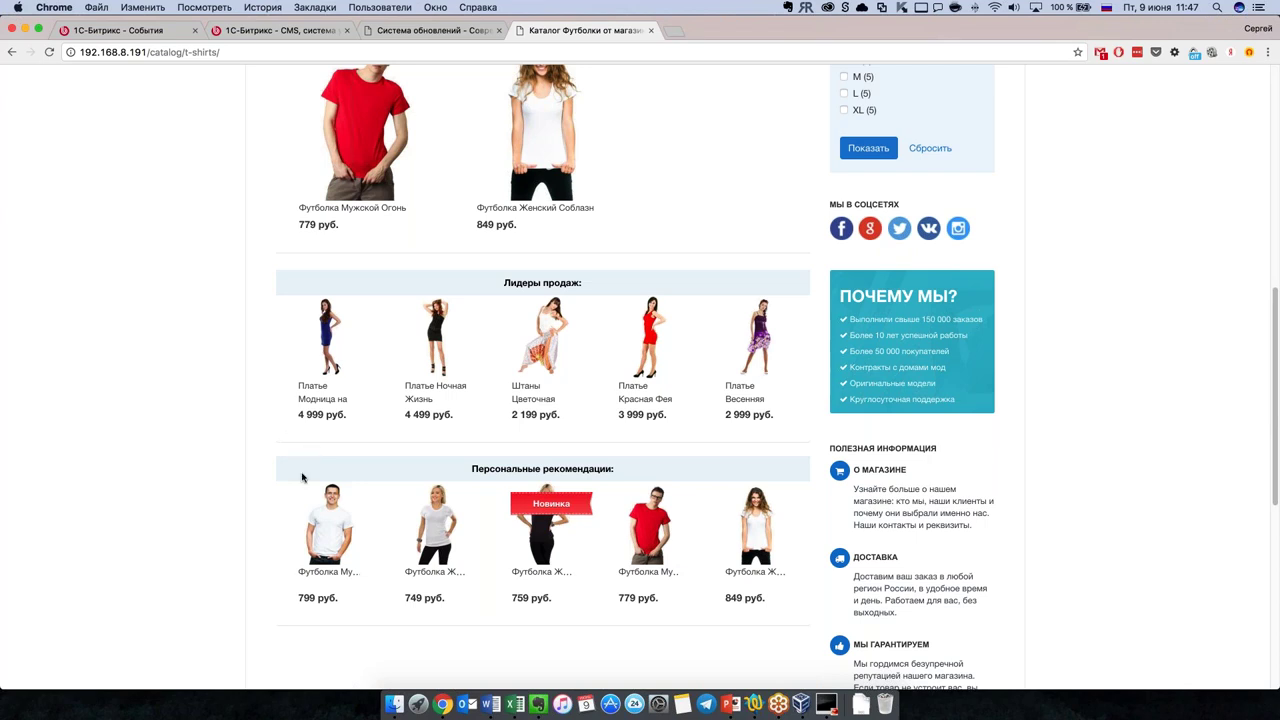
{"action": "scroll", "coordinate": [302, 478], "scroll_direction": "up", "scroll_amount": 2}
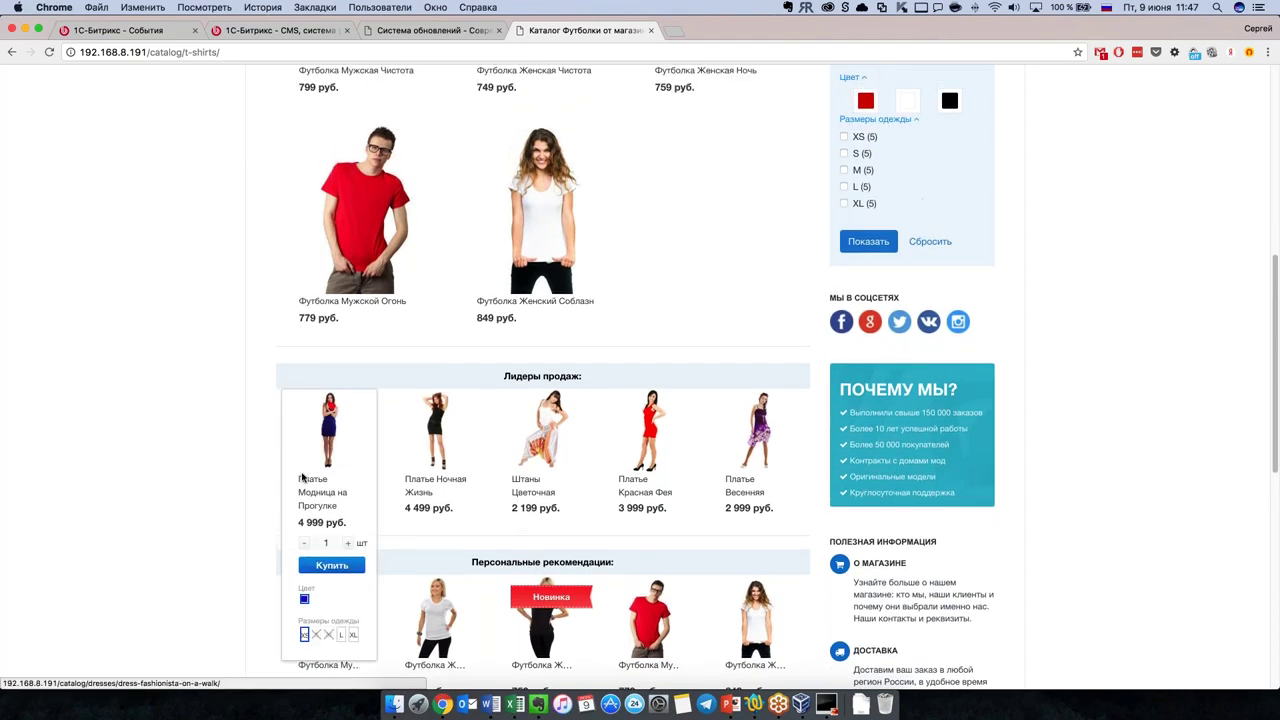
{"action": "key", "text": "super+r"}
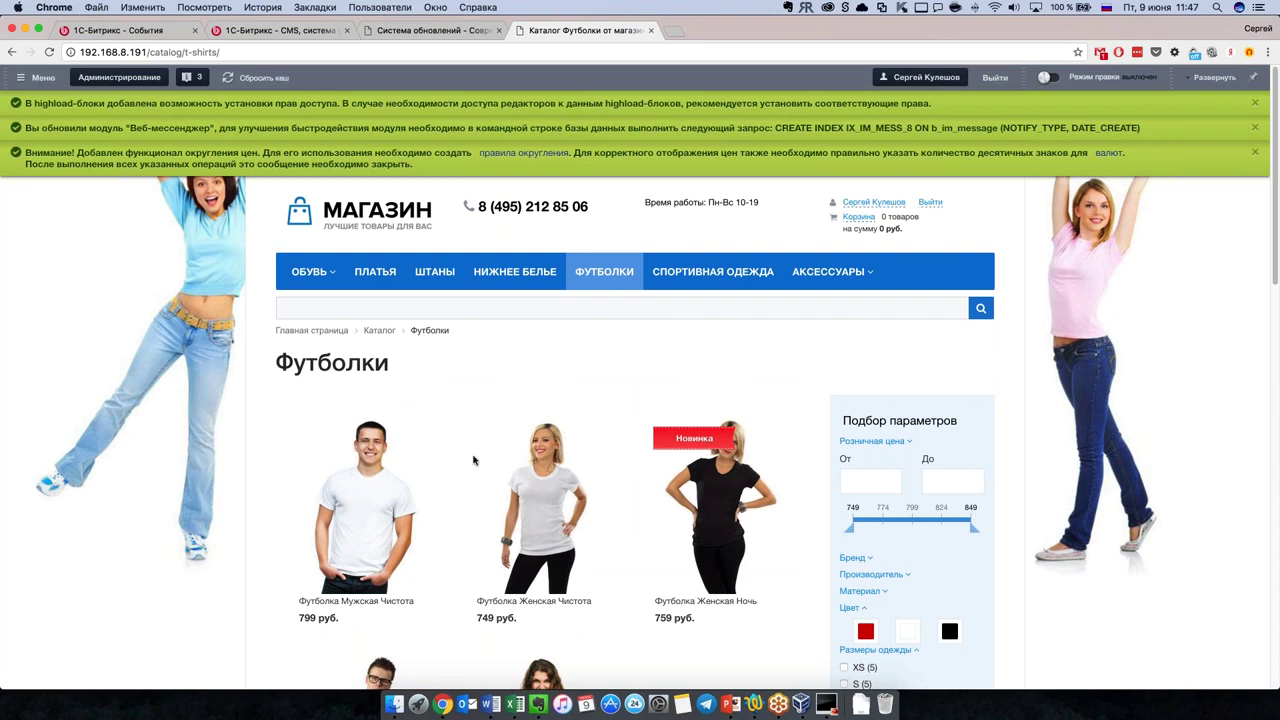
{"action": "scroll", "coordinate": [477, 460], "scroll_direction": "down", "scroll_amount": 3}
Step: Open the Футболка Мужская Чистота product page and scroll through its details
{"action": "left_click", "coordinate": [346, 384]}
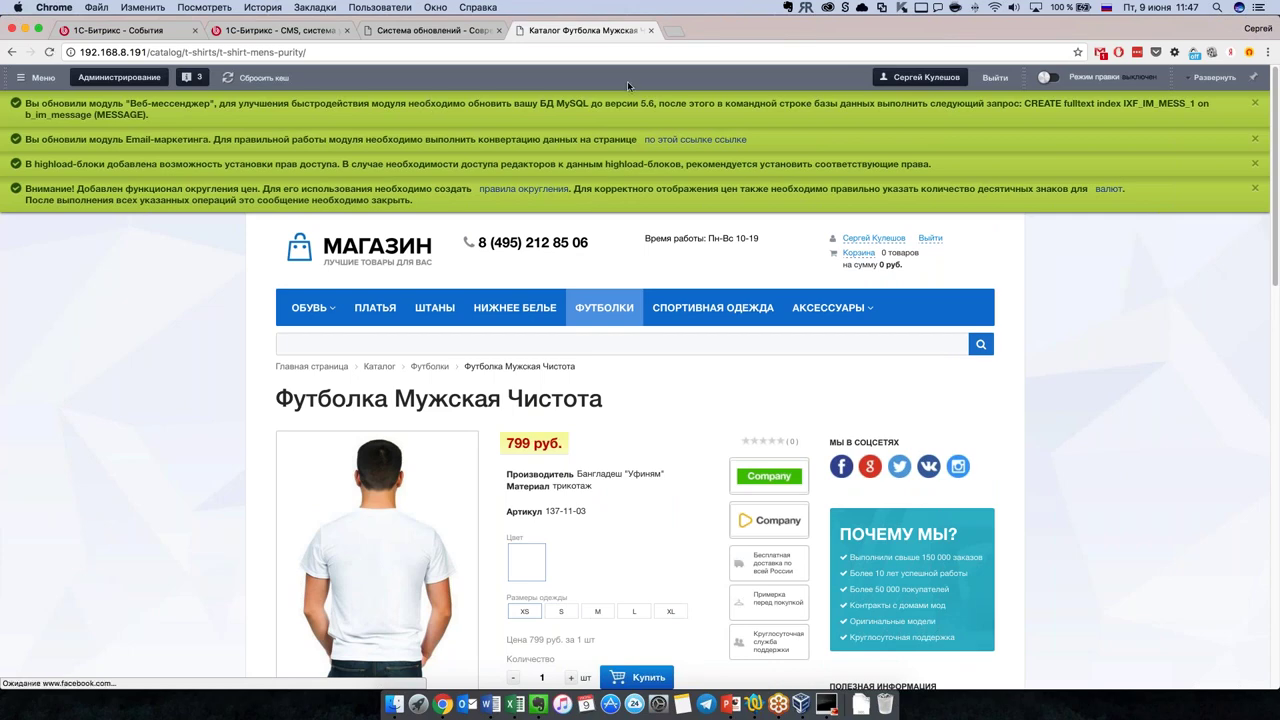
{"action": "scroll", "coordinate": [234, 333], "scroll_direction": "down", "scroll_amount": 3}
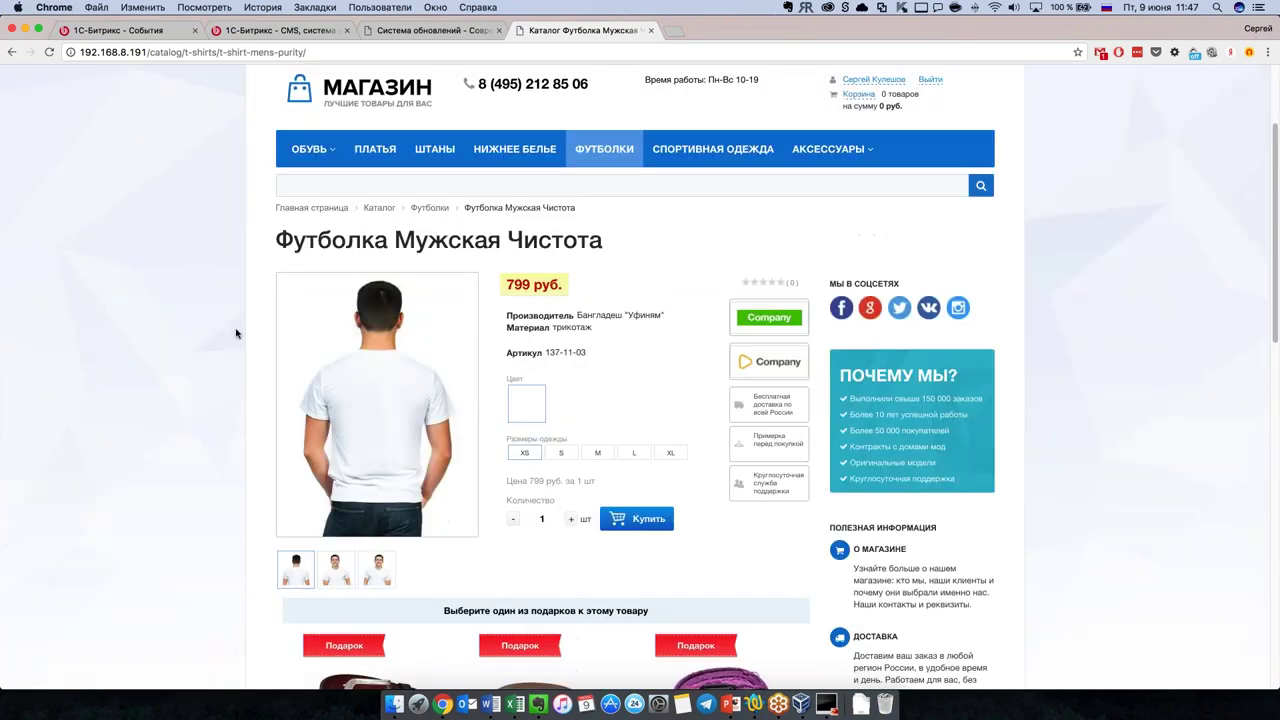
{"action": "scroll", "coordinate": [224, 337], "scroll_direction": "down", "scroll_amount": 1}
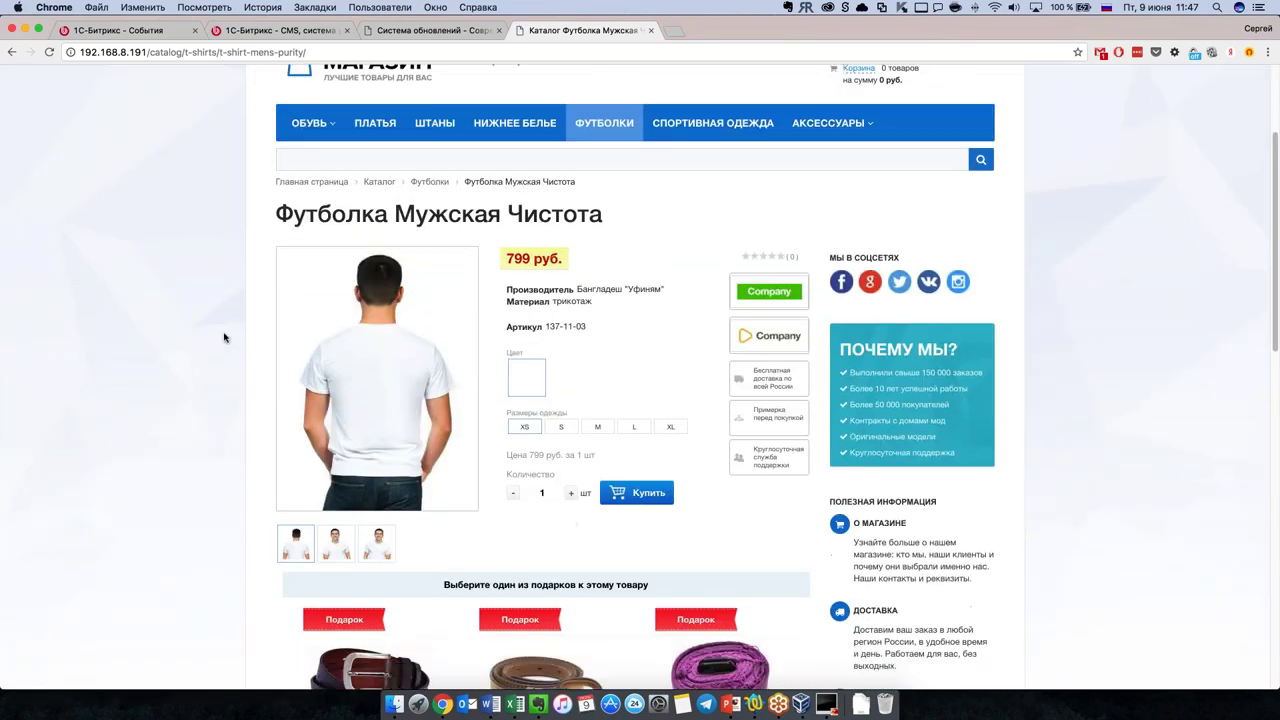
{"action": "scroll", "coordinate": [224, 337], "scroll_direction": "down", "scroll_amount": 1}
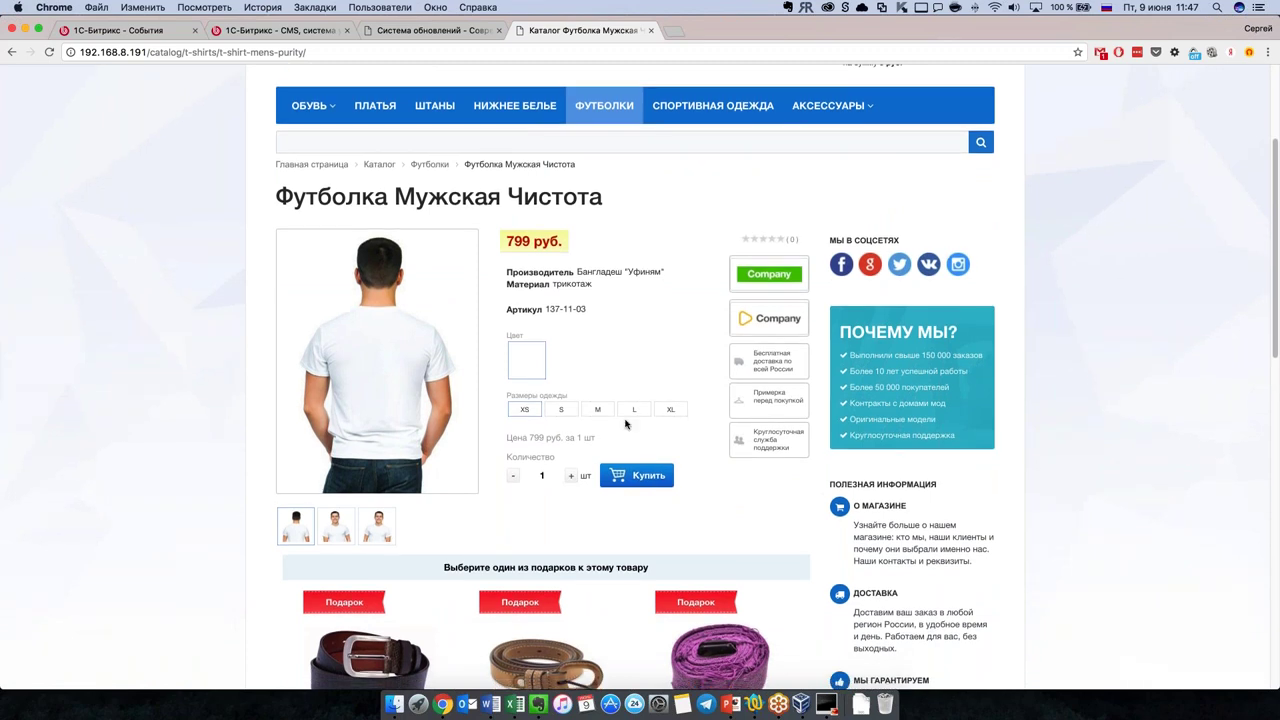
{"action": "scroll", "coordinate": [627, 420], "scroll_direction": "down", "scroll_amount": 3}
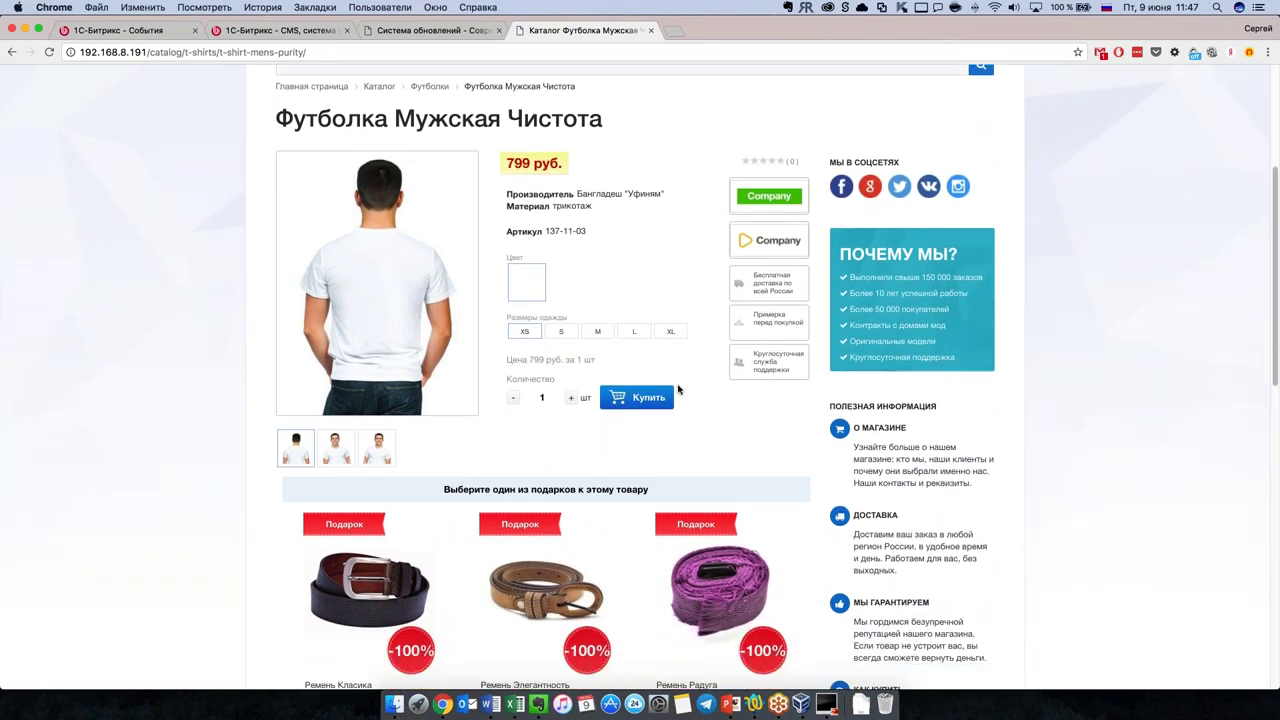
Step: View the T-shirt's front-view and third photos, then read further down the page
{"action": "left_click", "coordinate": [338, 446]}
{"action": "left_click", "coordinate": [376, 448]}
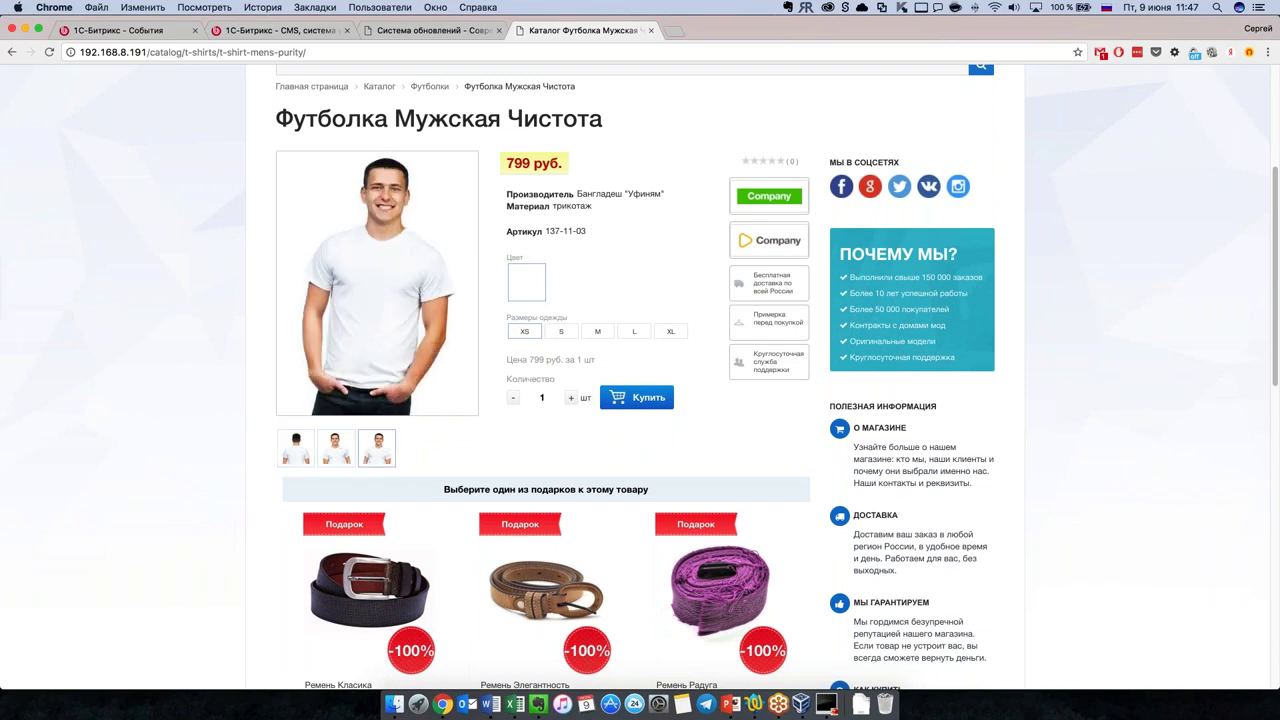
{"action": "scroll", "coordinate": [547, 256], "scroll_direction": "down", "scroll_amount": 1}
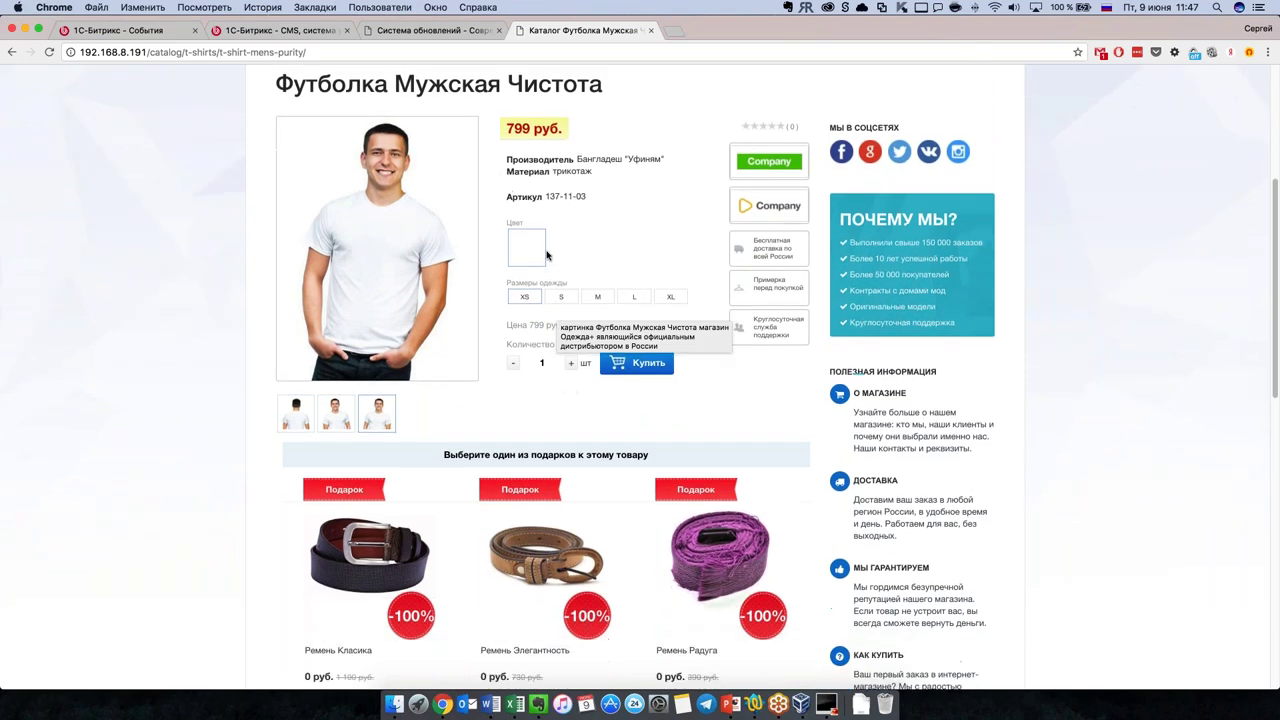
{"action": "scroll", "coordinate": [489, 423], "scroll_direction": "down", "scroll_amount": 1}
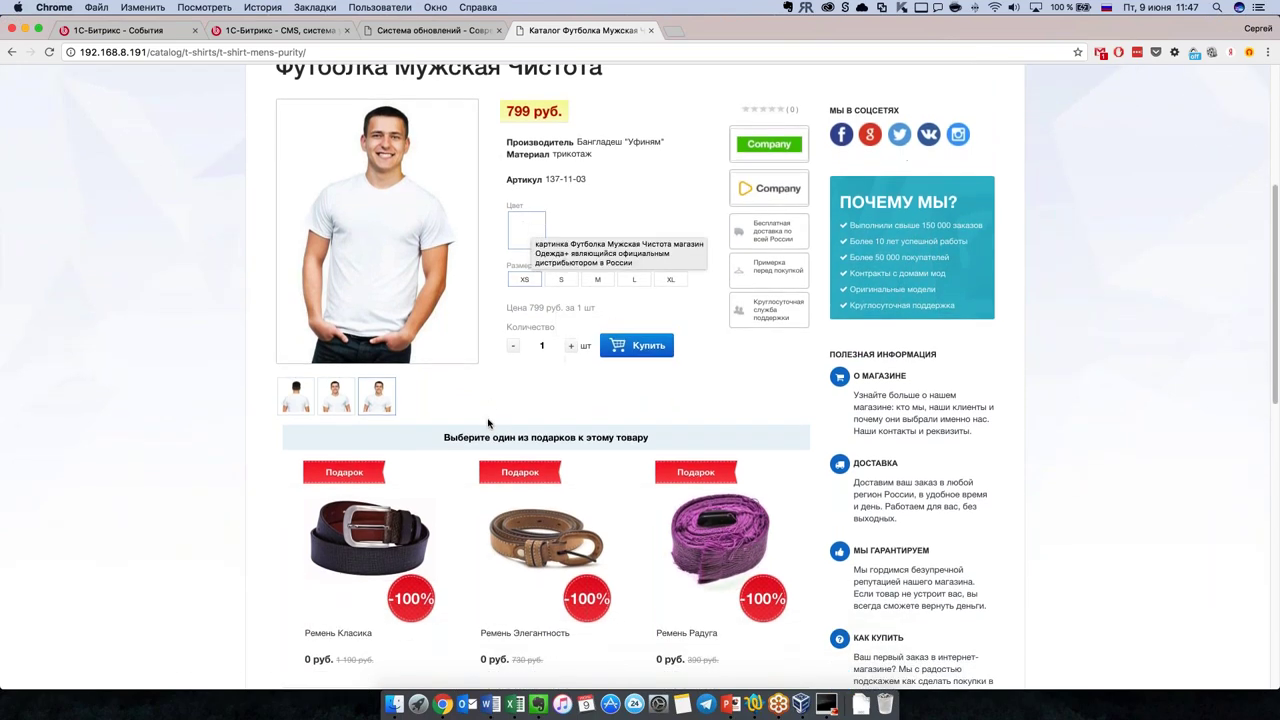
{"action": "scroll", "coordinate": [489, 423], "scroll_direction": "down", "scroll_amount": 3}
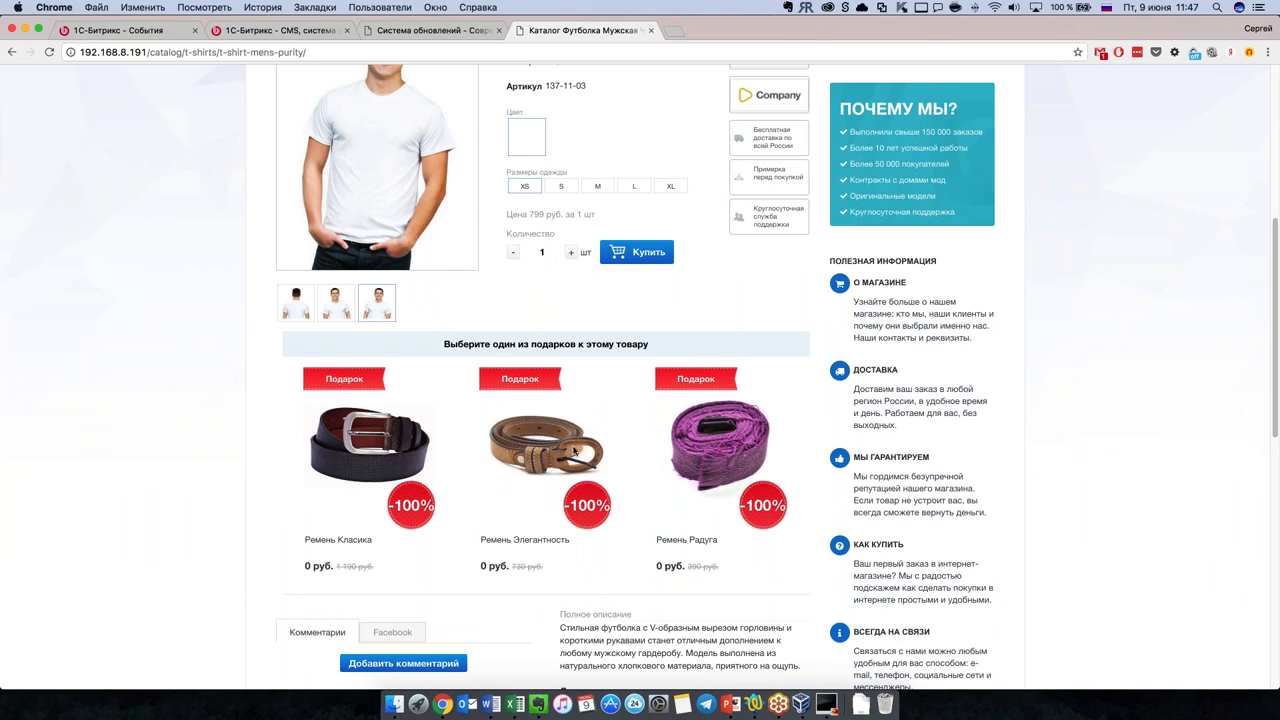
{"action": "scroll", "coordinate": [575, 452], "scroll_direction": "down", "scroll_amount": 1}
{"action": "scroll", "coordinate": [575, 455], "scroll_direction": "down", "scroll_amount": 10}
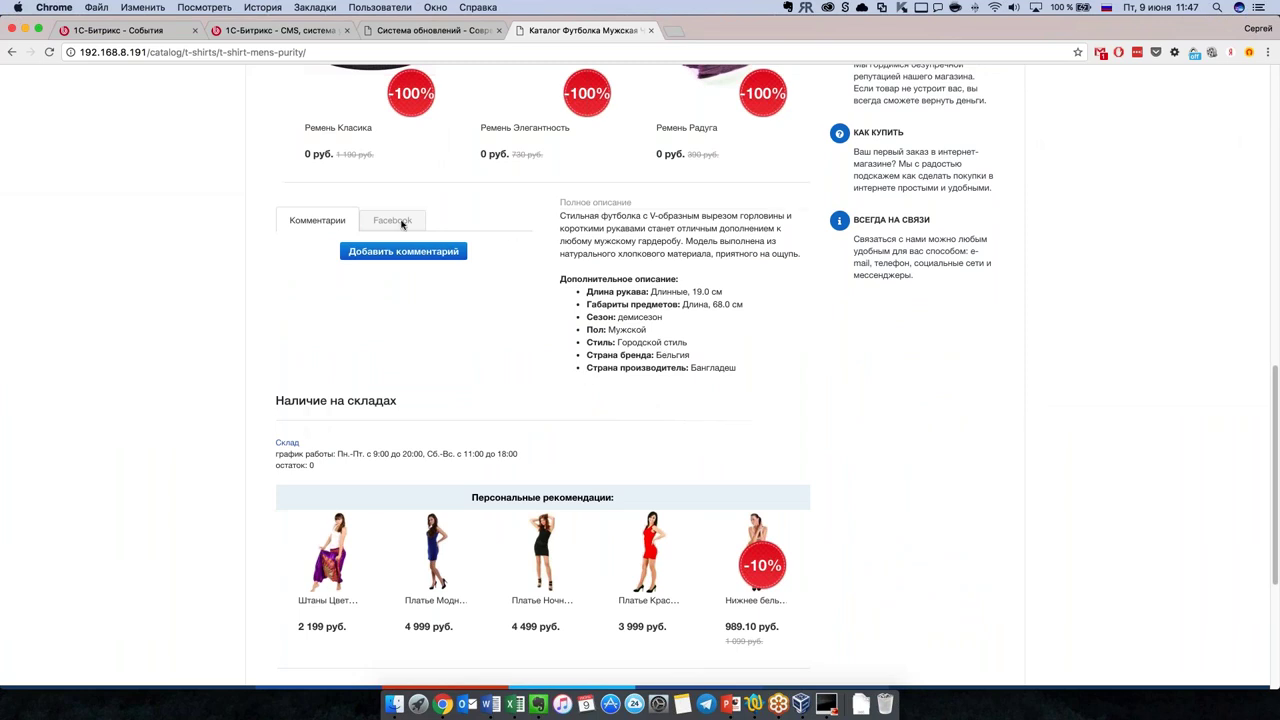
Step: Show the product's Facebook comments and look over that section
{"action": "left_click", "coordinate": [400, 224]}
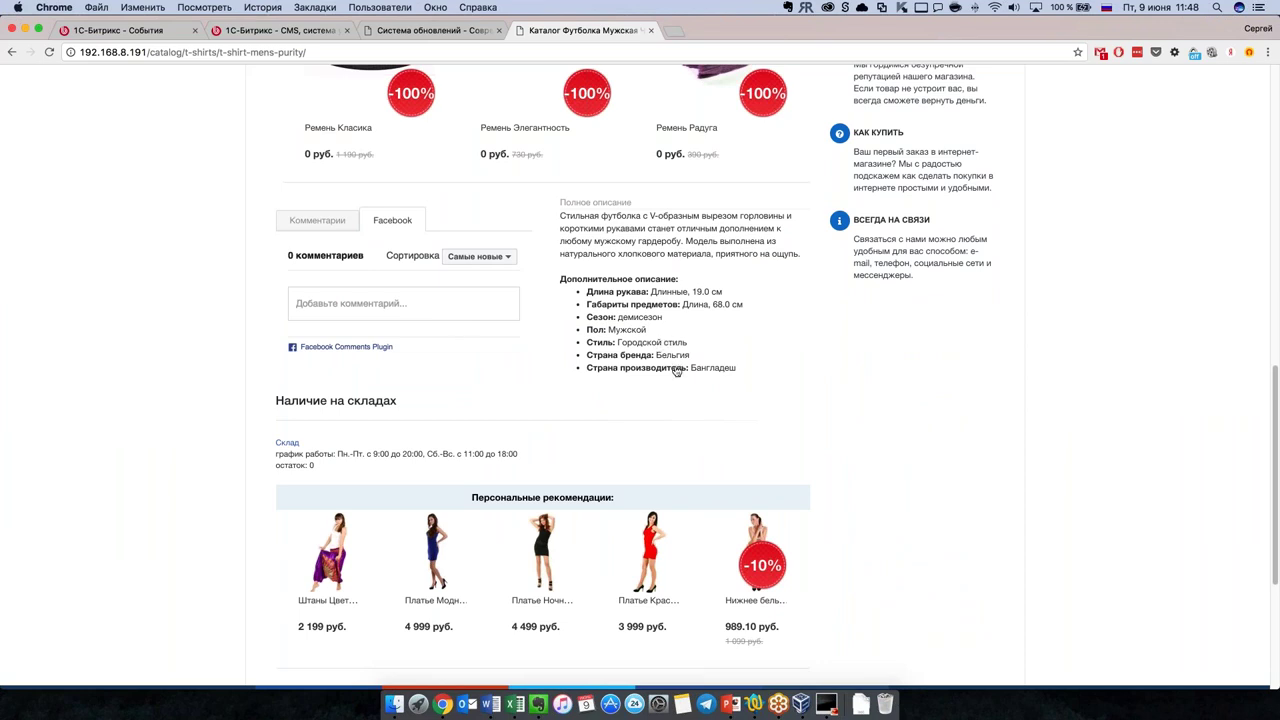
{"action": "scroll", "coordinate": [676, 370], "scroll_direction": "down", "scroll_amount": 3}
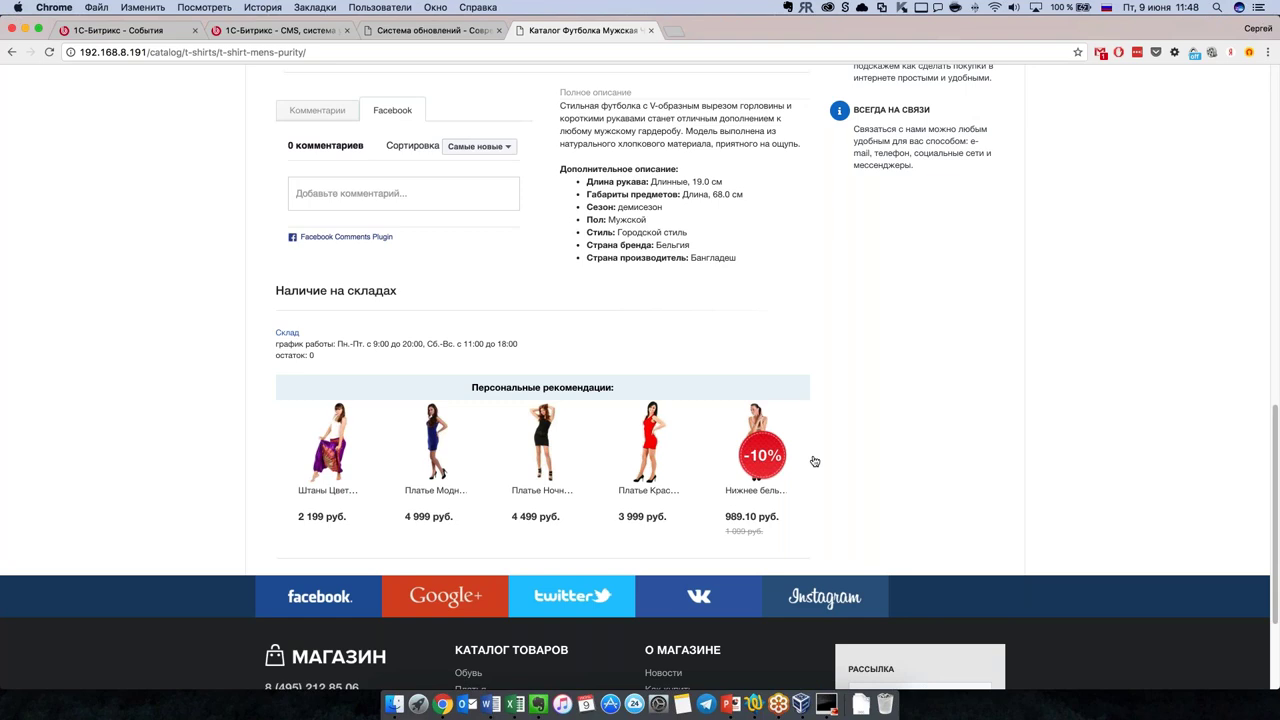
{"action": "scroll", "coordinate": [815, 461], "scroll_direction": "up", "scroll_amount": 2}
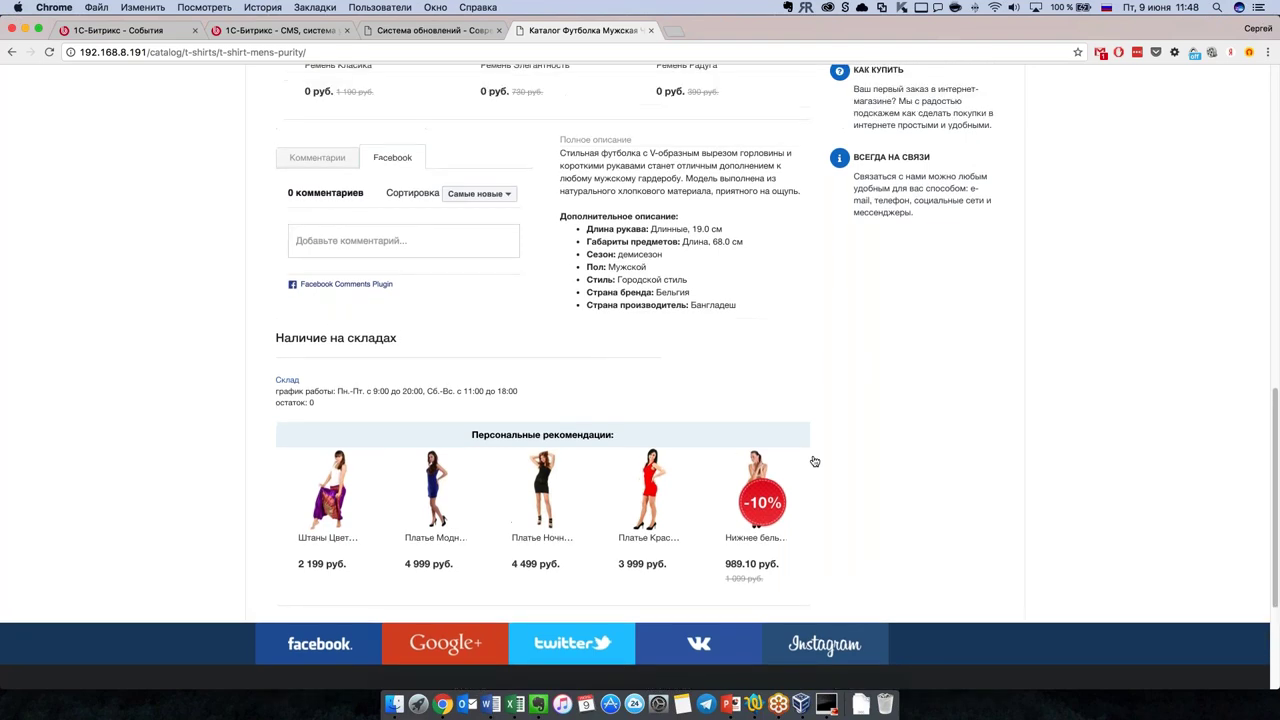
{"action": "scroll", "coordinate": [828, 458], "scroll_direction": "down", "scroll_amount": 1}
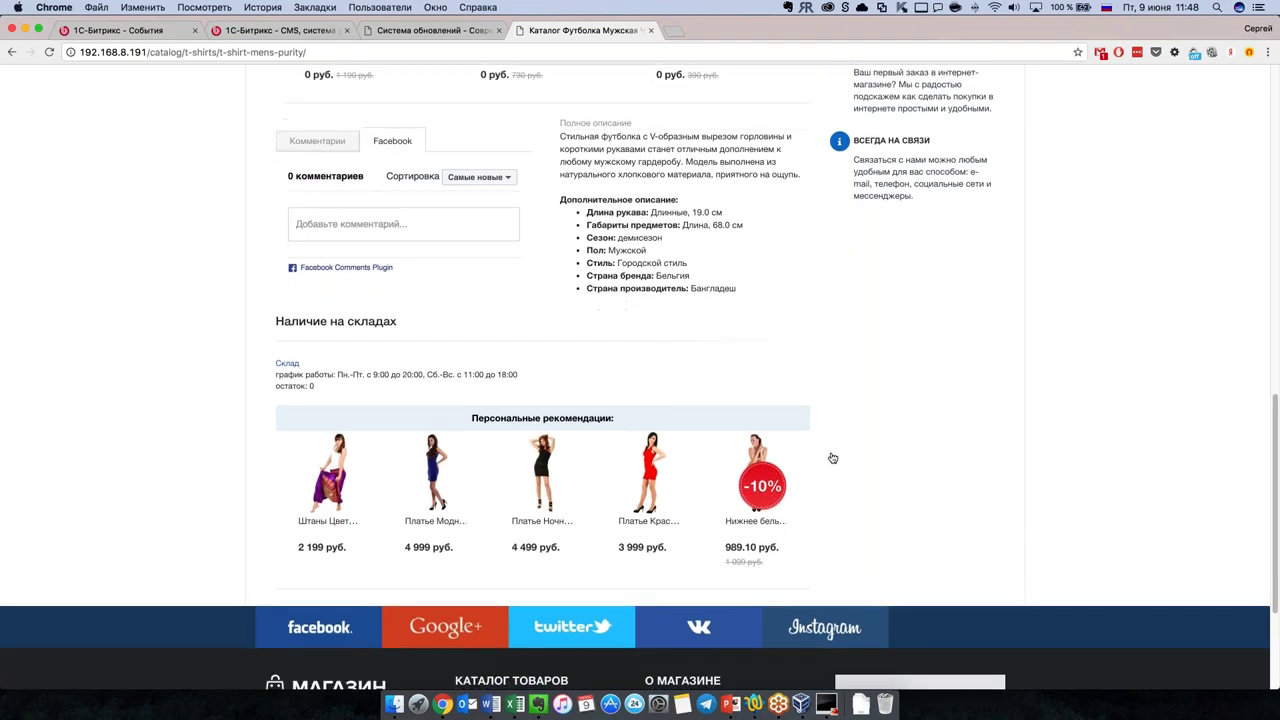
{"action": "scroll", "coordinate": [832, 458], "scroll_direction": "up", "scroll_amount": 10}
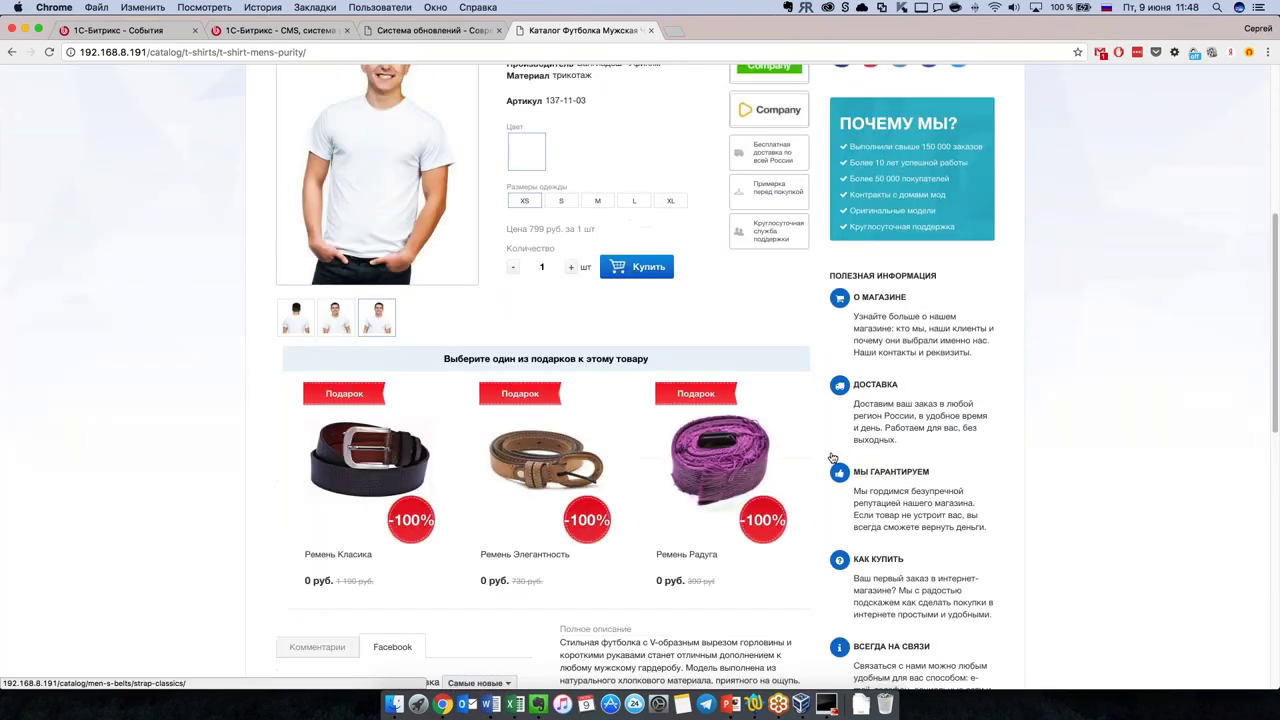
{"action": "scroll", "coordinate": [832, 458], "scroll_direction": "up", "scroll_amount": 4}
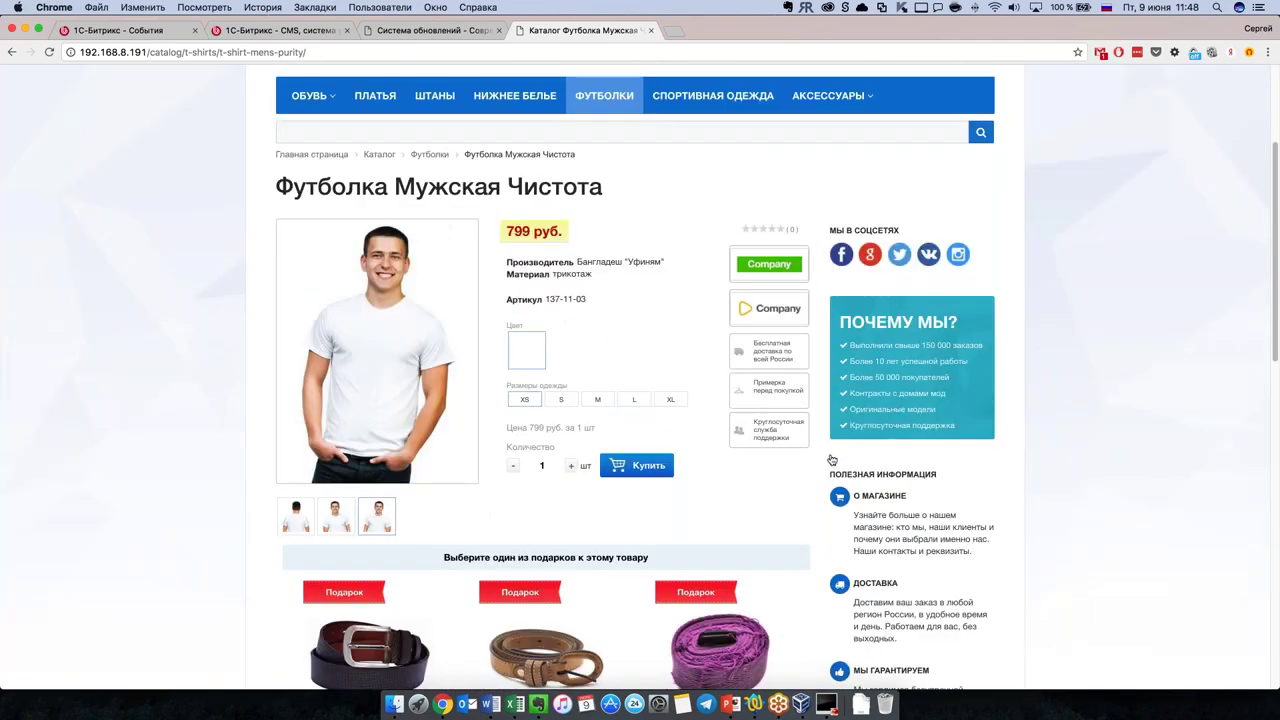
{"action": "scroll", "coordinate": [824, 463], "scroll_direction": "down", "scroll_amount": 8}
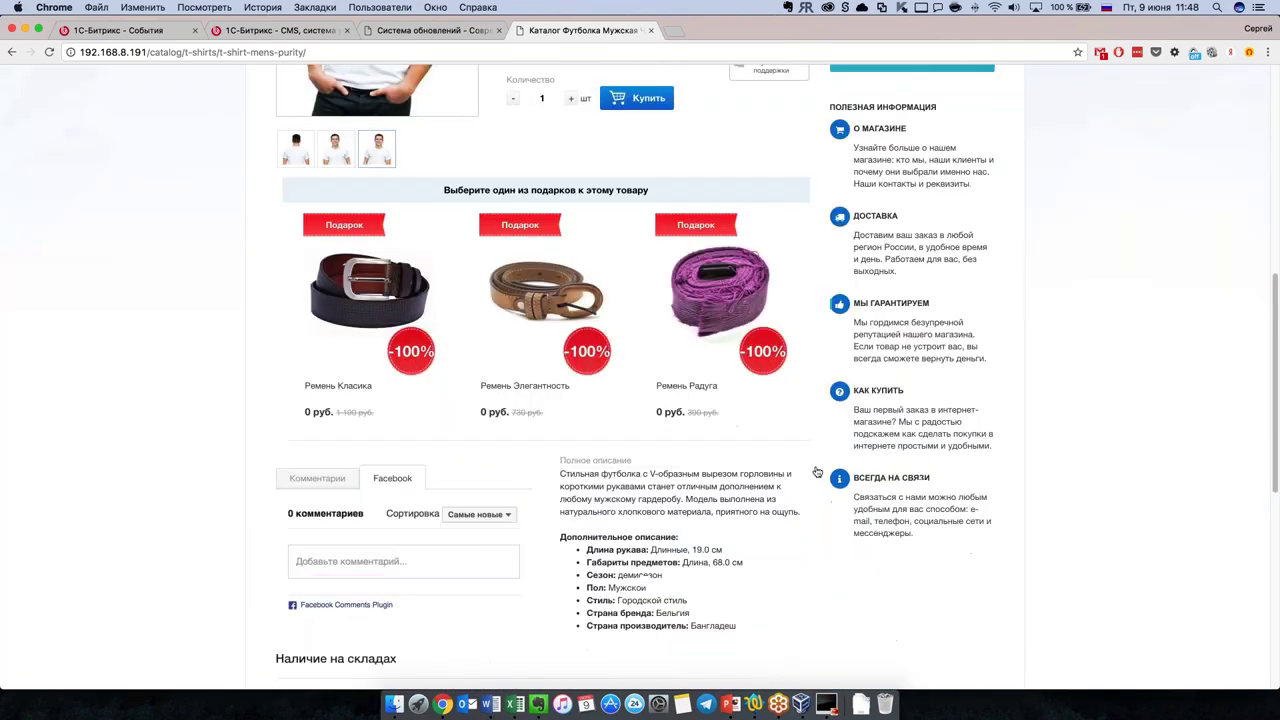
{"action": "scroll", "coordinate": [910, 573], "scroll_direction": "up", "scroll_amount": 5}
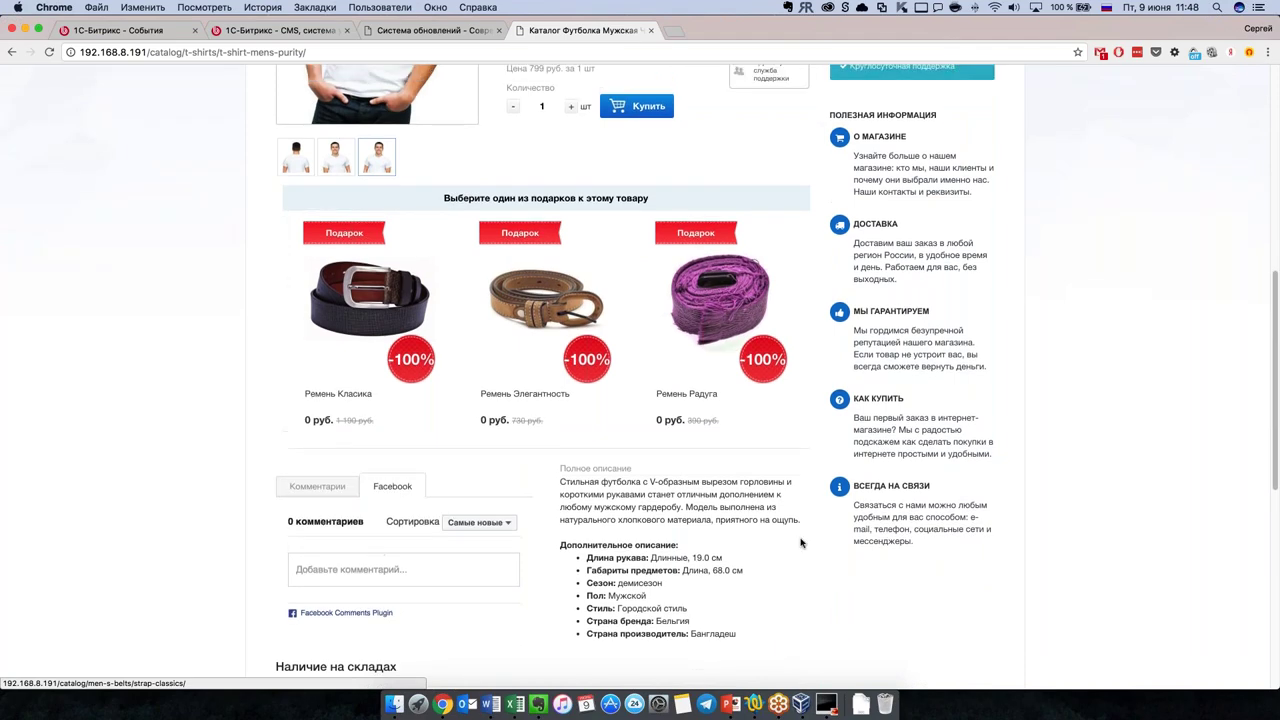
{"action": "scroll", "coordinate": [810, 532], "scroll_direction": "up", "scroll_amount": 5}
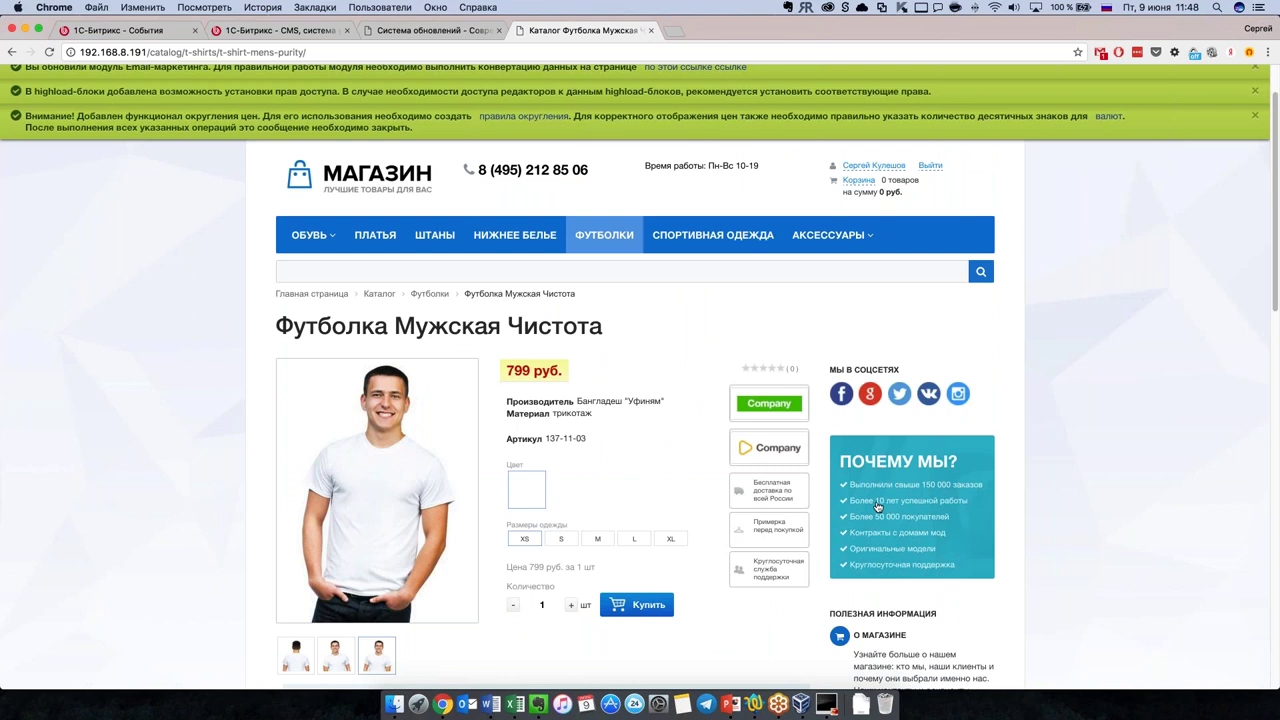
{"action": "scroll", "coordinate": [826, 521], "scroll_direction": "down", "scroll_amount": 1}
Step: Add the Футболка Мужская Чистота to the cart and change its size to L, then M
{"action": "left_click", "coordinate": [649, 578]}
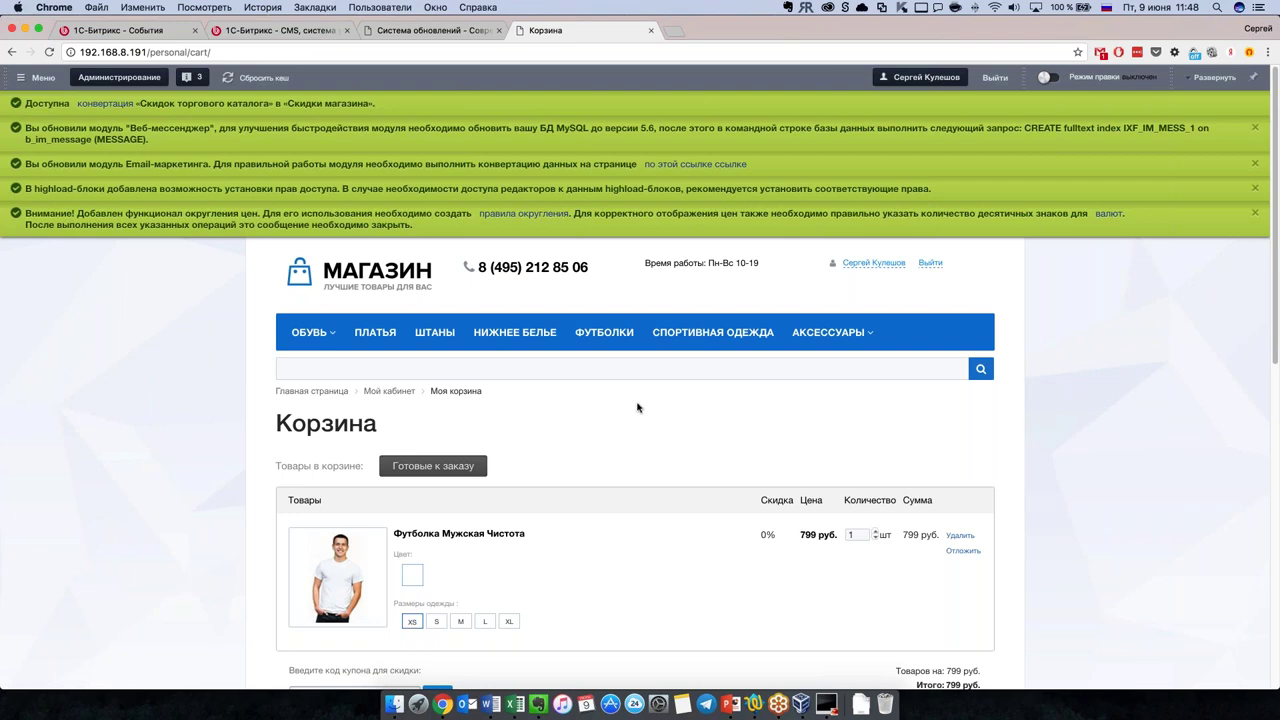
{"action": "scroll", "coordinate": [634, 405], "scroll_direction": "down", "scroll_amount": 3}
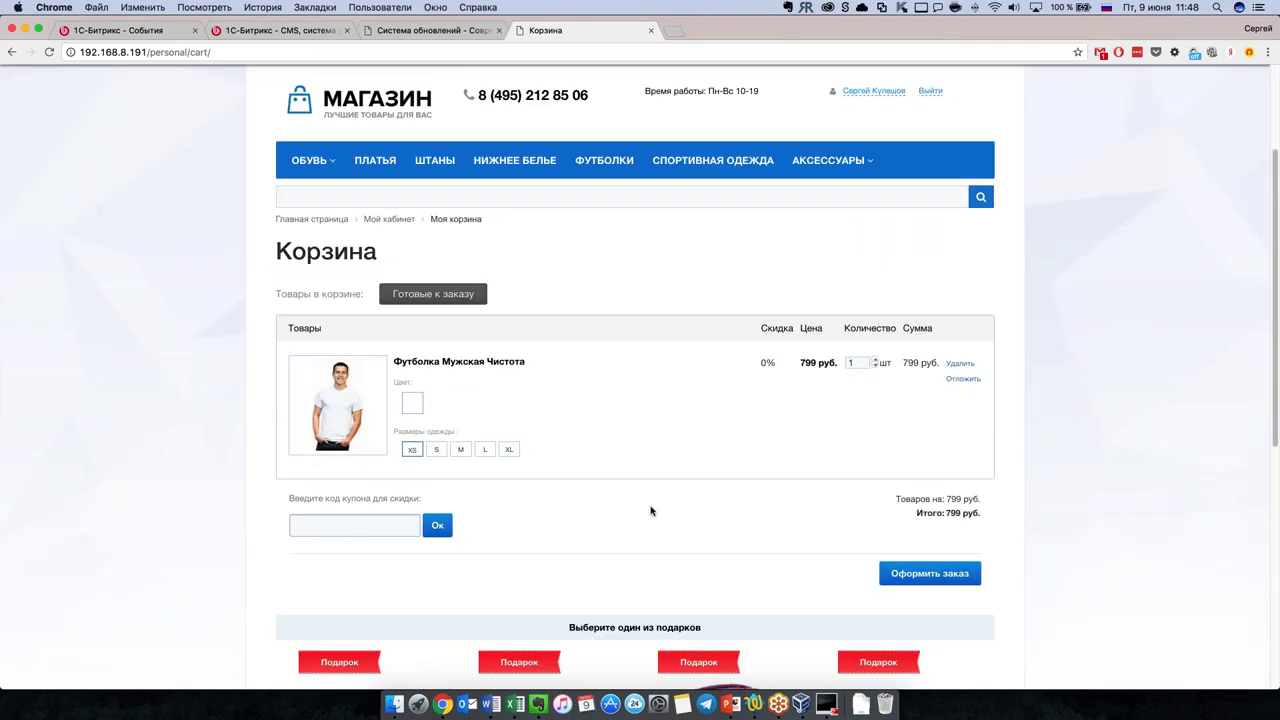
{"action": "scroll", "coordinate": [650, 519], "scroll_direction": "down", "scroll_amount": 1}
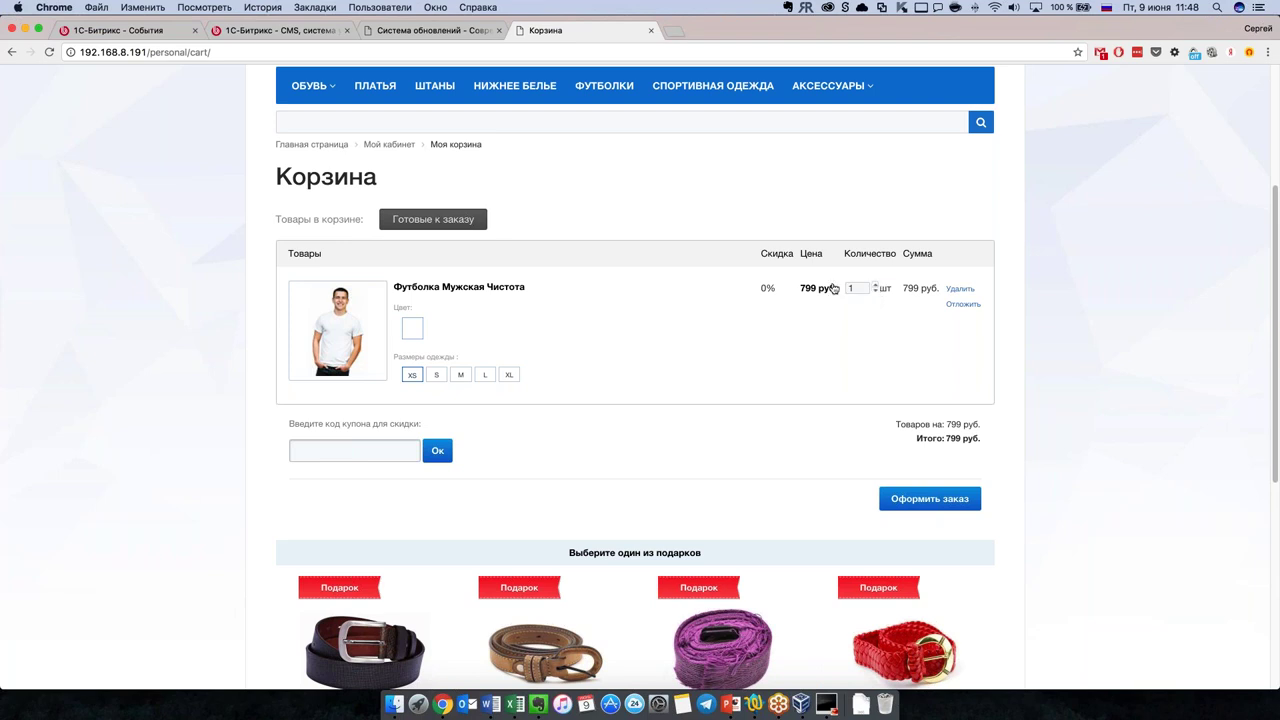
{"action": "left_click", "coordinate": [481, 376]}
{"action": "left_click", "coordinate": [460, 375]}
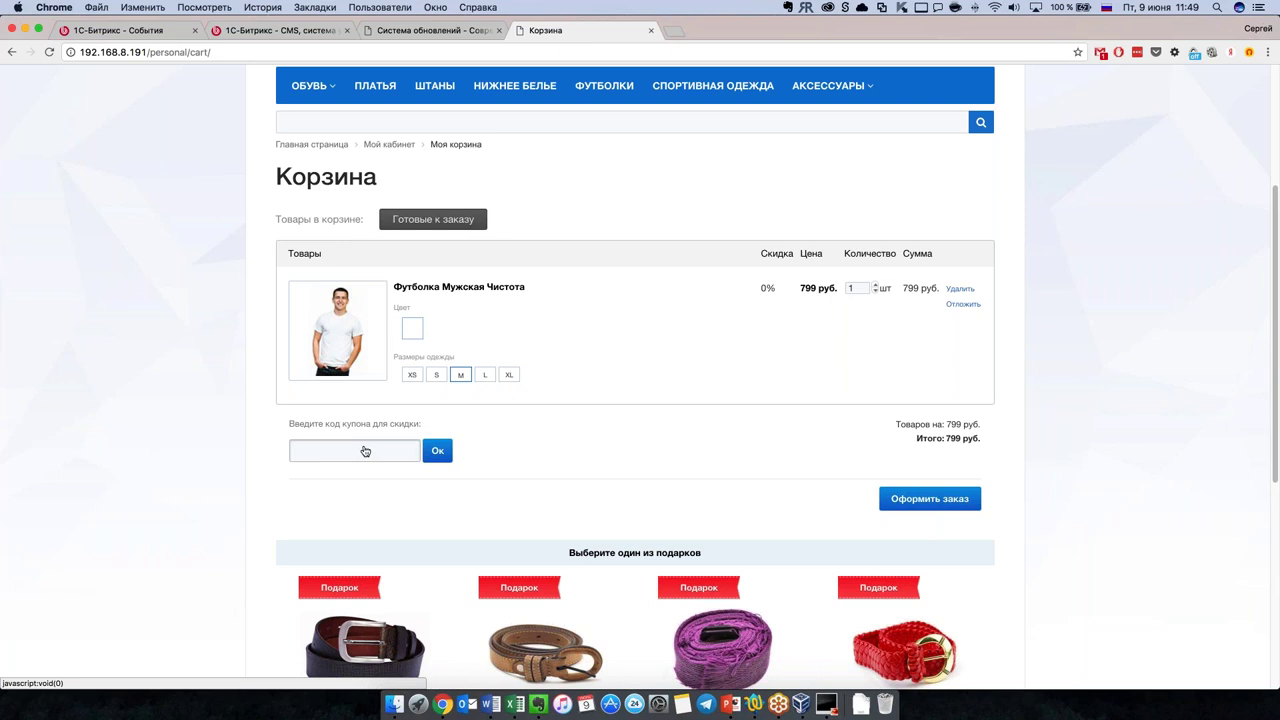
Step: Start checkout with the cart contents and review the order form
{"action": "left_click", "coordinate": [935, 509]}
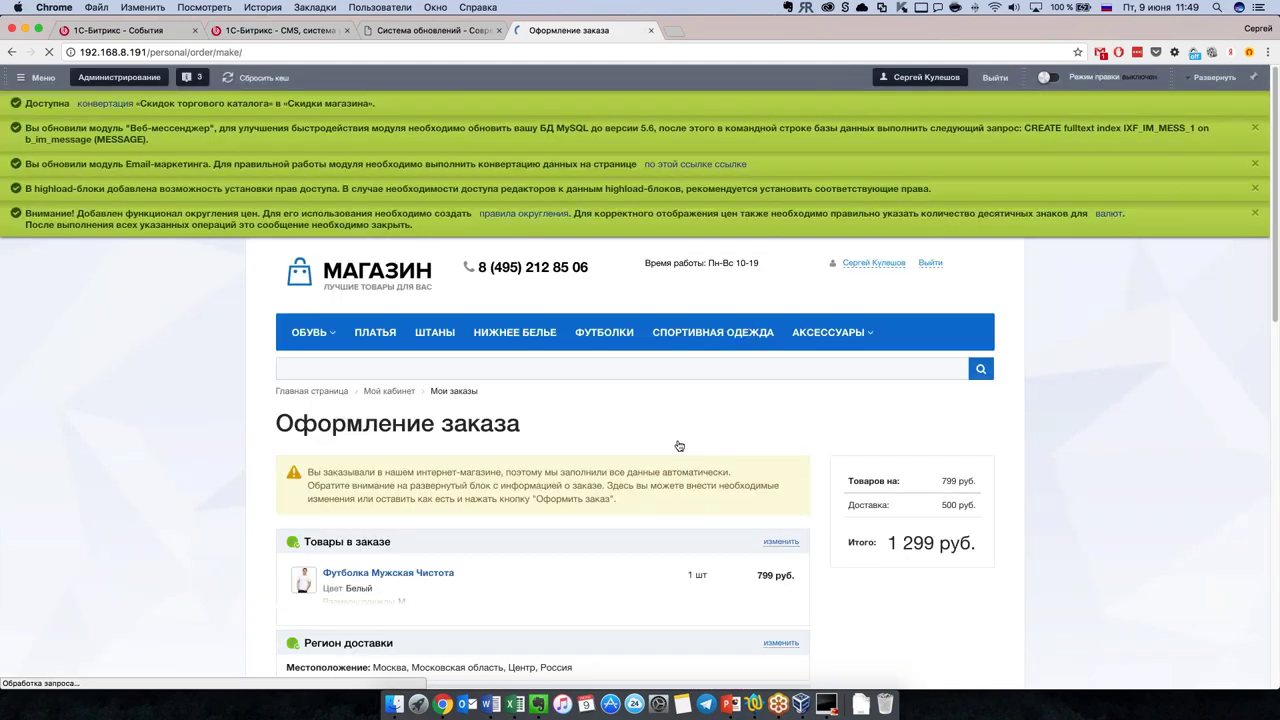
{"action": "scroll", "coordinate": [805, 475], "scroll_direction": "down", "scroll_amount": 5}
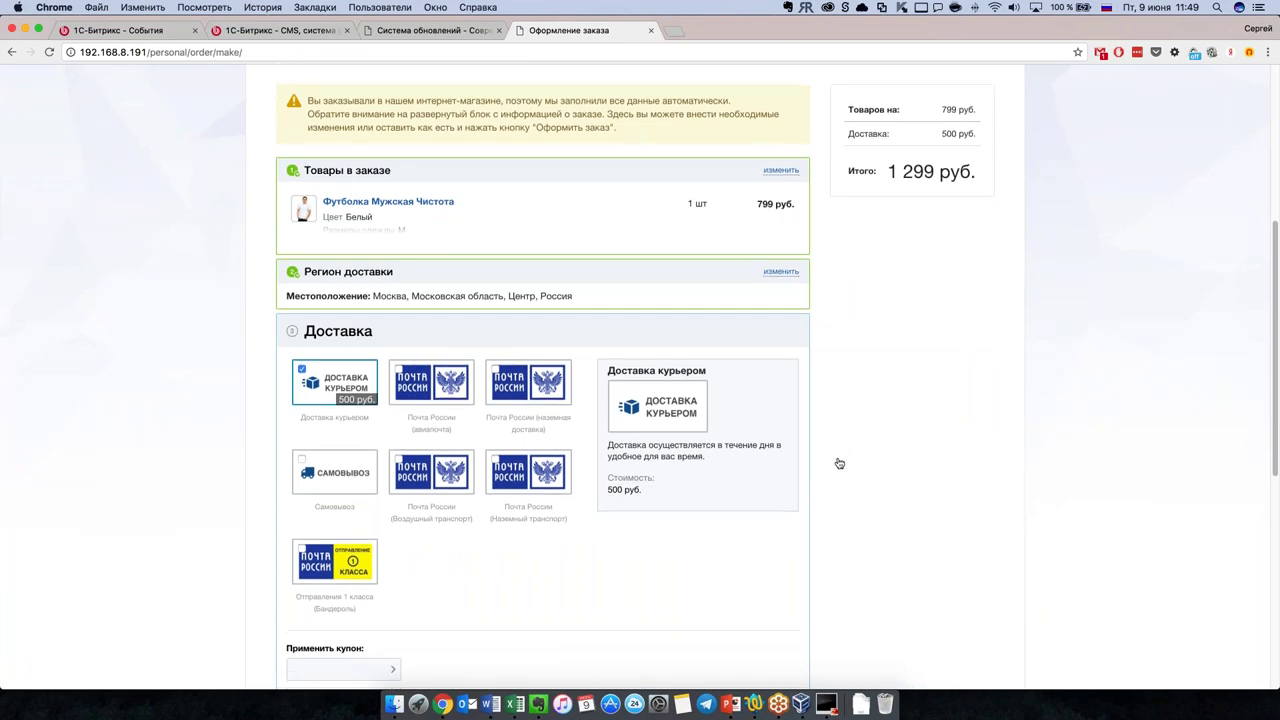
{"action": "scroll", "coordinate": [839, 463], "scroll_direction": "down", "scroll_amount": 4}
{"action": "scroll", "coordinate": [839, 463], "scroll_direction": "up", "scroll_amount": 3}
{"action": "scroll", "coordinate": [839, 463], "scroll_direction": "up", "scroll_amount": 4}
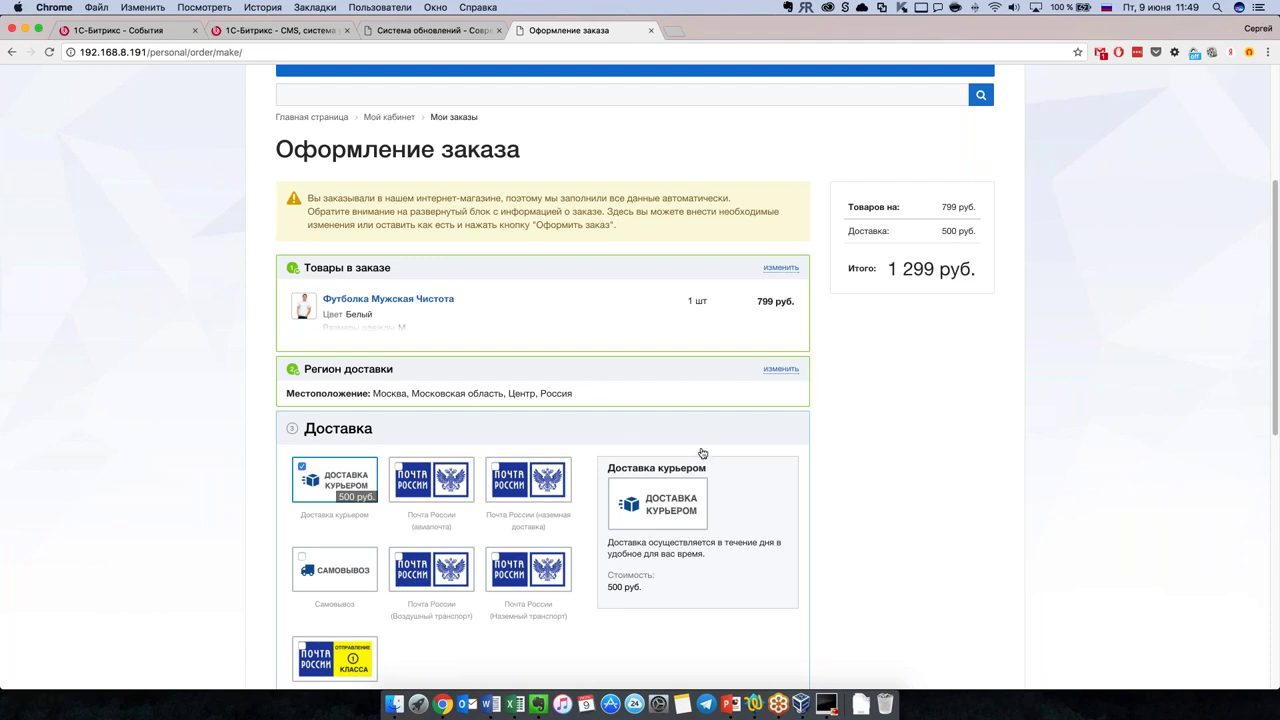
{"action": "scroll", "coordinate": [702, 453], "scroll_direction": "down", "scroll_amount": 8}
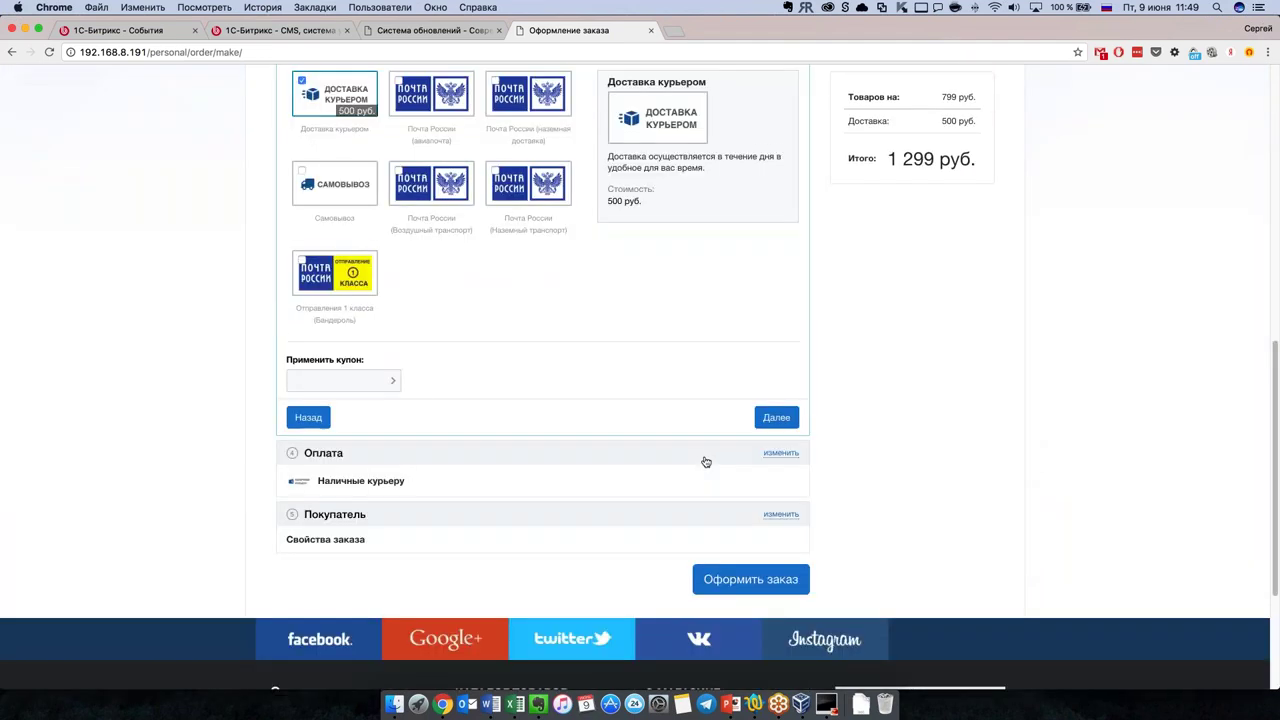
{"action": "scroll", "coordinate": [705, 461], "scroll_direction": "up", "scroll_amount": 9}
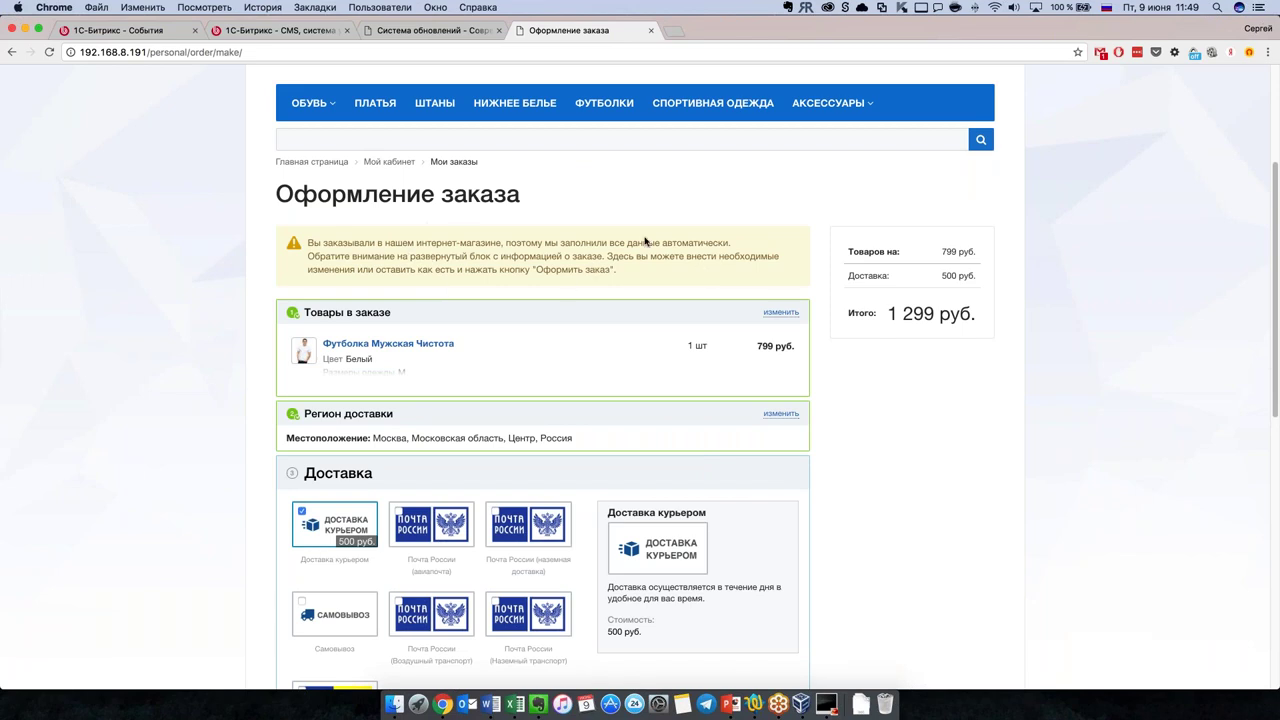
{"action": "scroll", "coordinate": [644, 267], "scroll_direction": "up", "scroll_amount": 2}
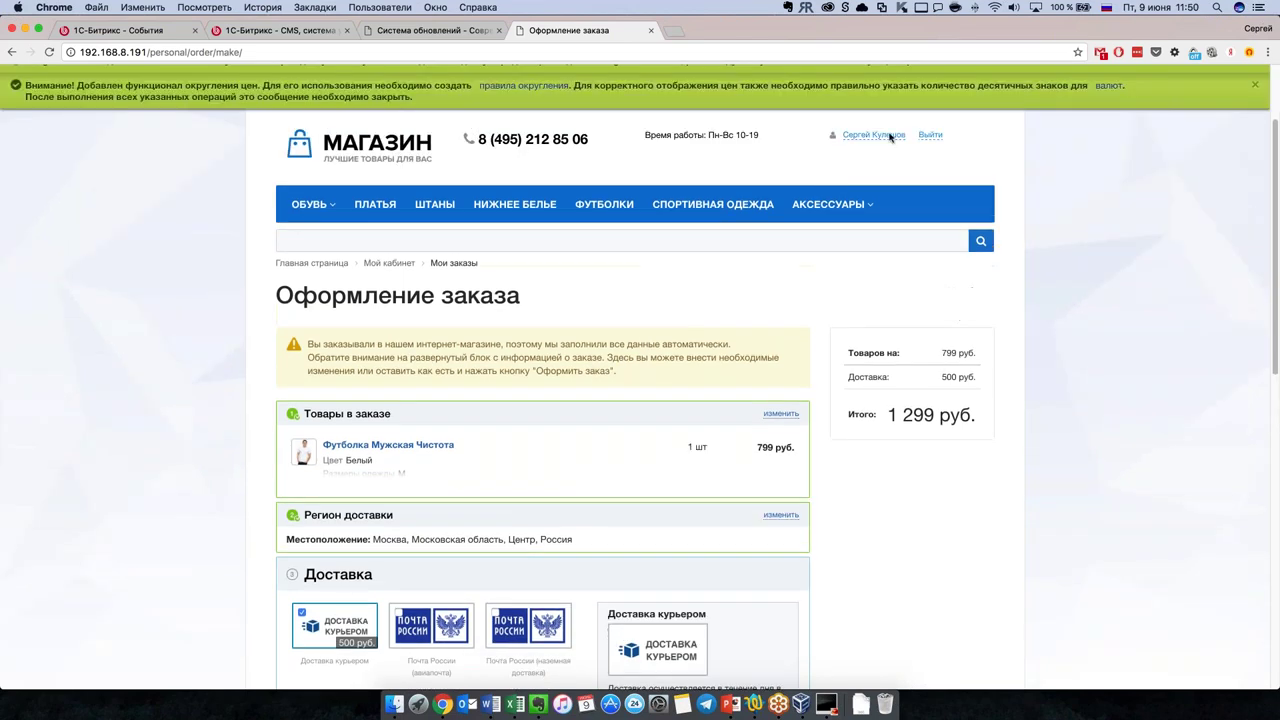
{"action": "scroll", "coordinate": [512, 362], "scroll_direction": "down", "scroll_amount": 2}
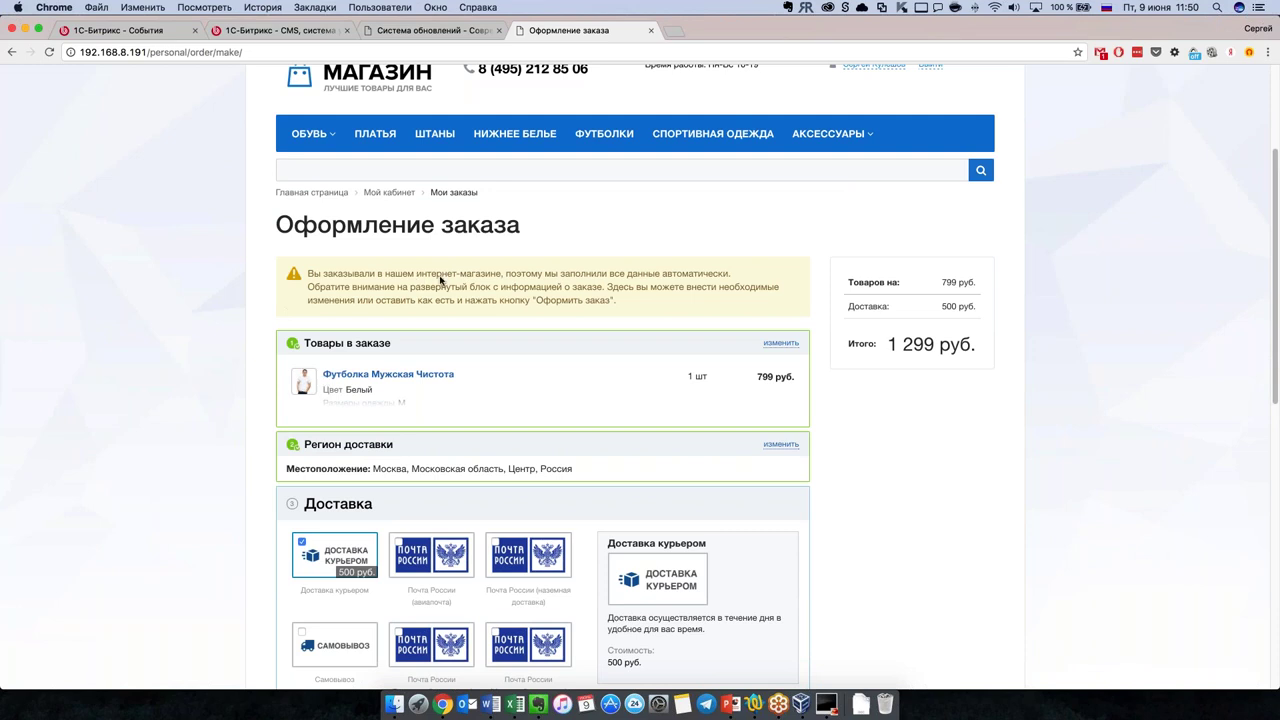
{"action": "scroll", "coordinate": [490, 330], "scroll_direction": "down", "scroll_amount": 1}
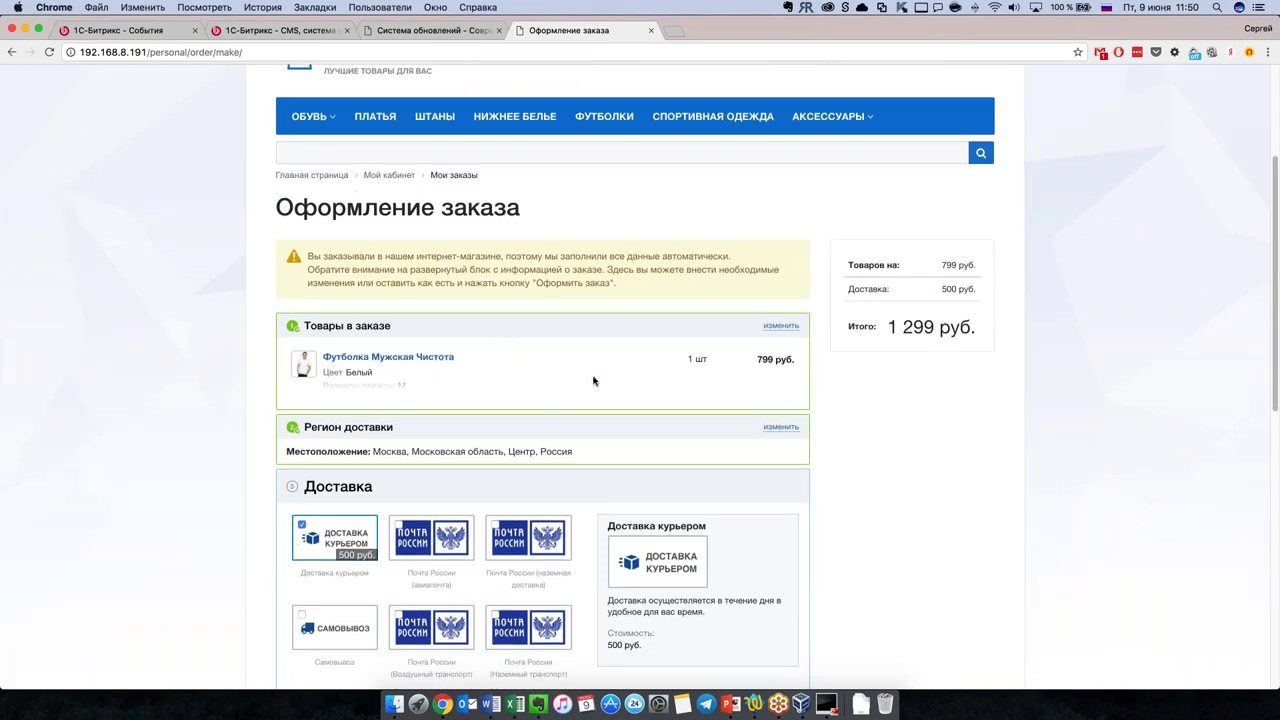
{"action": "scroll", "coordinate": [590, 405], "scroll_direction": "down", "scroll_amount": 3}
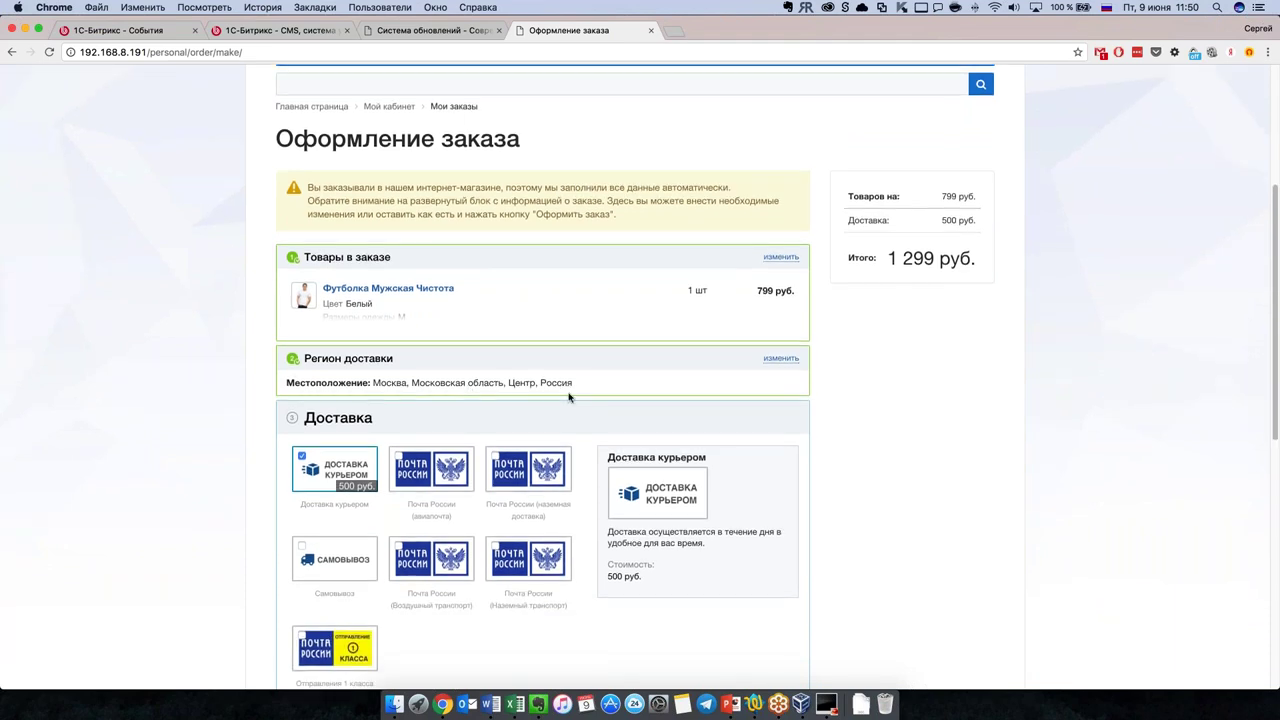
{"action": "scroll", "coordinate": [540, 375], "scroll_direction": "down", "scroll_amount": 6}
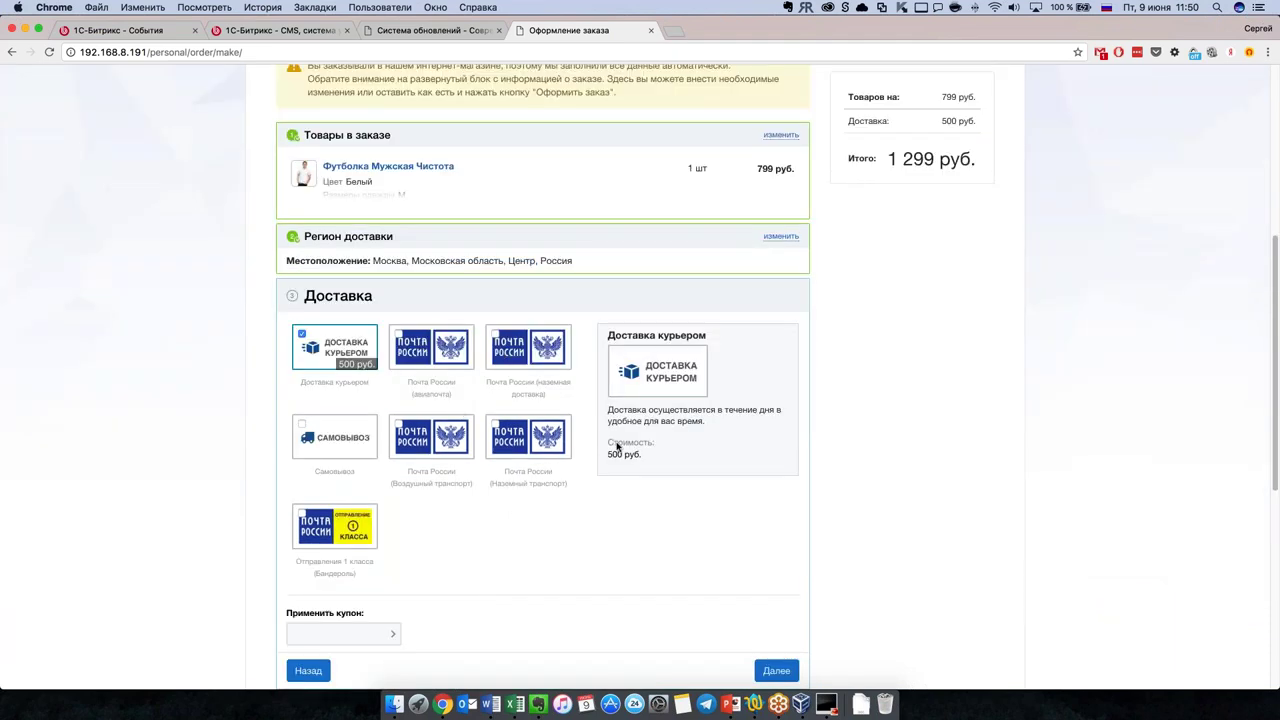
{"action": "scroll", "coordinate": [560, 452], "scroll_direction": "down", "scroll_amount": 5}
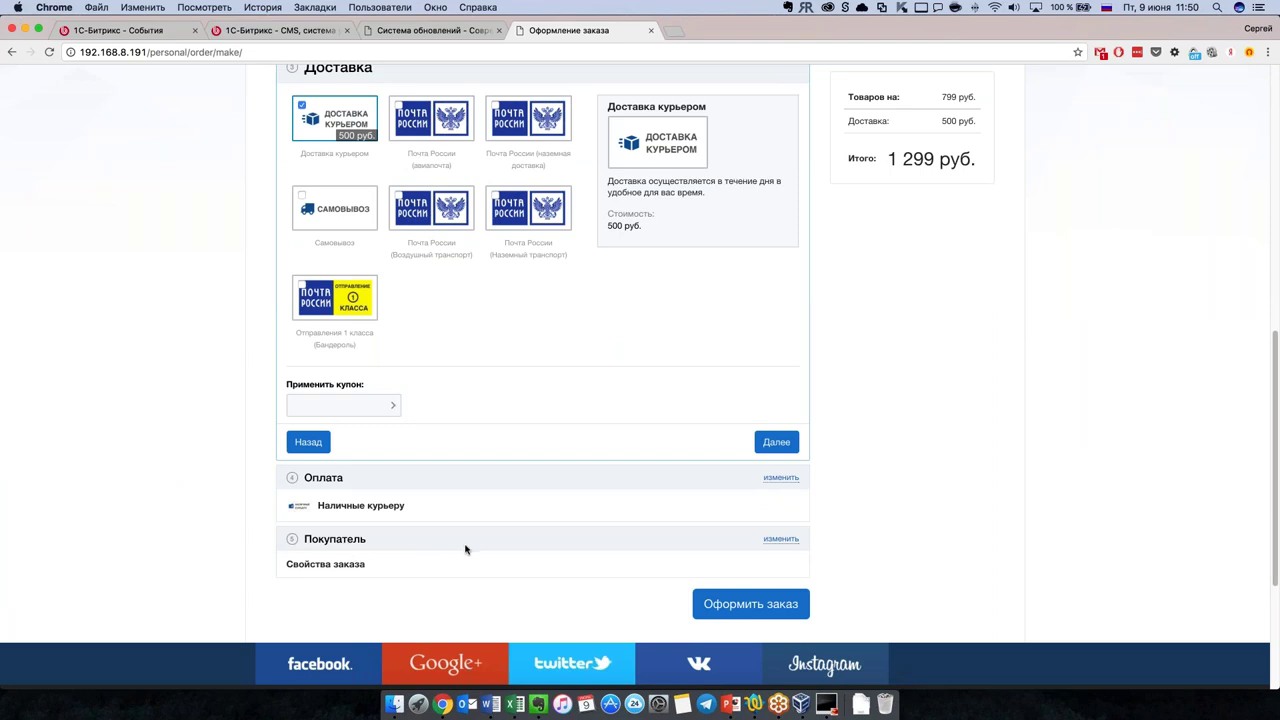
{"action": "scroll", "coordinate": [471, 500], "scroll_direction": "up", "scroll_amount": 4}
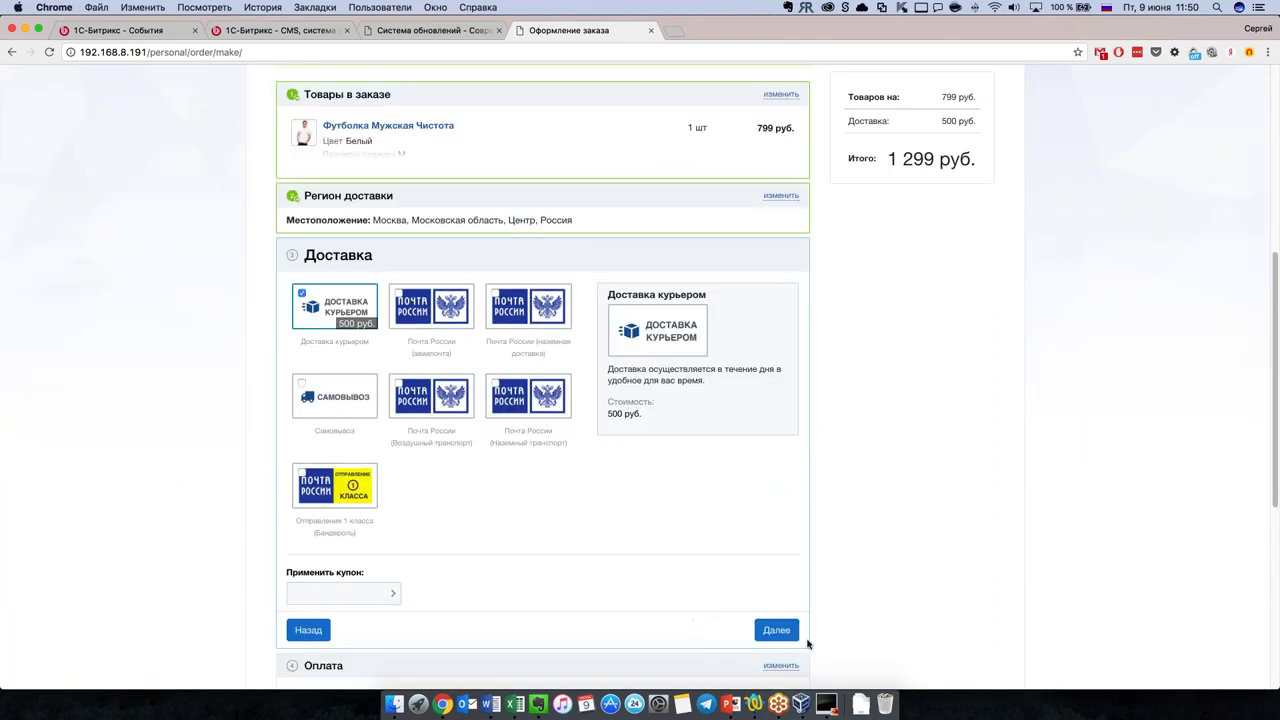
Step: Choose courier delivery and cash payment, enter a test phone and address, and submit
{"action": "left_click", "coordinate": [776, 630]}
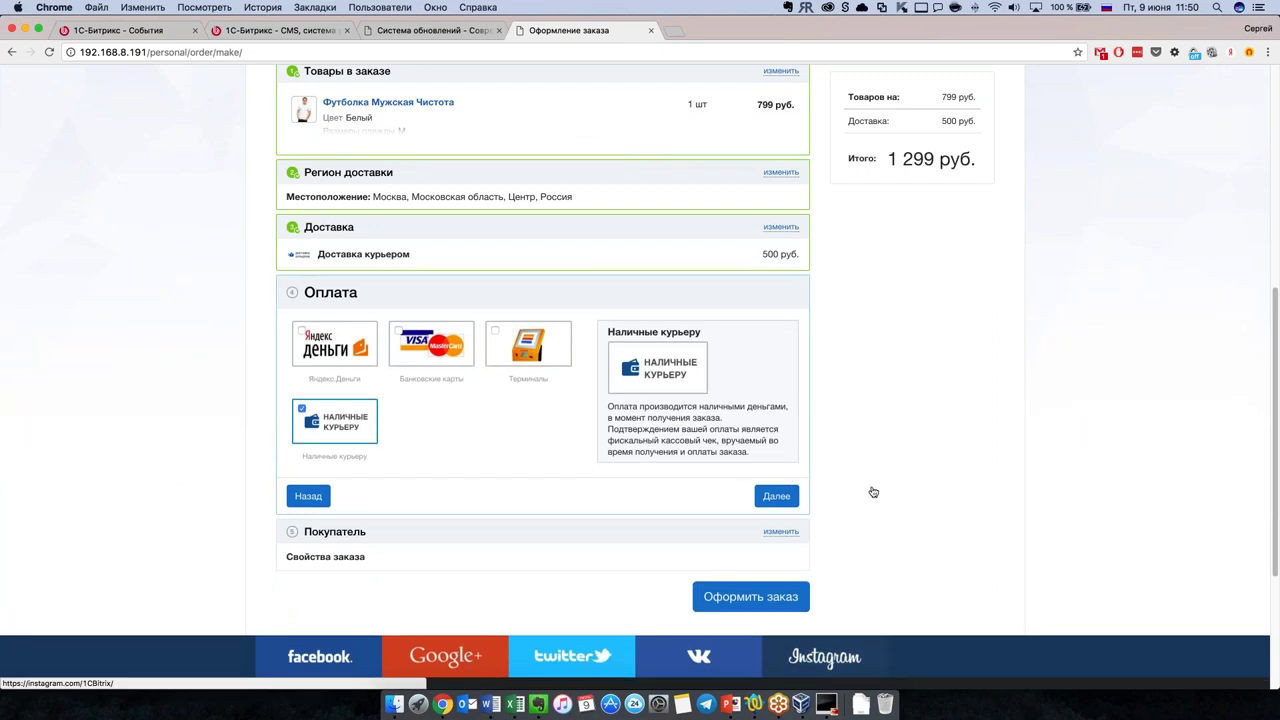
{"action": "left_click", "coordinate": [777, 496]}
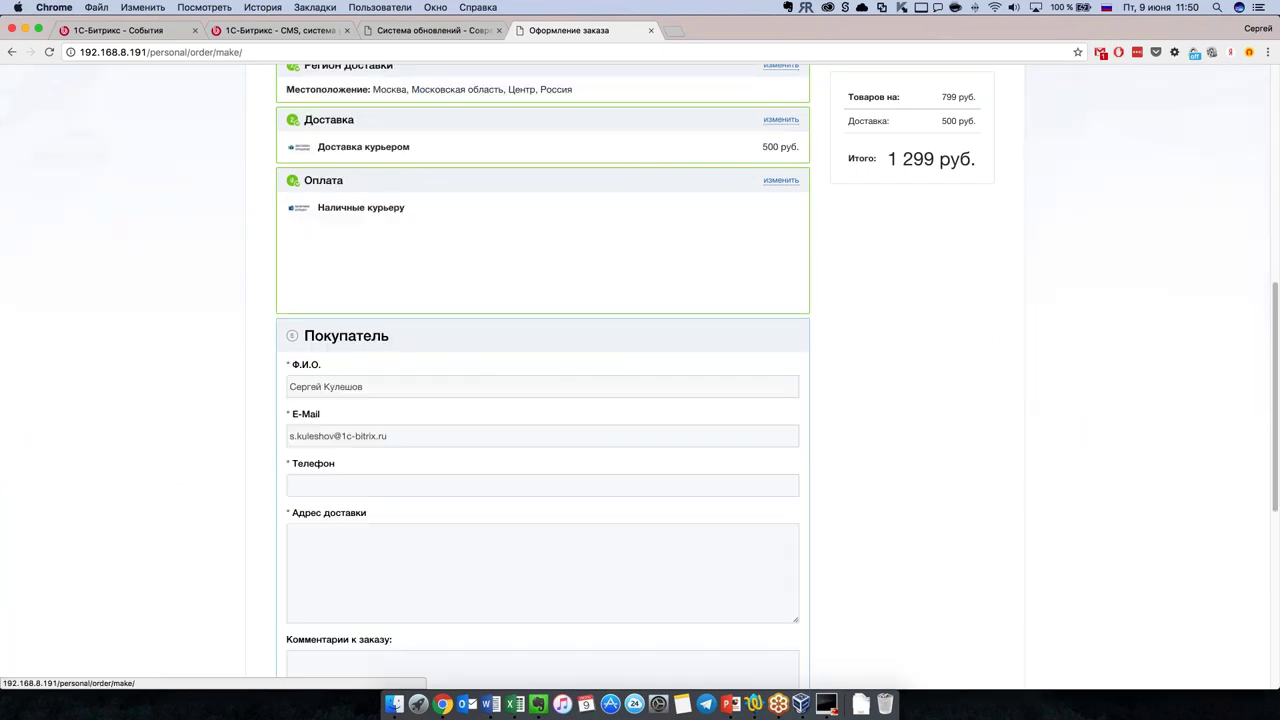
{"action": "left_click", "coordinate": [340, 298]}
{"action": "type", "text": "11111111111"}
{"action": "left_click", "coordinate": [380, 376]}
{"action": "type", "text": "11111111"}
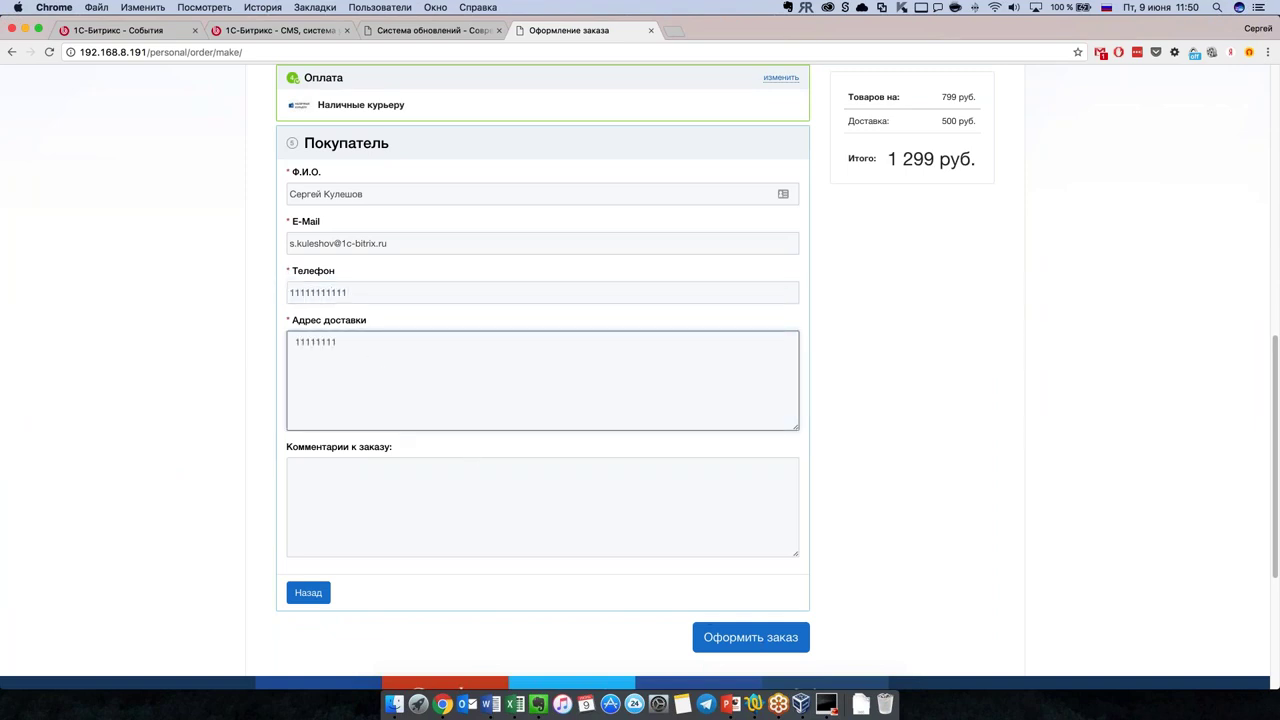
{"action": "left_click", "coordinate": [750, 637]}
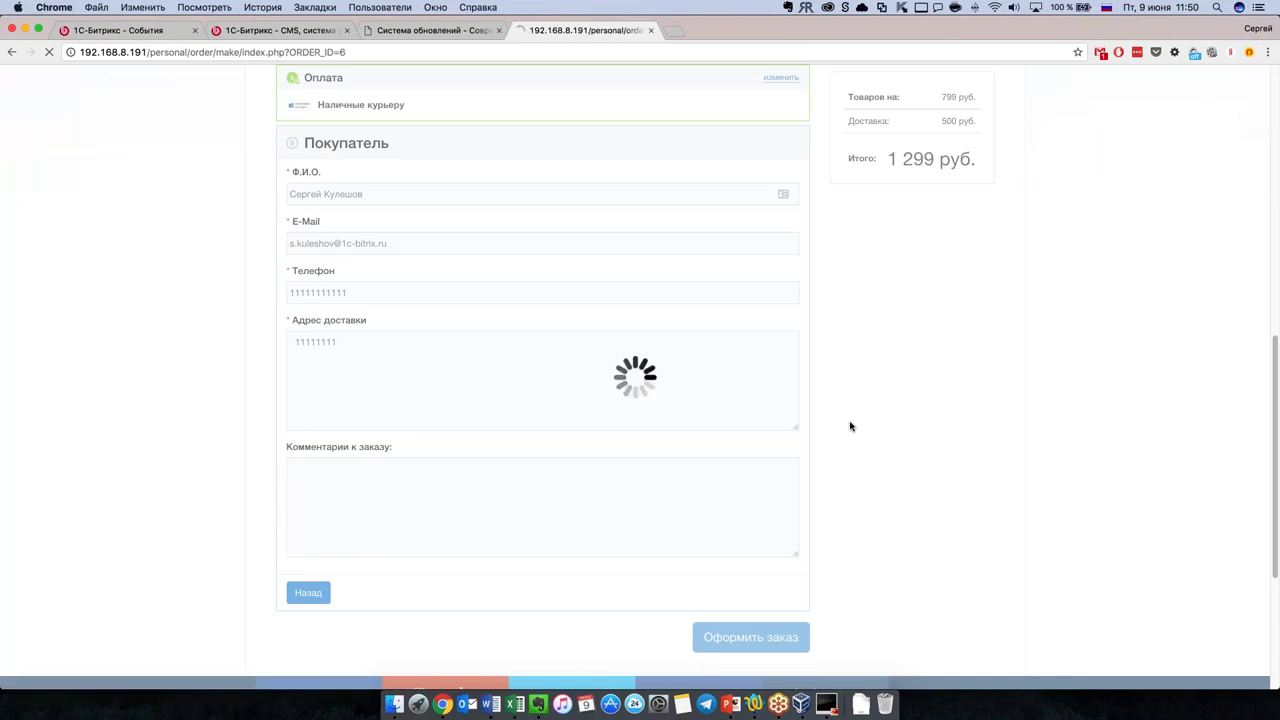
{"action": "scroll", "coordinate": [320, 389], "scroll_direction": "down", "scroll_amount": 1}
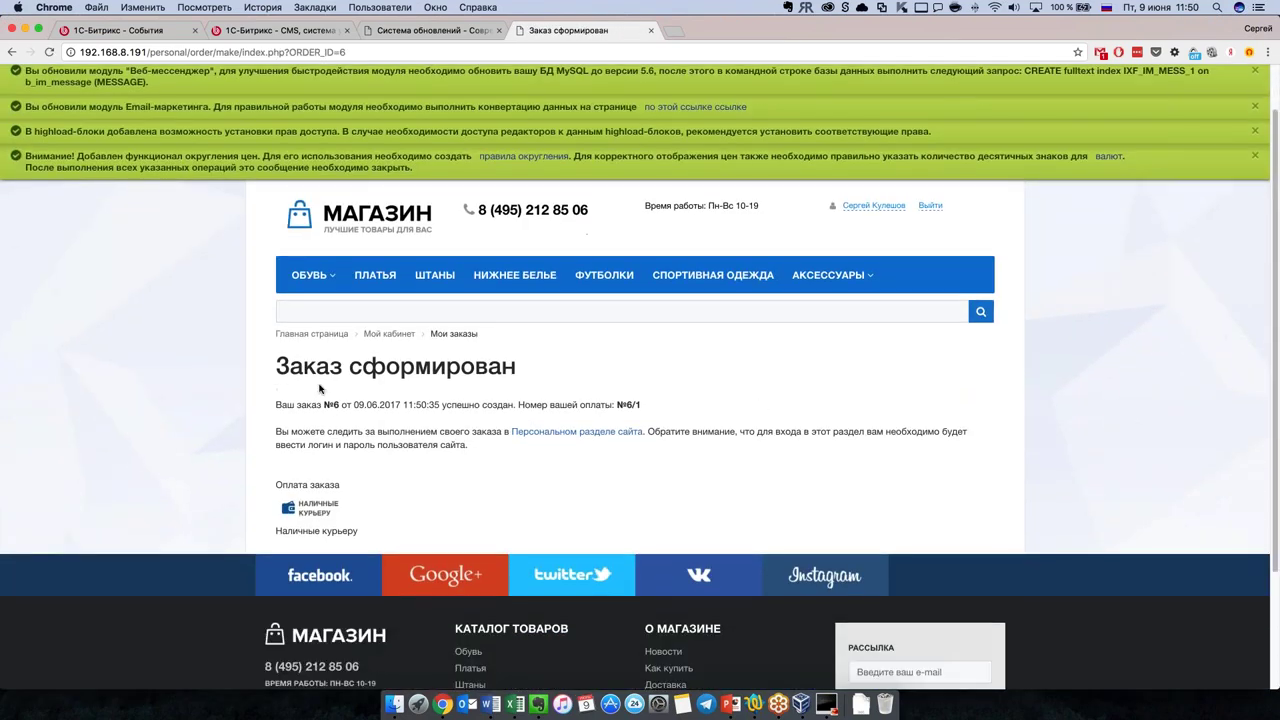
Step: Select the order confirmation line, then open the personal Мои заказы section
{"action": "left_click_drag", "start_coordinate": [325, 405], "coordinate": [680, 410]}
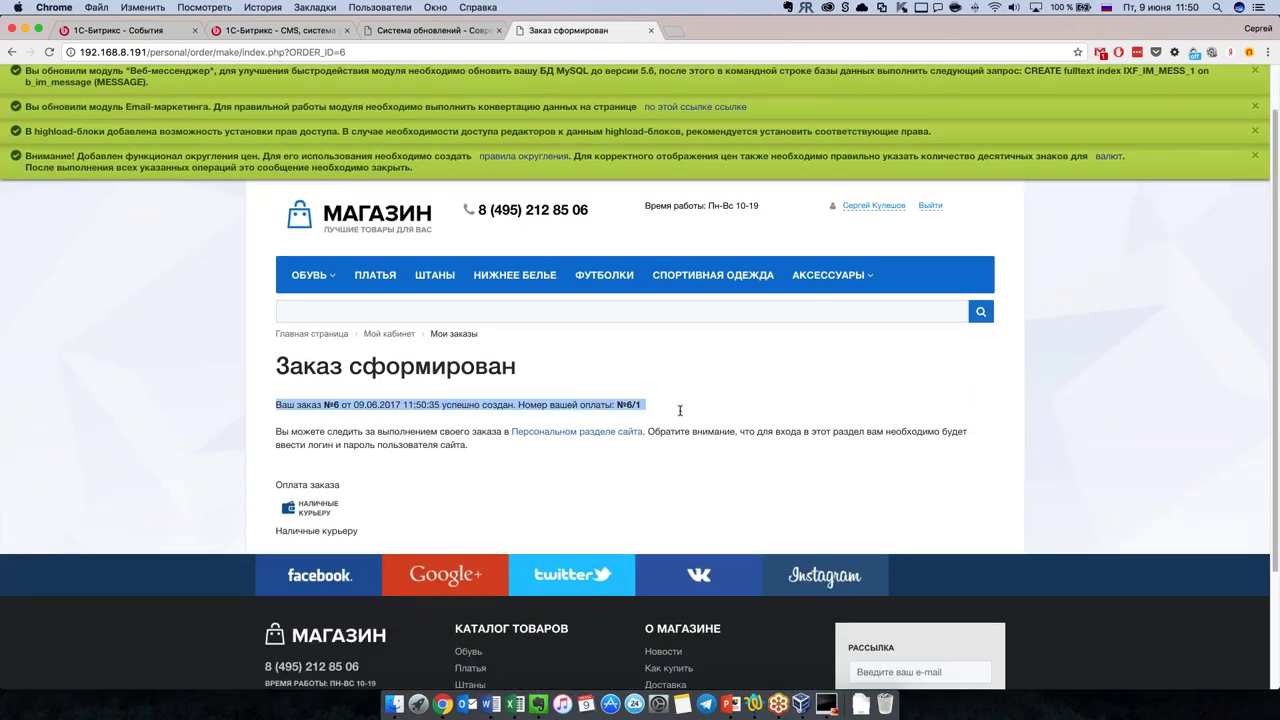
{"action": "left_click", "coordinate": [678, 452]}
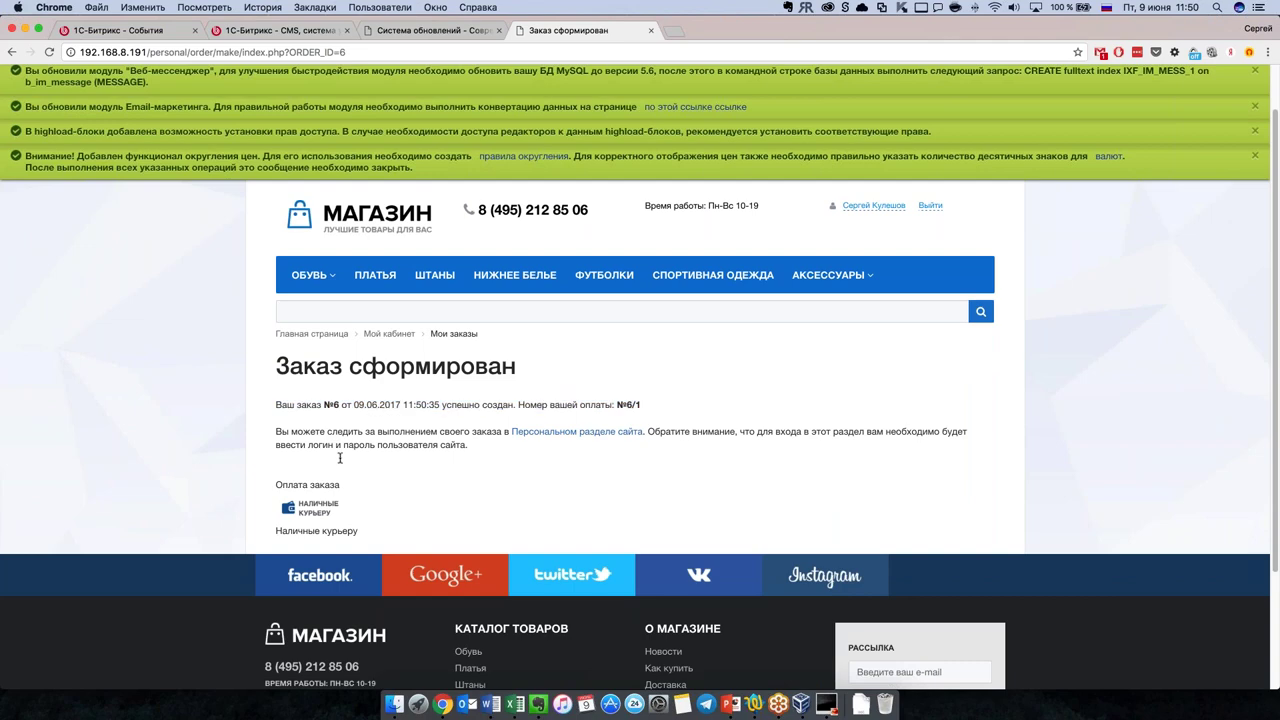
{"action": "left_click", "coordinate": [588, 436]}
{"action": "scroll", "coordinate": [652, 297], "scroll_direction": "down", "scroll_amount": 3}
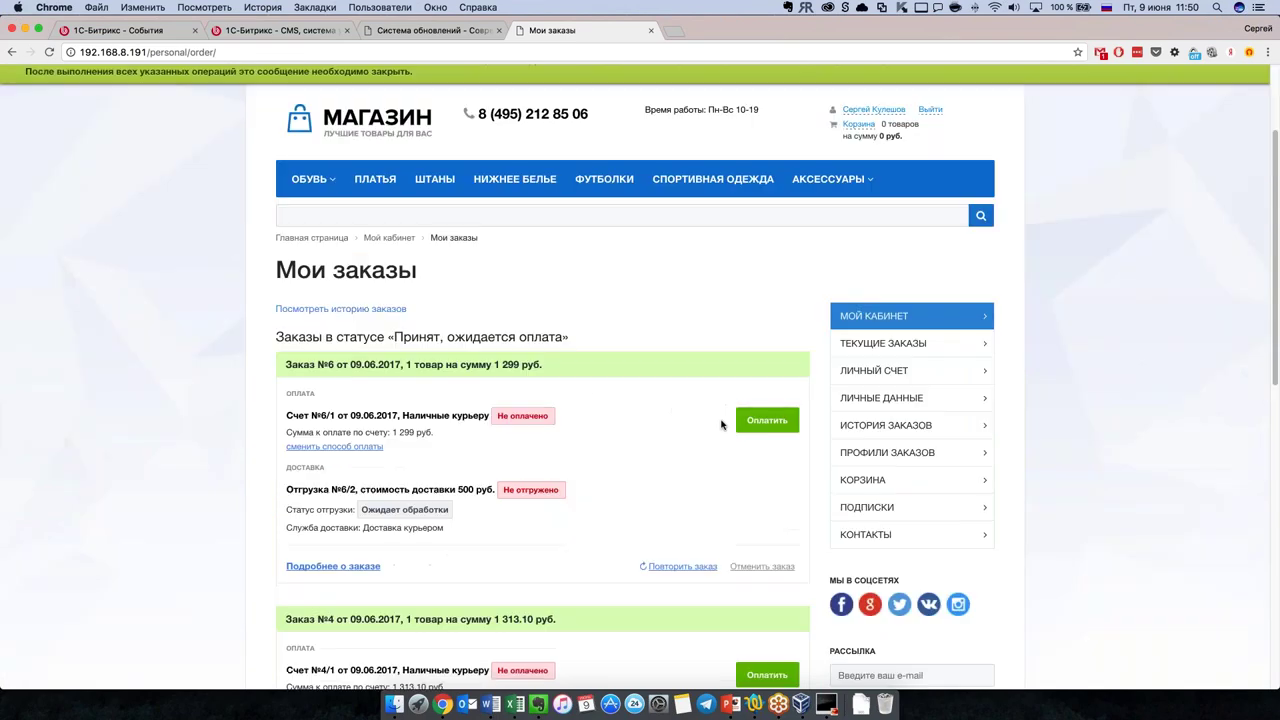
{"action": "scroll", "coordinate": [550, 518], "scroll_direction": "down", "scroll_amount": 5}
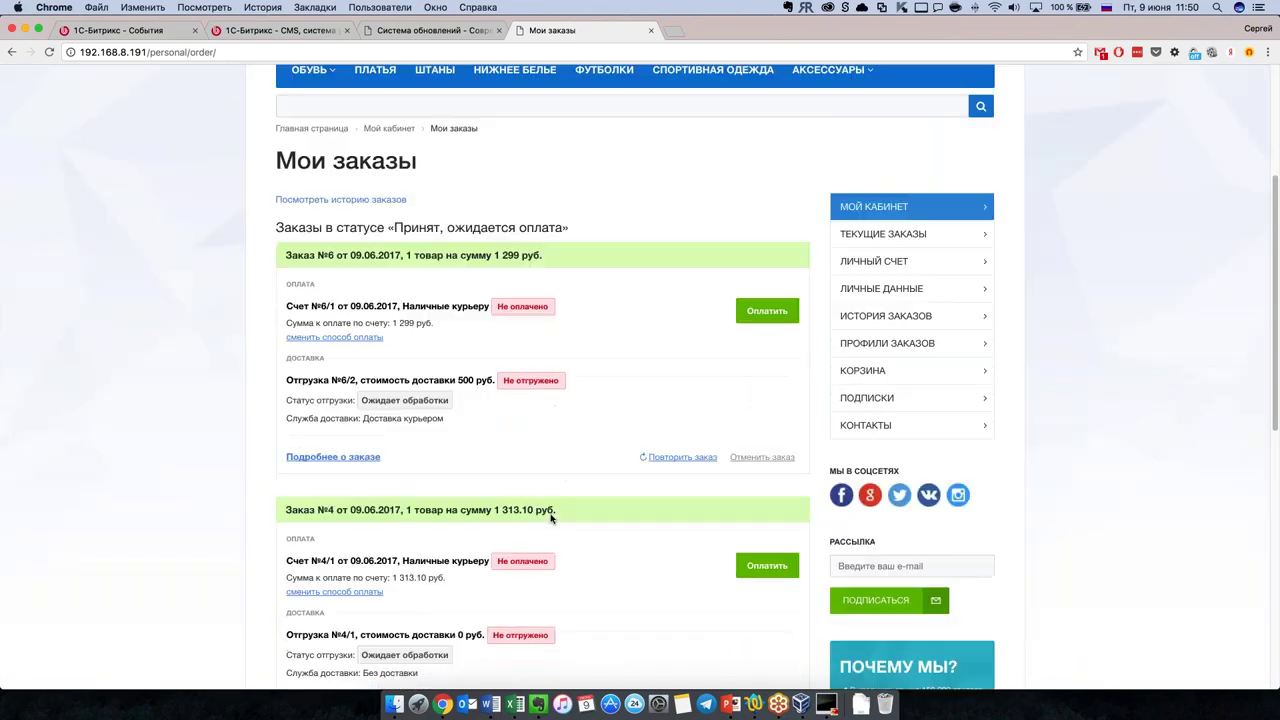
{"action": "scroll", "coordinate": [550, 518], "scroll_direction": "down", "scroll_amount": 2}
{"action": "scroll", "coordinate": [550, 518], "scroll_direction": "up", "scroll_amount": 5}
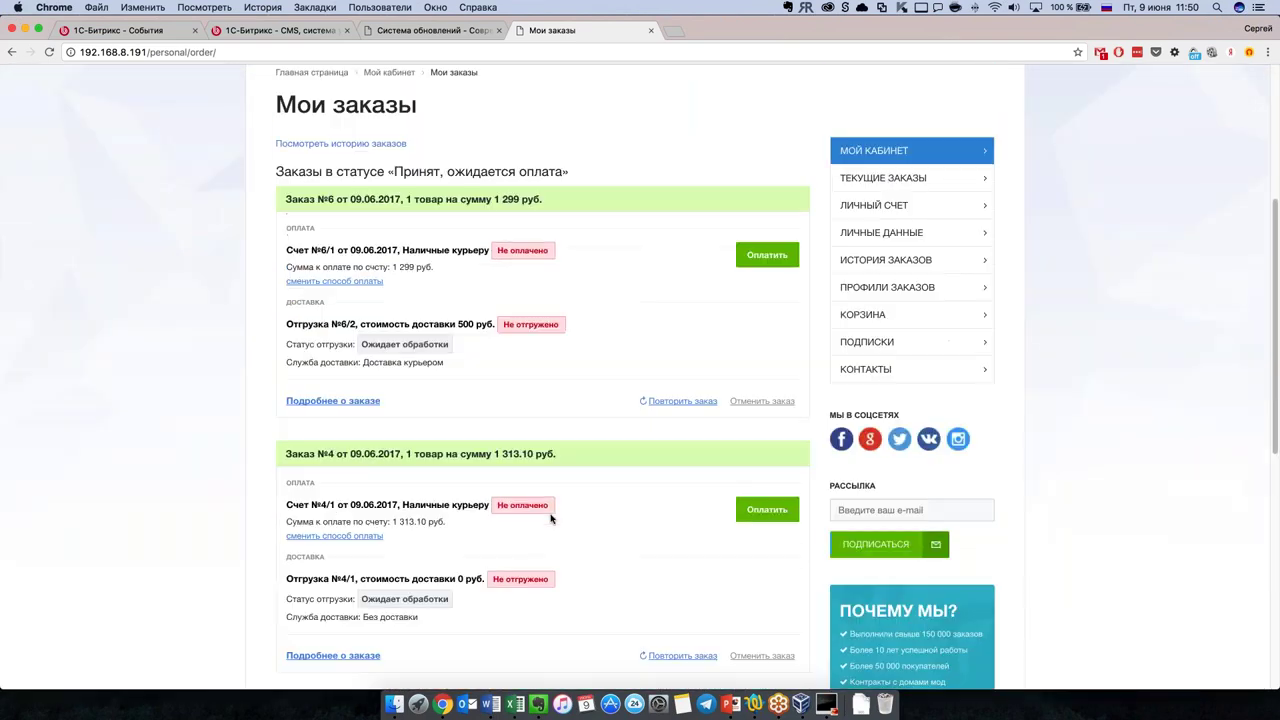
{"action": "scroll", "coordinate": [556, 462], "scroll_direction": "up", "scroll_amount": 1}
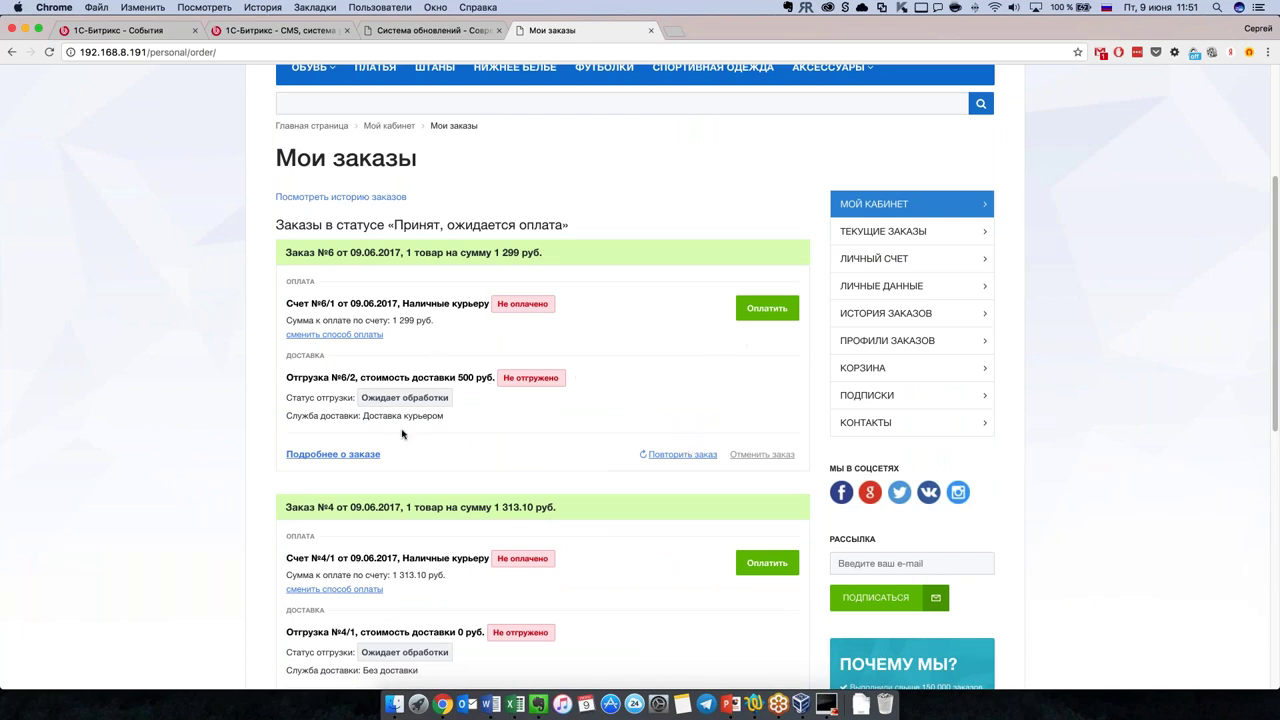
Step: Scroll through the orders list and switch back to the Система обновлений tab
{"action": "scroll", "coordinate": [637, 451], "scroll_direction": "down", "scroll_amount": 1}
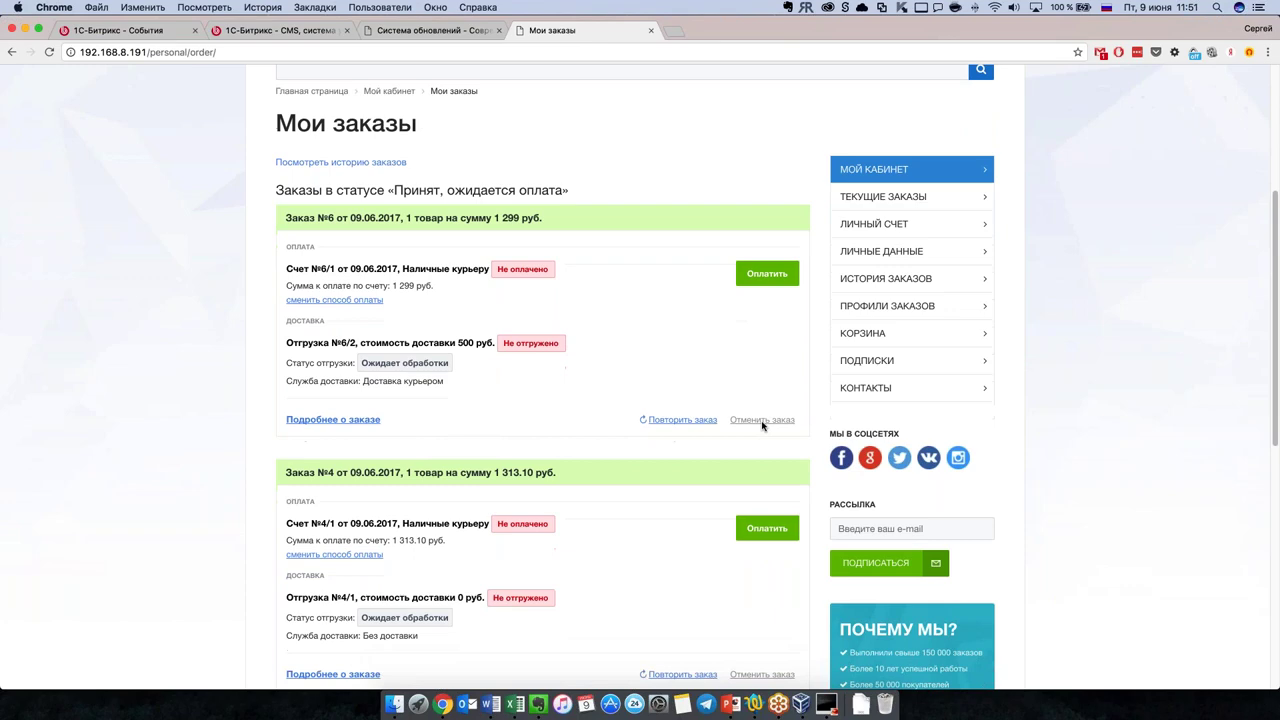
{"action": "scroll", "coordinate": [706, 452], "scroll_direction": "down", "scroll_amount": 5}
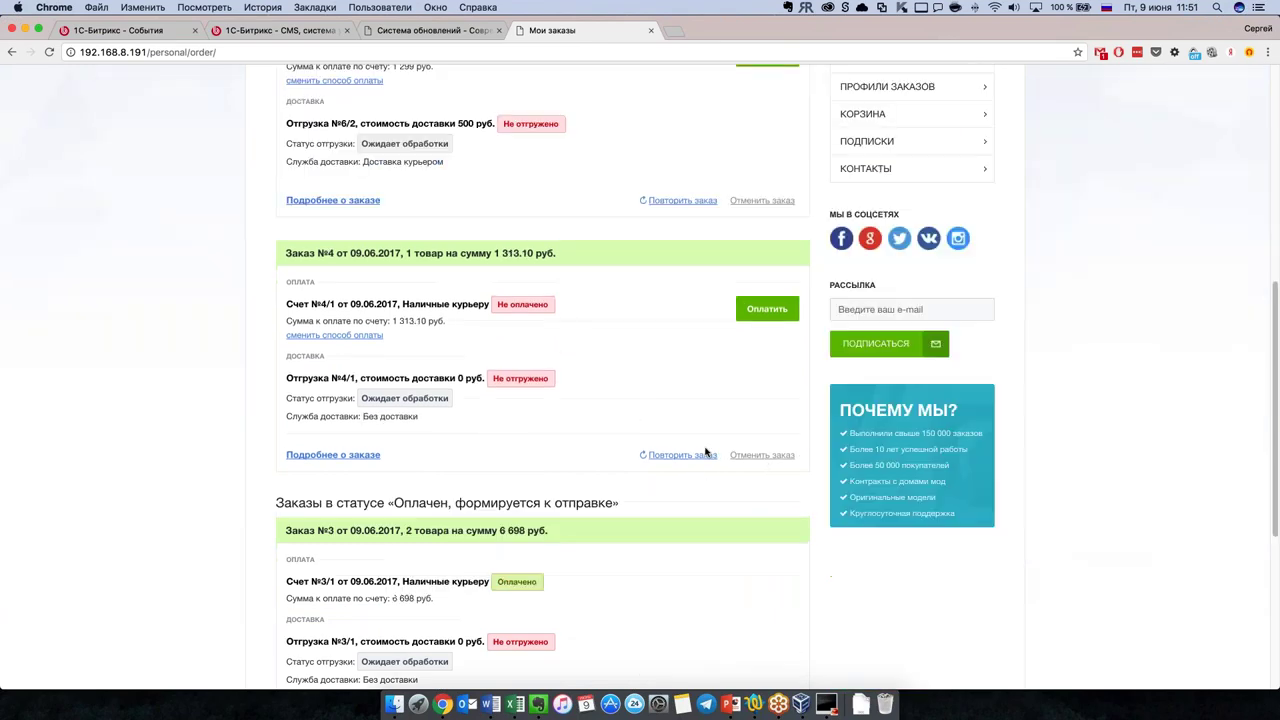
{"action": "scroll", "coordinate": [706, 452], "scroll_direction": "down", "scroll_amount": 3}
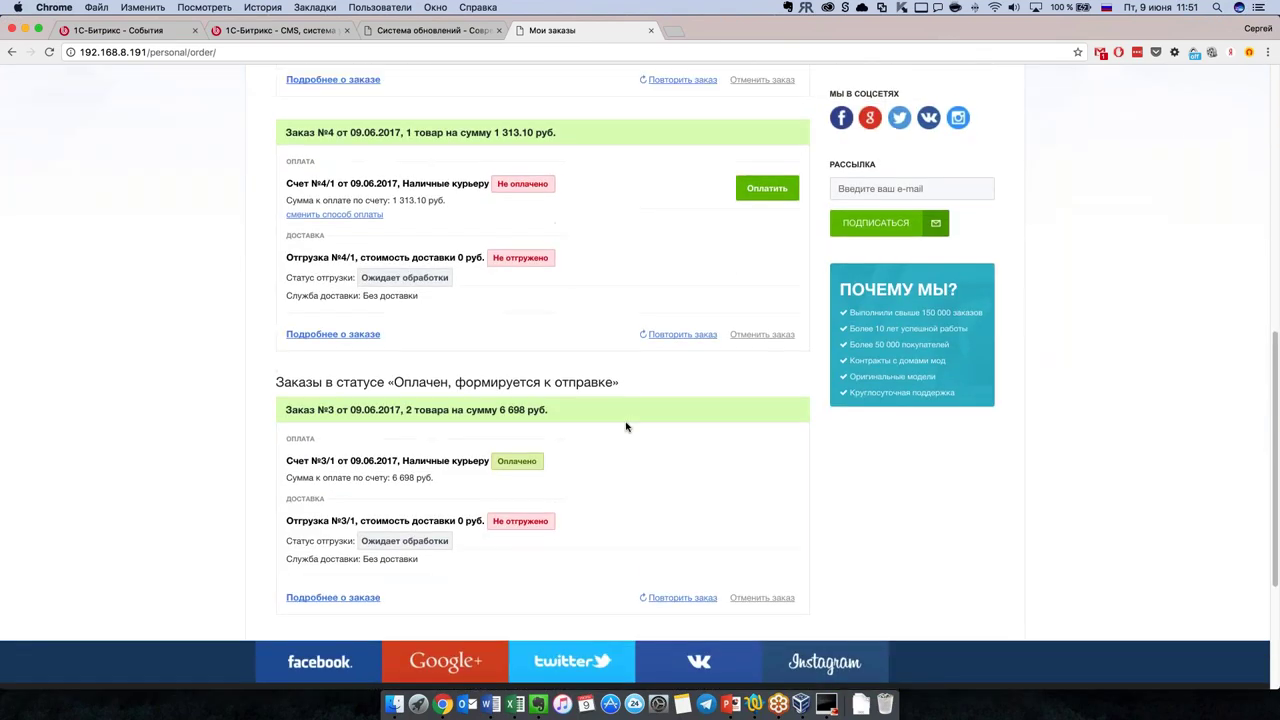
{"action": "scroll", "coordinate": [626, 427], "scroll_direction": "up", "scroll_amount": 5}
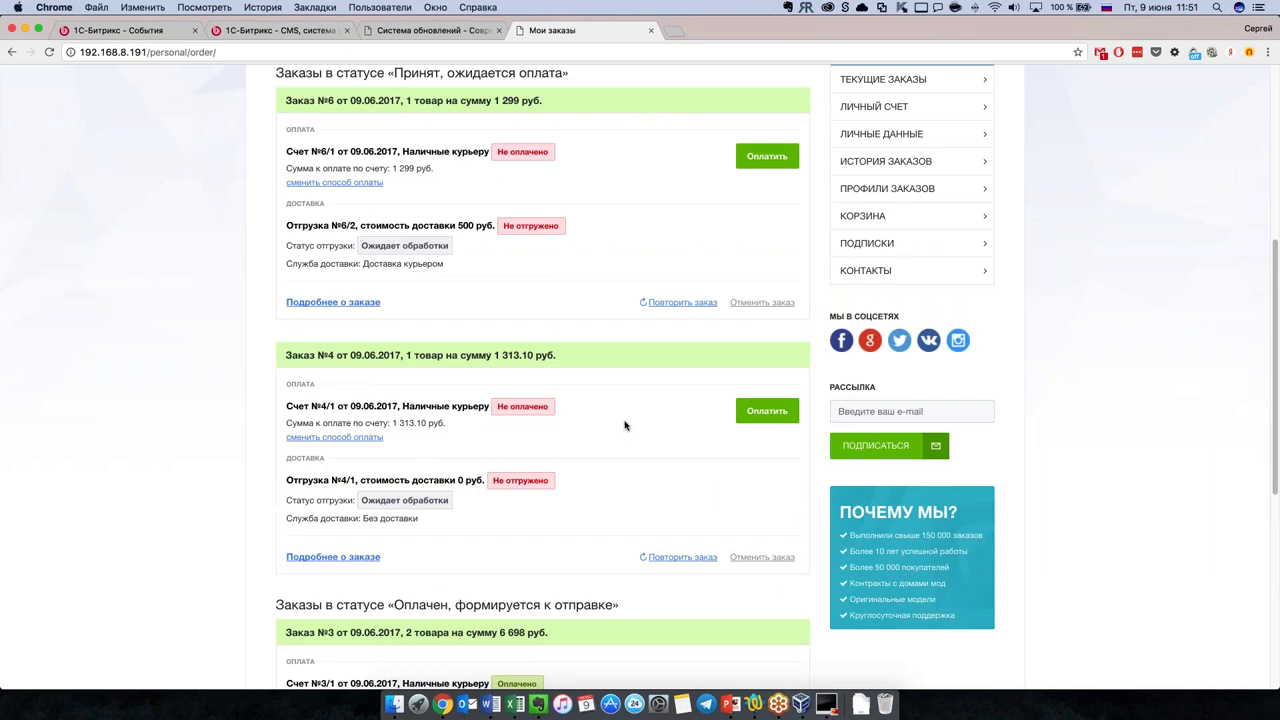
{"action": "scroll", "coordinate": [625, 425], "scroll_direction": "down", "scroll_amount": 5}
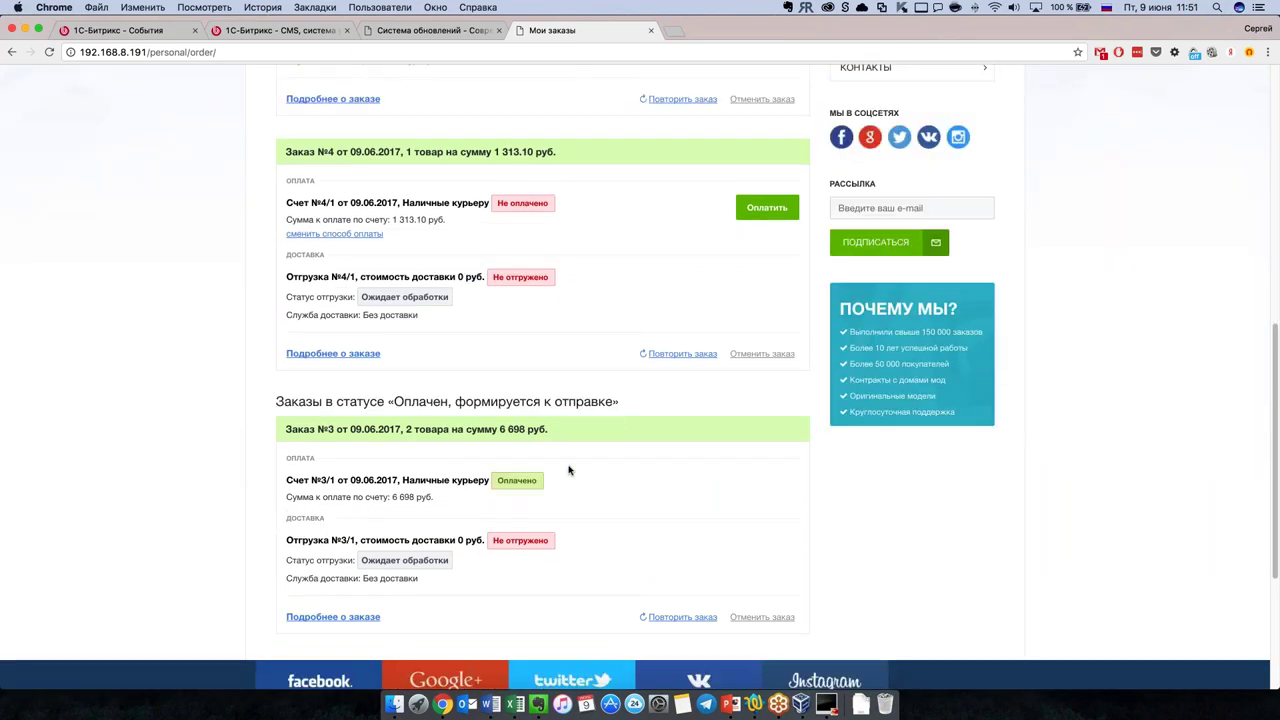
{"action": "scroll", "coordinate": [722, 466], "scroll_direction": "up", "scroll_amount": 10}
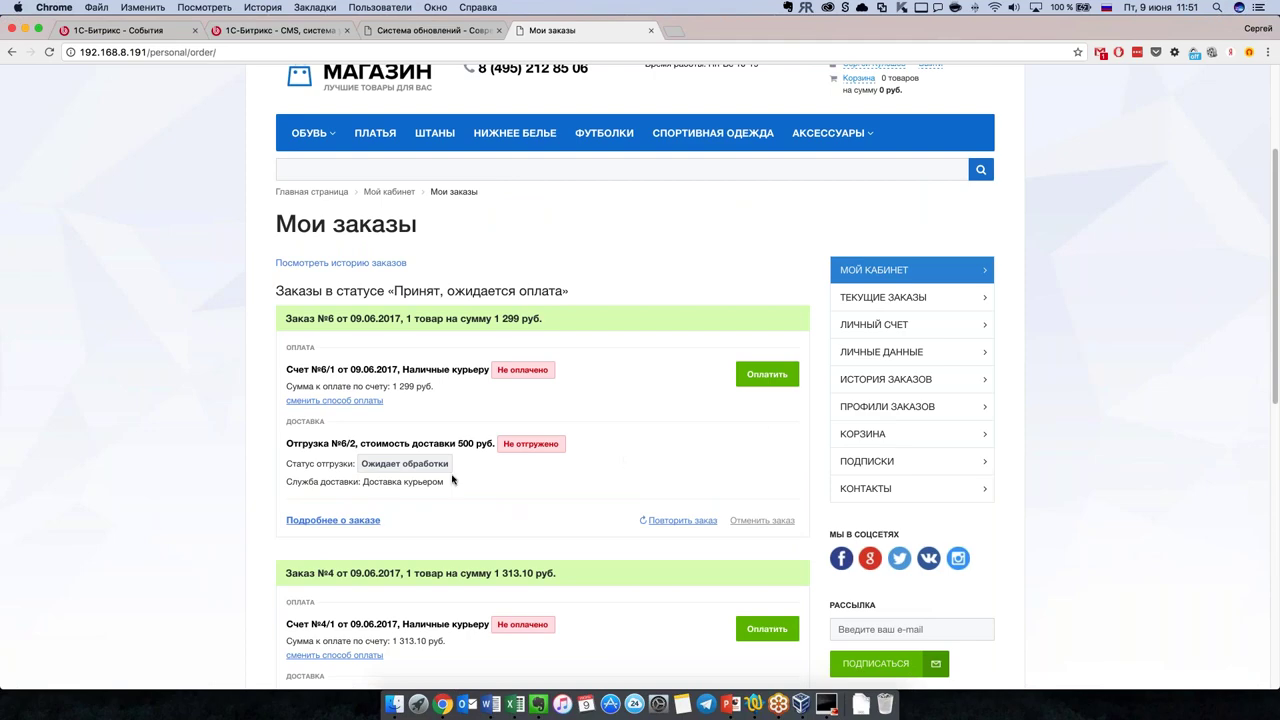
{"action": "scroll", "coordinate": [453, 478], "scroll_direction": "up", "scroll_amount": 1}
{"action": "scroll", "coordinate": [440, 430], "scroll_direction": "up", "scroll_amount": 3}
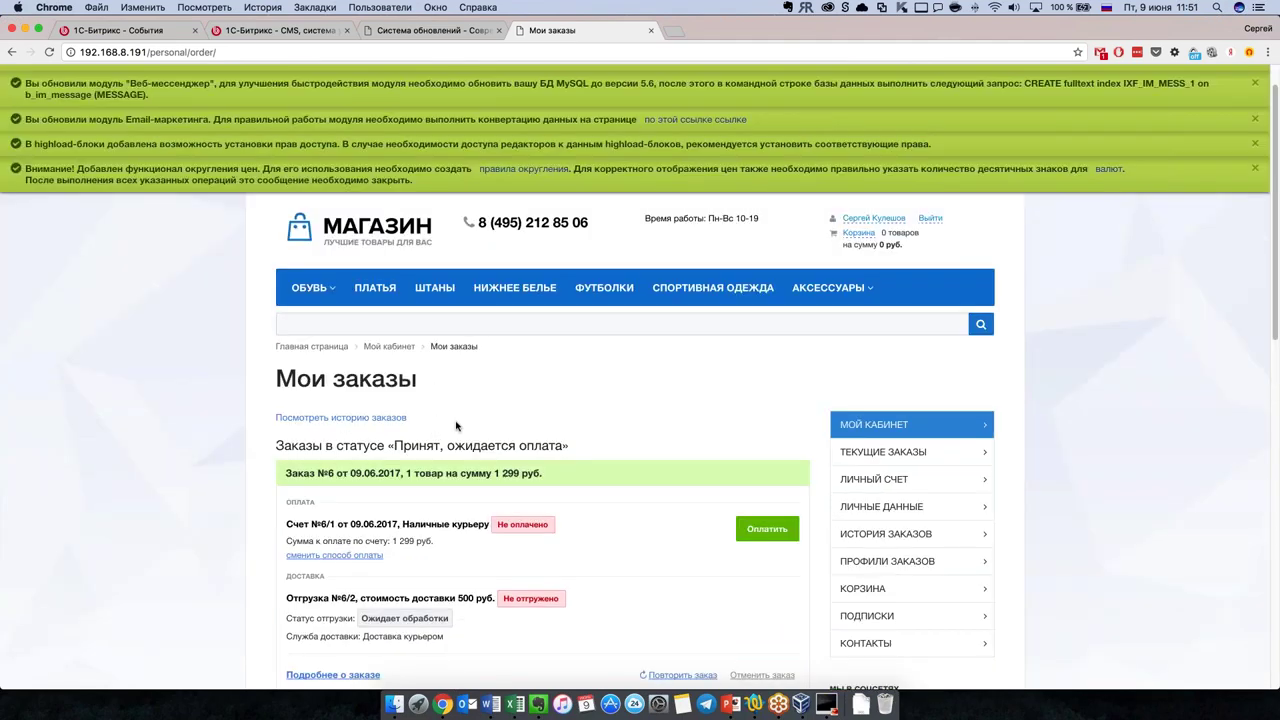
{"action": "scroll", "coordinate": [459, 427], "scroll_direction": "up", "scroll_amount": 1}
{"action": "left_click", "coordinate": [463, 32]}
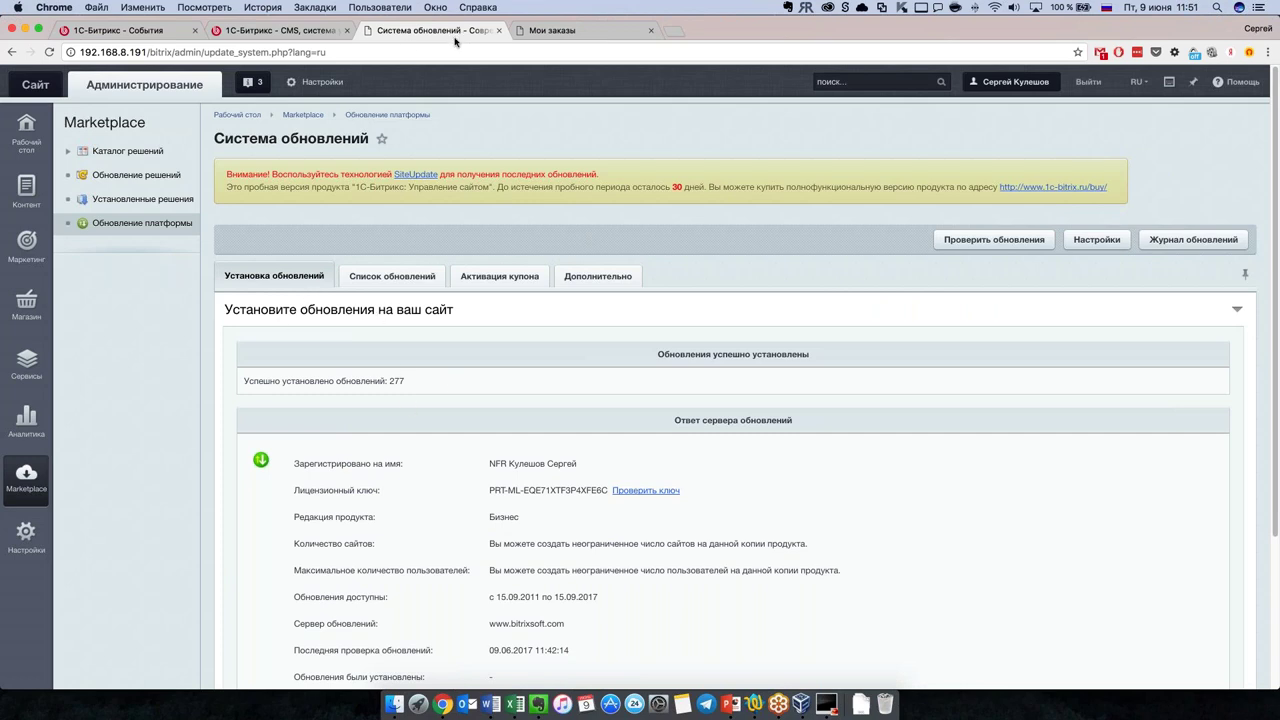
Step: Switch back to the storefront's Мои заказы tab
{"action": "left_click", "coordinate": [547, 32]}
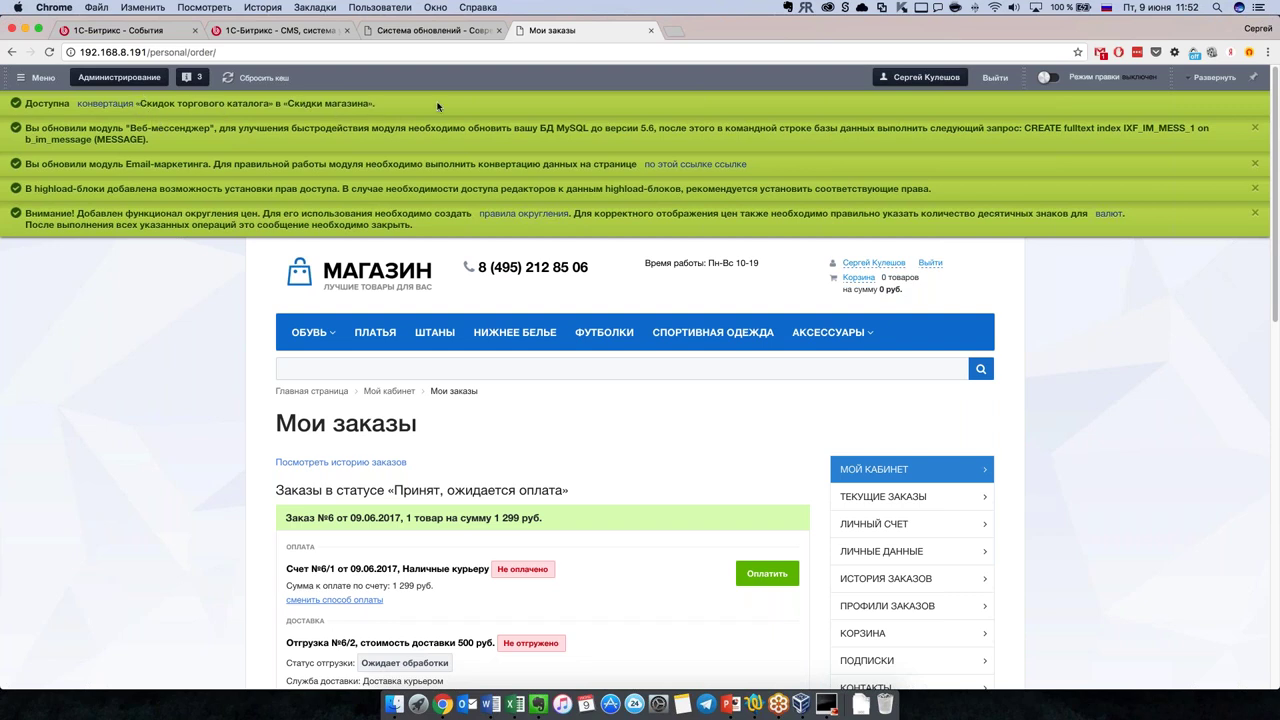
Step: Transfer the catalog discounts into store discounts with Начать перенос
{"action": "left_click", "coordinate": [105, 103]}
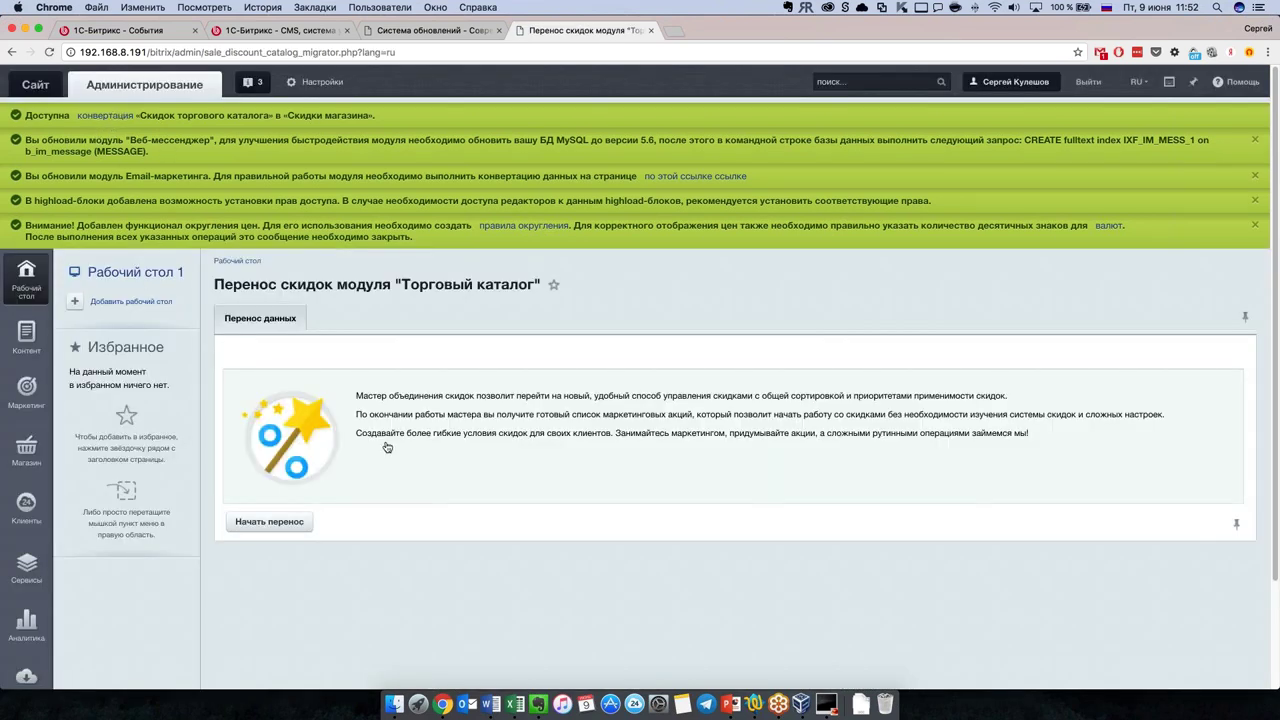
{"action": "scroll", "coordinate": [390, 451], "scroll_direction": "down", "scroll_amount": 1}
{"action": "left_click", "coordinate": [297, 477]}
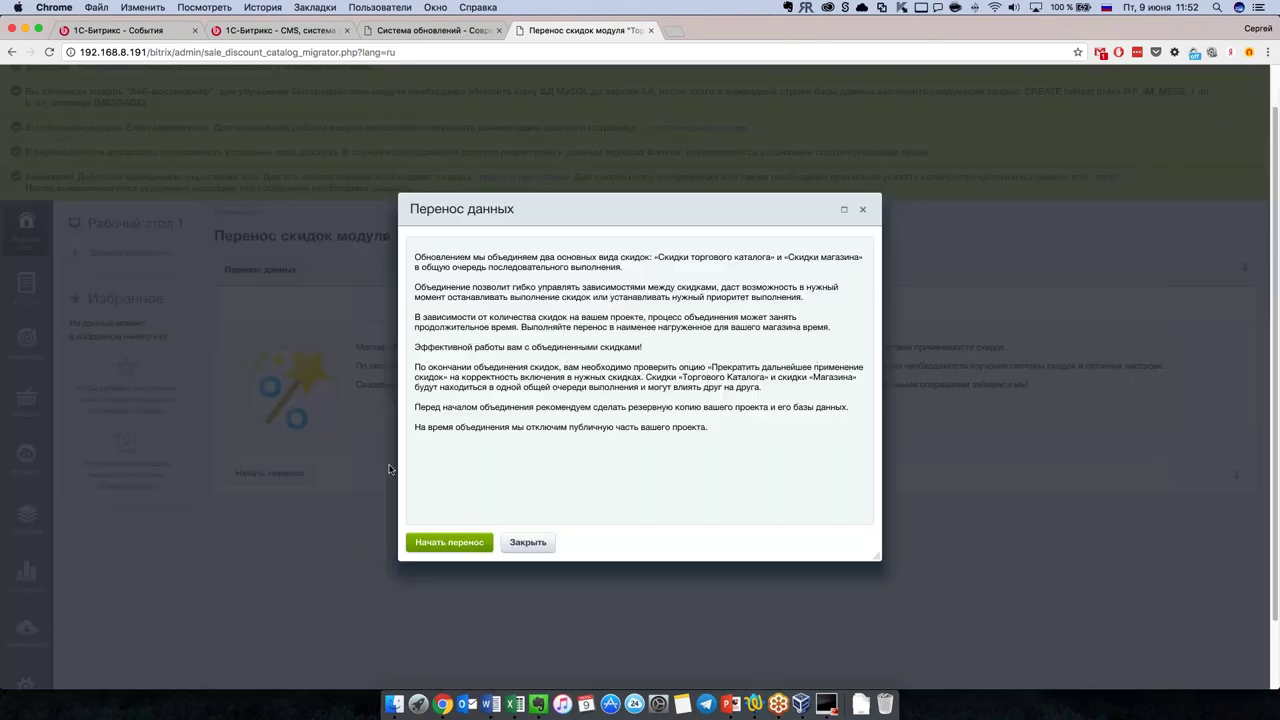
{"action": "left_click", "coordinate": [479, 546]}
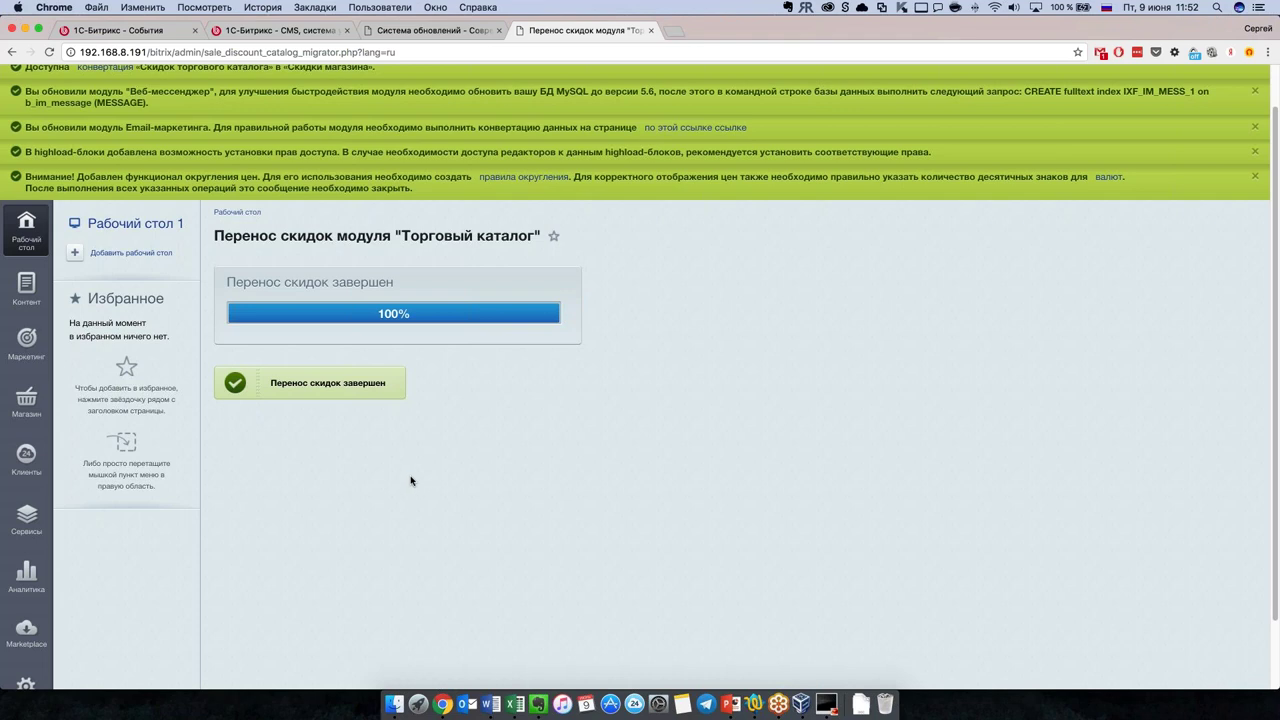
Step: Run the Email-маркетинг data conversion from its conversion page
{"action": "scroll", "coordinate": [417, 423], "scroll_direction": "up", "scroll_amount": 1}
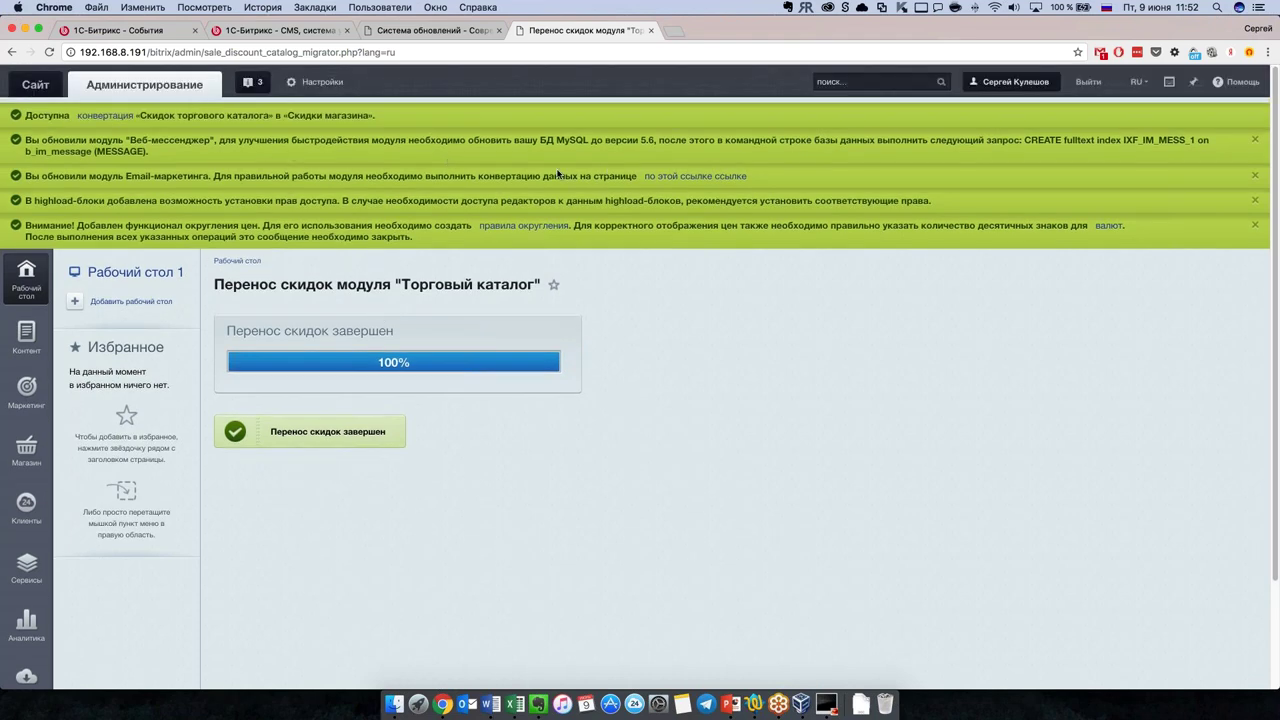
{"action": "left_click", "coordinate": [666, 177]}
{"action": "left_click", "coordinate": [280, 414]}
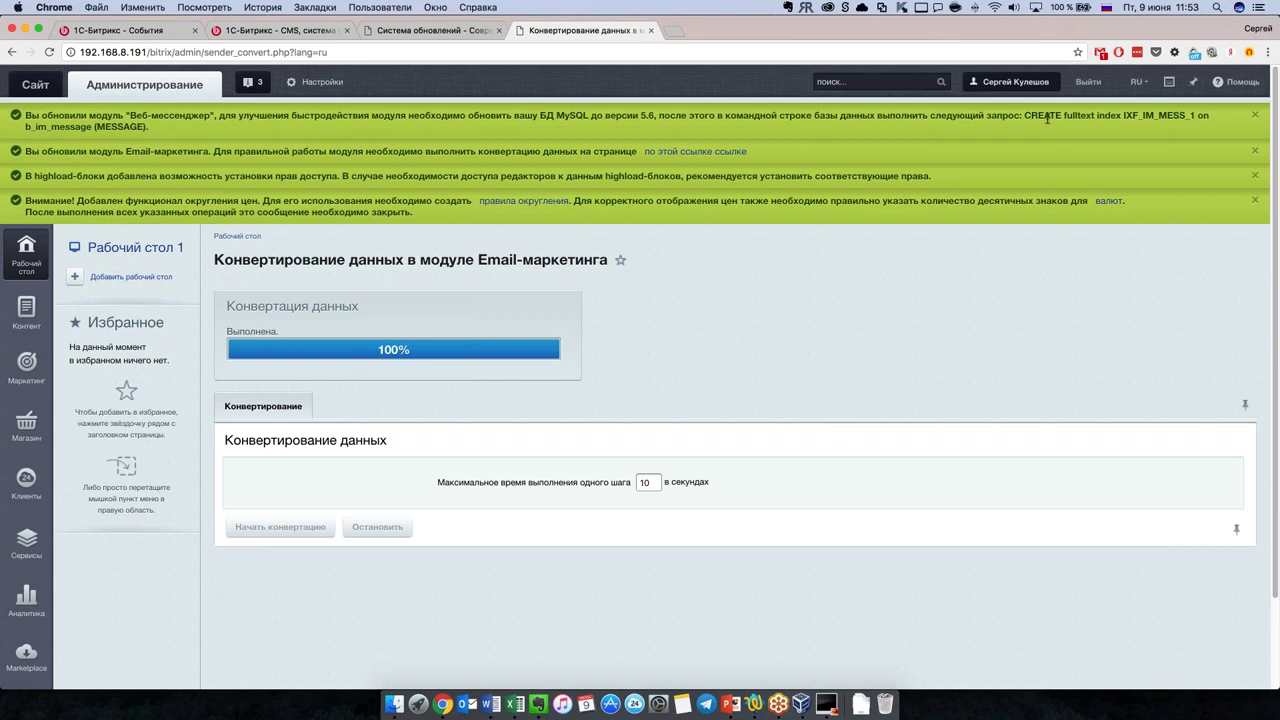
Step: Select the fulltext index query and messenger notice texts to read them
{"action": "left_click_drag", "start_coordinate": [1026, 117], "coordinate": [147, 126]}
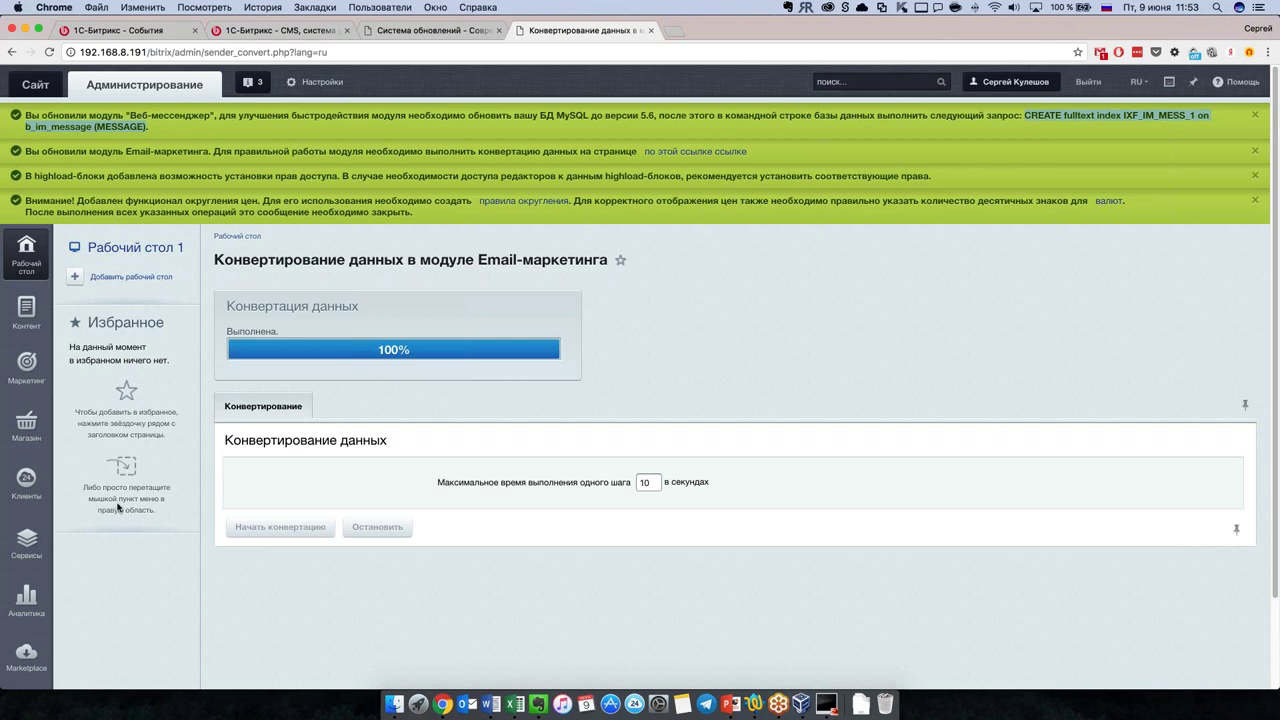
{"action": "scroll", "coordinate": [118, 509], "scroll_direction": "down", "scroll_amount": 3}
{"action": "scroll", "coordinate": [103, 524], "scroll_direction": "up", "scroll_amount": 3}
{"action": "left_click_drag", "start_coordinate": [656, 118], "coordinate": [25, 116]}
{"action": "left_click", "coordinate": [786, 300]}
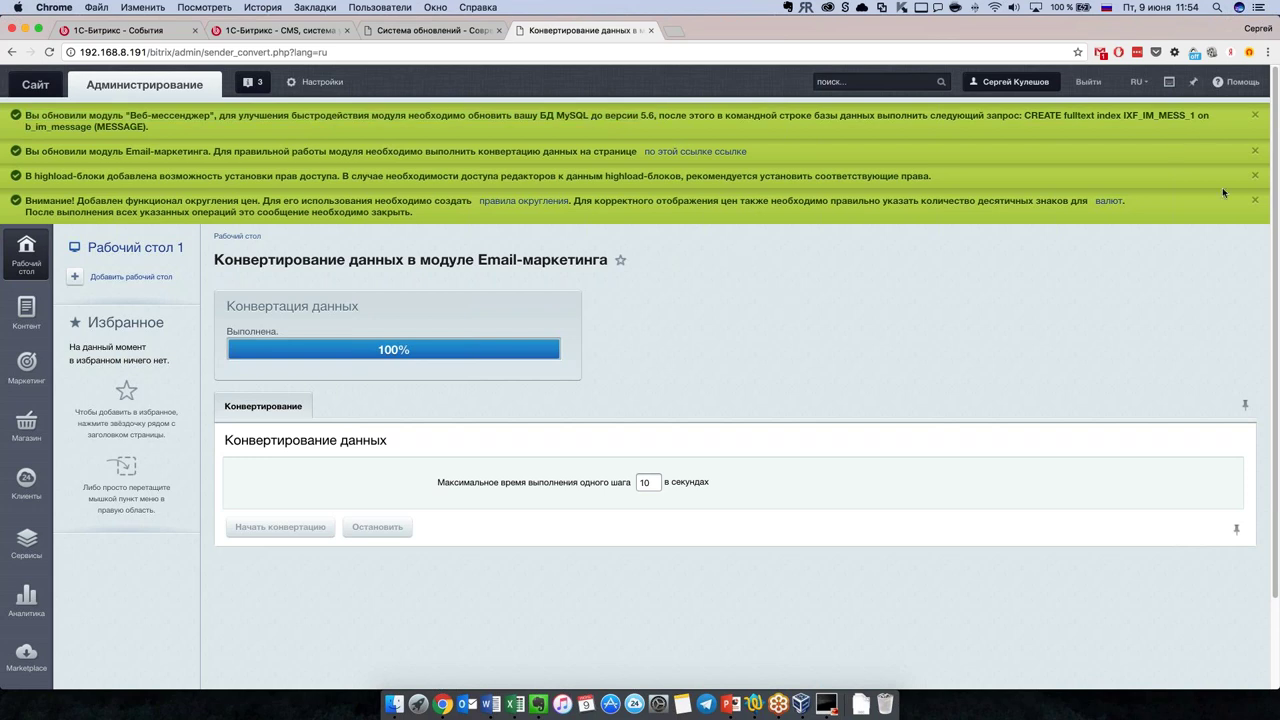
Step: Dismiss the Web-messenger, Email-marketing and highload-block notices and open Рабочий стол
{"action": "left_click", "coordinate": [1255, 116]}
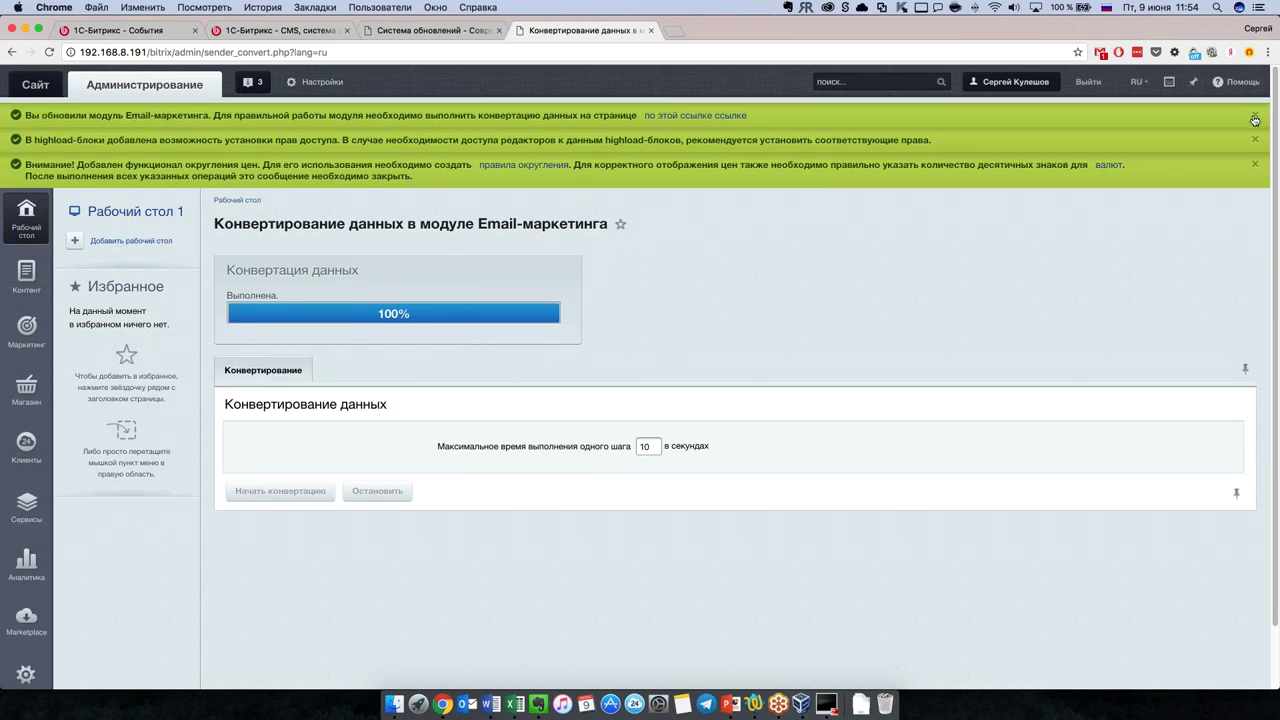
{"action": "left_click", "coordinate": [1255, 117]}
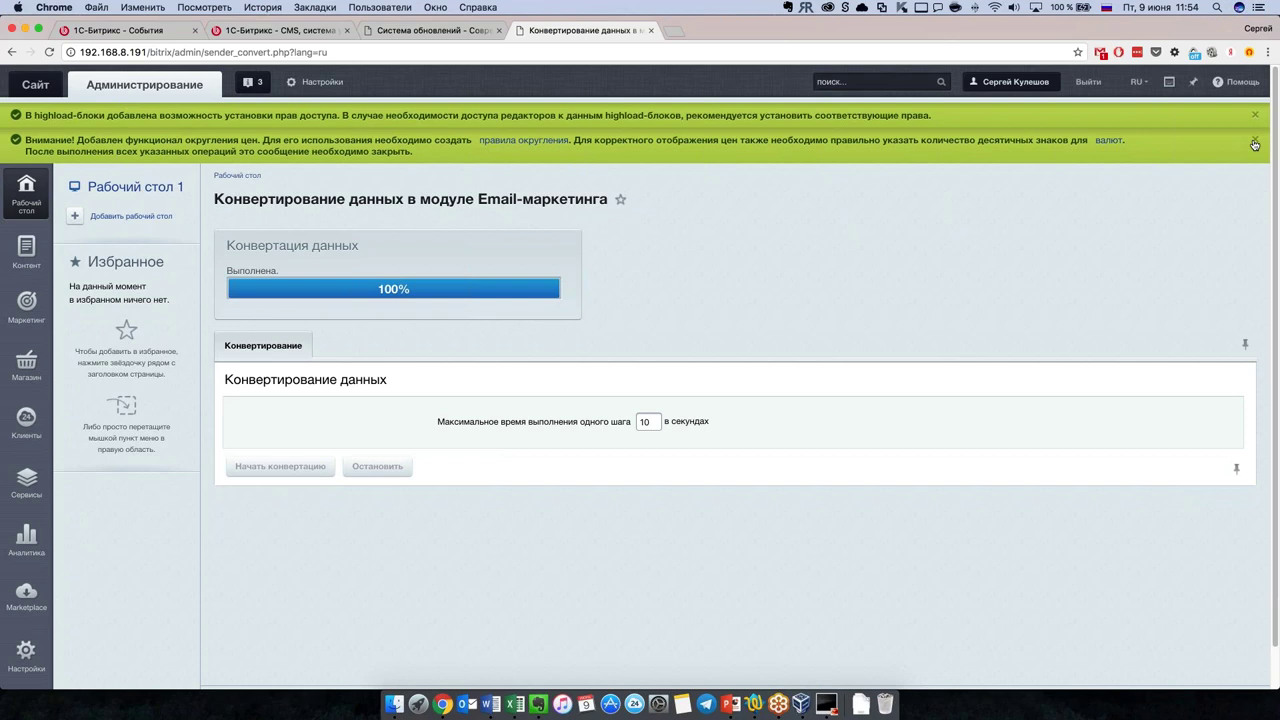
{"action": "left_click", "coordinate": [1255, 116]}
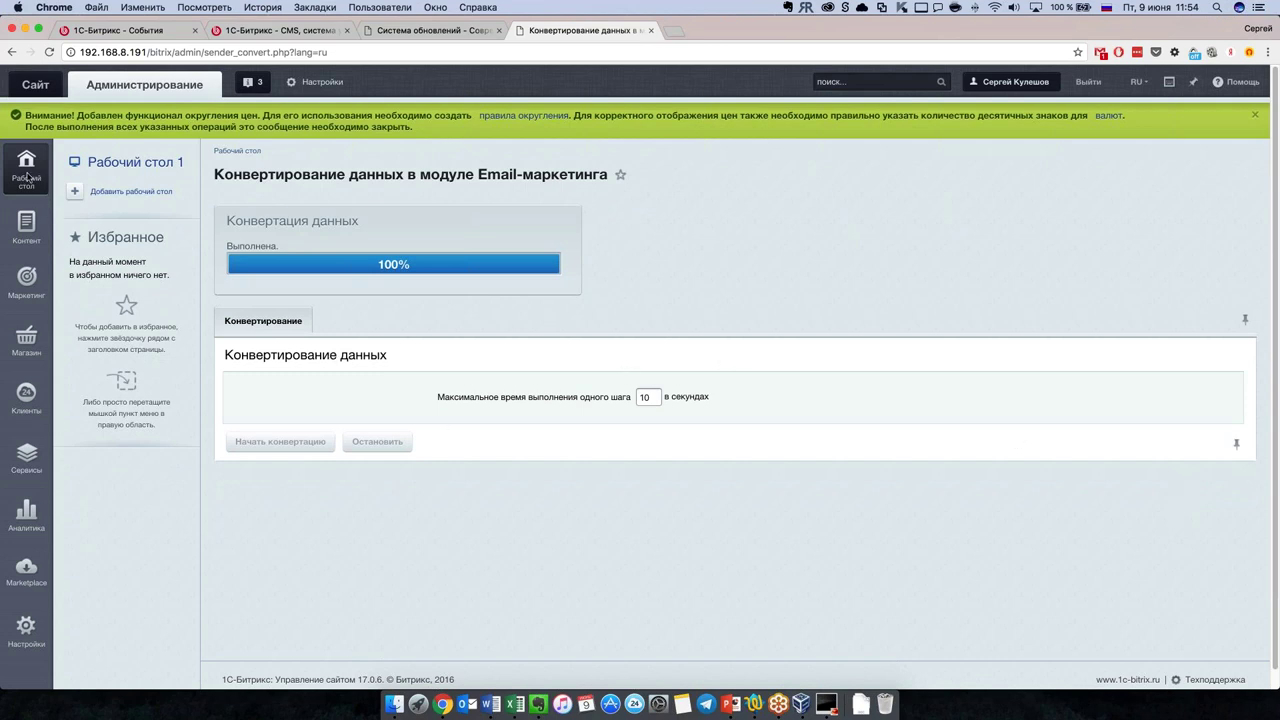
{"action": "left_click", "coordinate": [118, 166]}
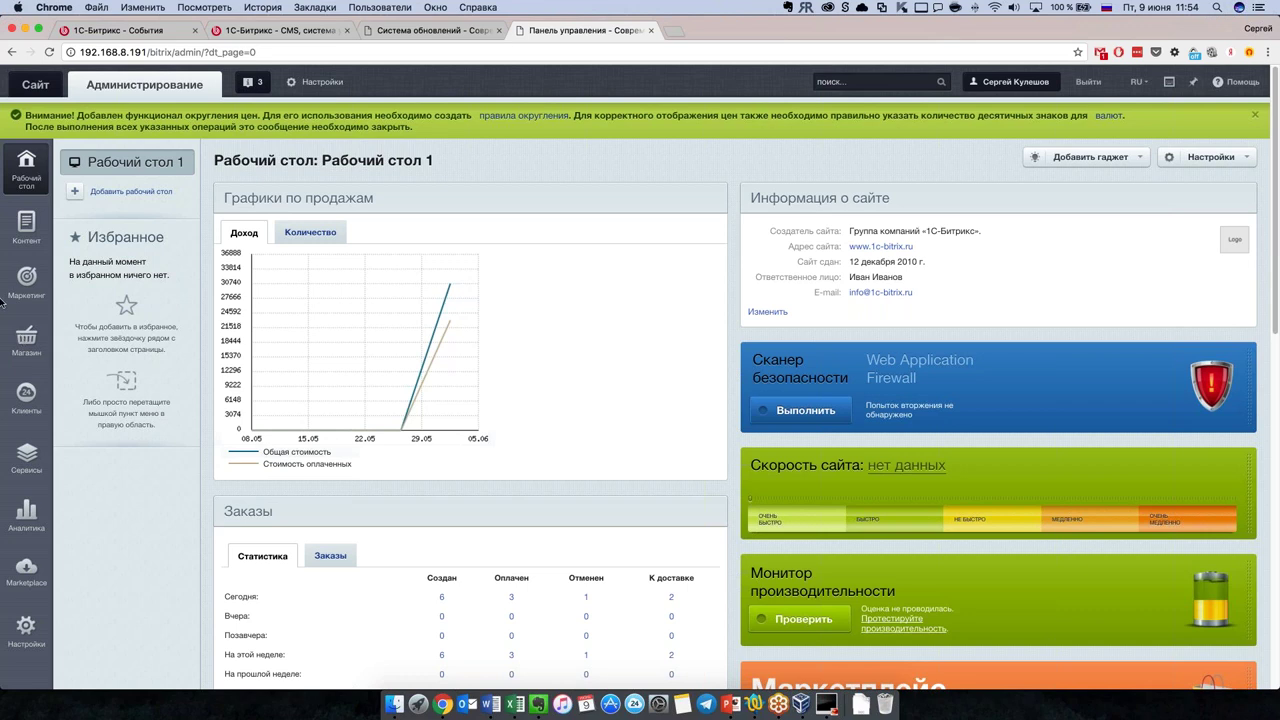
Step: Open the Store Wizard from the store settings menu and review its task list
{"action": "left_click", "coordinate": [30, 350]}
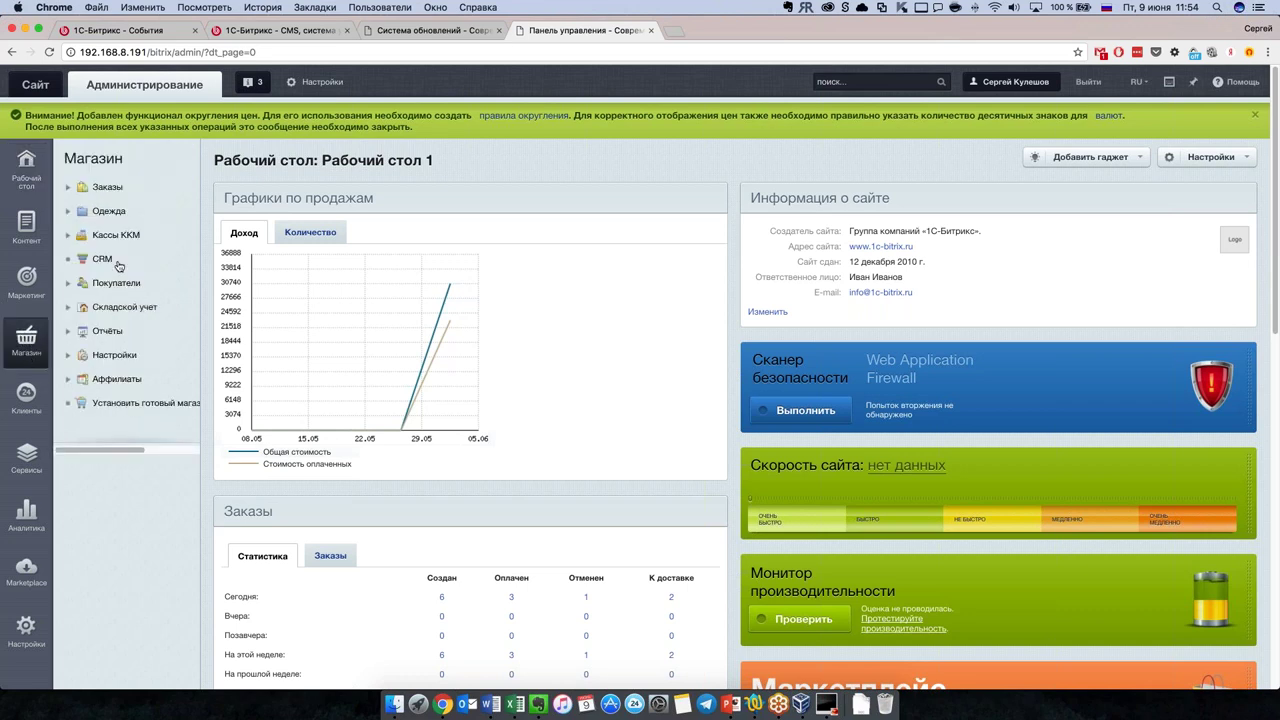
{"action": "left_click", "coordinate": [68, 355]}
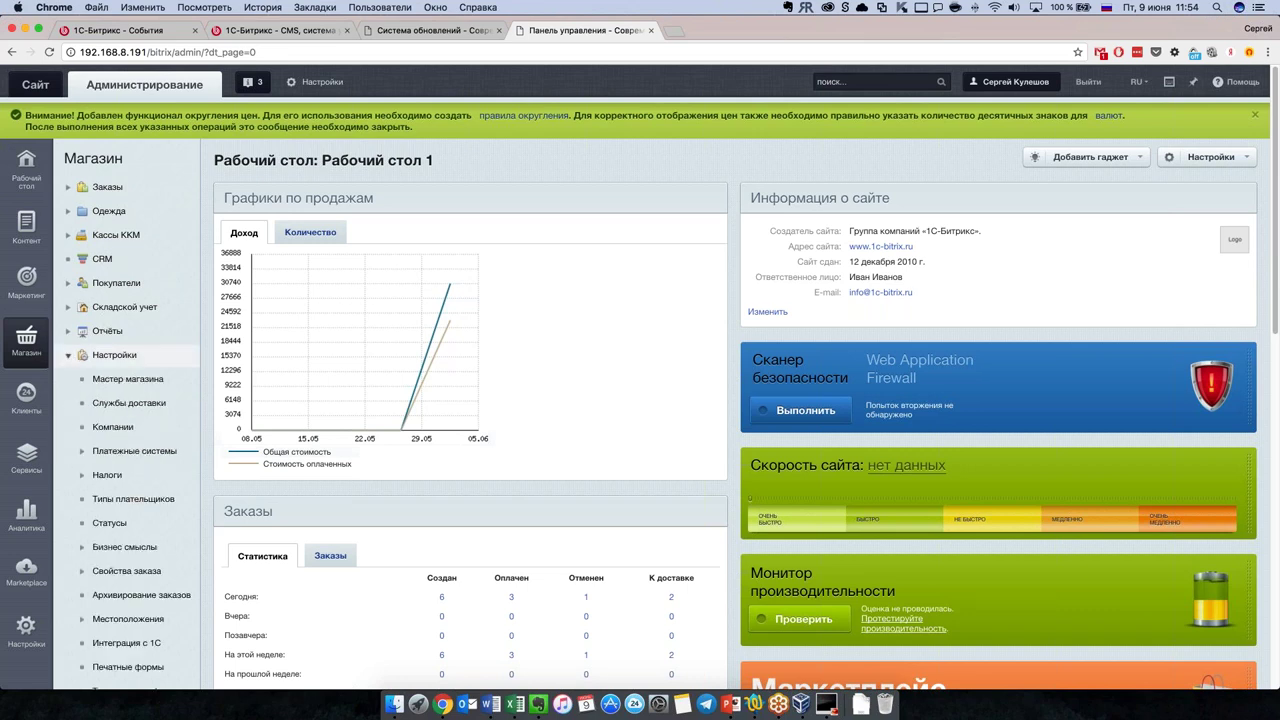
{"action": "left_click", "coordinate": [150, 380]}
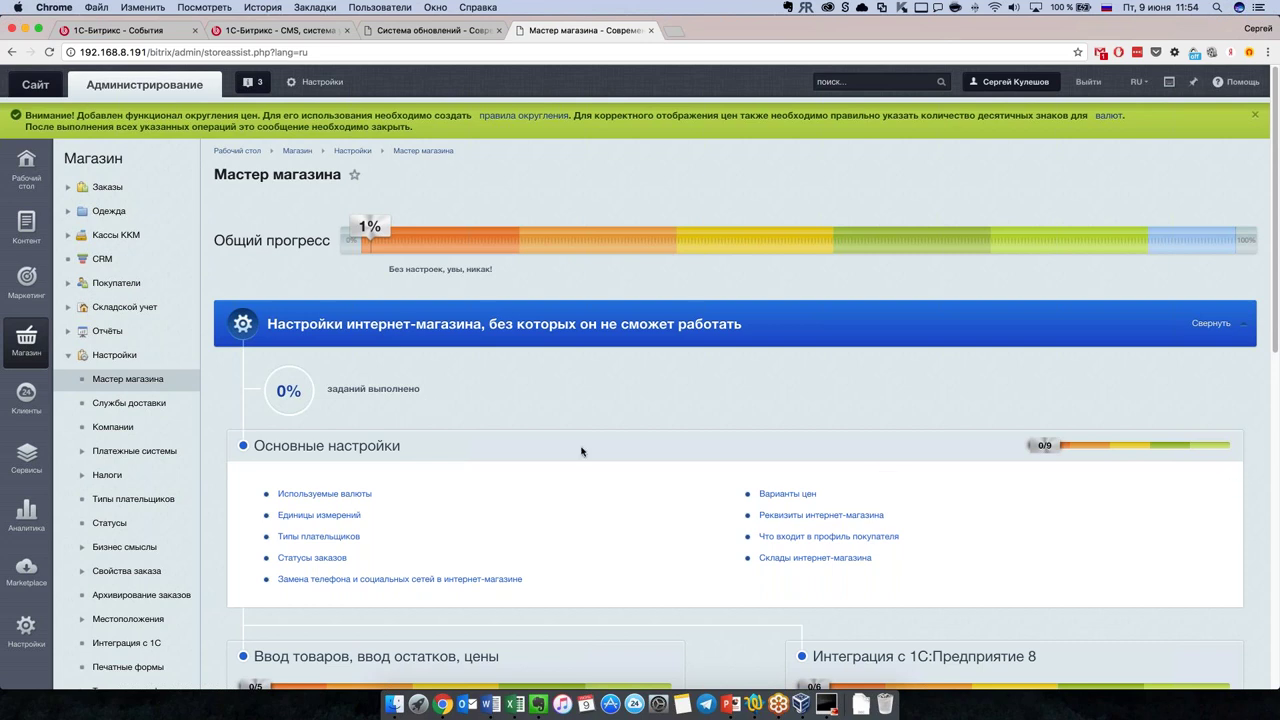
{"action": "scroll", "coordinate": [581, 451], "scroll_direction": "down", "scroll_amount": 1}
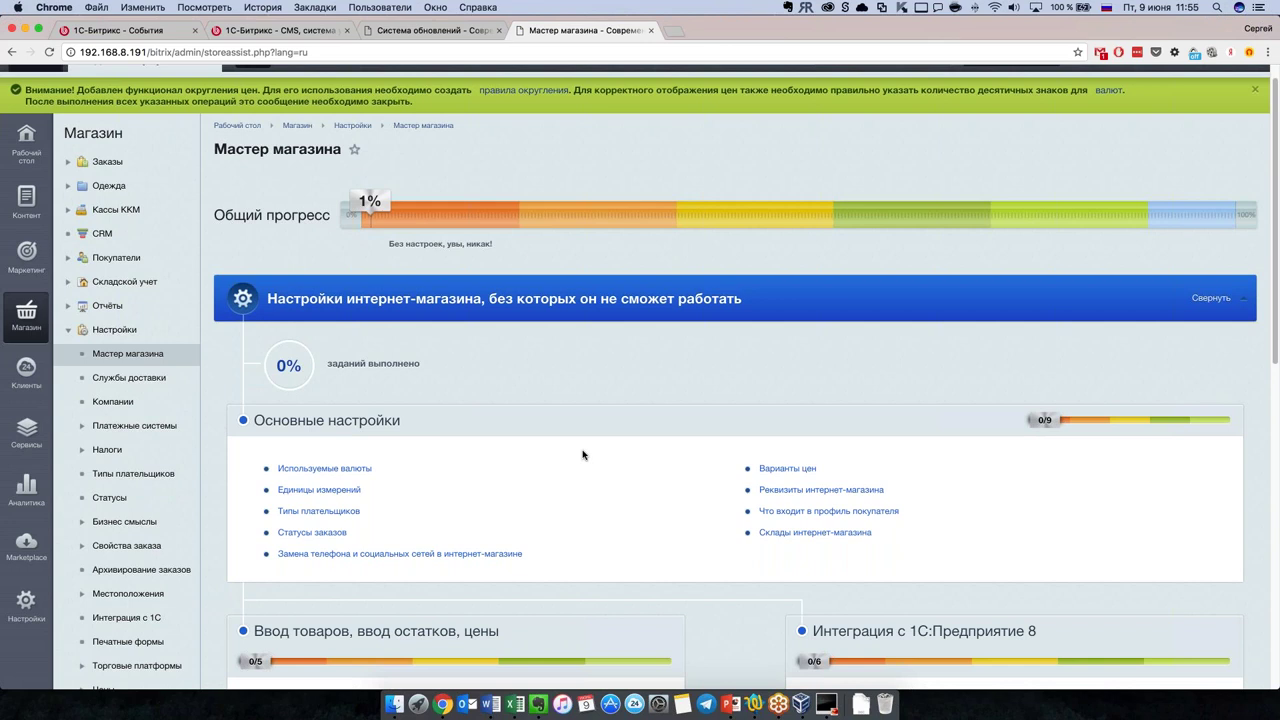
{"action": "scroll", "coordinate": [581, 451], "scroll_direction": "down", "scroll_amount": 1}
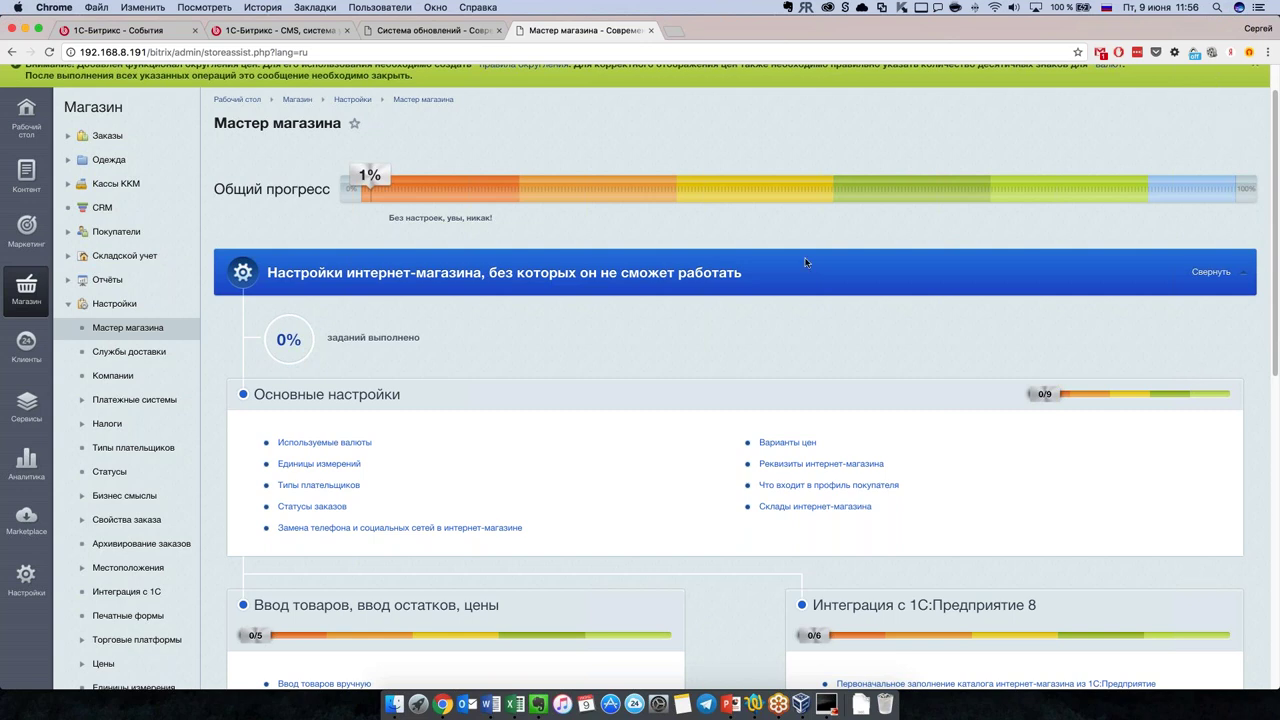
{"action": "scroll", "coordinate": [684, 419], "scroll_direction": "down", "scroll_amount": 1}
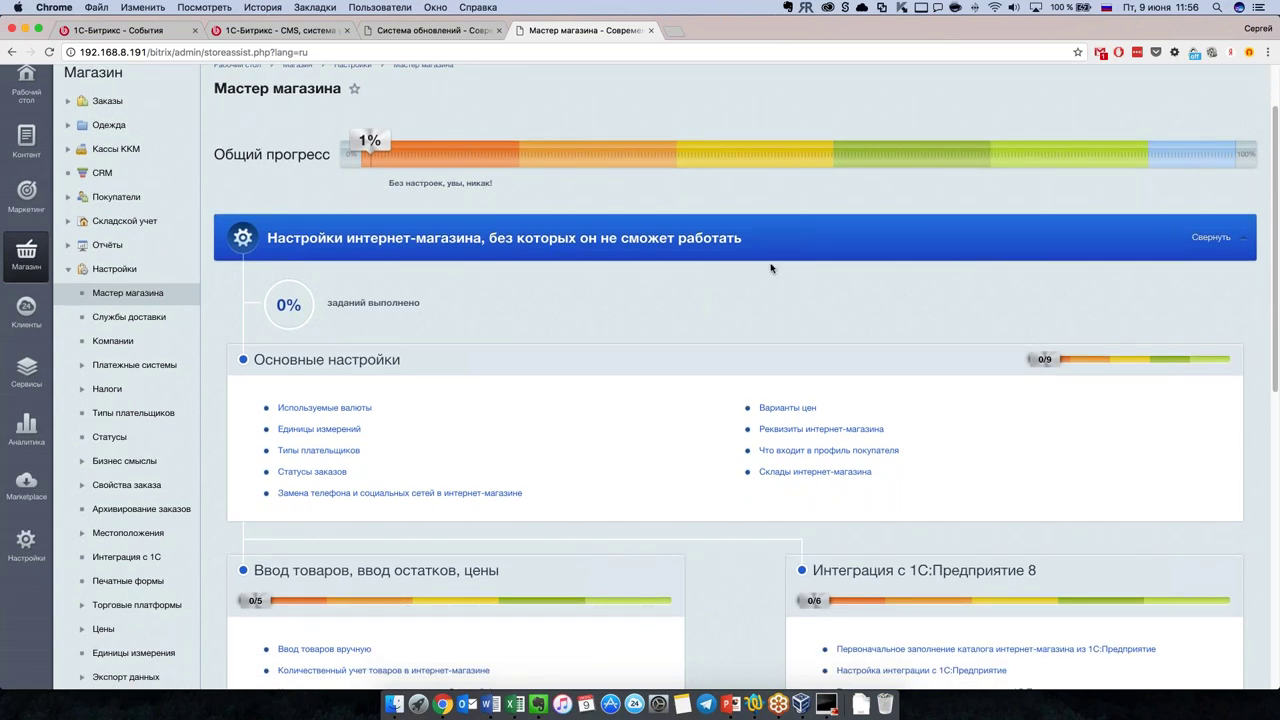
{"action": "scroll", "coordinate": [771, 268], "scroll_direction": "down", "scroll_amount": 1}
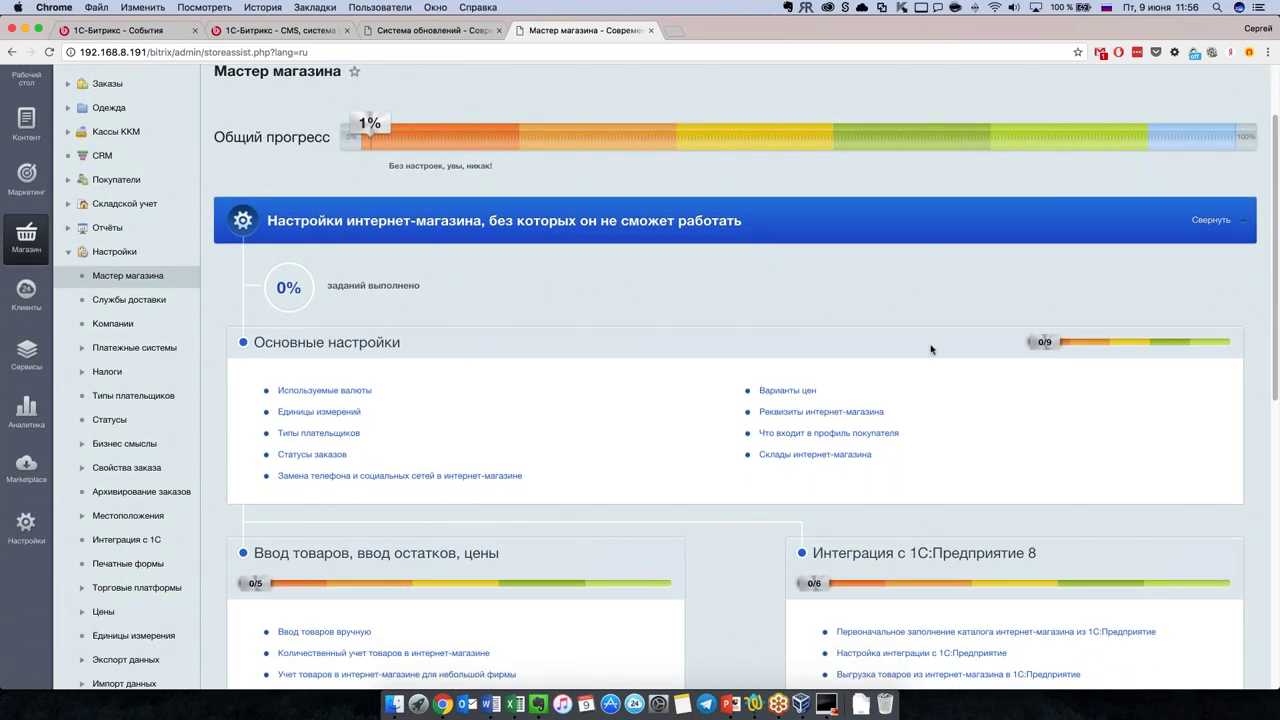
{"action": "scroll", "coordinate": [768, 366], "scroll_direction": "up", "scroll_amount": 4}
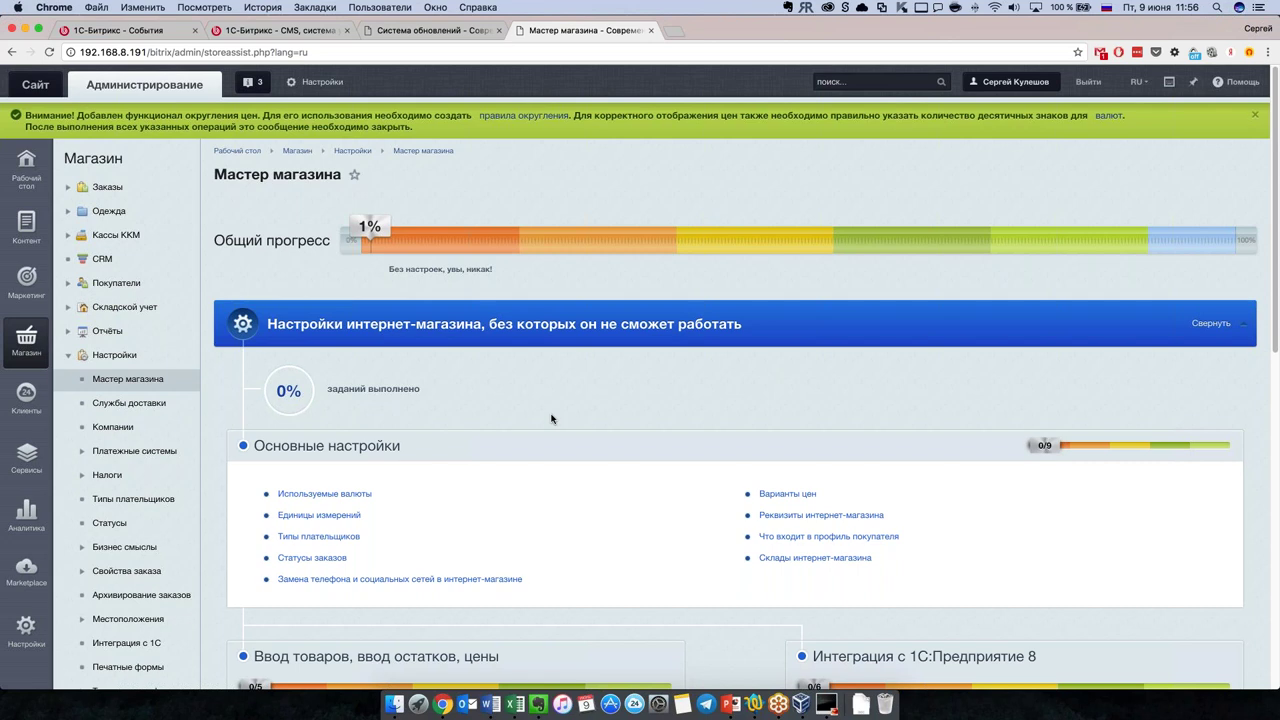
{"action": "scroll", "coordinate": [551, 419], "scroll_direction": "down", "scroll_amount": 1}
{"action": "scroll", "coordinate": [551, 419], "scroll_direction": "down", "scroll_amount": 2}
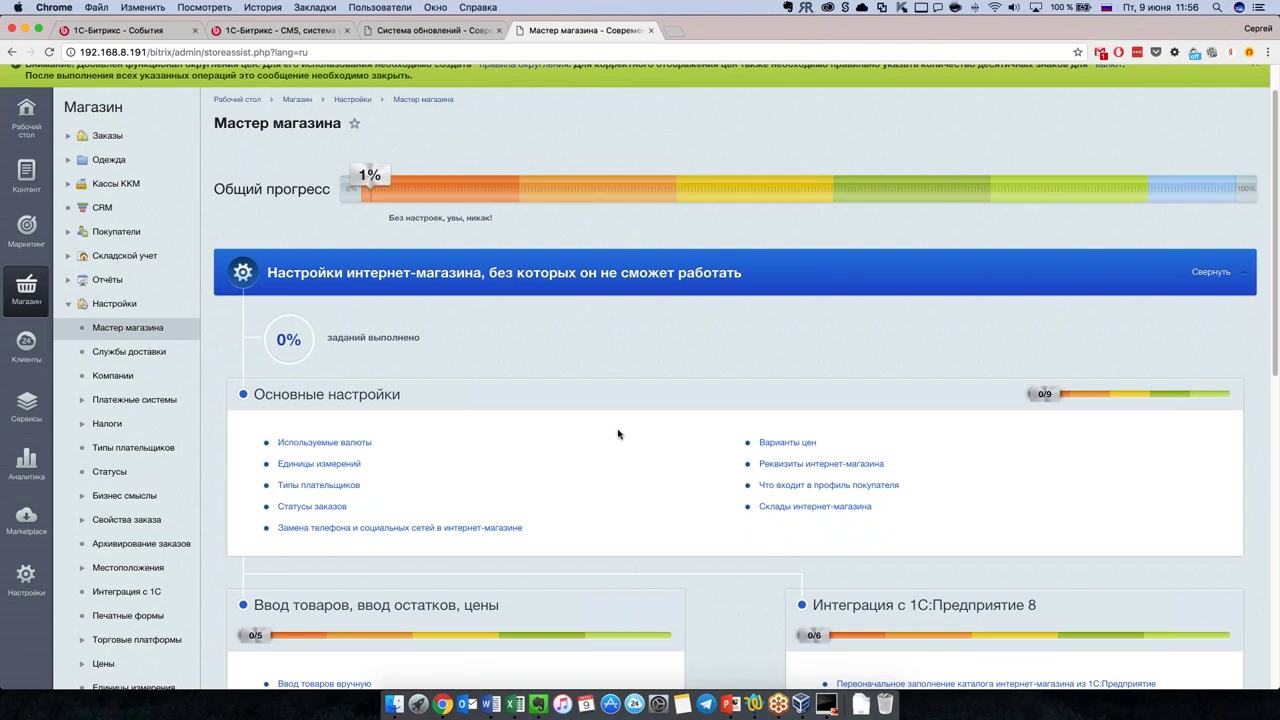
{"action": "scroll", "coordinate": [618, 434], "scroll_direction": "down", "scroll_amount": 2}
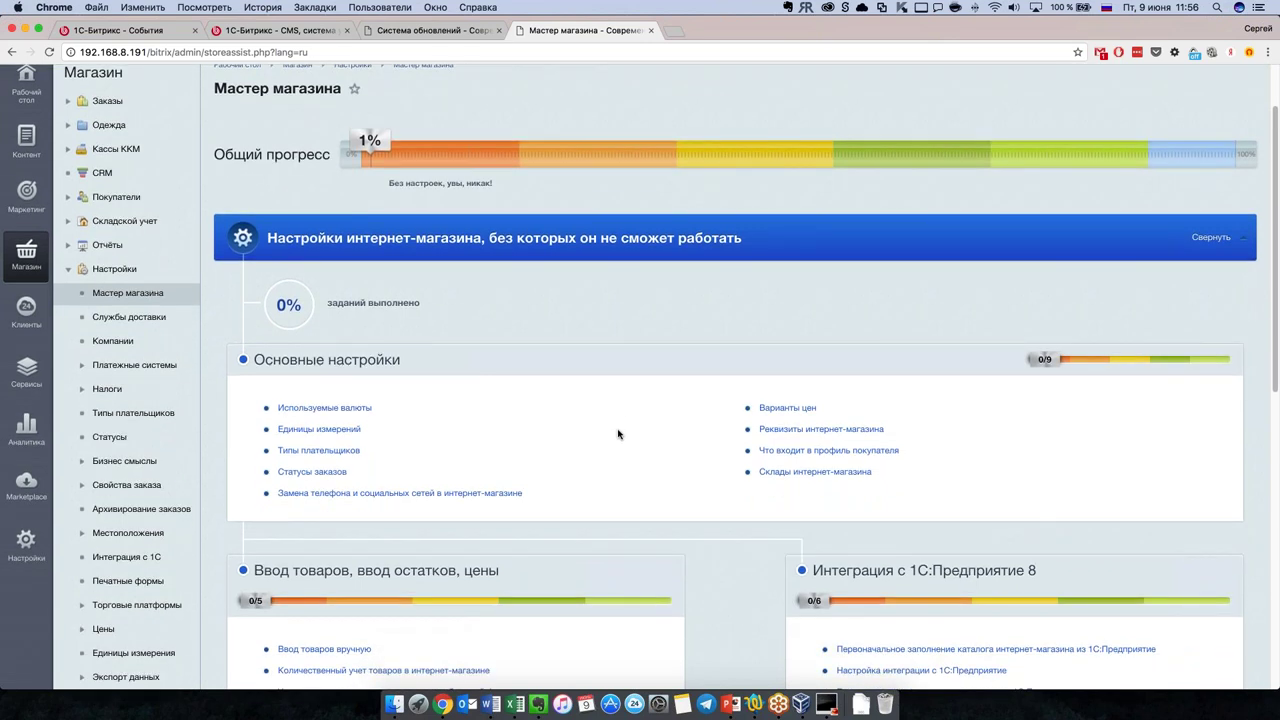
Step: Open the public storefront from the update system tab, then return to the Store Wizard
{"action": "left_click", "coordinate": [450, 32]}
{"action": "left_click", "coordinate": [35, 84]}
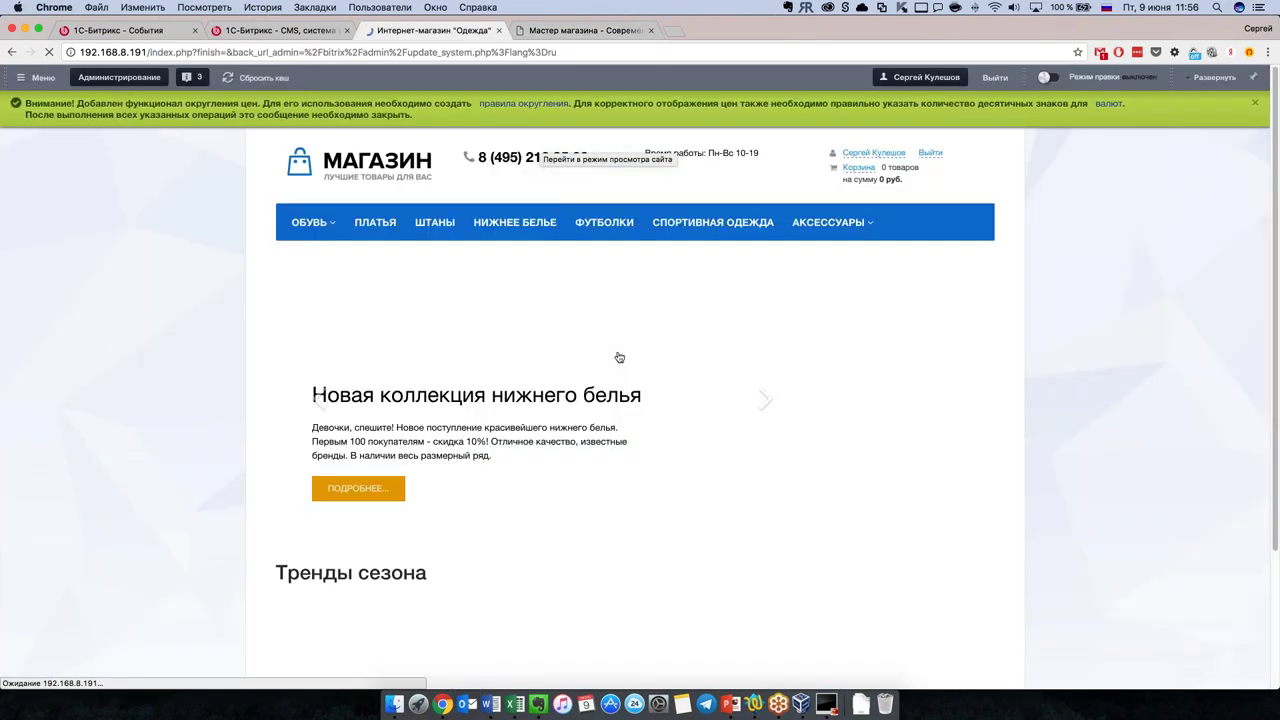
{"action": "scroll", "coordinate": [946, 457], "scroll_direction": "down", "scroll_amount": 5}
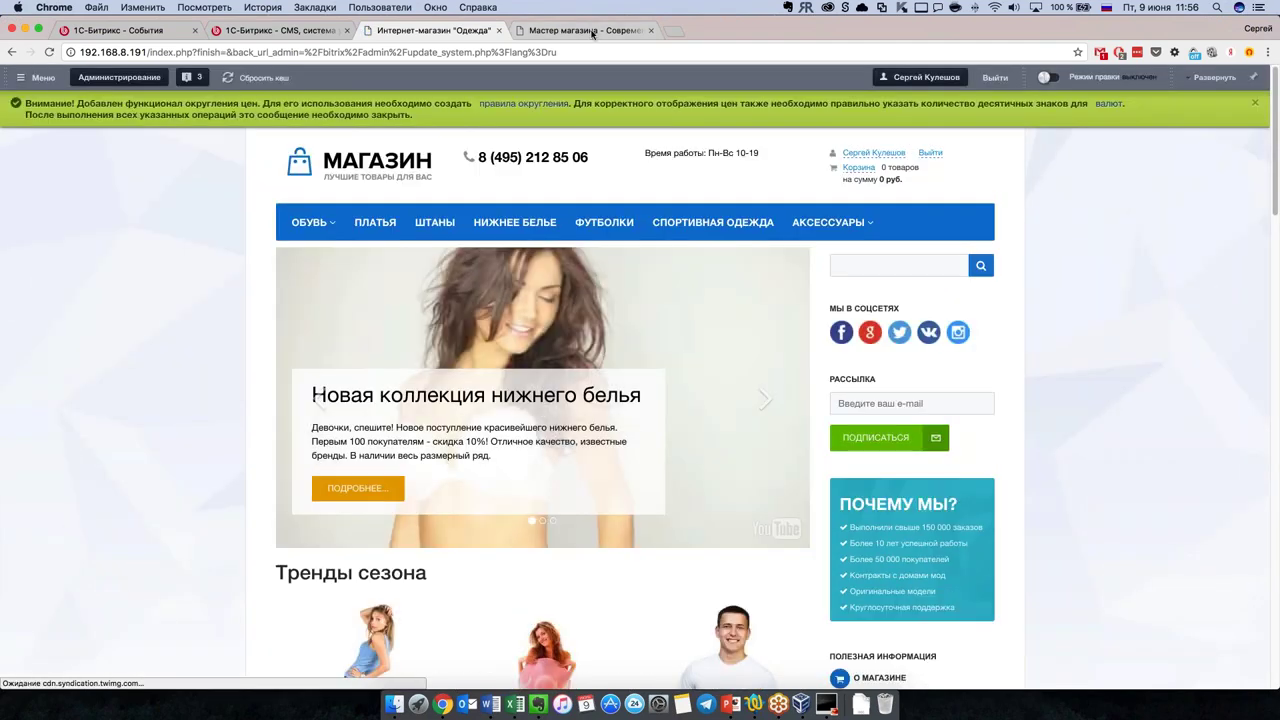
{"action": "left_click", "coordinate": [570, 30]}
{"action": "scroll", "coordinate": [685, 401], "scroll_direction": "down", "scroll_amount": 3}
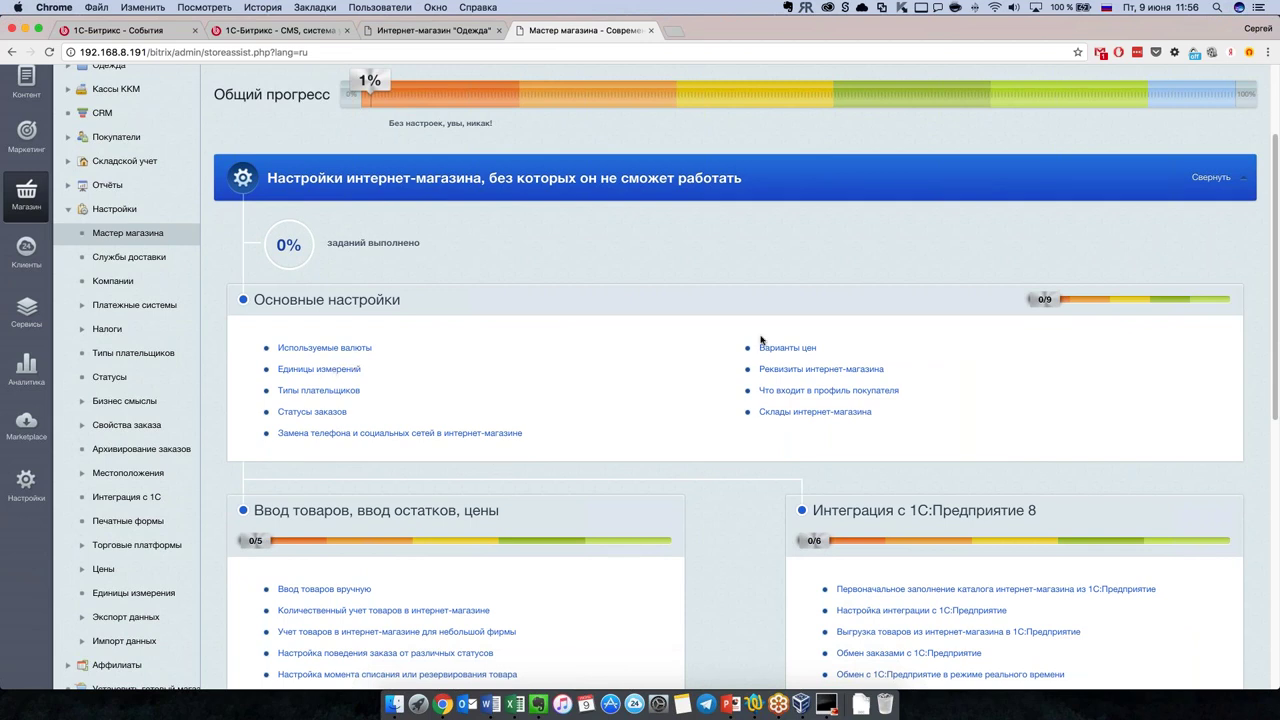
{"action": "scroll", "coordinate": [517, 389], "scroll_direction": "up", "scroll_amount": 2}
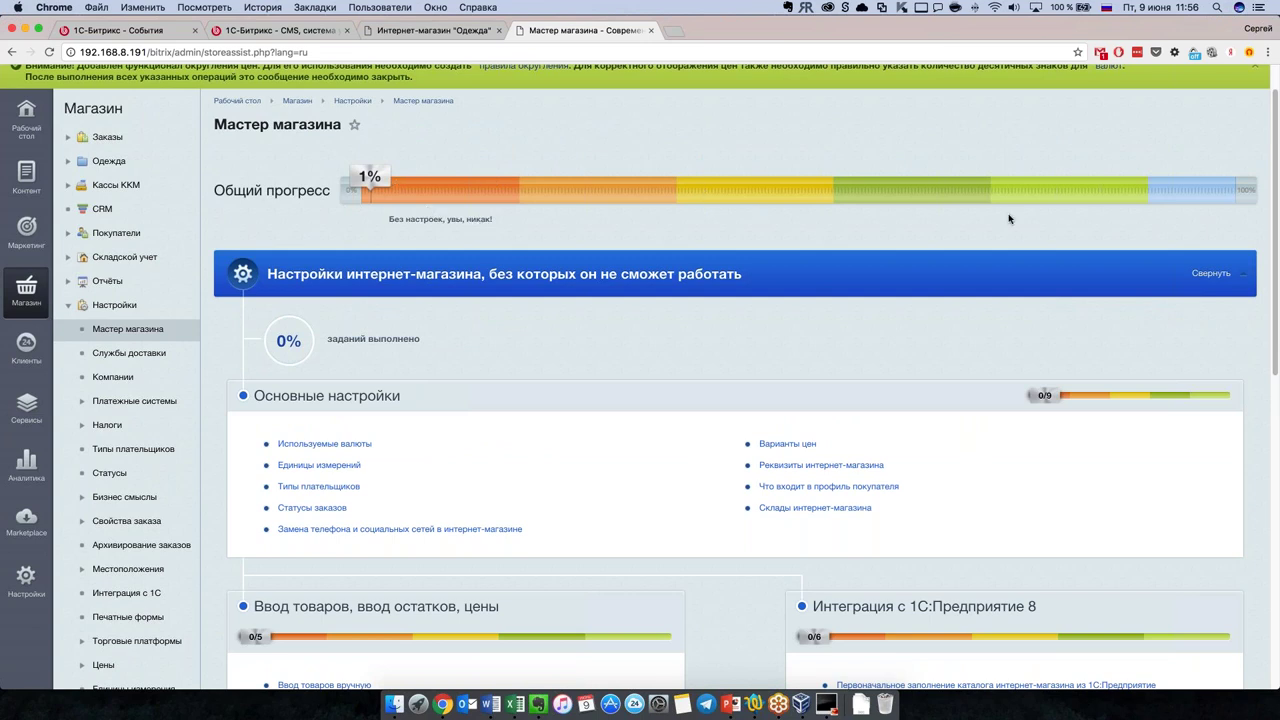
{"action": "scroll", "coordinate": [485, 332], "scroll_direction": "down", "scroll_amount": 1}
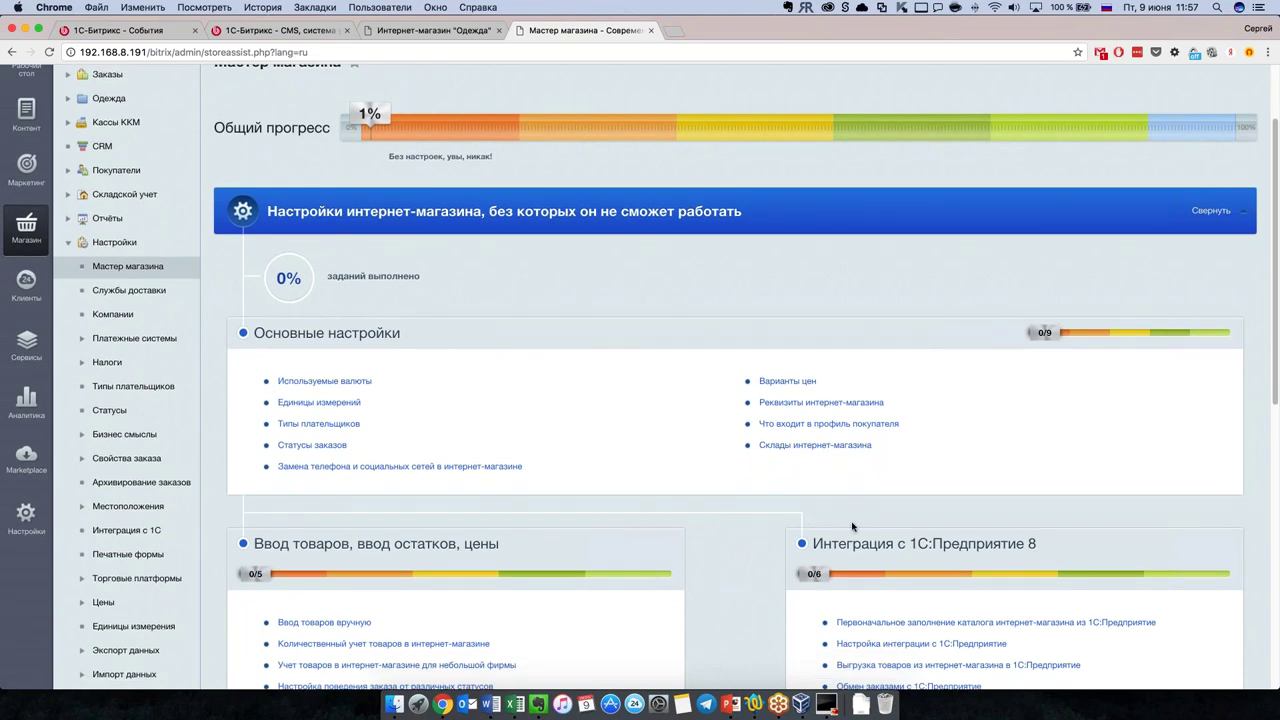
Step: Mark the Используемые валюты currencies task as done and return to the wizard overview
{"action": "left_click", "coordinate": [342, 385]}
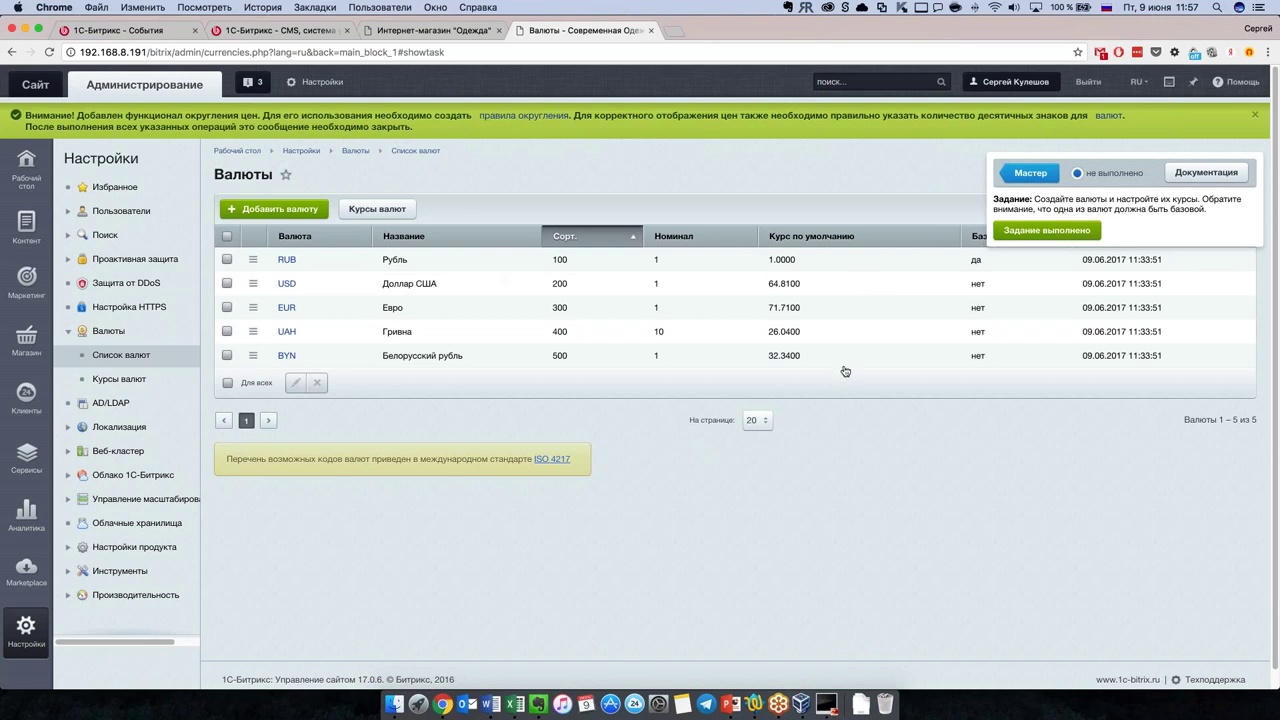
{"action": "left_click", "coordinate": [1052, 232]}
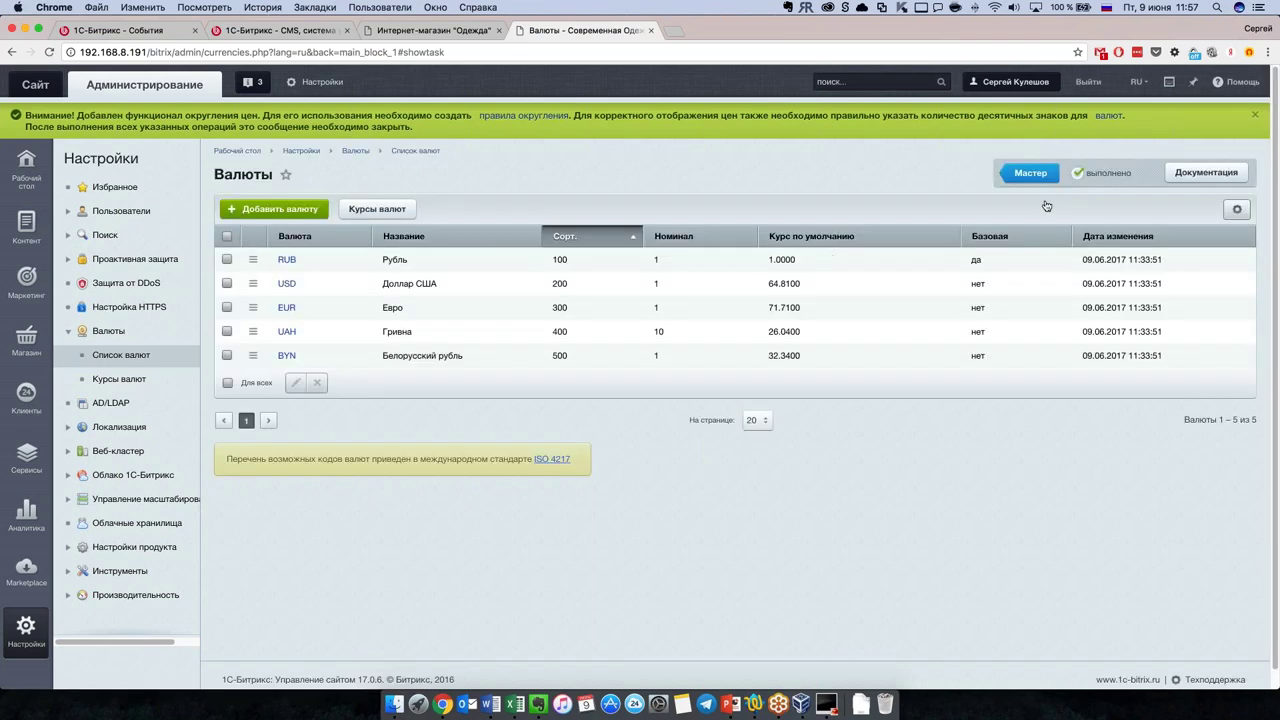
{"action": "left_click", "coordinate": [1043, 182]}
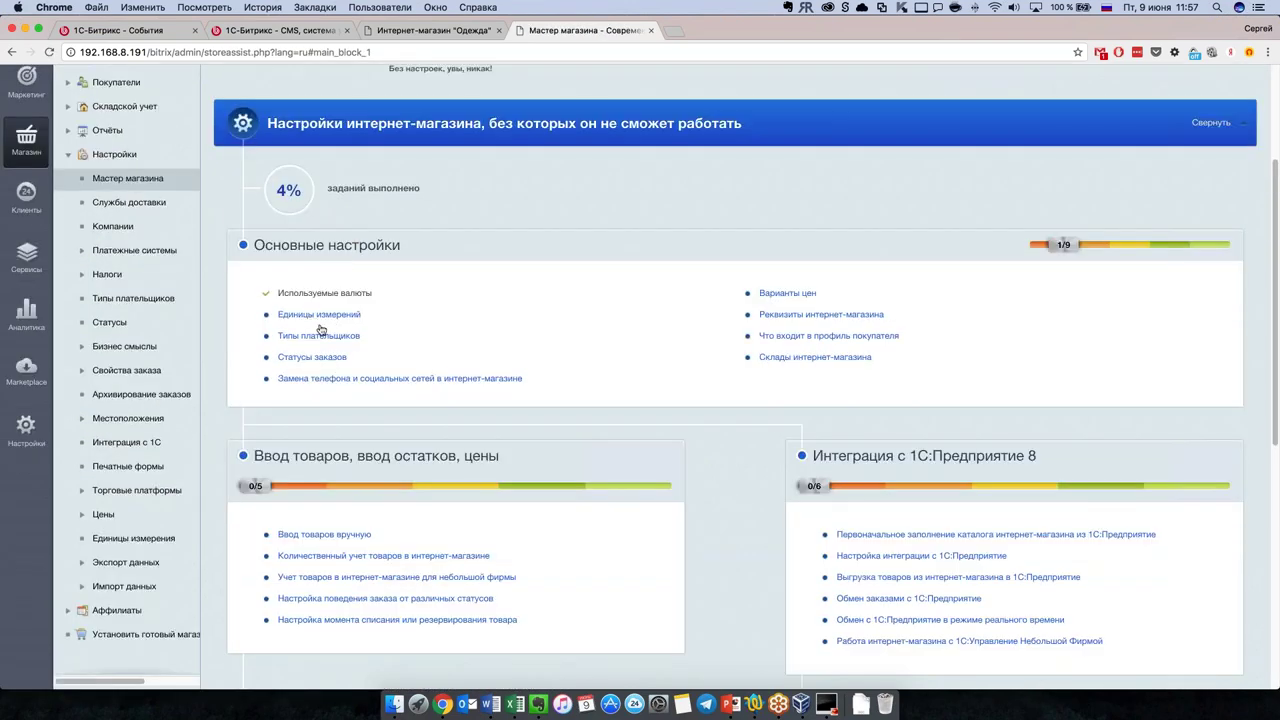
Step: Open the units of measure list and the Добавить из классификатора form
{"action": "left_click", "coordinate": [327, 316]}
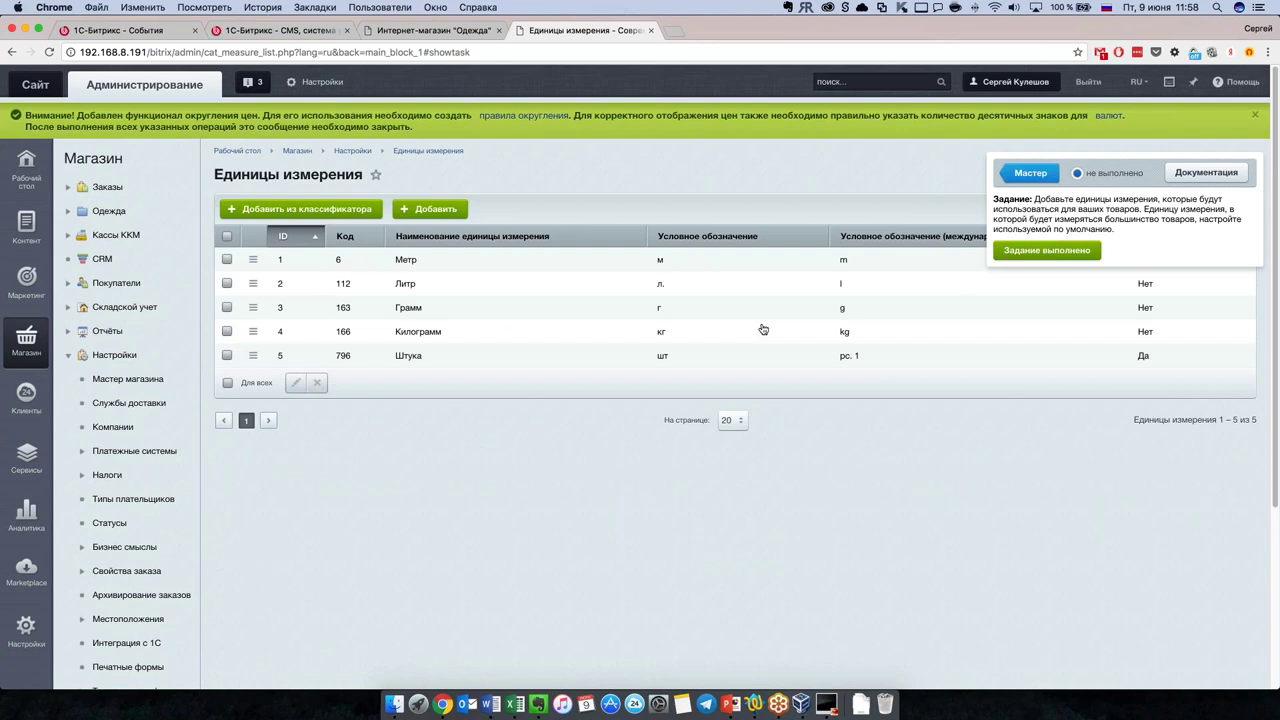
{"action": "left_click_drag", "start_coordinate": [272, 362], "coordinate": [1158, 358]}
{"action": "left_click", "coordinate": [1161, 355]}
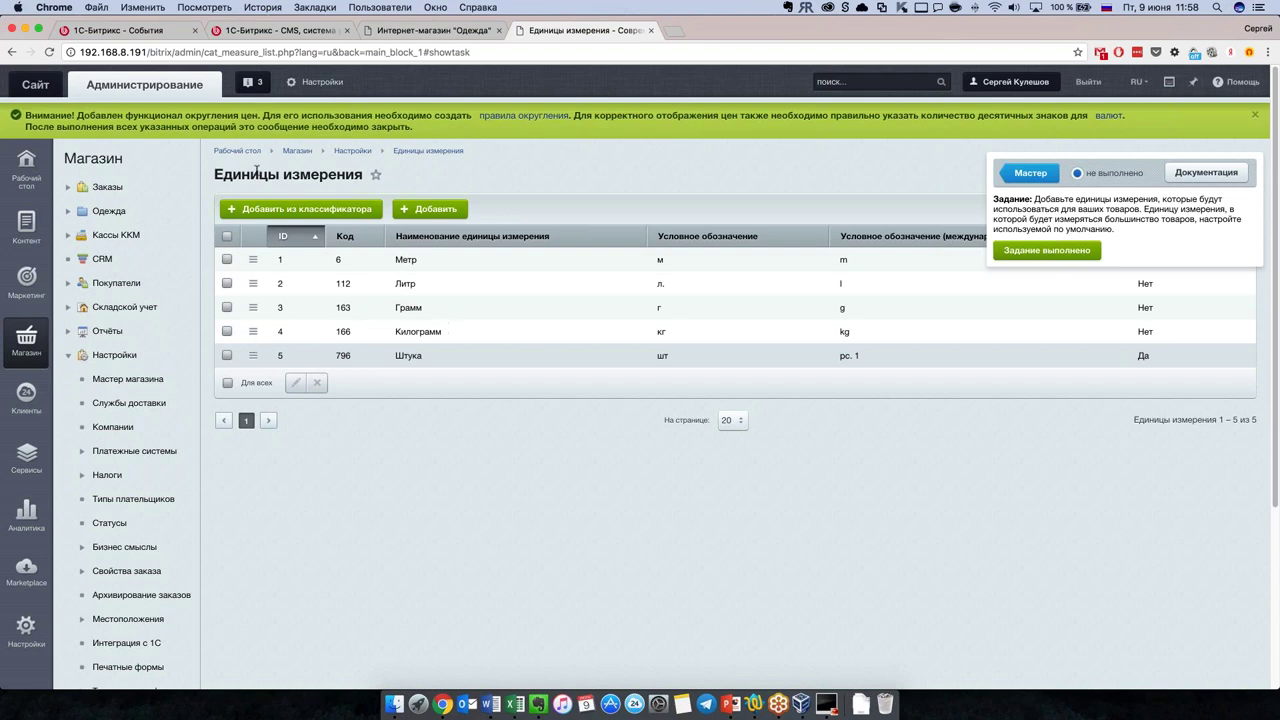
{"action": "left_click", "coordinate": [343, 208]}
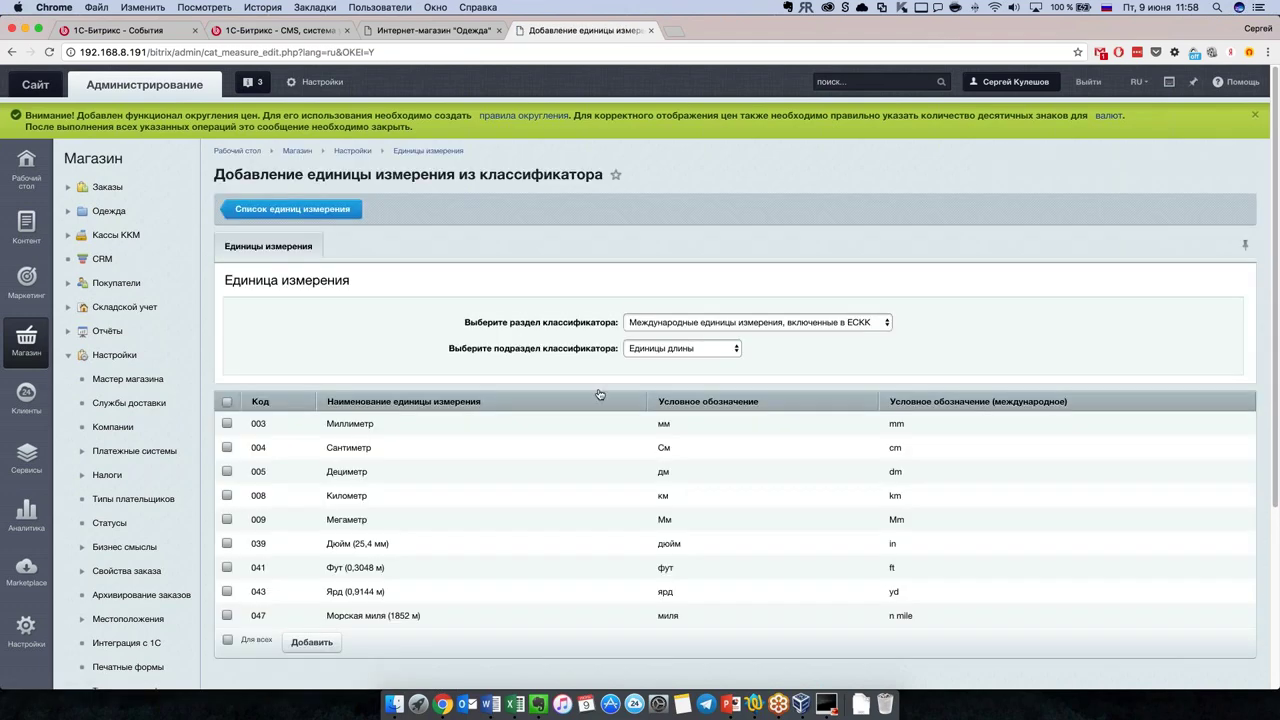
{"action": "scroll", "coordinate": [598, 398], "scroll_direction": "down", "scroll_amount": 1}
{"action": "scroll", "coordinate": [623, 363], "scroll_direction": "down", "scroll_amount": 3}
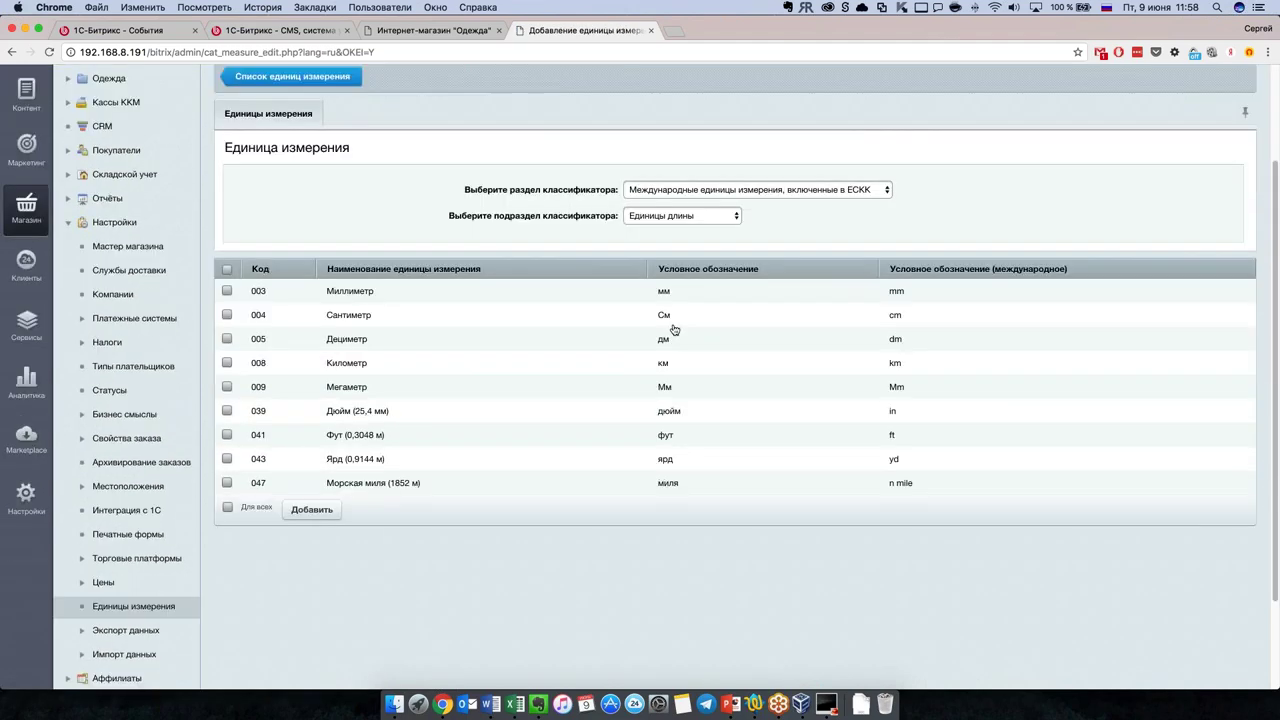
Step: Add Кубический сантиметр and Кубический метр from the classifier's volume units
{"action": "left_click", "coordinate": [711, 192]}
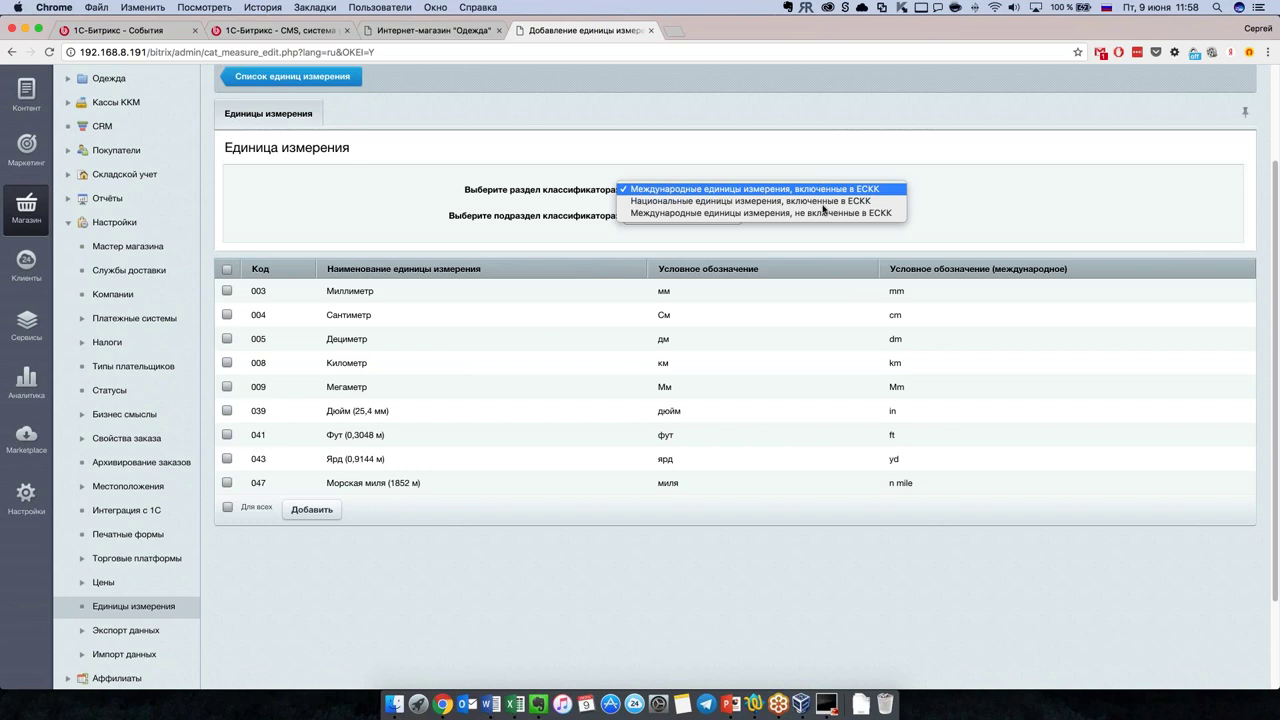
{"action": "left_click", "coordinate": [710, 195]}
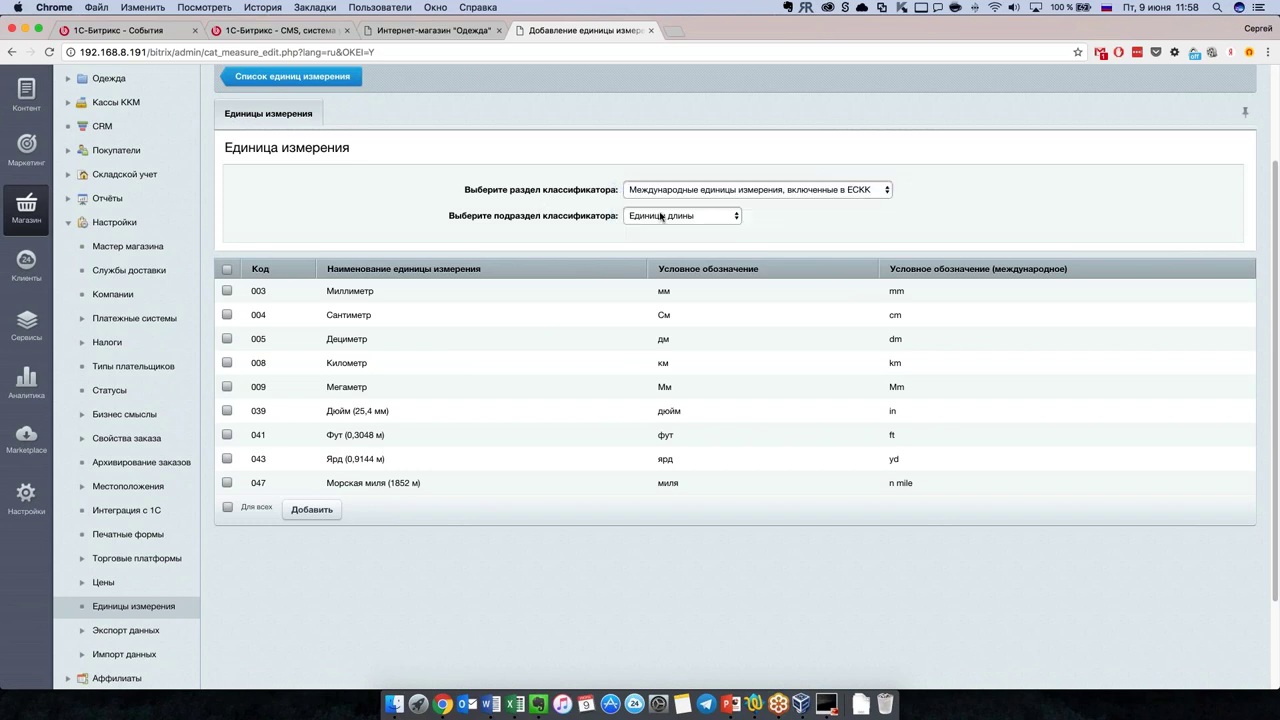
{"action": "left_click", "coordinate": [662, 216]}
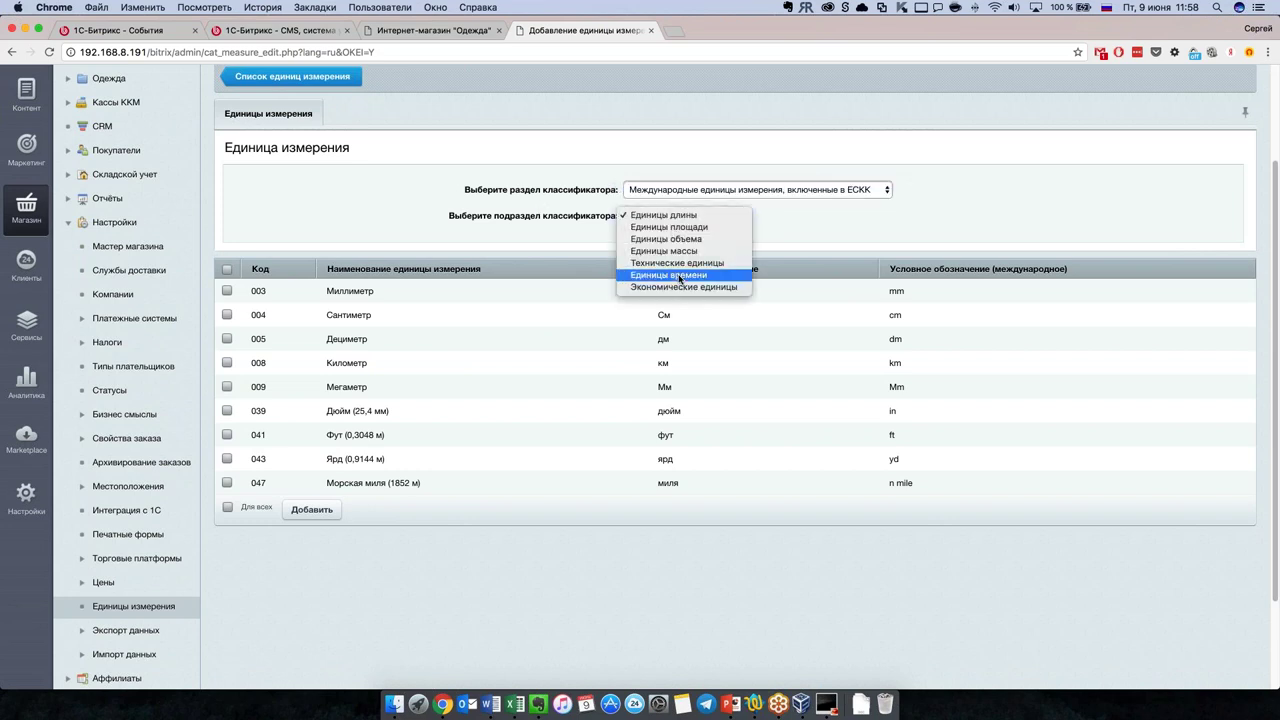
{"action": "left_click", "coordinate": [680, 275]}
{"action": "left_click", "coordinate": [686, 220]}
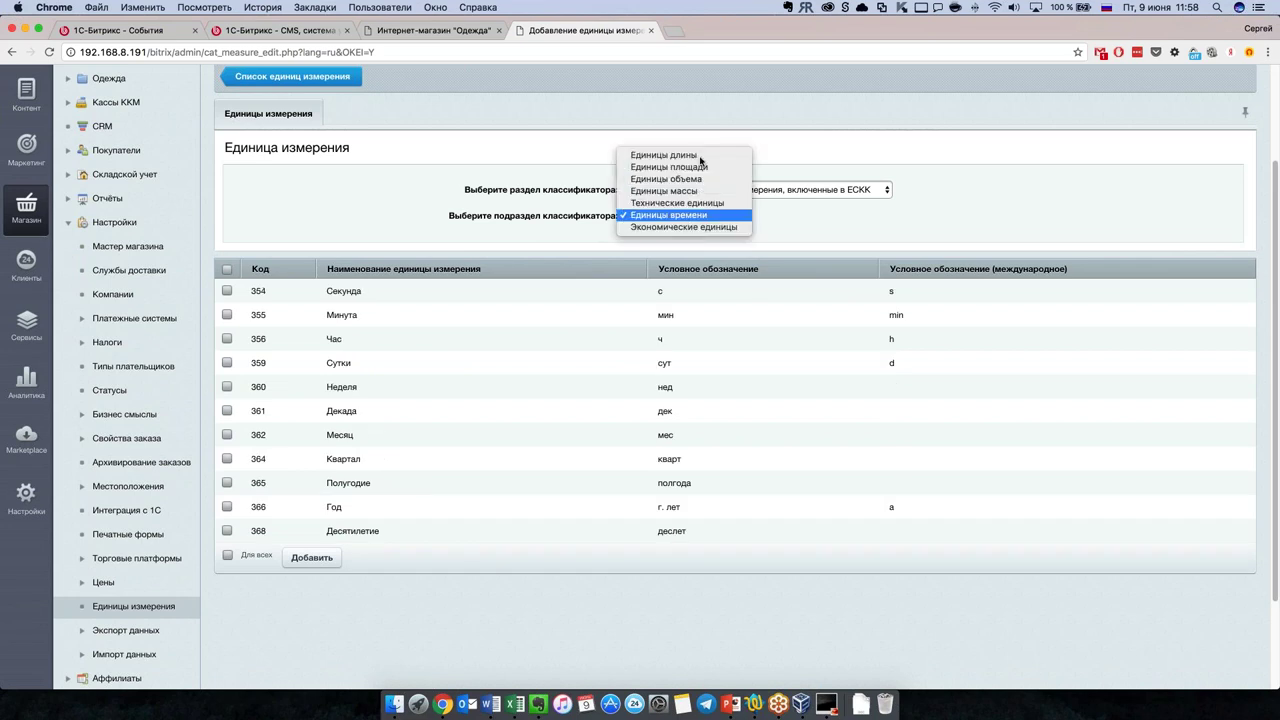
{"action": "left_click", "coordinate": [700, 160]}
{"action": "left_click", "coordinate": [673, 221]}
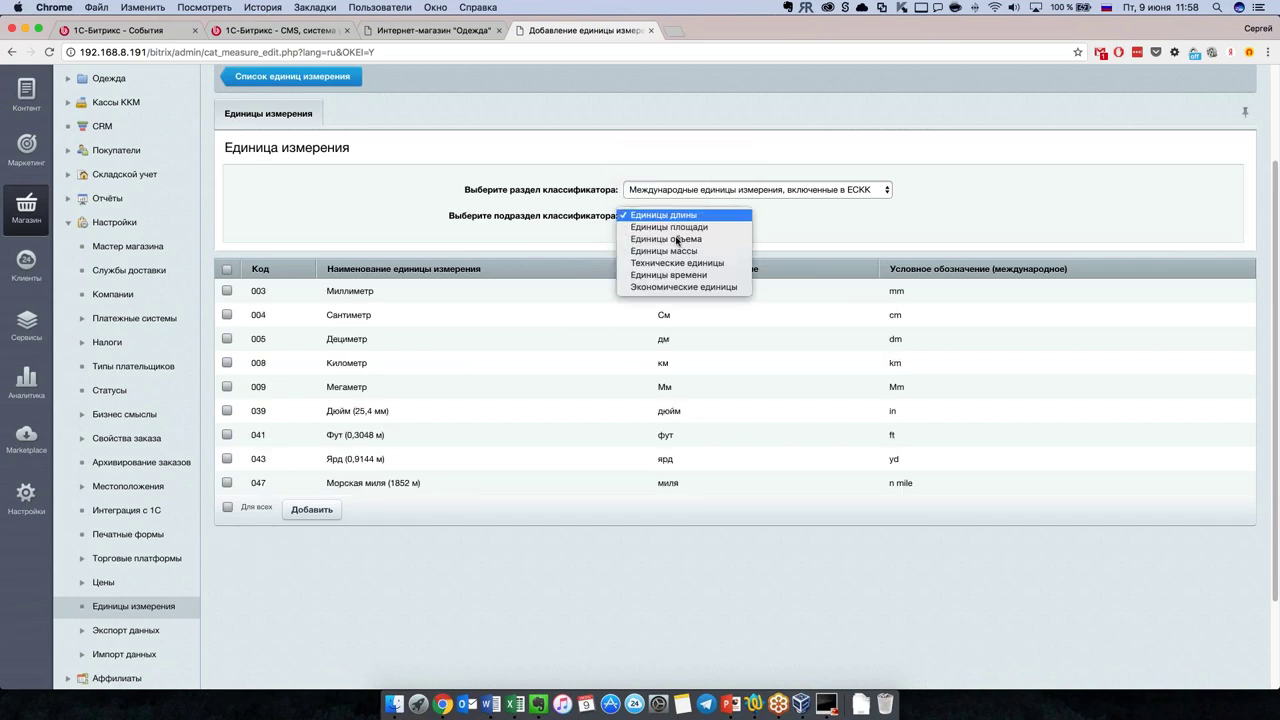
{"action": "left_click", "coordinate": [680, 239]}
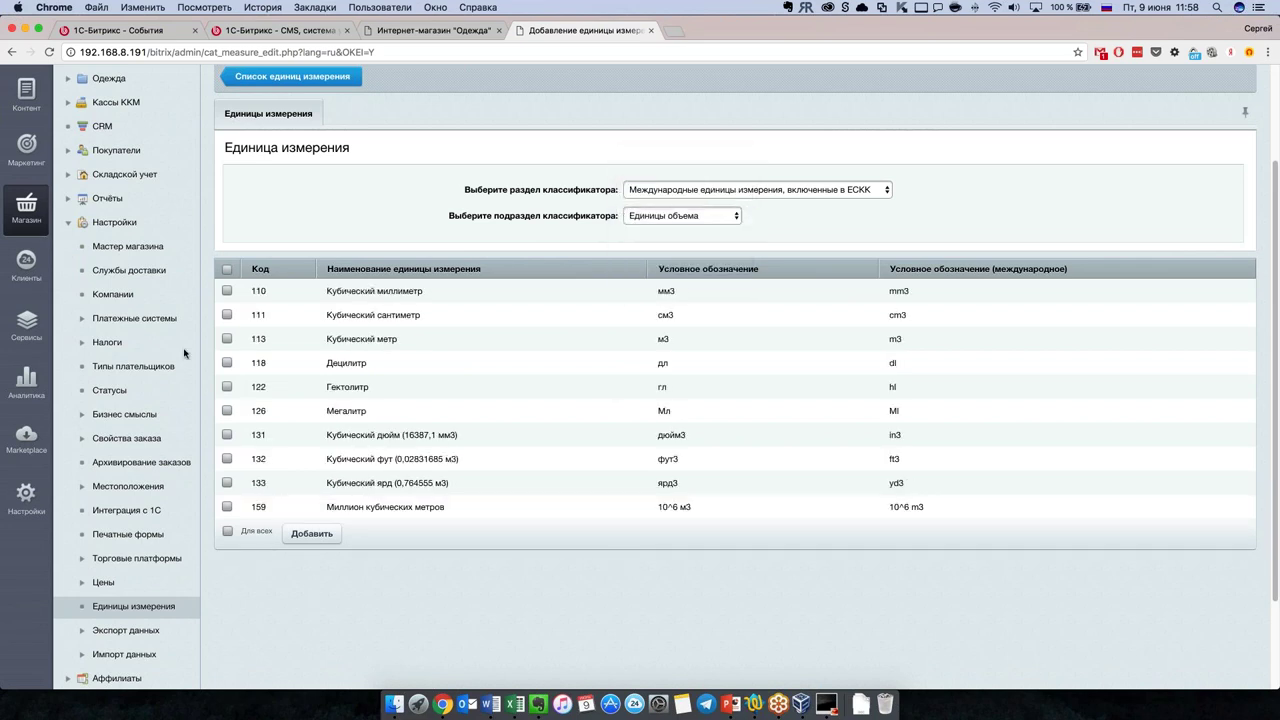
{"action": "left_click", "coordinate": [227, 315]}
{"action": "left_click", "coordinate": [227, 340]}
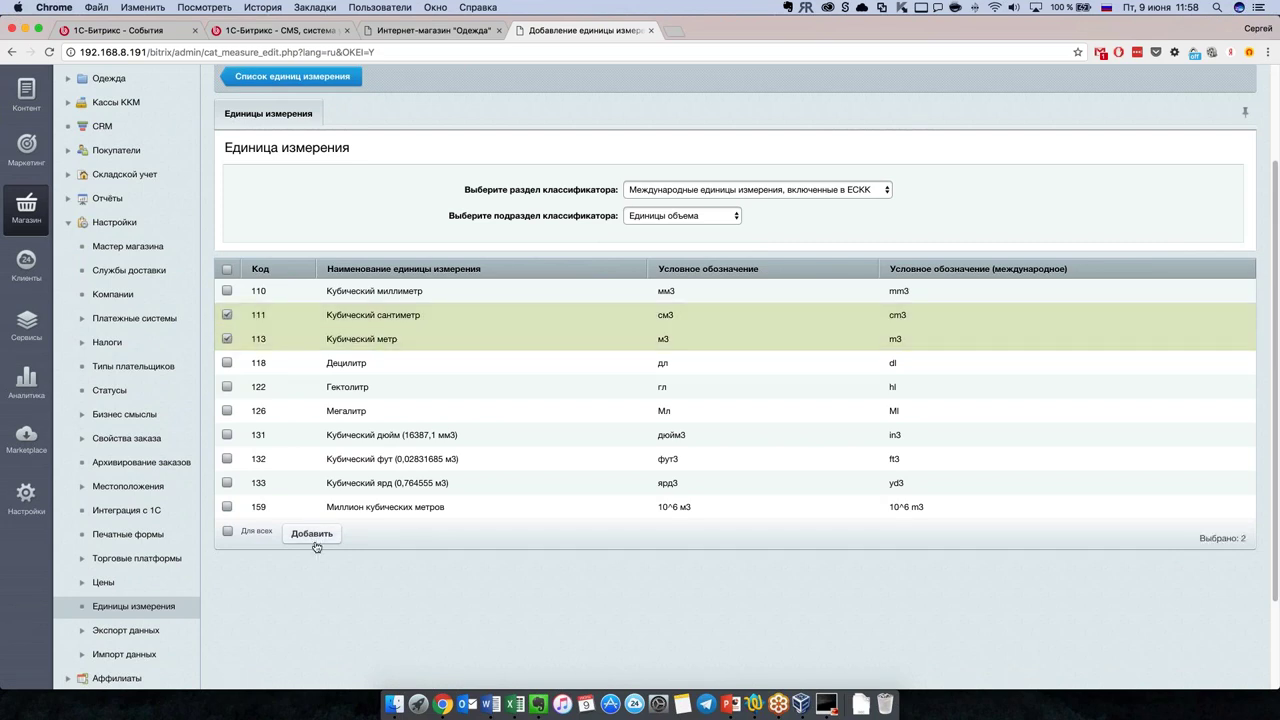
{"action": "left_click", "coordinate": [314, 540]}
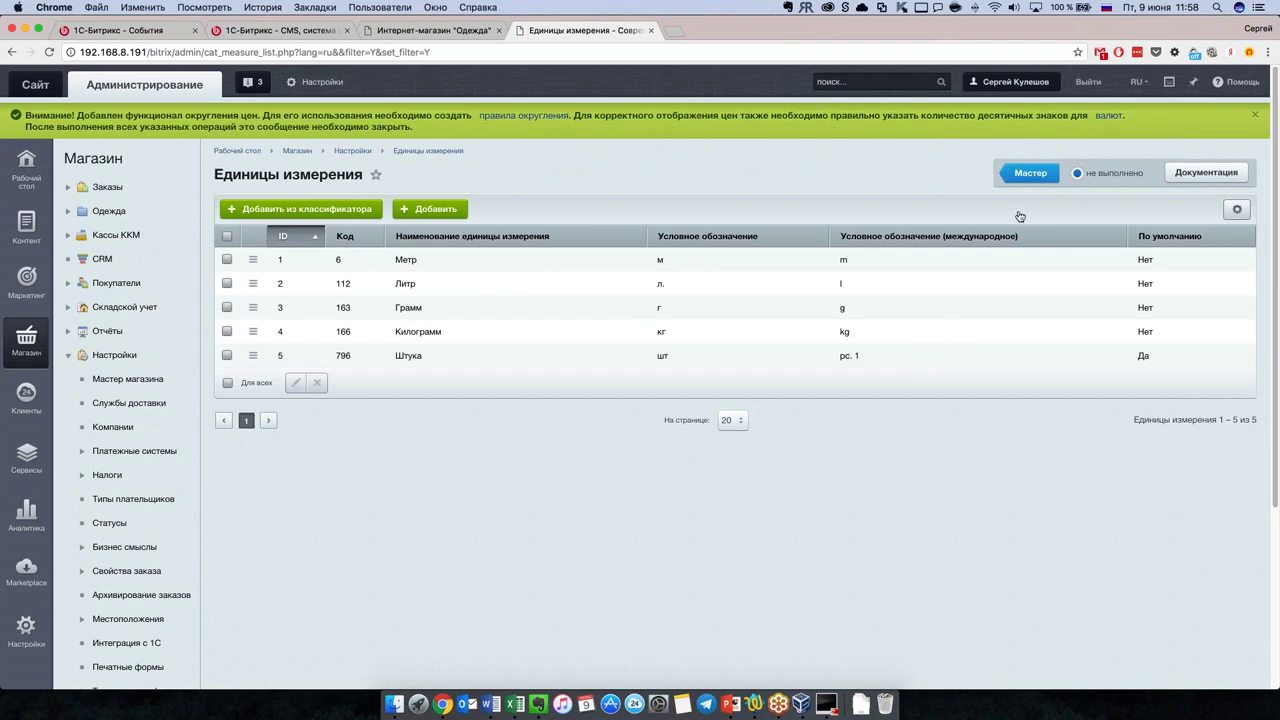
Step: Mark the Единицы измерений task done and open the Типы плательщиков list
{"action": "left_click", "coordinate": [1105, 173]}
{"action": "left_click", "coordinate": [1045, 249]}
{"action": "left_click", "coordinate": [1030, 175]}
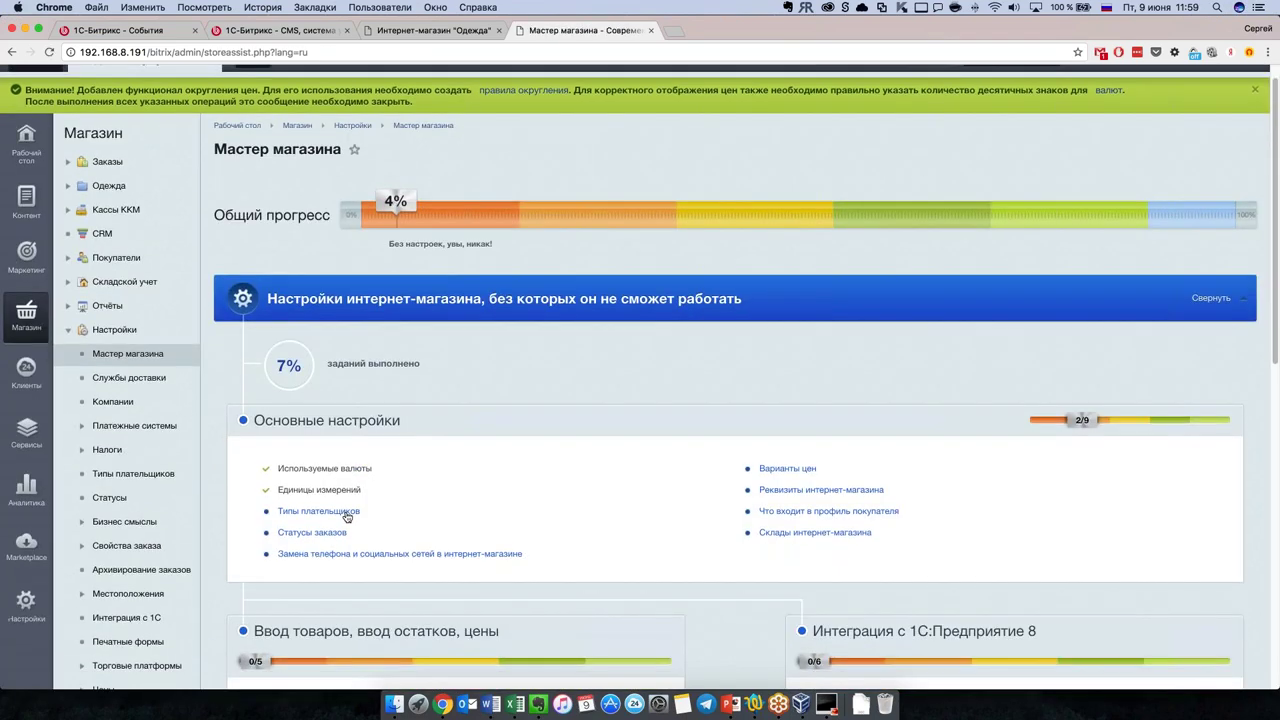
{"action": "left_click", "coordinate": [340, 515]}
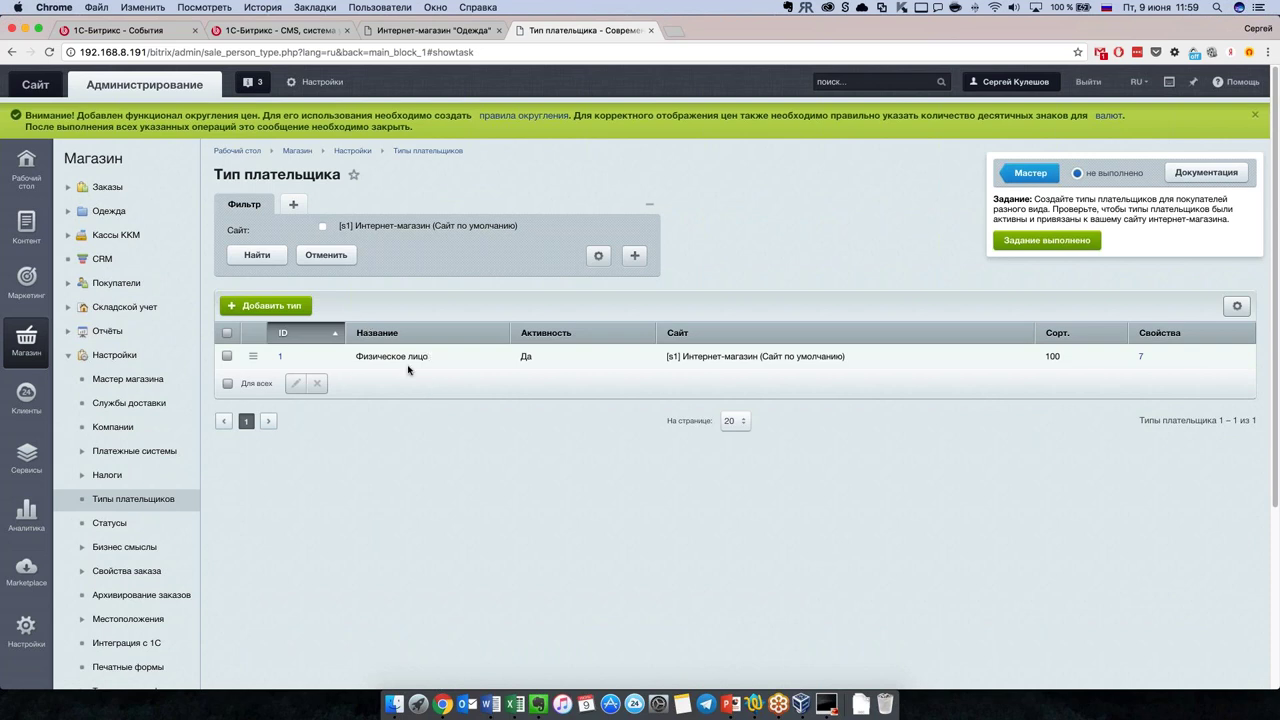
Step: Review the Физическое лицо payer type, then mark the payer types task done
{"action": "left_click", "coordinate": [283, 360]}
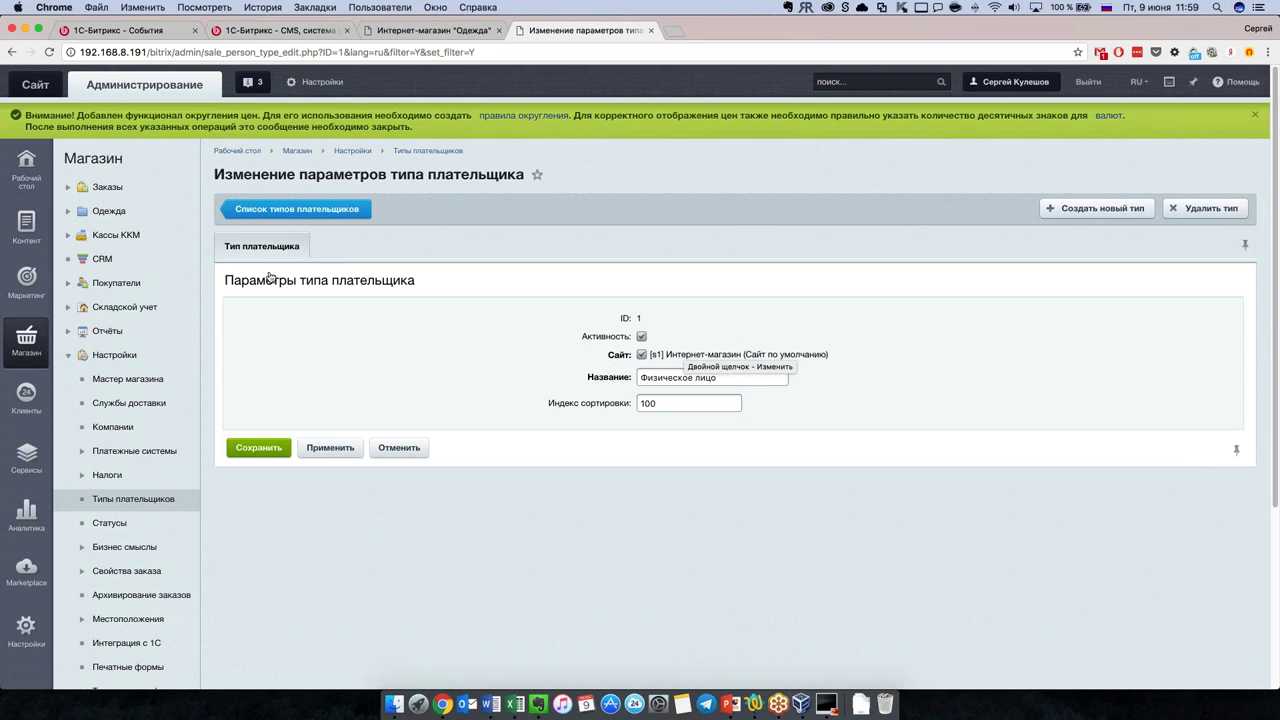
{"action": "left_click", "coordinate": [284, 214]}
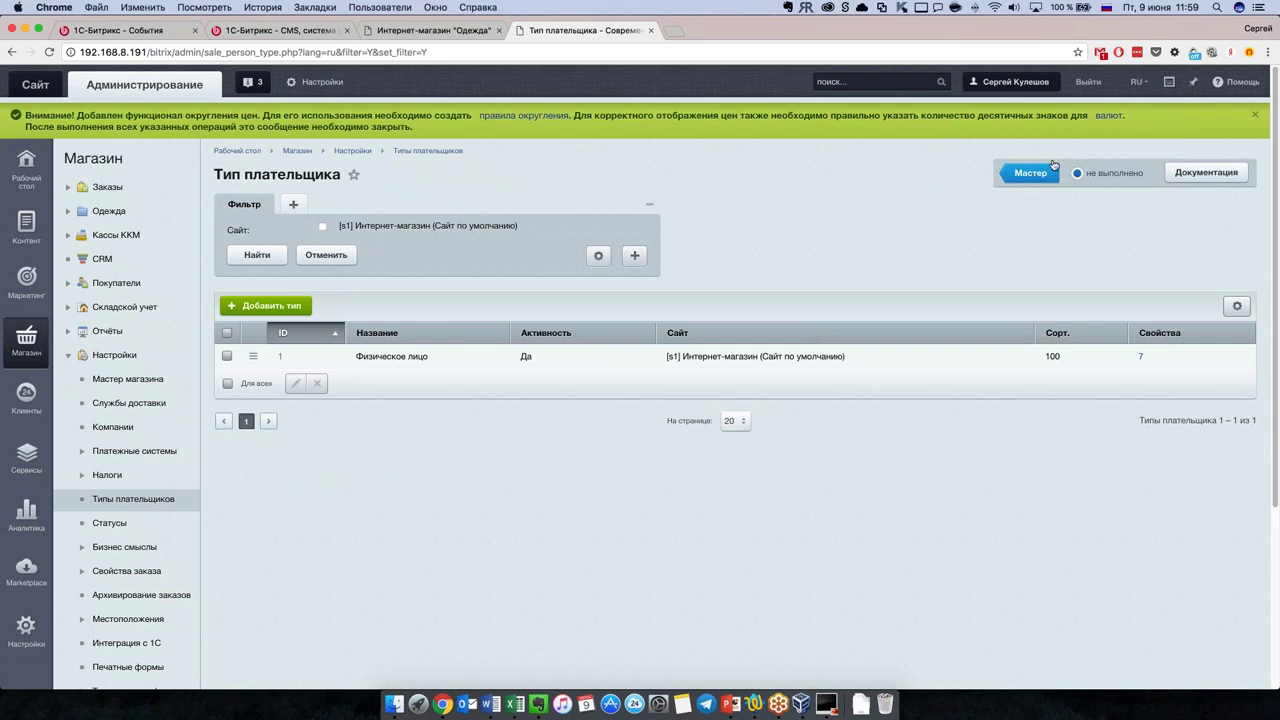
{"action": "left_click", "coordinate": [1106, 174]}
{"action": "left_click", "coordinate": [1046, 240]}
{"action": "left_click", "coordinate": [1030, 172]}
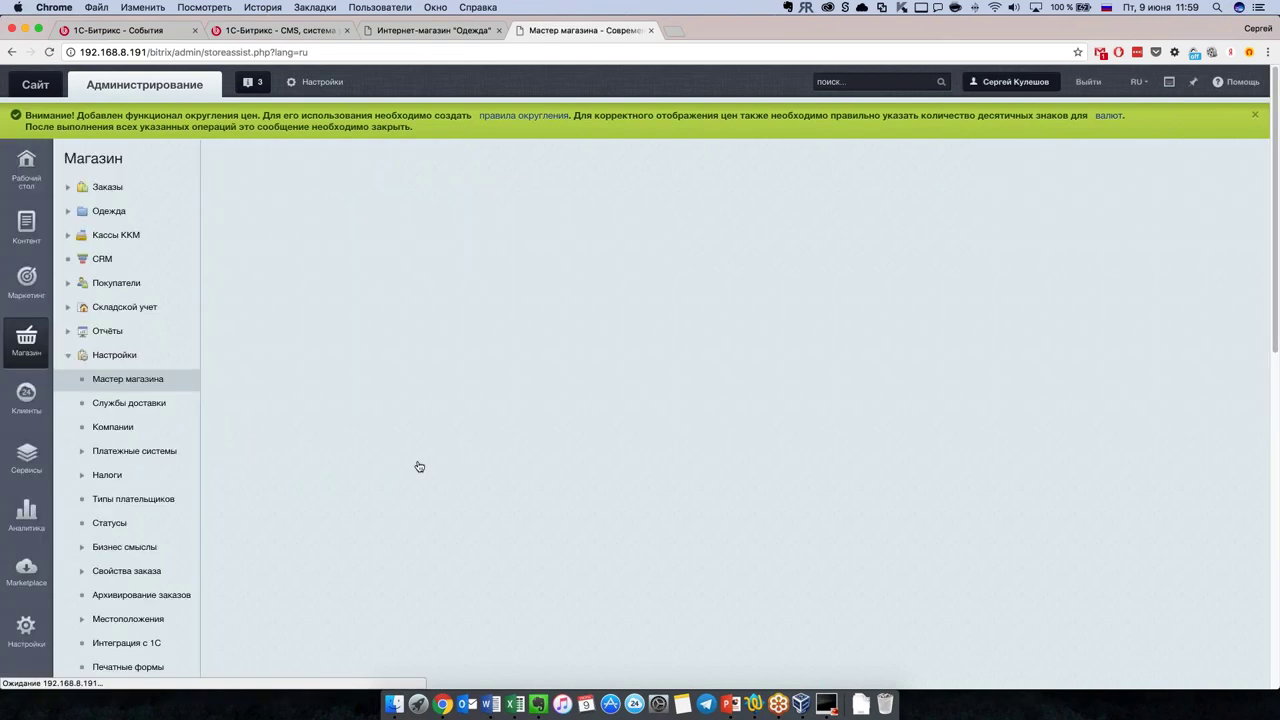
{"action": "scroll", "coordinate": [417, 467], "scroll_direction": "down", "scroll_amount": 3}
Step: Open the order statuses list, preview the new-status form, and show the wizard's statuses help
{"action": "left_click", "coordinate": [303, 437]}
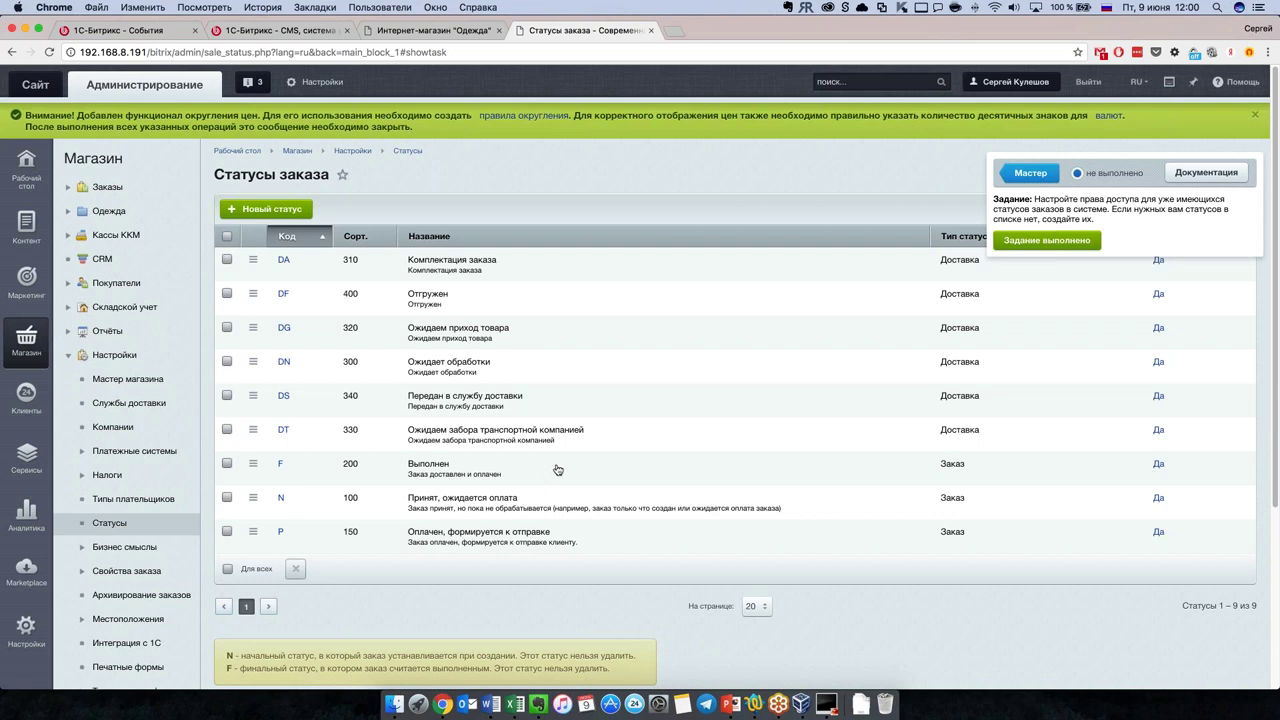
{"action": "left_click", "coordinate": [297, 208]}
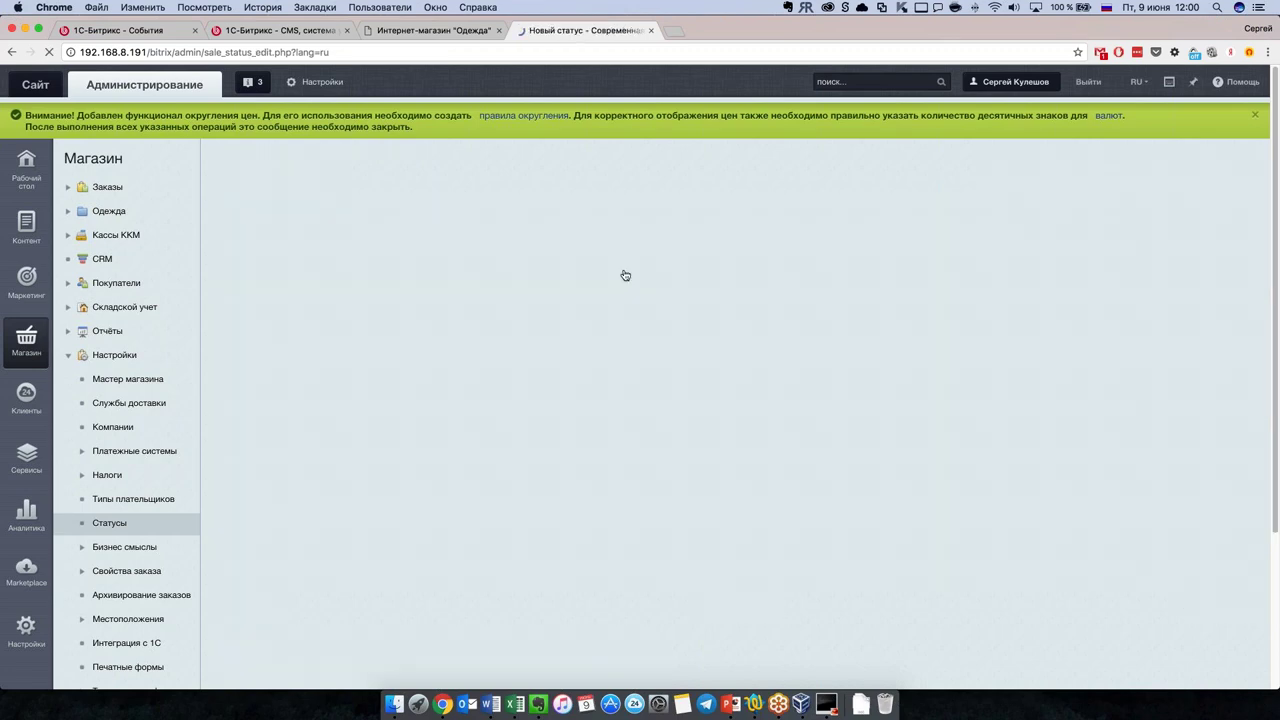
{"action": "scroll", "coordinate": [550, 415], "scroll_direction": "down", "scroll_amount": 5}
{"action": "scroll", "coordinate": [550, 415], "scroll_direction": "up", "scroll_amount": 5}
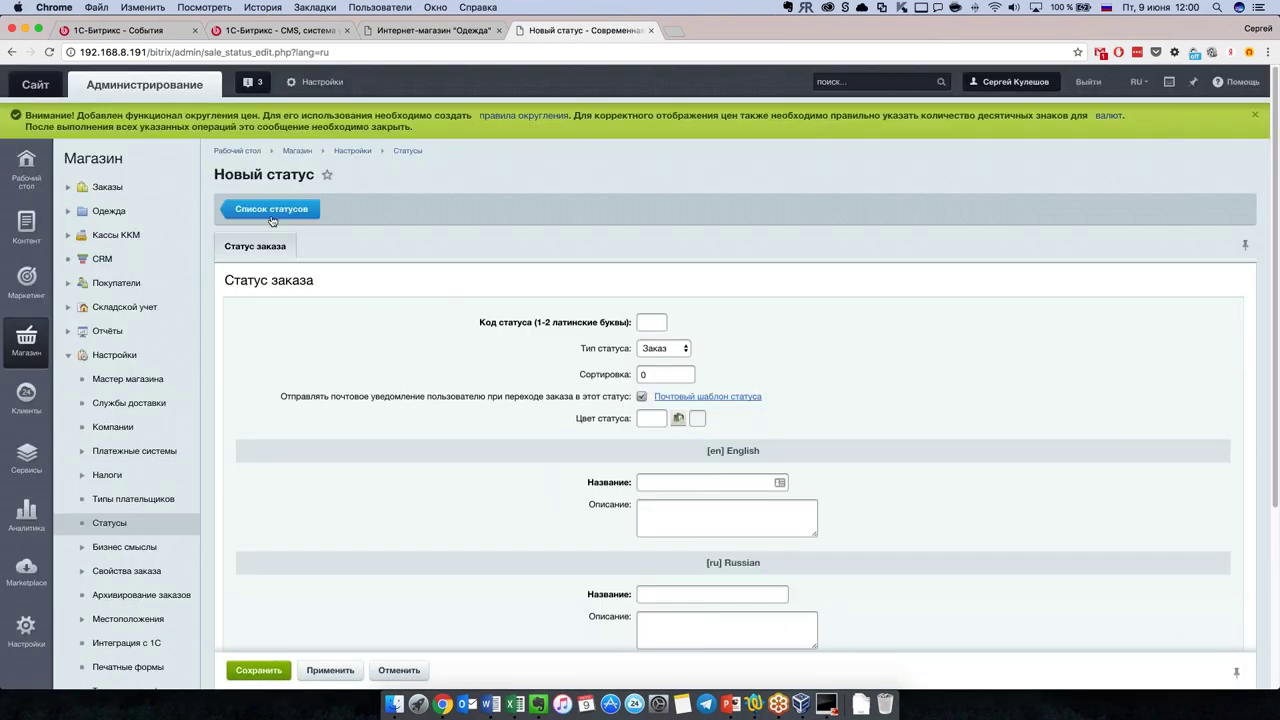
{"action": "left_click", "coordinate": [285, 214]}
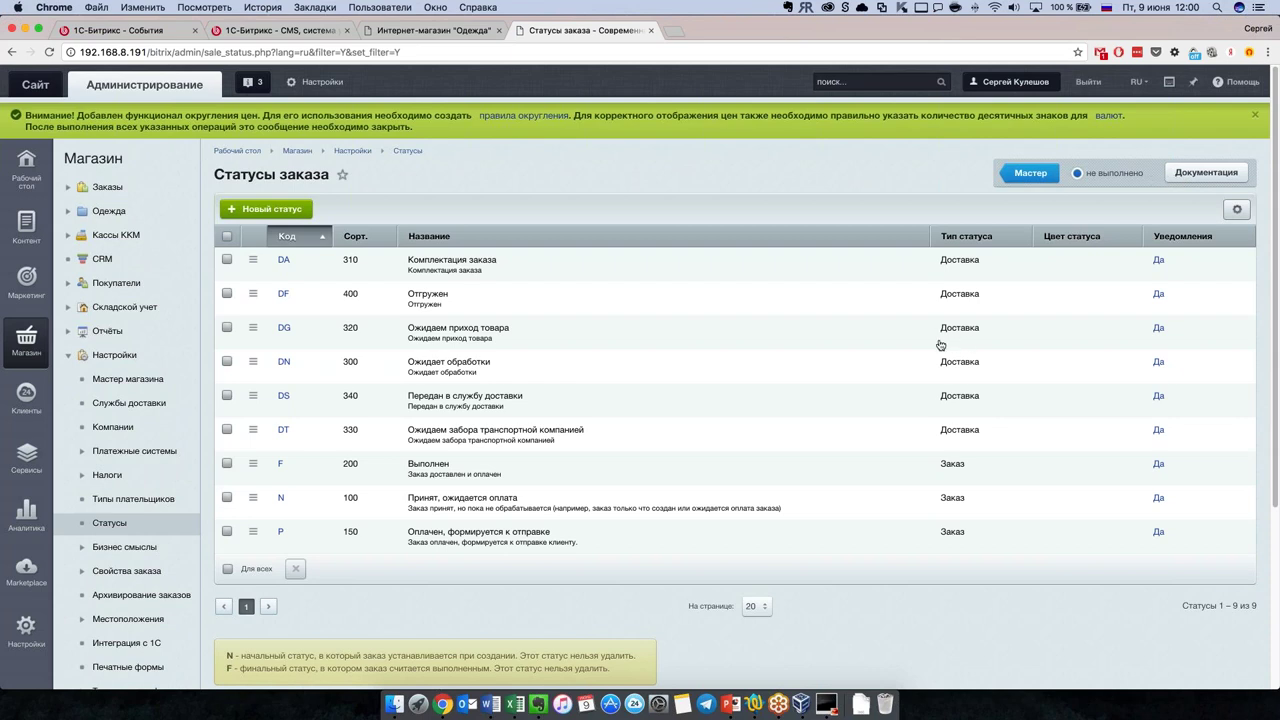
{"action": "scroll", "coordinate": [940, 346], "scroll_direction": "down", "scroll_amount": 2}
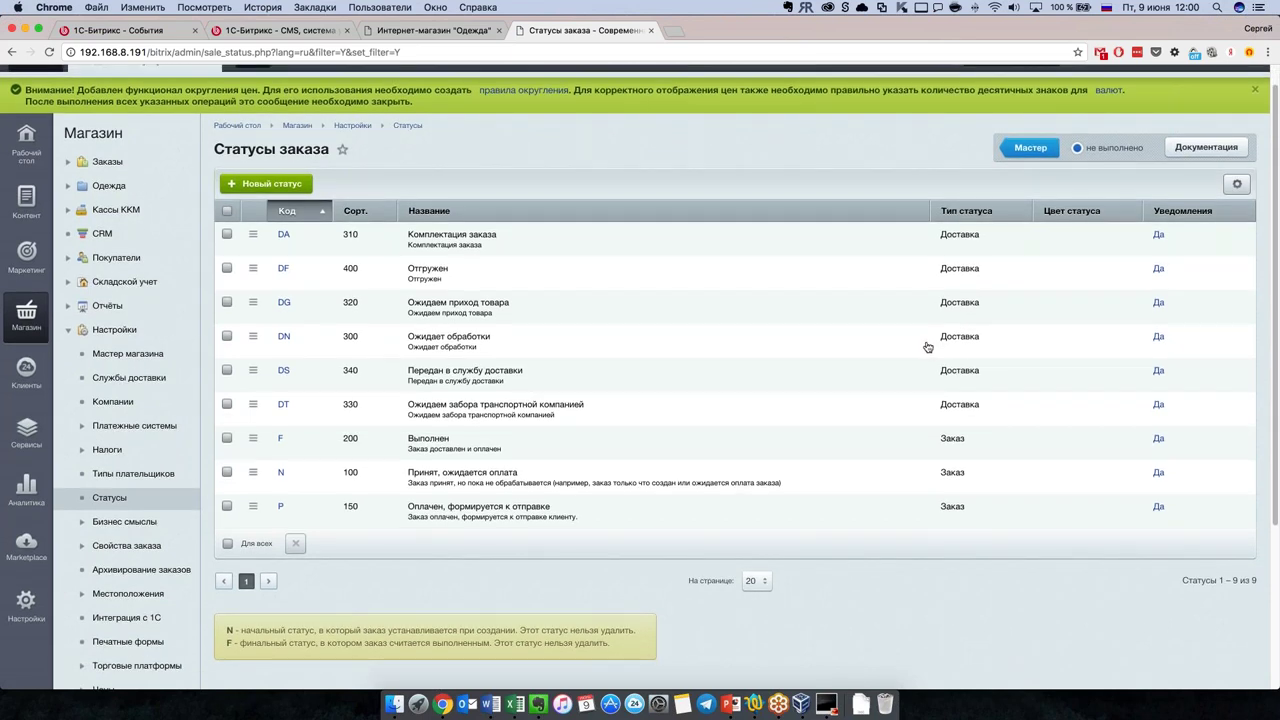
{"action": "scroll", "coordinate": [930, 346], "scroll_direction": "up", "scroll_amount": 2}
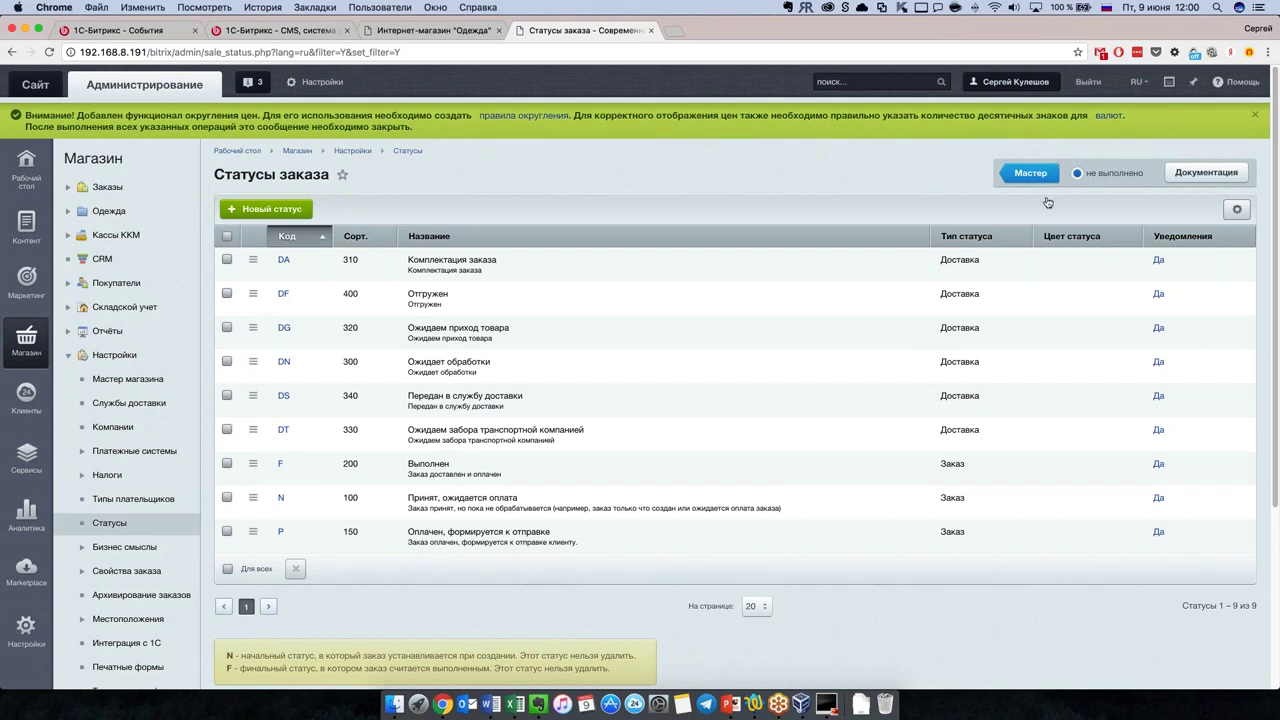
{"action": "left_click", "coordinate": [1198, 174]}
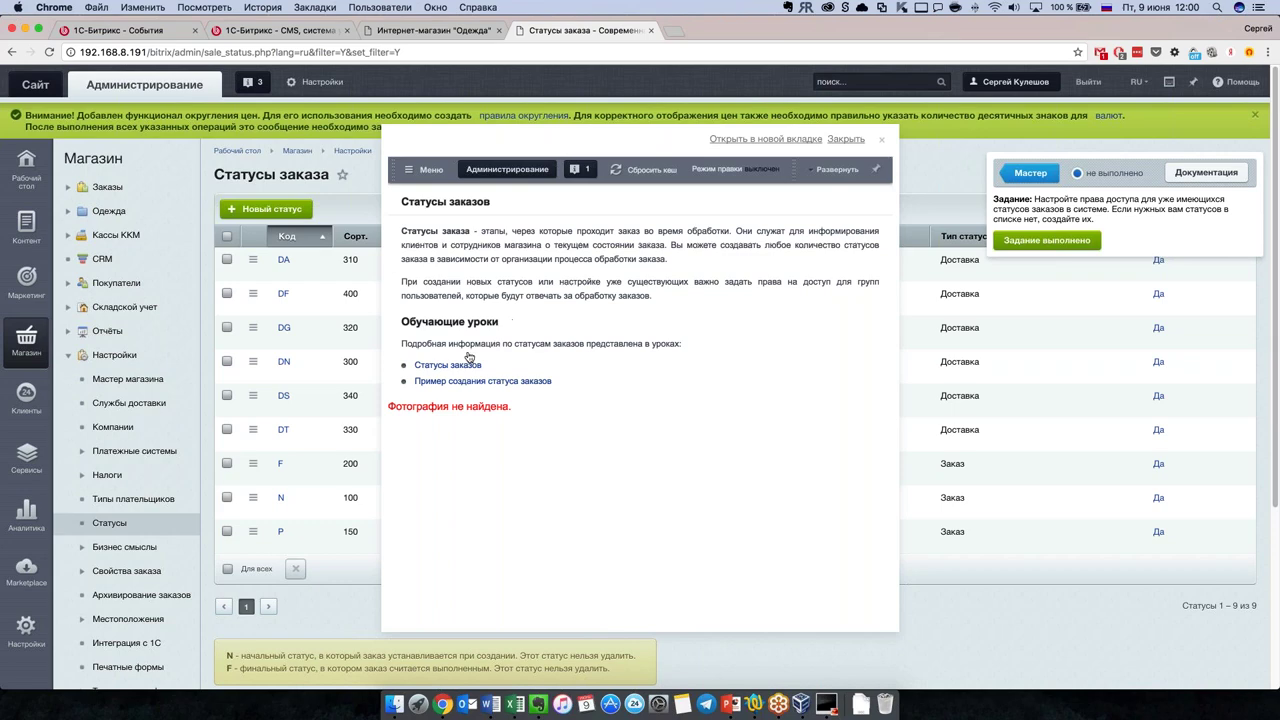
Step: Read through the Статусы заказов training lesson on status form fields and access levels
{"action": "left_click", "coordinate": [466, 366]}
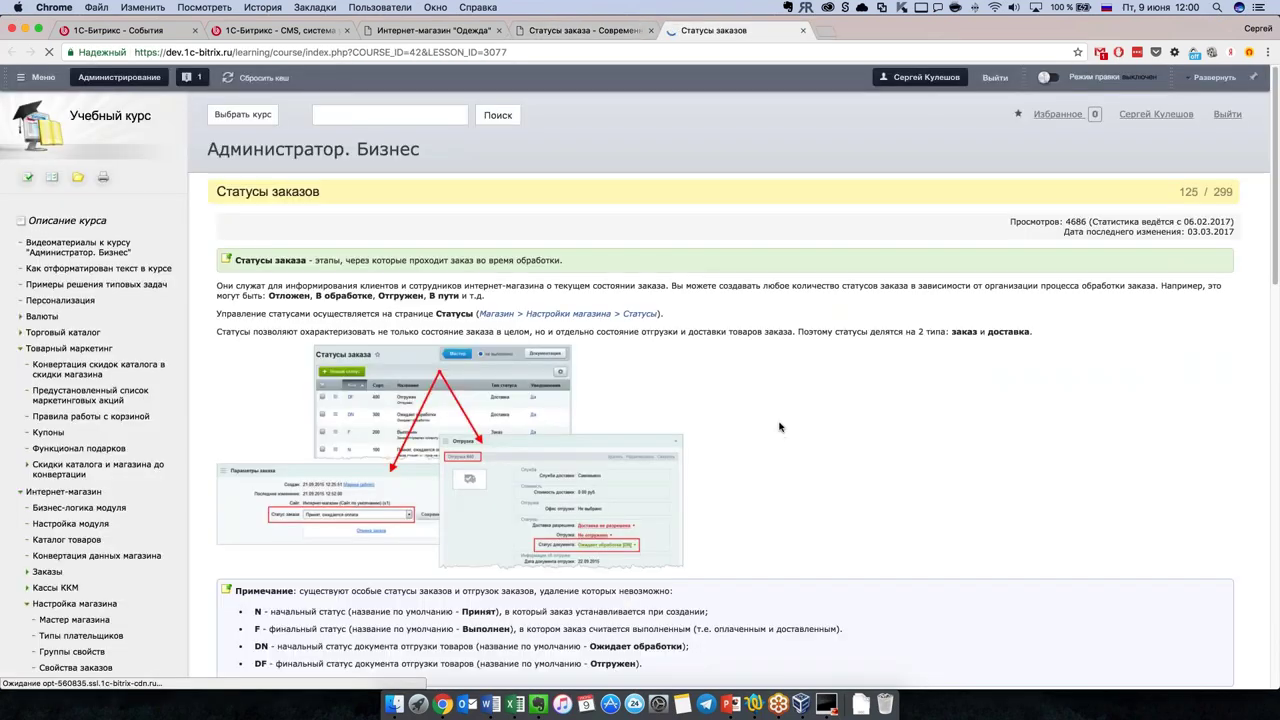
{"action": "scroll", "coordinate": [780, 427], "scroll_direction": "down", "scroll_amount": 2}
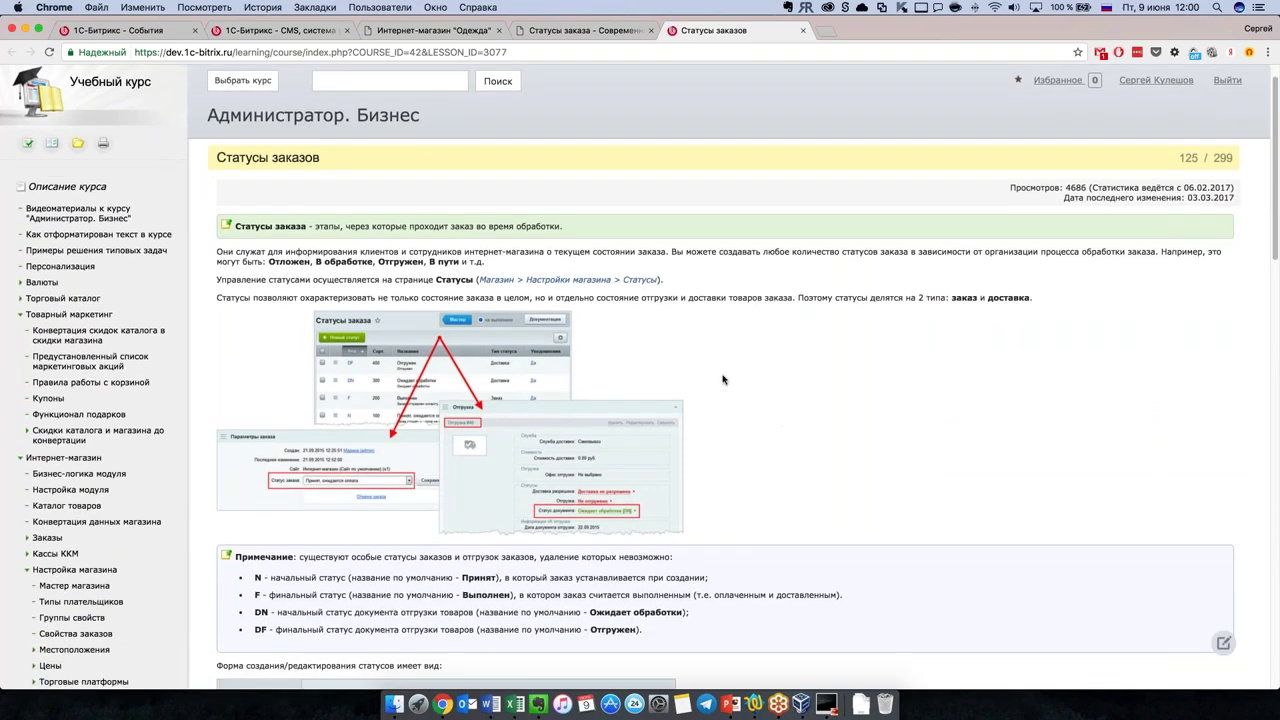
{"action": "scroll", "coordinate": [729, 370], "scroll_direction": "down", "scroll_amount": 4}
{"action": "scroll", "coordinate": [757, 403], "scroll_direction": "up", "scroll_amount": 6}
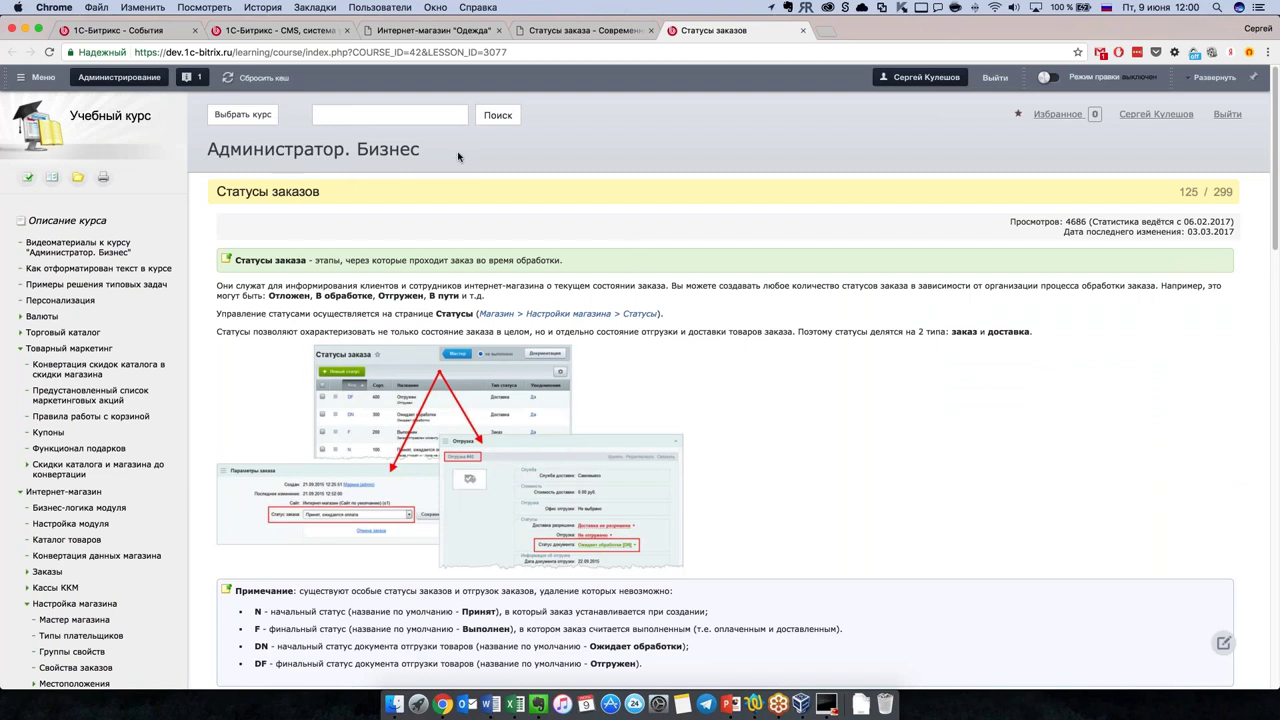
{"action": "scroll", "coordinate": [897, 403], "scroll_direction": "down", "scroll_amount": 4}
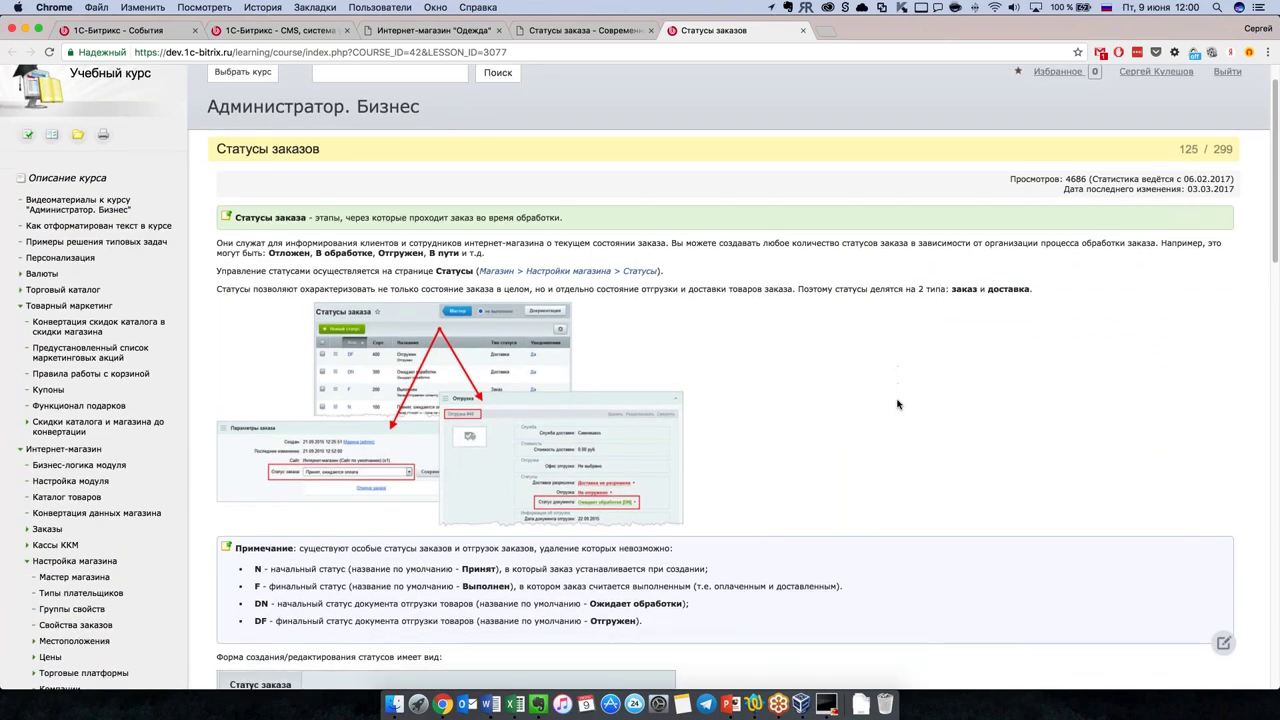
{"action": "scroll", "coordinate": [897, 403], "scroll_direction": "down", "scroll_amount": 5}
{"action": "scroll", "coordinate": [897, 403], "scroll_direction": "down", "scroll_amount": 4}
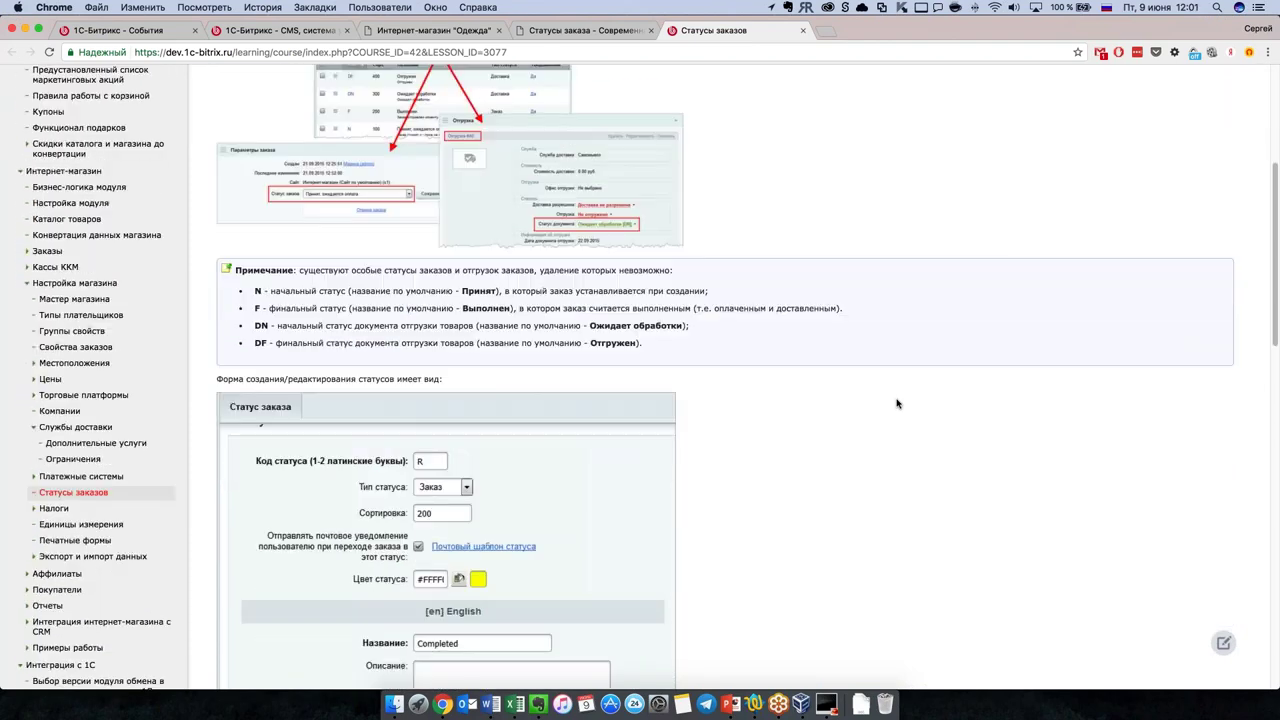
{"action": "scroll", "coordinate": [897, 403], "scroll_direction": "down", "scroll_amount": 5}
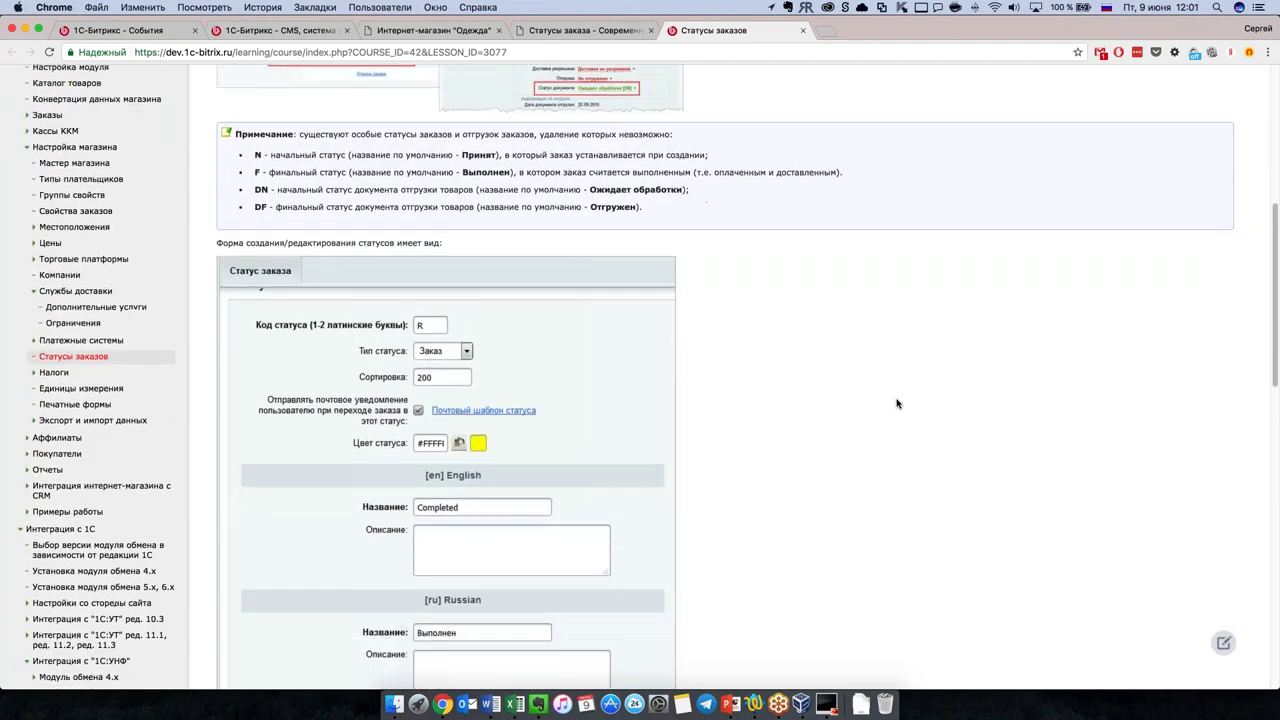
{"action": "scroll", "coordinate": [897, 403], "scroll_direction": "down", "scroll_amount": 10}
{"action": "scroll", "coordinate": [897, 403], "scroll_direction": "up", "scroll_amount": 7}
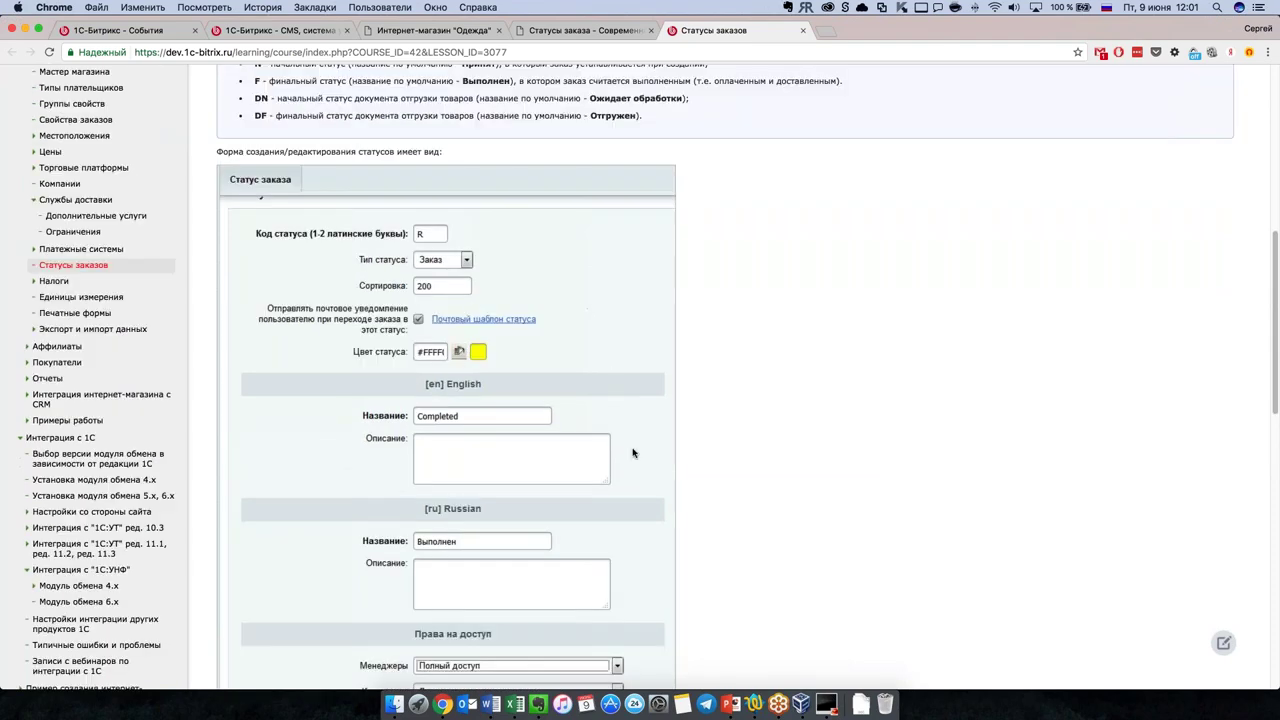
{"action": "scroll", "coordinate": [632, 452], "scroll_direction": "down", "scroll_amount": 14}
{"action": "scroll", "coordinate": [578, 533], "scroll_direction": "down", "scroll_amount": 6}
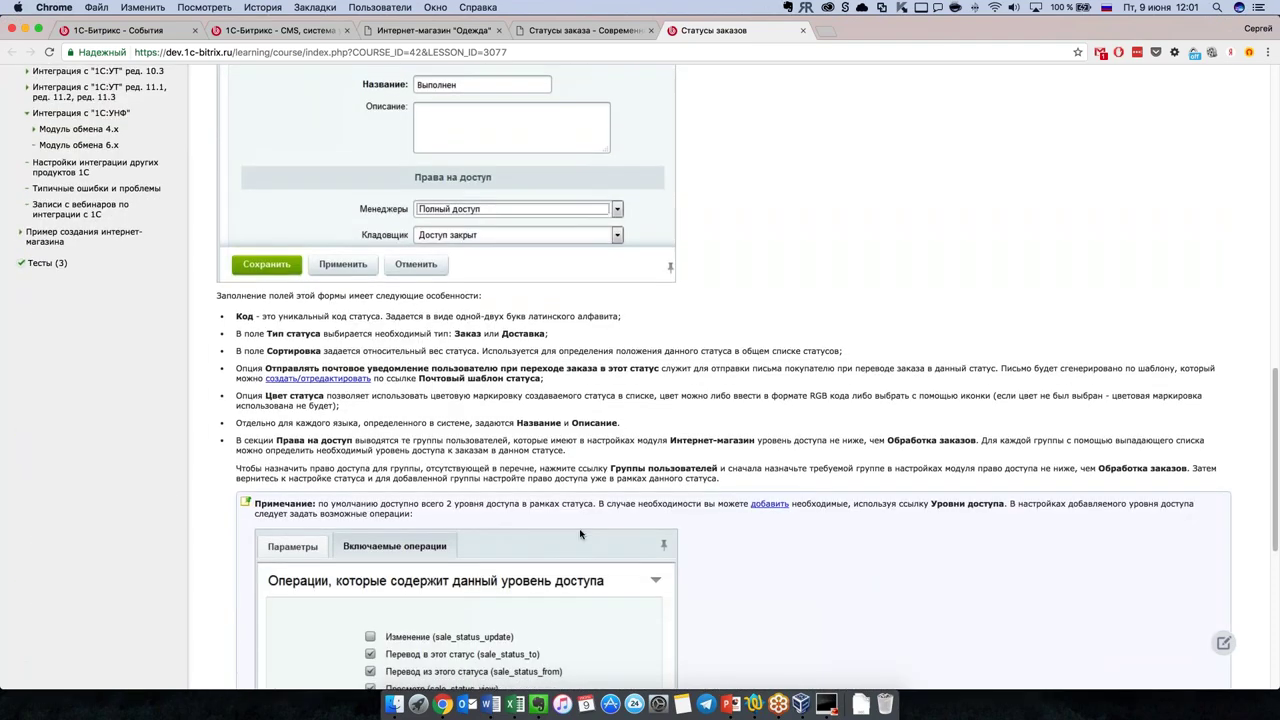
{"action": "scroll", "coordinate": [780, 505], "scroll_direction": "down", "scroll_amount": 6}
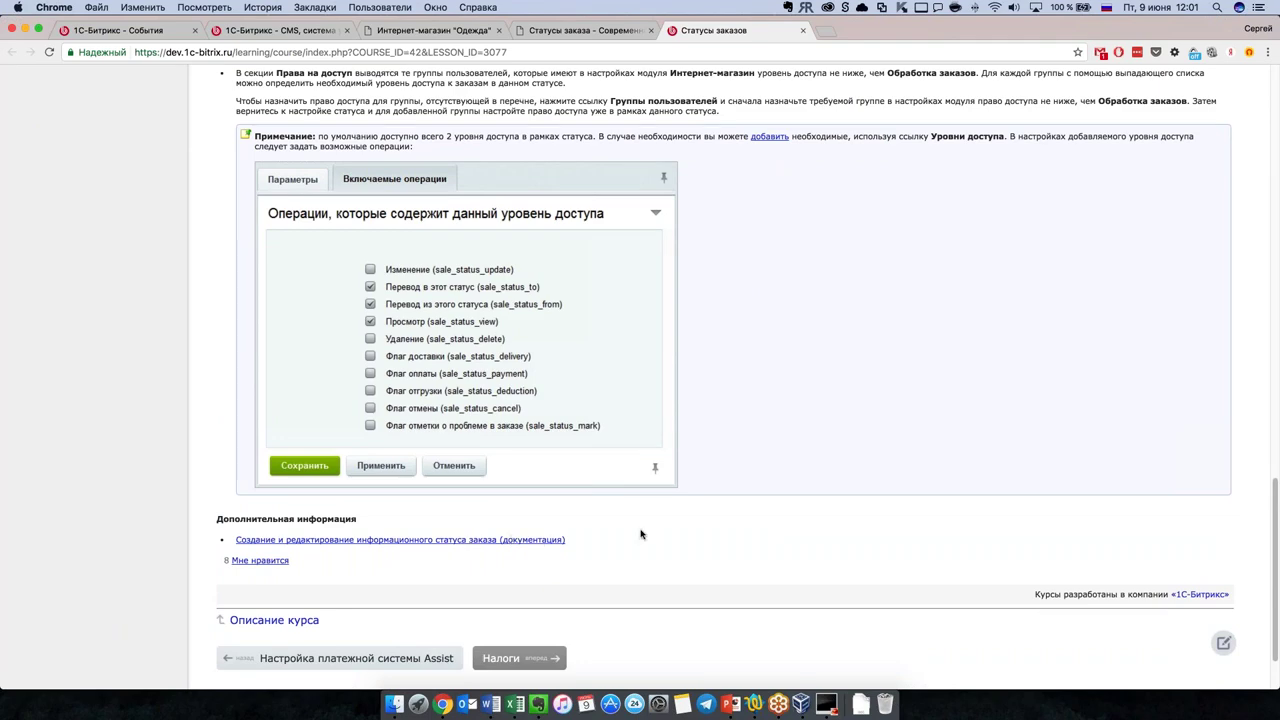
{"action": "scroll", "coordinate": [665, 560], "scroll_direction": "up", "scroll_amount": 15}
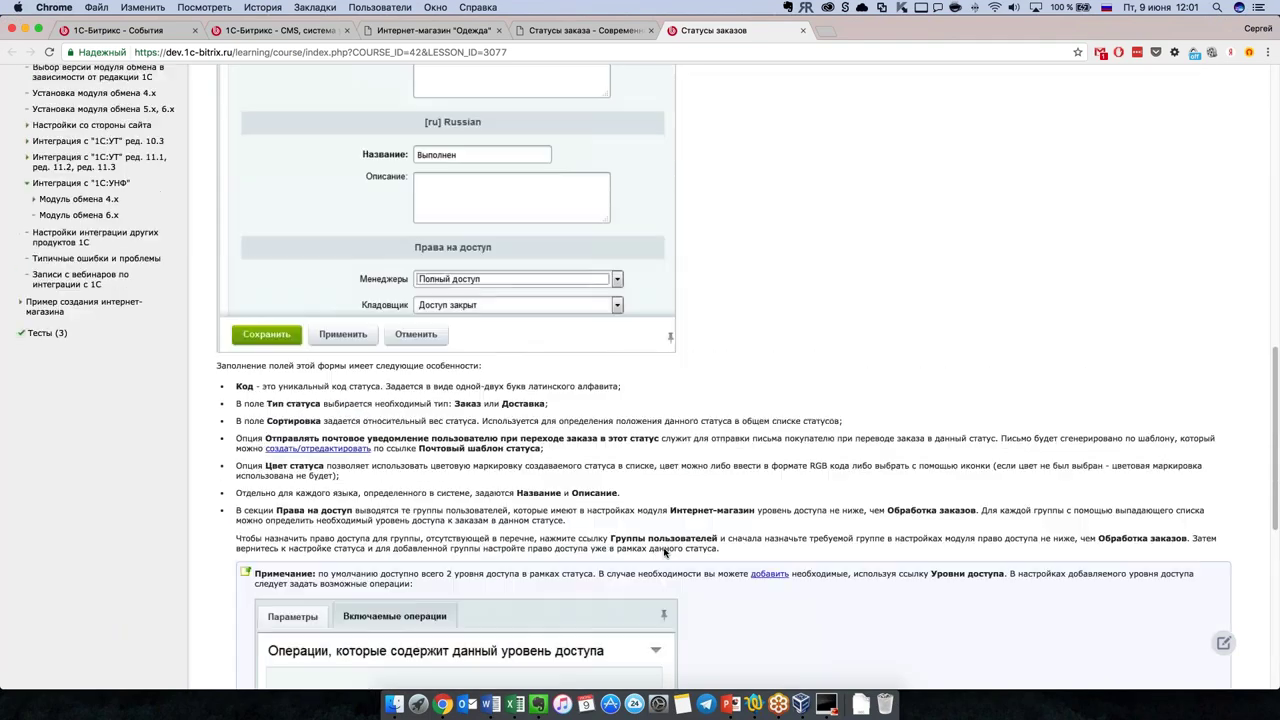
{"action": "scroll", "coordinate": [665, 555], "scroll_direction": "up", "scroll_amount": 10}
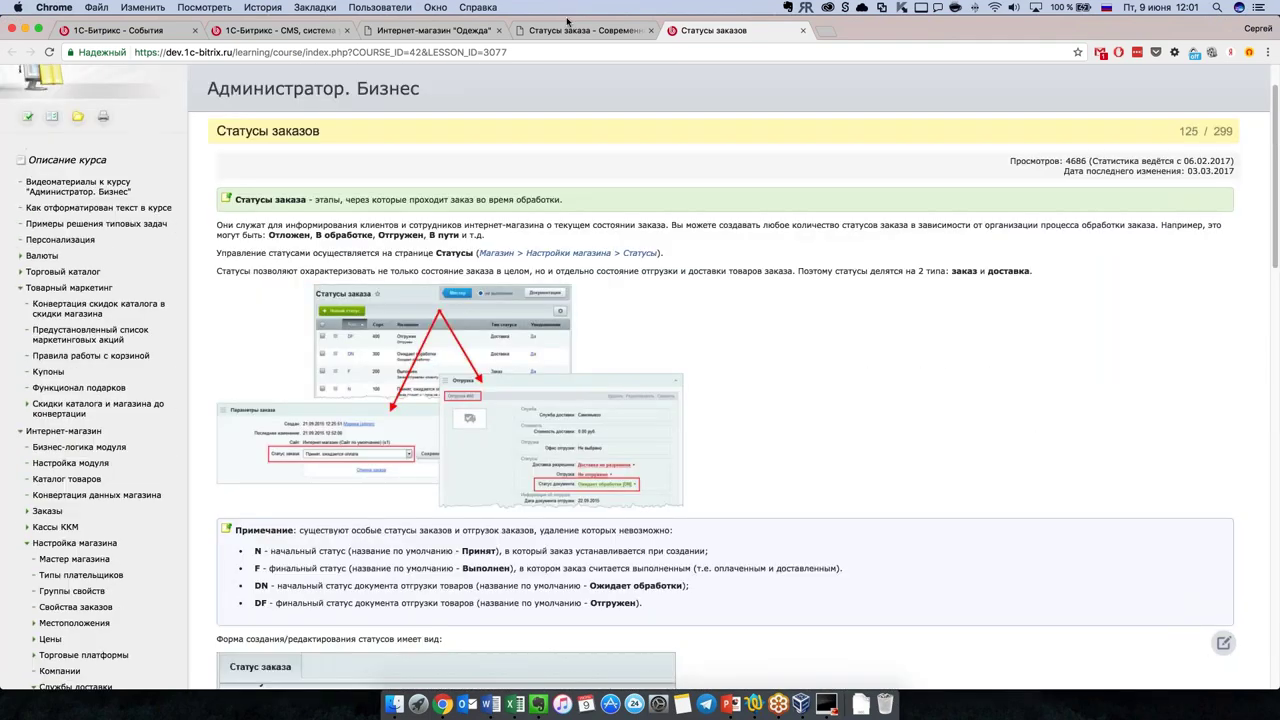
Step: Close the help panel and give order status N an orange colour
{"action": "left_click", "coordinate": [572, 31]}
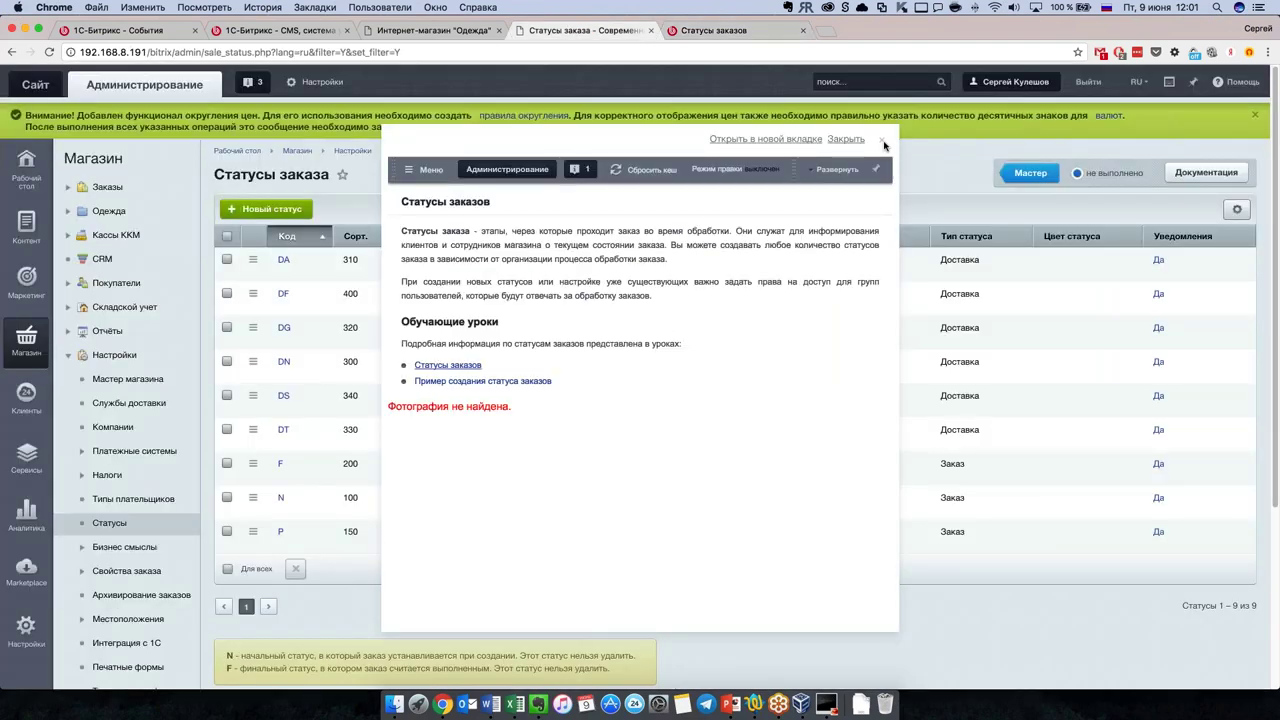
{"action": "left_click", "coordinate": [883, 143]}
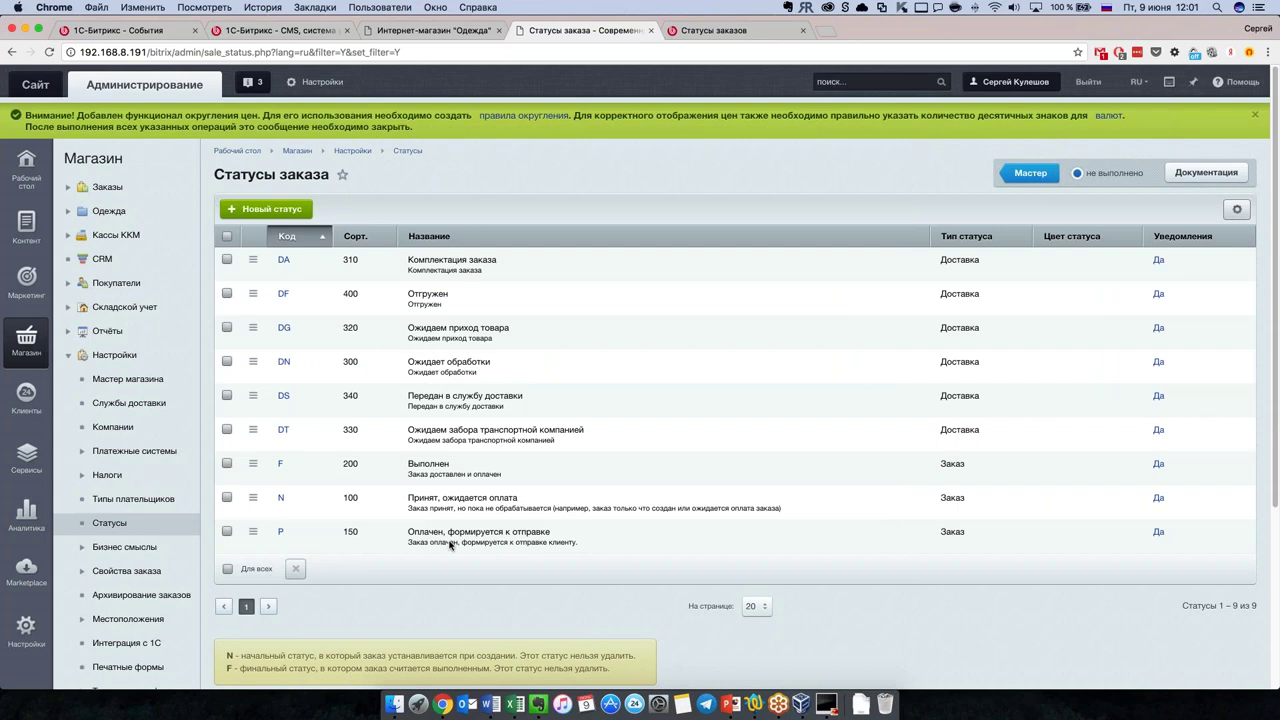
{"action": "double_click", "coordinate": [378, 506]}
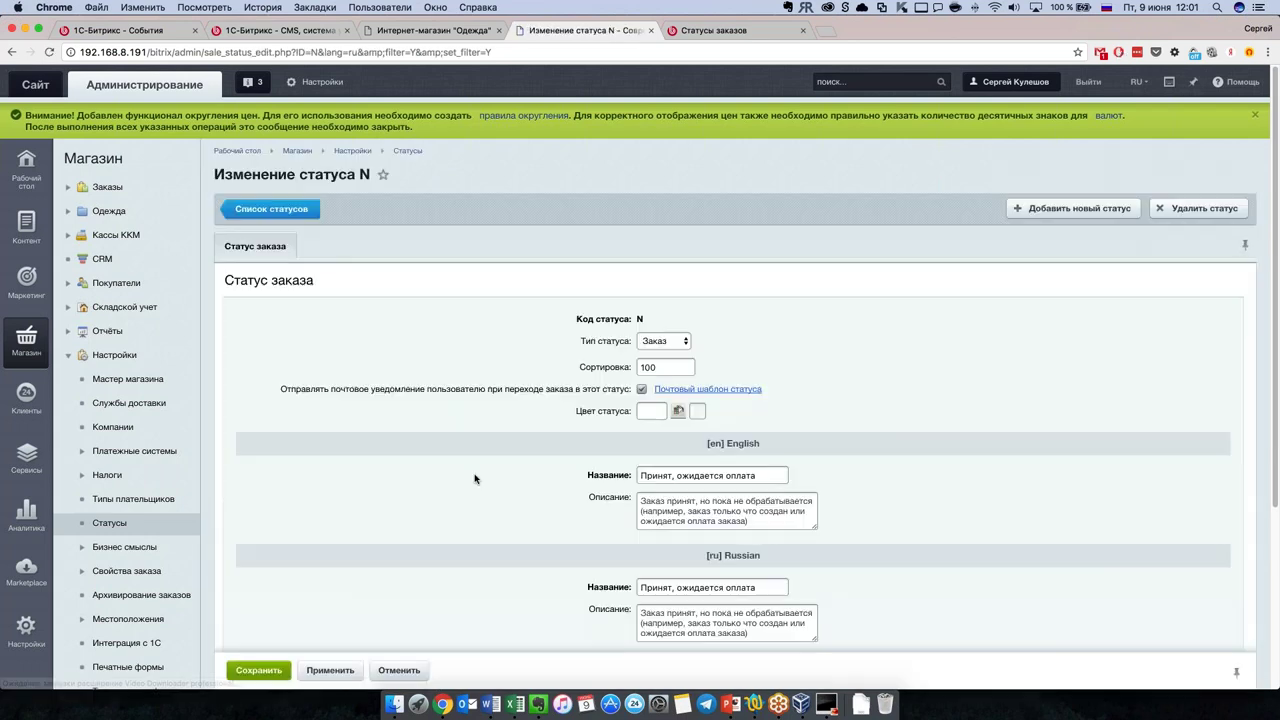
{"action": "left_click", "coordinate": [679, 412]}
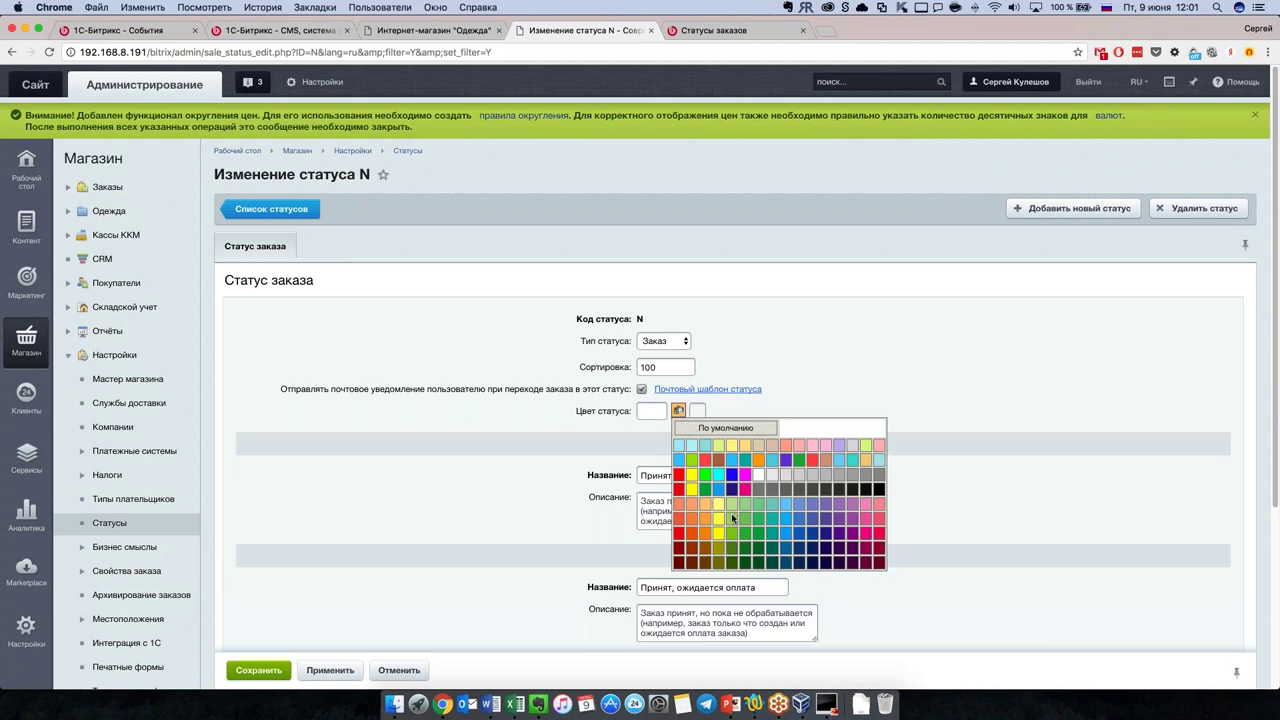
{"action": "left_click", "coordinate": [696, 532]}
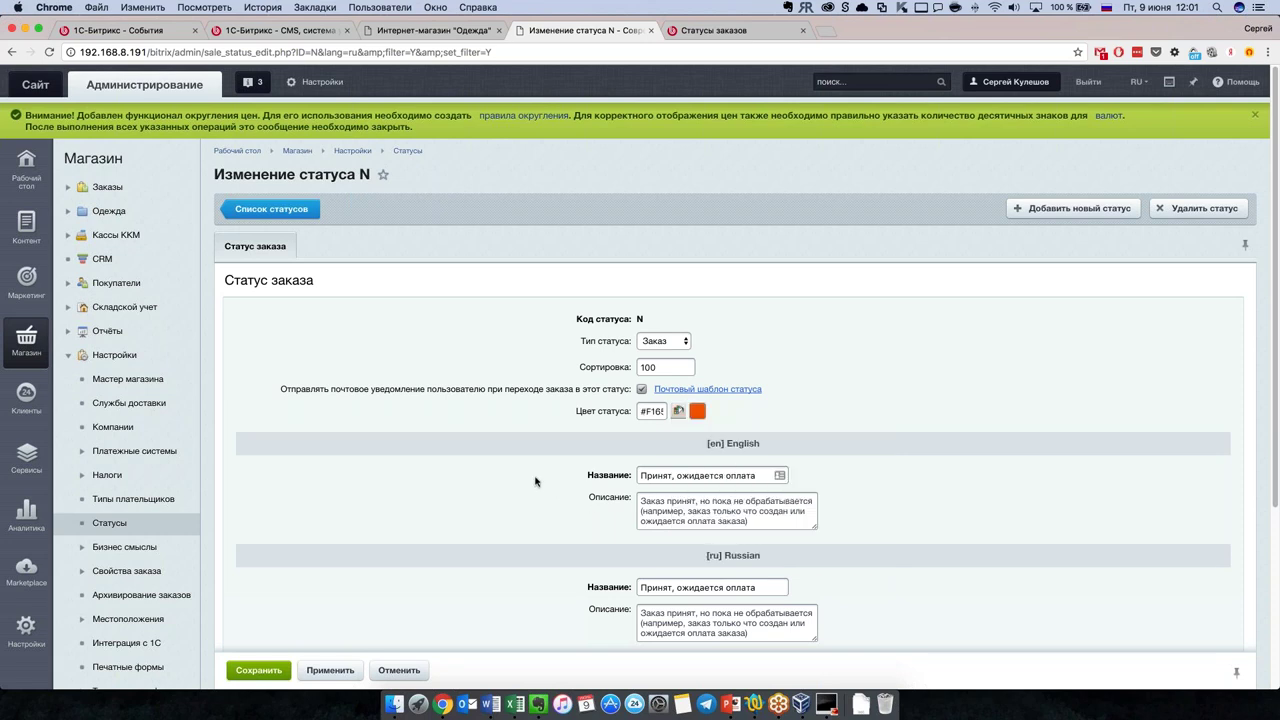
{"action": "left_click", "coordinate": [271, 674]}
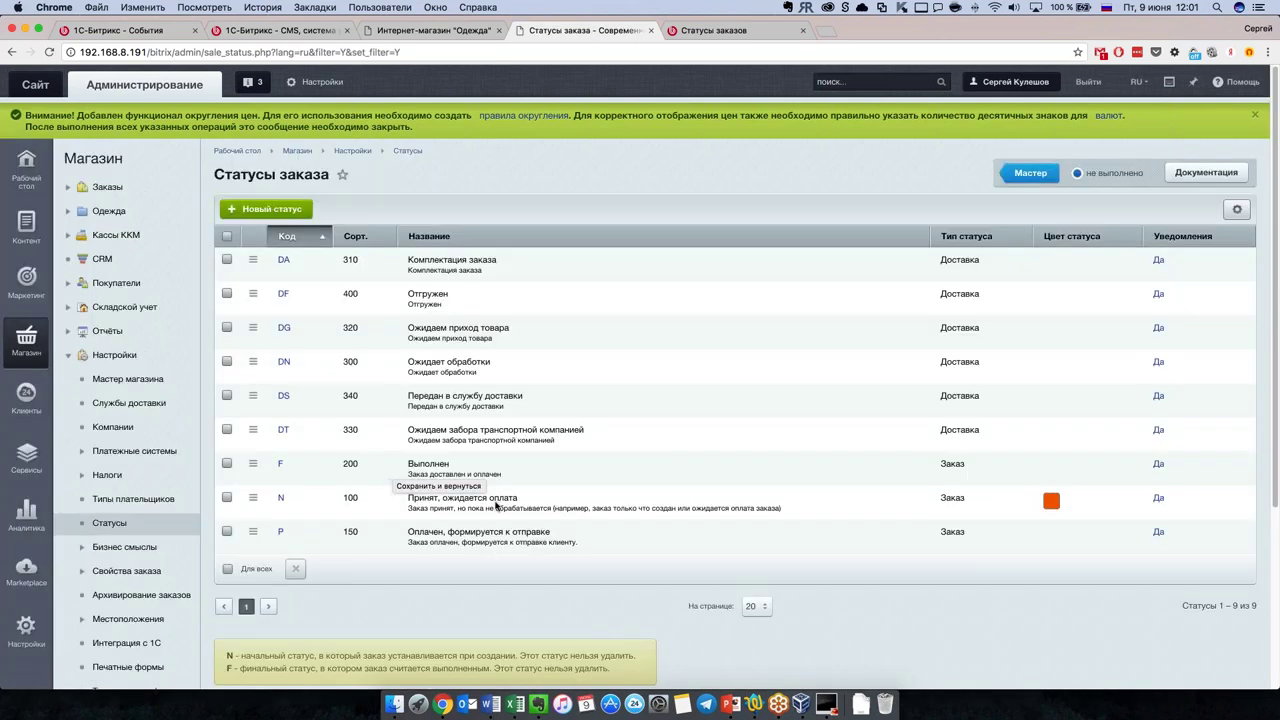
Step: Colour order status P red, set its English name to Payed, and save
{"action": "double_click", "coordinate": [455, 545]}
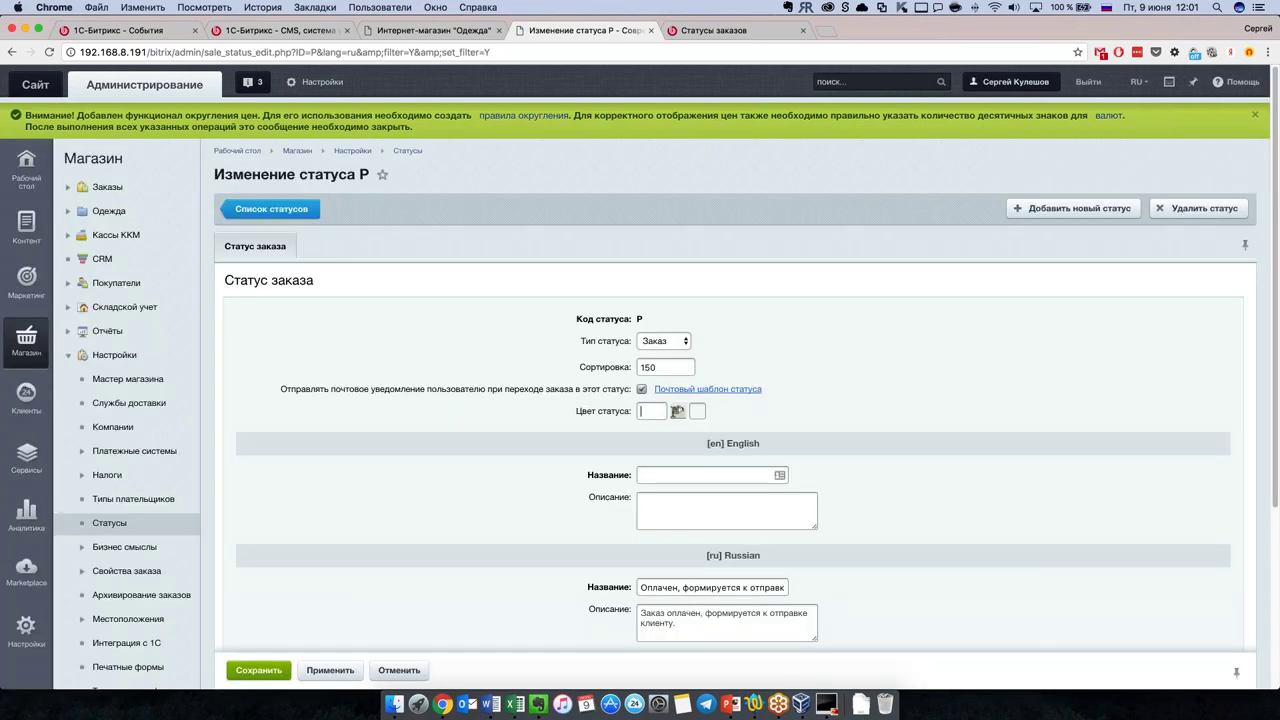
{"action": "left_click", "coordinate": [677, 411]}
{"action": "left_click", "coordinate": [680, 489]}
{"action": "left_click", "coordinate": [259, 670]}
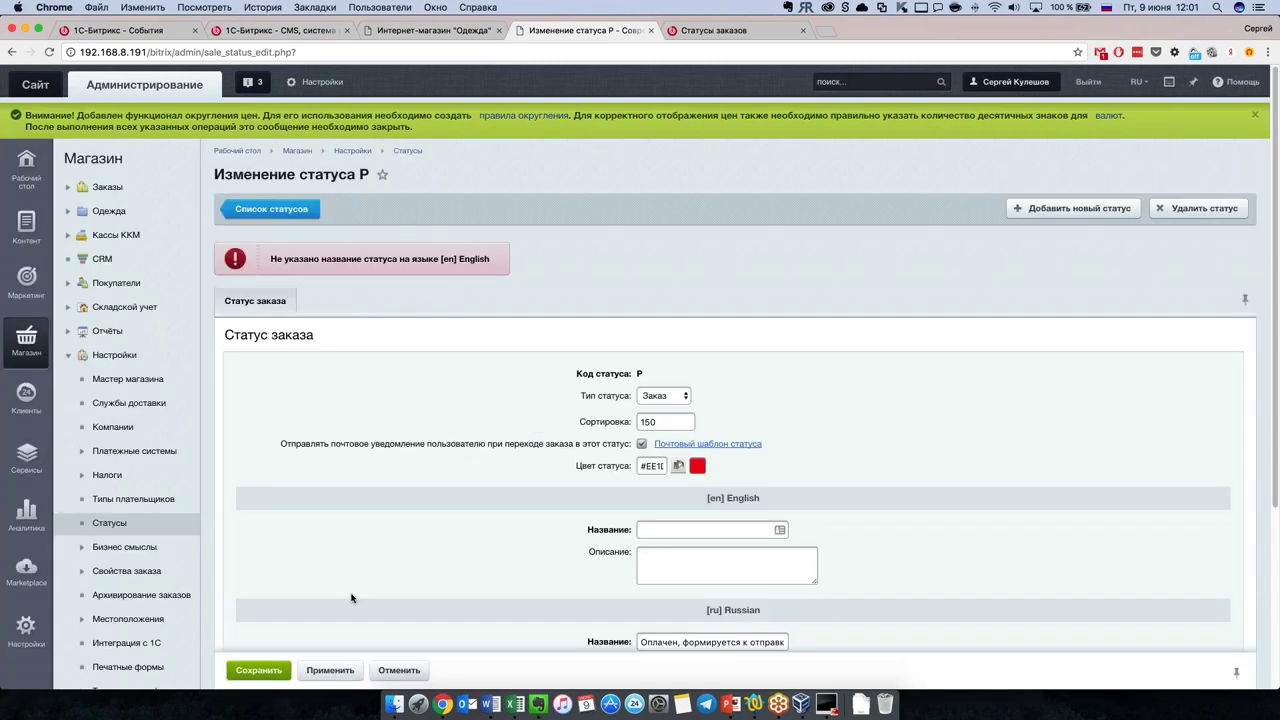
{"action": "scroll", "coordinate": [557, 487], "scroll_direction": "down", "scroll_amount": 3}
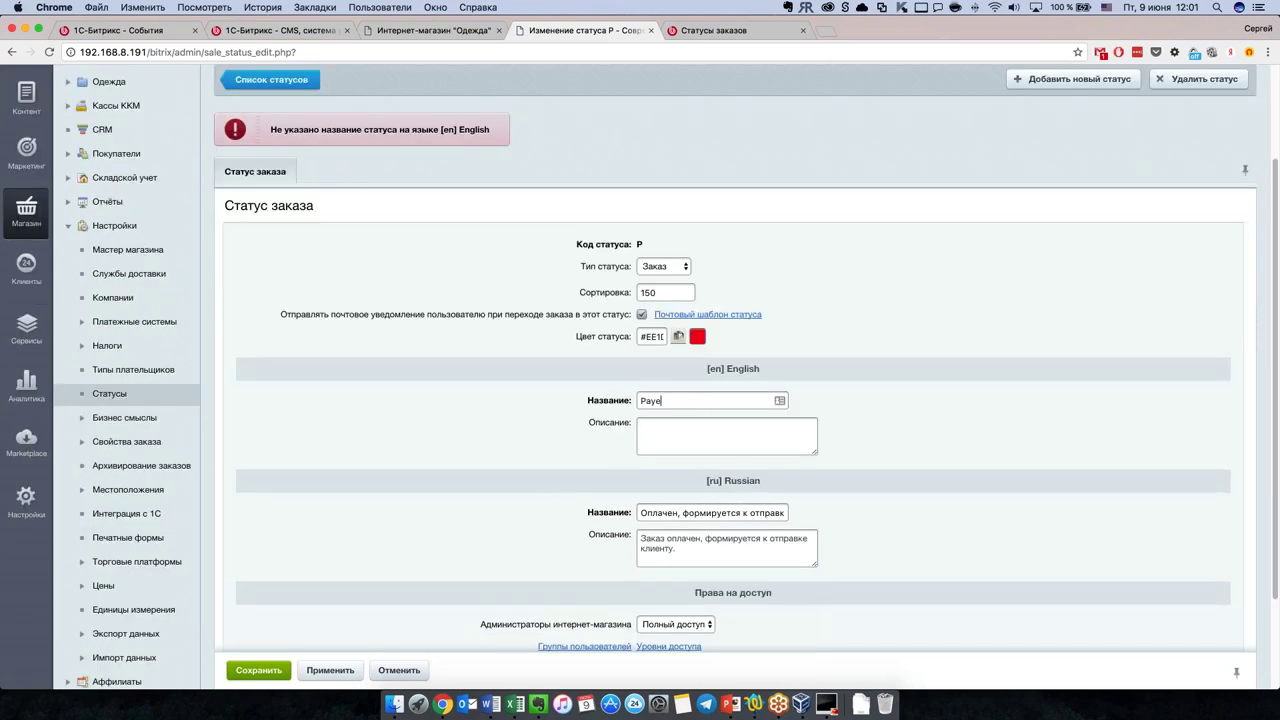
{"action": "left_click", "coordinate": [275, 667]}
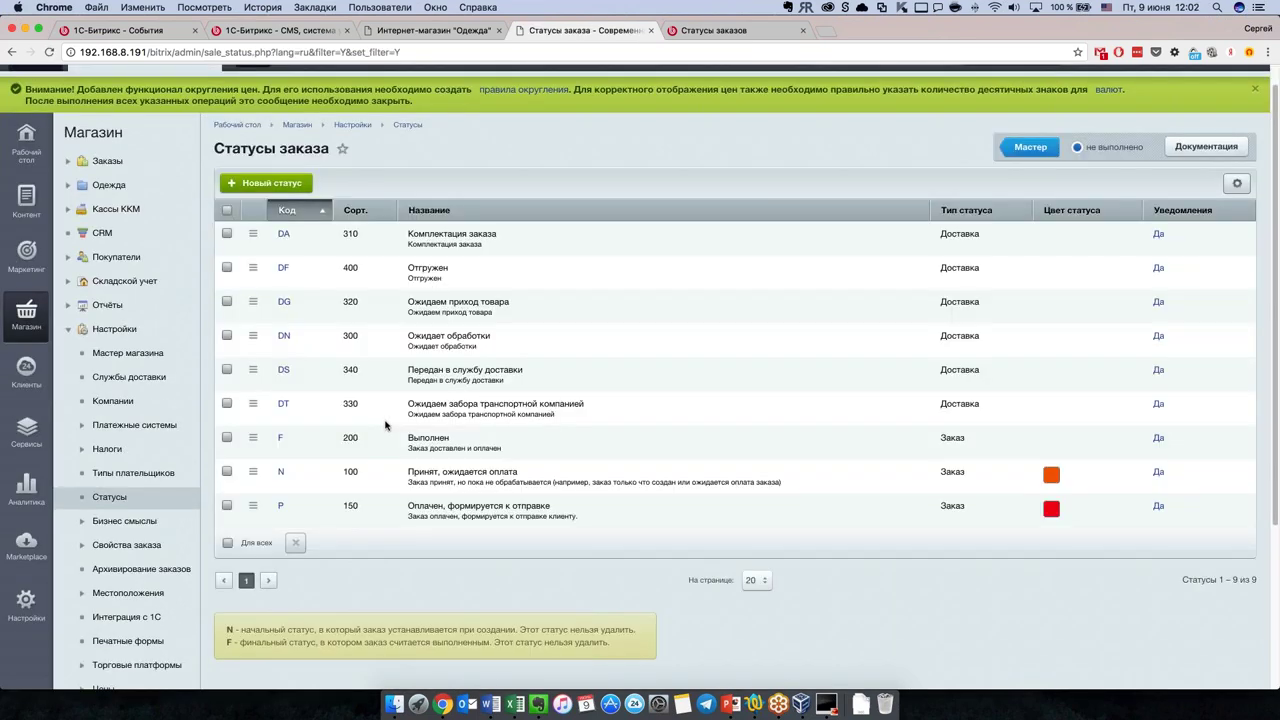
{"action": "scroll", "coordinate": [383, 411], "scroll_direction": "down", "scroll_amount": 1}
{"action": "left_click", "coordinate": [428, 429]}
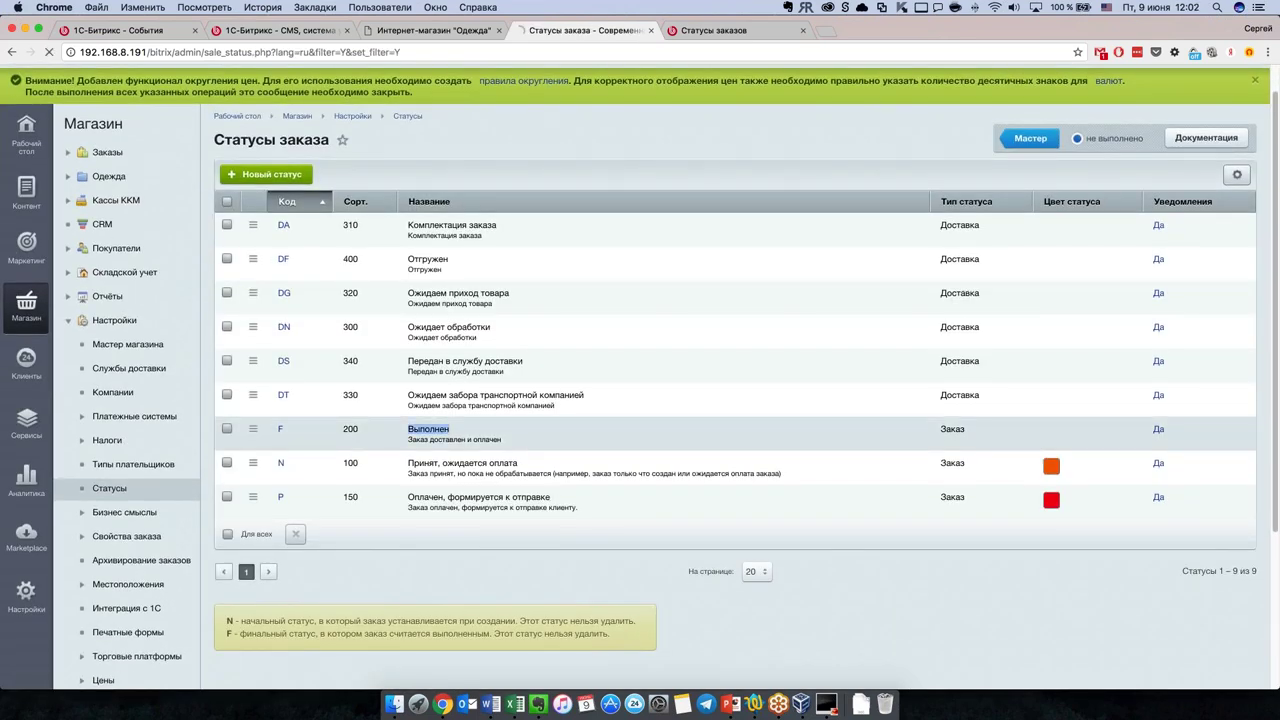
Step: Give order status F a light-green colour and save it
{"action": "scroll", "coordinate": [461, 463], "scroll_direction": "down", "scroll_amount": 1}
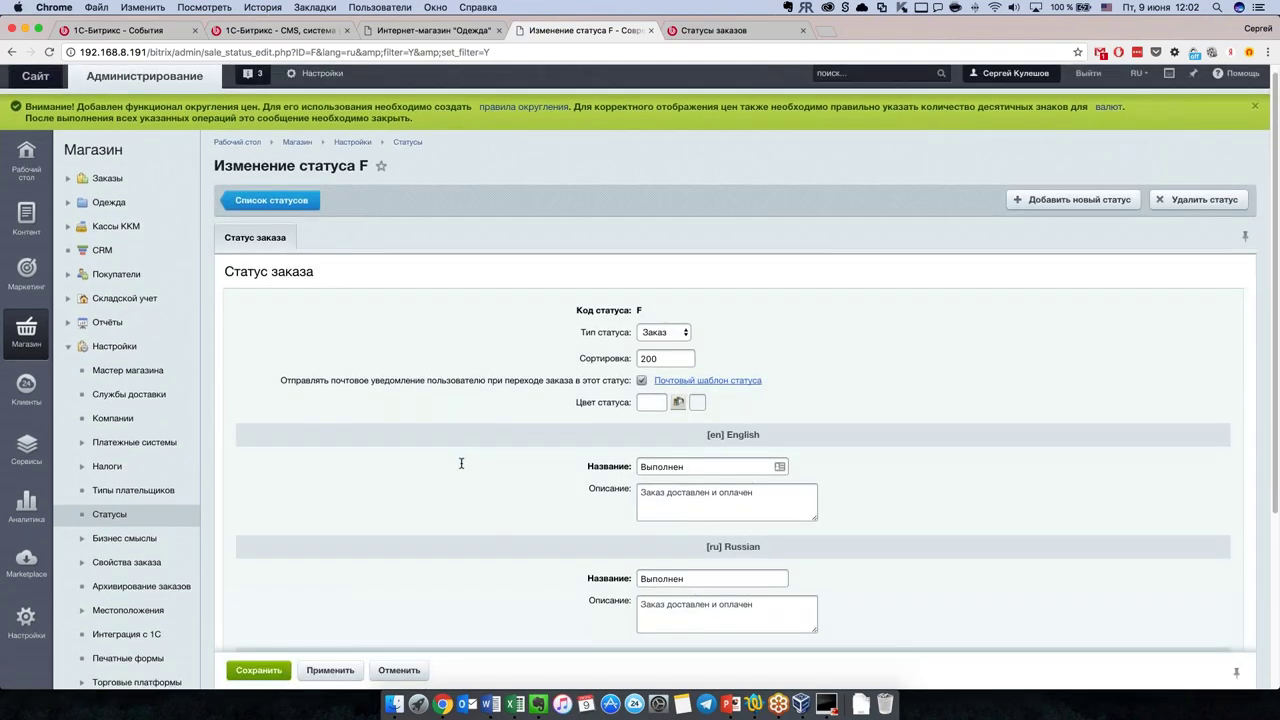
{"action": "scroll", "coordinate": [469, 457], "scroll_direction": "up", "scroll_amount": 1}
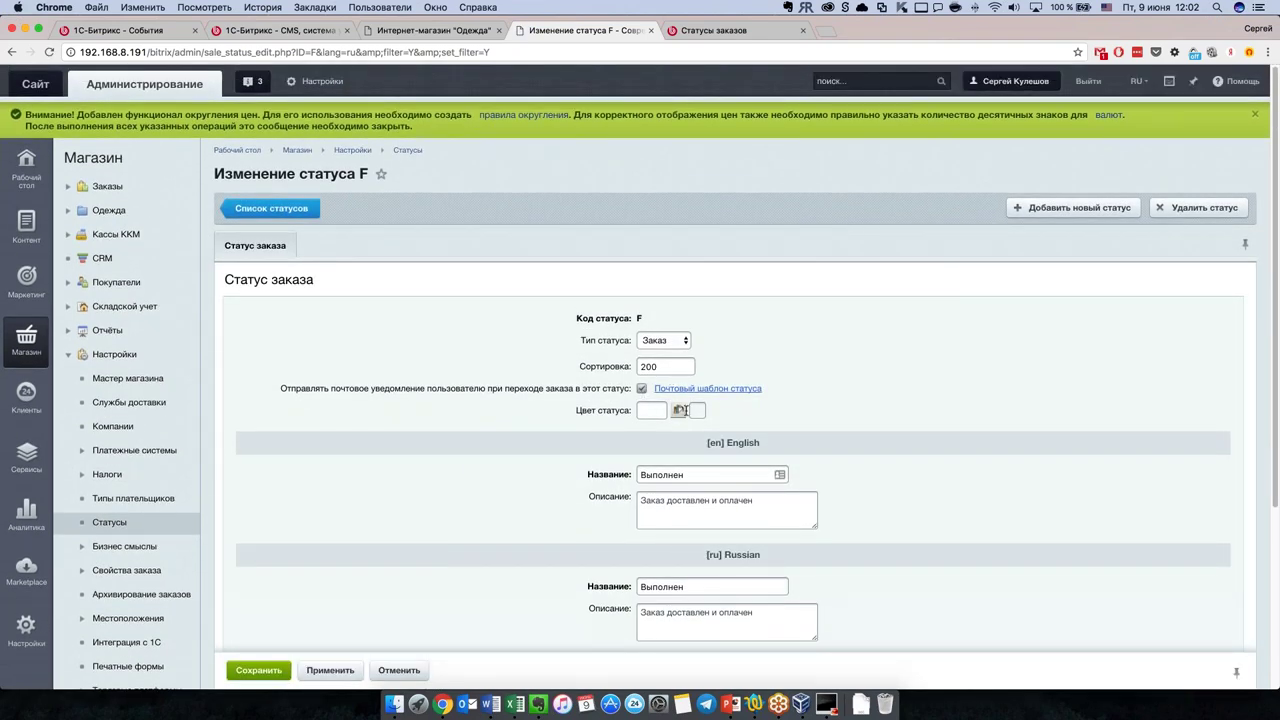
{"action": "left_click", "coordinate": [680, 410]}
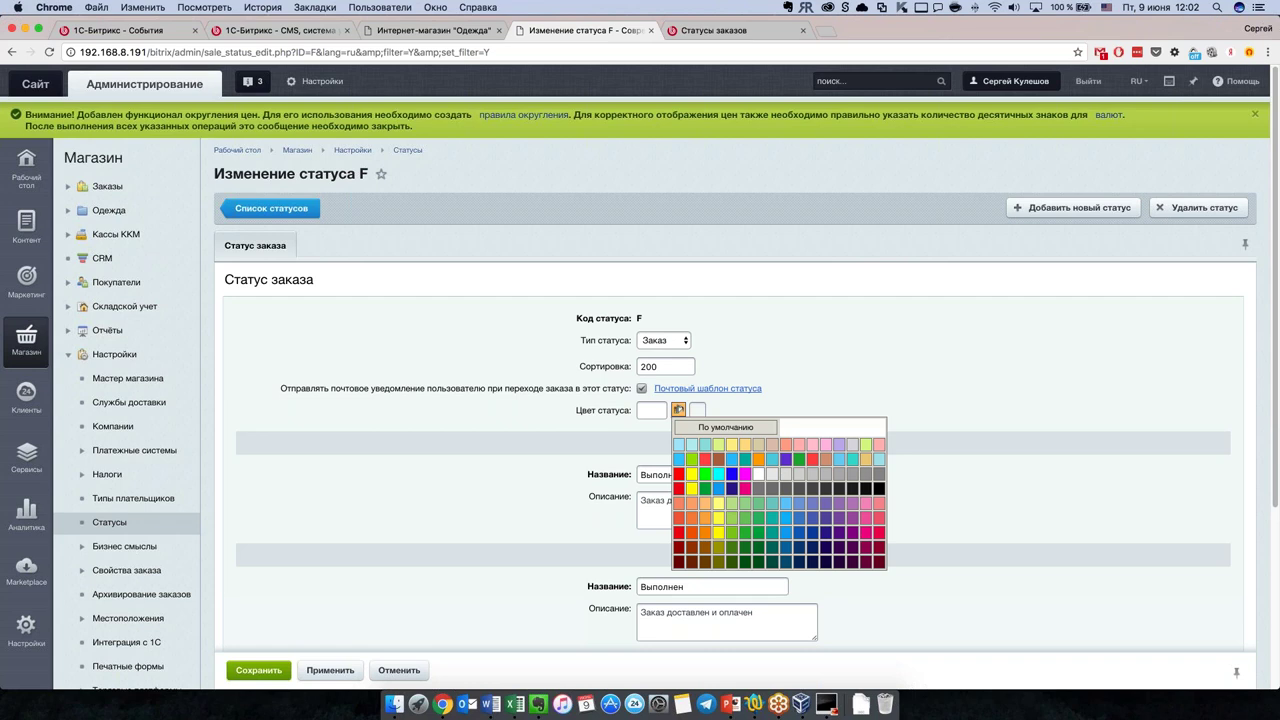
{"action": "left_click", "coordinate": [743, 512]}
{"action": "left_click", "coordinate": [262, 671]}
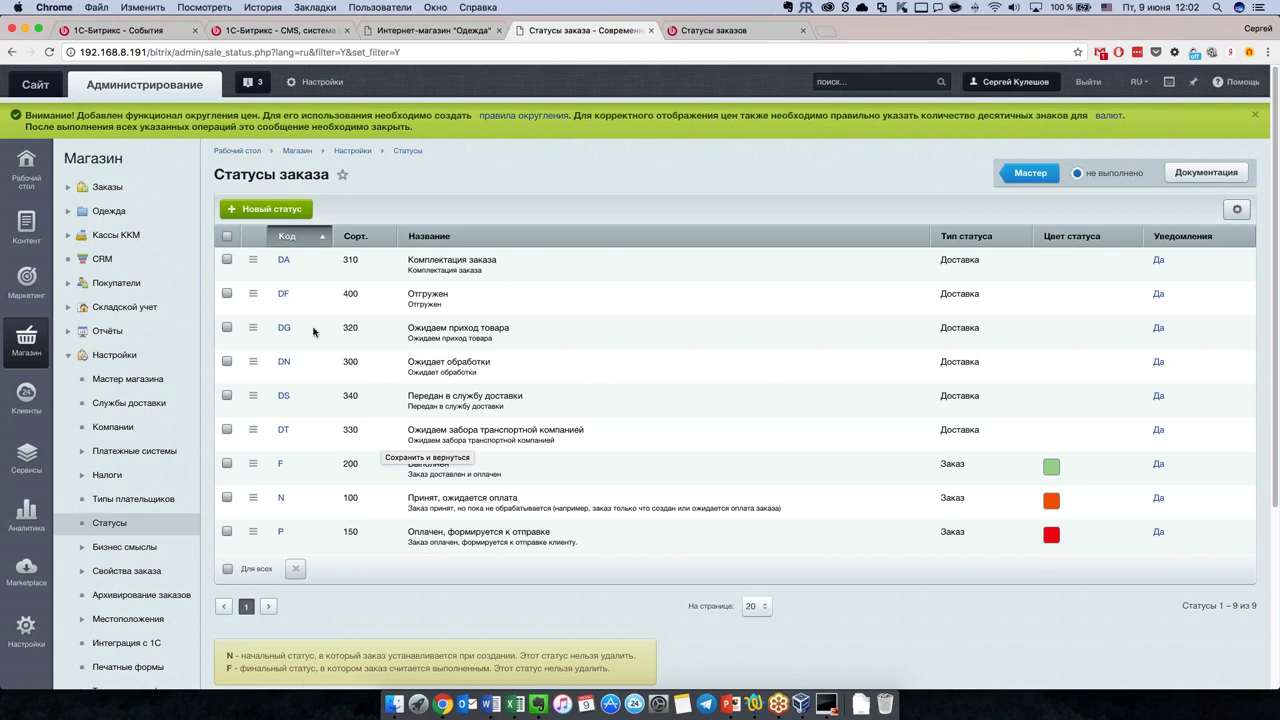
Step: Mark the order statuses wizard task as done
{"action": "left_click", "coordinate": [1112, 172]}
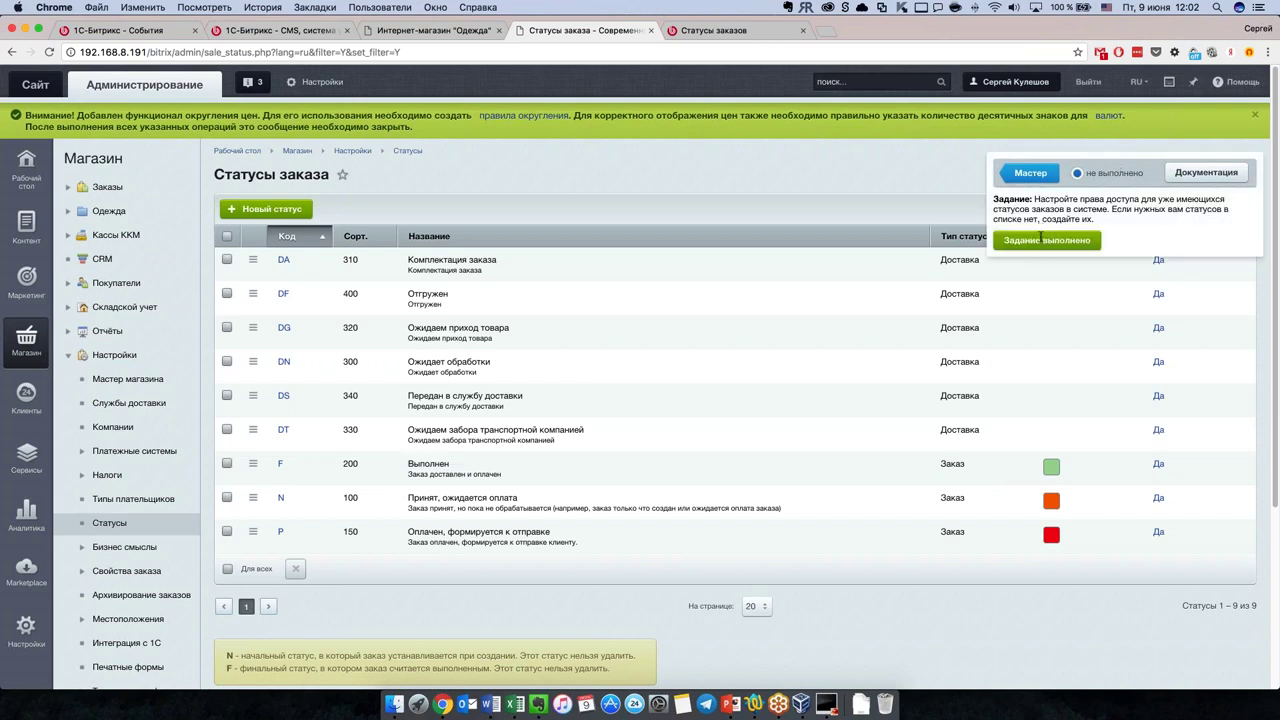
{"action": "left_click", "coordinate": [1040, 239]}
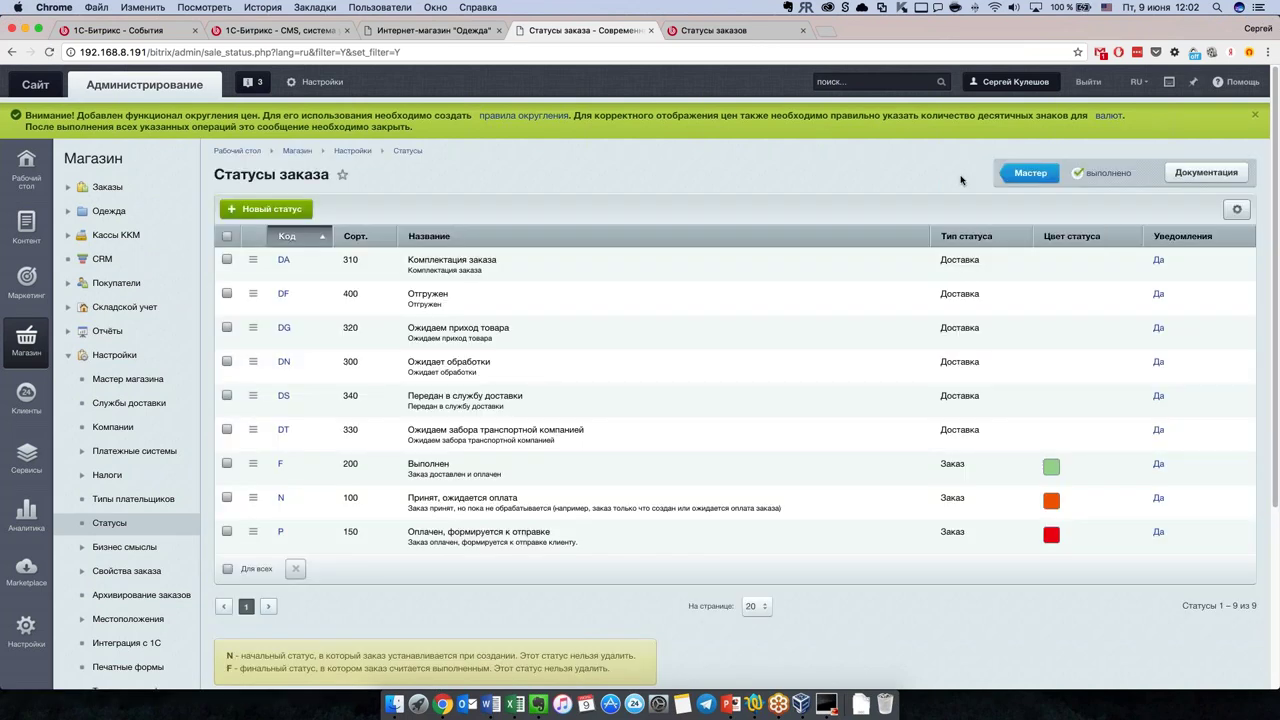
{"action": "left_click", "coordinate": [1112, 172]}
Step: Glance at the storefront, then mark the Варианты цен price-types task done
{"action": "left_click", "coordinate": [1030, 173]}
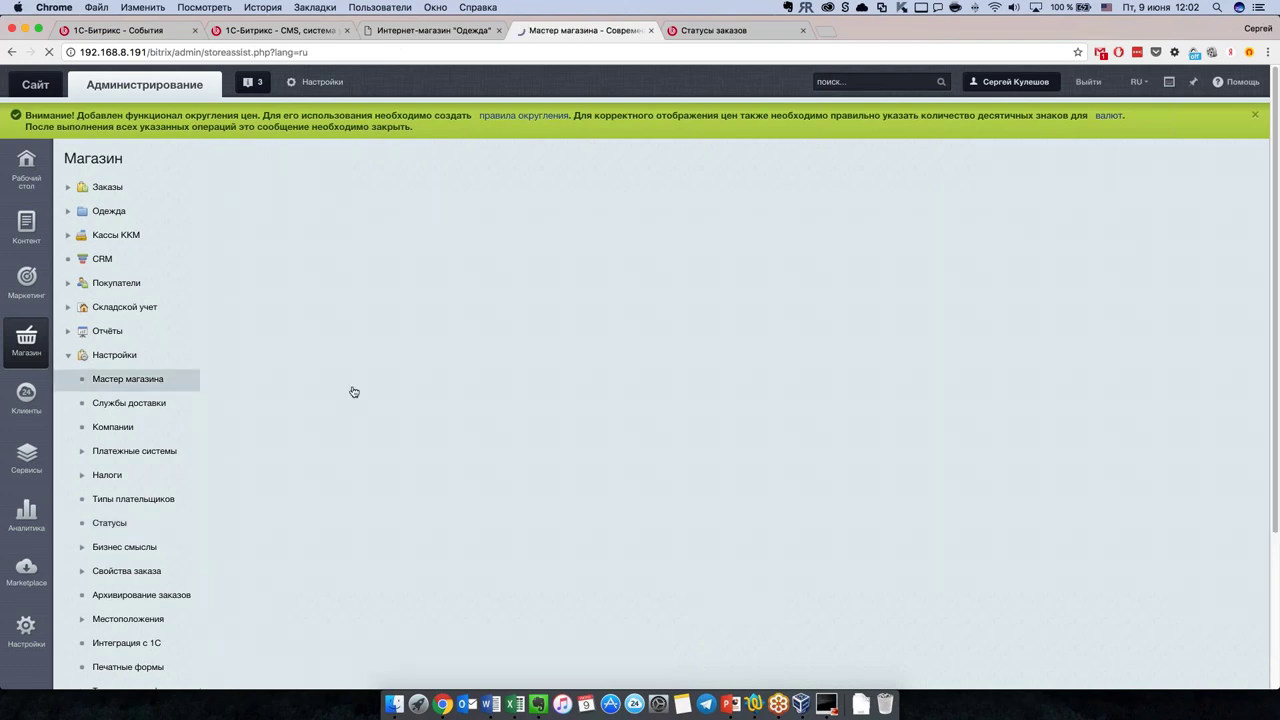
{"action": "scroll", "coordinate": [444, 517], "scroll_direction": "down", "scroll_amount": 1}
{"action": "scroll", "coordinate": [444, 517], "scroll_direction": "down", "scroll_amount": 1}
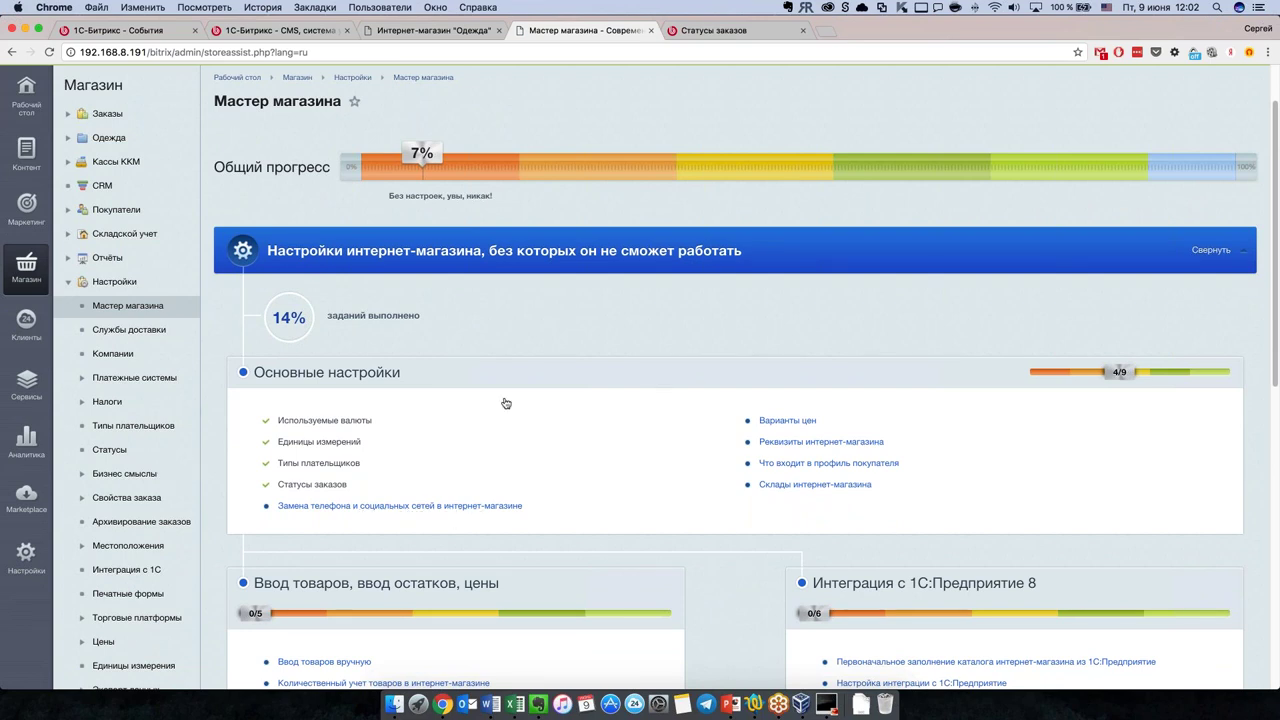
{"action": "left_click", "coordinate": [424, 36]}
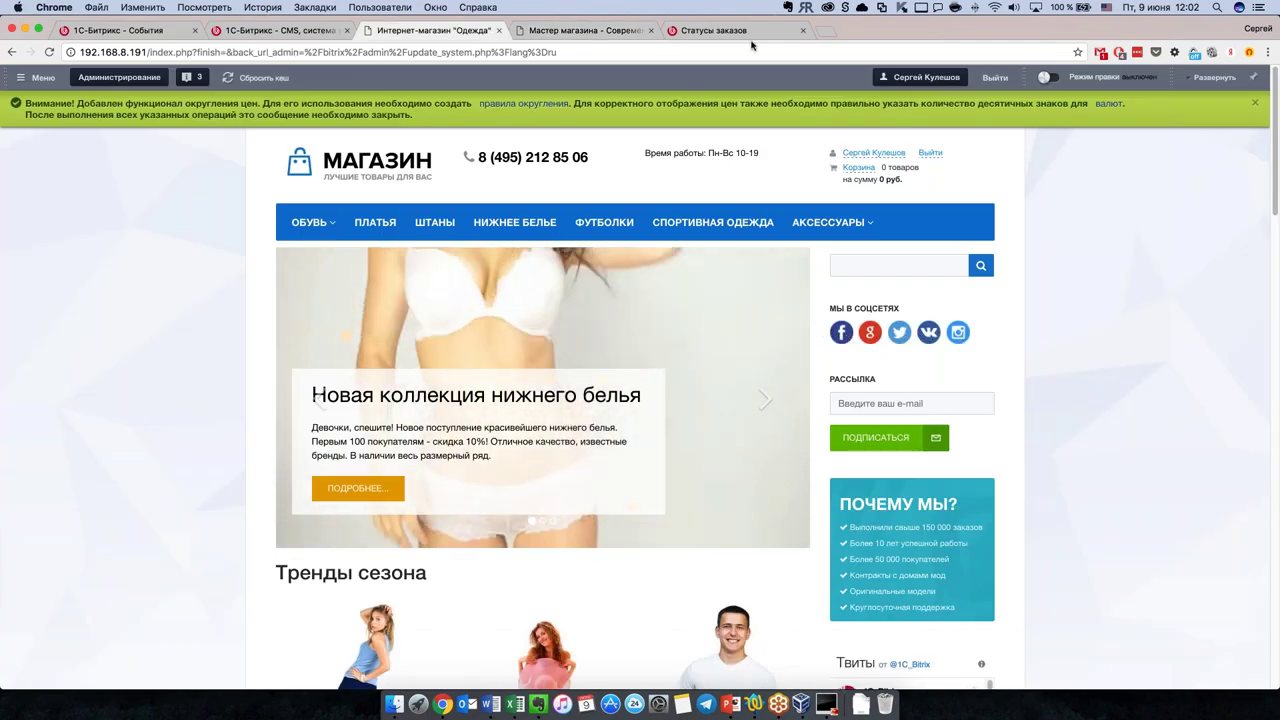
{"action": "left_click", "coordinate": [602, 31]}
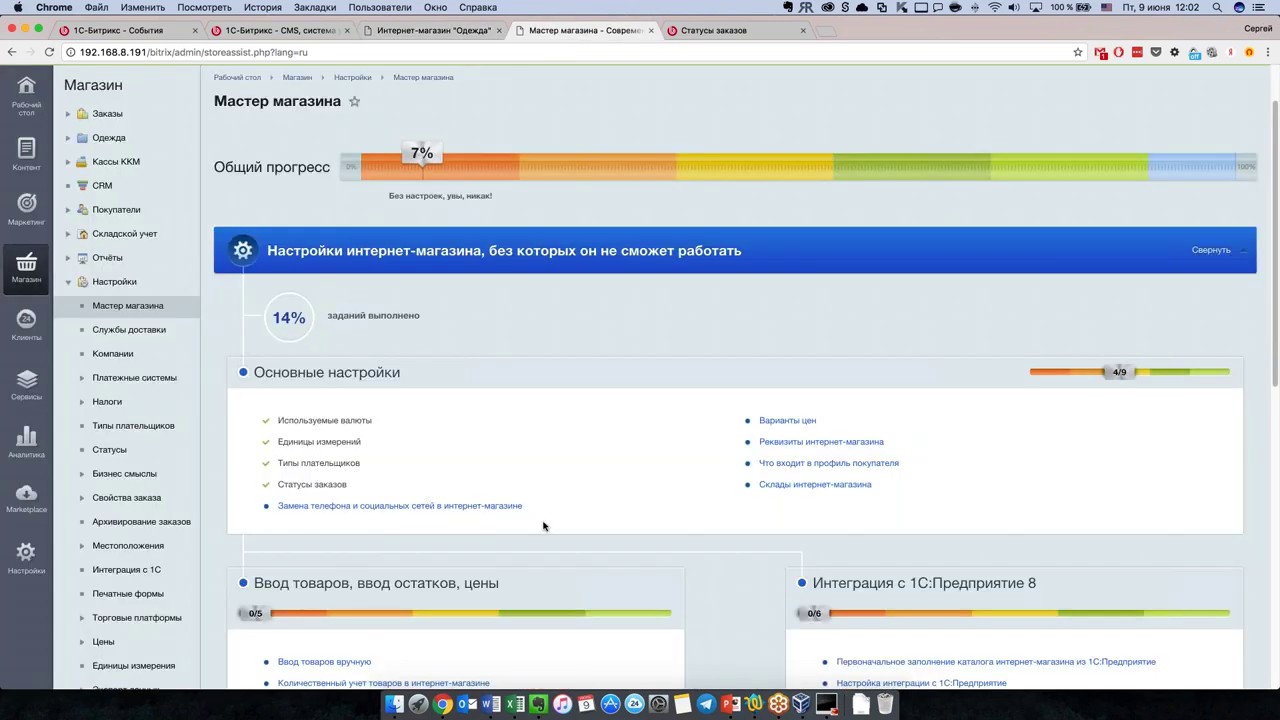
{"action": "left_click", "coordinate": [802, 425]}
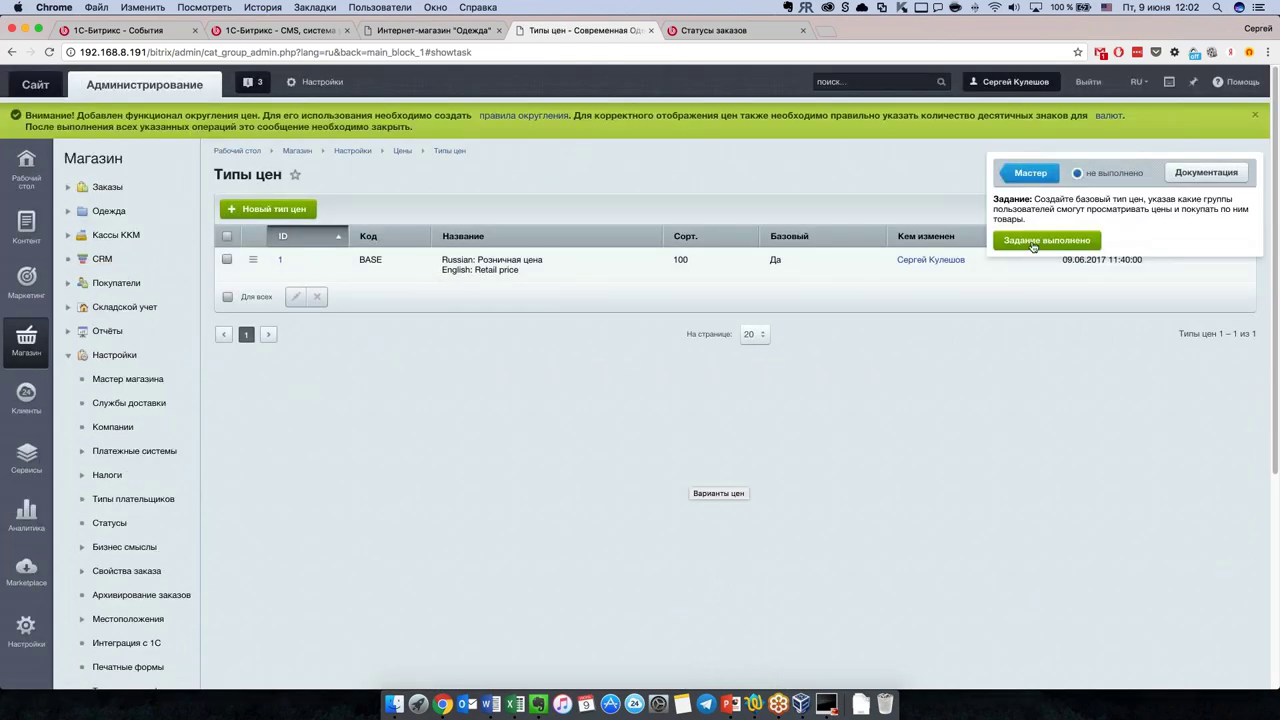
{"action": "left_click", "coordinate": [1038, 245]}
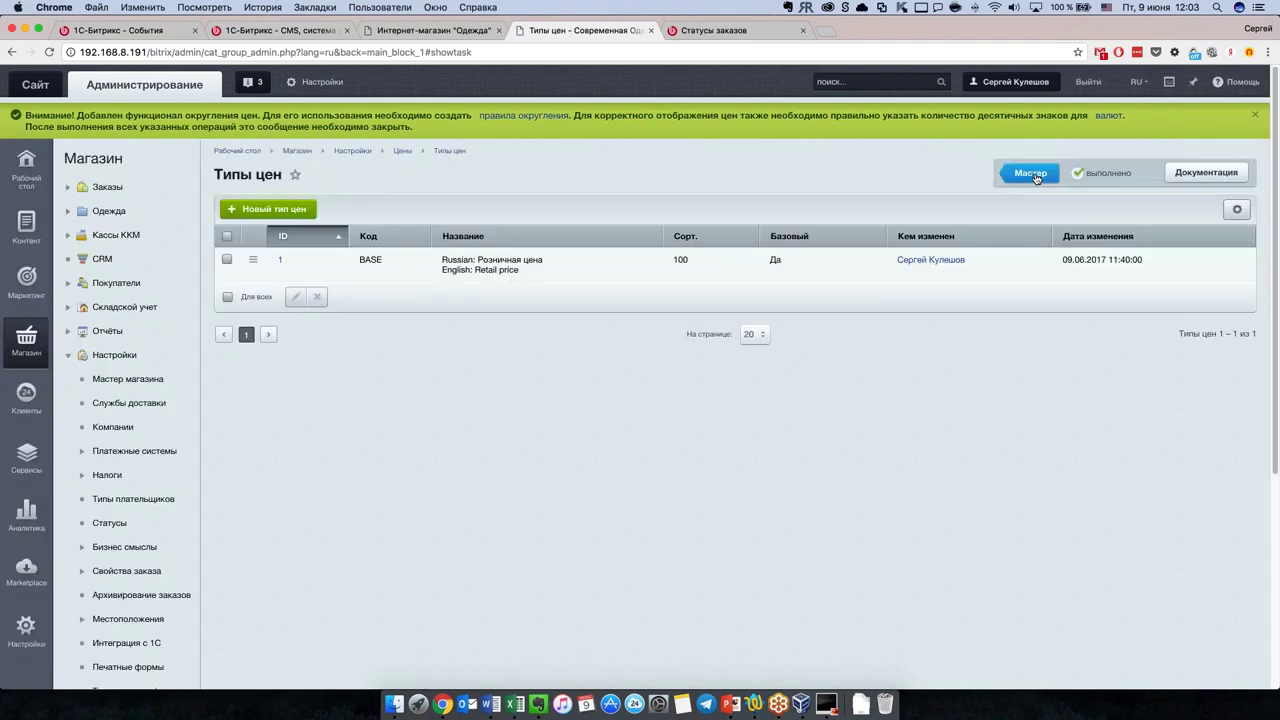
{"action": "left_click", "coordinate": [1031, 174]}
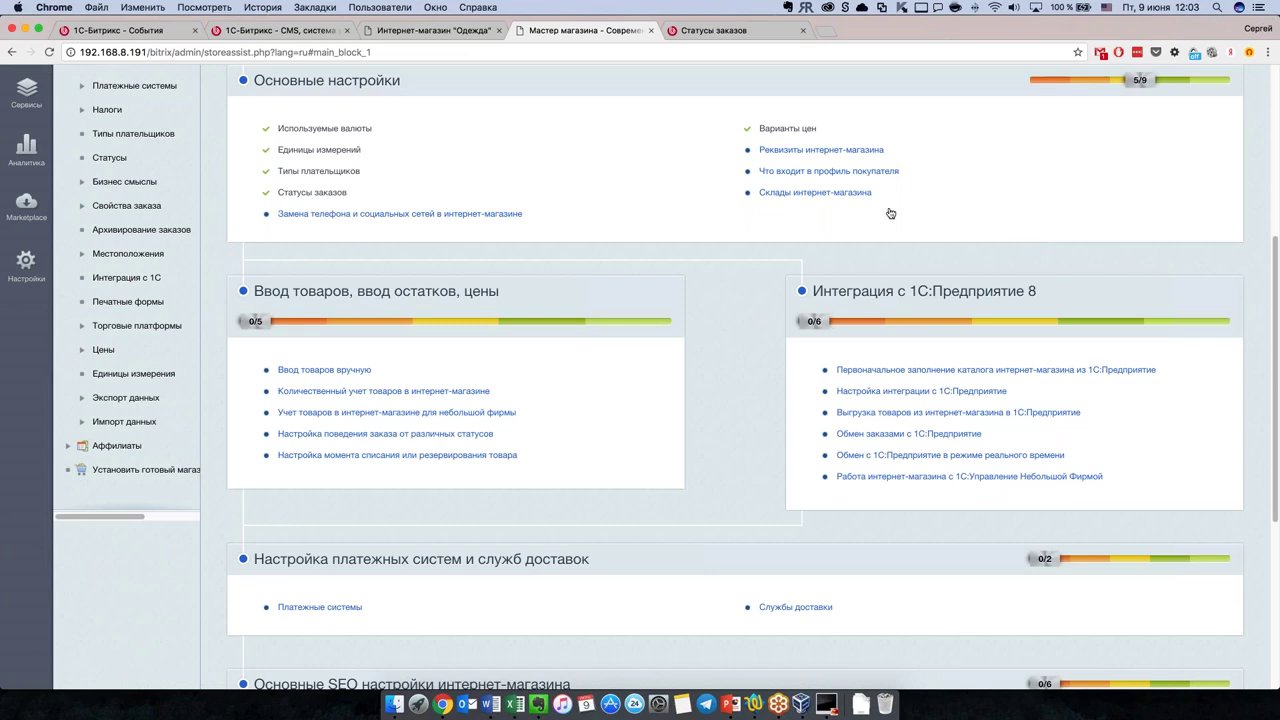
{"action": "left_click", "coordinate": [818, 174]}
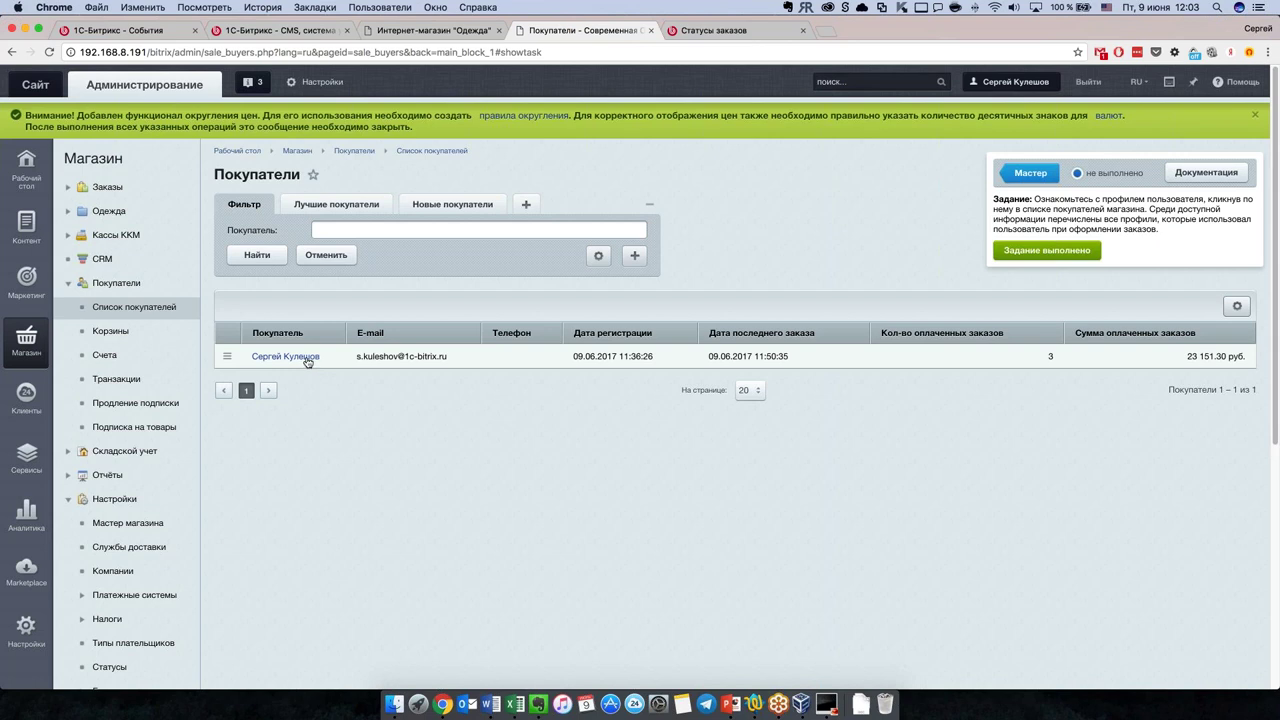
{"action": "left_click", "coordinate": [308, 358]}
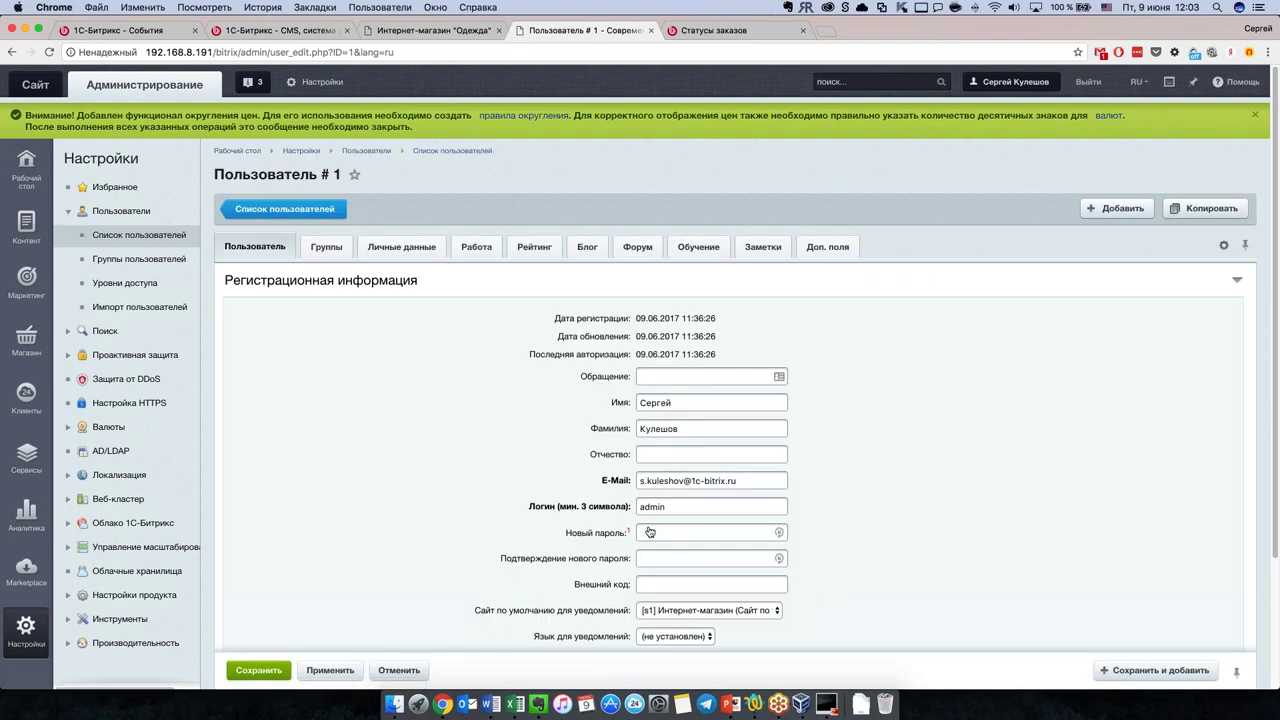
{"action": "scroll", "coordinate": [430, 356], "scroll_direction": "down", "scroll_amount": 3}
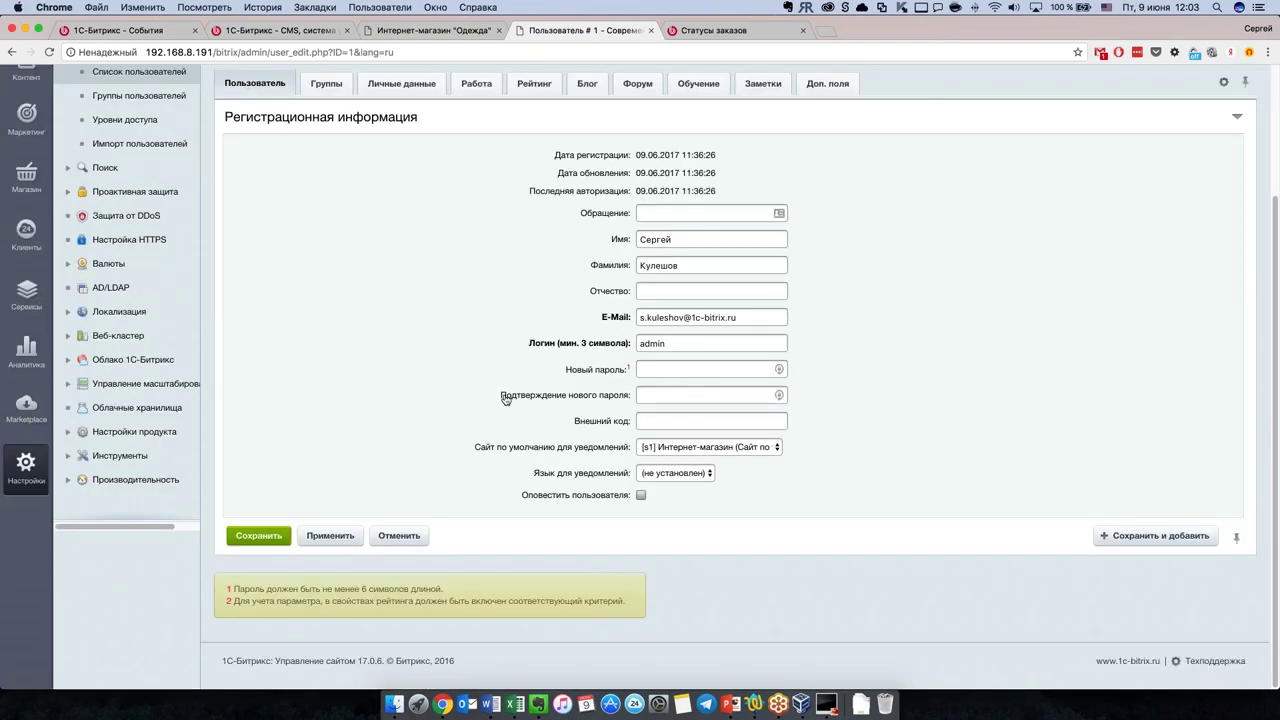
{"action": "scroll", "coordinate": [501, 397], "scroll_direction": "up", "scroll_amount": 3}
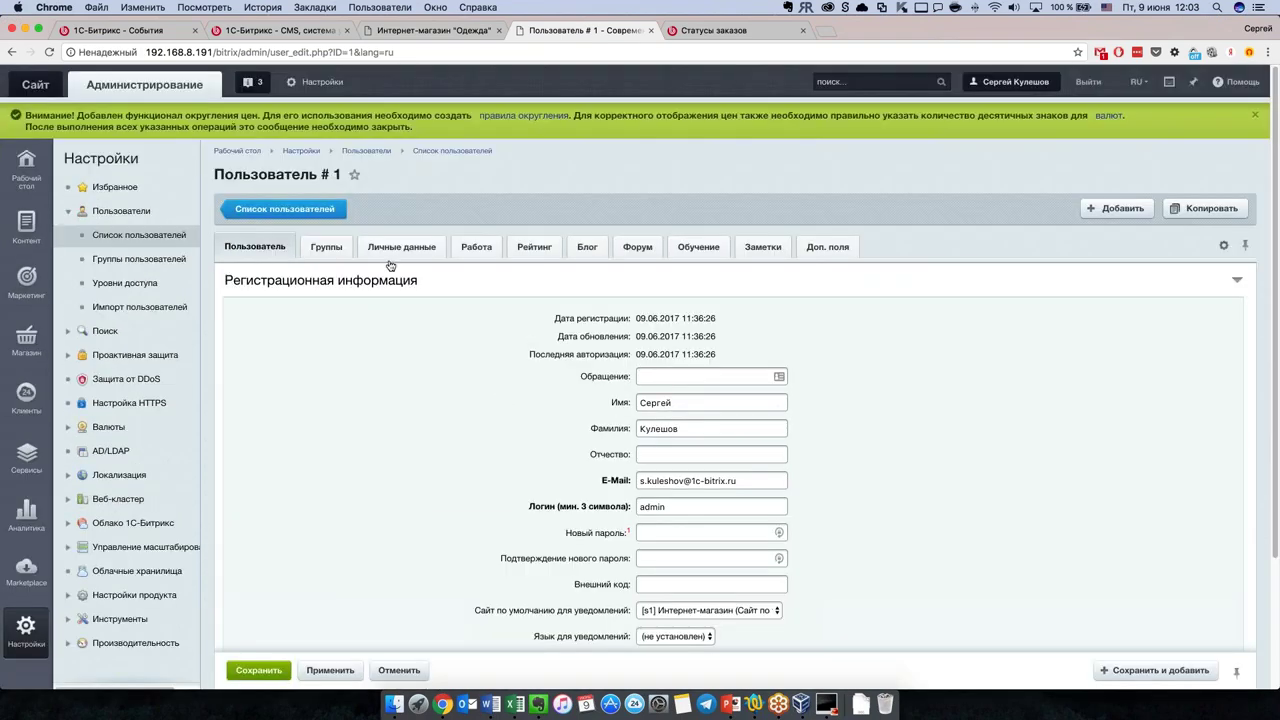
{"action": "left_click", "coordinate": [13, 52]}
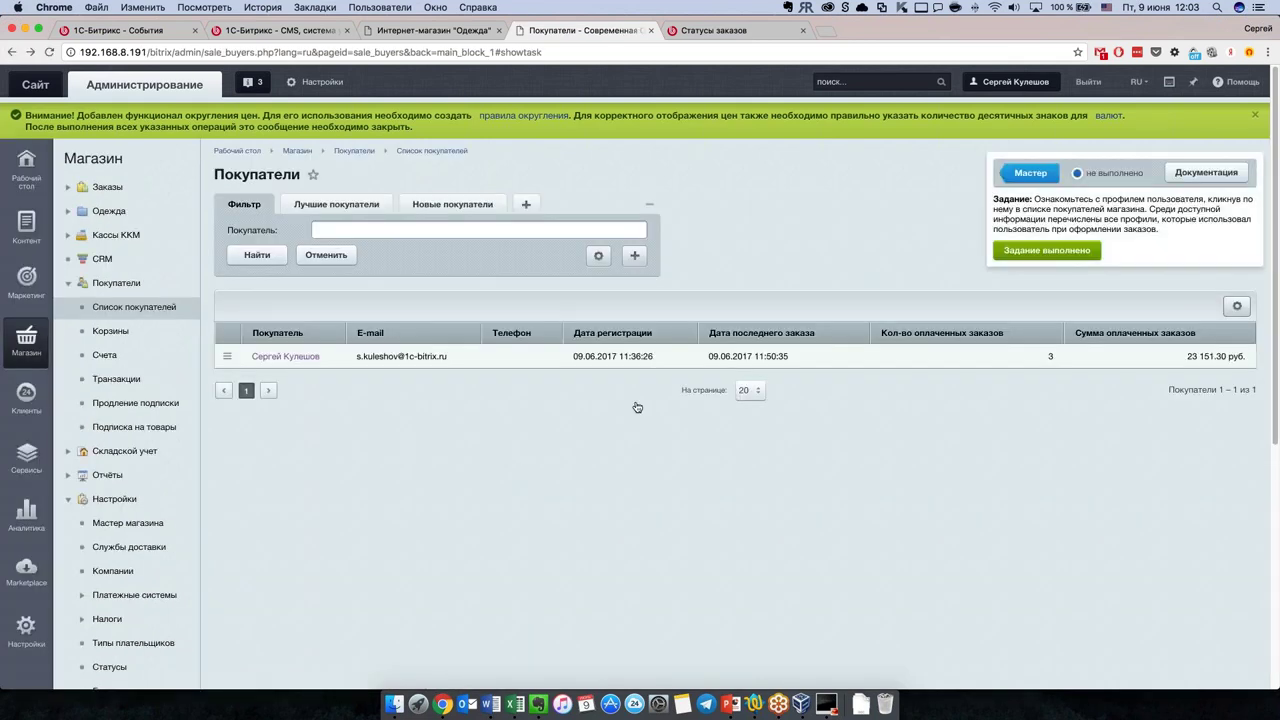
{"action": "left_click", "coordinate": [1030, 173]}
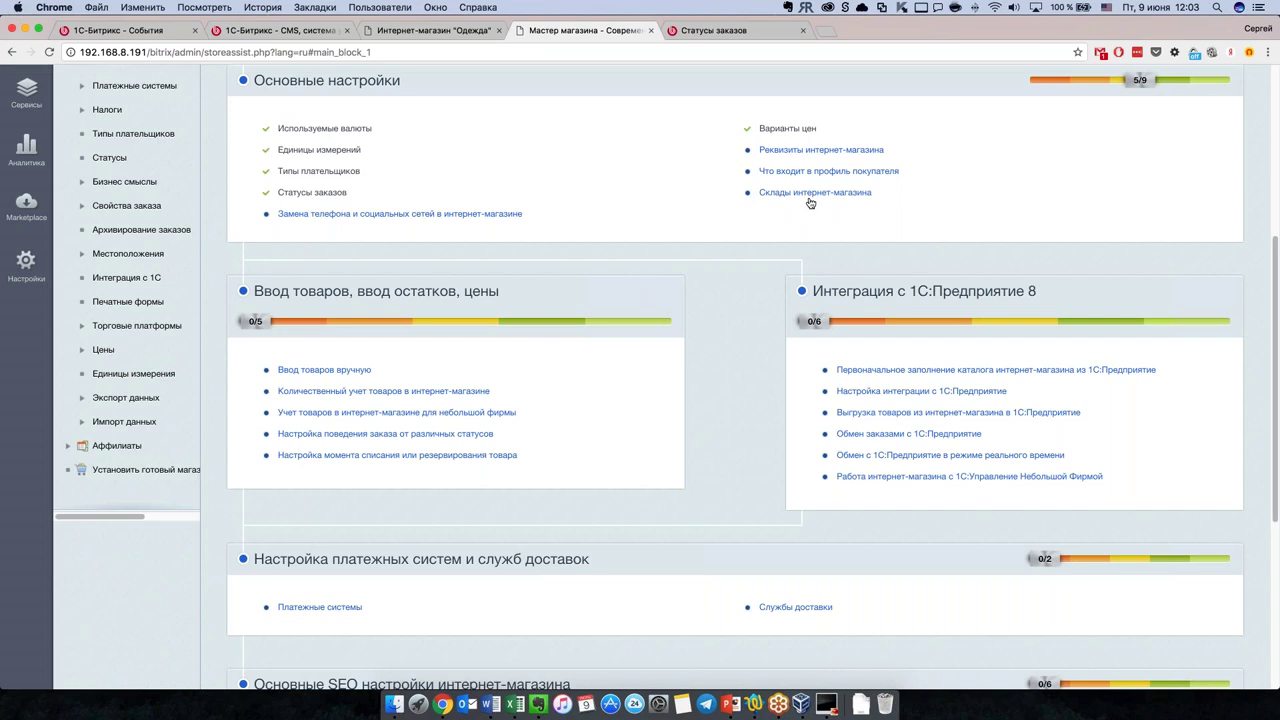
{"action": "scroll", "coordinate": [736, 394], "scroll_direction": "down", "scroll_amount": 1}
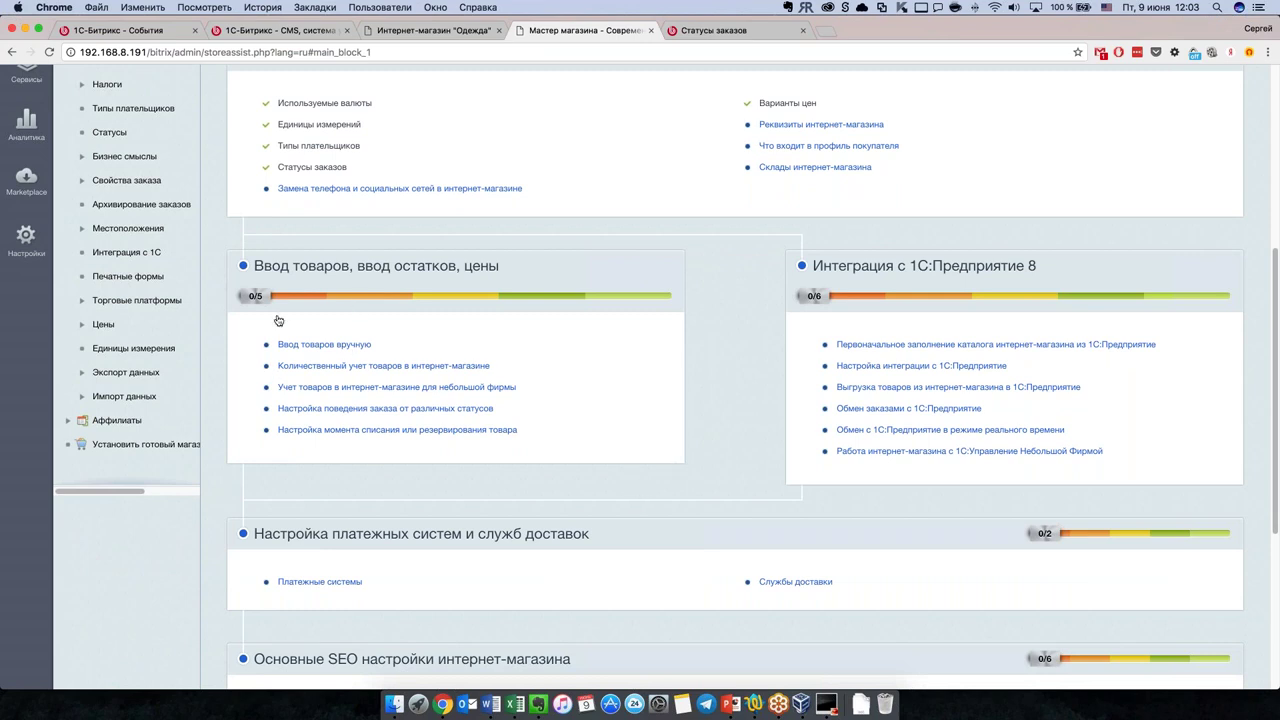
{"action": "scroll", "coordinate": [637, 390], "scroll_direction": "down", "scroll_amount": 1}
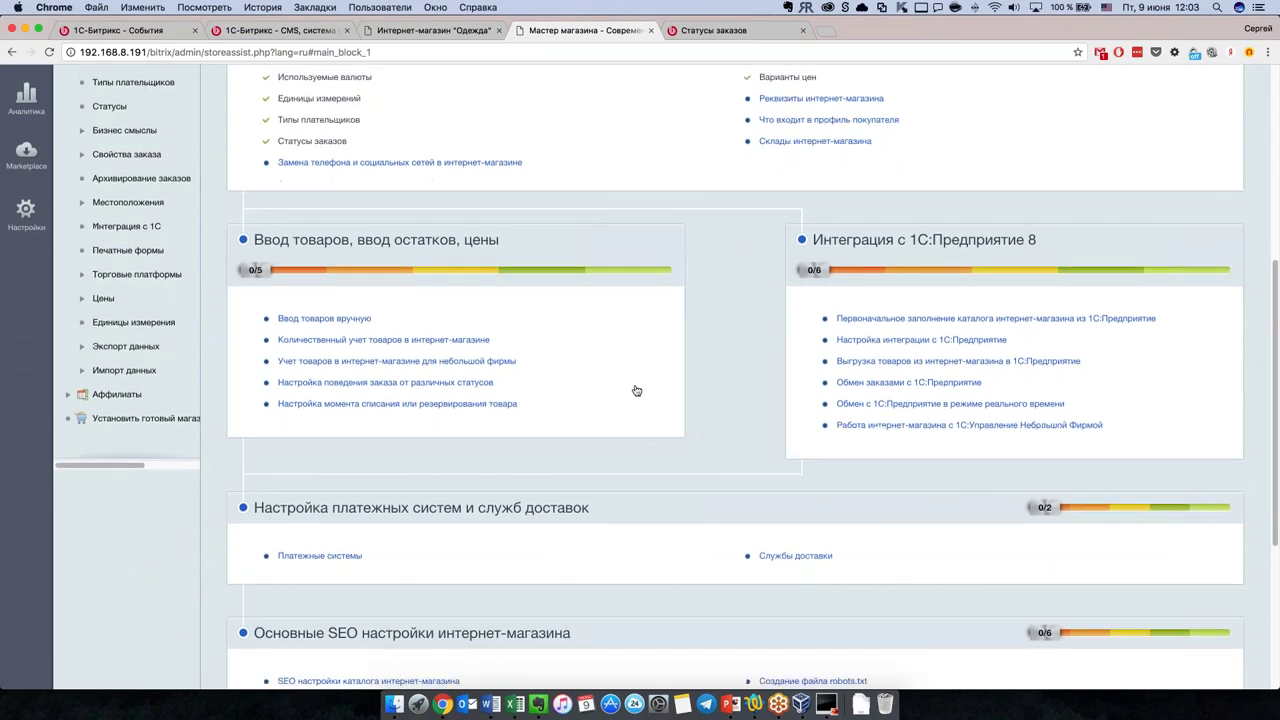
{"action": "scroll", "coordinate": [634, 400], "scroll_direction": "down", "scroll_amount": 1}
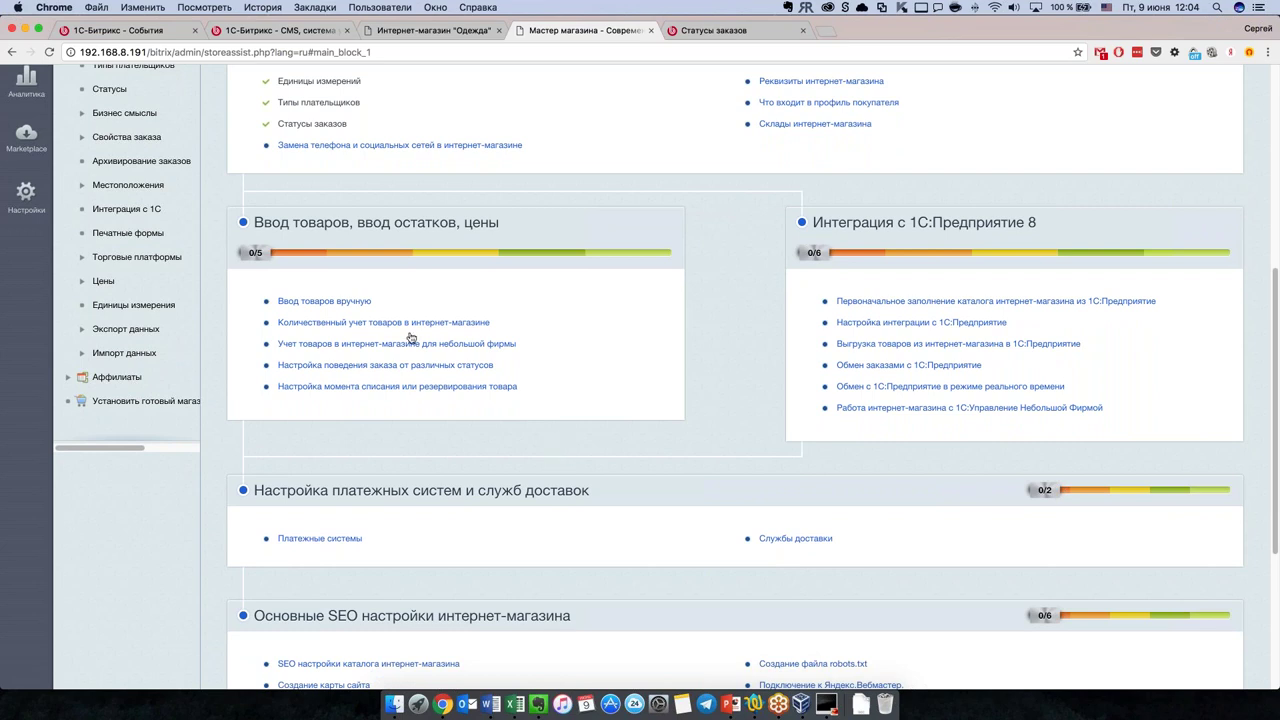
Step: Open the Одежда product list for manual product entry and scroll through its sections
{"action": "left_click", "coordinate": [348, 303]}
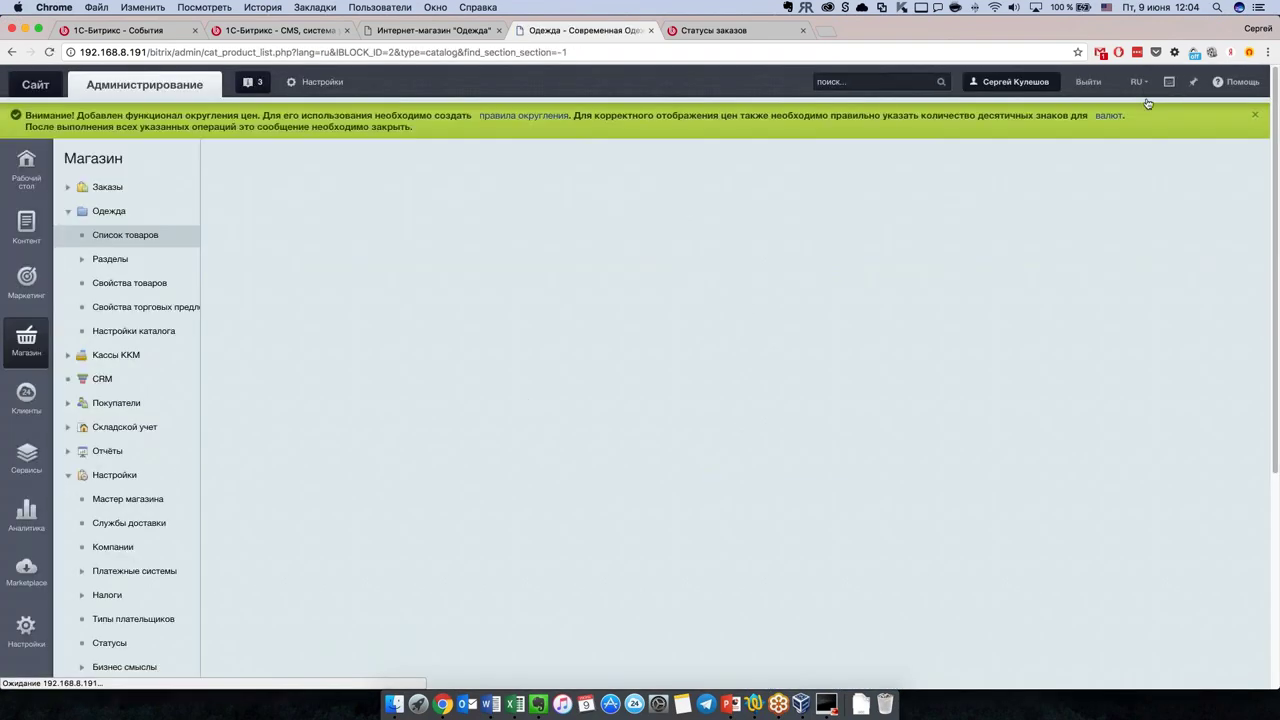
{"action": "scroll", "coordinate": [455, 495], "scroll_direction": "down", "scroll_amount": 1}
{"action": "scroll", "coordinate": [455, 495], "scroll_direction": "down", "scroll_amount": 1}
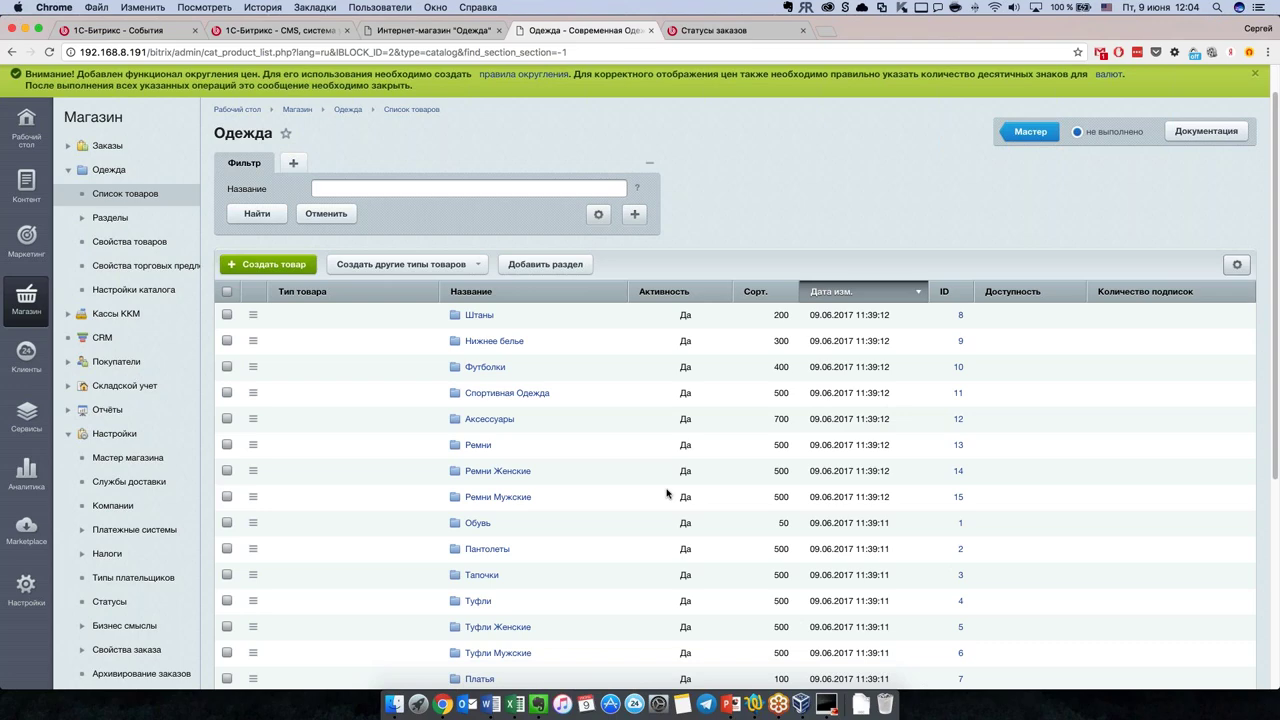
{"action": "scroll", "coordinate": [667, 493], "scroll_direction": "down", "scroll_amount": 5}
{"action": "scroll", "coordinate": [661, 493], "scroll_direction": "up", "scroll_amount": 8}
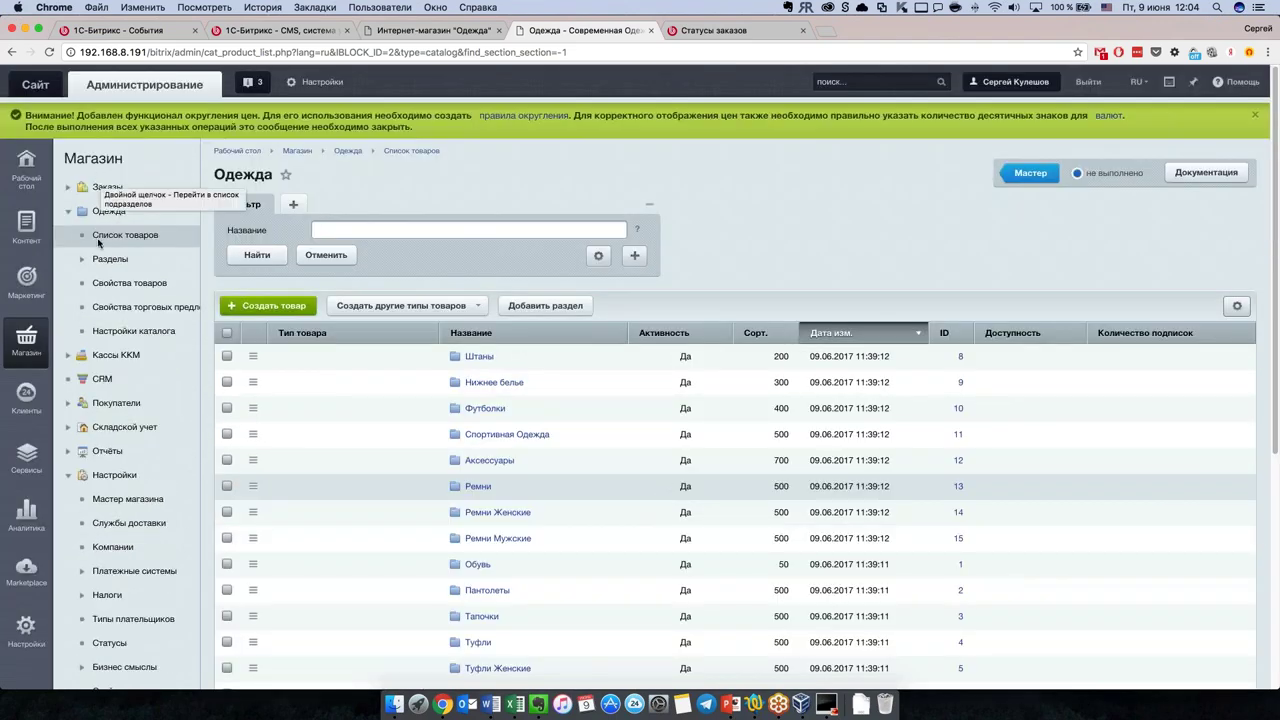
{"action": "scroll", "coordinate": [626, 450], "scroll_direction": "down", "scroll_amount": 5}
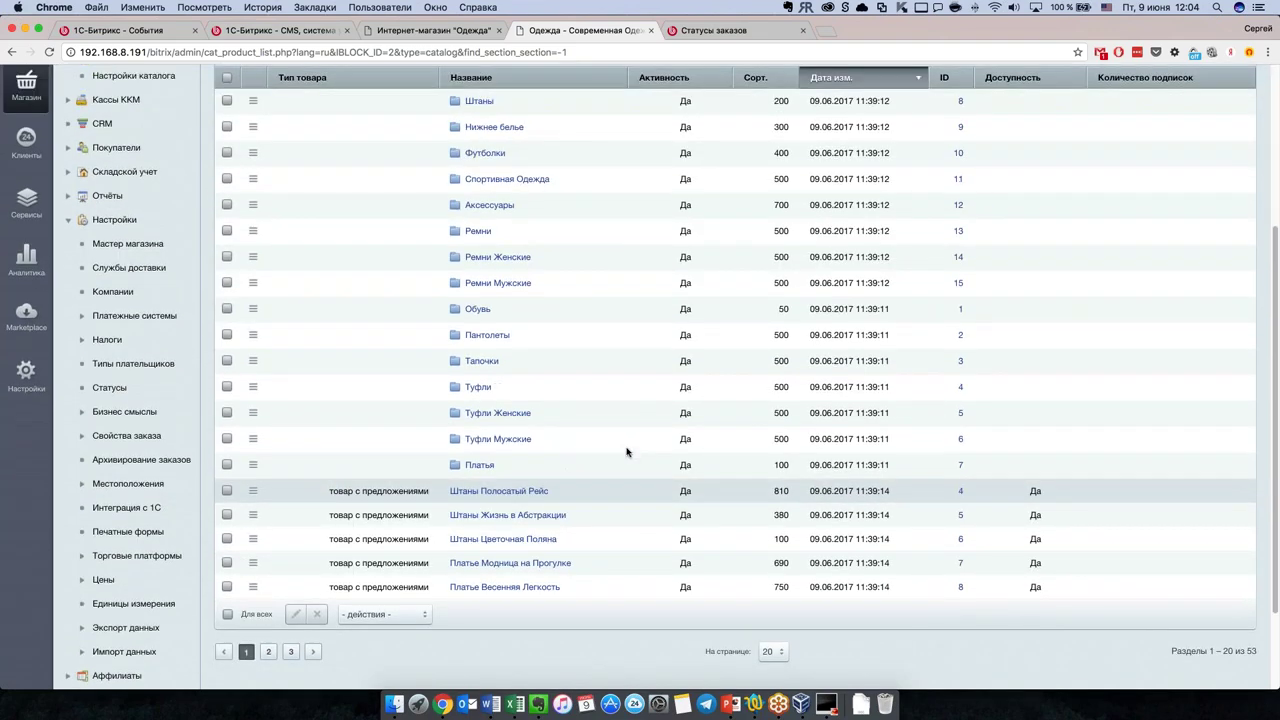
{"action": "scroll", "coordinate": [626, 229], "scroll_direction": "up", "scroll_amount": 1}
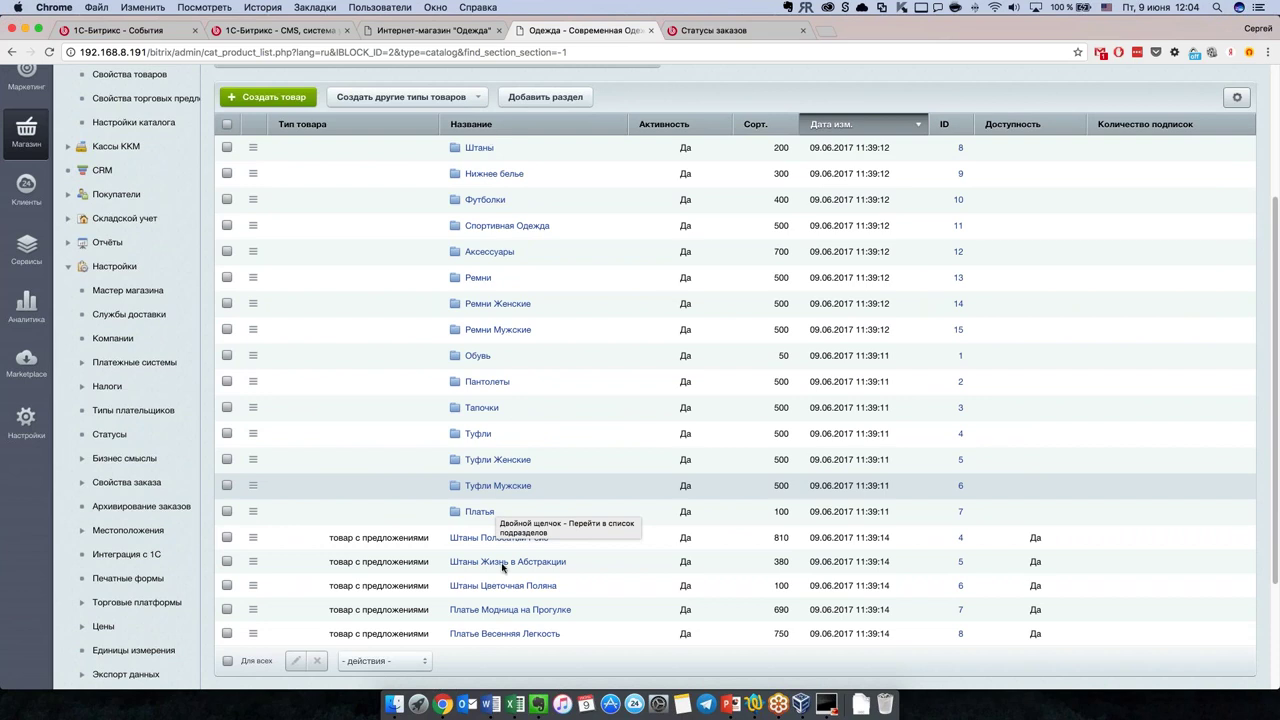
{"action": "scroll", "coordinate": [505, 555], "scroll_direction": "down", "scroll_amount": 2}
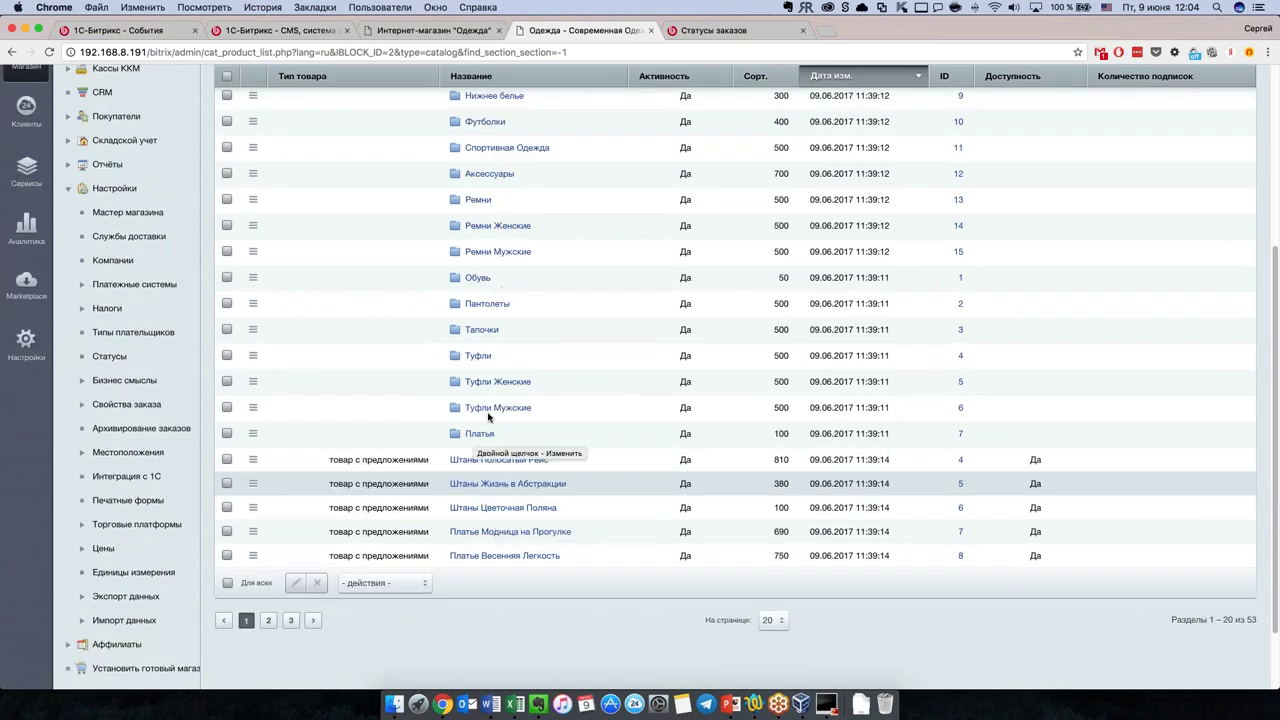
Step: Browse to page 2 of the product list and return to page 1
{"action": "left_click", "coordinate": [268, 620]}
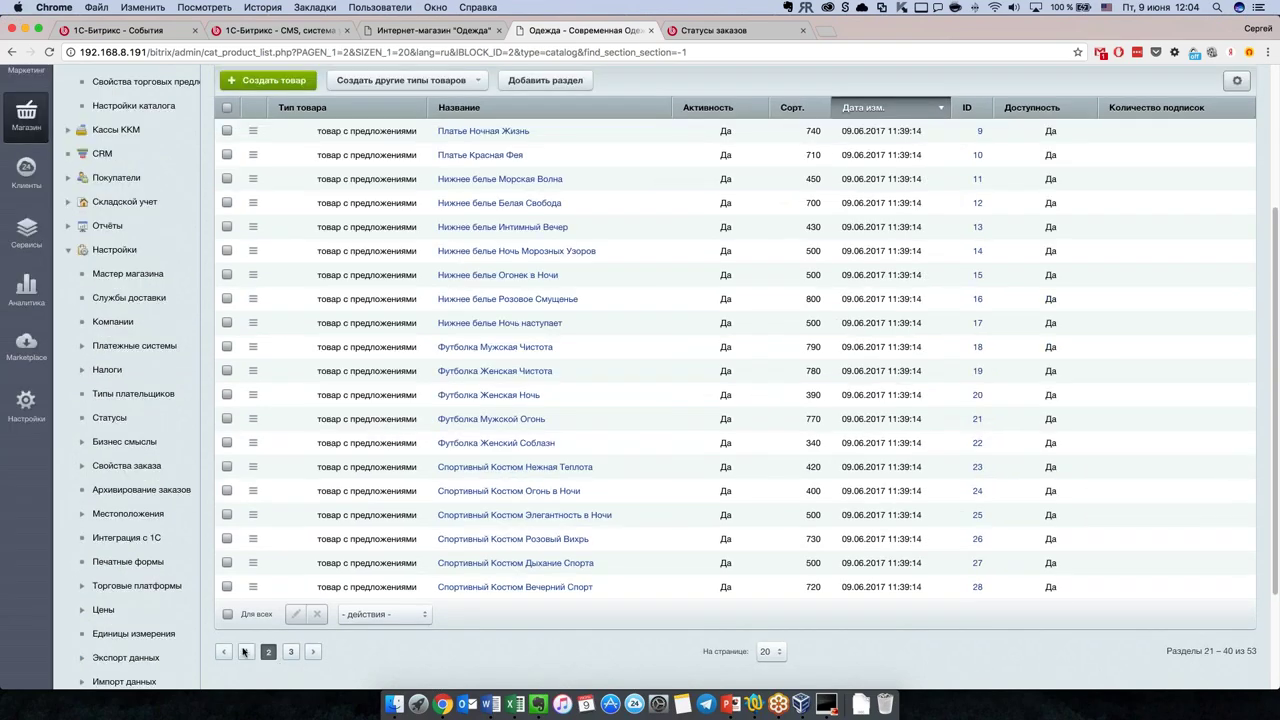
{"action": "left_click", "coordinate": [246, 651]}
{"action": "scroll", "coordinate": [610, 530], "scroll_direction": "up", "scroll_amount": 3}
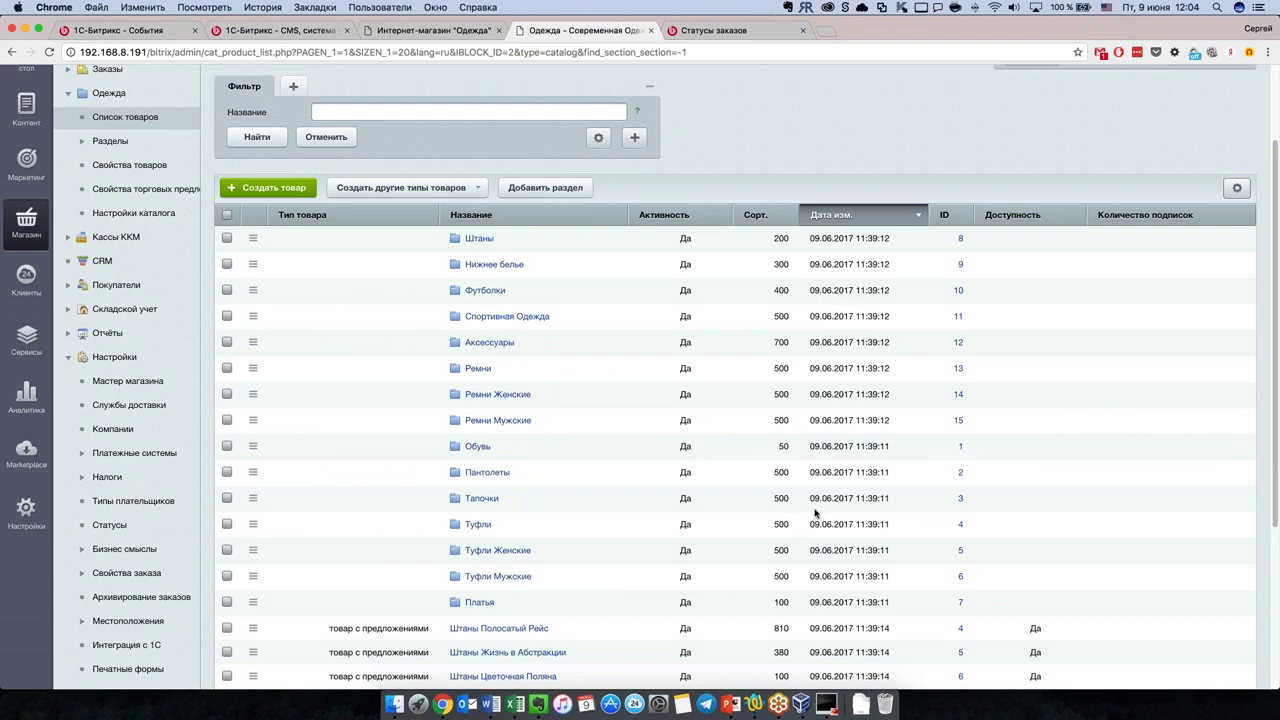
{"action": "scroll", "coordinate": [621, 426], "scroll_direction": "down", "scroll_amount": 3}
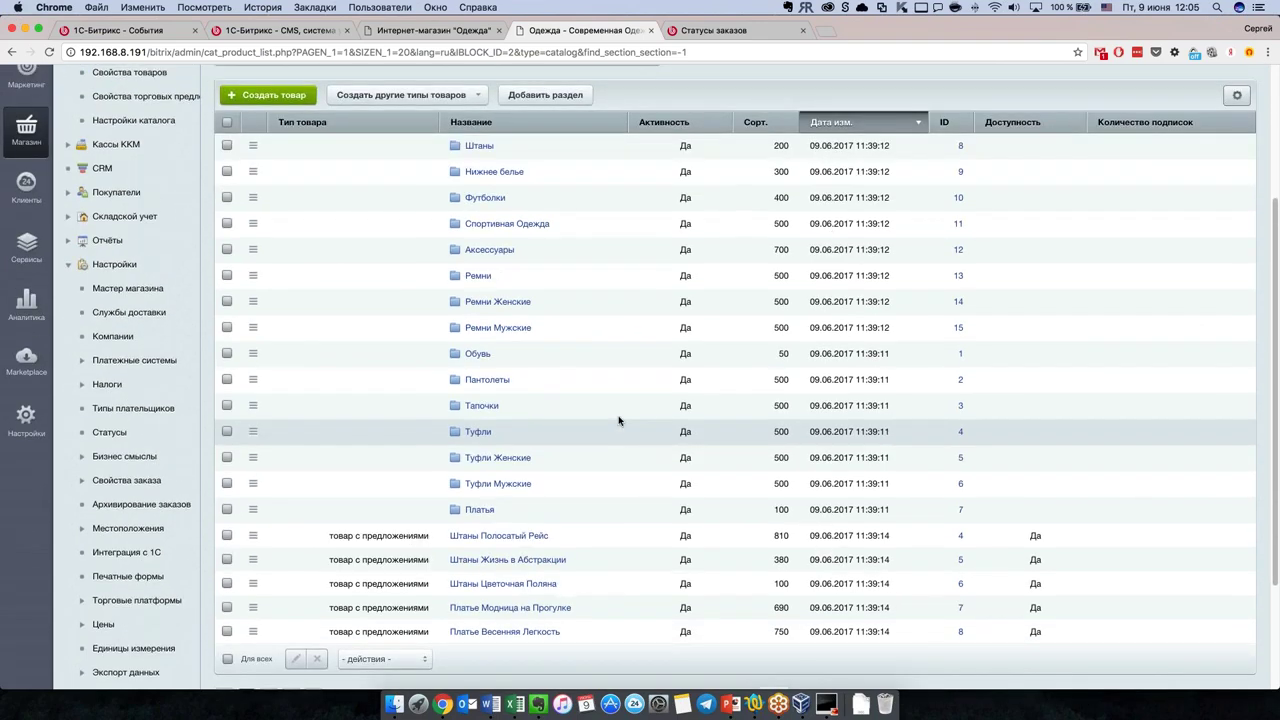
{"action": "scroll", "coordinate": [620, 423], "scroll_direction": "up", "scroll_amount": 5}
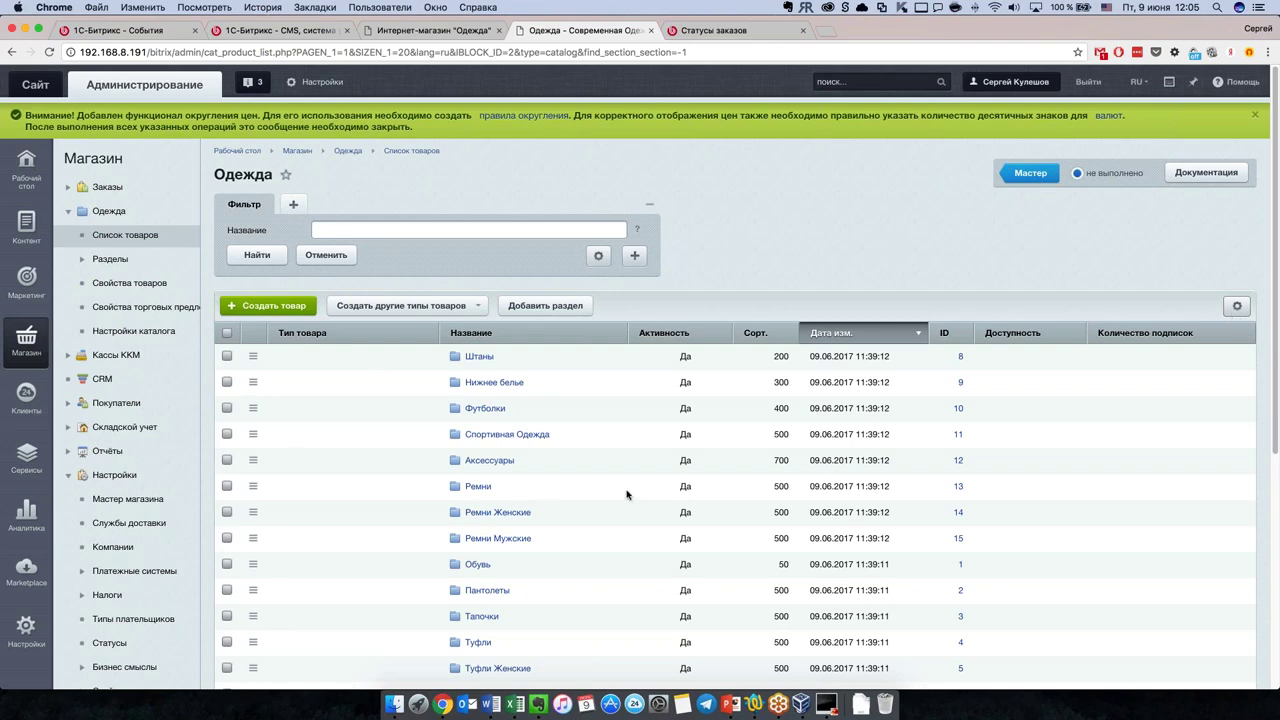
{"action": "scroll", "coordinate": [575, 480], "scroll_direction": "down", "scroll_amount": 2}
{"action": "scroll", "coordinate": [575, 480], "scroll_direction": "down", "scroll_amount": 1}
{"action": "scroll", "coordinate": [1000, 420], "scroll_direction": "up", "scroll_amount": 3}
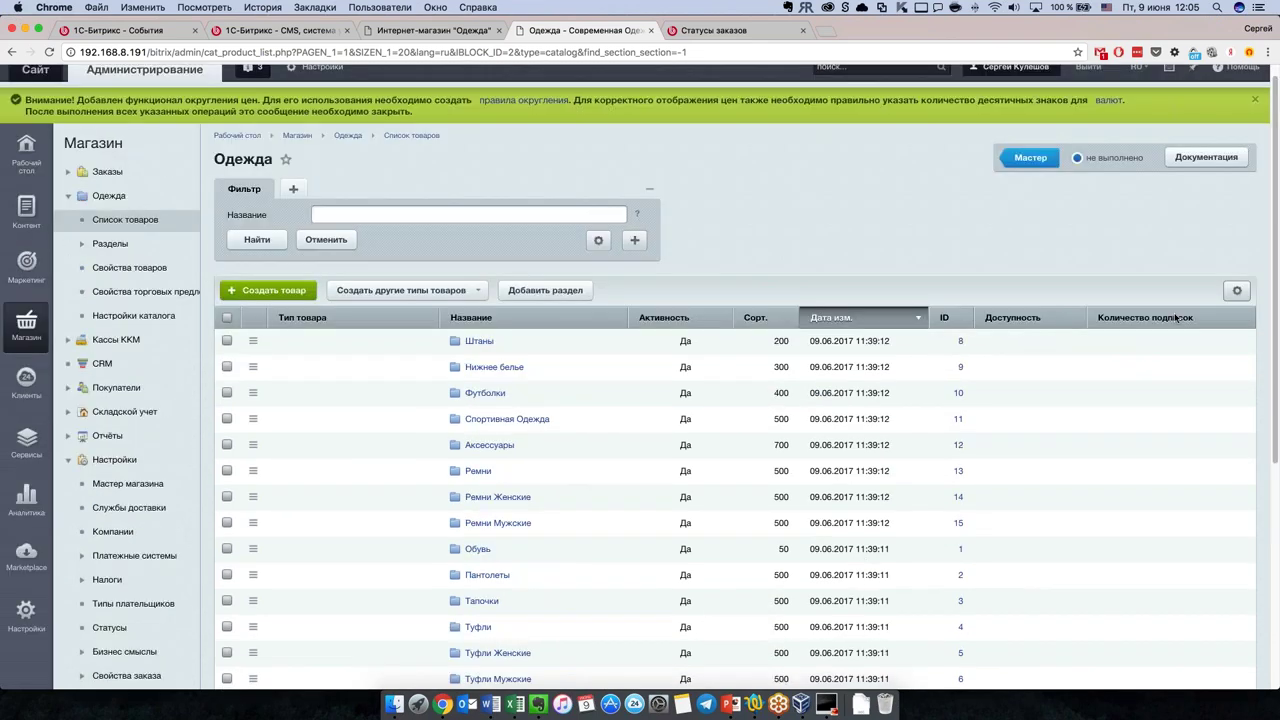
Step: Remove the Количество подписок column in the list's column settings
{"action": "left_click", "coordinate": [1236, 292]}
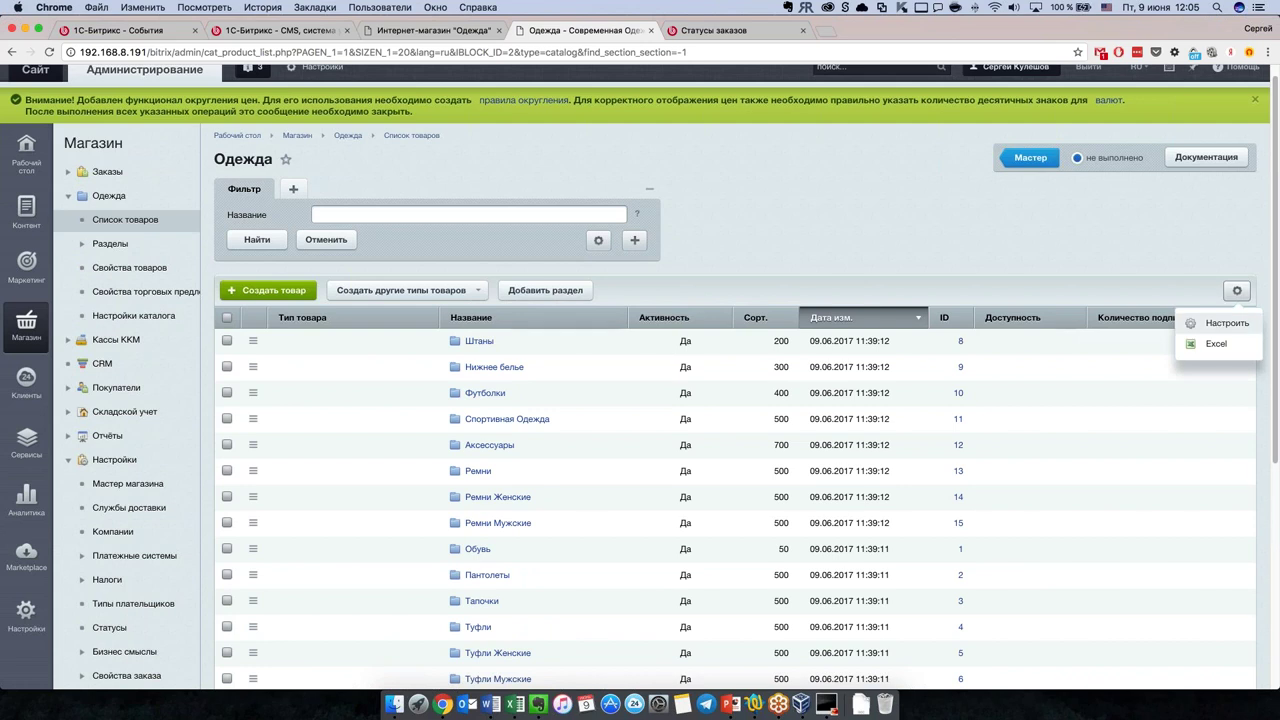
{"action": "left_click", "coordinate": [1222, 324]}
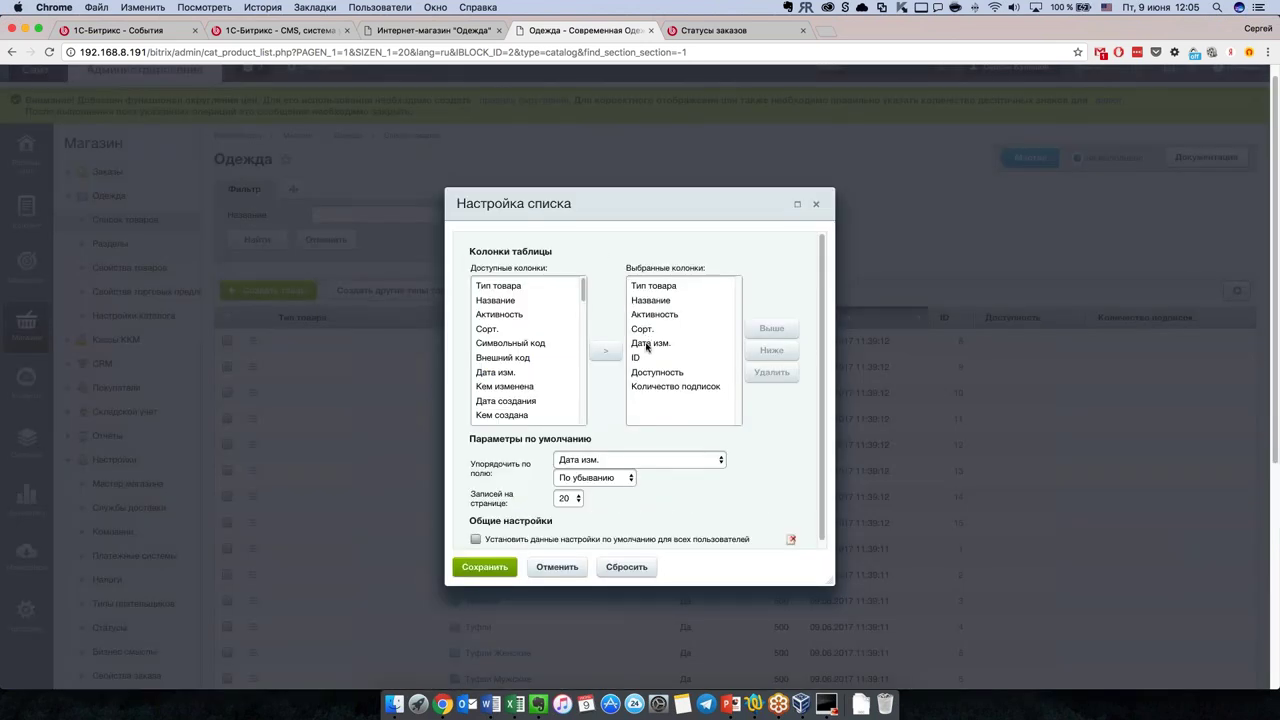
{"action": "left_click", "coordinate": [688, 386]}
{"action": "left_click", "coordinate": [768, 372]}
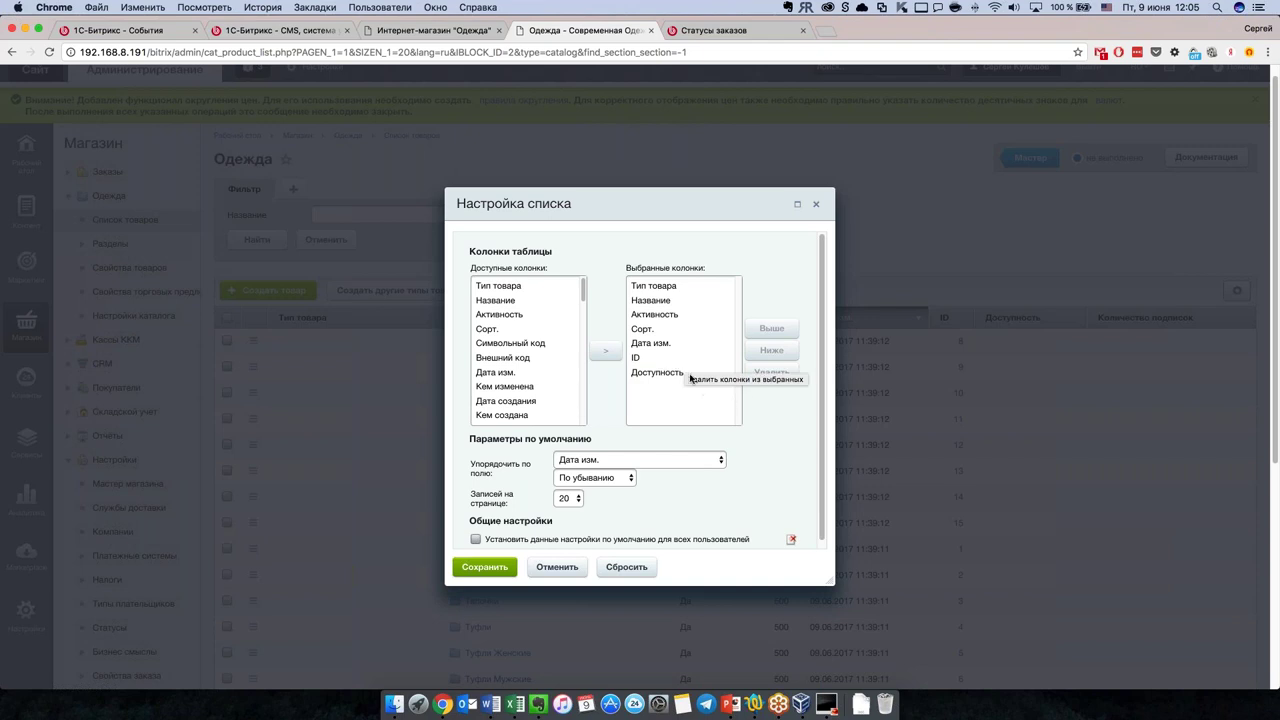
Step: Add the Количество показов and Картинка для анонса columns to the shown columns
{"action": "scroll", "coordinate": [520, 362], "scroll_direction": "down", "scroll_amount": 5}
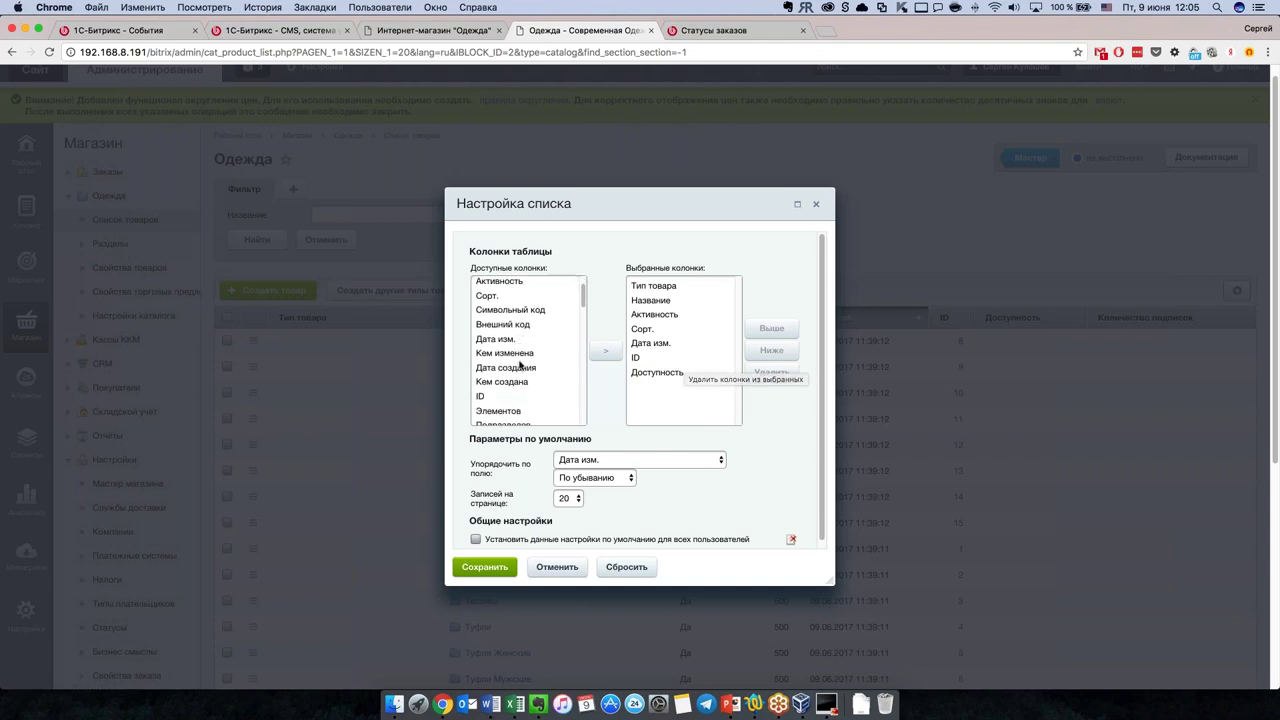
{"action": "scroll", "coordinate": [519, 365], "scroll_direction": "down", "scroll_amount": 6}
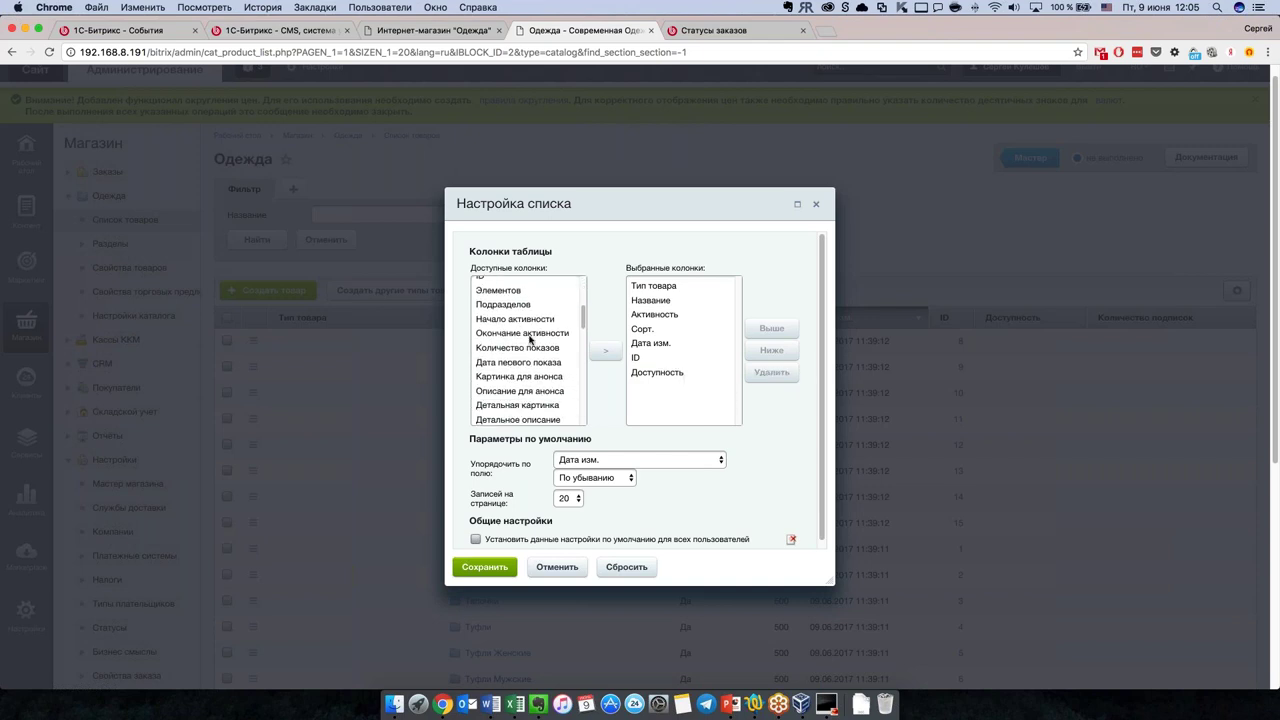
{"action": "left_click", "coordinate": [530, 347]}
{"action": "left_click", "coordinate": [606, 351]}
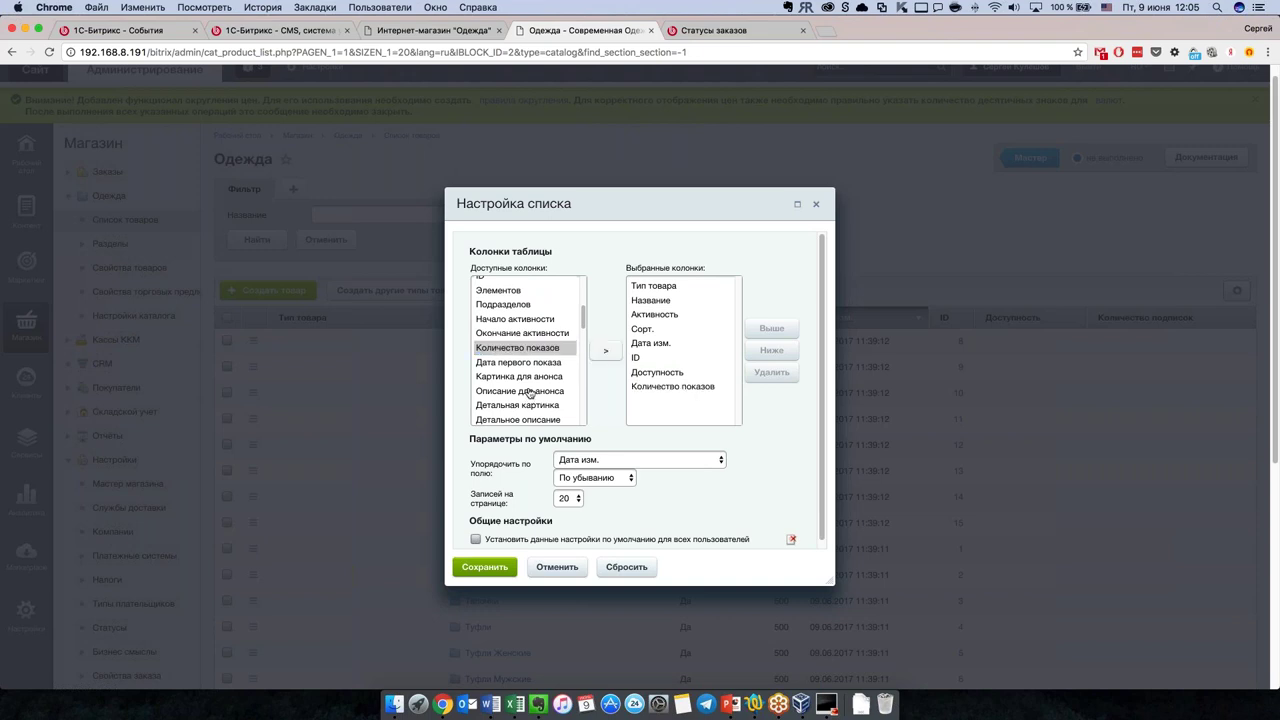
{"action": "scroll", "coordinate": [537, 376], "scroll_direction": "down", "scroll_amount": 1}
{"action": "left_click", "coordinate": [537, 369]}
{"action": "left_click", "coordinate": [606, 351]}
Step: Move Картинка для анонса up to the second position among the shown columns
{"action": "scroll", "coordinate": [533, 384], "scroll_direction": "down", "scroll_amount": 4}
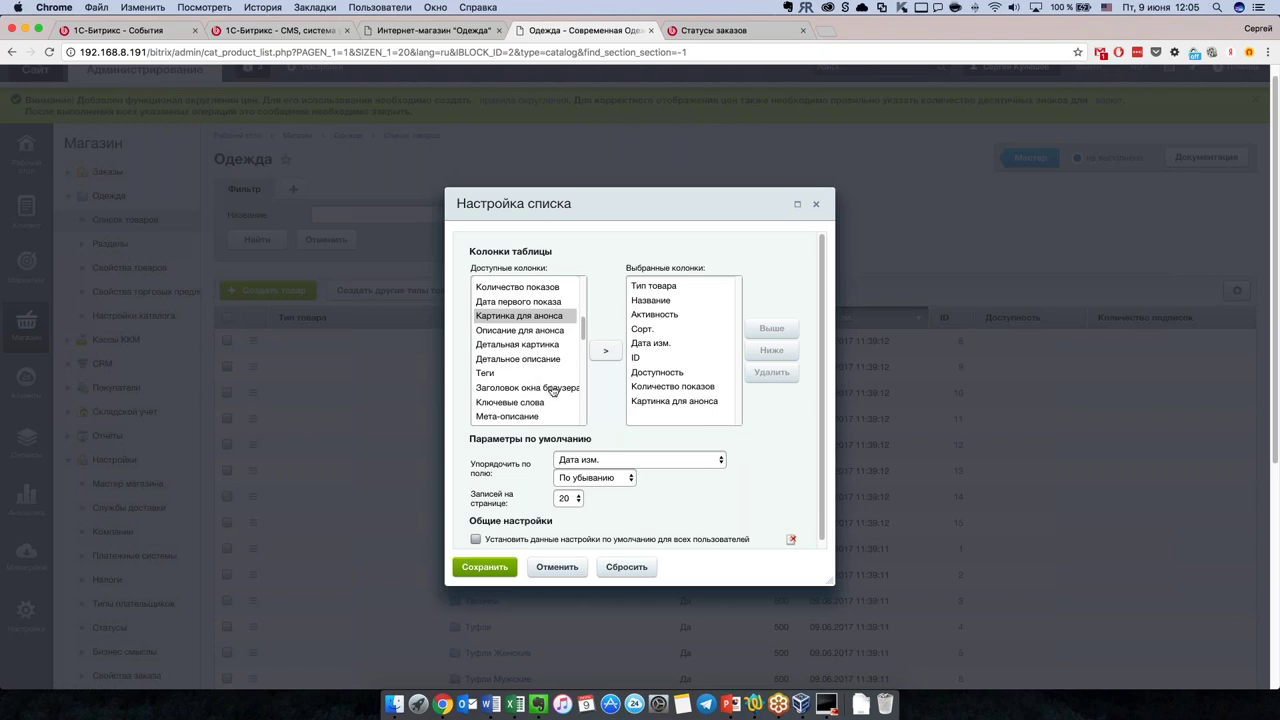
{"action": "left_click", "coordinate": [675, 401]}
{"action": "left_click", "coordinate": [771, 328]}
{"action": "left_click", "coordinate": [771, 328]}
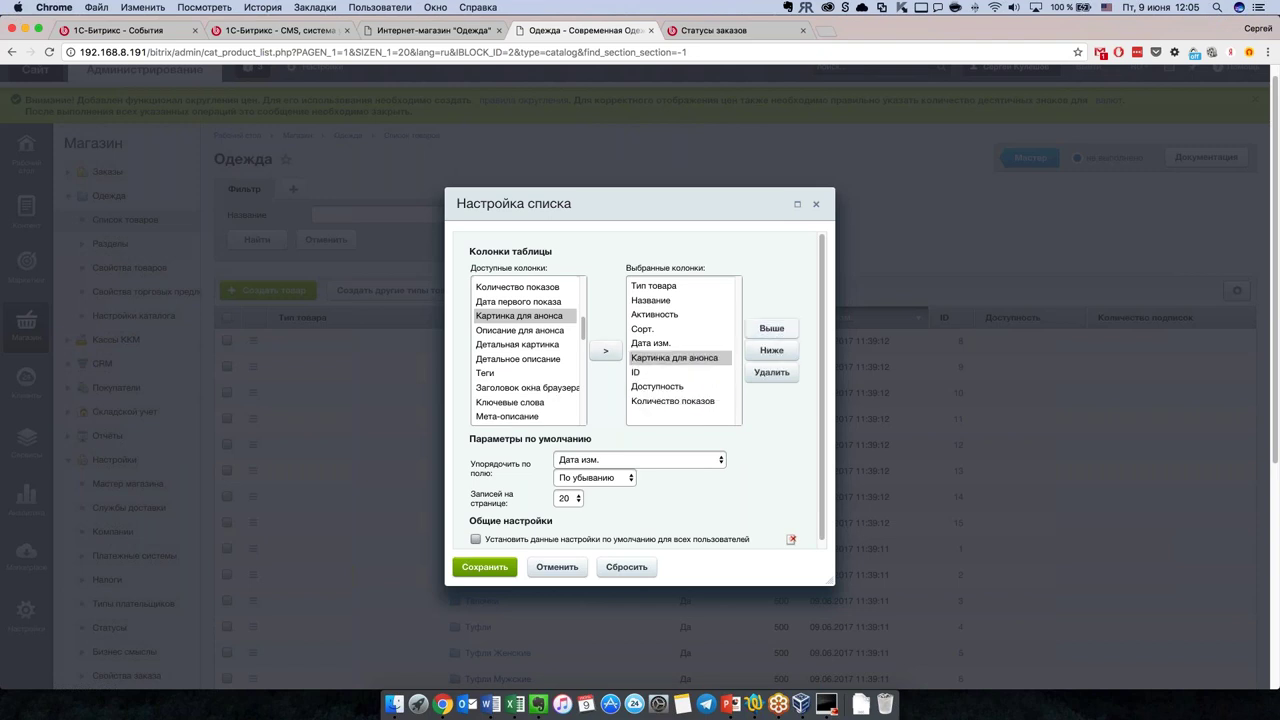
{"action": "left_click", "coordinate": [774, 352]}
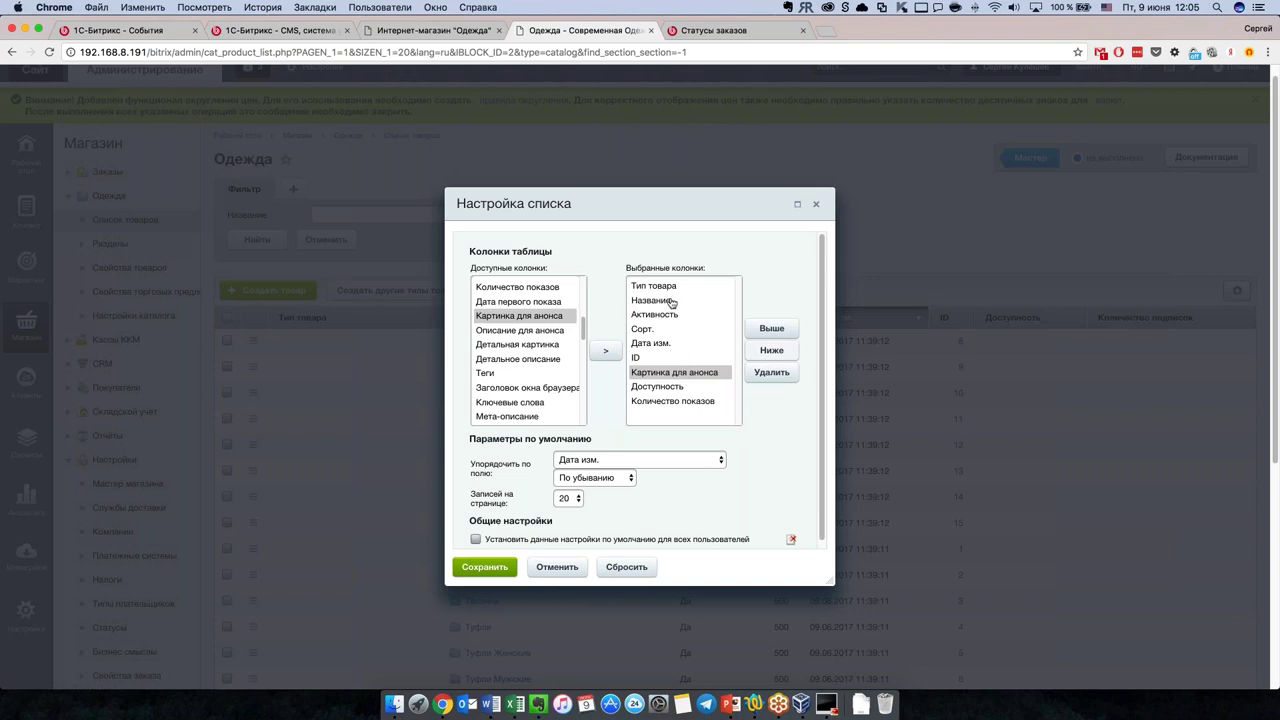
{"action": "left_click", "coordinate": [771, 330]}
{"action": "left_click", "coordinate": [771, 330]}
{"action": "left_click", "coordinate": [771, 330]}
{"action": "left_click", "coordinate": [771, 330]}
{"action": "left_click", "coordinate": [771, 330]}
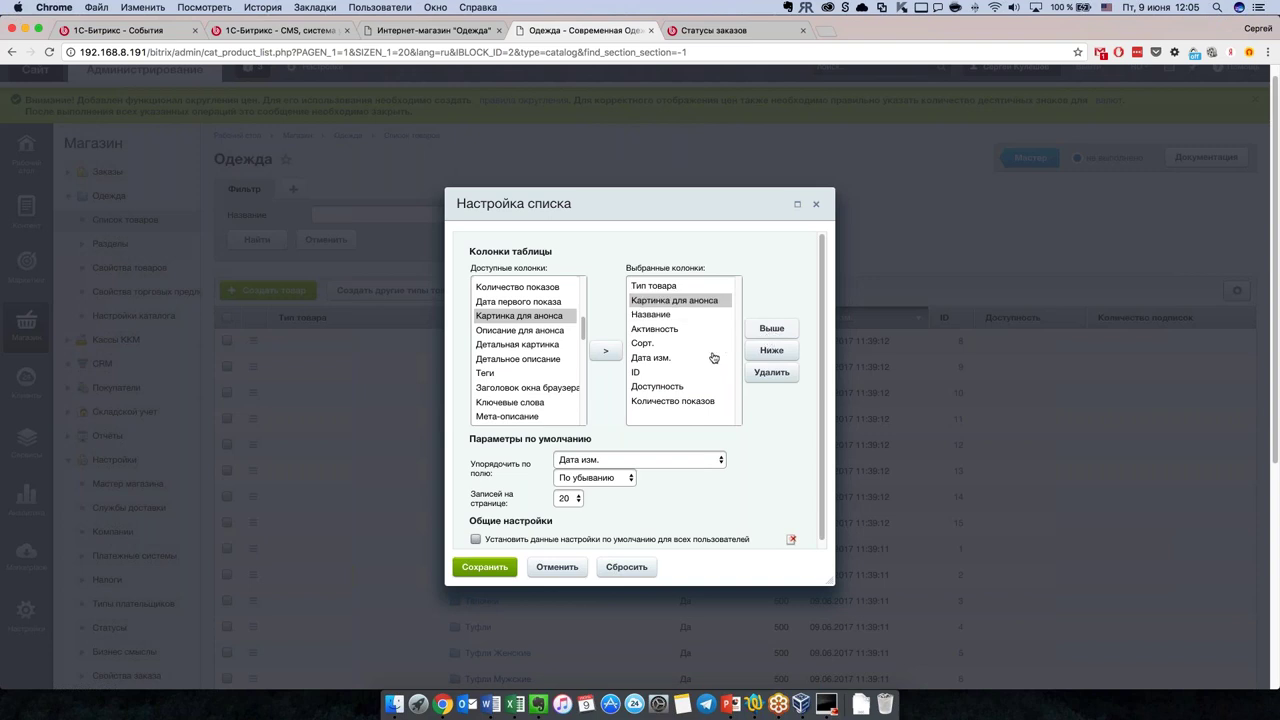
Step: Remove the Сорт. column, make ID the first column, and apply the settings for all users
{"action": "left_click", "coordinate": [651, 343]}
{"action": "left_click", "coordinate": [771, 372]}
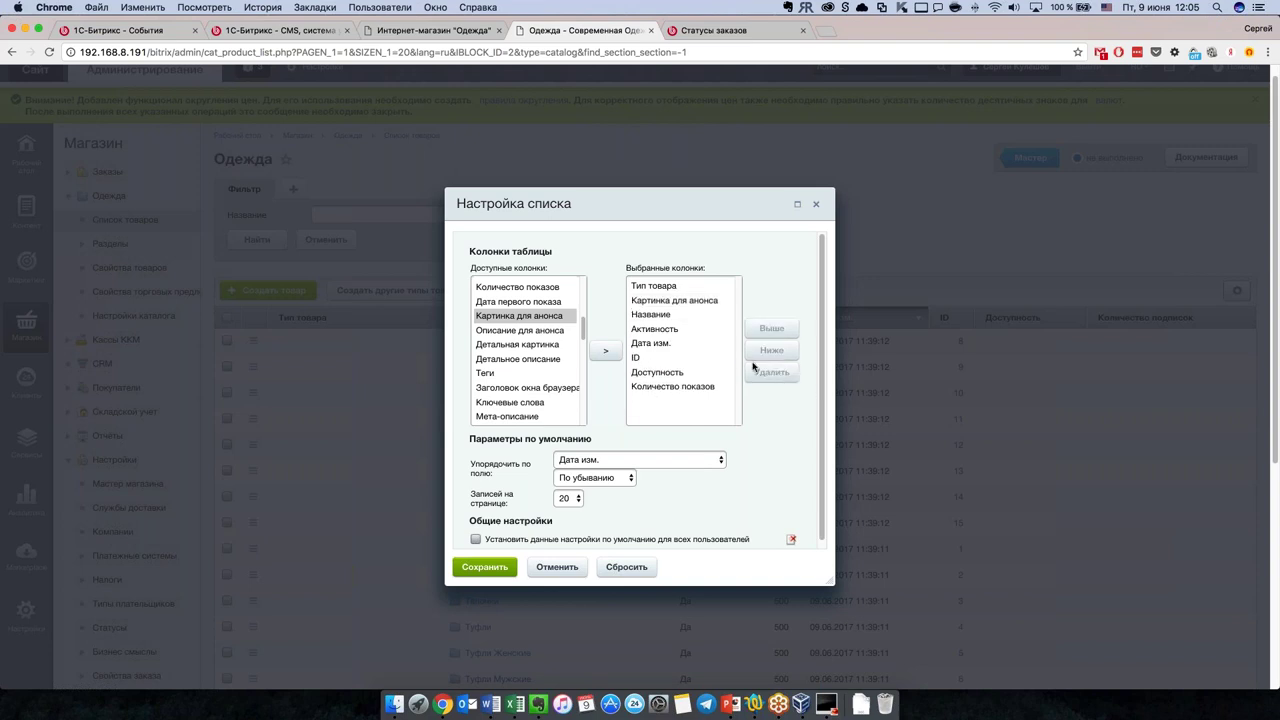
{"action": "left_click", "coordinate": [705, 360]}
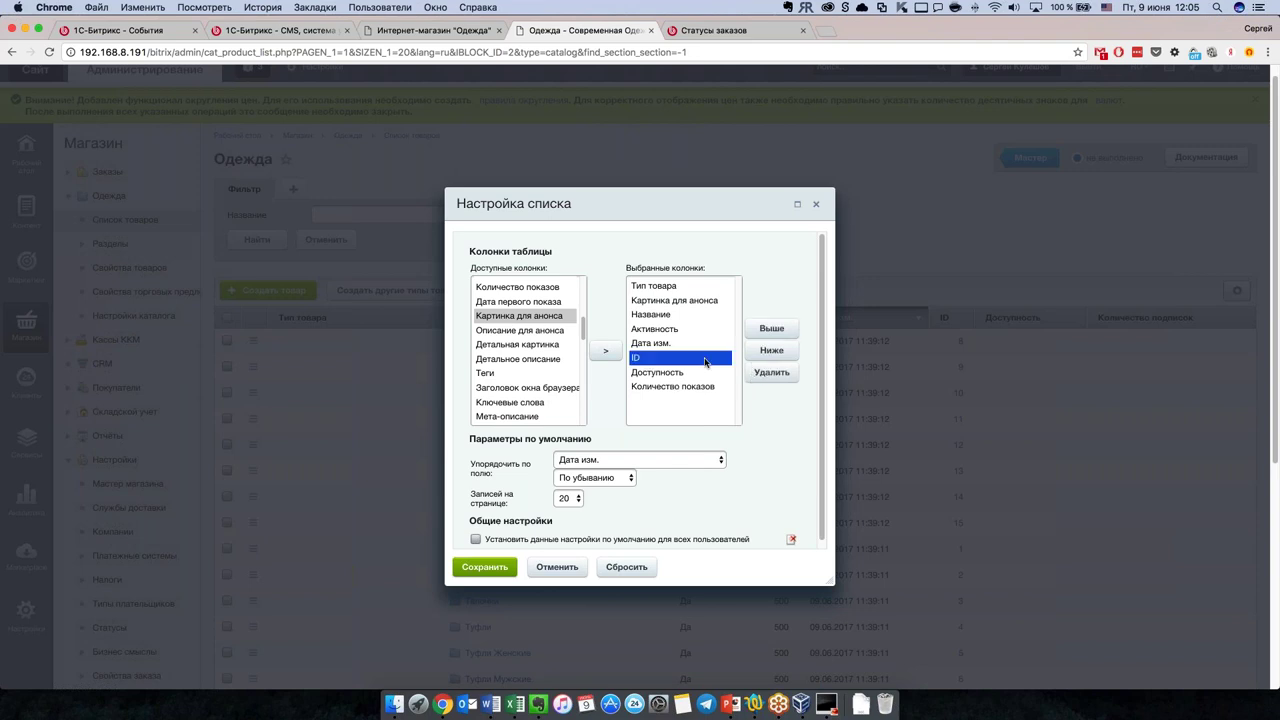
{"action": "left_click", "coordinate": [762, 332]}
{"action": "left_click", "coordinate": [762, 332]}
{"action": "left_click", "coordinate": [762, 332]}
{"action": "left_click", "coordinate": [762, 332]}
{"action": "left_click", "coordinate": [762, 332]}
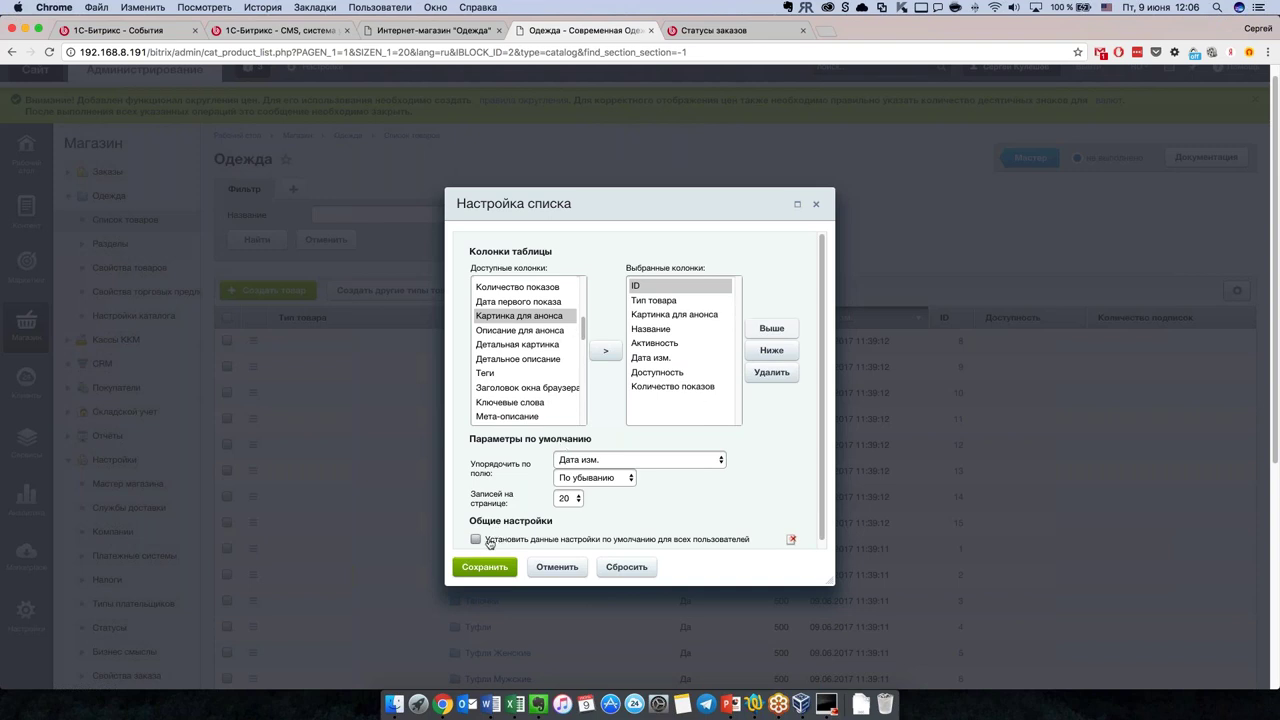
{"action": "left_click", "coordinate": [476, 539]}
Step: Save the column settings and scroll down the reloaded product list to the pager
{"action": "left_click", "coordinate": [486, 567]}
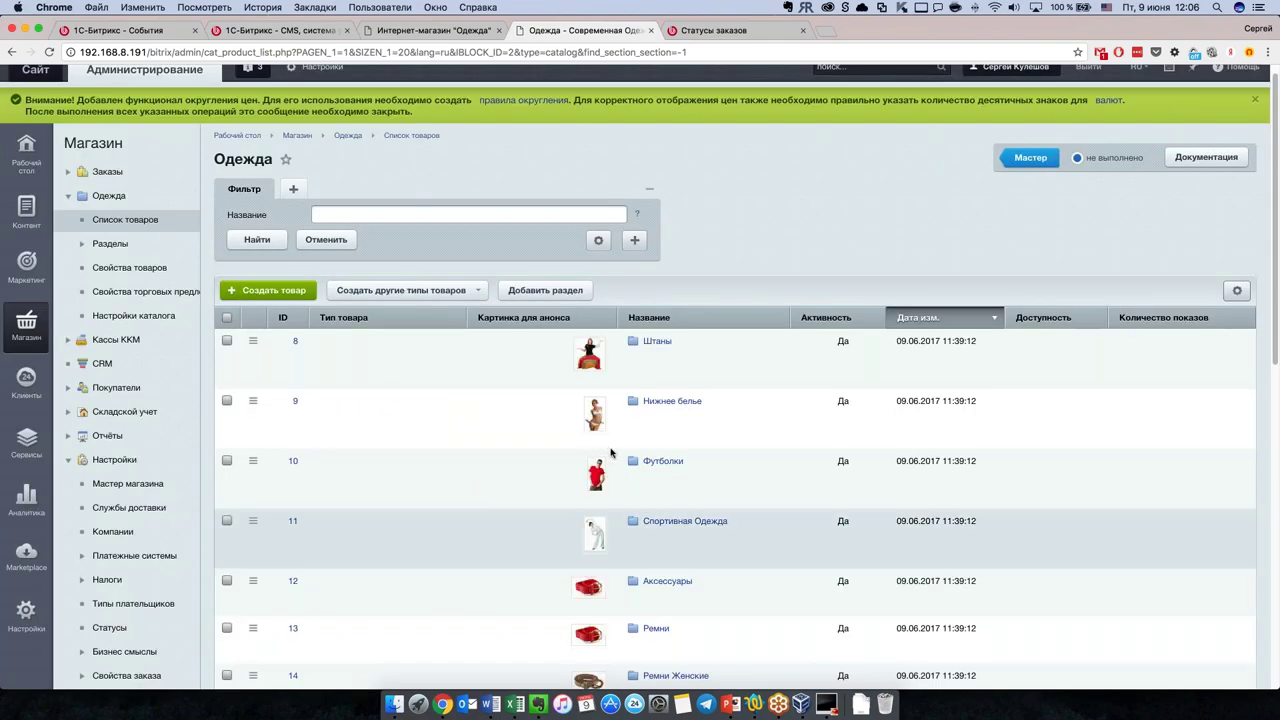
{"action": "scroll", "coordinate": [676, 443], "scroll_direction": "down", "scroll_amount": 1}
{"action": "scroll", "coordinate": [676, 443], "scroll_direction": "down", "scroll_amount": 2}
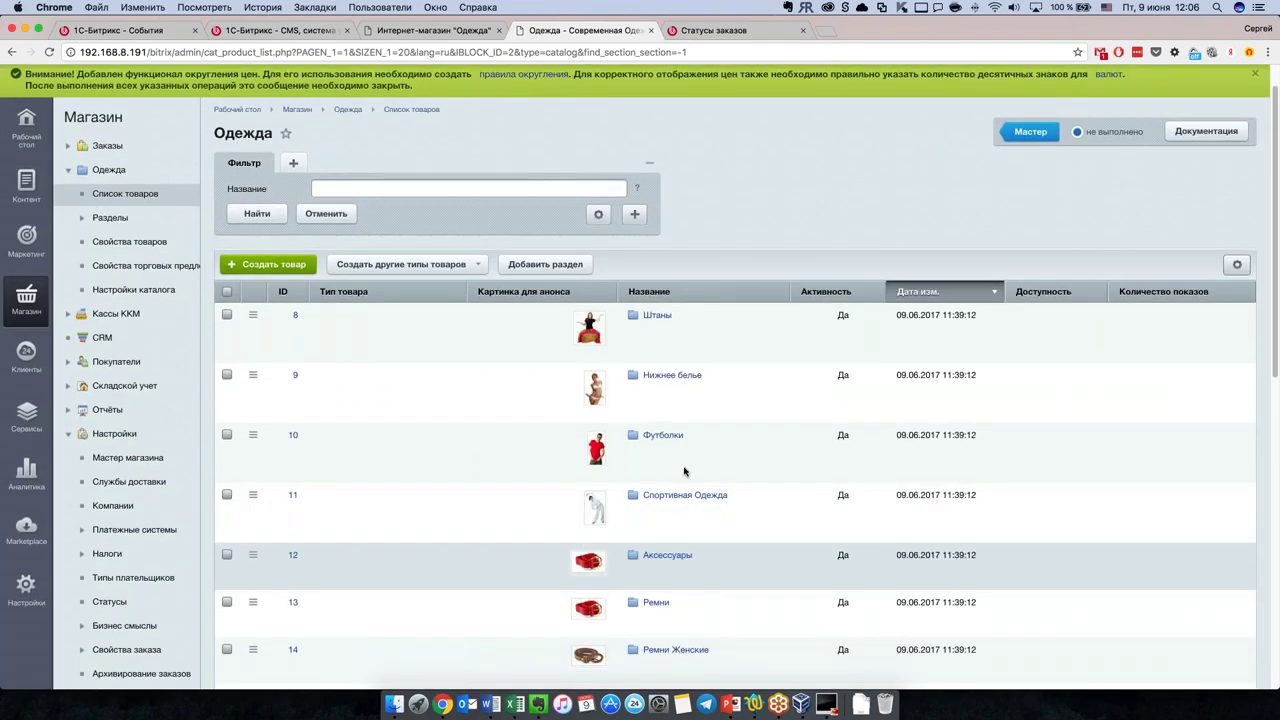
{"action": "scroll", "coordinate": [686, 462], "scroll_direction": "down", "scroll_amount": 10}
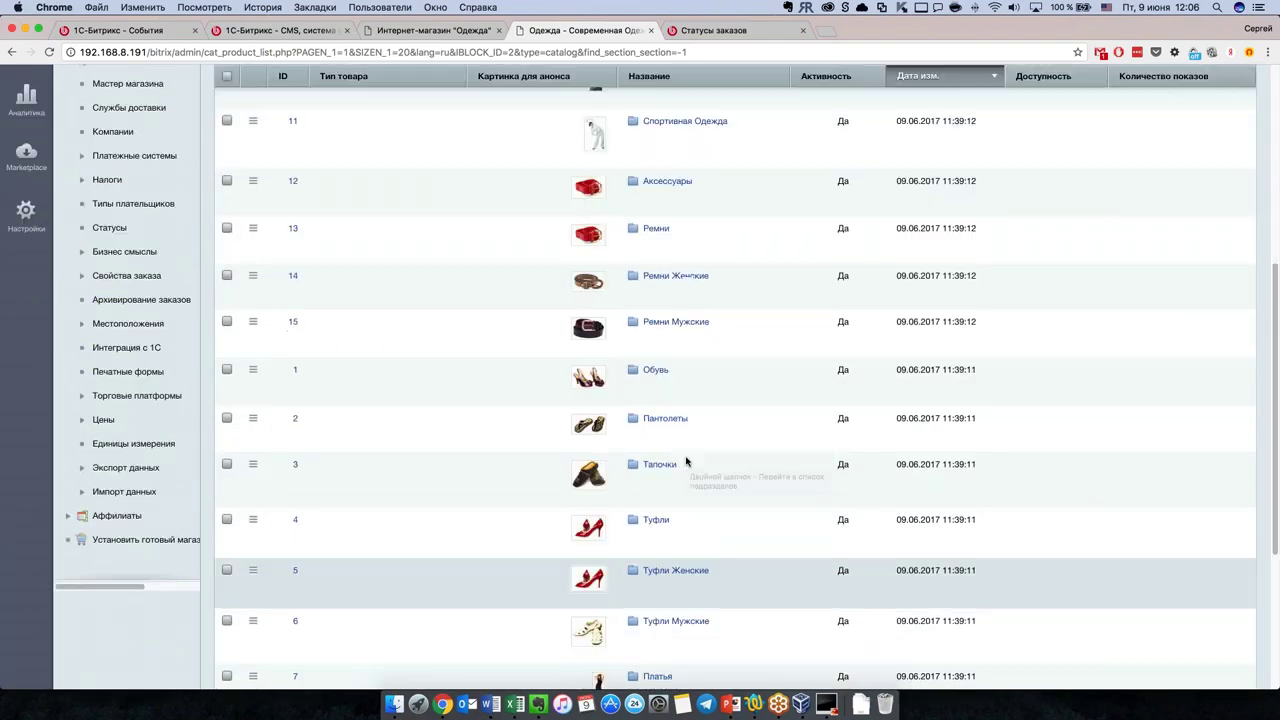
{"action": "scroll", "coordinate": [686, 462], "scroll_direction": "down", "scroll_amount": 7}
{"action": "scroll", "coordinate": [686, 462], "scroll_direction": "up", "scroll_amount": 11}
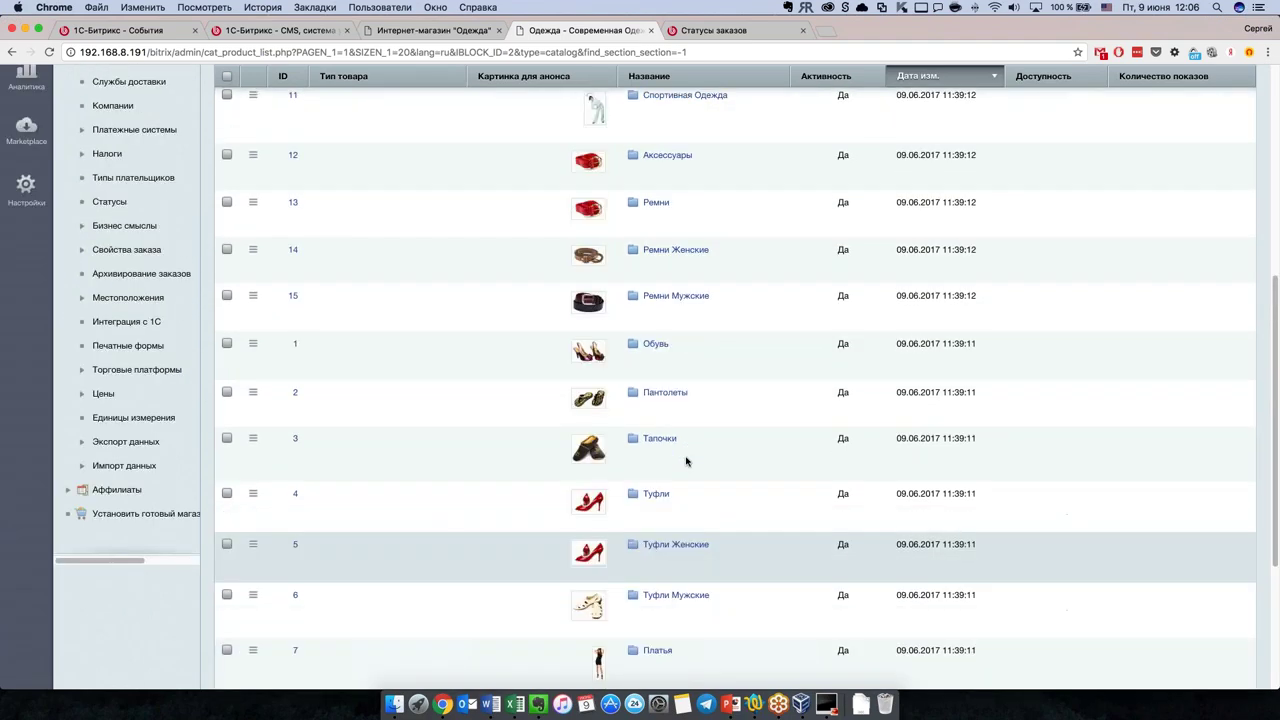
{"action": "scroll", "coordinate": [686, 462], "scroll_direction": "up", "scroll_amount": 2}
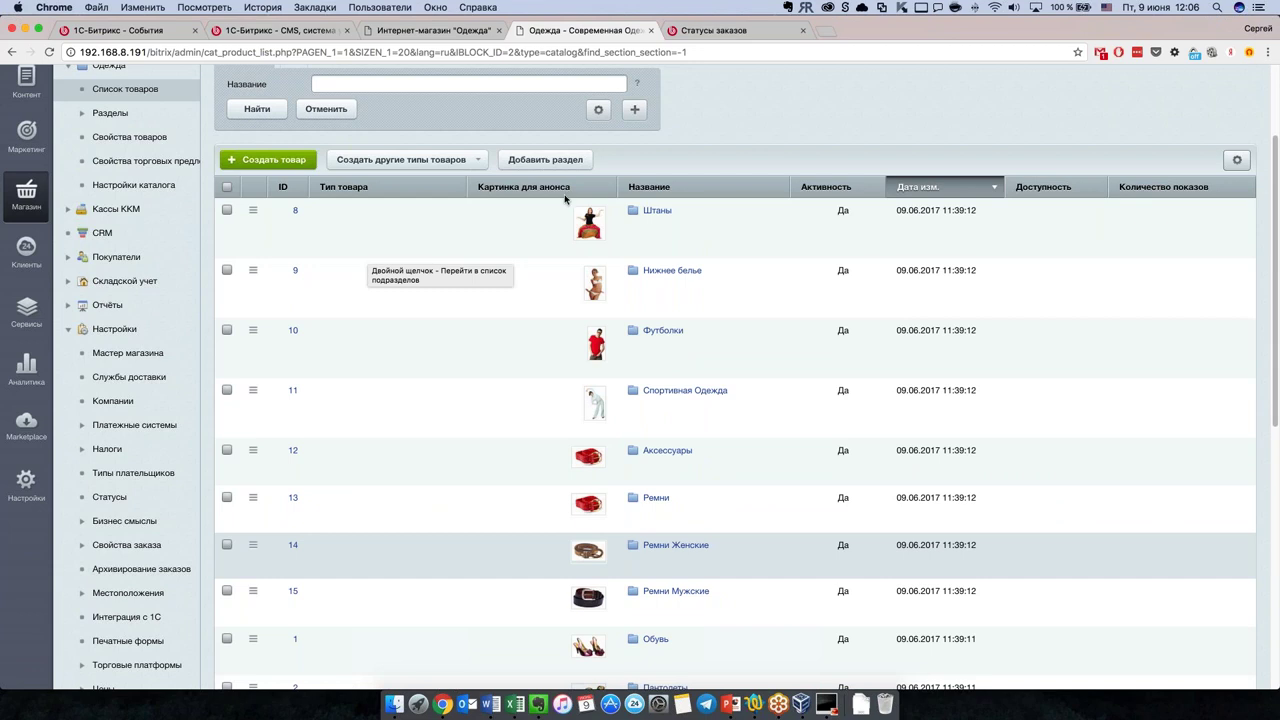
{"action": "scroll", "coordinate": [554, 289], "scroll_direction": "down", "scroll_amount": 1}
{"action": "scroll", "coordinate": [554, 289], "scroll_direction": "down", "scroll_amount": 1}
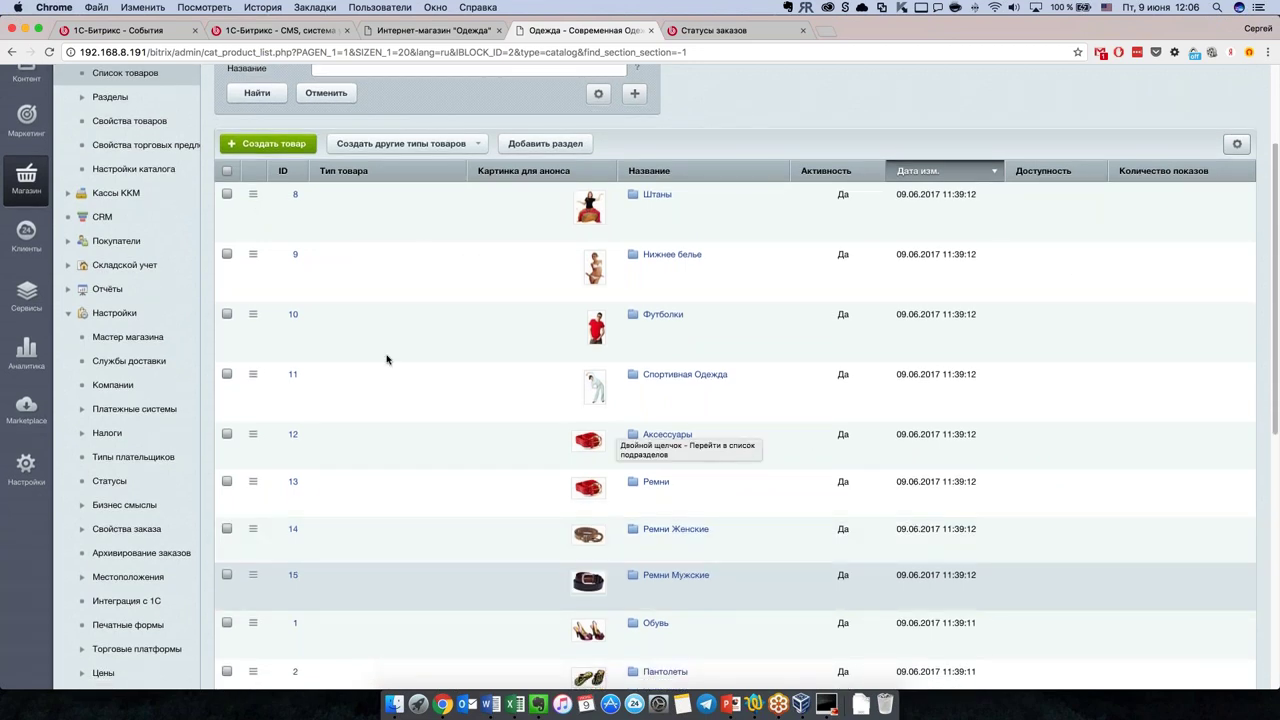
{"action": "scroll", "coordinate": [1125, 384], "scroll_direction": "down", "scroll_amount": 10}
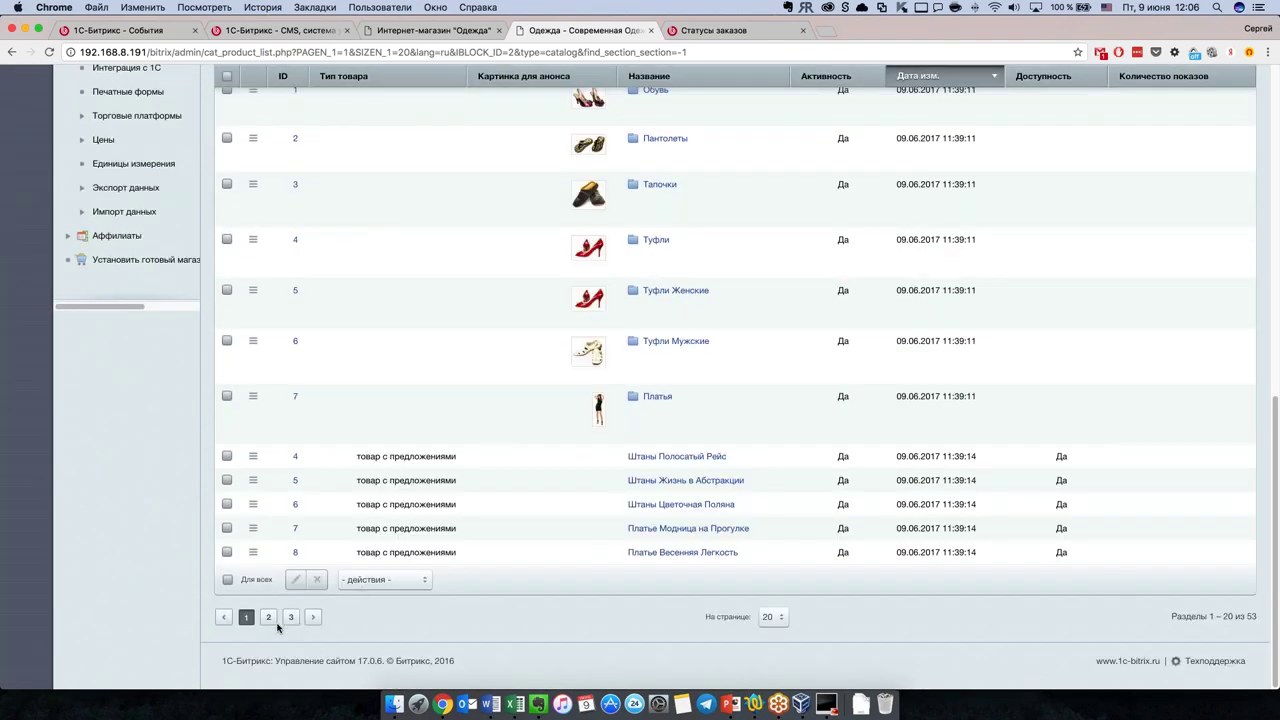
Step: Show page 2 of the list (items 21–40 of 53) and open Платье Ночная Жизнь for editing
{"action": "left_click", "coordinate": [268, 617]}
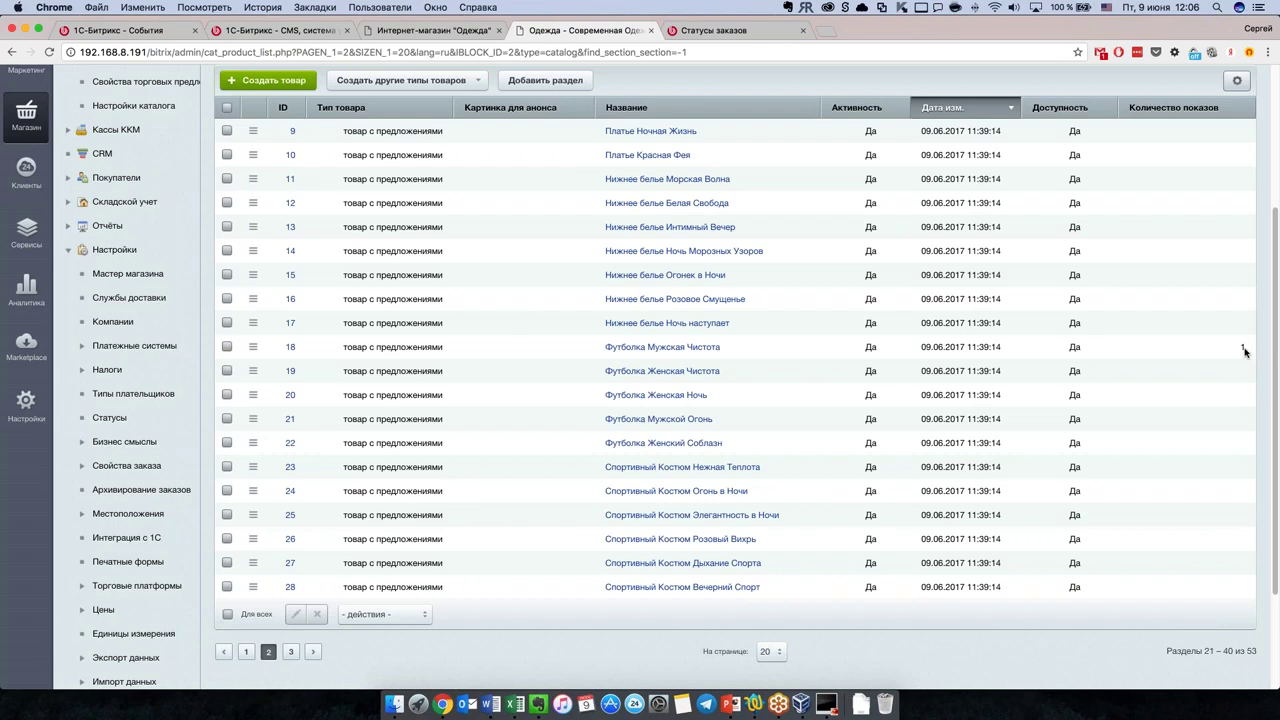
{"action": "left_click", "coordinate": [1192, 348]}
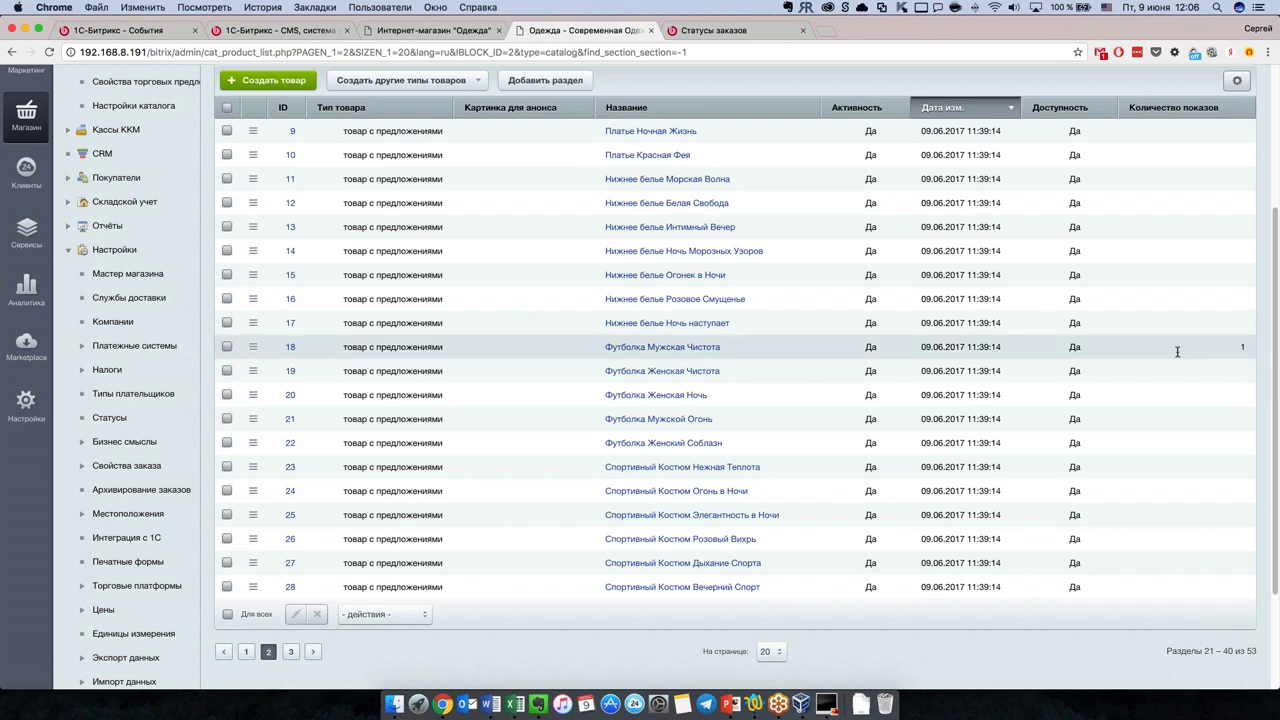
{"action": "scroll", "coordinate": [559, 461], "scroll_direction": "up", "scroll_amount": 5}
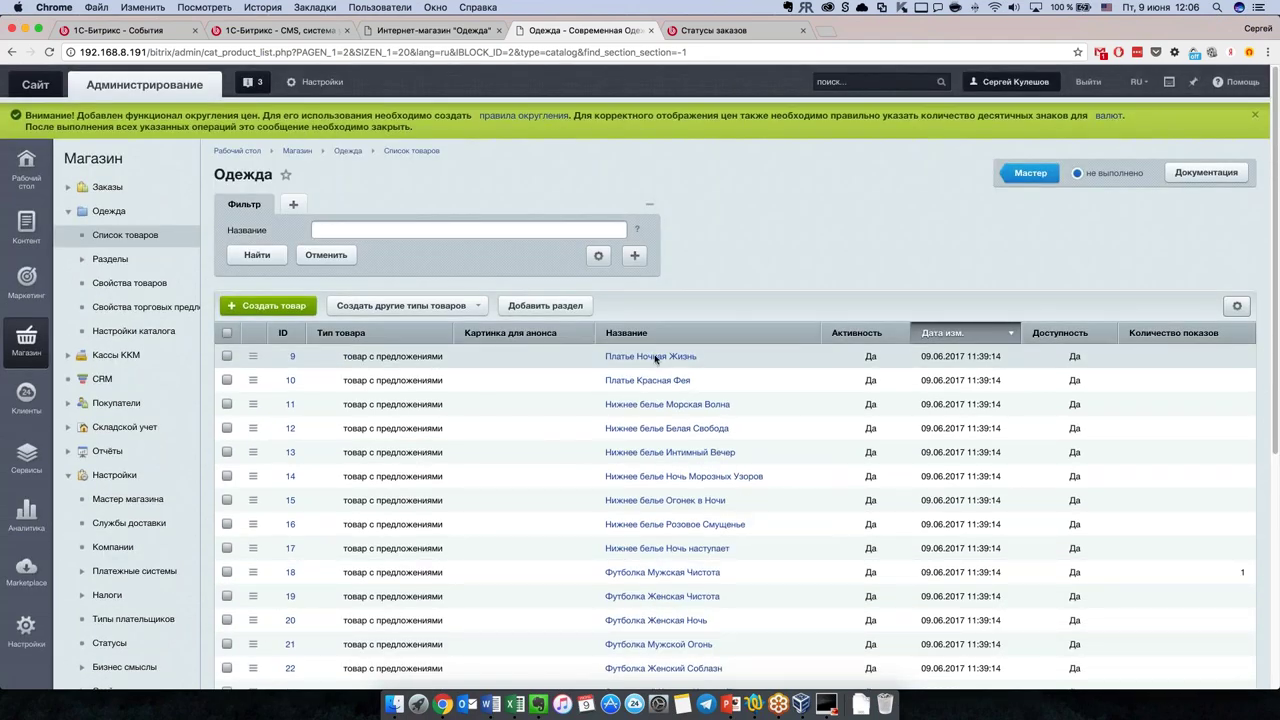
{"action": "left_click", "coordinate": [656, 359]}
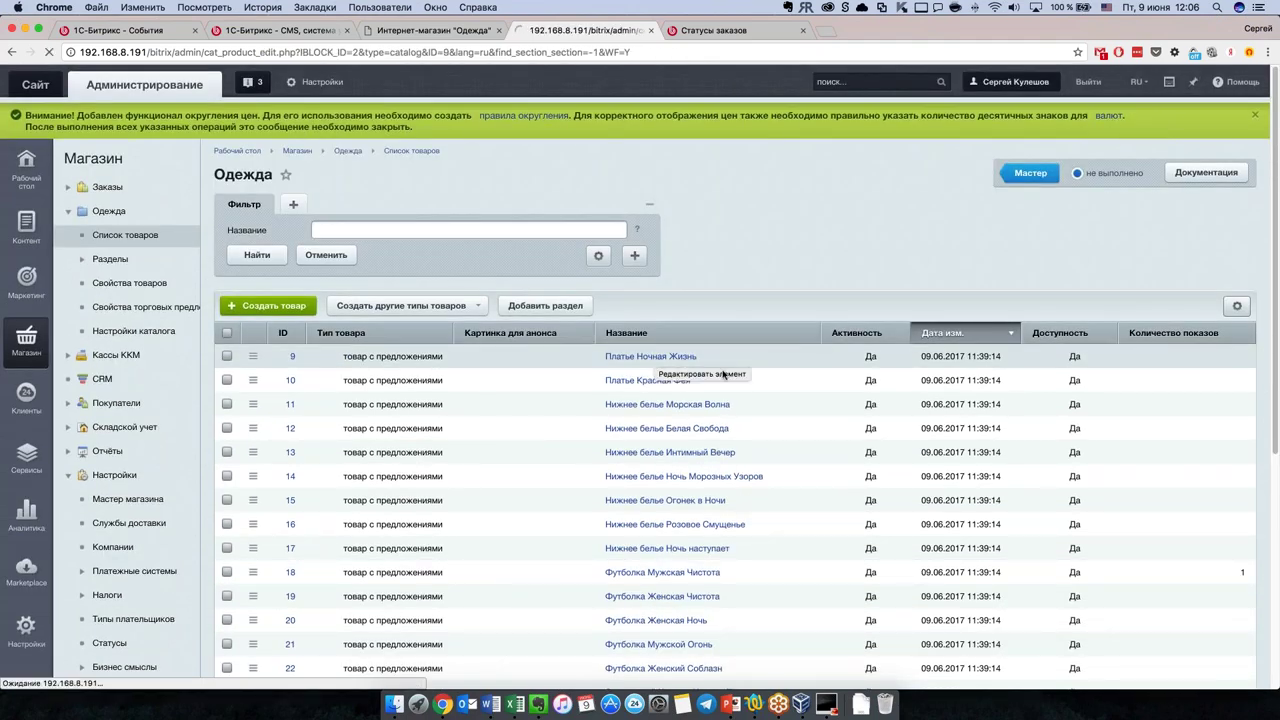
Step: Review the dress's property values such as Бренд and Артикул, then switch to the public storefront
{"action": "scroll", "coordinate": [365, 447], "scroll_direction": "down", "scroll_amount": 3}
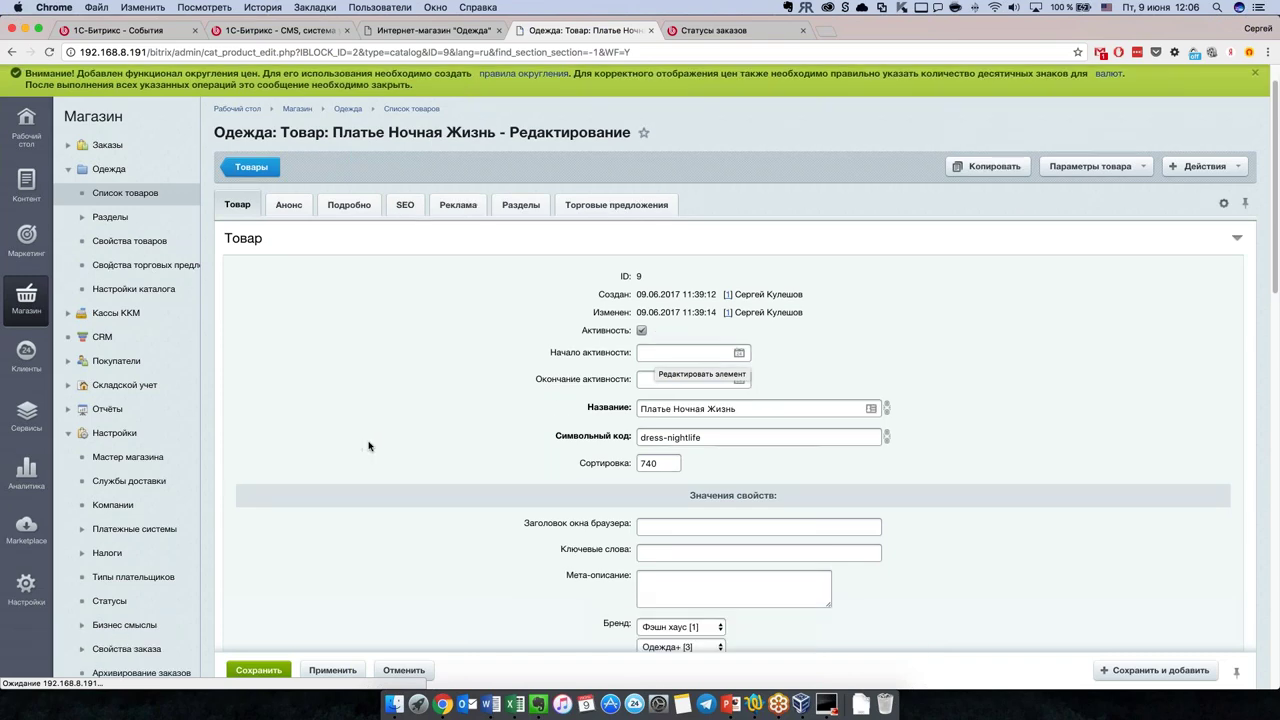
{"action": "scroll", "coordinate": [370, 445], "scroll_direction": "down", "scroll_amount": 4}
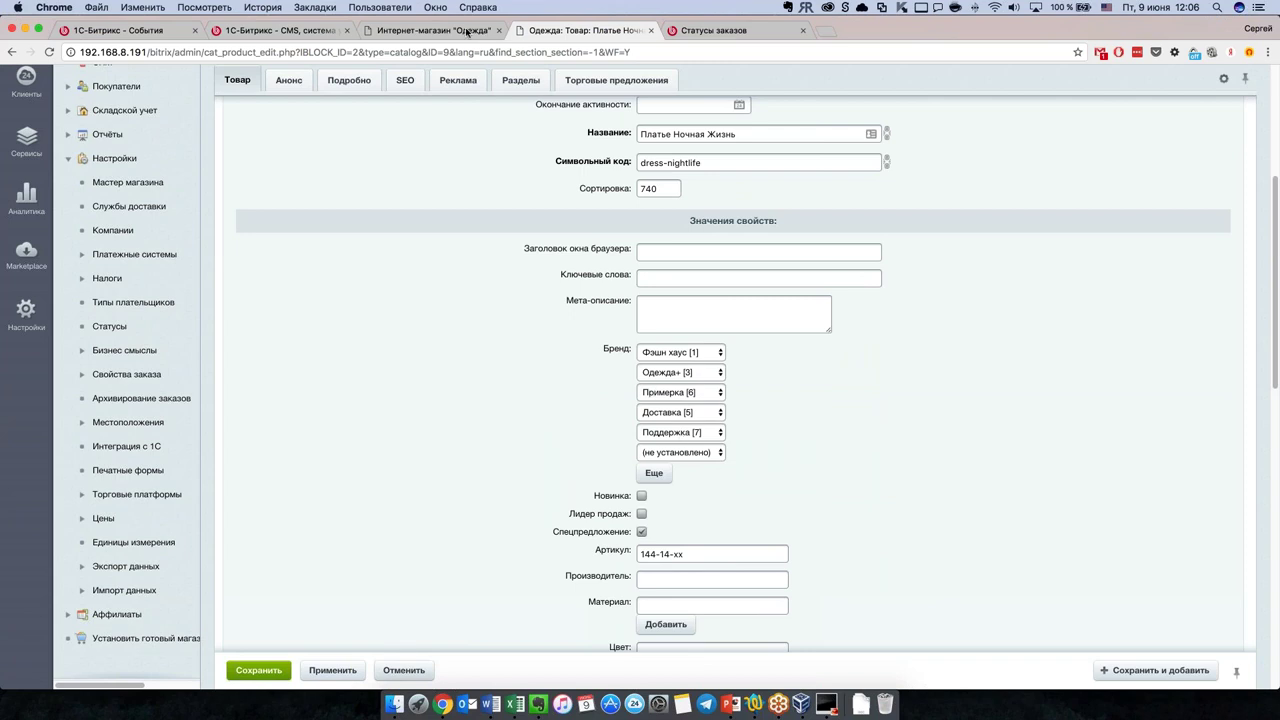
{"action": "left_click", "coordinate": [467, 33]}
Step: View the Штаны Полосатый Рейс storefront page with its colour and size options, then return to the dress's edit form
{"action": "scroll", "coordinate": [524, 516], "scroll_direction": "down", "scroll_amount": 5}
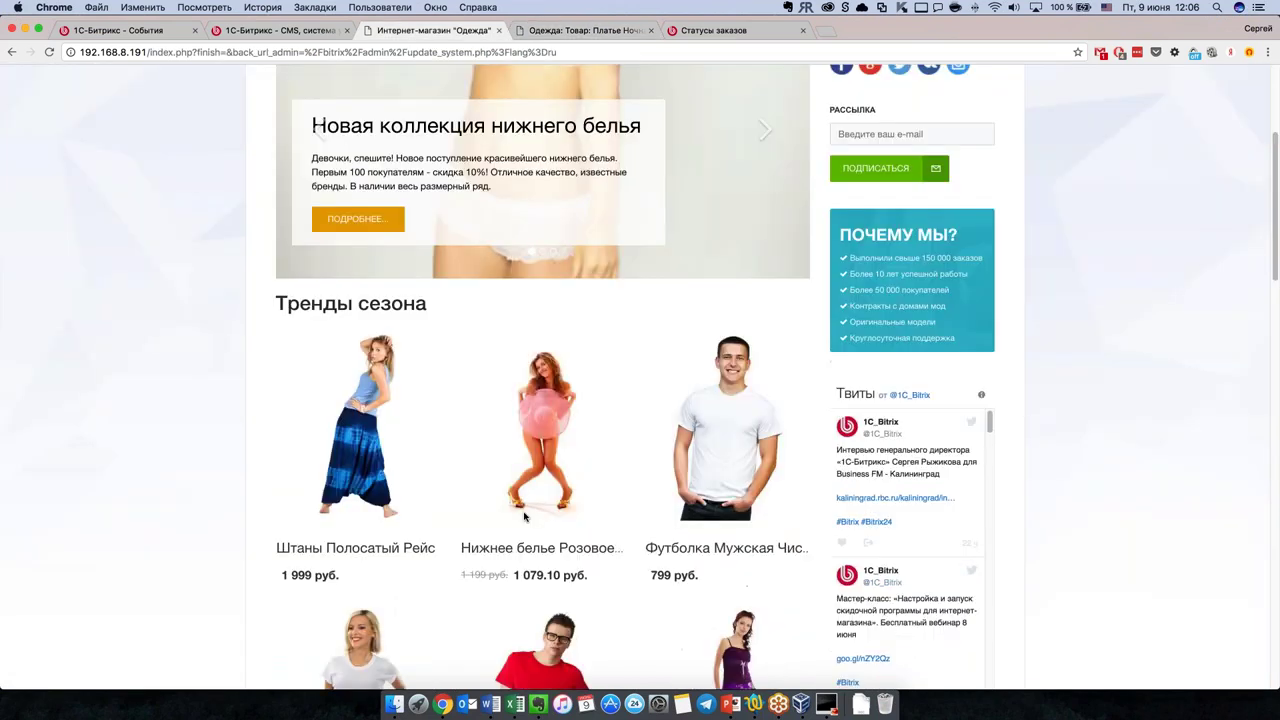
{"action": "left_click", "coordinate": [358, 430]}
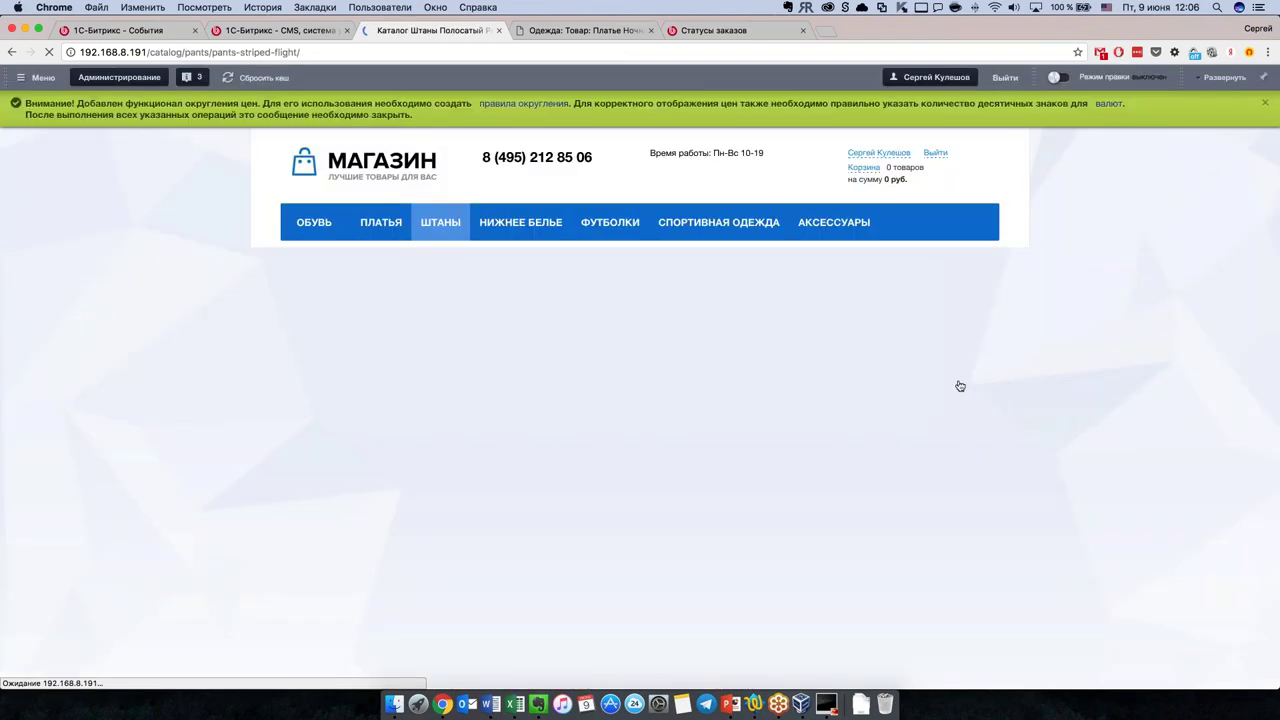
{"action": "scroll", "coordinate": [703, 520], "scroll_direction": "down", "scroll_amount": 5}
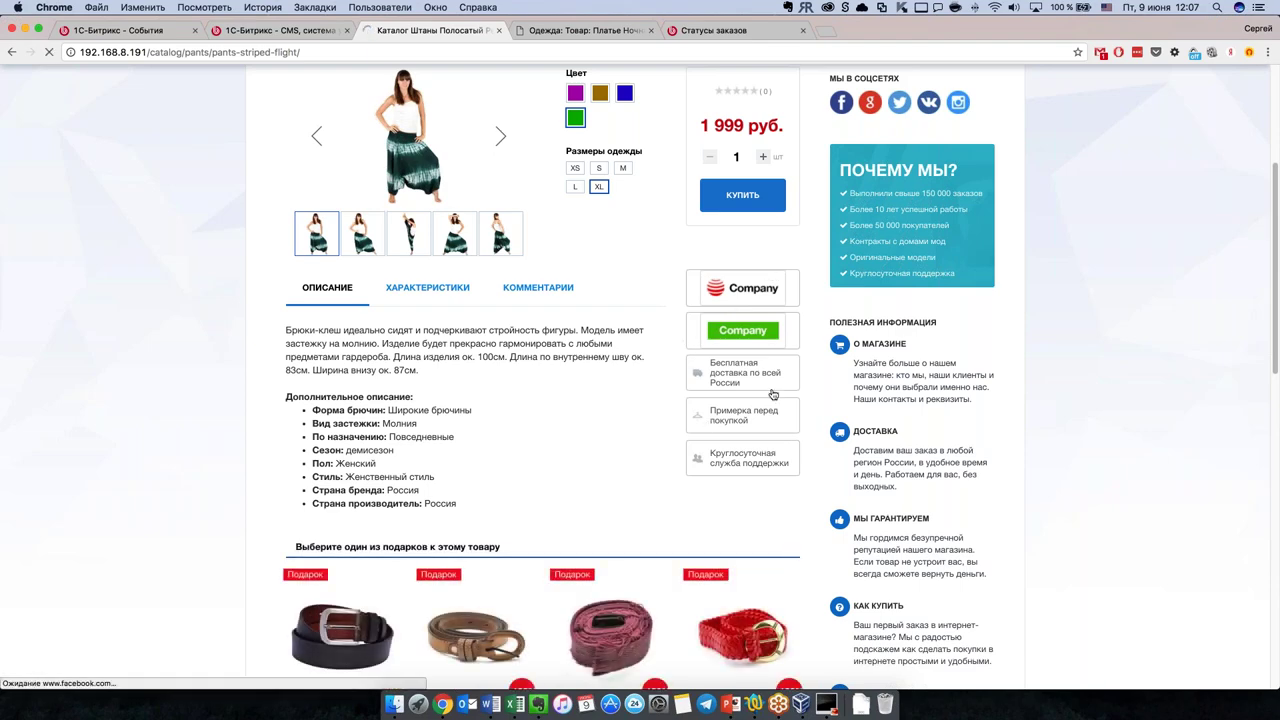
{"action": "left_click", "coordinate": [548, 31]}
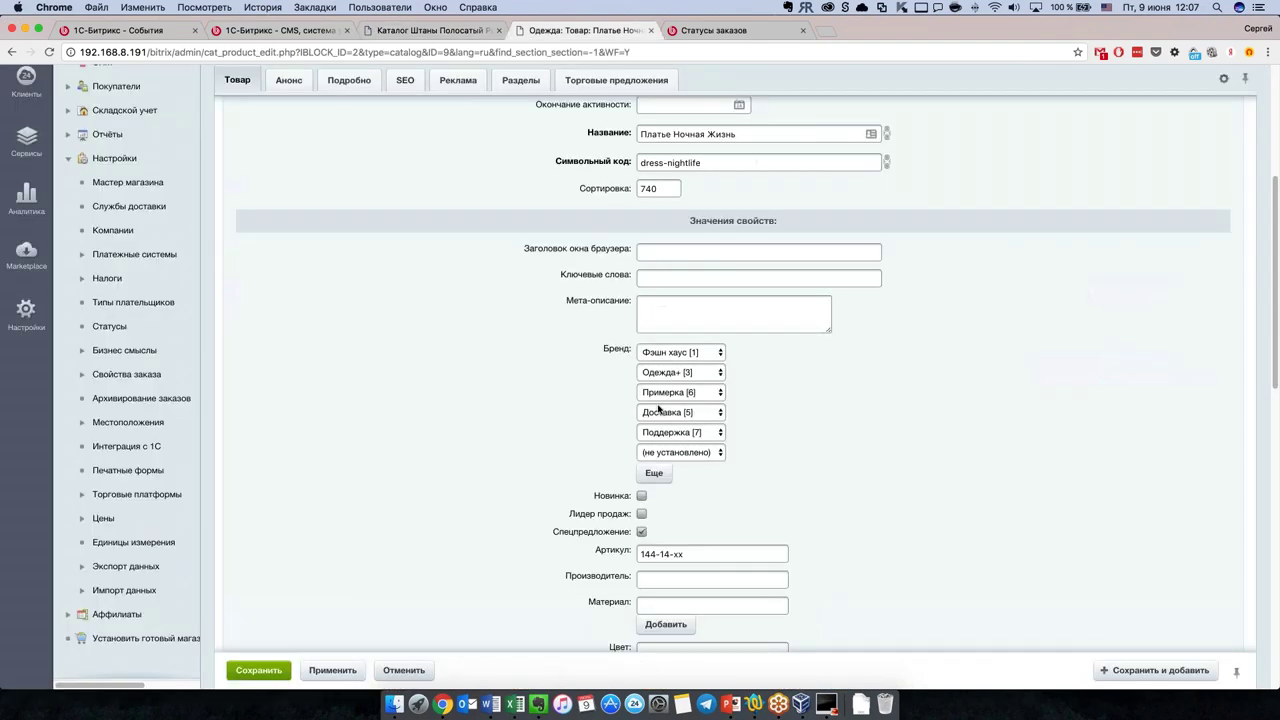
{"action": "scroll", "coordinate": [755, 503], "scroll_direction": "down", "scroll_amount": 2}
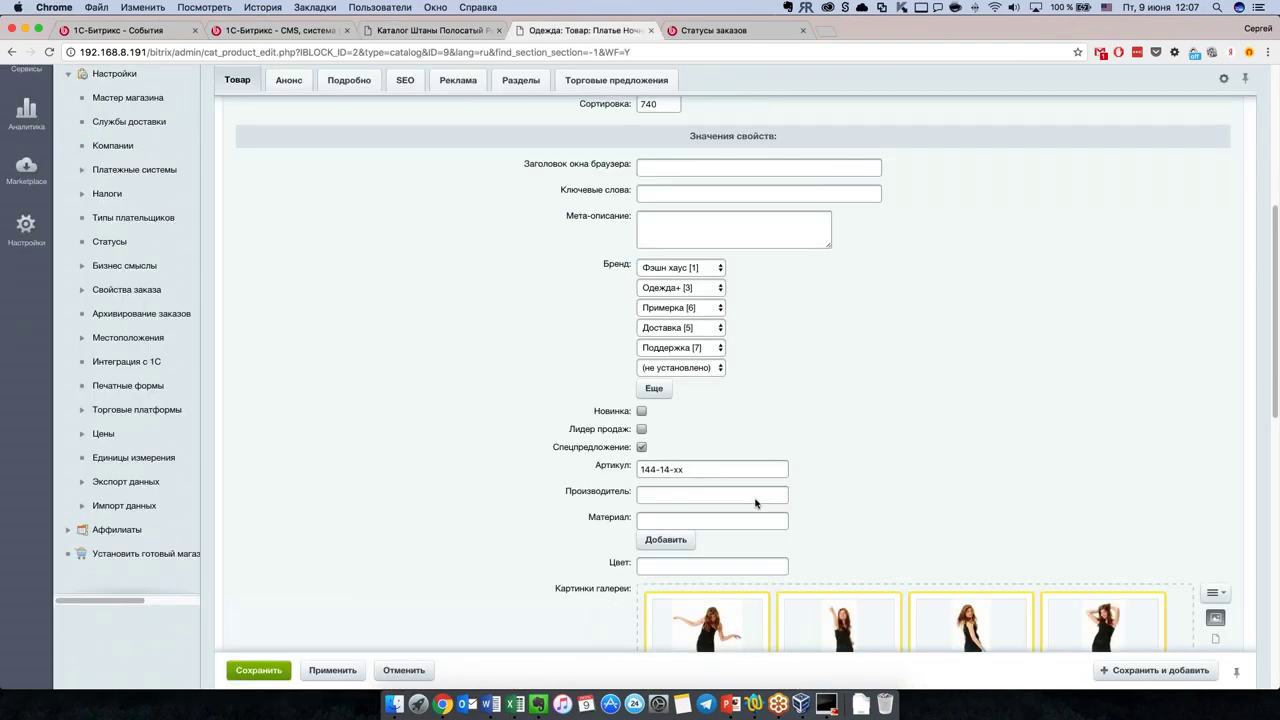
{"action": "left_click", "coordinate": [642, 413]}
{"action": "left_click", "coordinate": [642, 413]}
{"action": "scroll", "coordinate": [902, 473], "scroll_direction": "down", "scroll_amount": 1}
{"action": "scroll", "coordinate": [596, 446], "scroll_direction": "down", "scroll_amount": 8}
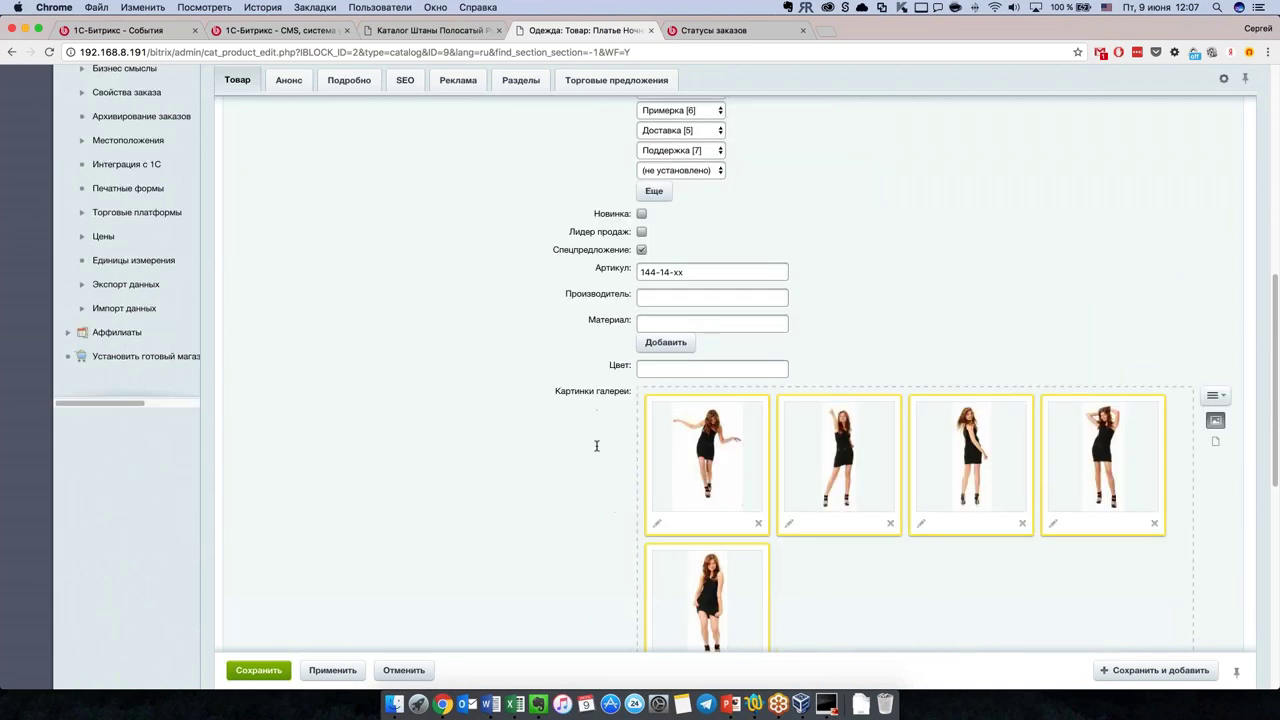
{"action": "scroll", "coordinate": [490, 445], "scroll_direction": "down", "scroll_amount": 4}
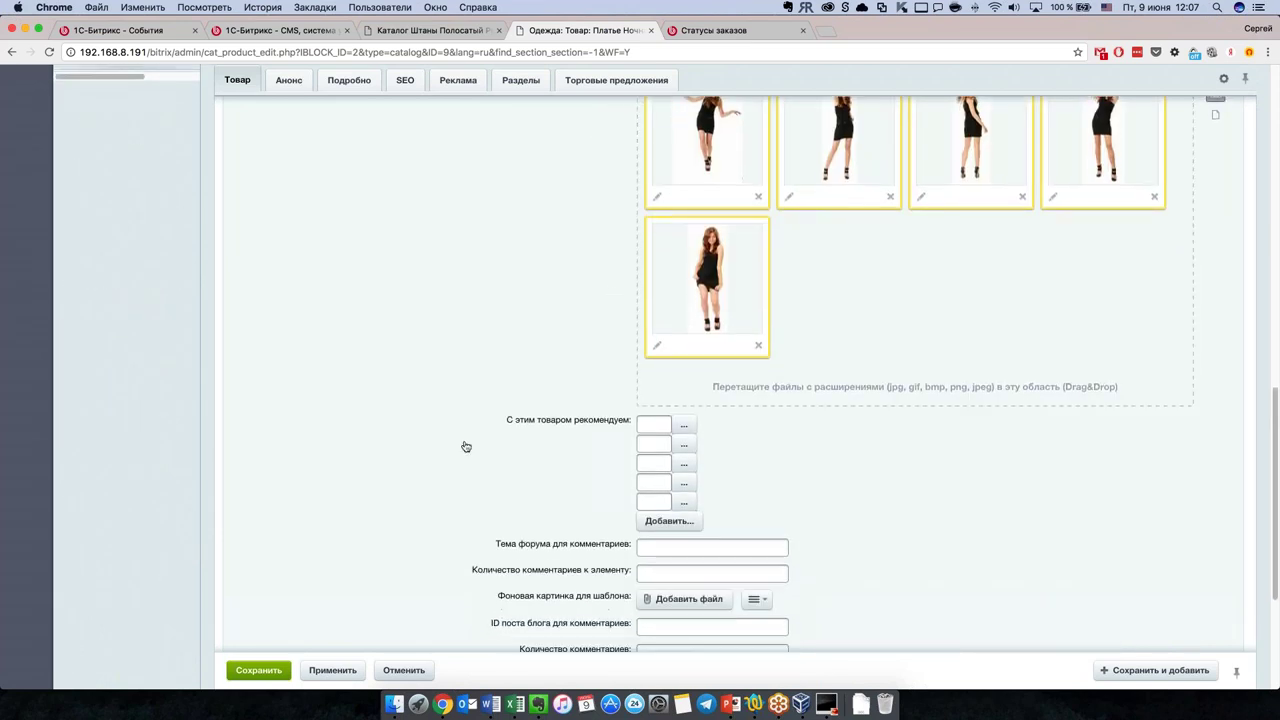
{"action": "scroll", "coordinate": [490, 445], "scroll_direction": "down", "scroll_amount": 2}
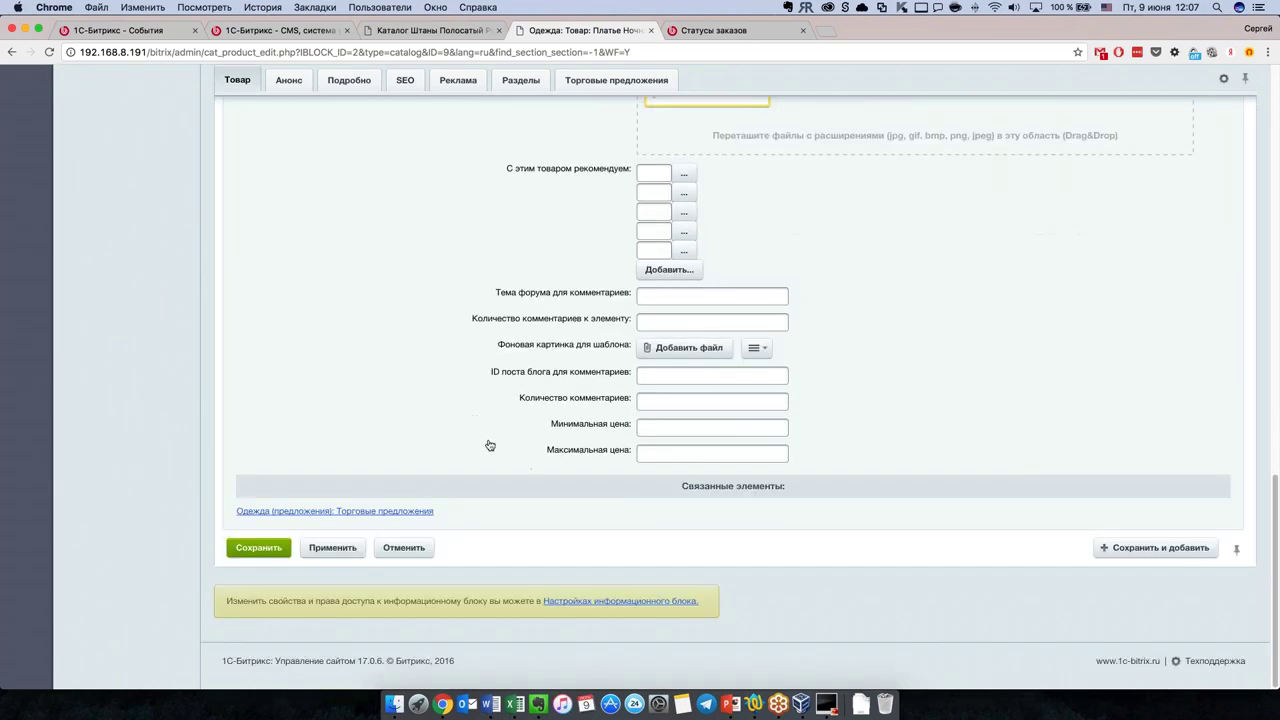
{"action": "scroll", "coordinate": [500, 443], "scroll_direction": "up", "scroll_amount": 5}
{"action": "scroll", "coordinate": [668, 580], "scroll_direction": "down", "scroll_amount": 1}
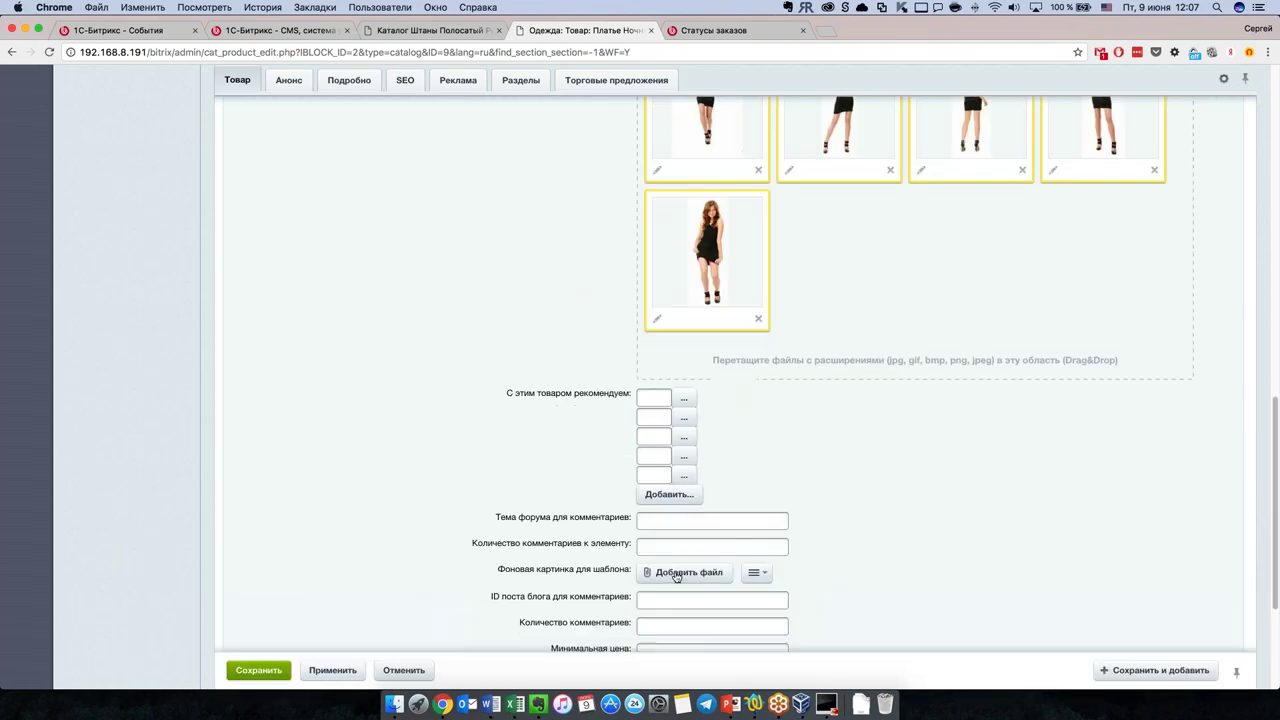
{"action": "scroll", "coordinate": [507, 518], "scroll_direction": "down", "scroll_amount": 1}
{"action": "scroll", "coordinate": [507, 518], "scroll_direction": "down", "scroll_amount": 2}
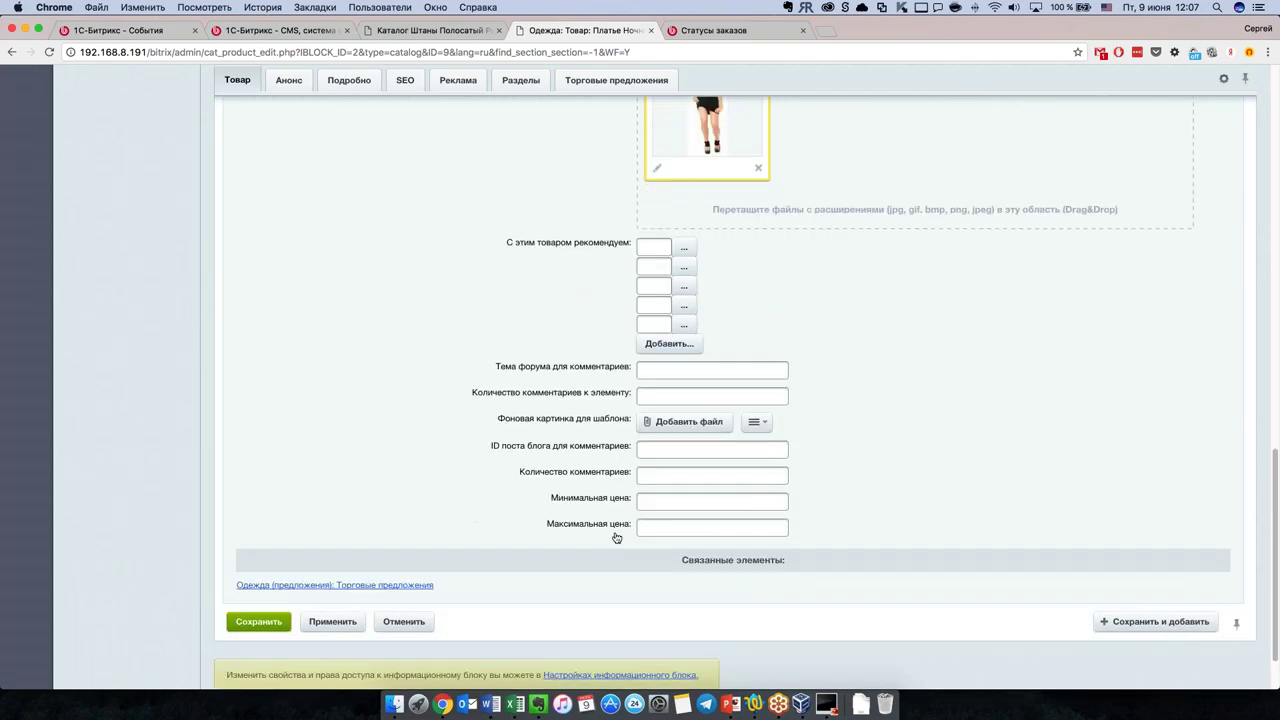
{"action": "scroll", "coordinate": [517, 523], "scroll_direction": "up", "scroll_amount": 10}
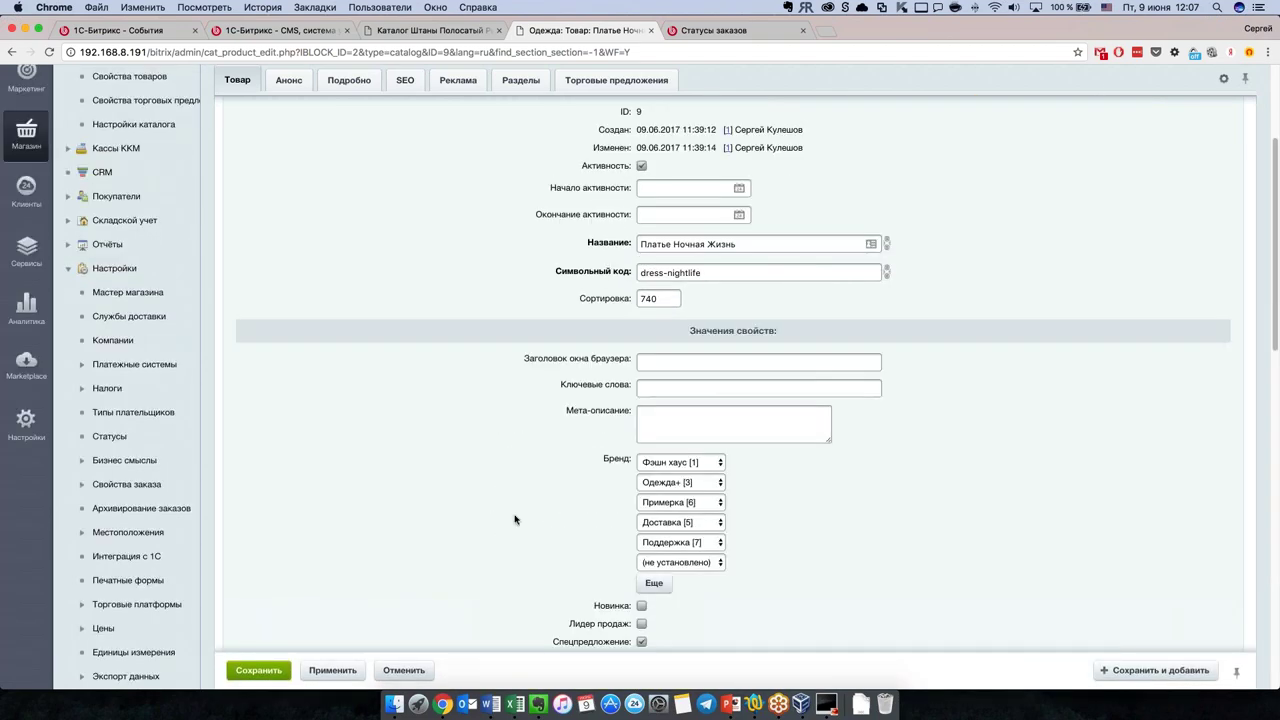
{"action": "scroll", "coordinate": [515, 519], "scroll_direction": "up", "scroll_amount": 3}
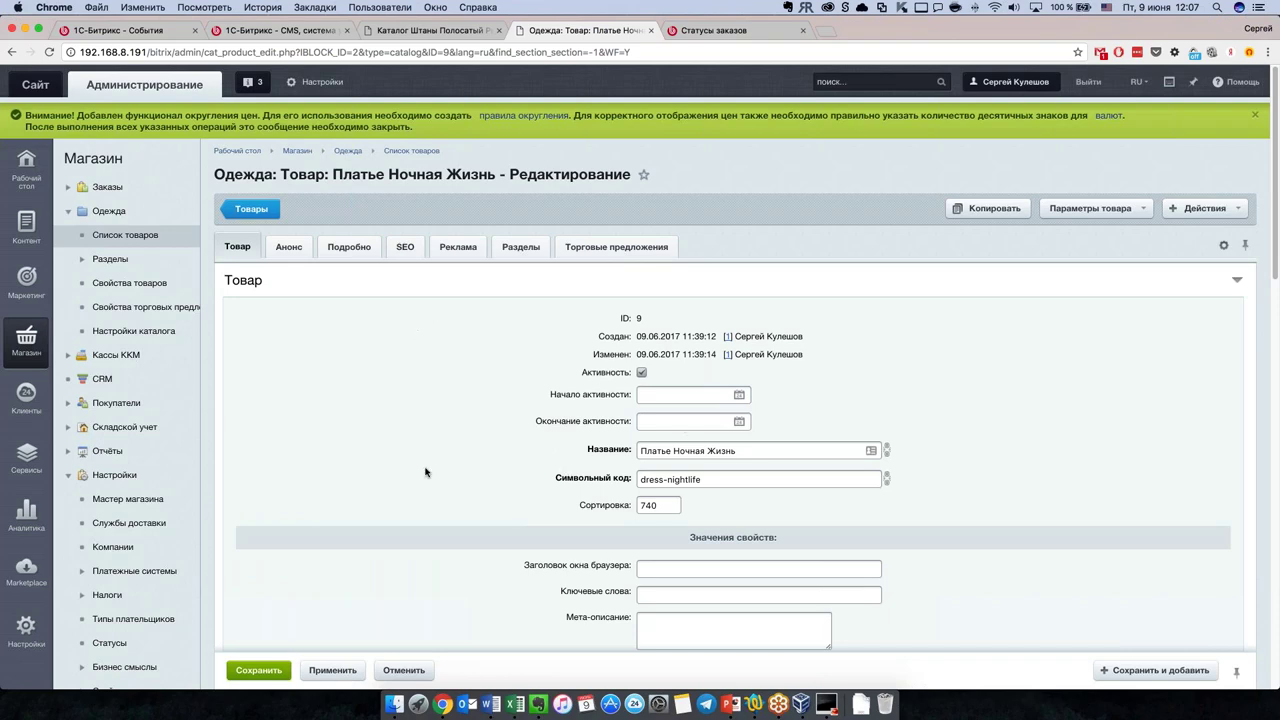
{"action": "scroll", "coordinate": [425, 465], "scroll_direction": "down", "scroll_amount": 5}
{"action": "scroll", "coordinate": [427, 458], "scroll_direction": "up", "scroll_amount": 5}
Step: Show the dress's five trade offers (IDs 102–106) and open the offers table options
{"action": "left_click", "coordinate": [614, 250]}
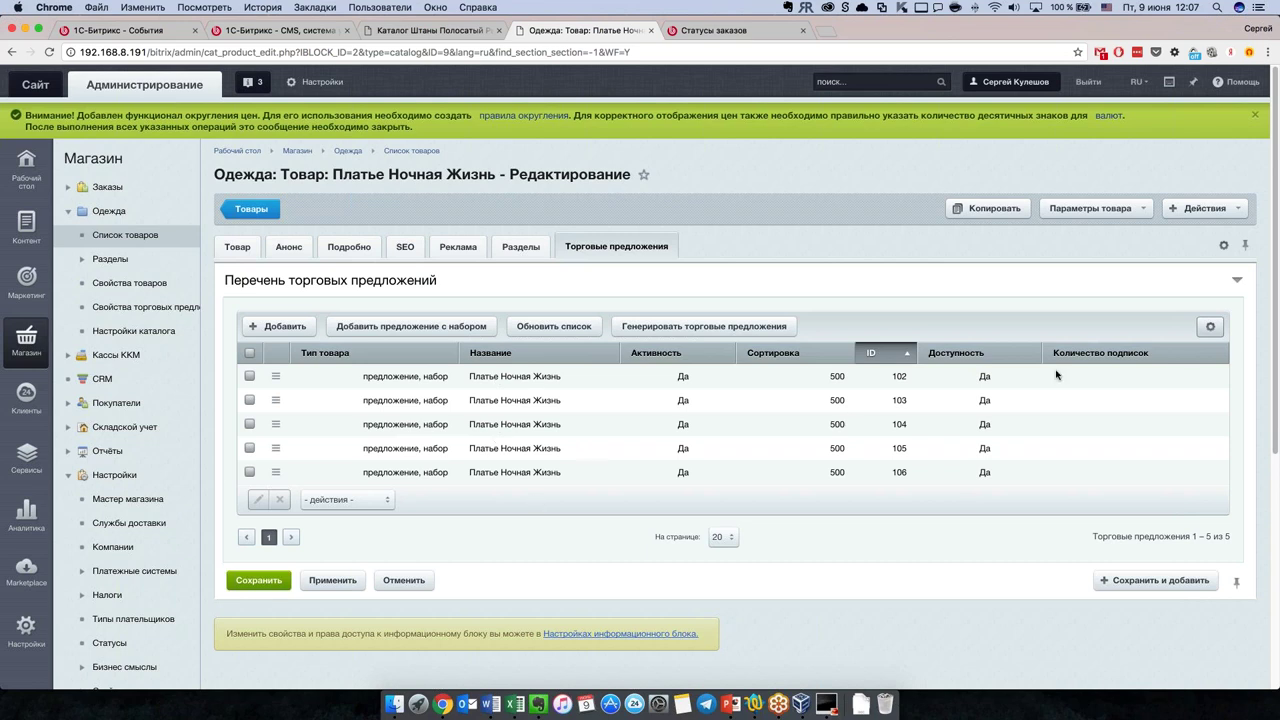
{"action": "left_click", "coordinate": [1209, 329]}
Step: Add the Цвет, Размеры одежды and Размеры обуви columns to the trade offers table
{"action": "left_click", "coordinate": [1213, 360]}
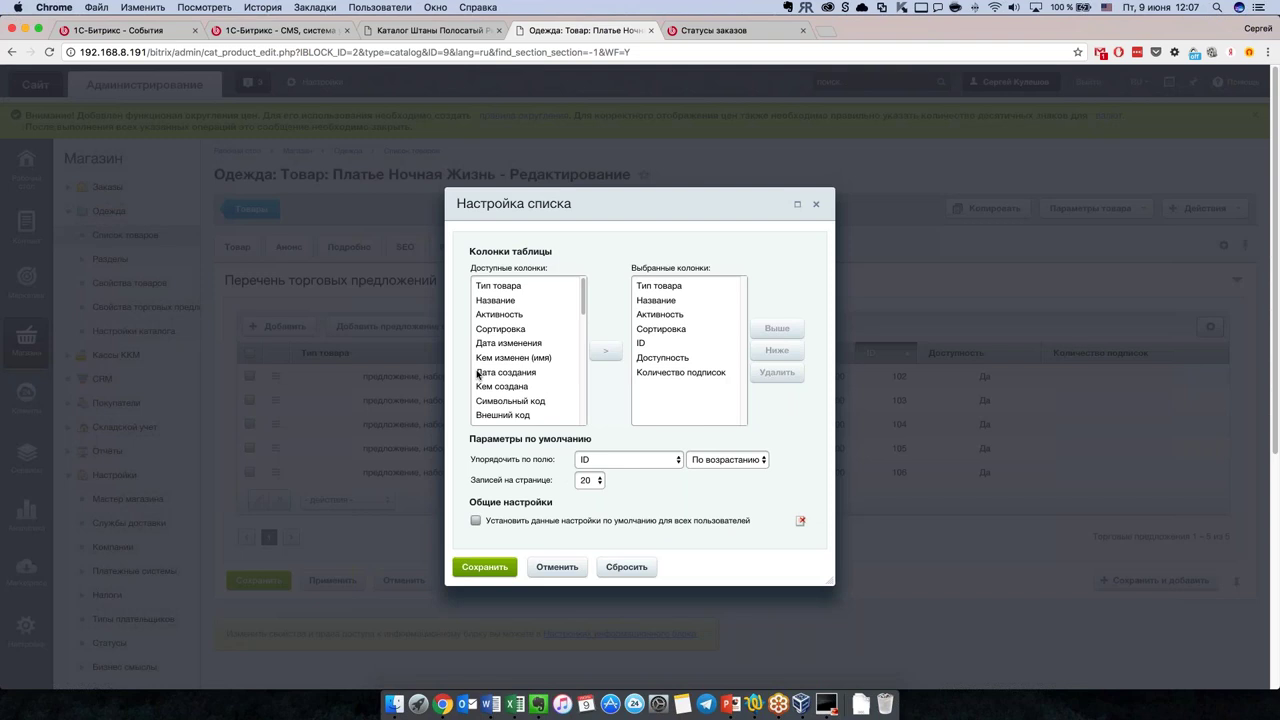
{"action": "scroll", "coordinate": [546, 373], "scroll_direction": "down", "scroll_amount": 10}
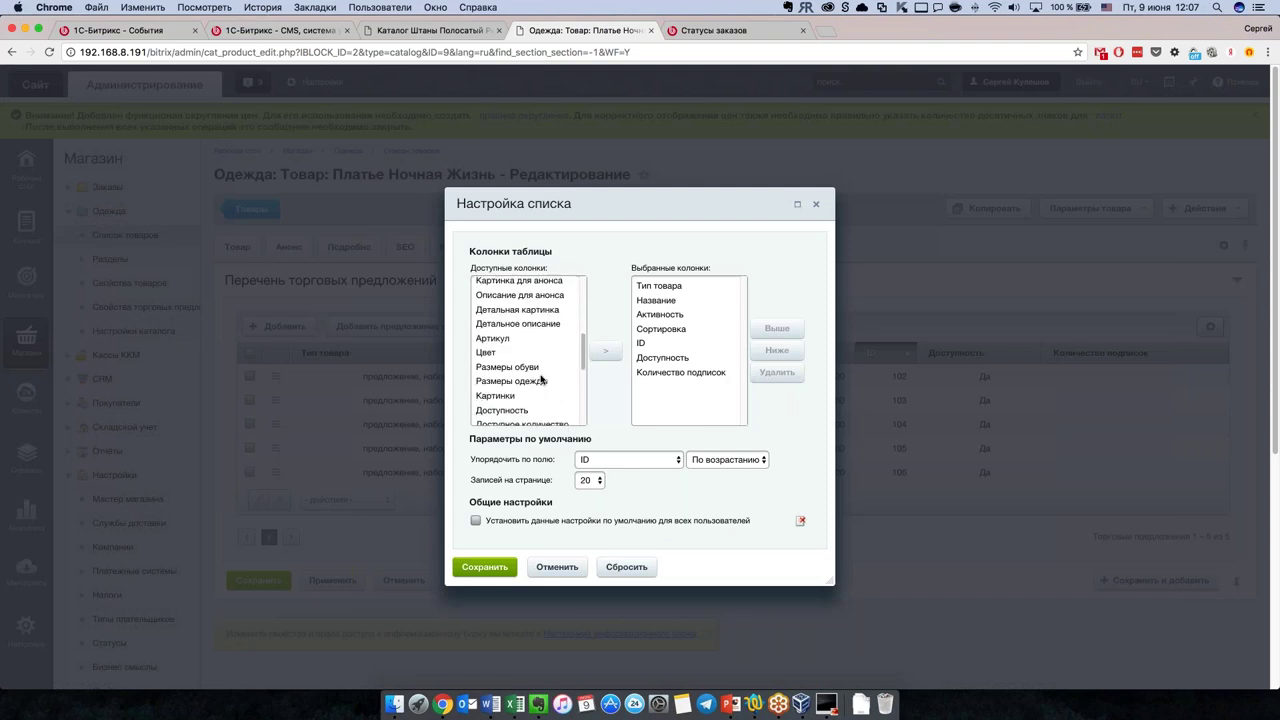
{"action": "scroll", "coordinate": [521, 376], "scroll_direction": "up", "scroll_amount": 2}
{"action": "left_click", "coordinate": [516, 316]}
{"action": "left_click", "coordinate": [608, 351]}
{"action": "left_click", "coordinate": [538, 344]}
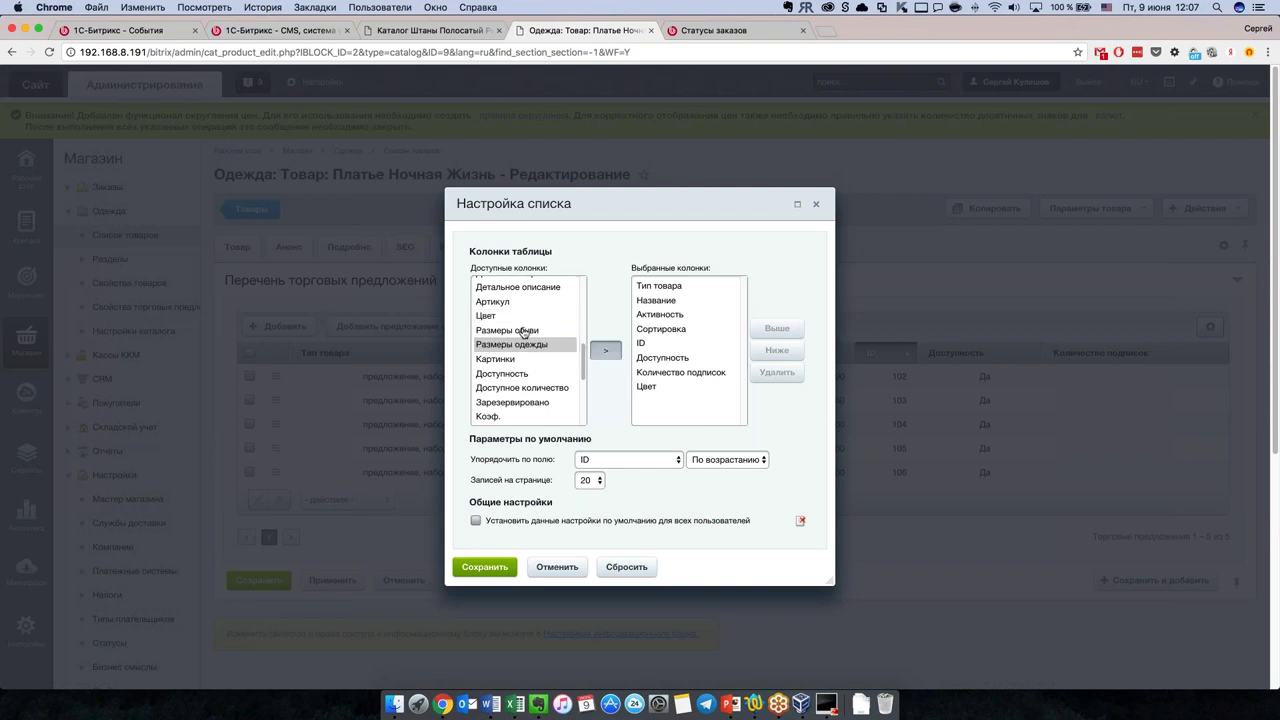
{"action": "left_click", "coordinate": [606, 351]}
{"action": "left_click", "coordinate": [509, 362]}
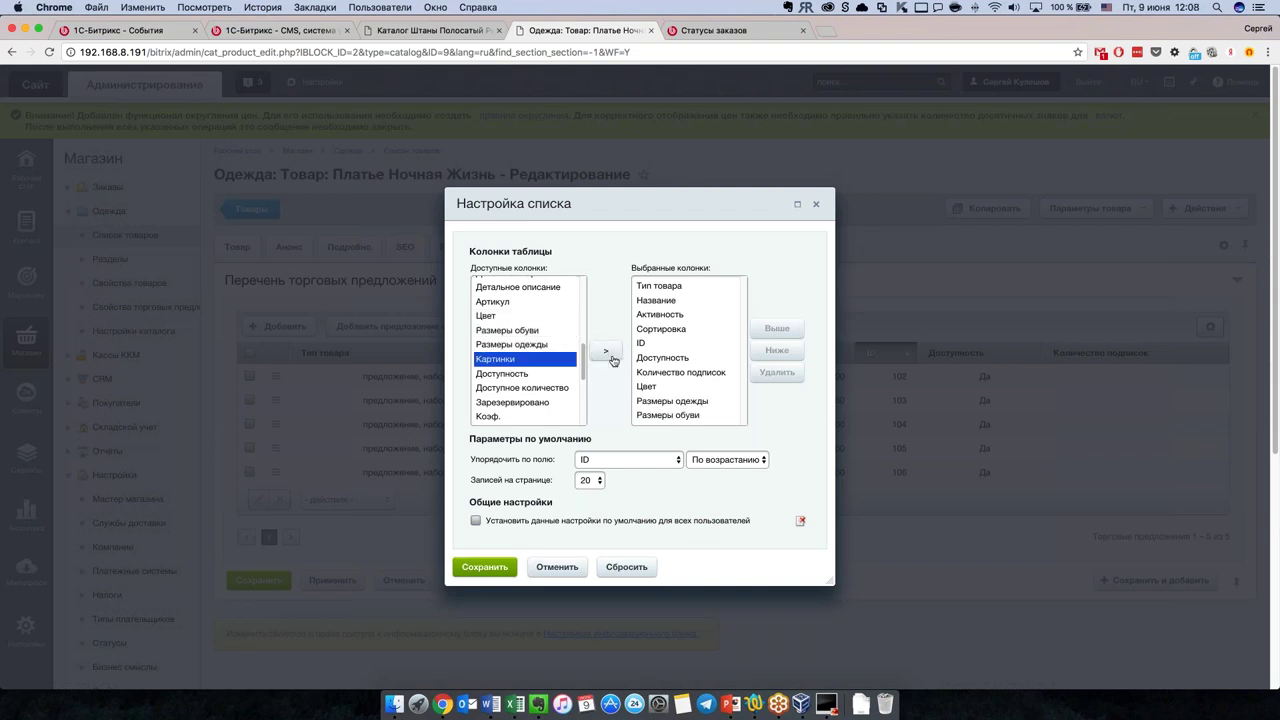
Step: Add the Доступное количество and Розничная цена columns and save the offers table settings
{"action": "scroll", "coordinate": [549, 395], "scroll_direction": "down", "scroll_amount": 1}
{"action": "scroll", "coordinate": [549, 395], "scroll_direction": "down", "scroll_amount": 1}
{"action": "left_click", "coordinate": [543, 342]}
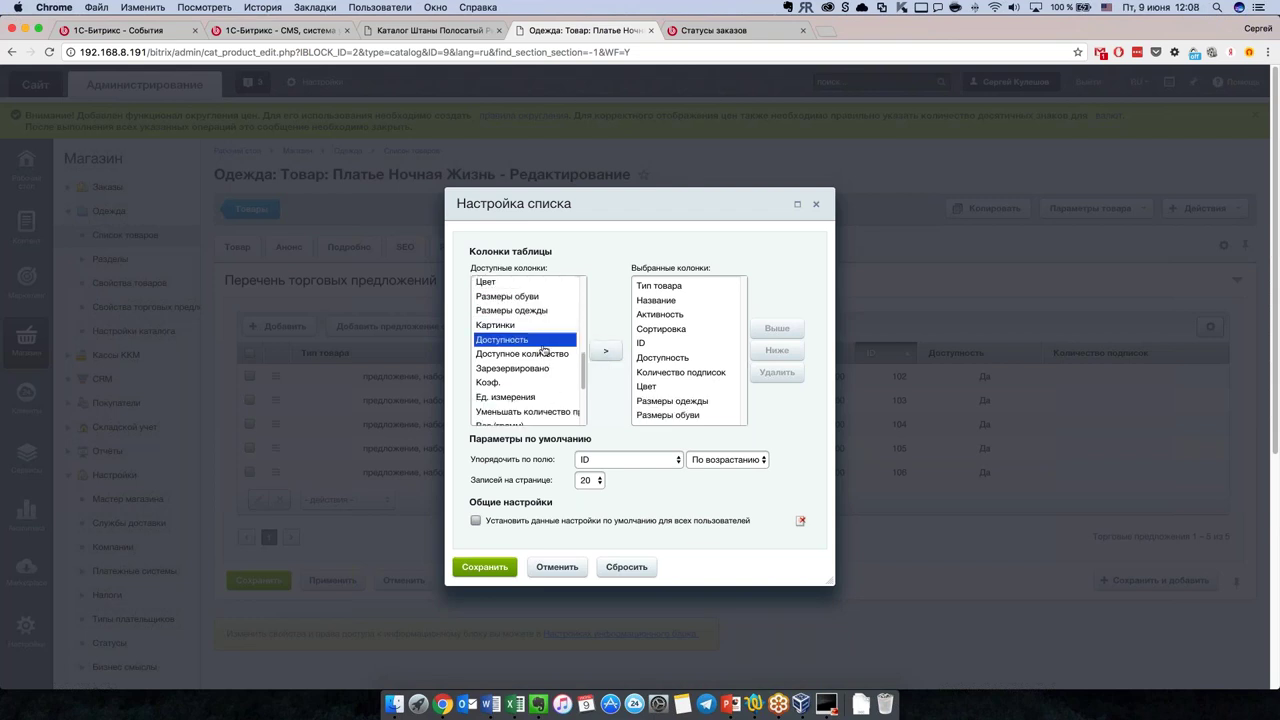
{"action": "left_click", "coordinate": [543, 354]}
{"action": "left_click", "coordinate": [605, 351]}
{"action": "scroll", "coordinate": [668, 390], "scroll_direction": "down", "scroll_amount": 2}
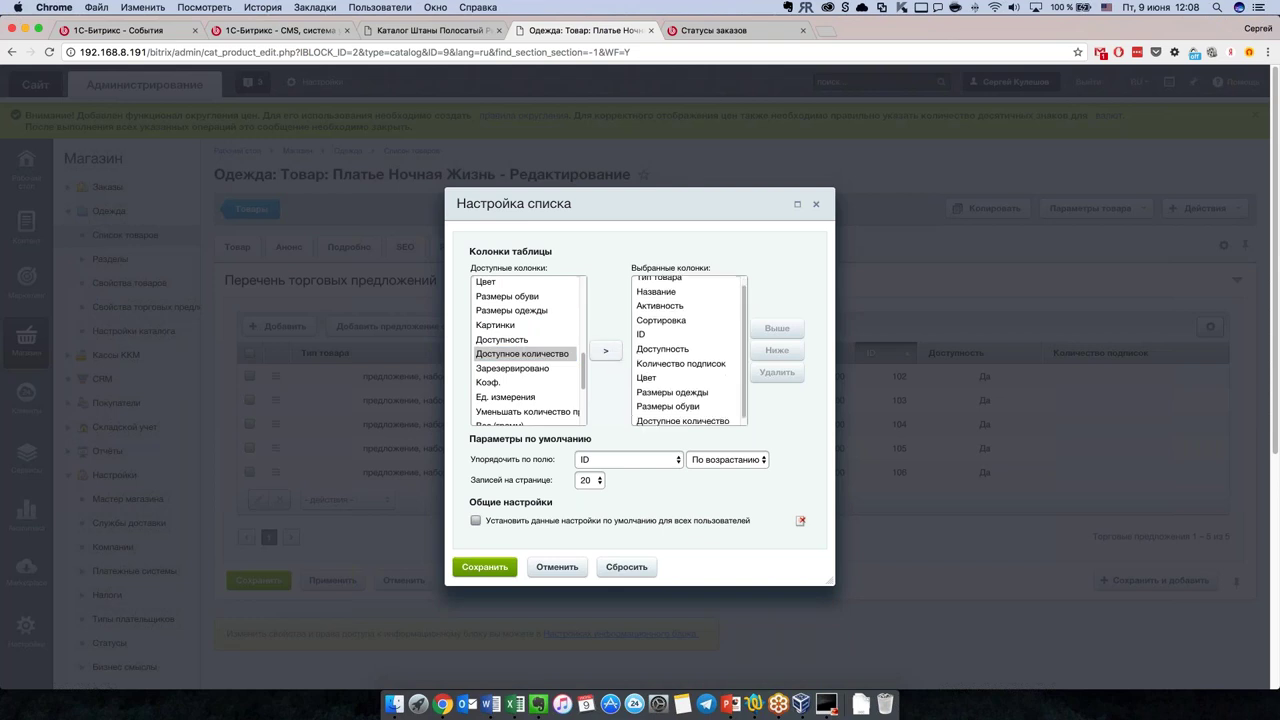
{"action": "scroll", "coordinate": [526, 373], "scroll_direction": "down", "scroll_amount": 3}
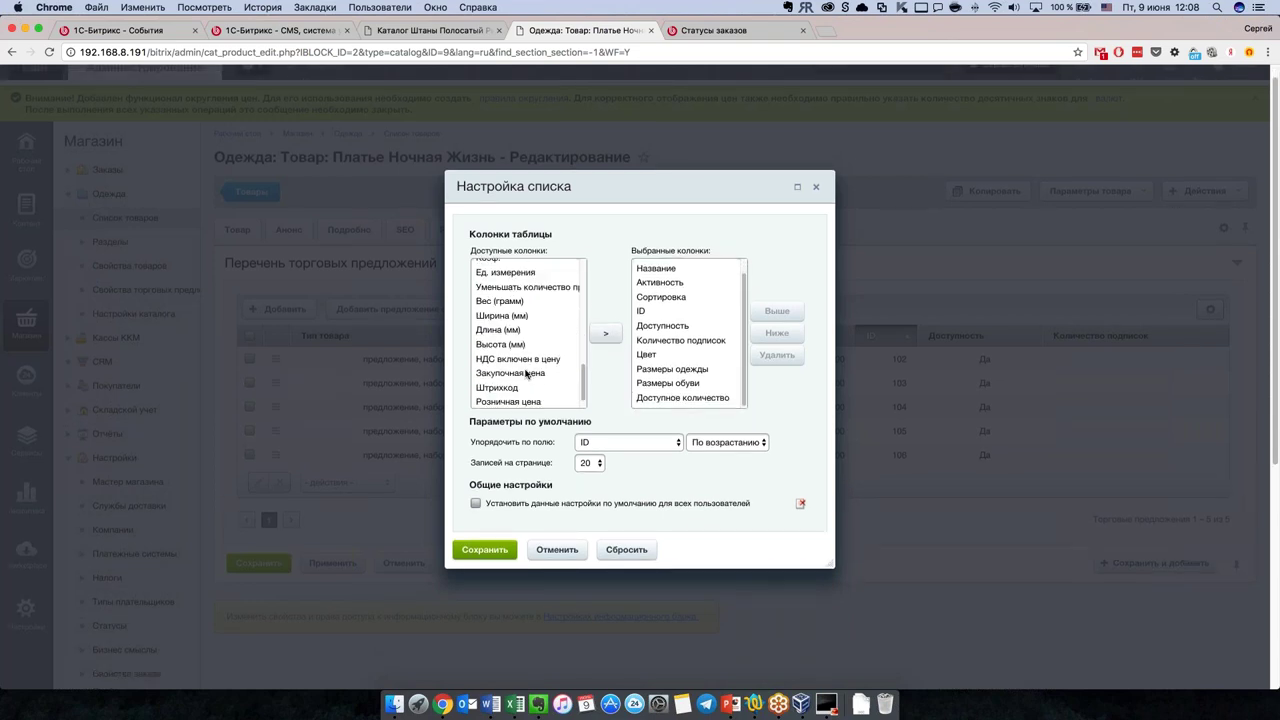
{"action": "scroll", "coordinate": [526, 373], "scroll_direction": "down", "scroll_amount": 2}
{"action": "left_click", "coordinate": [537, 375]}
{"action": "left_click", "coordinate": [605, 325]}
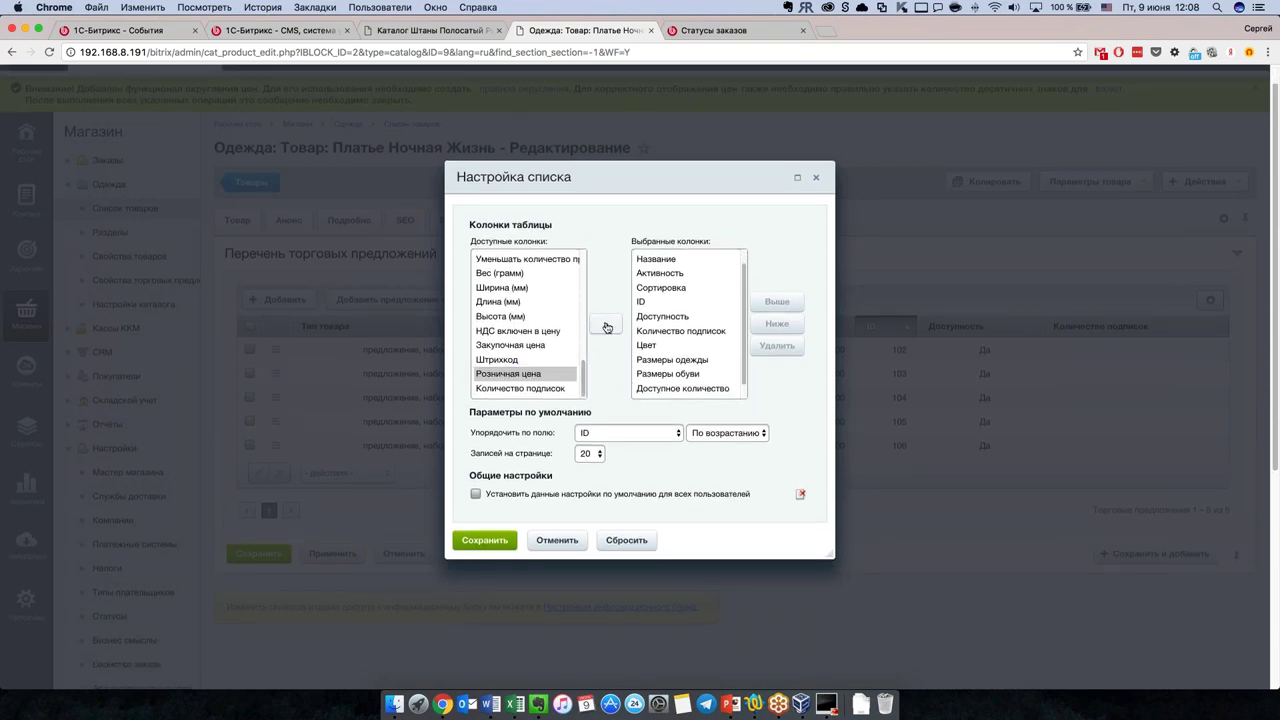
{"action": "left_click", "coordinate": [475, 541]}
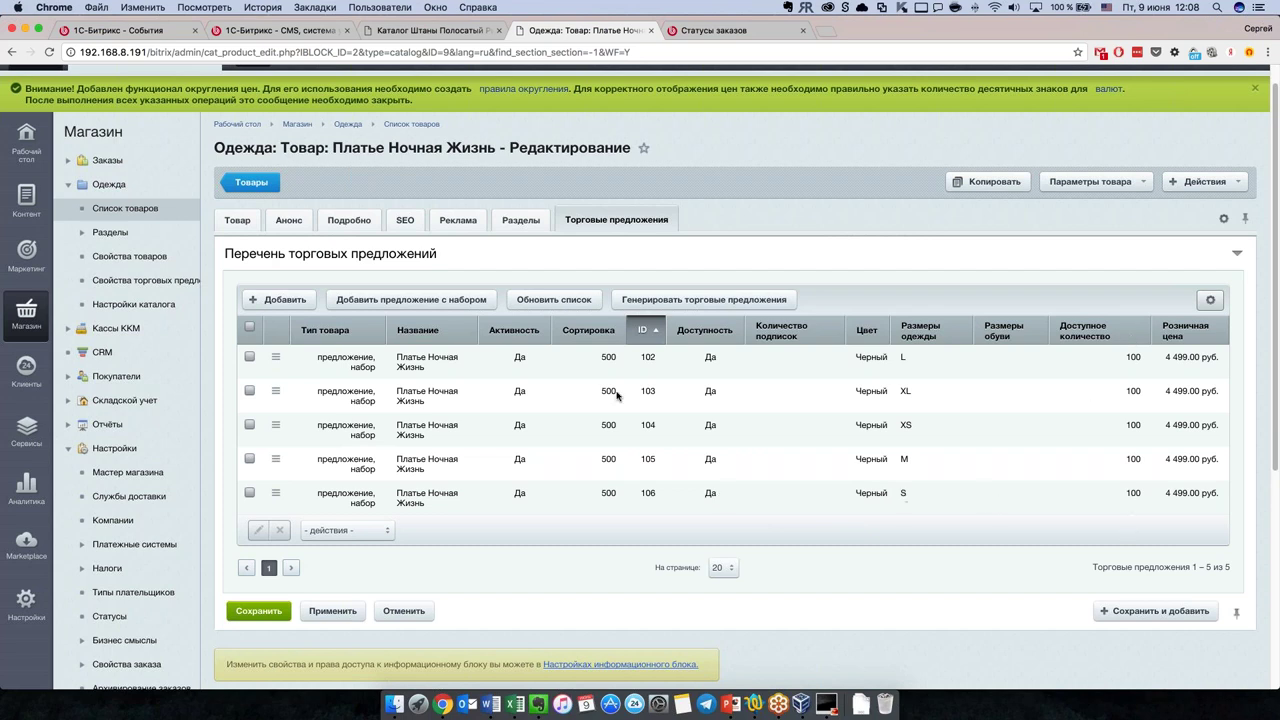
Step: Open trade offer 102 for editing and review its fields
{"action": "double_click", "coordinate": [351, 367]}
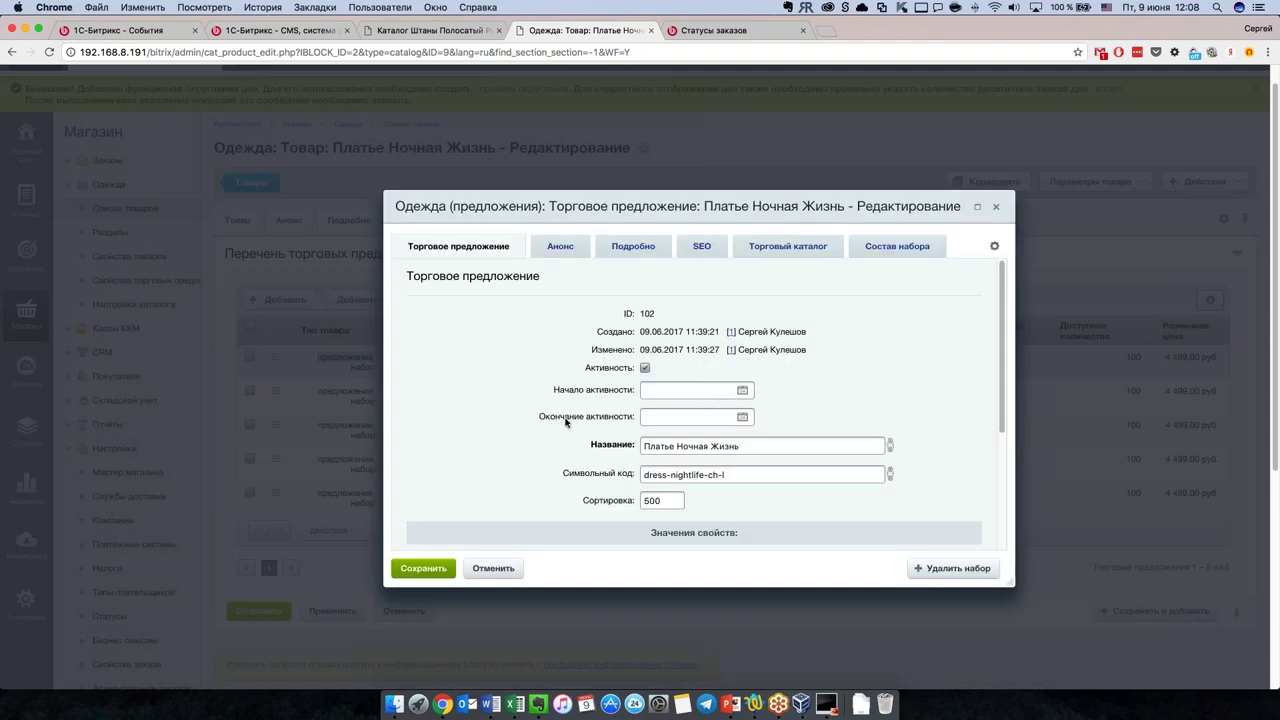
{"action": "scroll", "coordinate": [568, 423], "scroll_direction": "down", "scroll_amount": 5}
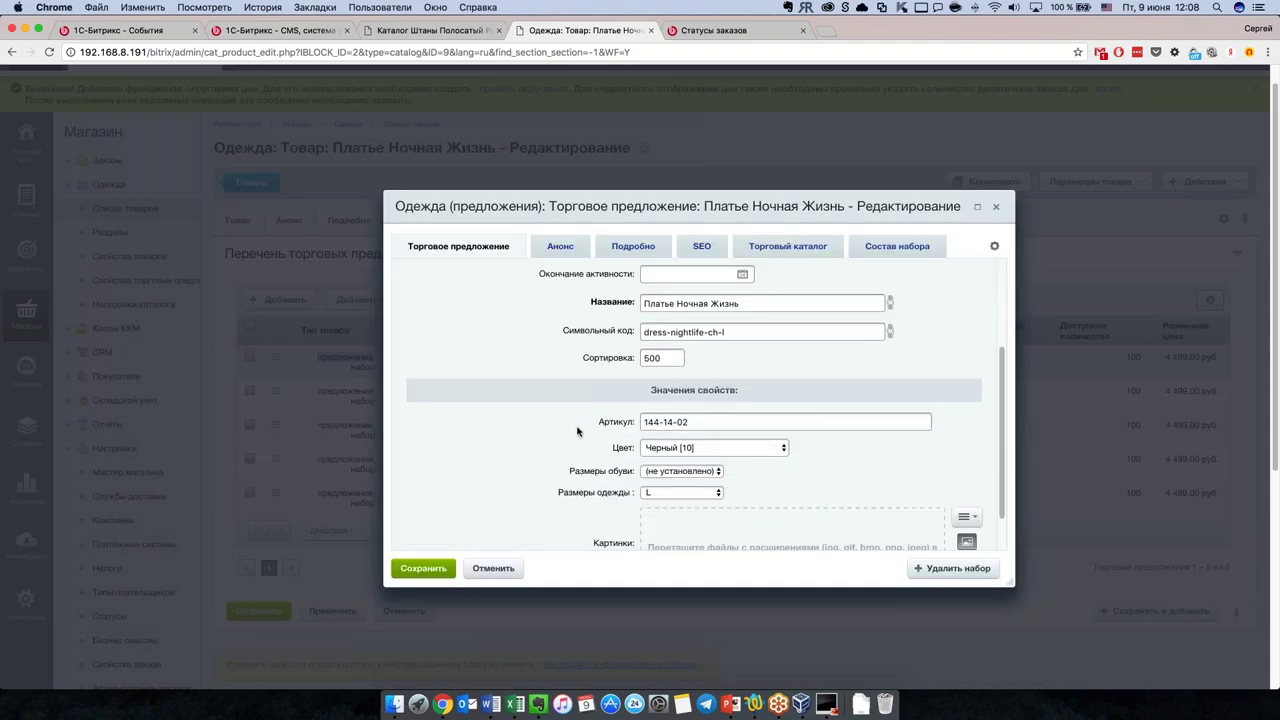
{"action": "scroll", "coordinate": [577, 430], "scroll_direction": "down", "scroll_amount": 2}
{"action": "scroll", "coordinate": [543, 417], "scroll_direction": "up", "scroll_amount": 4}
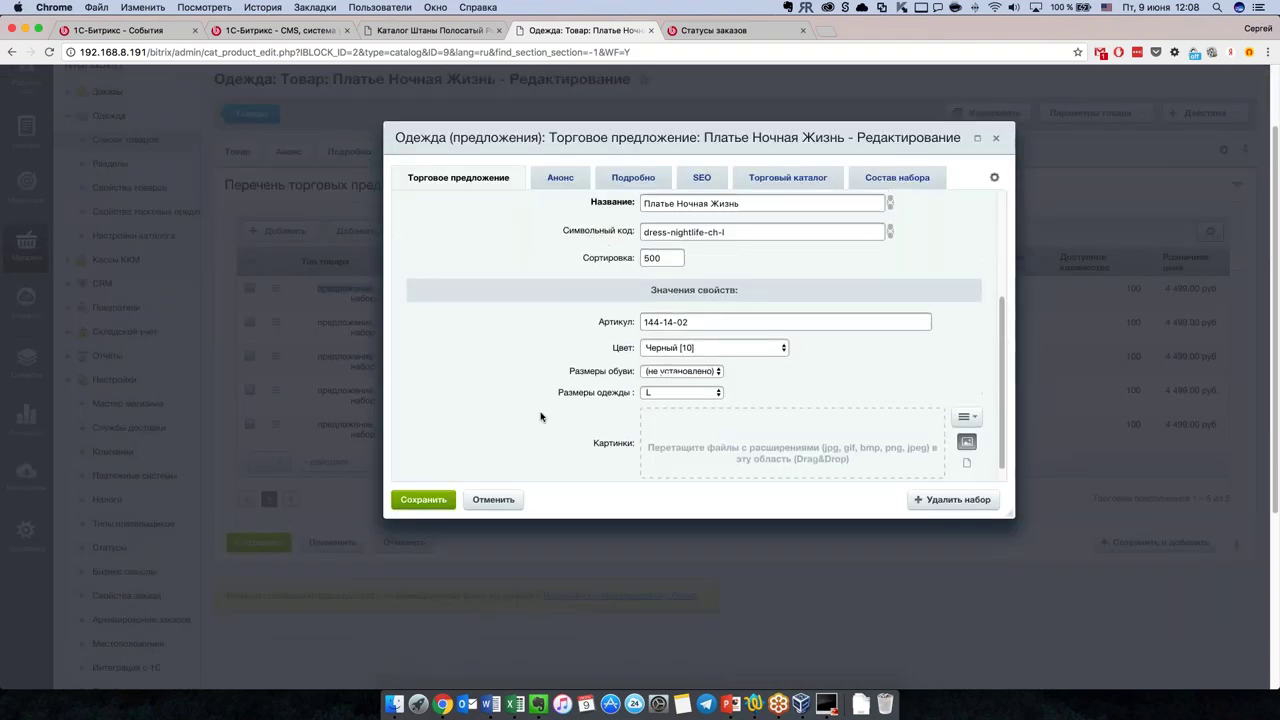
{"action": "scroll", "coordinate": [545, 363], "scroll_direction": "up", "scroll_amount": 4}
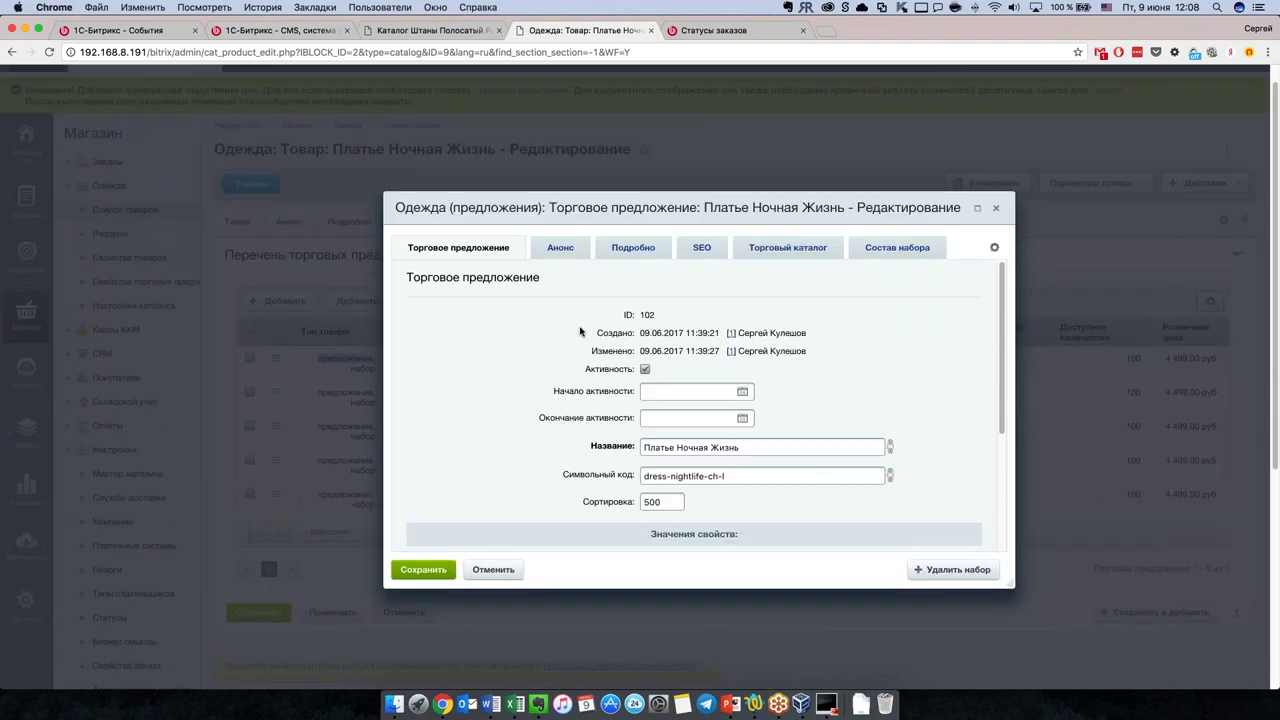
Step: Check offer 102's 4499.00 base price in Торговый каталог, then view its set composition
{"action": "left_click", "coordinate": [778, 276]}
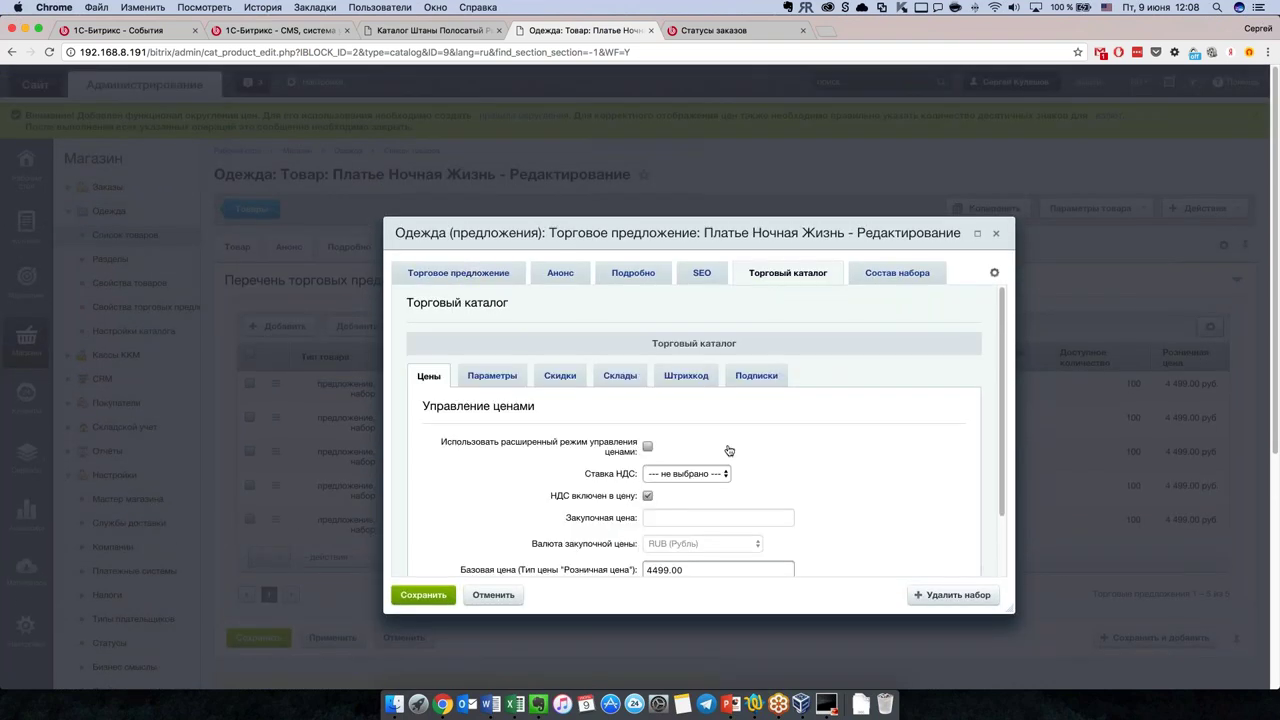
{"action": "scroll", "coordinate": [730, 450], "scroll_direction": "down", "scroll_amount": 2}
{"action": "left_click_drag", "start_coordinate": [688, 517], "coordinate": [630, 514]}
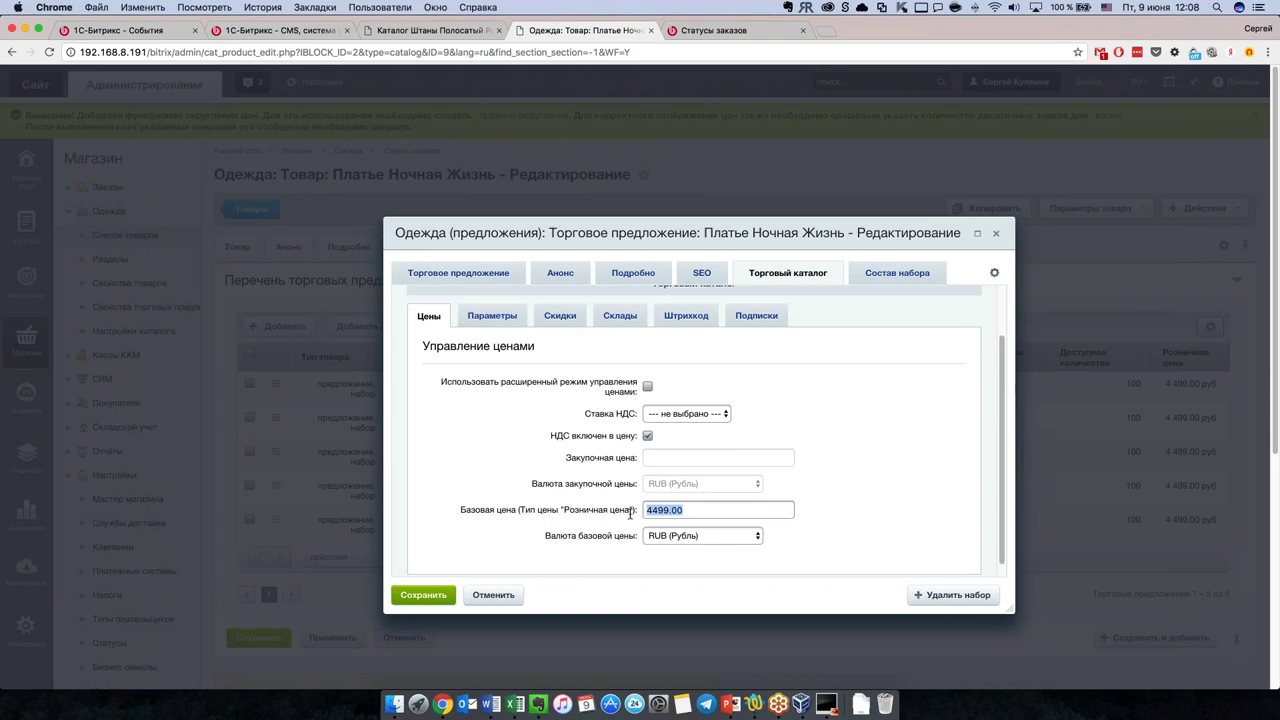
{"action": "left_click", "coordinate": [783, 407]}
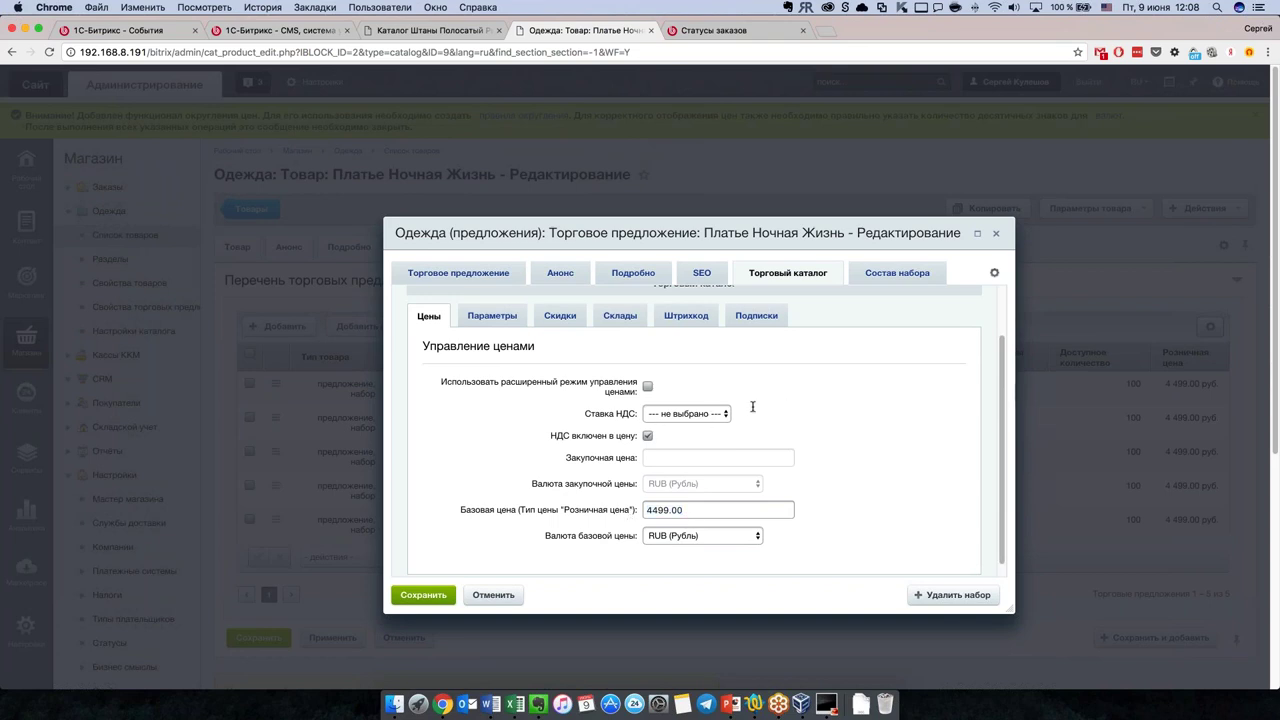
{"action": "left_click", "coordinate": [883, 276]}
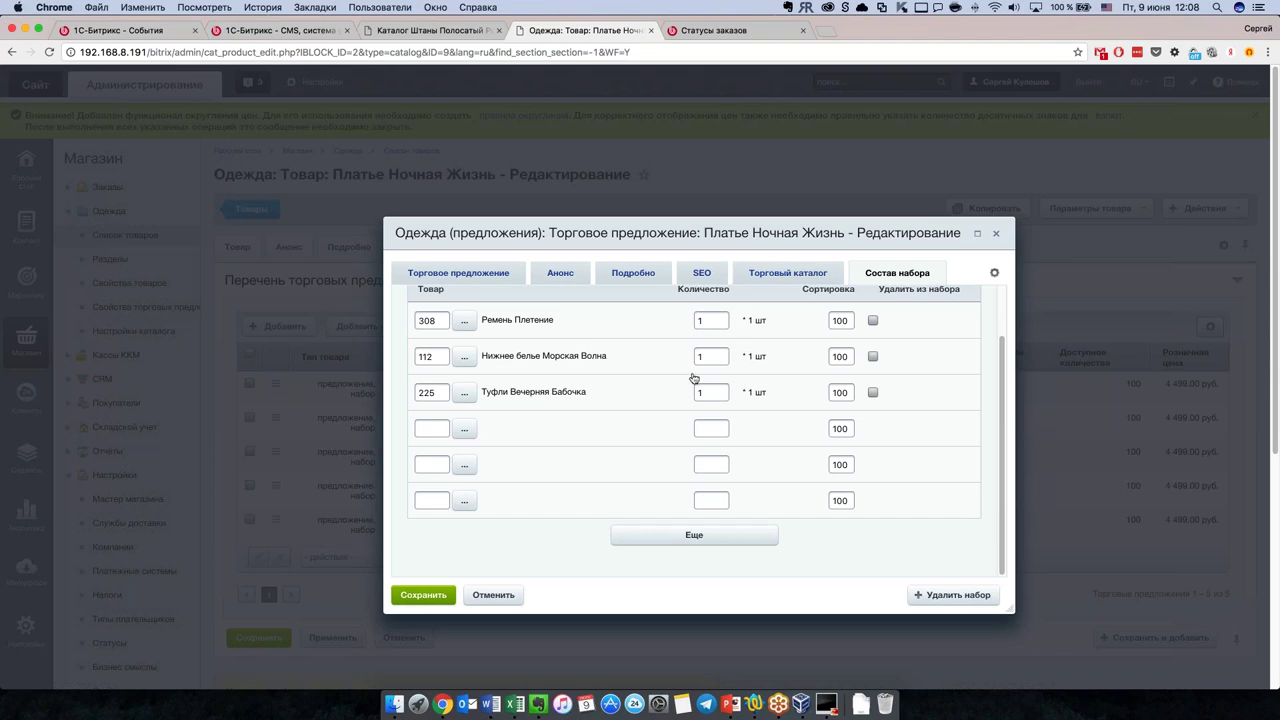
{"action": "scroll", "coordinate": [700, 375], "scroll_direction": "up", "scroll_amount": 1}
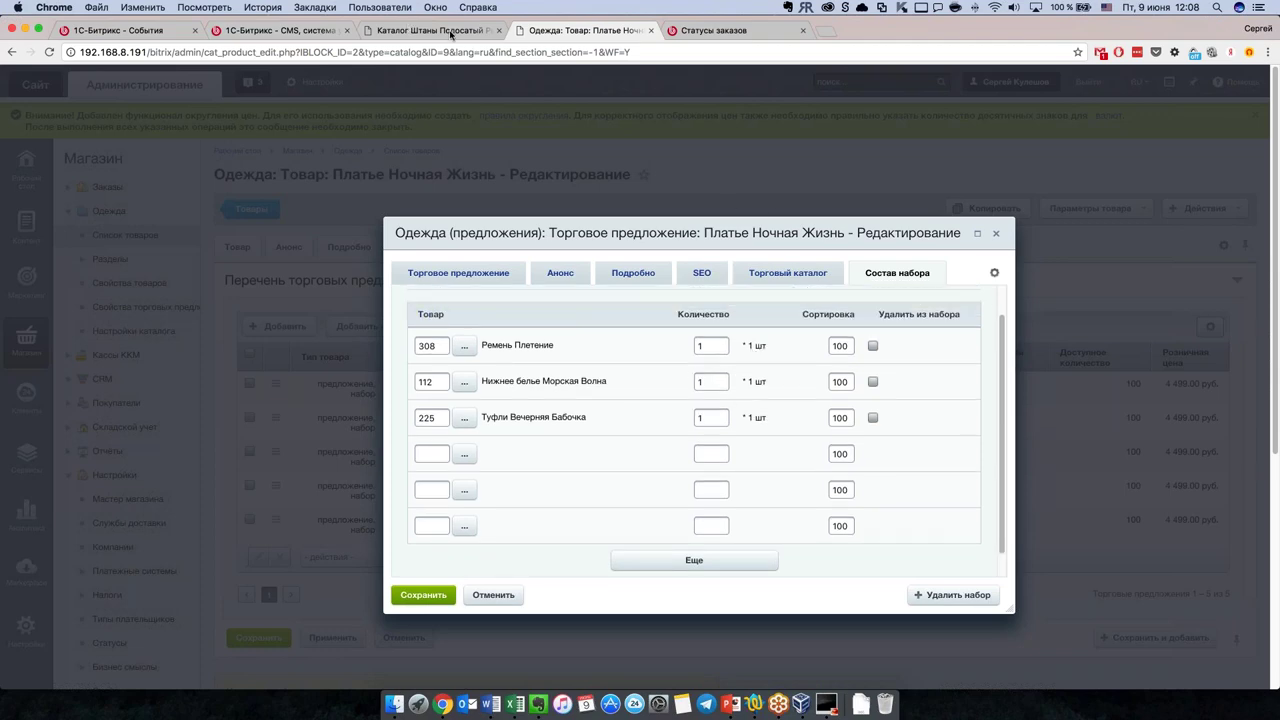
Step: Search the storefront for 'ночна' and open the Платье Ночная Жизнь product page
{"action": "left_click", "coordinate": [430, 30]}
{"action": "scroll", "coordinate": [424, 273], "scroll_direction": "up", "scroll_amount": 5}
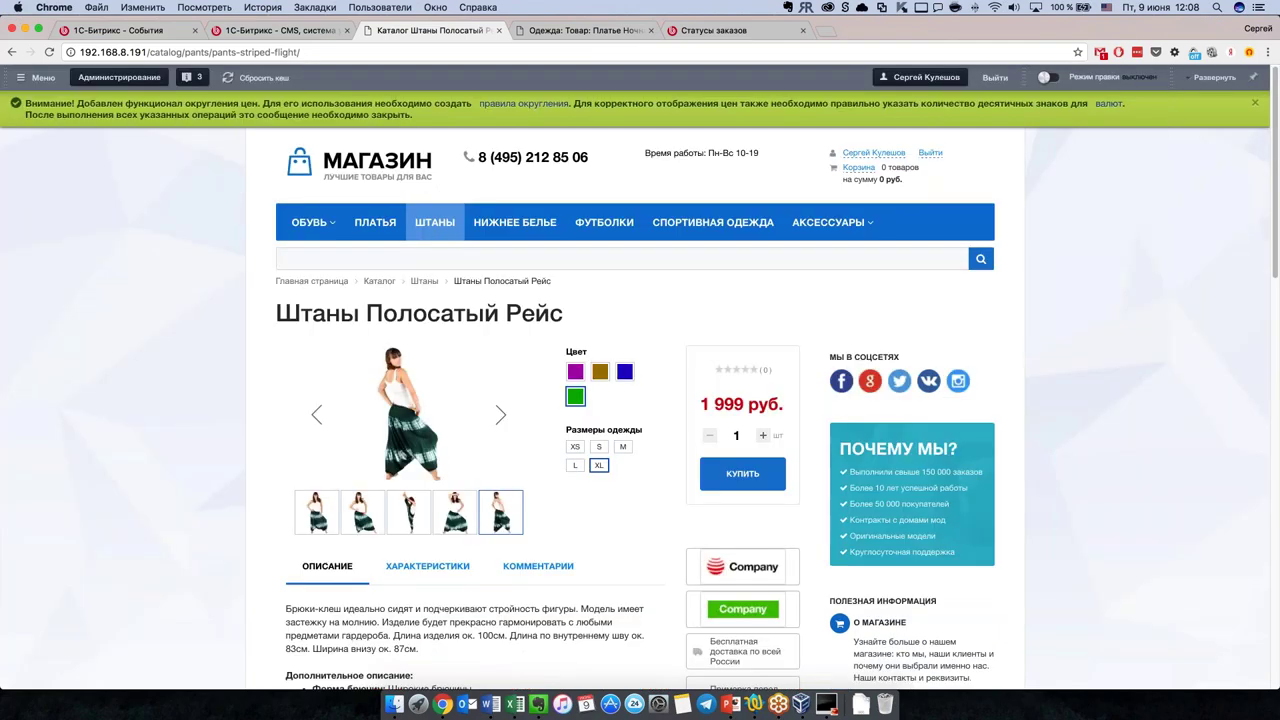
{"action": "left_click", "coordinate": [288, 258]}
{"action": "type", "text": "н"}
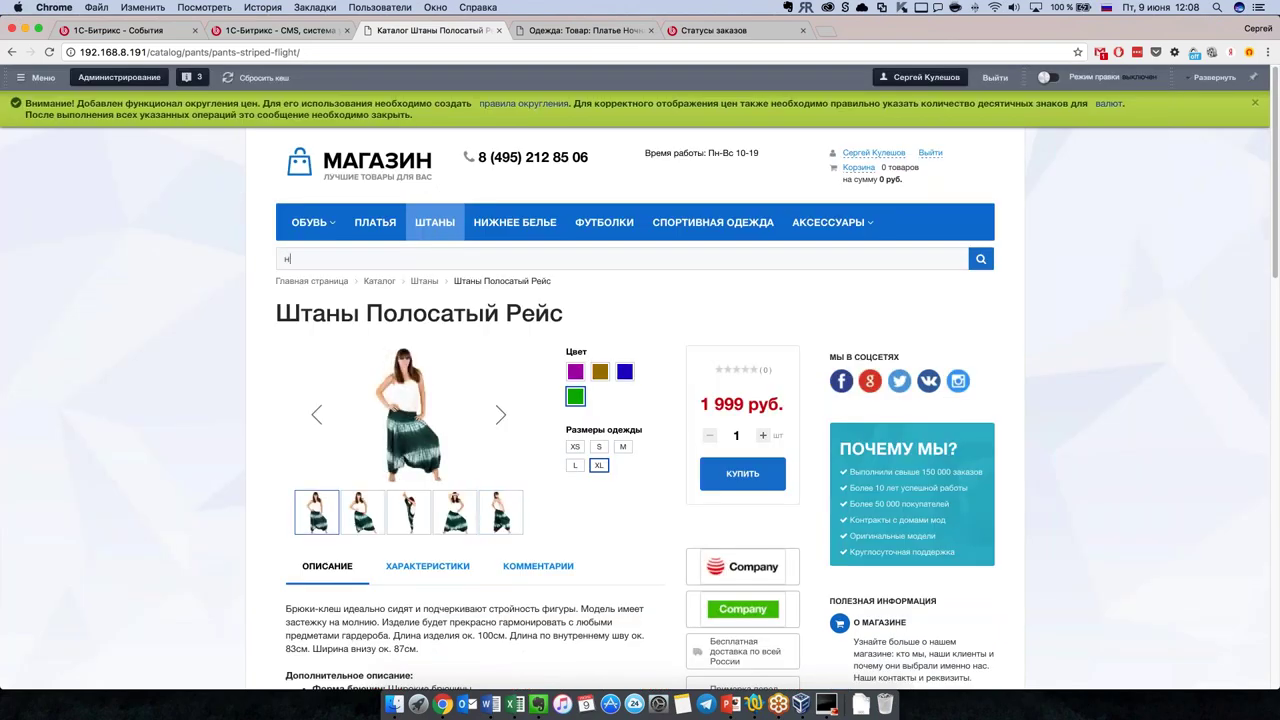
{"action": "type", "text": "очна"}
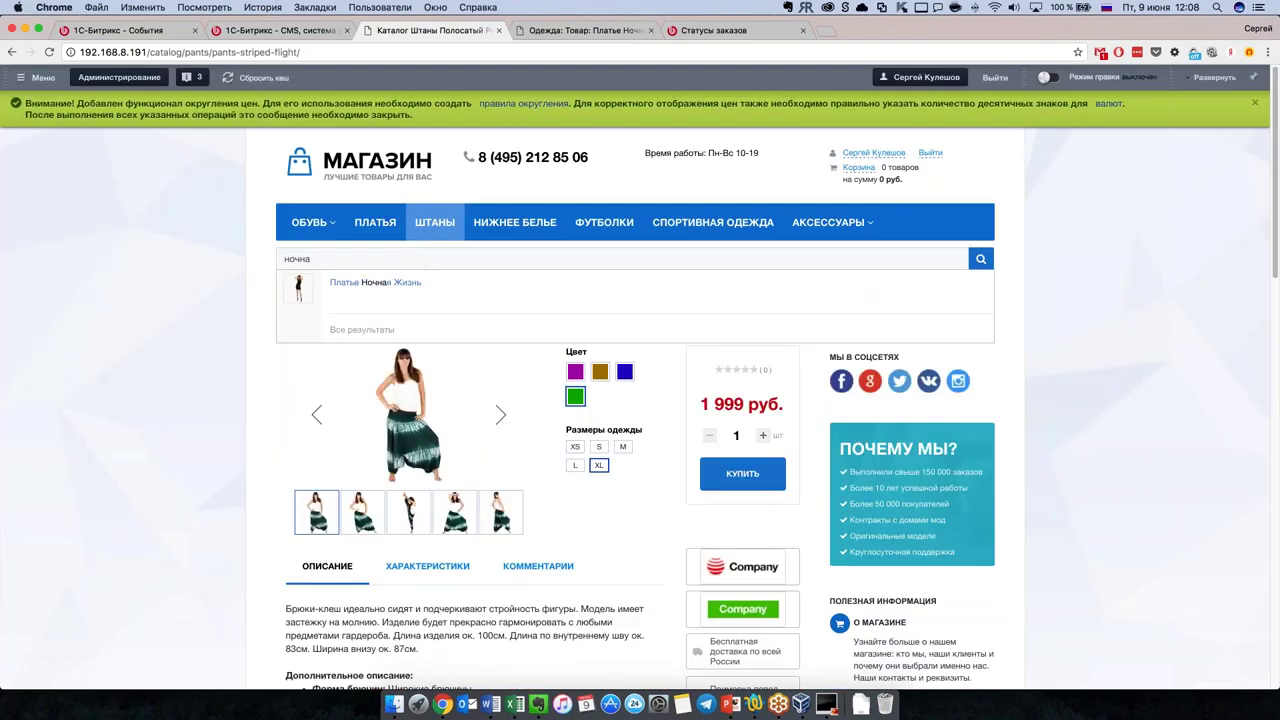
{"action": "left_click", "coordinate": [375, 282]}
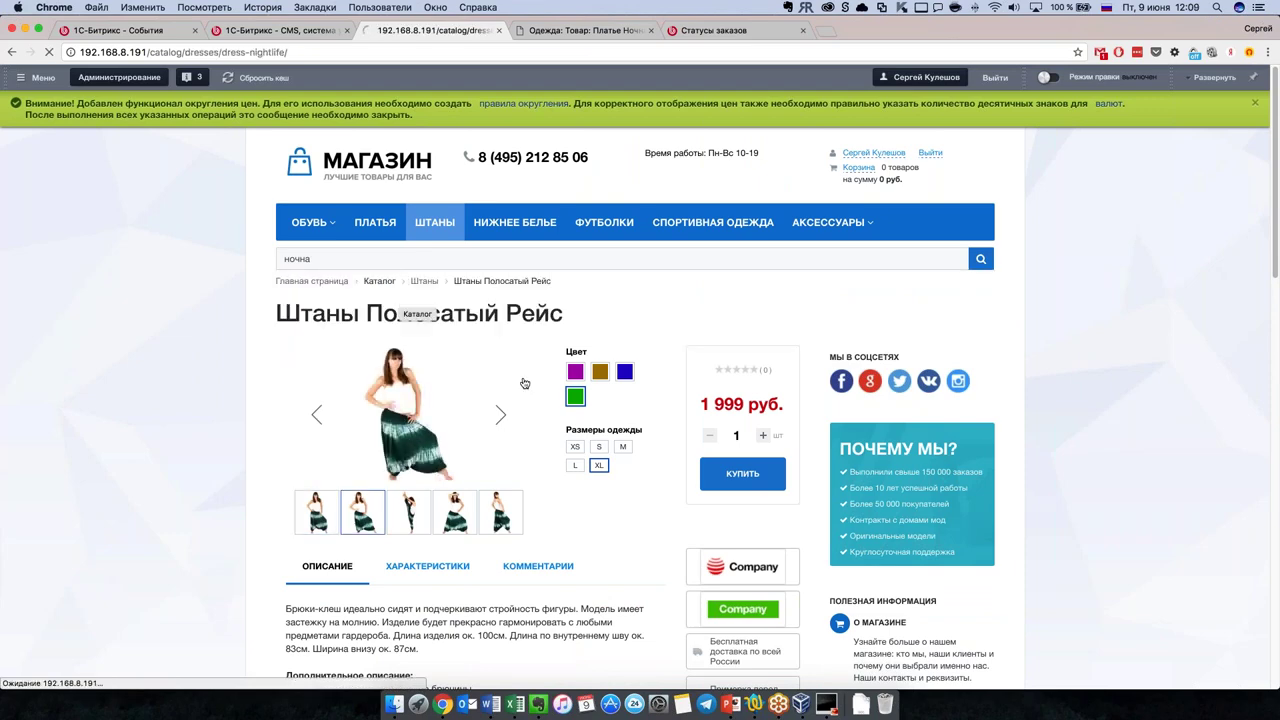
Step: Review the Купить набор bundle at 9 417.10 руб., saving 129.90 руб
{"action": "scroll", "coordinate": [639, 556], "scroll_direction": "down", "scroll_amount": 5}
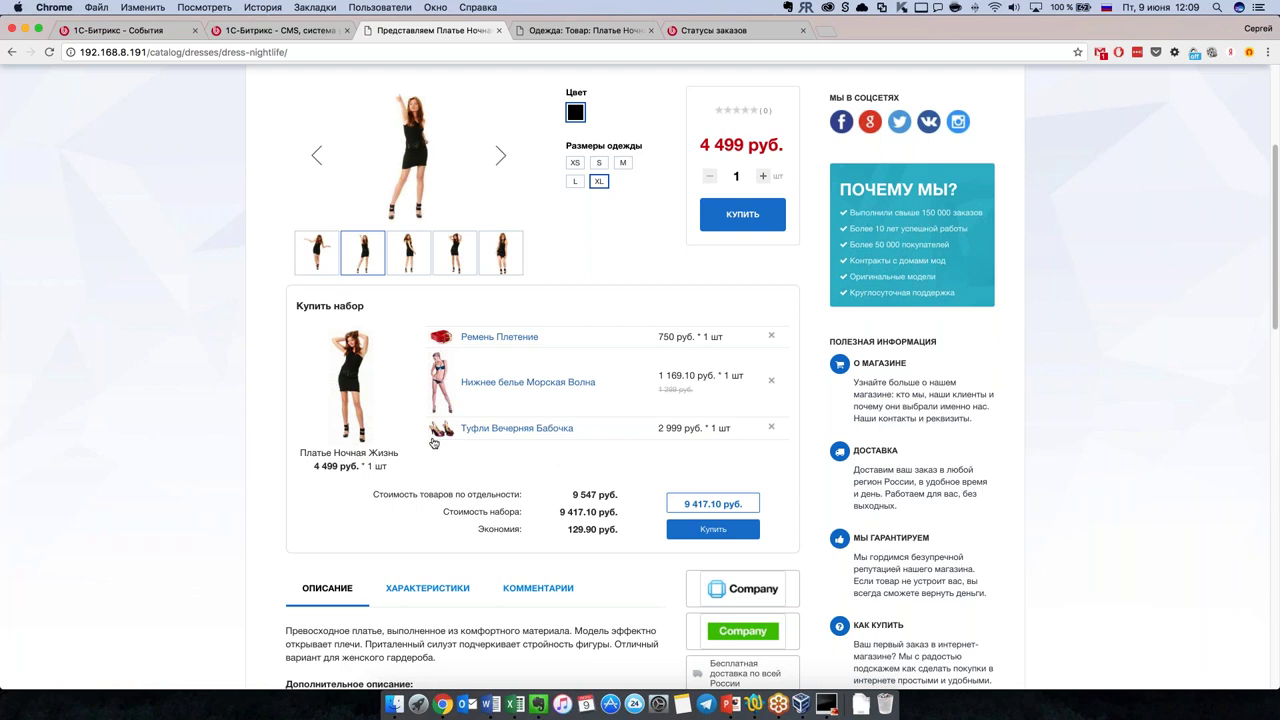
{"action": "scroll", "coordinate": [483, 456], "scroll_direction": "down", "scroll_amount": 1}
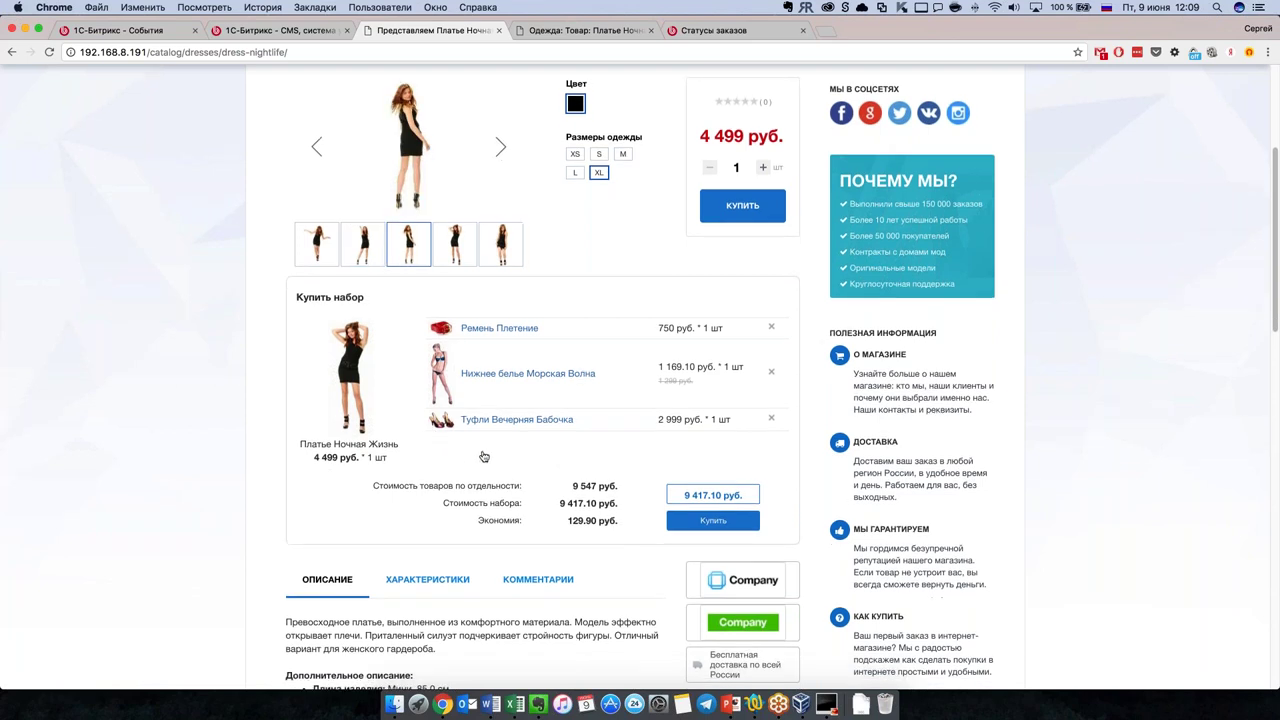
{"action": "scroll", "coordinate": [500, 466], "scroll_direction": "down", "scroll_amount": 1}
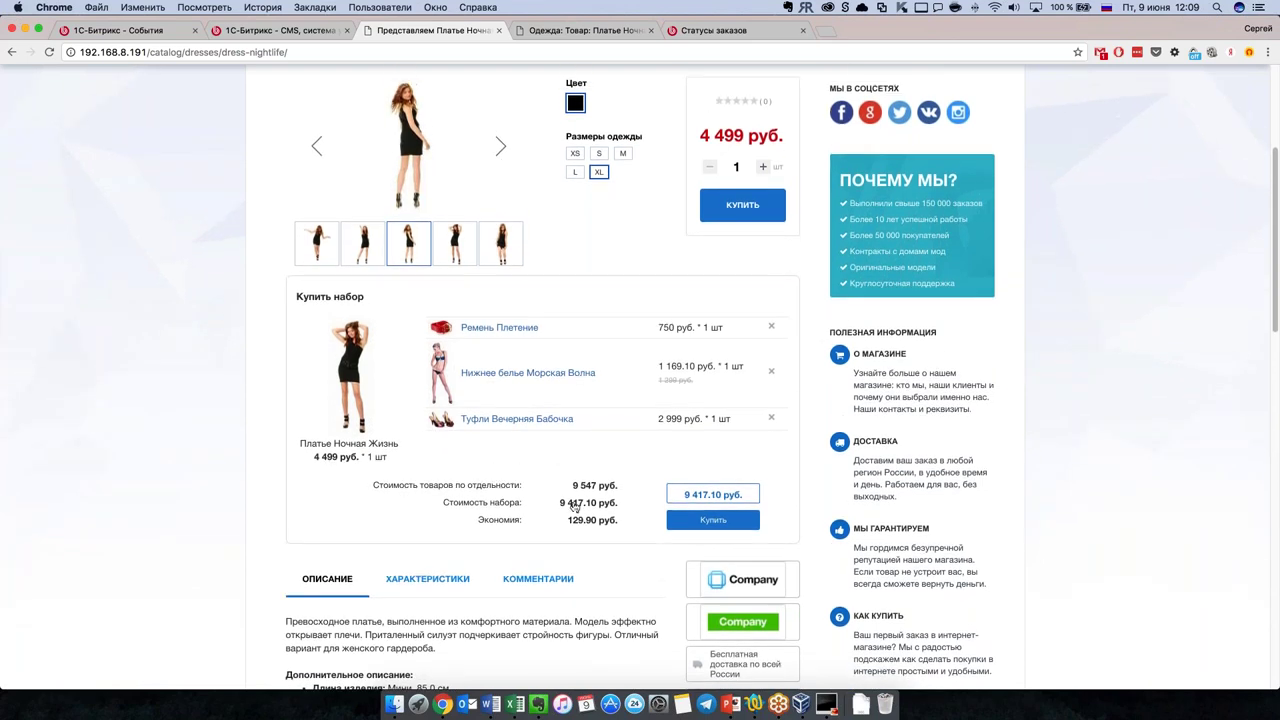
{"action": "left_click_drag", "start_coordinate": [568, 521], "coordinate": [628, 521]}
{"action": "left_click", "coordinate": [628, 520]}
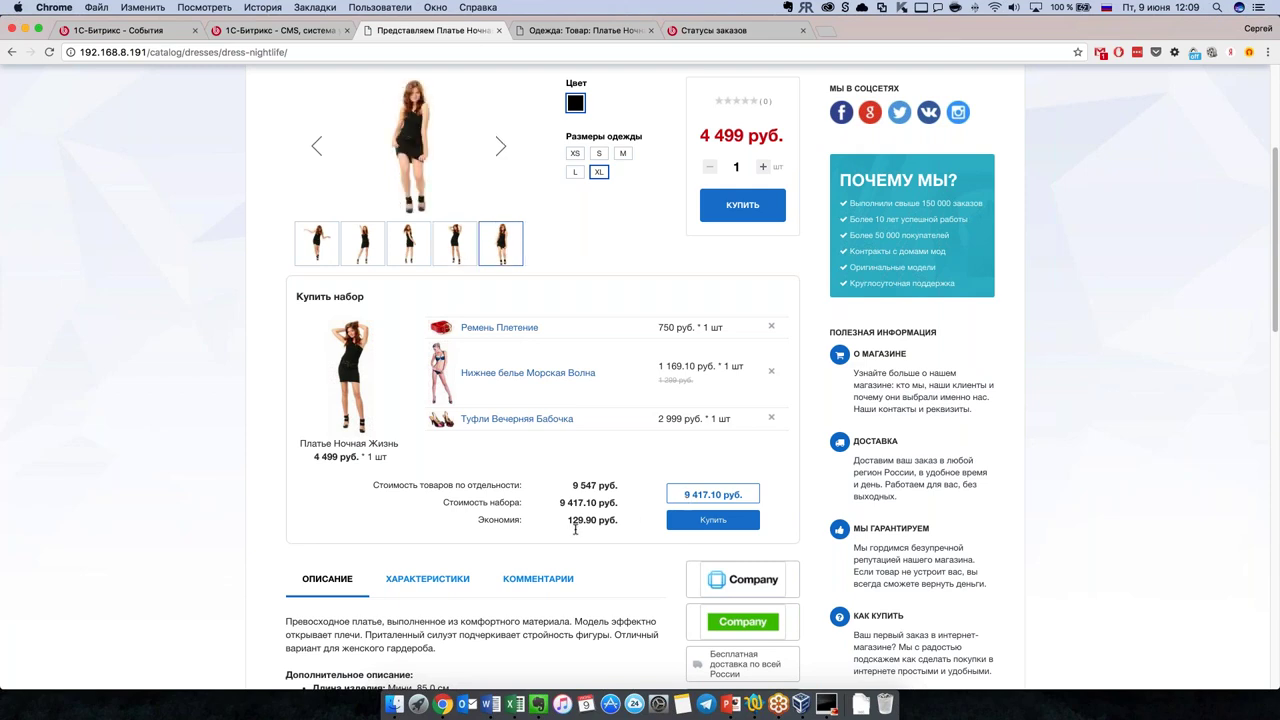
{"action": "scroll", "coordinate": [575, 530], "scroll_direction": "up", "scroll_amount": 2}
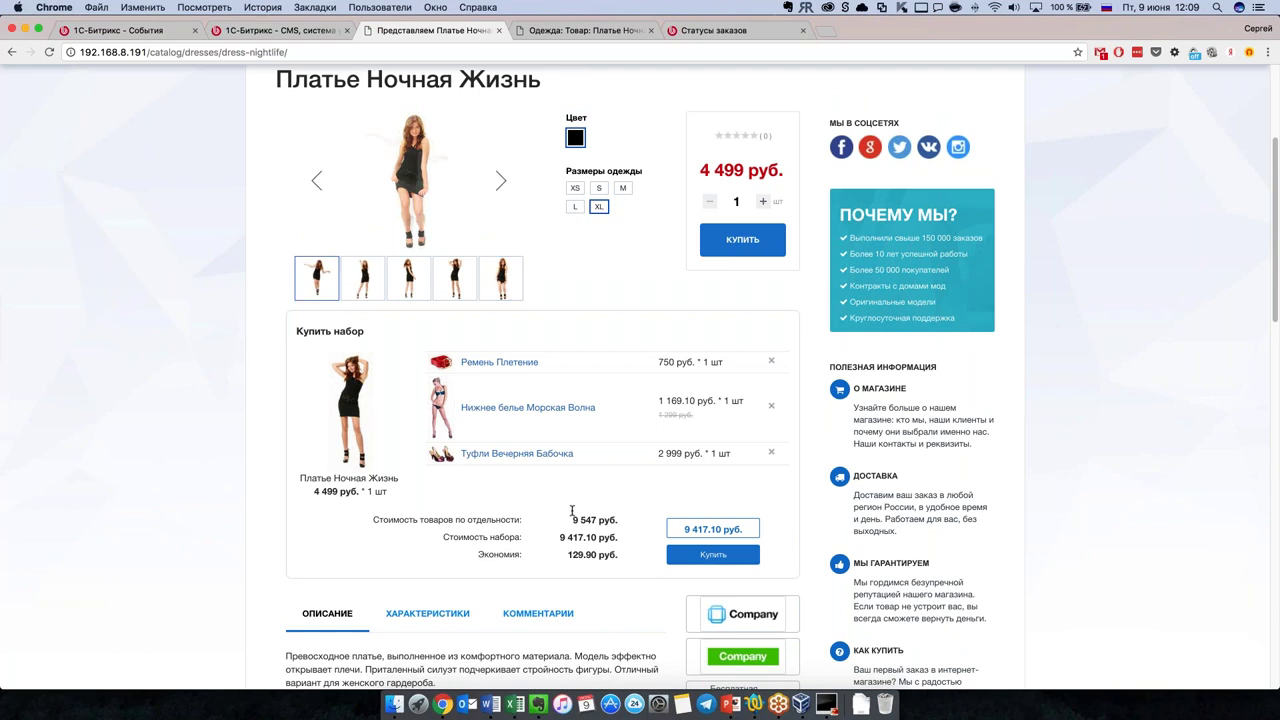
Step: Remove Нижнее белье Морская Волна from the bundle, add it back, and recheck the 9 417.10 руб. set price
{"action": "left_click", "coordinate": [771, 405]}
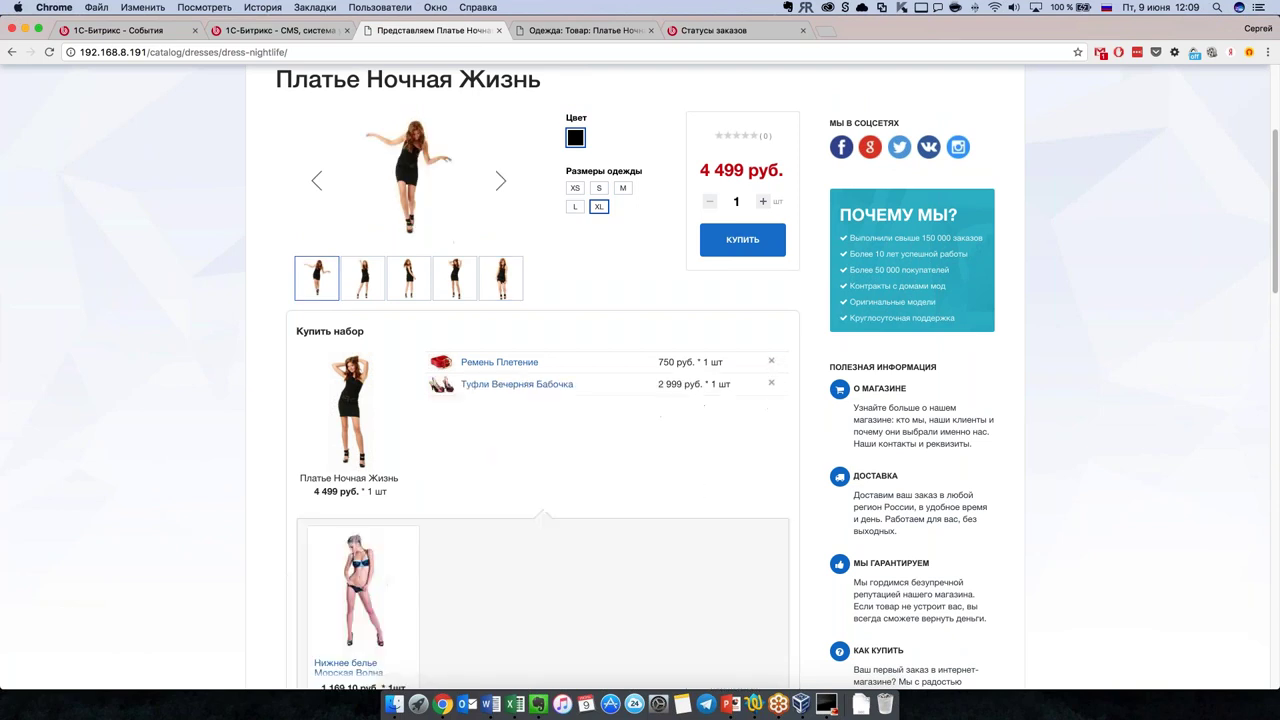
{"action": "scroll", "coordinate": [690, 438], "scroll_direction": "down", "scroll_amount": 5}
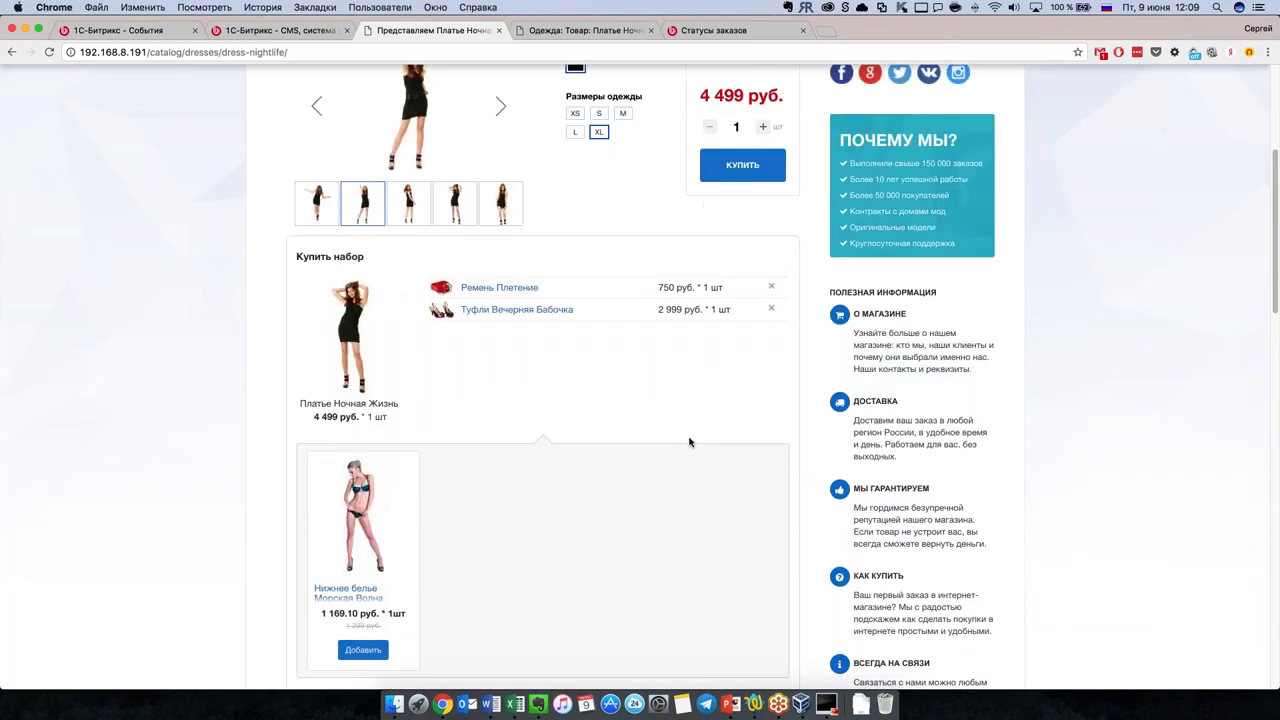
{"action": "scroll", "coordinate": [664, 440], "scroll_direction": "down", "scroll_amount": 2}
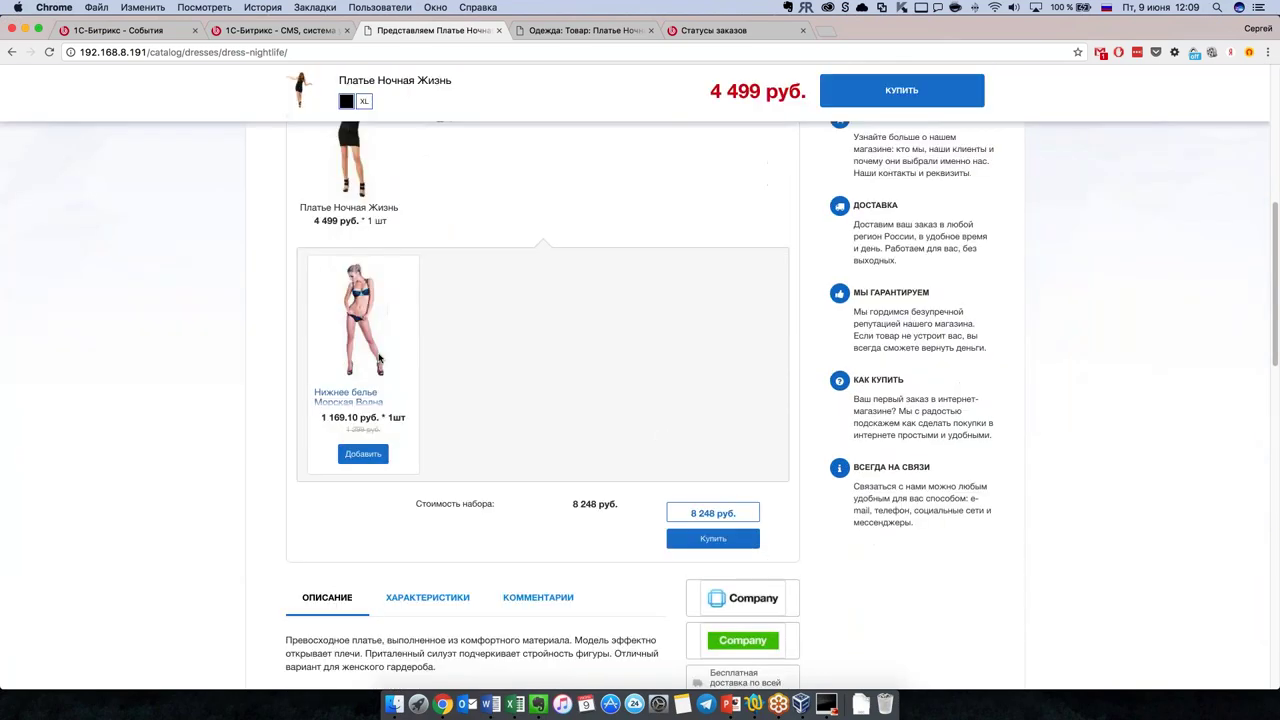
{"action": "left_click", "coordinate": [363, 454]}
{"action": "scroll", "coordinate": [672, 519], "scroll_direction": "up", "scroll_amount": 5}
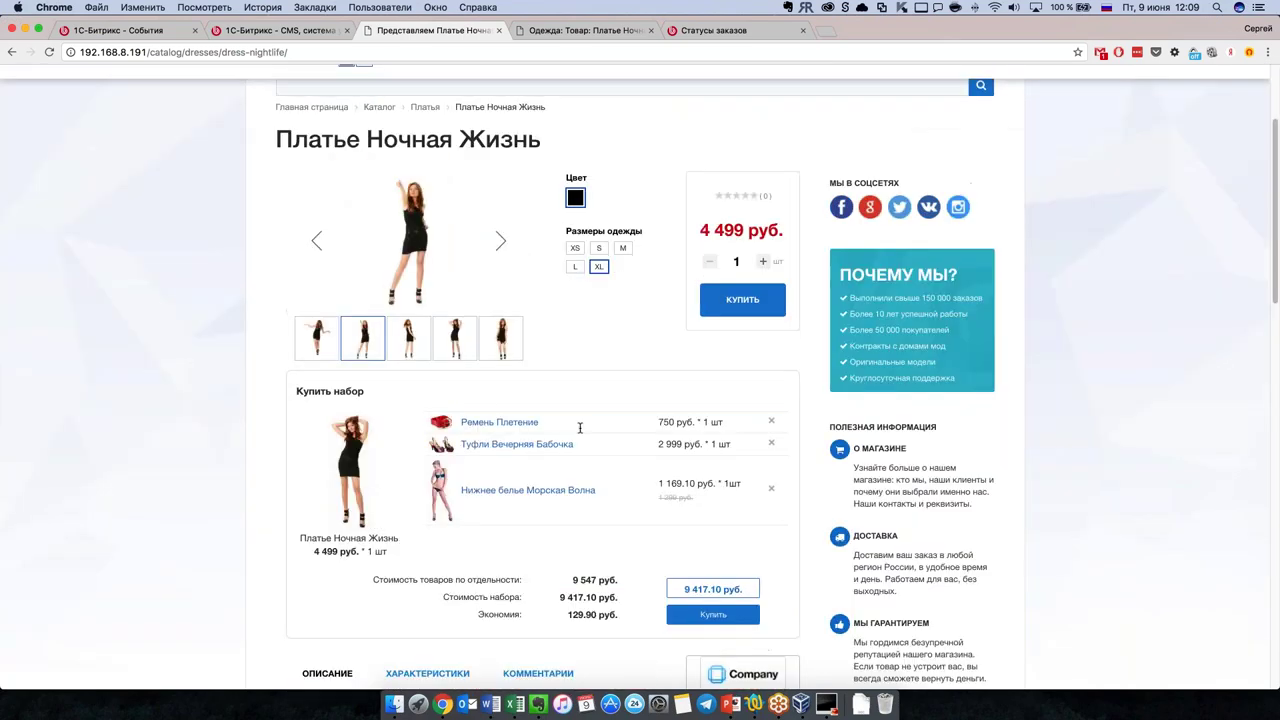
{"action": "scroll", "coordinate": [698, 505], "scroll_direction": "down", "scroll_amount": 4}
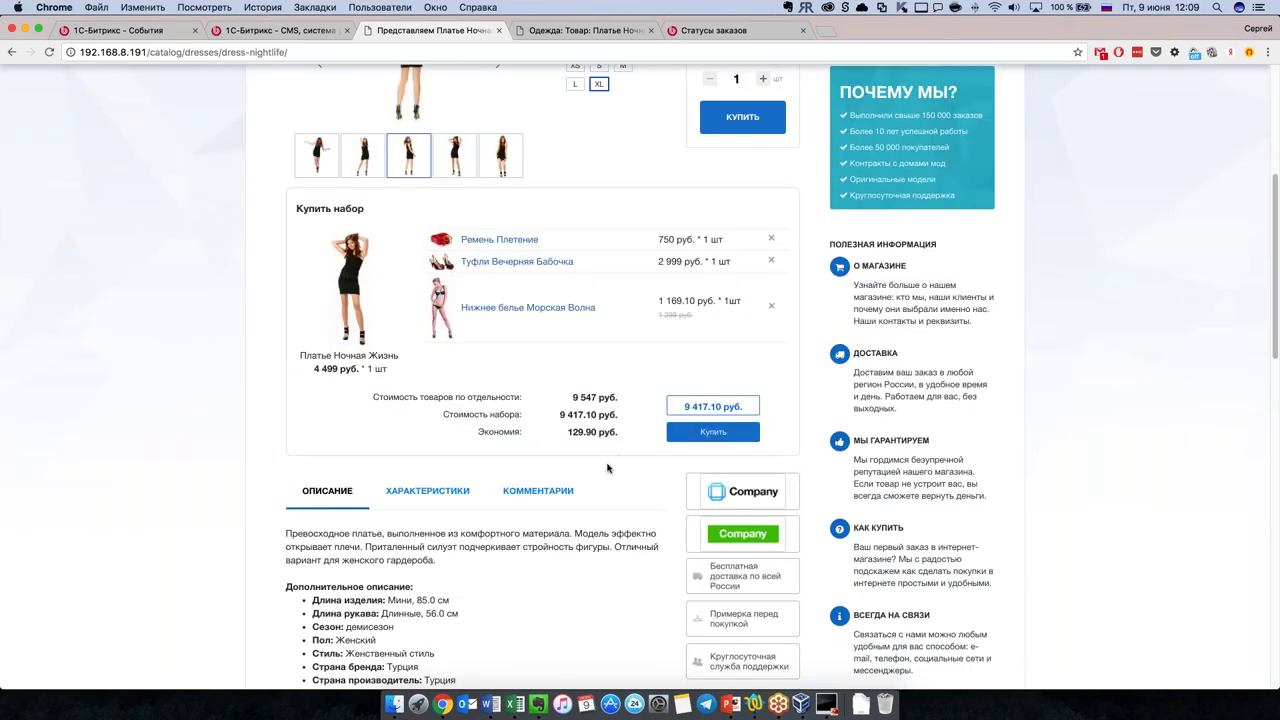
{"action": "scroll", "coordinate": [612, 465], "scroll_direction": "up", "scroll_amount": 4}
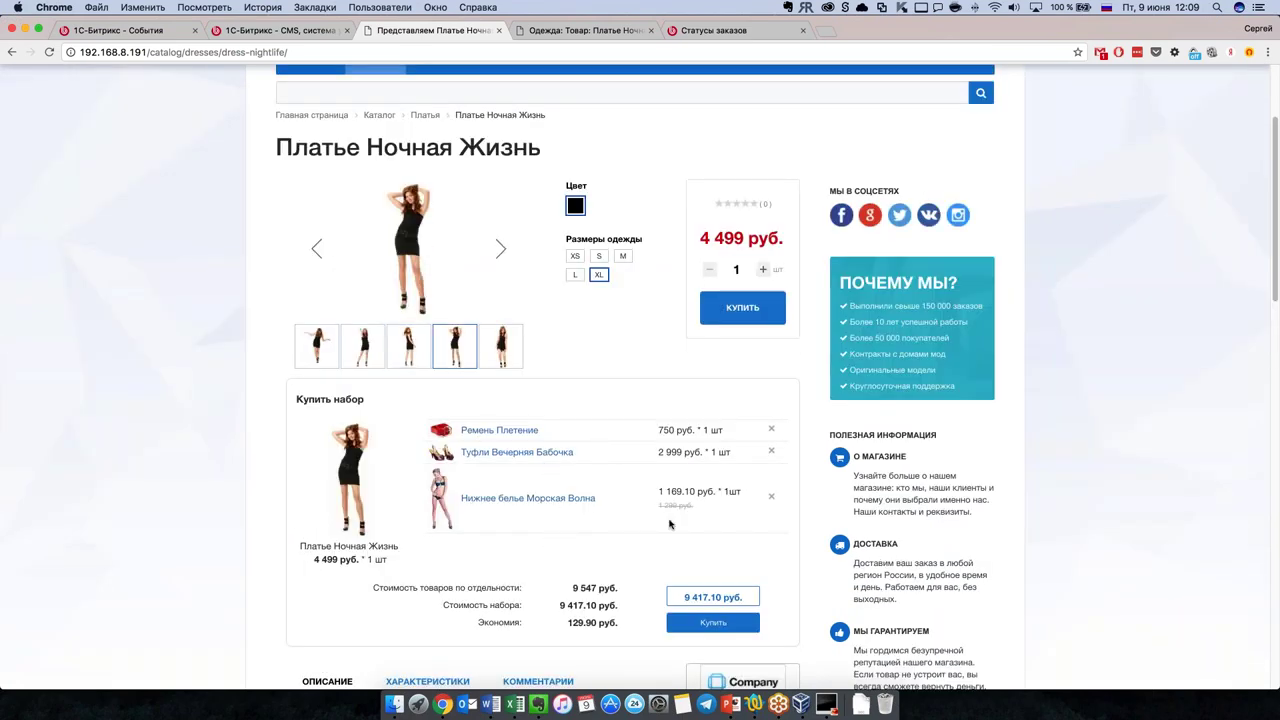
{"action": "scroll", "coordinate": [592, 522], "scroll_direction": "down", "scroll_amount": 1}
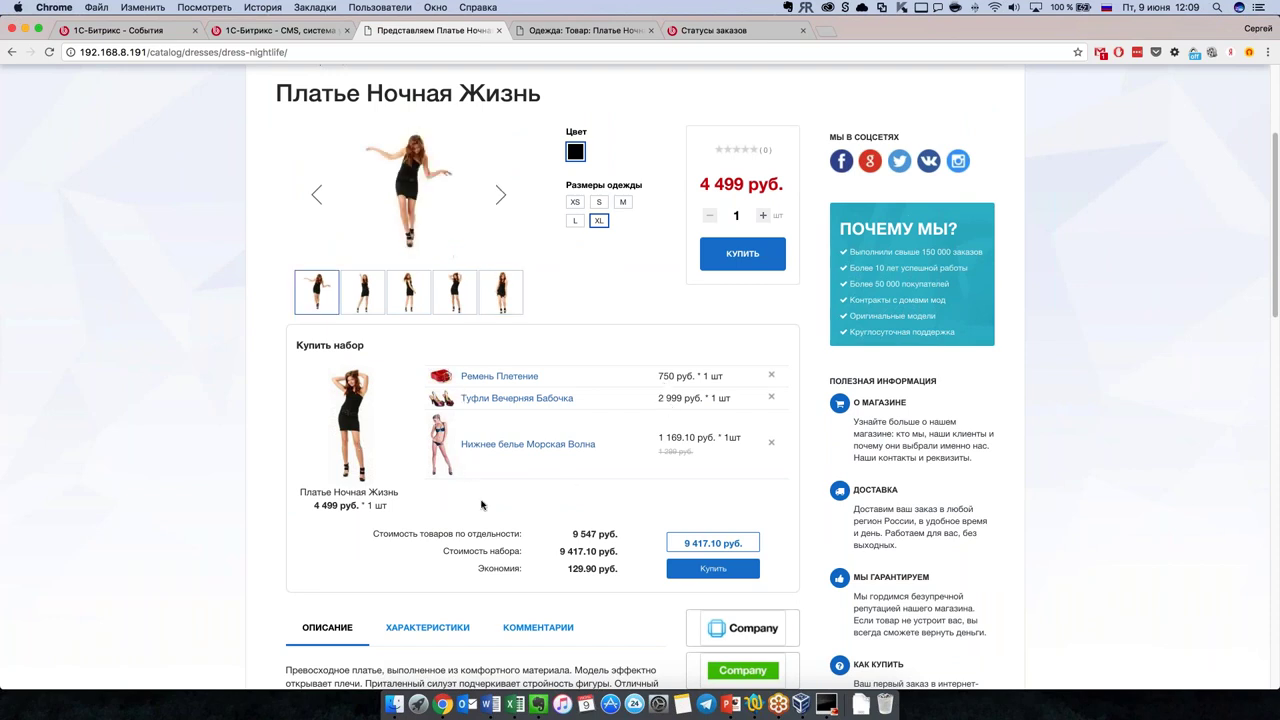
{"action": "scroll", "coordinate": [615, 528], "scroll_direction": "down", "scroll_amount": 1}
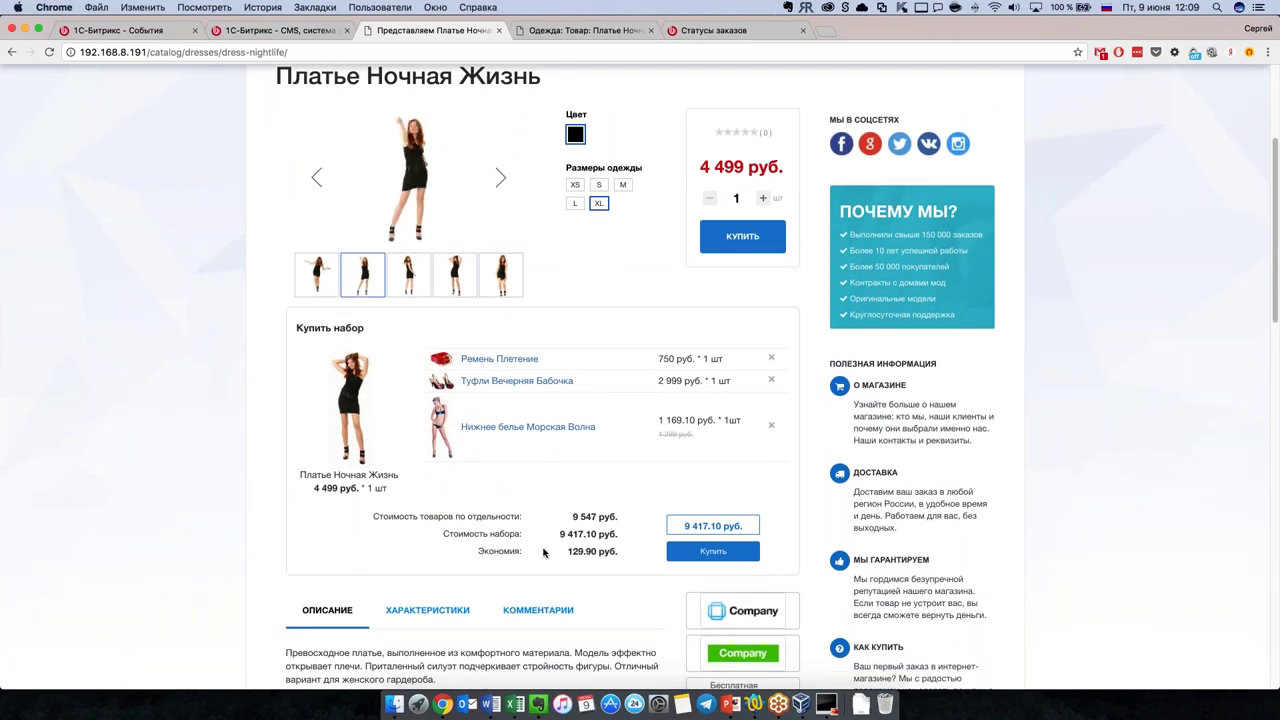
{"action": "scroll", "coordinate": [543, 553], "scroll_direction": "up", "scroll_amount": 5}
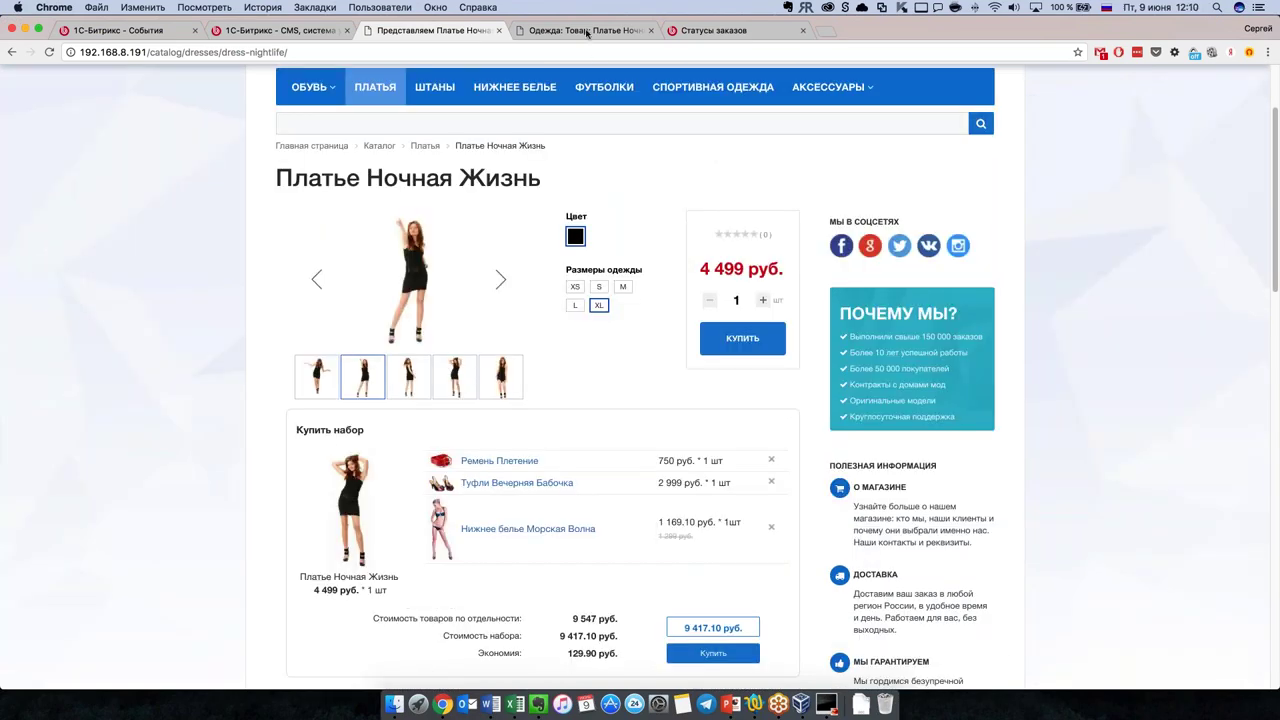
Step: Review the trade offer's catalog pricing and SEO tabs, then cancel the window without saving
{"action": "left_click", "coordinate": [578, 30]}
{"action": "scroll", "coordinate": [623, 446], "scroll_direction": "down", "scroll_amount": 1}
{"action": "scroll", "coordinate": [586, 403], "scroll_direction": "up", "scroll_amount": 2}
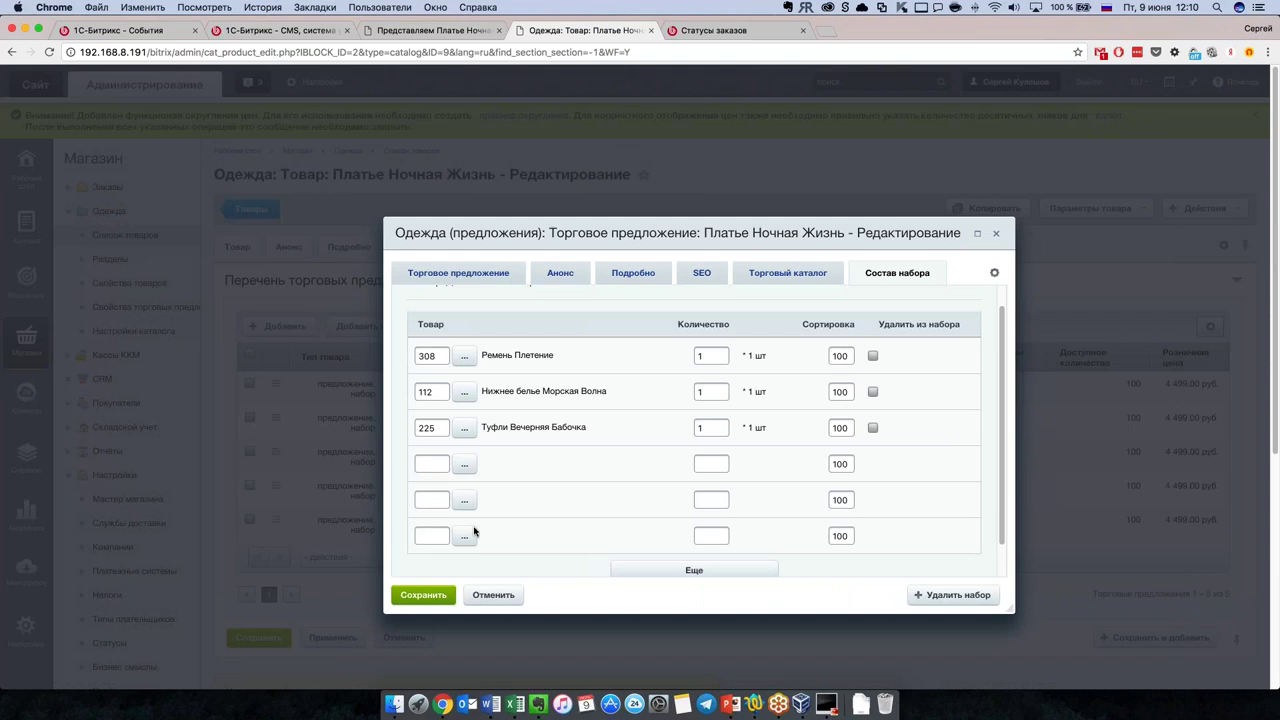
{"action": "left_click", "coordinate": [781, 280]}
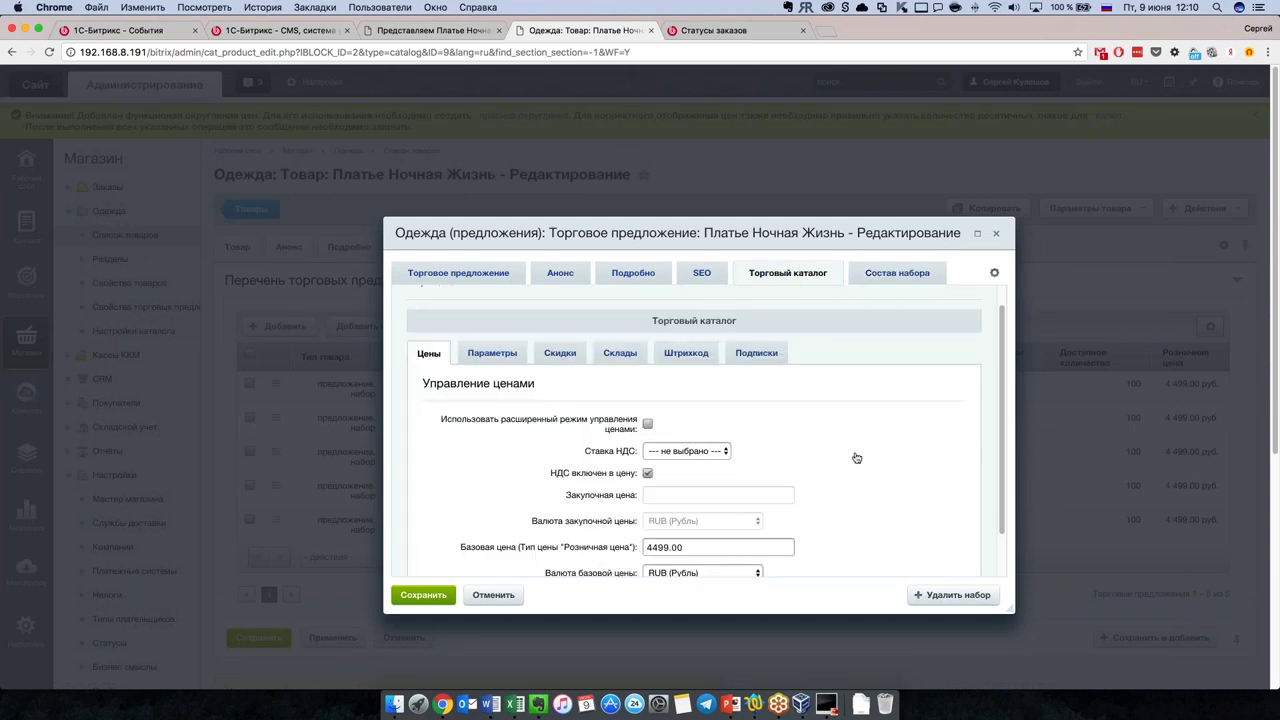
{"action": "left_click", "coordinate": [707, 274]}
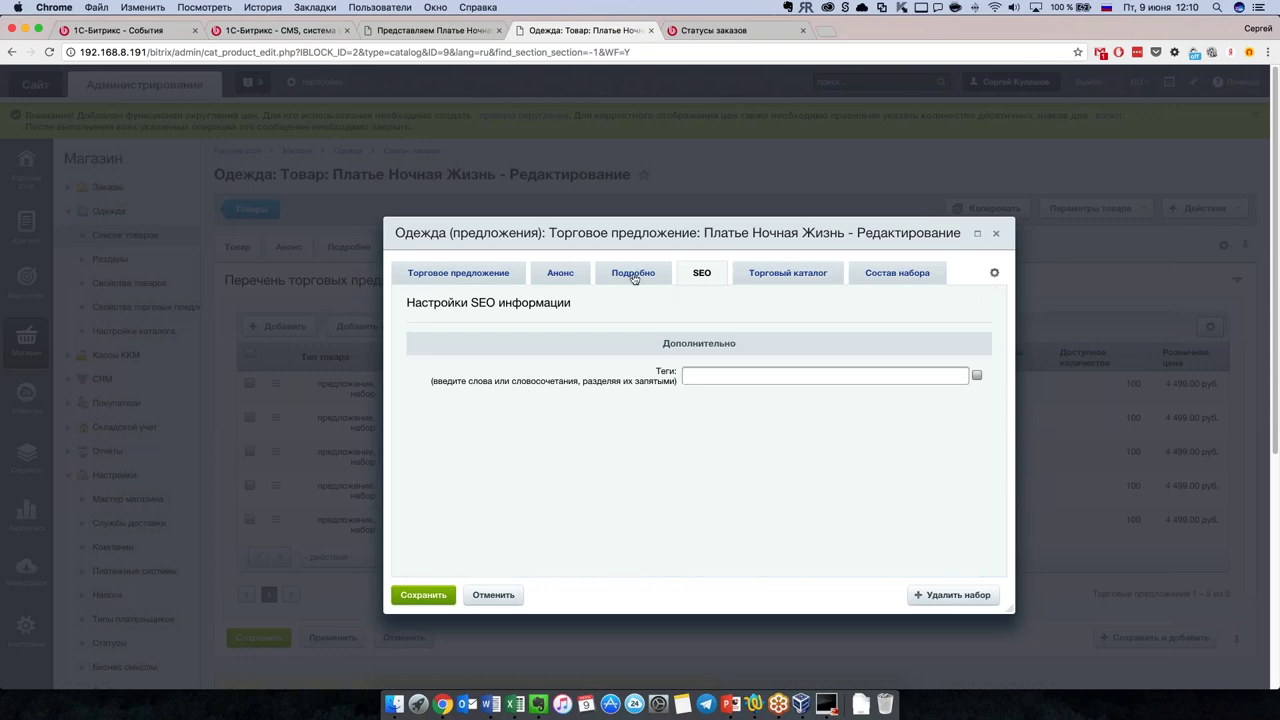
{"action": "left_click", "coordinate": [471, 268]}
{"action": "scroll", "coordinate": [697, 420], "scroll_direction": "down", "scroll_amount": 3}
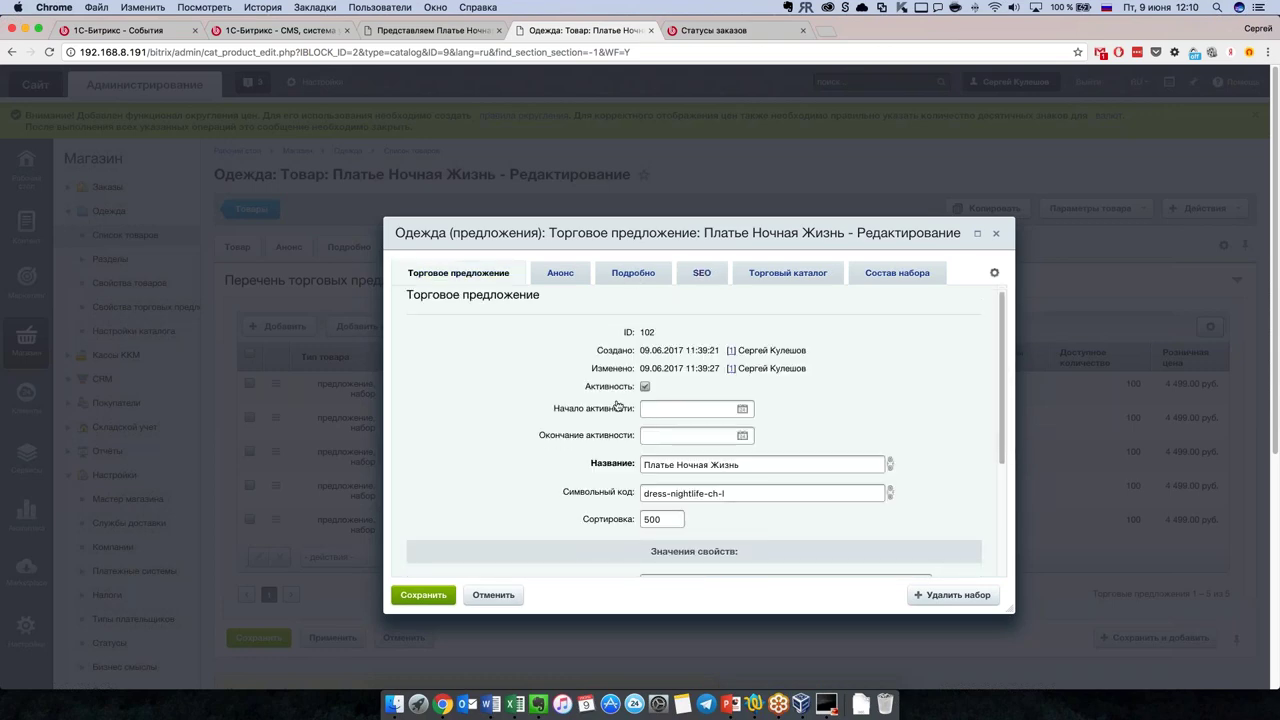
{"action": "left_click", "coordinate": [493, 595]}
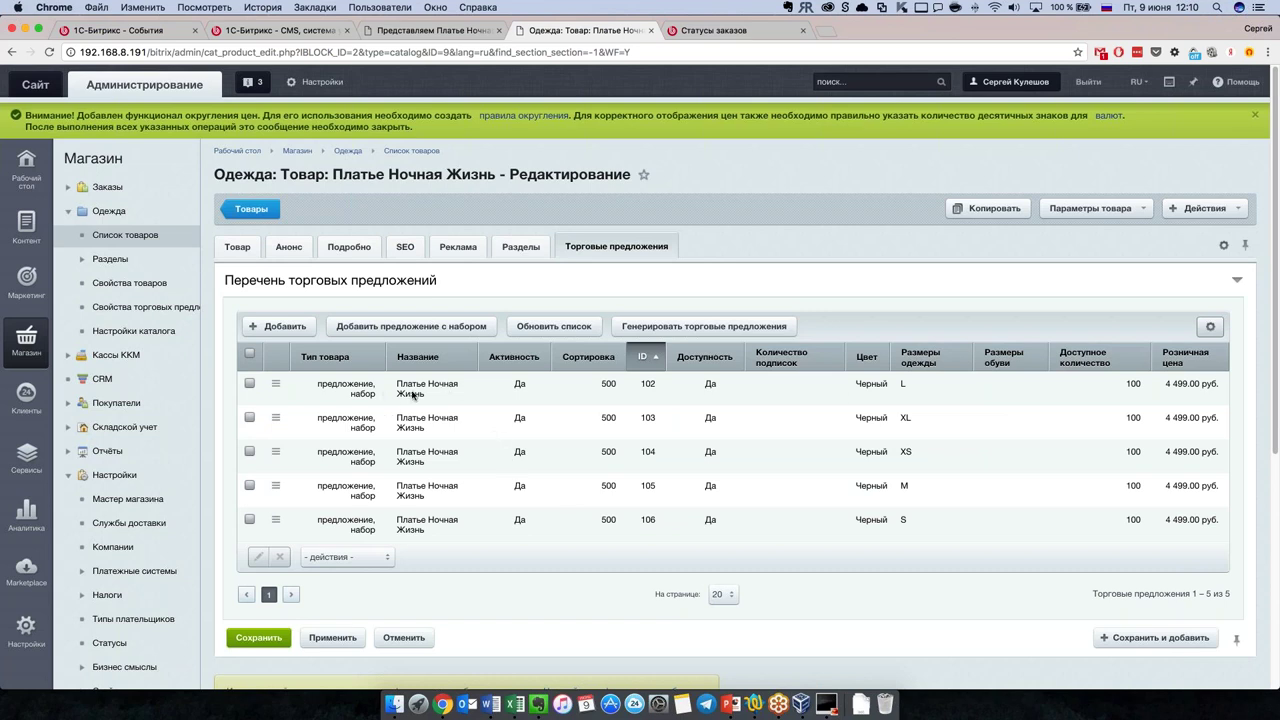
Step: Reopen trade offer 102, check it keeps colour Черный and size L, and close it unchanged
{"action": "double_click", "coordinate": [503, 396]}
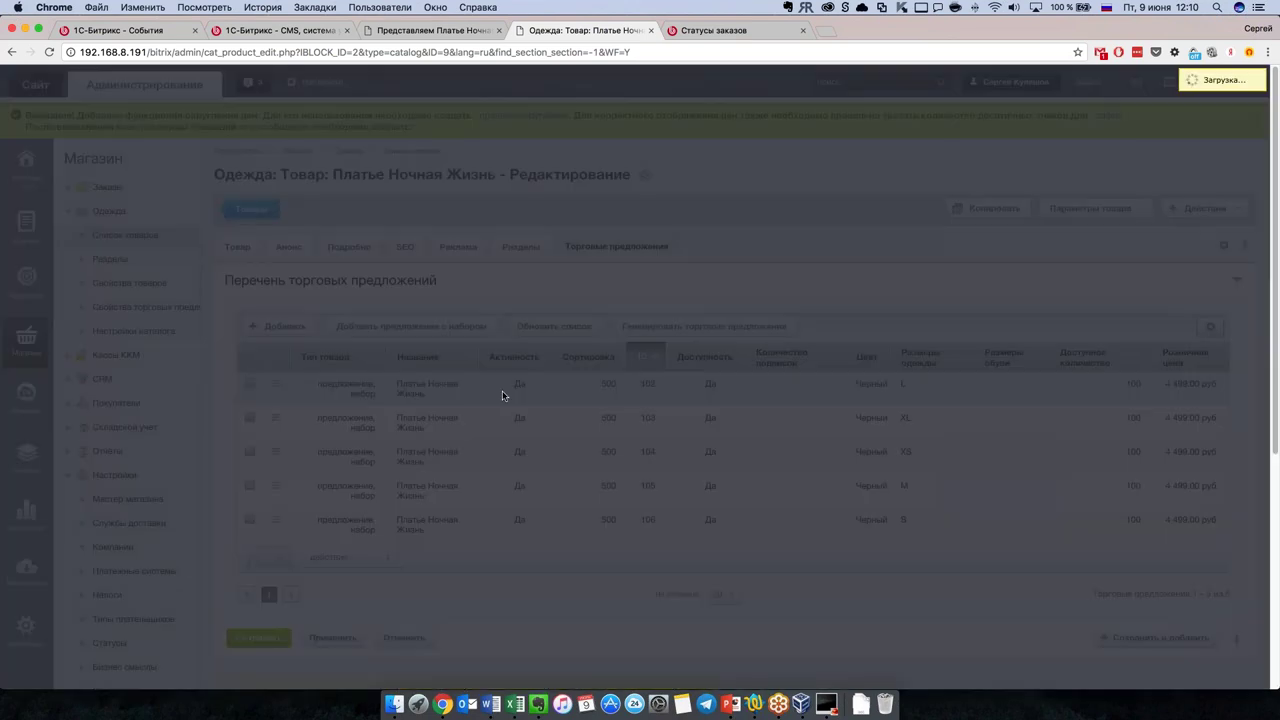
{"action": "scroll", "coordinate": [610, 440], "scroll_direction": "down", "scroll_amount": 5}
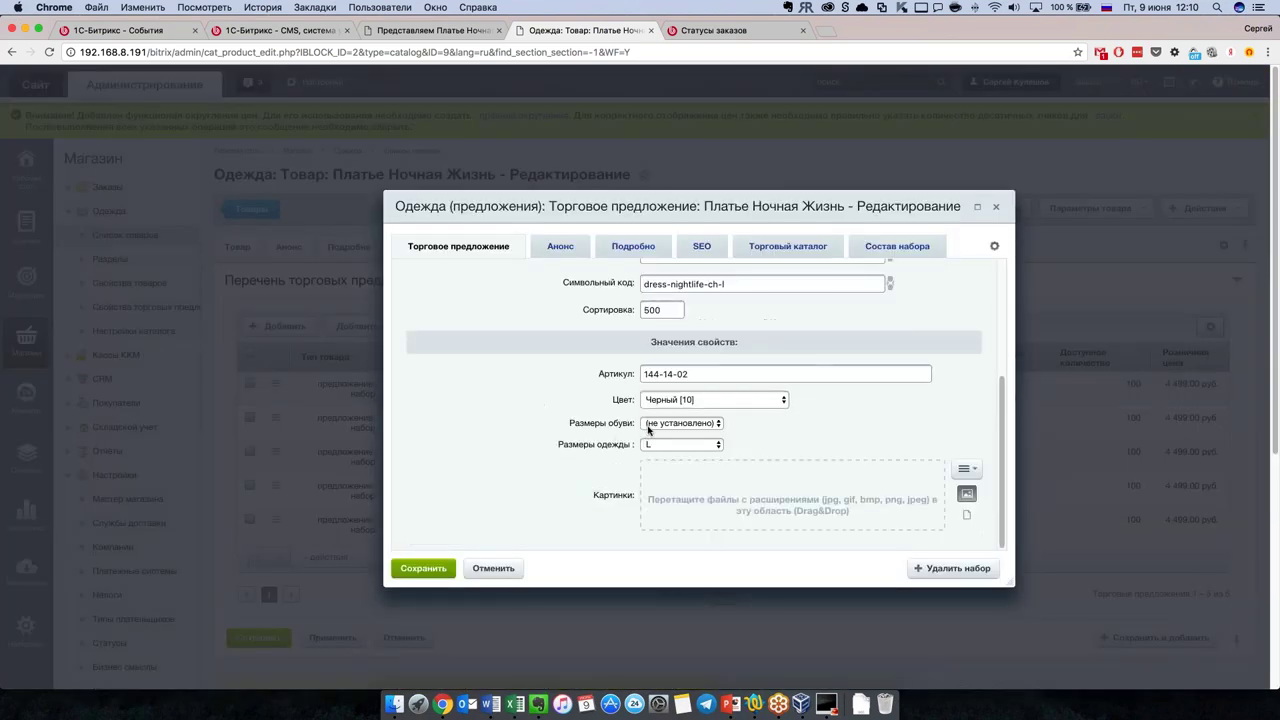
{"action": "left_click", "coordinate": [723, 399]}
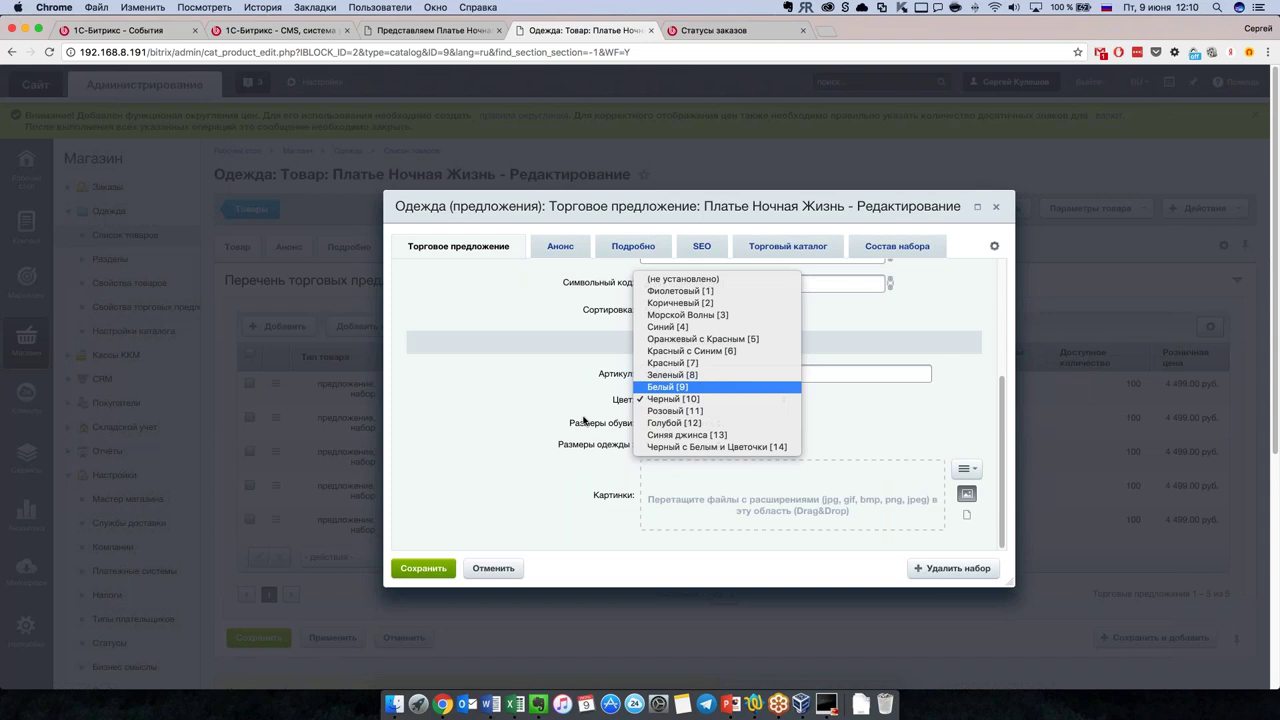
{"action": "left_click", "coordinate": [584, 420]}
{"action": "left_click", "coordinate": [697, 442]}
{"action": "left_click", "coordinate": [663, 449]}
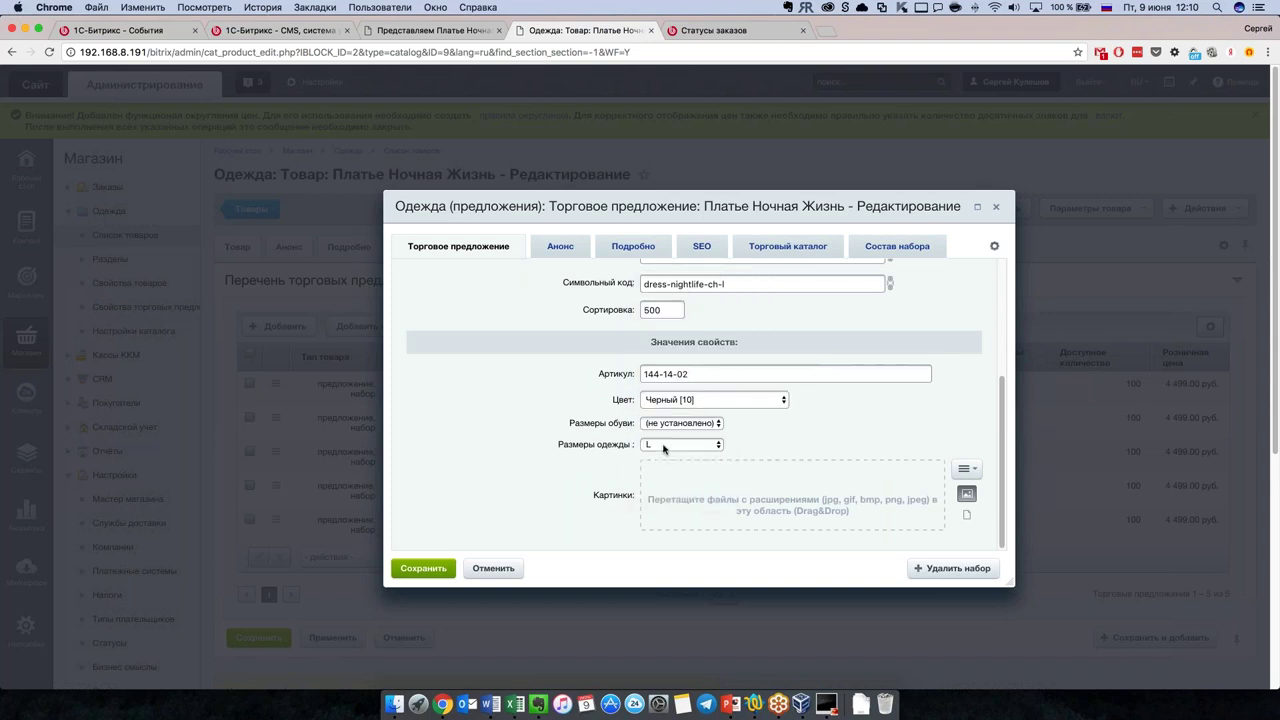
{"action": "left_click", "coordinate": [663, 449]}
{"action": "left_click", "coordinate": [589, 470]}
{"action": "scroll", "coordinate": [551, 445], "scroll_direction": "down", "scroll_amount": 3}
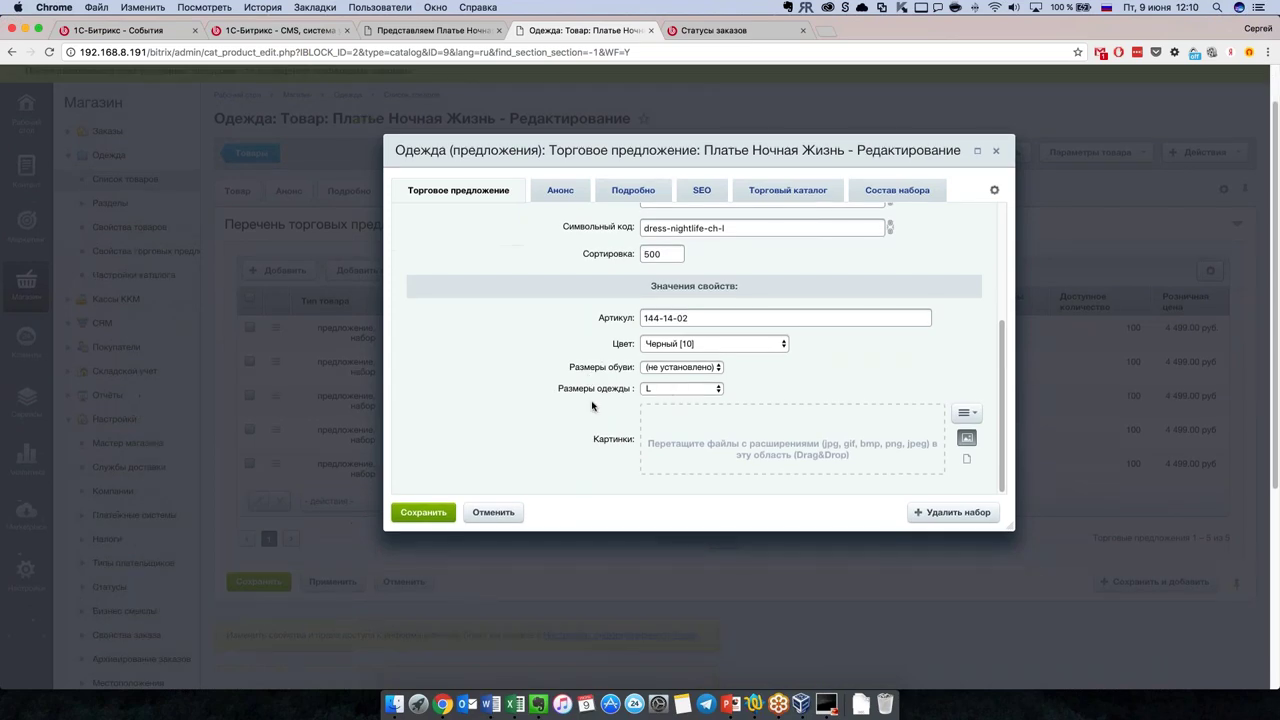
{"action": "scroll", "coordinate": [546, 434], "scroll_direction": "up", "scroll_amount": 5}
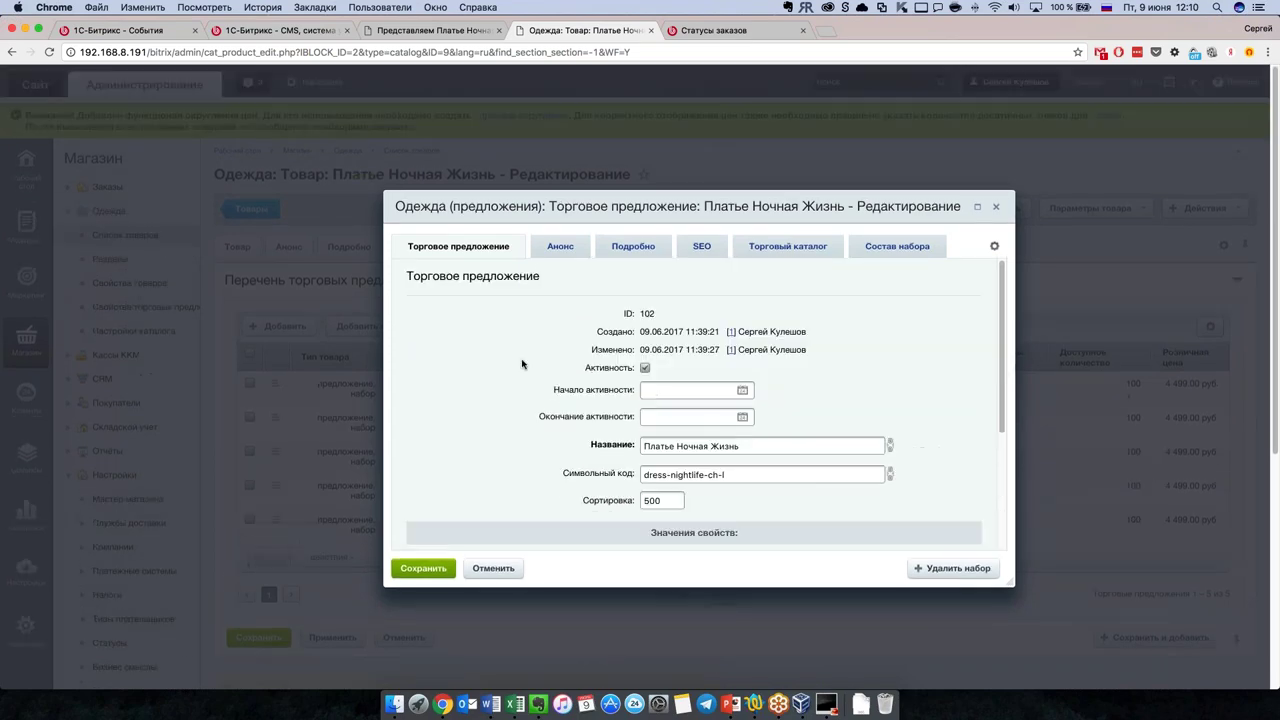
{"action": "left_click", "coordinate": [995, 207]}
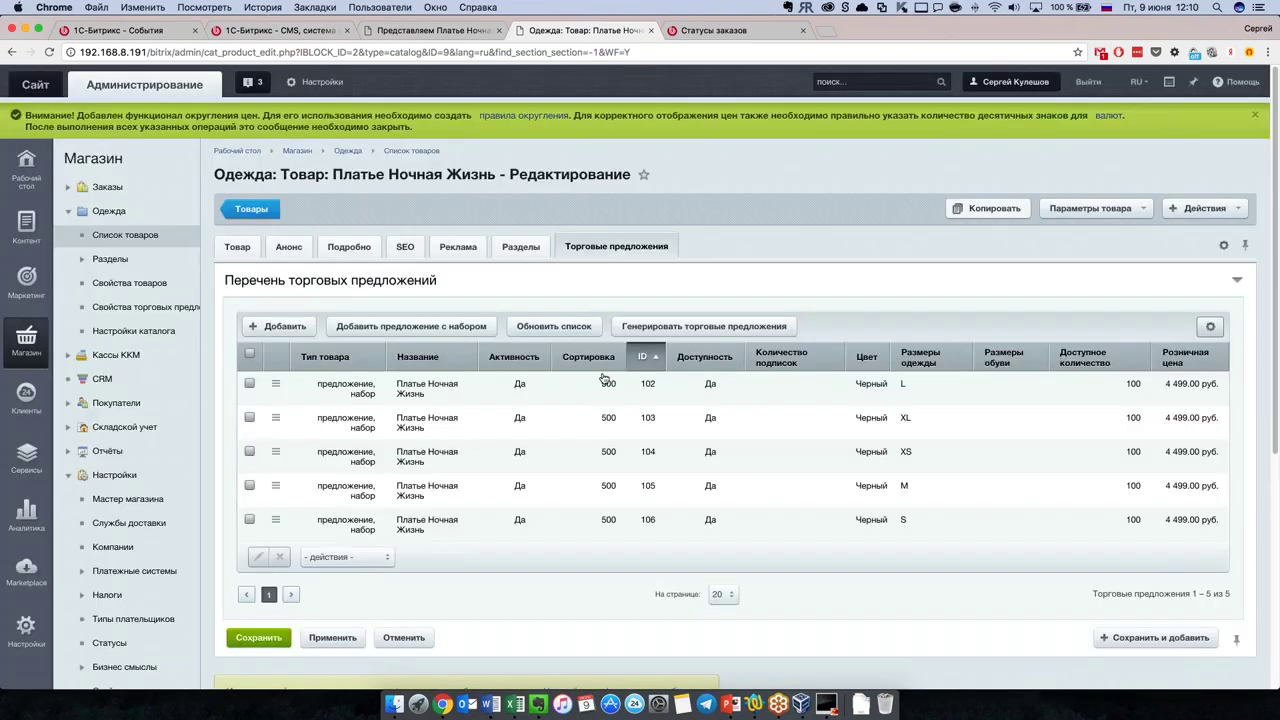
{"action": "left_click", "coordinate": [240, 246]}
{"action": "scroll", "coordinate": [701, 508], "scroll_direction": "down", "scroll_amount": 10}
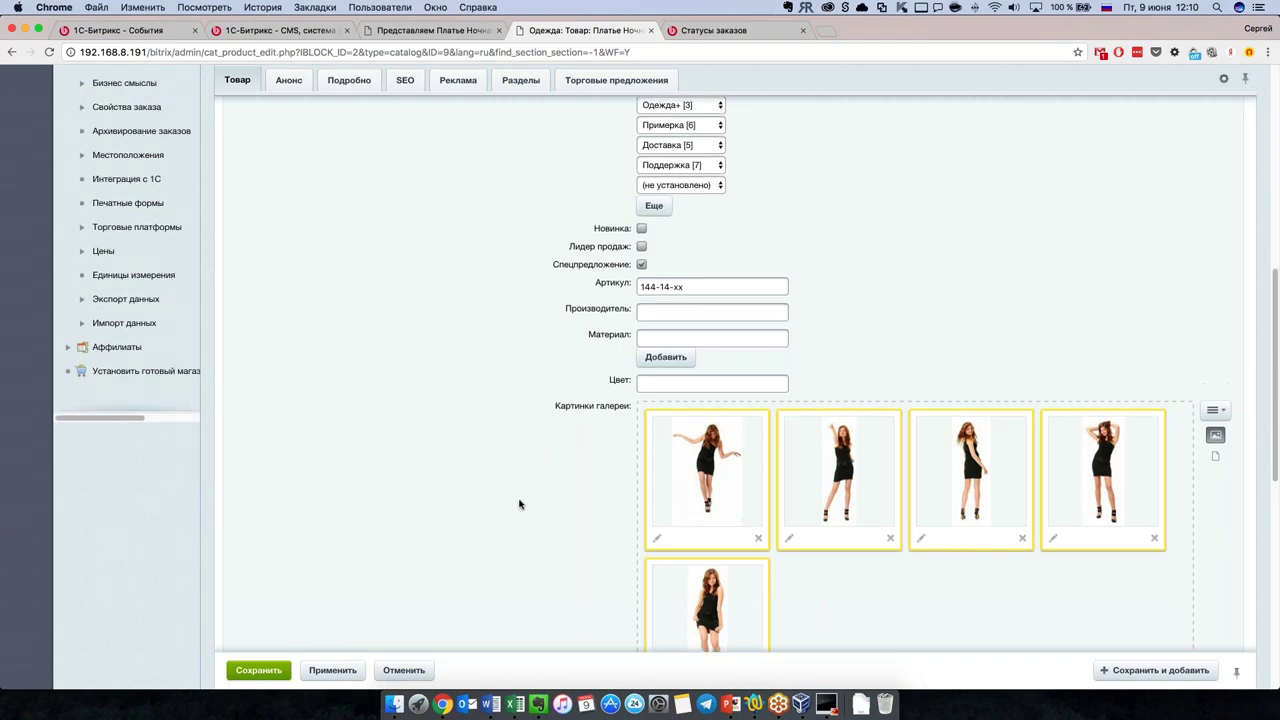
{"action": "scroll", "coordinate": [520, 500], "scroll_direction": "up", "scroll_amount": 2}
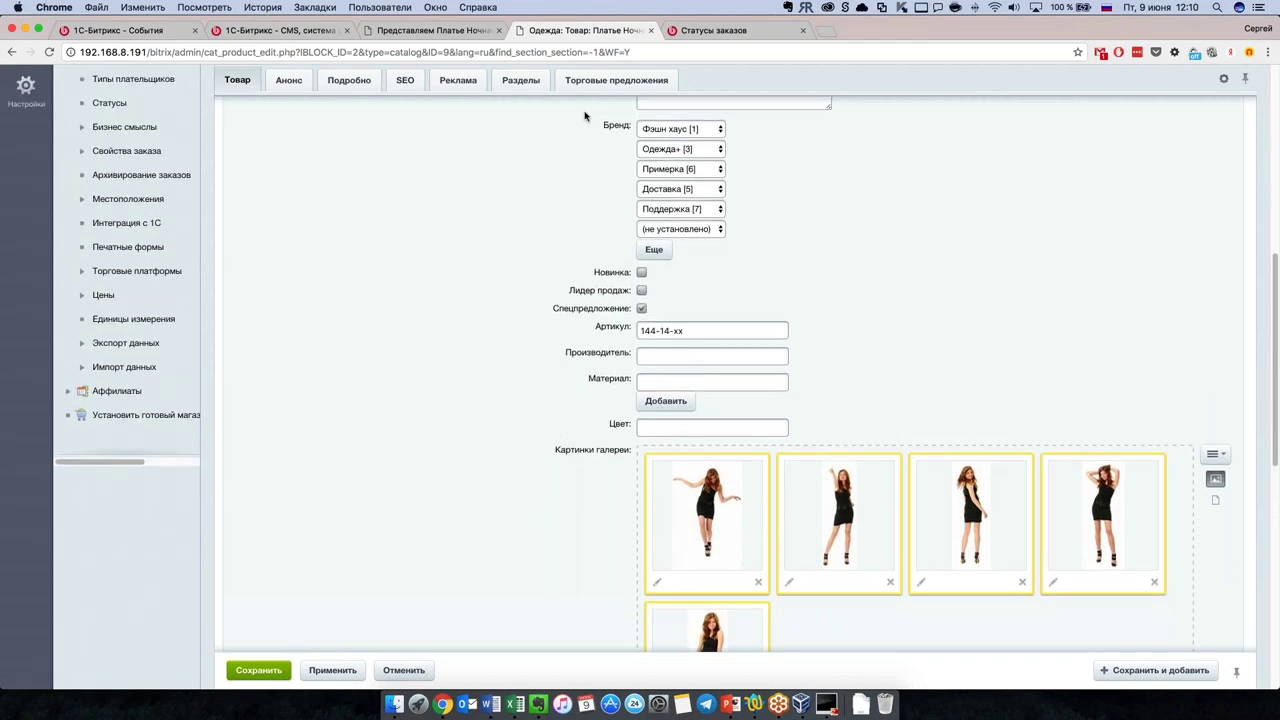
{"action": "left_click", "coordinate": [640, 84]}
{"action": "double_click", "coordinate": [420, 242]}
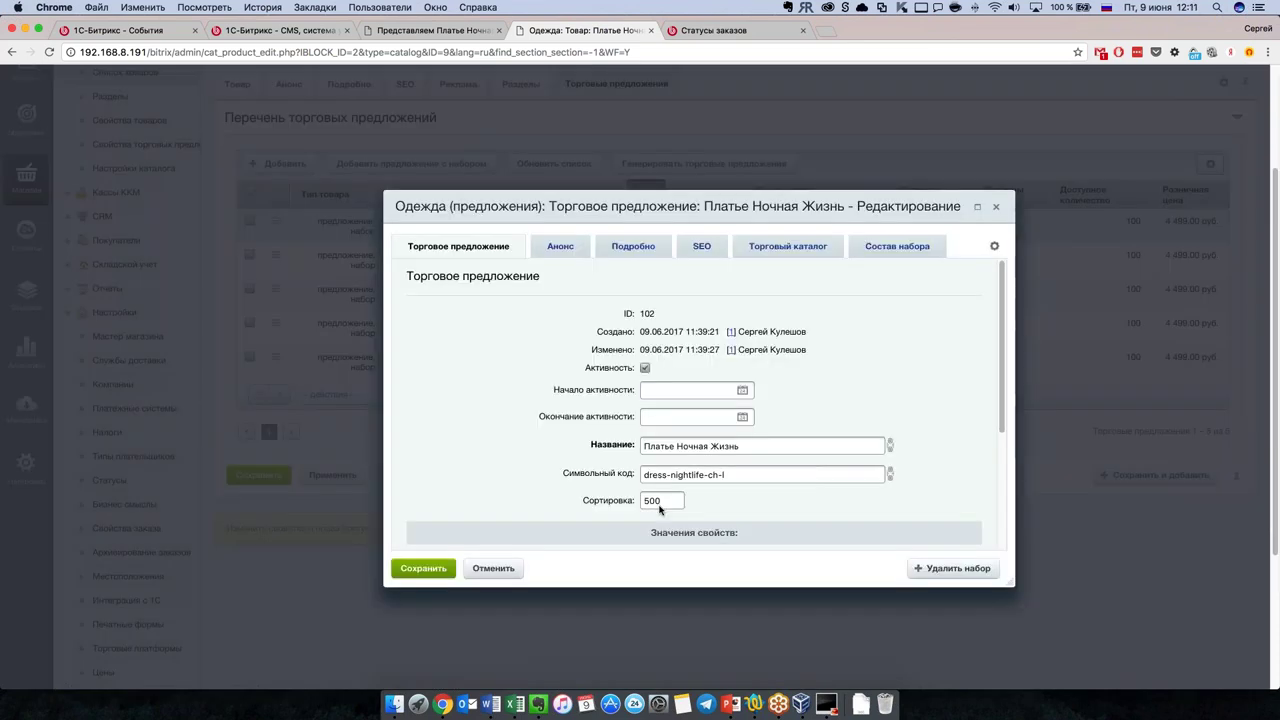
{"action": "scroll", "coordinate": [786, 484], "scroll_direction": "down", "scroll_amount": 5}
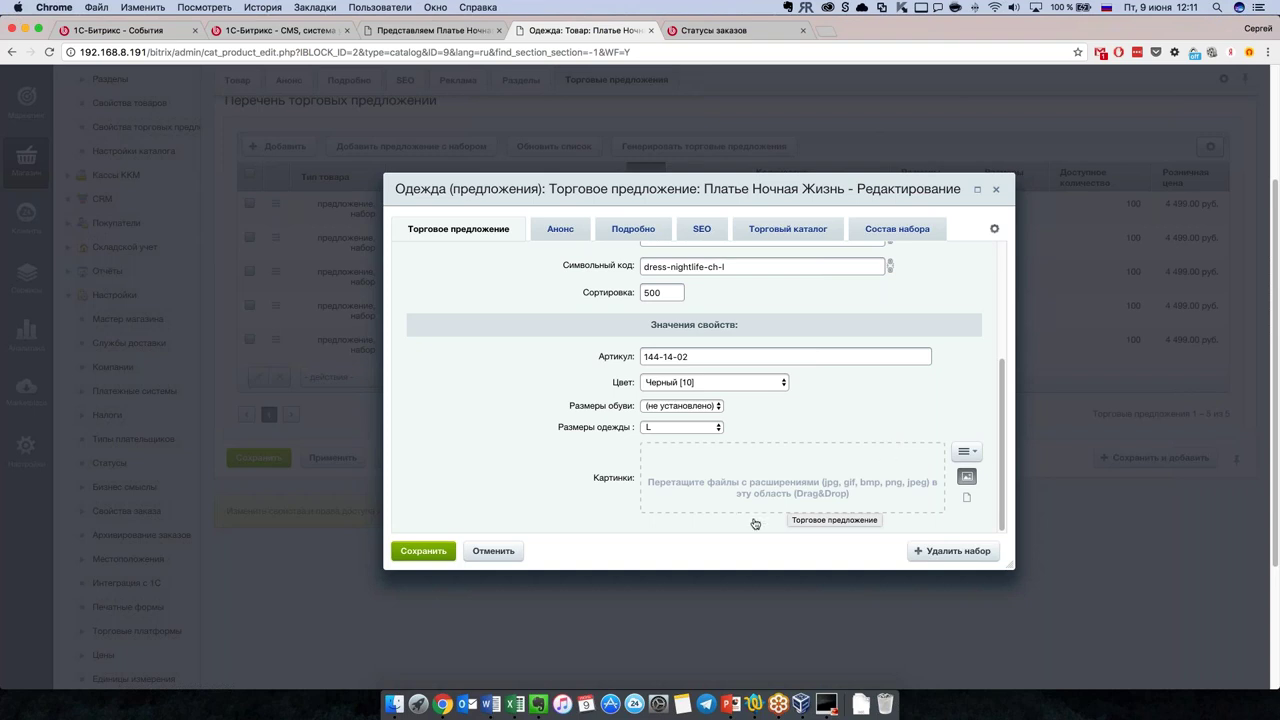
{"action": "left_click", "coordinate": [737, 384]}
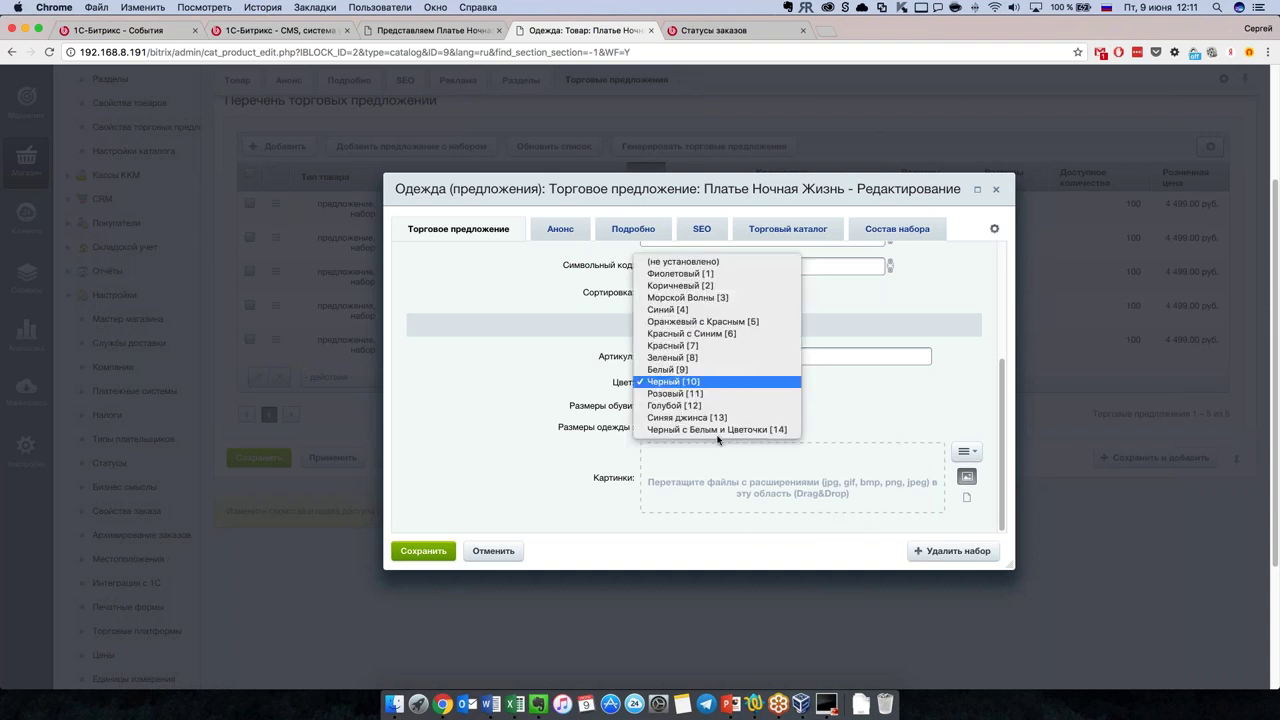
{"action": "left_click", "coordinate": [643, 481]}
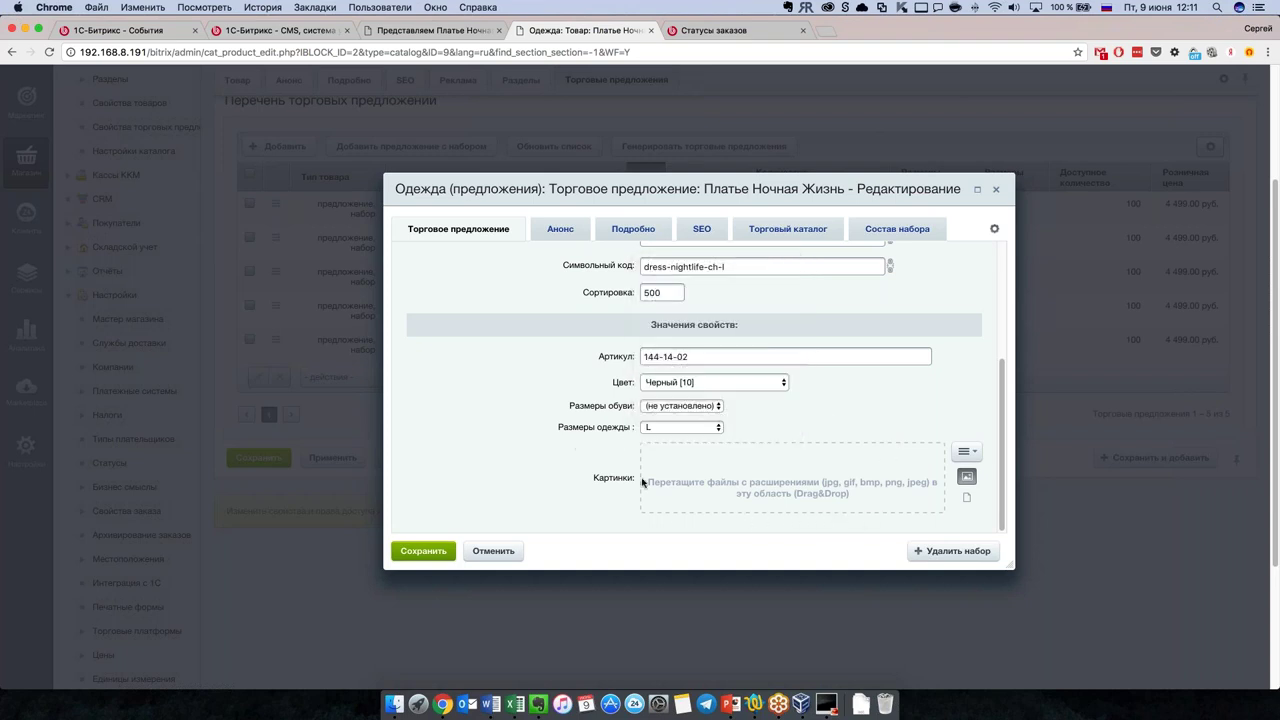
{"action": "left_click", "coordinate": [490, 552]}
{"action": "scroll", "coordinate": [490, 552], "scroll_direction": "up", "scroll_amount": 2}
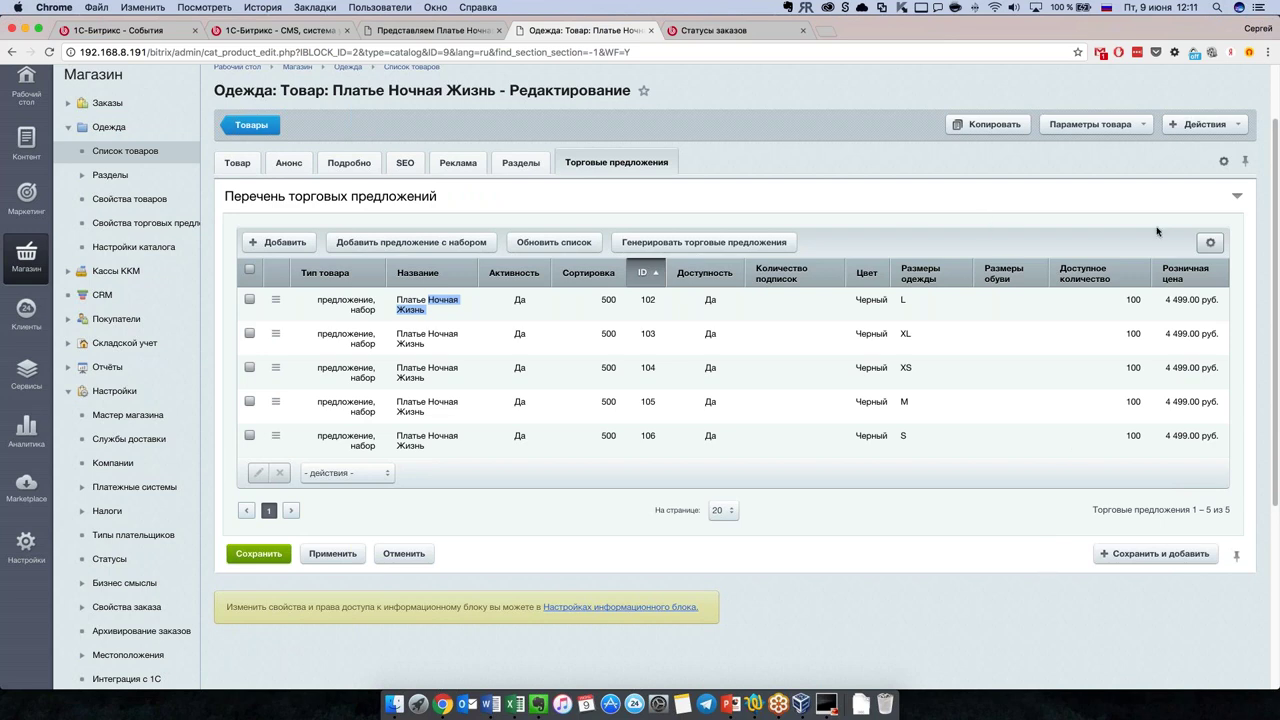
Step: Review the dress's Анонс and Подробно descriptions, then return to its storefront product page
{"action": "left_click", "coordinate": [289, 163]}
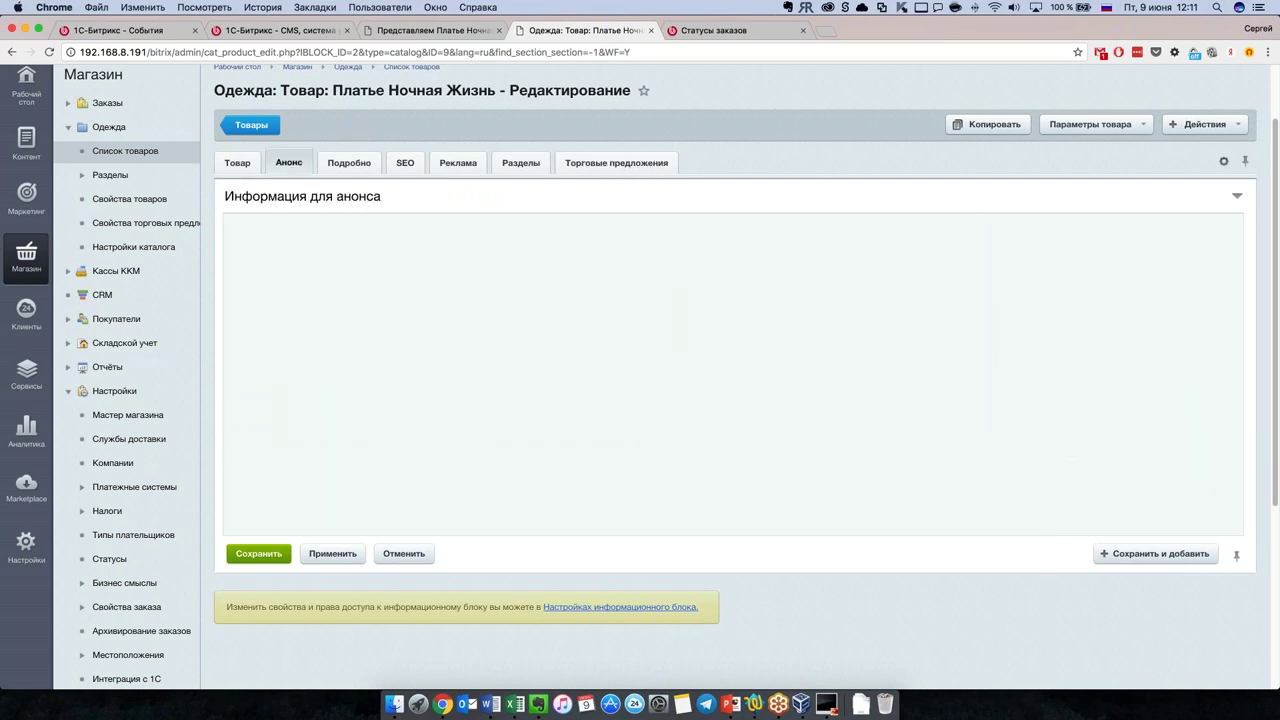
{"action": "left_click", "coordinate": [350, 168]}
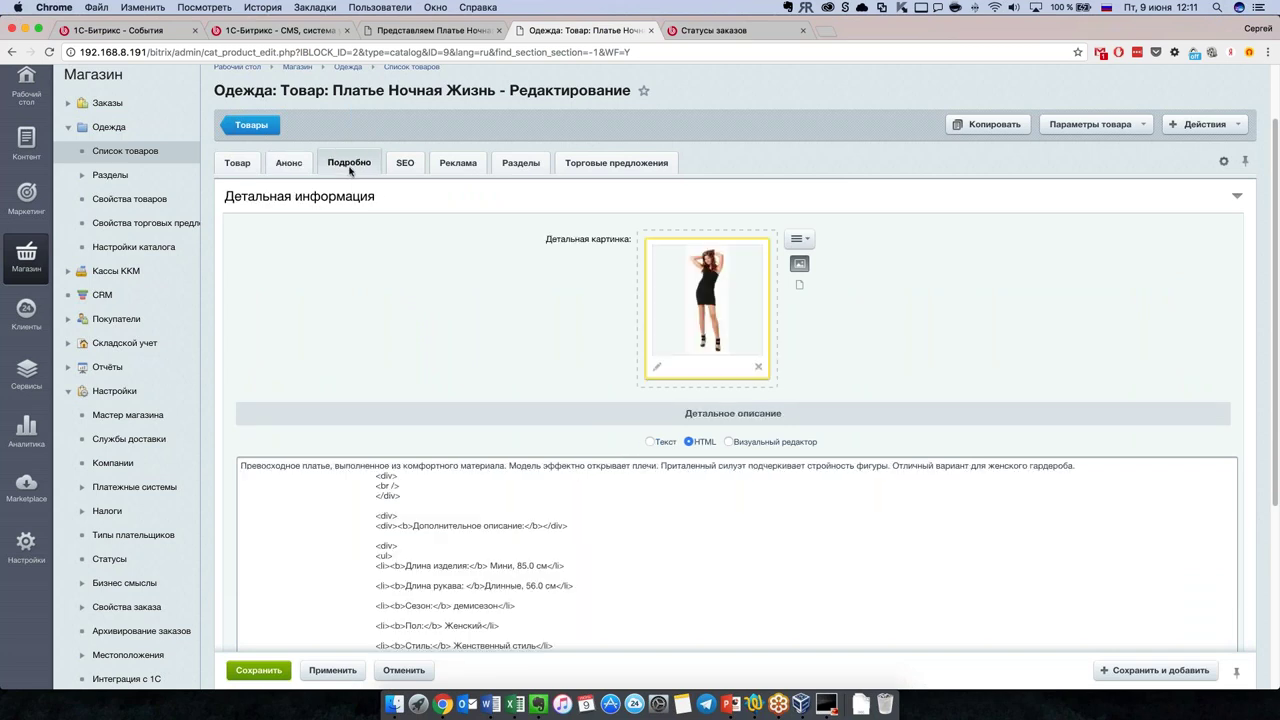
{"action": "left_click", "coordinate": [281, 164]}
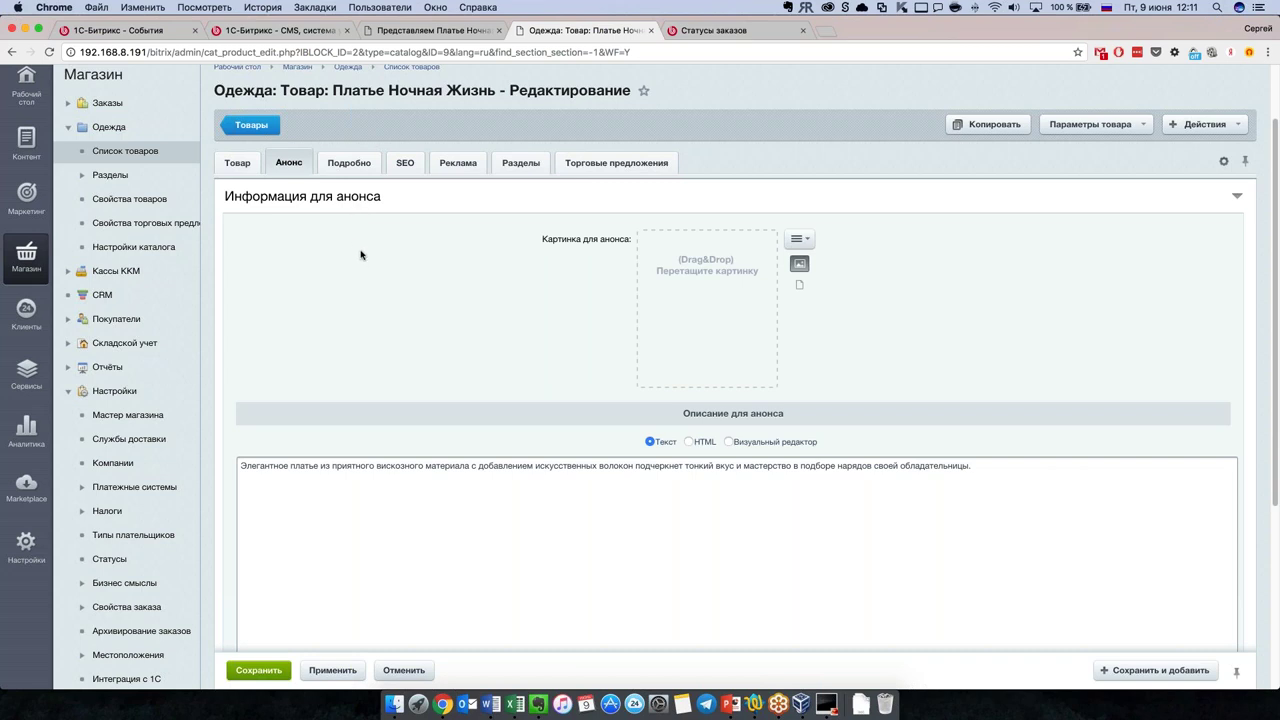
{"action": "left_click", "coordinate": [350, 164]}
{"action": "left_click", "coordinate": [433, 30]}
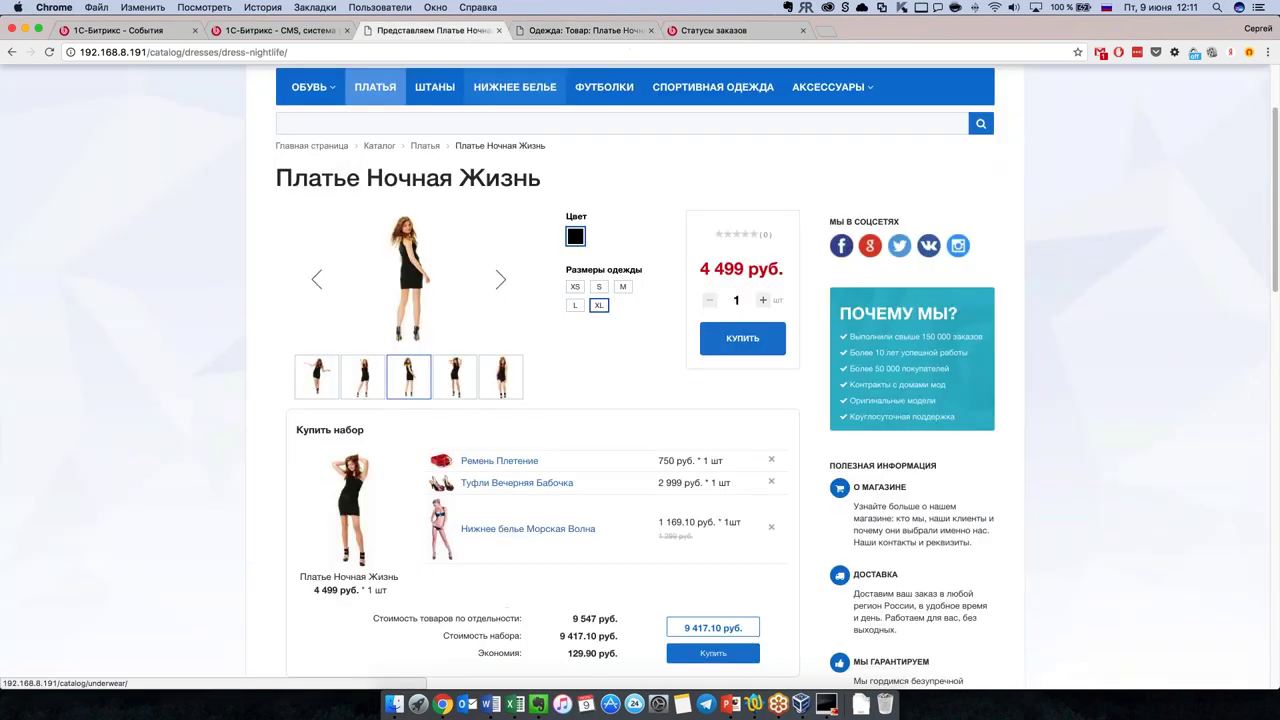
Step: Go to the dresses catalog and open Платье Модница на Прогулке, scrolling through its gallery and description
{"action": "left_click", "coordinate": [424, 146]}
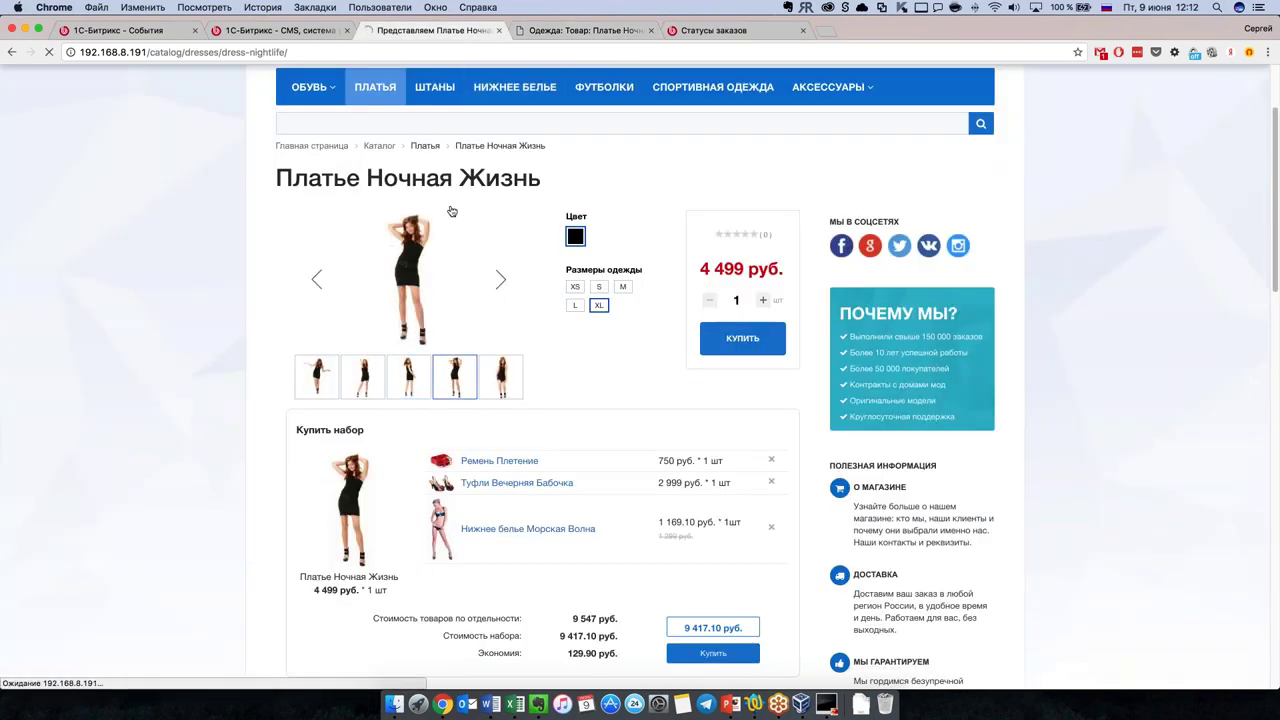
{"action": "scroll", "coordinate": [397, 380], "scroll_direction": "down", "scroll_amount": 3}
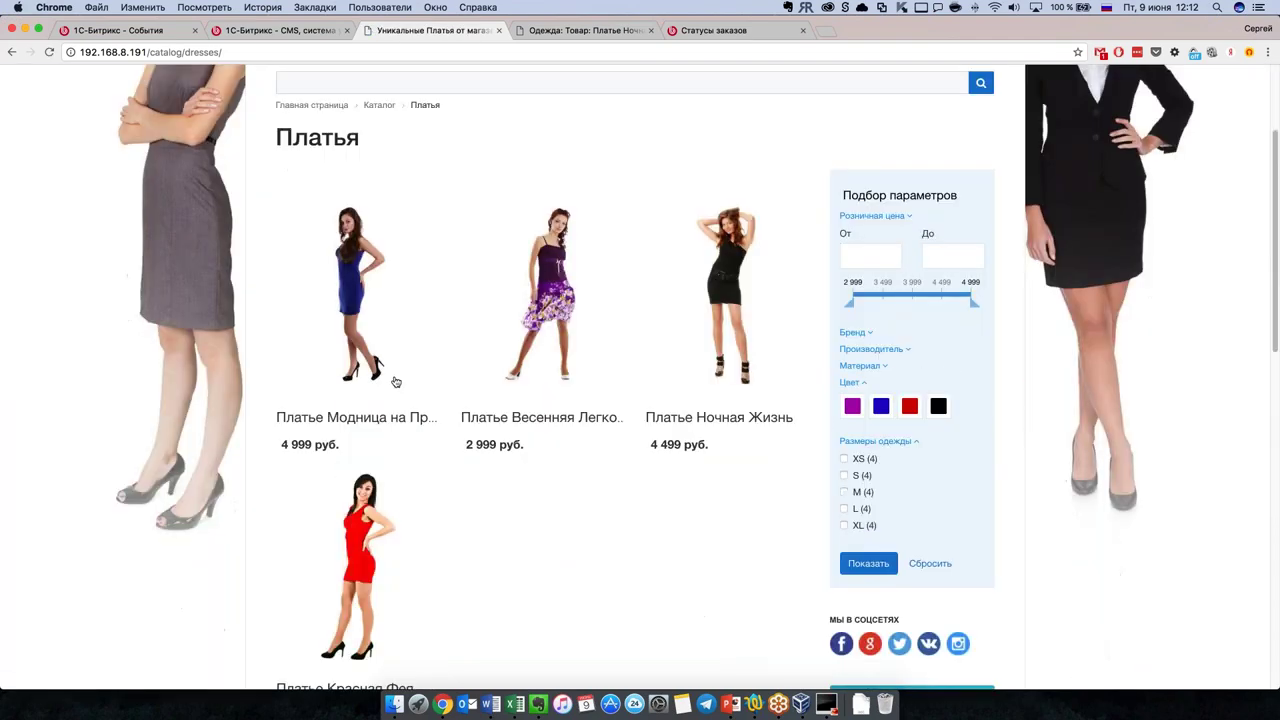
{"action": "right_click", "coordinate": [303, 270]}
{"action": "key", "text": "Escape"}
{"action": "left_click", "coordinate": [301, 272]}
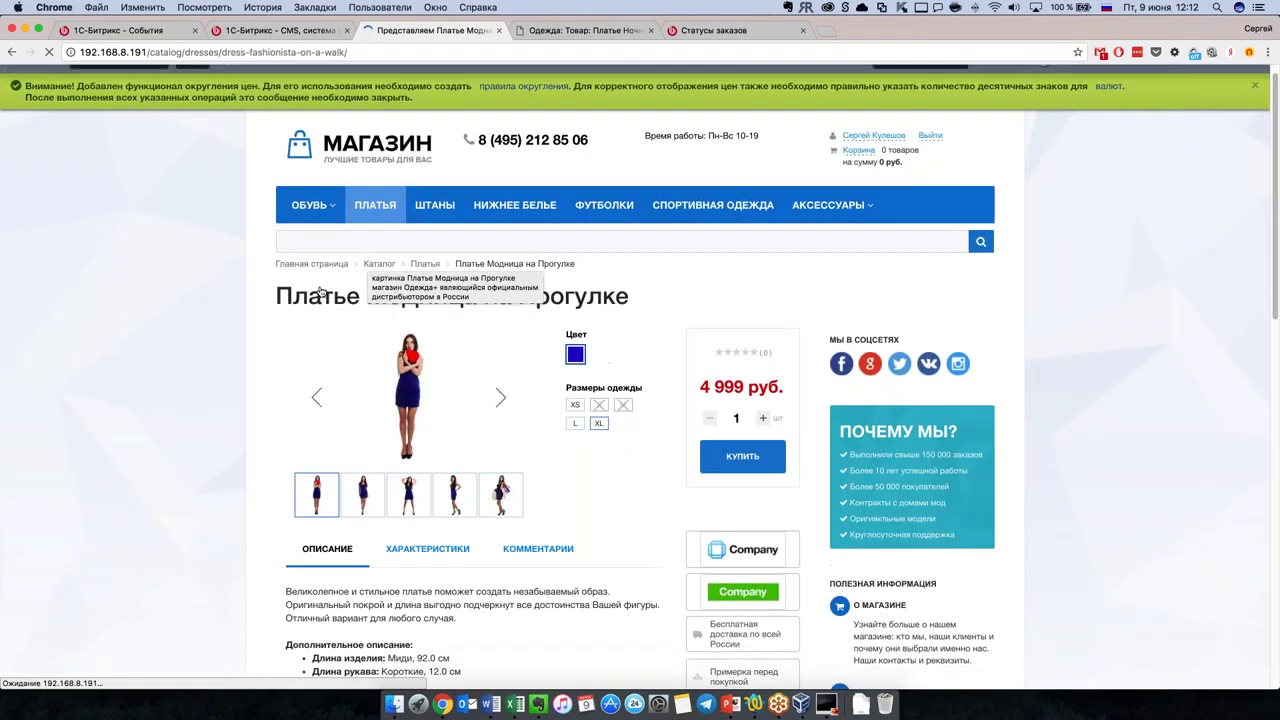
{"action": "key", "text": "super+bracketleft"}
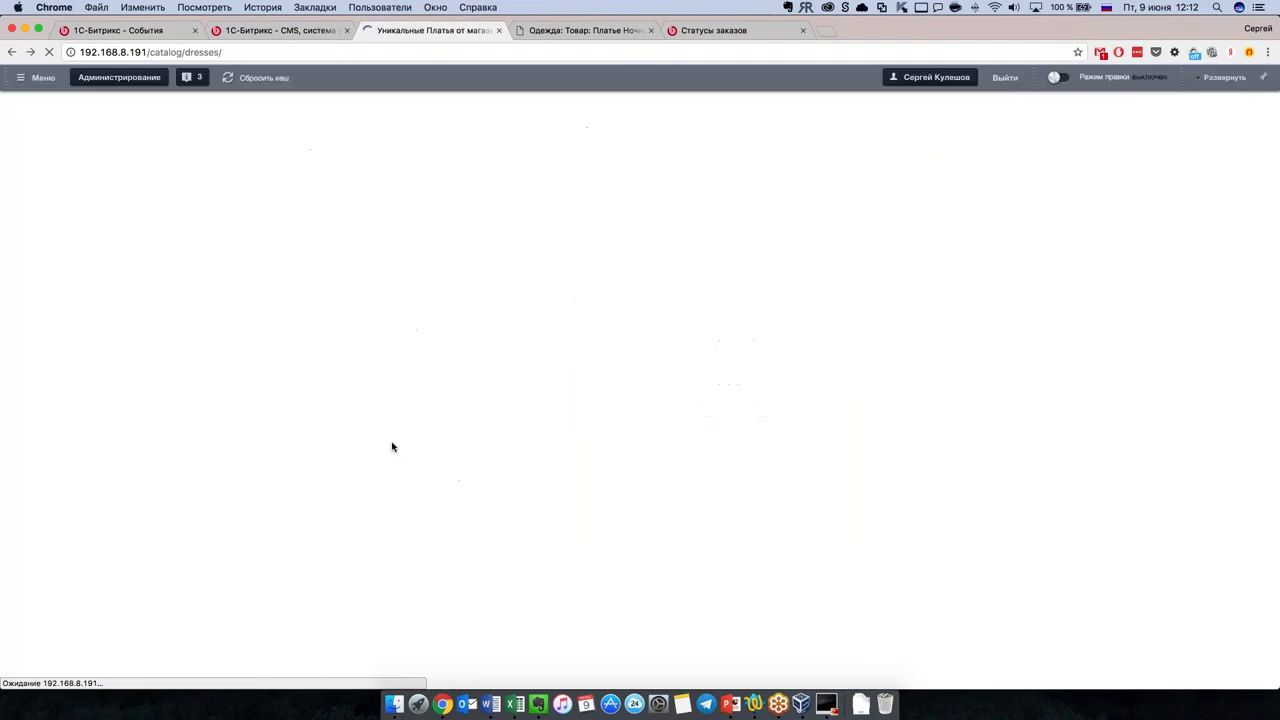
{"action": "scroll", "coordinate": [448, 348], "scroll_direction": "down", "scroll_amount": 5}
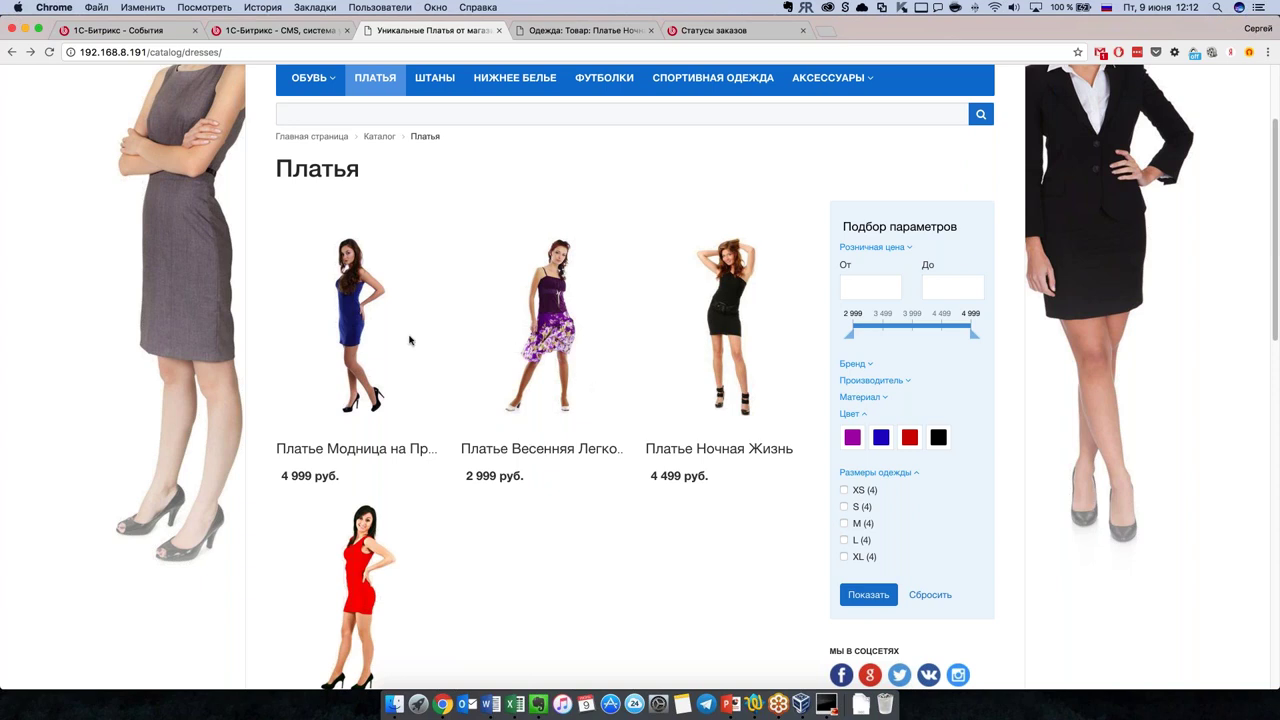
{"action": "left_click", "coordinate": [369, 362]}
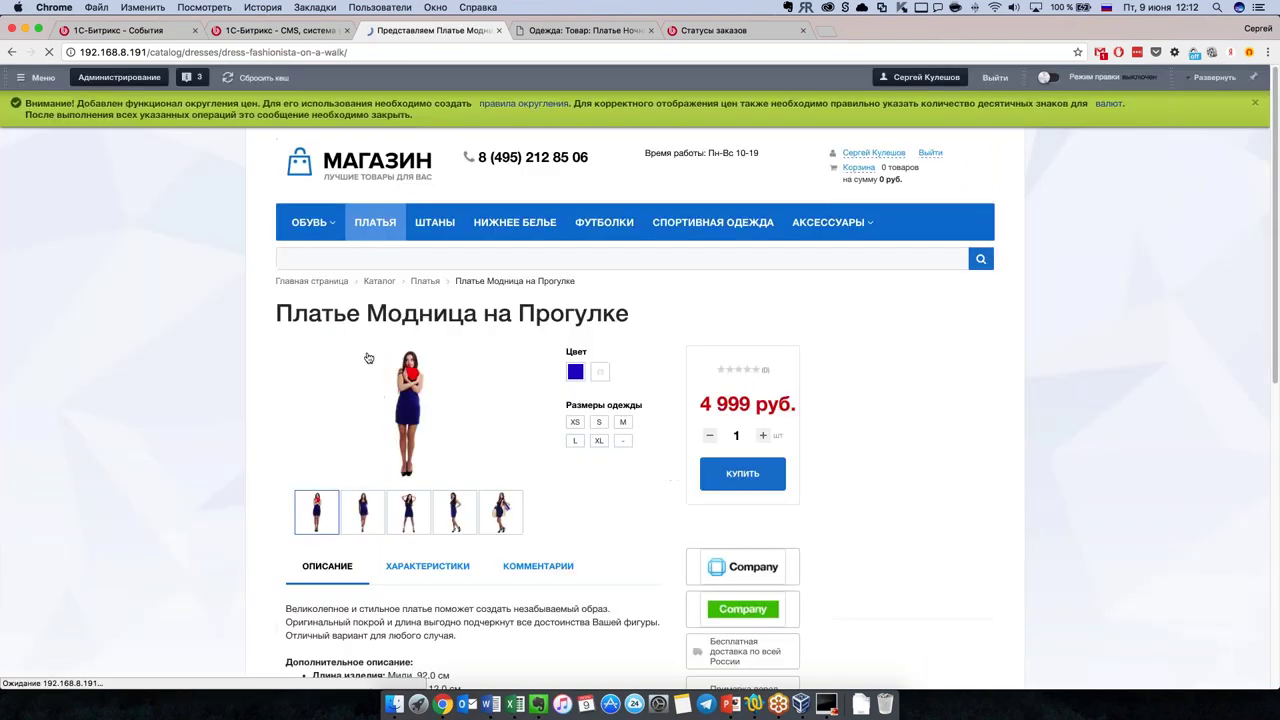
{"action": "scroll", "coordinate": [381, 360], "scroll_direction": "down", "scroll_amount": 2}
{"action": "scroll", "coordinate": [381, 360], "scroll_direction": "down", "scroll_amount": 3}
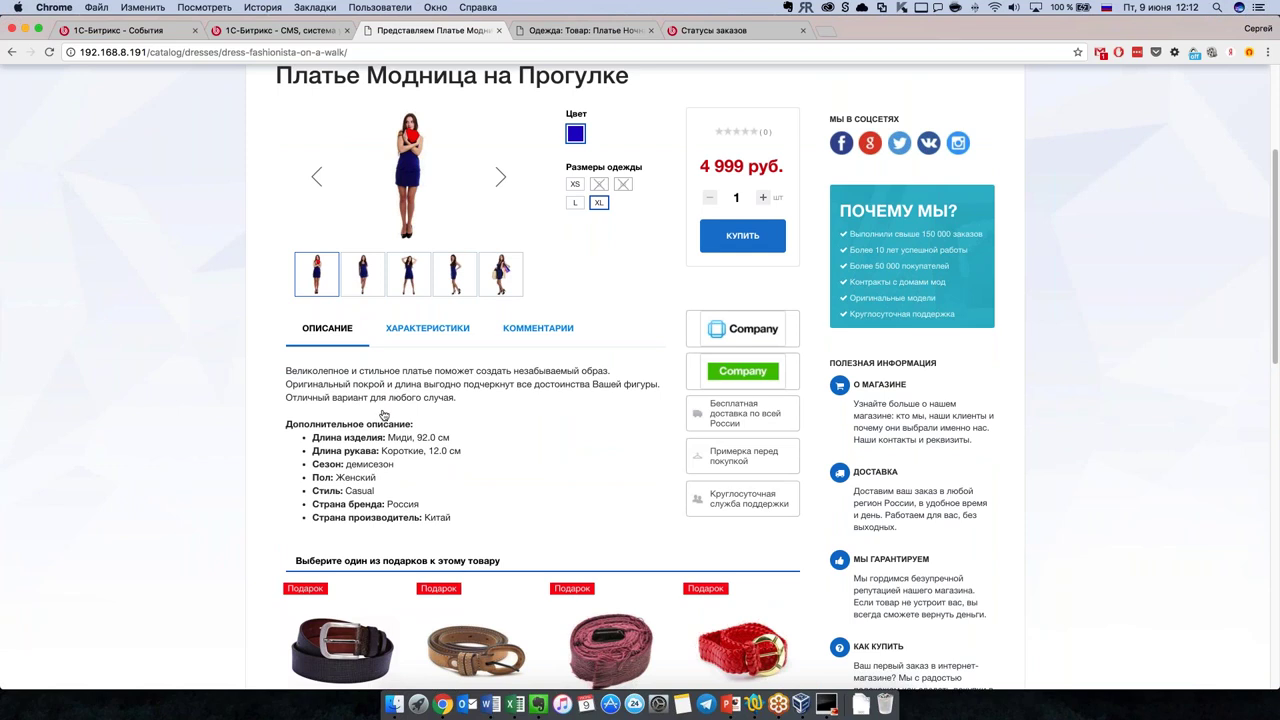
{"action": "scroll", "coordinate": [400, 421], "scroll_direction": "down", "scroll_amount": 1}
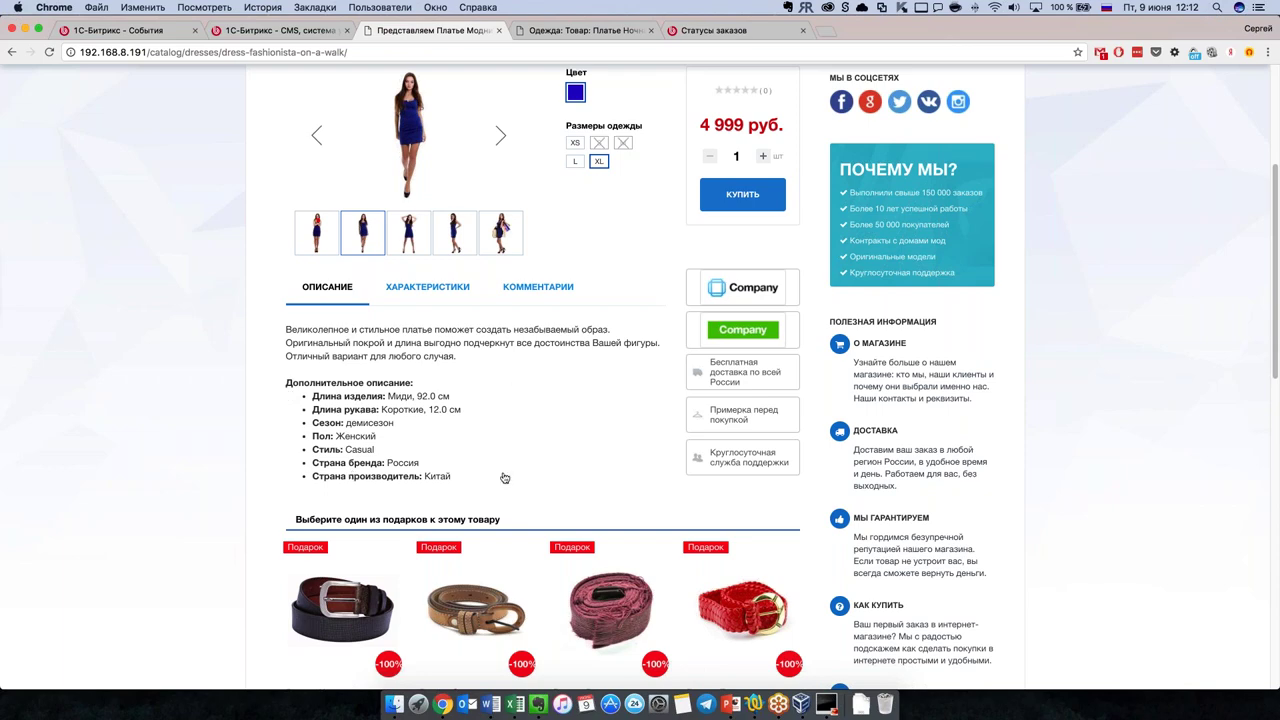
Step: Switch Платье Ночная Жизнь's Детальное описание from source to Визуальный редактор
{"action": "left_click", "coordinate": [560, 31]}
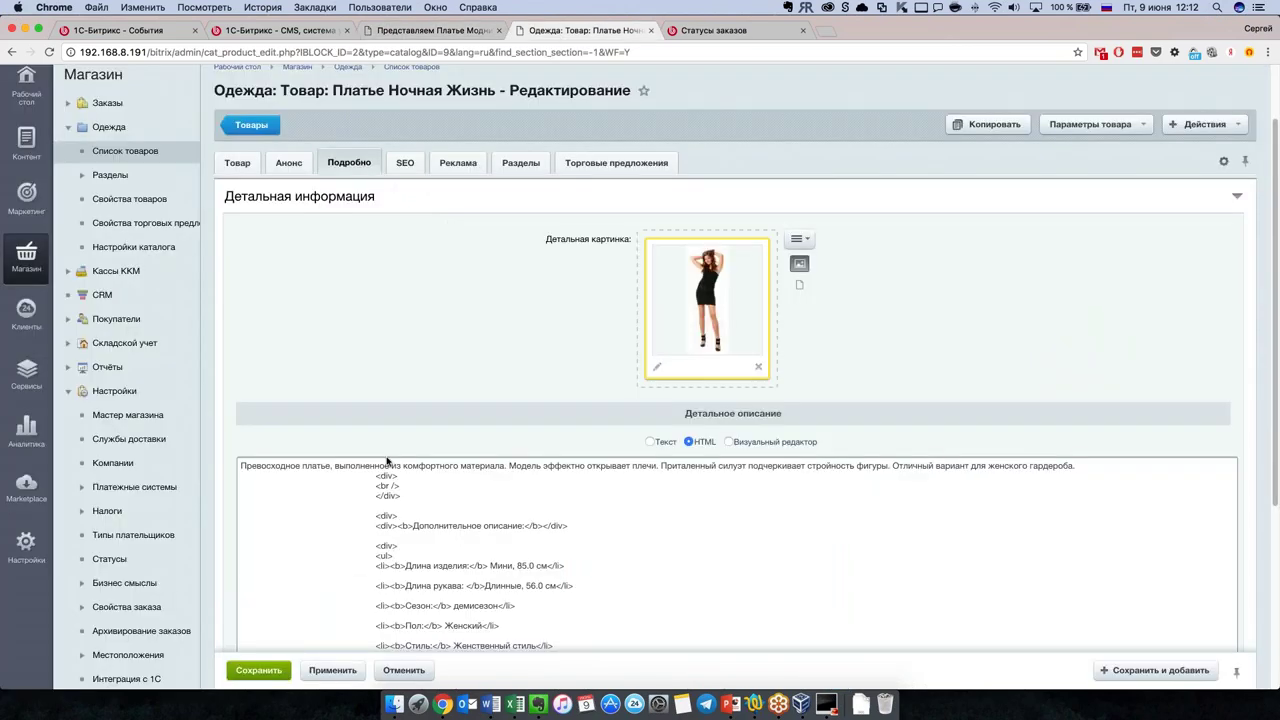
{"action": "left_click_drag", "start_coordinate": [389, 462], "coordinate": [400, 535]}
{"action": "left_click", "coordinate": [501, 546]}
{"action": "scroll", "coordinate": [501, 546], "scroll_direction": "down", "scroll_amount": 5}
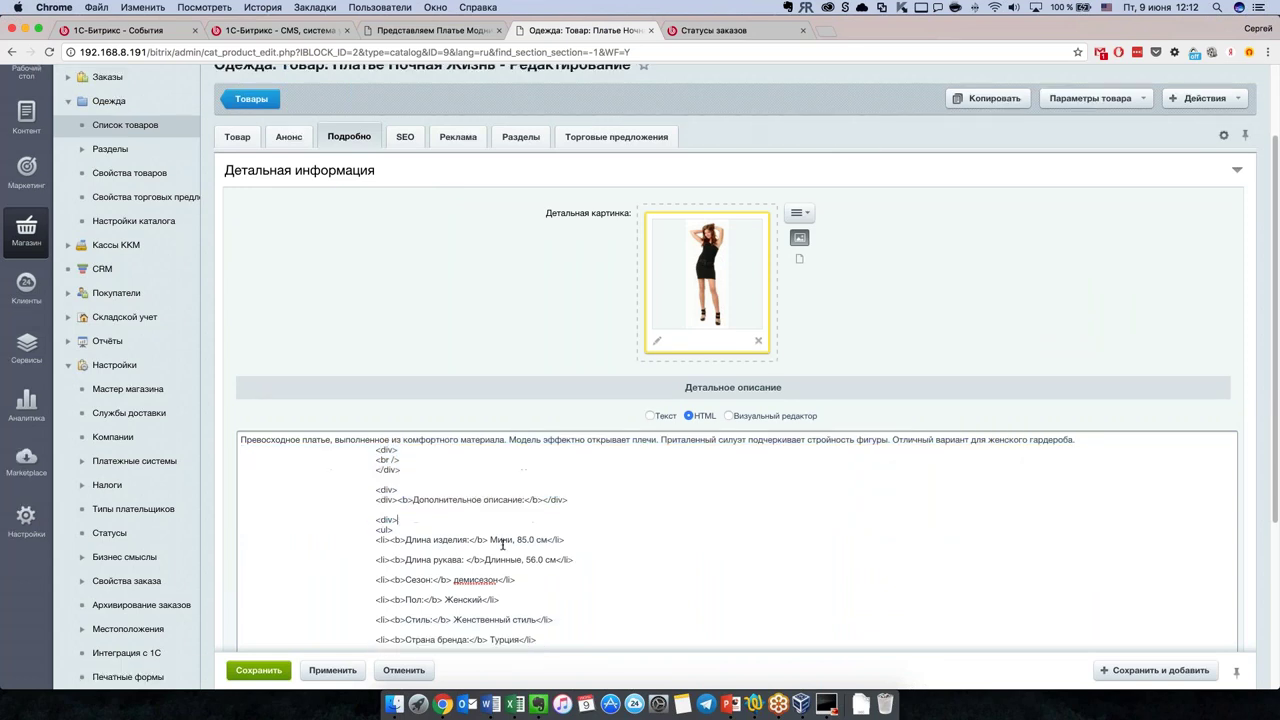
{"action": "scroll", "coordinate": [495, 523], "scroll_direction": "up", "scroll_amount": 1}
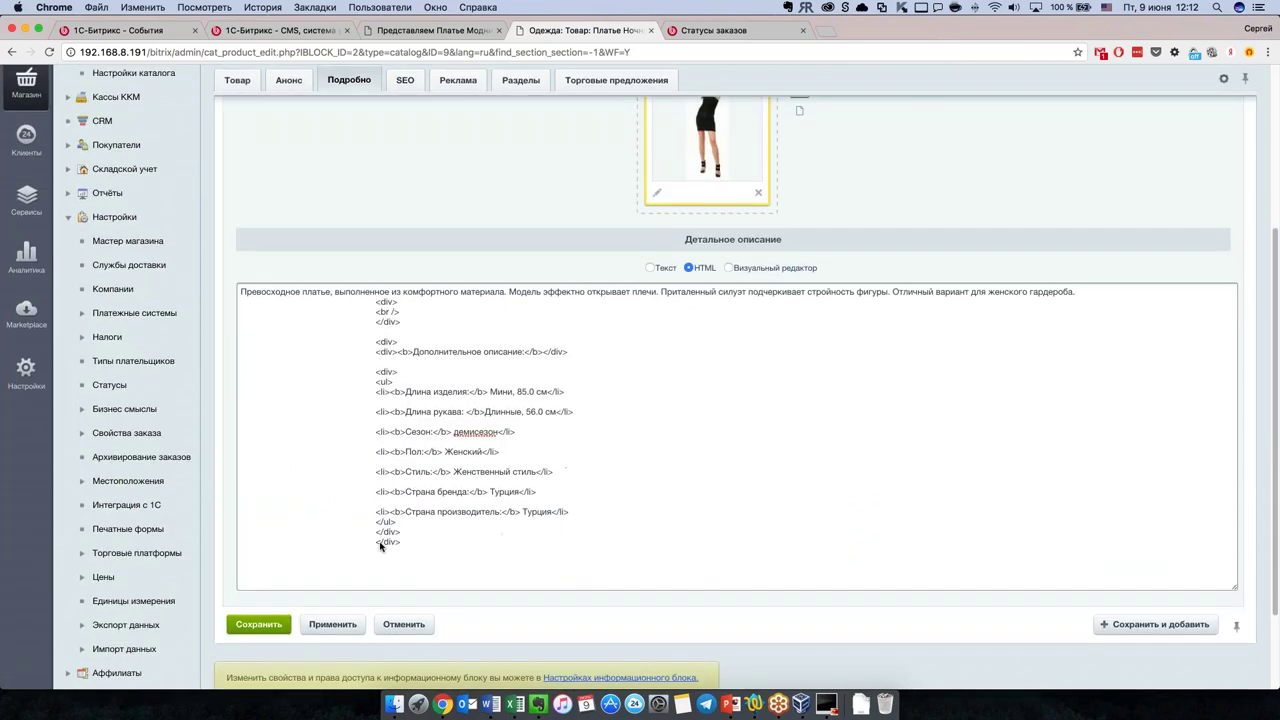
{"action": "left_click", "coordinate": [729, 268]}
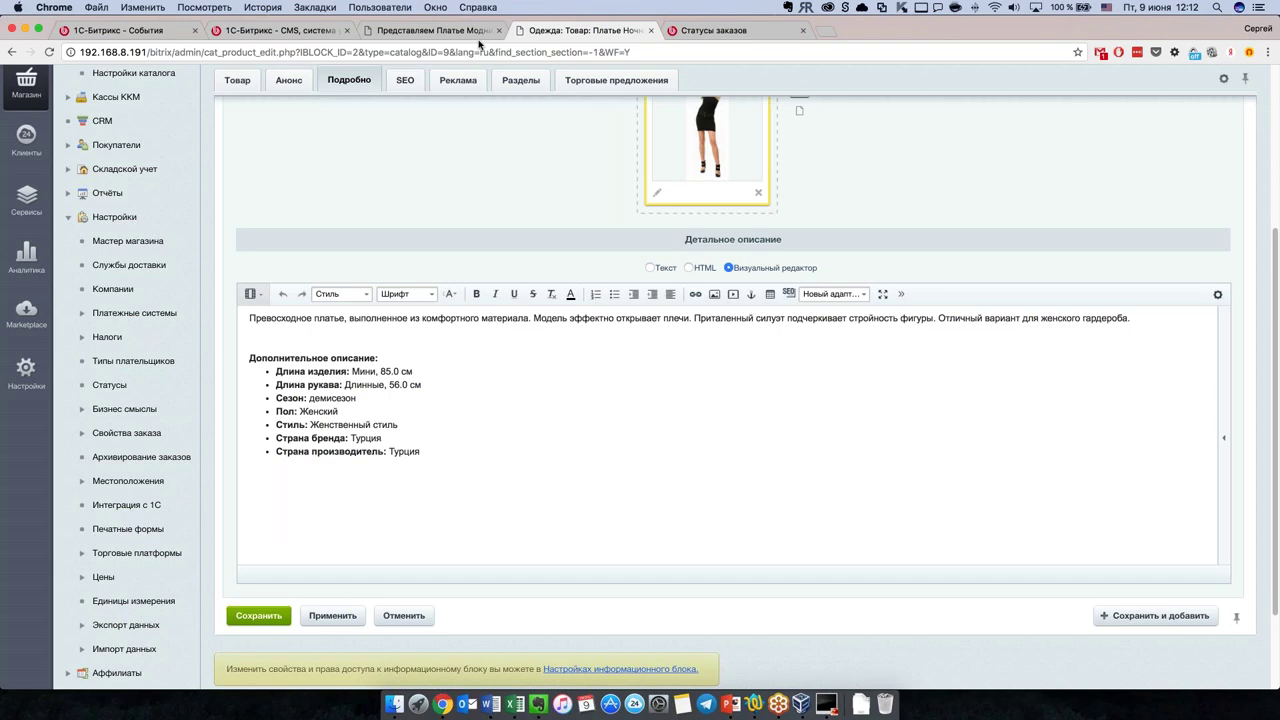
Step: Compare with the storefront page, then check the Анонс, Подробно and Товар tabs and the five gallery pictures
{"action": "left_click", "coordinate": [455, 34]}
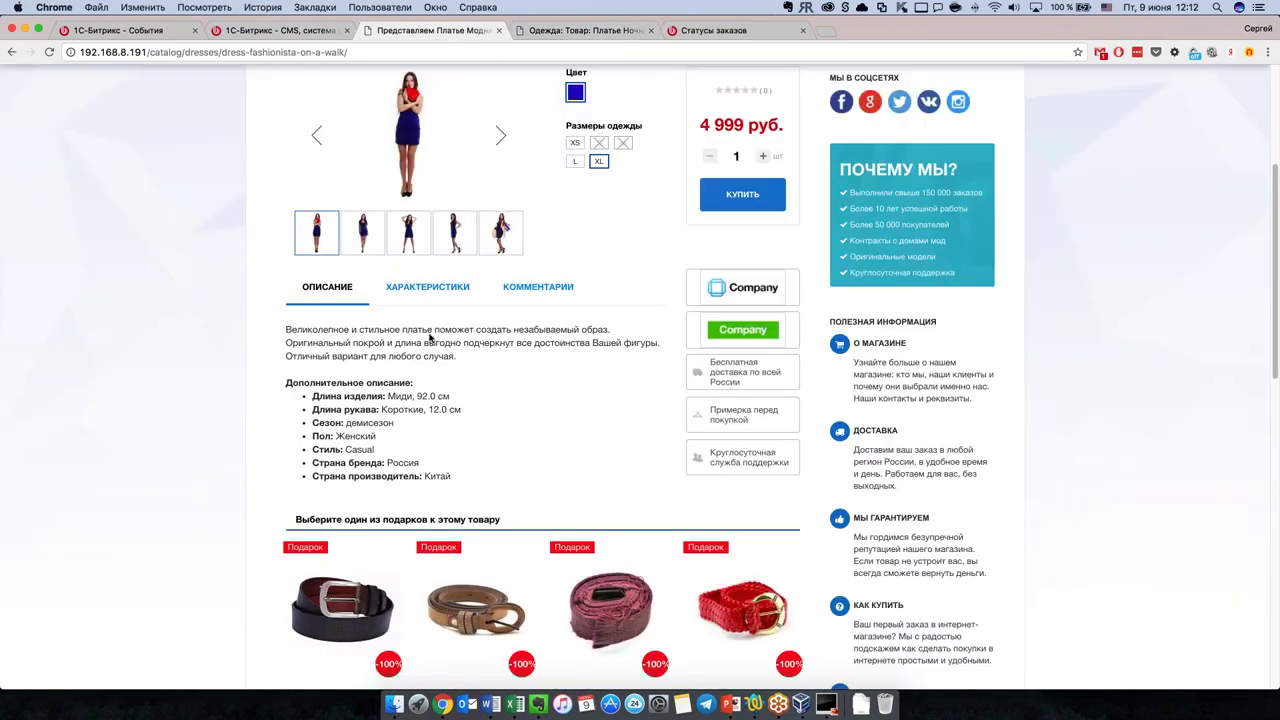
{"action": "left_click", "coordinate": [601, 35]}
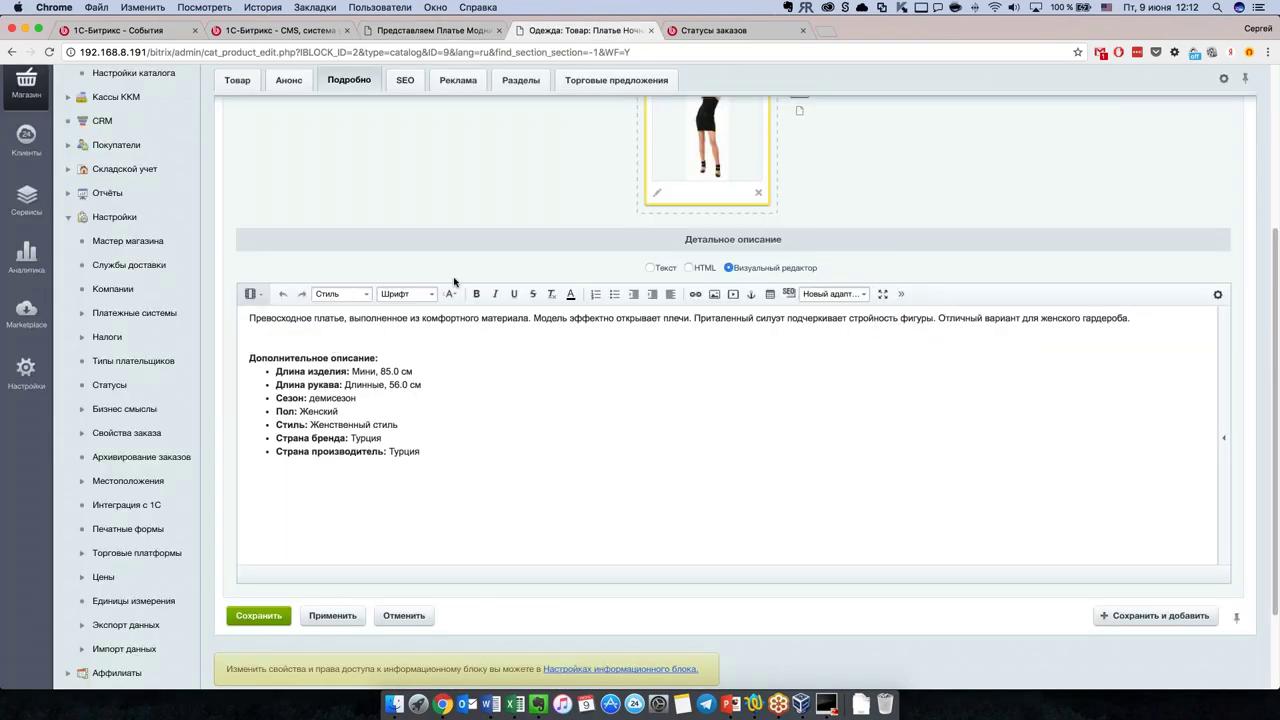
{"action": "scroll", "coordinate": [470, 232], "scroll_direction": "up", "scroll_amount": 5}
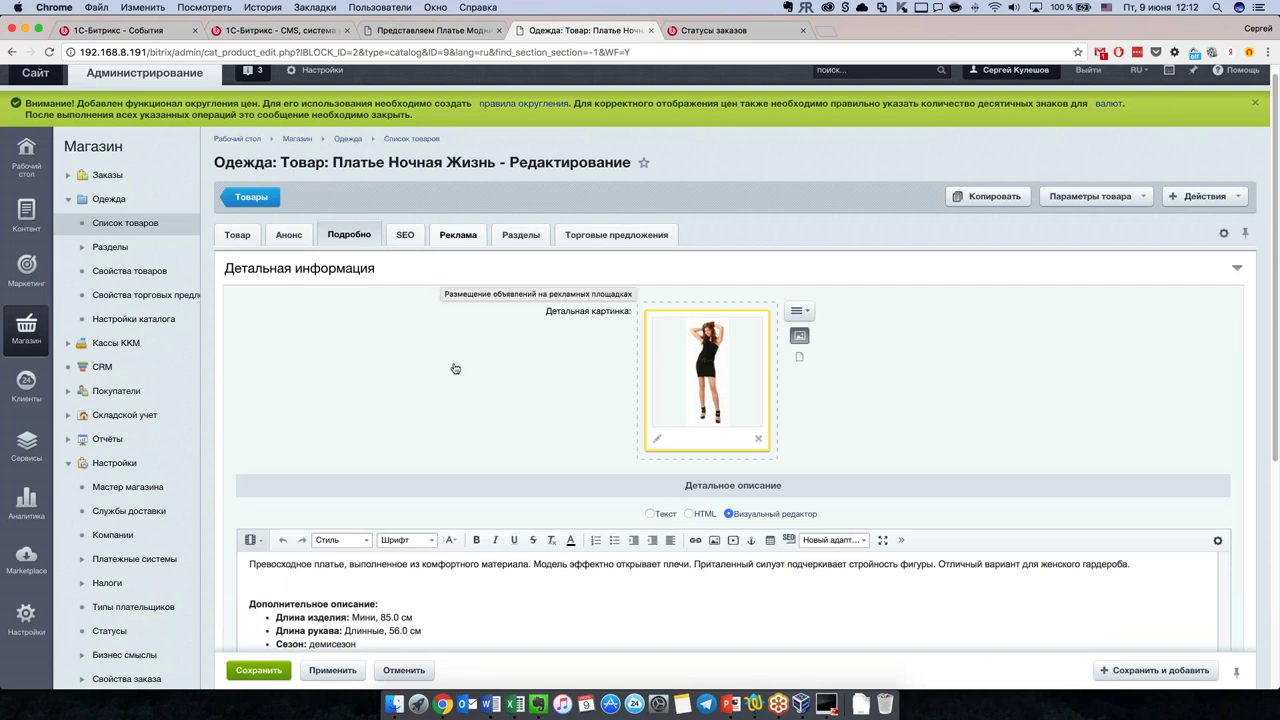
{"action": "left_click", "coordinate": [310, 238]}
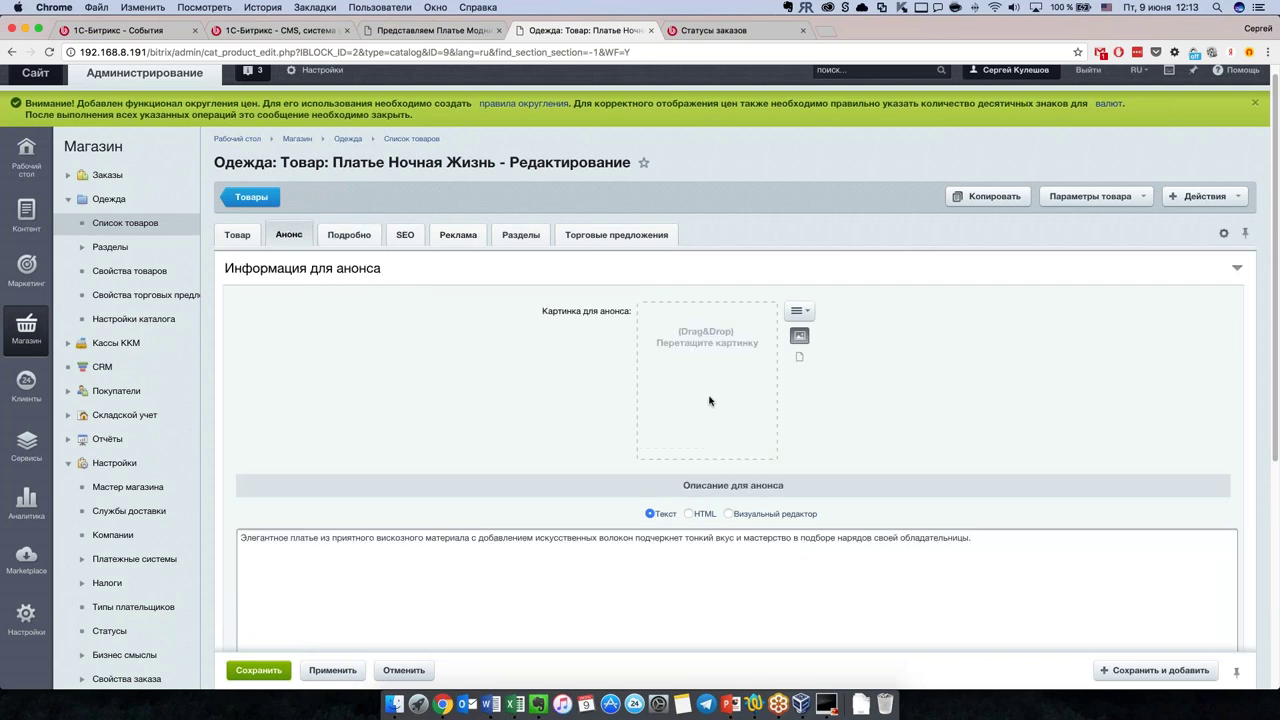
{"action": "left_click", "coordinate": [366, 235]}
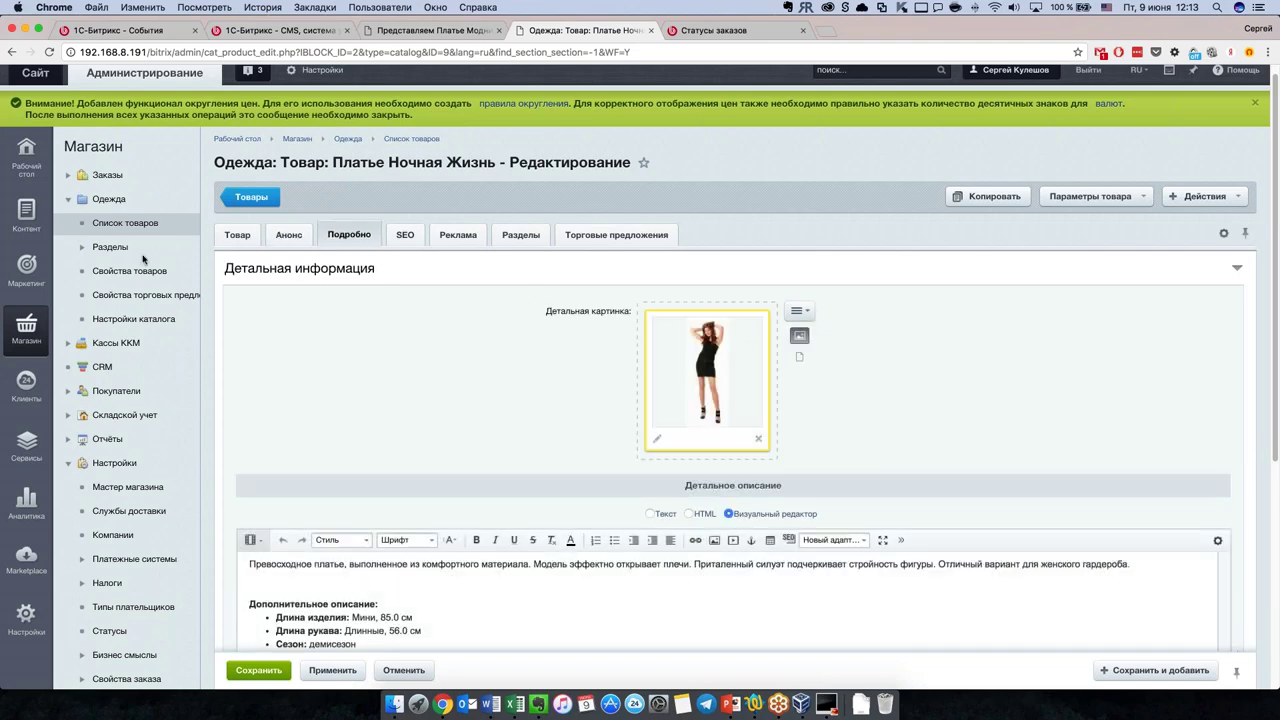
{"action": "left_click", "coordinate": [237, 237]}
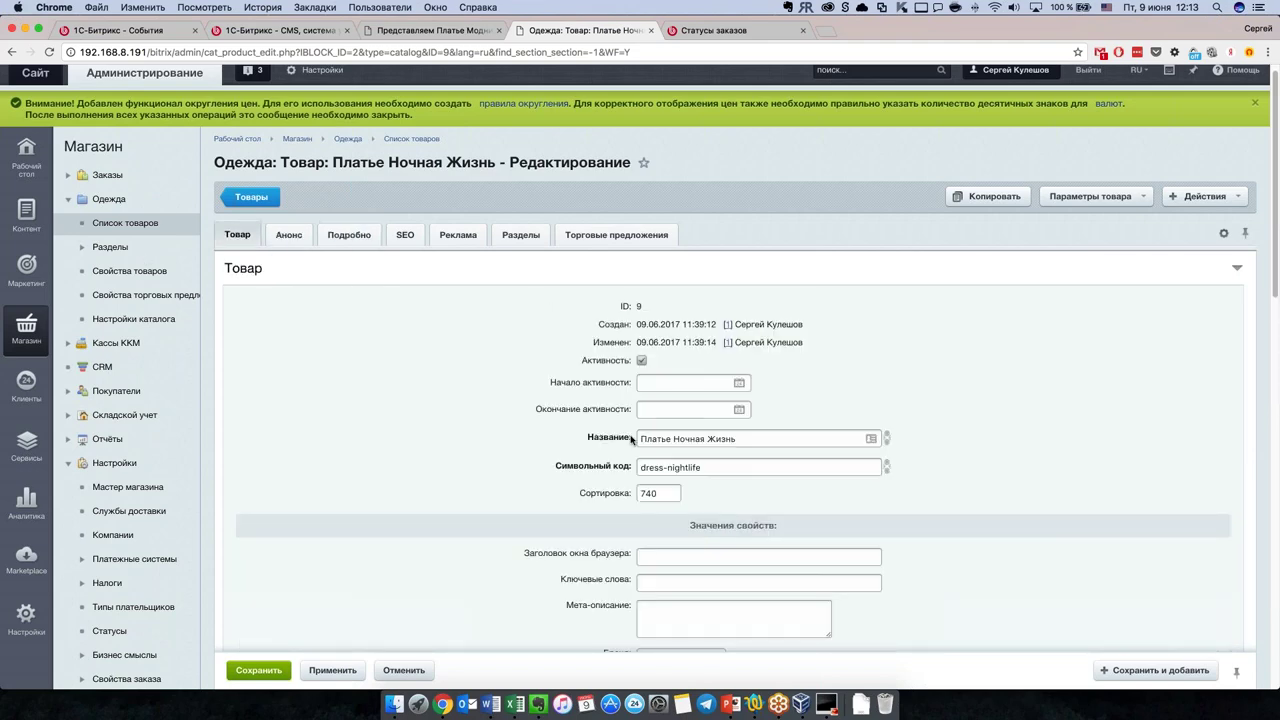
{"action": "scroll", "coordinate": [805, 545], "scroll_direction": "down", "scroll_amount": 10}
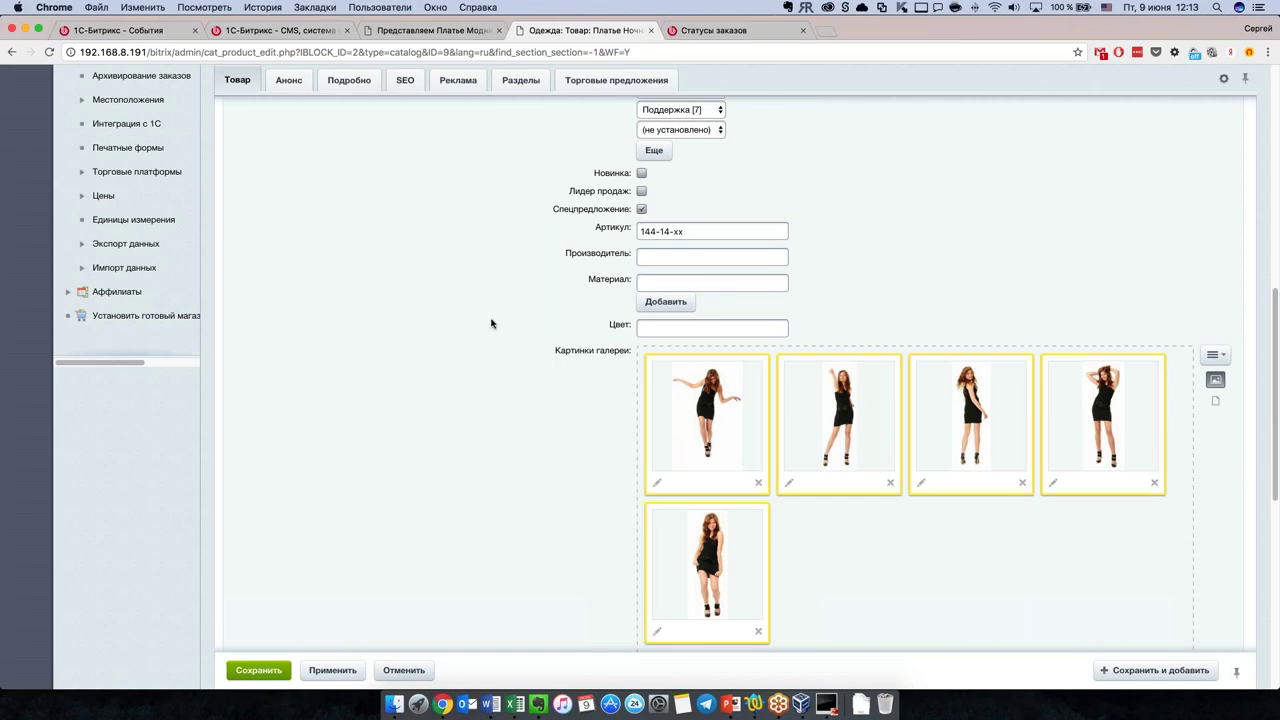
{"action": "scroll", "coordinate": [491, 323], "scroll_direction": "up", "scroll_amount": 3}
Step: Open the Платья category from the storefront breadcrumb and look over its four dresses
{"action": "left_click", "coordinate": [448, 30]}
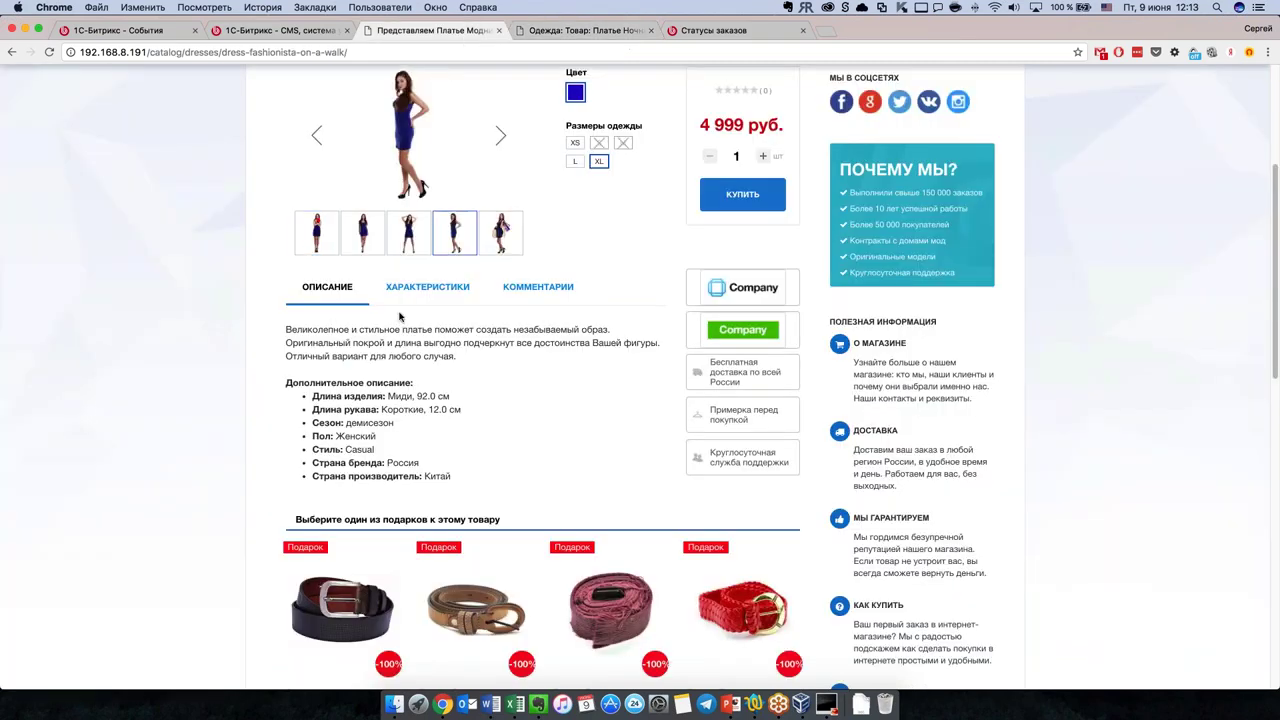
{"action": "scroll", "coordinate": [403, 316], "scroll_direction": "up", "scroll_amount": 3}
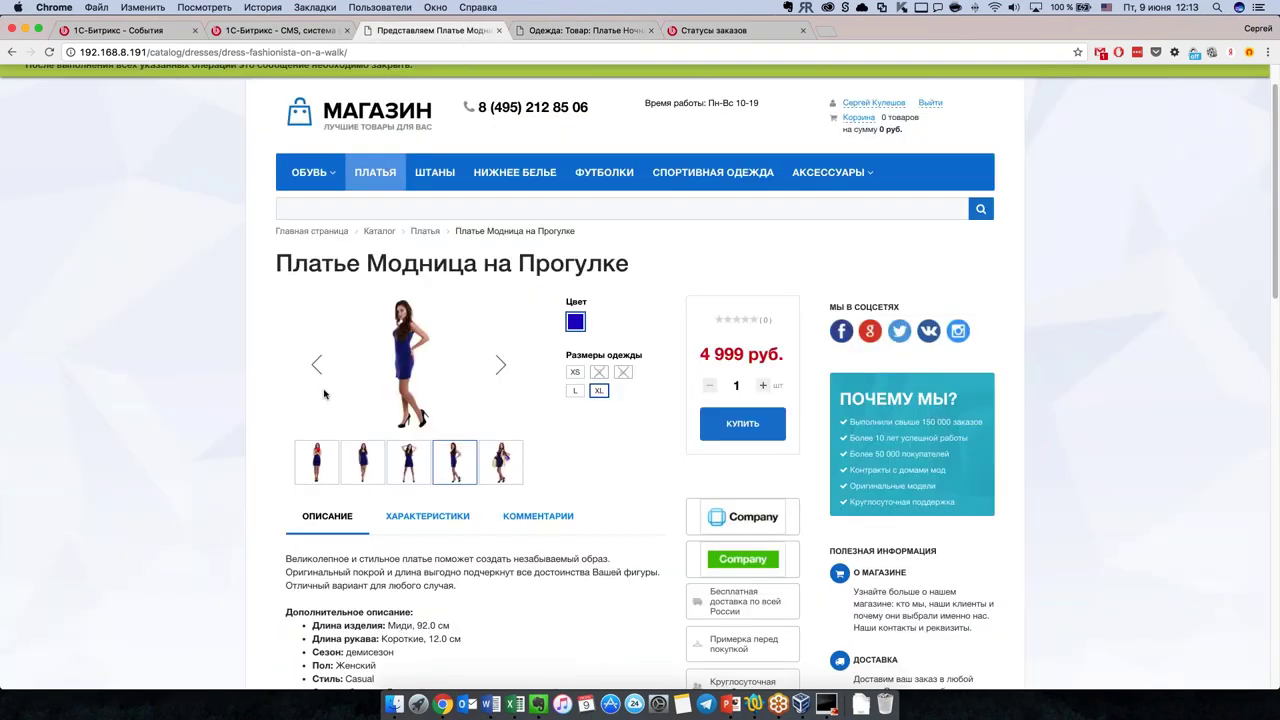
{"action": "left_click", "coordinate": [425, 233]}
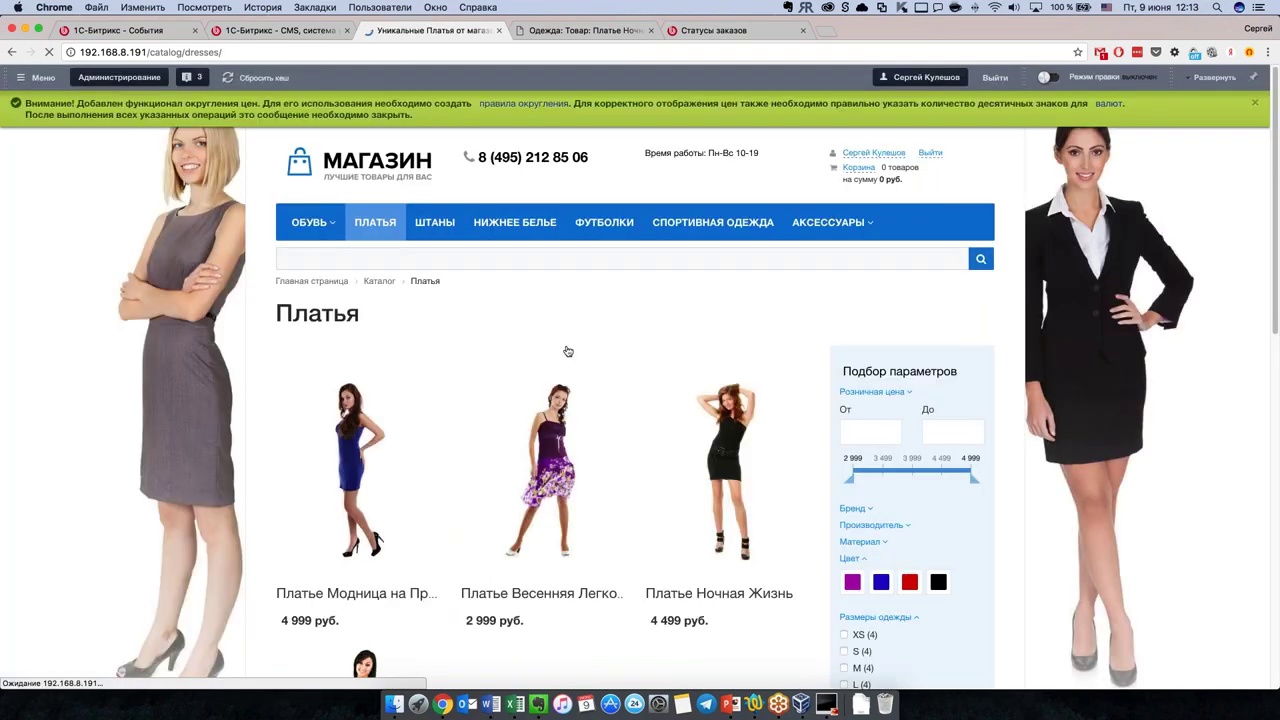
{"action": "scroll", "coordinate": [567, 351], "scroll_direction": "down", "scroll_amount": 5}
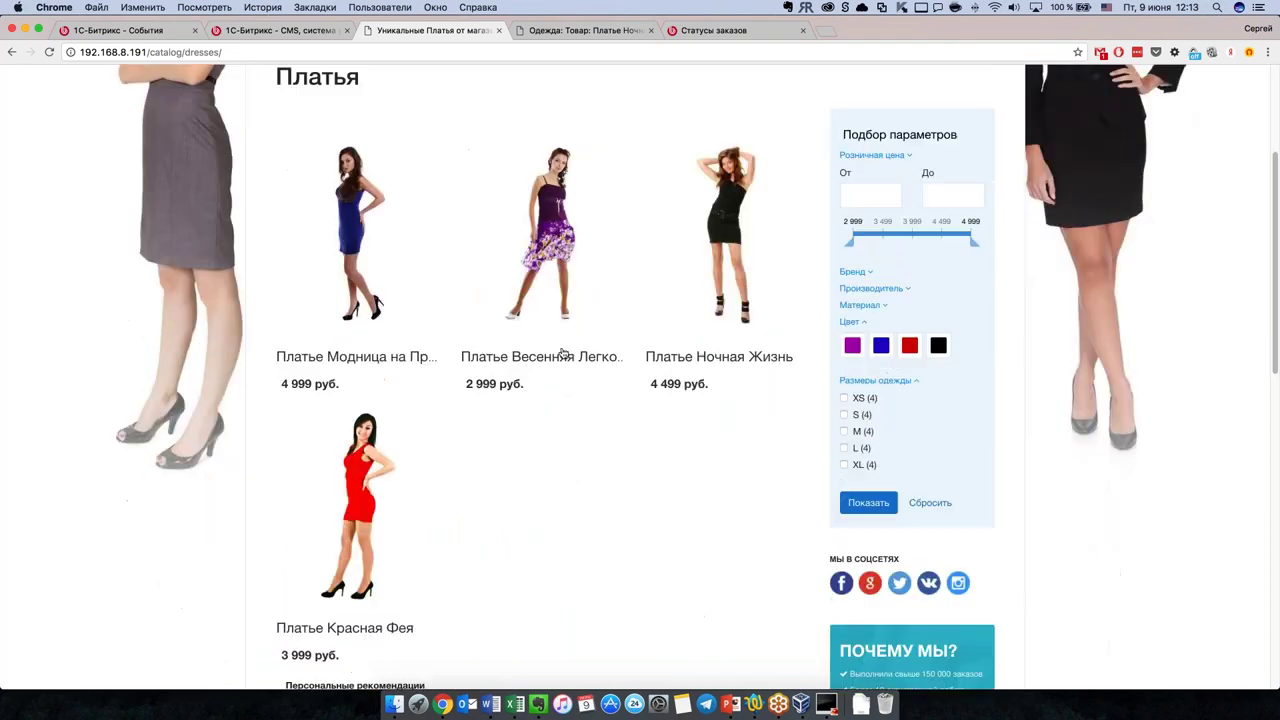
{"action": "scroll", "coordinate": [563, 357], "scroll_direction": "up", "scroll_amount": 1}
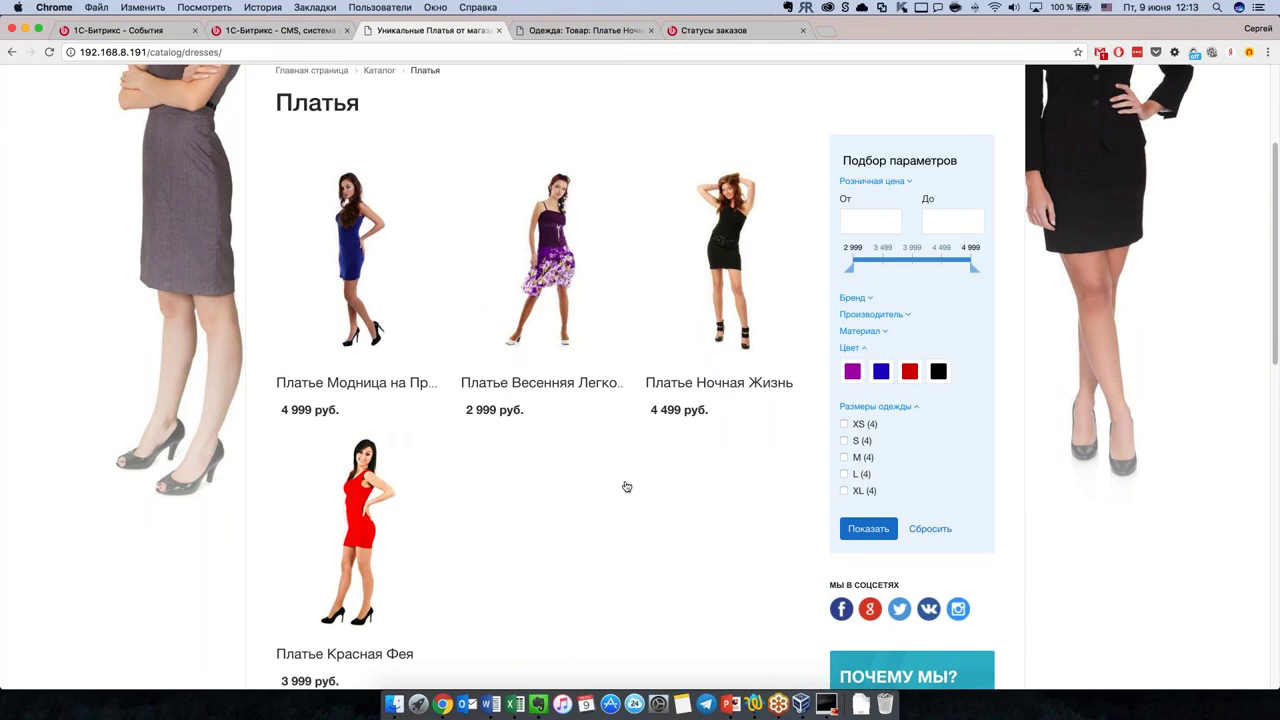
Step: Review the dress's Подробно, SEO and Товар tabs, then open the Одежда product list
{"action": "scroll", "coordinate": [620, 480], "scroll_direction": "down", "scroll_amount": 2}
{"action": "left_click", "coordinate": [587, 32]}
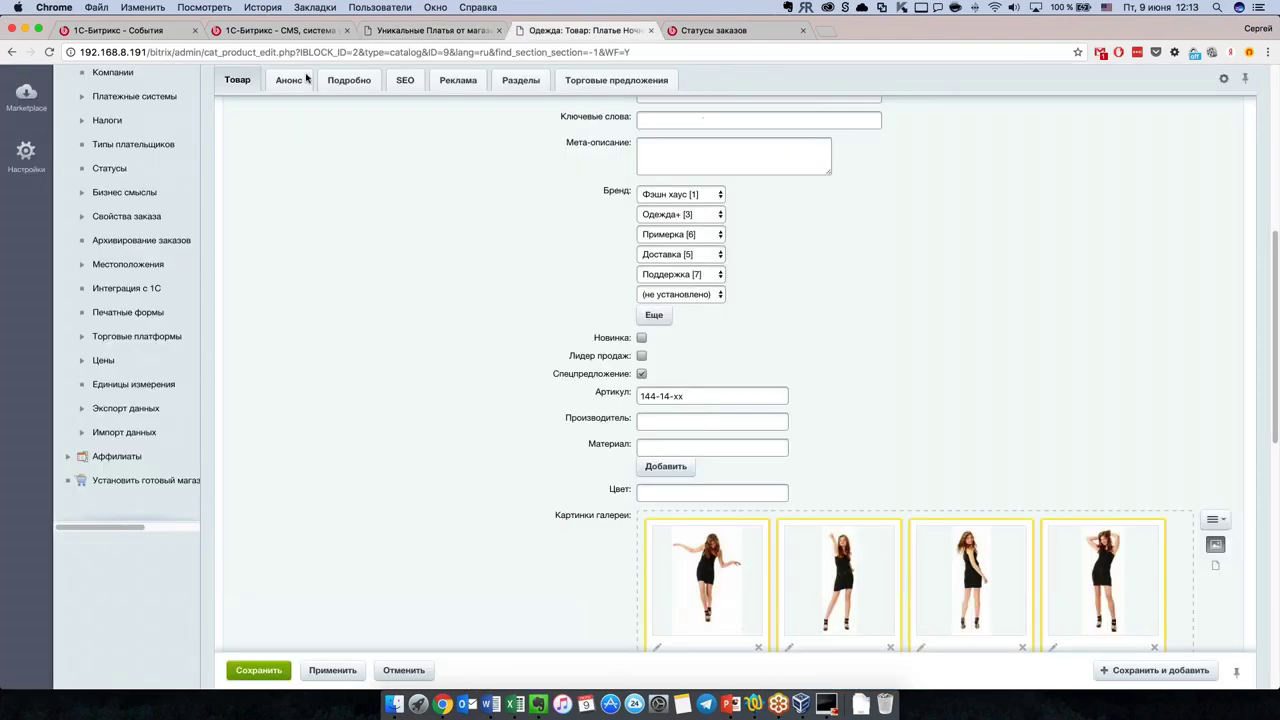
{"action": "scroll", "coordinate": [338, 145], "scroll_direction": "up", "scroll_amount": 3}
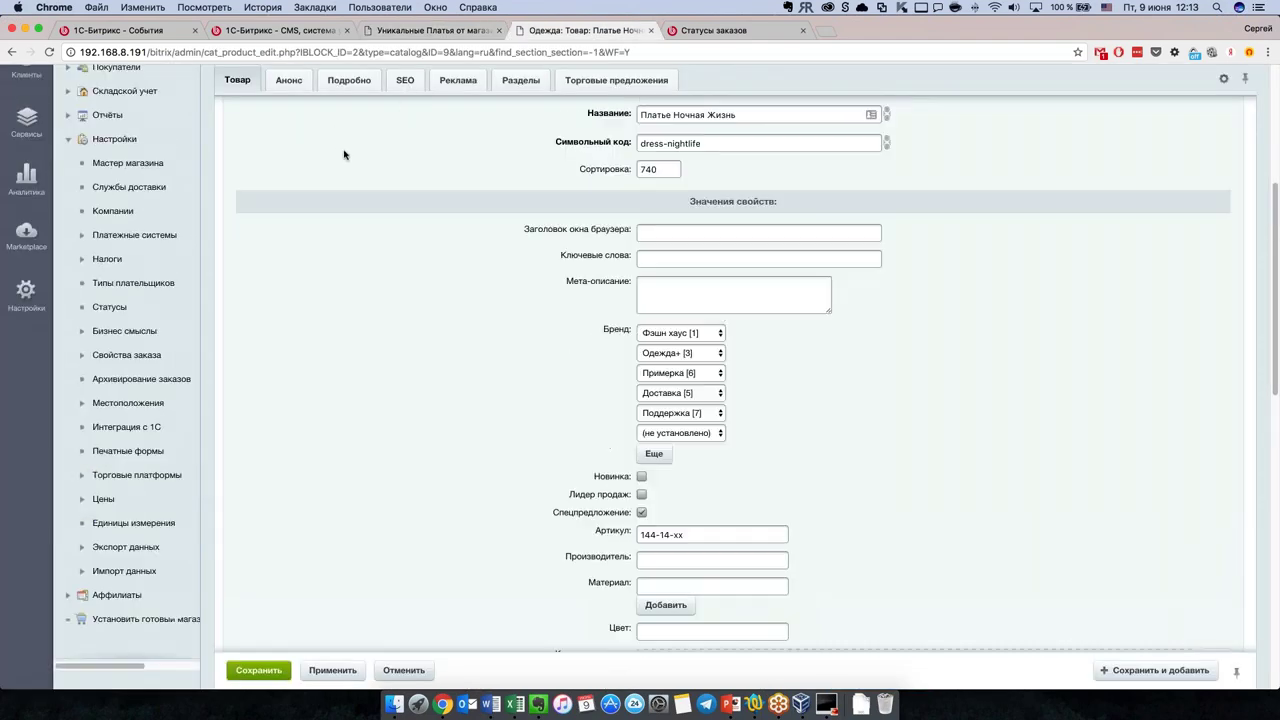
{"action": "left_click", "coordinate": [356, 84]}
{"action": "scroll", "coordinate": [466, 388], "scroll_direction": "up", "scroll_amount": 3}
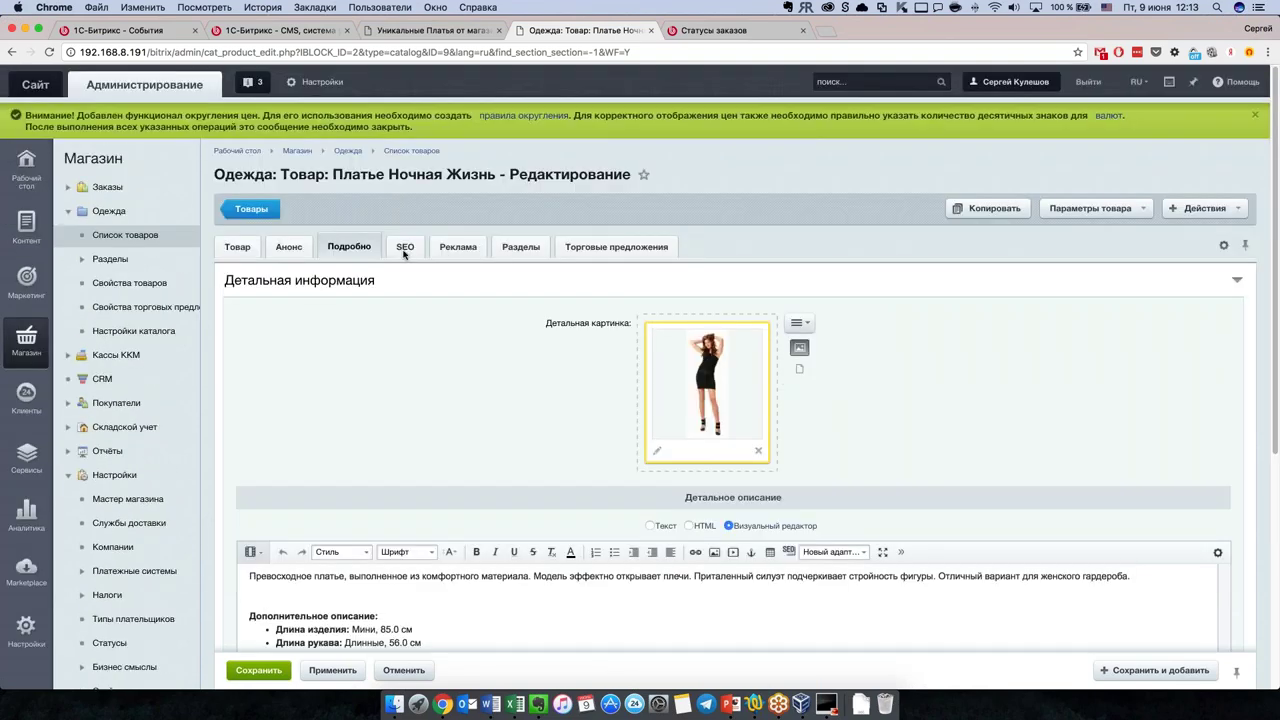
{"action": "left_click", "coordinate": [404, 249]}
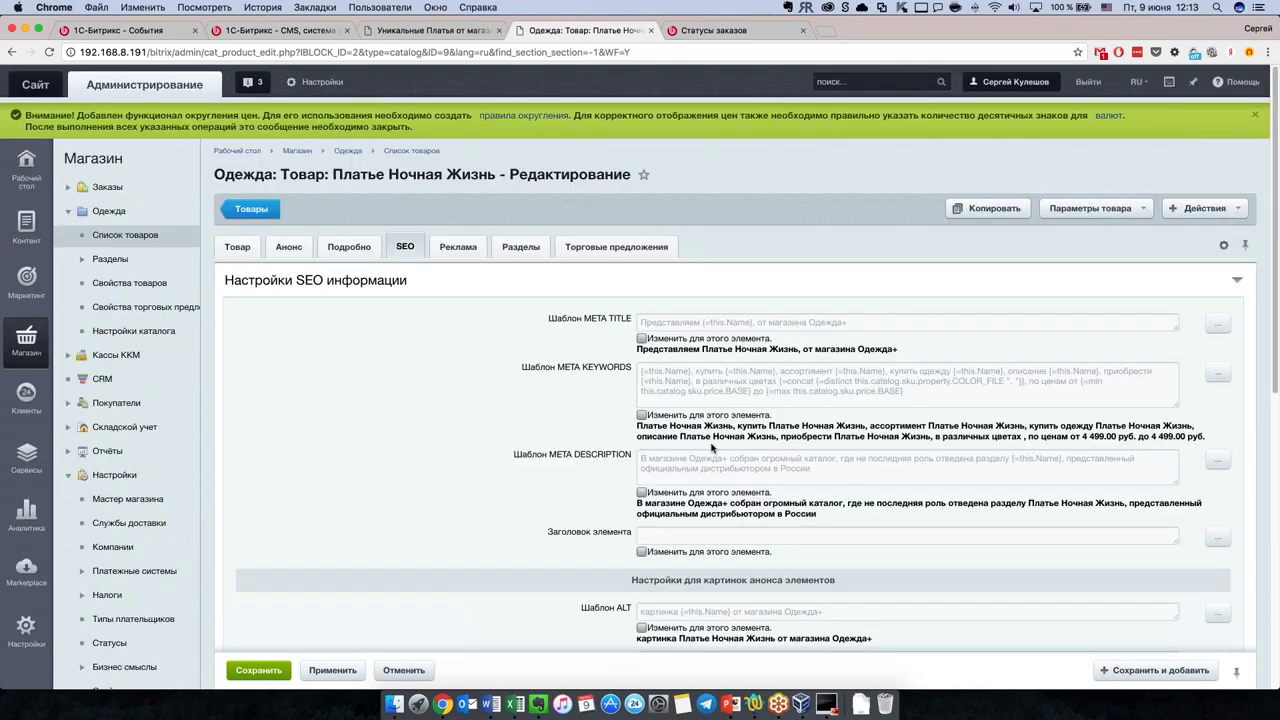
{"action": "left_click", "coordinate": [250, 250]}
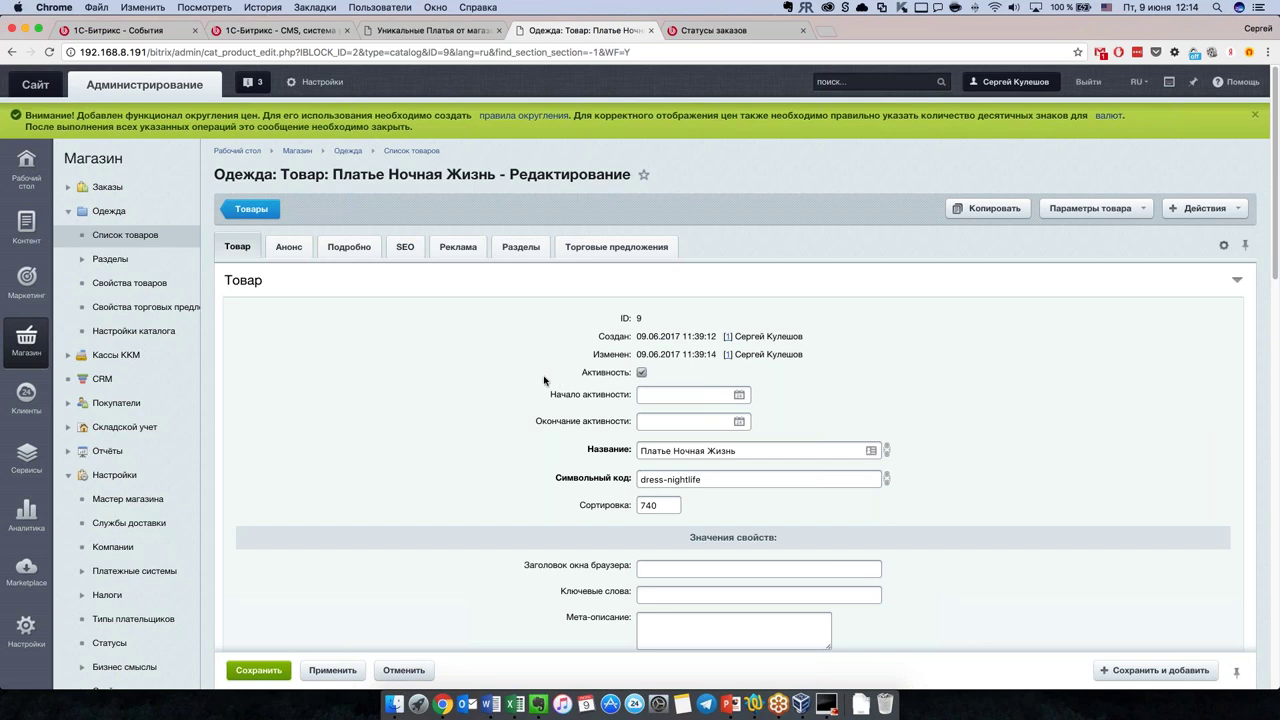
{"action": "left_click", "coordinate": [132, 234]}
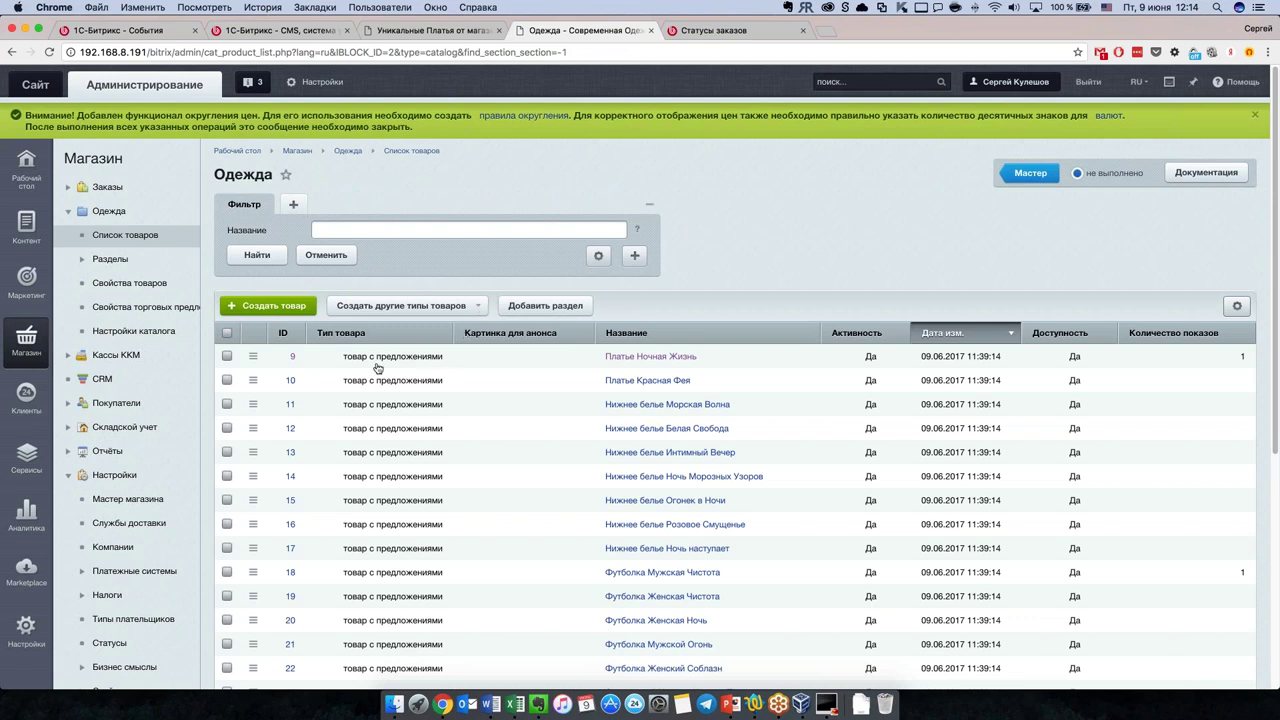
Step: Start a new Одежда product with trade offers from Создать другие типы товаров
{"action": "left_click", "coordinate": [487, 307]}
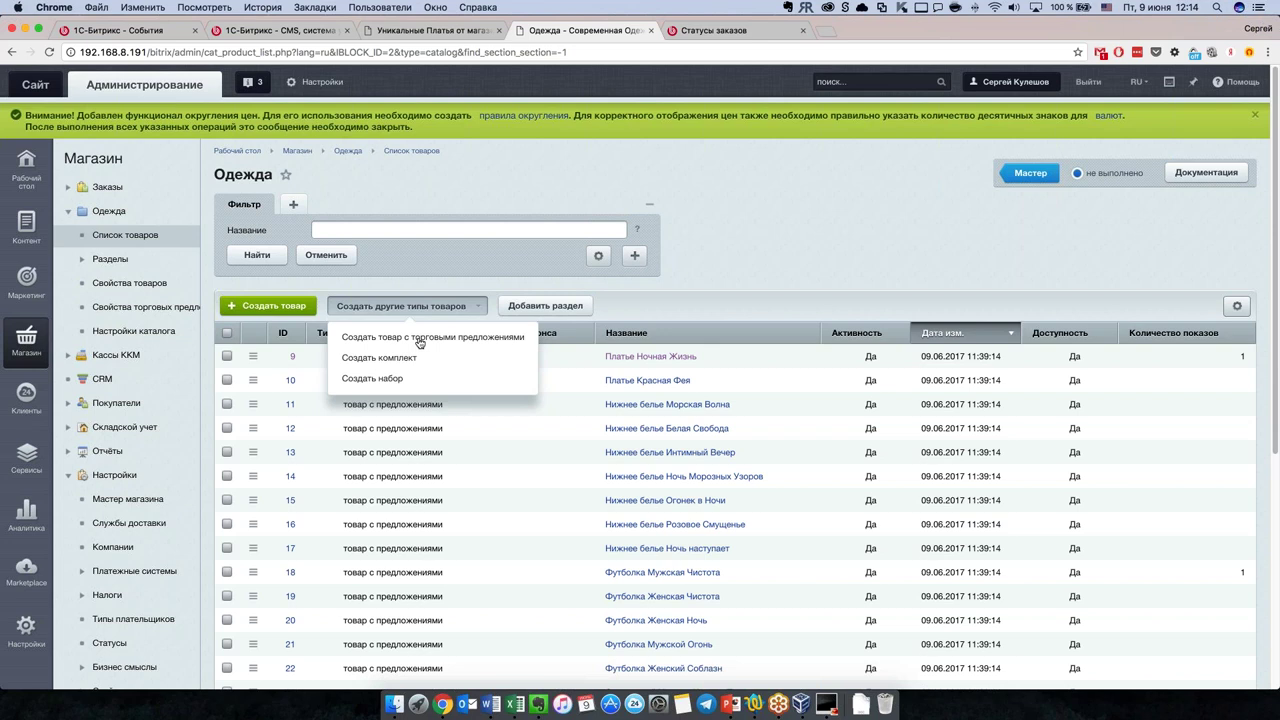
{"action": "left_click", "coordinate": [419, 343]}
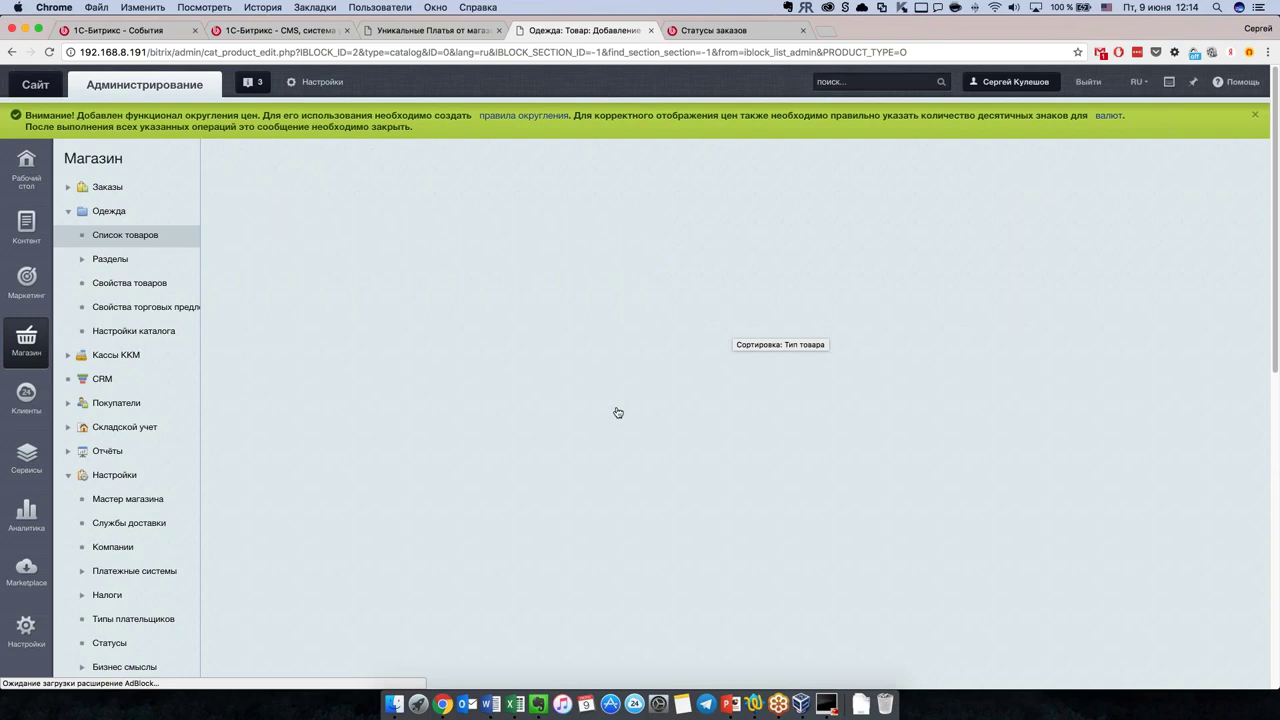
Step: Name the new product 'Платье', fixing the keyboard layout
{"action": "scroll", "coordinate": [471, 437], "scroll_direction": "down", "scroll_amount": 2}
{"action": "scroll", "coordinate": [474, 440], "scroll_direction": "down", "scroll_amount": 10}
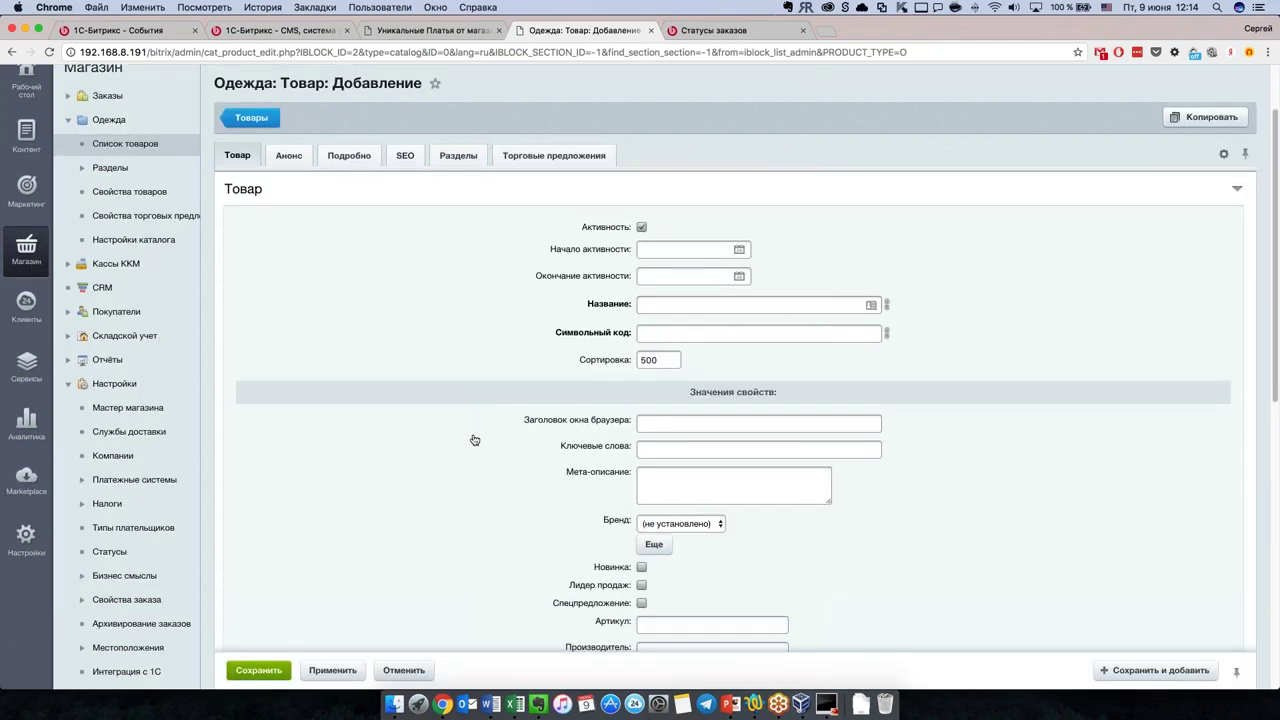
{"action": "scroll", "coordinate": [476, 442], "scroll_direction": "down", "scroll_amount": 3}
{"action": "scroll", "coordinate": [480, 445], "scroll_direction": "up", "scroll_amount": 15}
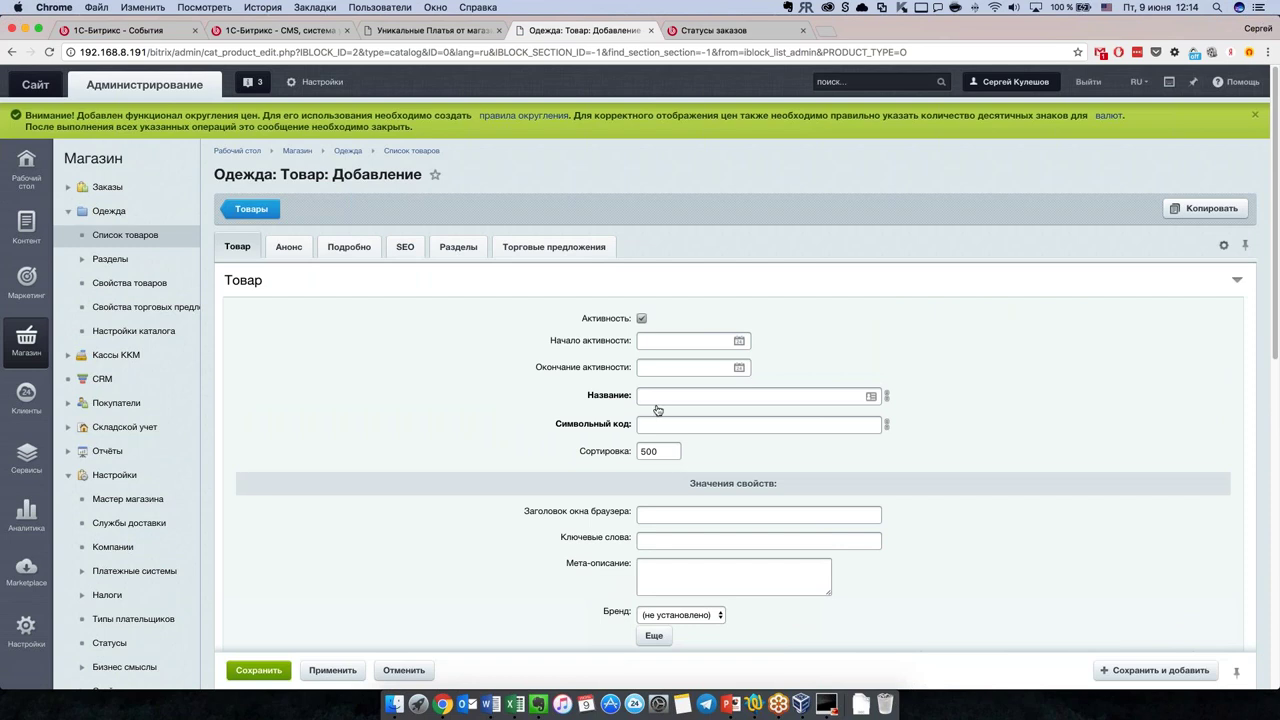
{"action": "left_click", "coordinate": [675, 399]}
{"action": "type", "text": "Gkfnm"}
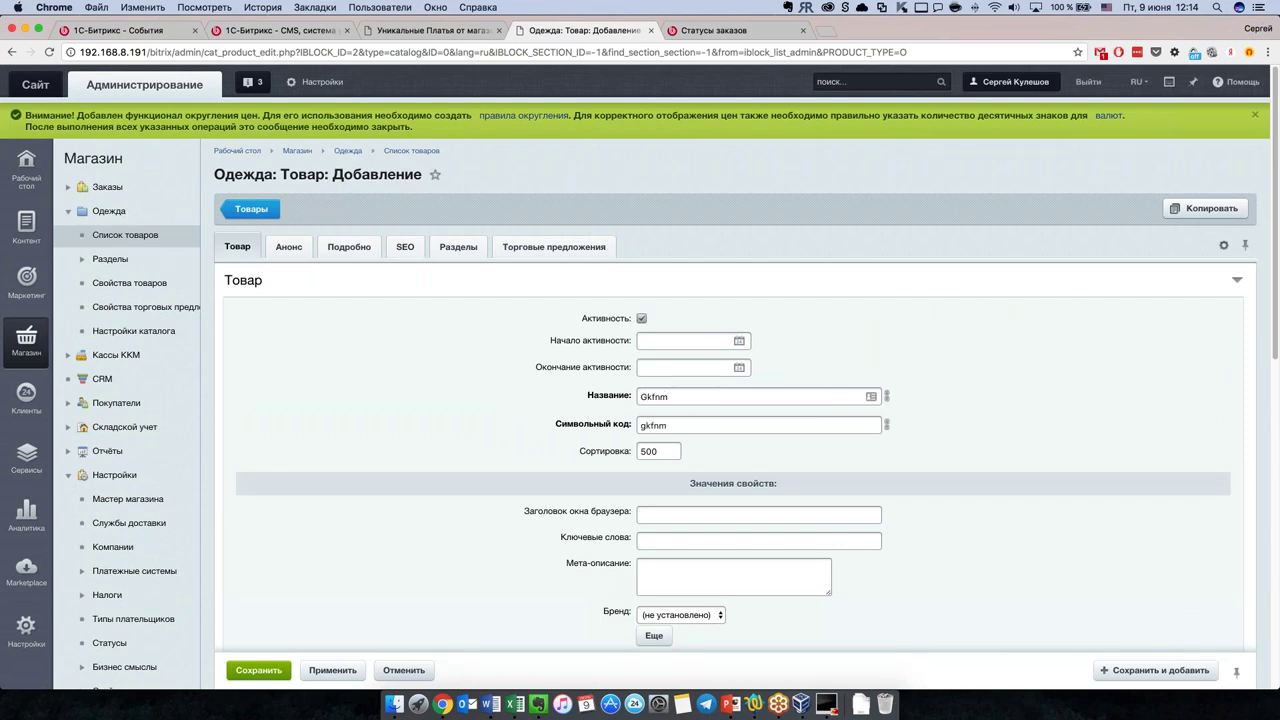
{"action": "key", "text": "alt+shift"}
{"action": "type", "text": "е"}
{"action": "scroll", "coordinate": [506, 464], "scroll_direction": "down", "scroll_amount": 2}
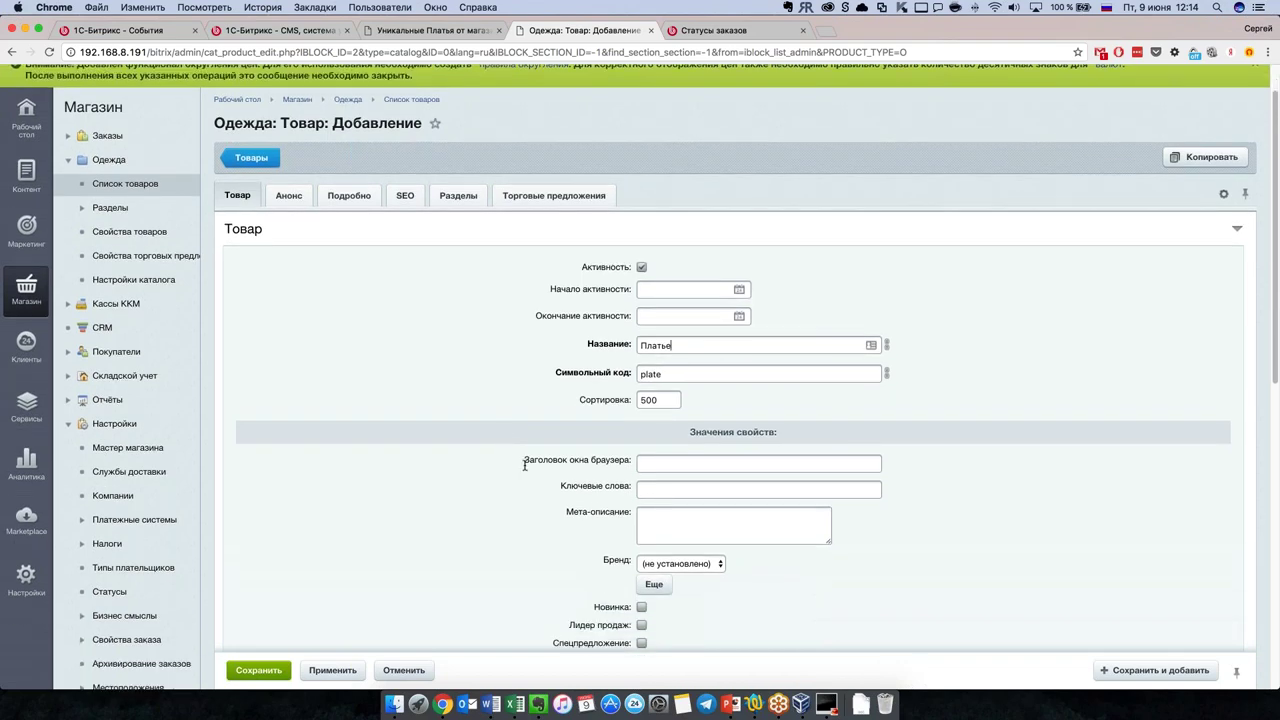
{"action": "scroll", "coordinate": [527, 474], "scroll_direction": "down", "scroll_amount": 1}
{"action": "scroll", "coordinate": [528, 472], "scroll_direction": "down", "scroll_amount": 3}
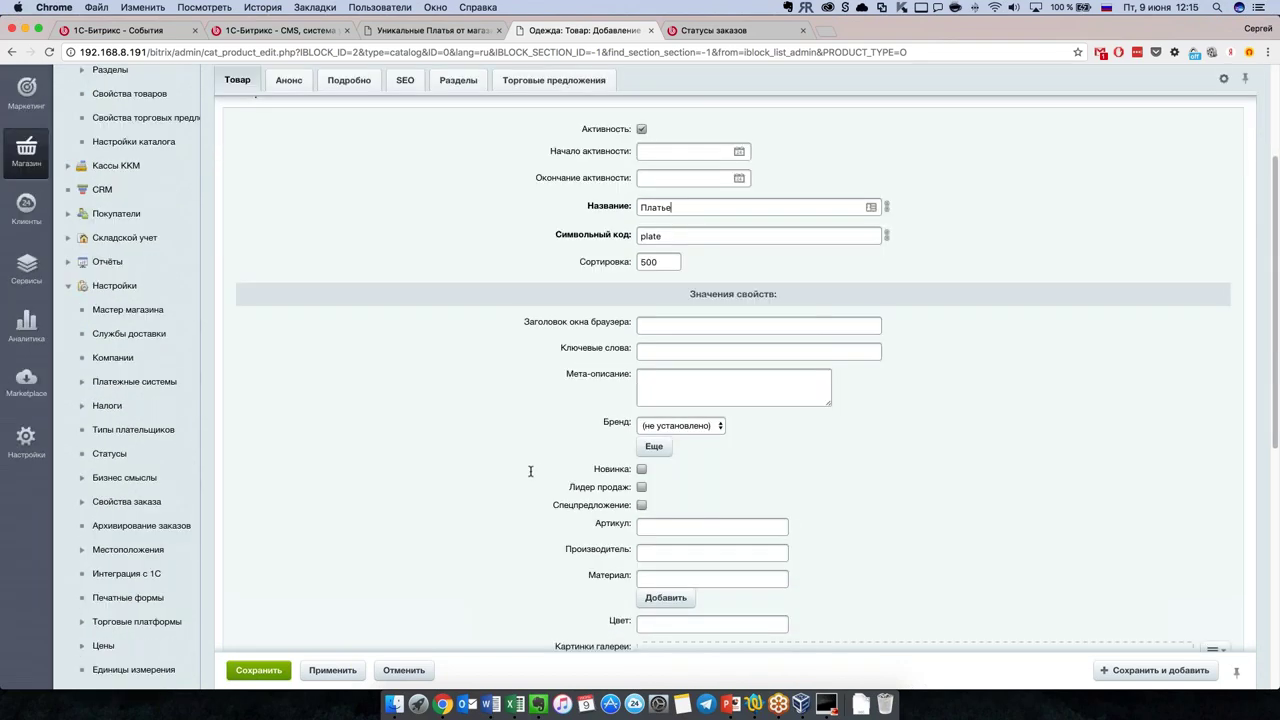
{"action": "scroll", "coordinate": [530, 470], "scroll_direction": "down", "scroll_amount": 4}
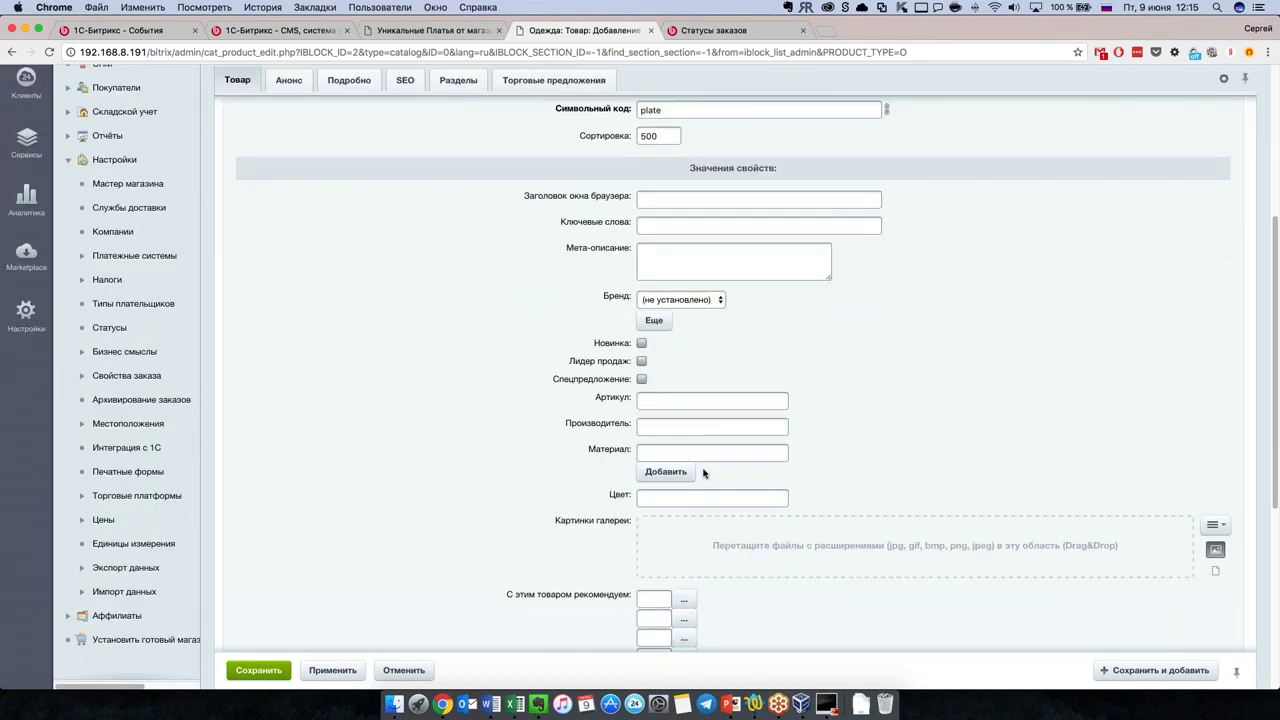
{"action": "left_click", "coordinate": [642, 379]}
{"action": "left_click", "coordinate": [653, 405]}
{"action": "type", "text": "34523453245"}
Step: Type 'текст' as the Детальное описание on the Подробно tab
{"action": "scroll", "coordinate": [610, 485], "scroll_direction": "down", "scroll_amount": 2}
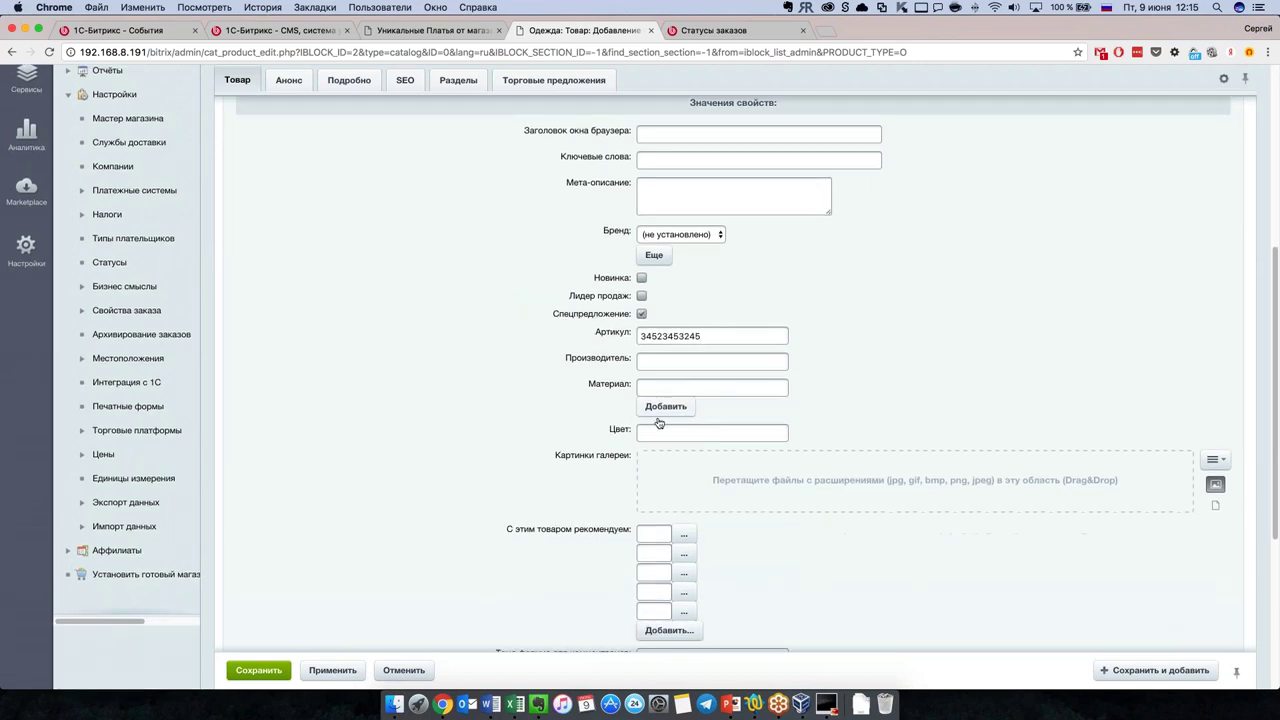
{"action": "scroll", "coordinate": [598, 528], "scroll_direction": "down", "scroll_amount": 10}
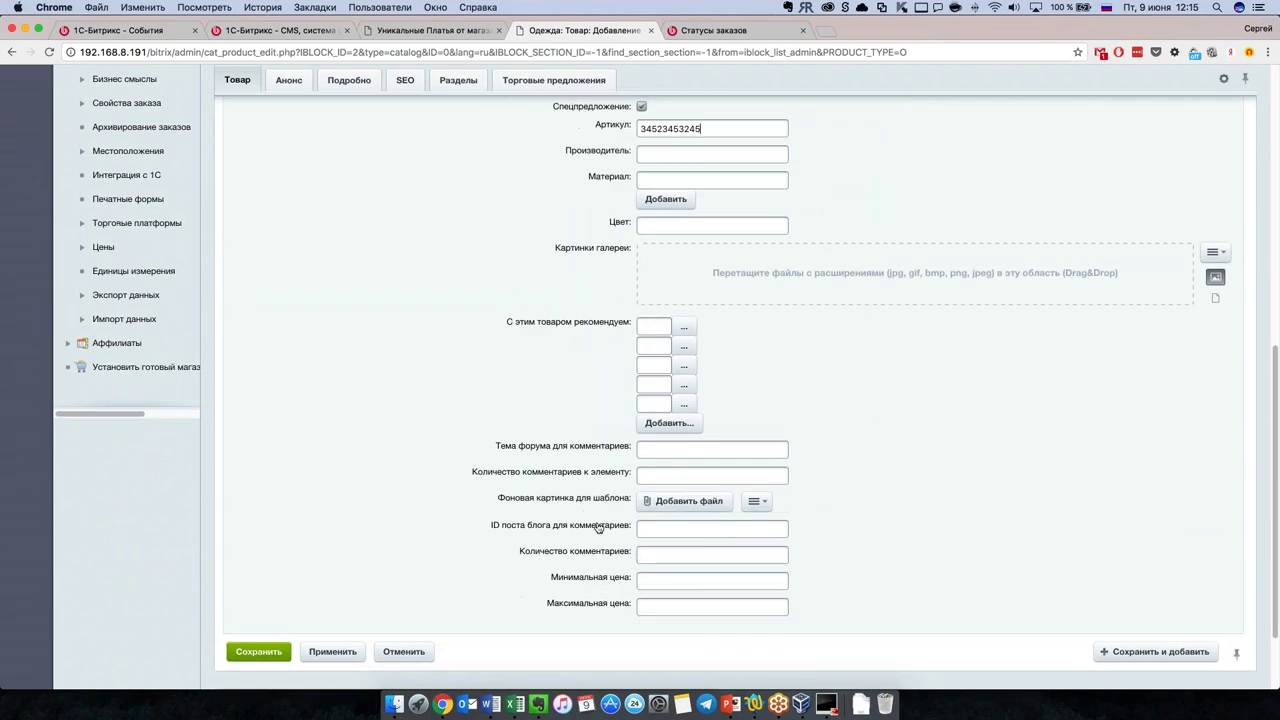
{"action": "scroll", "coordinate": [574, 526], "scroll_direction": "up", "scroll_amount": 10}
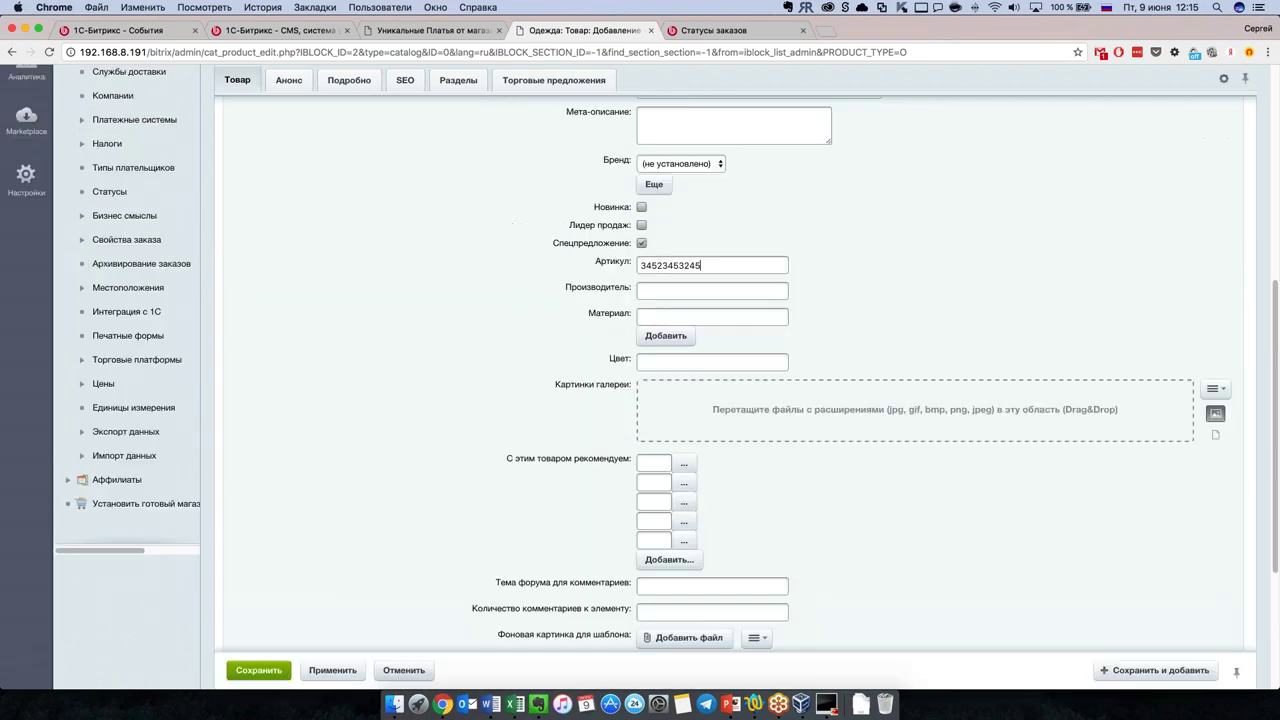
{"action": "scroll", "coordinate": [350, 230], "scroll_direction": "up", "scroll_amount": 10}
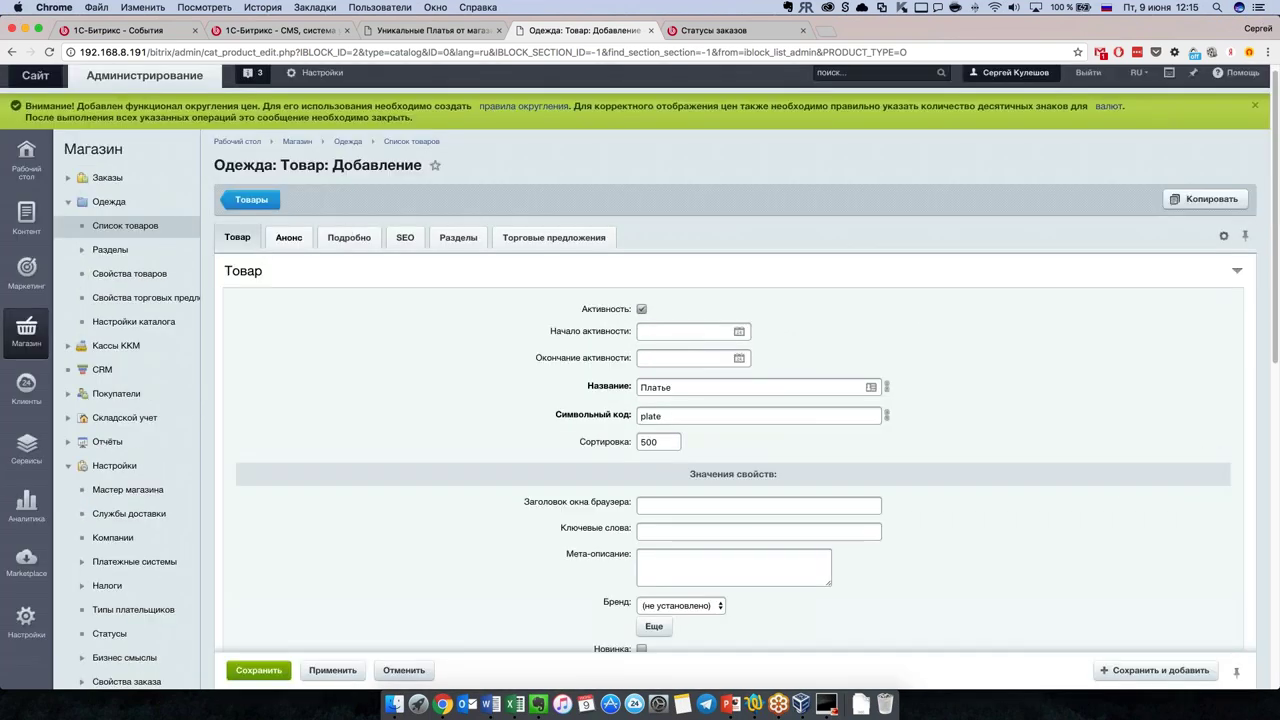
{"action": "left_click", "coordinate": [289, 238]}
{"action": "left_click", "coordinate": [351, 240]}
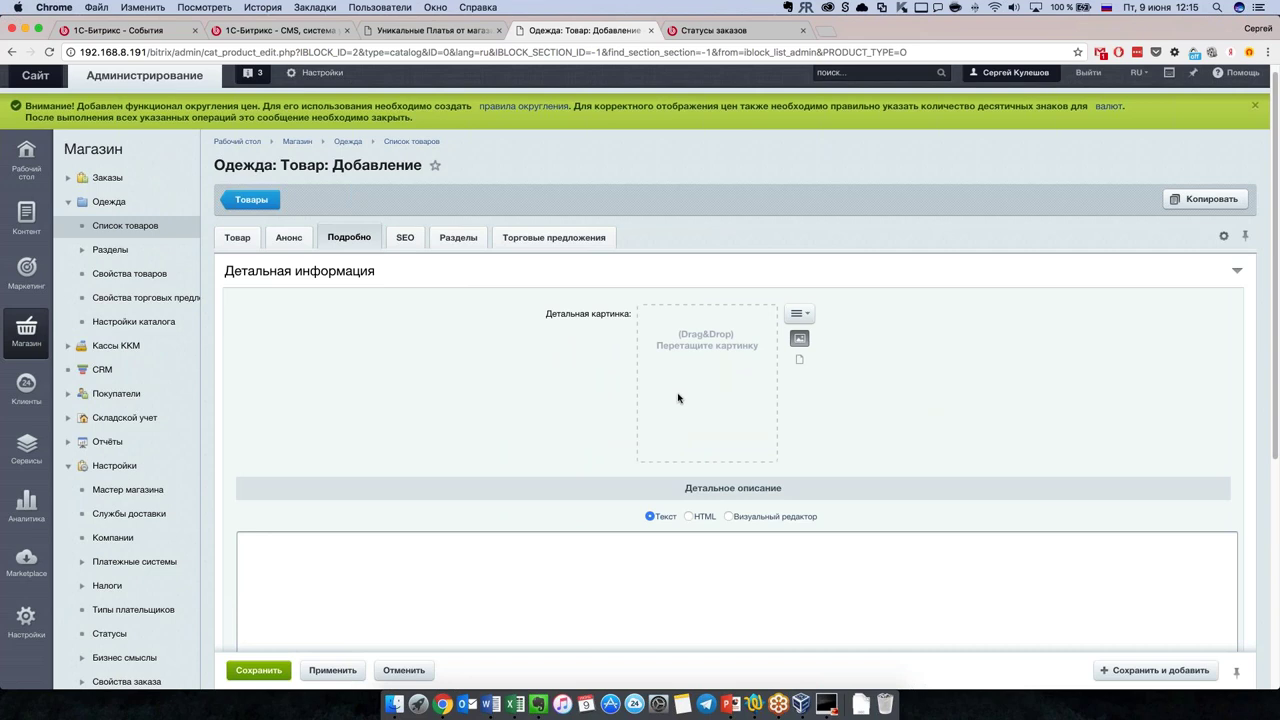
{"action": "scroll", "coordinate": [680, 391], "scroll_direction": "down", "scroll_amount": 8}
{"action": "left_click", "coordinate": [612, 483]}
{"action": "type", "text": "текст"}
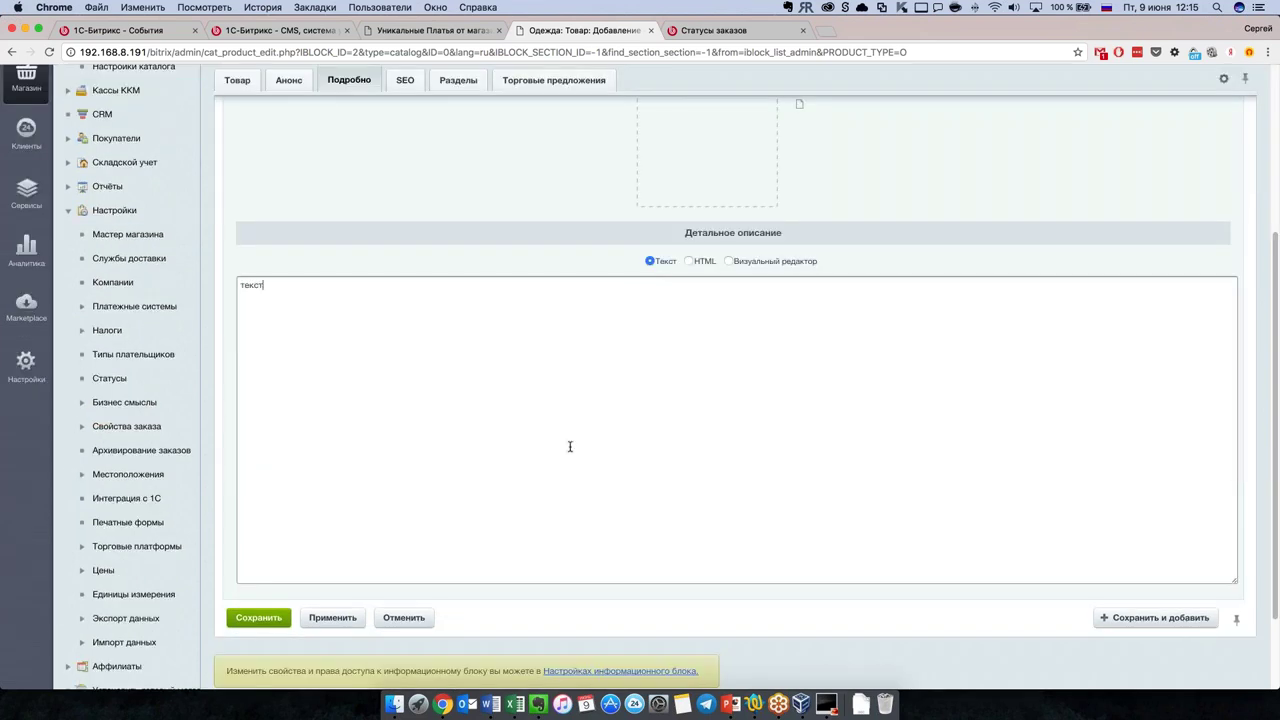
Step: Assign the dress to the Платья section only and view its empty Торговые предложения list
{"action": "left_click", "coordinate": [462, 81]}
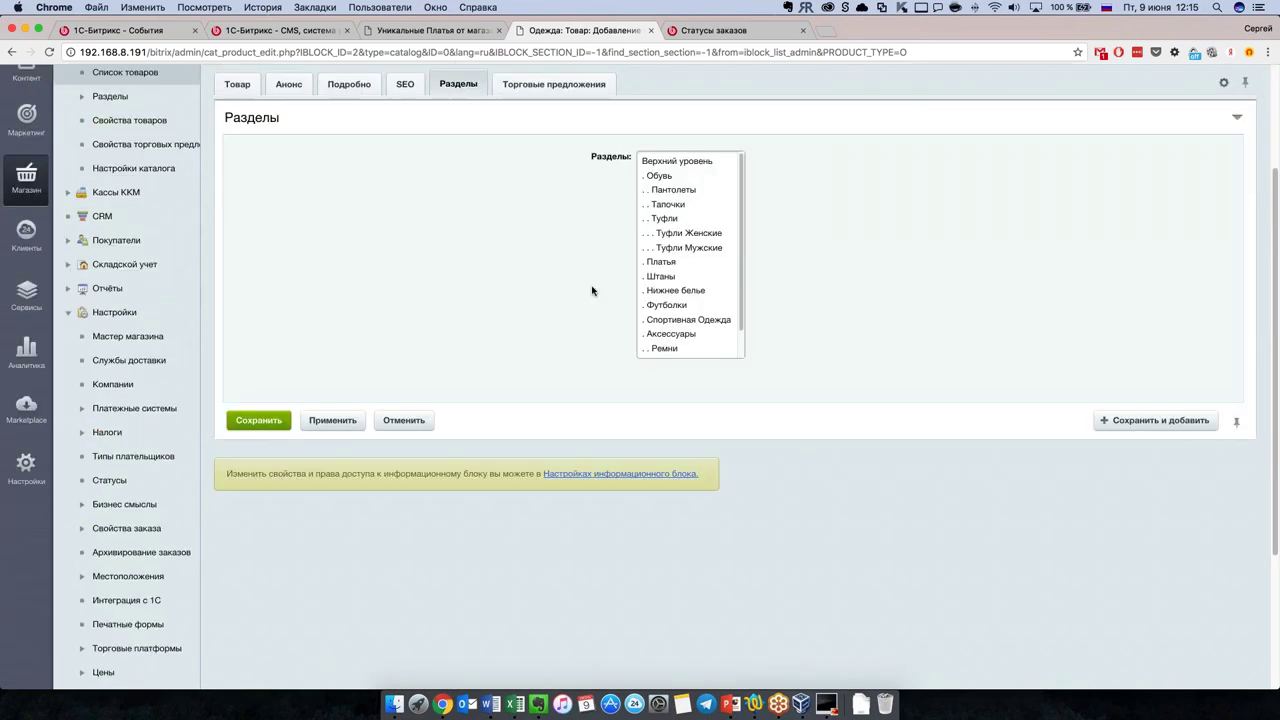
{"action": "scroll", "coordinate": [491, 386], "scroll_direction": "up", "scroll_amount": 1}
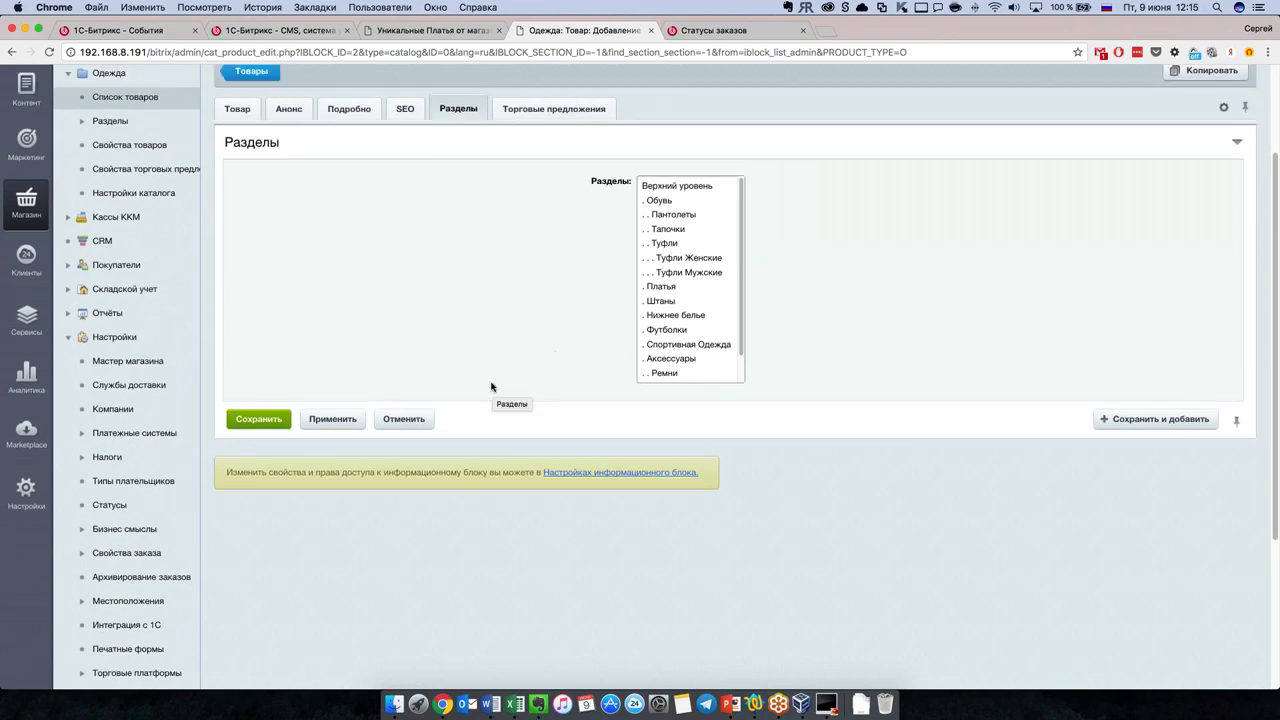
{"action": "left_click", "coordinate": [675, 288]}
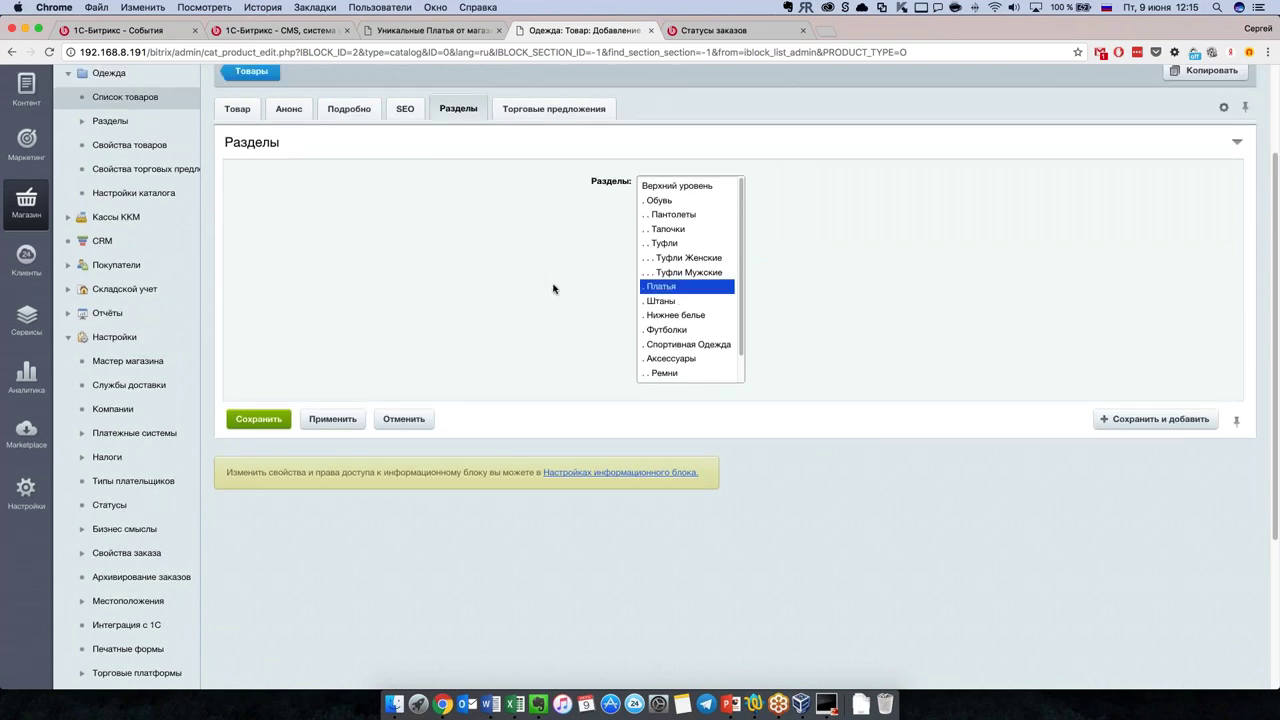
{"action": "left_click", "coordinate": [714, 301], "text": "super"}
{"action": "left_click", "coordinate": [703, 316], "text": "super"}
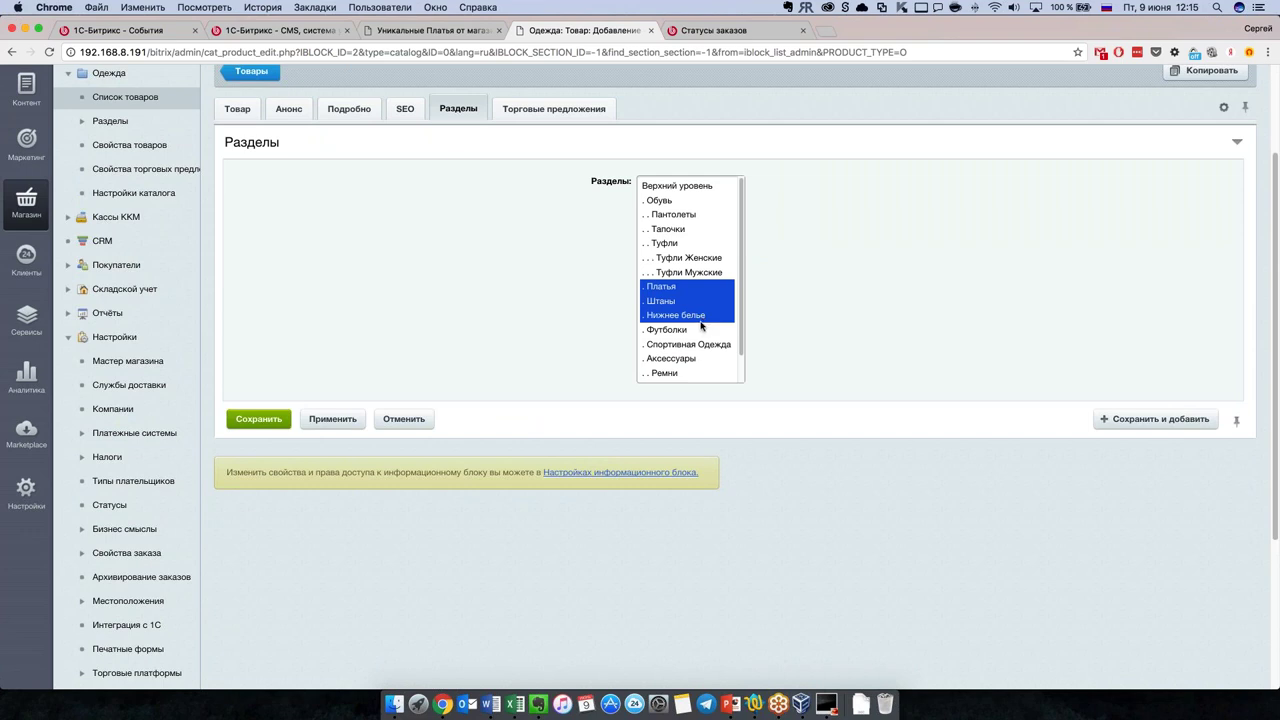
{"action": "left_click", "coordinate": [702, 316]}
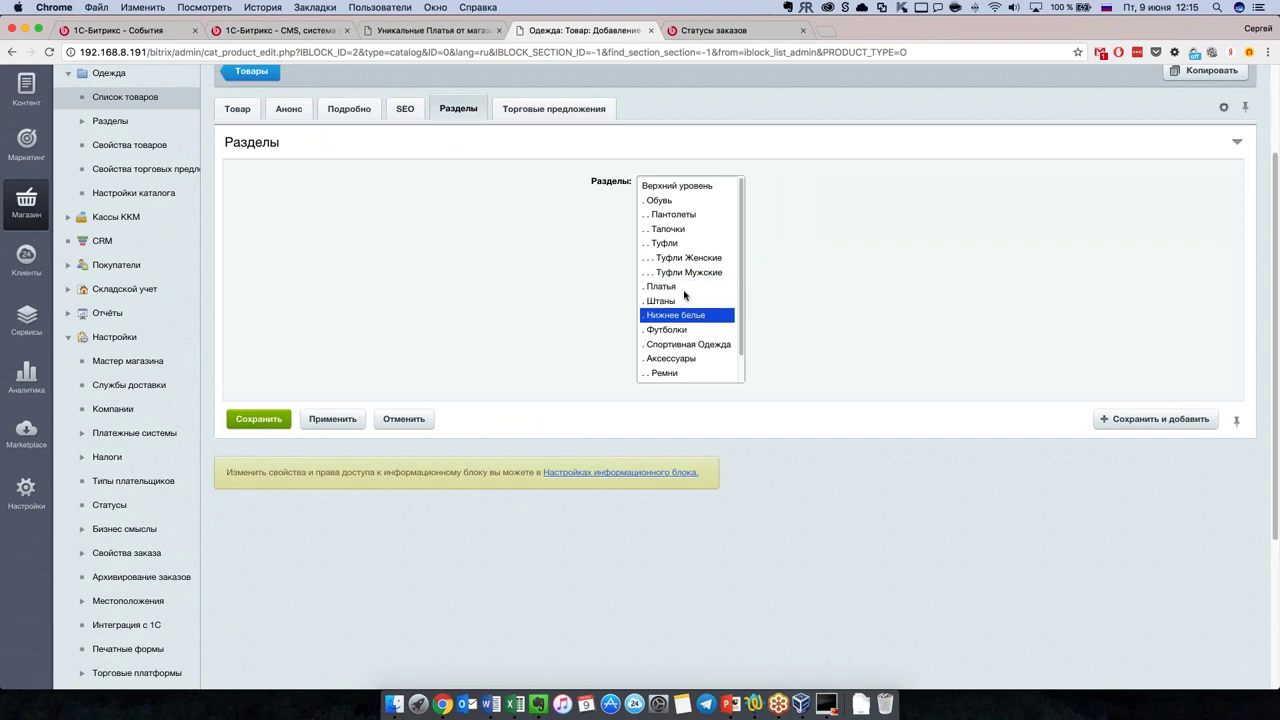
{"action": "left_click", "coordinate": [686, 287]}
{"action": "left_click", "coordinate": [686, 273]}
{"action": "left_click_drag", "start_coordinate": [685, 289], "coordinate": [690, 376]}
{"action": "left_click_drag", "start_coordinate": [690, 216], "coordinate": [688, 195]}
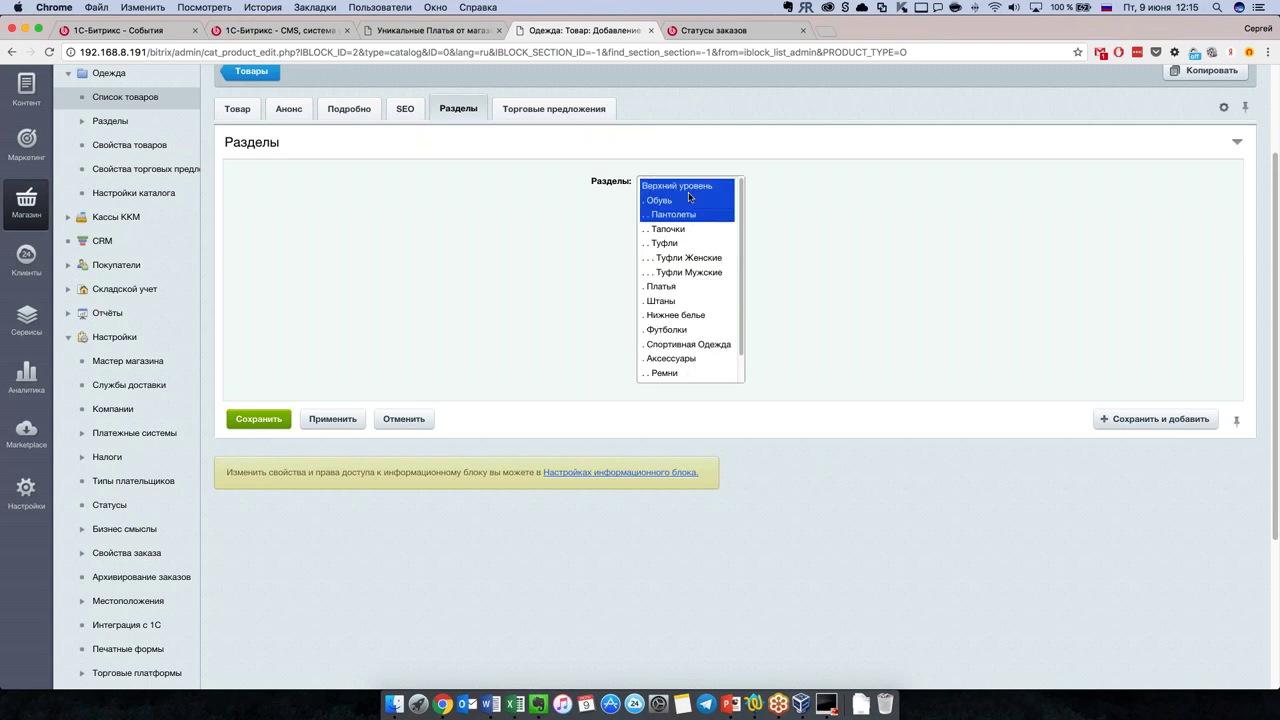
{"action": "left_click", "coordinate": [682, 288]}
{"action": "left_click", "coordinate": [548, 113]}
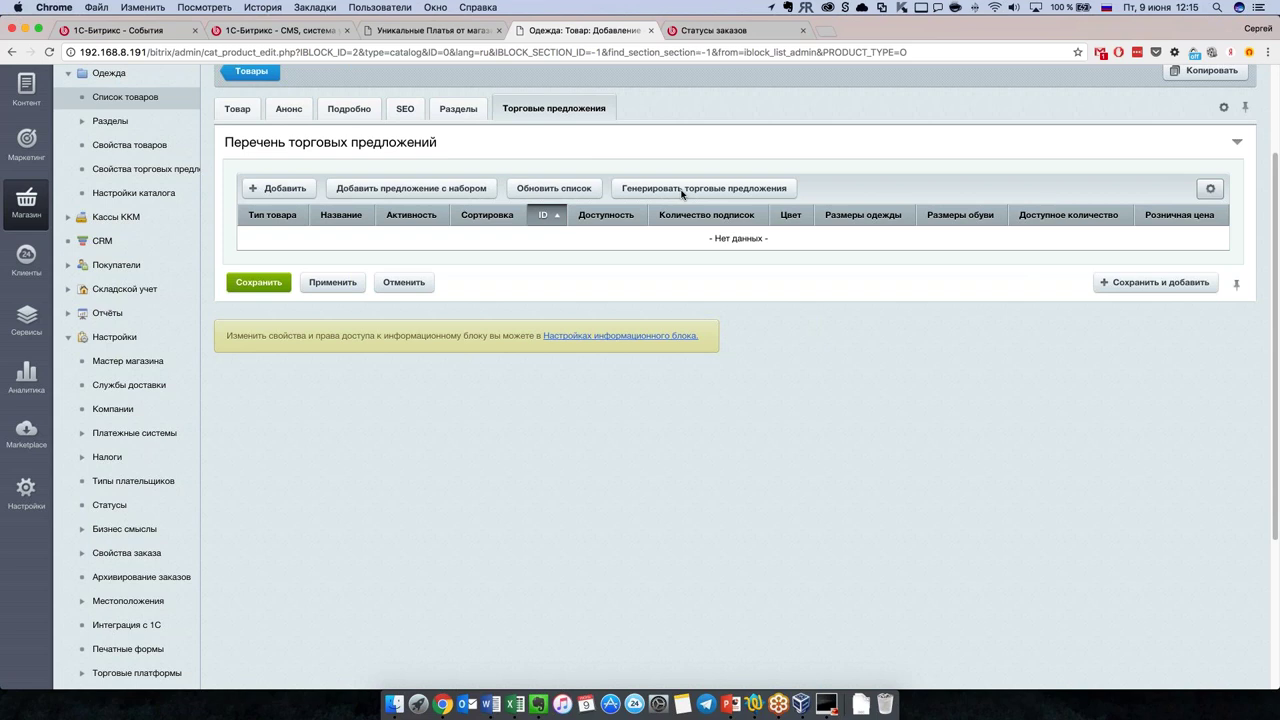
Step: In the offer generator, set the offer name template to the parent product's Название
{"action": "left_click", "coordinate": [682, 190]}
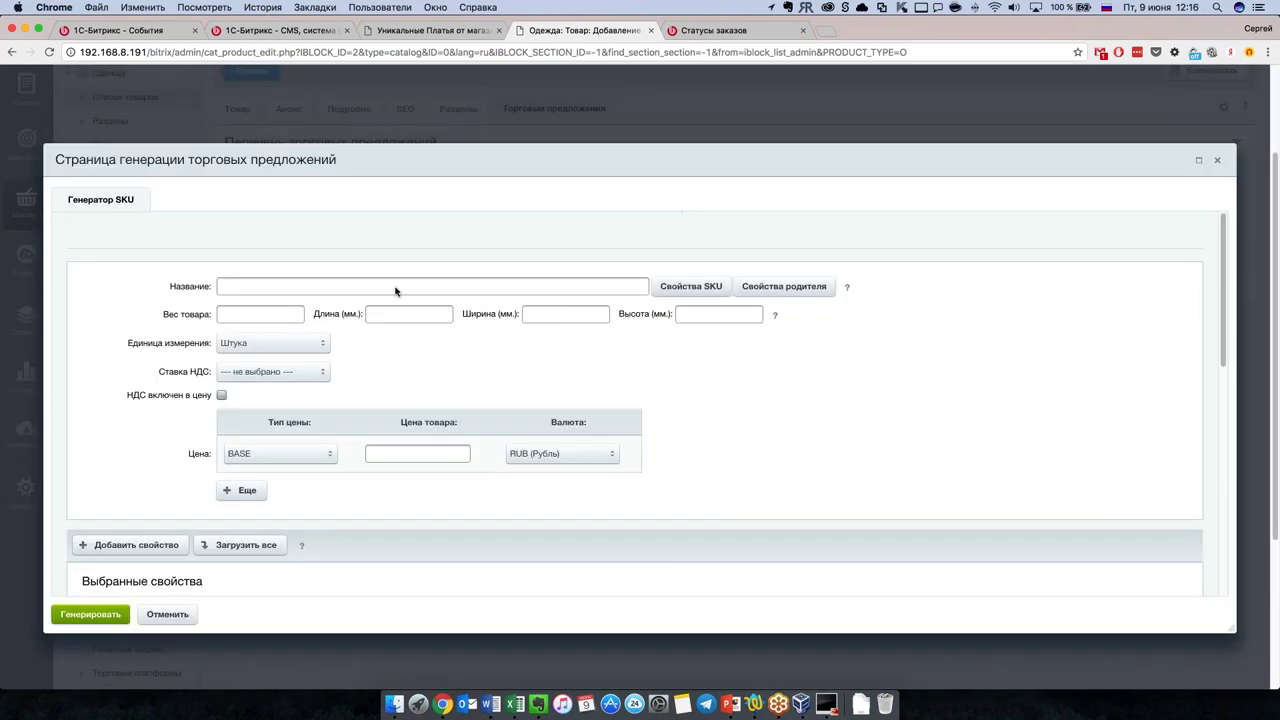
{"action": "left_click", "coordinate": [347, 290]}
{"action": "type", "text": "П"}
{"action": "left_click", "coordinate": [801, 286]}
{"action": "left_click", "coordinate": [782, 331]}
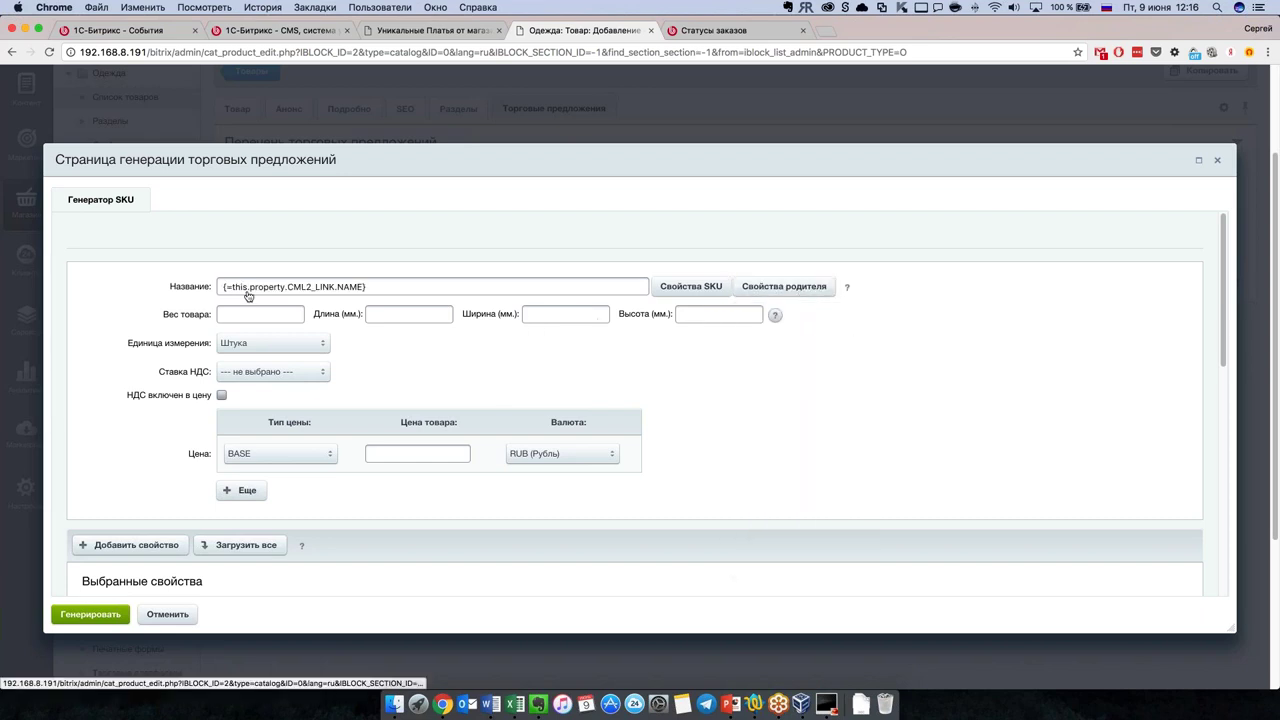
{"action": "left_click", "coordinate": [217, 287]}
{"action": "key", "text": "Delete"}
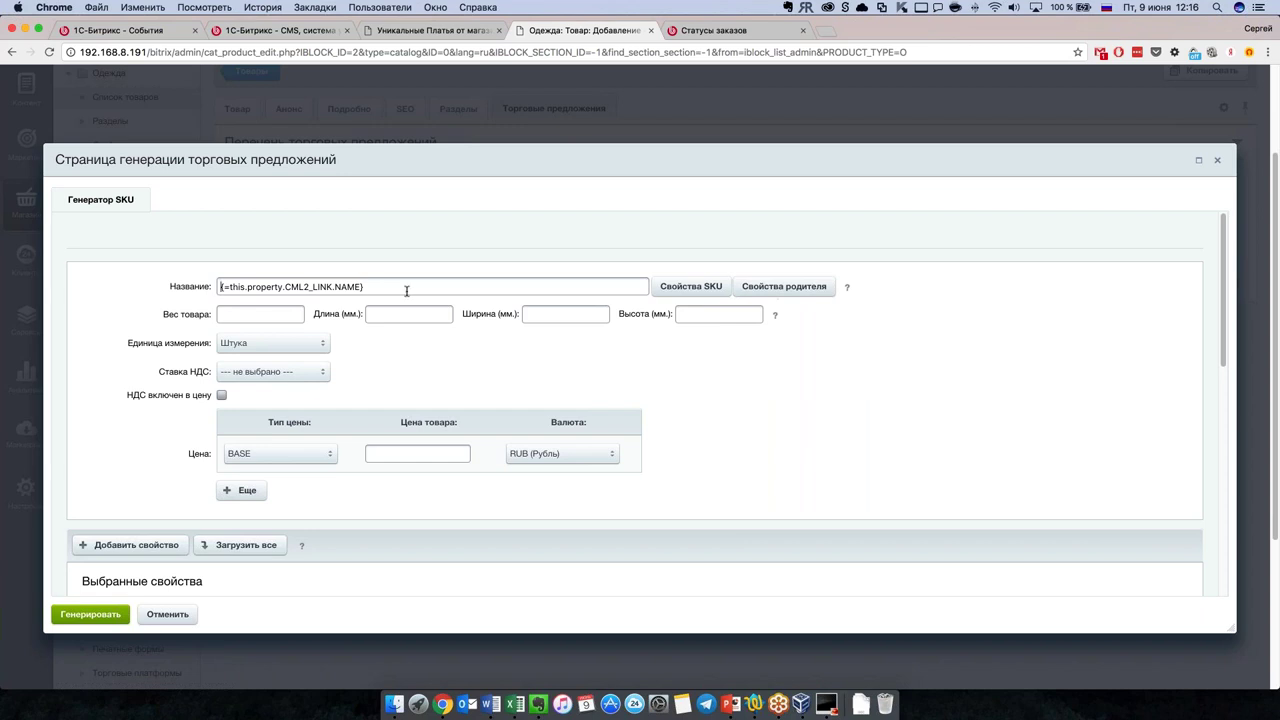
{"action": "left_click_drag", "start_coordinate": [364, 287], "coordinate": [206, 287]}
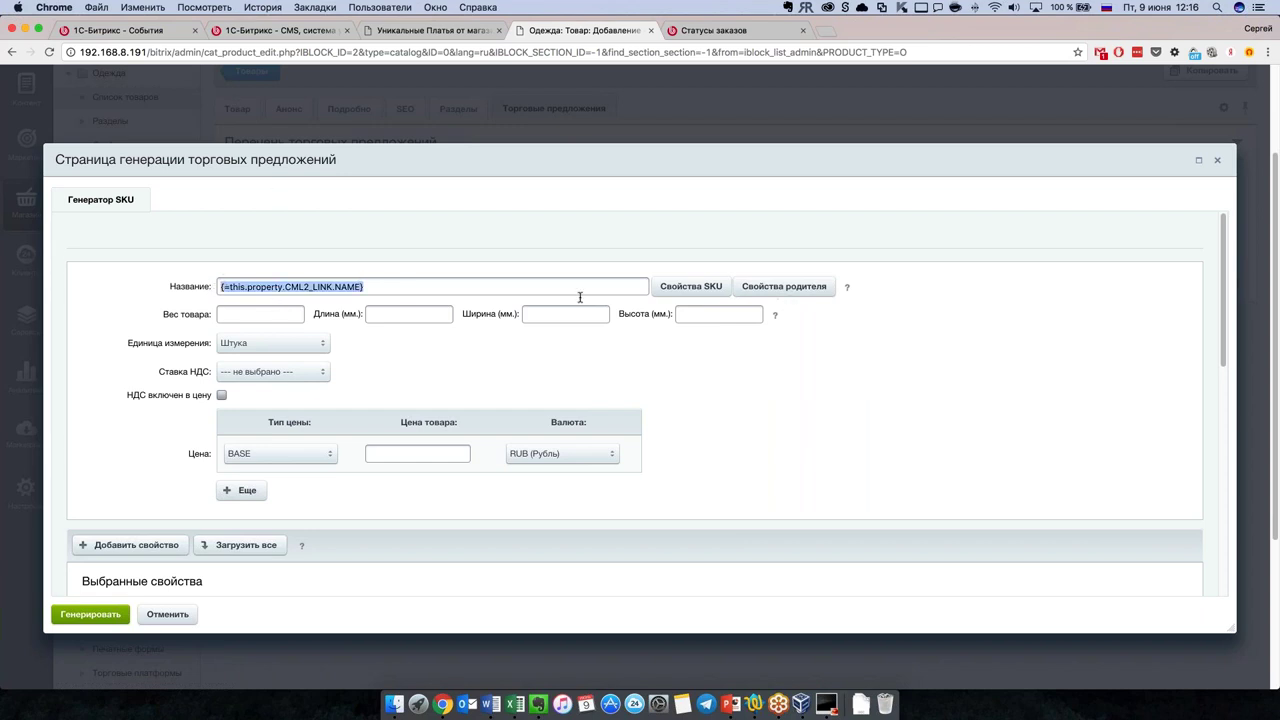
Step: Enter a BASE Цена товара of 2000 RUB for the generated offers
{"action": "left_click", "coordinate": [287, 313]}
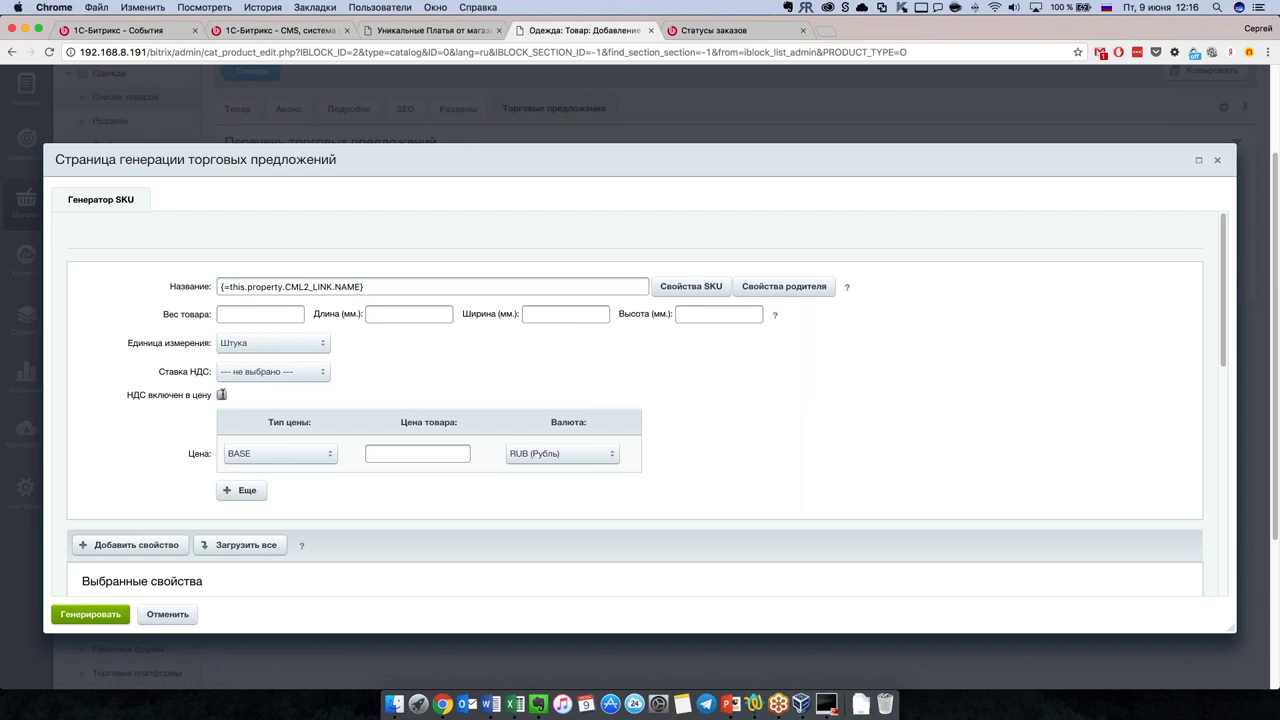
{"action": "scroll", "coordinate": [242, 428], "scroll_direction": "down", "scroll_amount": 2}
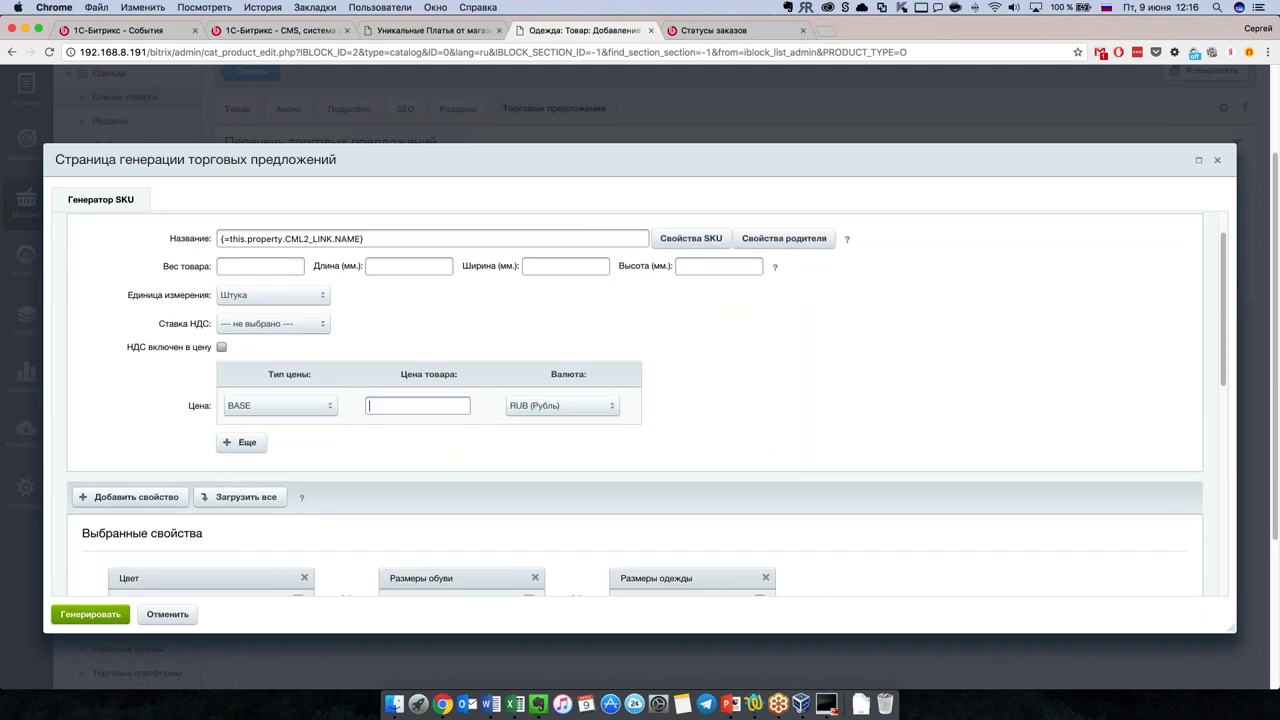
{"action": "type", "text": "2000"}
{"action": "scroll", "coordinate": [646, 403], "scroll_direction": "down", "scroll_amount": 2}
{"action": "scroll", "coordinate": [392, 396], "scroll_direction": "down", "scroll_amount": 3}
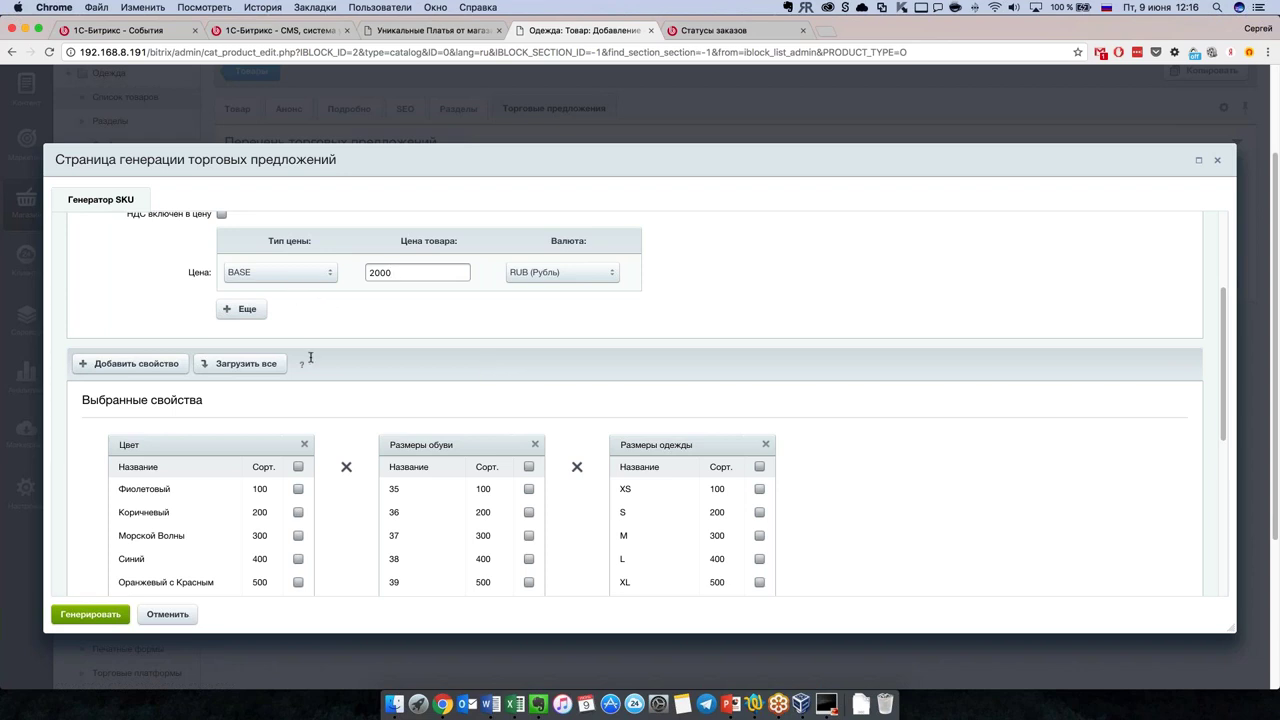
Step: Include clothing sizes XS, S, M, L and XL in the generator, leaving XXL out
{"action": "scroll", "coordinate": [310, 357], "scroll_direction": "down", "scroll_amount": 3}
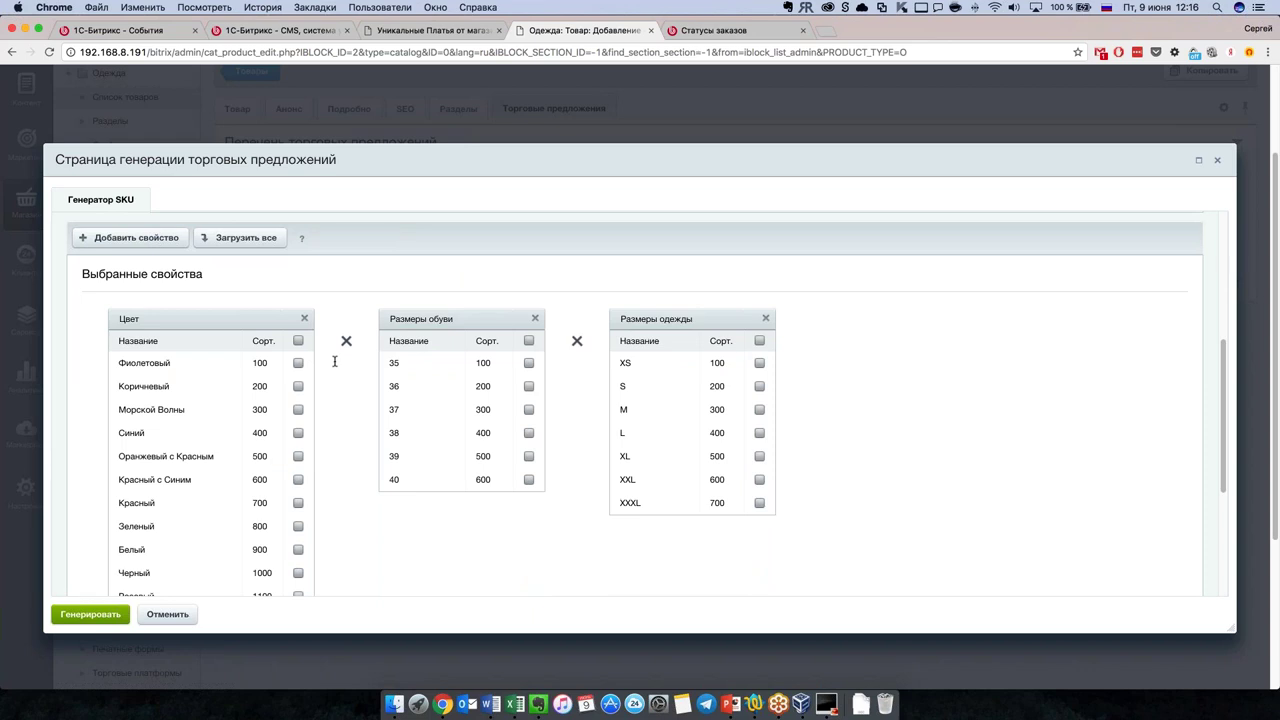
{"action": "scroll", "coordinate": [335, 361], "scroll_direction": "down", "scroll_amount": 1}
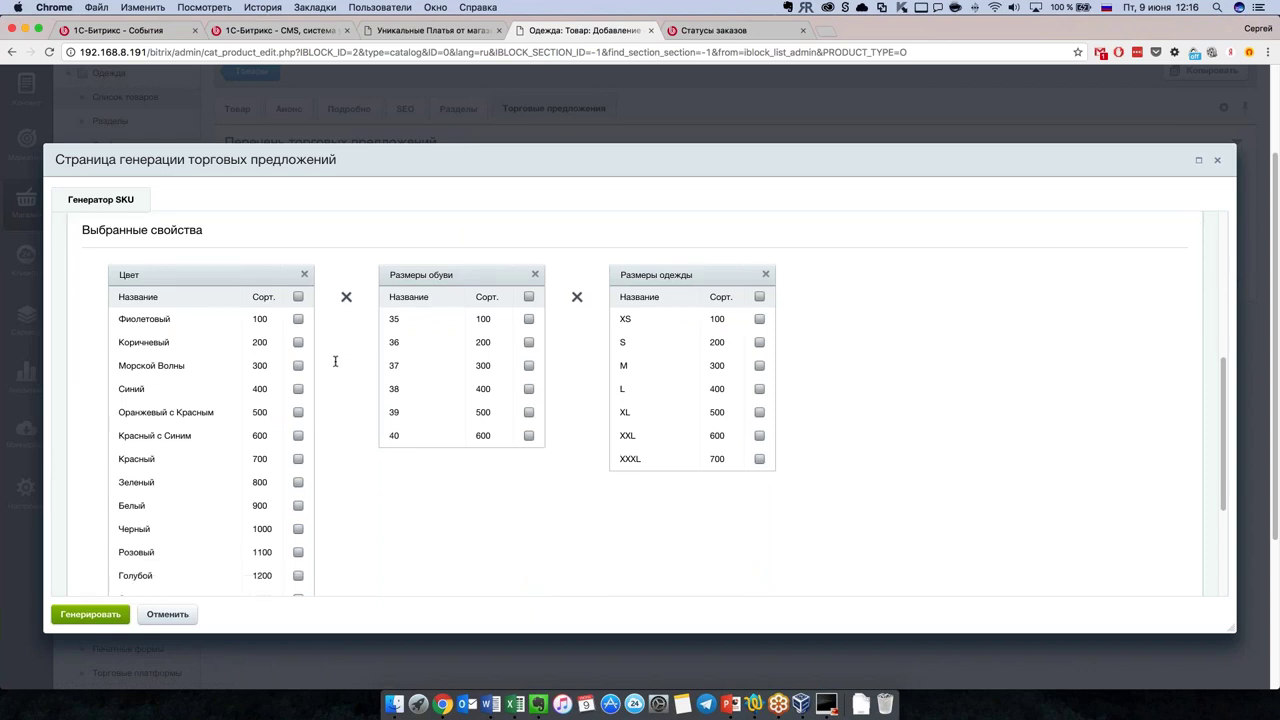
{"action": "scroll", "coordinate": [336, 361], "scroll_direction": "down", "scroll_amount": 1}
{"action": "scroll", "coordinate": [337, 368], "scroll_direction": "up", "scroll_amount": 2}
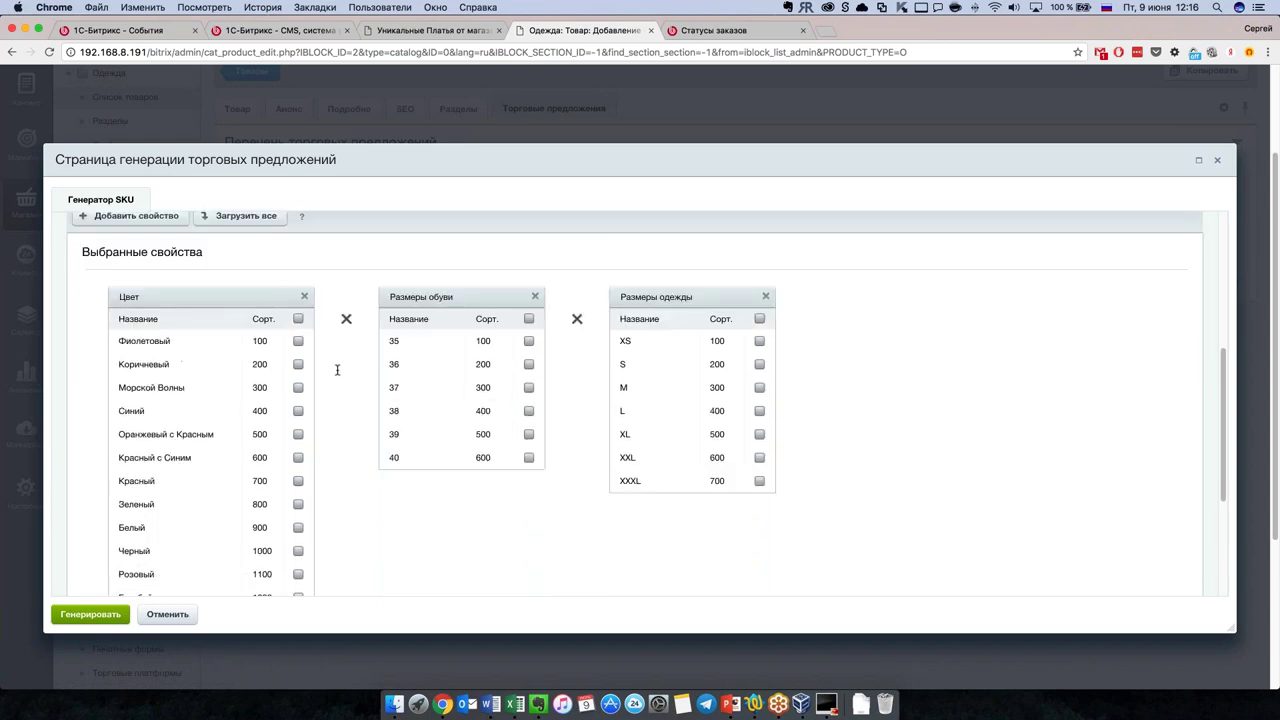
{"action": "scroll", "coordinate": [338, 370], "scroll_direction": "down", "scroll_amount": 2}
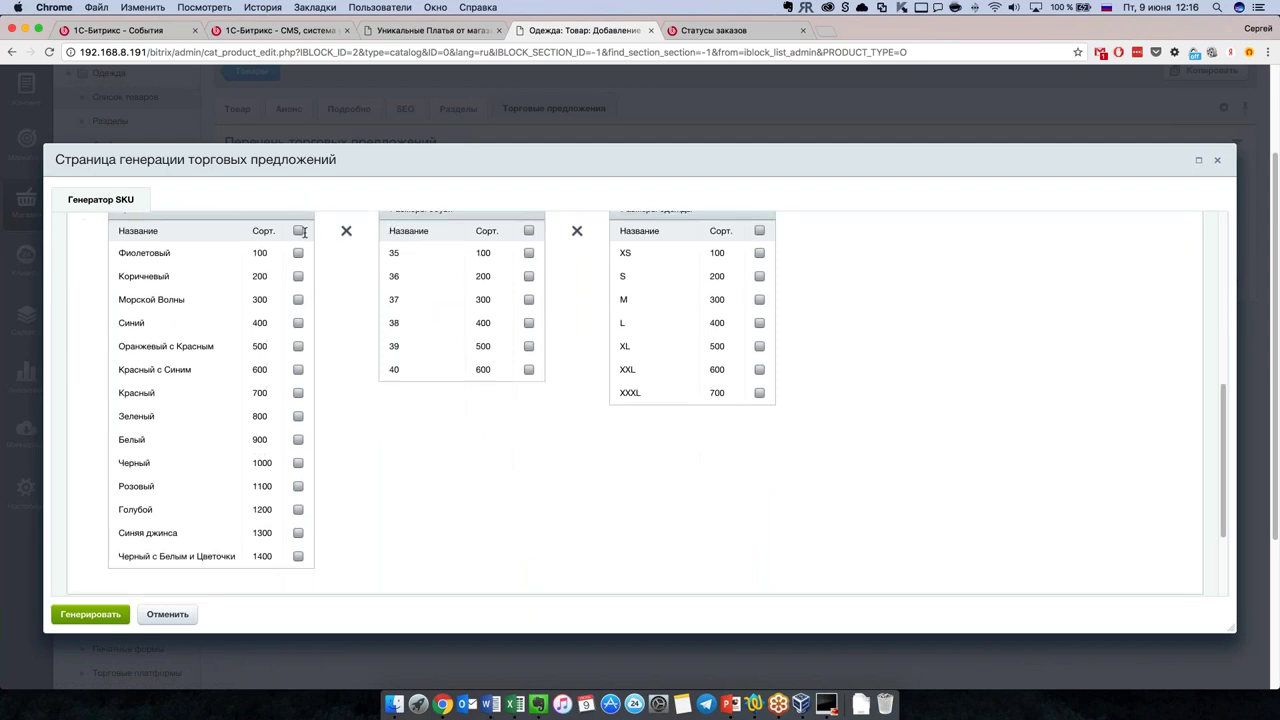
{"action": "scroll", "coordinate": [486, 285], "scroll_direction": "up", "scroll_amount": 1}
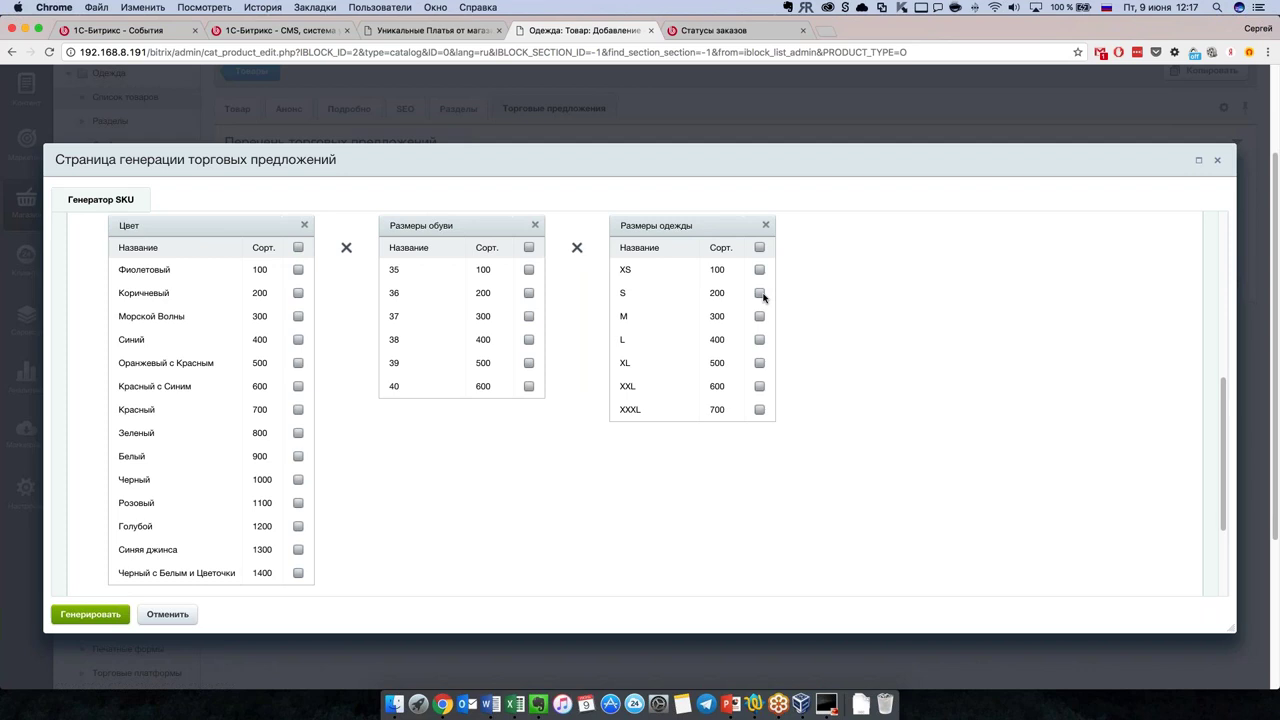
{"action": "left_click", "coordinate": [759, 293]}
{"action": "left_click", "coordinate": [759, 316]}
{"action": "left_click", "coordinate": [759, 339]}
{"action": "left_click", "coordinate": [760, 387]}
{"action": "left_click", "coordinate": [759, 364]}
{"action": "left_click", "coordinate": [759, 270]}
{"action": "left_click", "coordinate": [759, 387]}
Step: Include the colours Фиолетовый, Коричневый, Красный, Зеленый, Белый and Черный
{"action": "left_click", "coordinate": [298, 270]}
{"action": "left_click", "coordinate": [298, 293]}
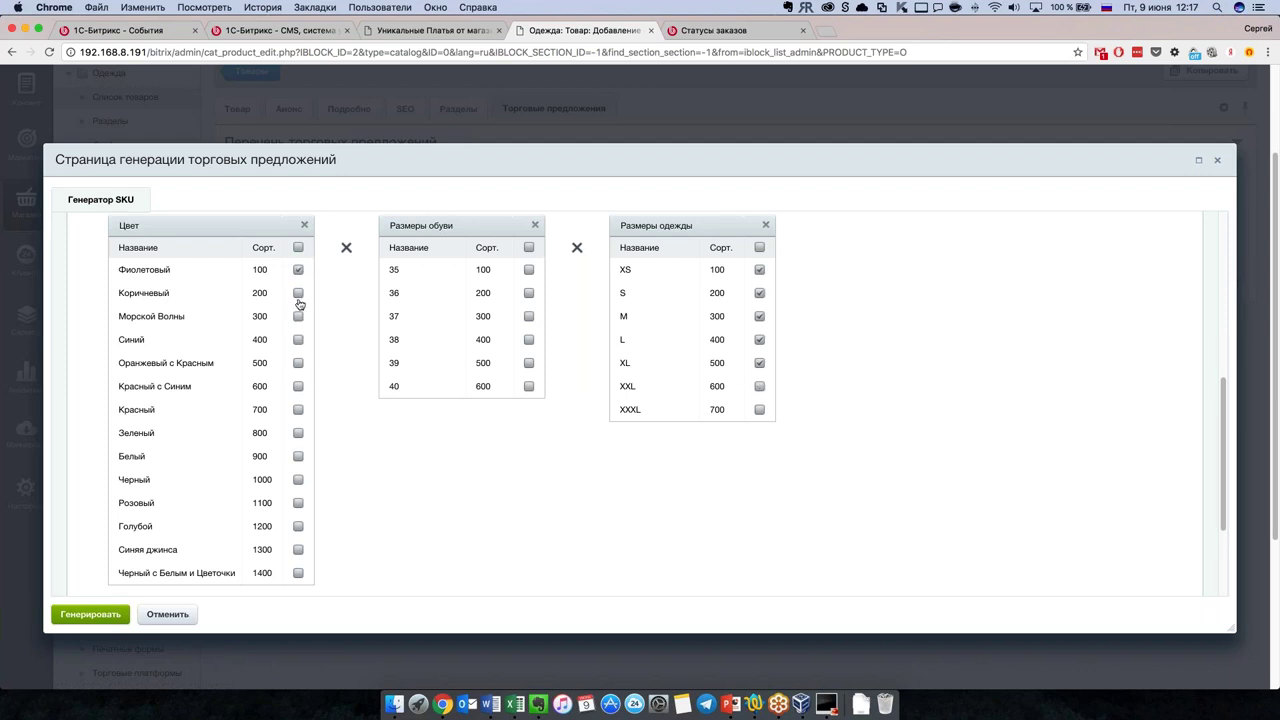
{"action": "left_click", "coordinate": [298, 411]}
{"action": "left_click", "coordinate": [298, 433]}
{"action": "left_click", "coordinate": [298, 457]}
{"action": "left_click", "coordinate": [298, 480]}
Step: Set the offer image source to Картинки
{"action": "scroll", "coordinate": [443, 508], "scroll_direction": "down", "scroll_amount": 1}
{"action": "scroll", "coordinate": [443, 508], "scroll_direction": "down", "scroll_amount": 5}
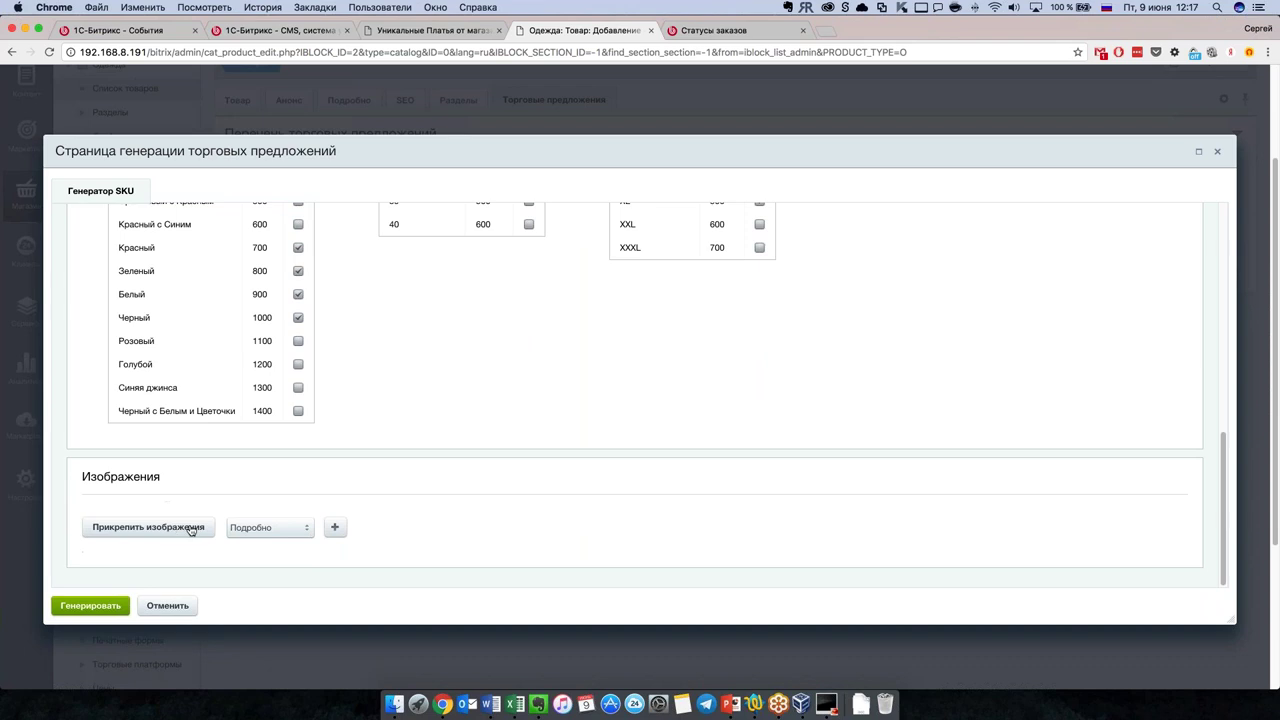
{"action": "left_click", "coordinate": [256, 527]}
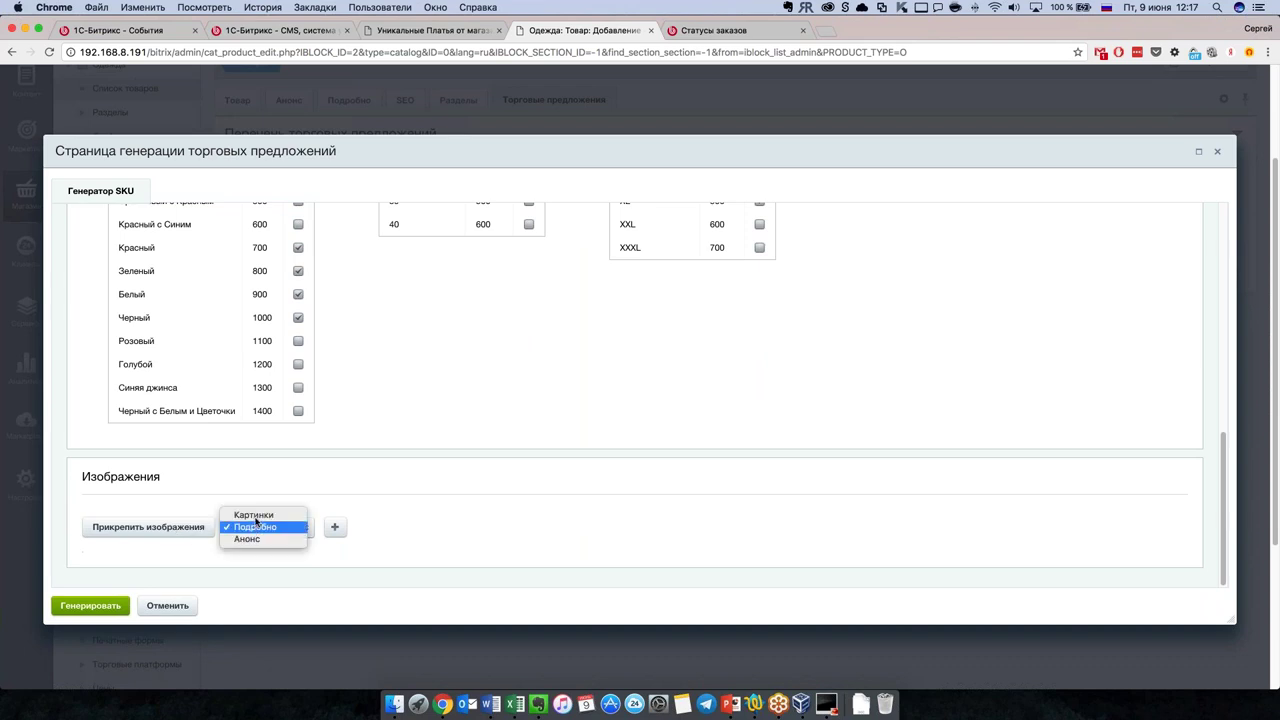
{"action": "left_click", "coordinate": [253, 515]}
{"action": "left_click", "coordinate": [255, 527]}
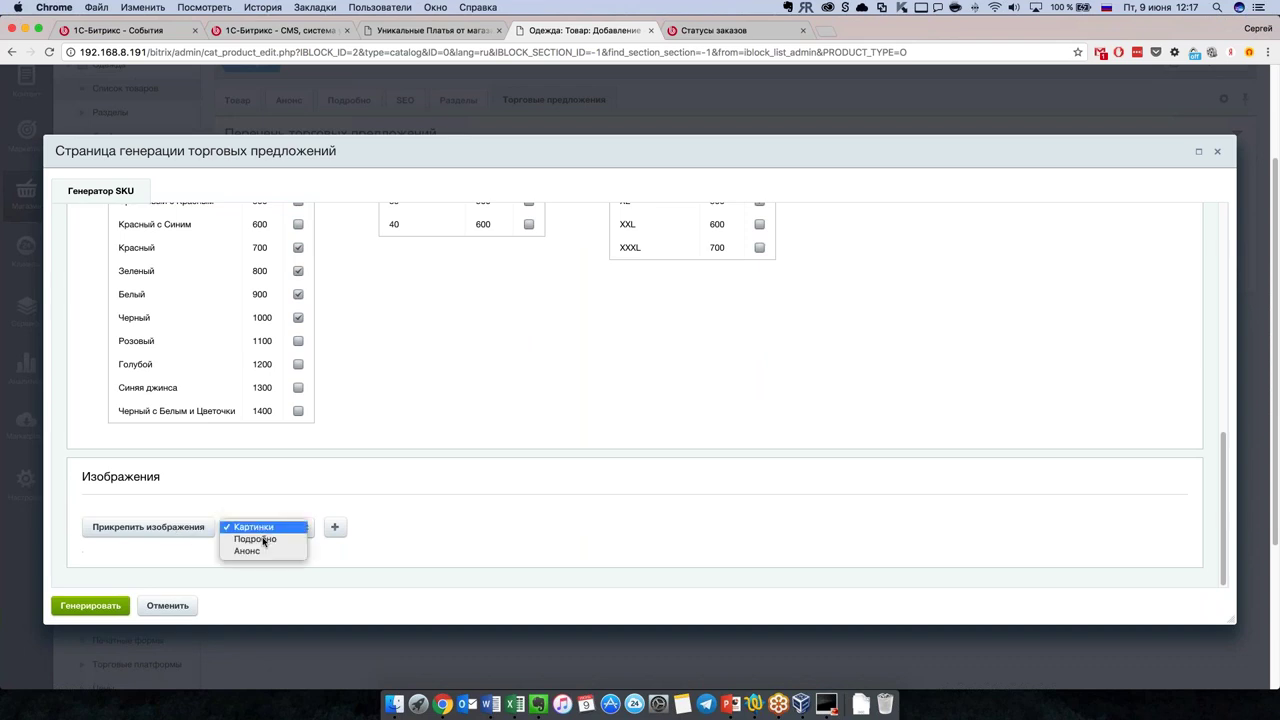
Step: Add an image row for colour Фиолетовый applying to all sizes
{"action": "left_click", "coordinate": [202, 536]}
{"action": "left_click", "coordinate": [203, 536]}
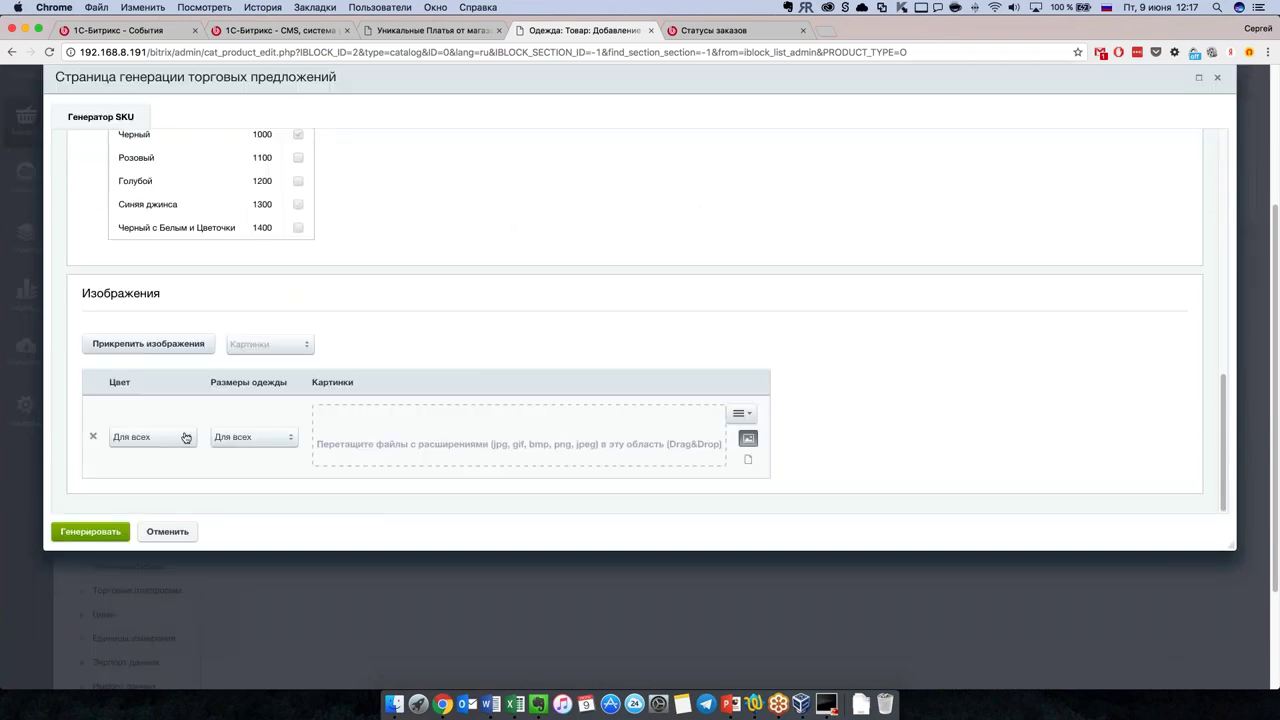
{"action": "left_click", "coordinate": [186, 437]}
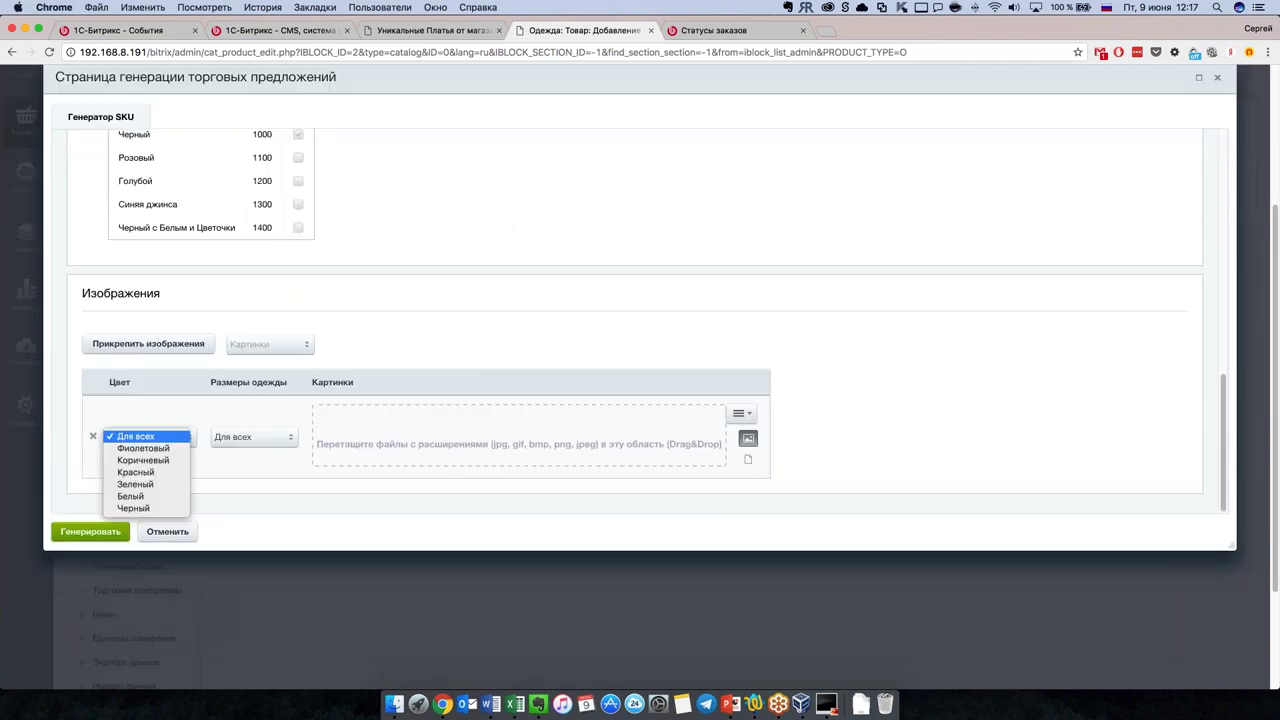
{"action": "left_click", "coordinate": [271, 440]}
{"action": "left_click", "coordinate": [271, 440]}
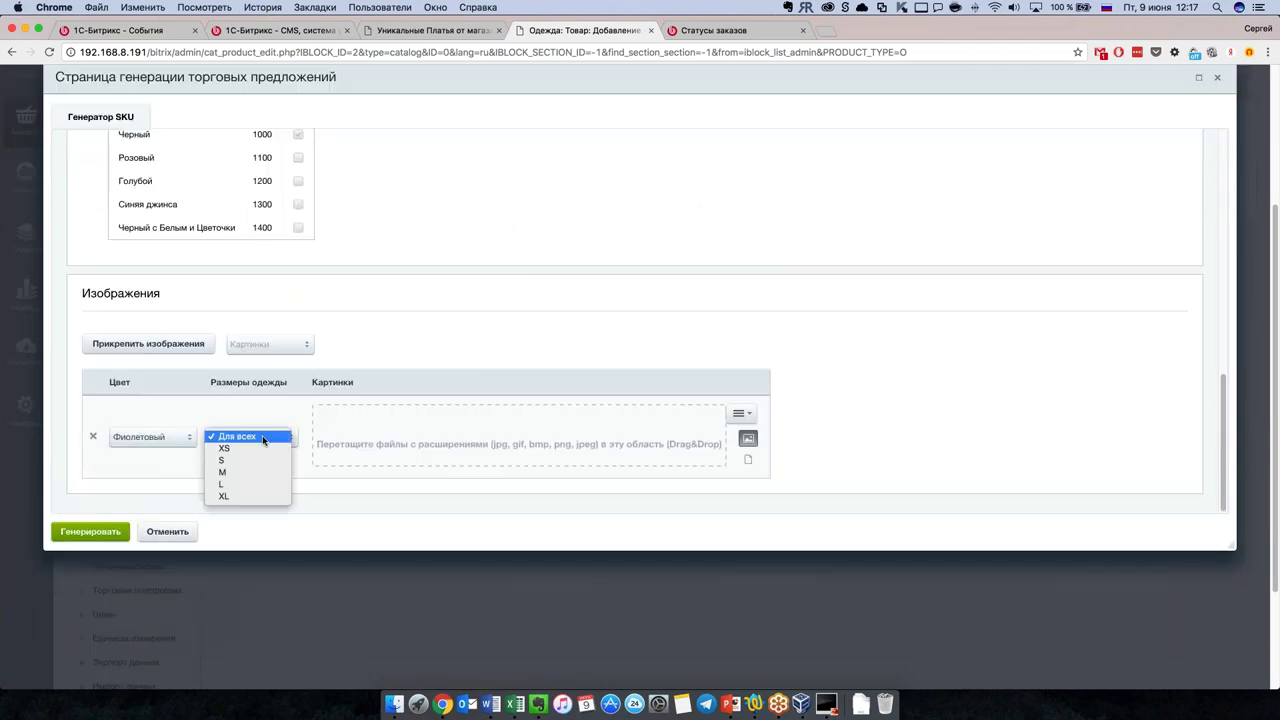
{"action": "left_click", "coordinate": [184, 446]}
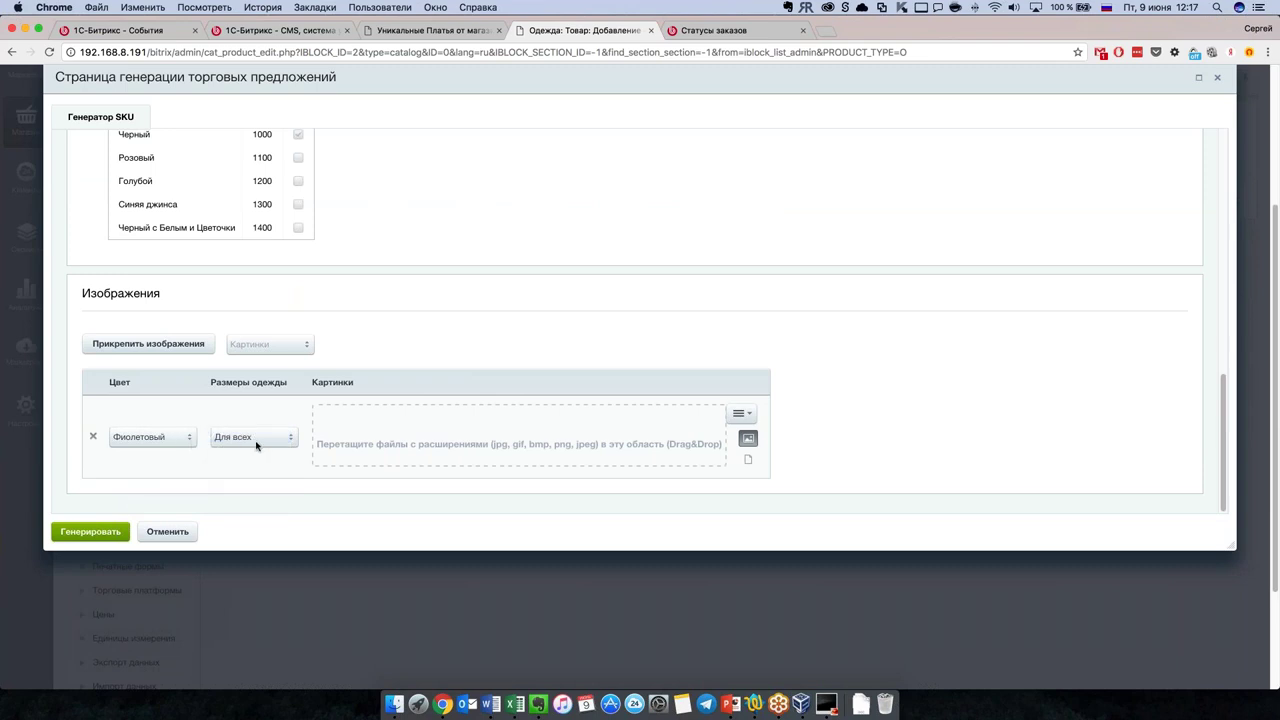
{"action": "scroll", "coordinate": [386, 449], "scroll_direction": "down", "scroll_amount": 1}
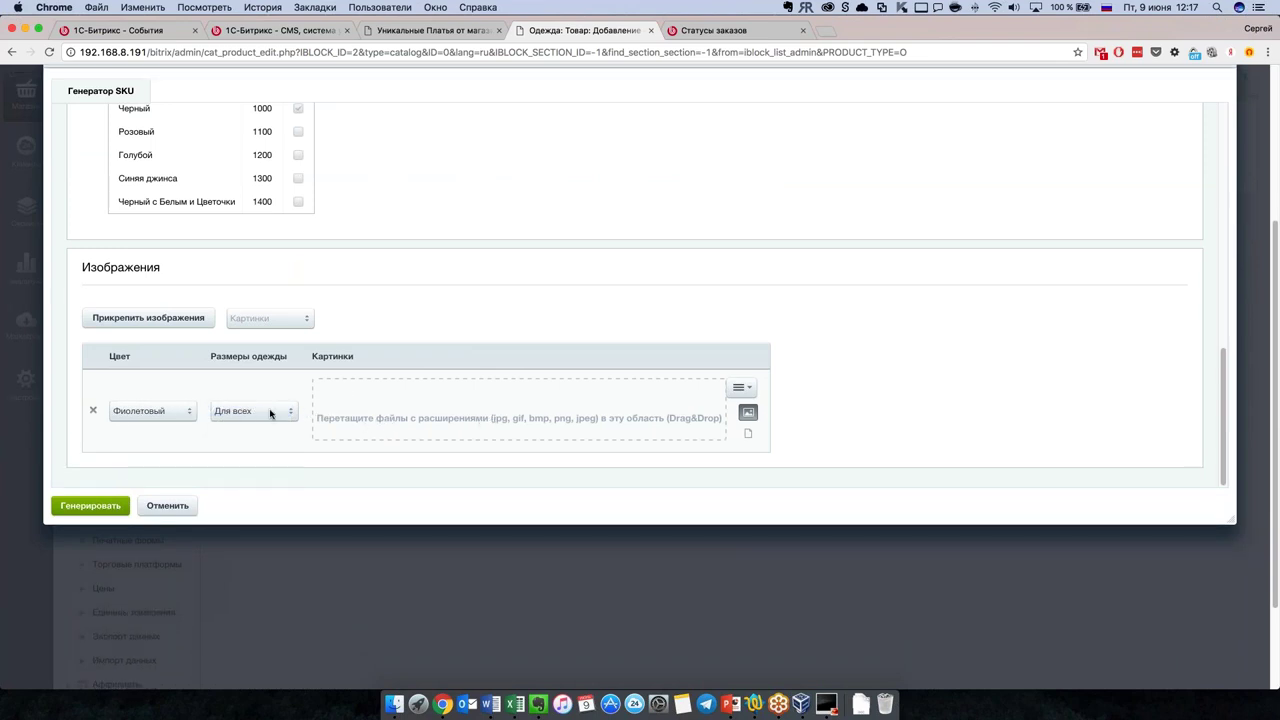
Step: Add a second image row for colour Коричневый
{"action": "left_click", "coordinate": [173, 318]}
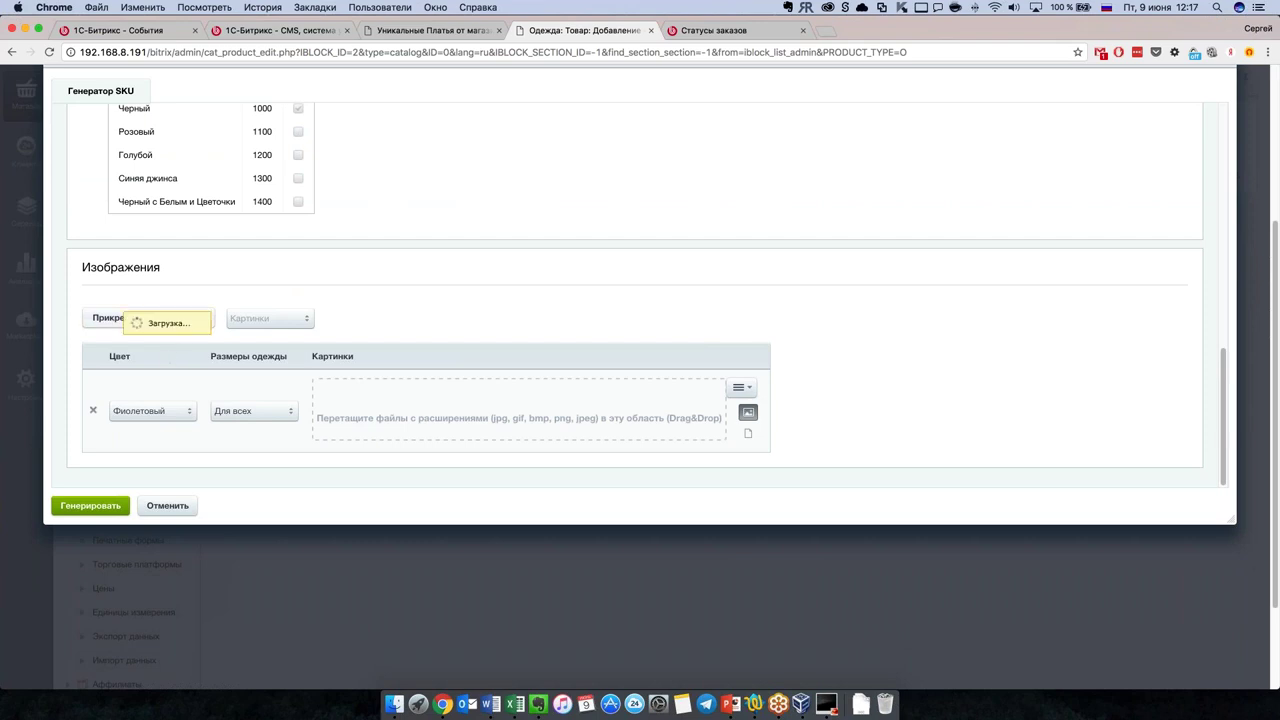
{"action": "scroll", "coordinate": [190, 428], "scroll_direction": "down", "scroll_amount": 2}
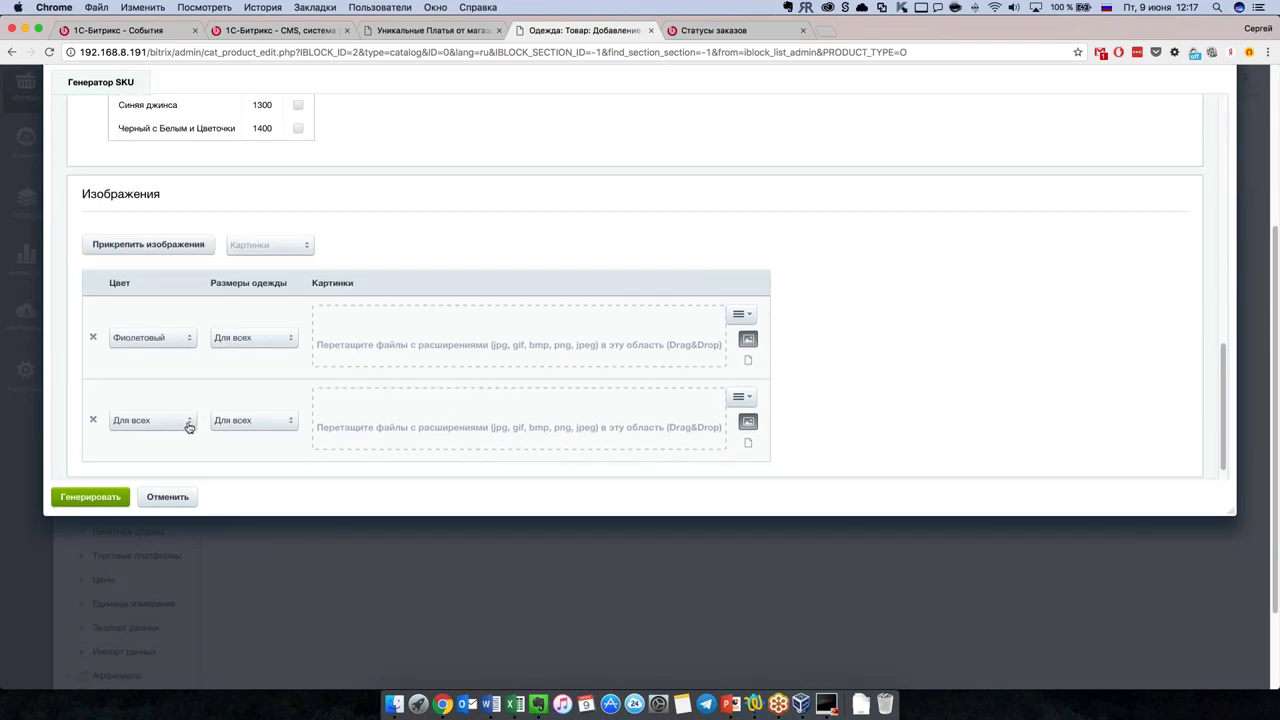
{"action": "left_click", "coordinate": [189, 427]}
{"action": "left_click", "coordinate": [170, 449]}
Step: Start generating the trade offers
{"action": "scroll", "coordinate": [274, 320], "scroll_direction": "down", "scroll_amount": 2}
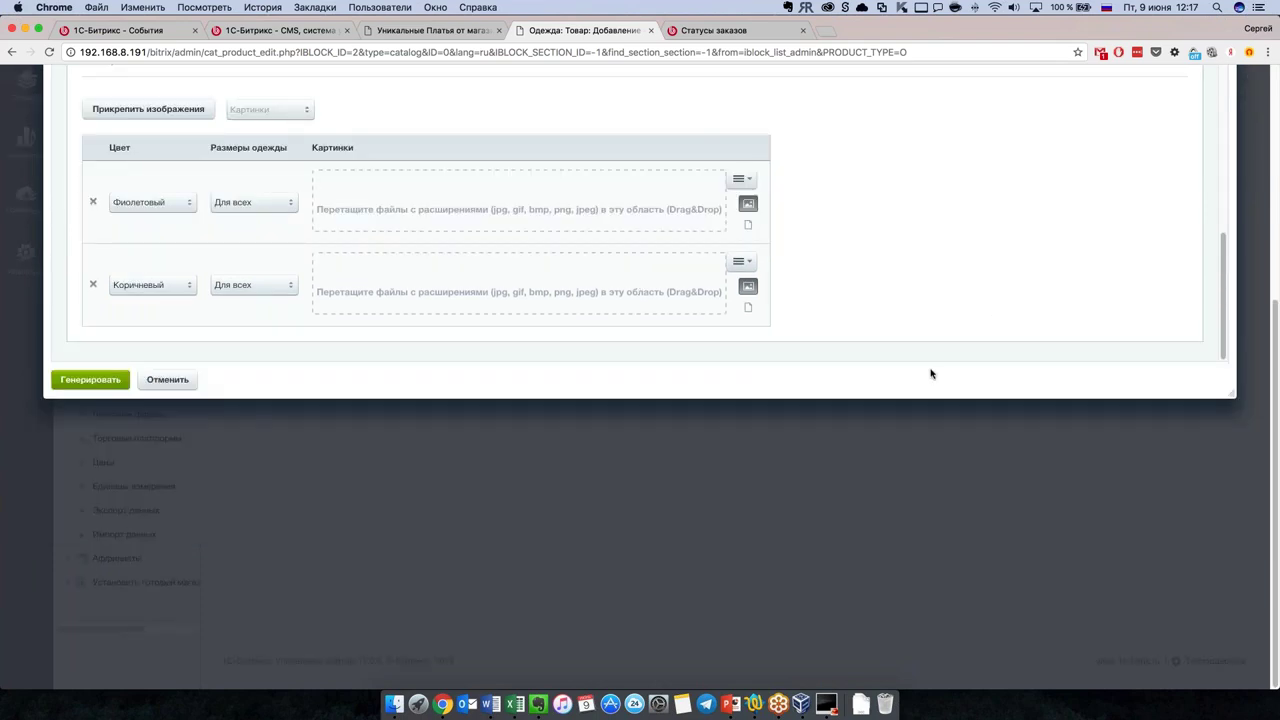
{"action": "scroll", "coordinate": [831, 443], "scroll_direction": "up", "scroll_amount": 3}
{"action": "scroll", "coordinate": [809, 418], "scroll_direction": "up", "scroll_amount": 5}
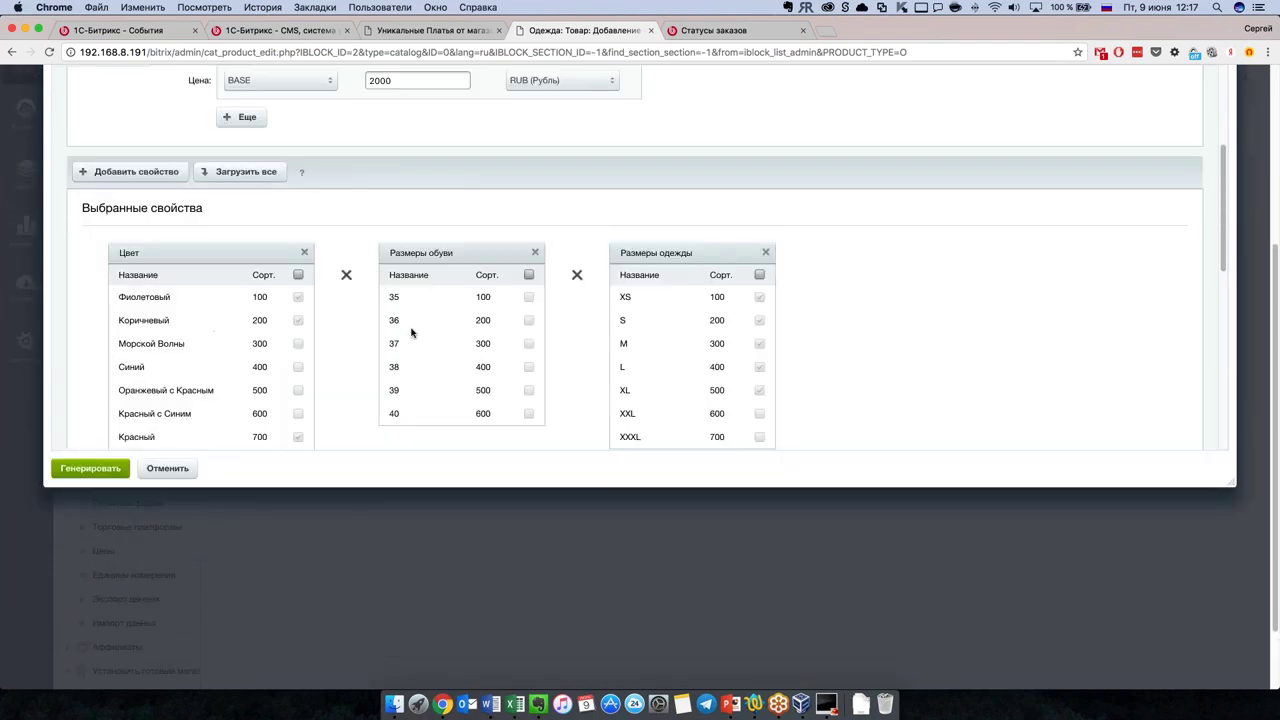
{"action": "scroll", "coordinate": [414, 331], "scroll_direction": "down", "scroll_amount": 4}
{"action": "left_click", "coordinate": [90, 468]}
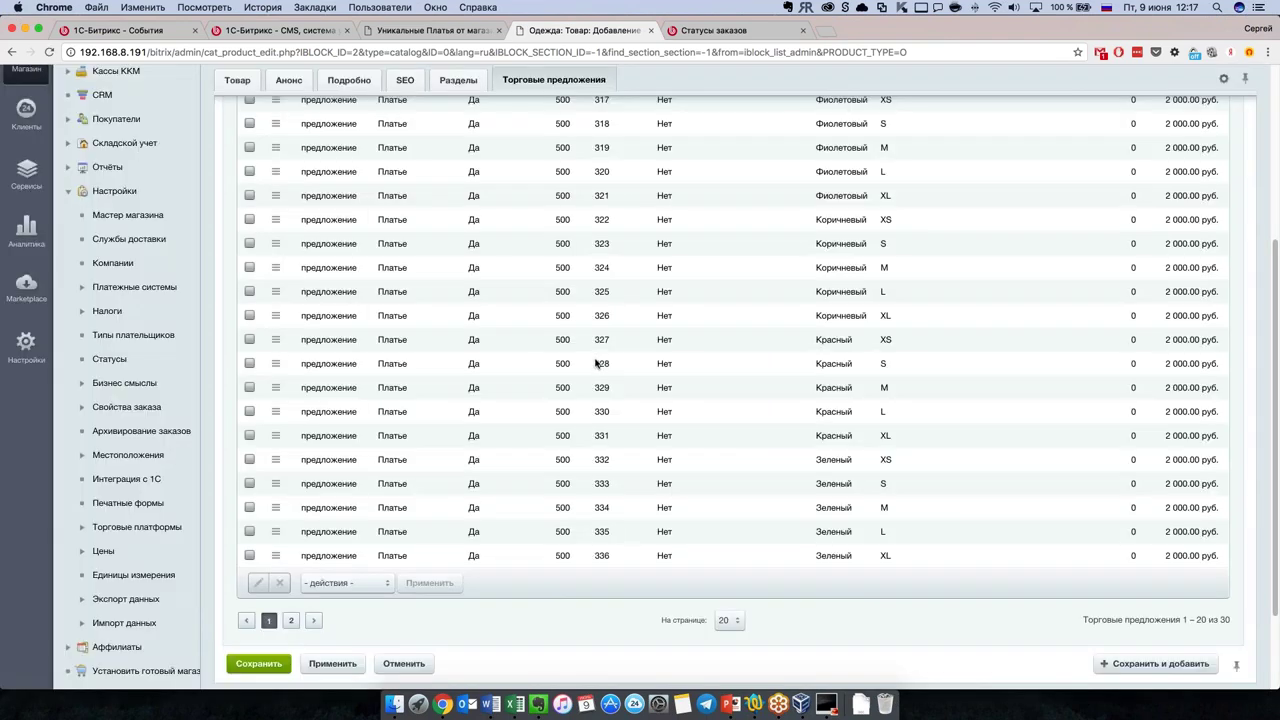
Step: Scroll through the 30 generated Платье offers at 2 000.00 руб. in Торговые предложения
{"action": "scroll", "coordinate": [595, 363], "scroll_direction": "up", "scroll_amount": 2}
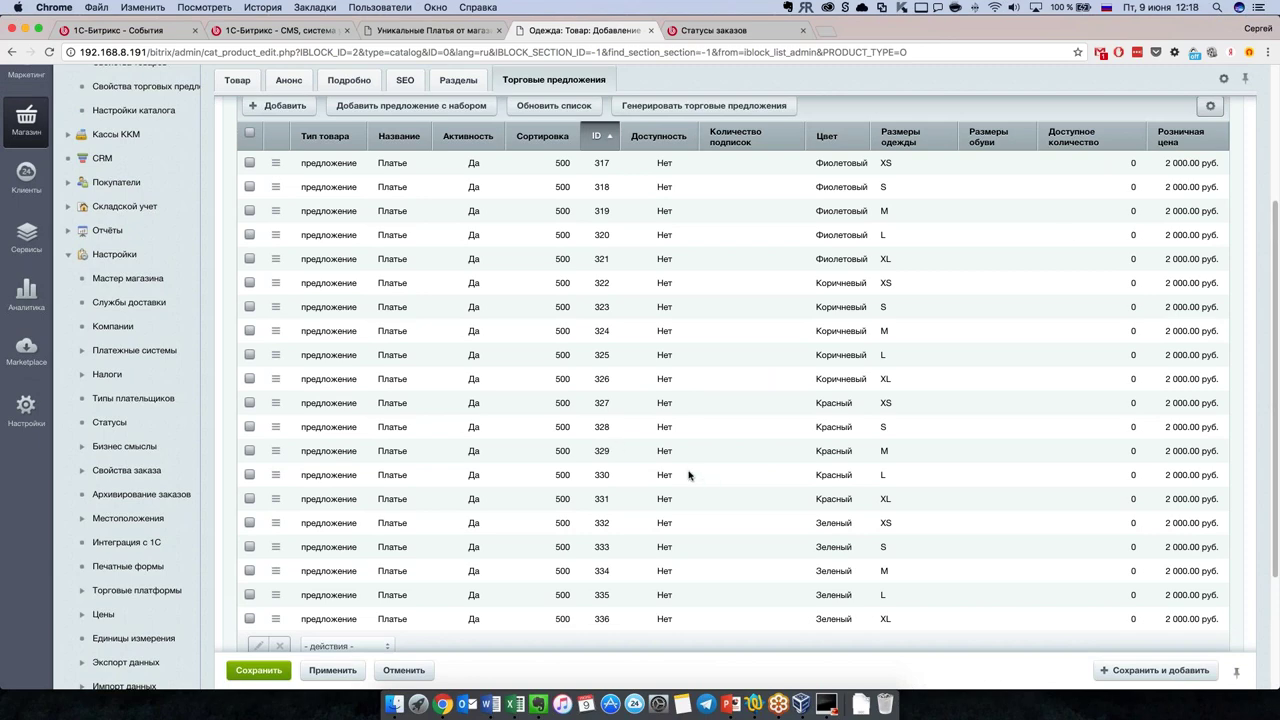
{"action": "scroll", "coordinate": [688, 475], "scroll_direction": "down", "scroll_amount": 3}
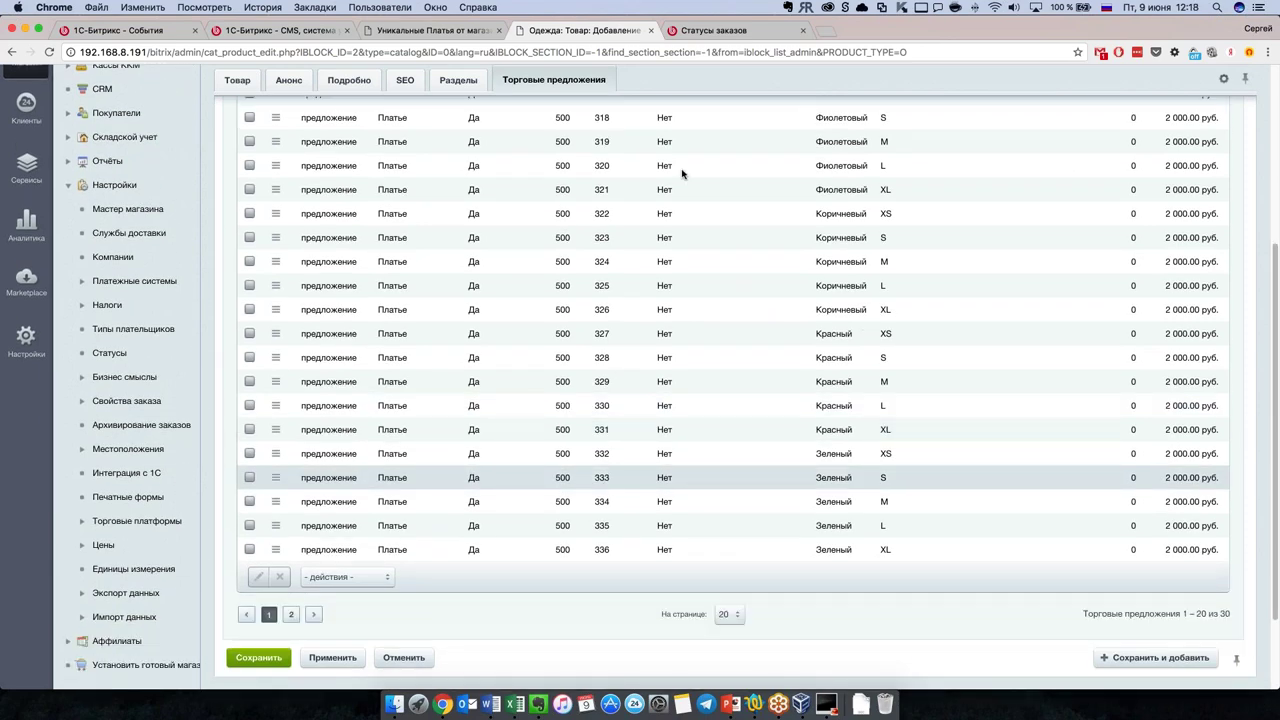
{"action": "scroll", "coordinate": [590, 490], "scroll_direction": "up", "scroll_amount": 2}
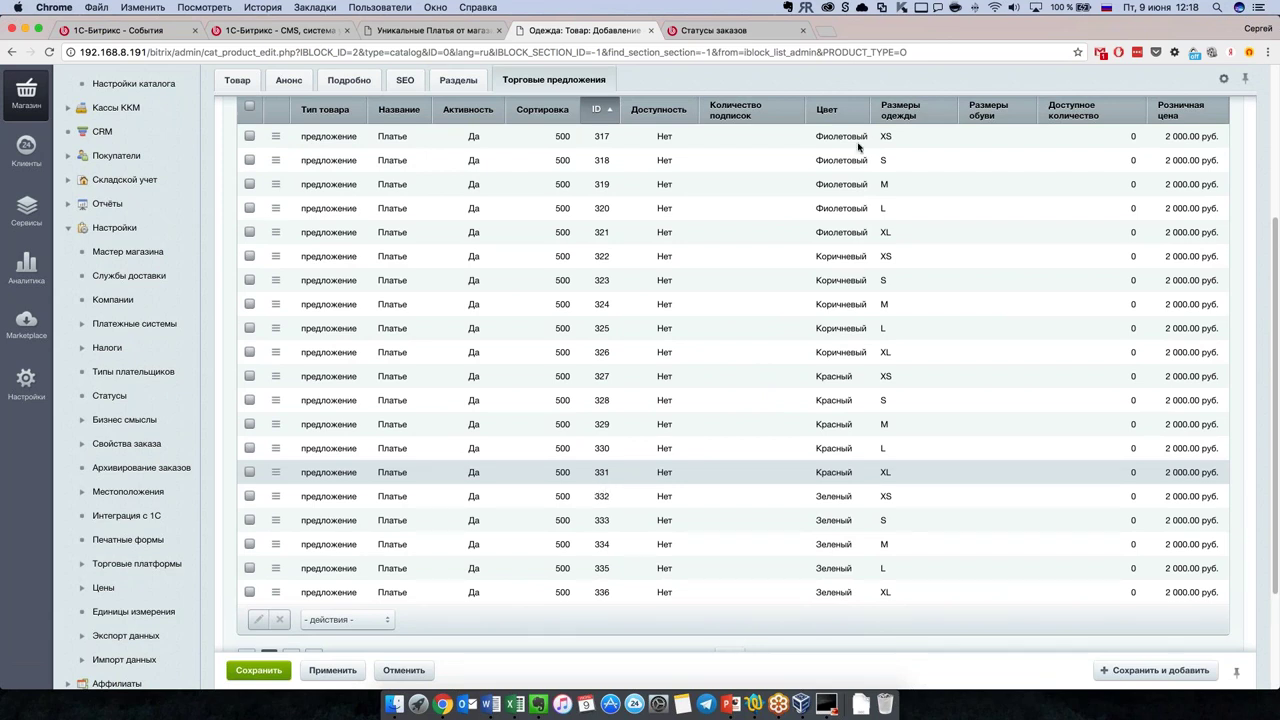
{"action": "scroll", "coordinate": [806, 572], "scroll_direction": "down", "scroll_amount": 4}
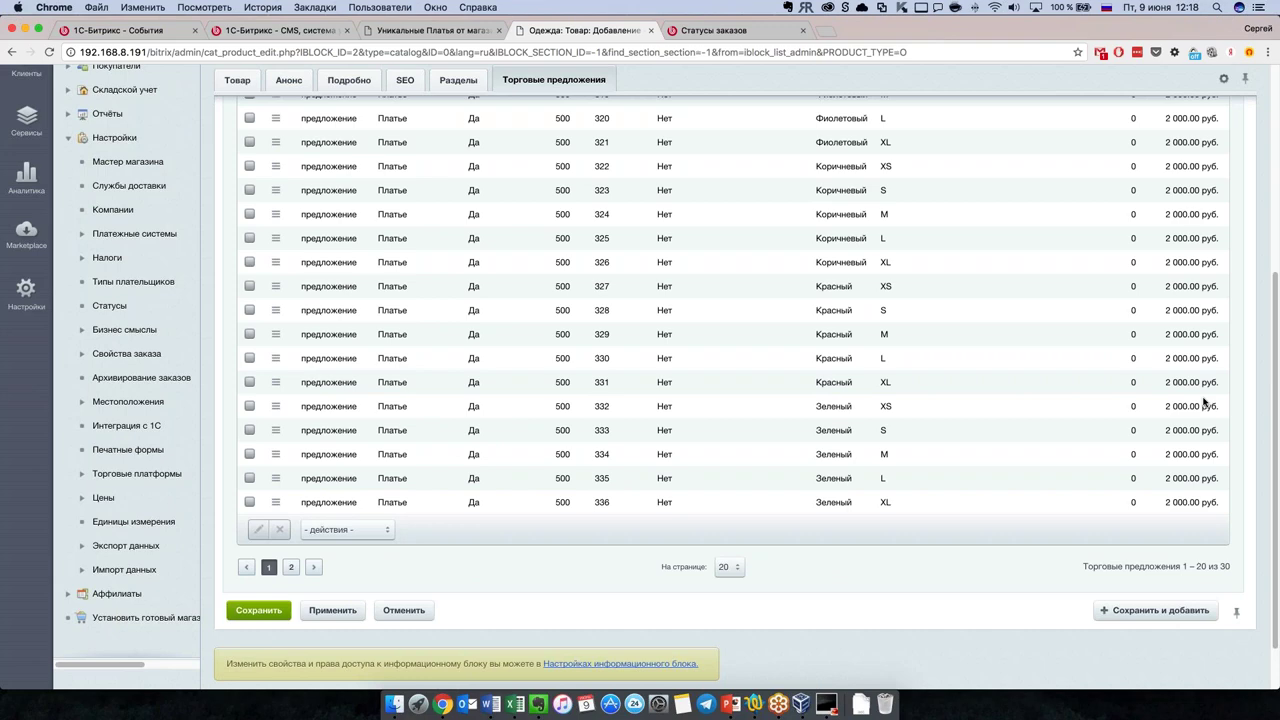
{"action": "scroll", "coordinate": [609, 338], "scroll_direction": "up", "scroll_amount": 12}
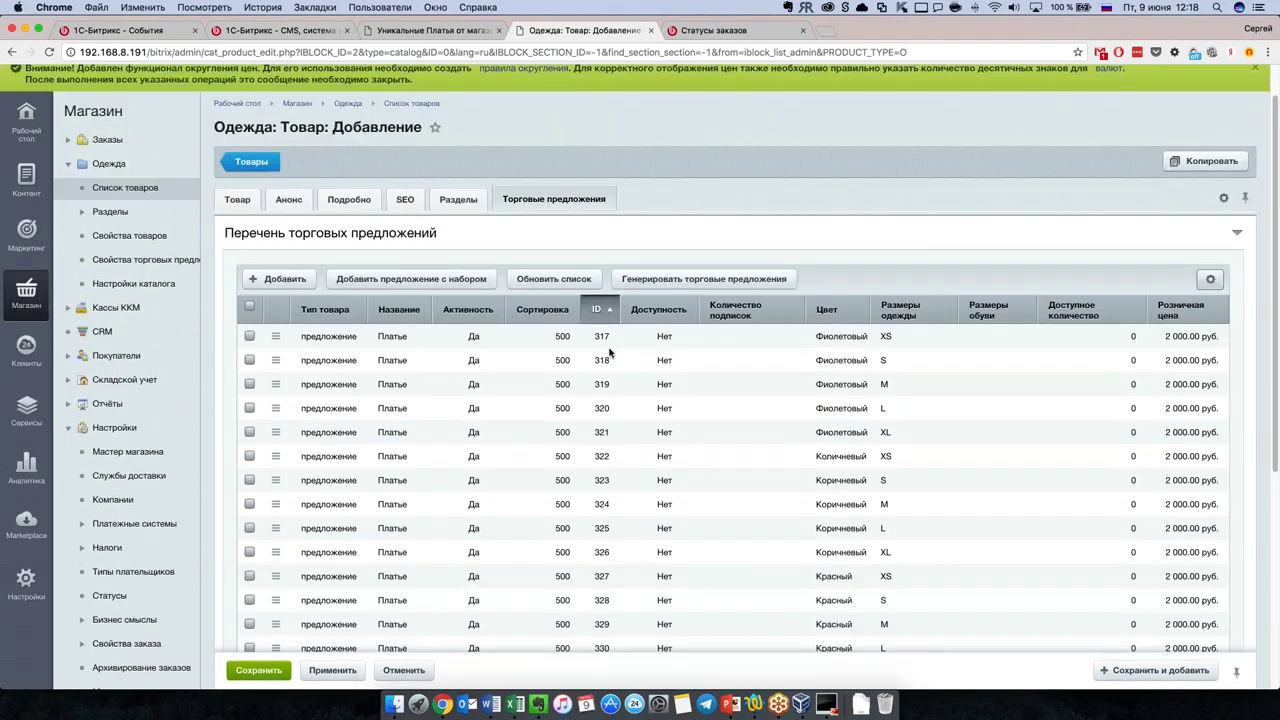
{"action": "scroll", "coordinate": [566, 466], "scroll_direction": "down", "scroll_amount": 1}
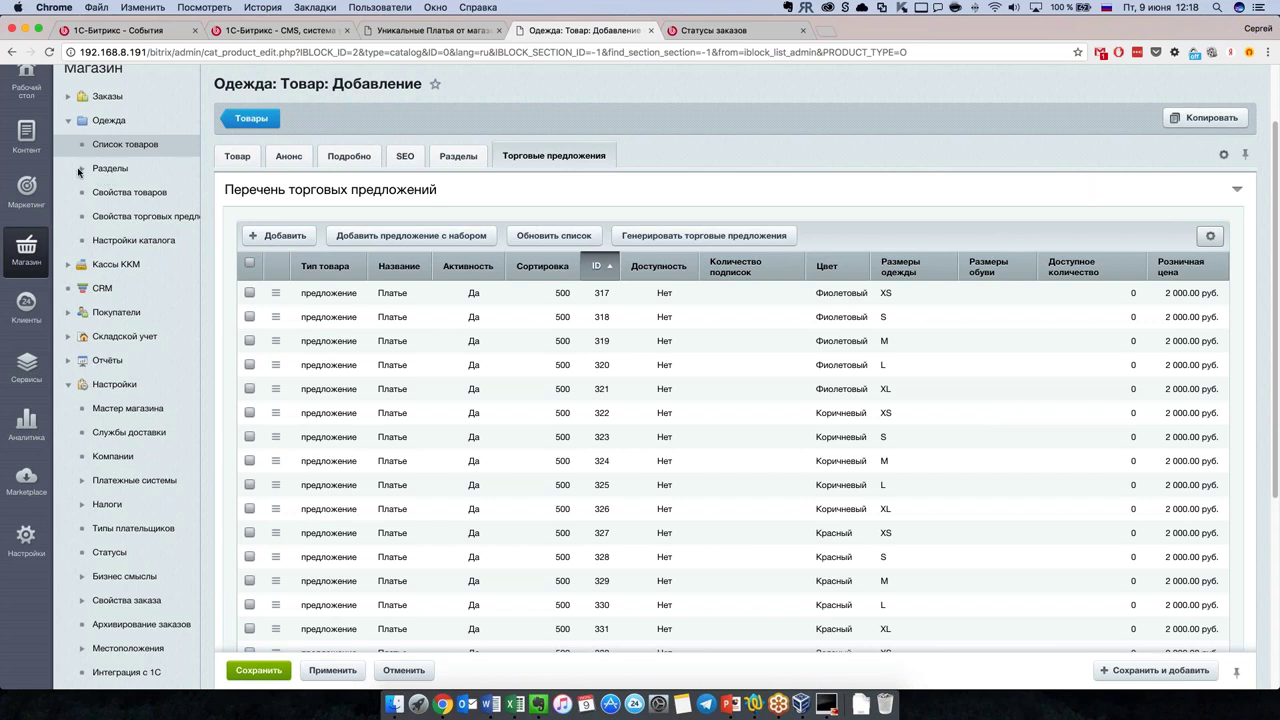
Step: Return to the clothing product list and start adding a new section
{"action": "left_click", "coordinate": [108, 147]}
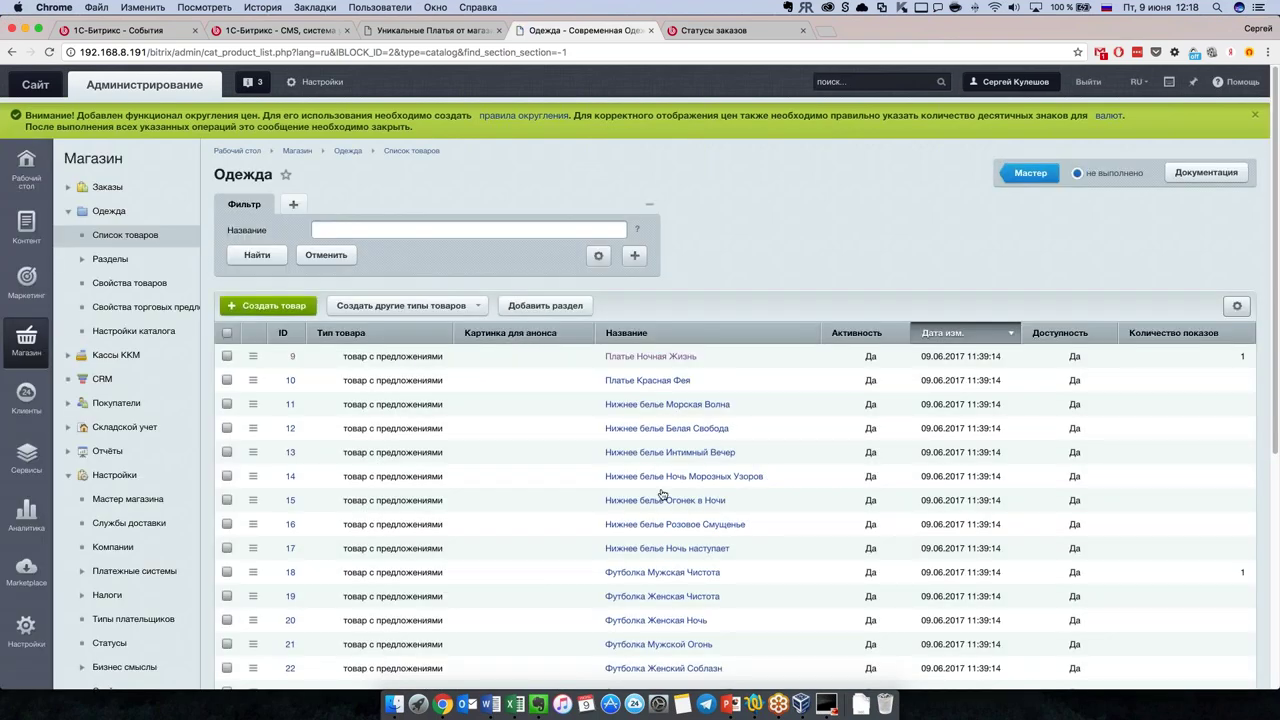
{"action": "scroll", "coordinate": [650, 470], "scroll_direction": "down", "scroll_amount": 3}
{"action": "scroll", "coordinate": [491, 343], "scroll_direction": "up", "scroll_amount": 2}
{"action": "left_click", "coordinate": [551, 220]}
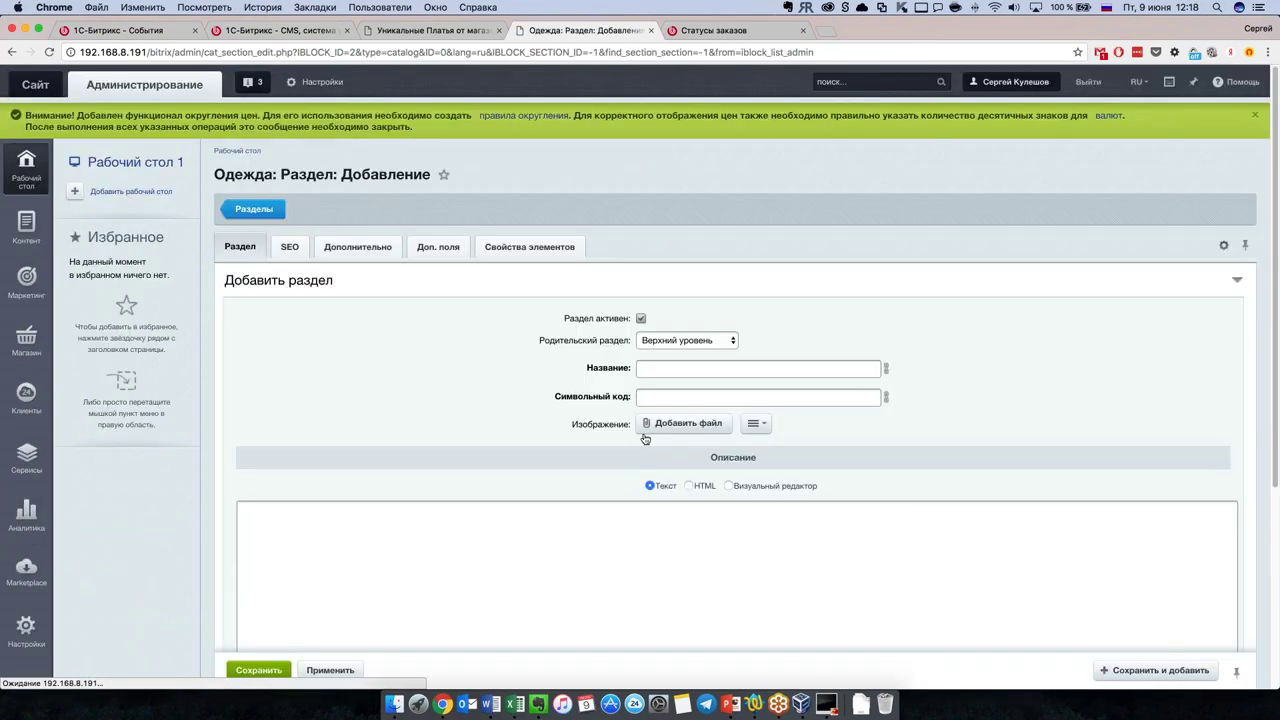
{"action": "scroll", "coordinate": [463, 381], "scroll_direction": "down", "scroll_amount": 2}
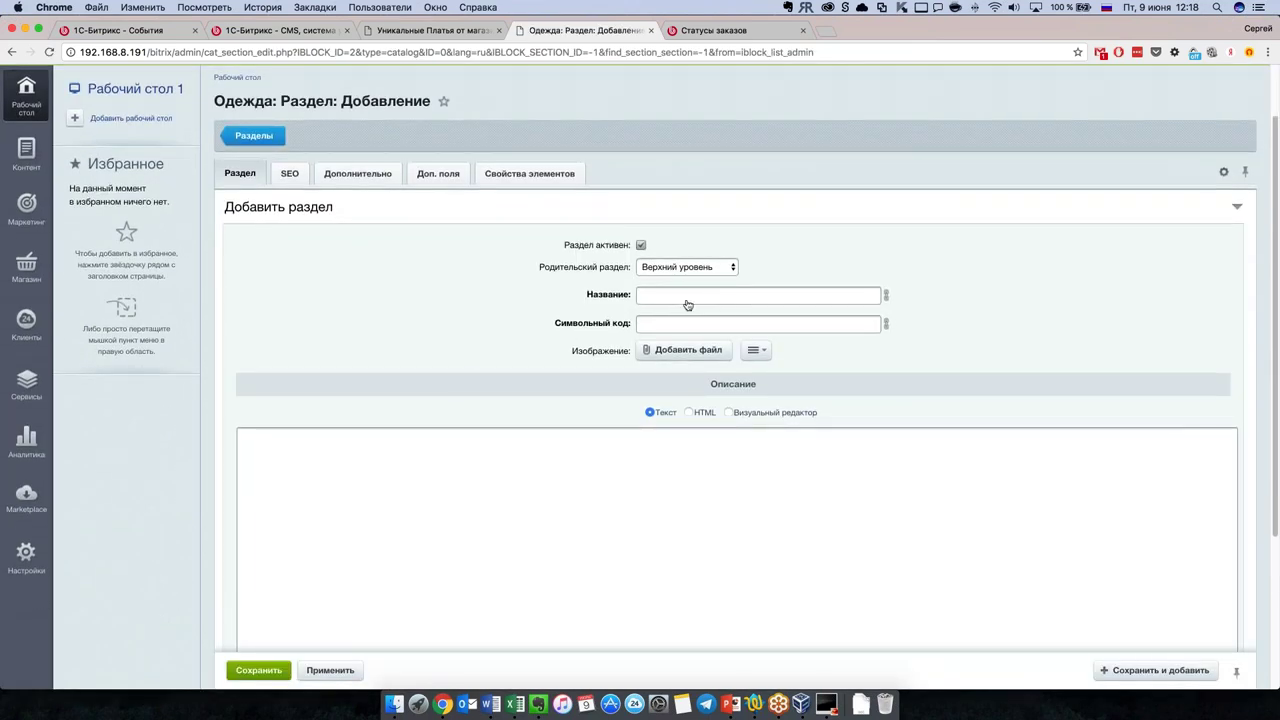
Step: Set the new section's parent to ..Туфли
{"action": "left_click", "coordinate": [682, 298]}
{"action": "left_click", "coordinate": [686, 266]}
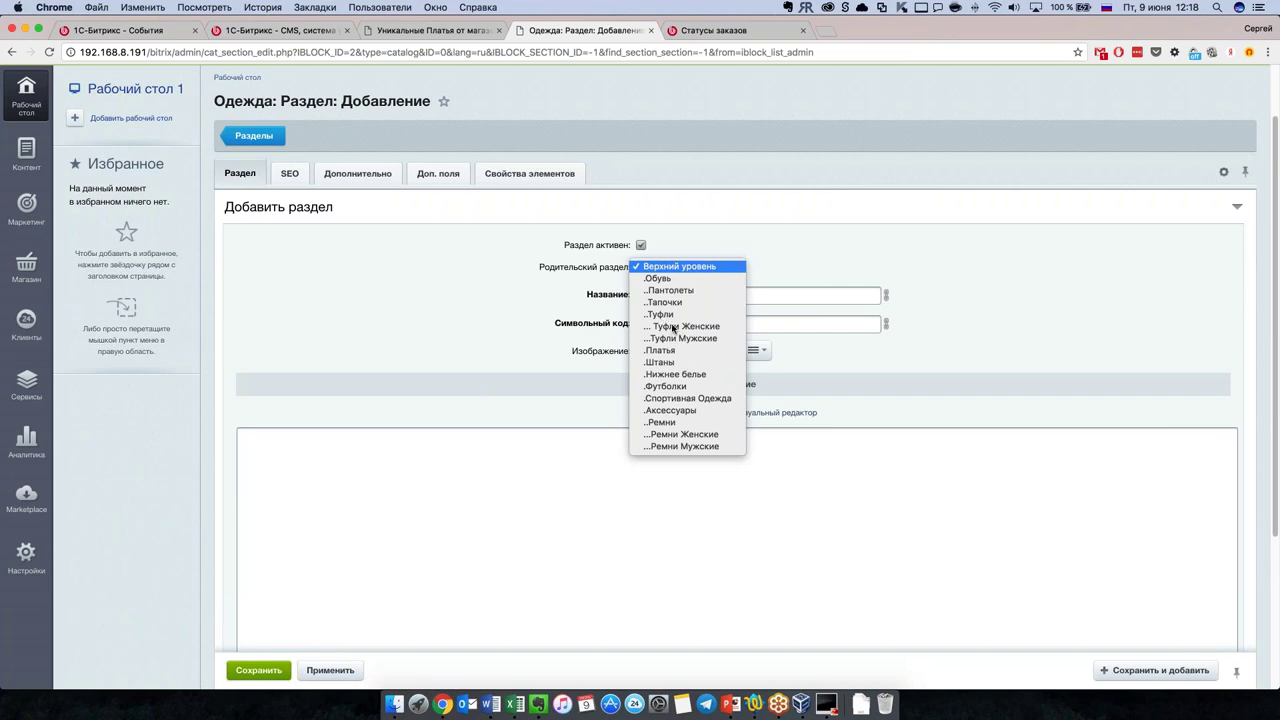
{"action": "left_click", "coordinate": [669, 316]}
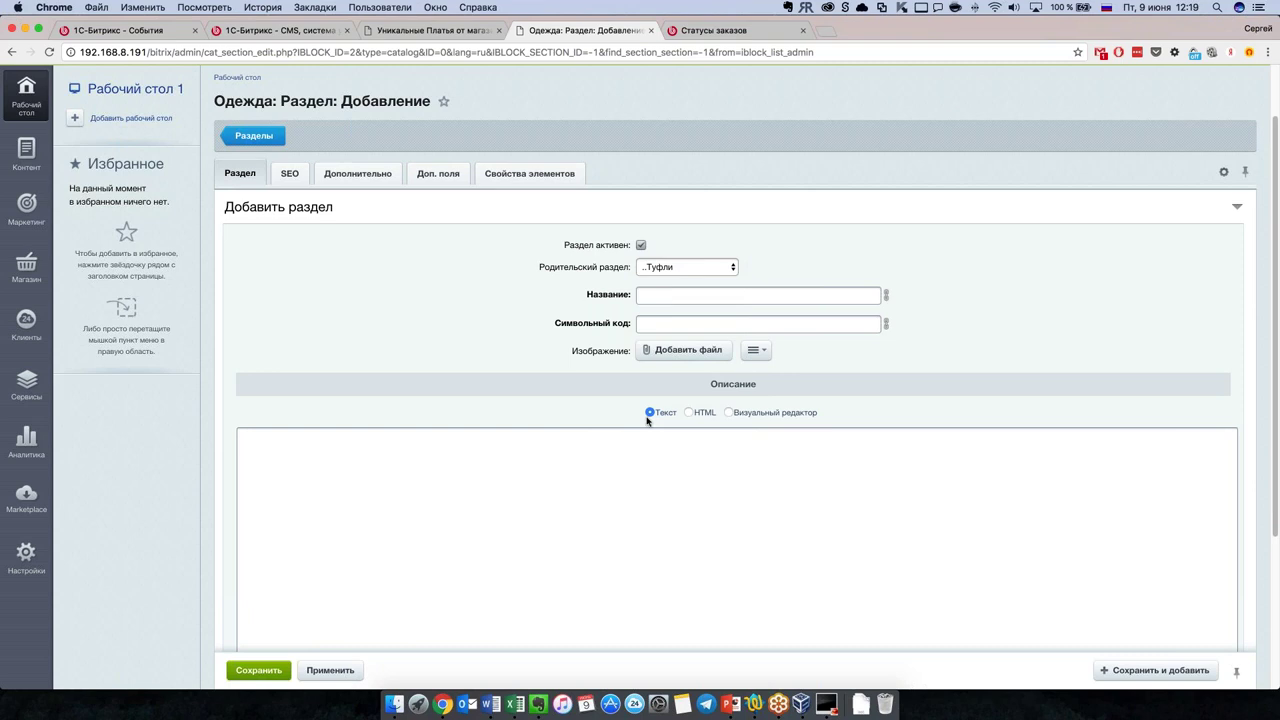
Step: Review the Доп. поля fields, selecting UF_BACKGROUND_IMAGE, then go to the storefront tab
{"action": "scroll", "coordinate": [550, 396], "scroll_direction": "down", "scroll_amount": 1}
{"action": "scroll", "coordinate": [550, 396], "scroll_direction": "up", "scroll_amount": 3}
{"action": "left_click", "coordinate": [447, 250]}
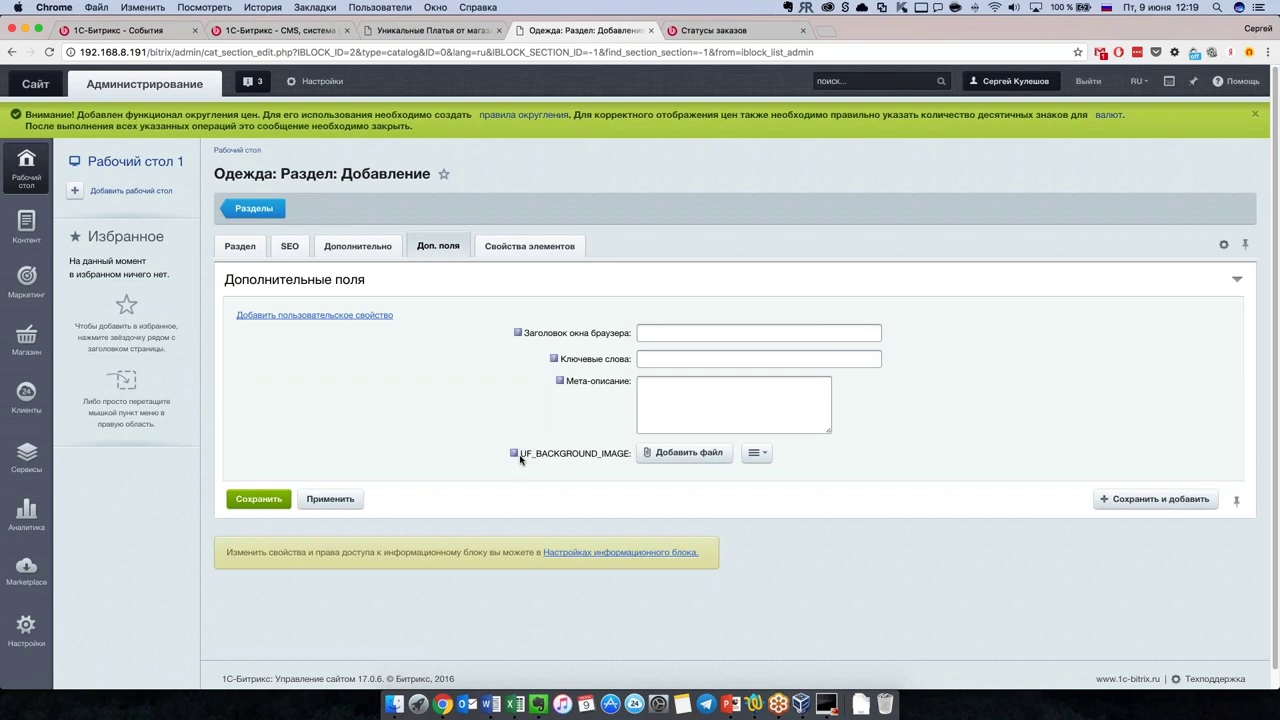
{"action": "mouse_move", "coordinate": [521, 459]}
{"action": "left_mouse_down"}
{"action": "mouse_move", "coordinate": [632, 456]}
{"action": "mouse_move", "coordinate": [498, 459]}
{"action": "left_mouse_up"}
{"action": "left_click", "coordinate": [415, 30]}
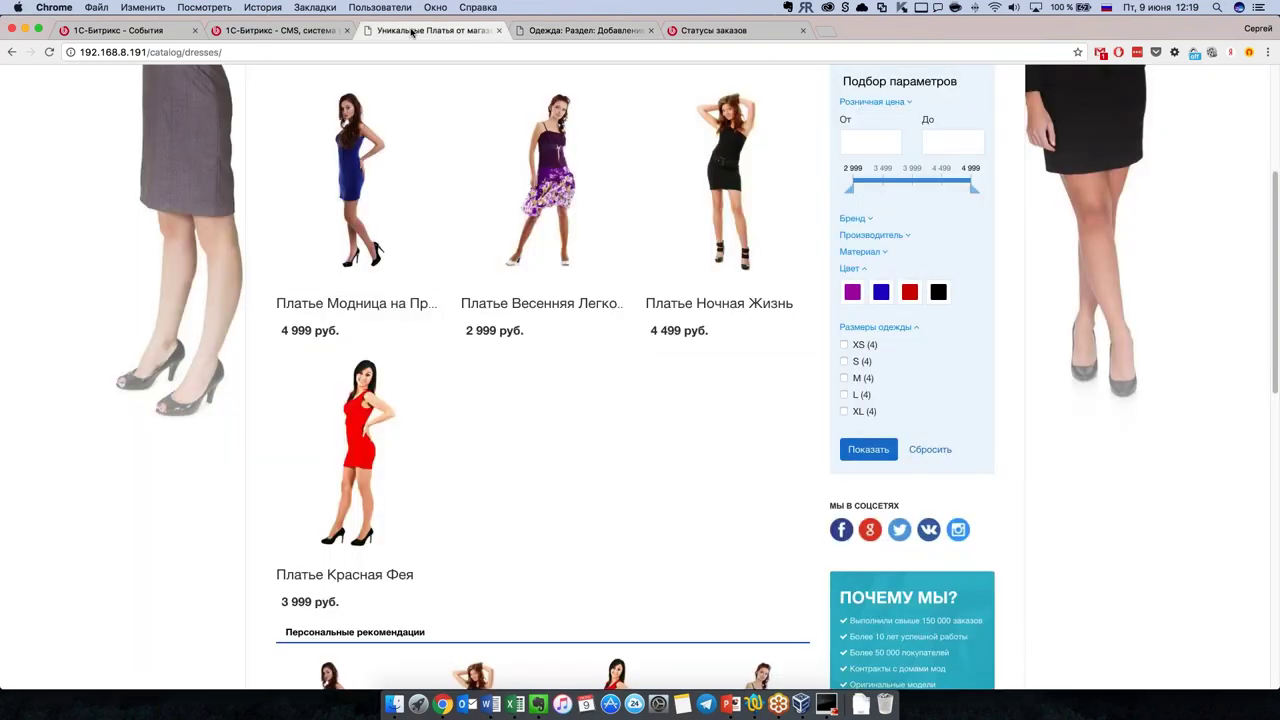
Step: Scroll the dresses catalog to the top and go back to the admin section form
{"action": "scroll", "coordinate": [126, 331], "scroll_direction": "up", "scroll_amount": 5}
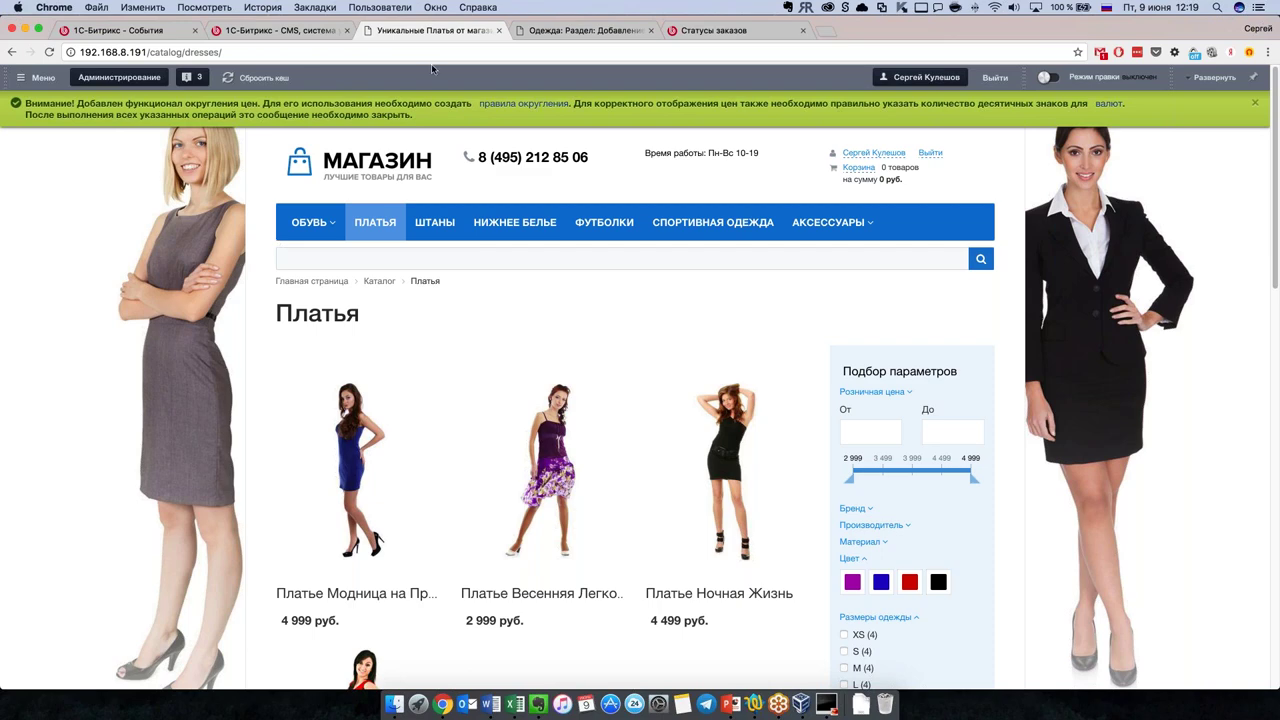
{"action": "left_click", "coordinate": [567, 31]}
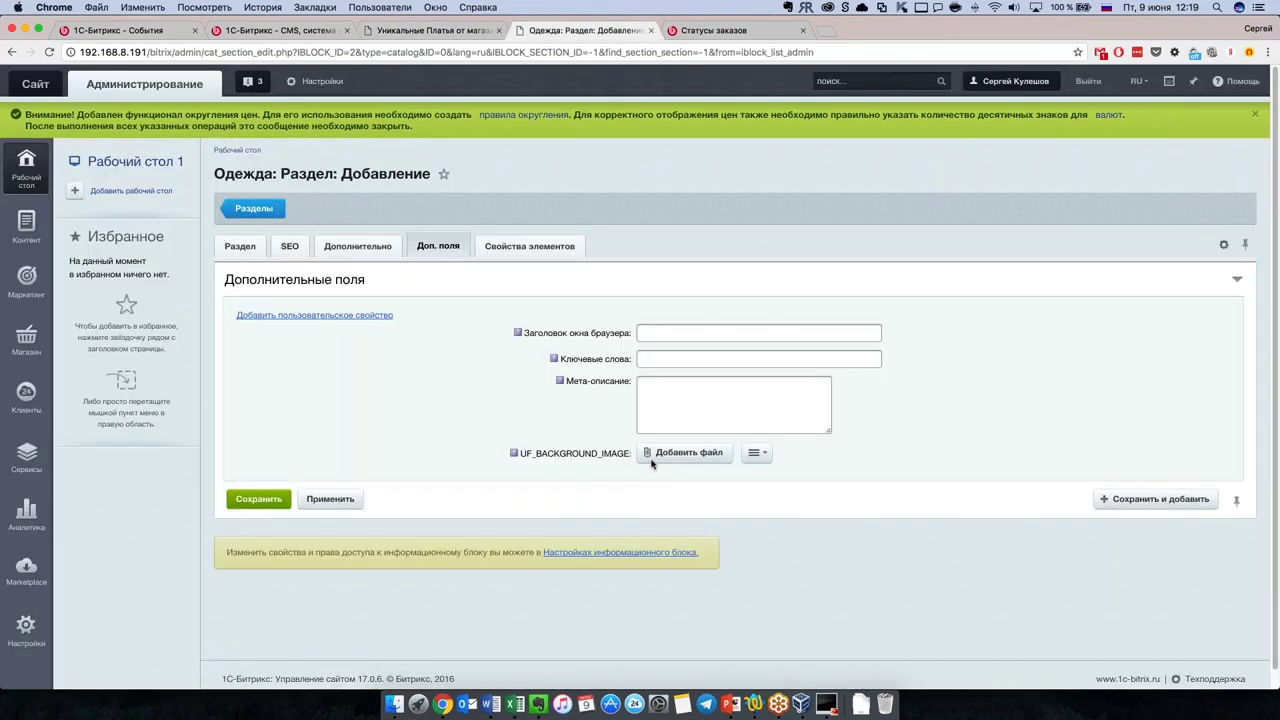
Step: Review the Свойства элементов tab's product and trade-offer properties with smart-filter settings
{"action": "left_click", "coordinate": [530, 246]}
{"action": "scroll", "coordinate": [531, 426], "scroll_direction": "down", "scroll_amount": 1}
{"action": "scroll", "coordinate": [540, 435], "scroll_direction": "down", "scroll_amount": 5}
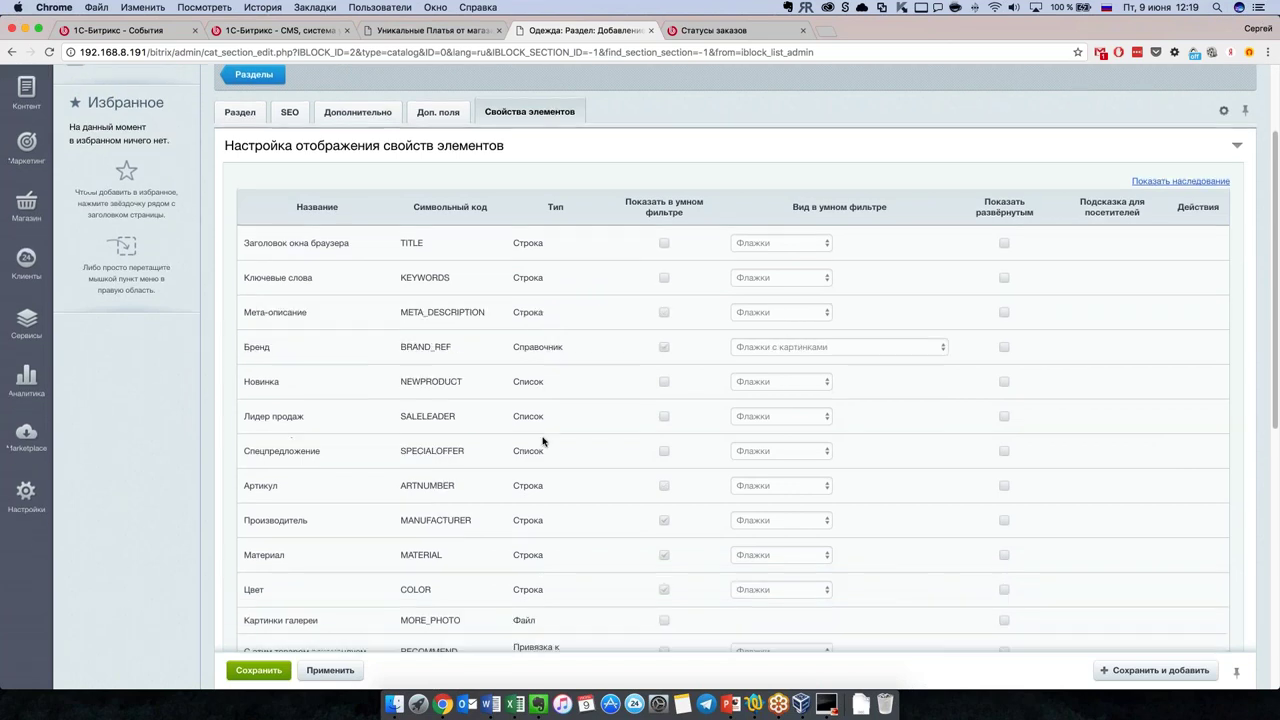
{"action": "scroll", "coordinate": [543, 441], "scroll_direction": "down", "scroll_amount": 2}
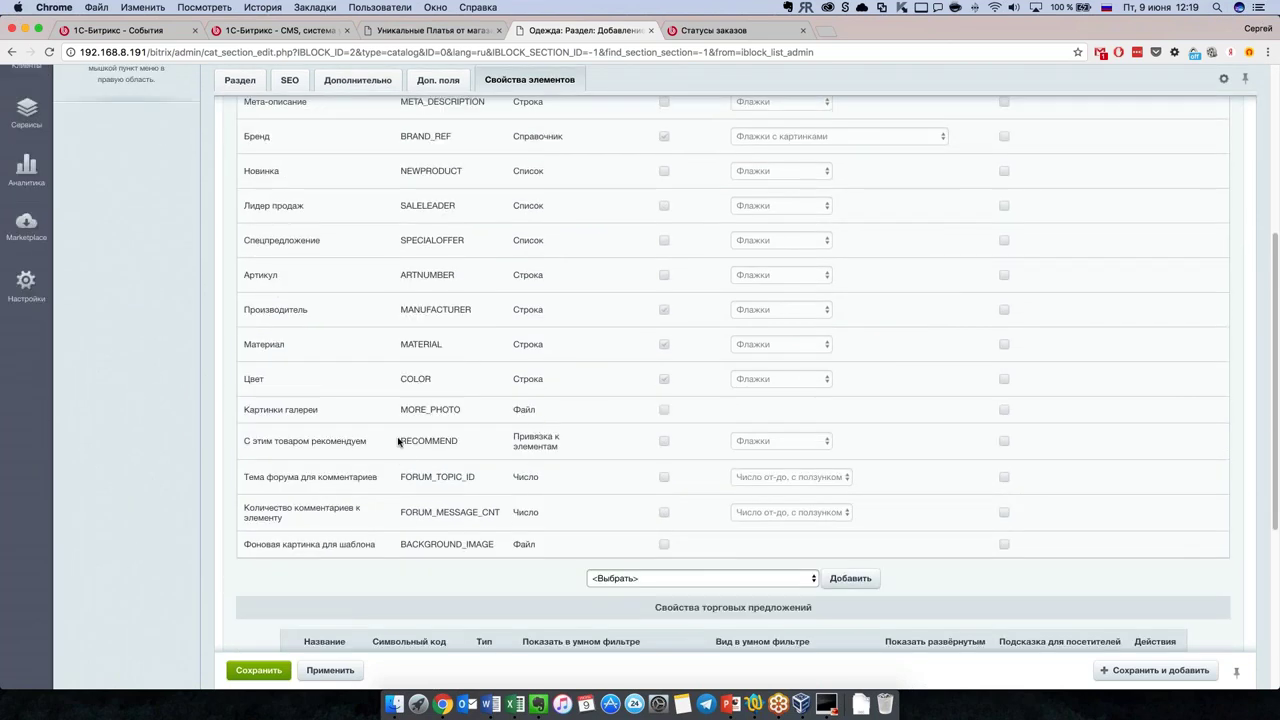
{"action": "scroll", "coordinate": [400, 458], "scroll_direction": "up", "scroll_amount": 2}
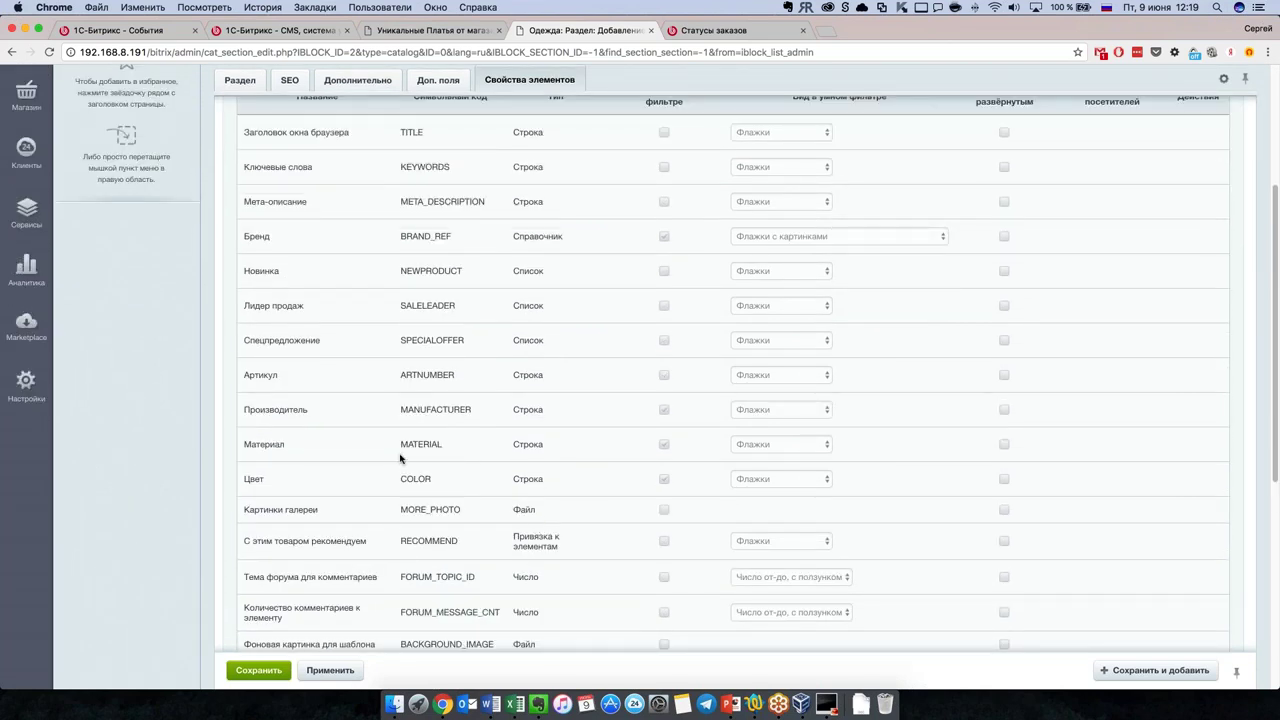
{"action": "scroll", "coordinate": [398, 475], "scroll_direction": "down", "scroll_amount": 2}
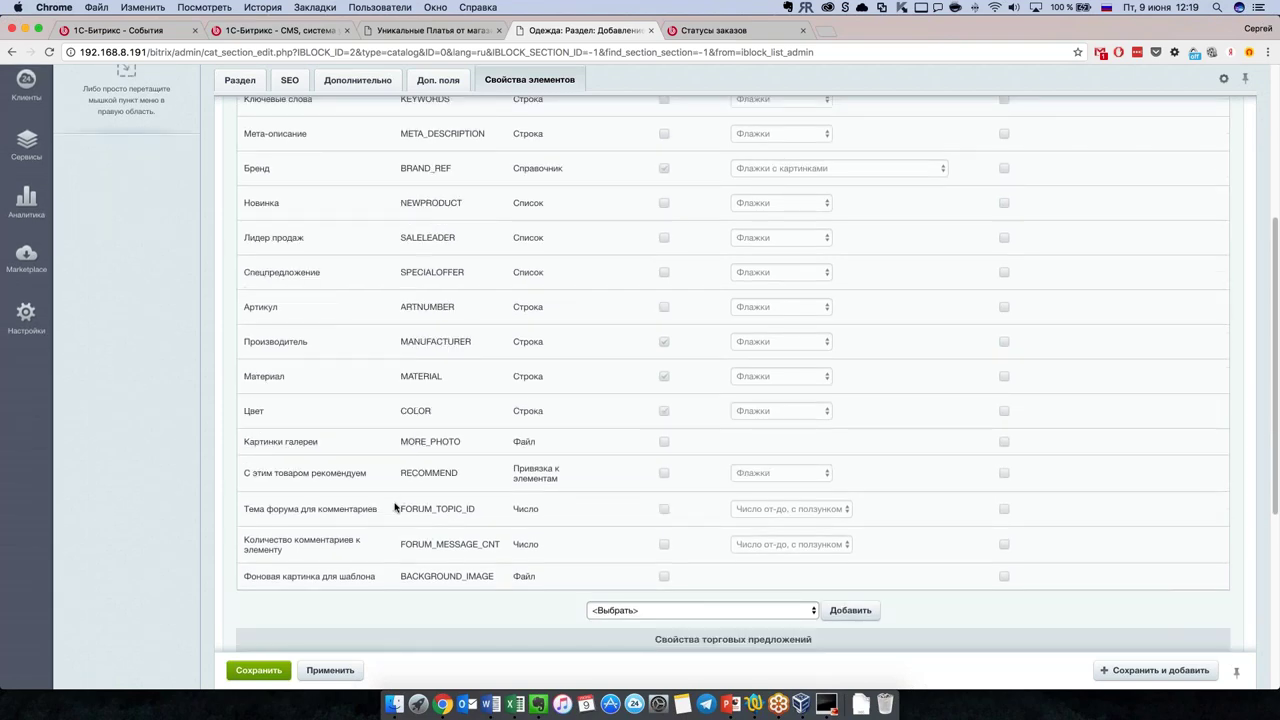
{"action": "scroll", "coordinate": [395, 508], "scroll_direction": "up", "scroll_amount": 5}
{"action": "scroll", "coordinate": [406, 423], "scroll_direction": "down", "scroll_amount": 15}
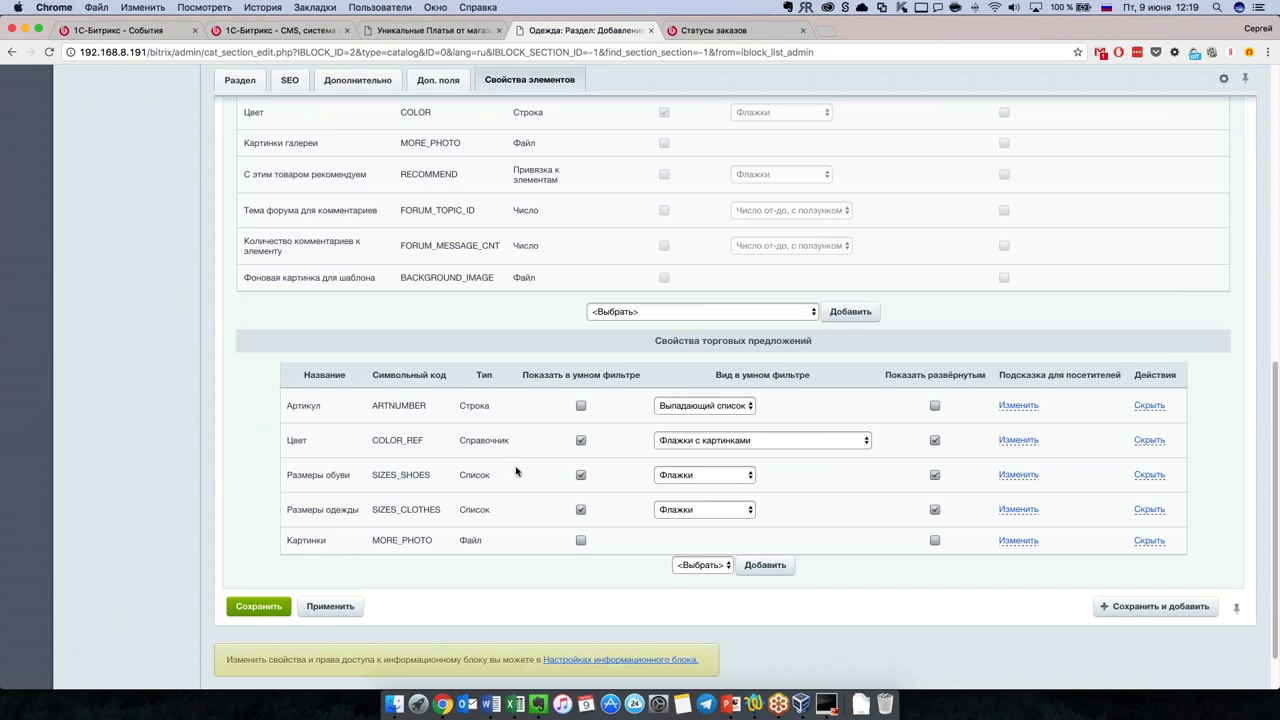
{"action": "scroll", "coordinate": [520, 493], "scroll_direction": "down", "scroll_amount": 1}
{"action": "scroll", "coordinate": [521, 492], "scroll_direction": "up", "scroll_amount": 2}
{"action": "scroll", "coordinate": [522, 493], "scroll_direction": "up", "scroll_amount": 1}
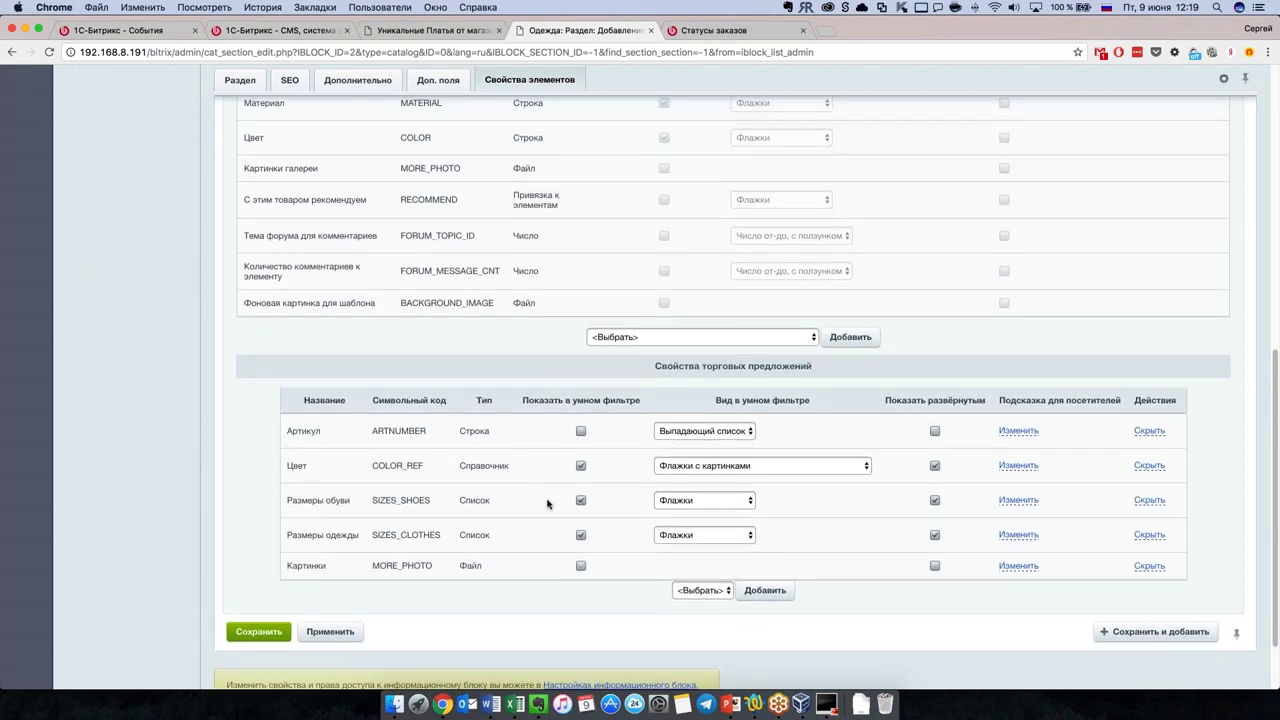
{"action": "scroll", "coordinate": [541, 505], "scroll_direction": "up", "scroll_amount": 2}
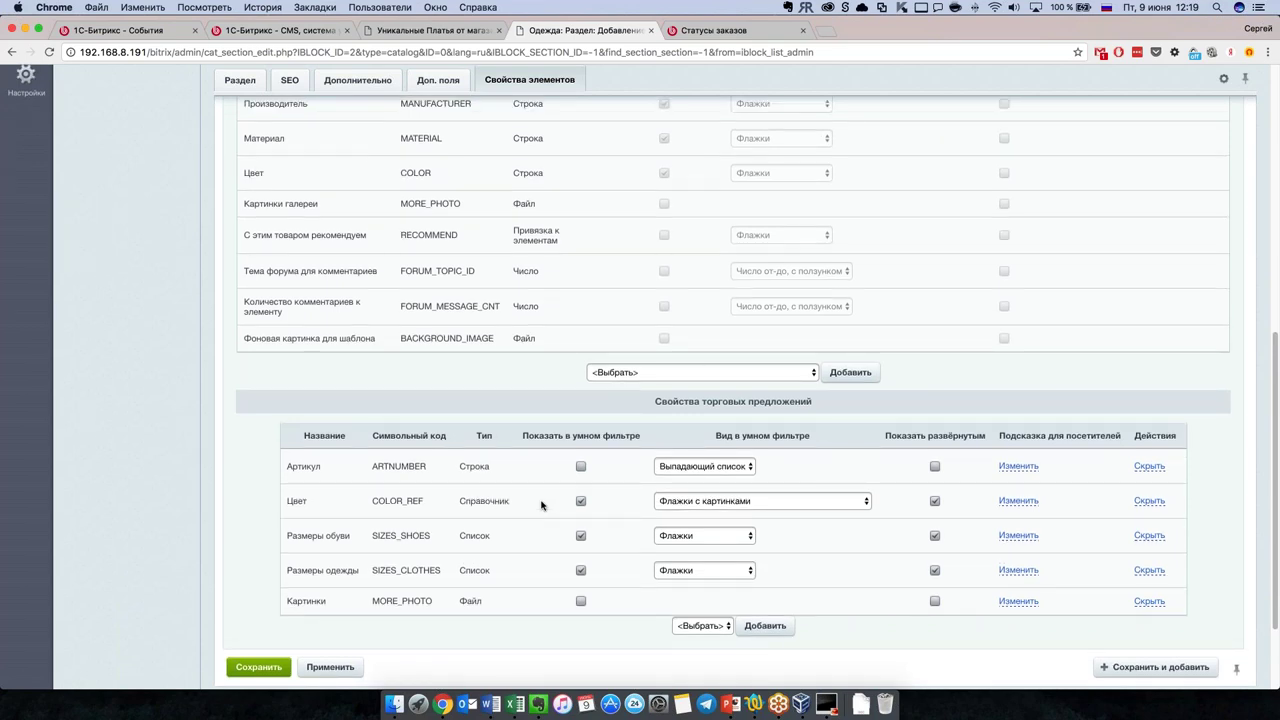
Step: Choose [Создать] in the upper <Выбрать> select, check the lower trade-offer select unchanged
{"action": "left_click", "coordinate": [714, 374]}
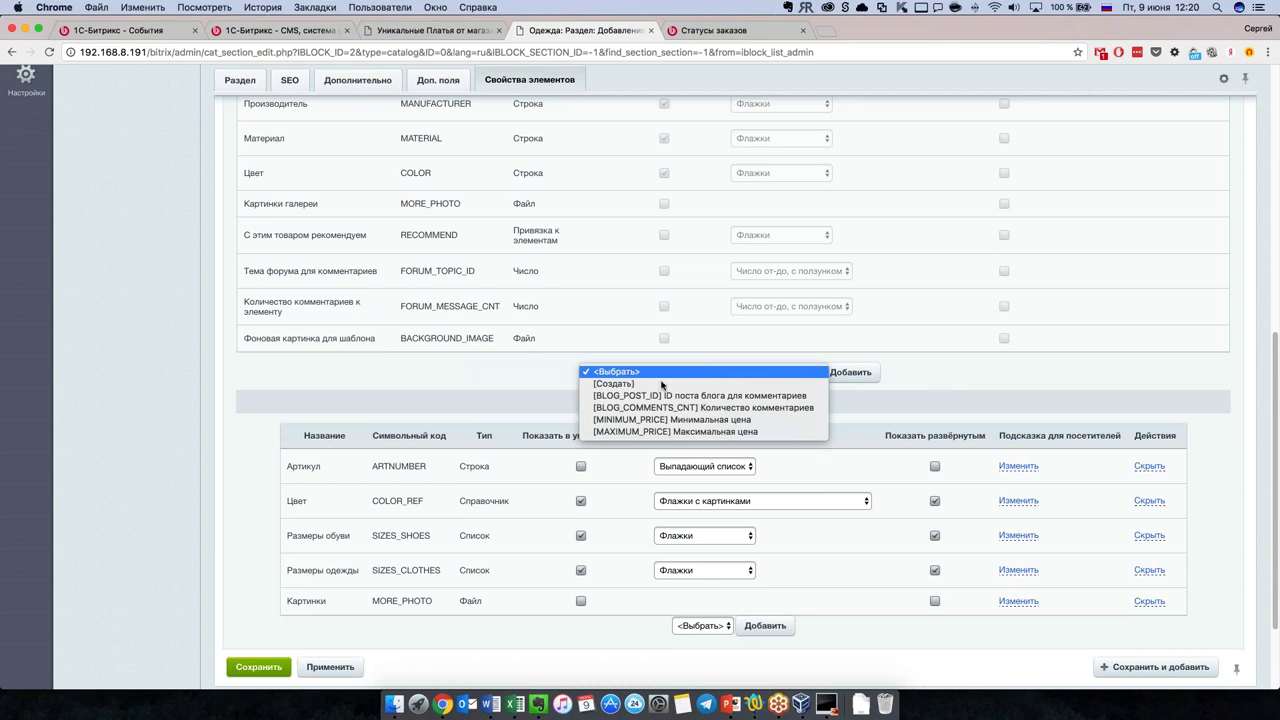
{"action": "left_click", "coordinate": [680, 384]}
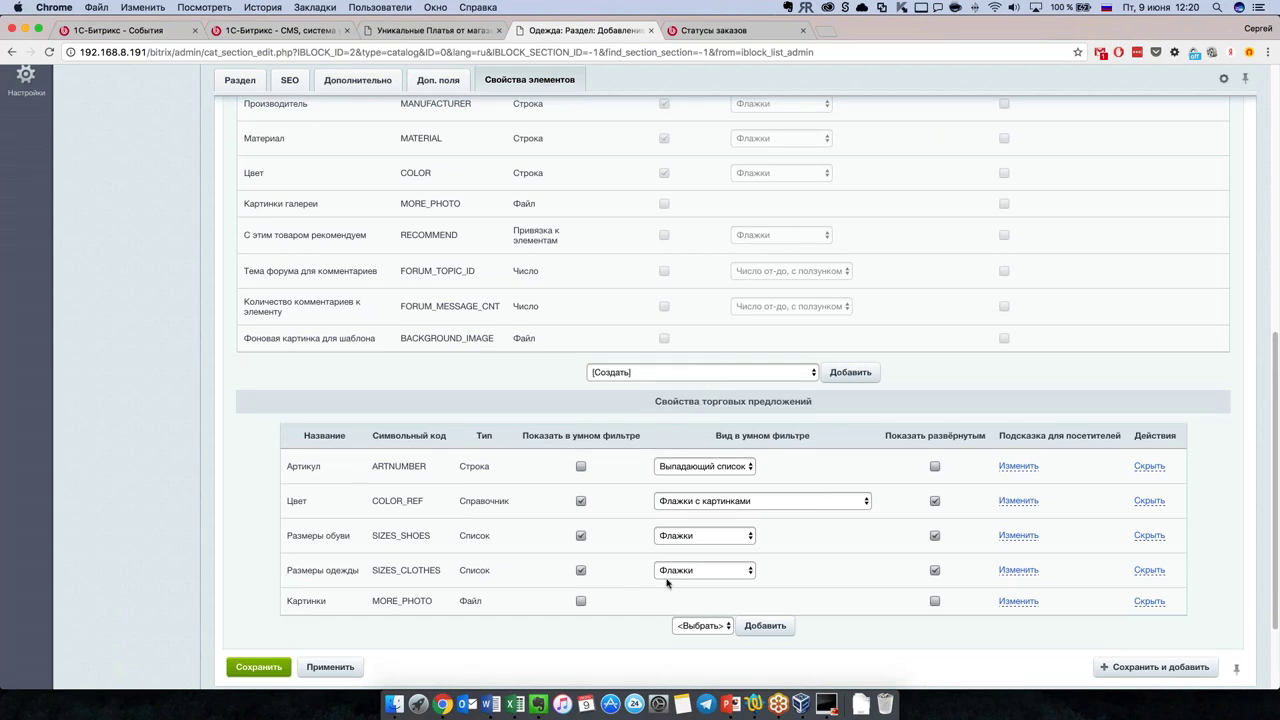
{"action": "scroll", "coordinate": [651, 572], "scroll_direction": "down", "scroll_amount": 2}
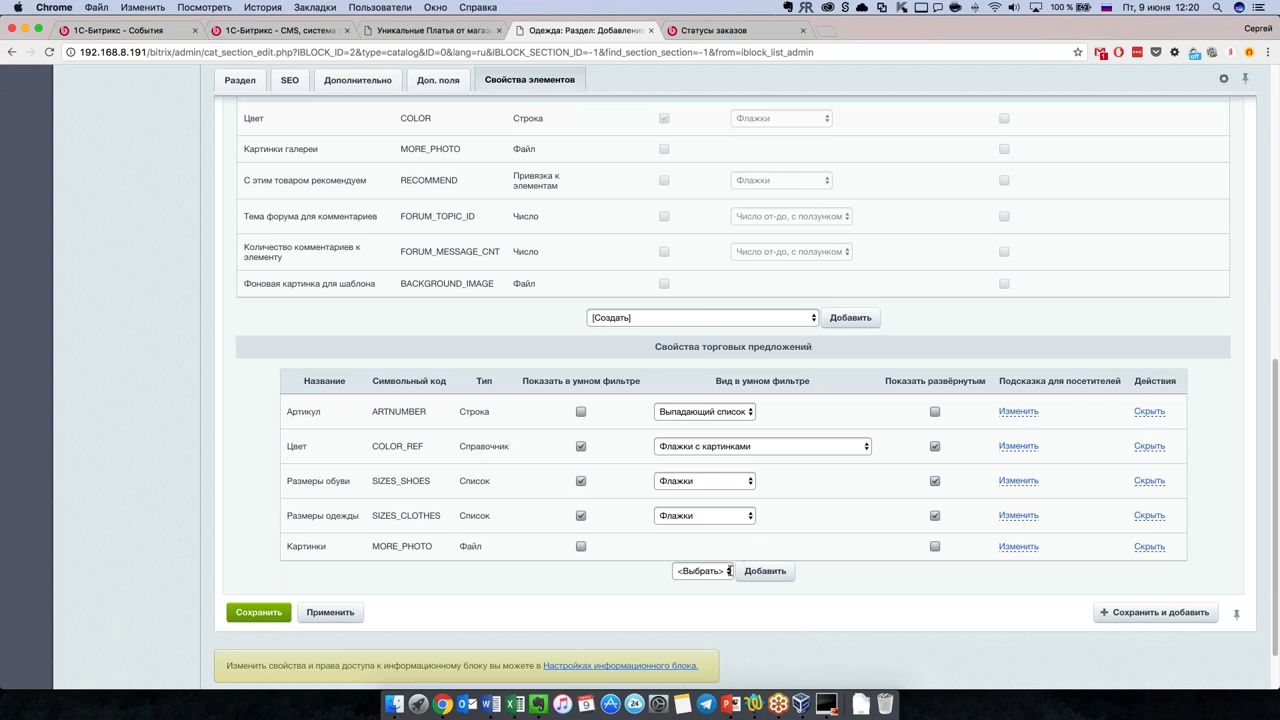
{"action": "left_click", "coordinate": [729, 571]}
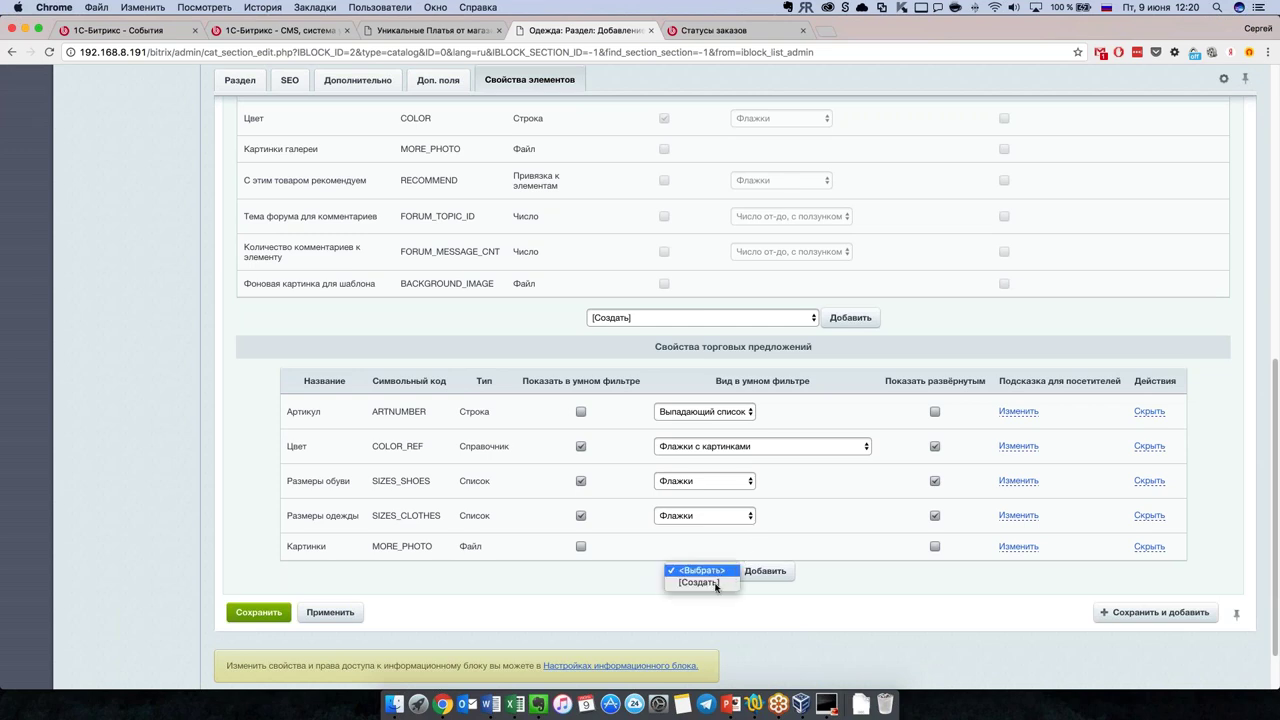
{"action": "left_click", "coordinate": [838, 588]}
{"action": "scroll", "coordinate": [714, 428], "scroll_direction": "up", "scroll_amount": 8}
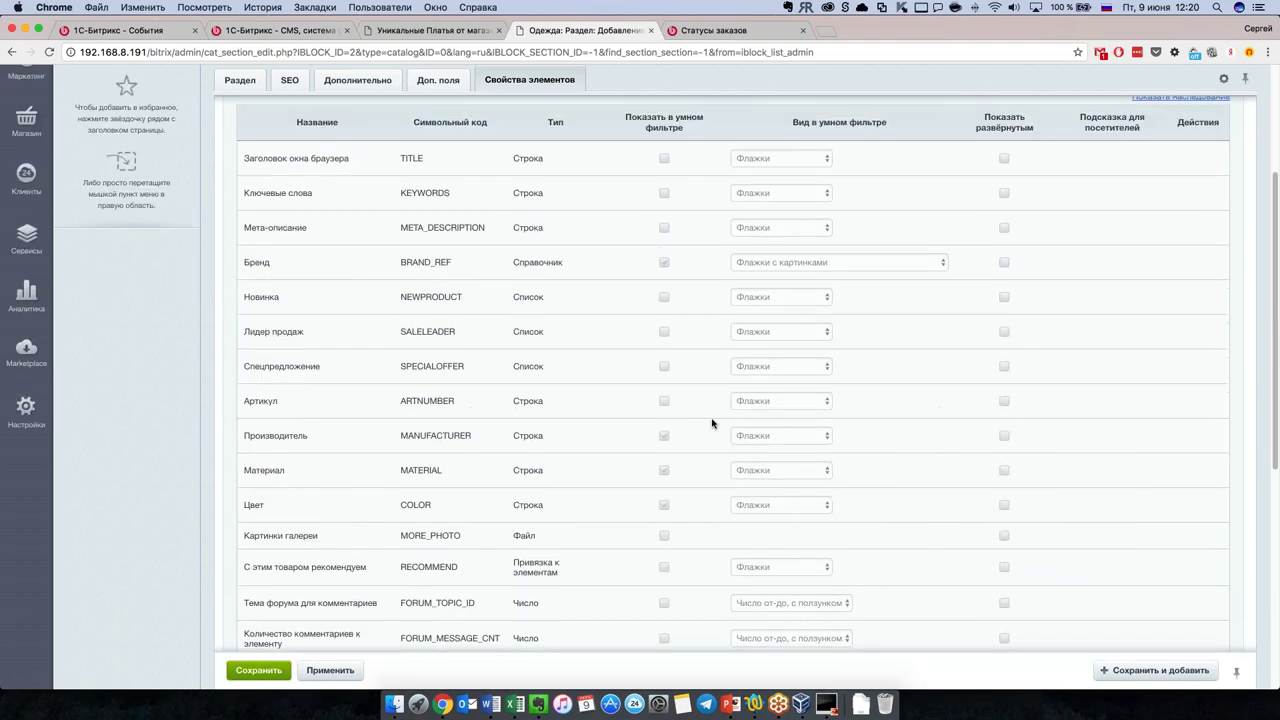
{"action": "scroll", "coordinate": [712, 423], "scroll_direction": "up", "scroll_amount": 4}
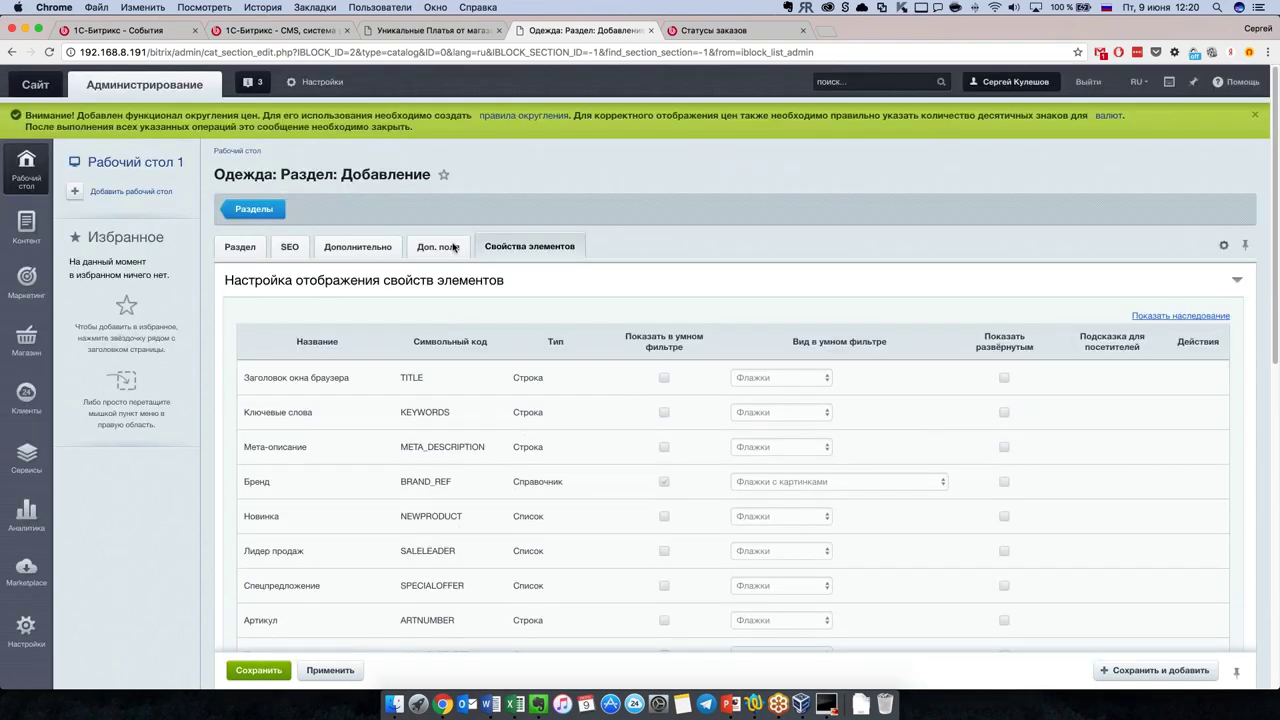
Step: Set the parent section to Верхний уровень, then go to Магазин > Одежда > Разделы
{"action": "left_click", "coordinate": [357, 247]}
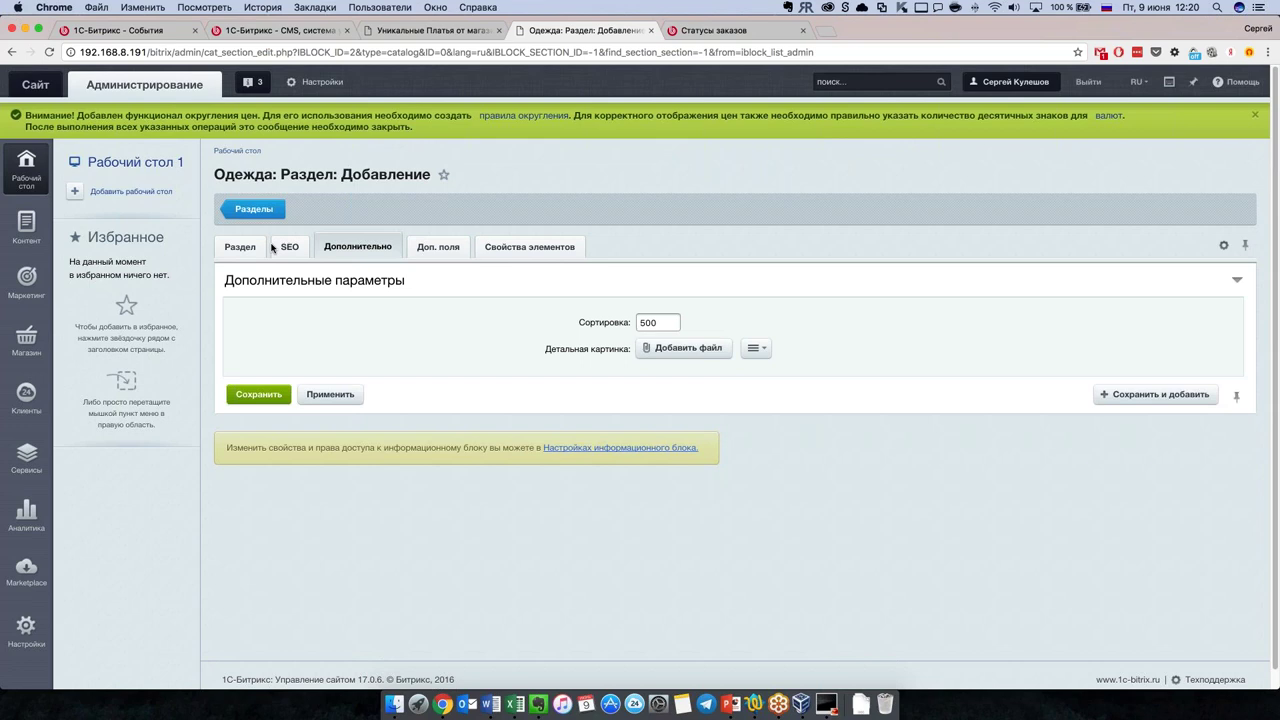
{"action": "left_click", "coordinate": [258, 247]}
{"action": "left_click", "coordinate": [700, 346]}
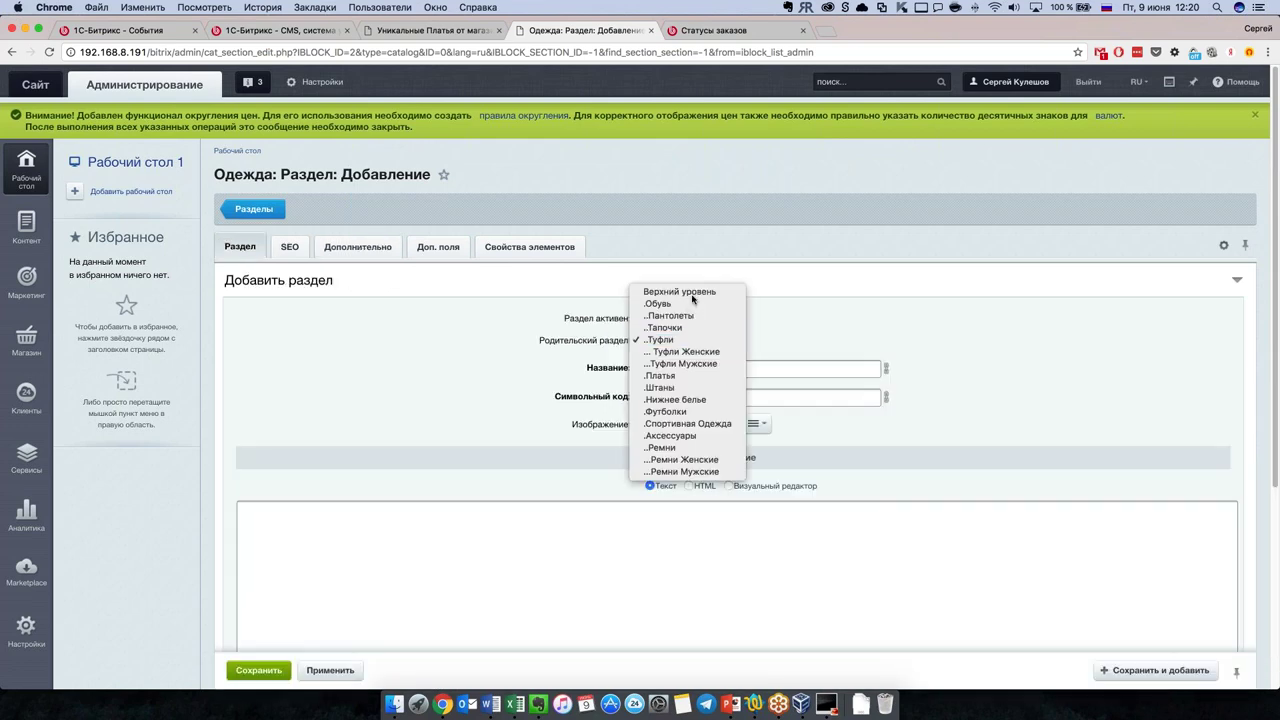
{"action": "left_click", "coordinate": [691, 293]}
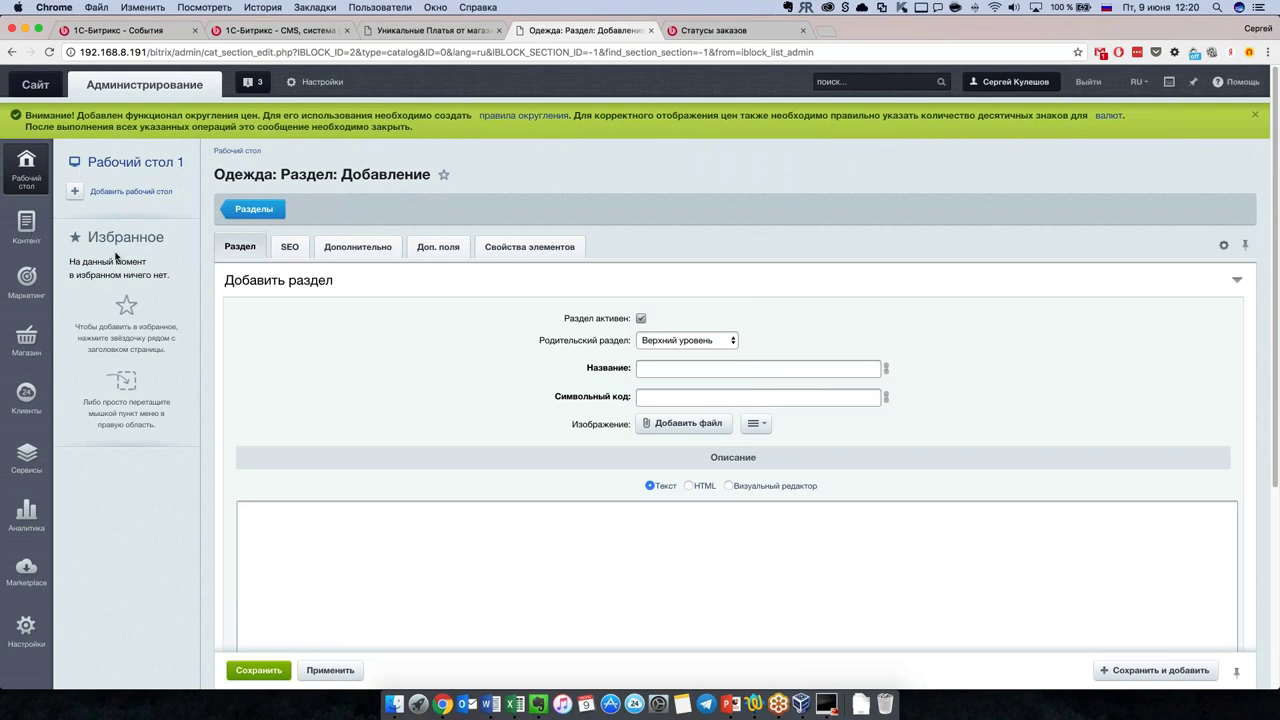
{"action": "left_click", "coordinate": [33, 340]}
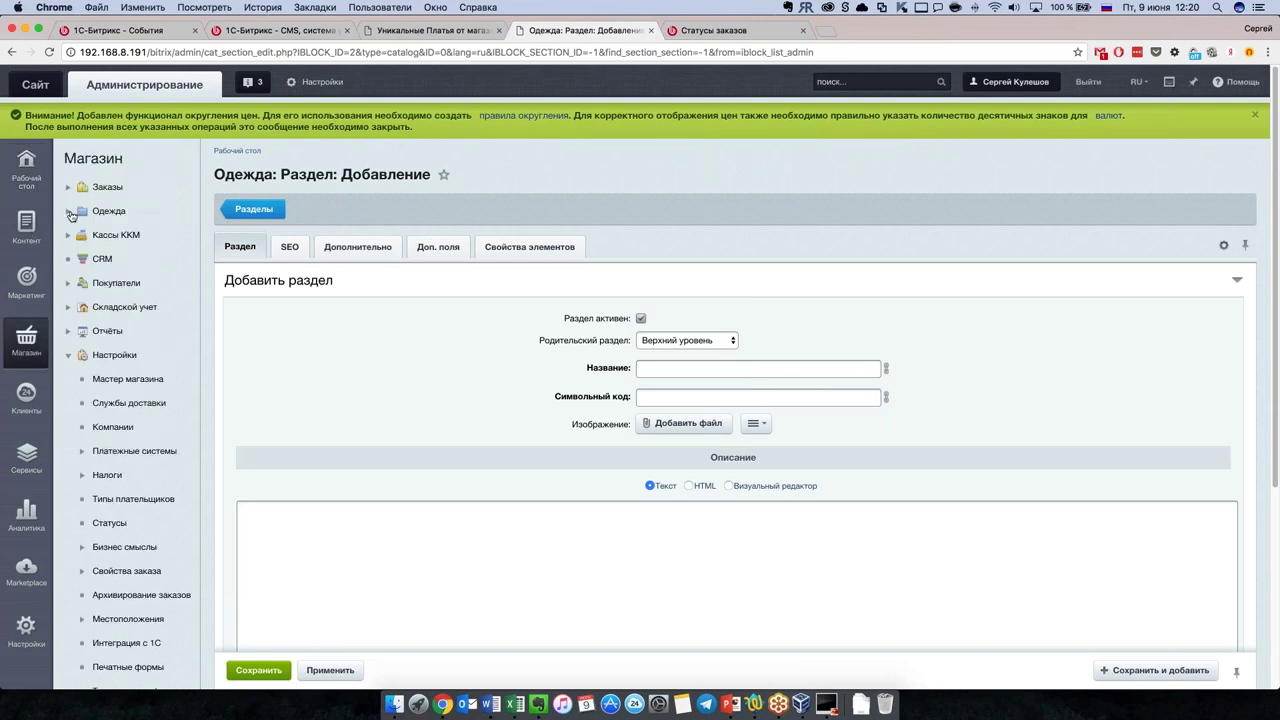
{"action": "left_click", "coordinate": [116, 260]}
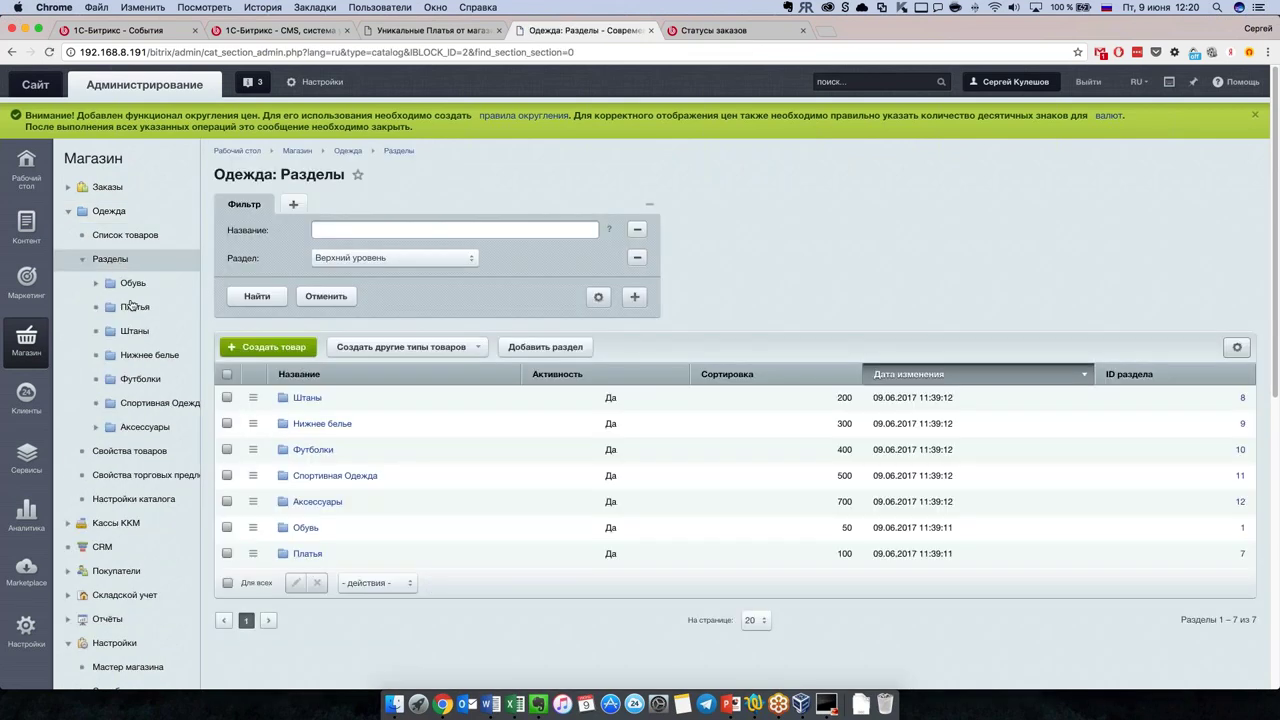
Step: Expand Обувь and Туфли in the tree, then view the Одежда product properties list
{"action": "left_click", "coordinate": [98, 285]}
{"action": "left_click", "coordinate": [110, 355]}
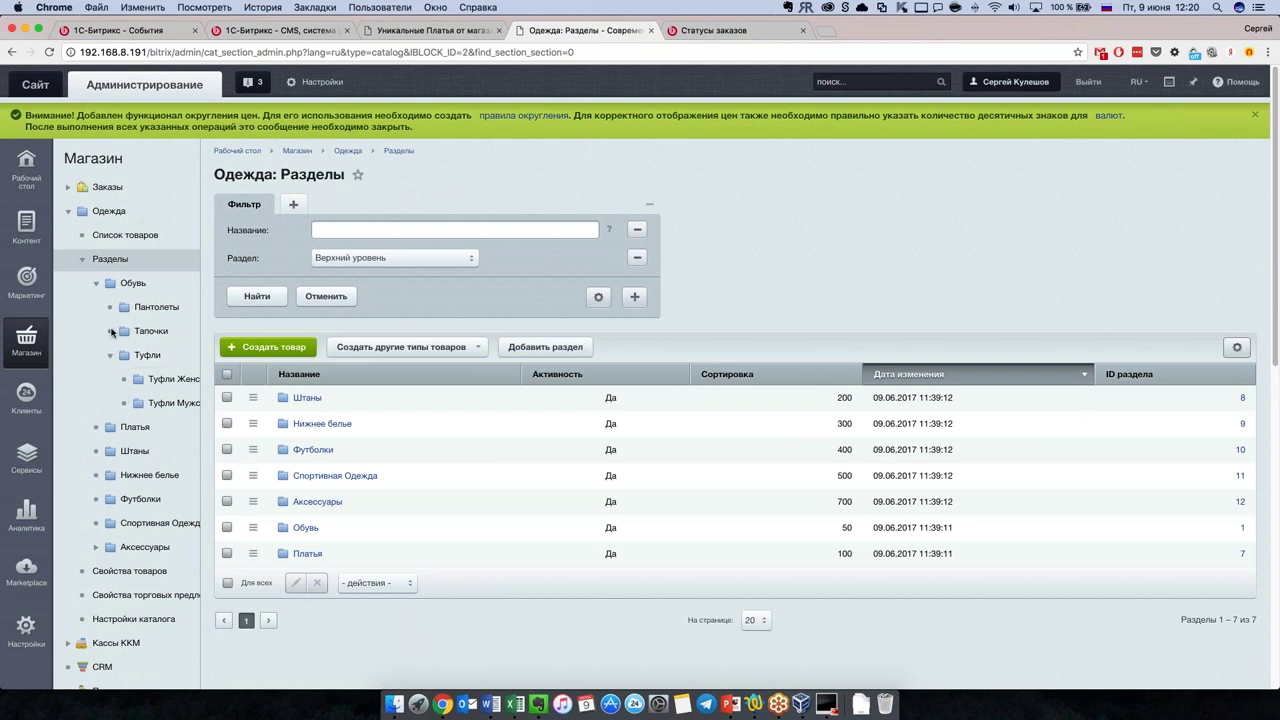
{"action": "left_click", "coordinate": [125, 235]}
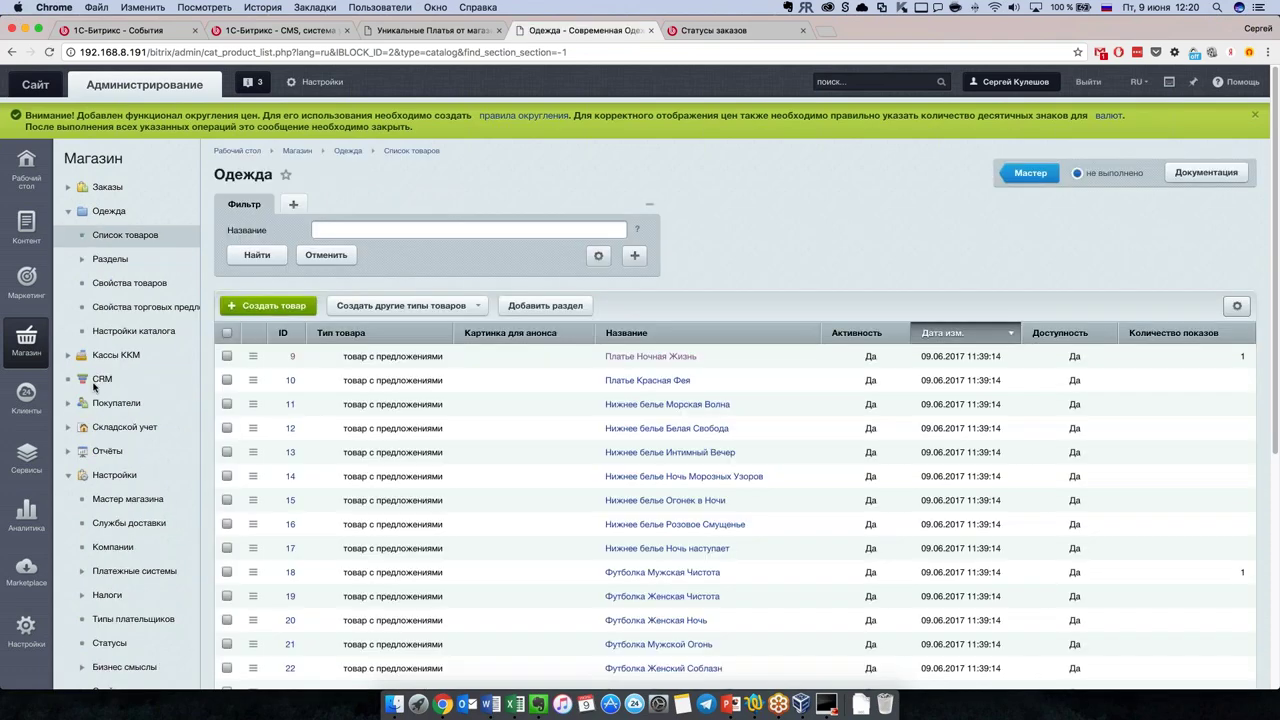
{"action": "left_click", "coordinate": [156, 287]}
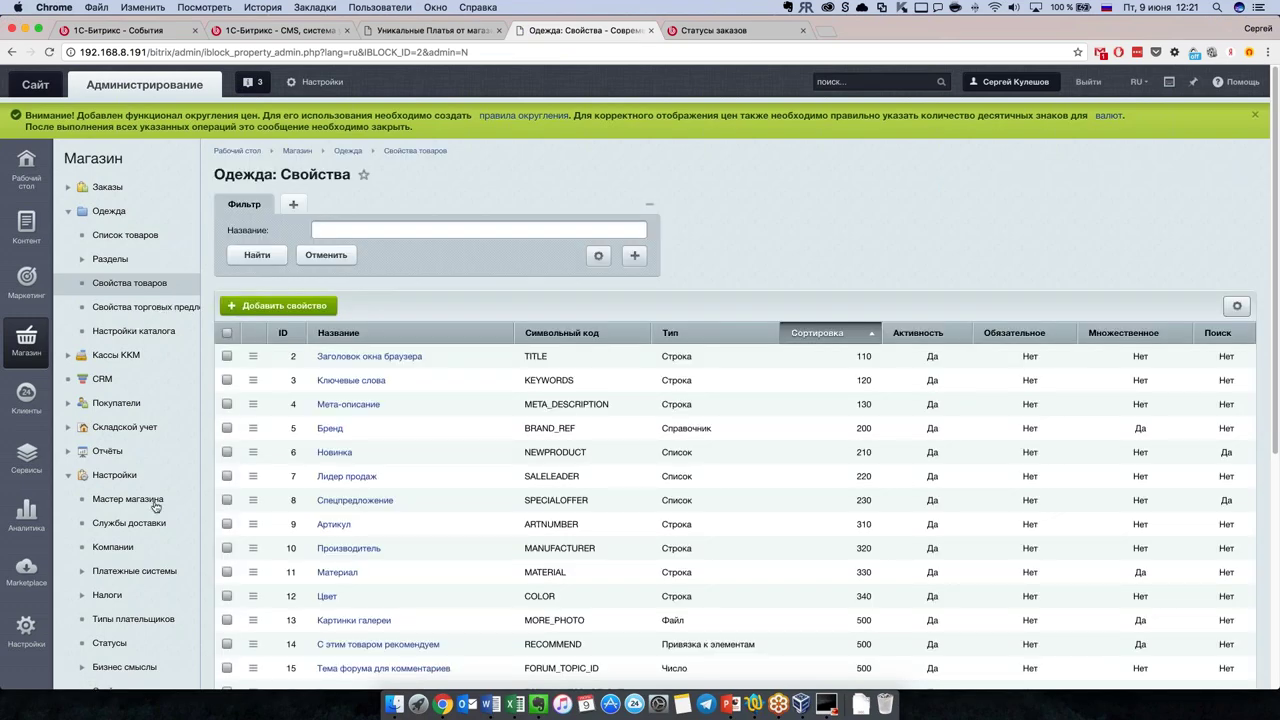
{"action": "scroll", "coordinate": [152, 500], "scroll_direction": "down", "scroll_amount": 5}
Step: Navigate via Контент > Инфоблоки > Типы инфоблоков to the Каталоги infoblock list
{"action": "scroll", "coordinate": [69, 323], "scroll_direction": "up", "scroll_amount": 4}
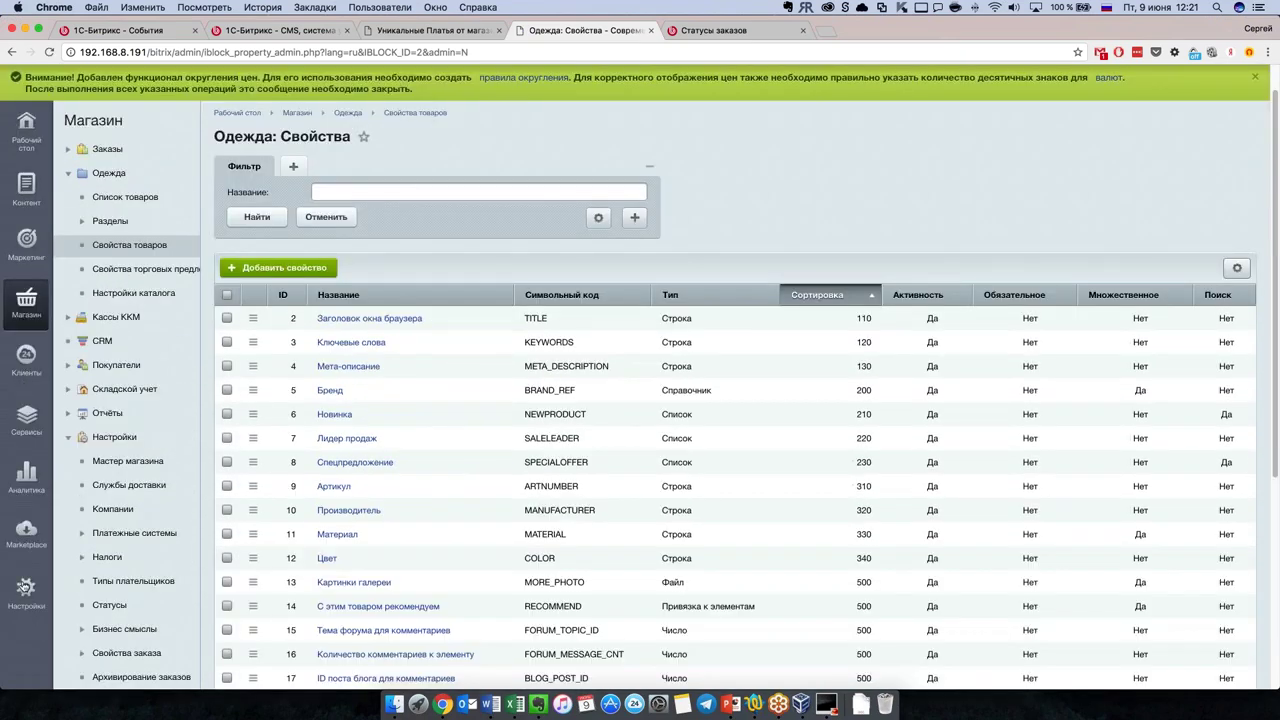
{"action": "left_click", "coordinate": [26, 590]}
{"action": "left_click", "coordinate": [36, 194]}
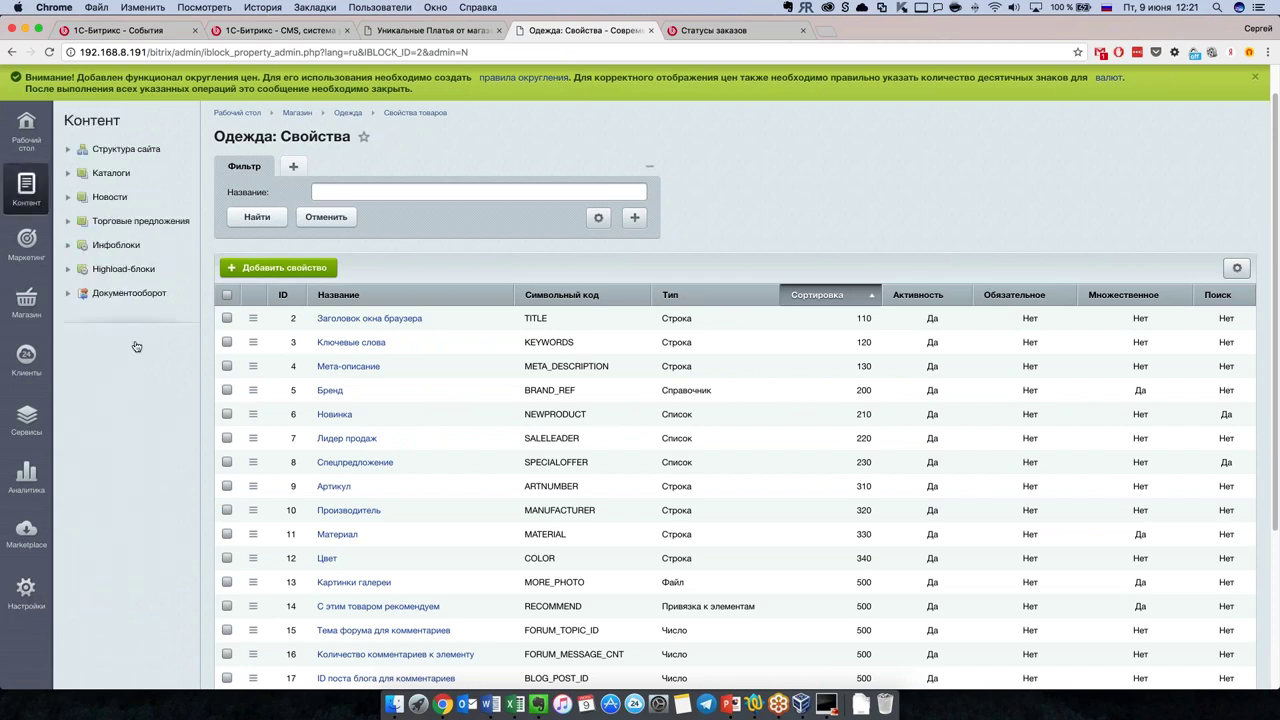
{"action": "left_click", "coordinate": [68, 245]}
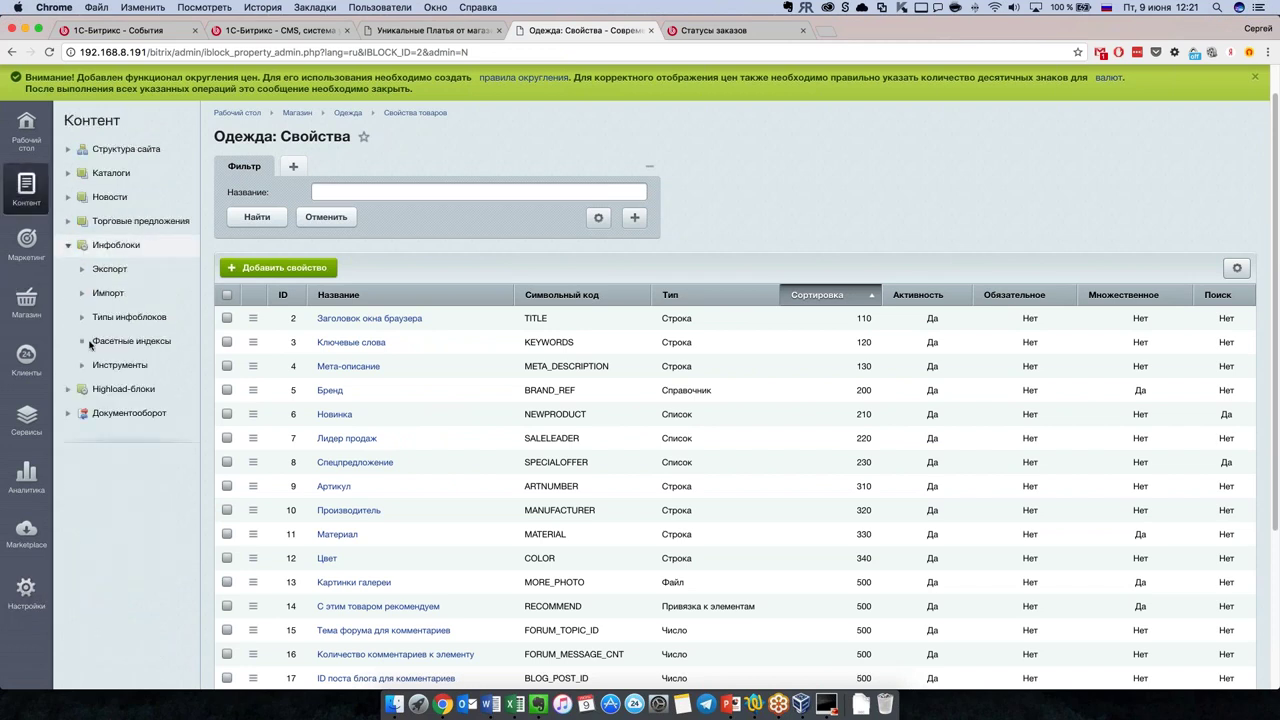
{"action": "left_click", "coordinate": [81, 317]}
{"action": "left_click", "coordinate": [101, 341]}
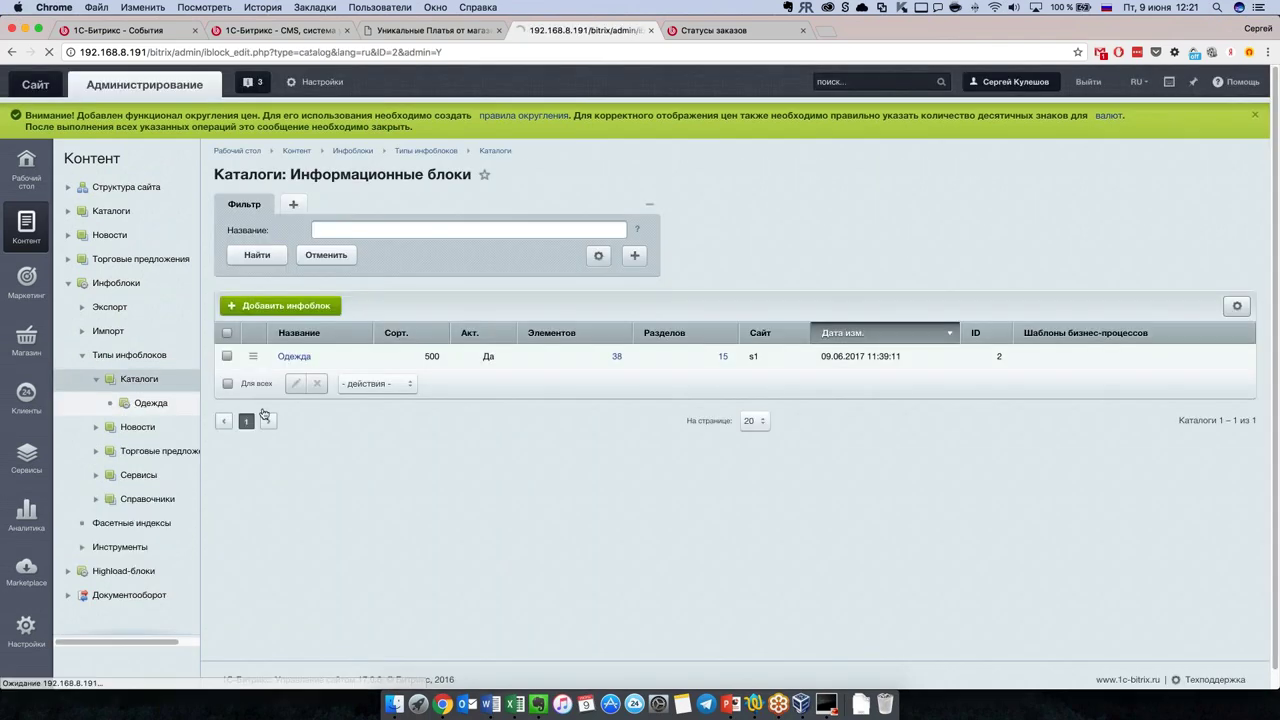
Step: Enable Уменьшать если большая for Одежда's preview and detail pictures, then return to the product list
{"action": "left_click", "coordinate": [140, 404]}
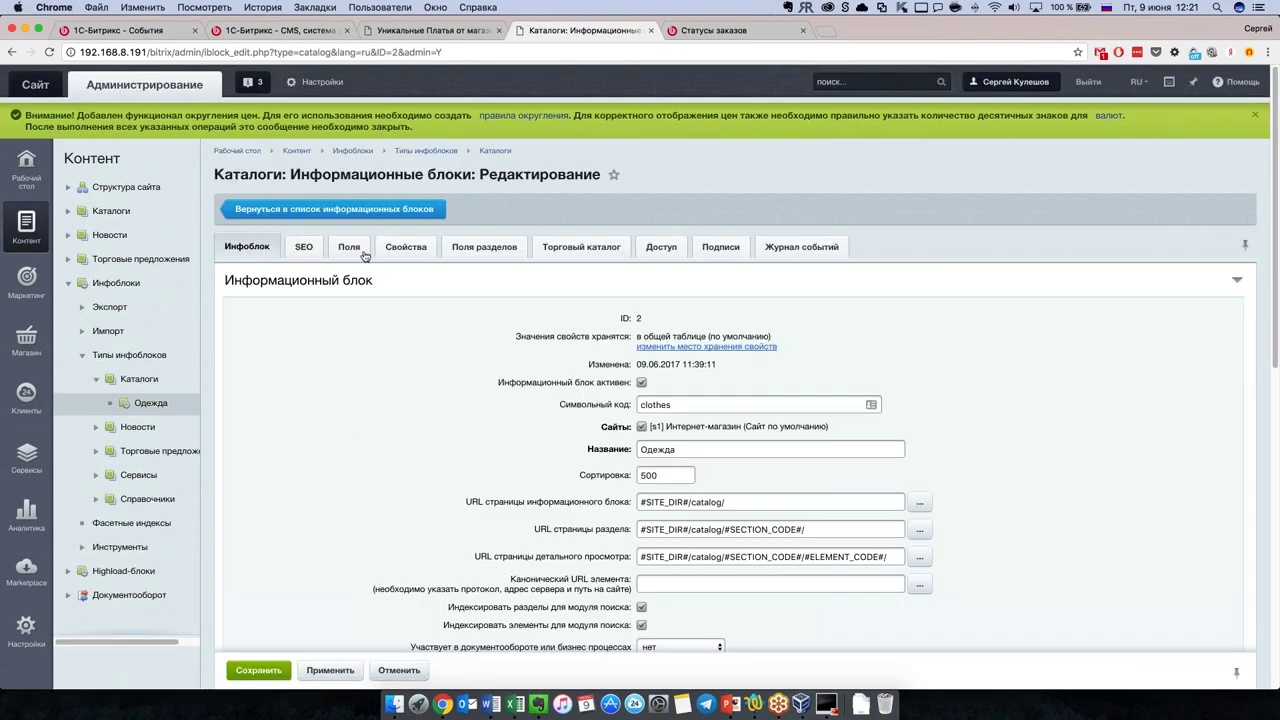
{"action": "left_click", "coordinate": [332, 247]}
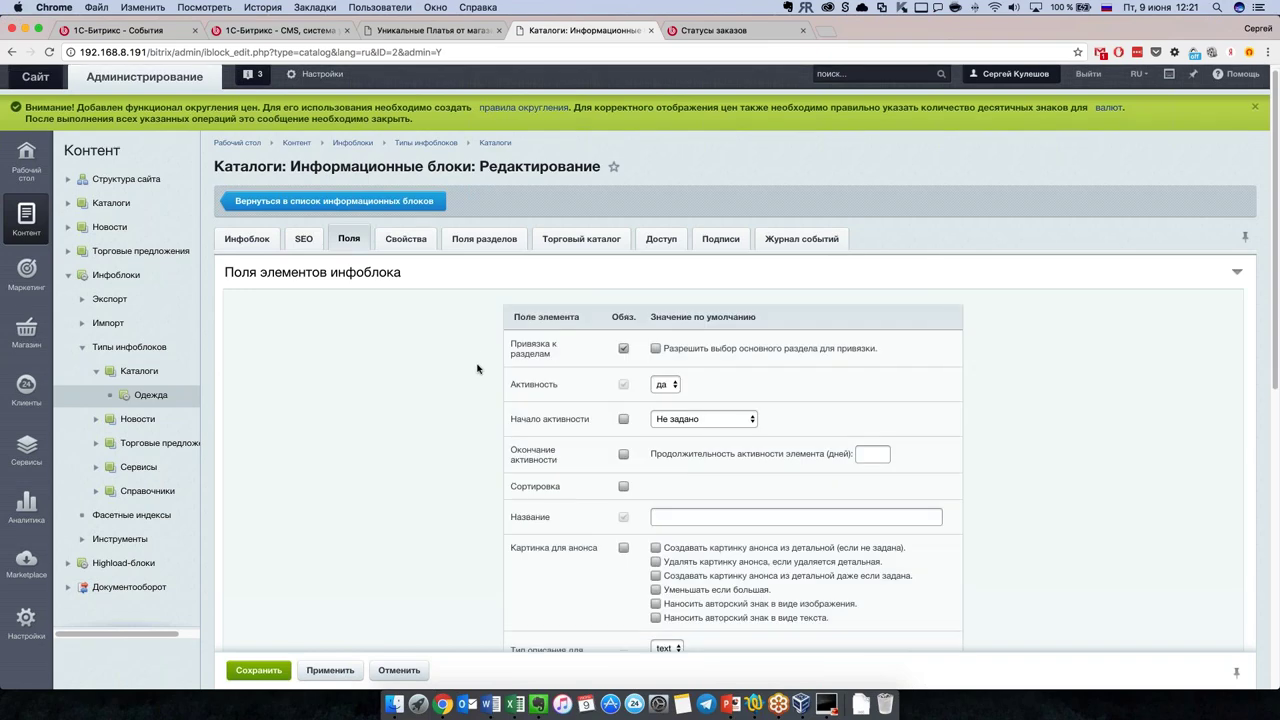
{"action": "scroll", "coordinate": [579, 472], "scroll_direction": "down", "scroll_amount": 4}
{"action": "scroll", "coordinate": [579, 472], "scroll_direction": "down", "scroll_amount": 4}
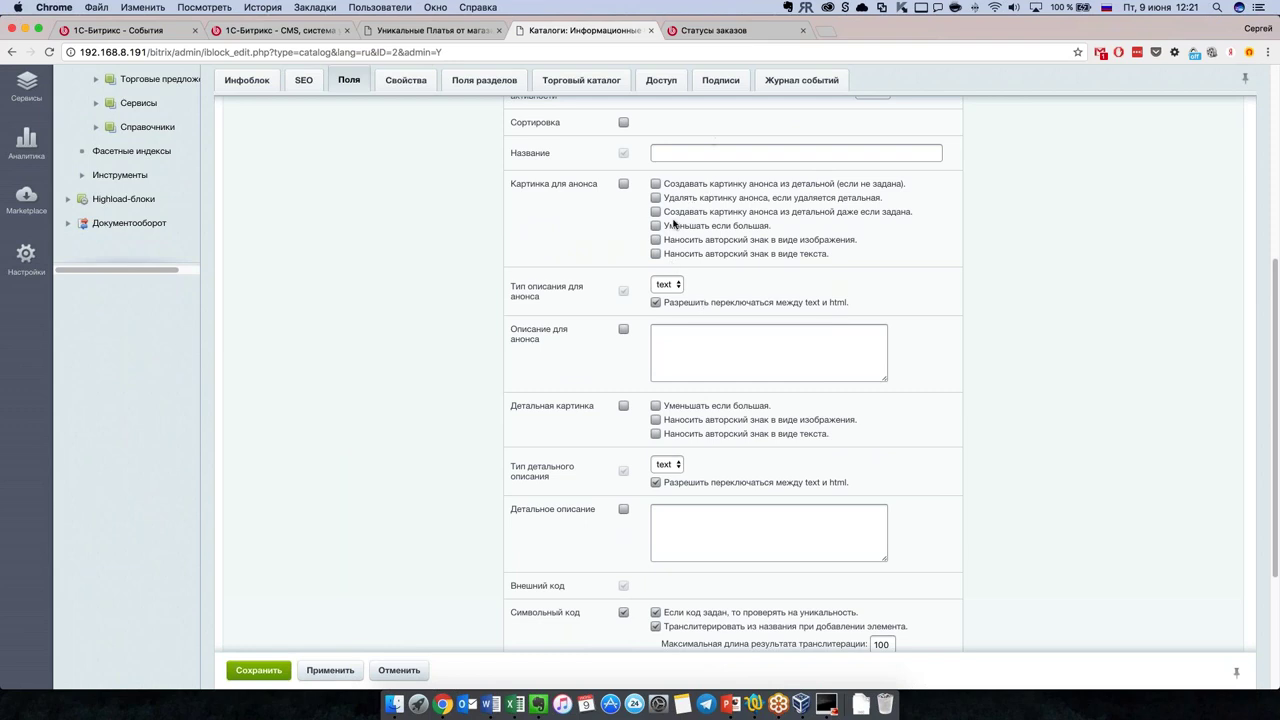
{"action": "left_click", "coordinate": [673, 224]}
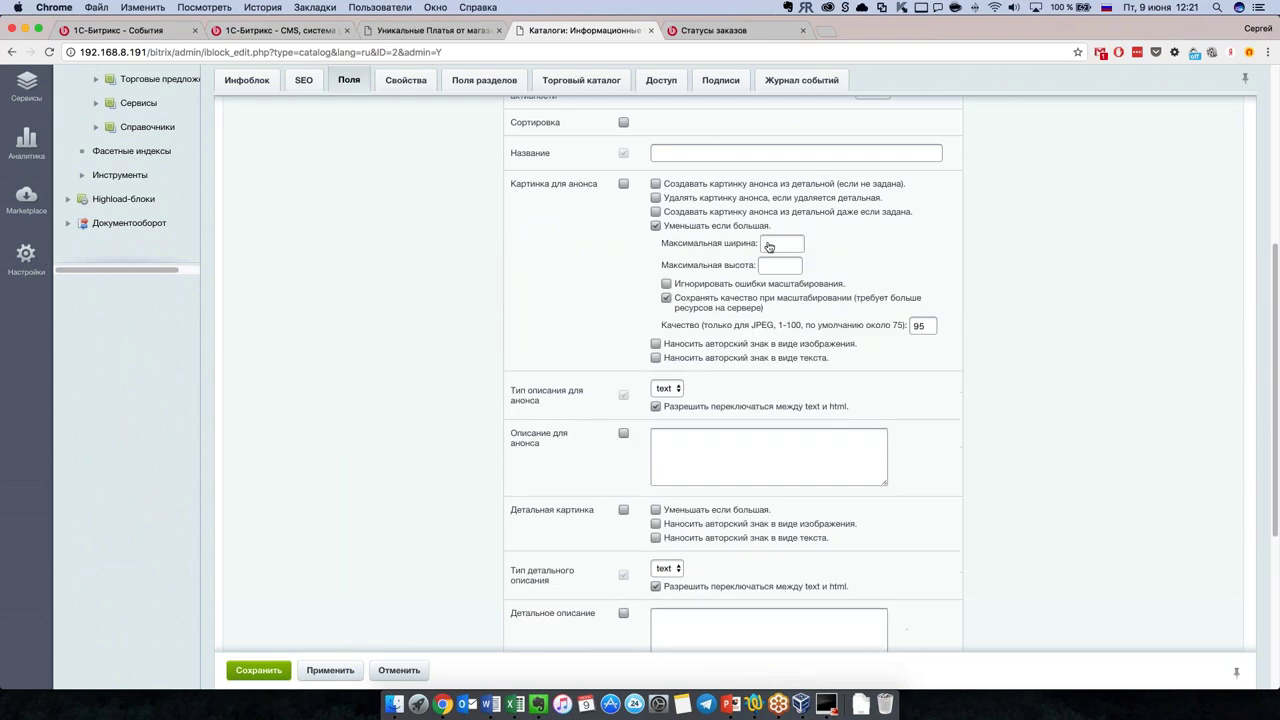
{"action": "left_click", "coordinate": [656, 510]}
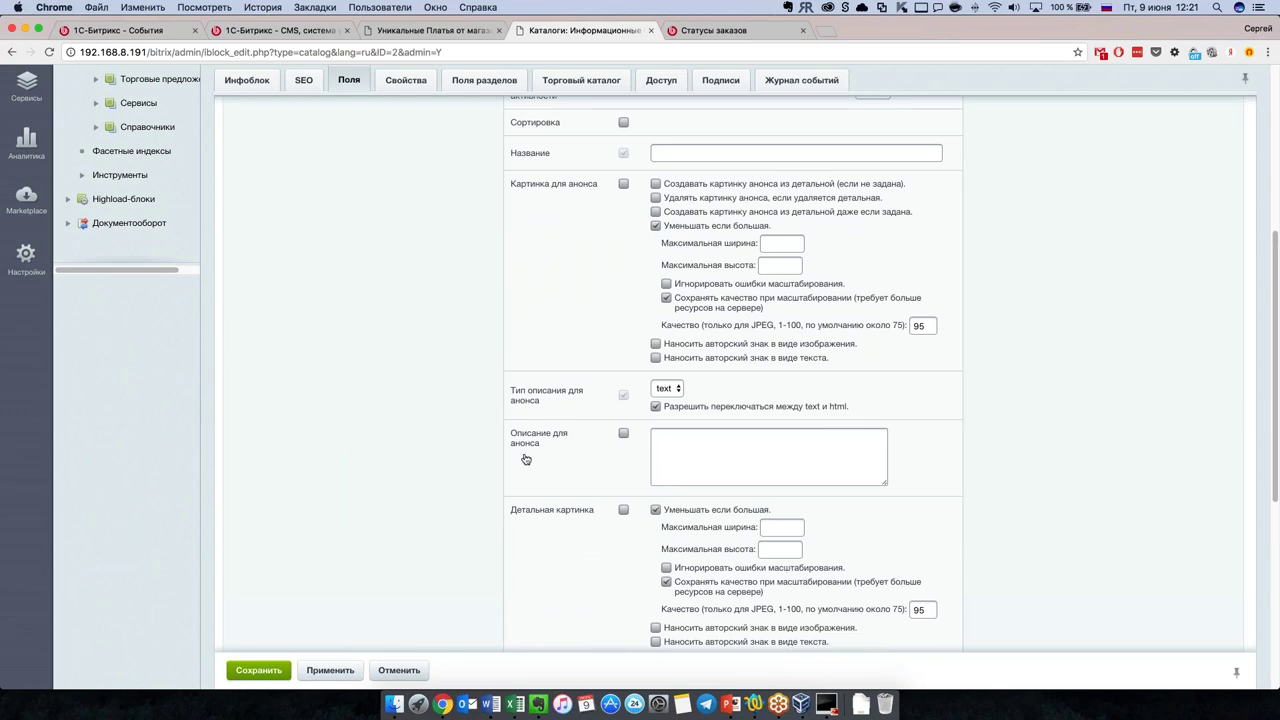
{"action": "scroll", "coordinate": [524, 458], "scroll_direction": "up", "scroll_amount": 1}
{"action": "scroll", "coordinate": [524, 458], "scroll_direction": "up", "scroll_amount": 8}
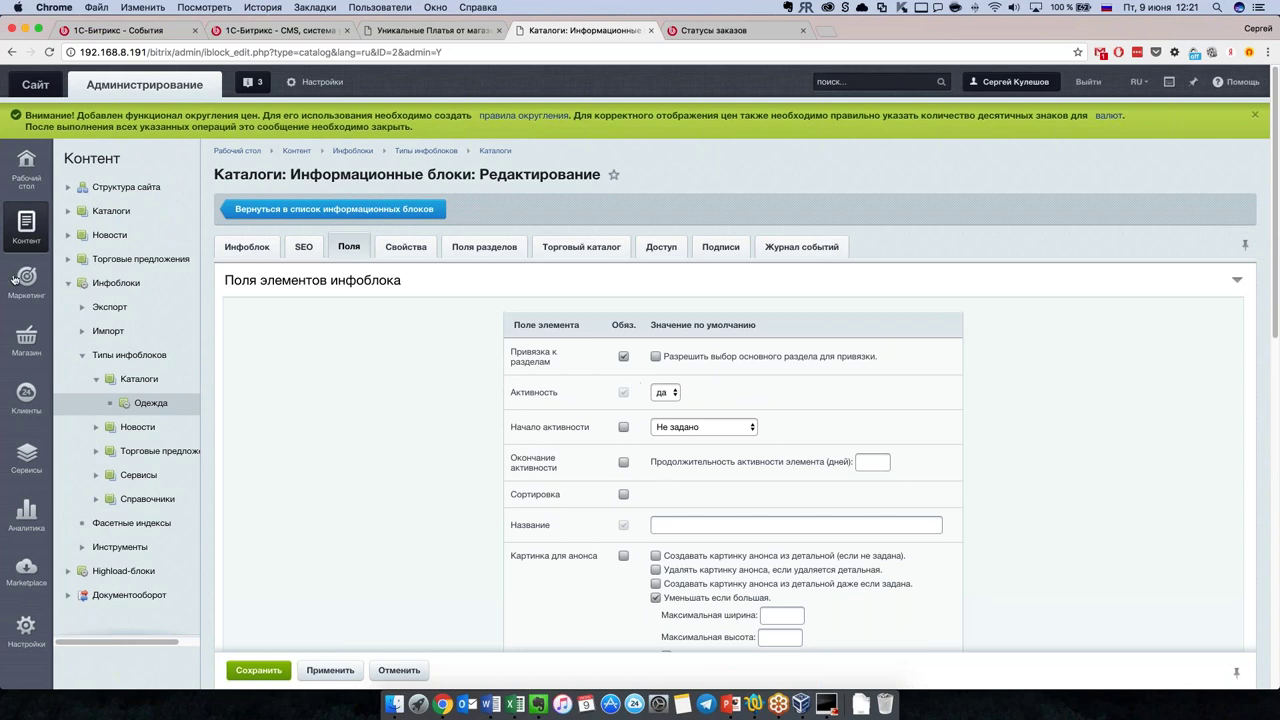
{"action": "left_click", "coordinate": [26, 338]}
{"action": "left_click", "coordinate": [108, 244]}
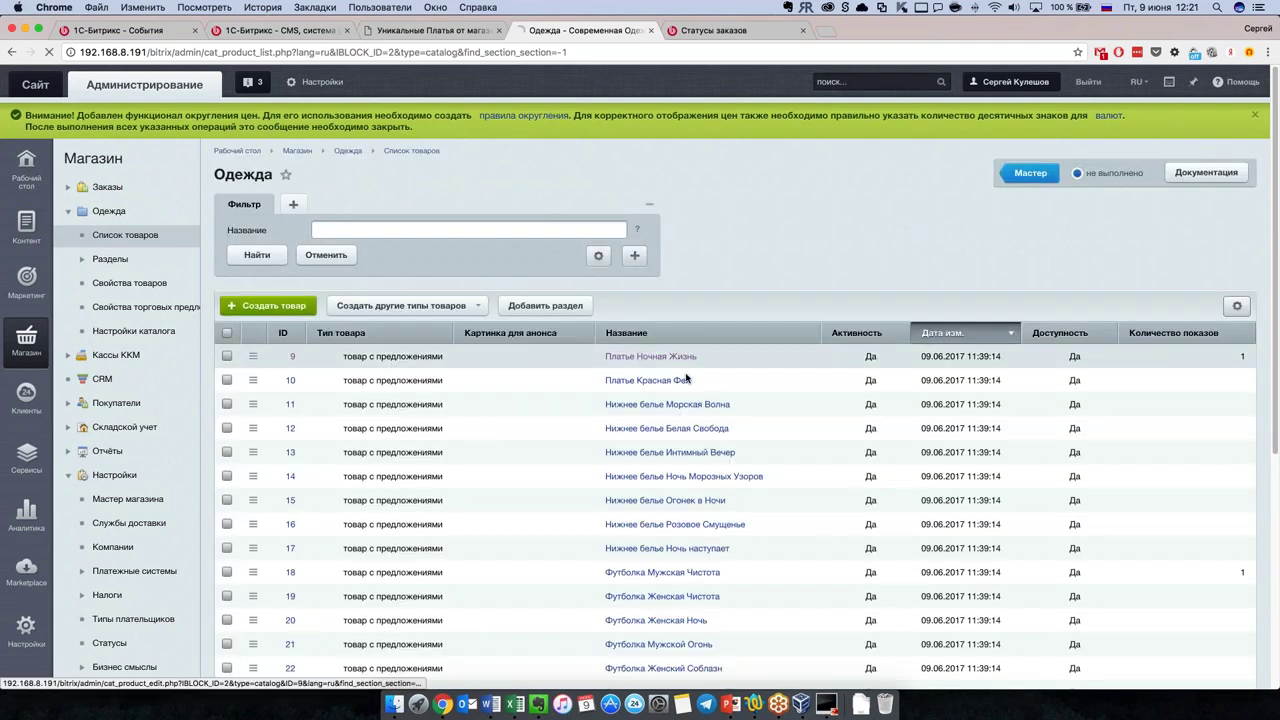
Step: Edit Платье Ночная Жизнь and show the add-image options for its Картинки галереи
{"action": "left_click", "coordinate": [686, 360]}
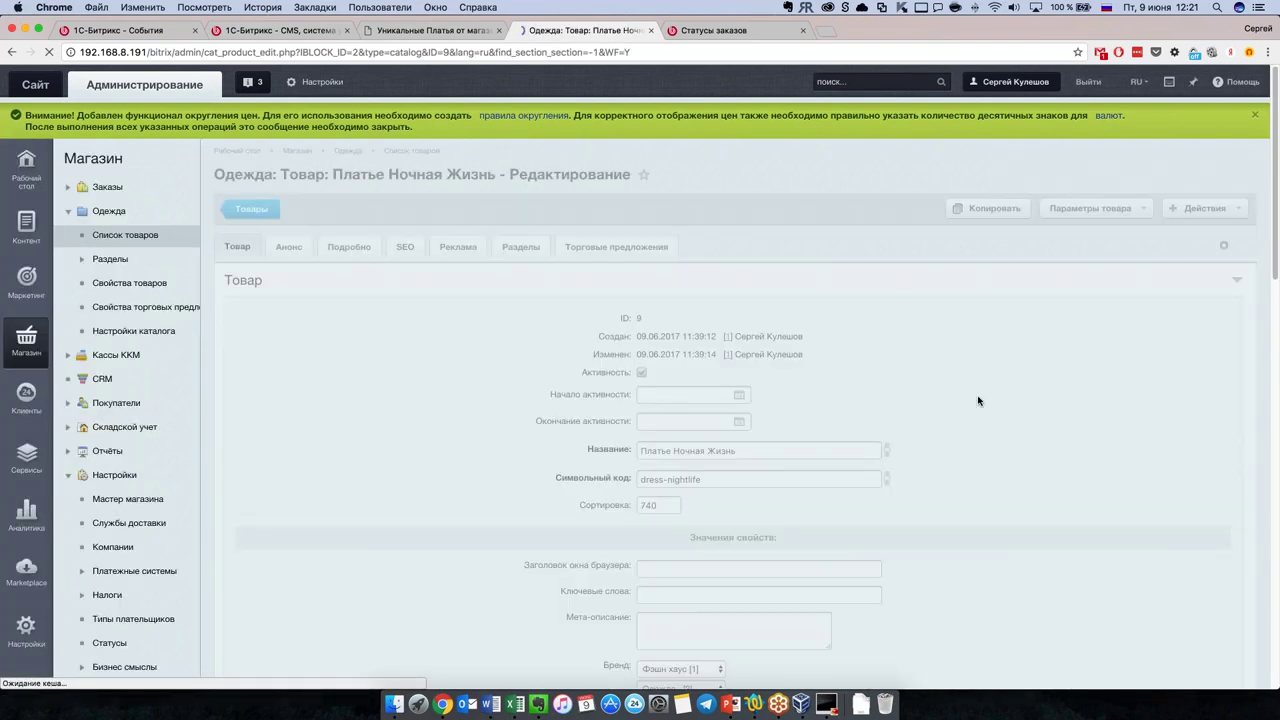
{"action": "scroll", "coordinate": [478, 465], "scroll_direction": "down", "scroll_amount": 5}
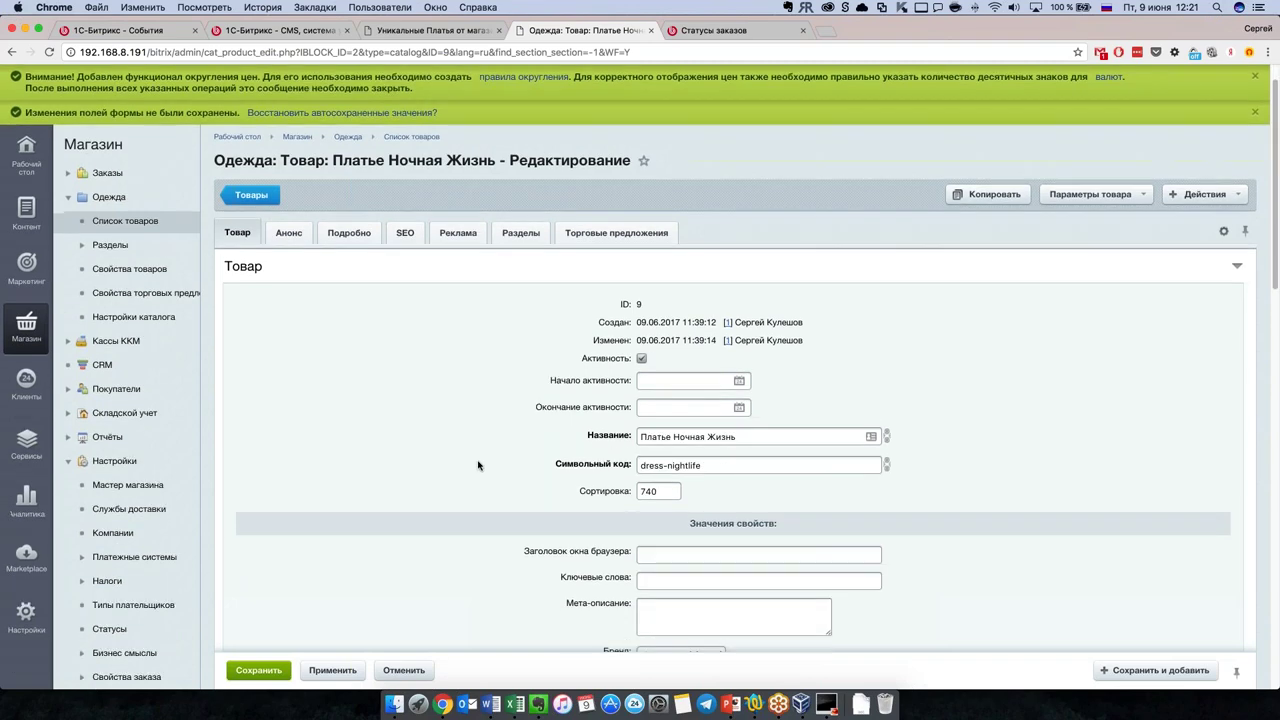
{"action": "scroll", "coordinate": [480, 463], "scroll_direction": "down", "scroll_amount": 10}
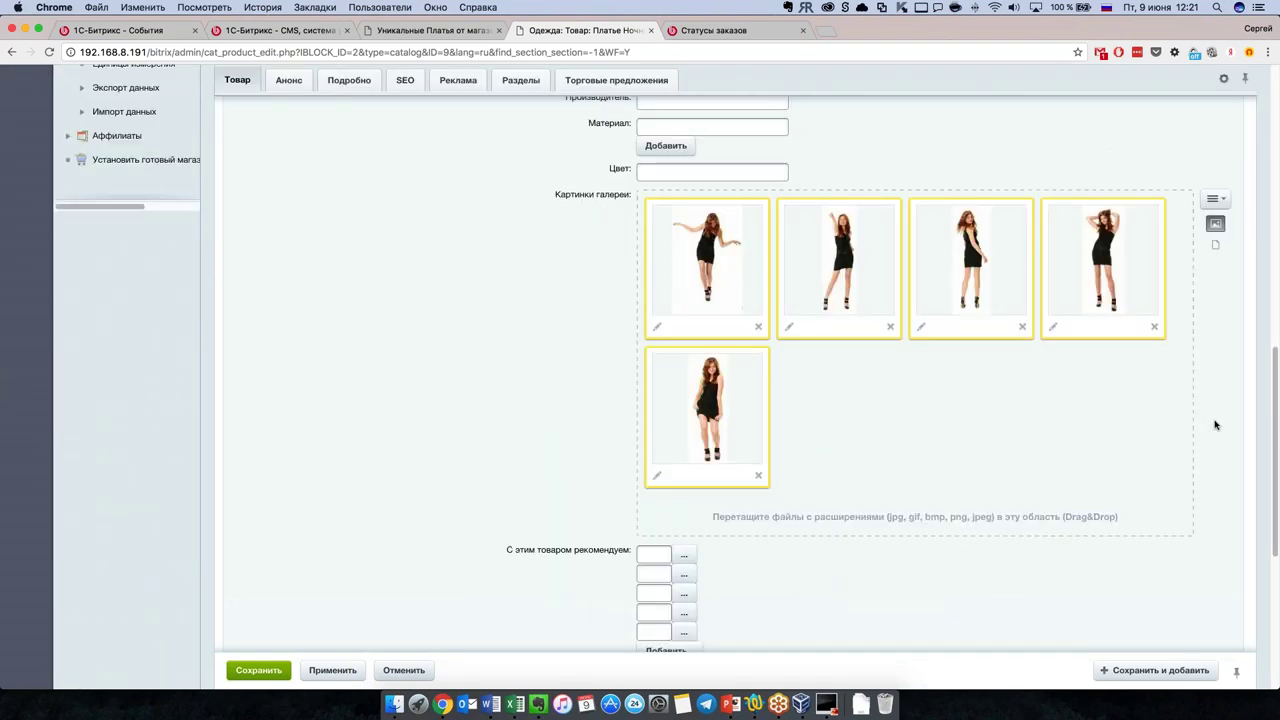
{"action": "left_click", "coordinate": [1215, 199]}
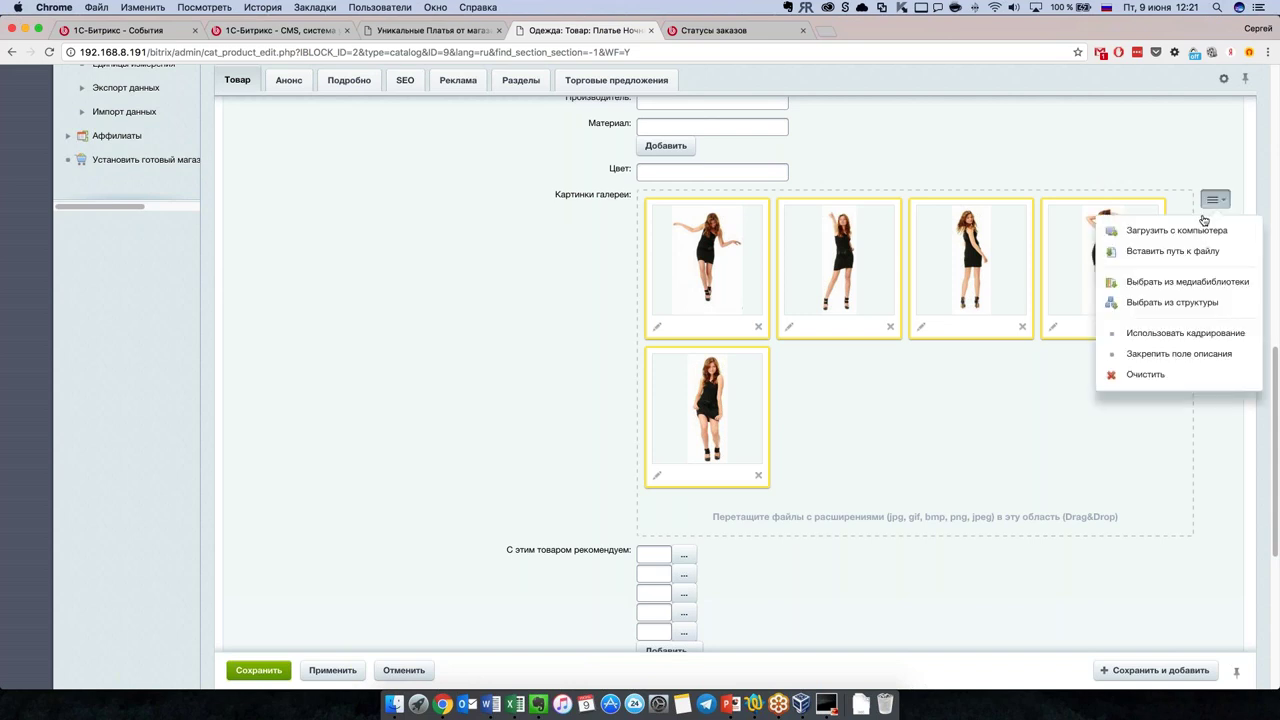
Step: Upload wp_palm.png from the computer's Изображения folder as the sixth gallery picture
{"action": "left_click", "coordinate": [1180, 231]}
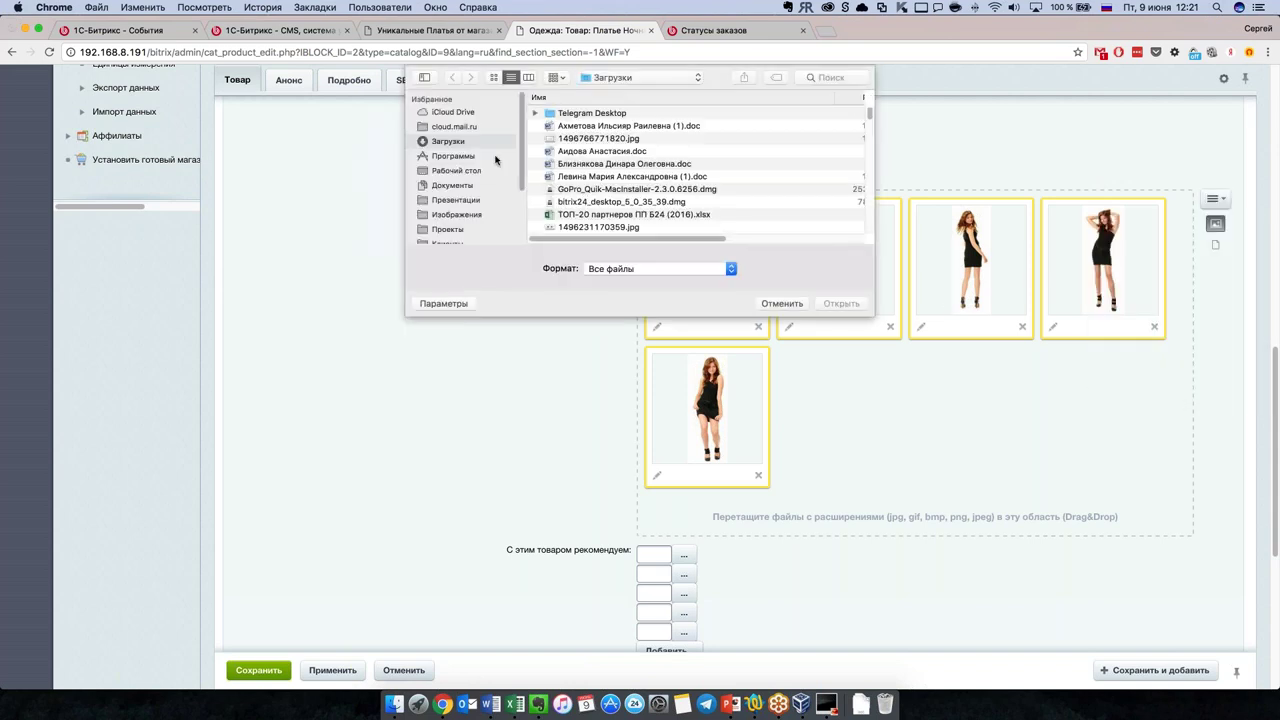
{"action": "scroll", "coordinate": [556, 190], "scroll_direction": "down", "scroll_amount": 3}
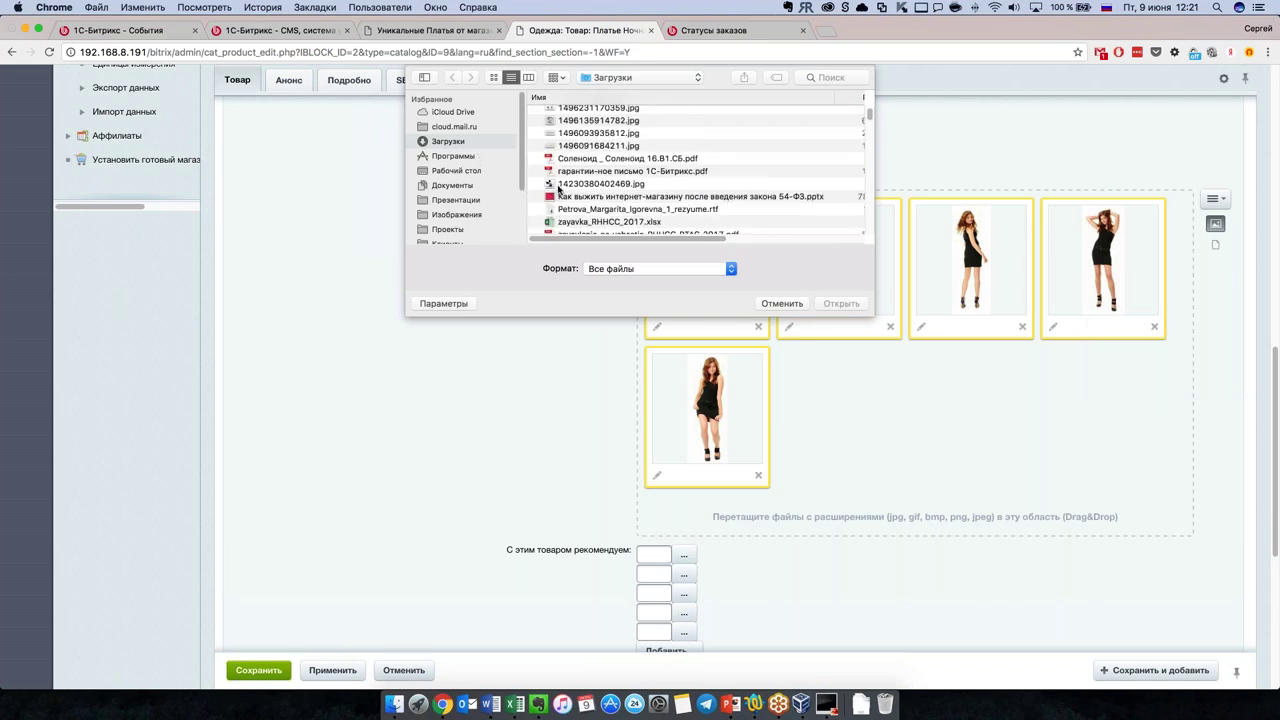
{"action": "scroll", "coordinate": [570, 185], "scroll_direction": "down", "scroll_amount": 3}
{"action": "scroll", "coordinate": [640, 180], "scroll_direction": "down", "scroll_amount": 10}
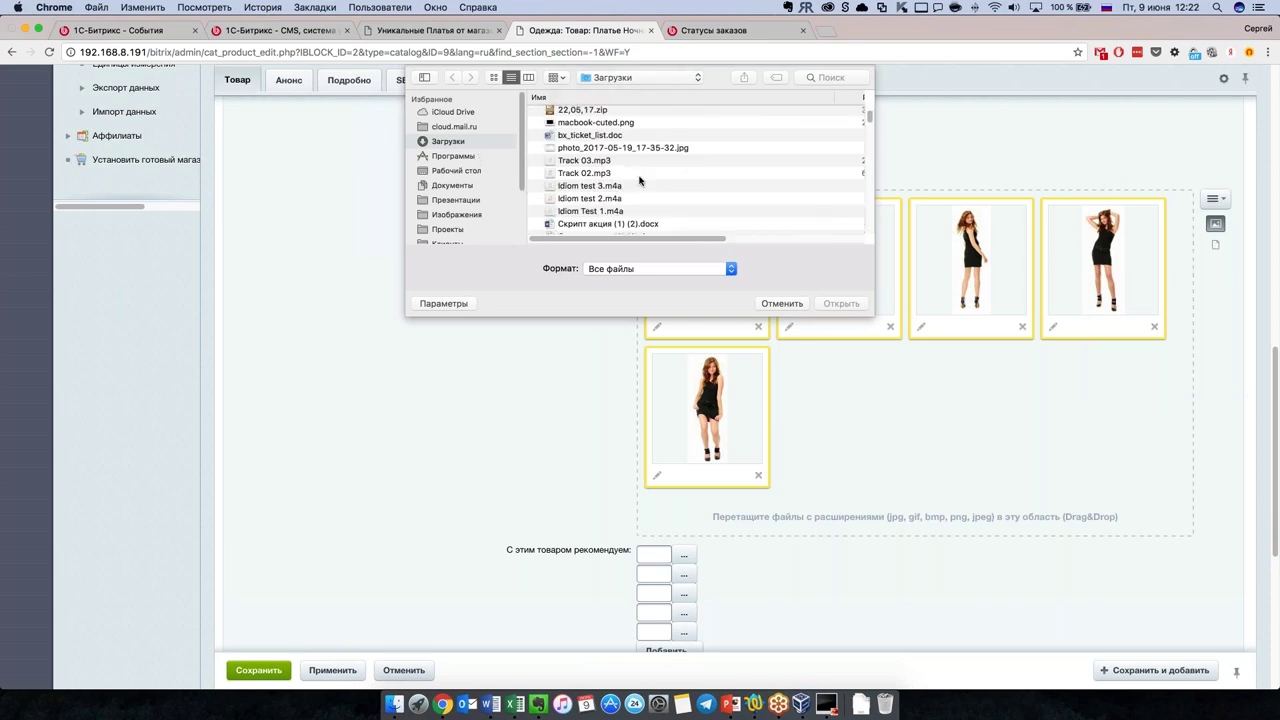
{"action": "scroll", "coordinate": [640, 180], "scroll_direction": "up", "scroll_amount": 3}
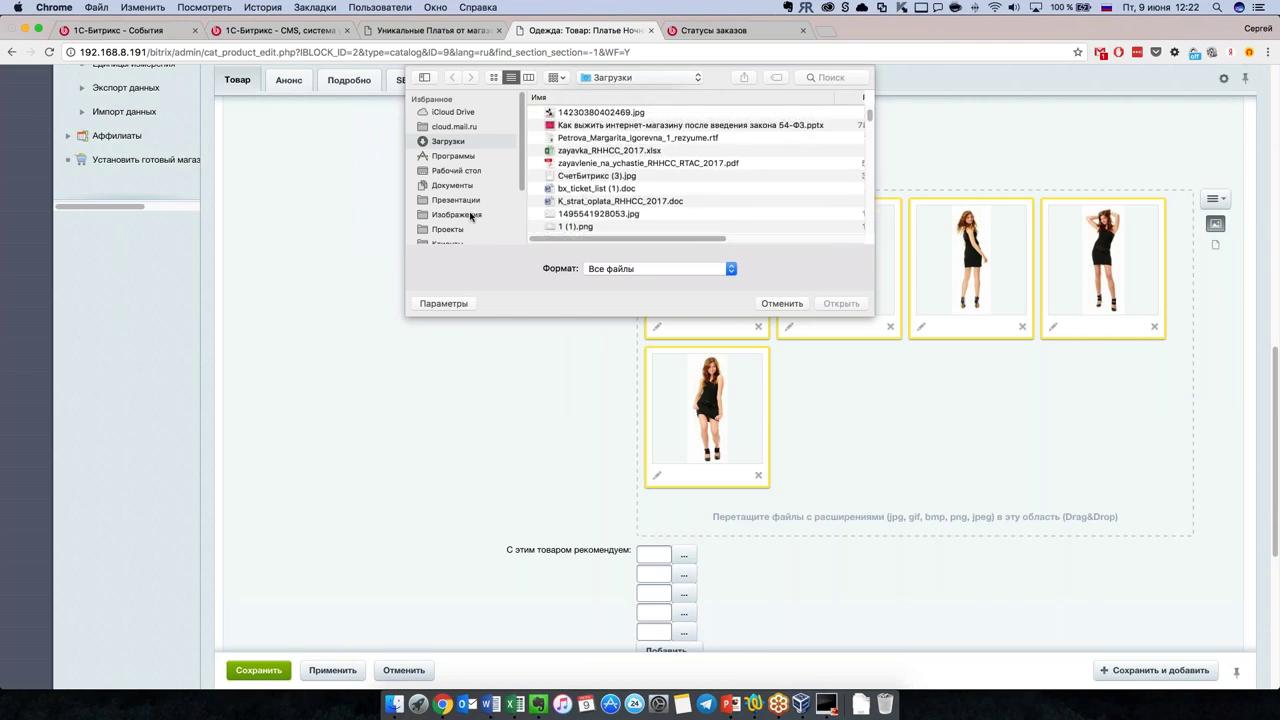
{"action": "left_click", "coordinate": [503, 213]}
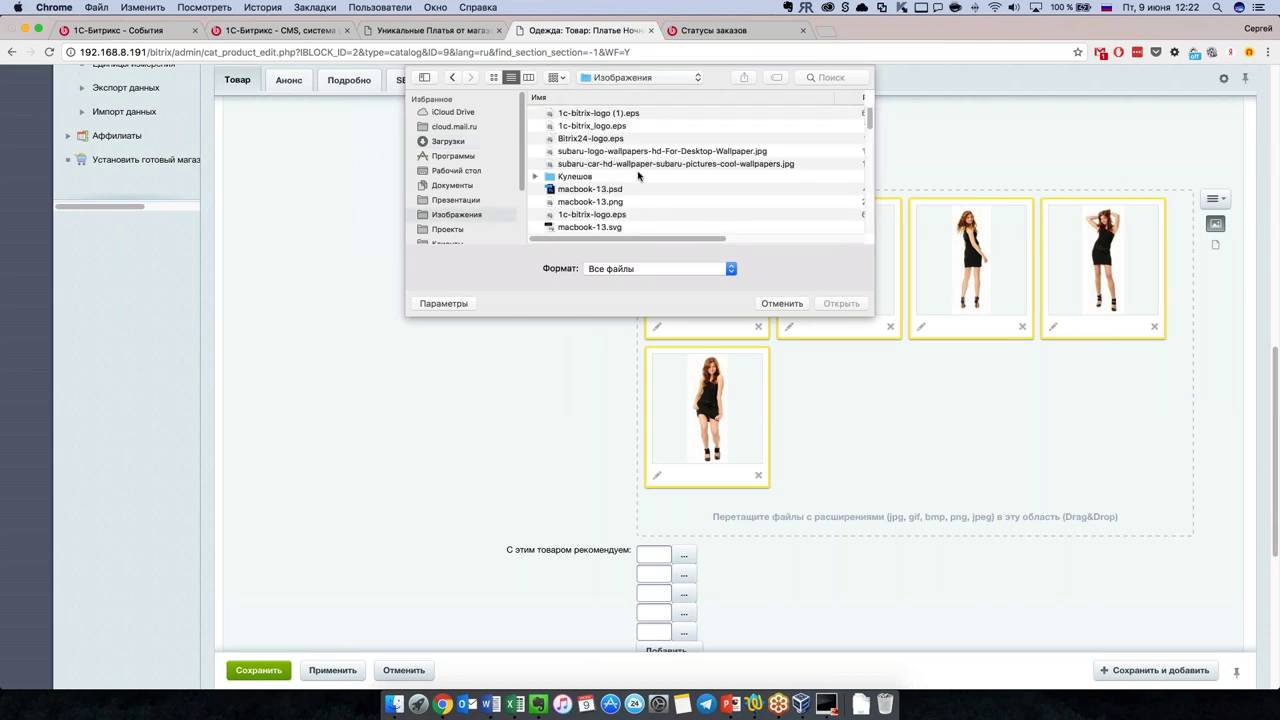
{"action": "scroll", "coordinate": [638, 176], "scroll_direction": "down", "scroll_amount": 5}
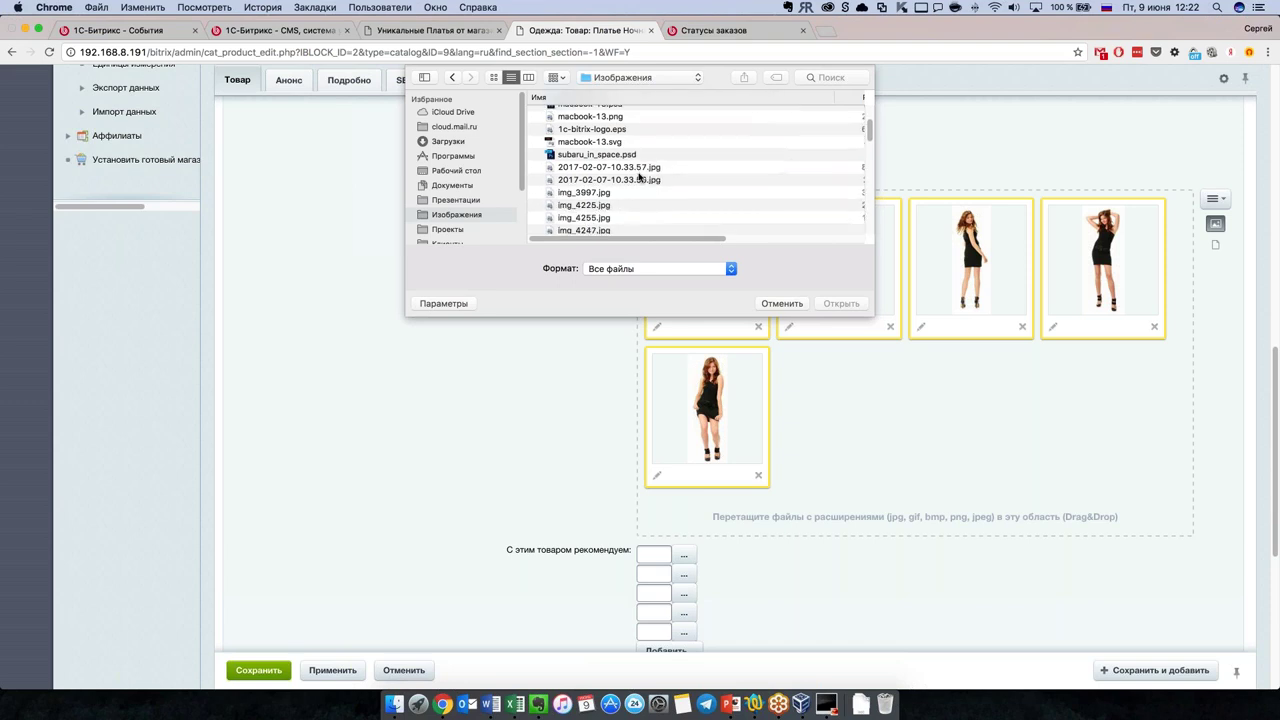
{"action": "scroll", "coordinate": [638, 176], "scroll_direction": "down", "scroll_amount": 10}
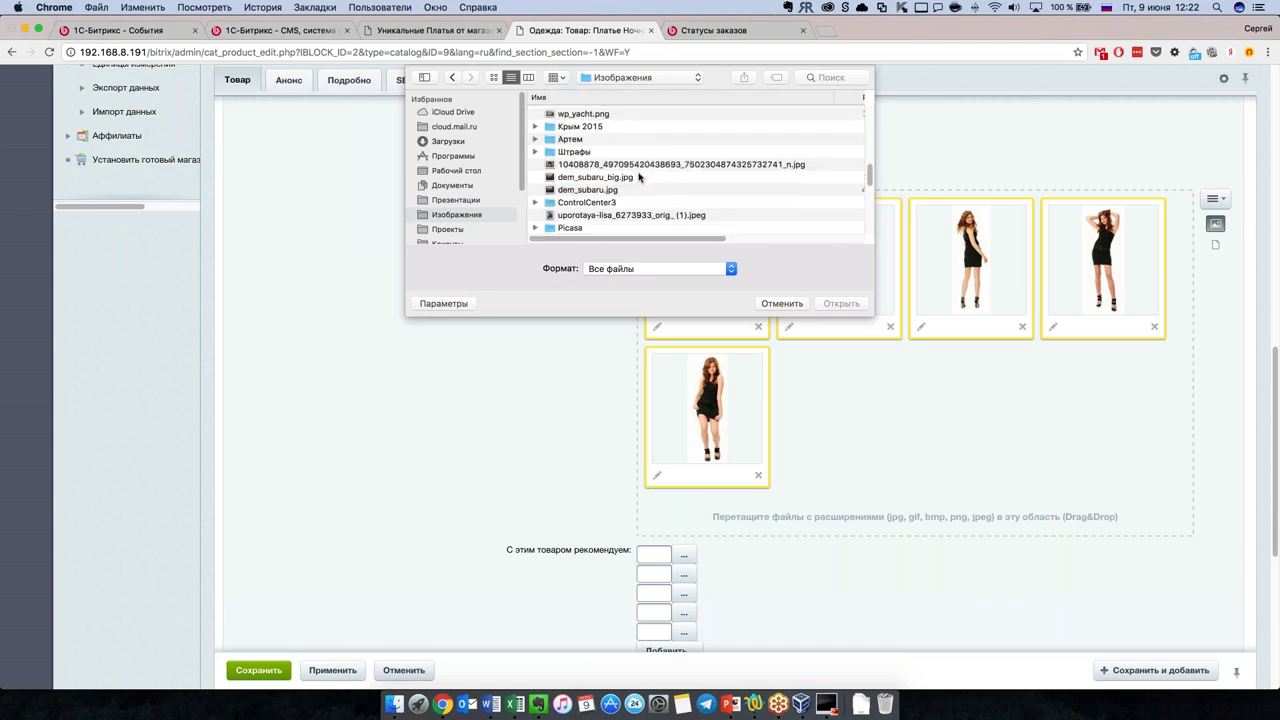
{"action": "double_click", "coordinate": [590, 156]}
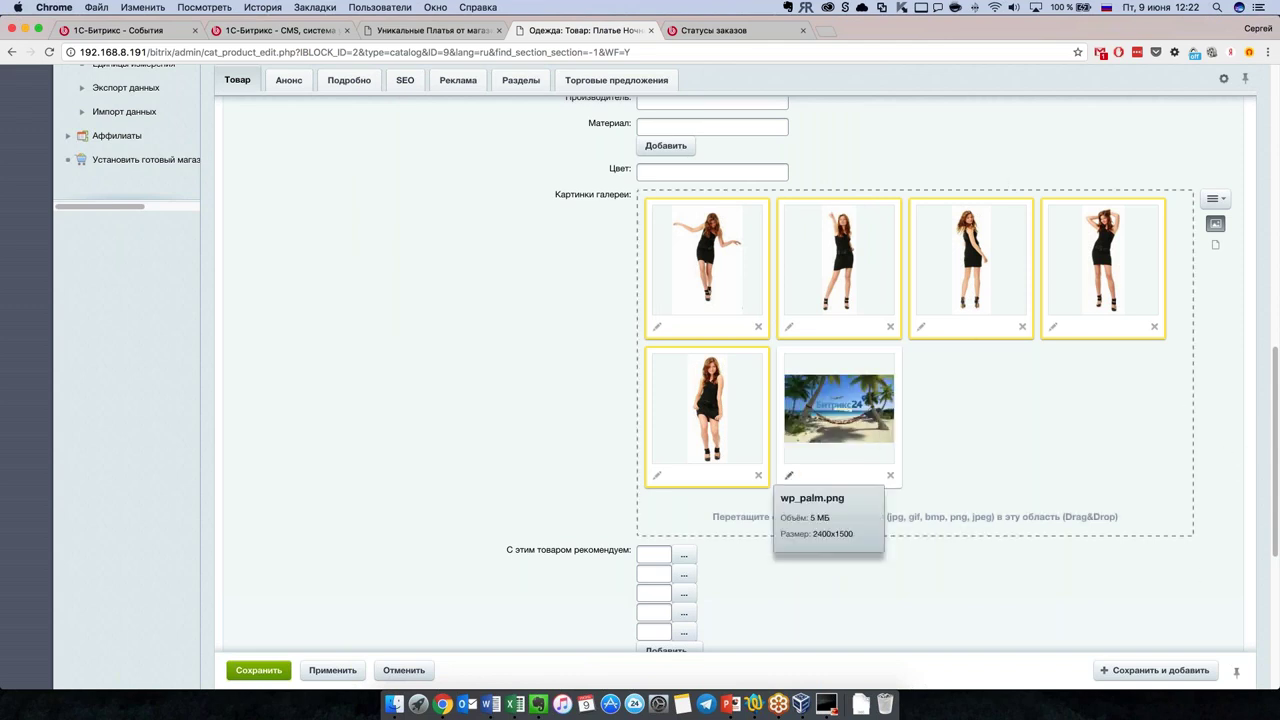
Step: Open wp_palm.png in the image editor and review the 200x200 crop preset, leaving it unchanged
{"action": "left_click", "coordinate": [794, 478]}
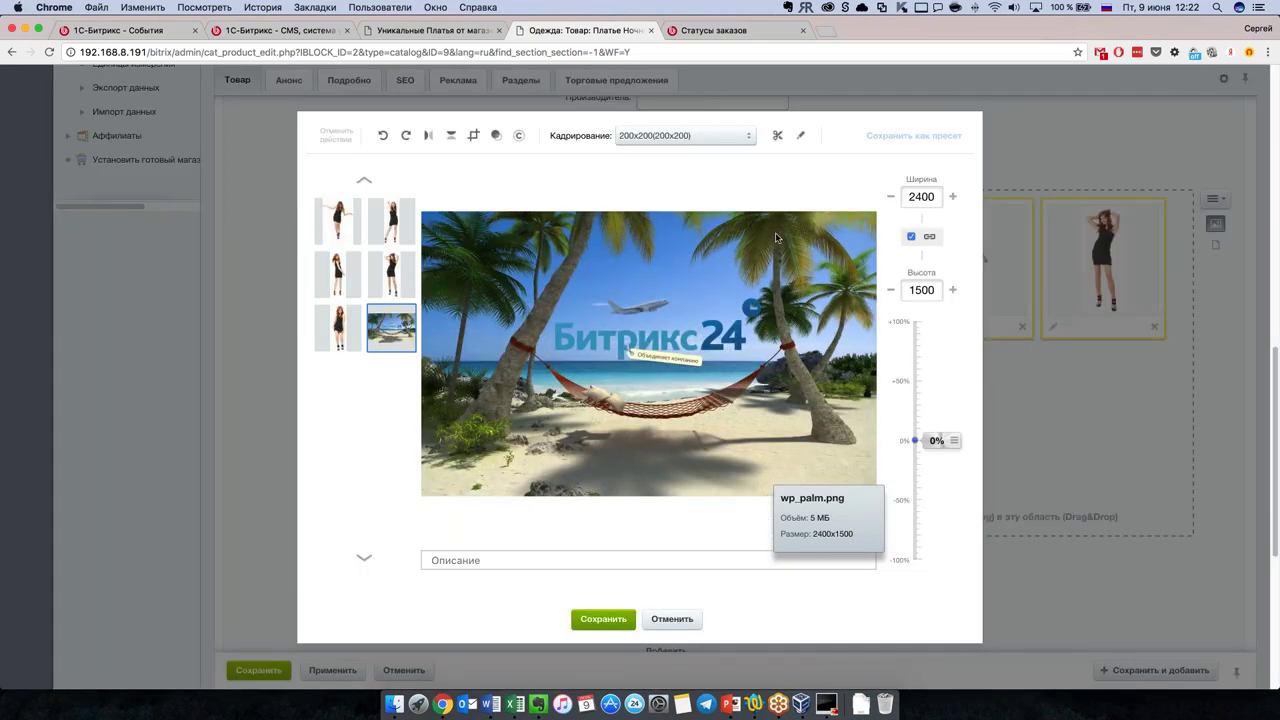
{"action": "left_click", "coordinate": [747, 138]}
{"action": "left_click", "coordinate": [726, 134]}
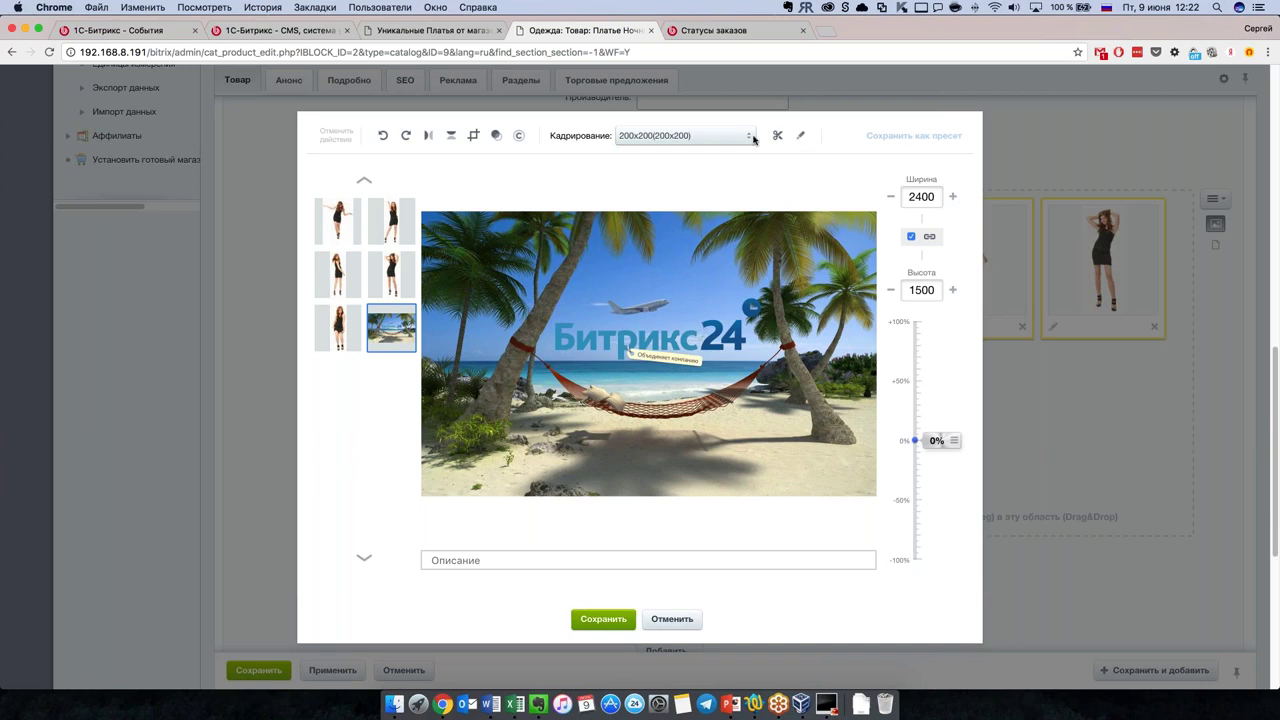
{"action": "left_click", "coordinate": [800, 135]}
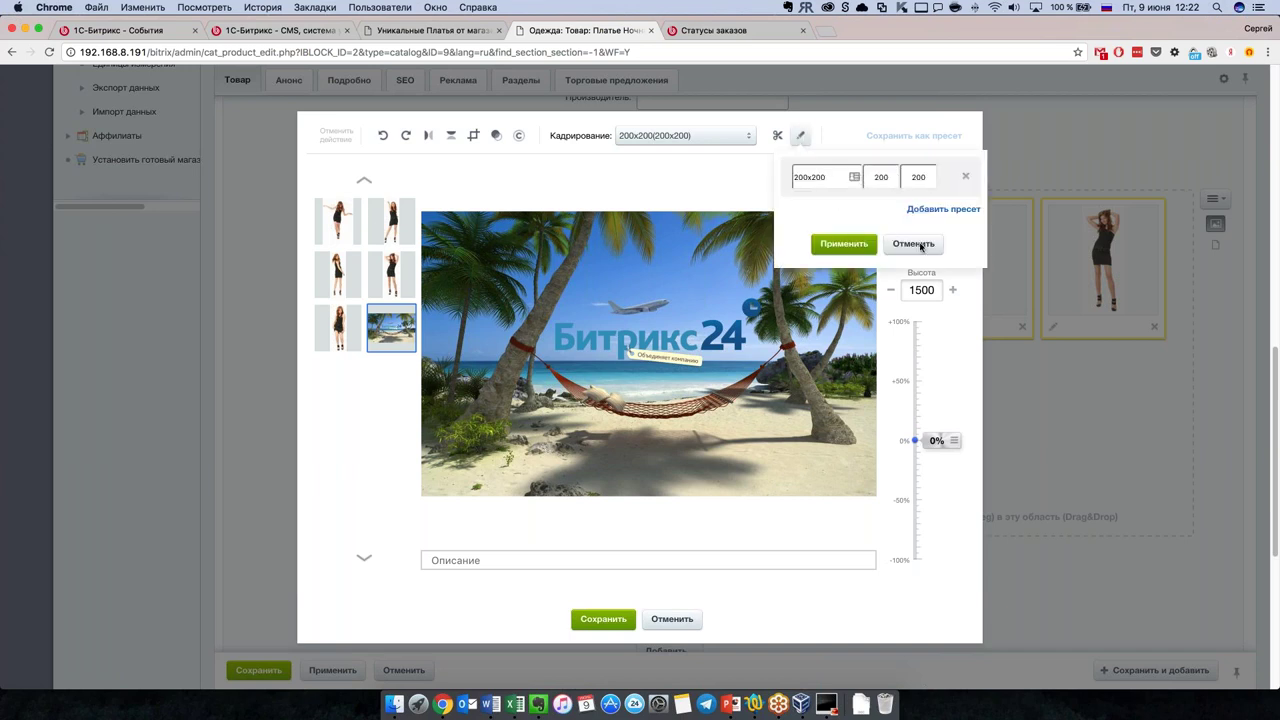
{"action": "left_click", "coordinate": [966, 177]}
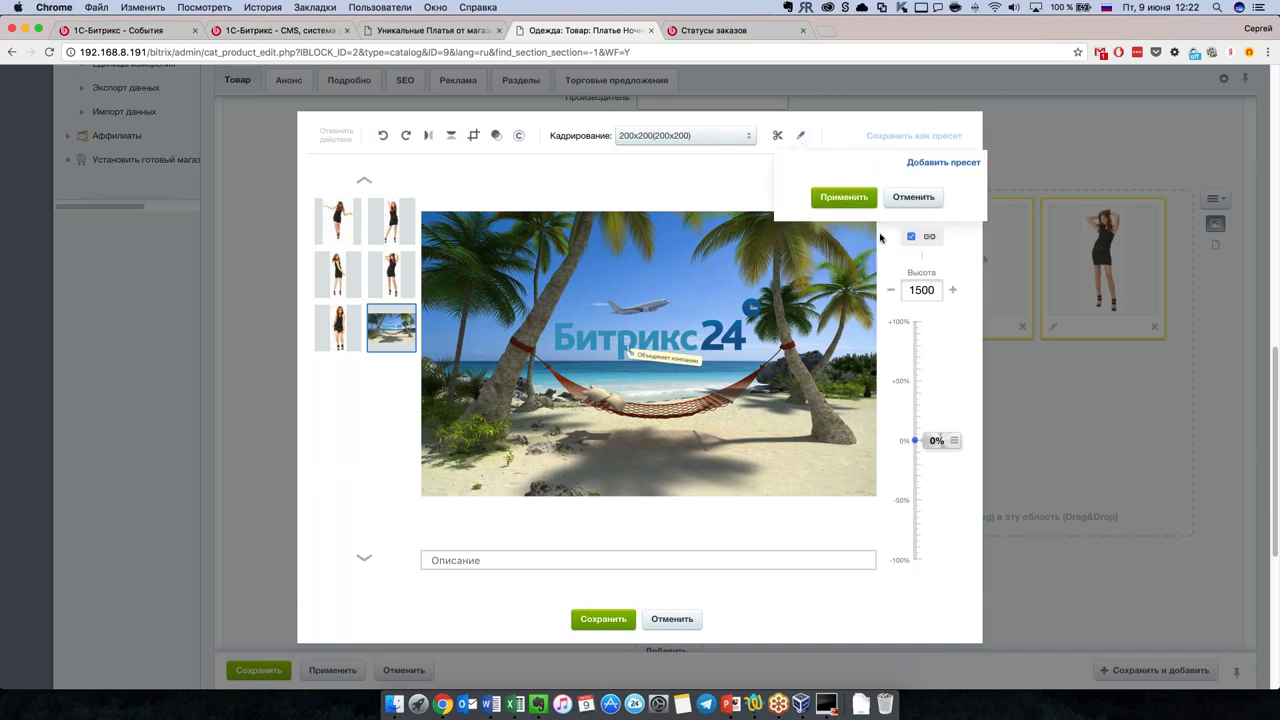
{"action": "left_click", "coordinate": [912, 199]}
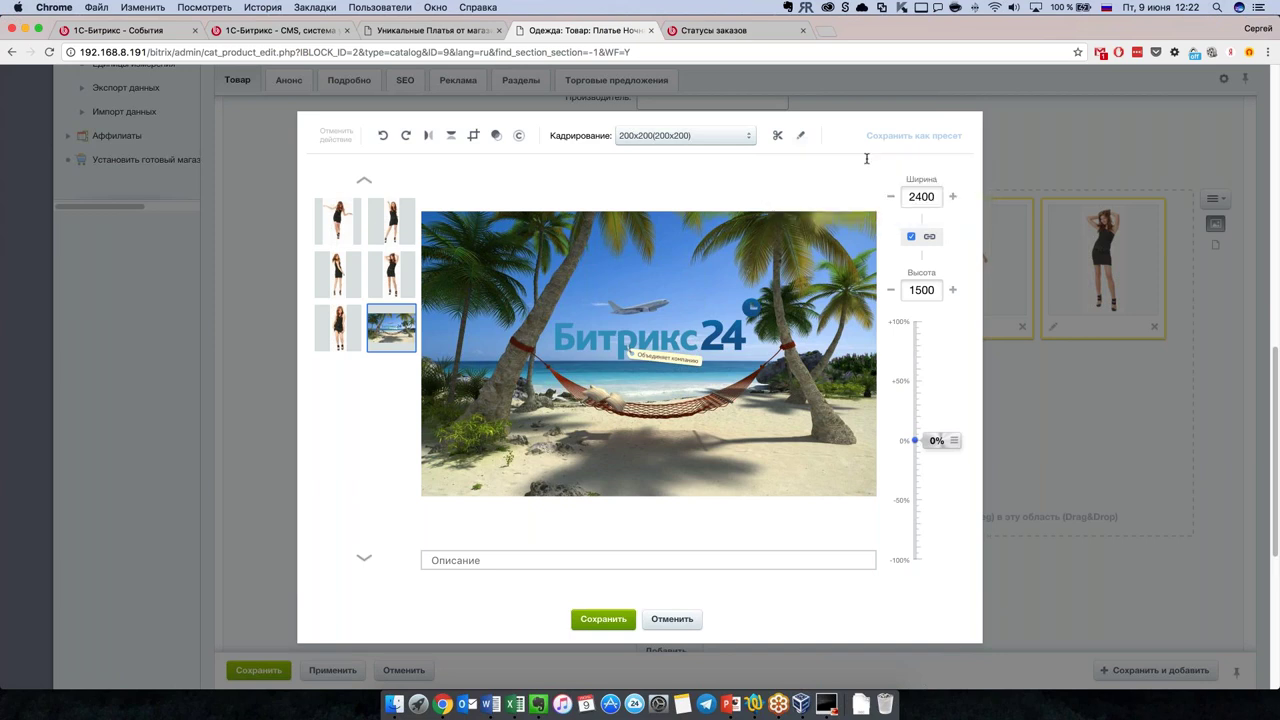
{"action": "left_click", "coordinate": [722, 137]}
{"action": "left_click", "coordinate": [643, 163]}
Step: Try zoom, grayscale and 90° counter-clockwise rotation, cancel the edits, then view the trade offers
{"action": "scroll", "coordinate": [952, 438], "scroll_direction": "up", "scroll_amount": 4}
{"action": "left_click_drag", "start_coordinate": [953, 473], "coordinate": [946, 440]}
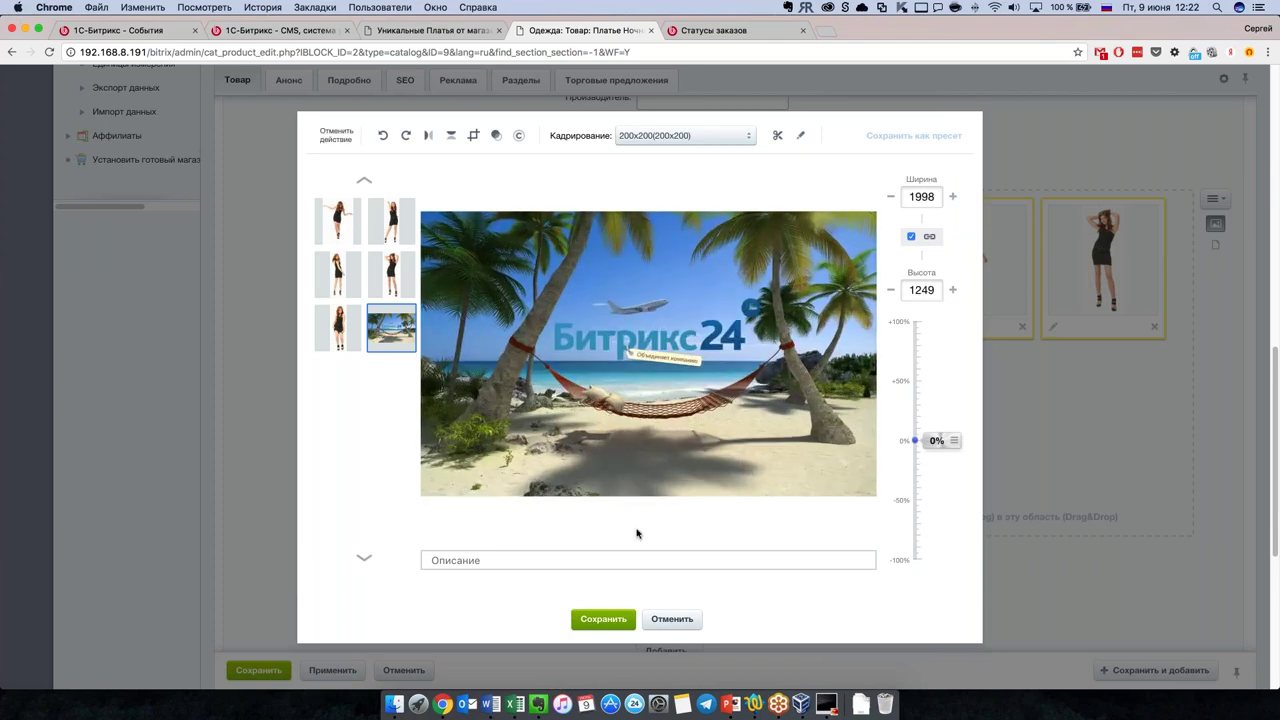
{"action": "left_click", "coordinate": [496, 135]}
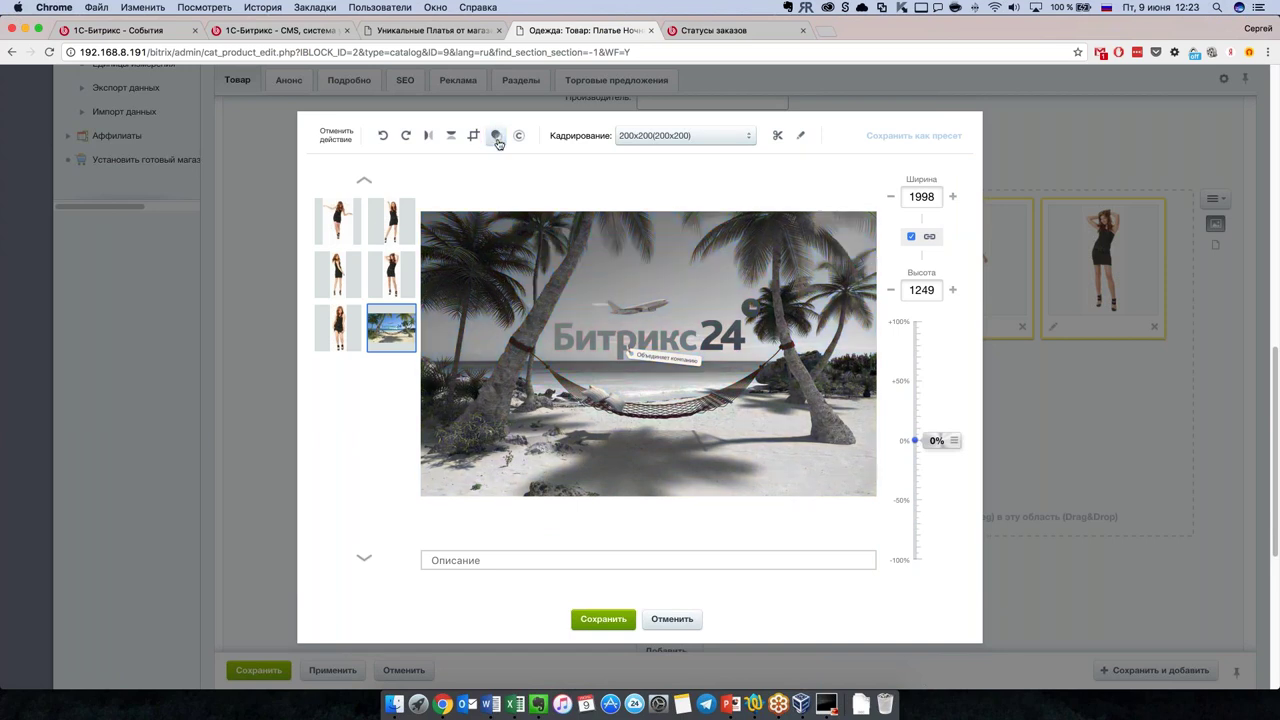
{"action": "left_click", "coordinate": [384, 136]}
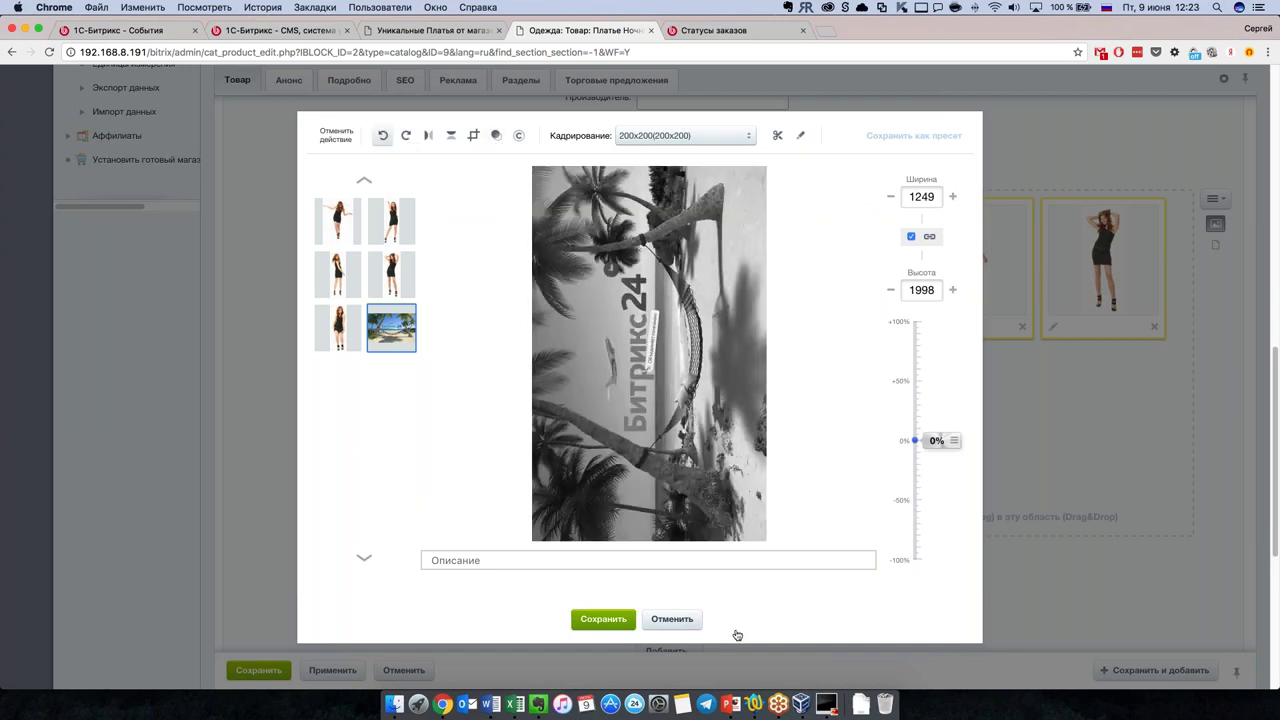
{"action": "left_click", "coordinate": [684, 620]}
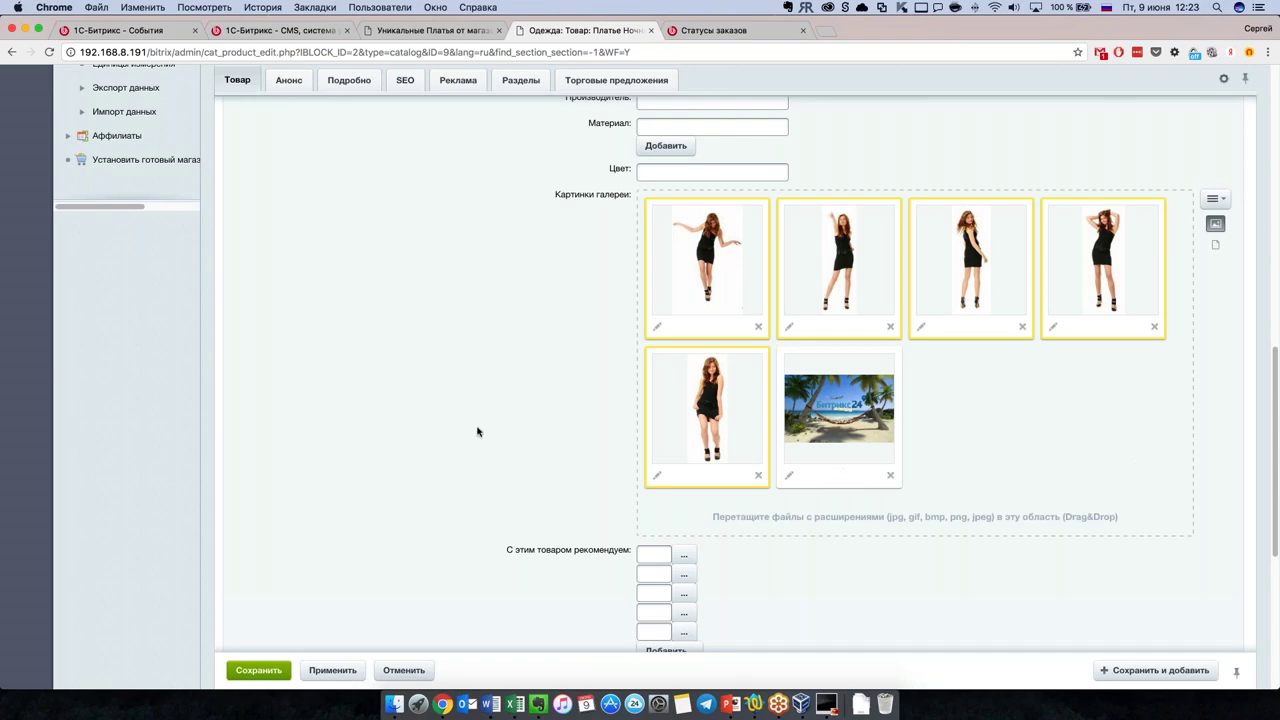
{"action": "scroll", "coordinate": [477, 432], "scroll_direction": "up", "scroll_amount": 10}
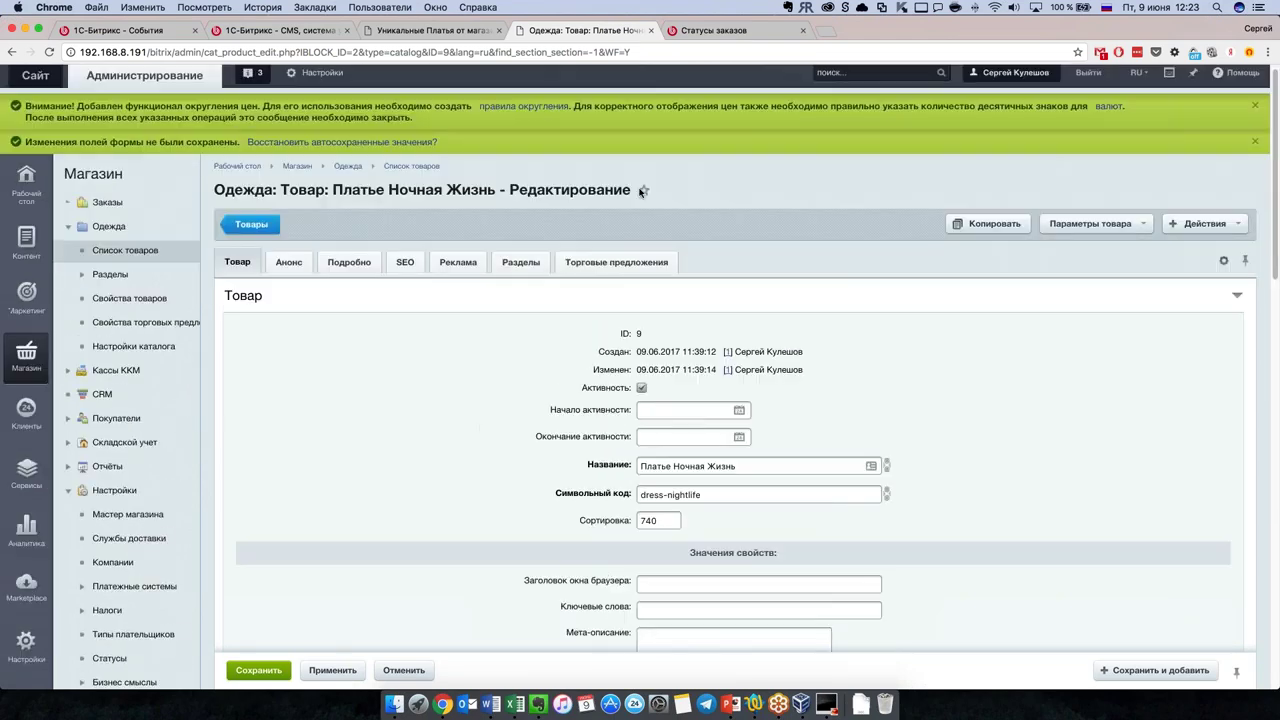
{"action": "left_click", "coordinate": [608, 265]}
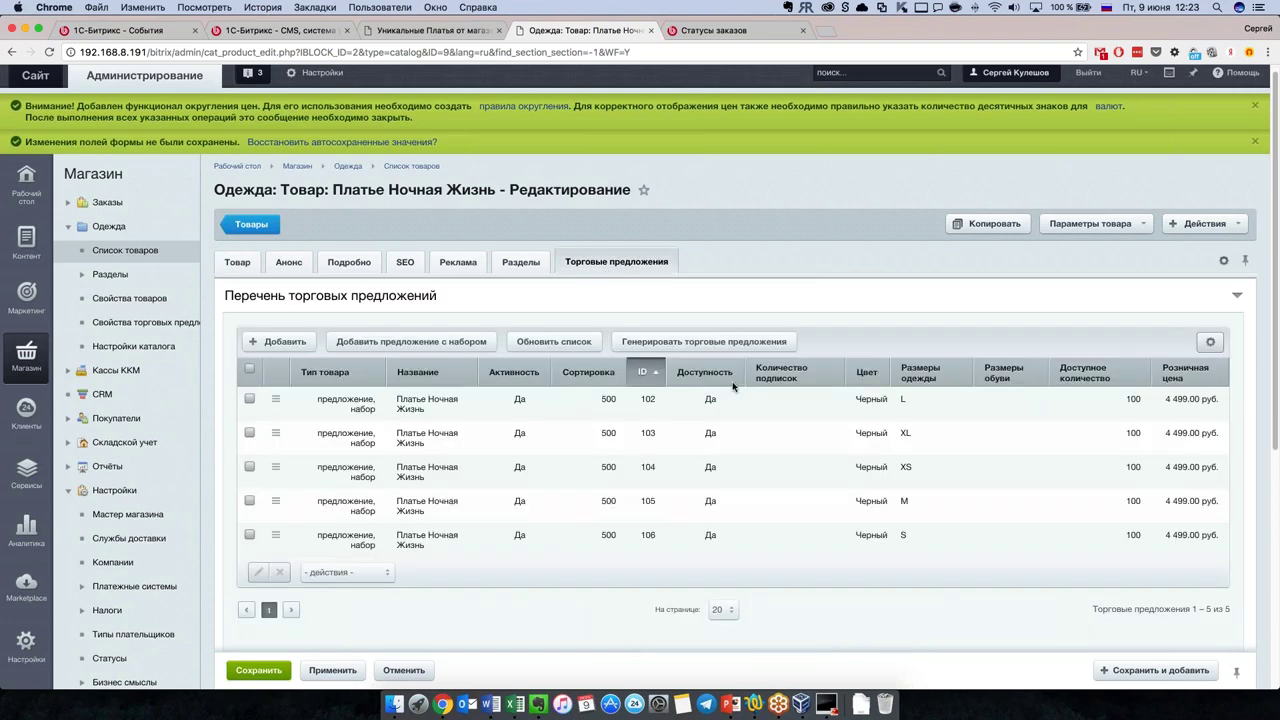
{"action": "left_click", "coordinate": [736, 345]}
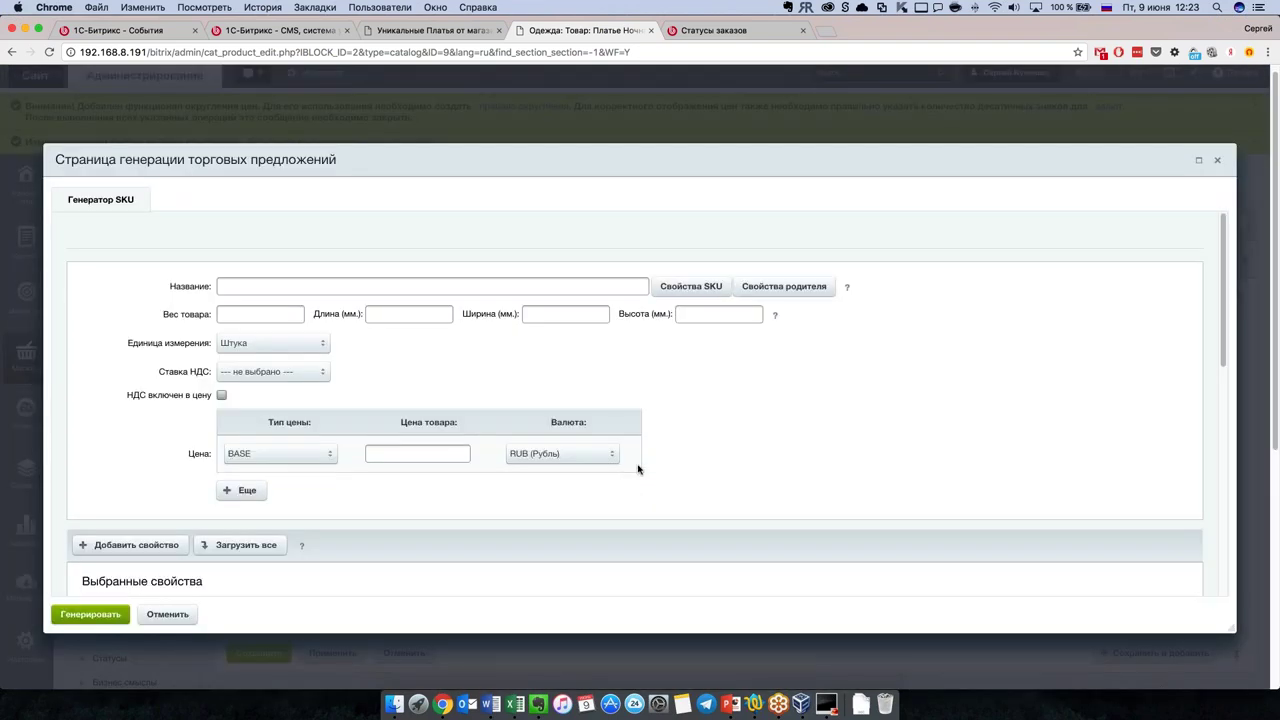
{"action": "scroll", "coordinate": [400, 480], "scroll_direction": "down", "scroll_amount": 1}
{"action": "left_click", "coordinate": [241, 474]}
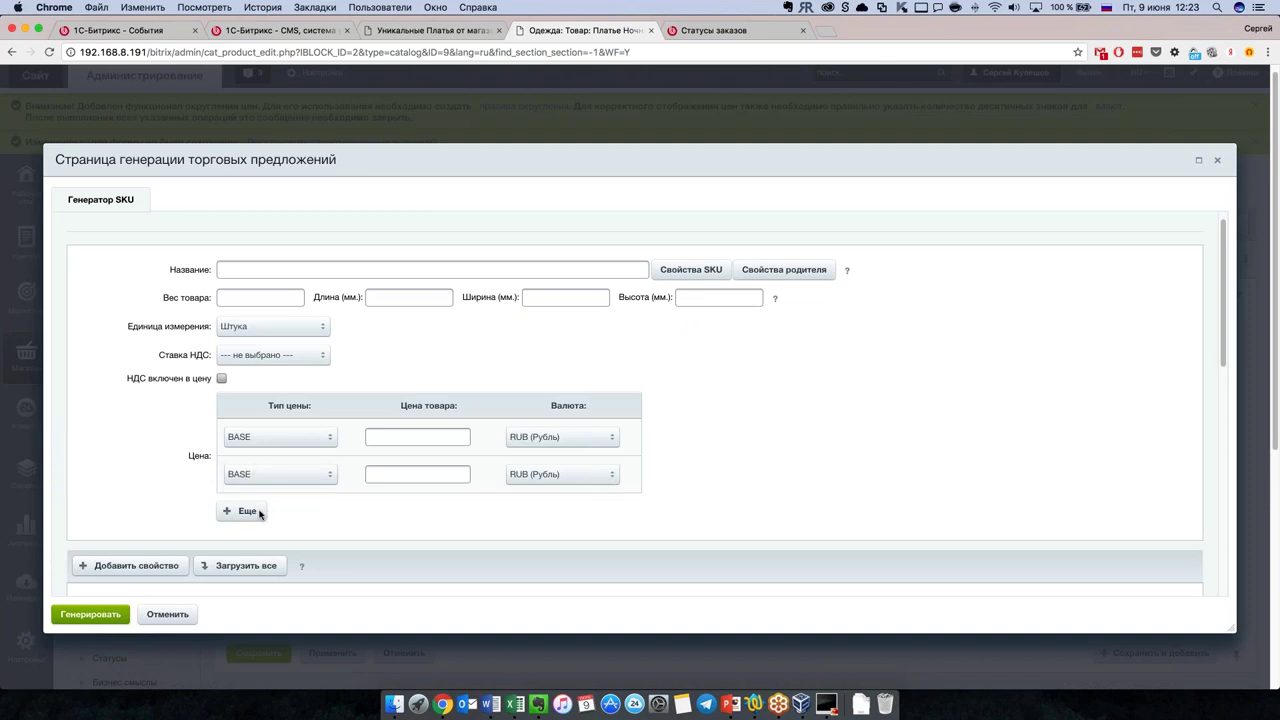
{"action": "scroll", "coordinate": [720, 446], "scroll_direction": "down", "scroll_amount": 10}
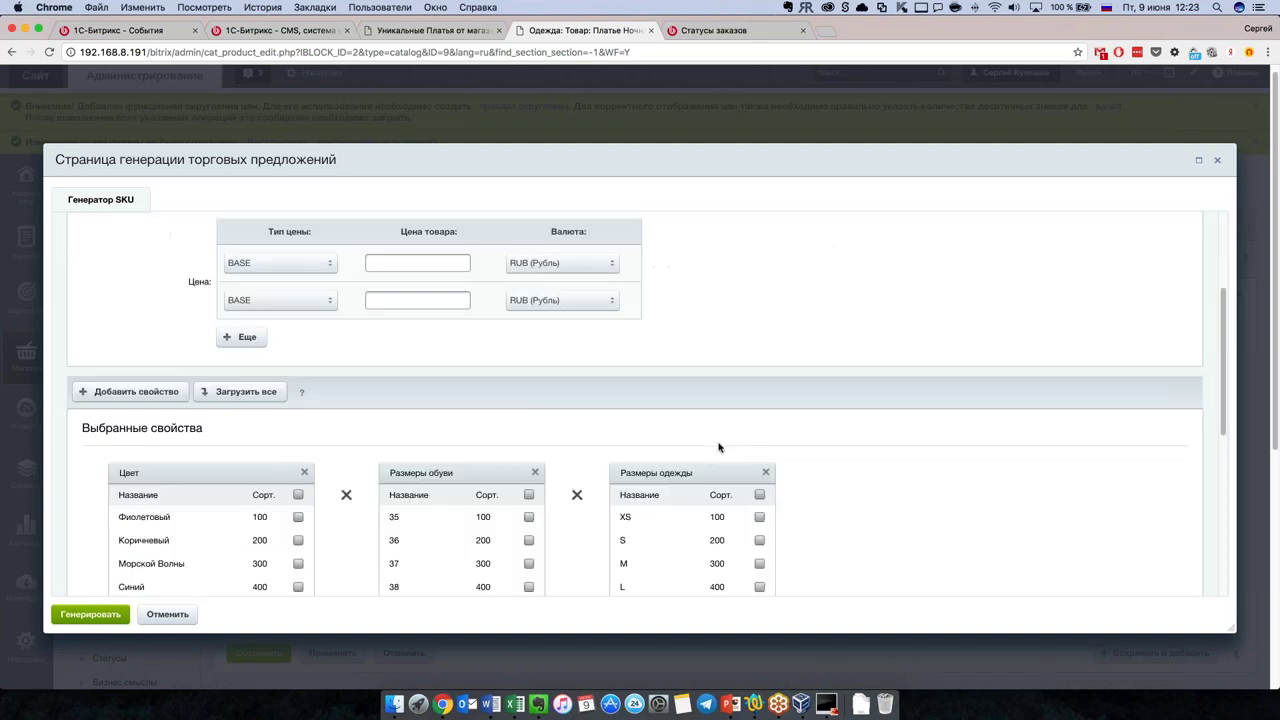
{"action": "scroll", "coordinate": [719, 447], "scroll_direction": "up", "scroll_amount": 5}
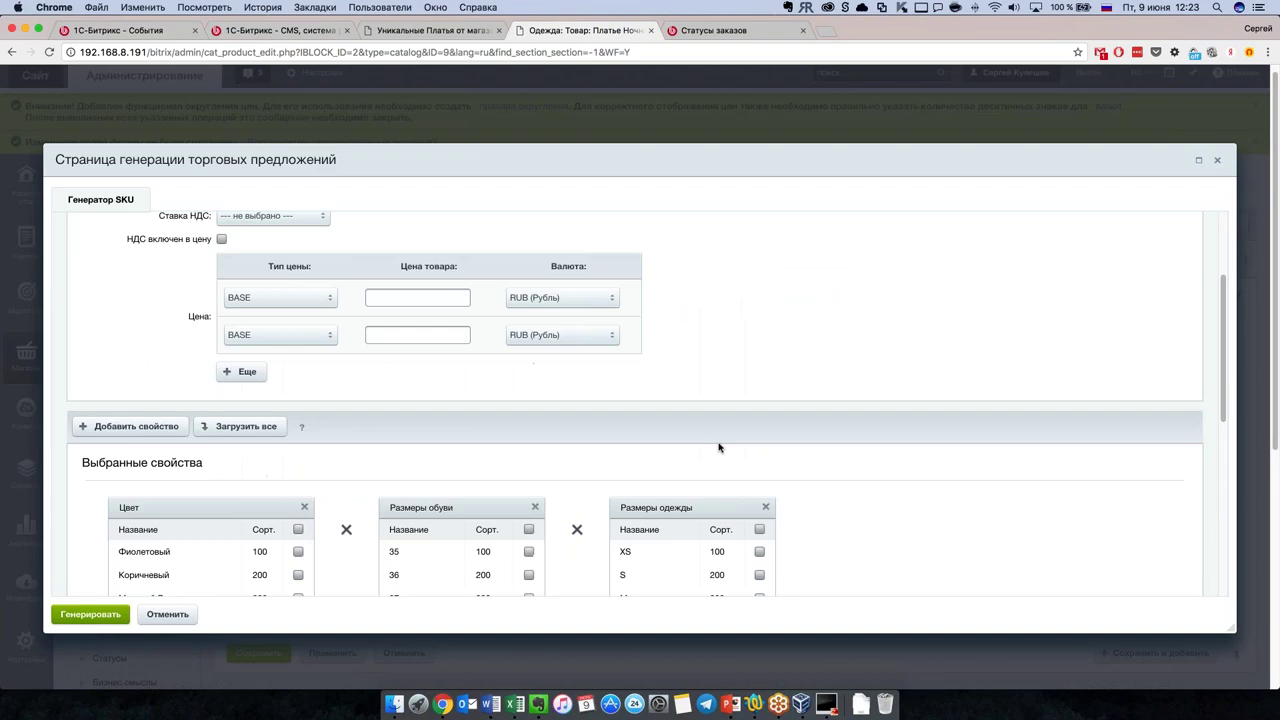
{"action": "scroll", "coordinate": [718, 447], "scroll_direction": "down", "scroll_amount": 10}
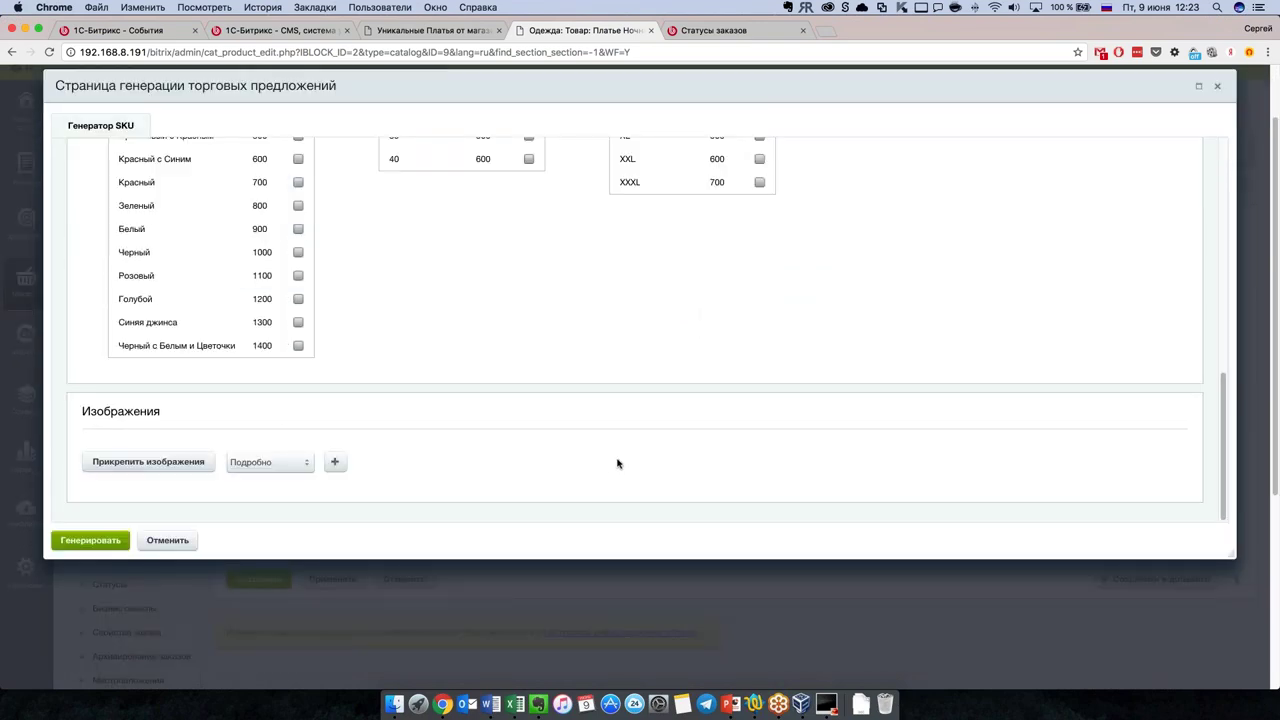
{"action": "scroll", "coordinate": [580, 415], "scroll_direction": "up", "scroll_amount": 5}
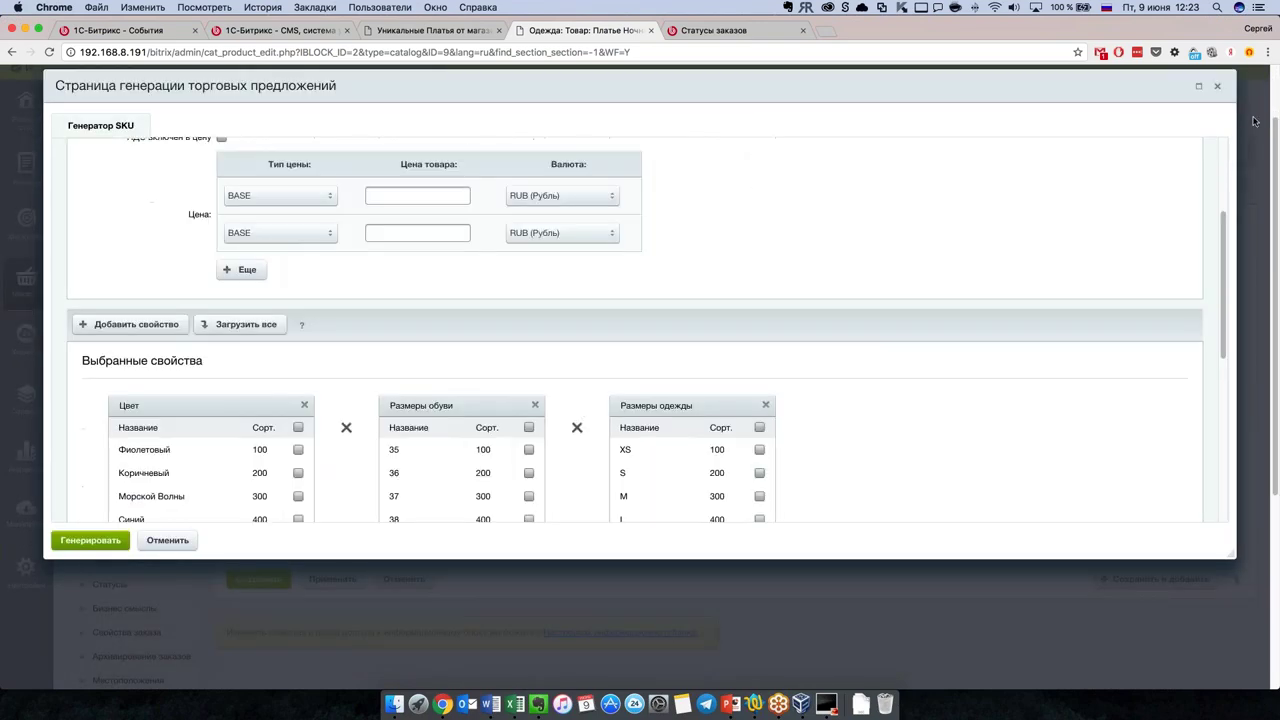
{"action": "left_click", "coordinate": [1217, 86]}
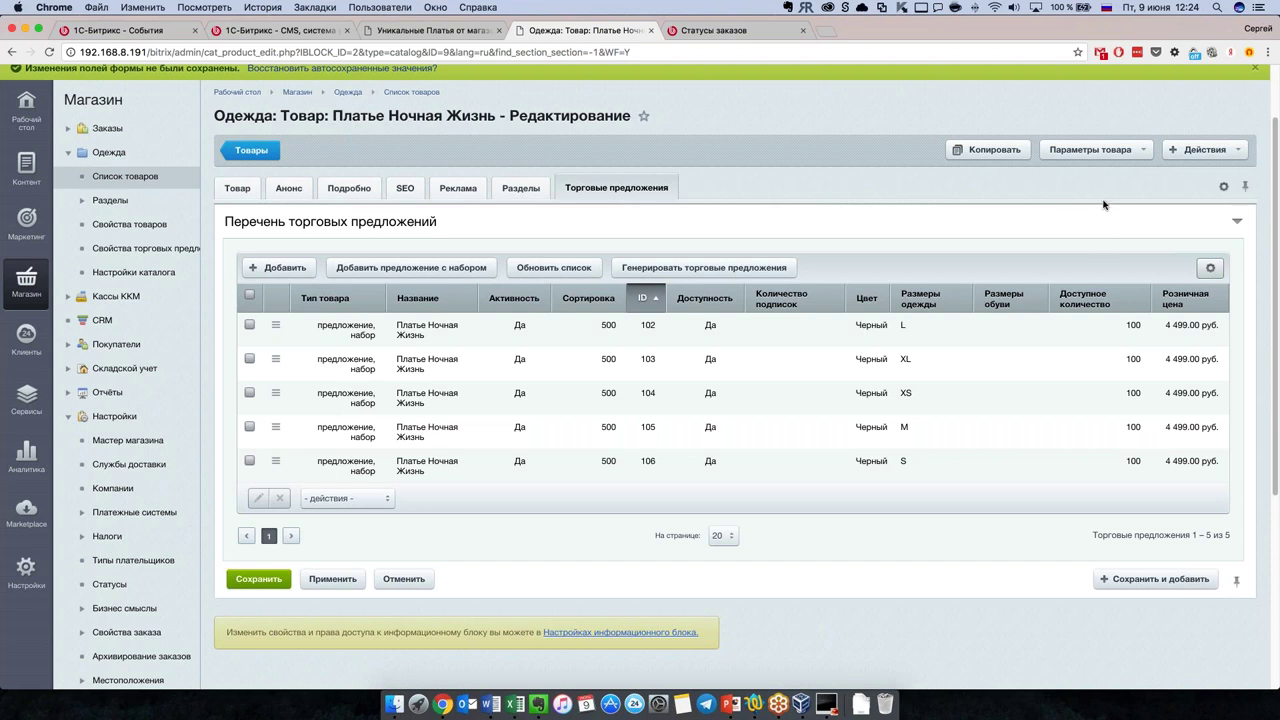
Step: Expand the Обувь section tree and open the Туфли subsection listing
{"action": "scroll", "coordinate": [665, 404], "scroll_direction": "up", "scroll_amount": 2}
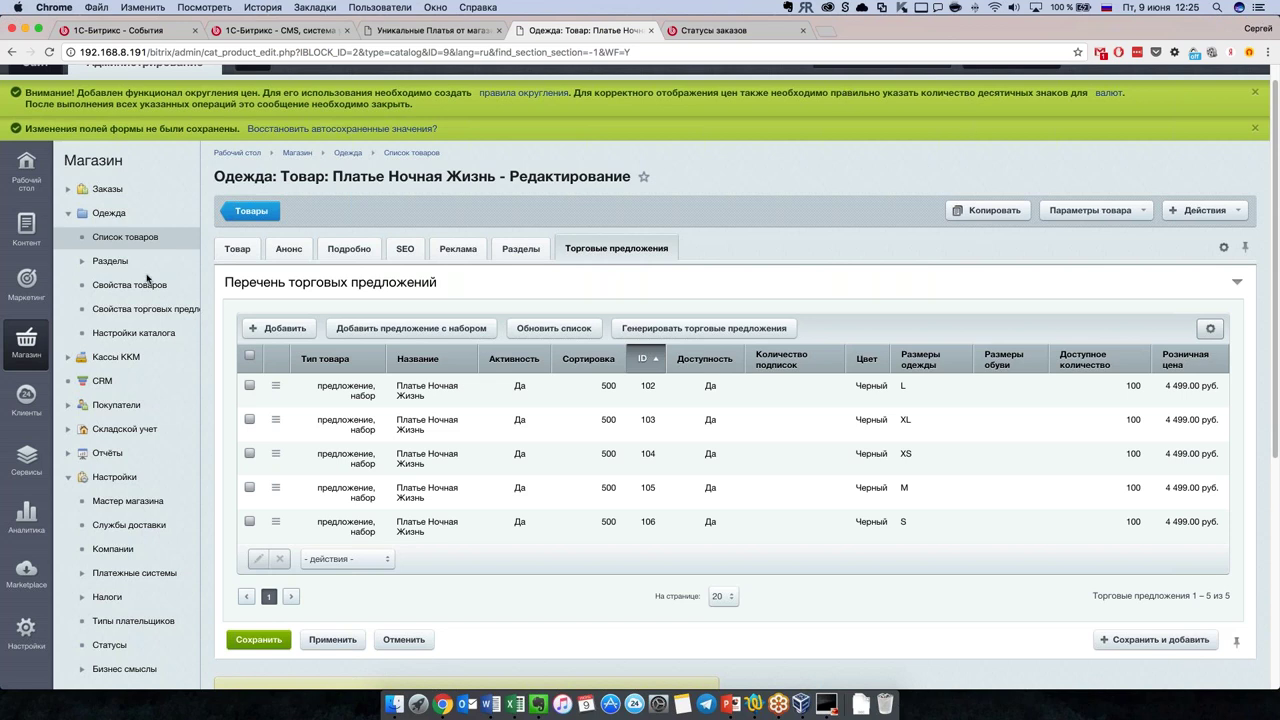
{"action": "left_click", "coordinate": [83, 264]}
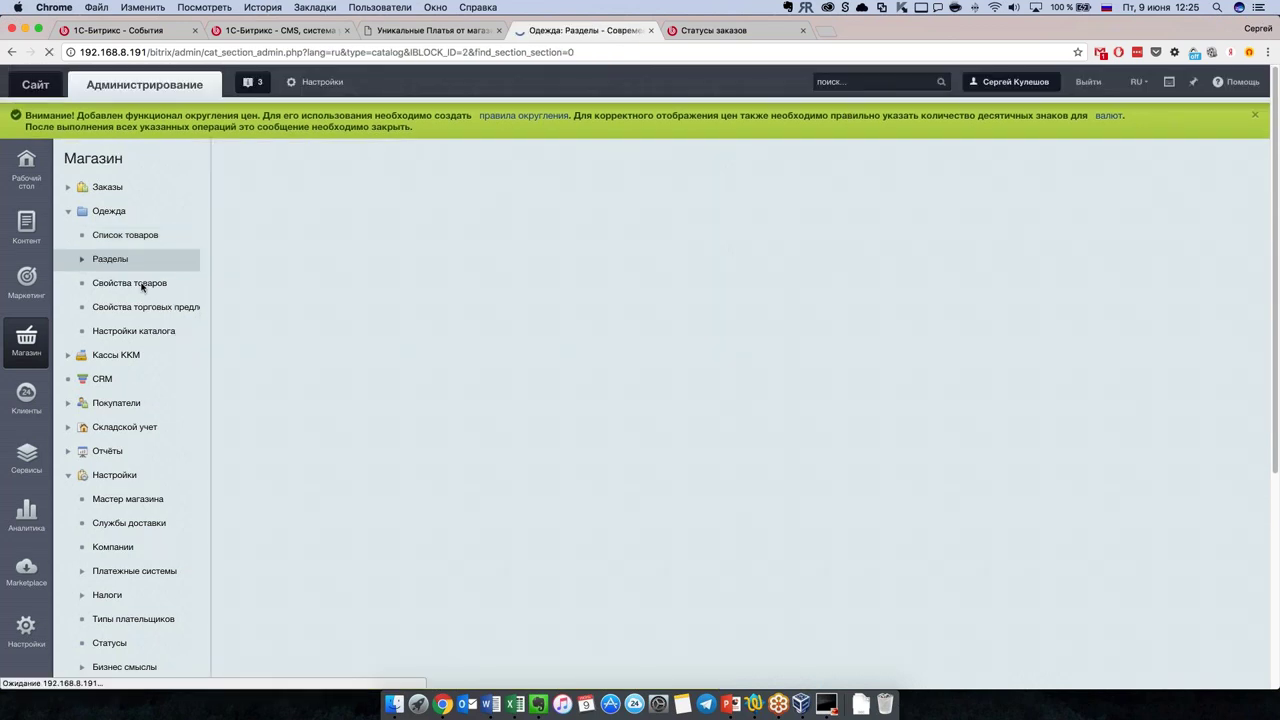
{"action": "left_click", "coordinate": [83, 262]}
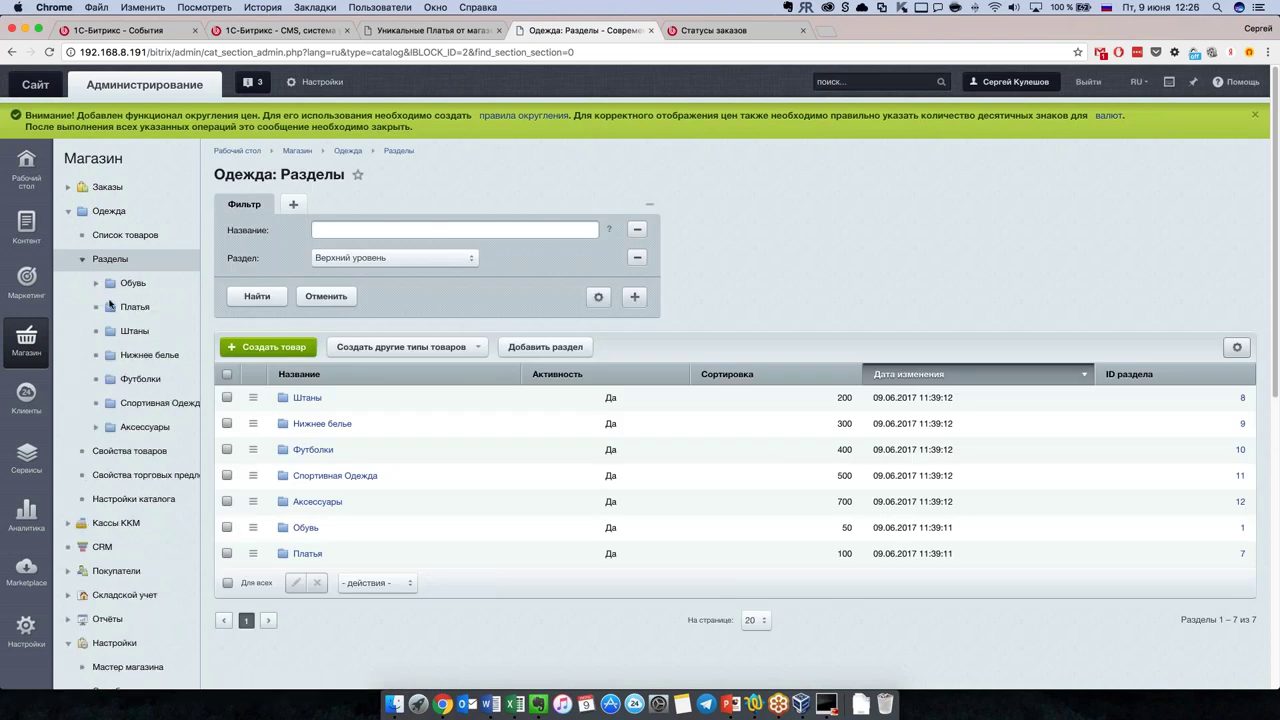
{"action": "left_click", "coordinate": [97, 284]}
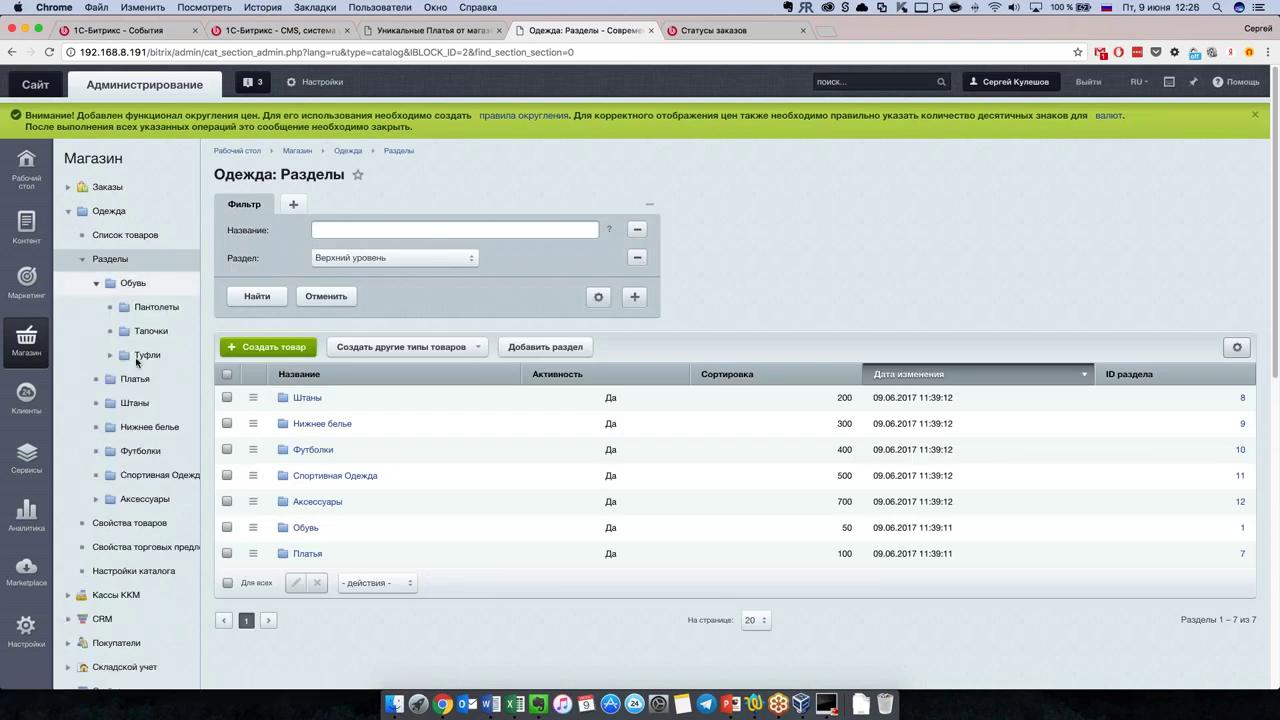
{"action": "left_click", "coordinate": [121, 362]}
{"action": "left_click", "coordinate": [159, 355]}
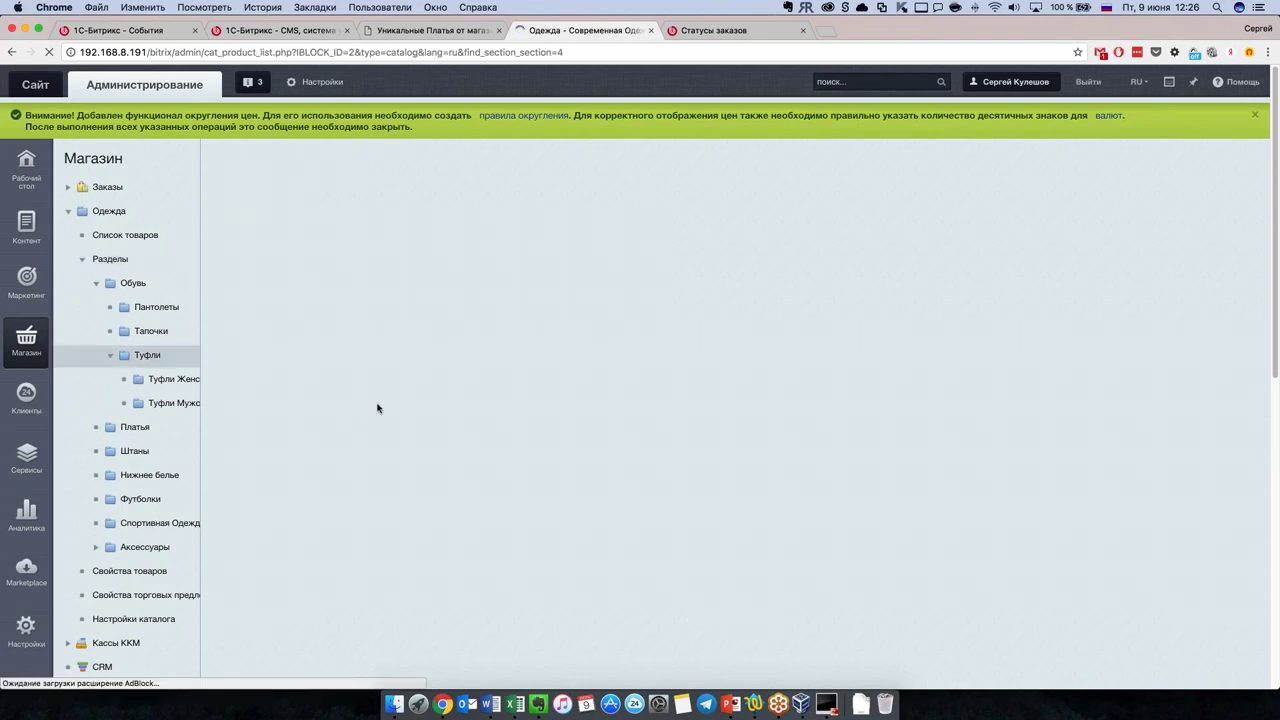
Step: Go back to the Обувь listing and open Пантолеты for editing
{"action": "key", "text": "super+bracketleft"}
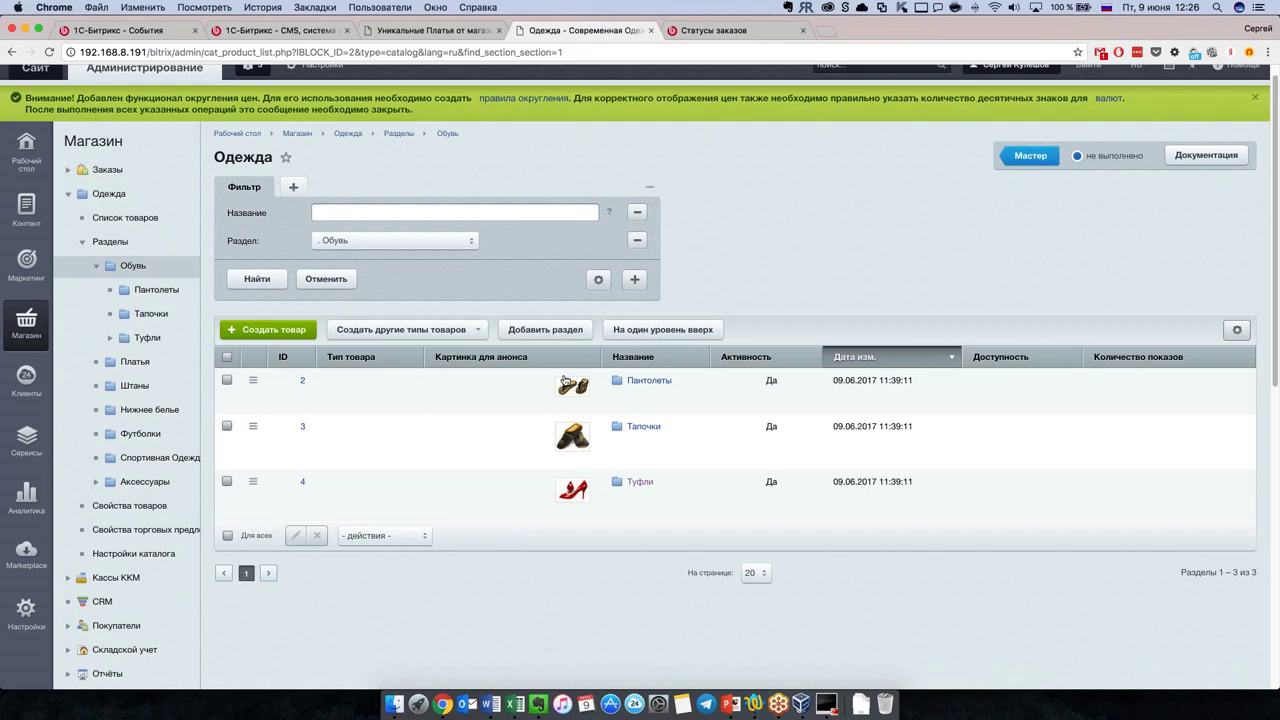
{"action": "scroll", "coordinate": [566, 420], "scroll_direction": "down", "scroll_amount": 1}
{"action": "left_click", "coordinate": [256, 347]}
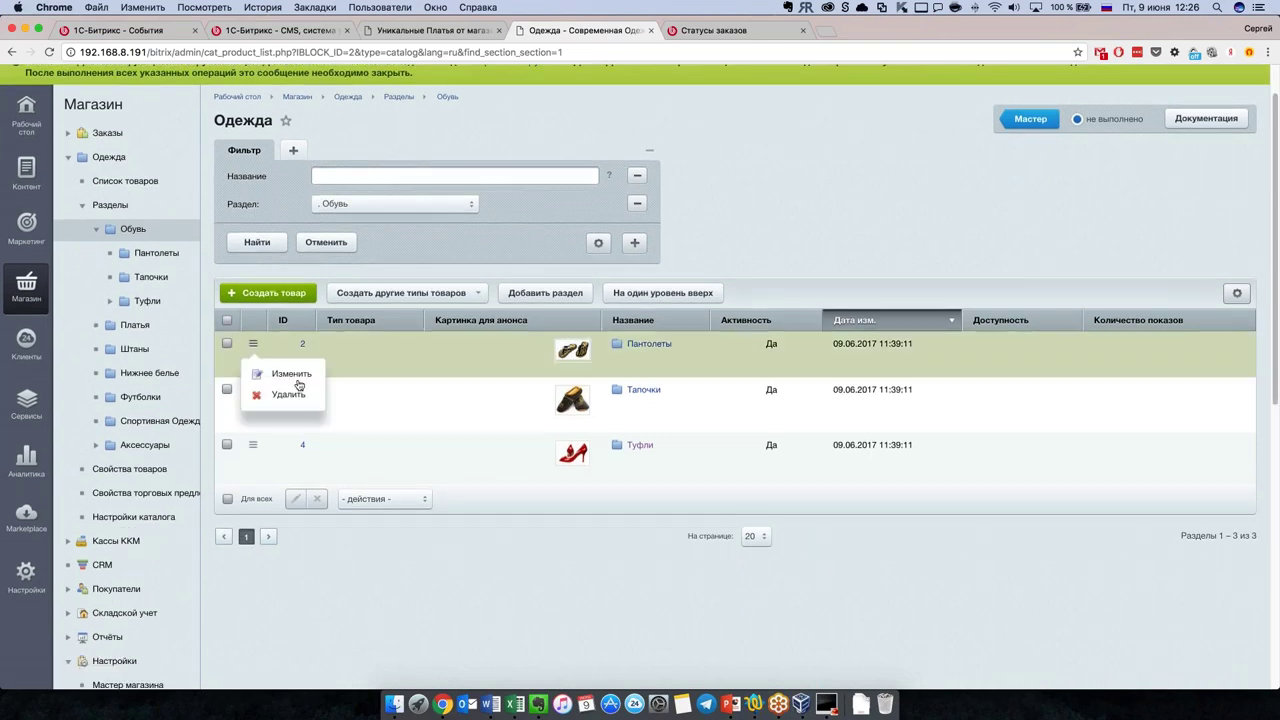
{"action": "left_click", "coordinate": [297, 381]}
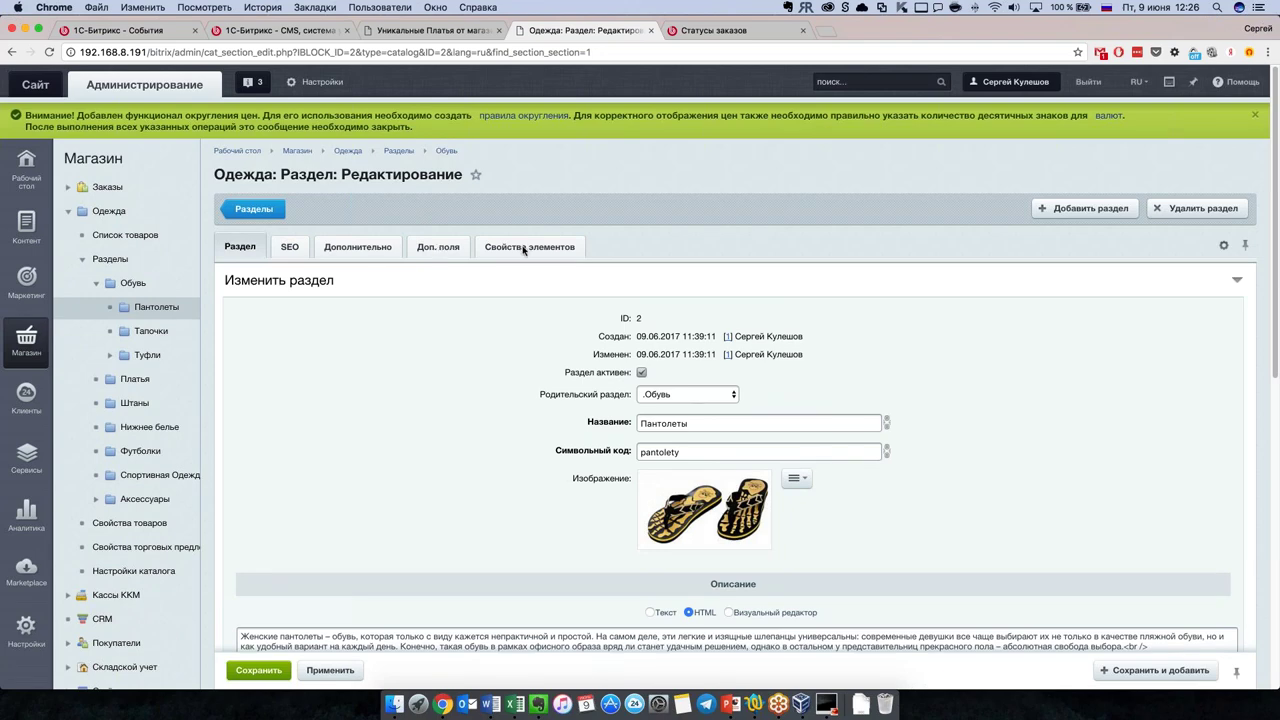
Step: Review the Пантолеты element property settings, then switch to the full Одежда product list
{"action": "left_click", "coordinate": [523, 248]}
{"action": "scroll", "coordinate": [474, 420], "scroll_direction": "down", "scroll_amount": 10}
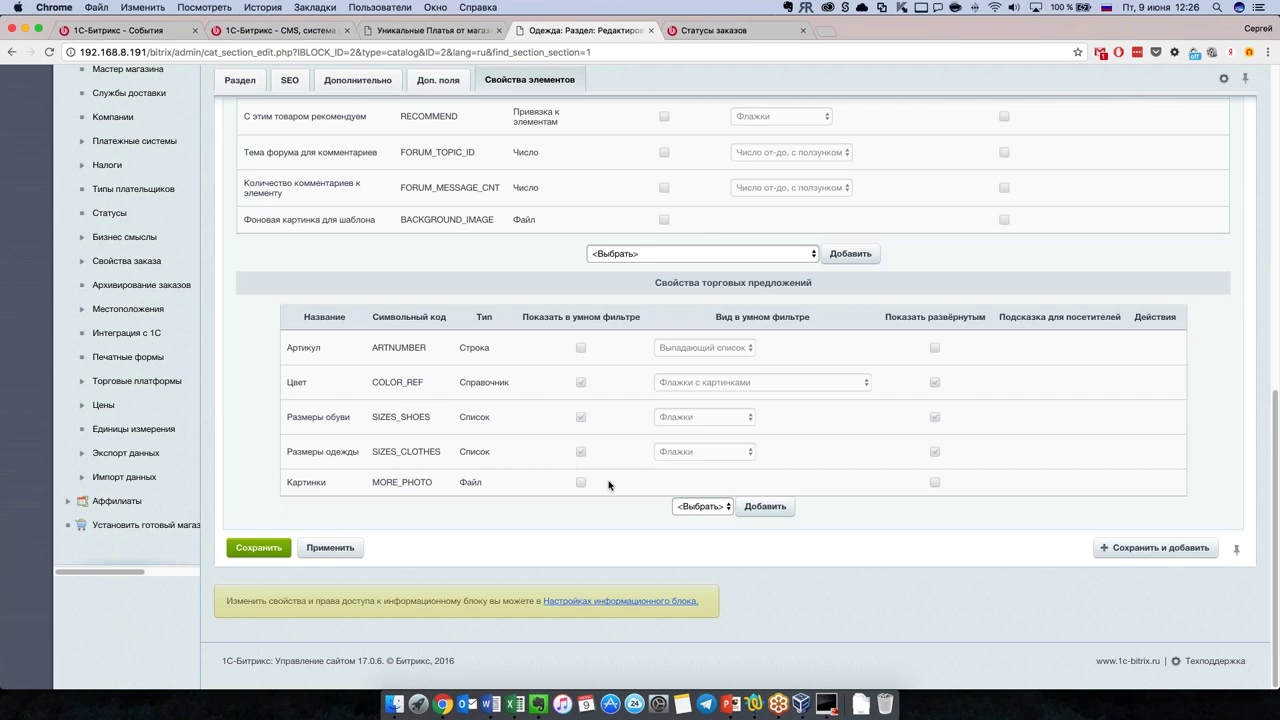
{"action": "left_click", "coordinate": [703, 506]}
{"action": "left_click", "coordinate": [705, 520]}
{"action": "scroll", "coordinate": [537, 300], "scroll_direction": "up", "scroll_amount": 15}
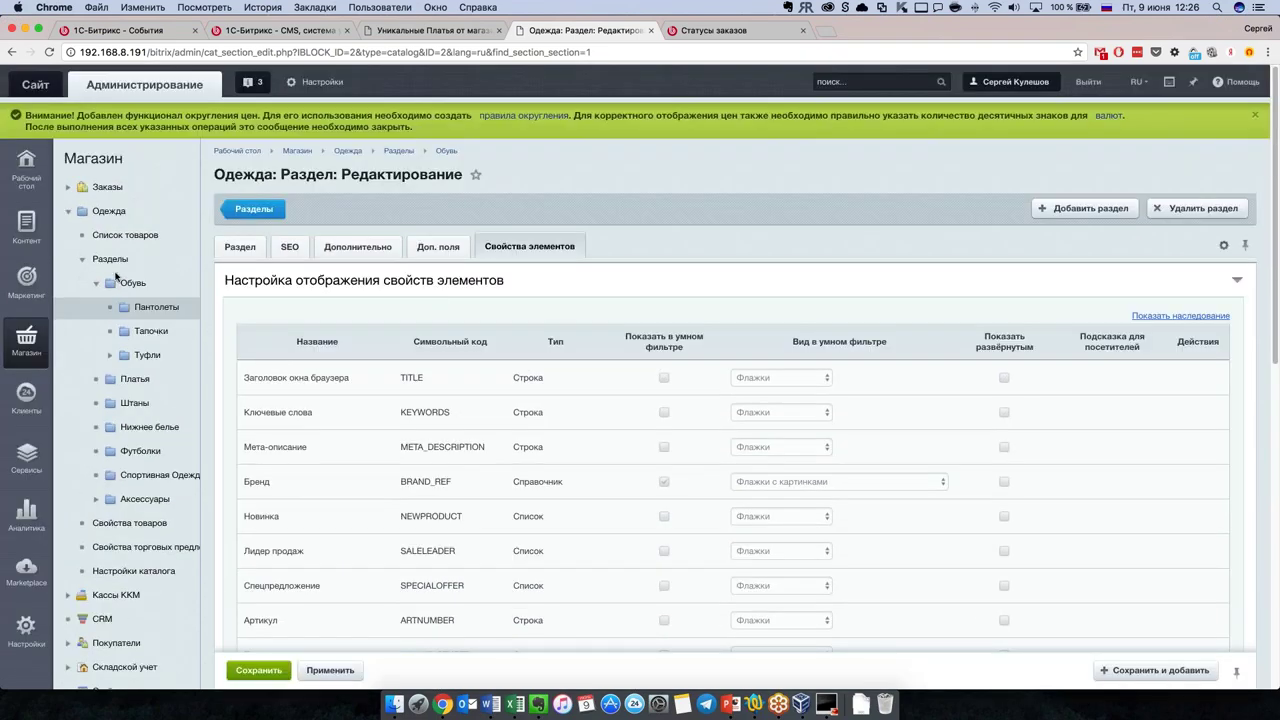
{"action": "left_click", "coordinate": [136, 236]}
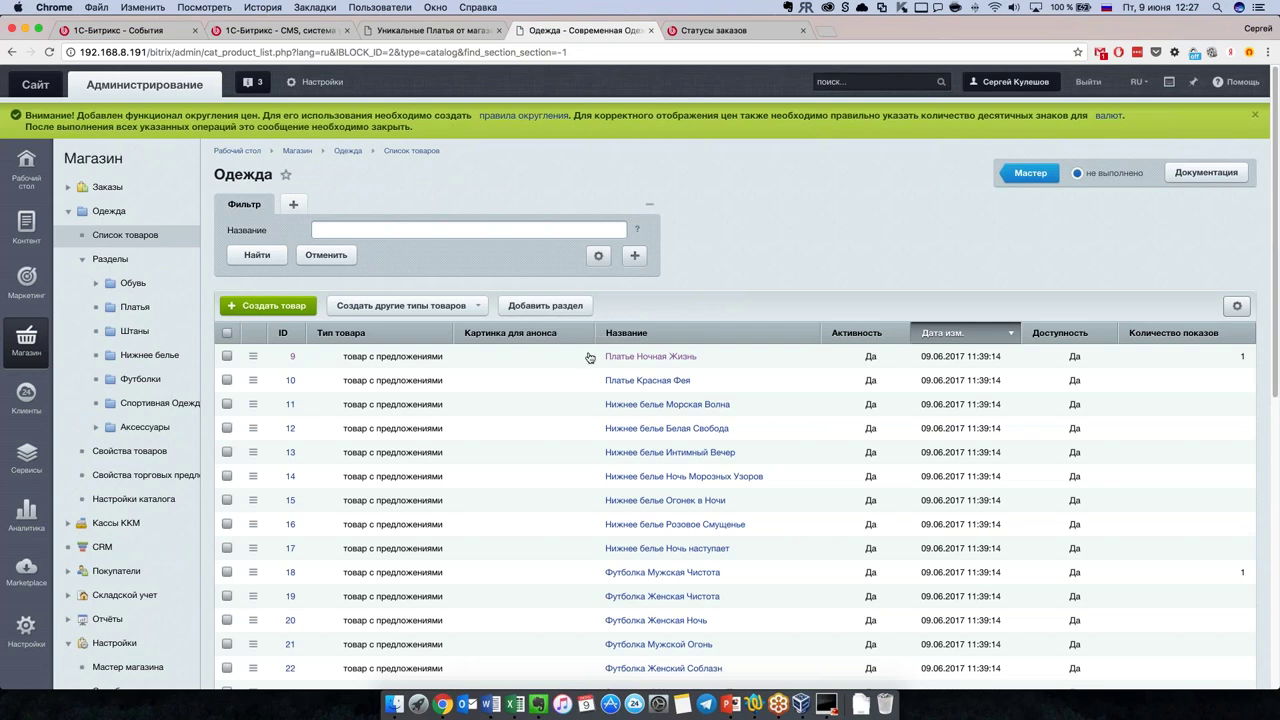
Step: Select six dress and underwear products, try inline editing, then cancel it
{"action": "scroll", "coordinate": [590, 357], "scroll_direction": "down", "scroll_amount": 1}
{"action": "scroll", "coordinate": [590, 357], "scroll_direction": "down", "scroll_amount": 5}
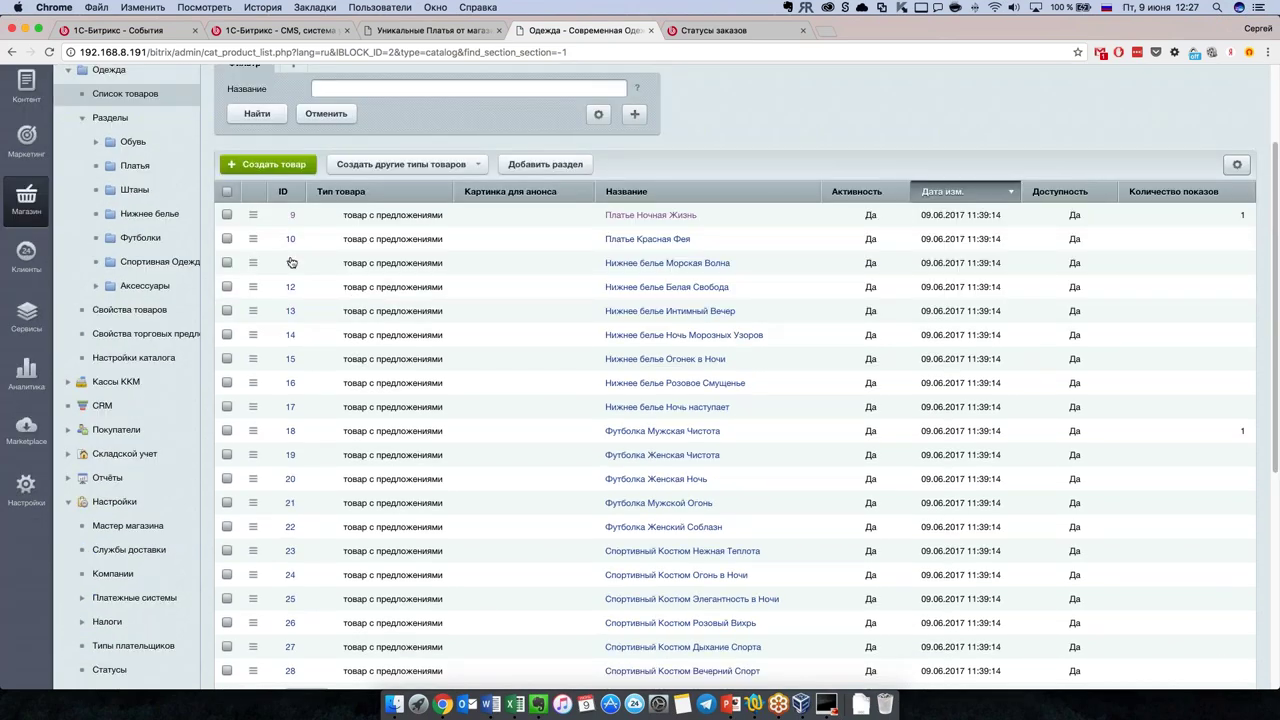
{"action": "scroll", "coordinate": [291, 262], "scroll_direction": "down", "scroll_amount": 1}
{"action": "left_click", "coordinate": [227, 197]}
{"action": "left_click", "coordinate": [227, 221]}
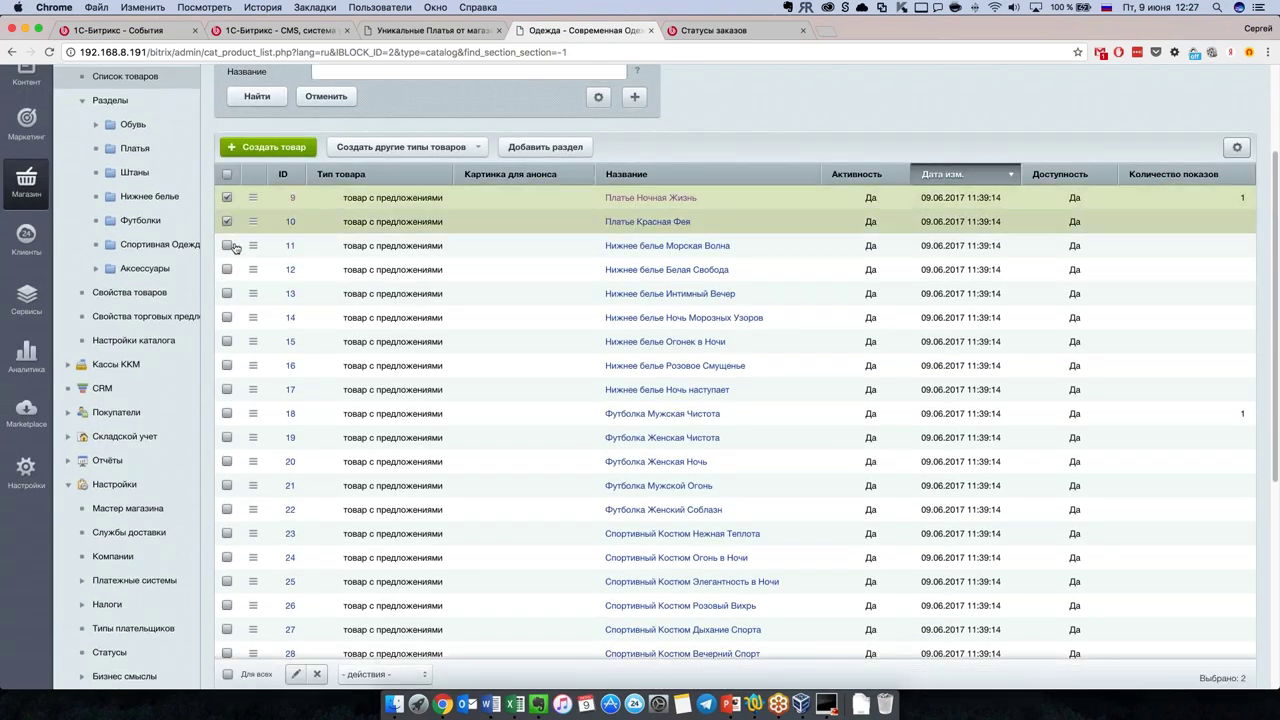
{"action": "left_click", "coordinate": [227, 245]}
{"action": "left_click", "coordinate": [227, 269]}
{"action": "left_click", "coordinate": [227, 293]}
{"action": "left_click", "coordinate": [227, 318]}
{"action": "scroll", "coordinate": [227, 321], "scroll_direction": "down", "scroll_amount": 15}
{"action": "left_click", "coordinate": [296, 298]}
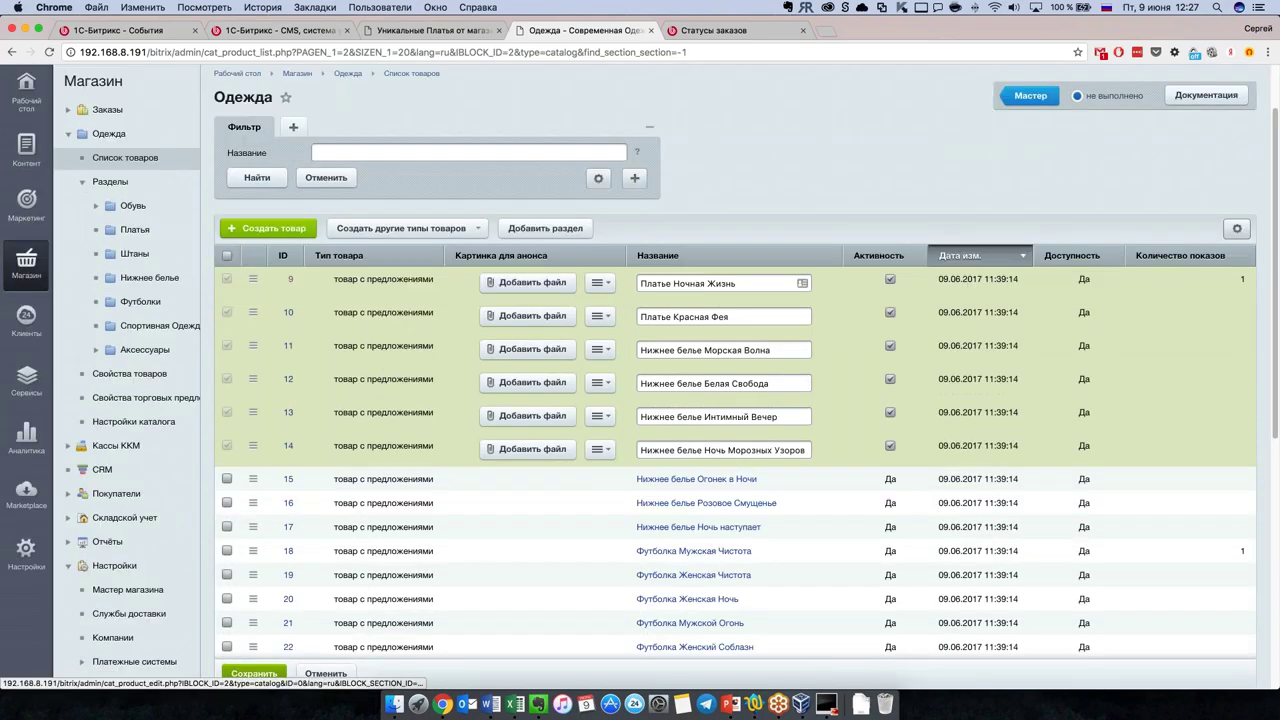
{"action": "scroll", "coordinate": [330, 360], "scroll_direction": "down", "scroll_amount": 5}
{"action": "left_click", "coordinate": [326, 354]}
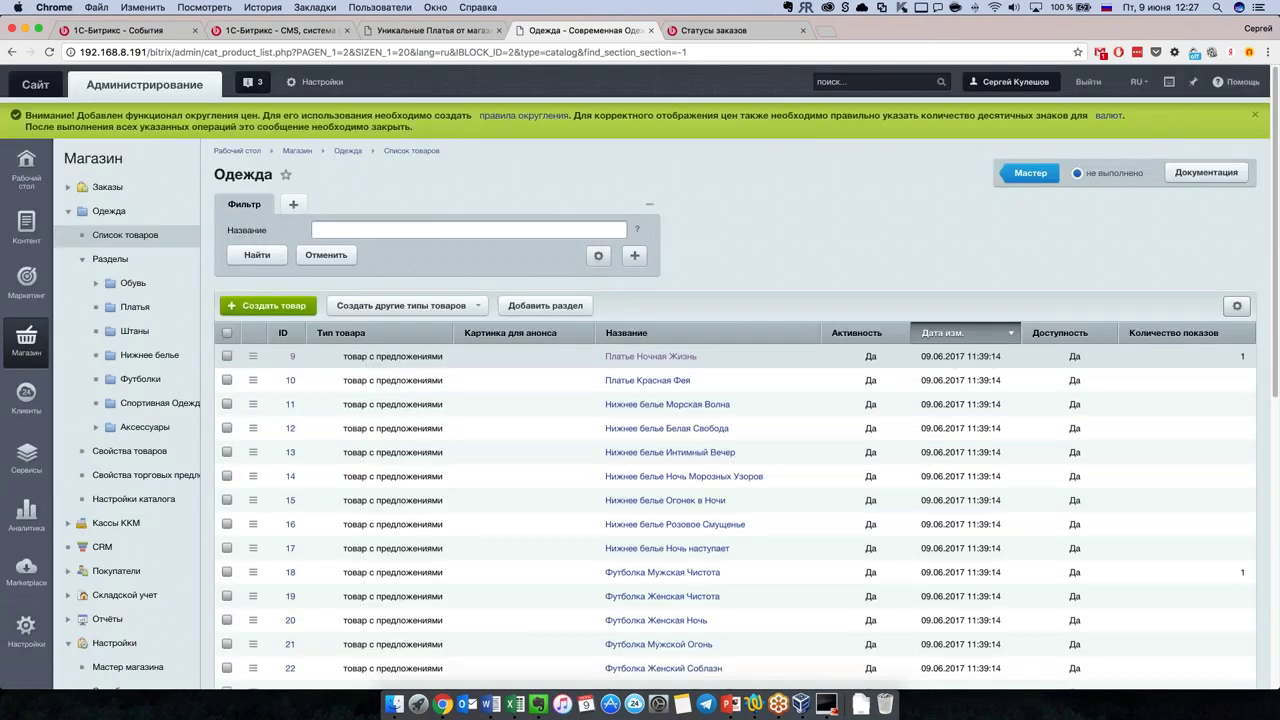
Step: Select all 20 products and set the 'перенести в раздел' action to Пантолеты
{"action": "left_click", "coordinate": [227, 332]}
{"action": "scroll", "coordinate": [410, 441], "scroll_direction": "down", "scroll_amount": 5}
{"action": "left_click", "coordinate": [385, 412]}
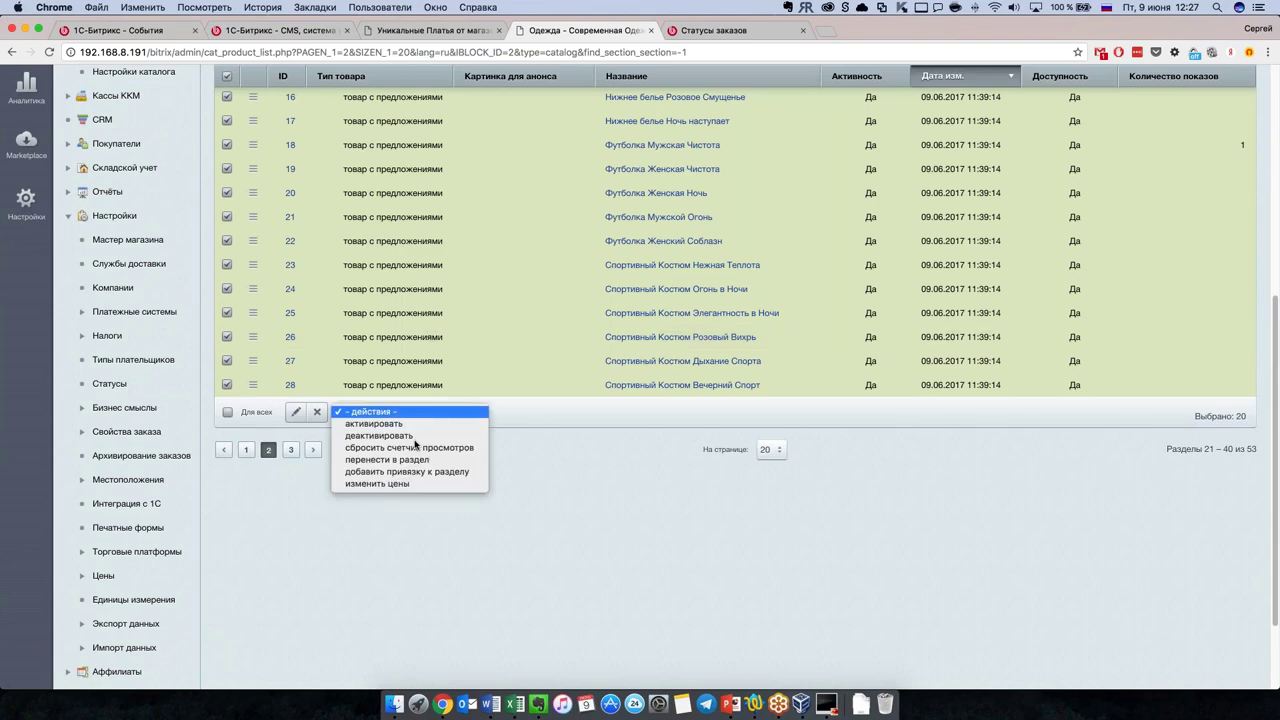
{"action": "left_click", "coordinate": [410, 460]}
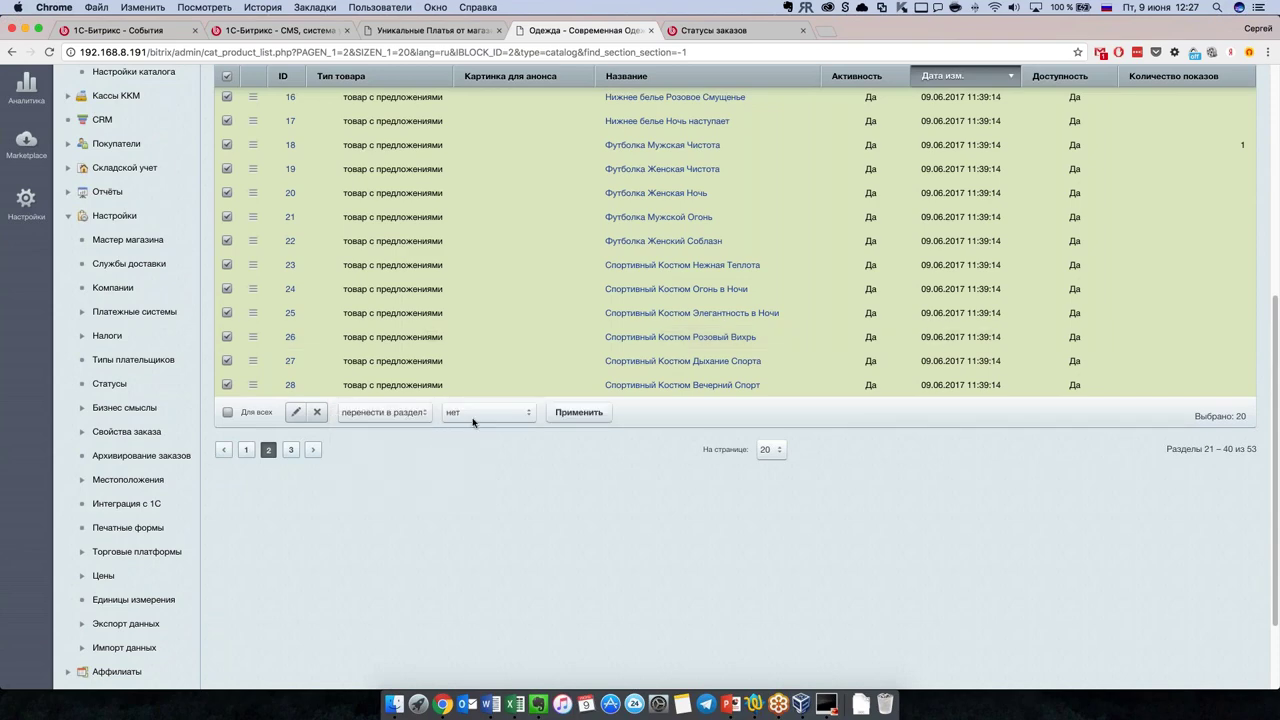
{"action": "left_click", "coordinate": [478, 412]}
{"action": "left_click", "coordinate": [482, 448]}
{"action": "scroll", "coordinate": [471, 490], "scroll_direction": "up", "scroll_amount": 3}
{"action": "scroll", "coordinate": [473, 468], "scroll_direction": "down", "scroll_amount": 2}
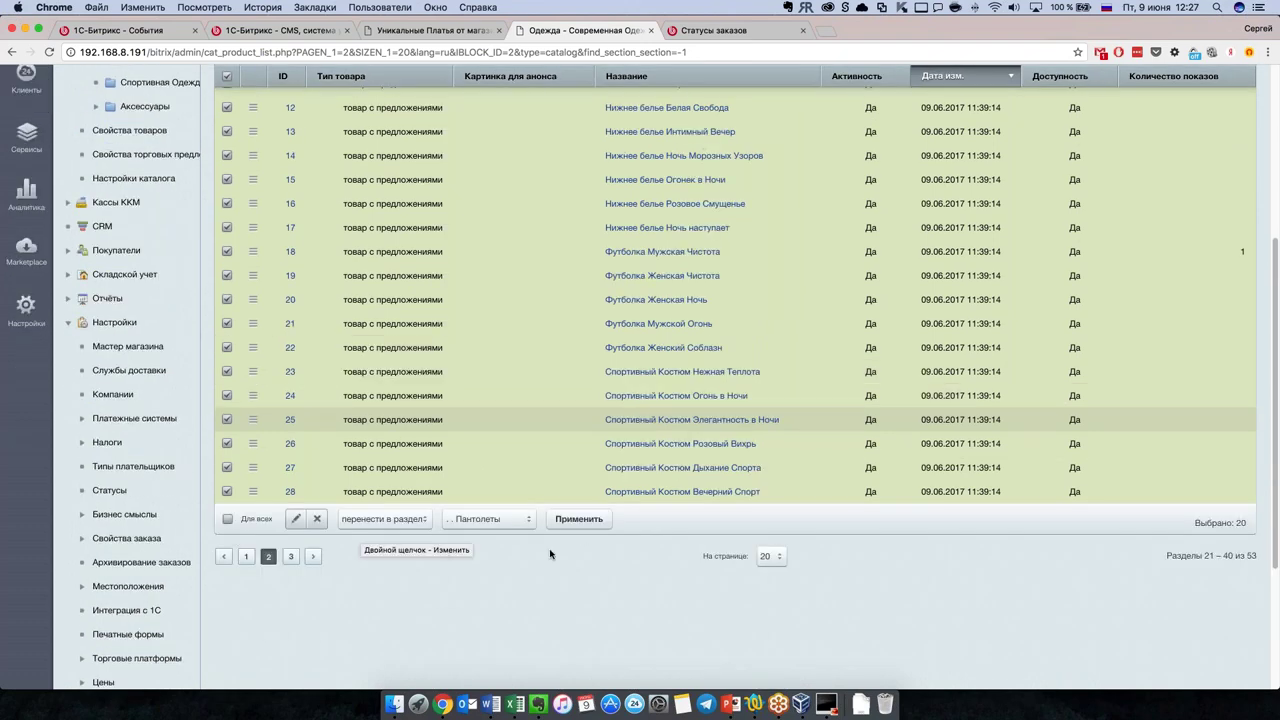
{"action": "scroll", "coordinate": [543, 550], "scroll_direction": "up", "scroll_amount": 2}
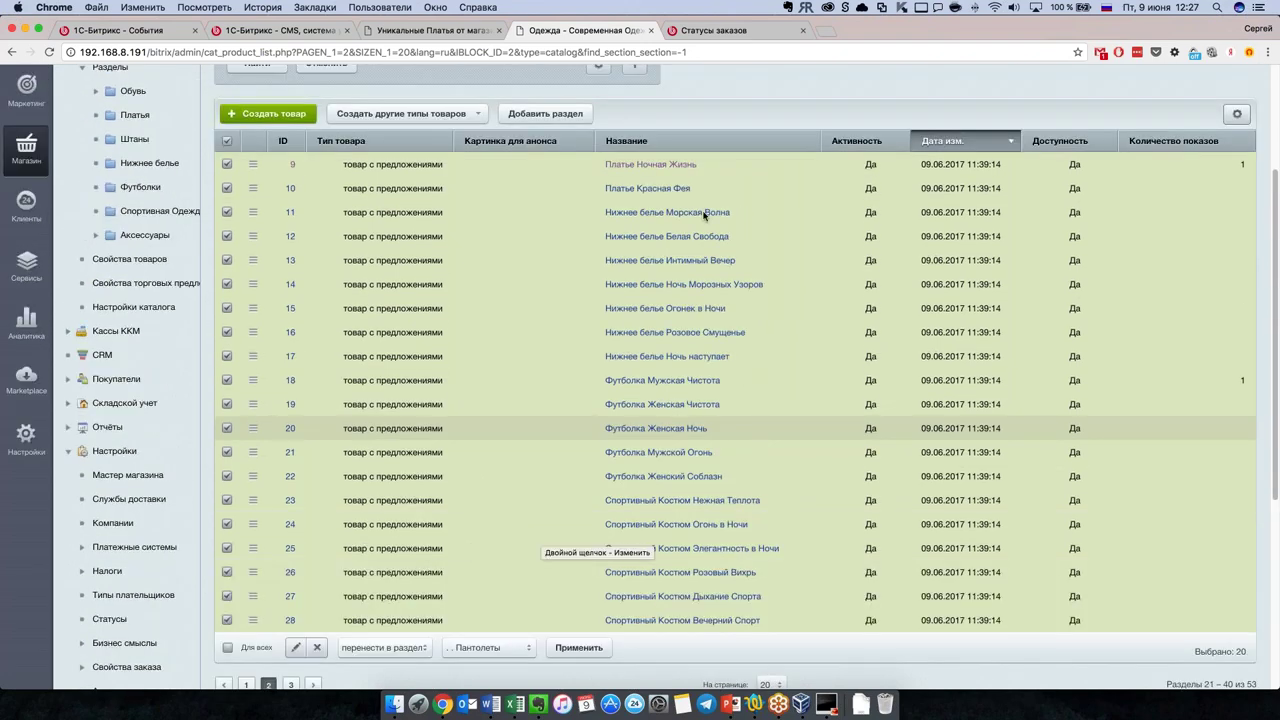
{"action": "scroll", "coordinate": [679, 284], "scroll_direction": "up", "scroll_amount": 2}
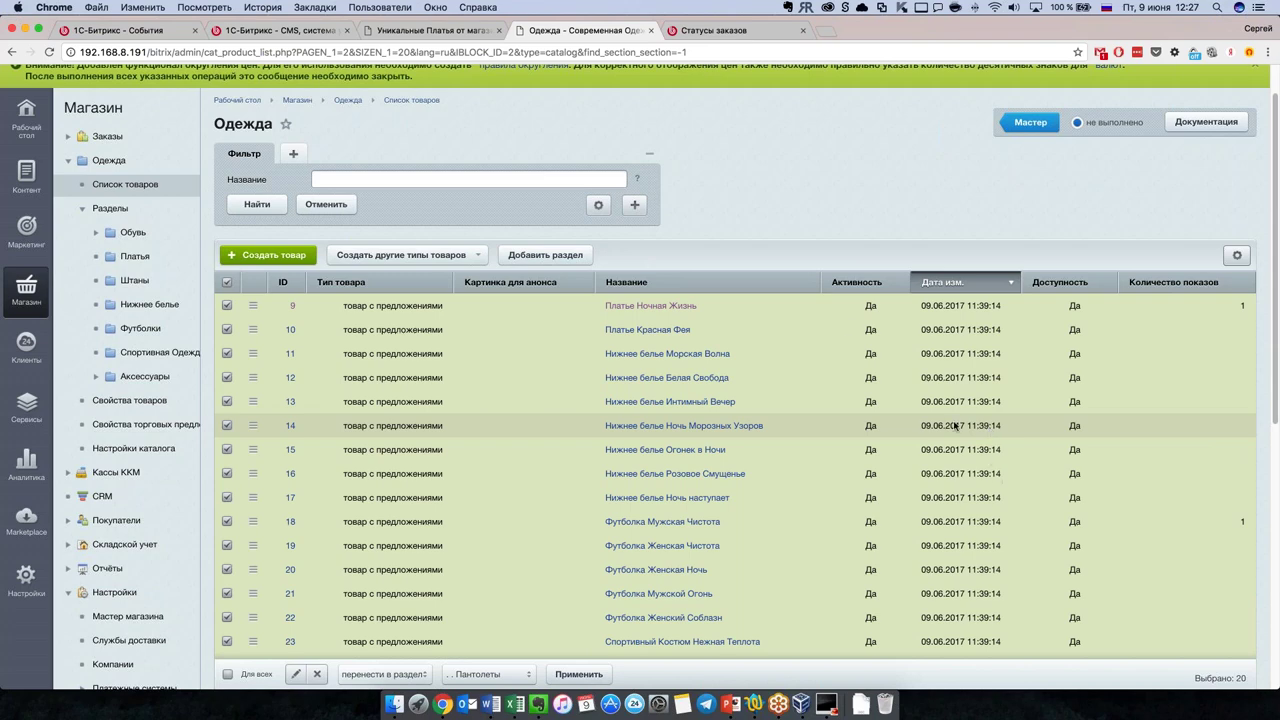
{"action": "scroll", "coordinate": [373, 368], "scroll_direction": "down", "scroll_amount": 5}
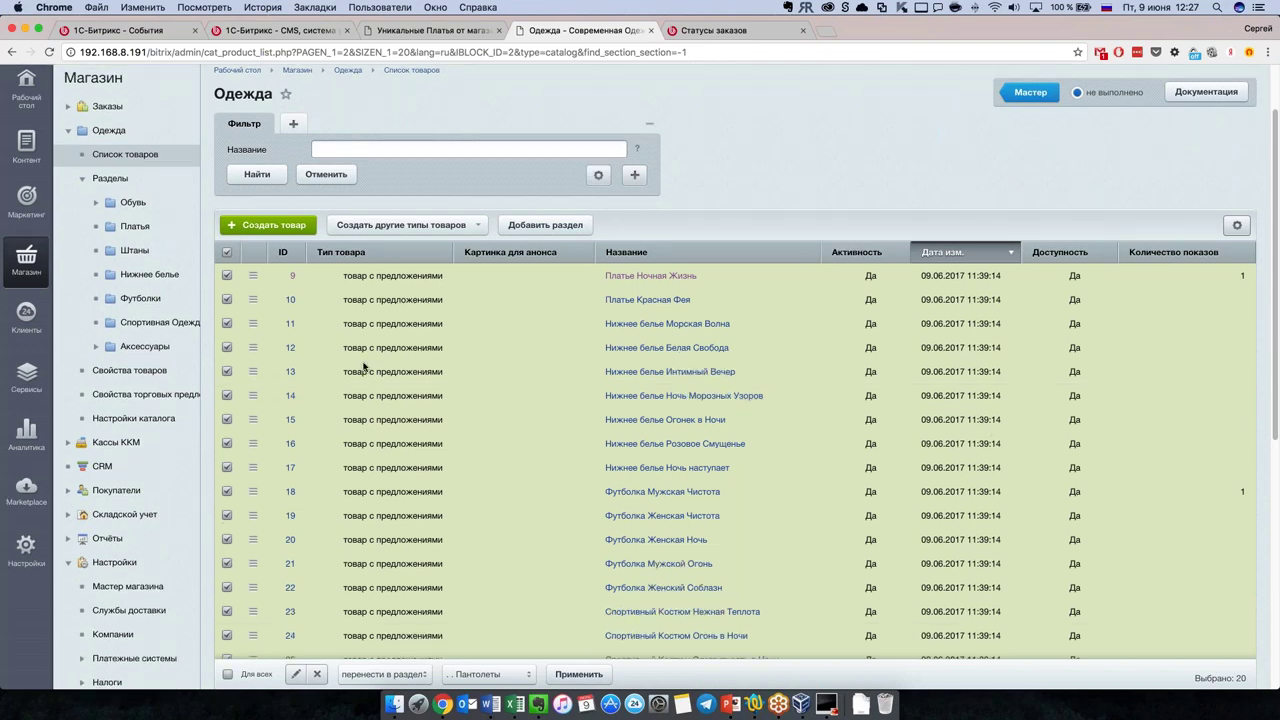
{"action": "scroll", "coordinate": [491, 400], "scroll_direction": "up", "scroll_amount": 3}
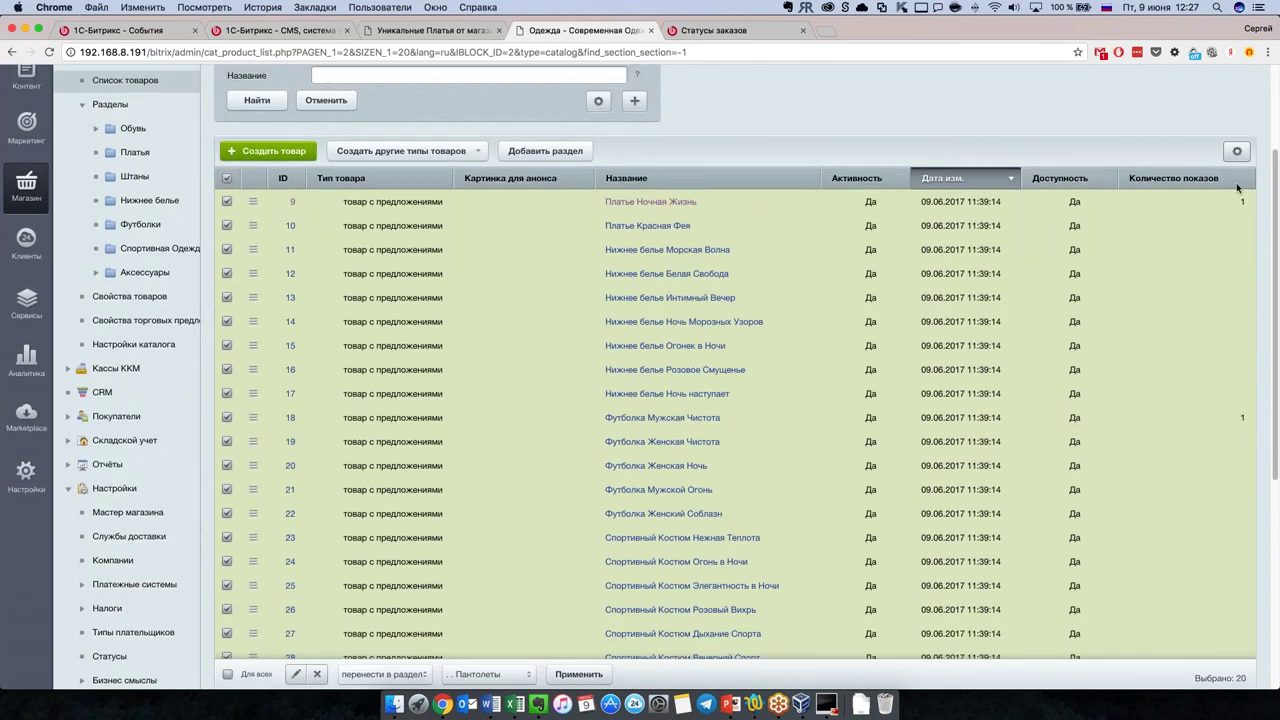
Step: Add the Картинки галереи column to the product list's shown columns
{"action": "left_click", "coordinate": [1237, 152]}
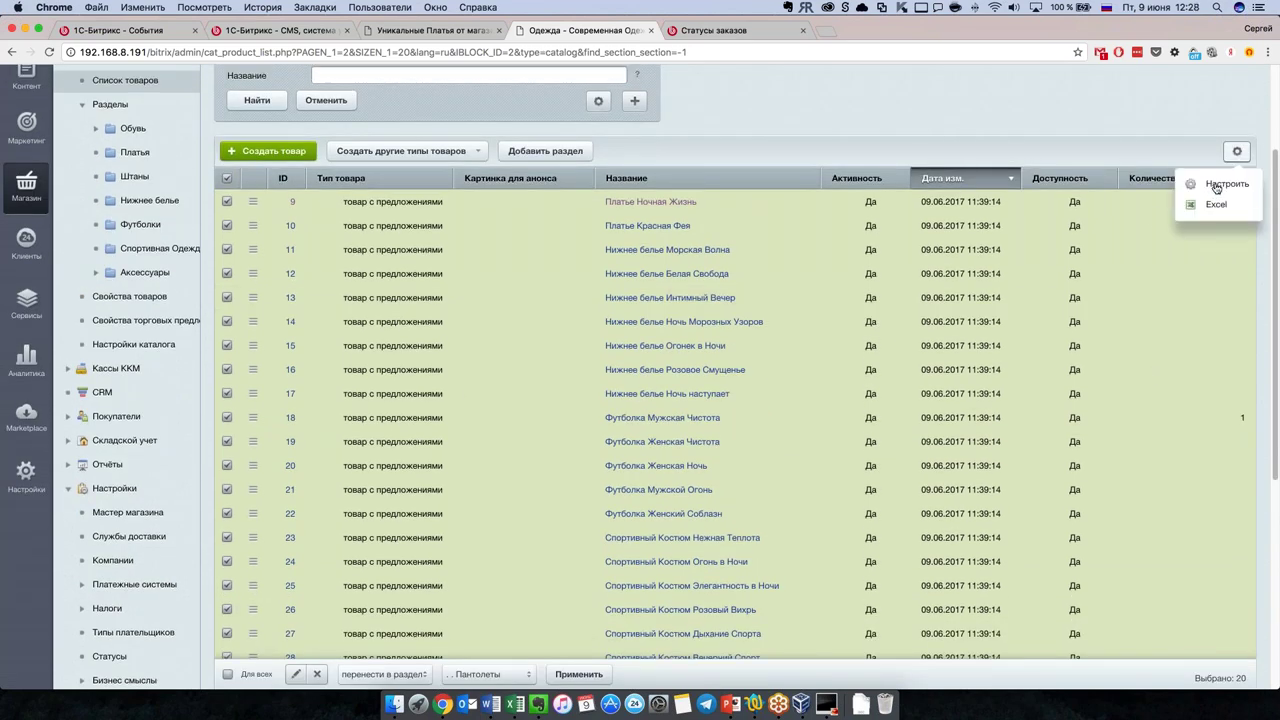
{"action": "left_click", "coordinate": [1216, 186]}
{"action": "scroll", "coordinate": [515, 380], "scroll_direction": "down", "scroll_amount": 5}
{"action": "scroll", "coordinate": [515, 380], "scroll_direction": "down", "scroll_amount": 8}
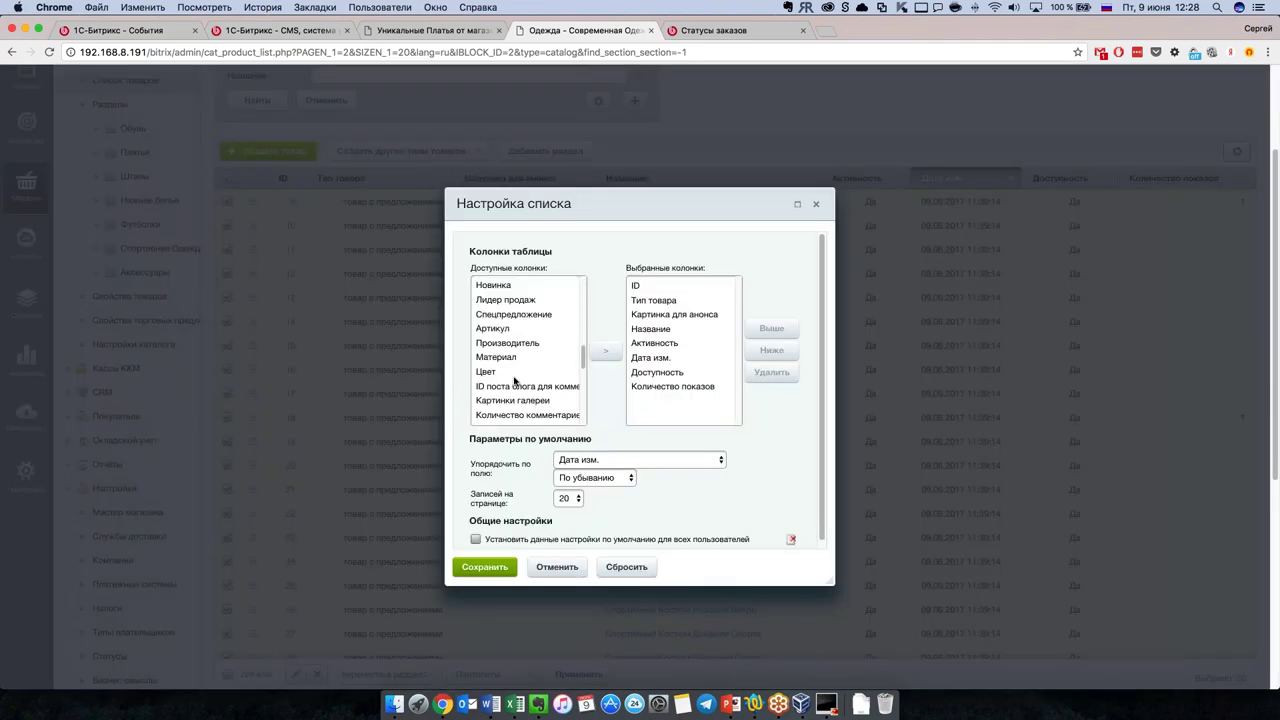
{"action": "scroll", "coordinate": [520, 362], "scroll_direction": "down", "scroll_amount": 3}
{"action": "left_click", "coordinate": [532, 358]}
{"action": "left_click", "coordinate": [605, 351]}
{"action": "left_click", "coordinate": [485, 567]}
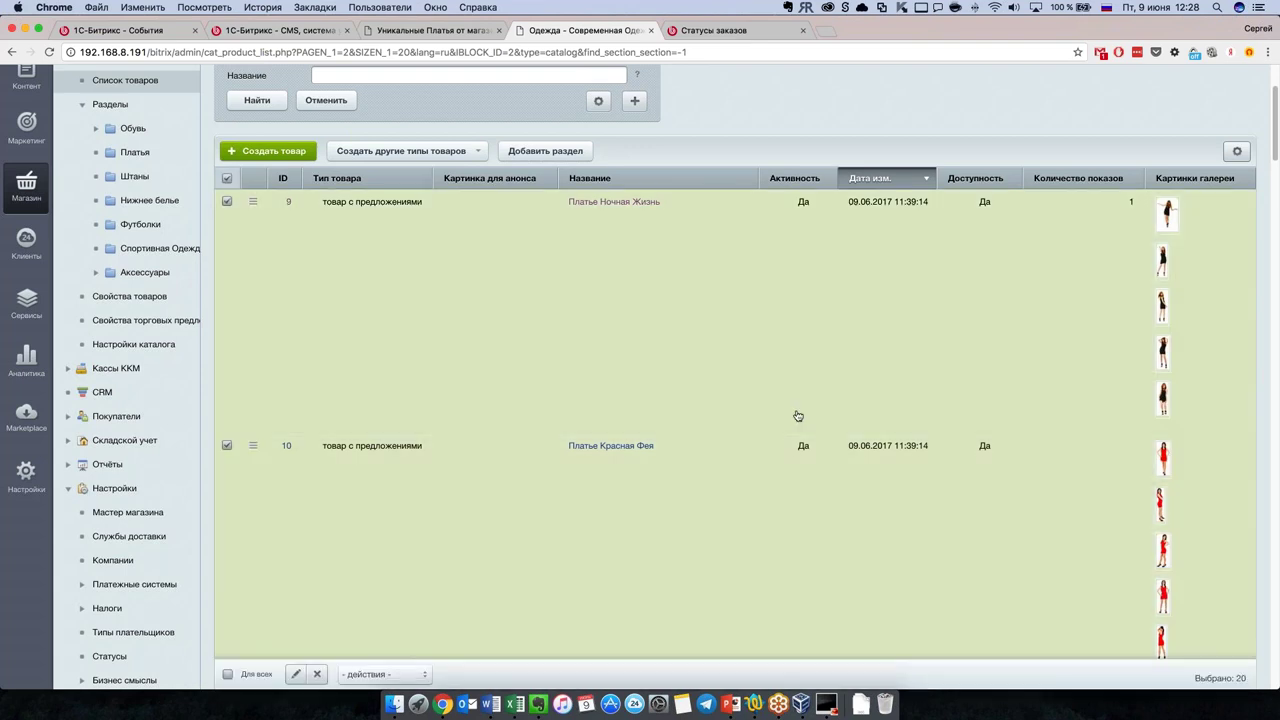
Step: Leave inline editing by reloading the Одежда list, then show the Настройки navigation
{"action": "scroll", "coordinate": [797, 416], "scroll_direction": "down", "scroll_amount": 15}
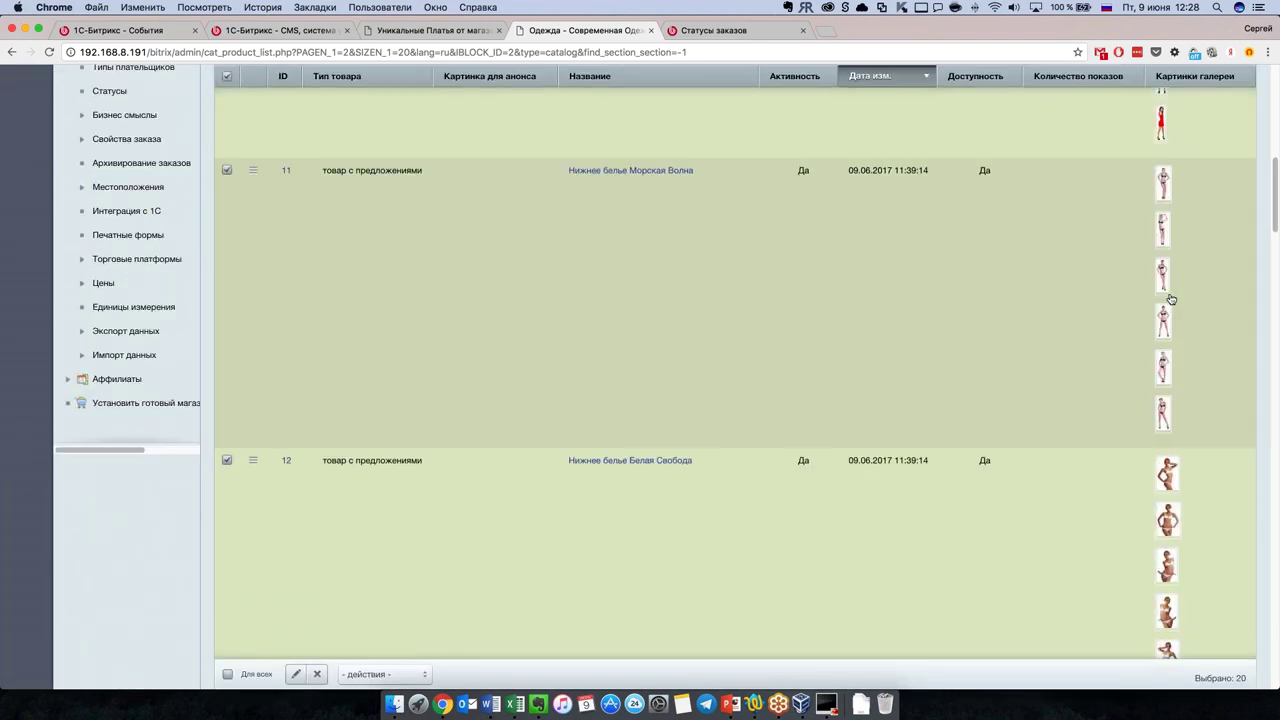
{"action": "scroll", "coordinate": [811, 475], "scroll_direction": "down", "scroll_amount": 15}
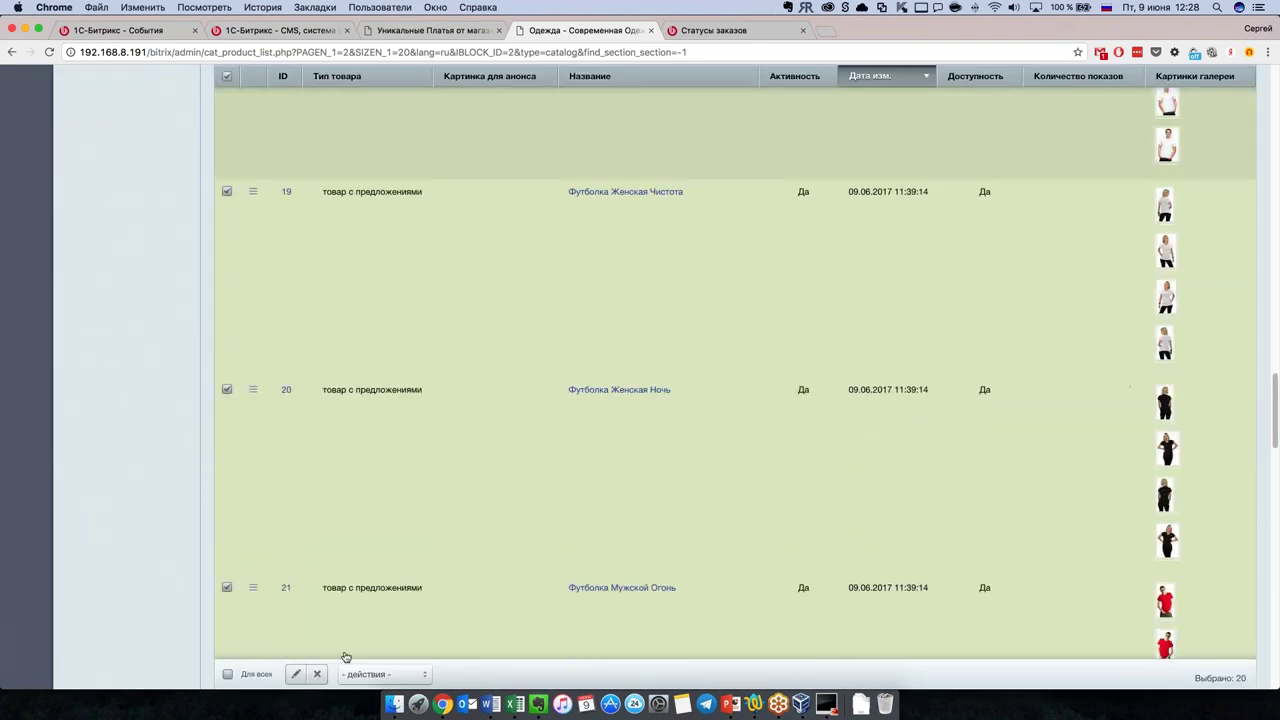
{"action": "left_click", "coordinate": [299, 676]}
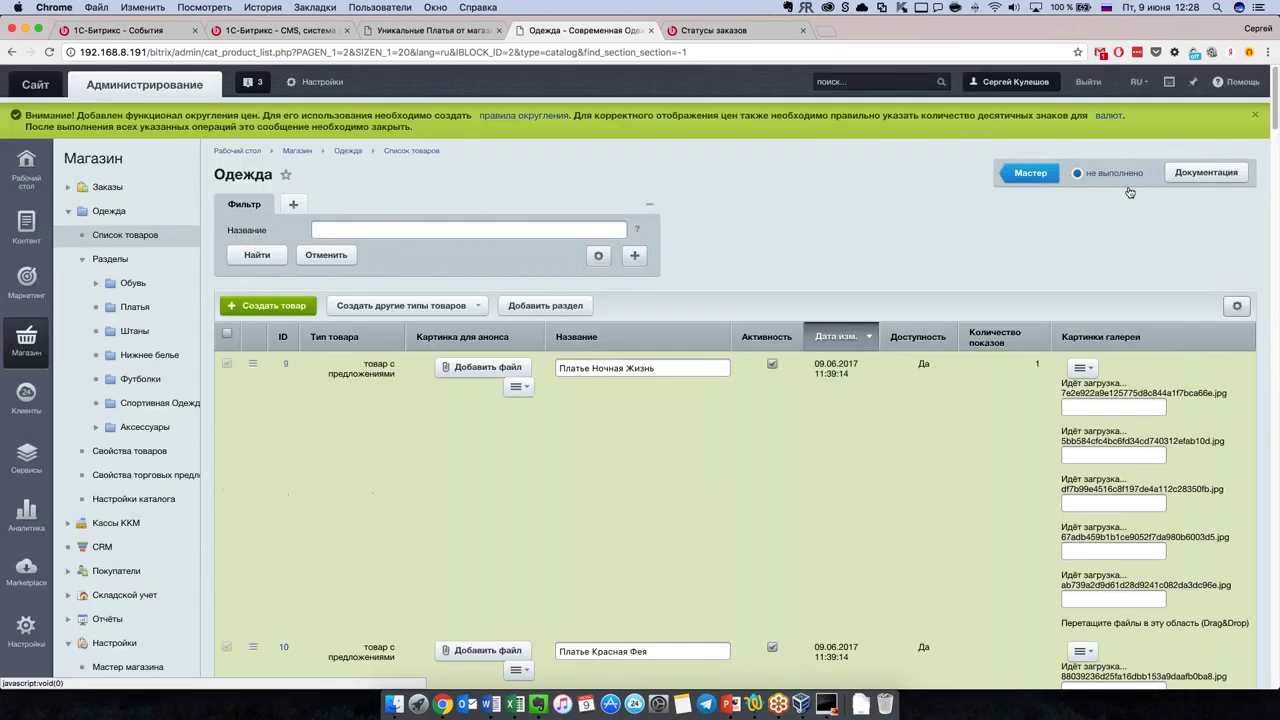
{"action": "scroll", "coordinate": [1027, 260], "scroll_direction": "down", "scroll_amount": 1}
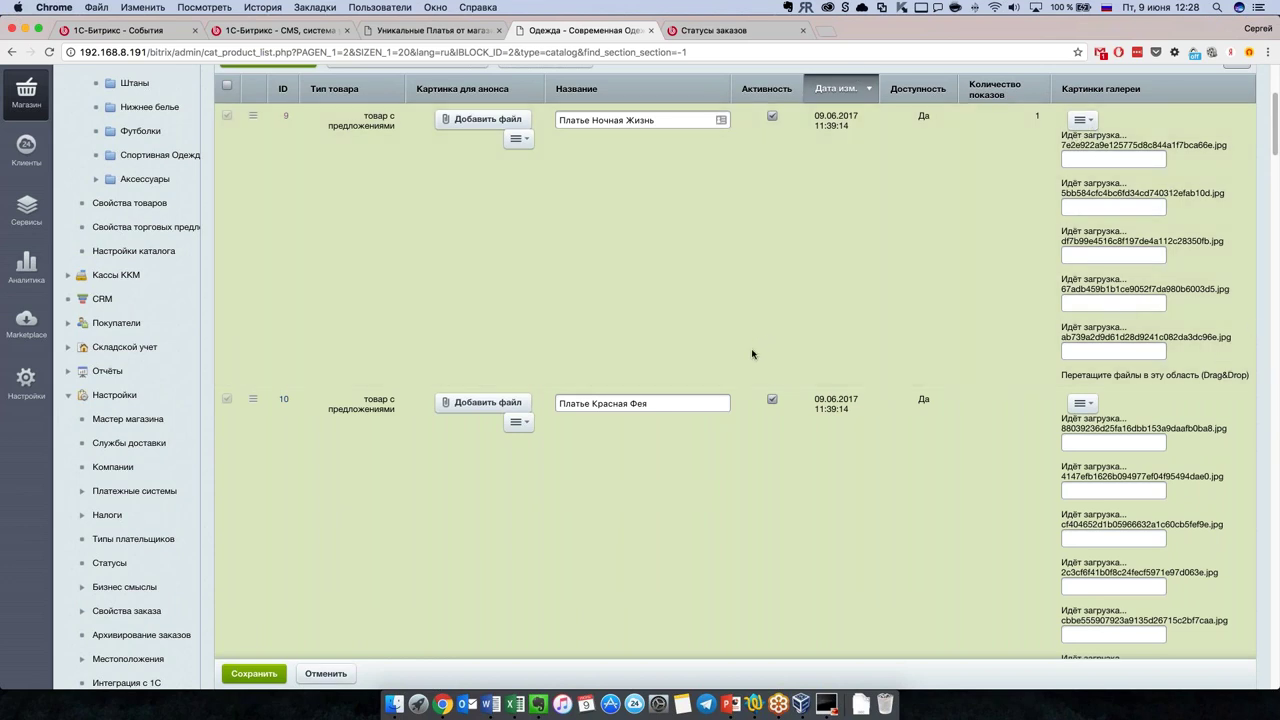
{"action": "scroll", "coordinate": [735, 392], "scroll_direction": "up", "scroll_amount": 4}
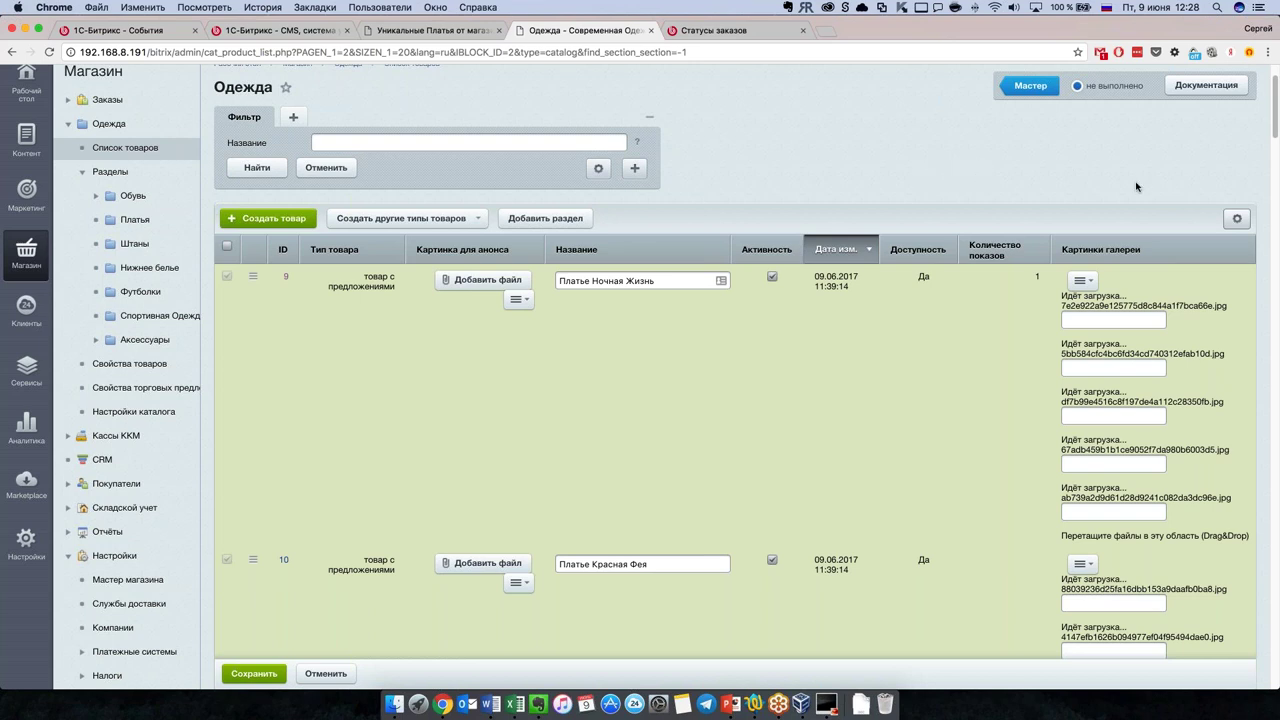
{"action": "left_click", "coordinate": [126, 148]}
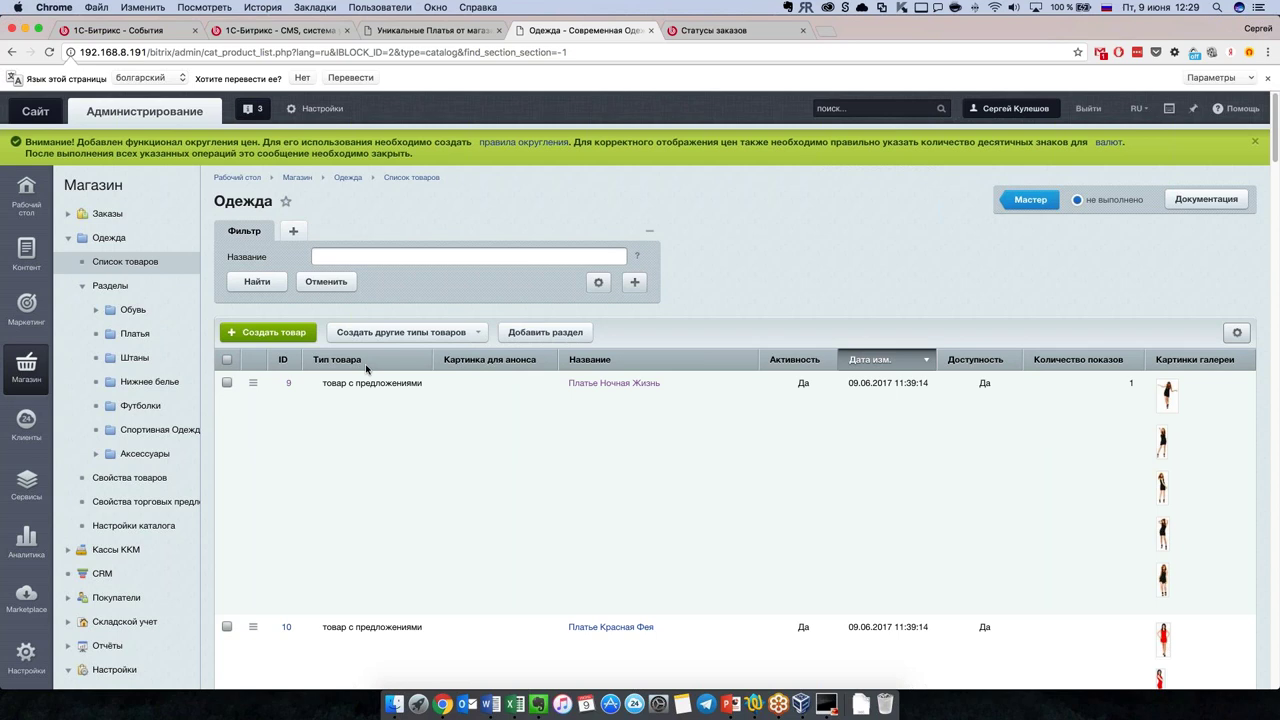
{"action": "left_click", "coordinate": [25, 655]}
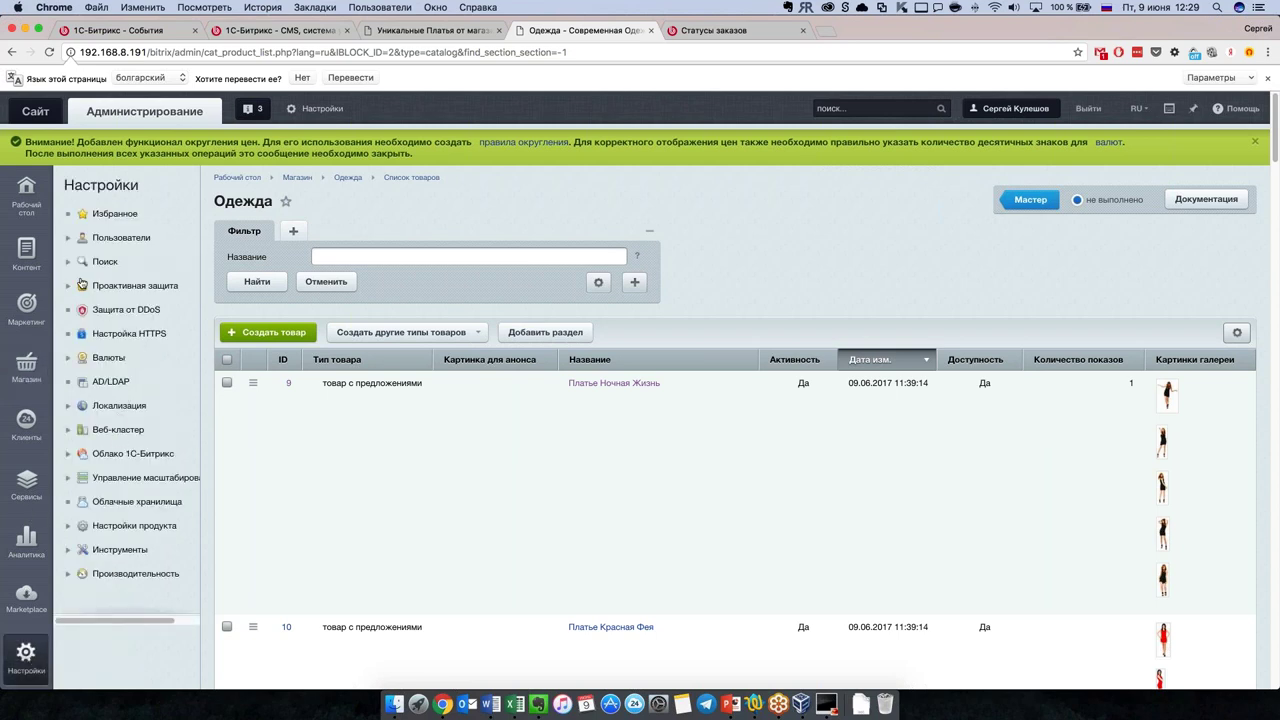
{"action": "left_click", "coordinate": [68, 525]}
{"action": "scroll", "coordinate": [70, 530], "scroll_direction": "down", "scroll_amount": 2}
{"action": "left_click", "coordinate": [100, 482]}
{"action": "left_click", "coordinate": [131, 507]}
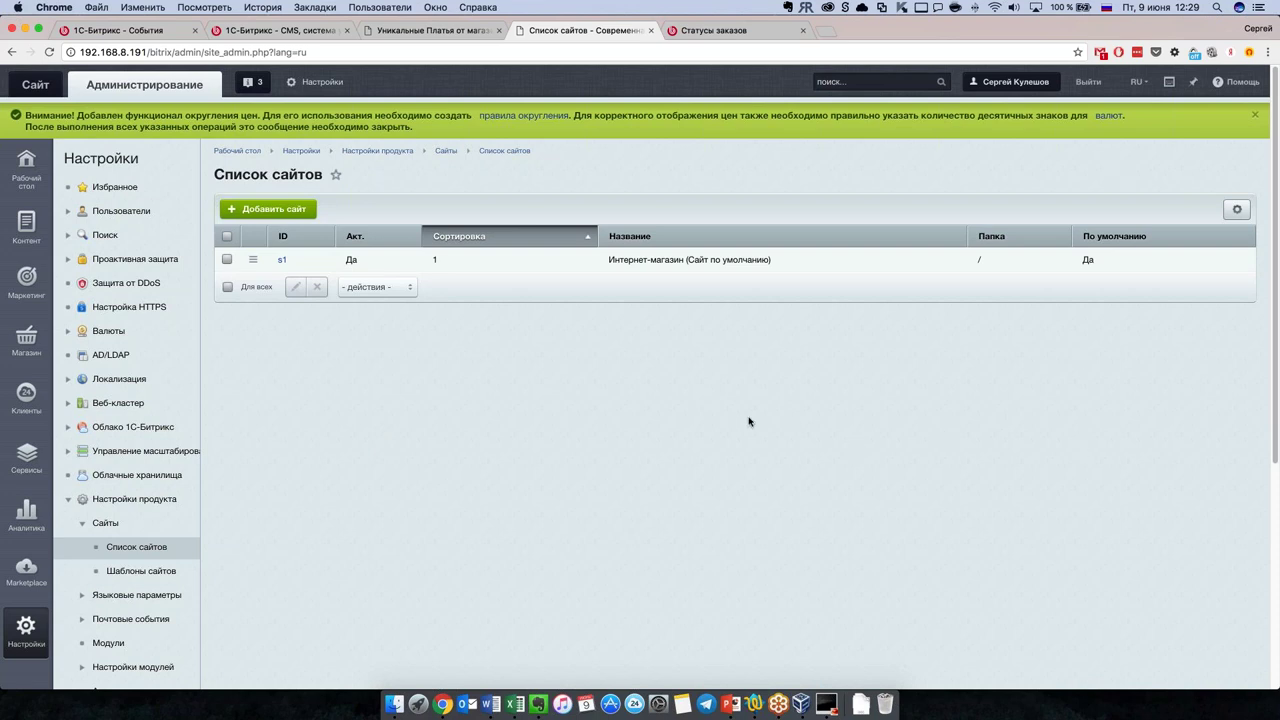
{"action": "left_click", "coordinate": [22, 228]}
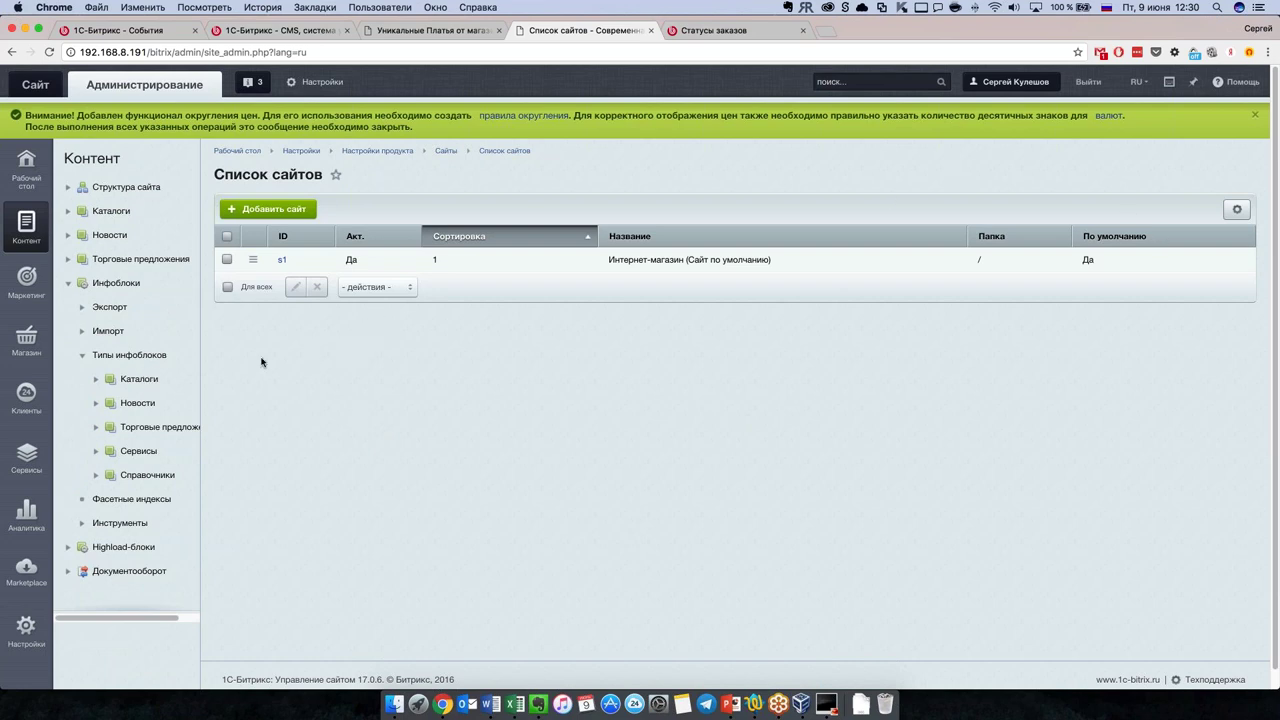
{"action": "left_click", "coordinate": [24, 345]}
{"action": "left_click", "coordinate": [120, 238]}
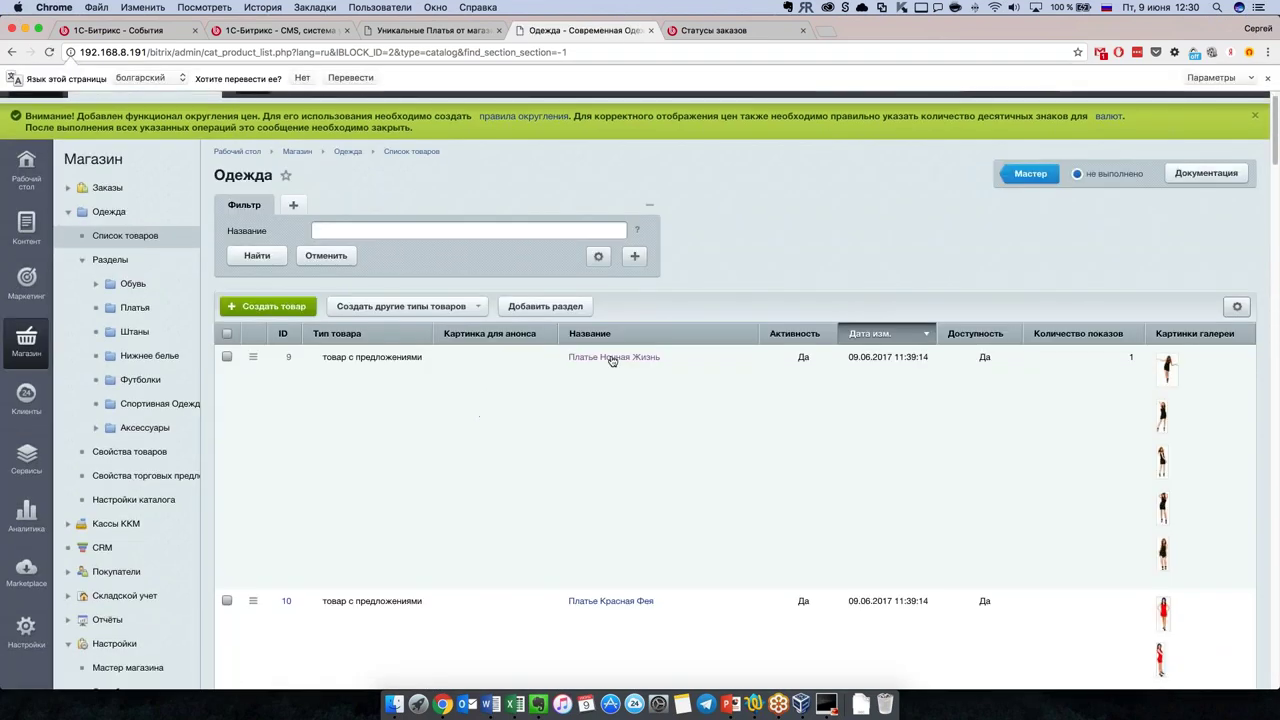
Step: Open Платье Ночная Жизнь and review its SEO META title, keywords and description
{"action": "left_click", "coordinate": [613, 357]}
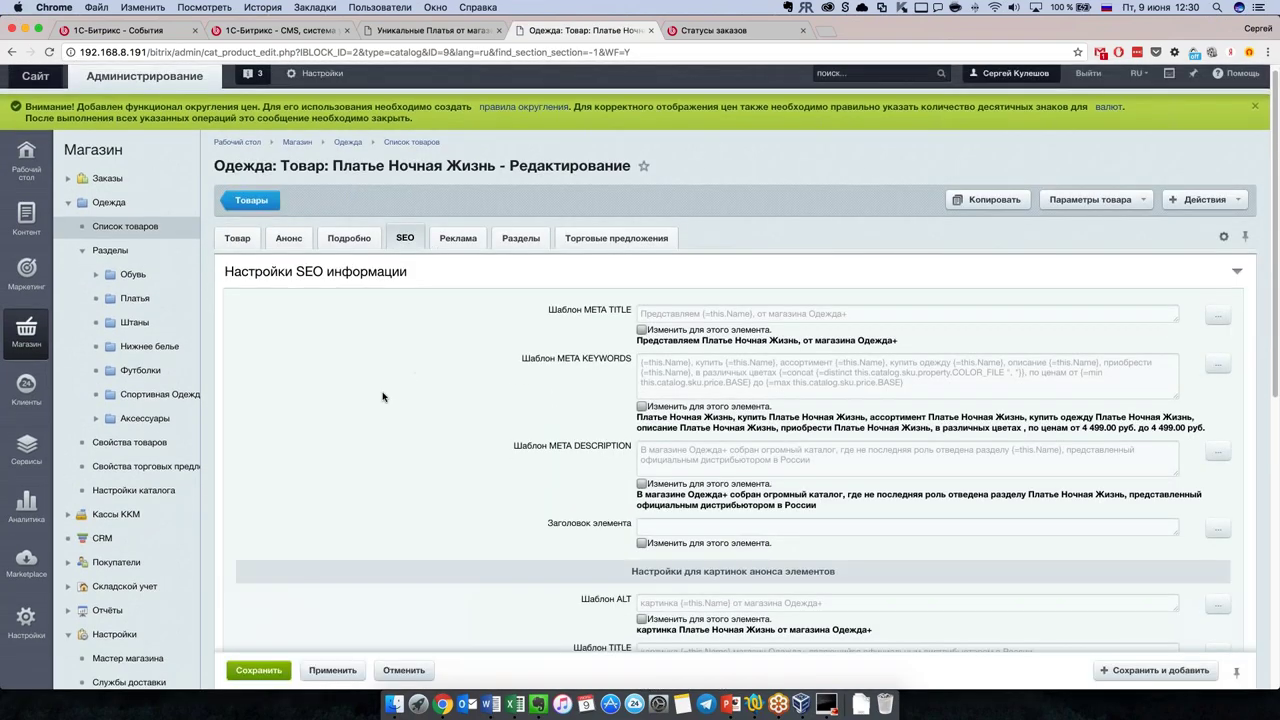
{"action": "scroll", "coordinate": [382, 397], "scroll_direction": "down", "scroll_amount": 1}
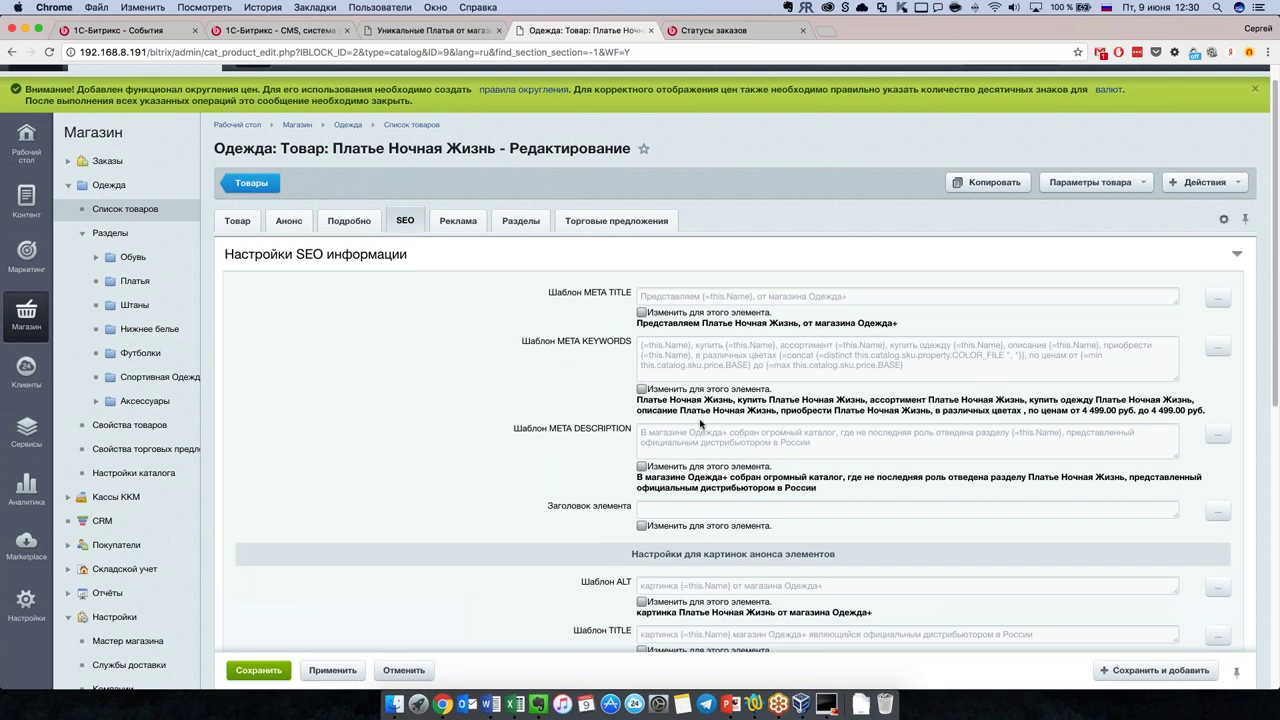
{"action": "scroll", "coordinate": [703, 420], "scroll_direction": "down", "scroll_amount": 1}
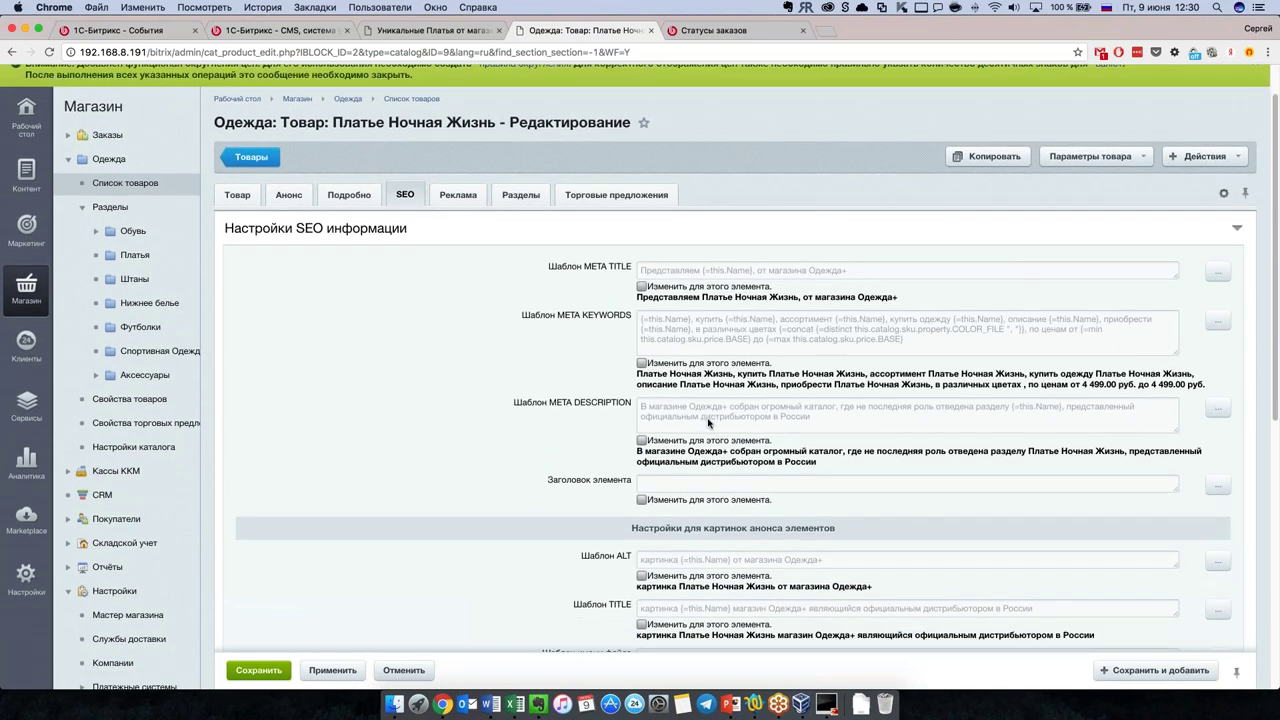
{"action": "scroll", "coordinate": [708, 422], "scroll_direction": "down", "scroll_amount": 1}
{"action": "scroll", "coordinate": [710, 422], "scroll_direction": "down", "scroll_amount": 1}
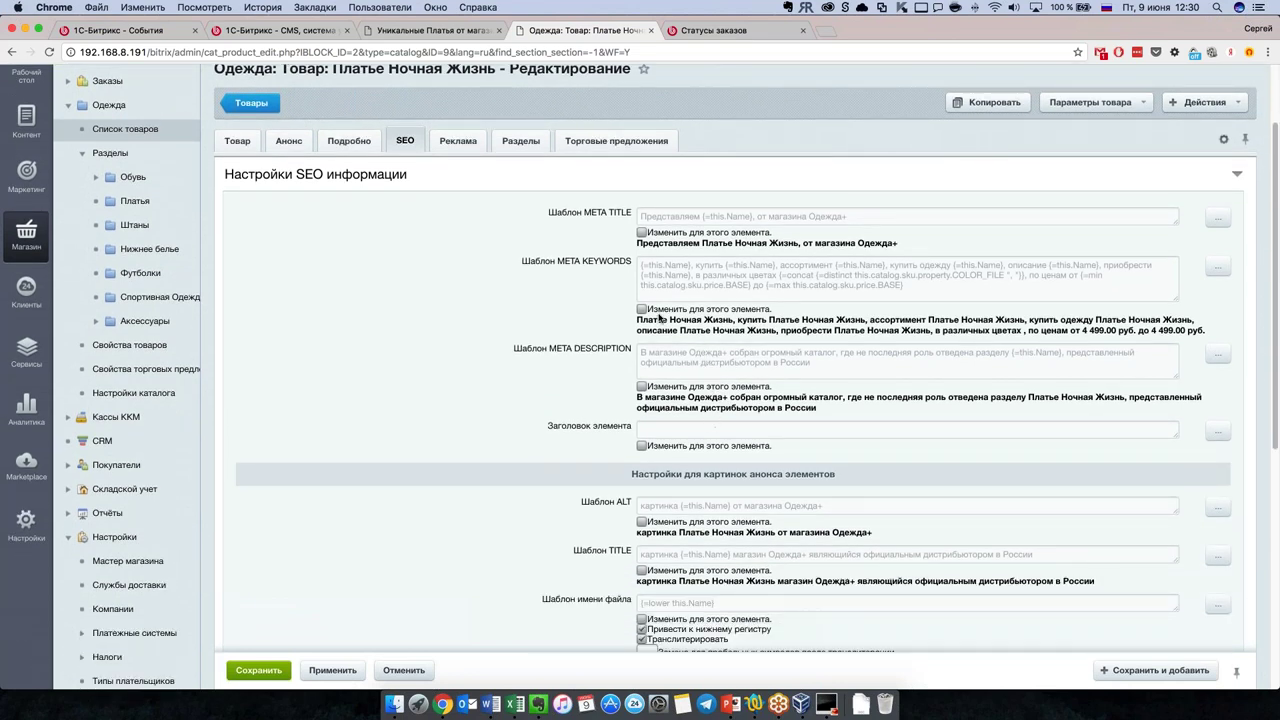
{"action": "scroll", "coordinate": [565, 435], "scroll_direction": "down", "scroll_amount": 10}
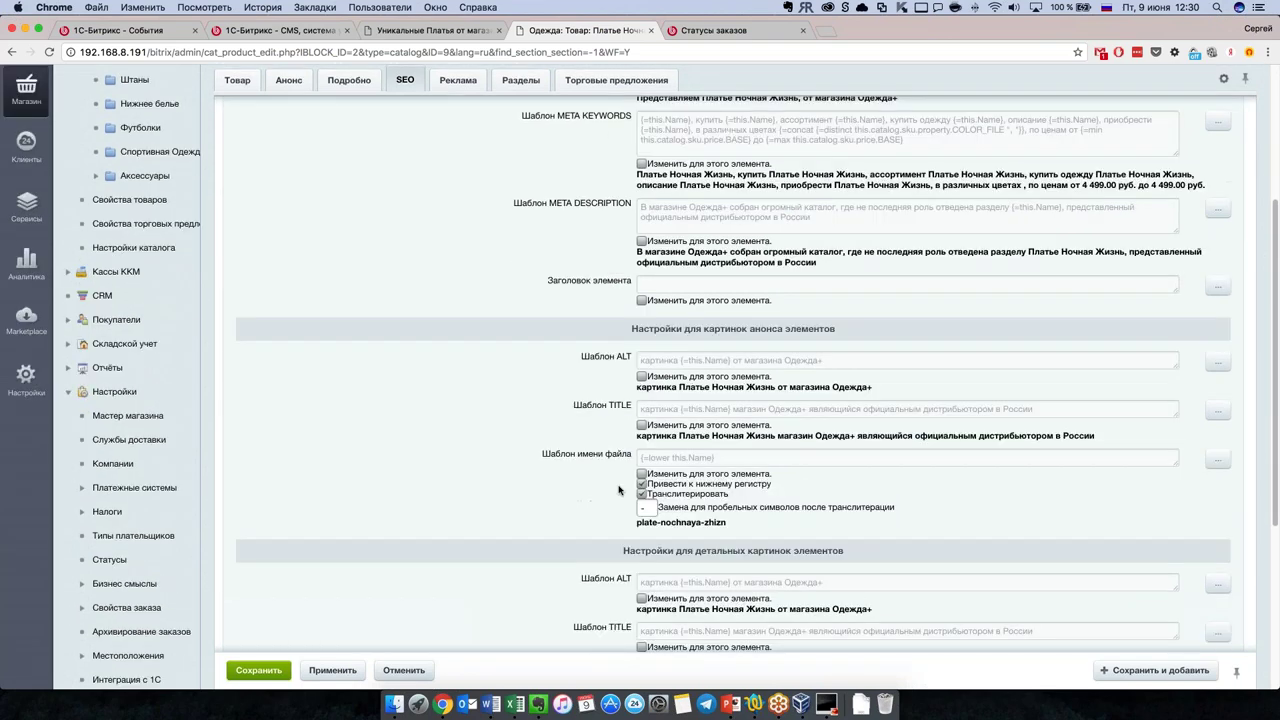
{"action": "scroll", "coordinate": [576, 400], "scroll_direction": "up", "scroll_amount": 12}
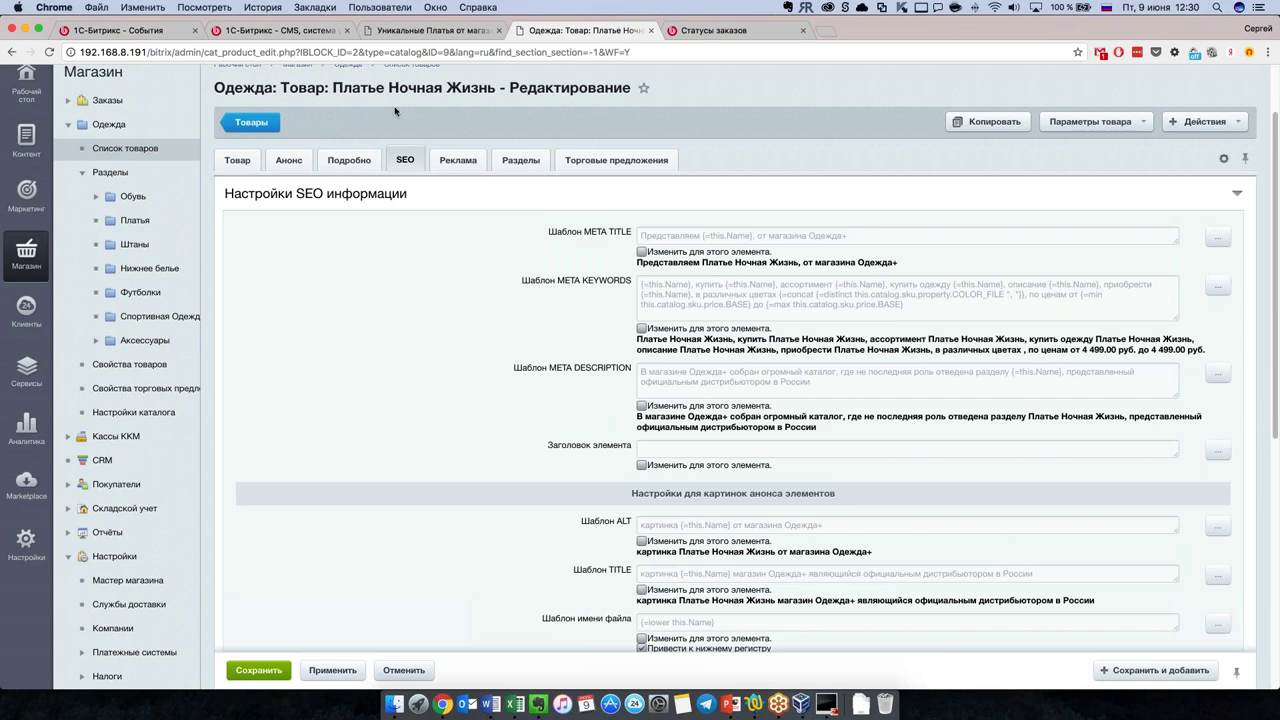
{"action": "scroll", "coordinate": [397, 114], "scroll_direction": "up", "scroll_amount": 2}
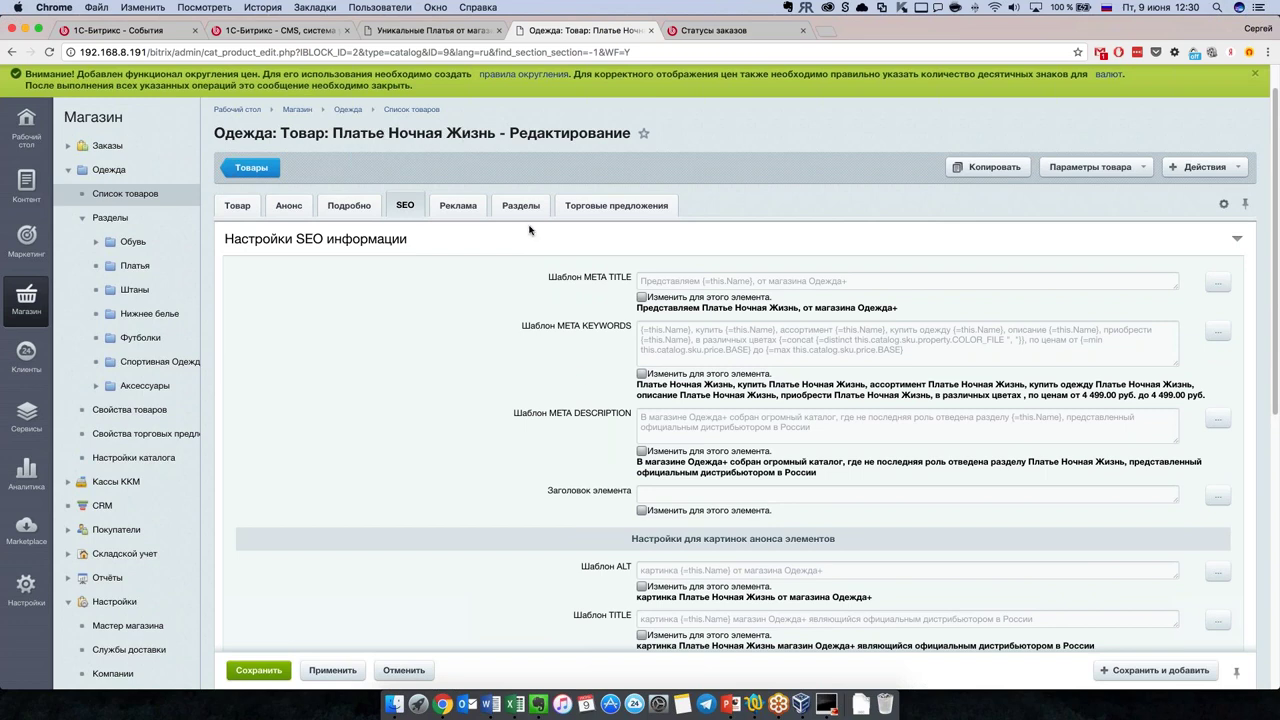
{"action": "scroll", "coordinate": [590, 370], "scroll_direction": "down", "scroll_amount": 1}
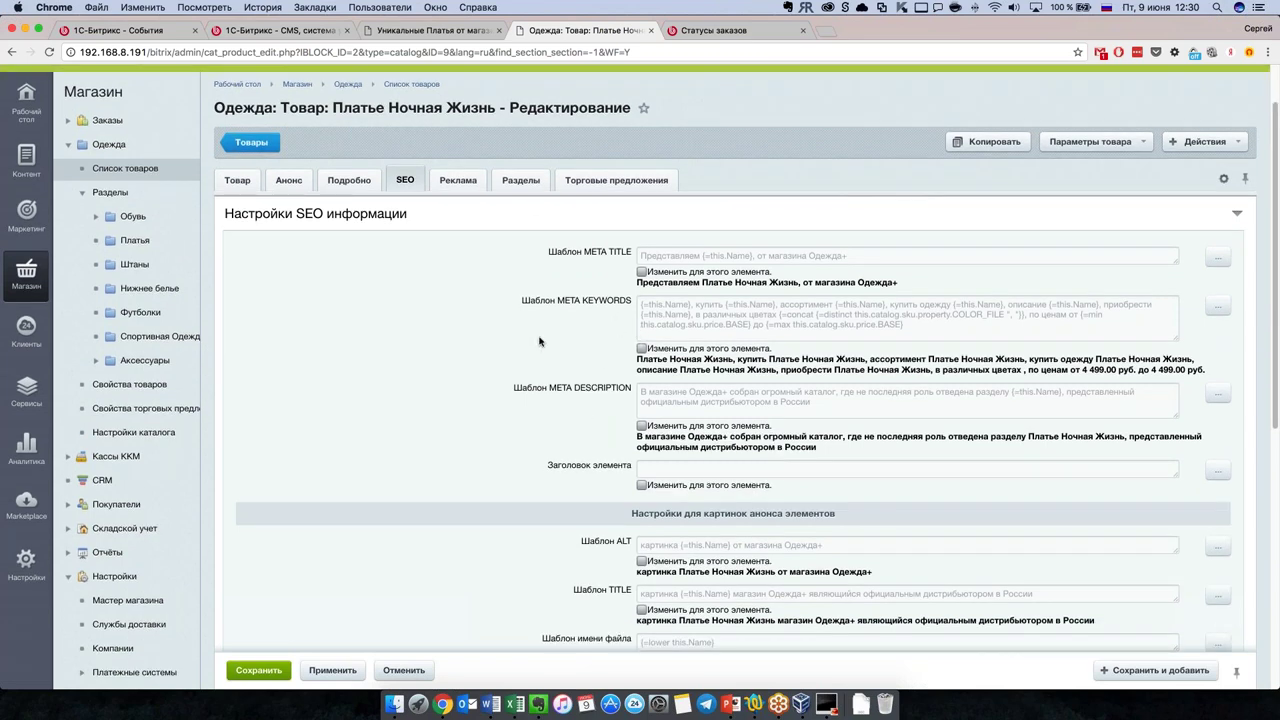
{"action": "scroll", "coordinate": [738, 354], "scroll_direction": "down", "scroll_amount": 1}
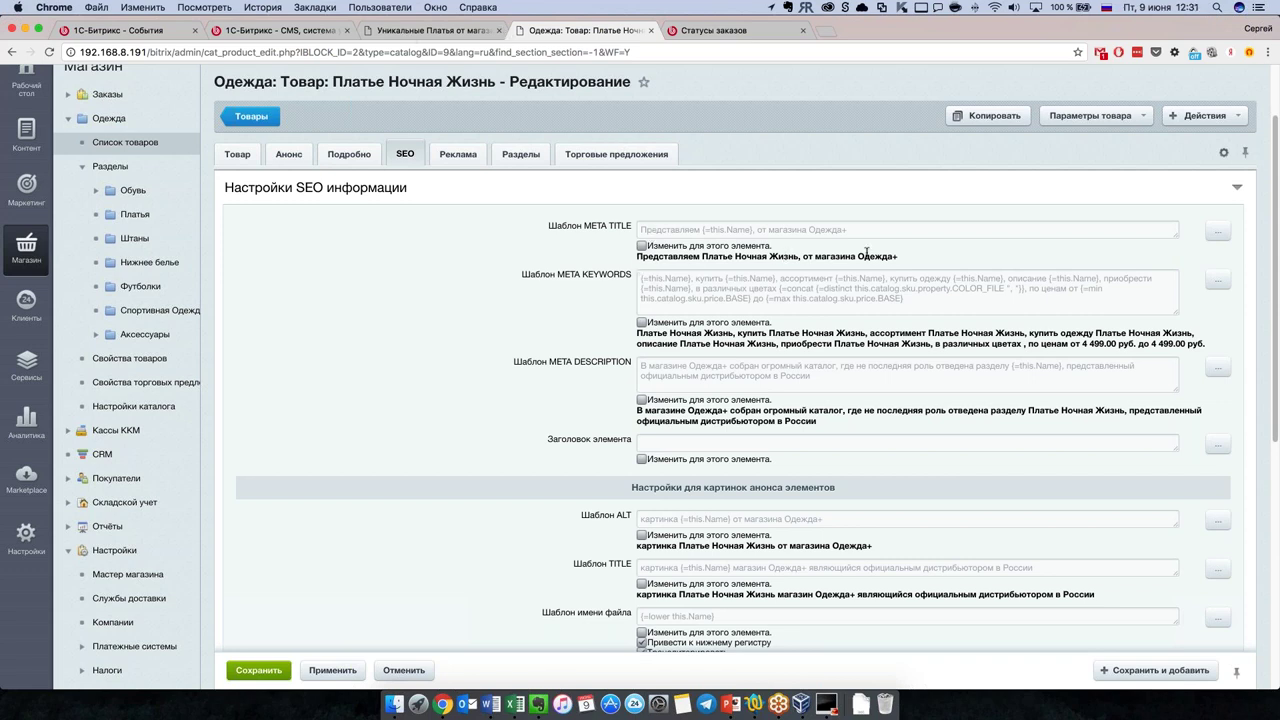
{"action": "left_click_drag", "start_coordinate": [898, 257], "coordinate": [624, 256]}
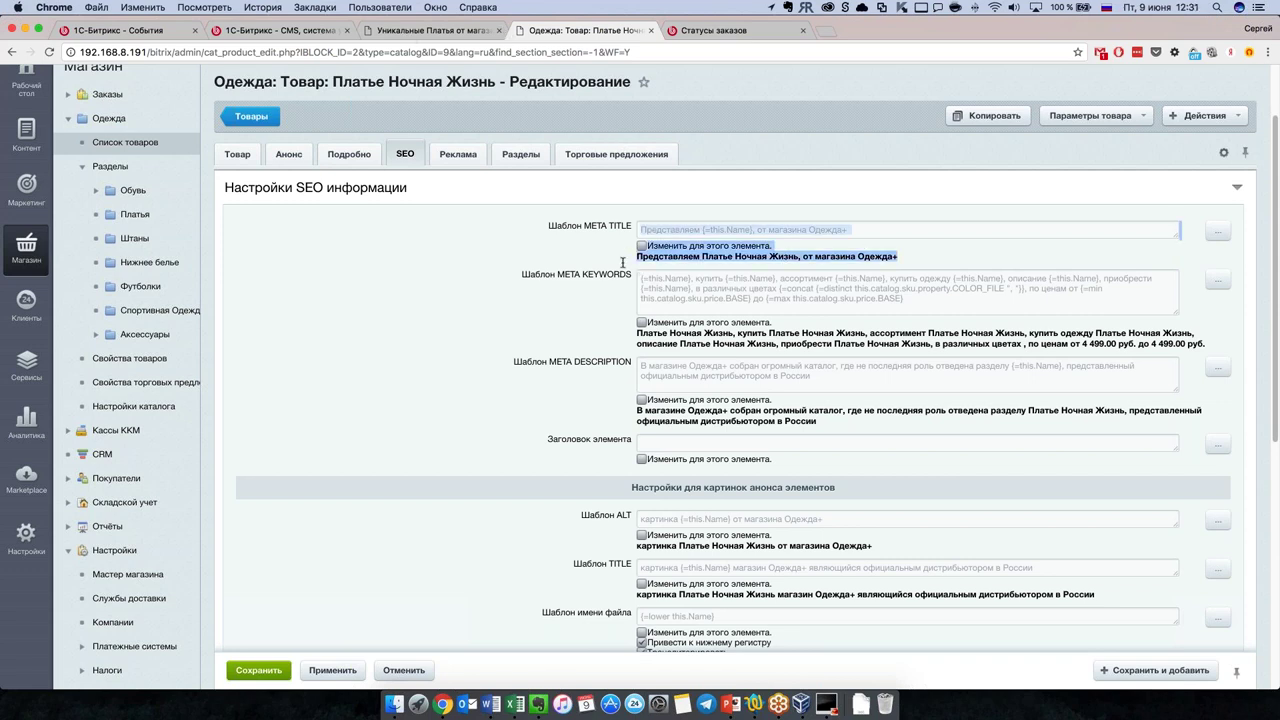
{"action": "left_click", "coordinate": [710, 232]}
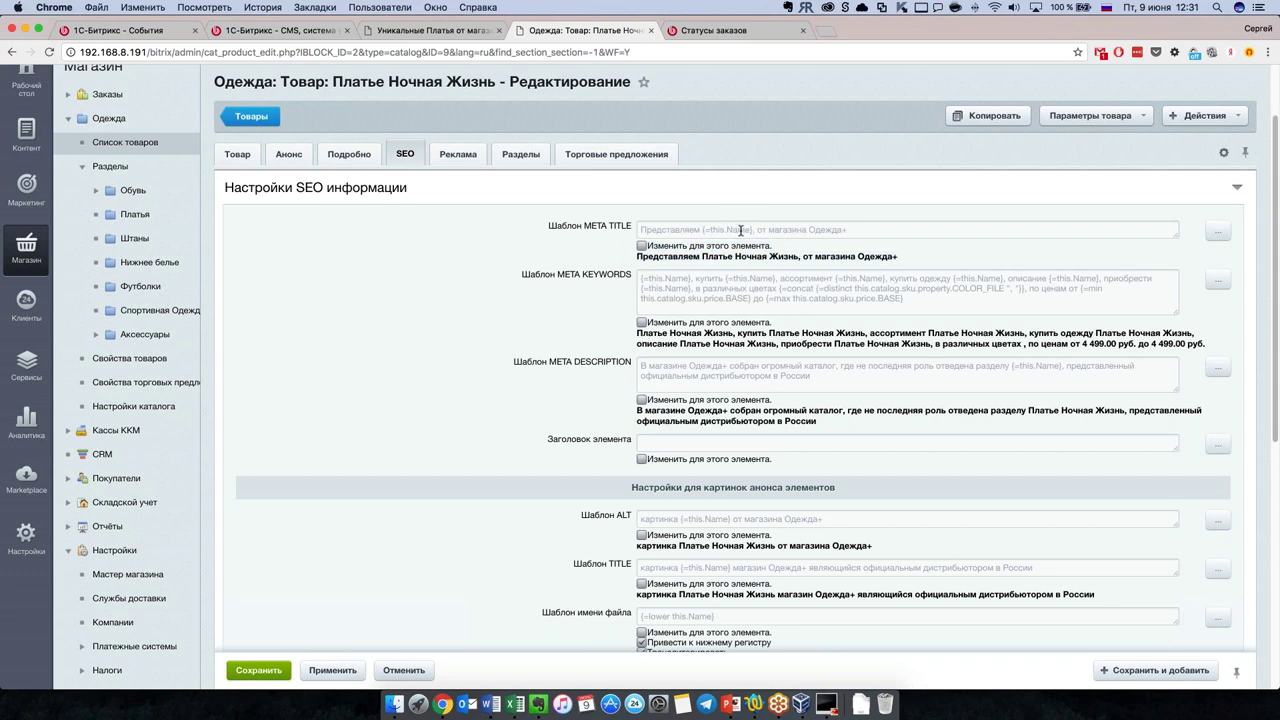
{"action": "left_click_drag", "start_coordinate": [703, 256], "coordinate": [790, 256]}
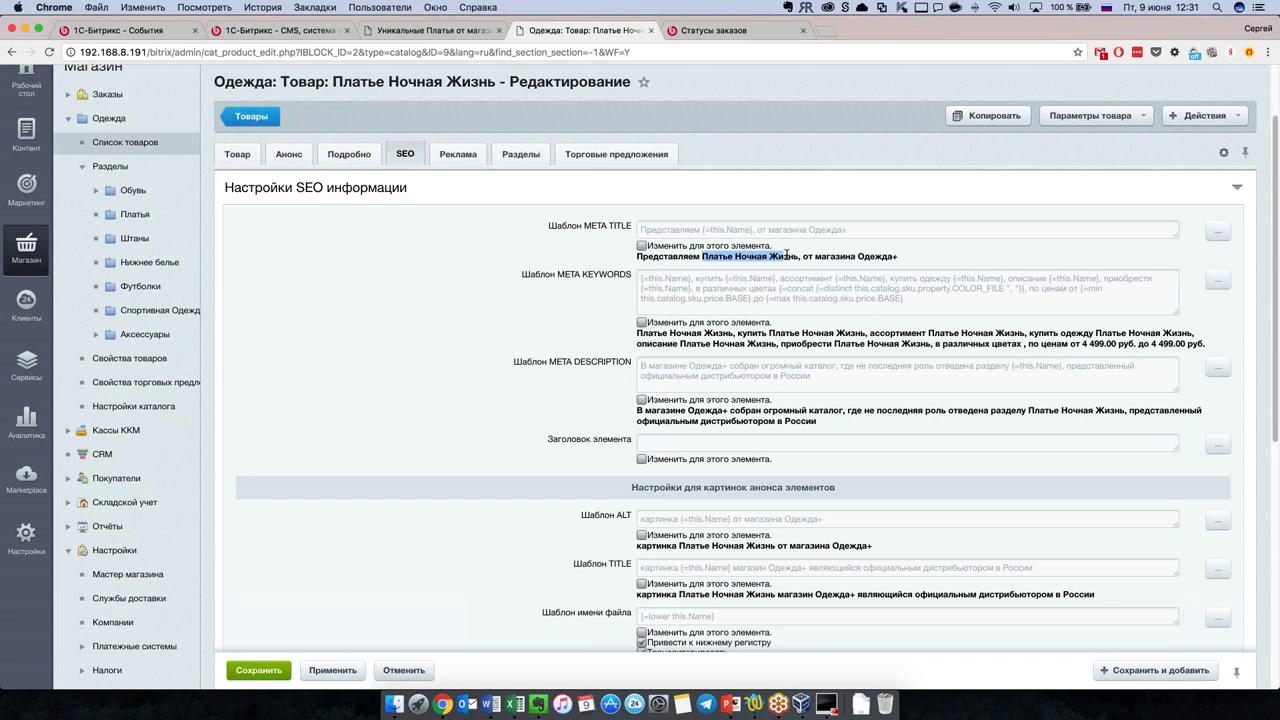
{"action": "left_click", "coordinate": [781, 287]}
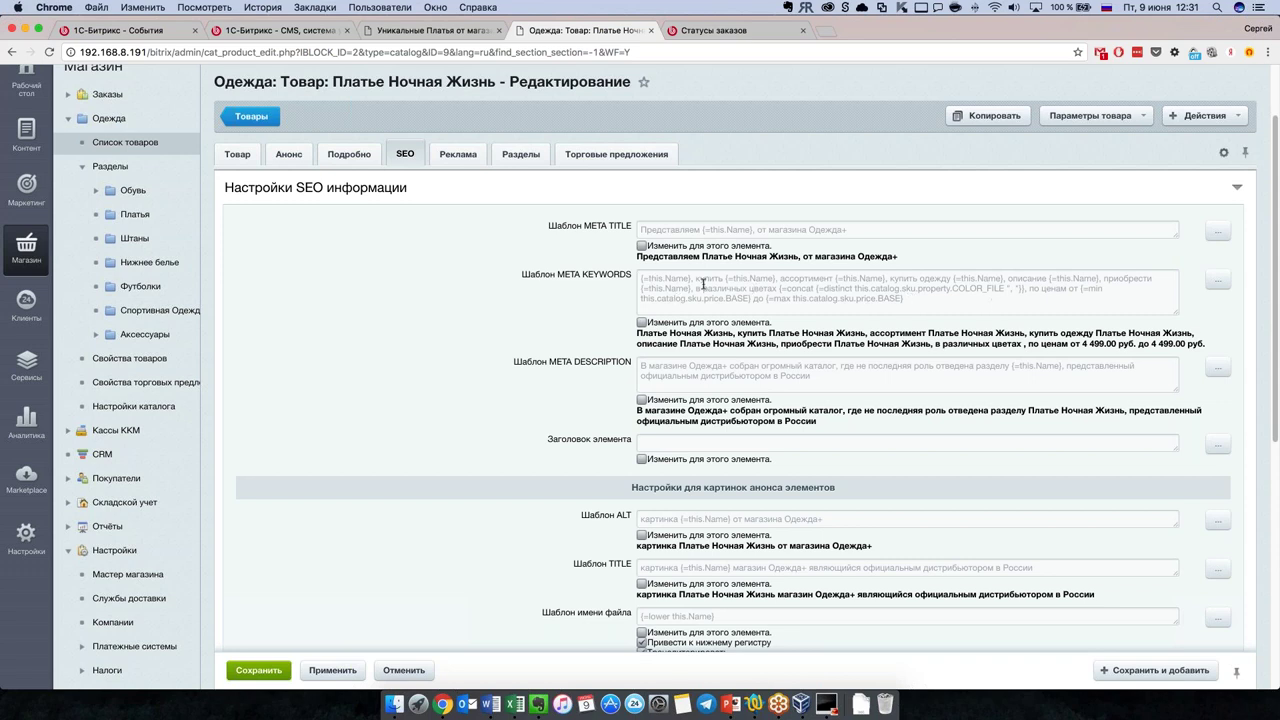
{"action": "left_click_drag", "start_coordinate": [696, 278], "coordinate": [777, 278]}
{"action": "left_click", "coordinate": [694, 323]}
{"action": "left_click_drag", "start_coordinate": [738, 333], "coordinate": [869, 333]}
{"action": "left_click", "coordinate": [867, 345]}
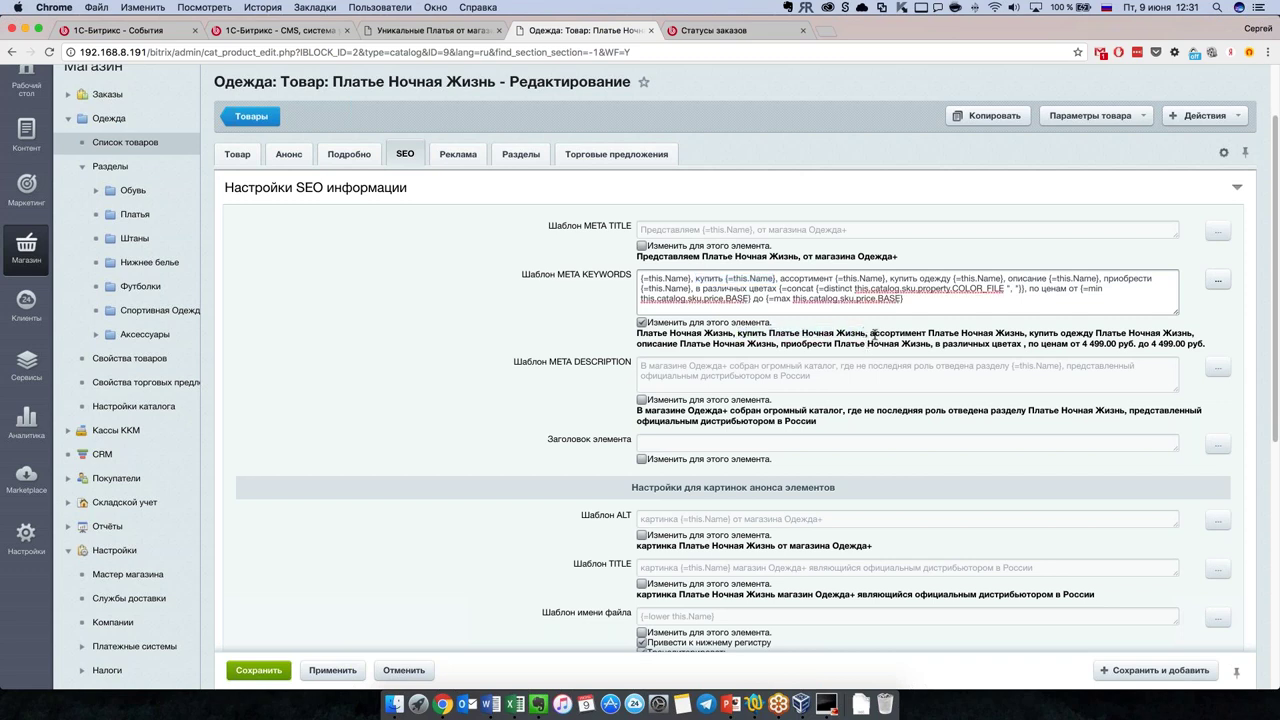
{"action": "left_click_drag", "start_coordinate": [1008, 279], "coordinate": [1128, 279]}
{"action": "left_click_drag", "start_coordinate": [1034, 290], "coordinate": [904, 299]}
{"action": "left_click", "coordinate": [904, 299]}
{"action": "scroll", "coordinate": [759, 344], "scroll_direction": "down", "scroll_amount": 1}
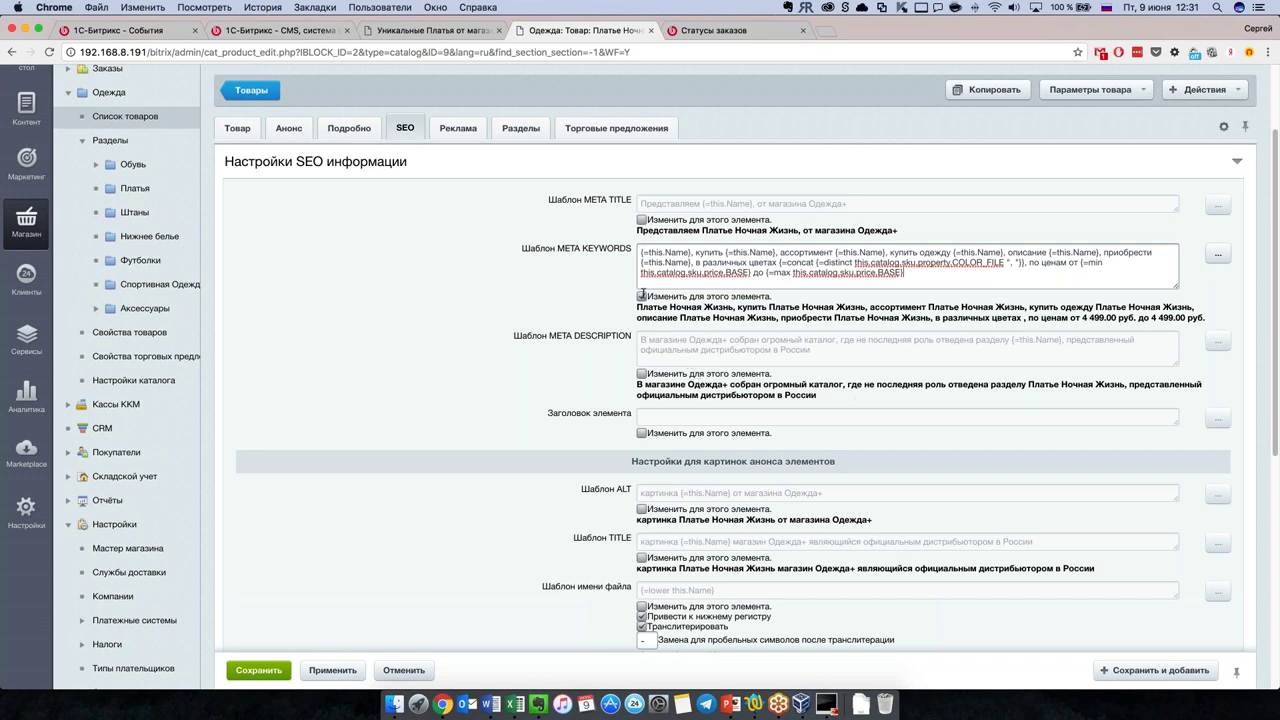
{"action": "left_click", "coordinate": [642, 296]}
{"action": "scroll", "coordinate": [836, 342], "scroll_direction": "down", "scroll_amount": 1}
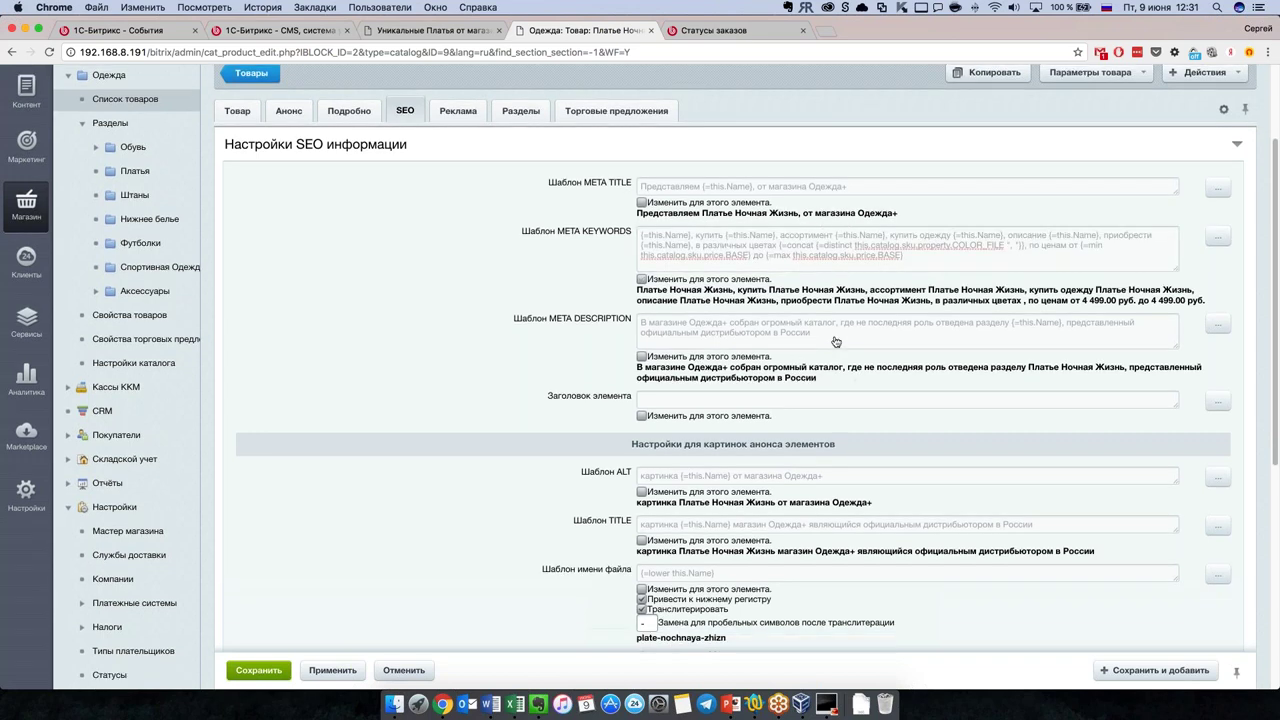
{"action": "scroll", "coordinate": [836, 342], "scroll_direction": "down", "scroll_amount": 1}
{"action": "left_click_drag", "start_coordinate": [640, 368], "coordinate": [853, 376]}
{"action": "left_click", "coordinate": [830, 374]}
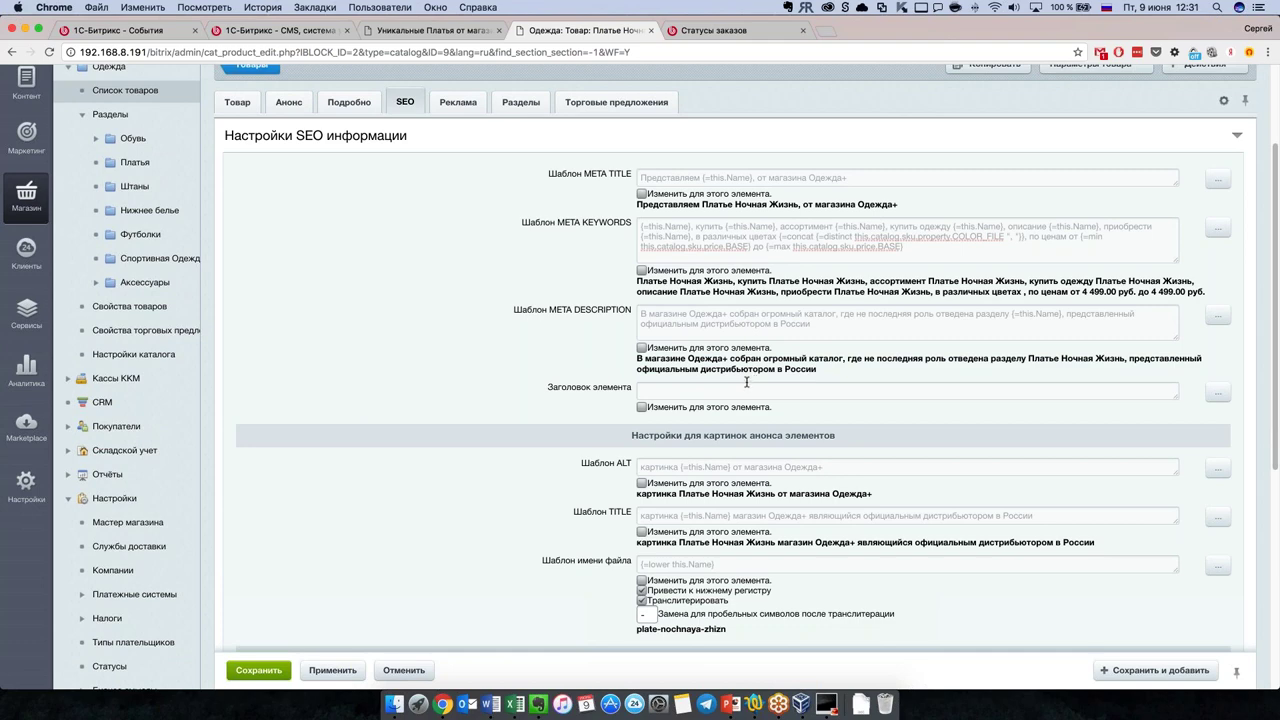
{"action": "scroll", "coordinate": [746, 390], "scroll_direction": "down", "scroll_amount": 3}
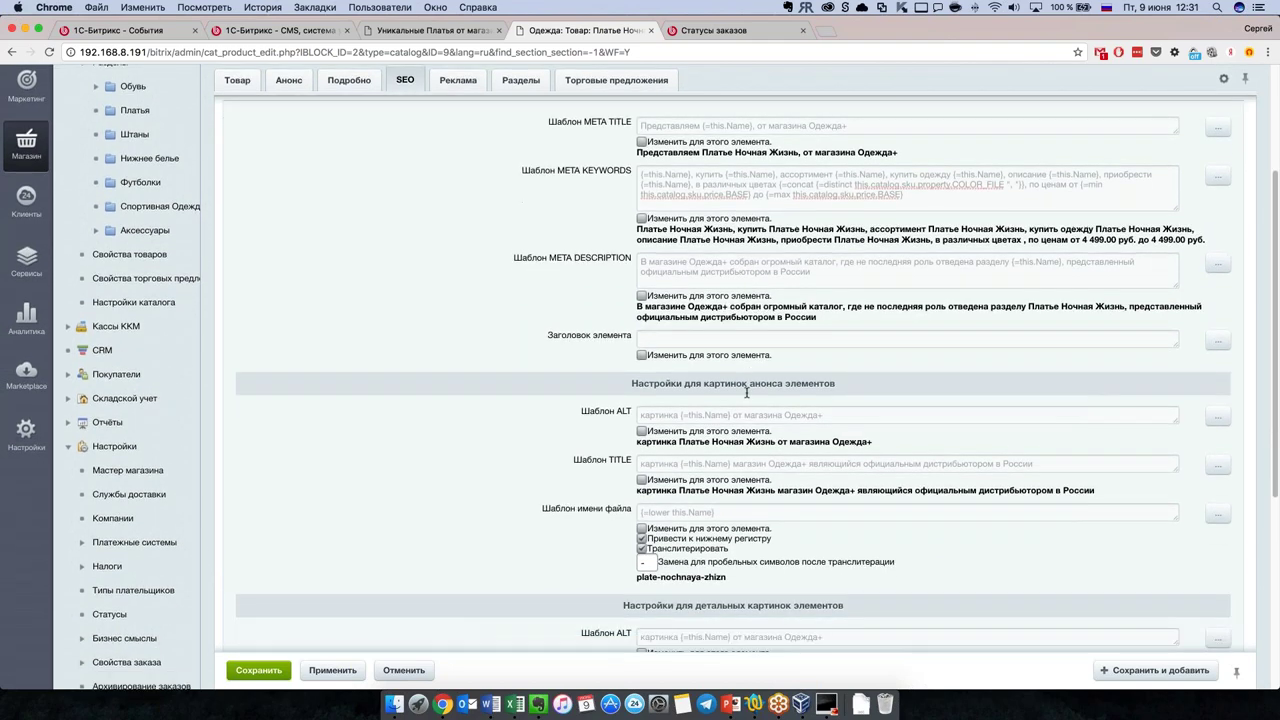
{"action": "scroll", "coordinate": [717, 387], "scroll_direction": "down", "scroll_amount": 2}
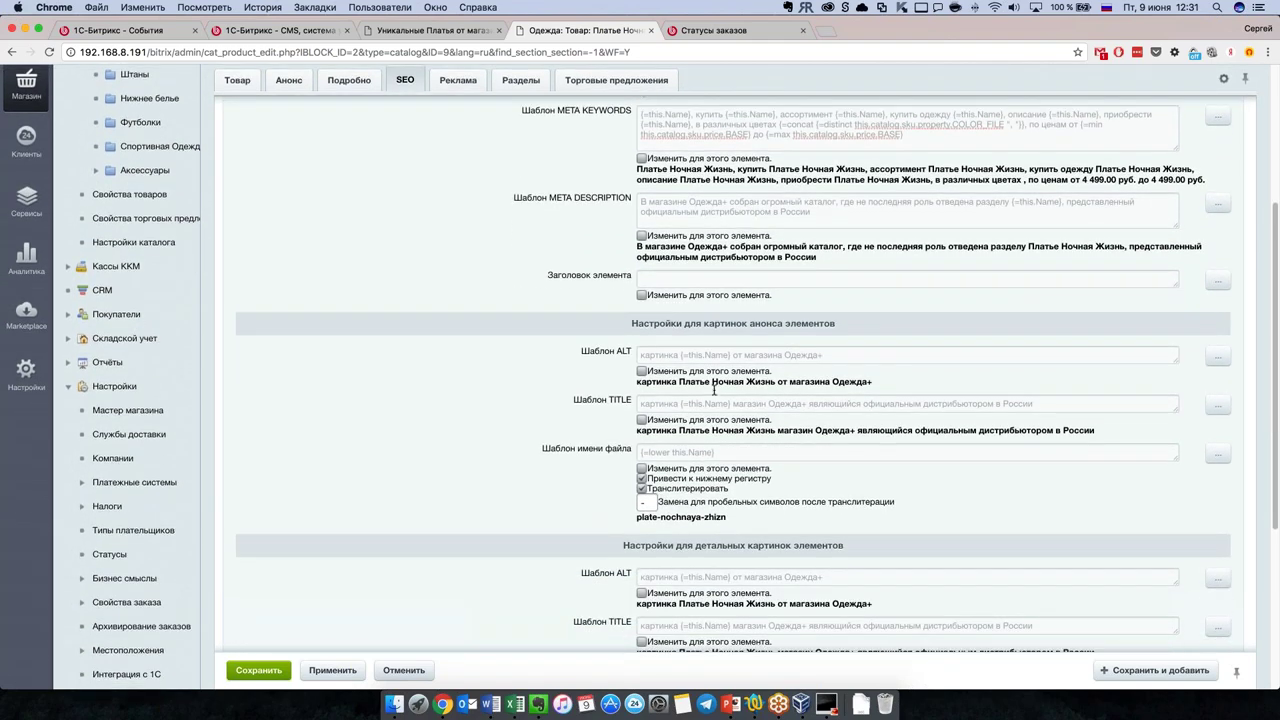
{"action": "scroll", "coordinate": [717, 393], "scroll_direction": "up", "scroll_amount": 5}
{"action": "left_click", "coordinate": [110, 259]}
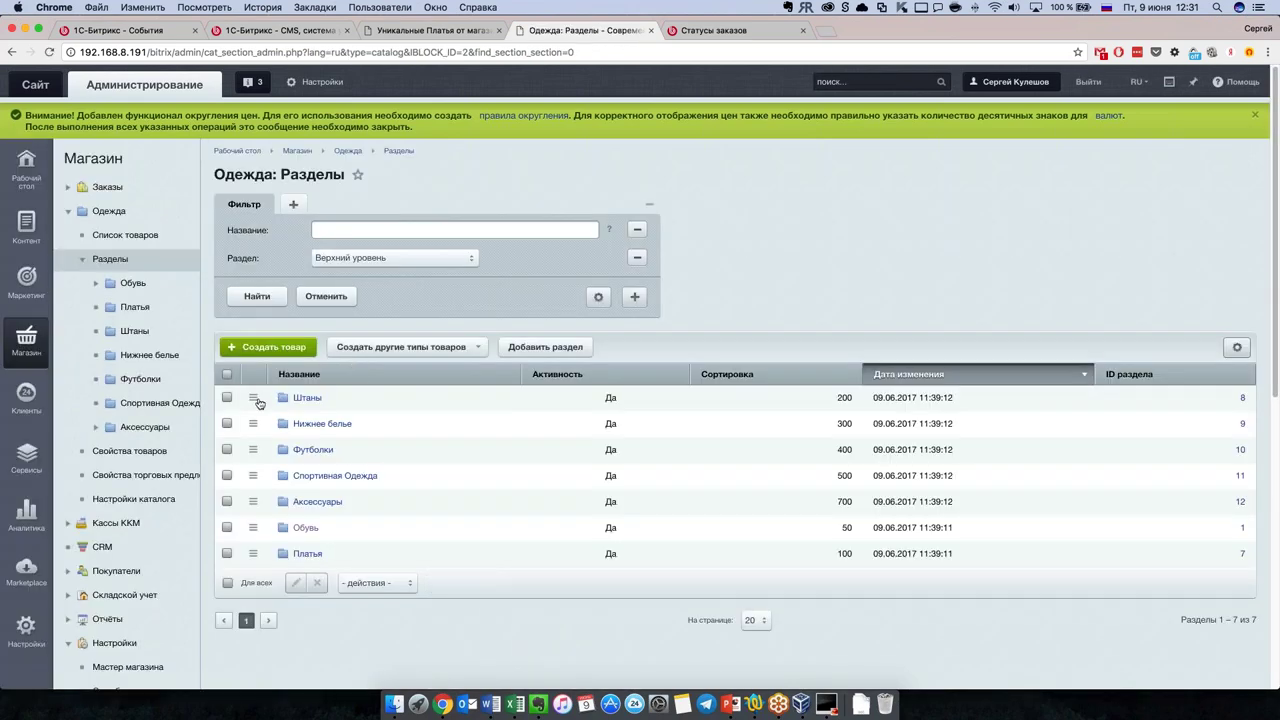
{"action": "left_click", "coordinate": [253, 397]}
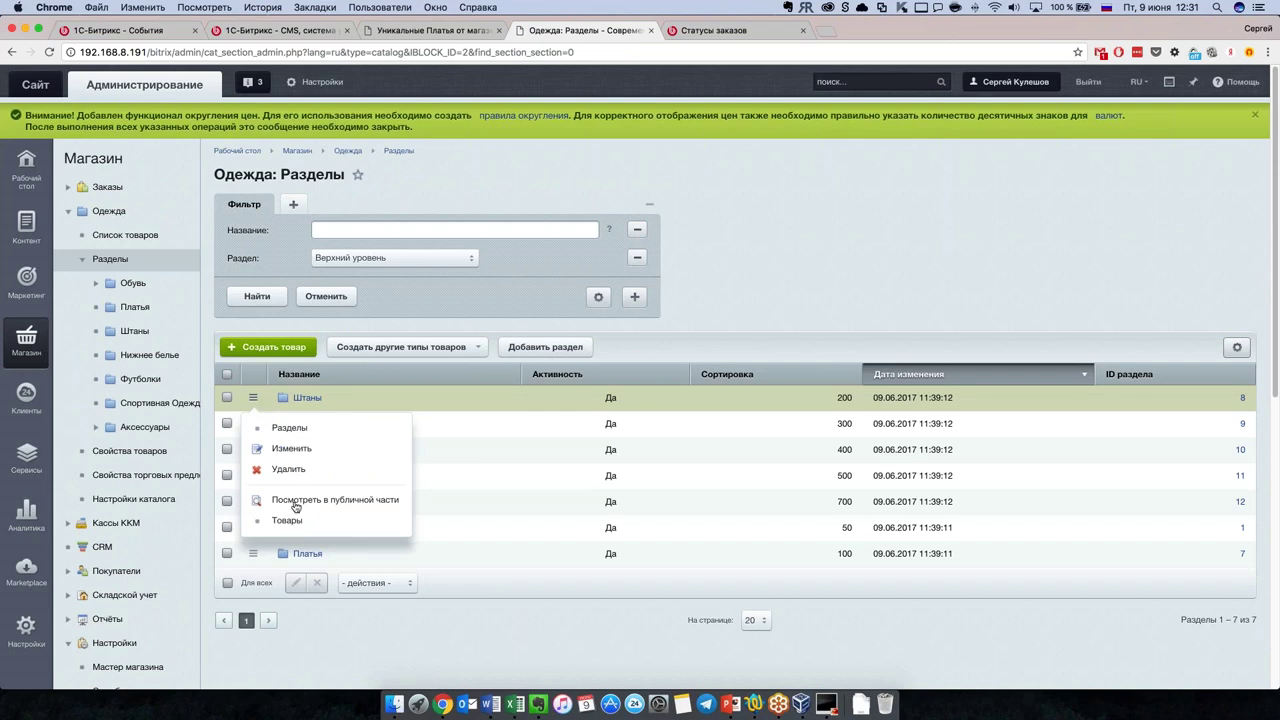
{"action": "left_click", "coordinate": [302, 449]}
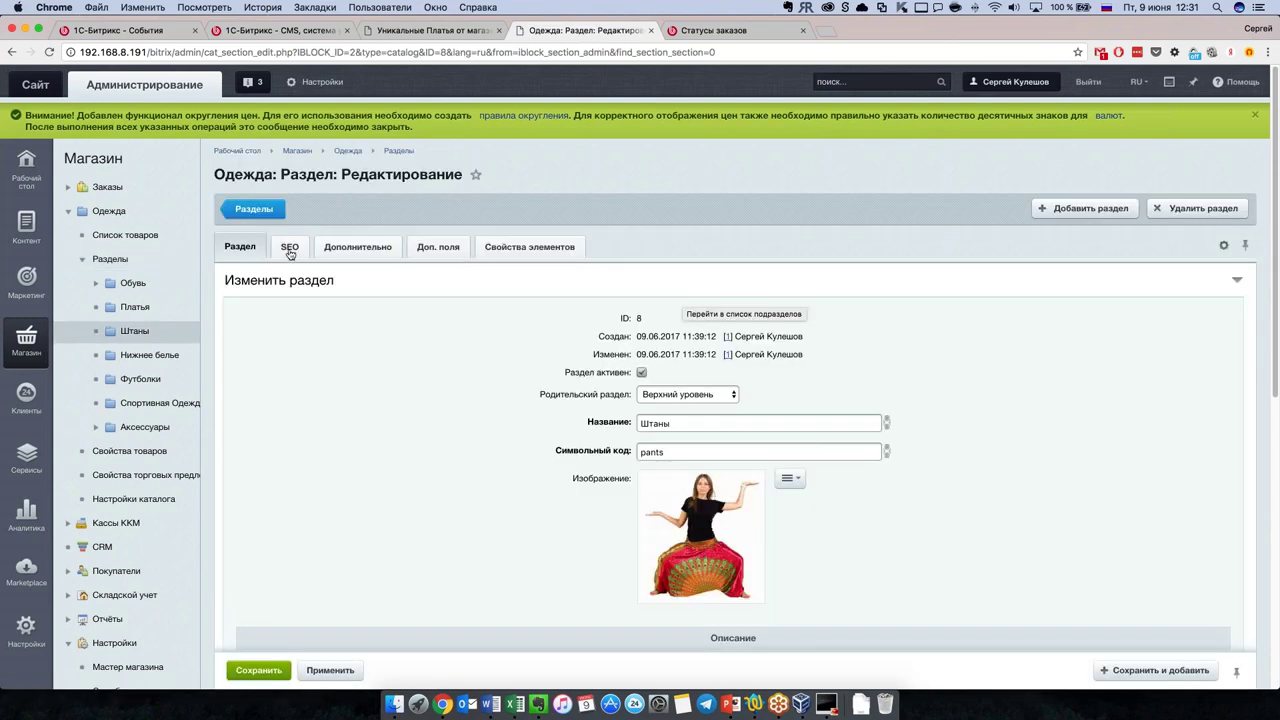
{"action": "left_click", "coordinate": [289, 248]}
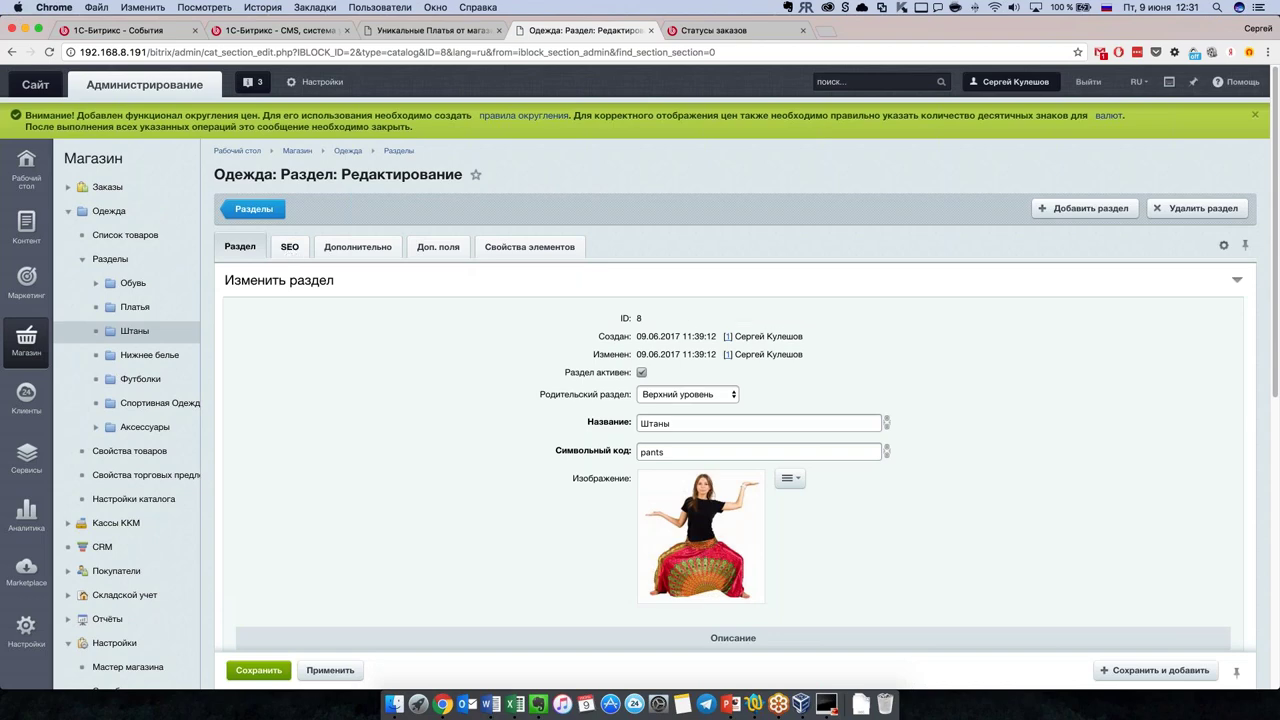
{"action": "scroll", "coordinate": [509, 341], "scroll_direction": "down", "scroll_amount": 3}
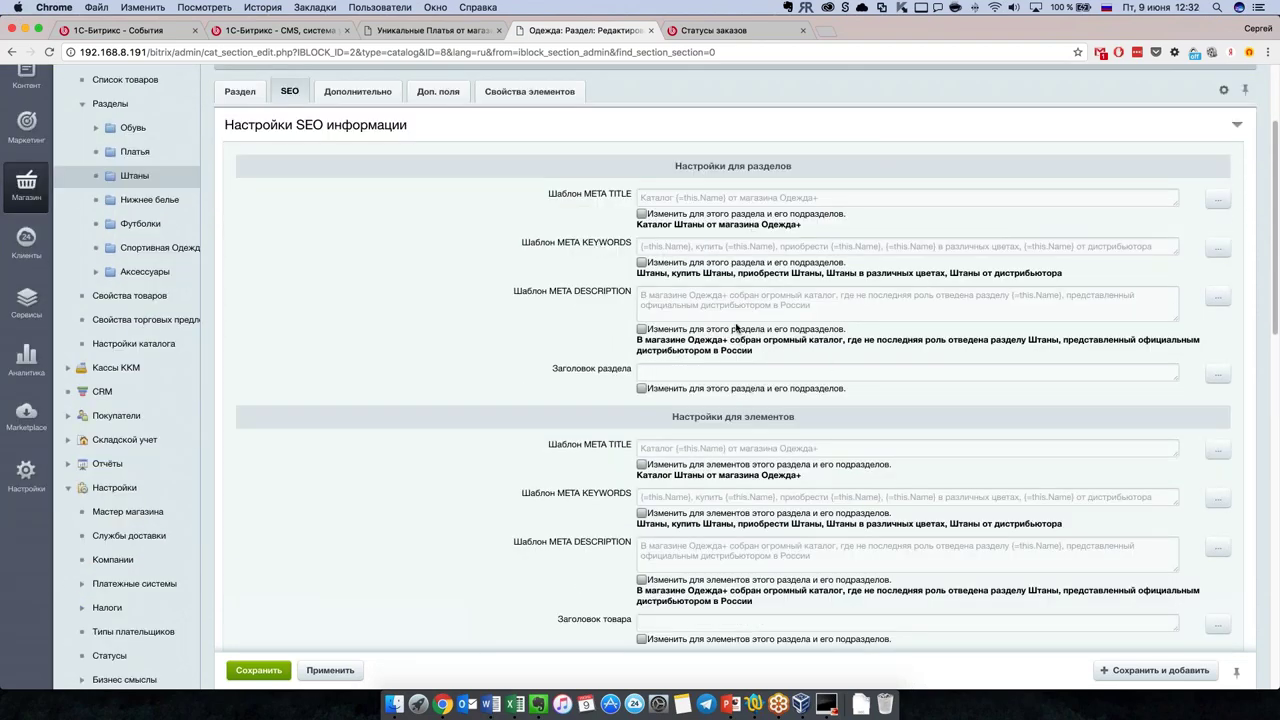
{"action": "scroll", "coordinate": [705, 313], "scroll_direction": "down", "scroll_amount": 1}
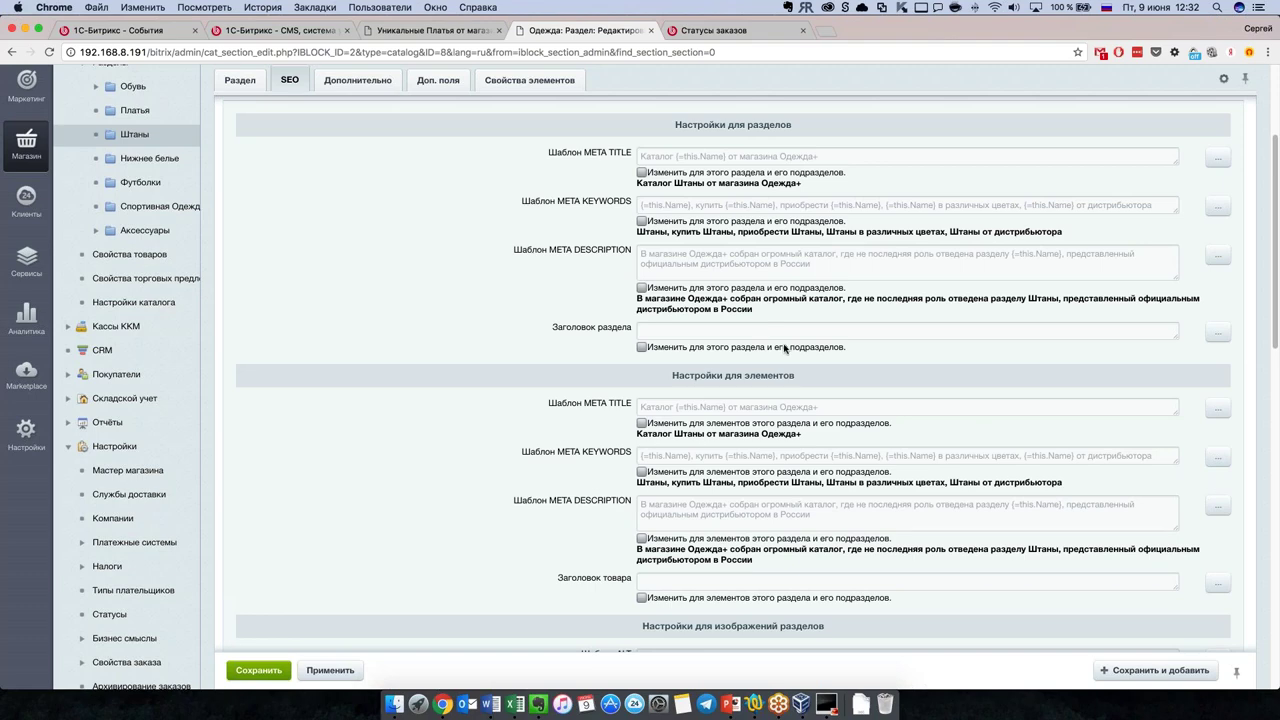
{"action": "scroll", "coordinate": [771, 323], "scroll_direction": "down", "scroll_amount": 3}
{"action": "scroll", "coordinate": [771, 323], "scroll_direction": "down", "scroll_amount": 2}
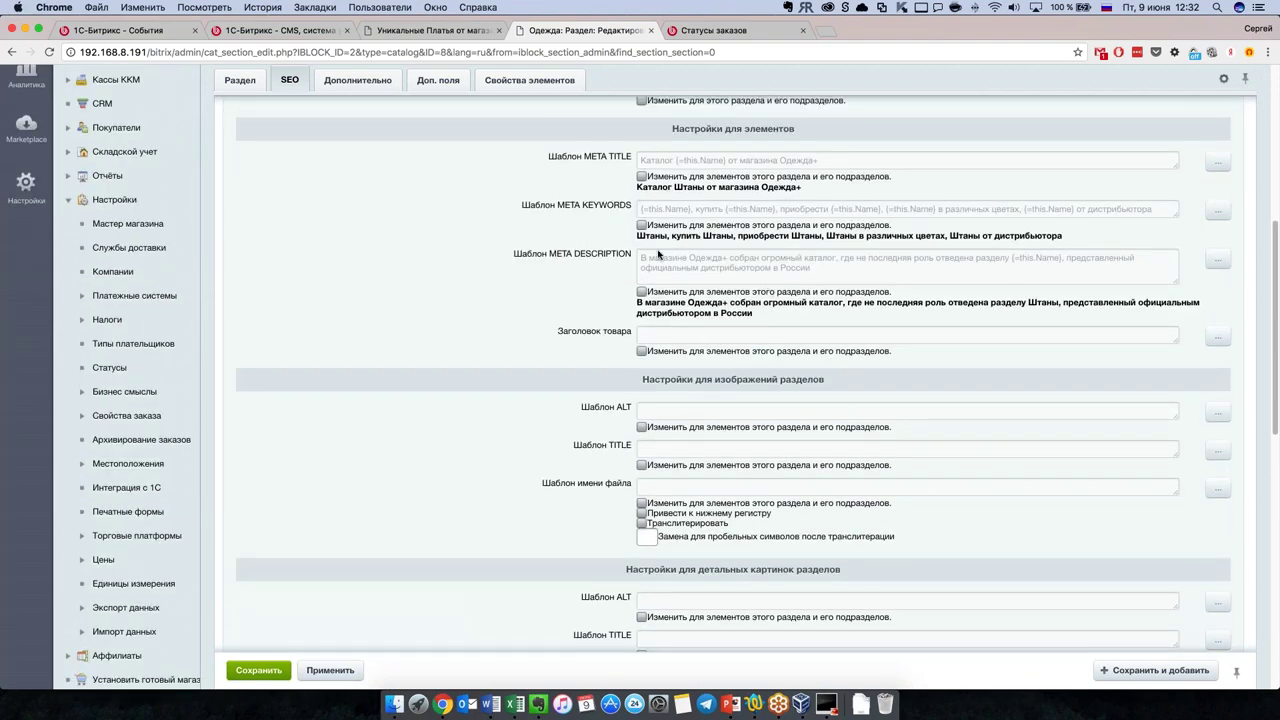
{"action": "scroll", "coordinate": [665, 259], "scroll_direction": "up", "scroll_amount": 3}
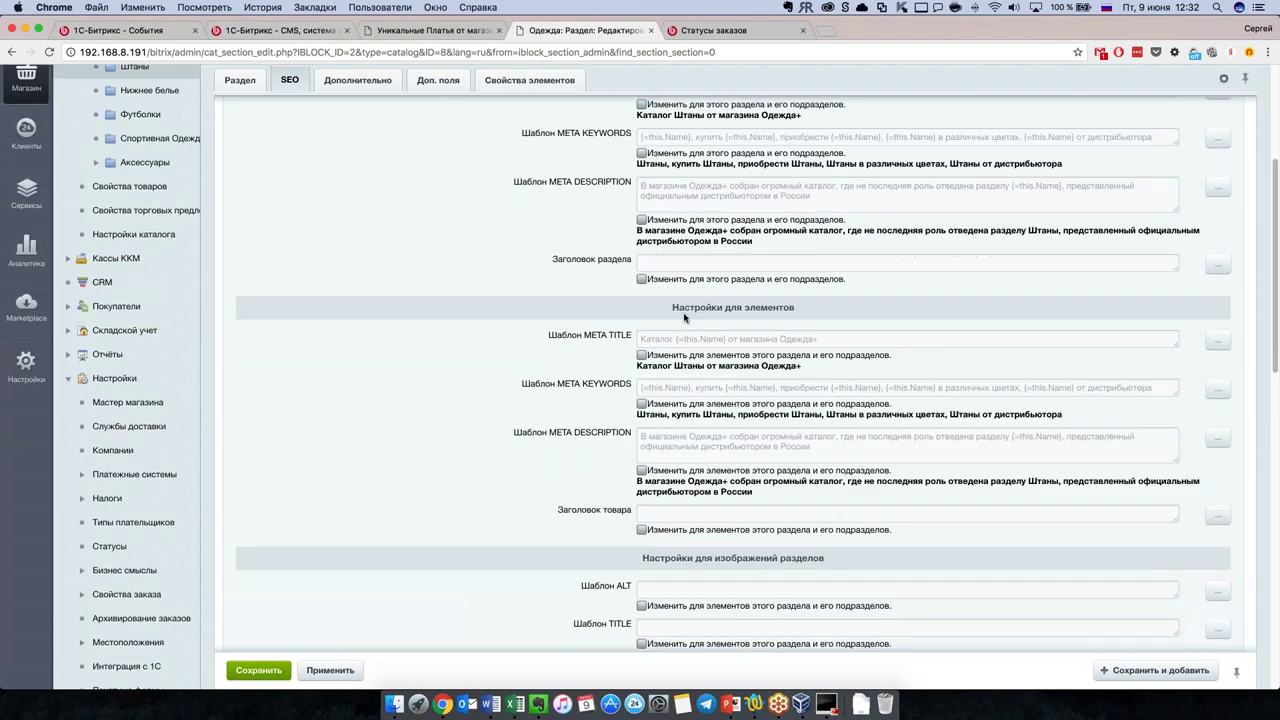
{"action": "scroll", "coordinate": [782, 260], "scroll_direction": "down", "scroll_amount": 1}
{"action": "scroll", "coordinate": [701, 290], "scroll_direction": "down", "scroll_amount": 1}
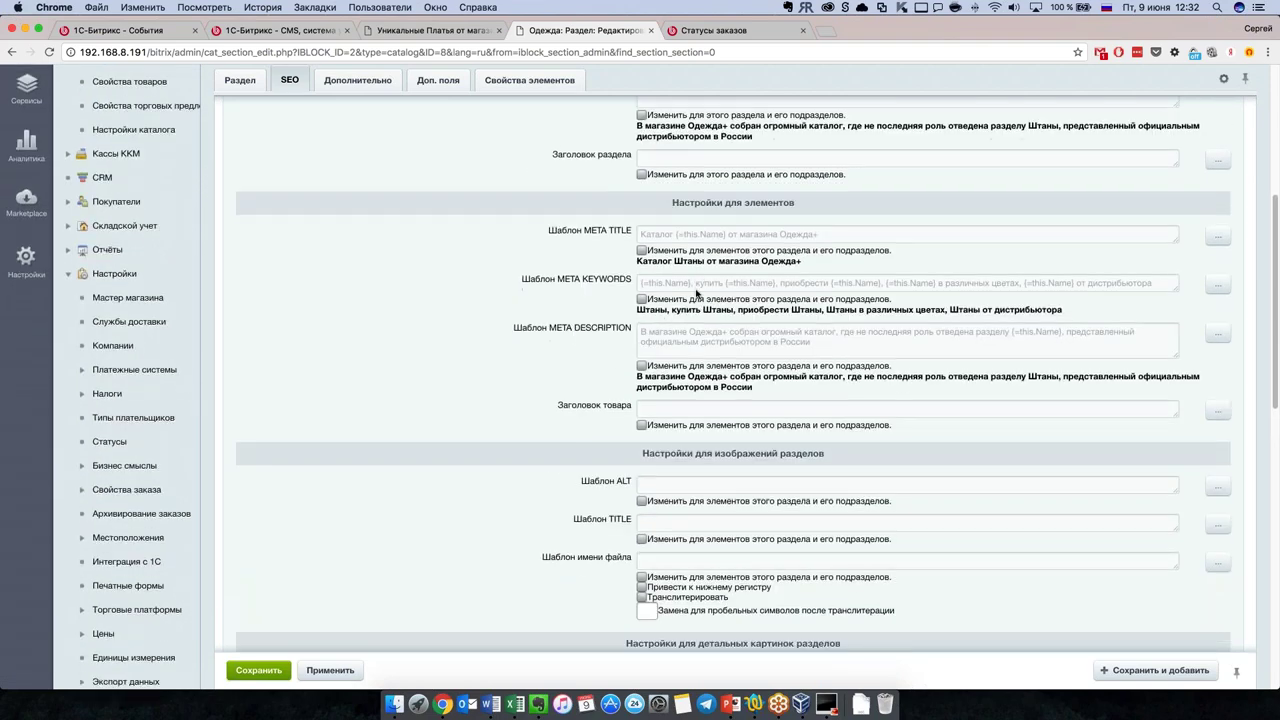
{"action": "left_click_drag", "start_coordinate": [806, 236], "coordinate": [640, 208]}
{"action": "left_click", "coordinate": [665, 238]}
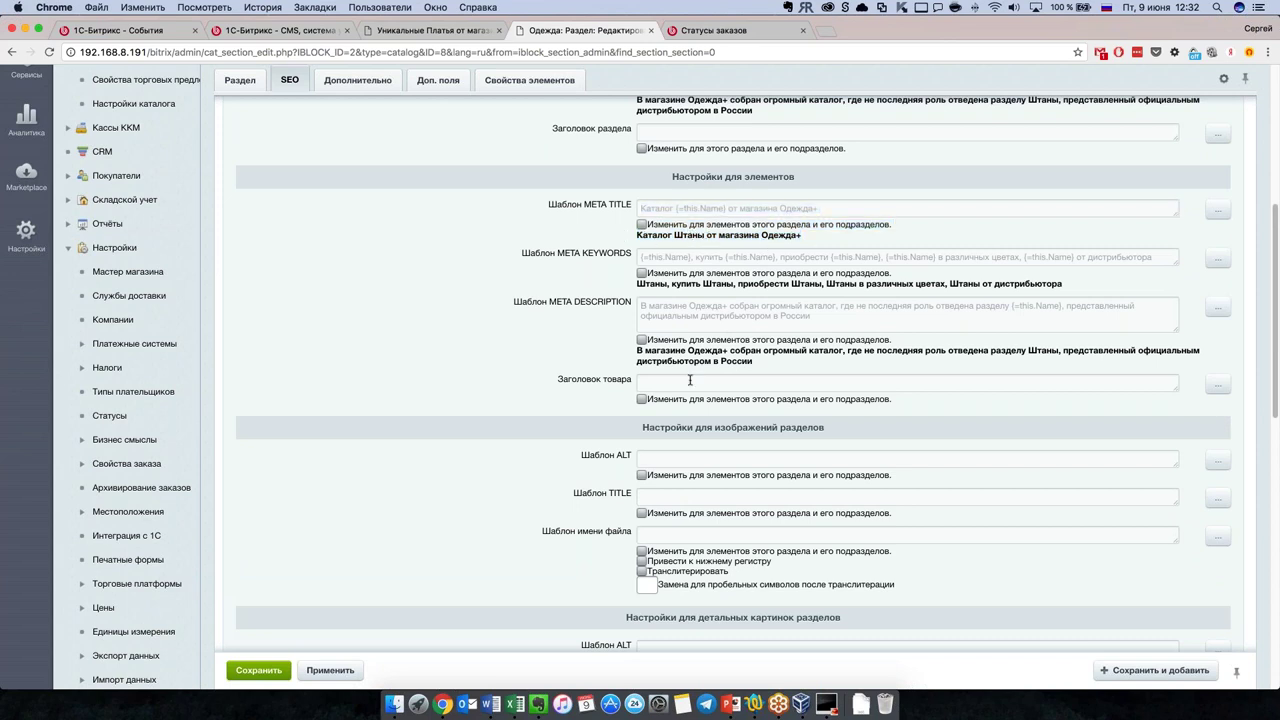
{"action": "scroll", "coordinate": [690, 380], "scroll_direction": "down", "scroll_amount": 3}
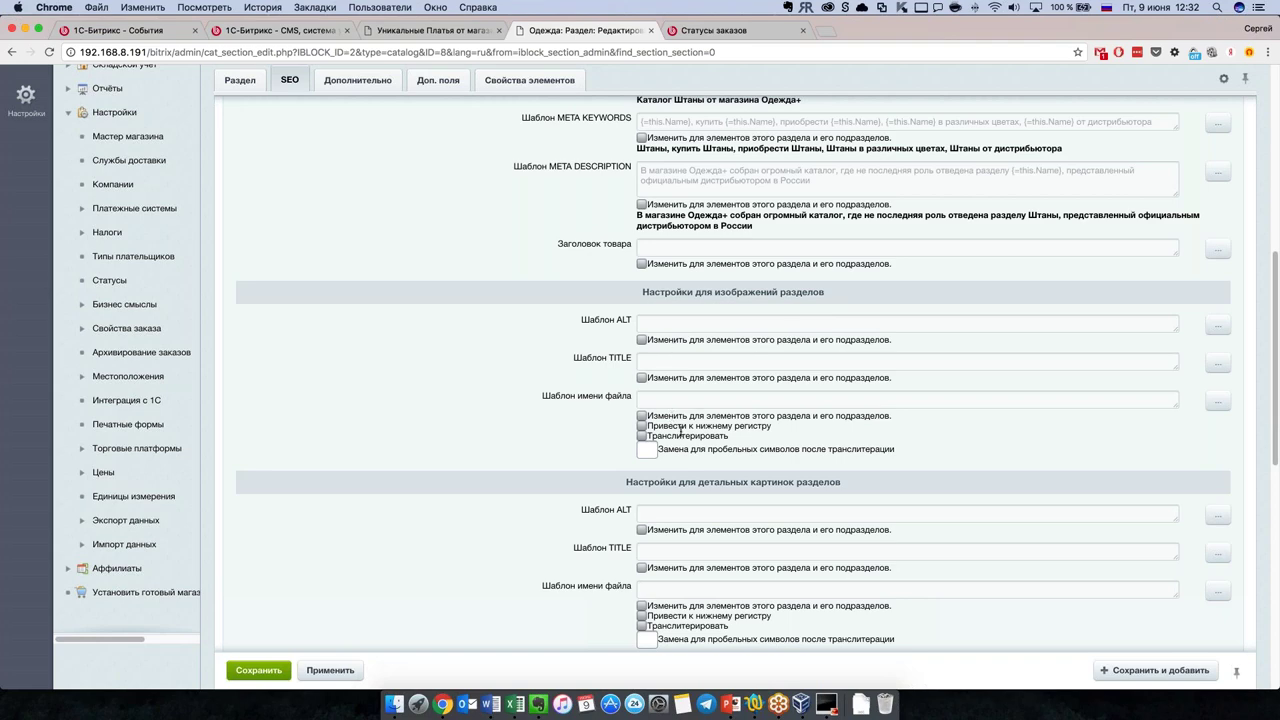
{"action": "scroll", "coordinate": [684, 437], "scroll_direction": "down", "scroll_amount": 5}
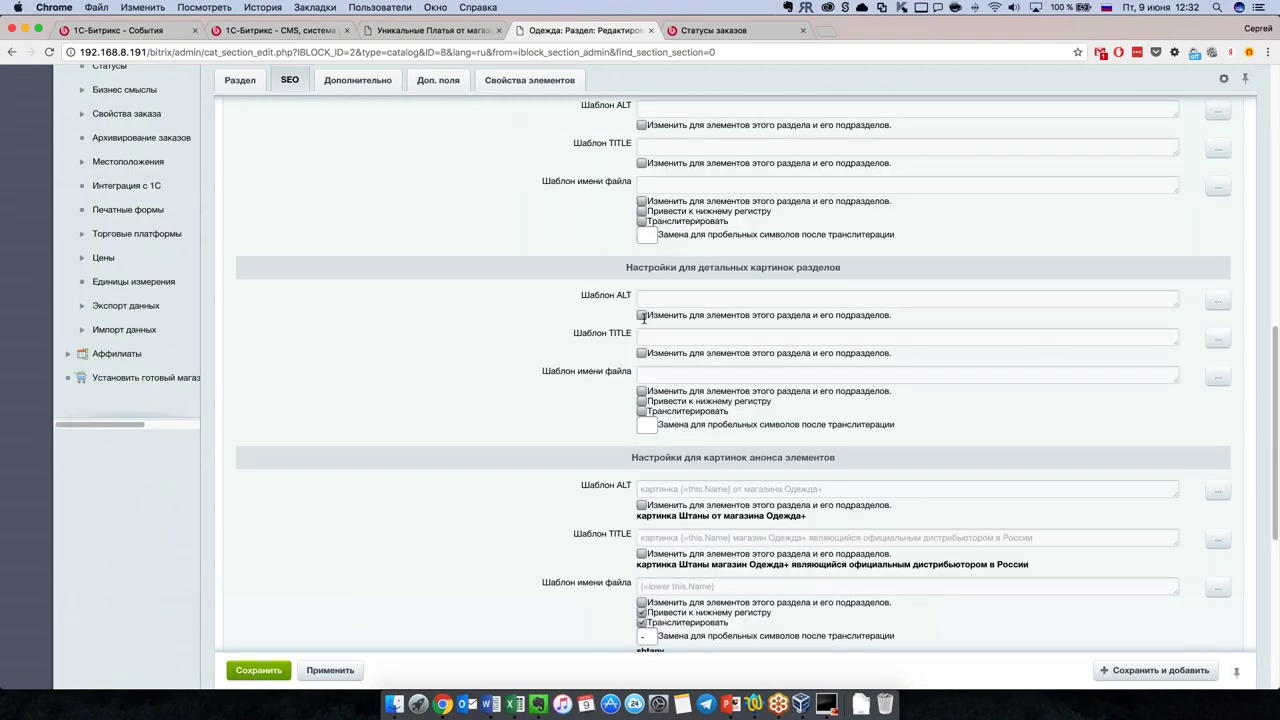
{"action": "scroll", "coordinate": [702, 450], "scroll_direction": "down", "scroll_amount": 2}
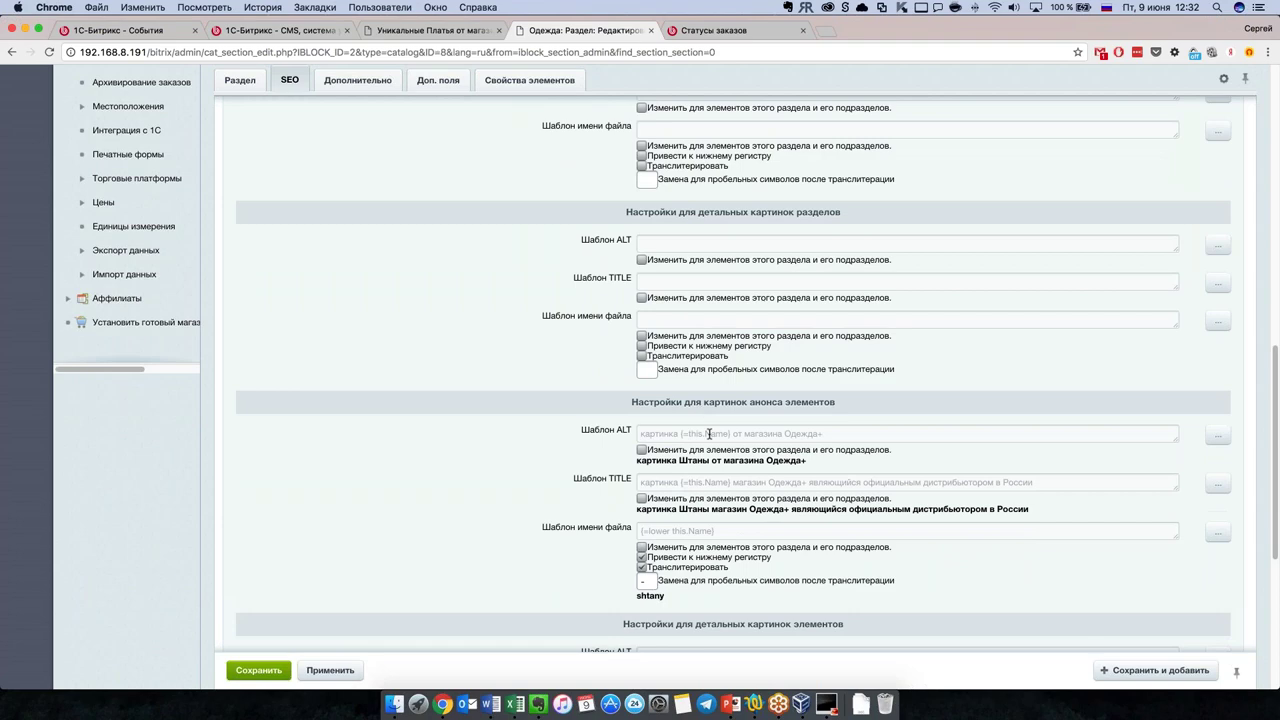
{"action": "scroll", "coordinate": [742, 532], "scroll_direction": "down", "scroll_amount": 3}
{"action": "scroll", "coordinate": [740, 525], "scroll_direction": "down", "scroll_amount": 5}
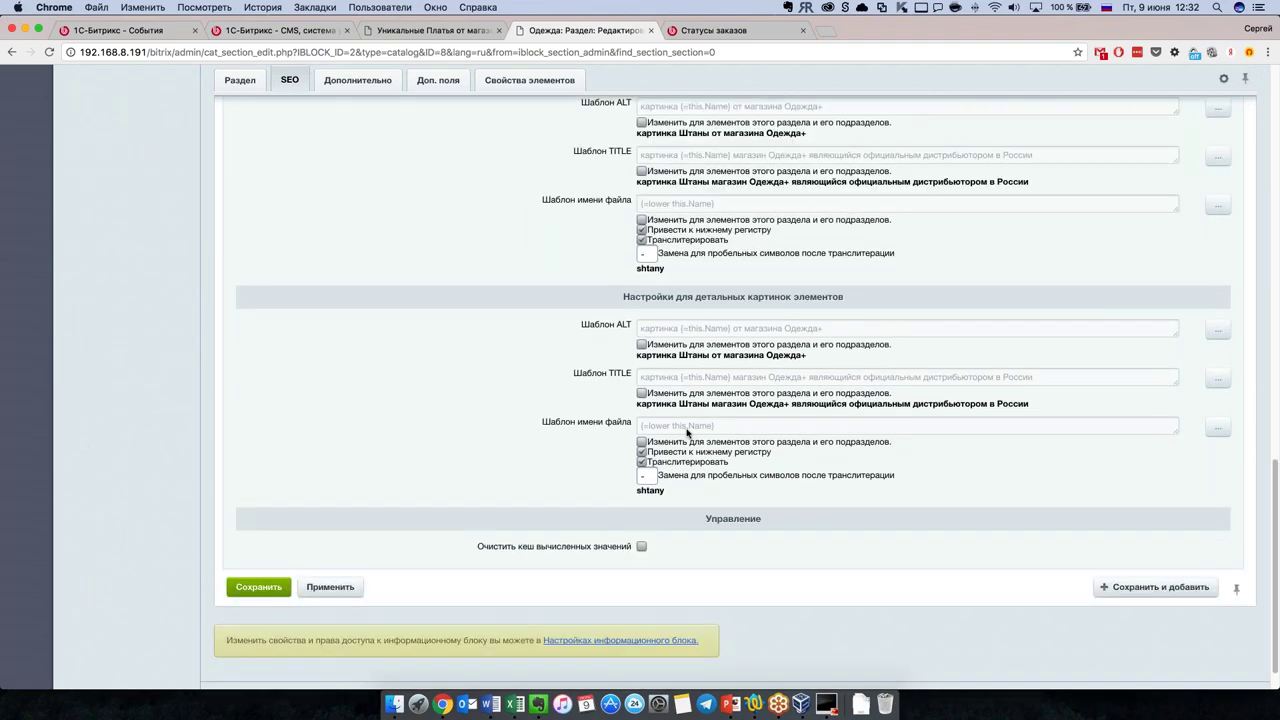
{"action": "scroll", "coordinate": [873, 525], "scroll_direction": "up", "scroll_amount": 15}
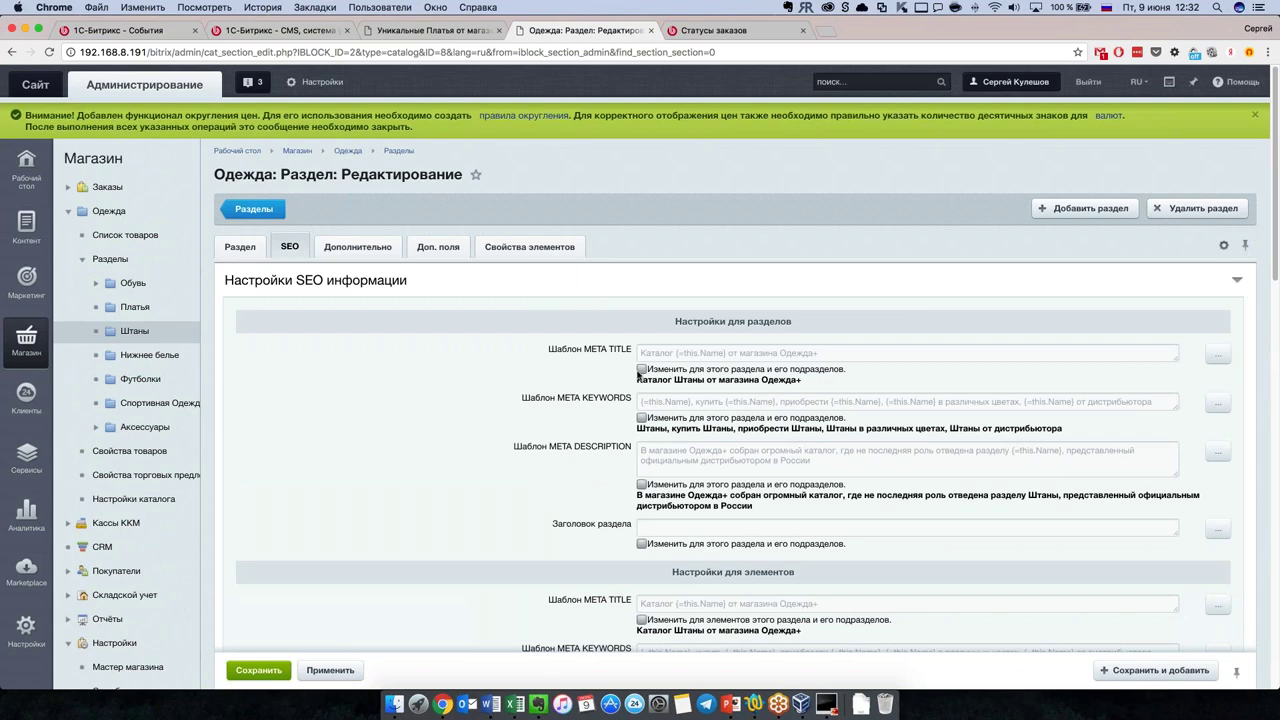
{"action": "left_click", "coordinate": [641, 369]}
{"action": "scroll", "coordinate": [641, 369], "scroll_direction": "down", "scroll_amount": 2}
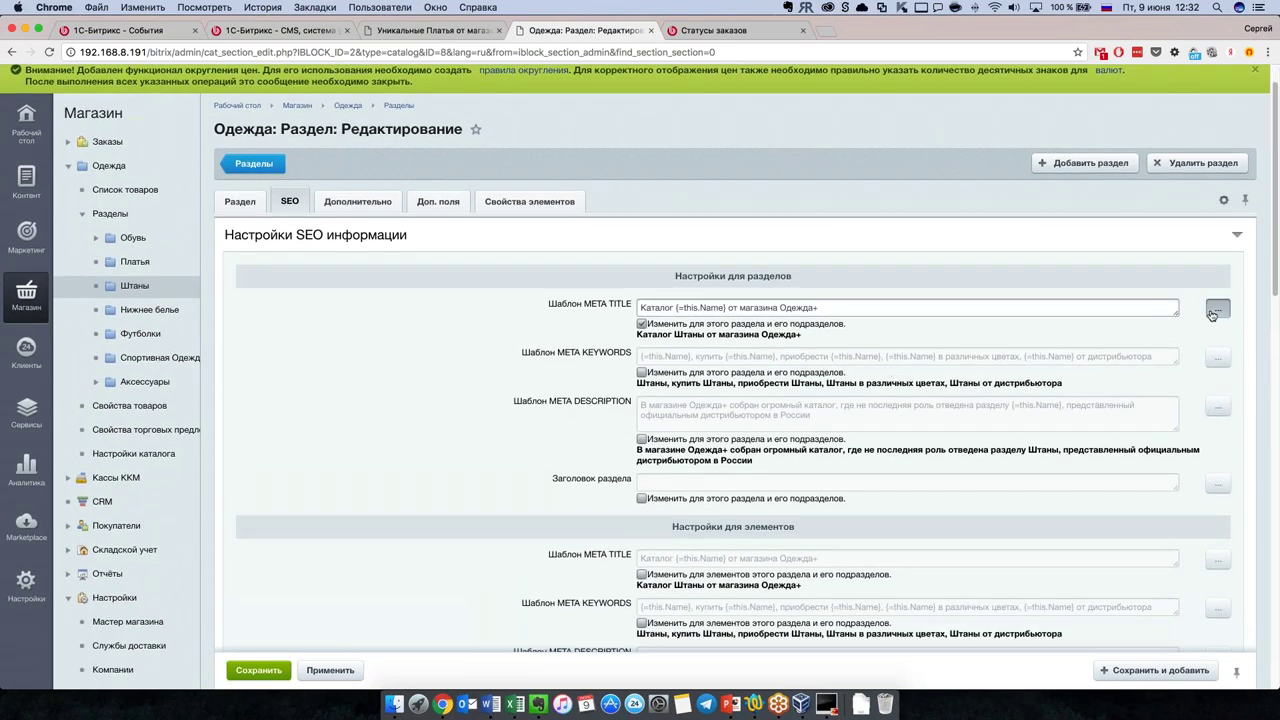
{"action": "left_click", "coordinate": [1212, 315]}
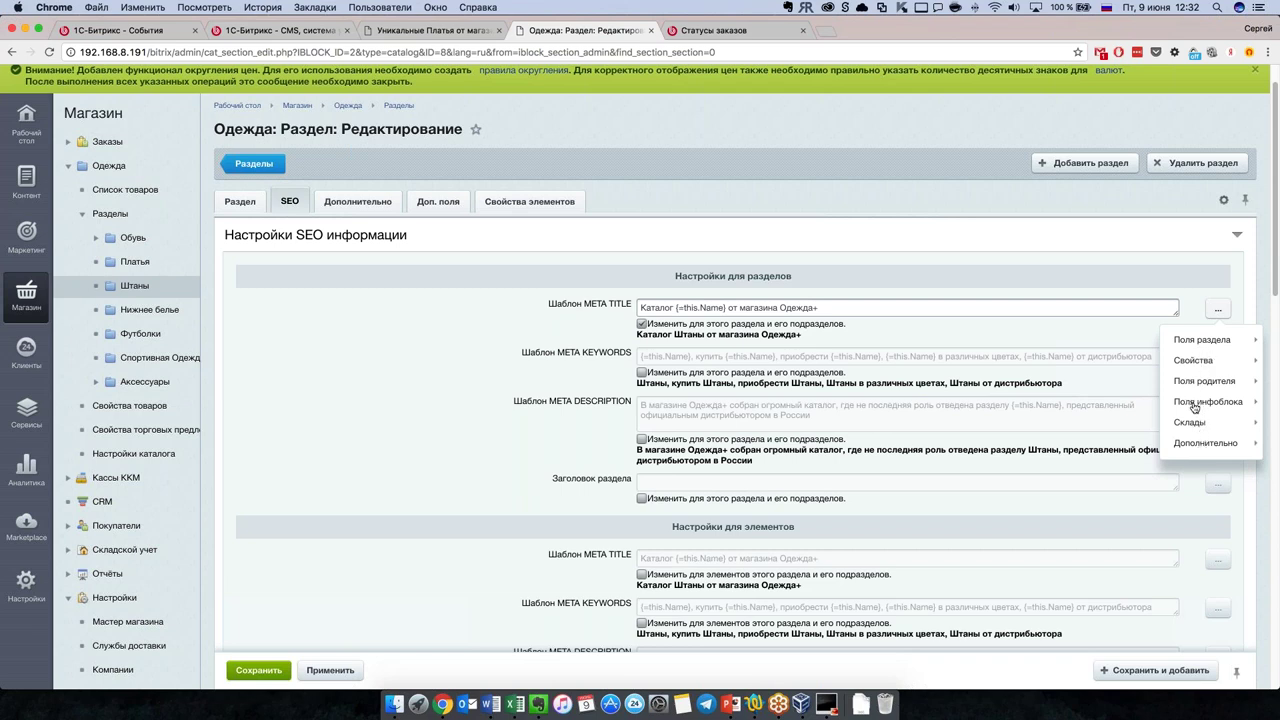
{"action": "mouse_move", "coordinate": [1195, 403]}
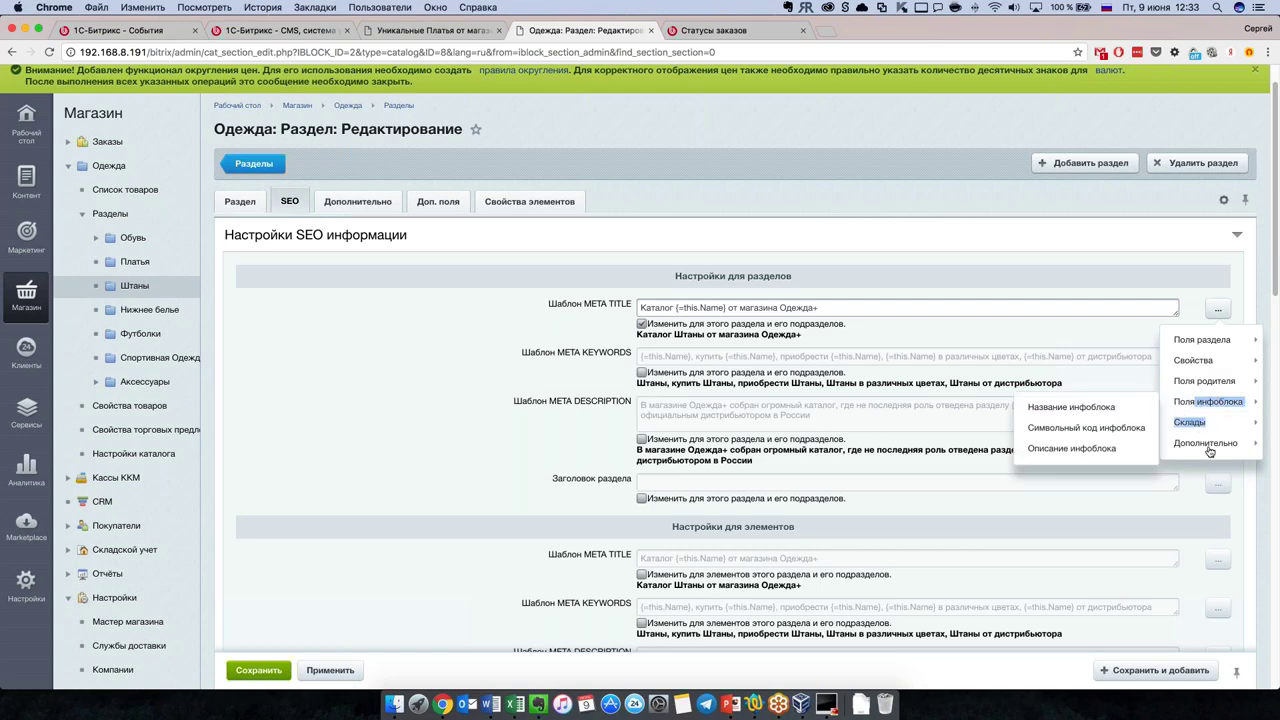
{"action": "mouse_move", "coordinate": [1208, 451]}
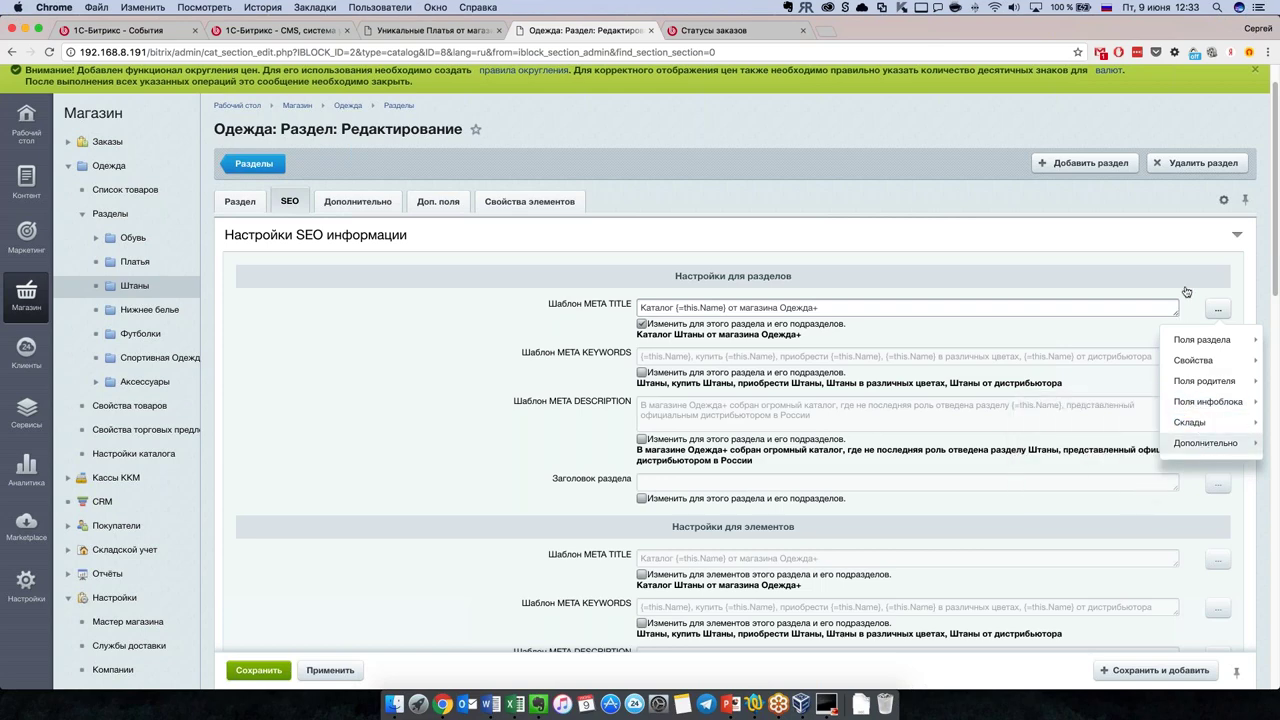
{"action": "left_click", "coordinate": [1080, 535]}
{"action": "scroll", "coordinate": [1077, 530], "scroll_direction": "down", "scroll_amount": 1}
{"action": "scroll", "coordinate": [1077, 530], "scroll_direction": "down", "scroll_amount": 4}
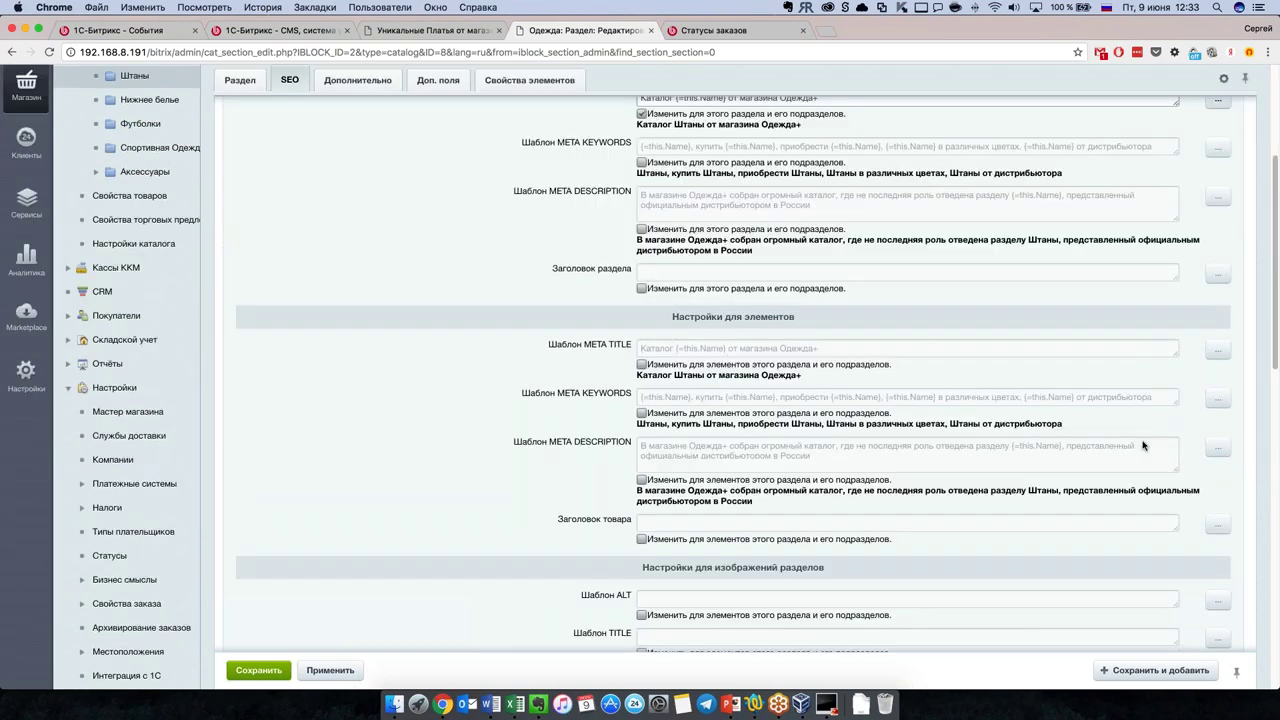
{"action": "left_click", "coordinate": [642, 365]}
{"action": "left_click", "coordinate": [1218, 350]}
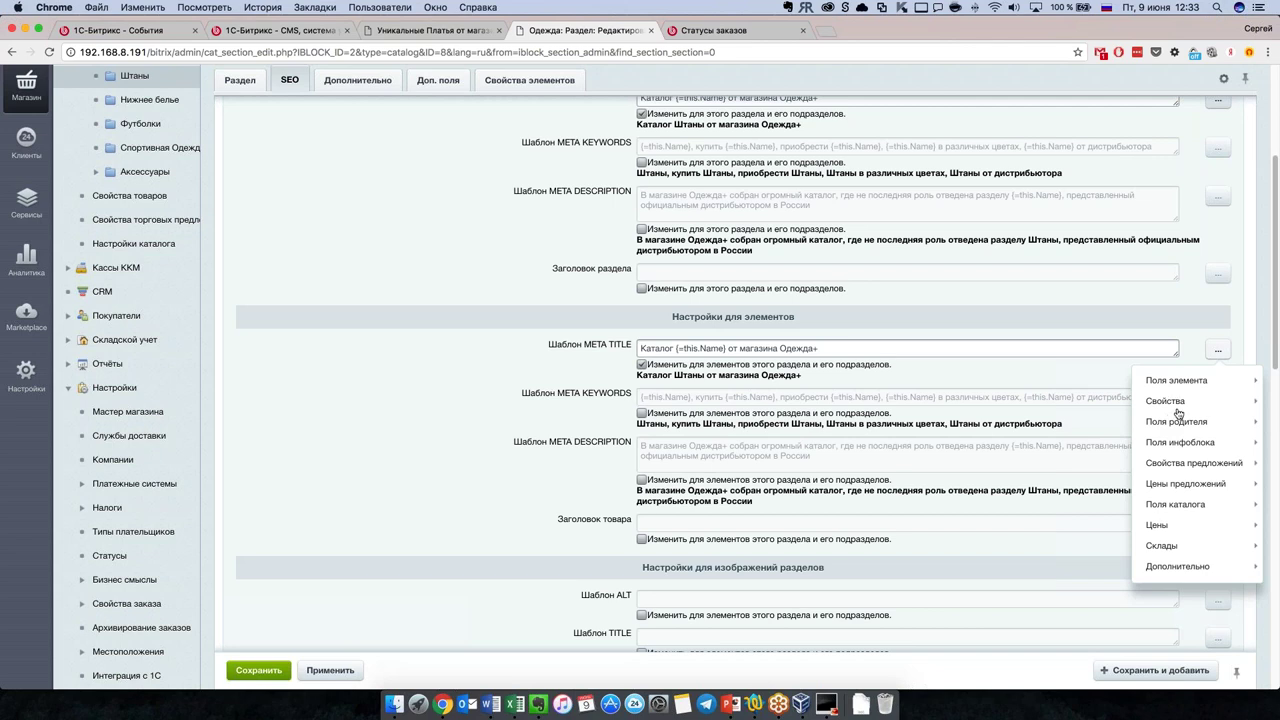
{"action": "mouse_move", "coordinate": [1180, 406]}
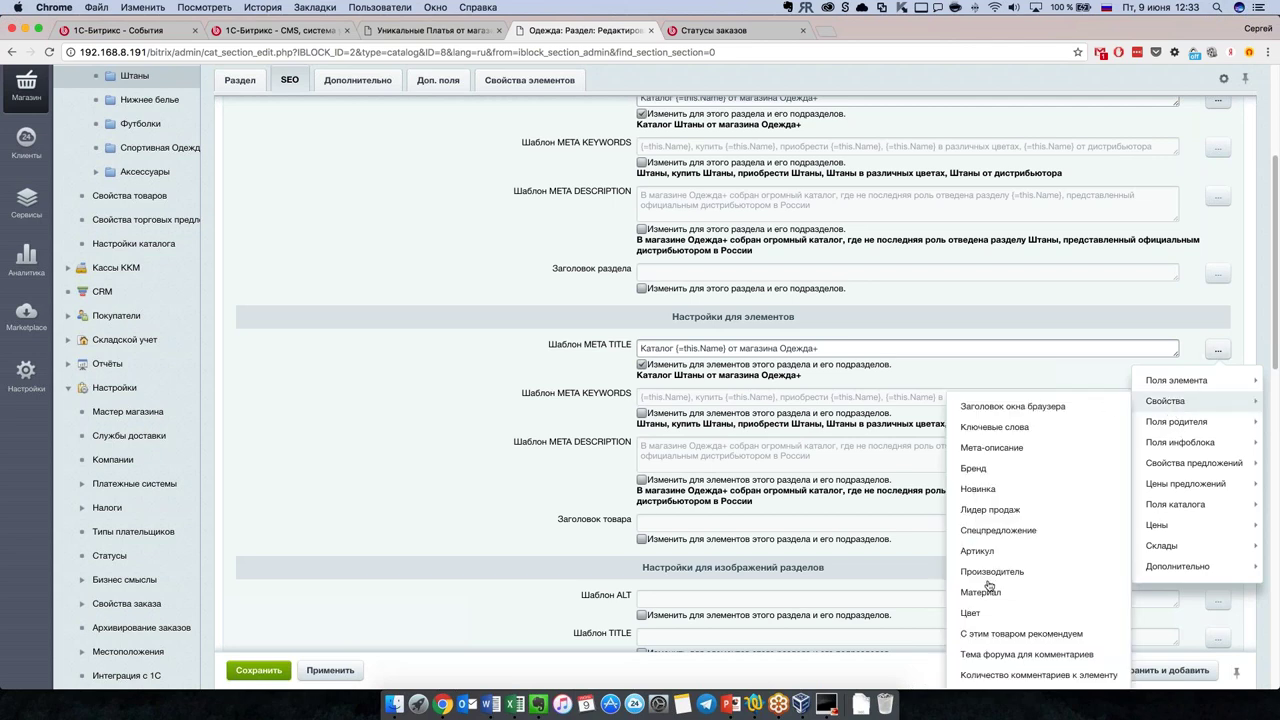
{"action": "scroll", "coordinate": [1020, 410], "scroll_direction": "down", "scroll_amount": 1}
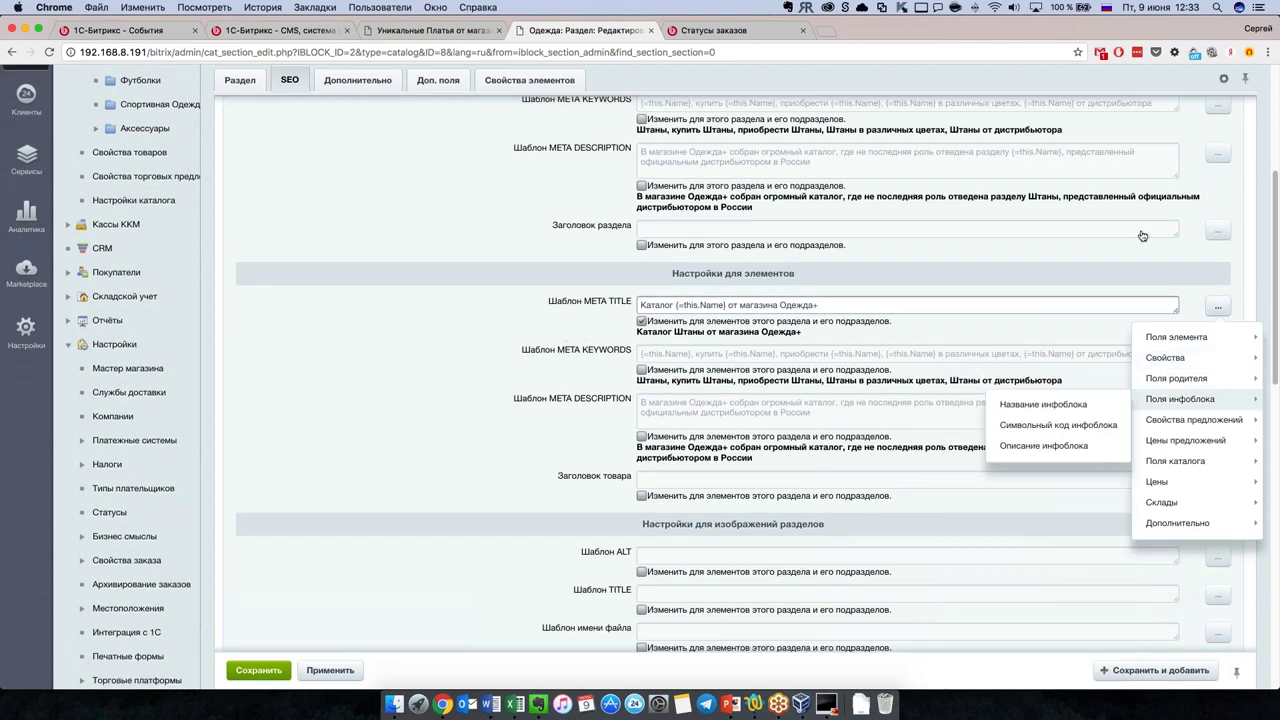
{"action": "left_click", "coordinate": [1100, 280]}
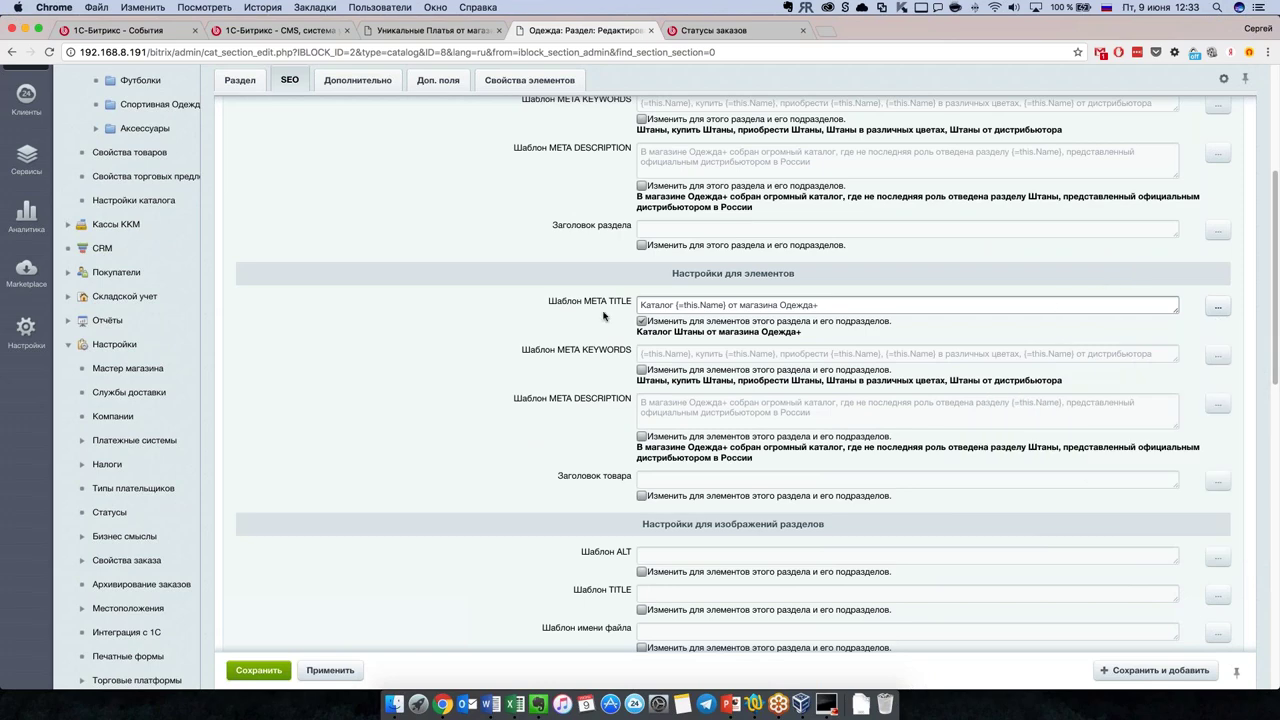
{"action": "left_click", "coordinate": [641, 321]}
{"action": "scroll", "coordinate": [641, 321], "scroll_direction": "up", "scroll_amount": 2}
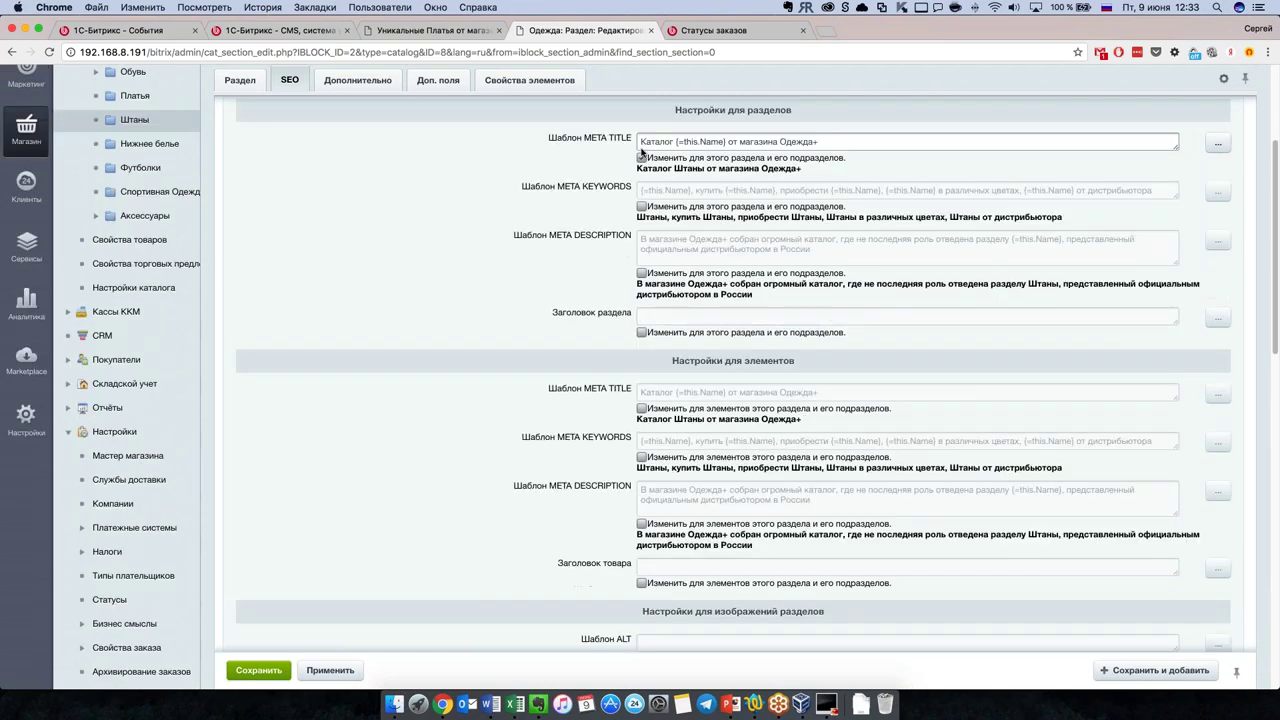
{"action": "left_click", "coordinate": [642, 157]}
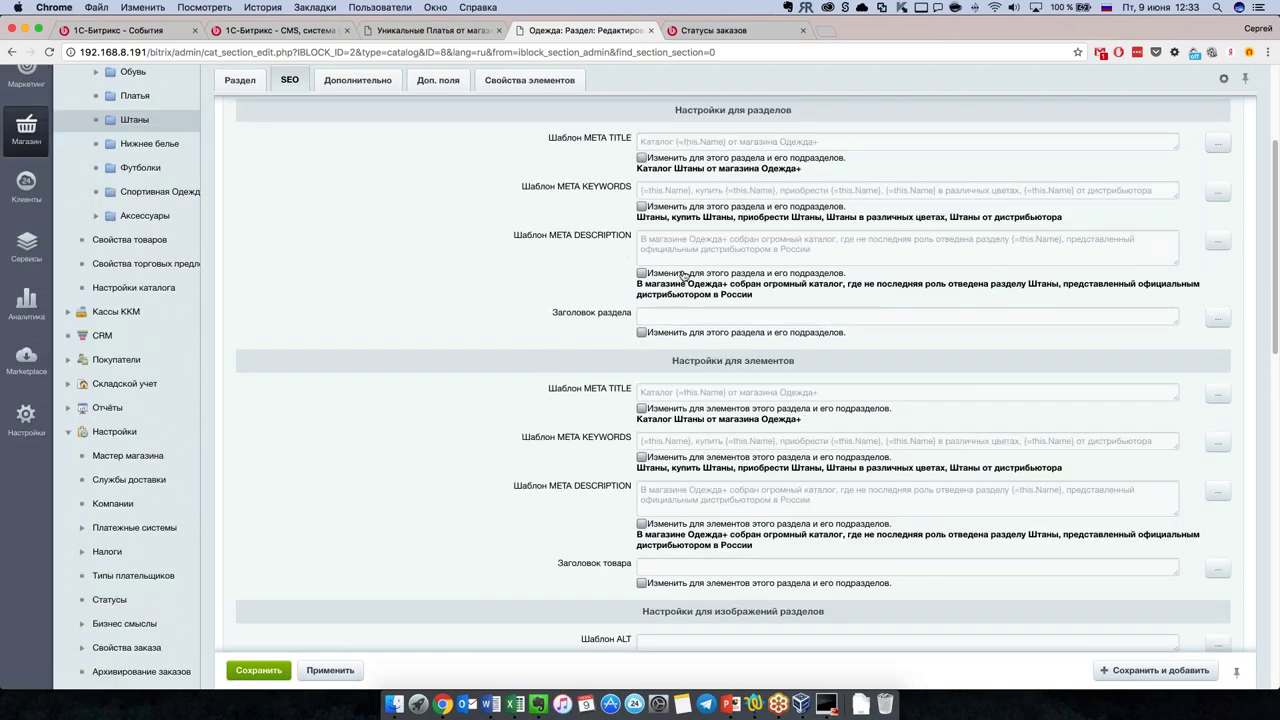
{"action": "scroll", "coordinate": [706, 455], "scroll_direction": "up", "scroll_amount": 1}
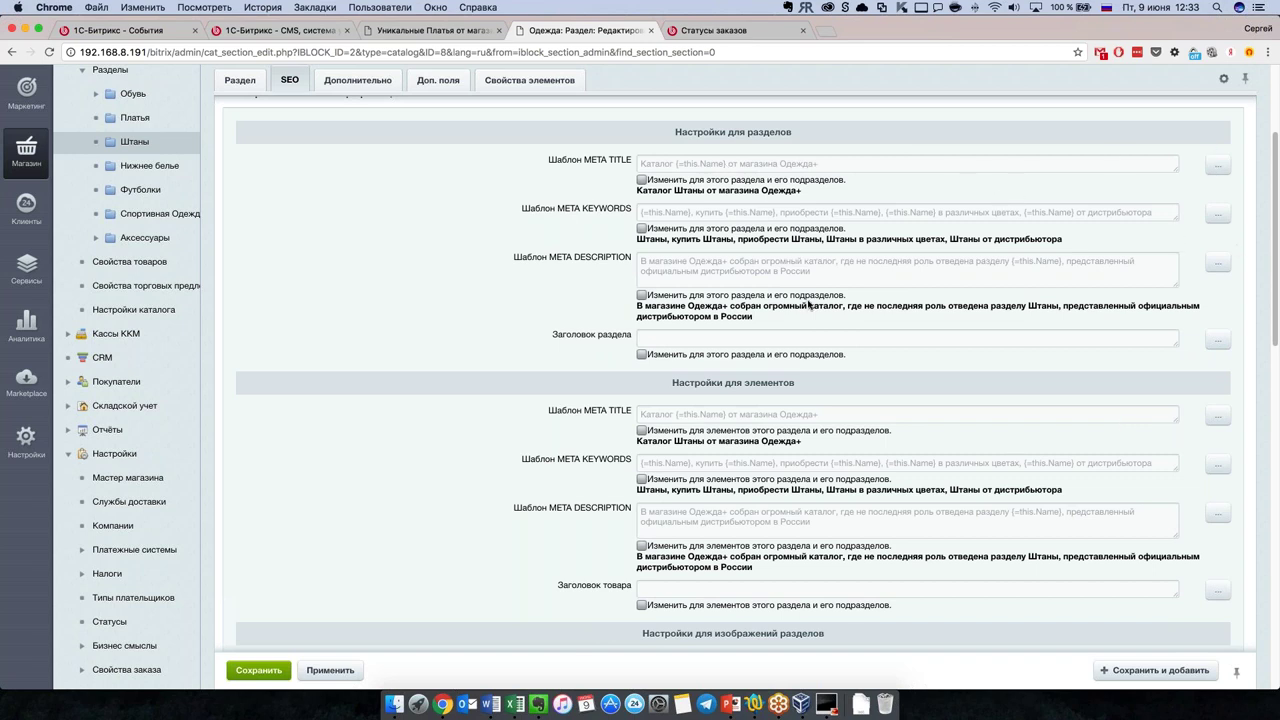
{"action": "scroll", "coordinate": [308, 345], "scroll_direction": "up", "scroll_amount": 2}
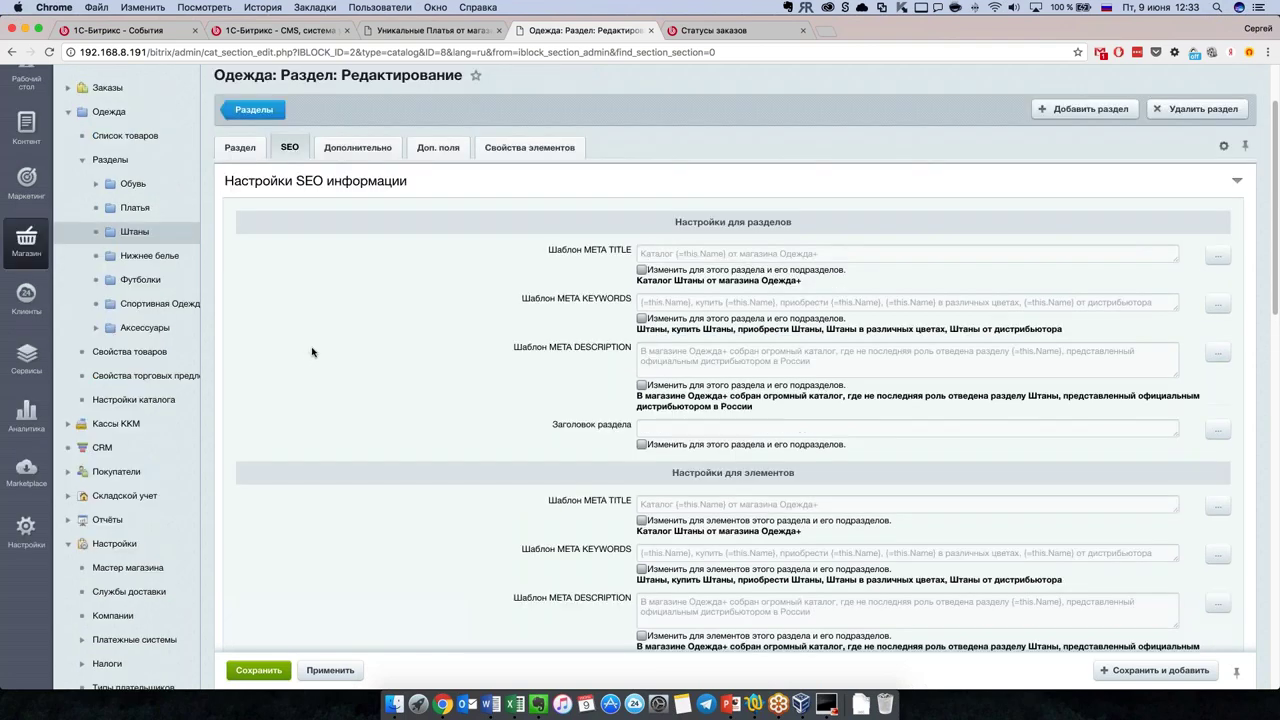
{"action": "scroll", "coordinate": [263, 363], "scroll_direction": "up", "scroll_amount": 1}
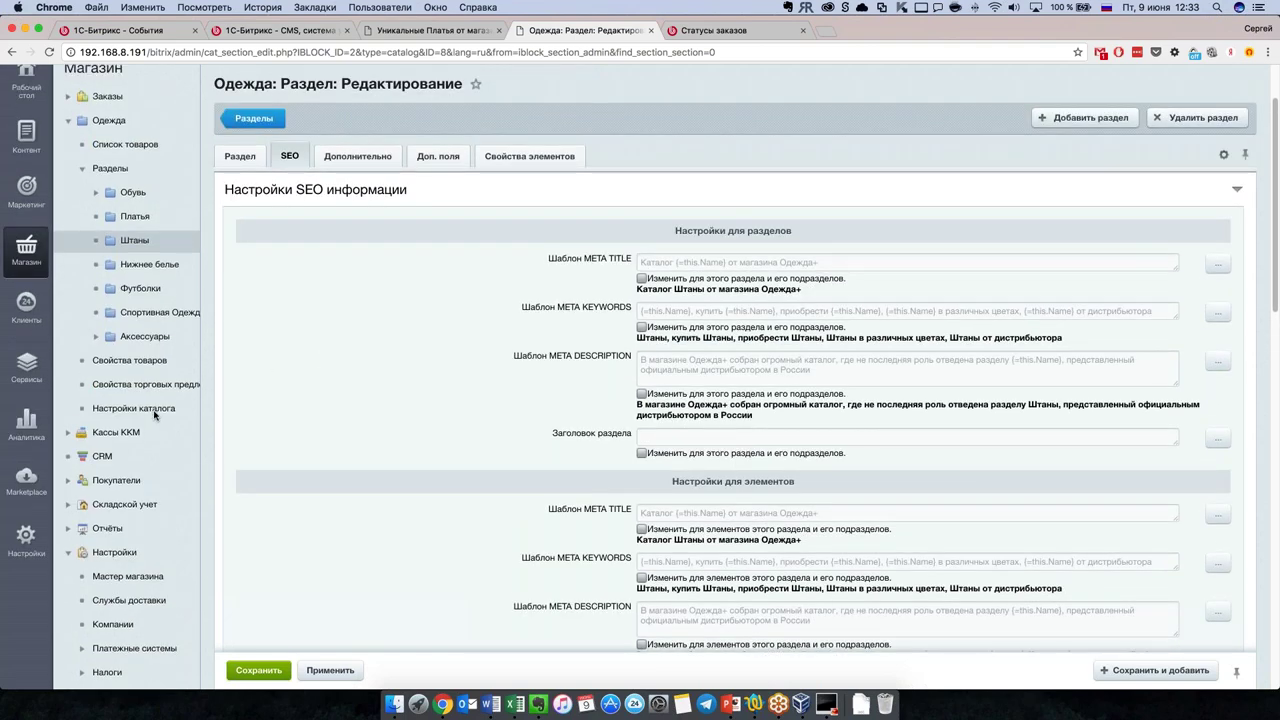
{"action": "scroll", "coordinate": [153, 413], "scroll_direction": "down", "scroll_amount": 10}
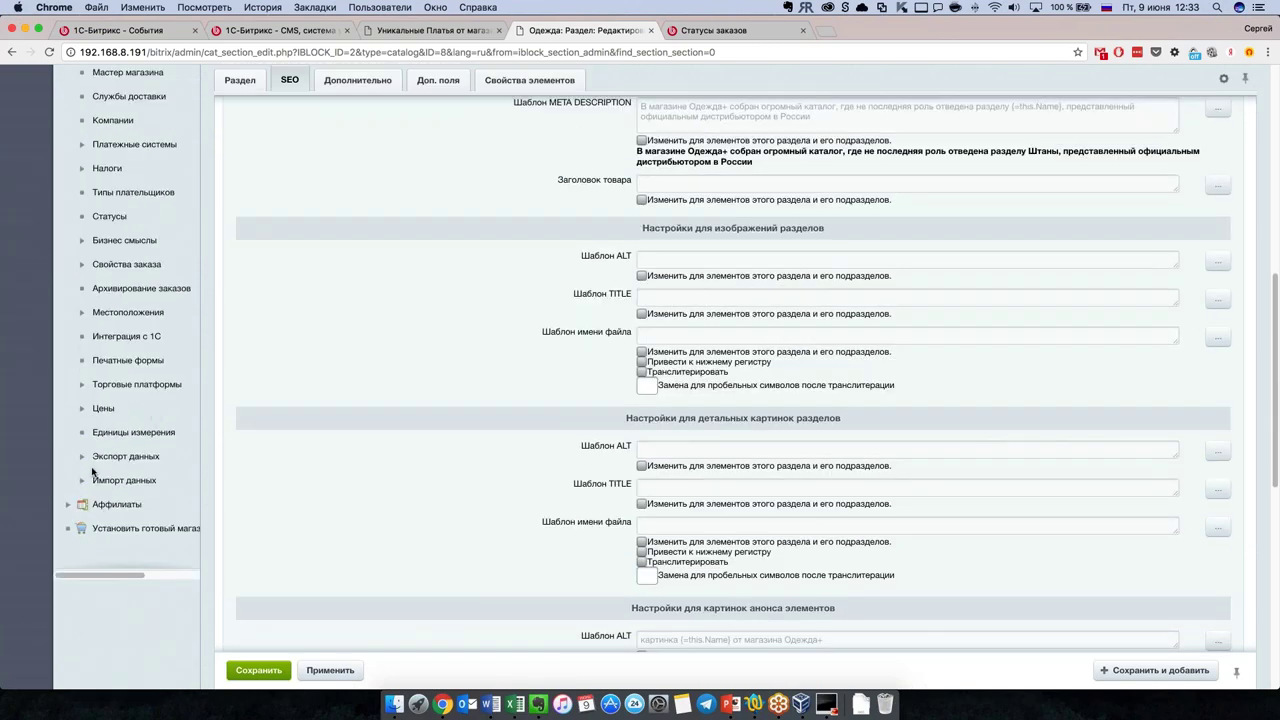
Step: Open the Импорт данных profiles page, then switch to the '1С-Битрикс - События' tab
{"action": "left_click", "coordinate": [91, 477]}
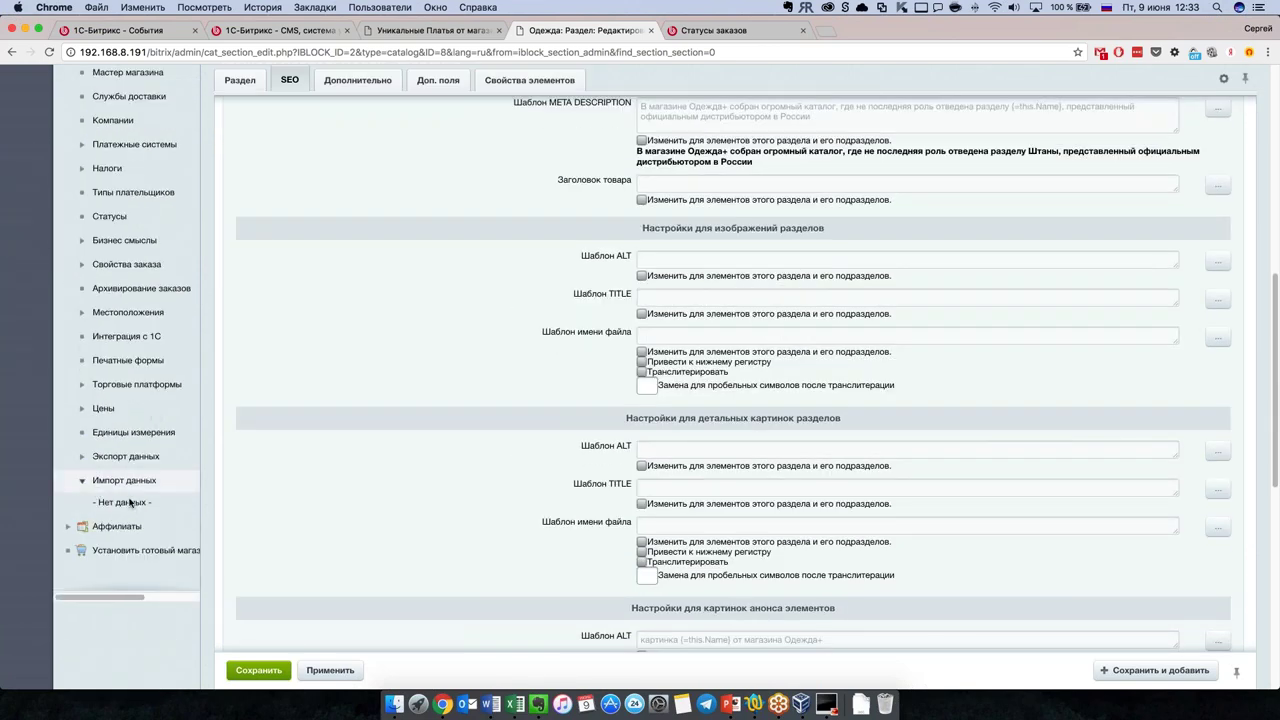
{"action": "left_click", "coordinate": [137, 481]}
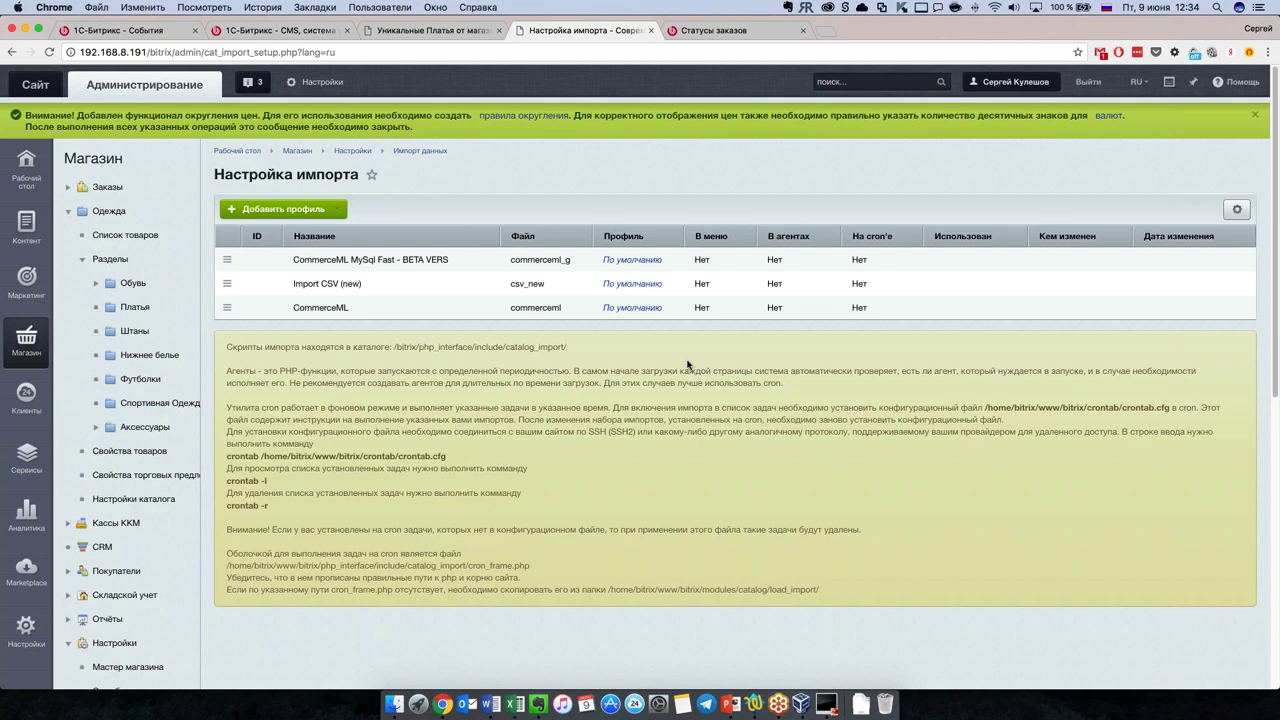
{"action": "left_click", "coordinate": [125, 33]}
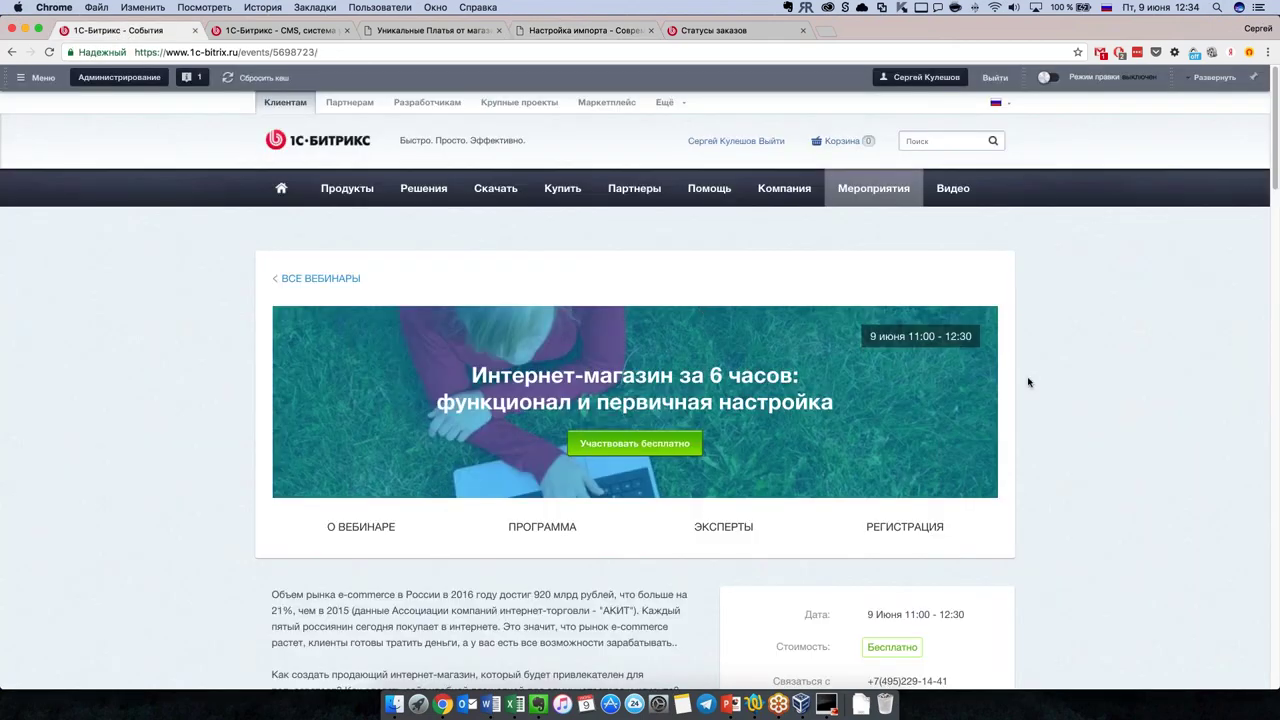
Step: Open the company's events listing and switch it to webinars
{"action": "scroll", "coordinate": [1030, 382], "scroll_direction": "down", "scroll_amount": 3}
{"action": "scroll", "coordinate": [1035, 388], "scroll_direction": "up", "scroll_amount": 3}
{"action": "left_click", "coordinate": [897, 192]}
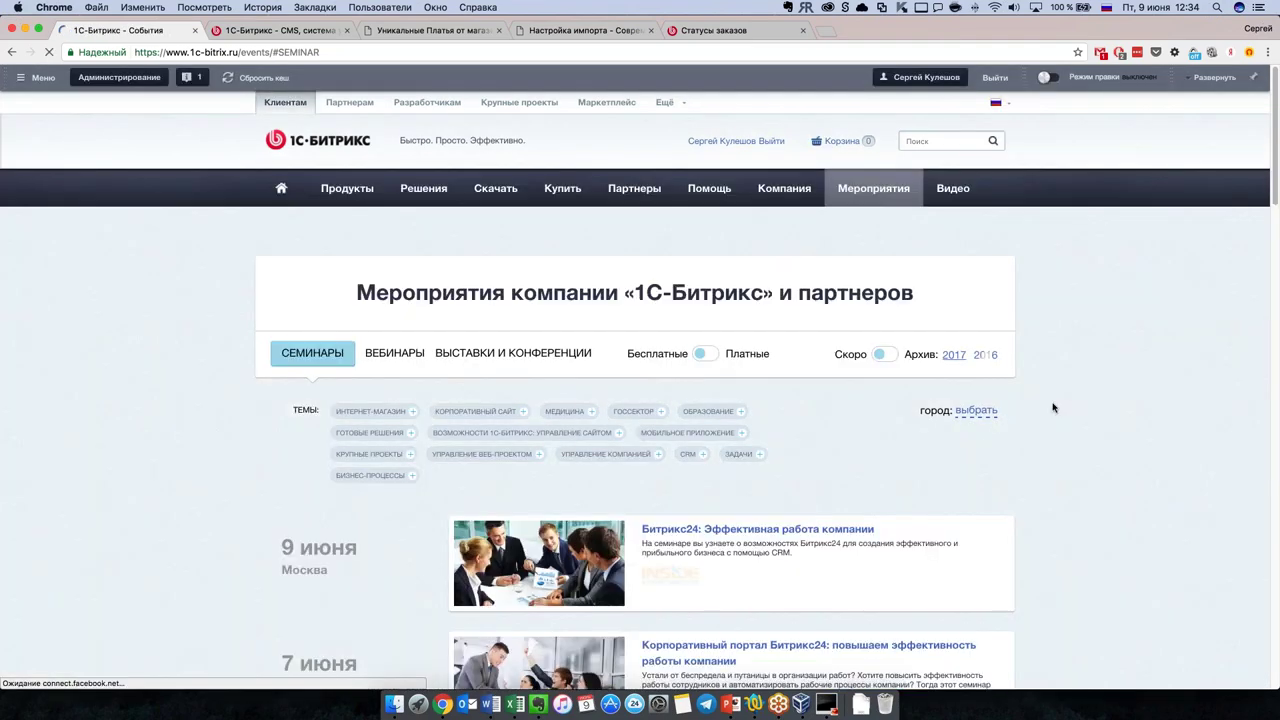
{"action": "scroll", "coordinate": [1053, 407], "scroll_direction": "down", "scroll_amount": 3}
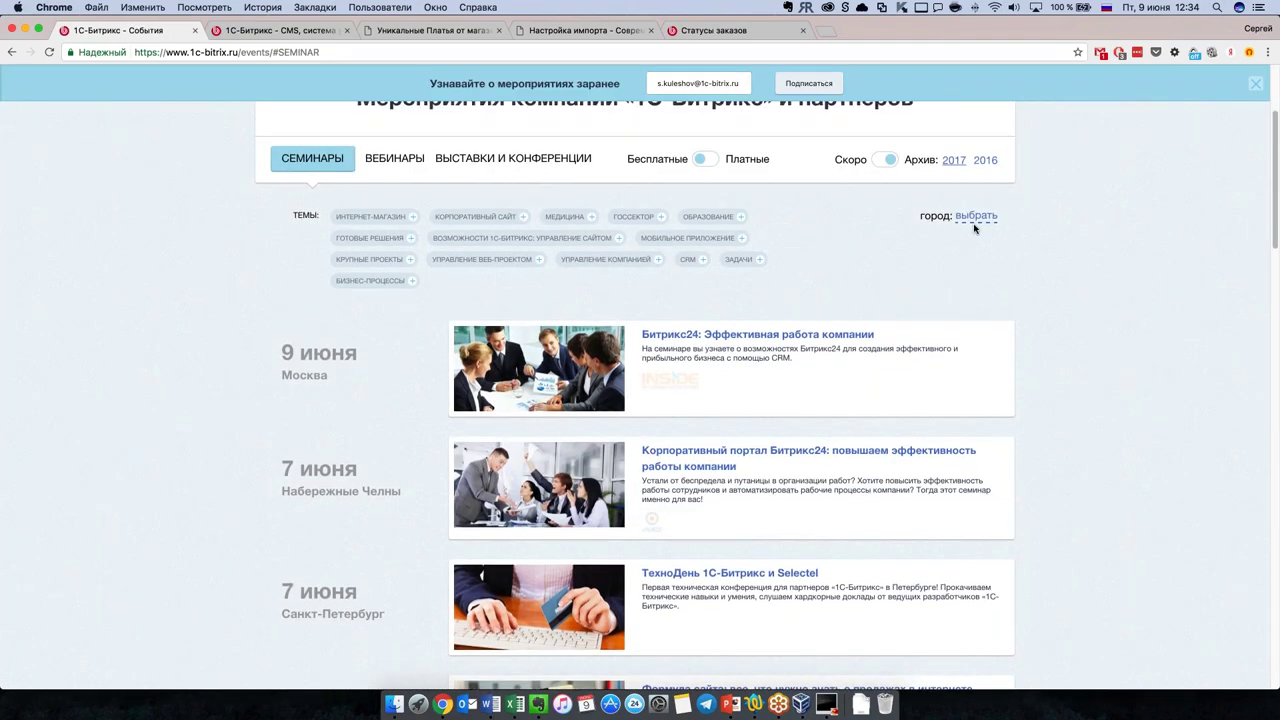
{"action": "left_click", "coordinate": [397, 154]}
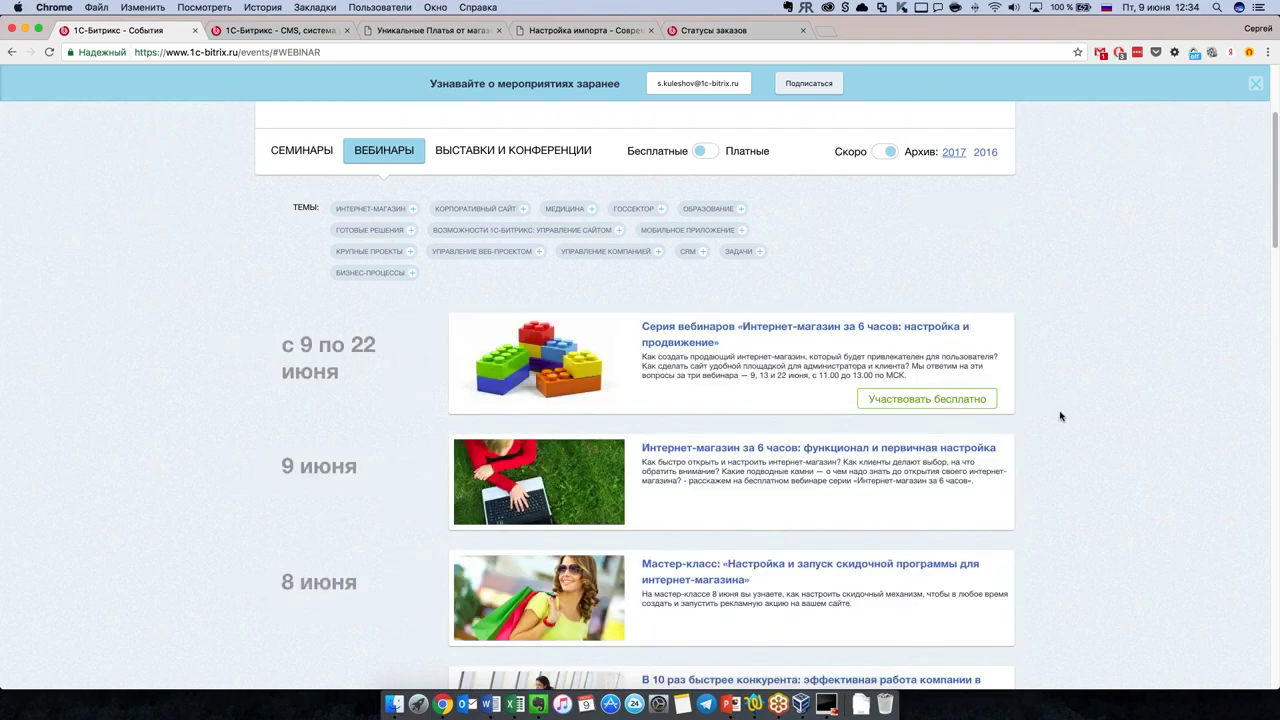
Step: Find and open the 16 мая webinar «Интеграция интернет-магазина с 1С»
{"action": "scroll", "coordinate": [321, 344], "scroll_direction": "up", "scroll_amount": 1}
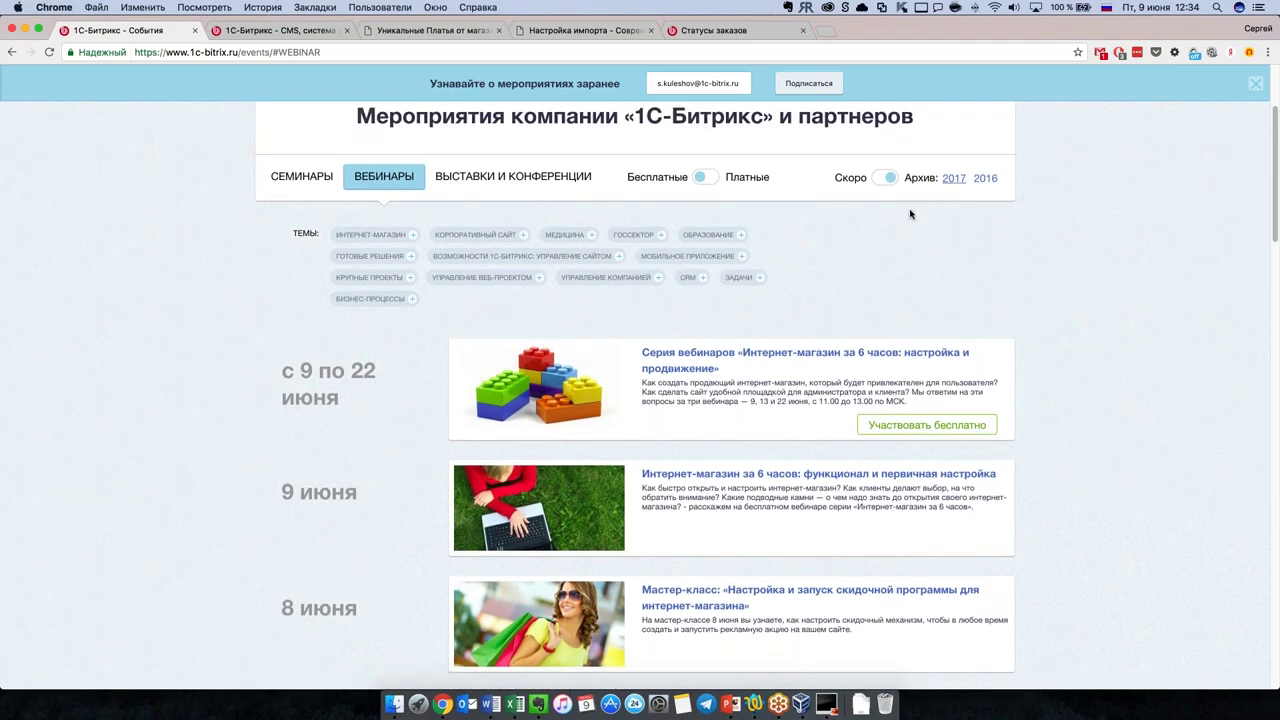
{"action": "scroll", "coordinate": [915, 230], "scroll_direction": "down", "scroll_amount": 5}
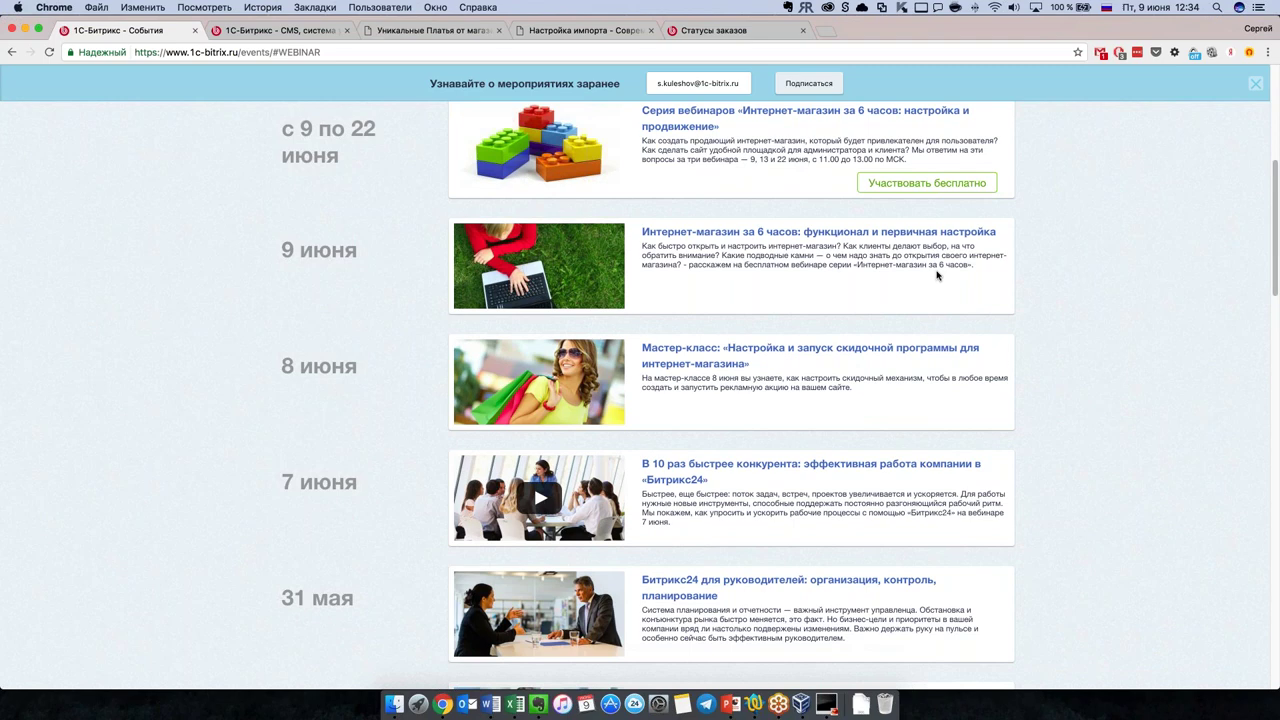
{"action": "scroll", "coordinate": [937, 275], "scroll_direction": "down", "scroll_amount": 7}
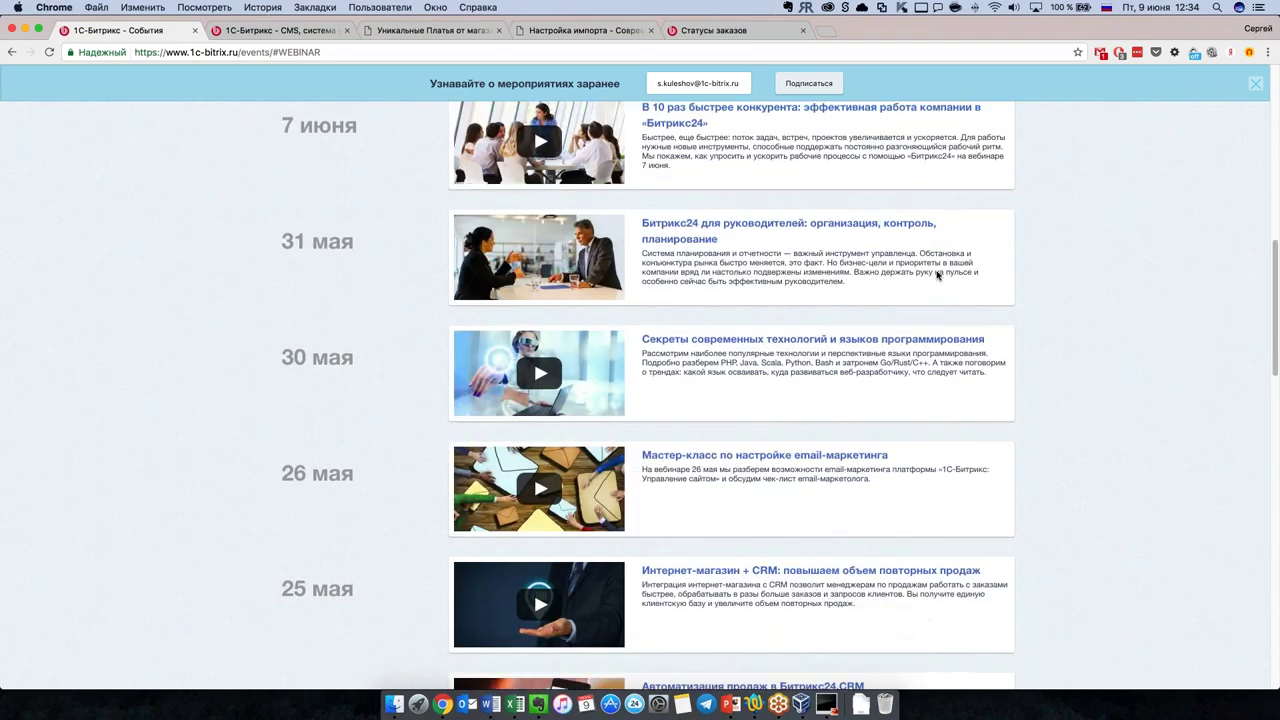
{"action": "scroll", "coordinate": [937, 275], "scroll_direction": "down", "scroll_amount": 7}
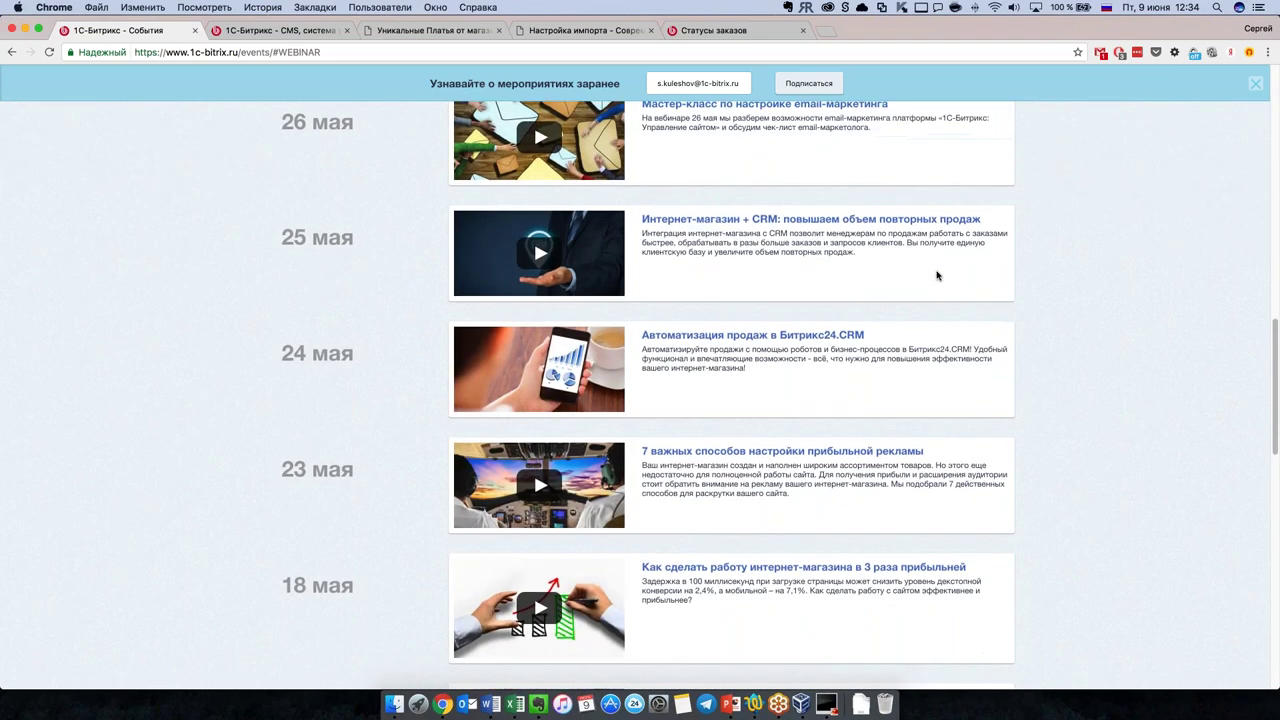
{"action": "scroll", "coordinate": [937, 275], "scroll_direction": "down", "scroll_amount": 8}
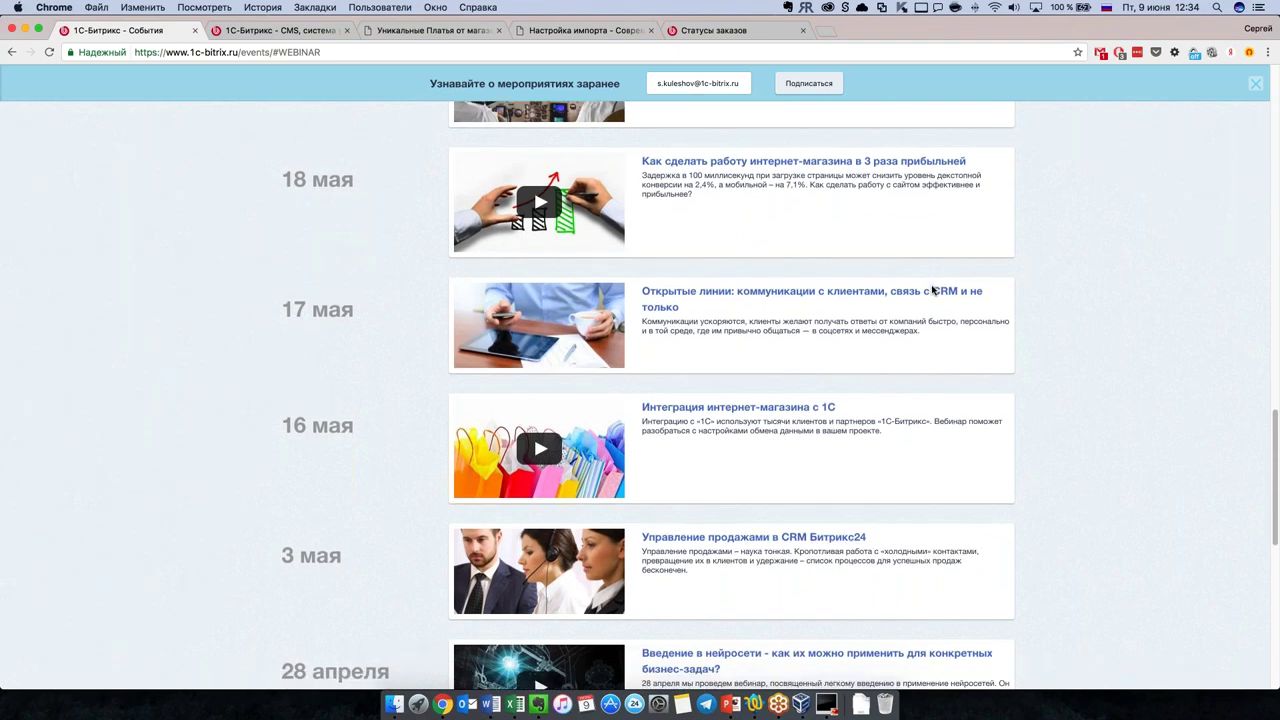
{"action": "scroll", "coordinate": [932, 290], "scroll_direction": "down", "scroll_amount": 1}
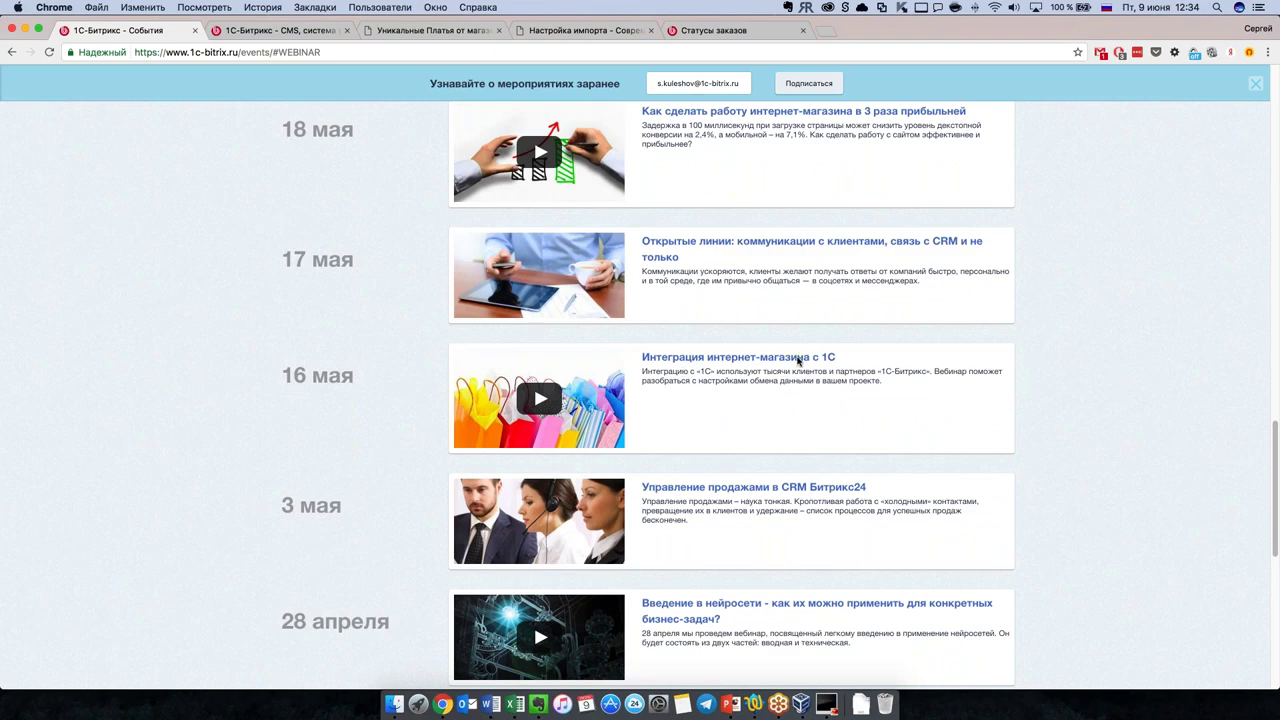
{"action": "left_click", "coordinate": [800, 359]}
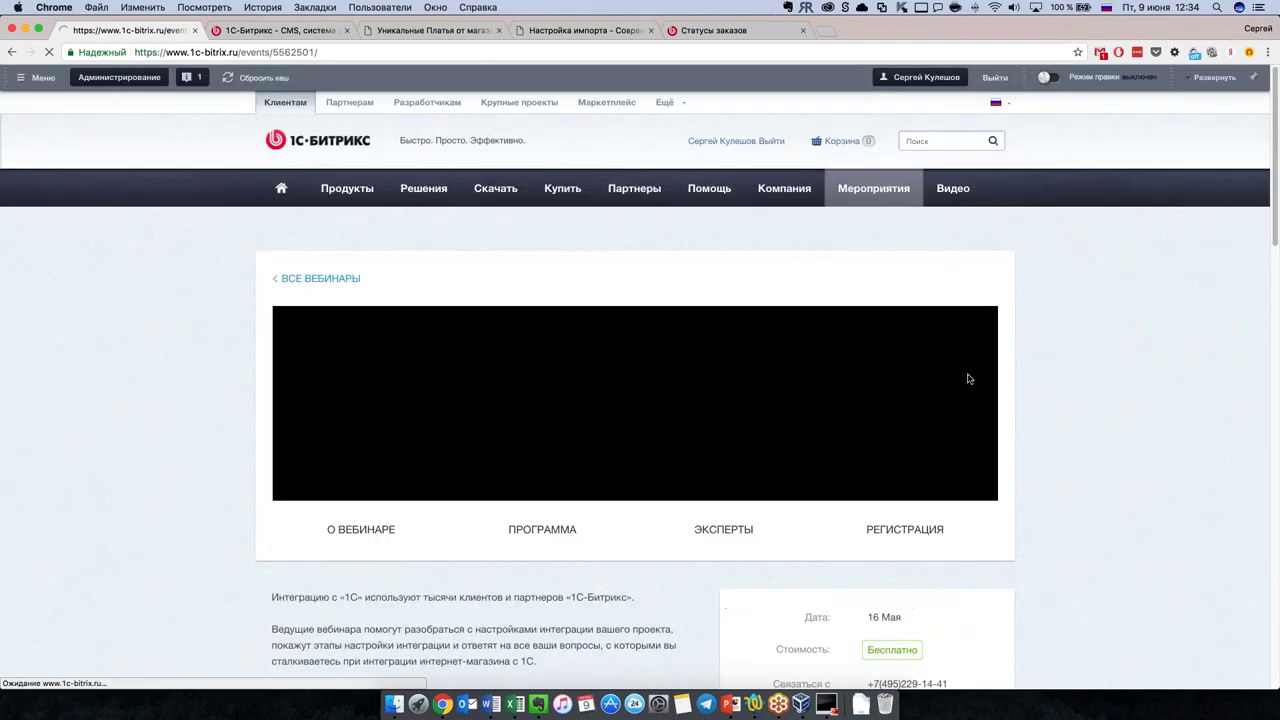
Step: Read the webinar's description and Программа, then return to the Настройка импорта tab
{"action": "scroll", "coordinate": [1101, 455], "scroll_direction": "down", "scroll_amount": 5}
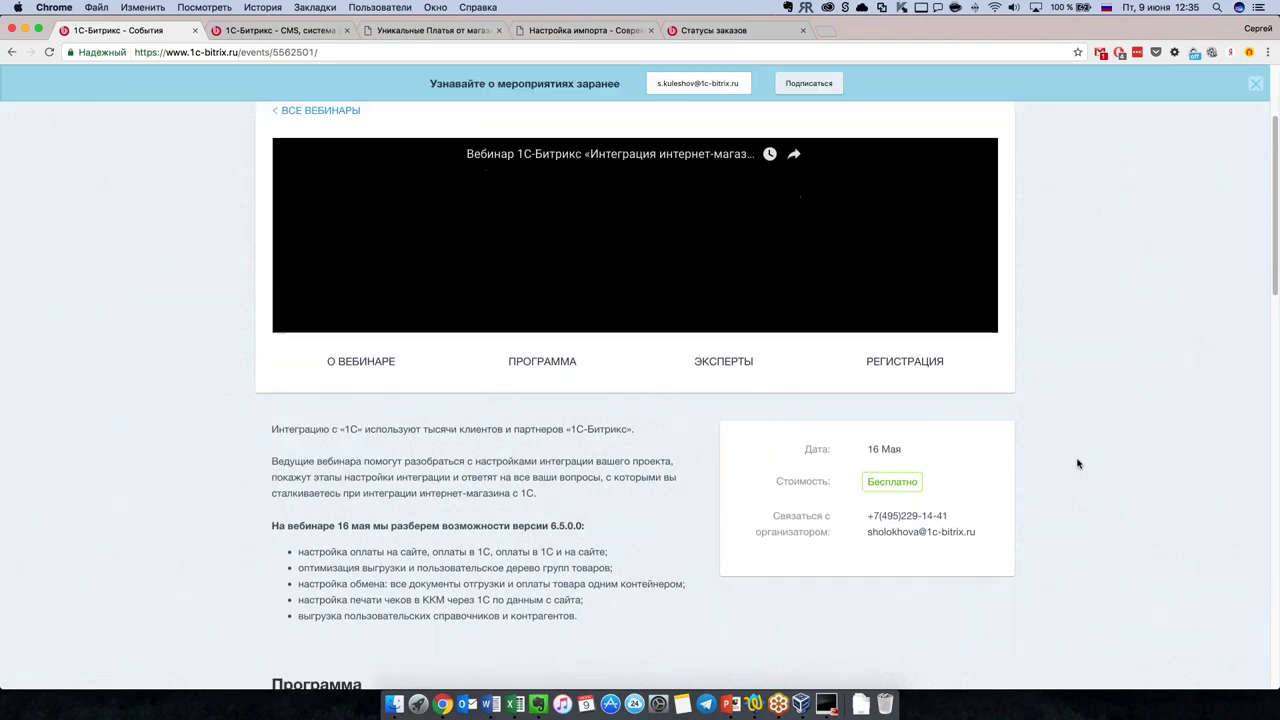
{"action": "scroll", "coordinate": [1078, 463], "scroll_direction": "down", "scroll_amount": 5}
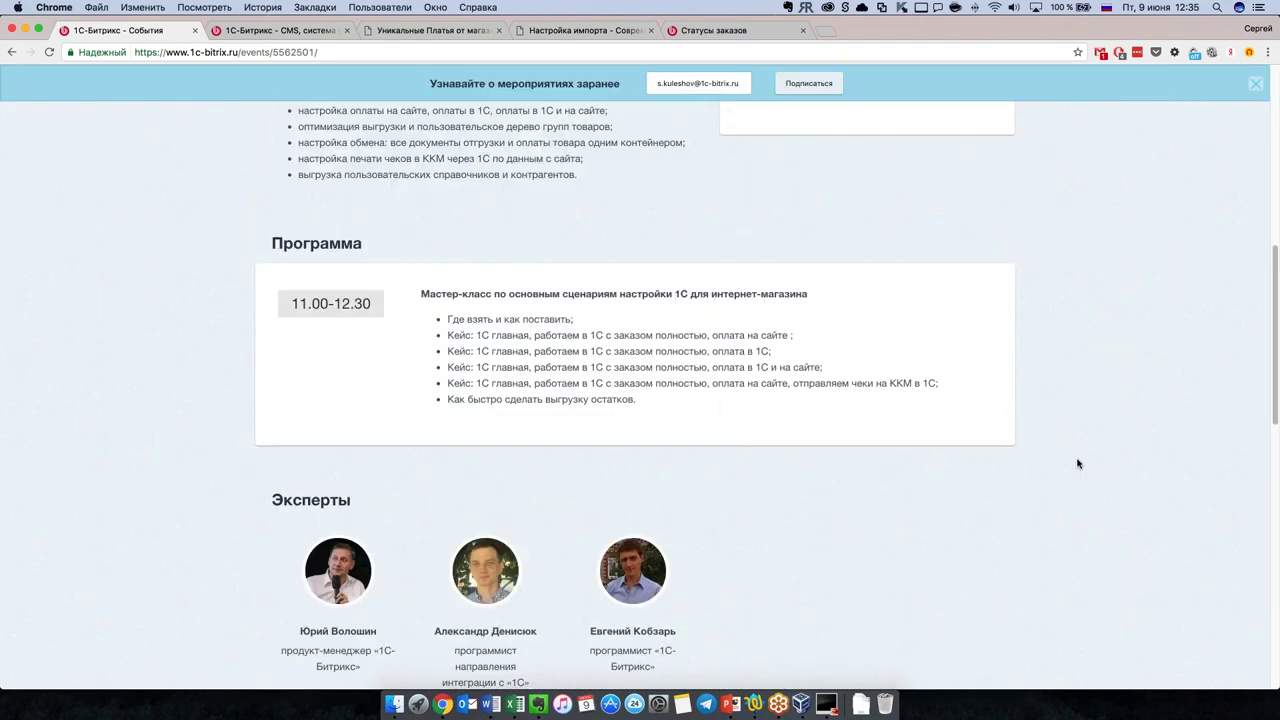
{"action": "scroll", "coordinate": [1078, 463], "scroll_direction": "up", "scroll_amount": 1}
{"action": "scroll", "coordinate": [1078, 463], "scroll_direction": "up", "scroll_amount": 2}
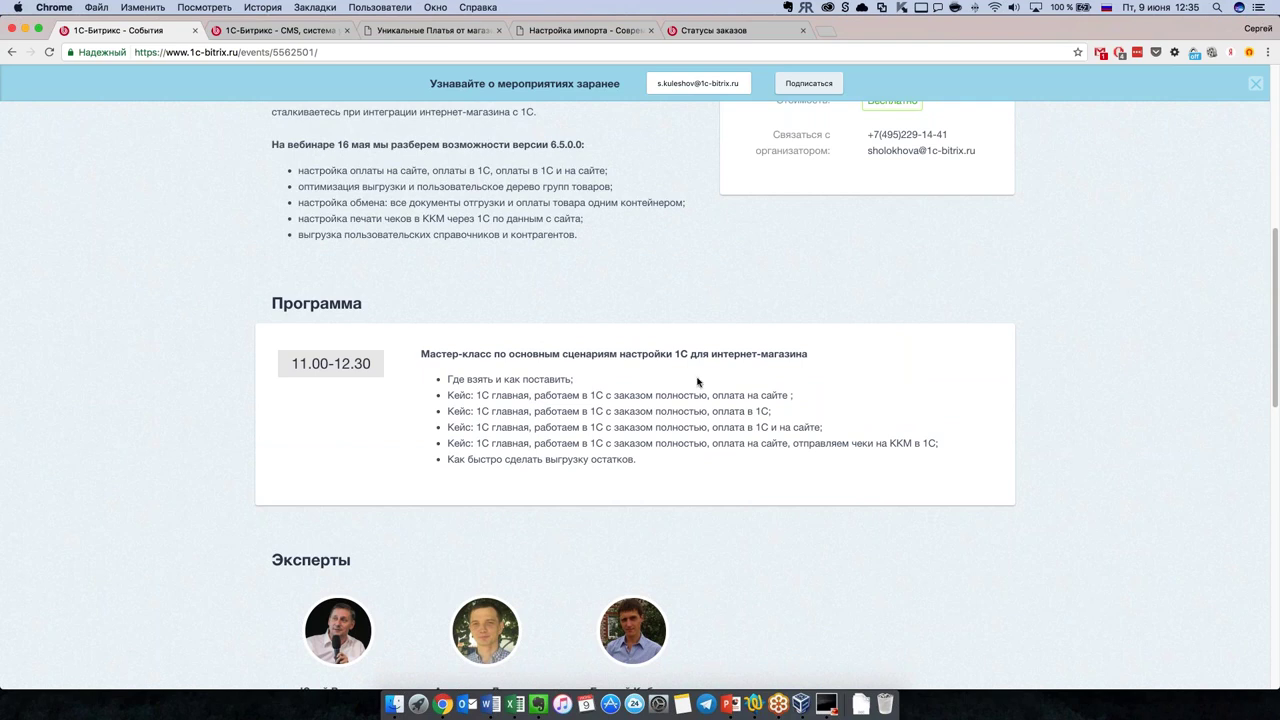
{"action": "scroll", "coordinate": [988, 485], "scroll_direction": "up", "scroll_amount": 5}
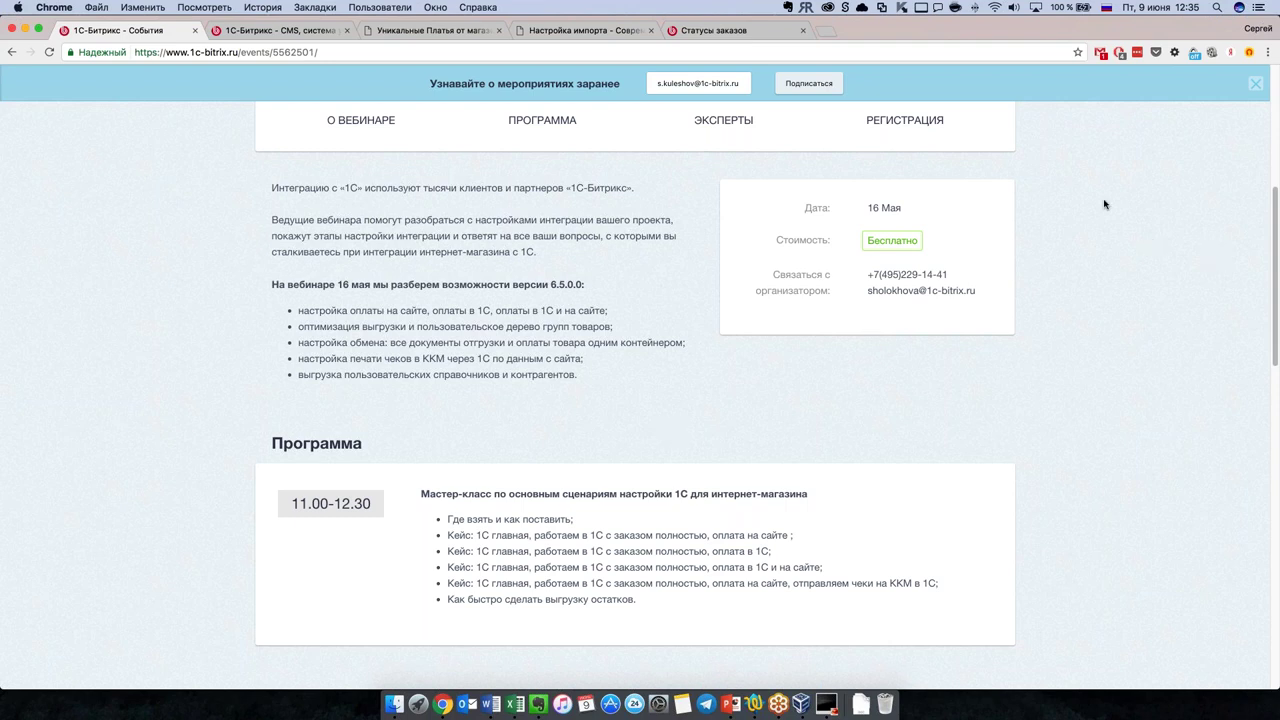
{"action": "scroll", "coordinate": [571, 457], "scroll_direction": "up", "scroll_amount": 5}
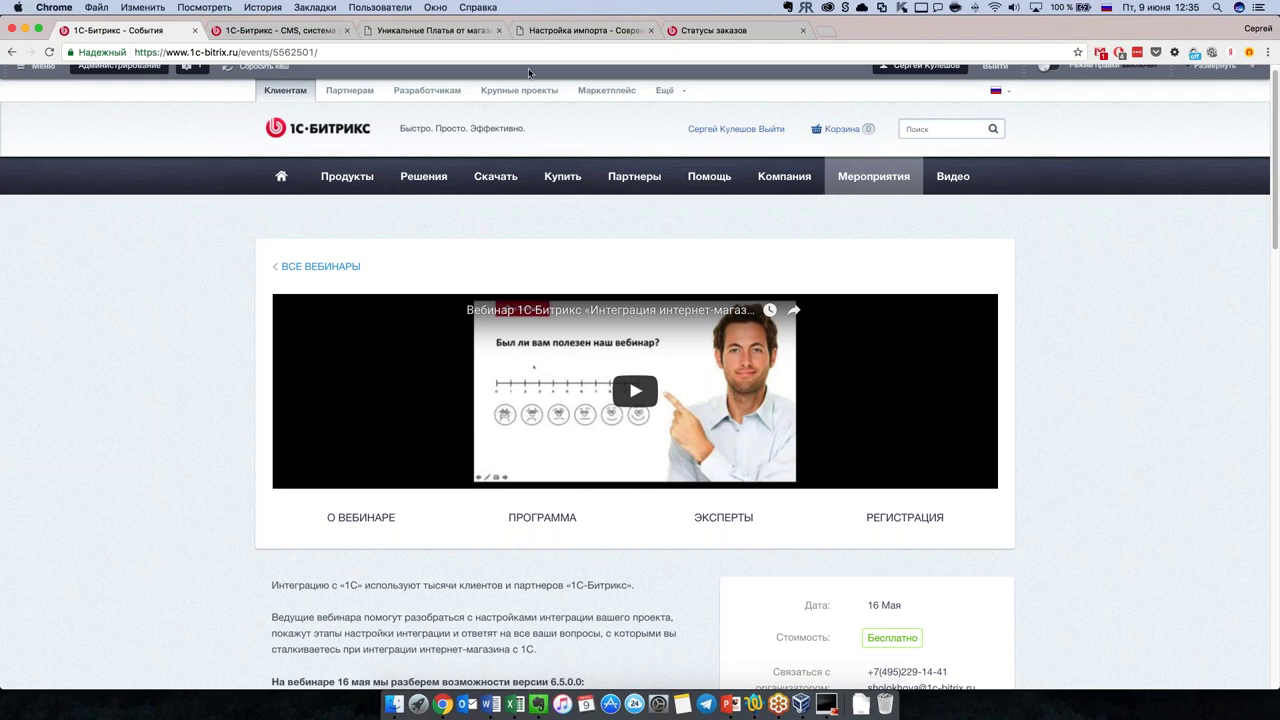
{"action": "left_click", "coordinate": [567, 31]}
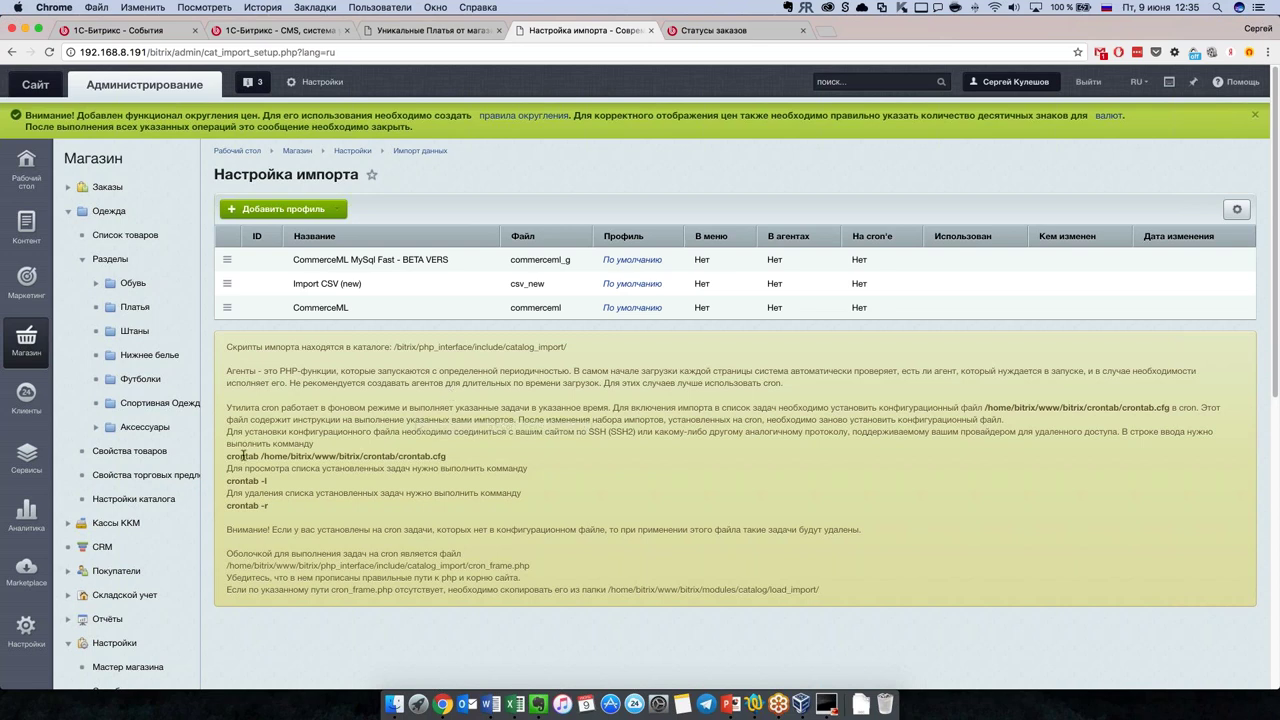
{"action": "scroll", "coordinate": [150, 452], "scroll_direction": "down", "scroll_amount": 1}
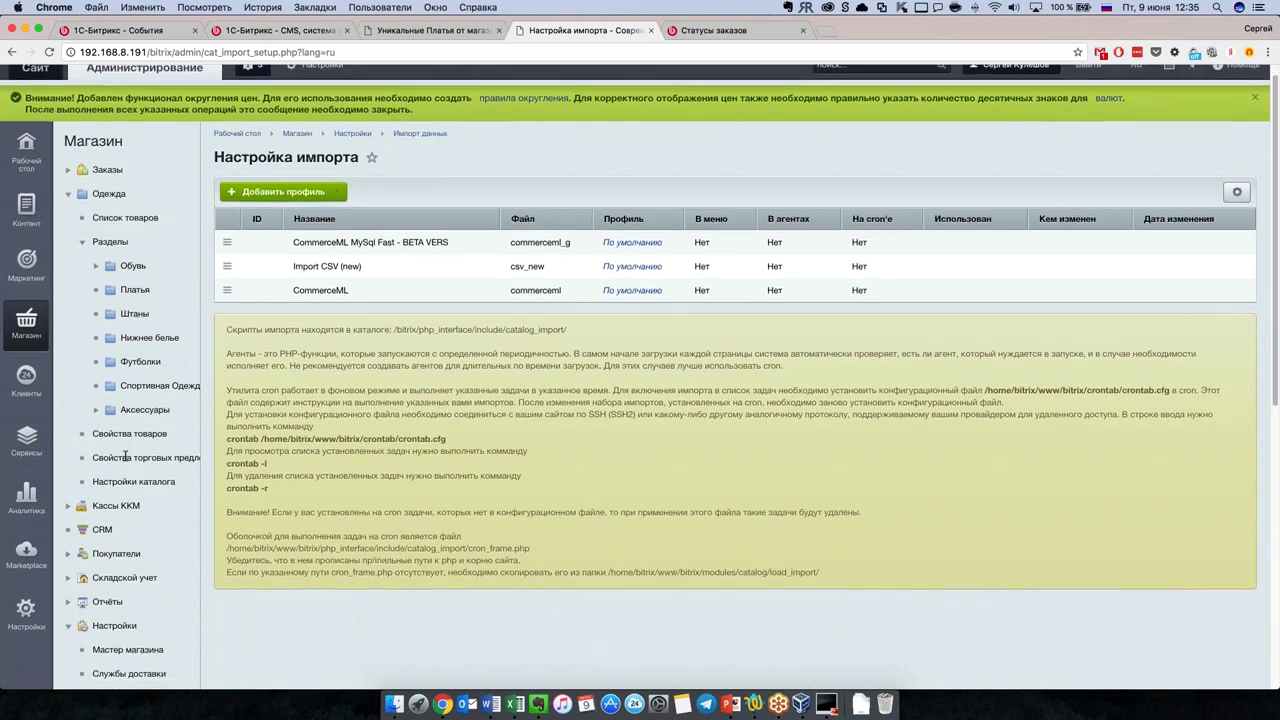
{"action": "scroll", "coordinate": [200, 400], "scroll_direction": "up", "scroll_amount": 1}
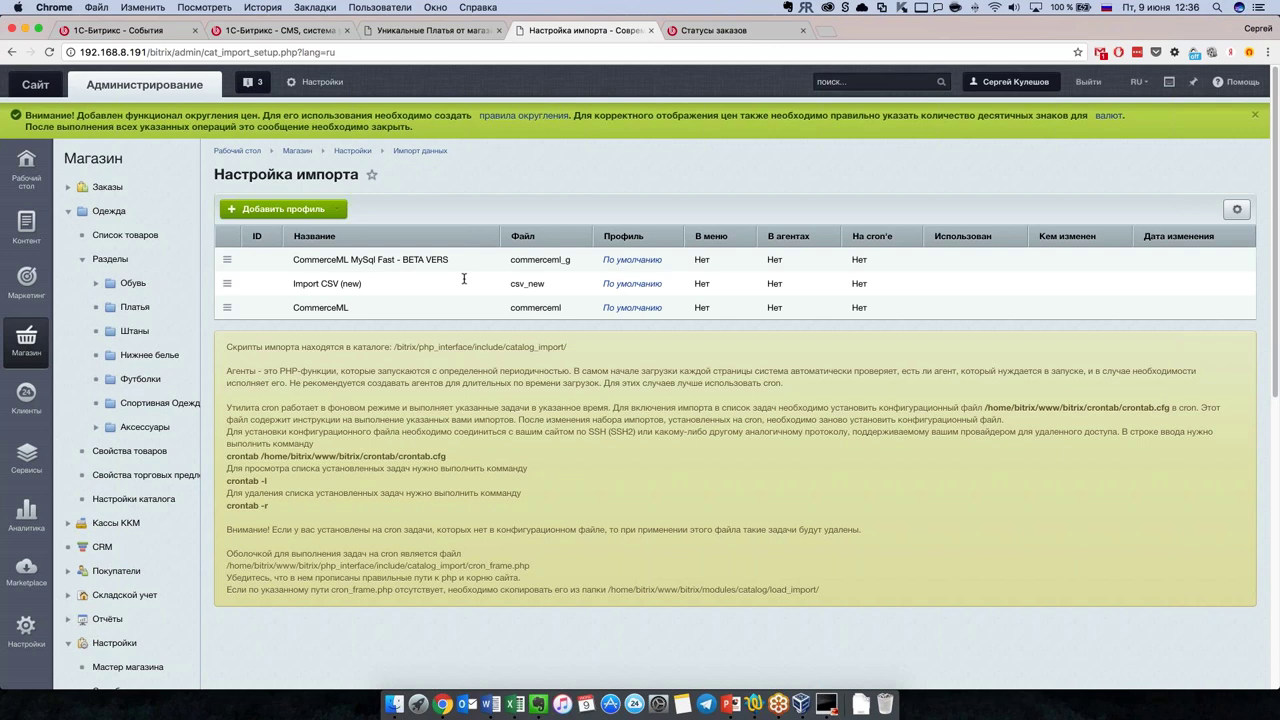
{"action": "scroll", "coordinate": [410, 357], "scroll_direction": "down", "scroll_amount": 2}
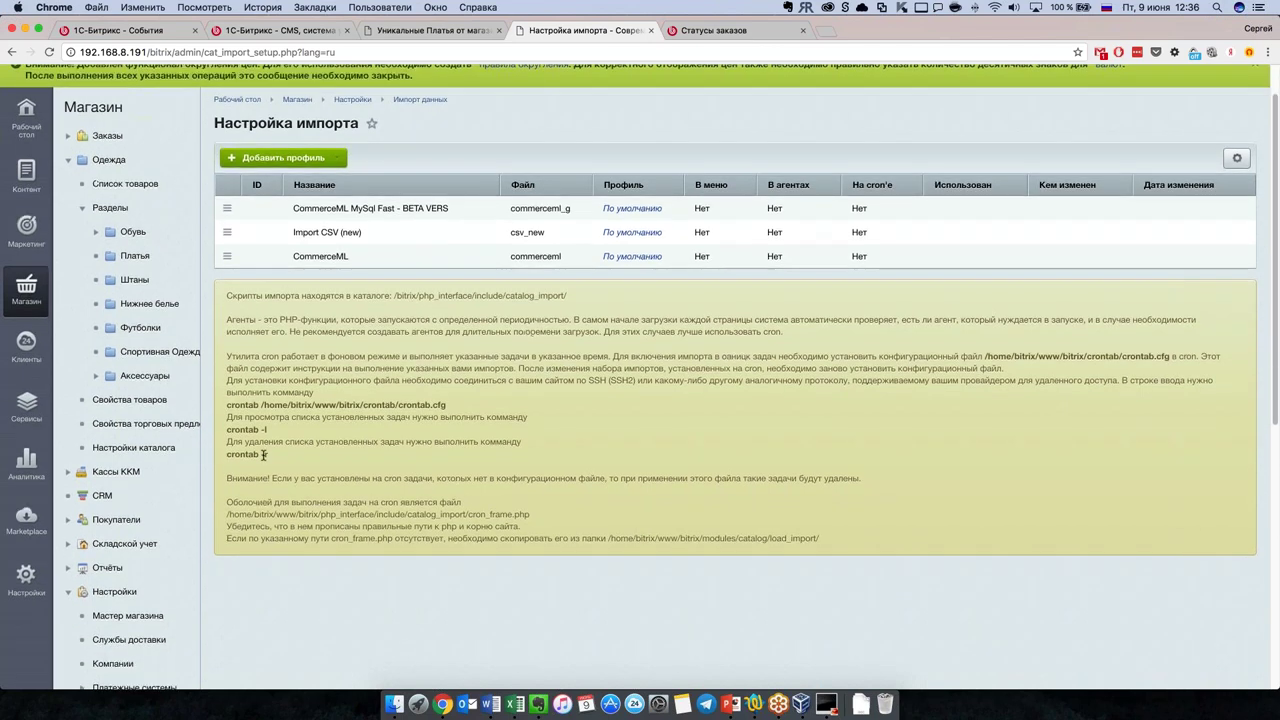
{"action": "scroll", "coordinate": [197, 466], "scroll_direction": "down", "scroll_amount": 5}
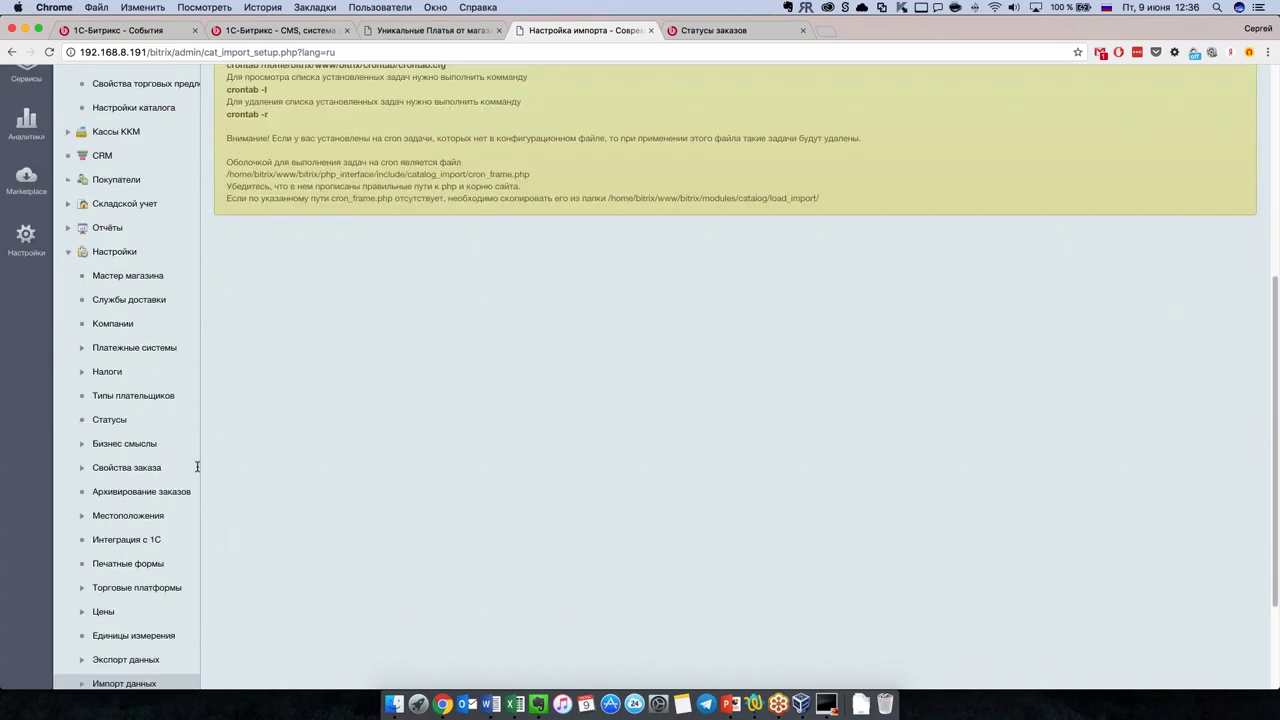
{"action": "scroll", "coordinate": [197, 466], "scroll_direction": "up", "scroll_amount": 6}
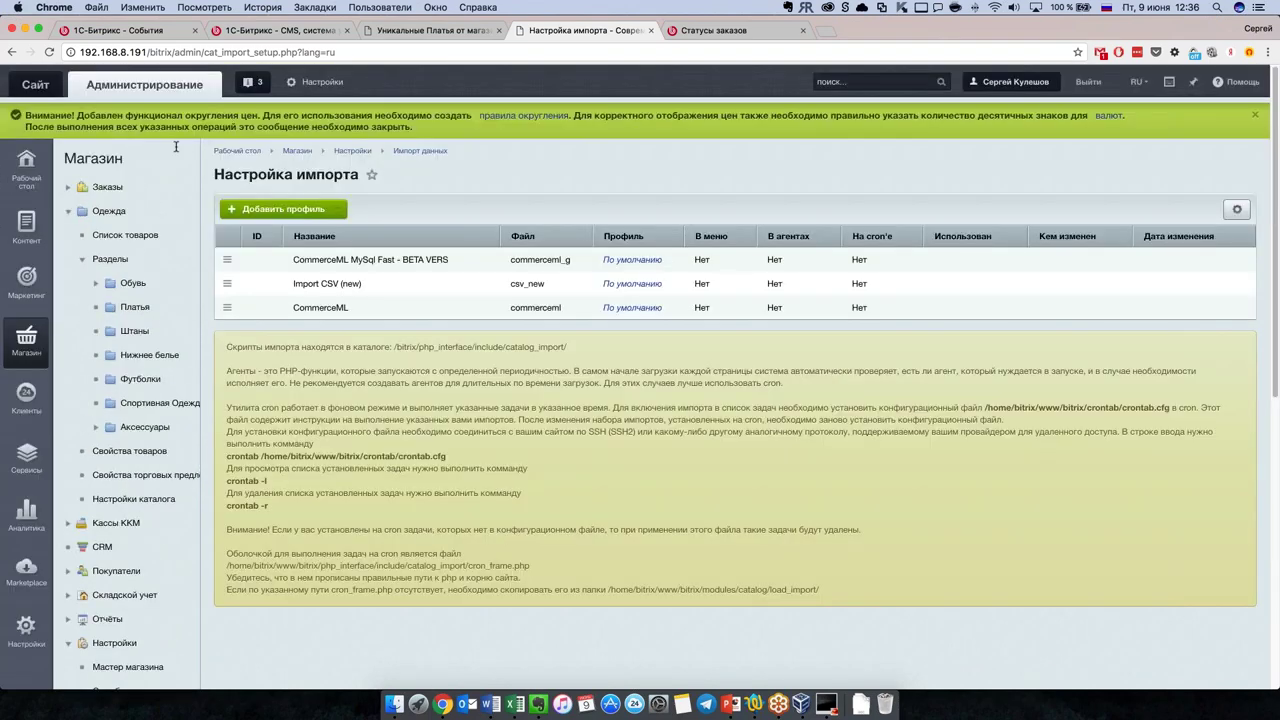
Step: Go to Контент > Инфоблоки and open the CSV infoblock export page
{"action": "left_click", "coordinate": [26, 225]}
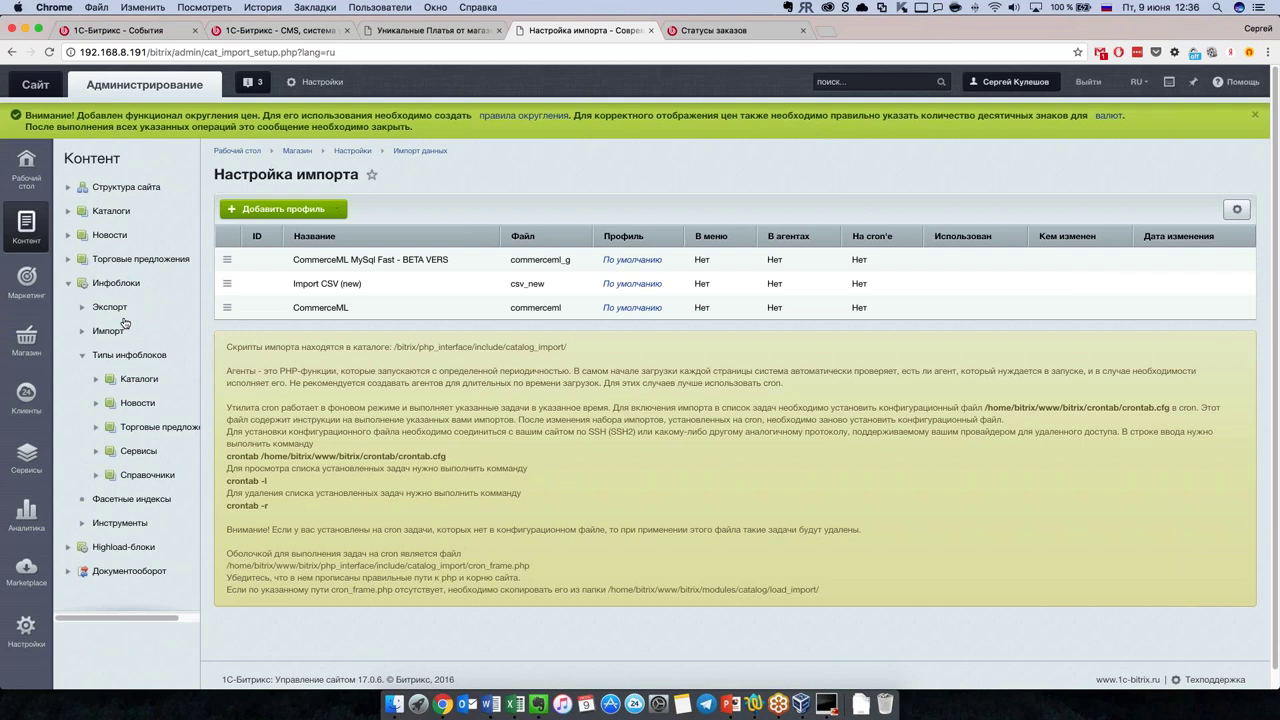
{"action": "left_click", "coordinate": [77, 336]}
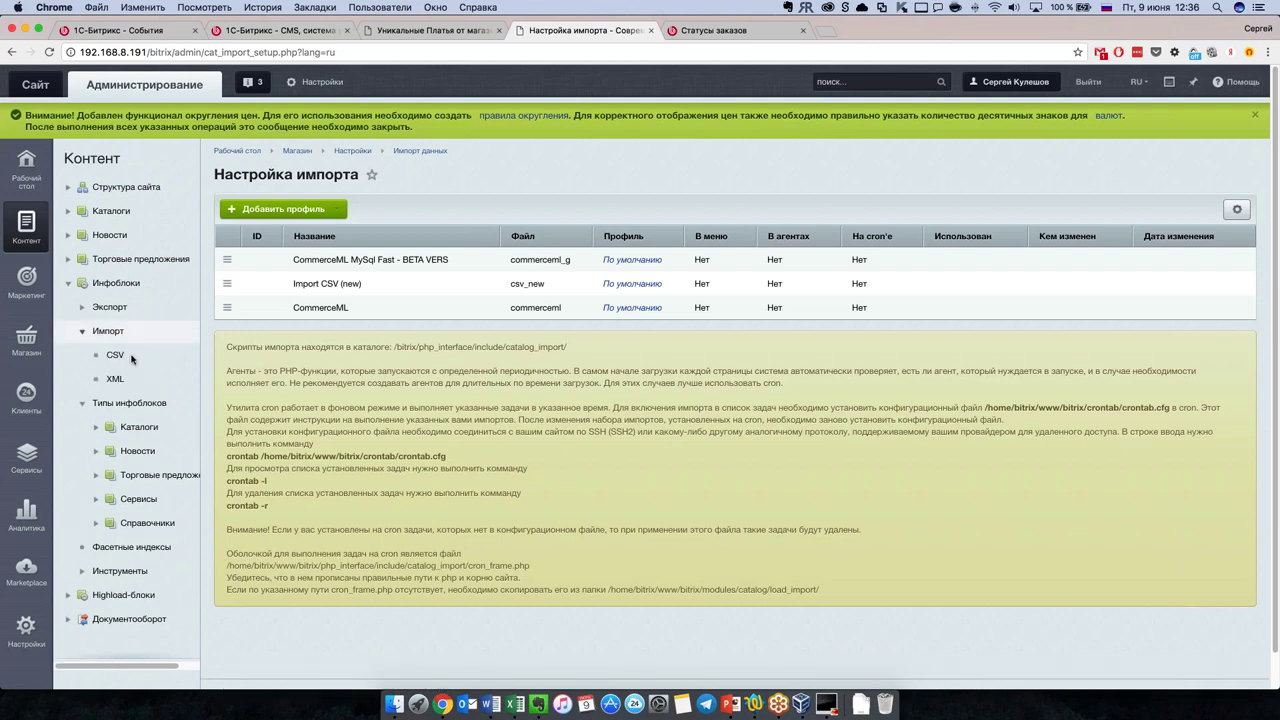
{"action": "left_click", "coordinate": [115, 355]}
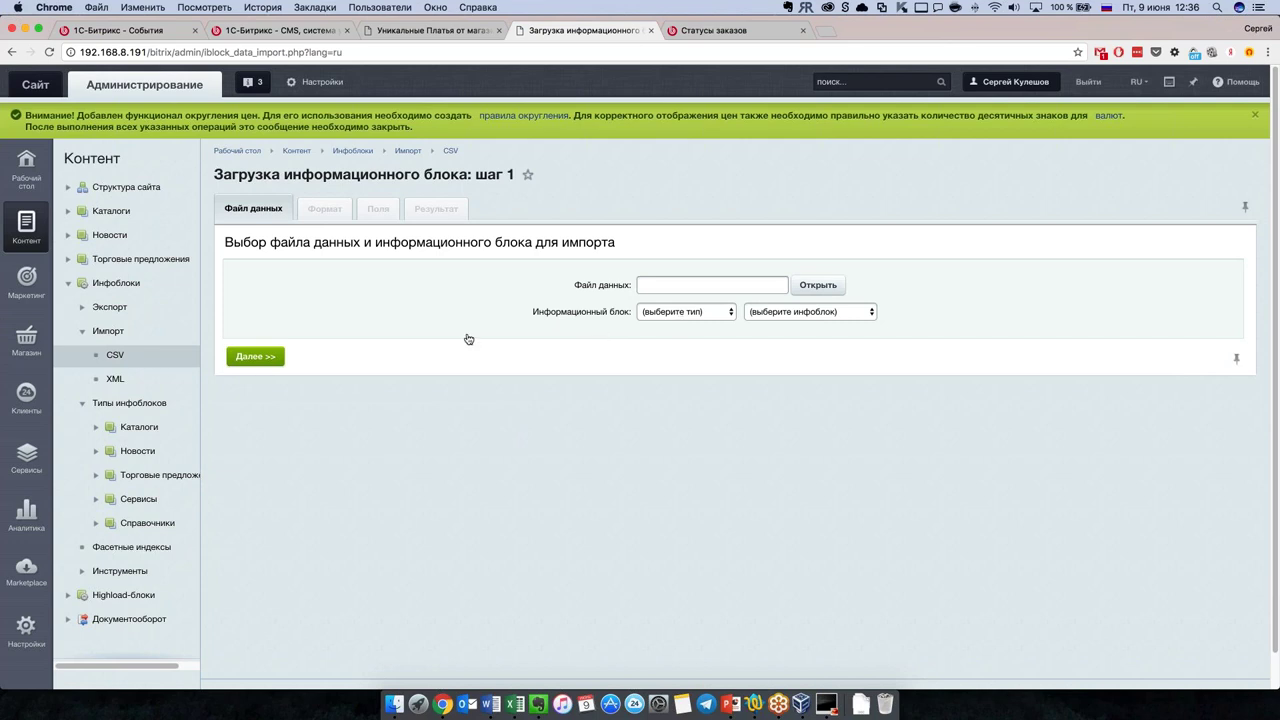
{"action": "left_click", "coordinate": [91, 308]}
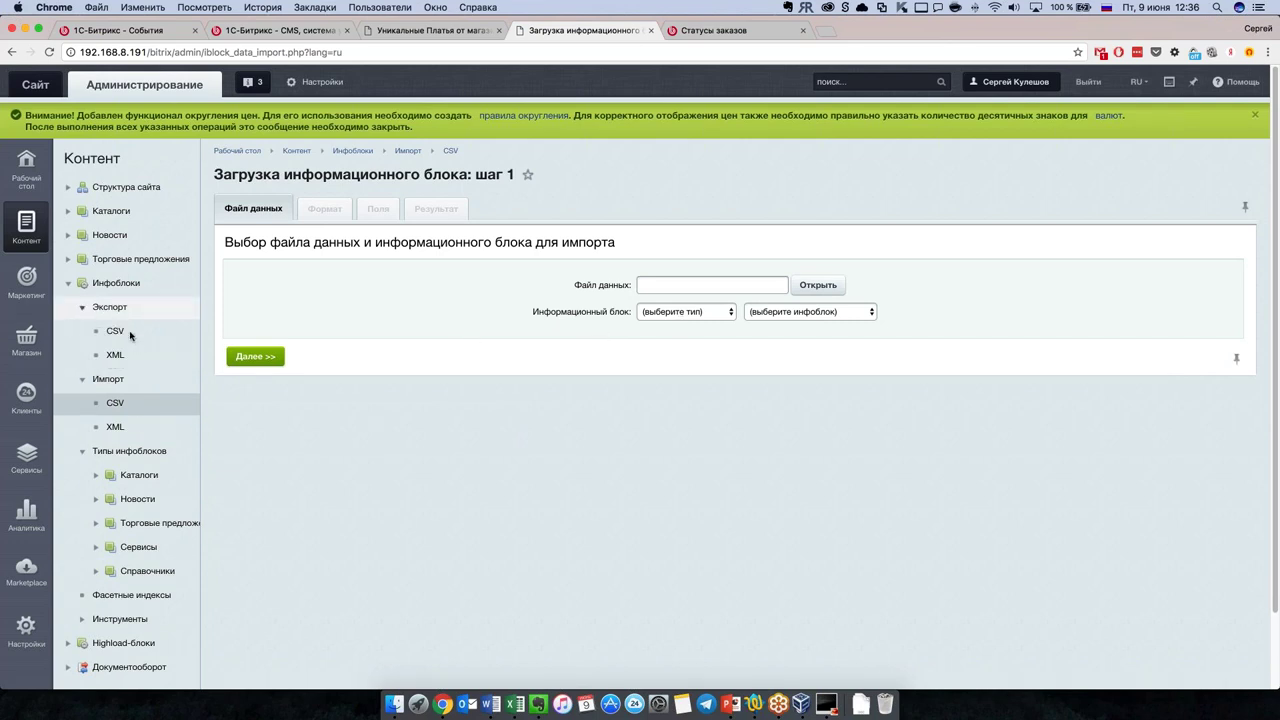
{"action": "left_click", "coordinate": [115, 331]}
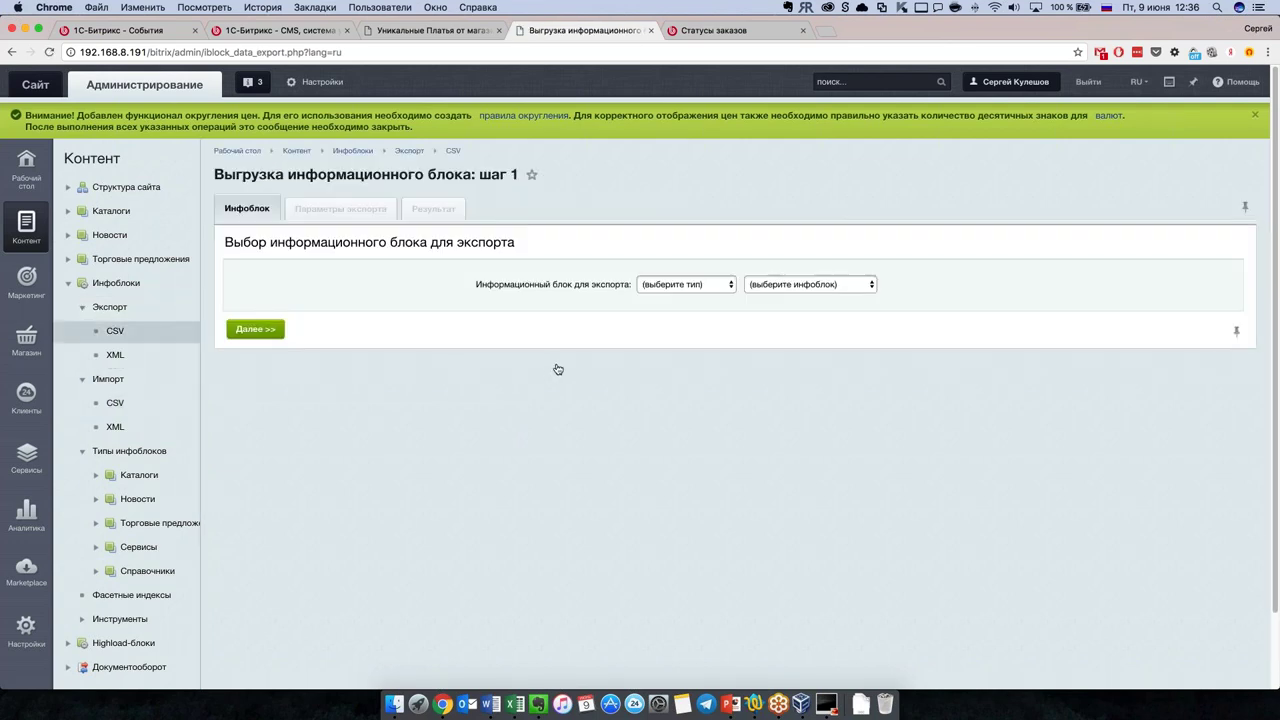
Step: Choose type Каталоги and infoblock Одежда, then review the step 2 export fields
{"action": "left_click", "coordinate": [724, 290]}
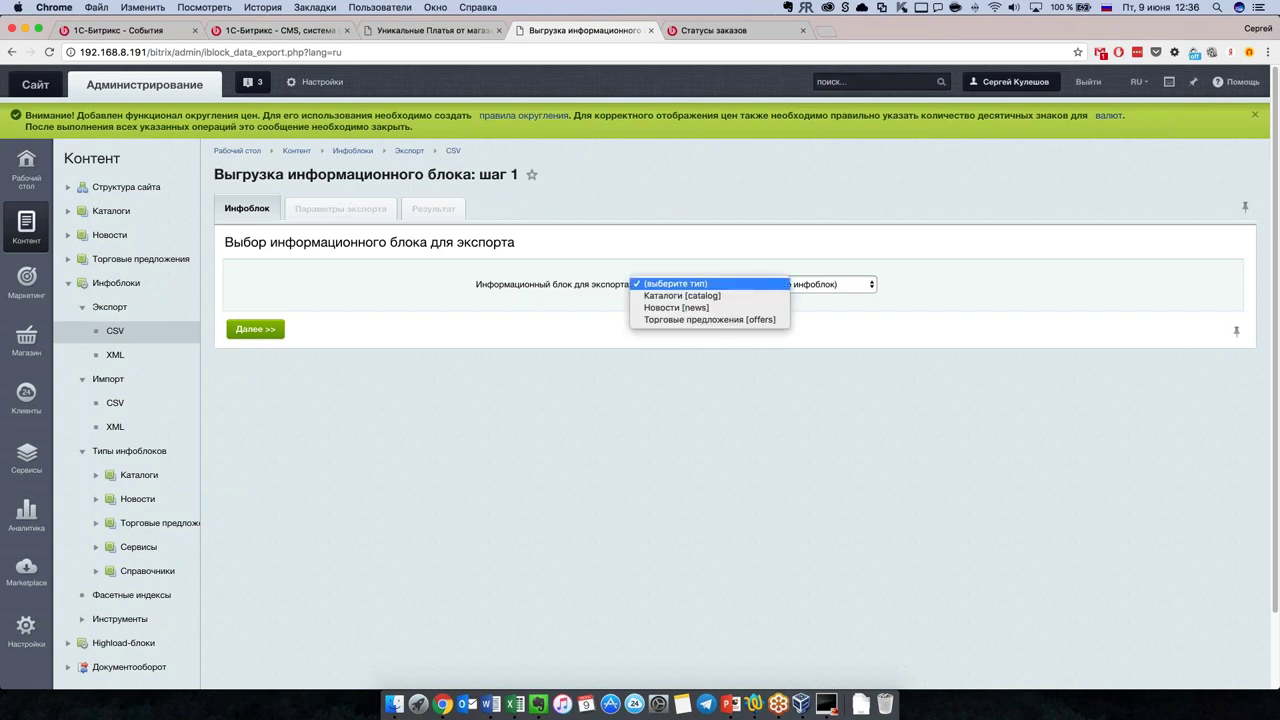
{"action": "left_click", "coordinate": [700, 296]}
{"action": "left_click", "coordinate": [826, 286]}
{"action": "left_click", "coordinate": [815, 296]}
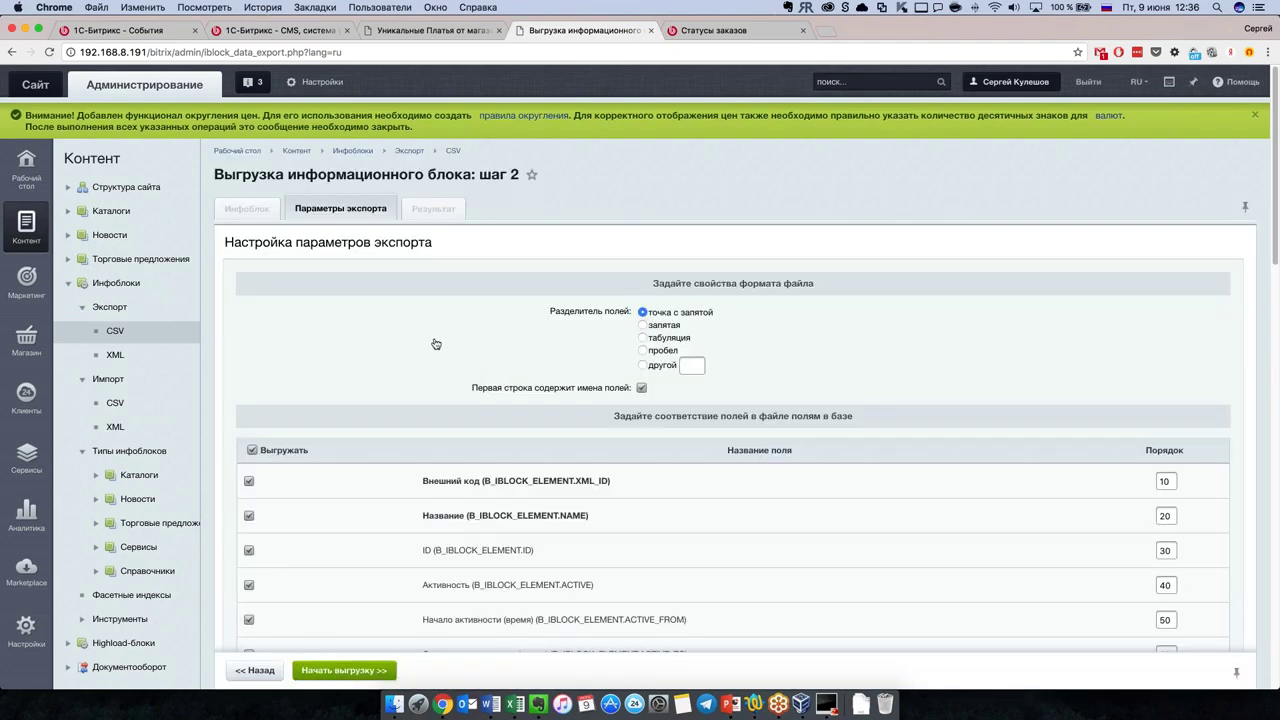
{"action": "scroll", "coordinate": [435, 344], "scroll_direction": "down", "scroll_amount": 1}
{"action": "scroll", "coordinate": [571, 414], "scroll_direction": "down", "scroll_amount": 10}
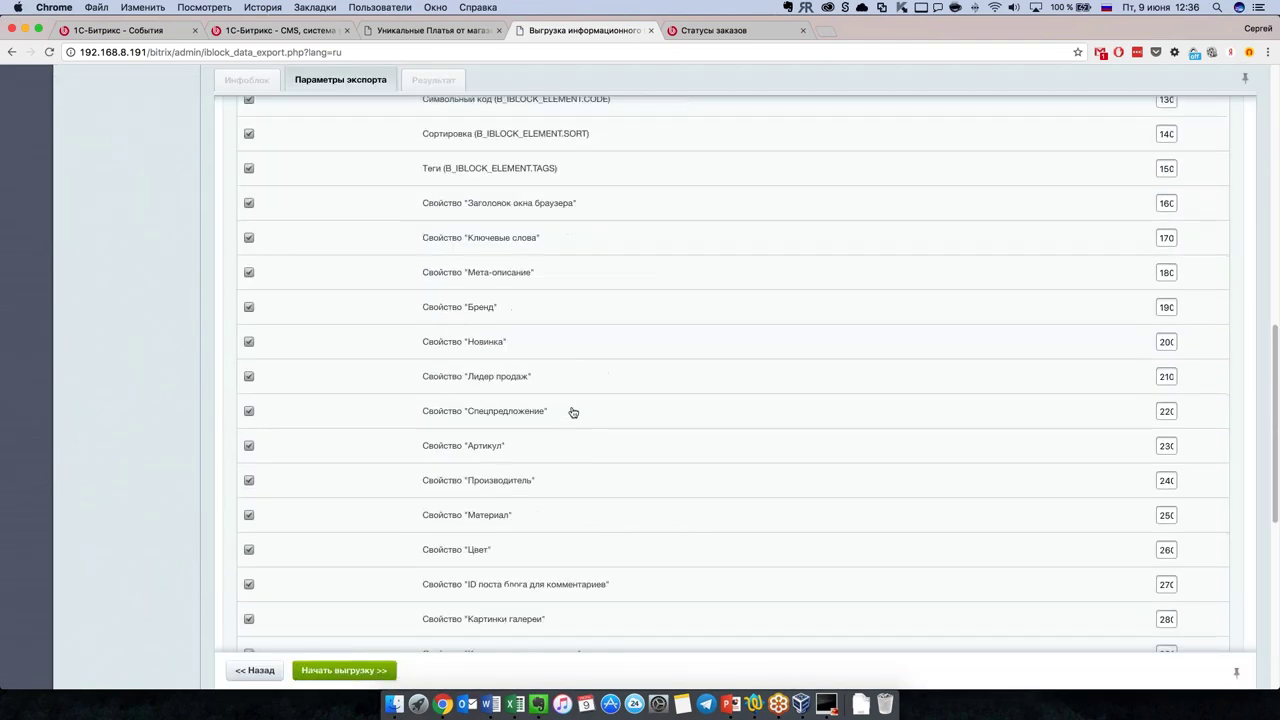
{"action": "scroll", "coordinate": [574, 418], "scroll_direction": "down", "scroll_amount": 5}
{"action": "scroll", "coordinate": [583, 429], "scroll_direction": "up", "scroll_amount": 15}
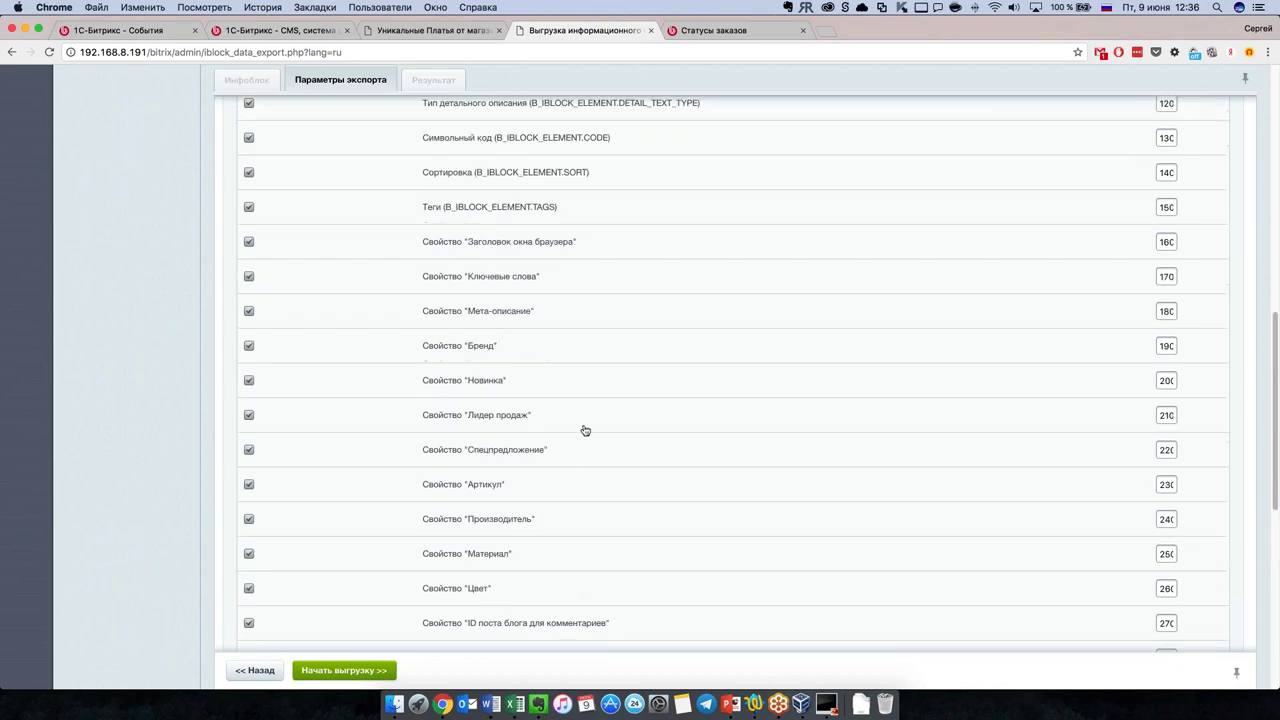
{"action": "scroll", "coordinate": [584, 430], "scroll_direction": "down", "scroll_amount": 12}
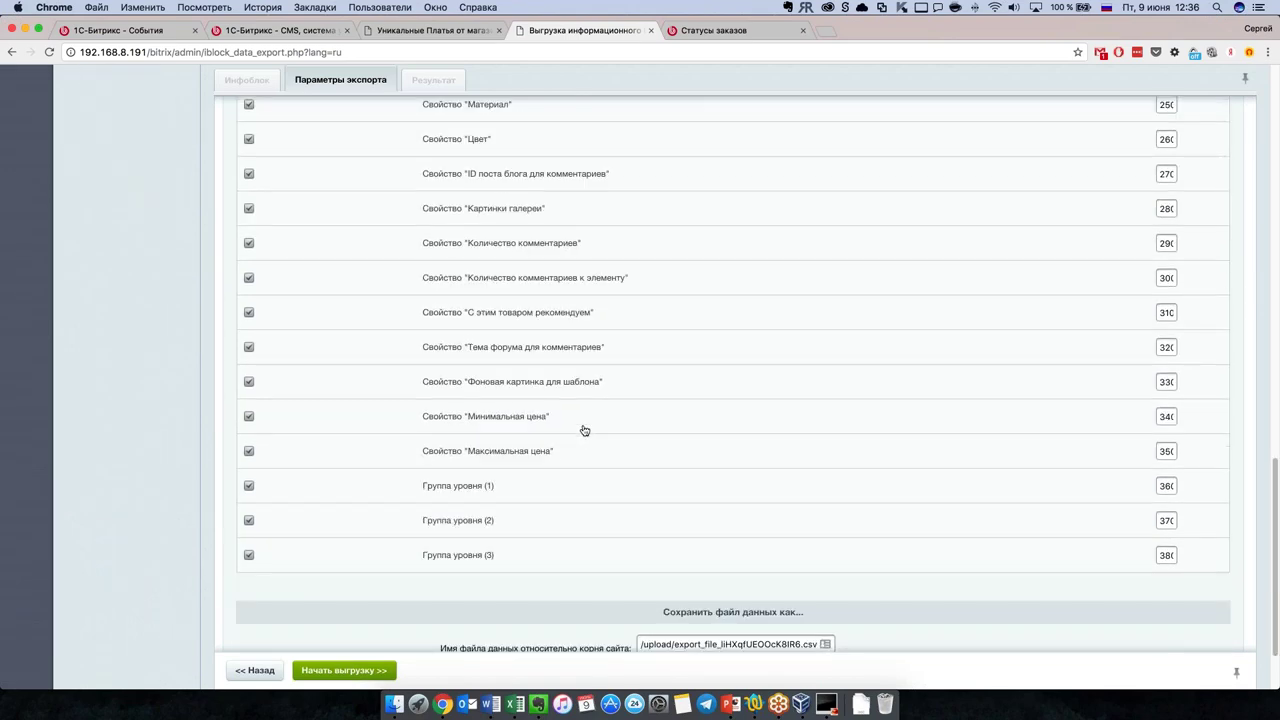
{"action": "scroll", "coordinate": [584, 430], "scroll_direction": "up", "scroll_amount": 15}
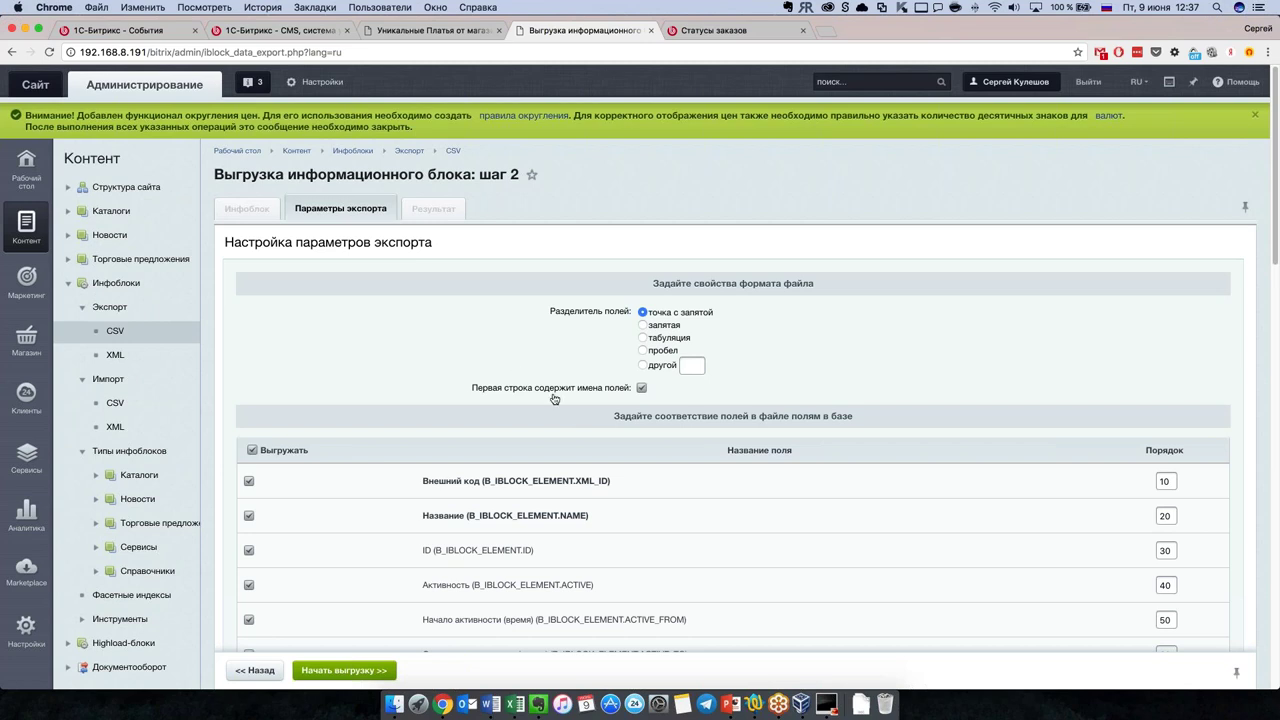
{"action": "scroll", "coordinate": [560, 410], "scroll_direction": "down", "scroll_amount": 8}
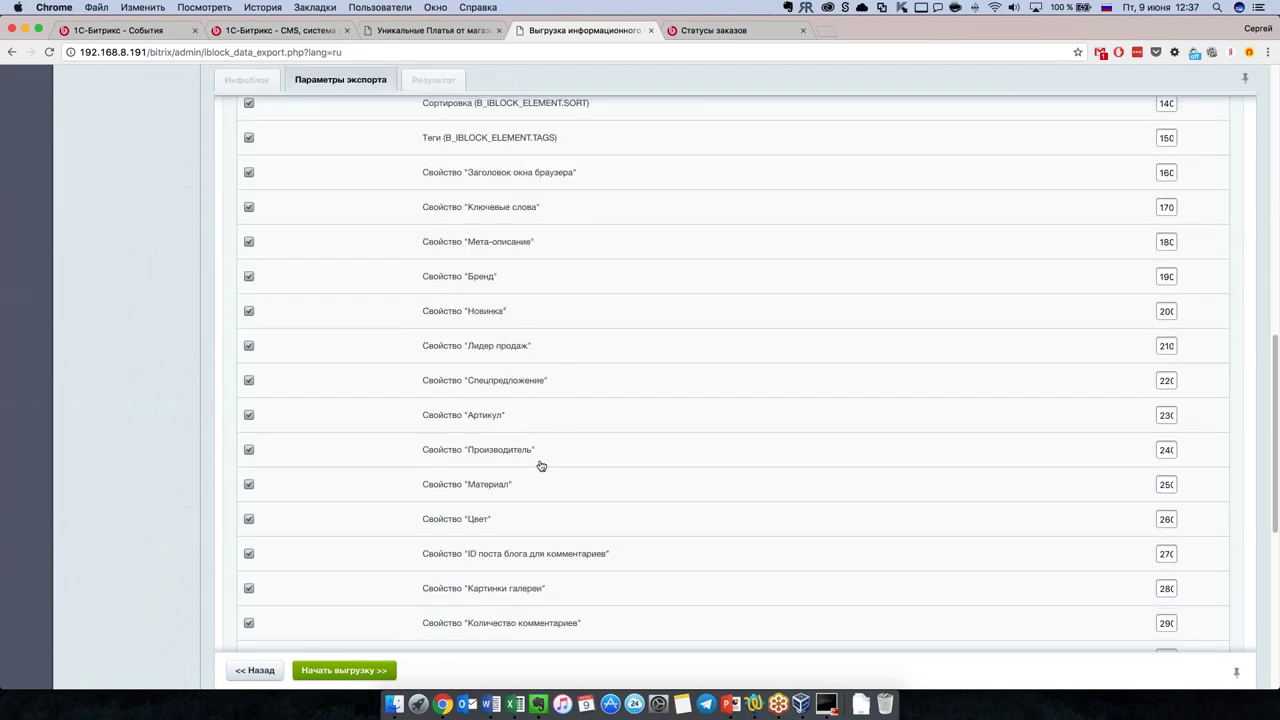
Step: Run the export and save the resulting CSV file to Загрузки
{"action": "left_click", "coordinate": [382, 672]}
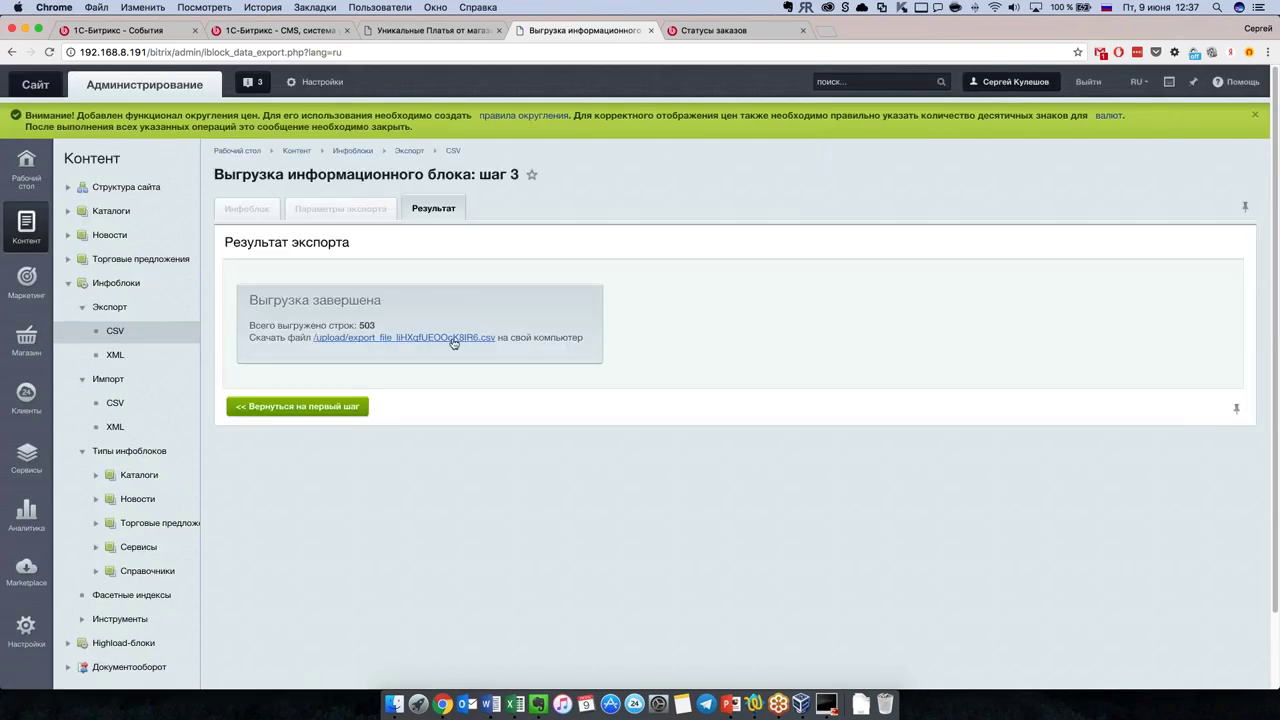
{"action": "left_click", "coordinate": [471, 339]}
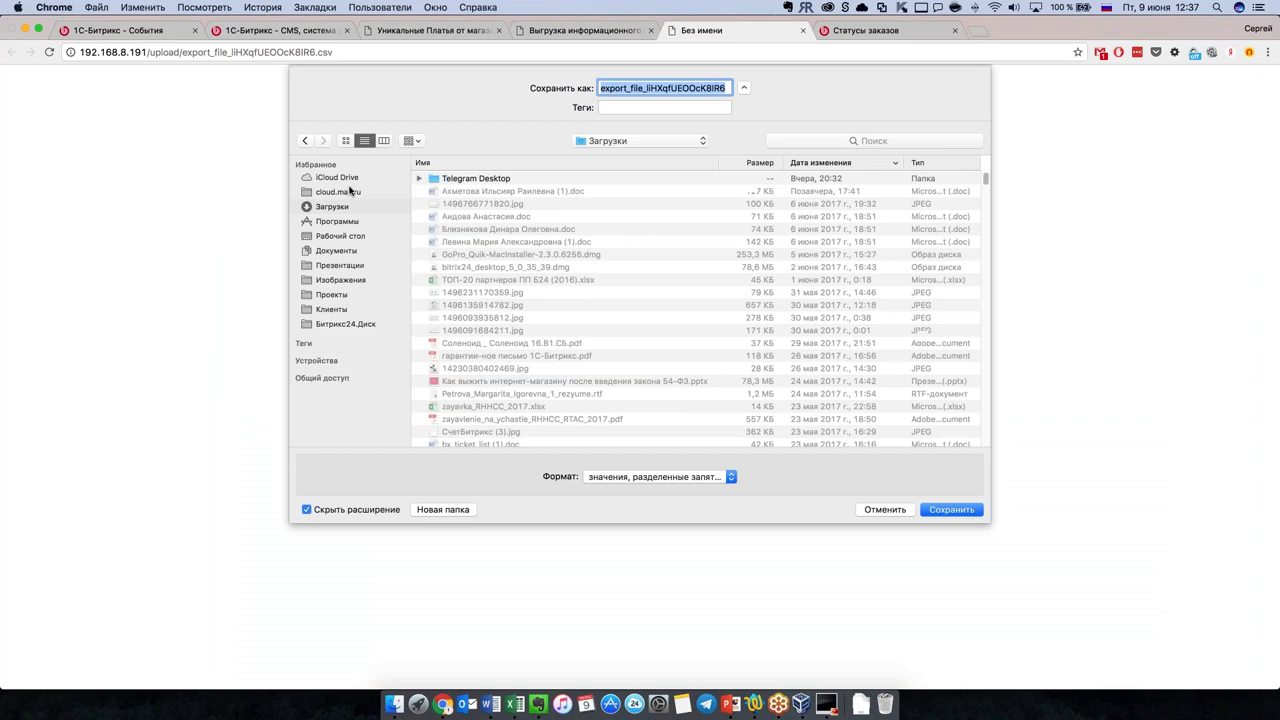
{"action": "left_click", "coordinate": [956, 512]}
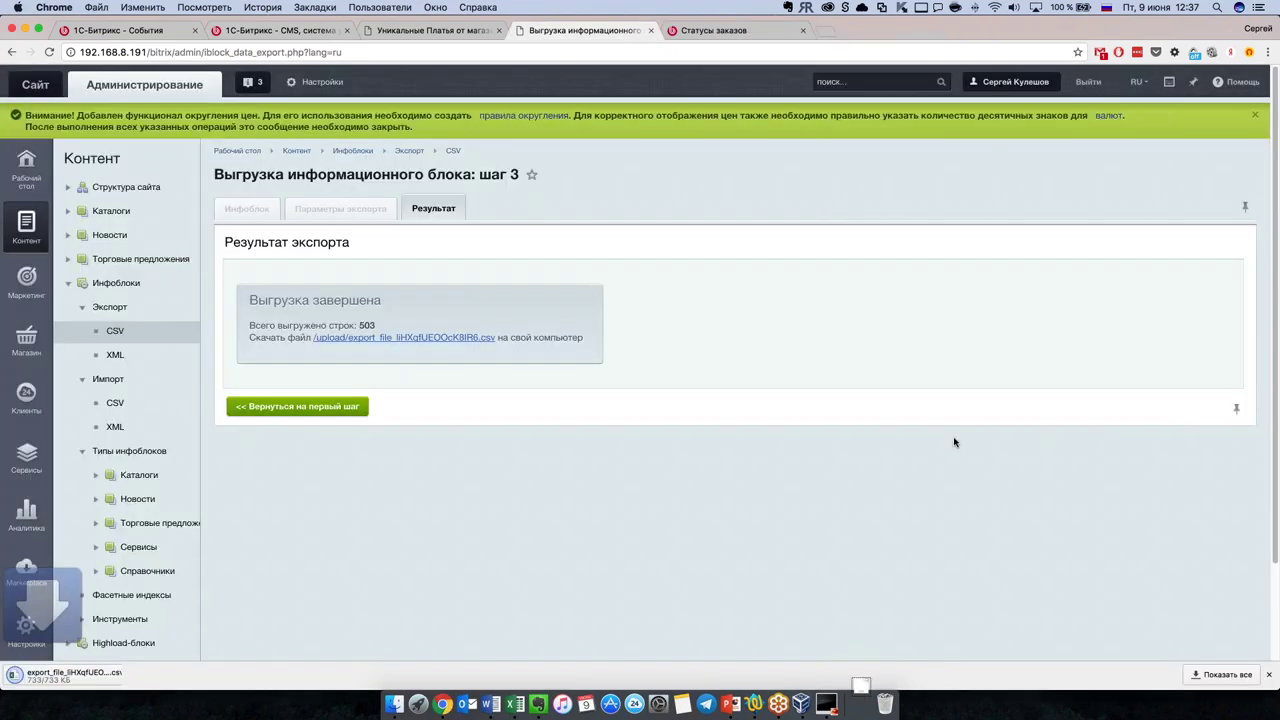
Step: Check the downloaded file's options, glance at the store catalog, then return to the export result
{"action": "right_click", "coordinate": [90, 675]}
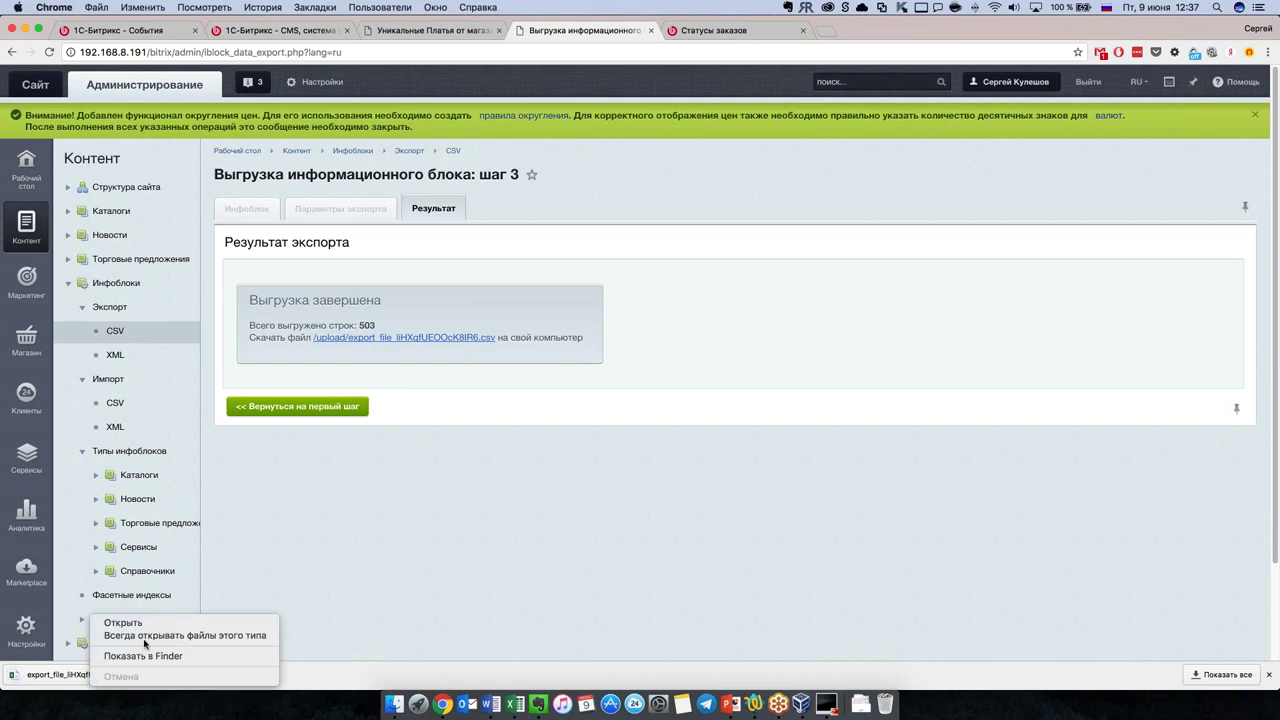
{"action": "left_click", "coordinate": [358, 582]}
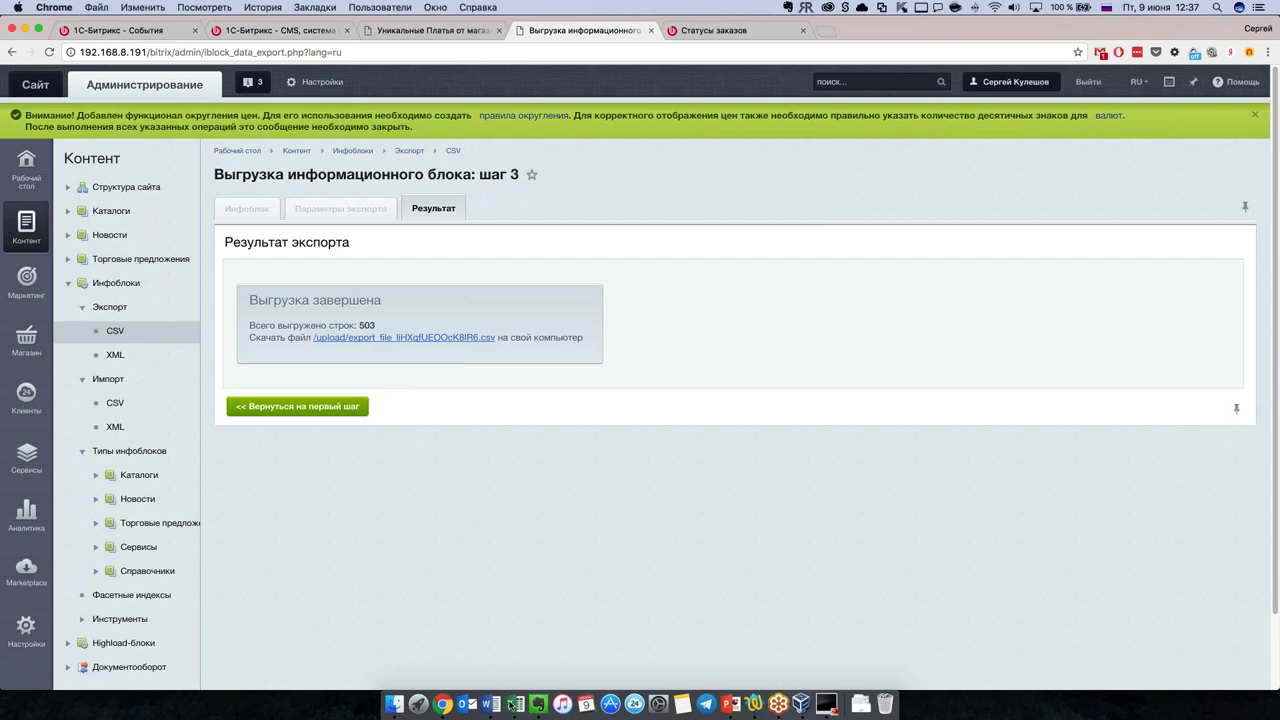
{"action": "right_click", "coordinate": [512, 704]}
{"action": "left_click", "coordinate": [331, 517]}
{"action": "left_click", "coordinate": [428, 36]}
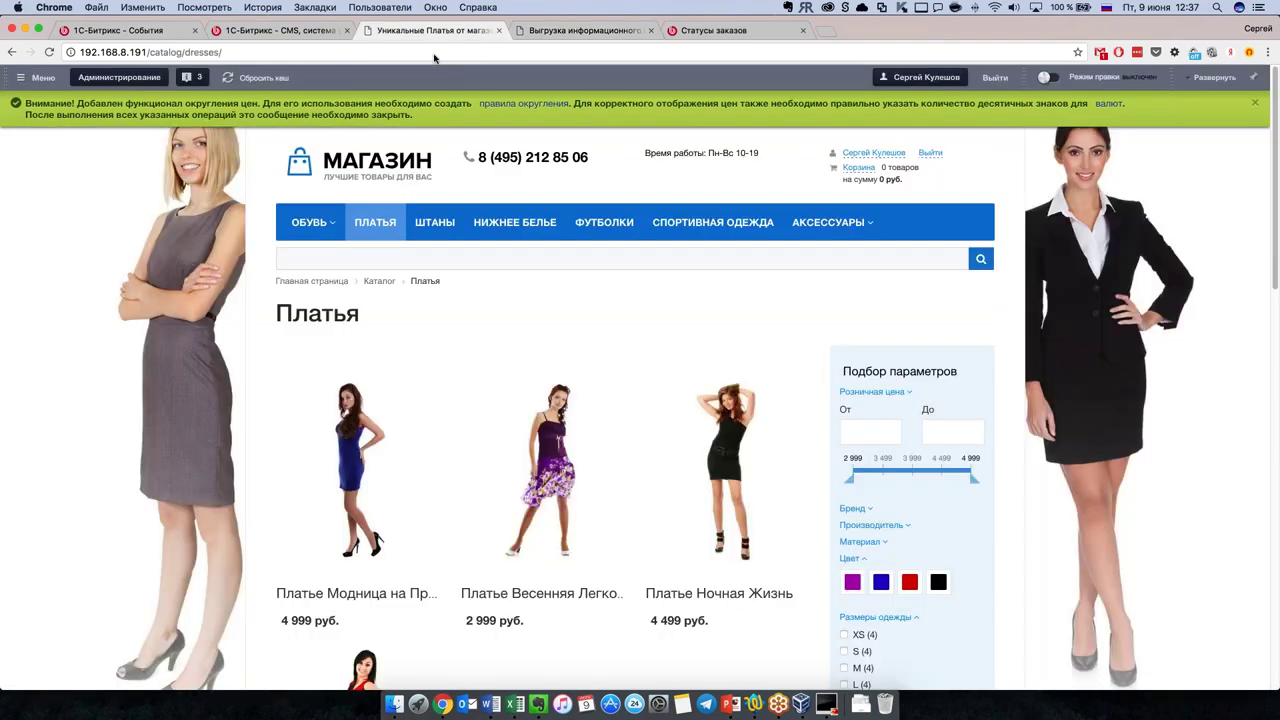
{"action": "left_click", "coordinate": [577, 36]}
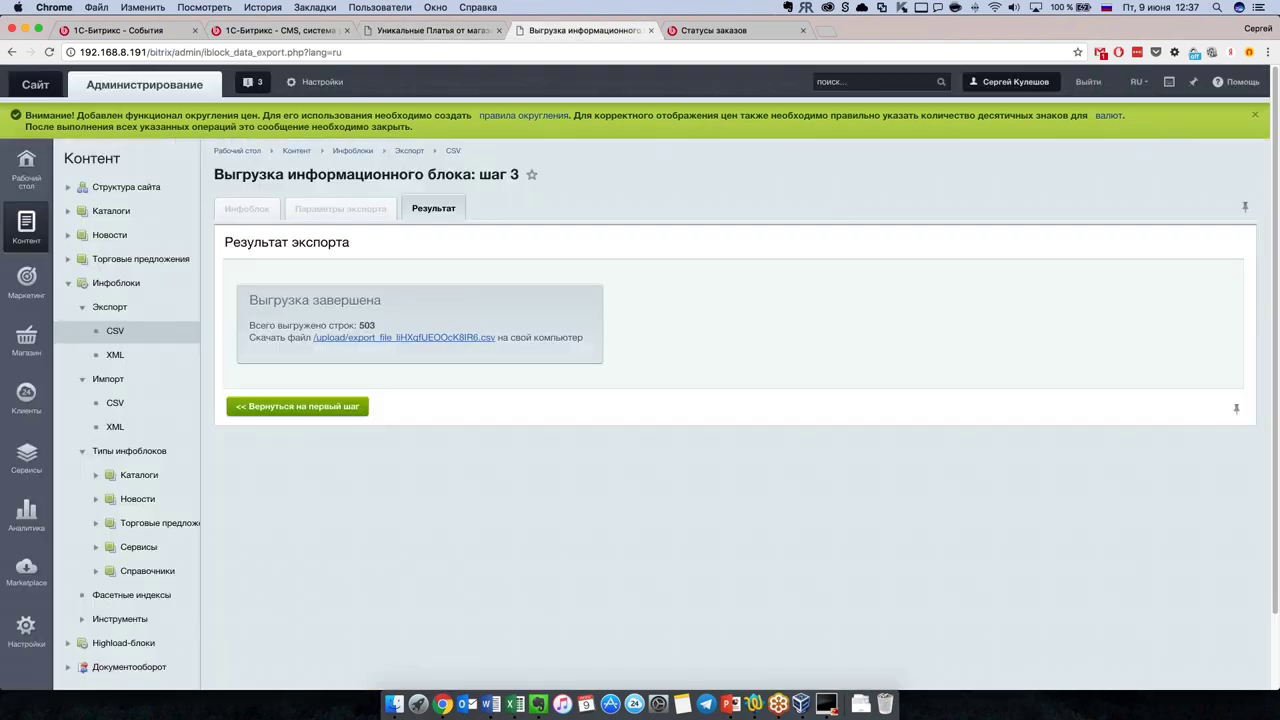
Step: Start a CSV import into the Каталоги > Одежда infoblock using the exported CSV file
{"action": "left_click", "coordinate": [115, 402]}
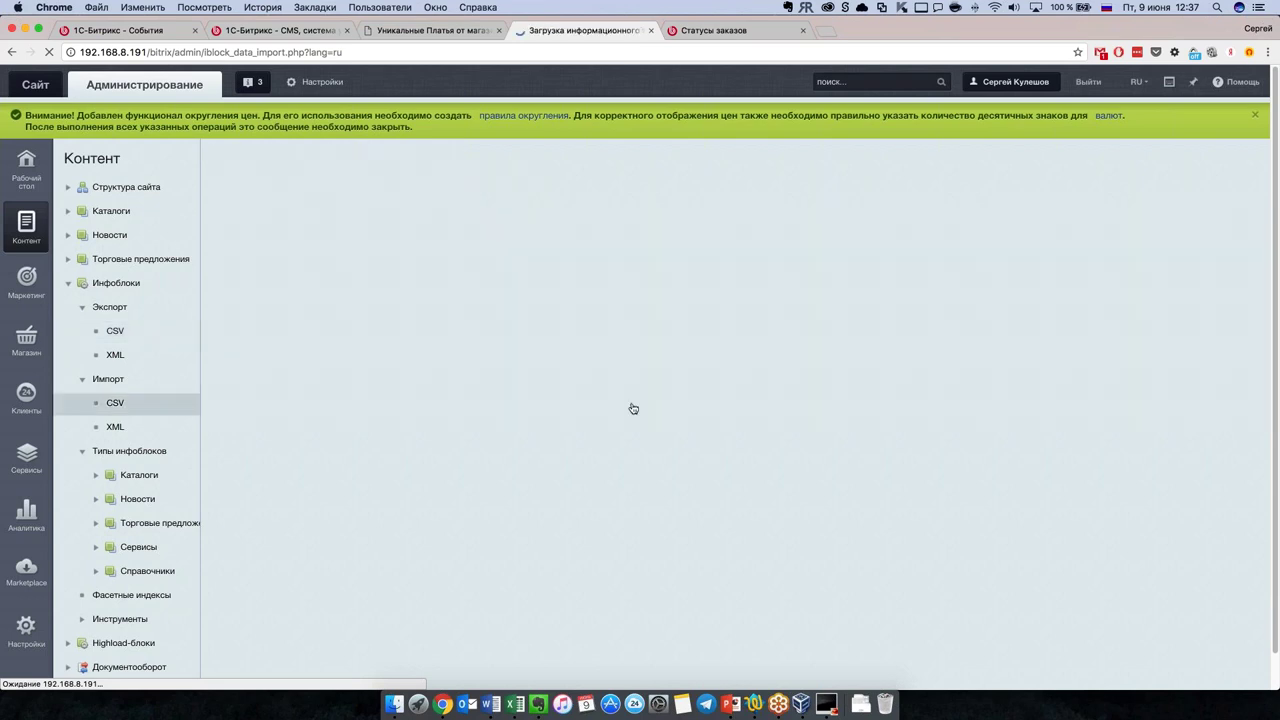
{"action": "left_click", "coordinate": [725, 311]}
{"action": "left_click", "coordinate": [700, 323]}
{"action": "left_click", "coordinate": [854, 311]}
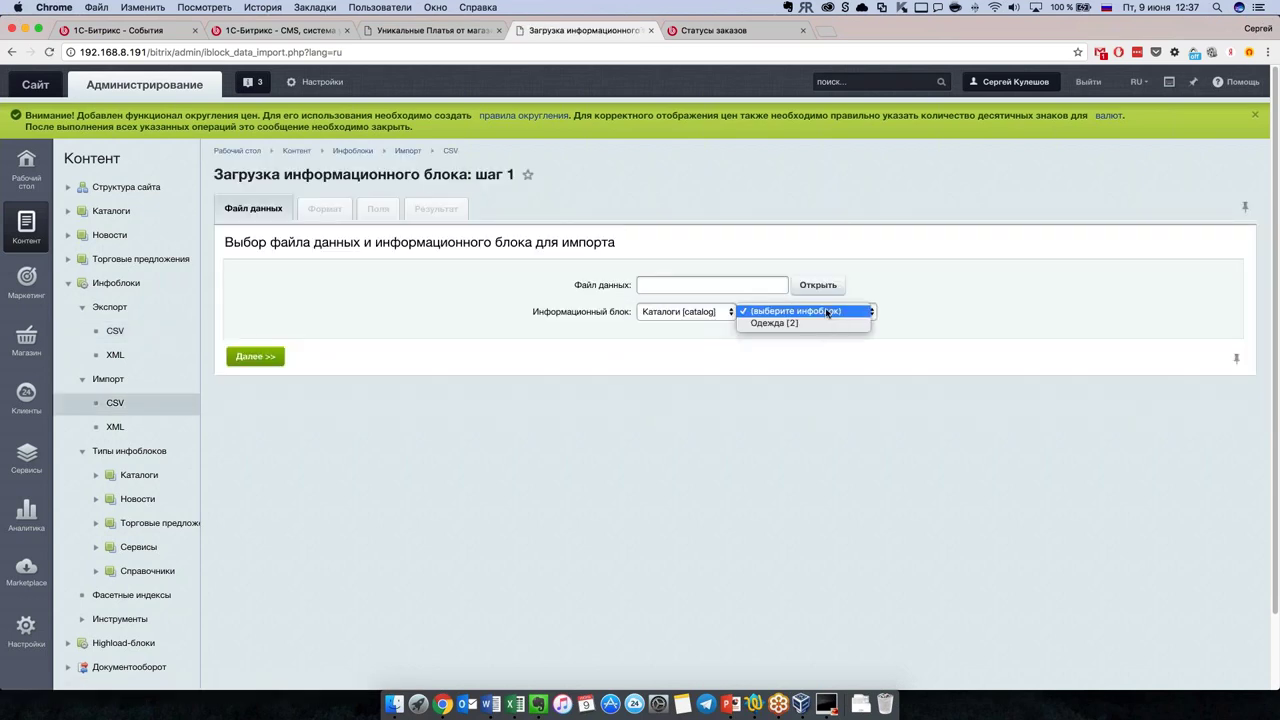
{"action": "left_click", "coordinate": [790, 323]}
{"action": "left_click", "coordinate": [822, 286]}
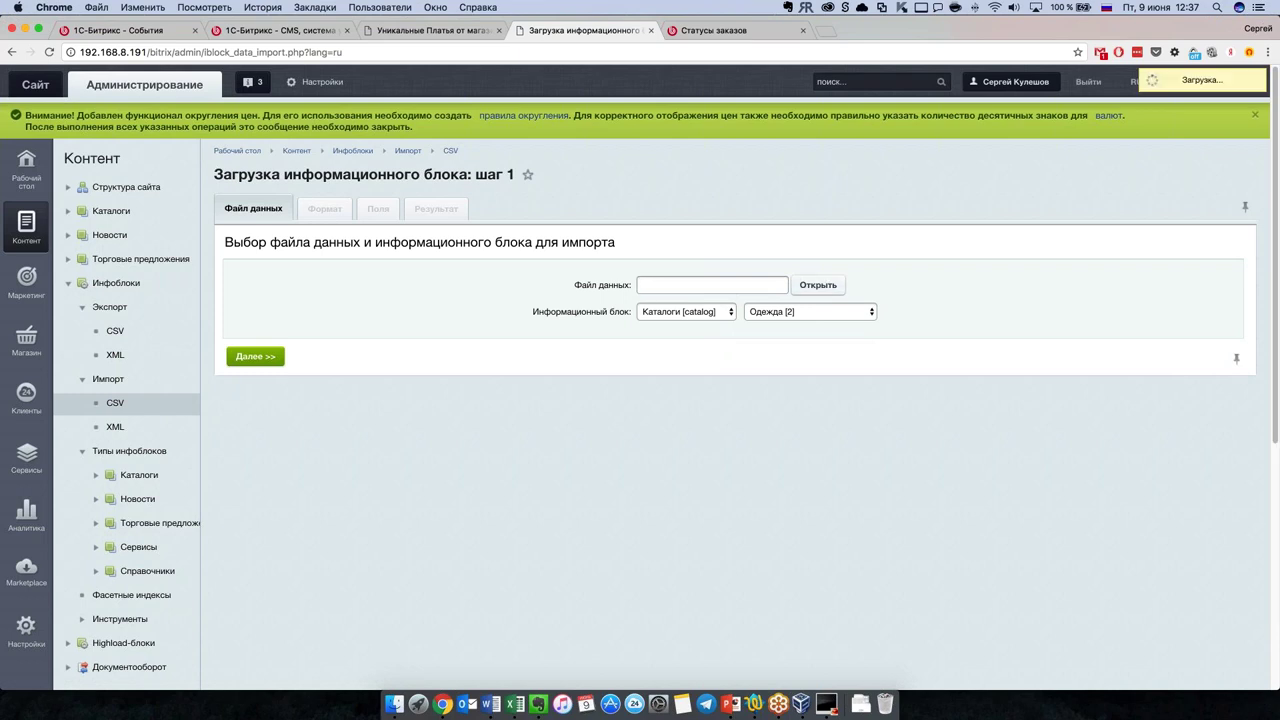
{"action": "double_click", "coordinate": [585, 369]}
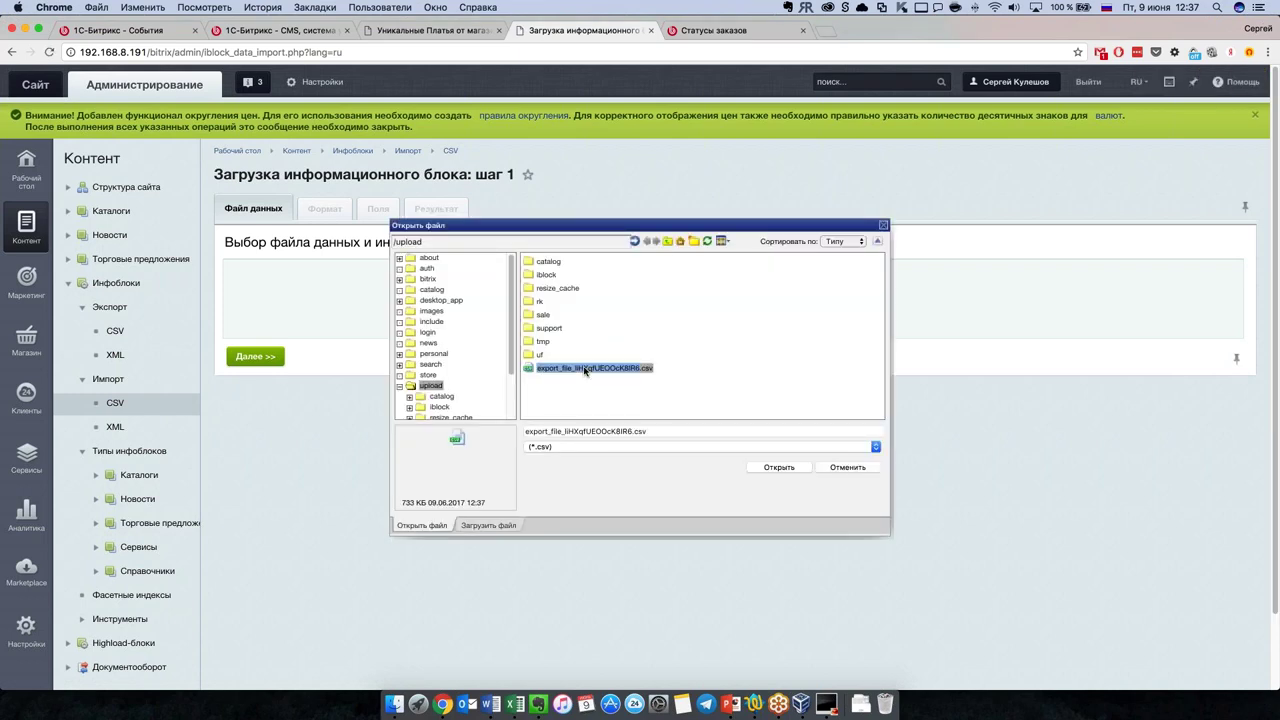
Step: Advance past the file-format step to field mapping and review the IE_XML_ID / IE_NAME matches
{"action": "left_click", "coordinate": [243, 357]}
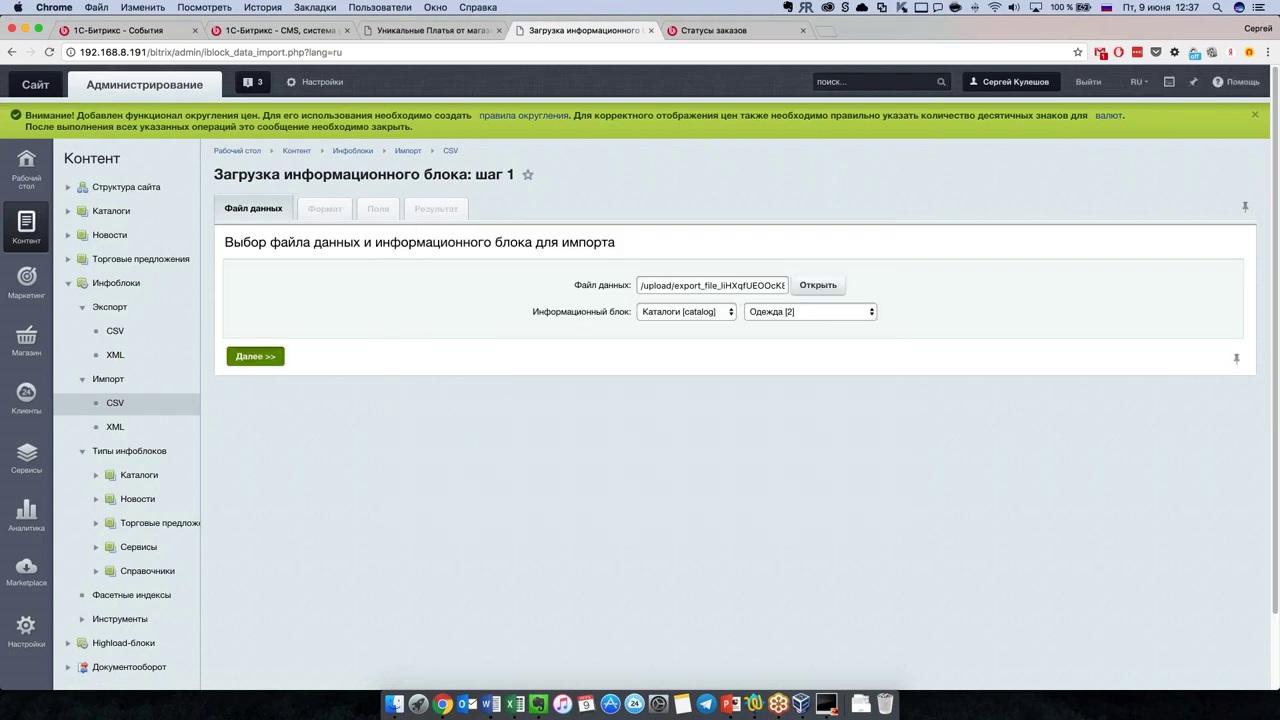
{"action": "scroll", "coordinate": [533, 402], "scroll_direction": "down", "scroll_amount": 3}
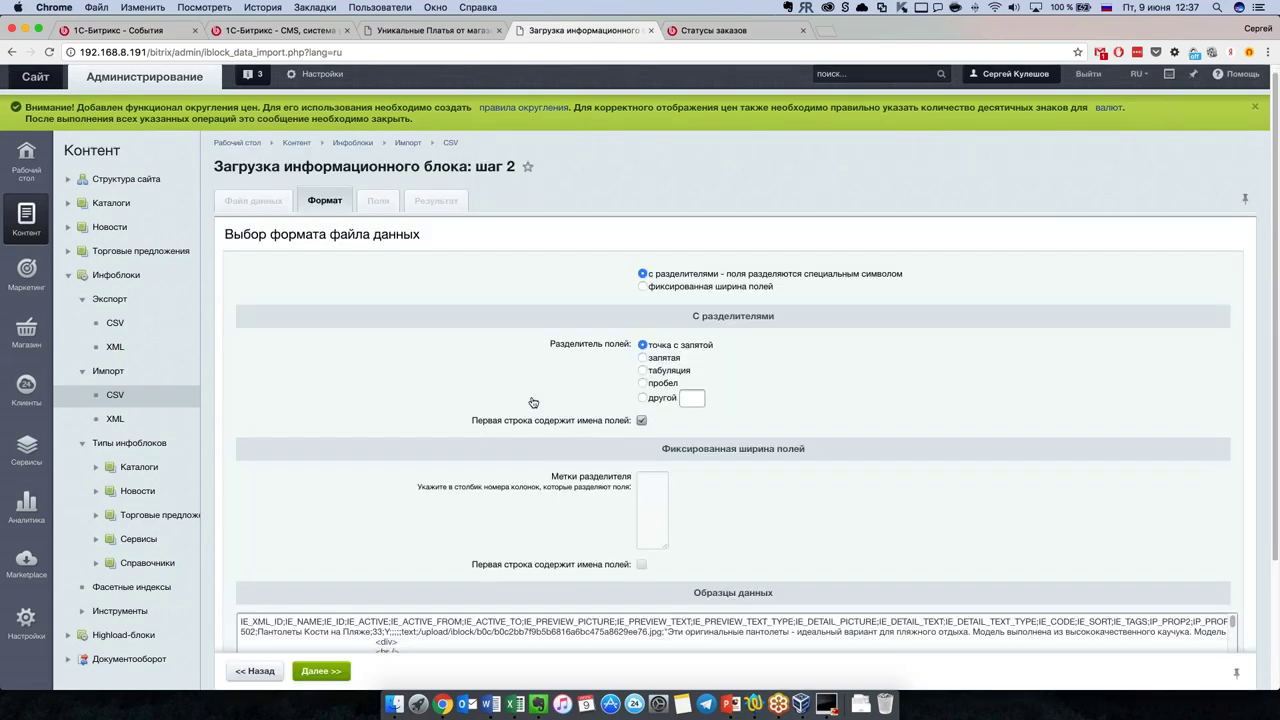
{"action": "scroll", "coordinate": [454, 300], "scroll_direction": "up", "scroll_amount": 2}
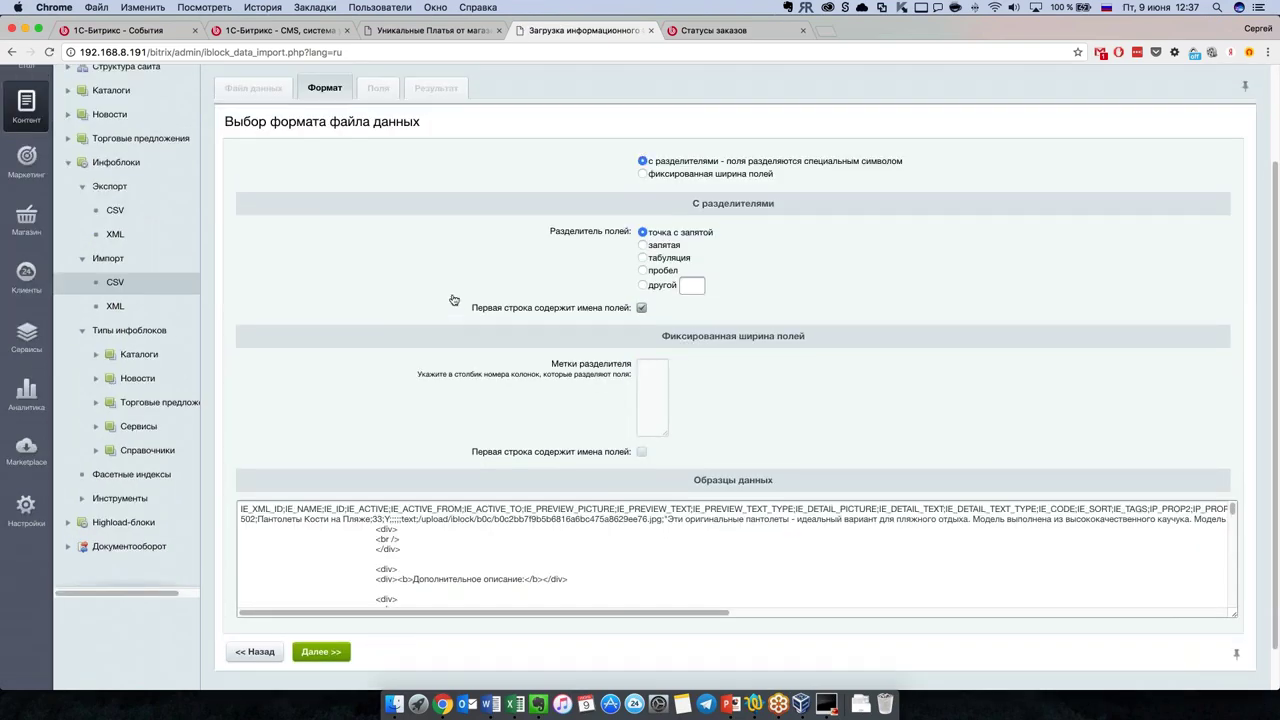
{"action": "left_click", "coordinate": [336, 670]}
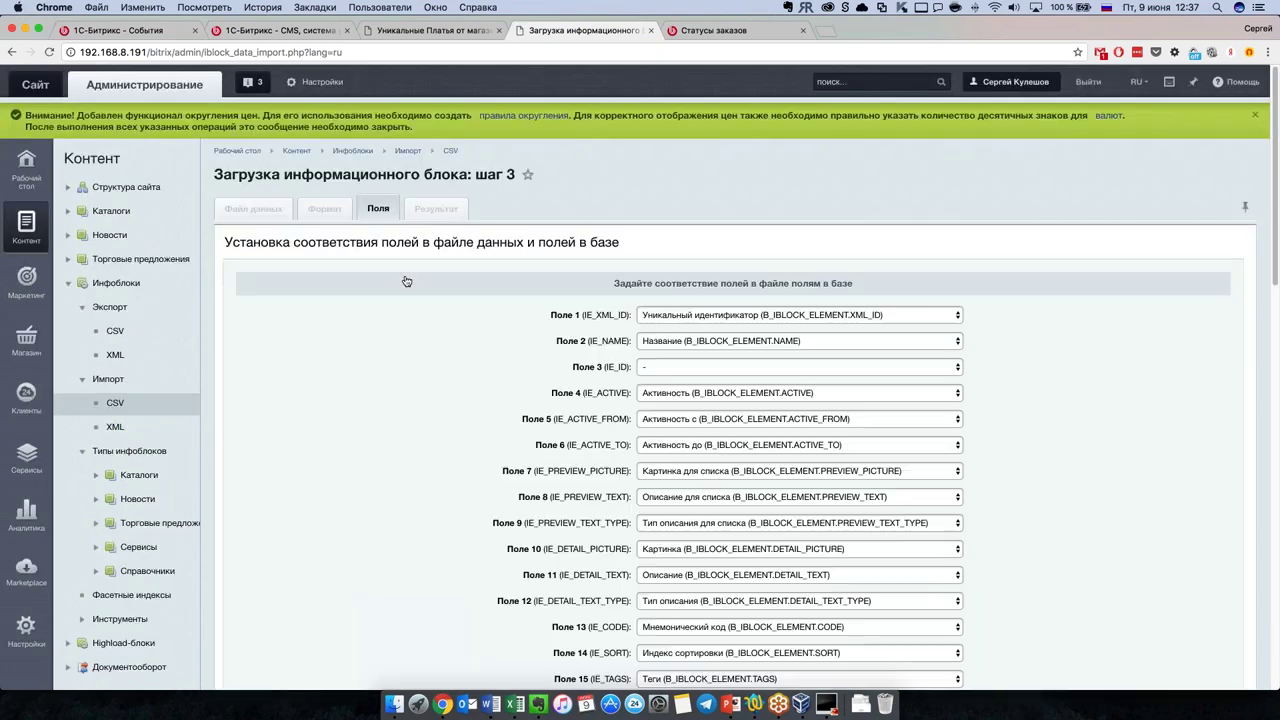
{"action": "scroll", "coordinate": [512, 371], "scroll_direction": "down", "scroll_amount": 2}
{"action": "scroll", "coordinate": [511, 371], "scroll_direction": "down", "scroll_amount": 2}
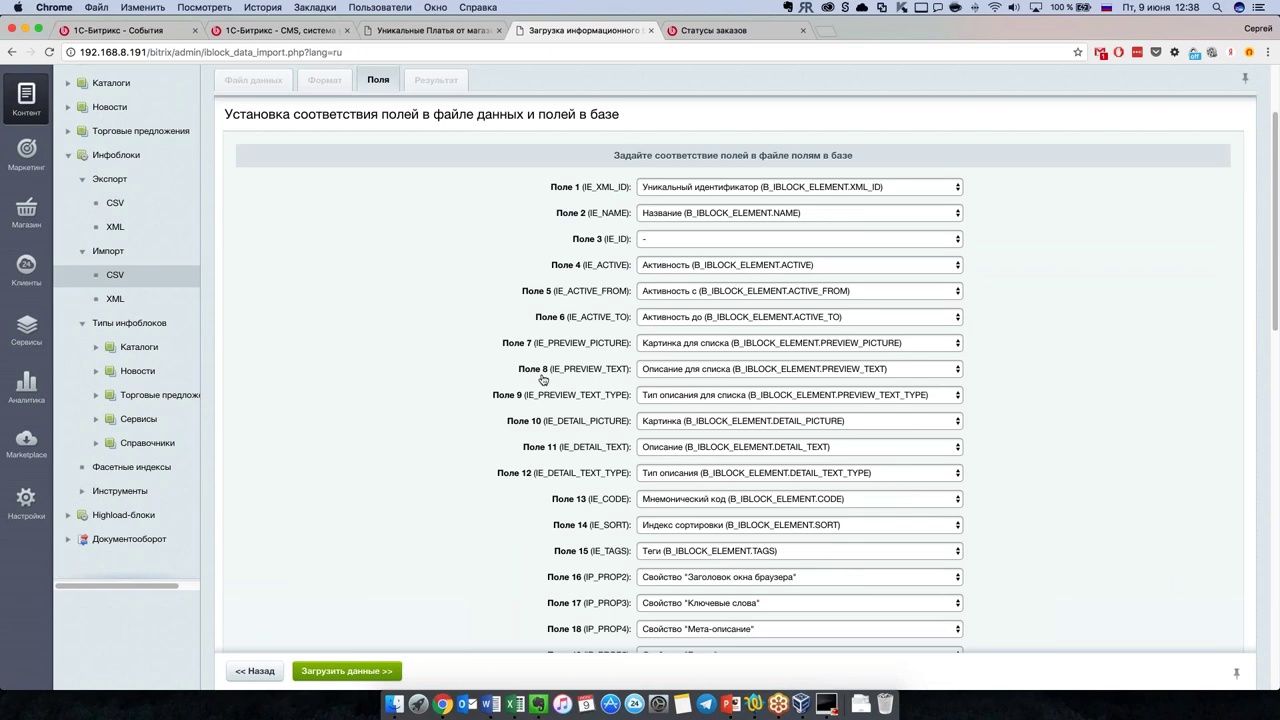
{"action": "scroll", "coordinate": [538, 373], "scroll_direction": "down", "scroll_amount": 1}
{"action": "scroll", "coordinate": [540, 372], "scroll_direction": "down", "scroll_amount": 10}
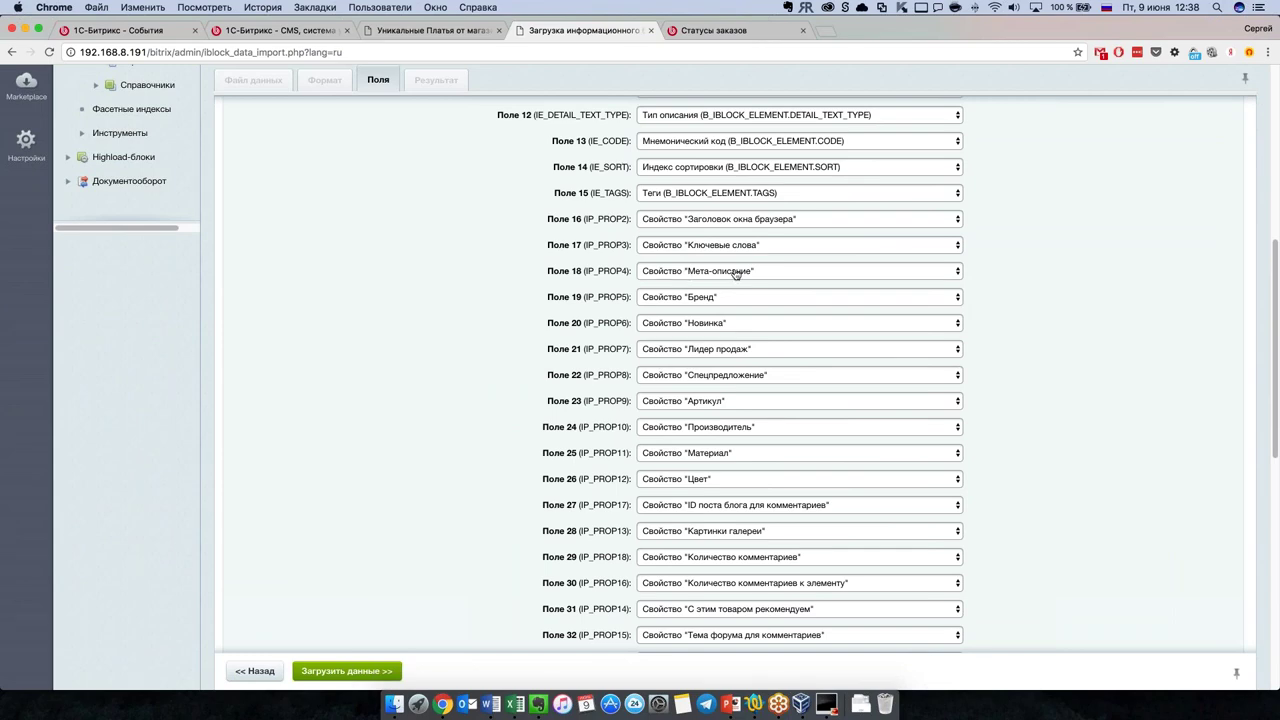
{"action": "scroll", "coordinate": [743, 350], "scroll_direction": "down", "scroll_amount": 3}
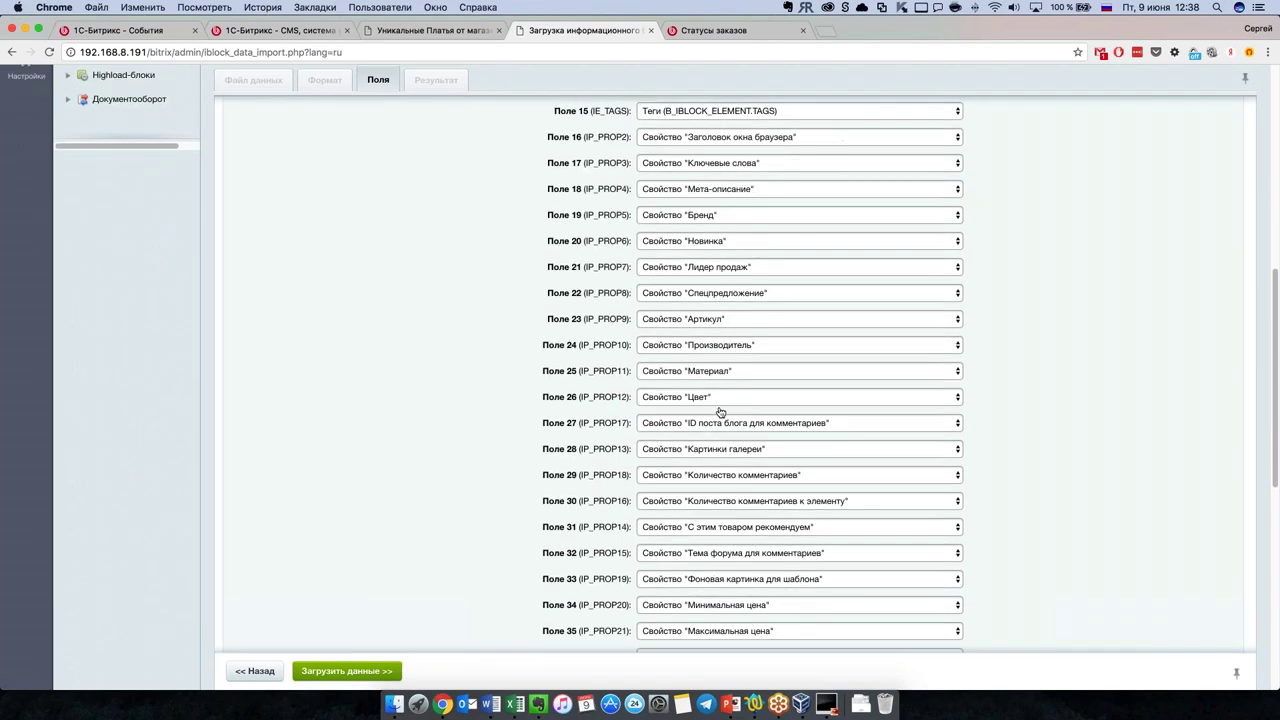
{"action": "scroll", "coordinate": [720, 412], "scroll_direction": "down", "scroll_amount": 5}
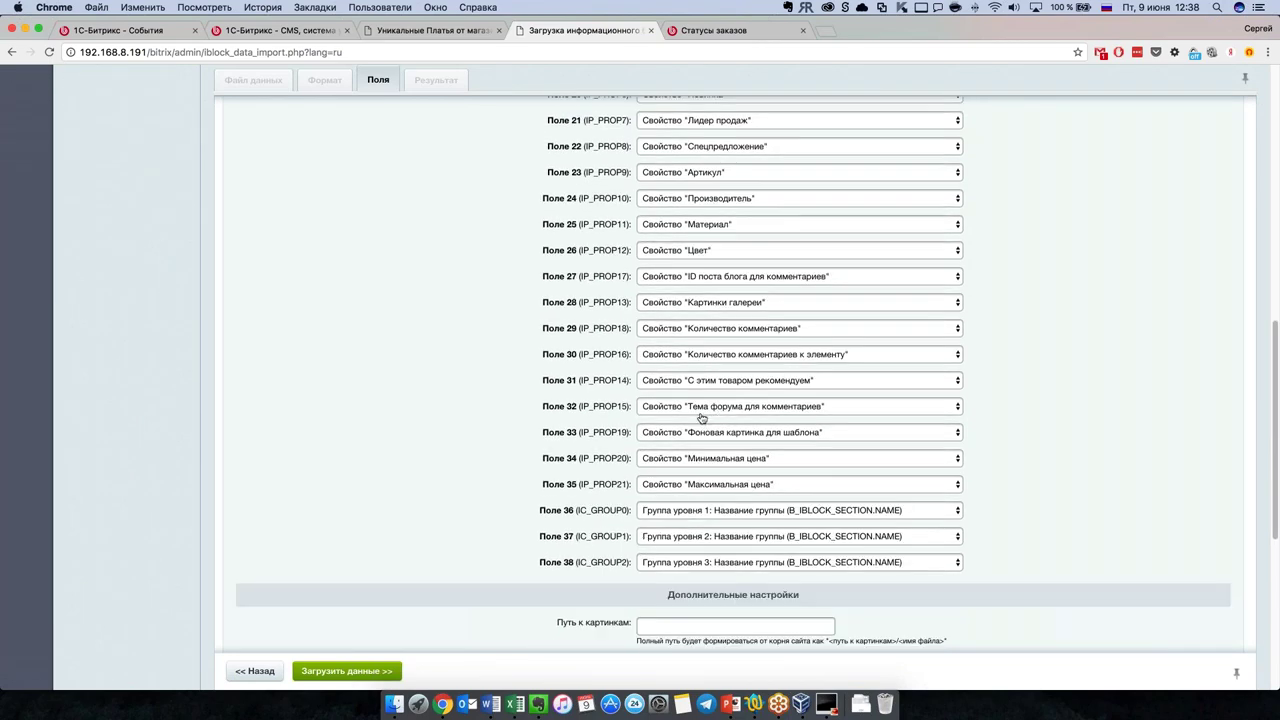
{"action": "scroll", "coordinate": [702, 418], "scroll_direction": "up", "scroll_amount": 5}
{"action": "scroll", "coordinate": [702, 418], "scroll_direction": "up", "scroll_amount": 10}
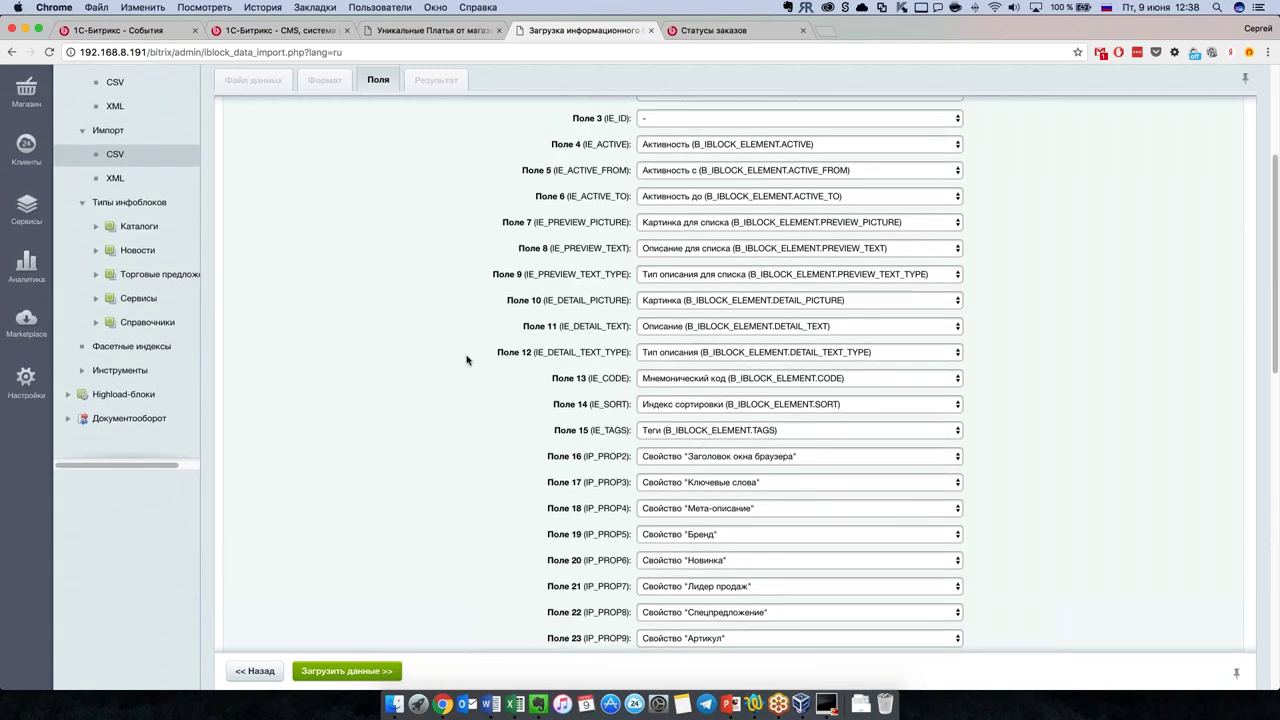
{"action": "scroll", "coordinate": [467, 362], "scroll_direction": "up", "scroll_amount": 2}
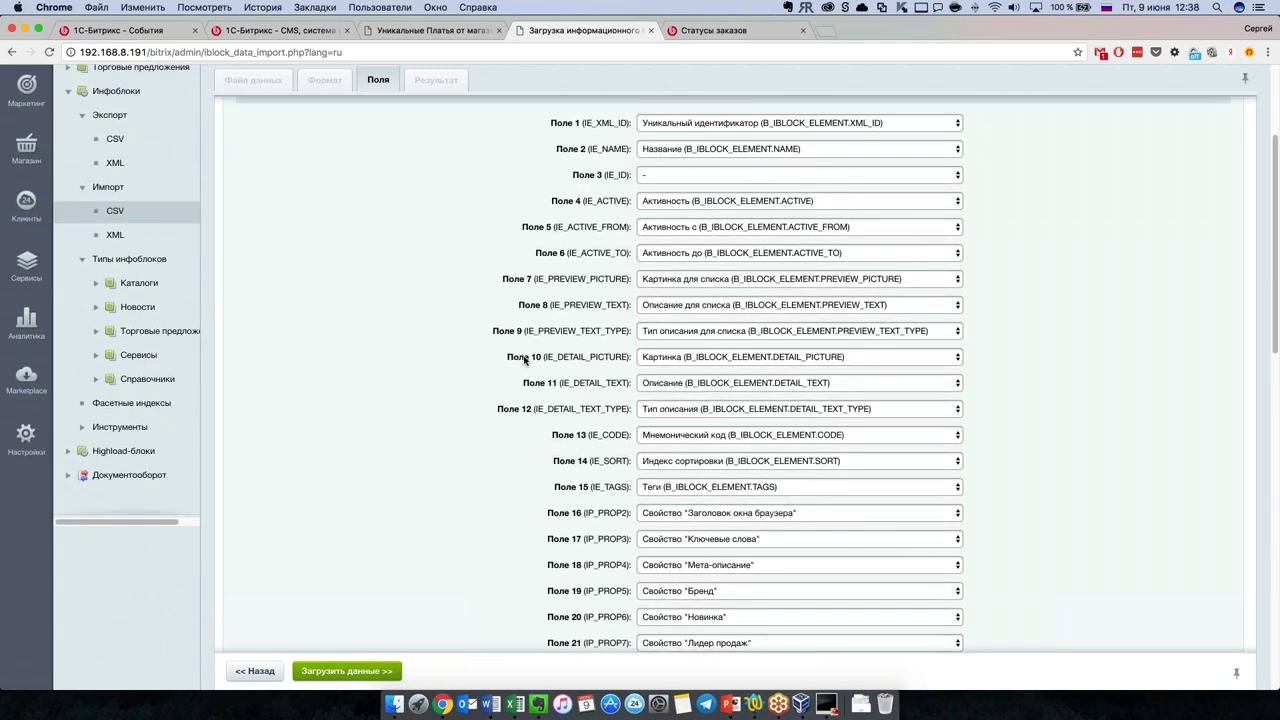
{"action": "scroll", "coordinate": [525, 359], "scroll_direction": "up", "scroll_amount": 3}
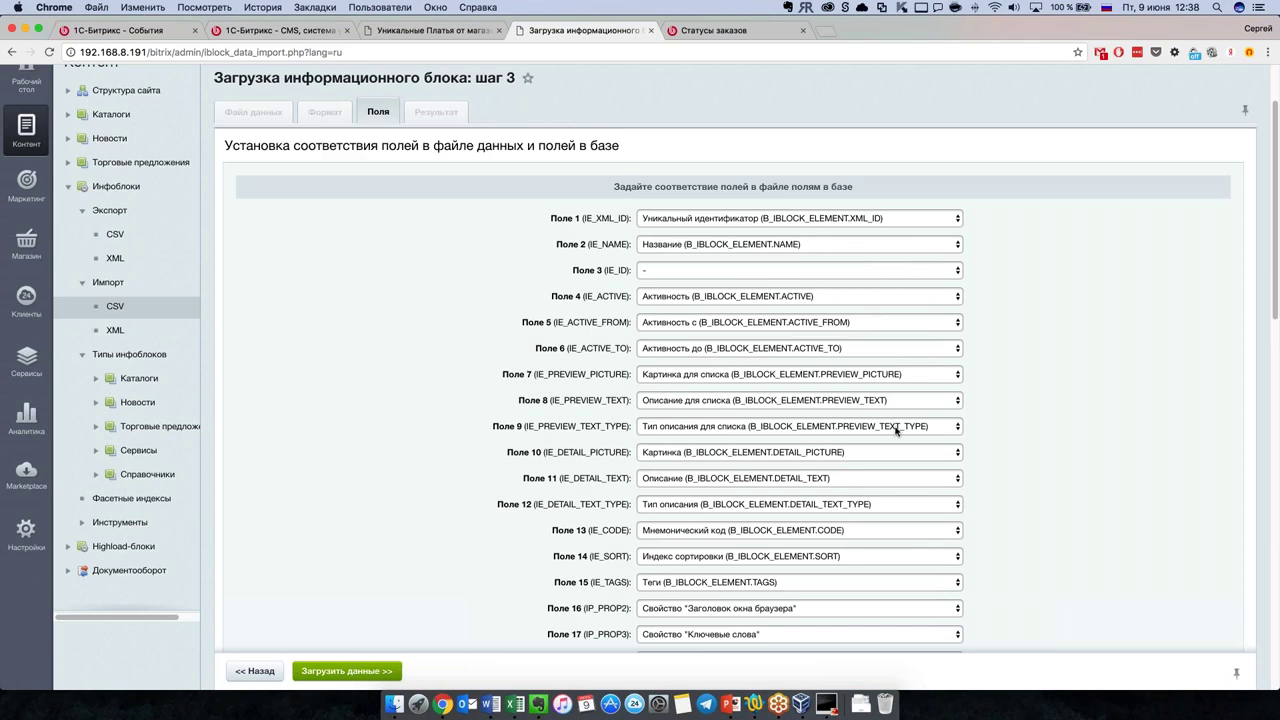
{"action": "scroll", "coordinate": [500, 420], "scroll_direction": "up", "scroll_amount": 2}
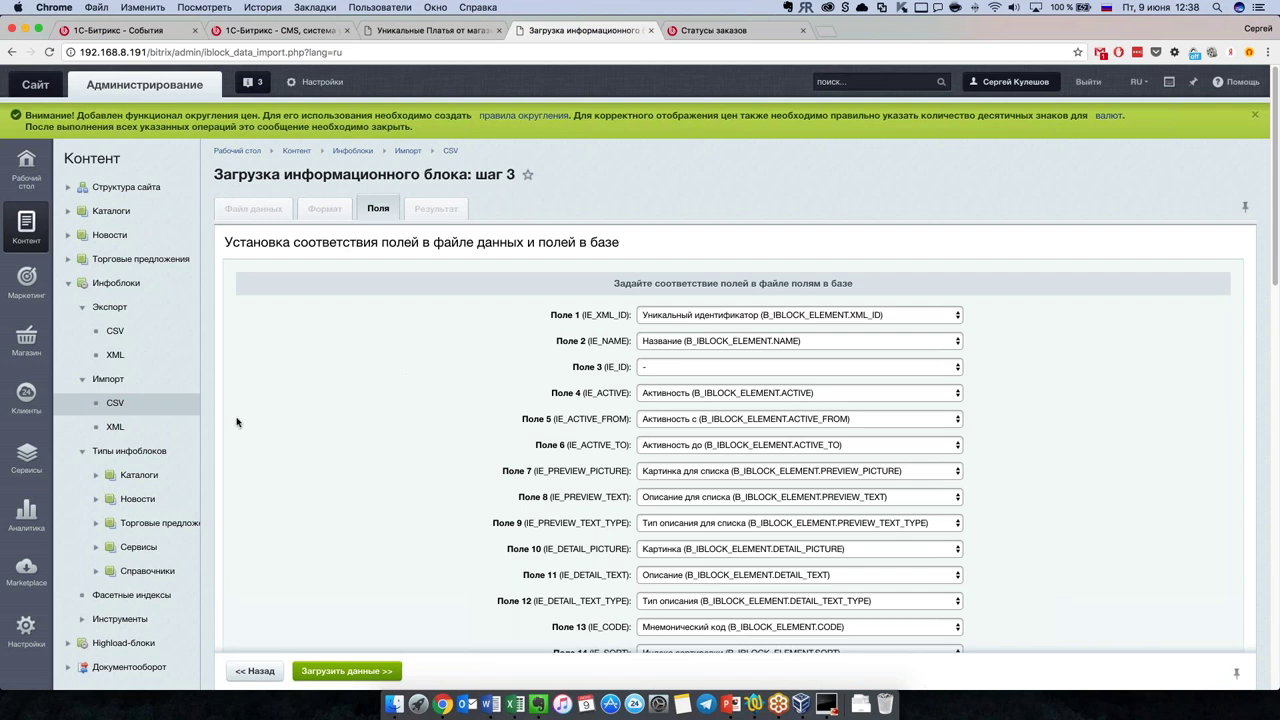
{"action": "left_click", "coordinate": [81, 307]}
Step: Collapse the infoblocks branch and open the store setup wizard from the store section
{"action": "left_click", "coordinate": [68, 283]}
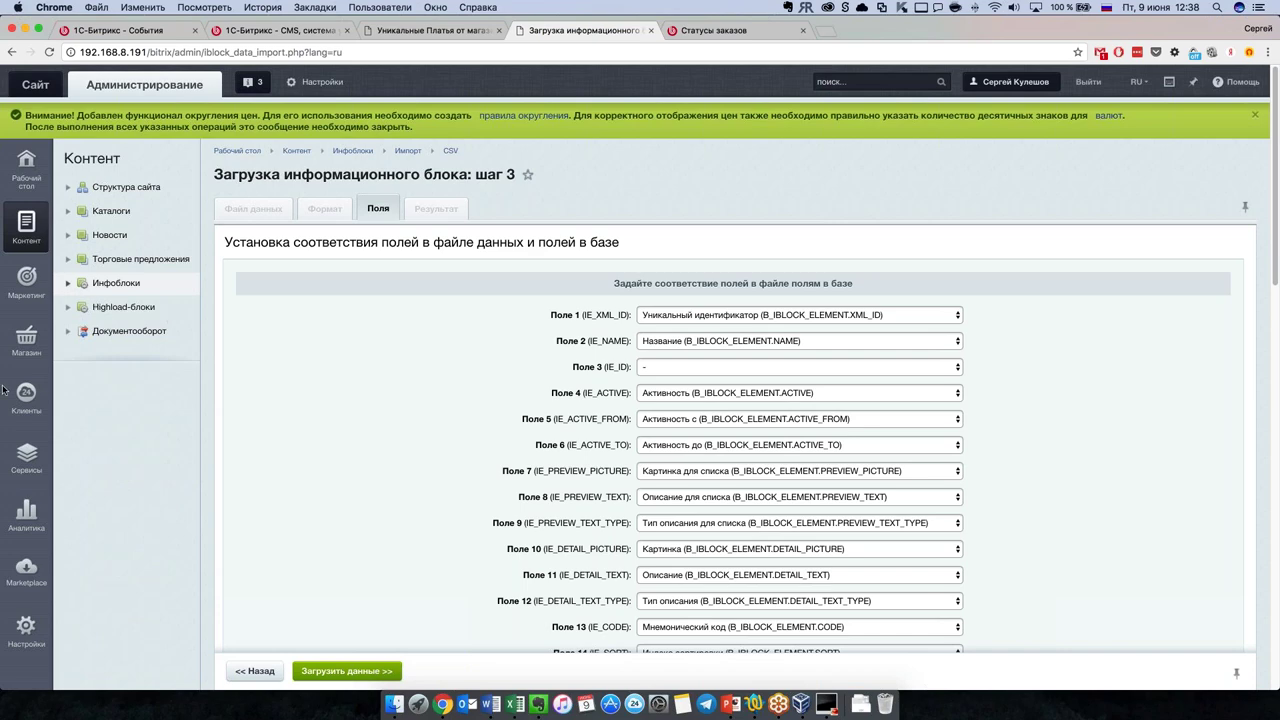
{"action": "left_click", "coordinate": [42, 346]}
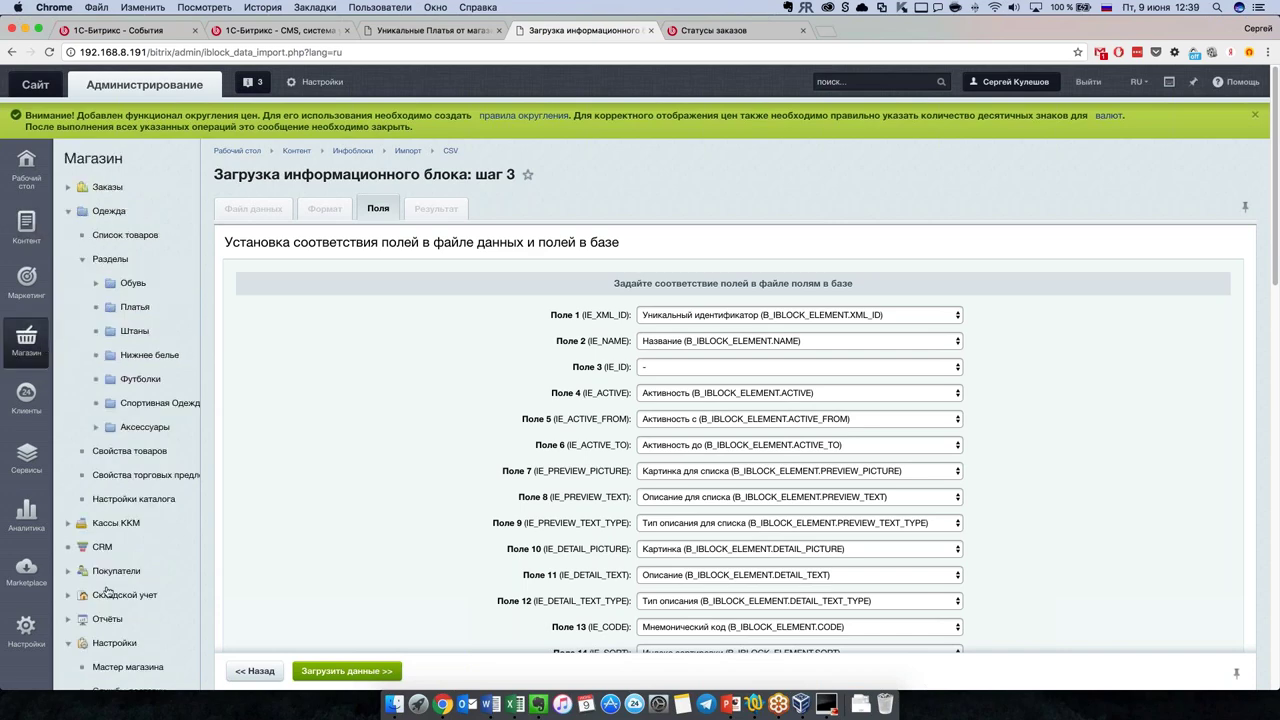
{"action": "scroll", "coordinate": [120, 370], "scroll_direction": "down", "scroll_amount": 5}
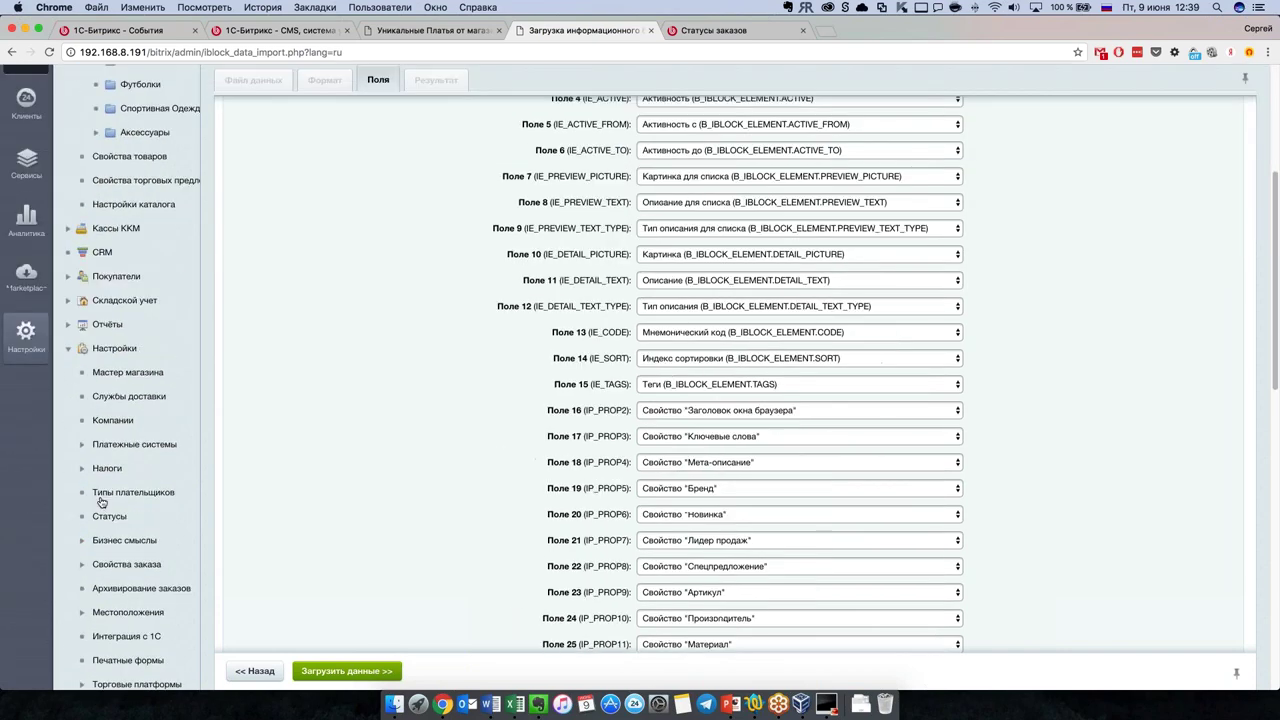
{"action": "left_click", "coordinate": [123, 363]}
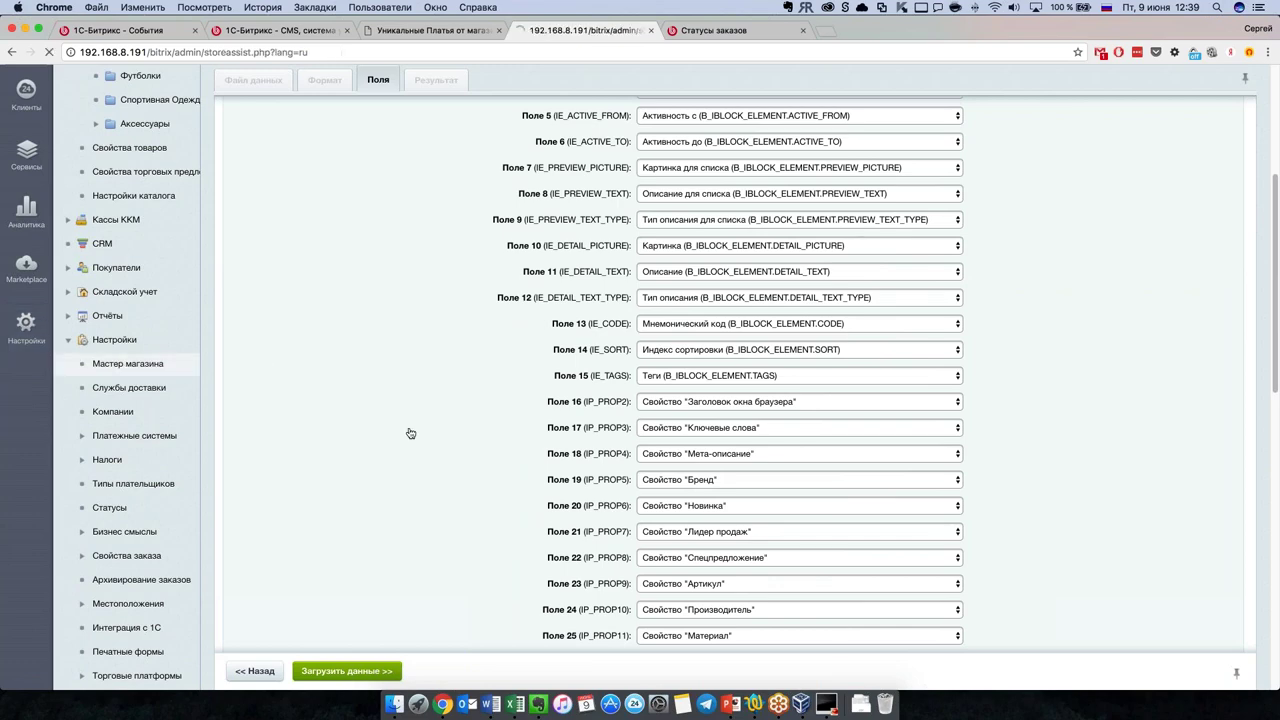
Step: Scroll to the wizard's payment and delivery block and open the Платежные системы list
{"action": "scroll", "coordinate": [690, 388], "scroll_direction": "down", "scroll_amount": 5}
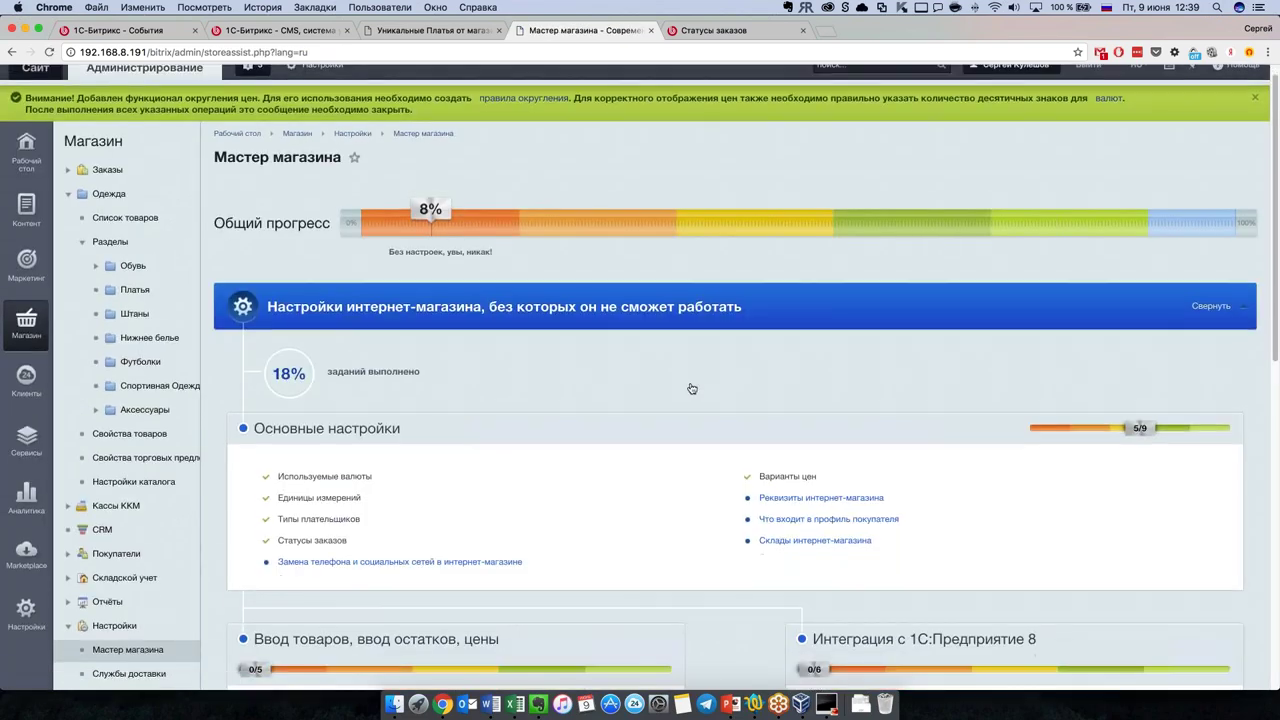
{"action": "scroll", "coordinate": [680, 405], "scroll_direction": "down", "scroll_amount": 3}
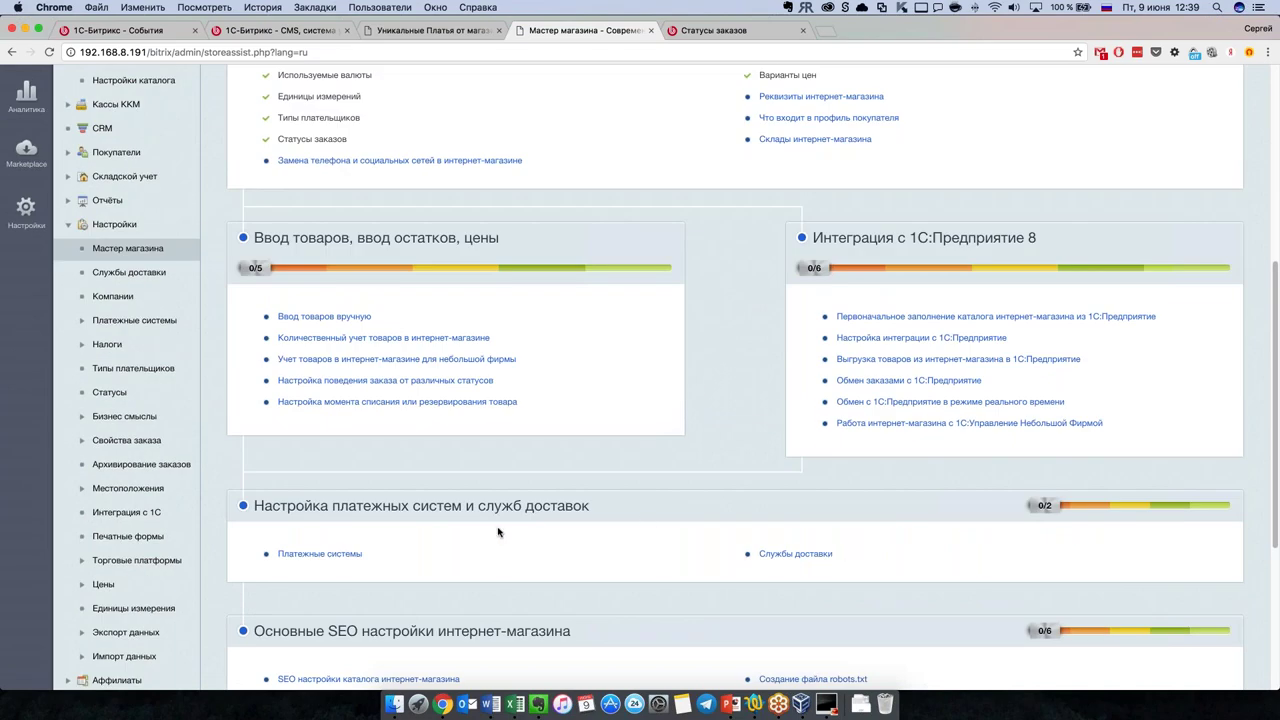
{"action": "scroll", "coordinate": [500, 530], "scroll_direction": "down", "scroll_amount": 1}
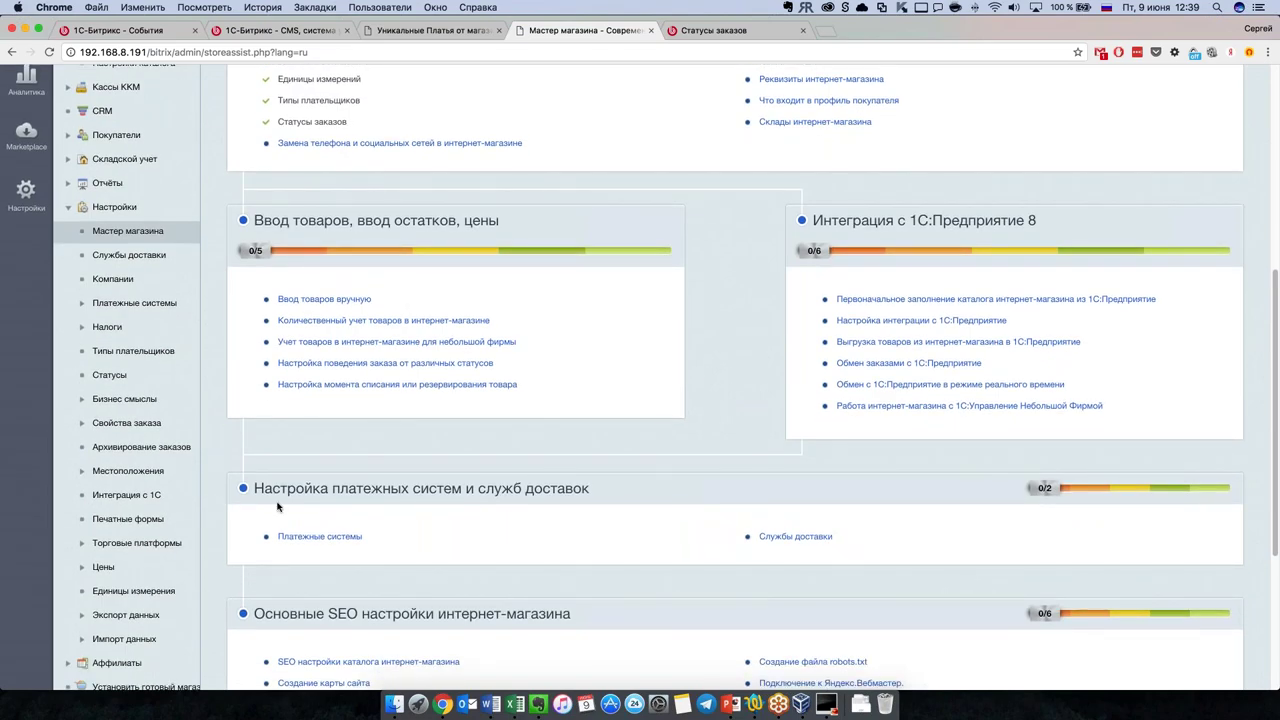
{"action": "scroll", "coordinate": [544, 403], "scroll_direction": "up", "scroll_amount": 1}
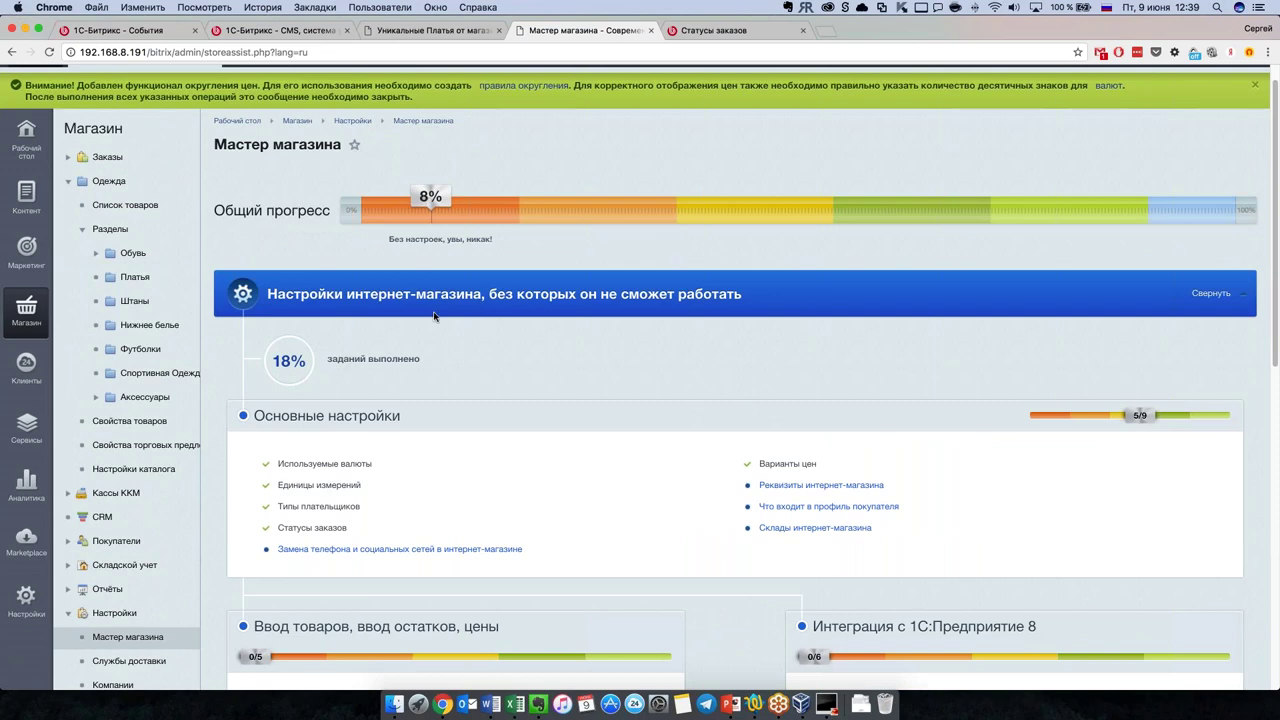
{"action": "scroll", "coordinate": [434, 317], "scroll_direction": "down", "scroll_amount": 3}
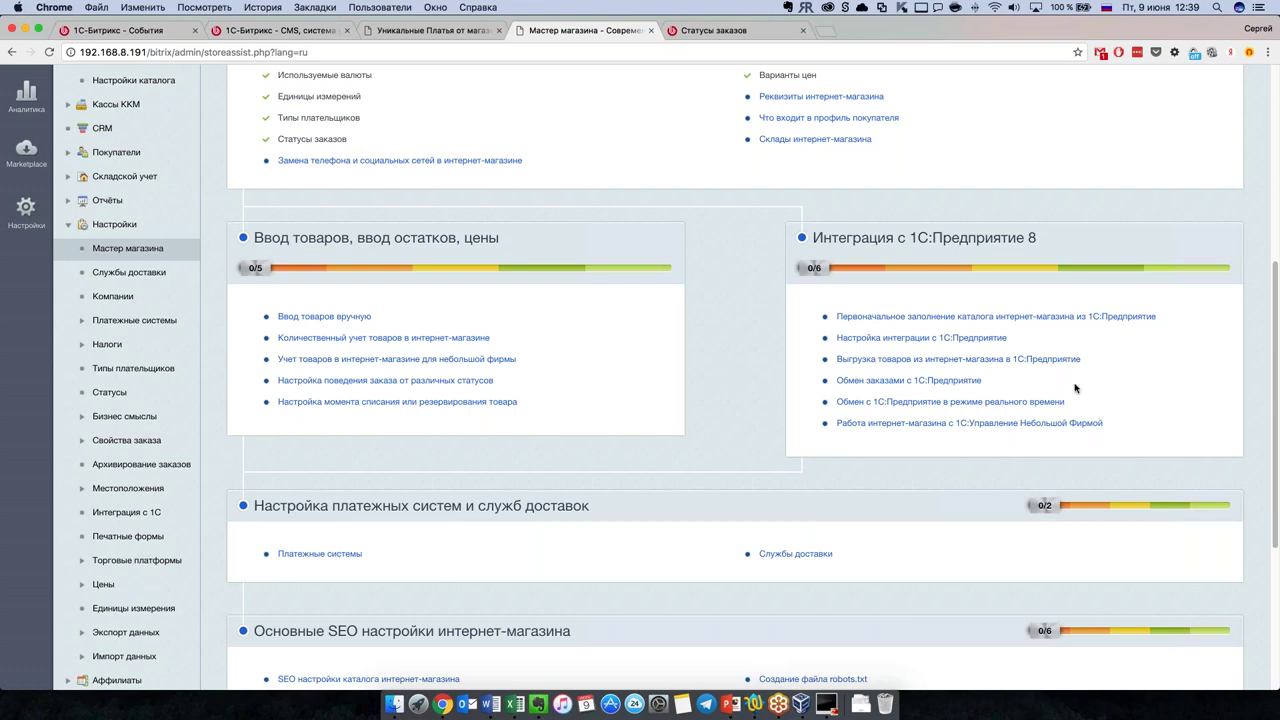
{"action": "left_click", "coordinate": [358, 555]}
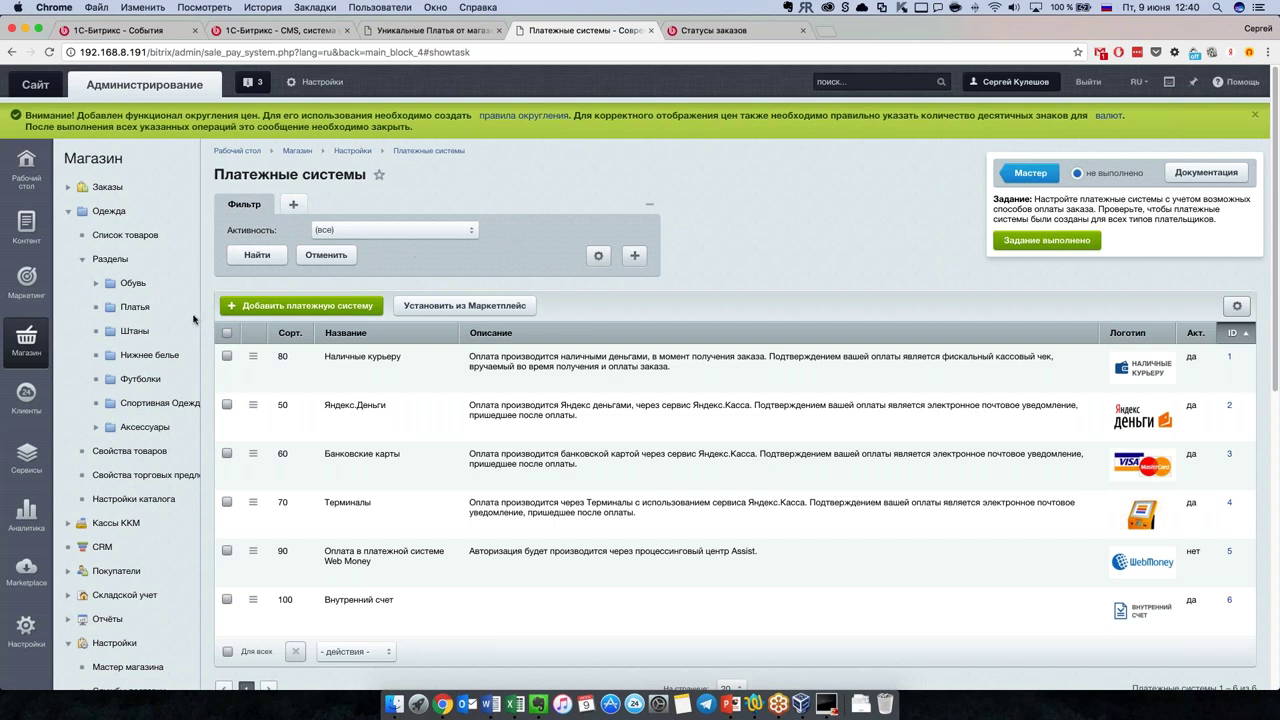
Step: Open the Одежда sections, then its product list, and check the bulk-actions dropdown
{"action": "left_click", "coordinate": [152, 275]}
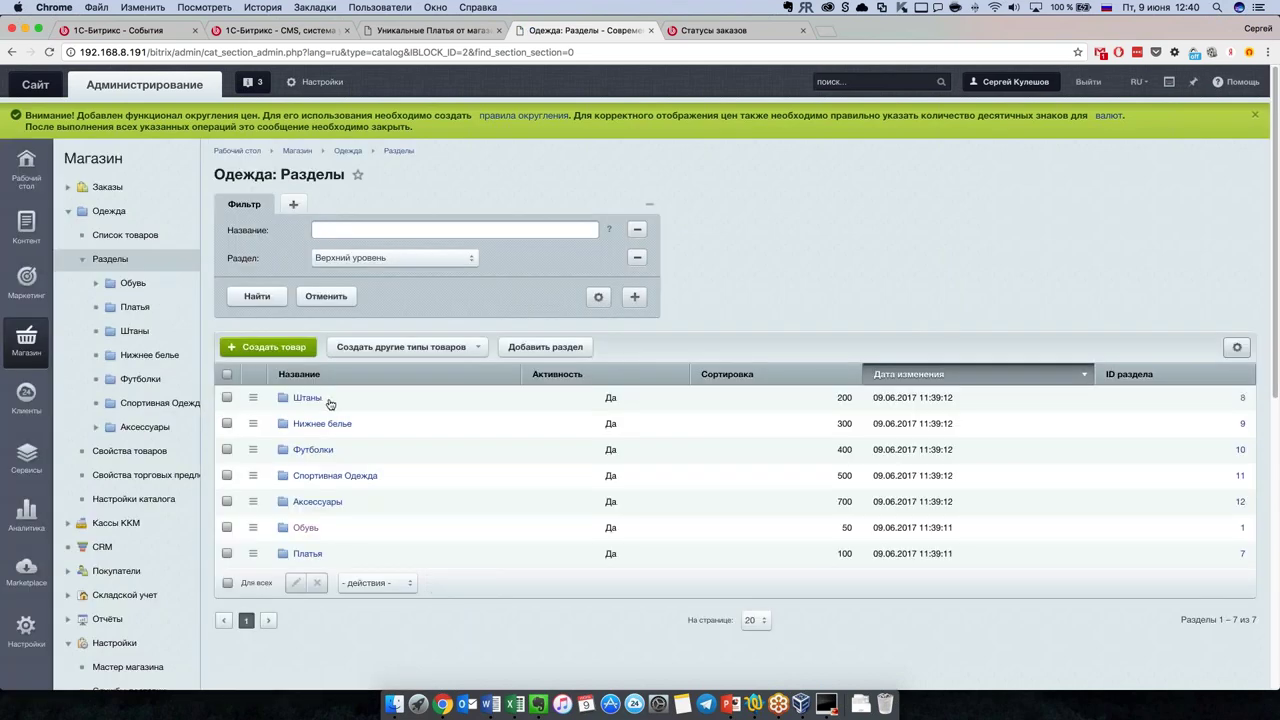
{"action": "scroll", "coordinate": [338, 423], "scroll_direction": "down", "scroll_amount": 1}
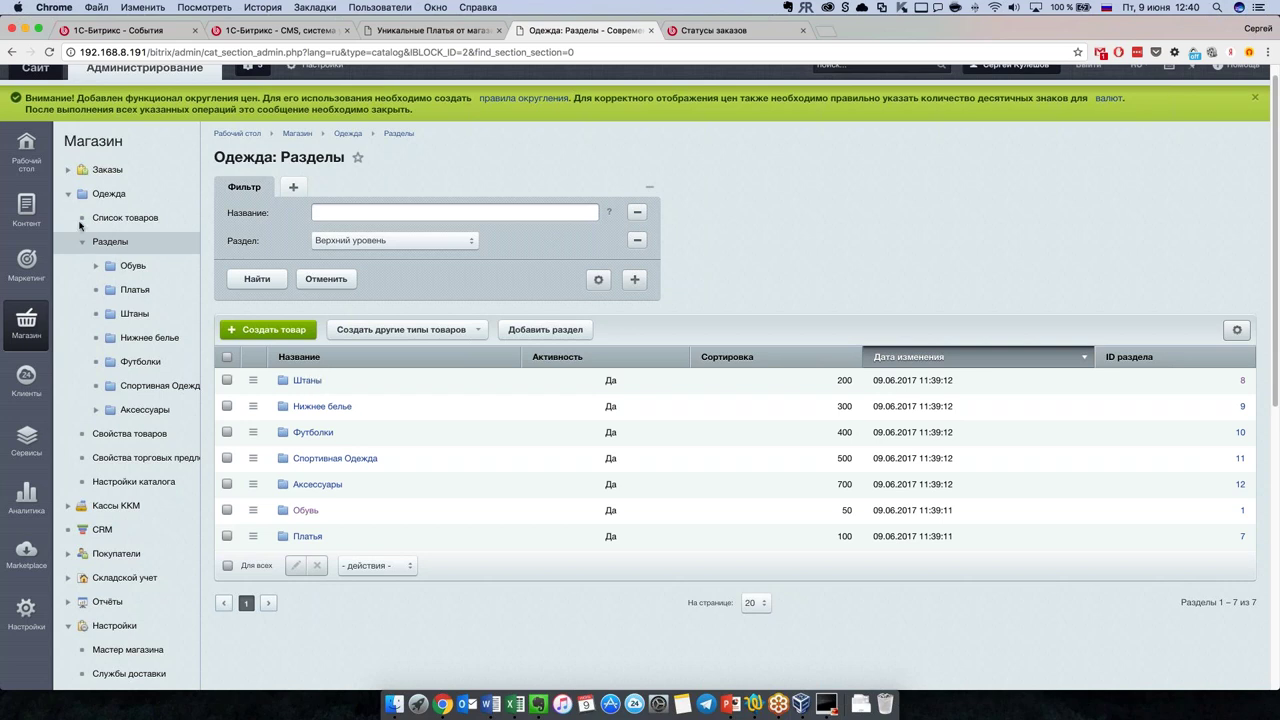
{"action": "left_click", "coordinate": [123, 217]}
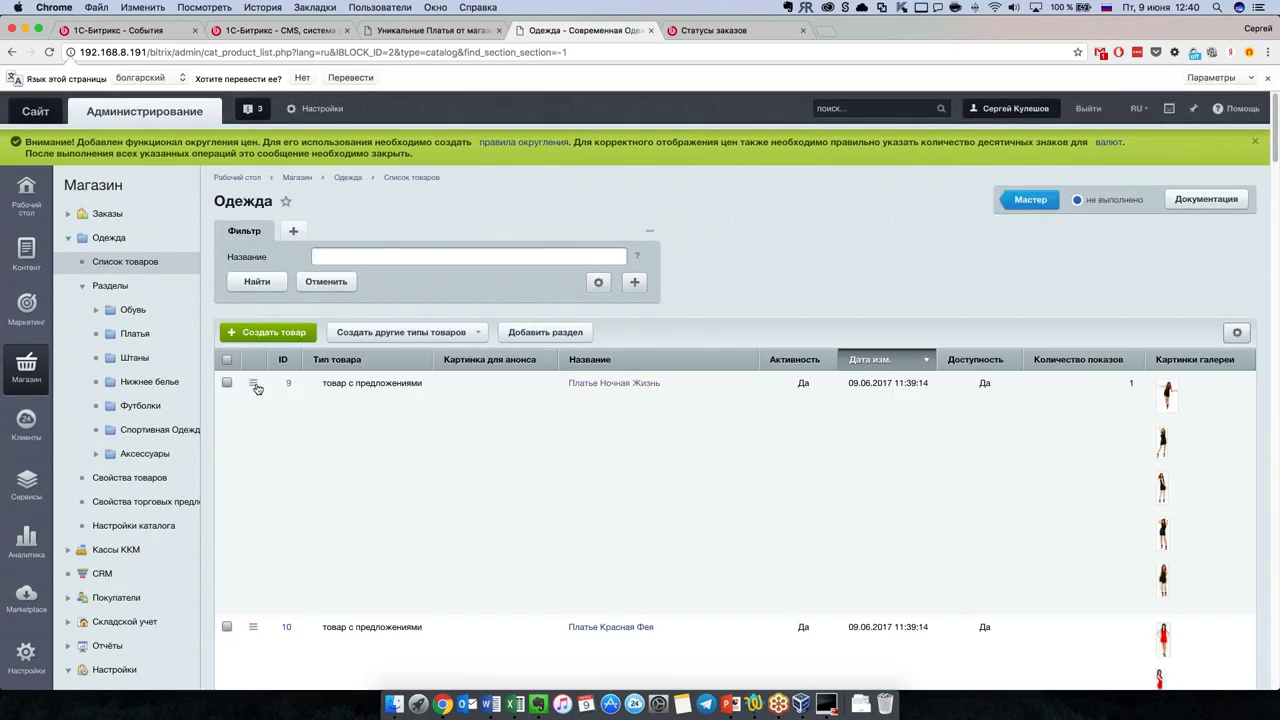
{"action": "scroll", "coordinate": [257, 388], "scroll_direction": "down", "scroll_amount": 20}
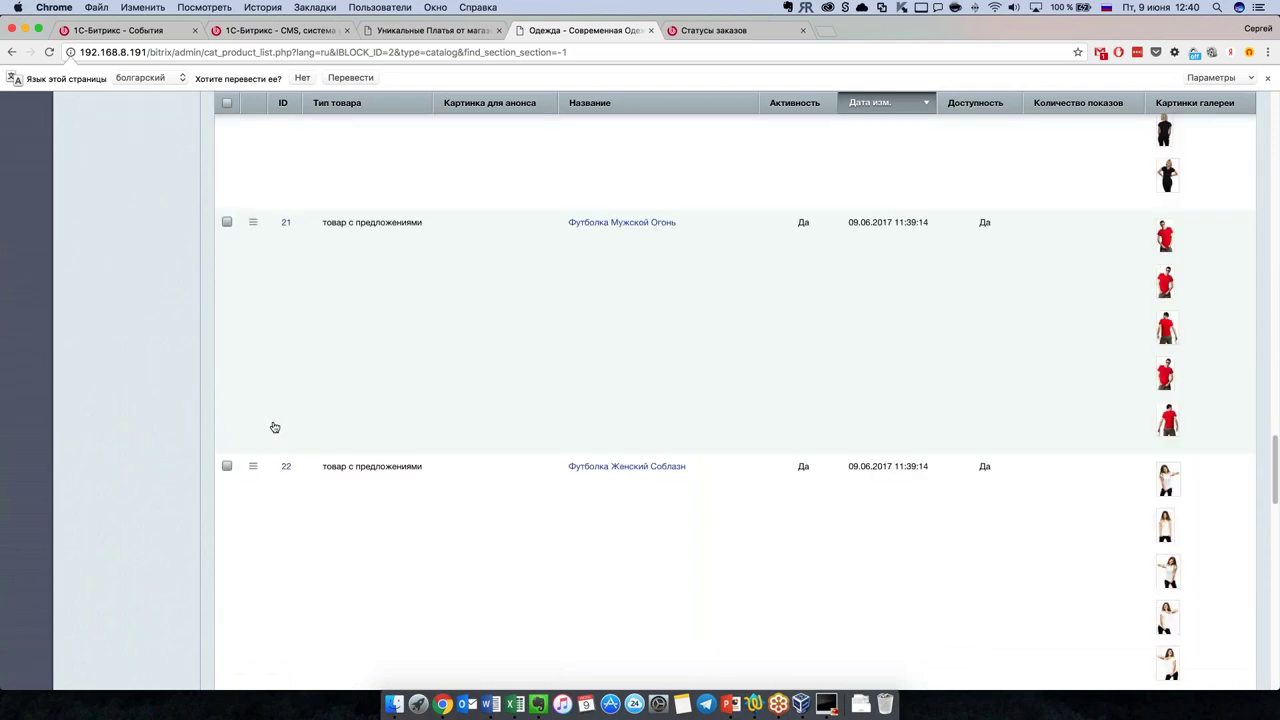
{"action": "scroll", "coordinate": [273, 427], "scroll_direction": "down", "scroll_amount": 10}
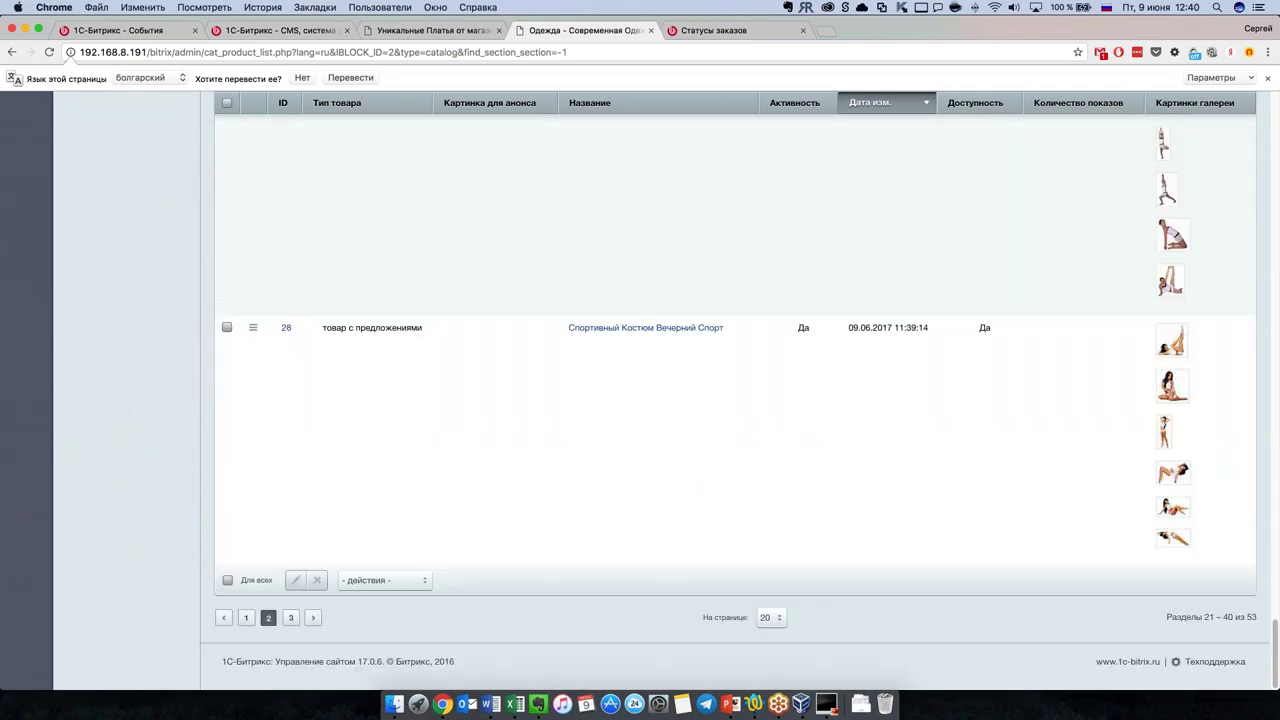
{"action": "left_click", "coordinate": [390, 580]}
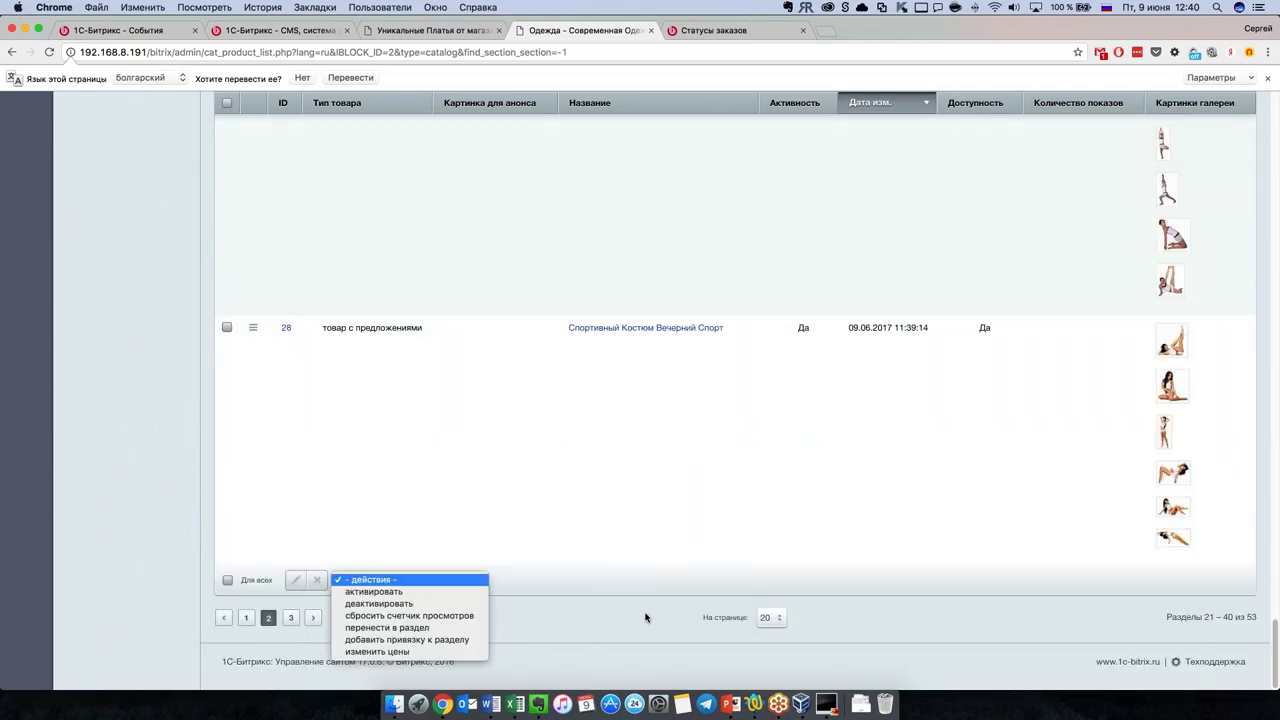
{"action": "scroll", "coordinate": [443, 571], "scroll_direction": "up", "scroll_amount": 20}
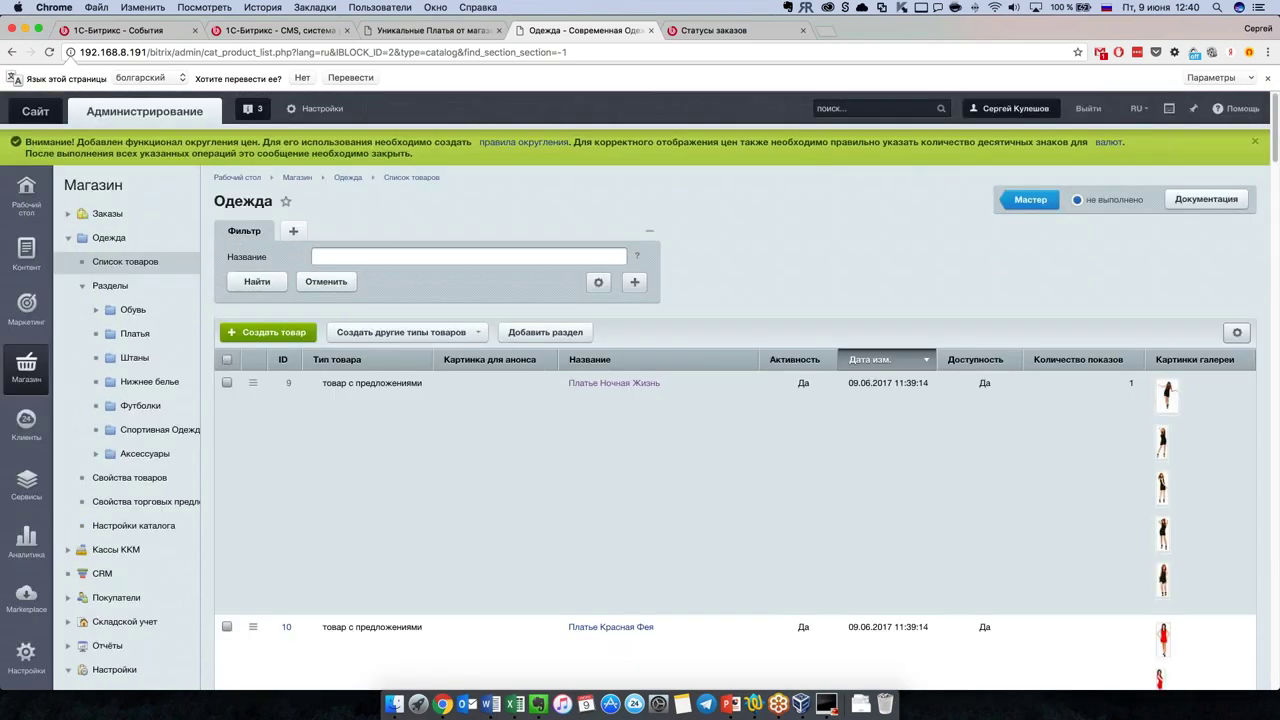
{"action": "left_click", "coordinate": [226, 359]}
{"action": "scroll", "coordinate": [366, 497], "scroll_direction": "down", "scroll_amount": 20}
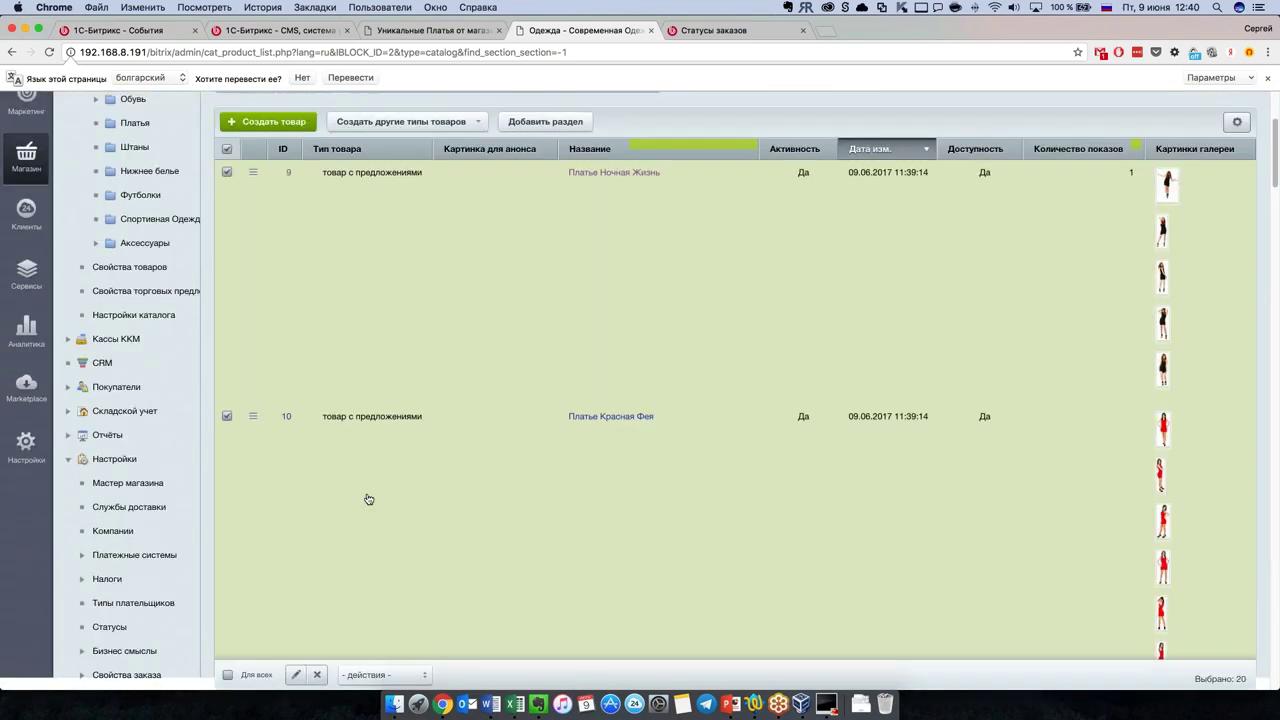
{"action": "left_click", "coordinate": [400, 580]}
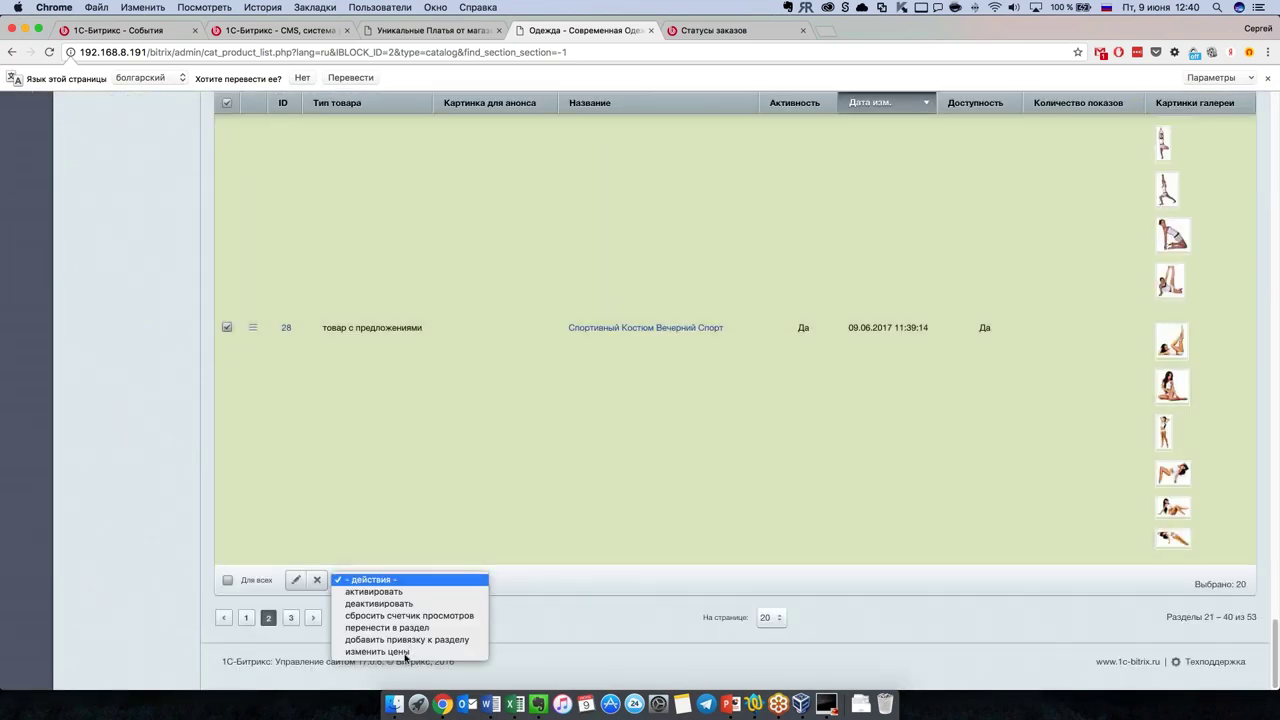
{"action": "left_click", "coordinate": [406, 652]}
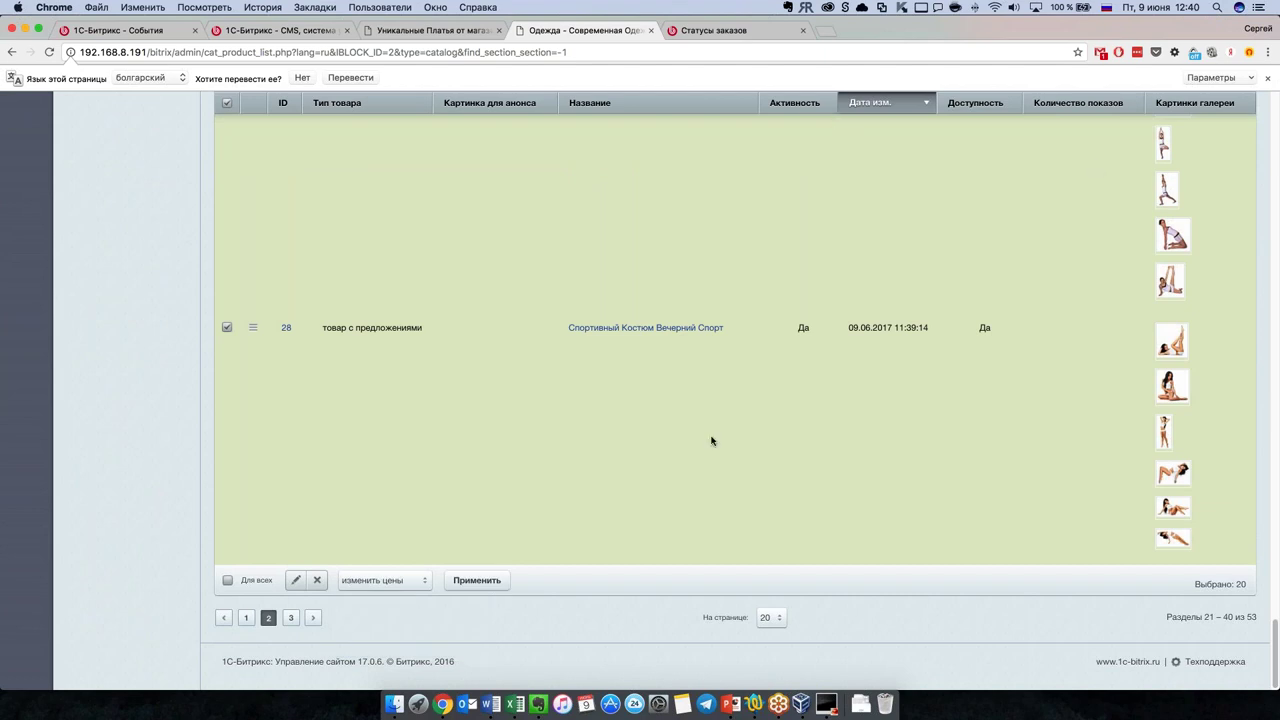
{"action": "left_click", "coordinate": [475, 584]}
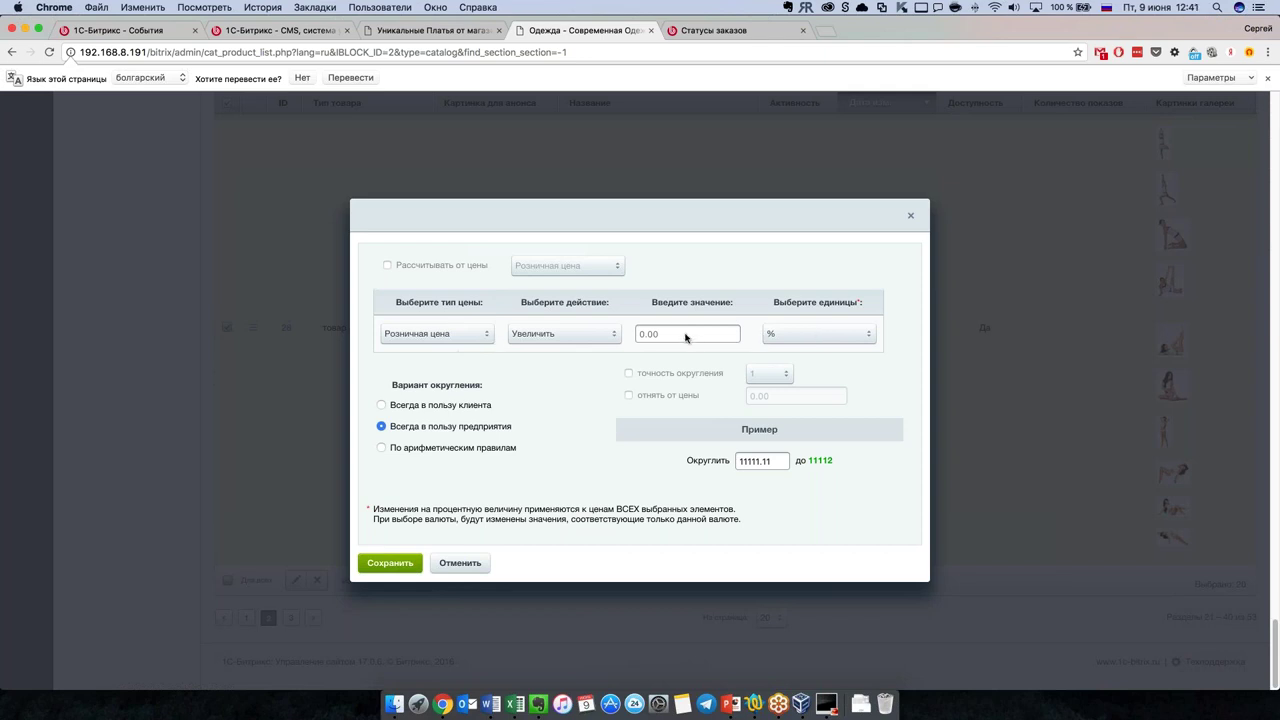
{"action": "left_click", "coordinate": [609, 337]}
{"action": "left_click", "coordinate": [476, 331]}
{"action": "left_click", "coordinate": [465, 336]}
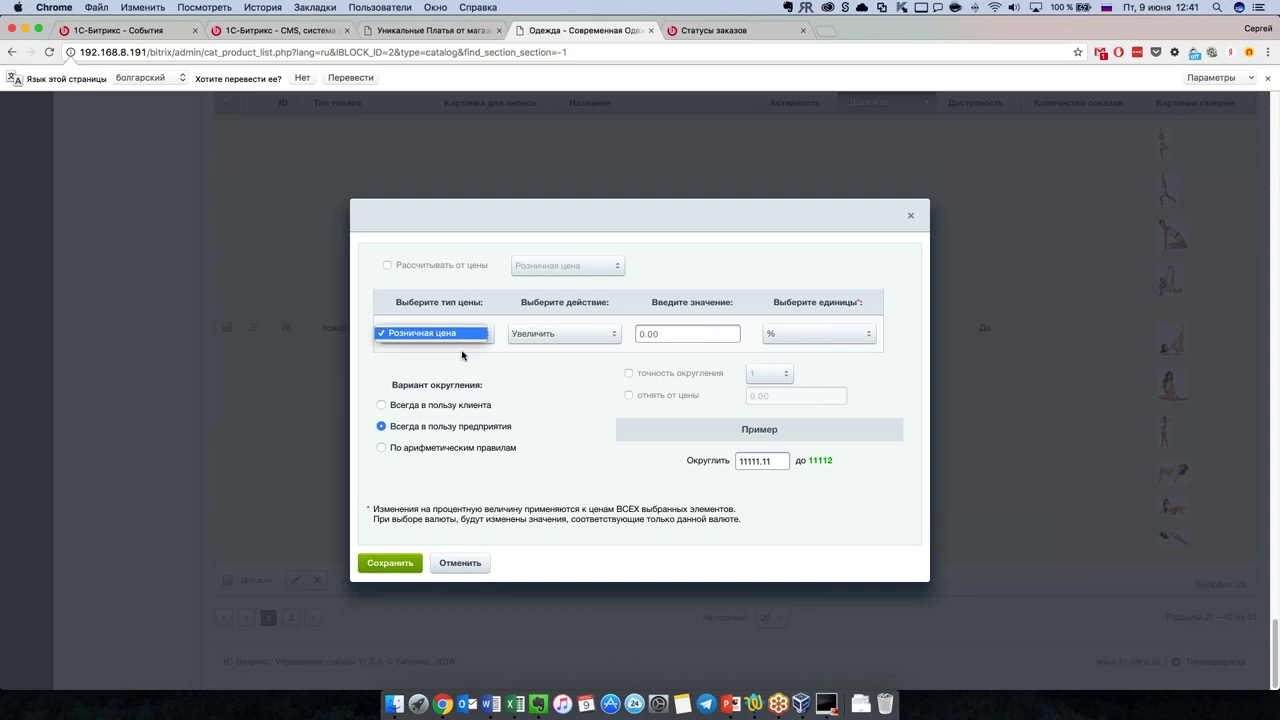
{"action": "left_click", "coordinate": [673, 347]}
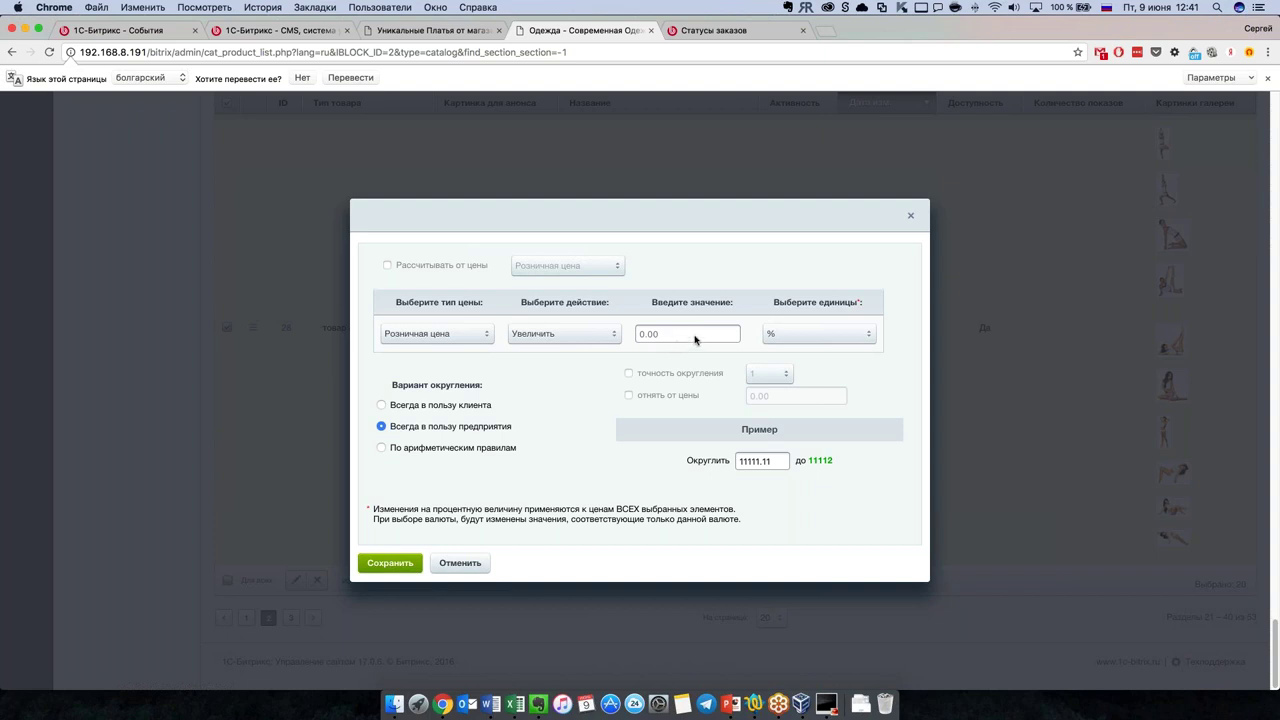
{"action": "left_click", "coordinate": [860, 335]}
{"action": "left_click", "coordinate": [805, 357]}
{"action": "left_click", "coordinate": [858, 334]}
{"action": "left_click", "coordinate": [812, 321]}
{"action": "left_click", "coordinate": [829, 334]}
{"action": "left_click", "coordinate": [795, 321]}
{"action": "left_click", "coordinate": [468, 565]}
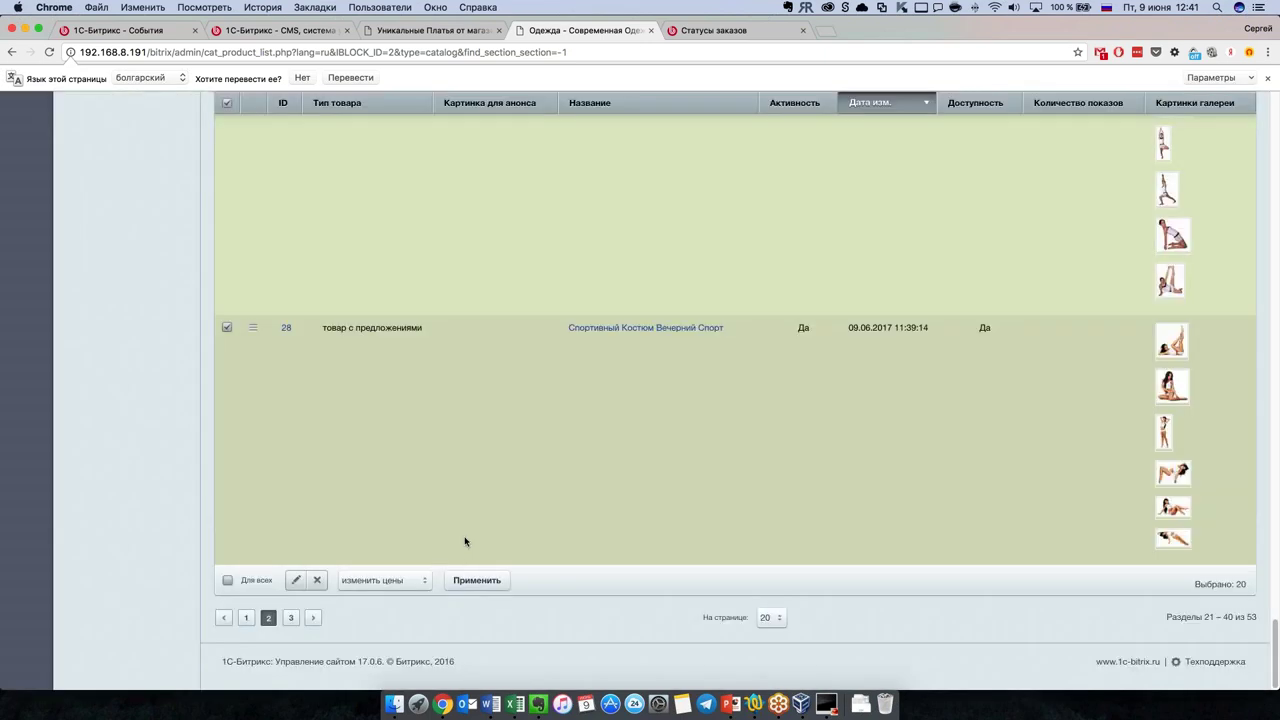
{"action": "scroll", "coordinate": [468, 538], "scroll_direction": "down", "scroll_amount": 5}
{"action": "scroll", "coordinate": [467, 538], "scroll_direction": "up", "scroll_amount": 10}
Step: Open Платье Ночная Жизнь, show its trade offers, and select all five
{"action": "double_click", "coordinate": [543, 460]}
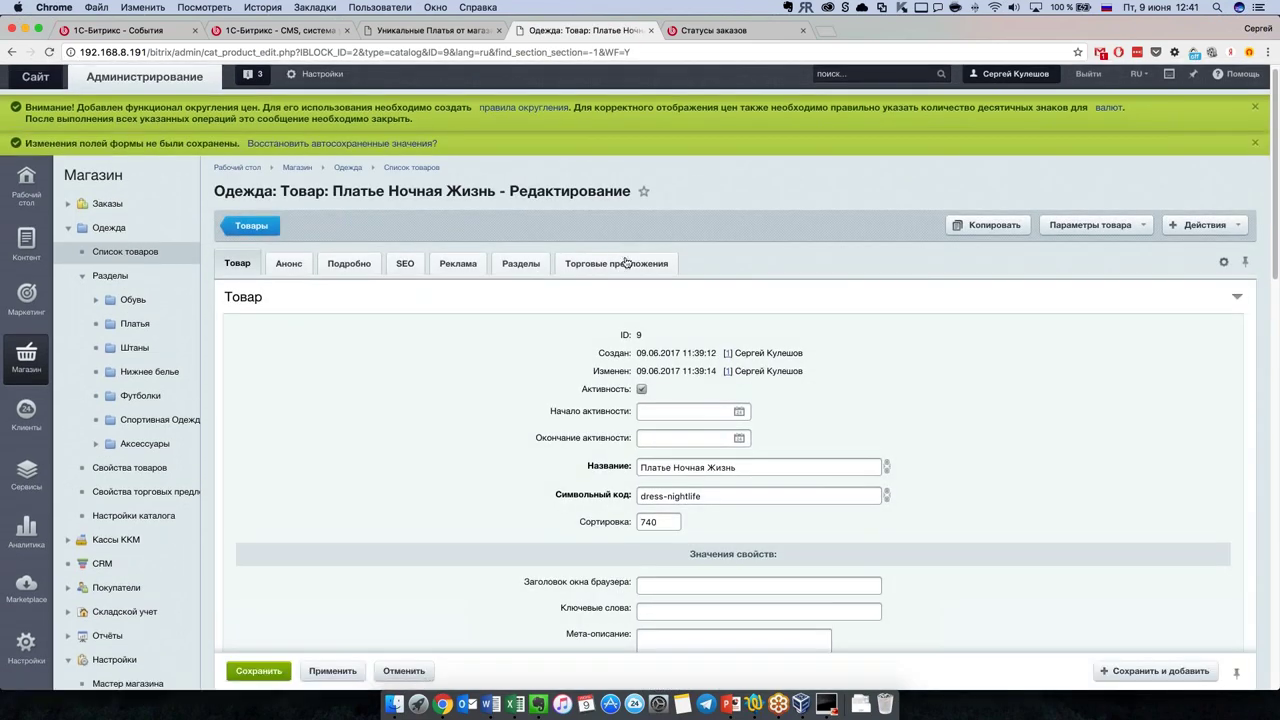
{"action": "left_click", "coordinate": [625, 262]}
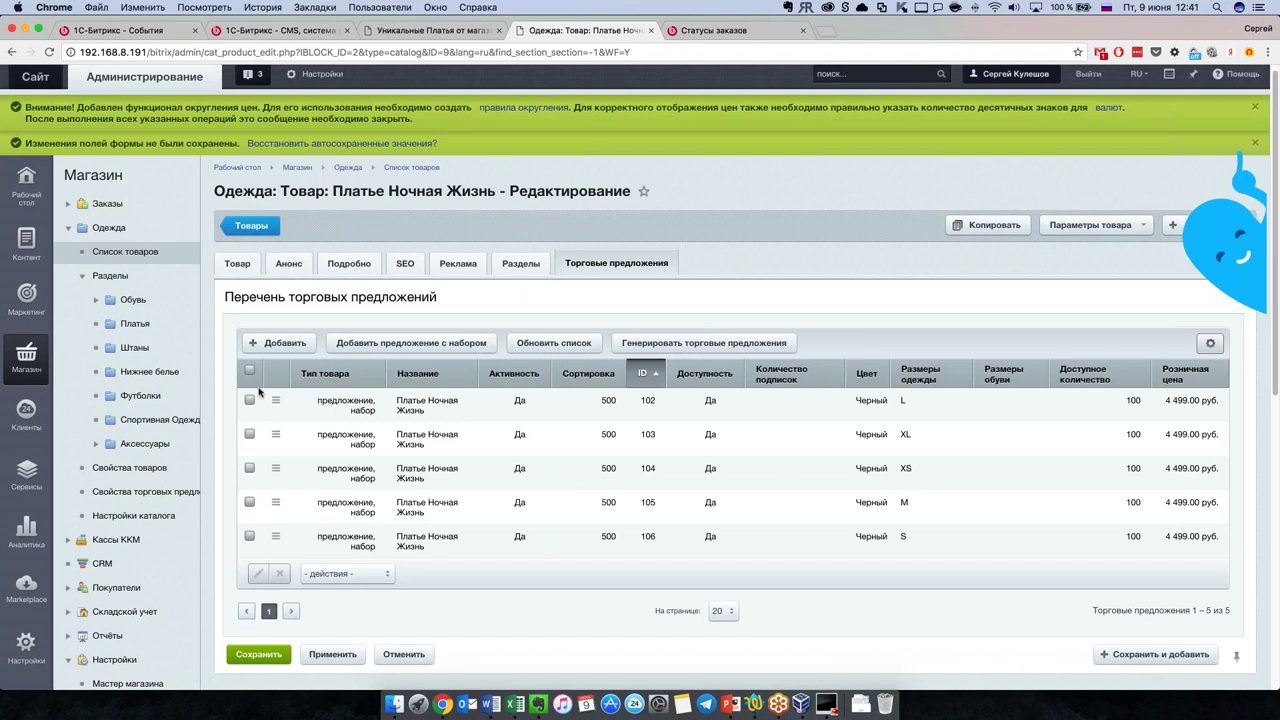
{"action": "left_click", "coordinate": [249, 369]}
{"action": "left_click", "coordinate": [345, 573]}
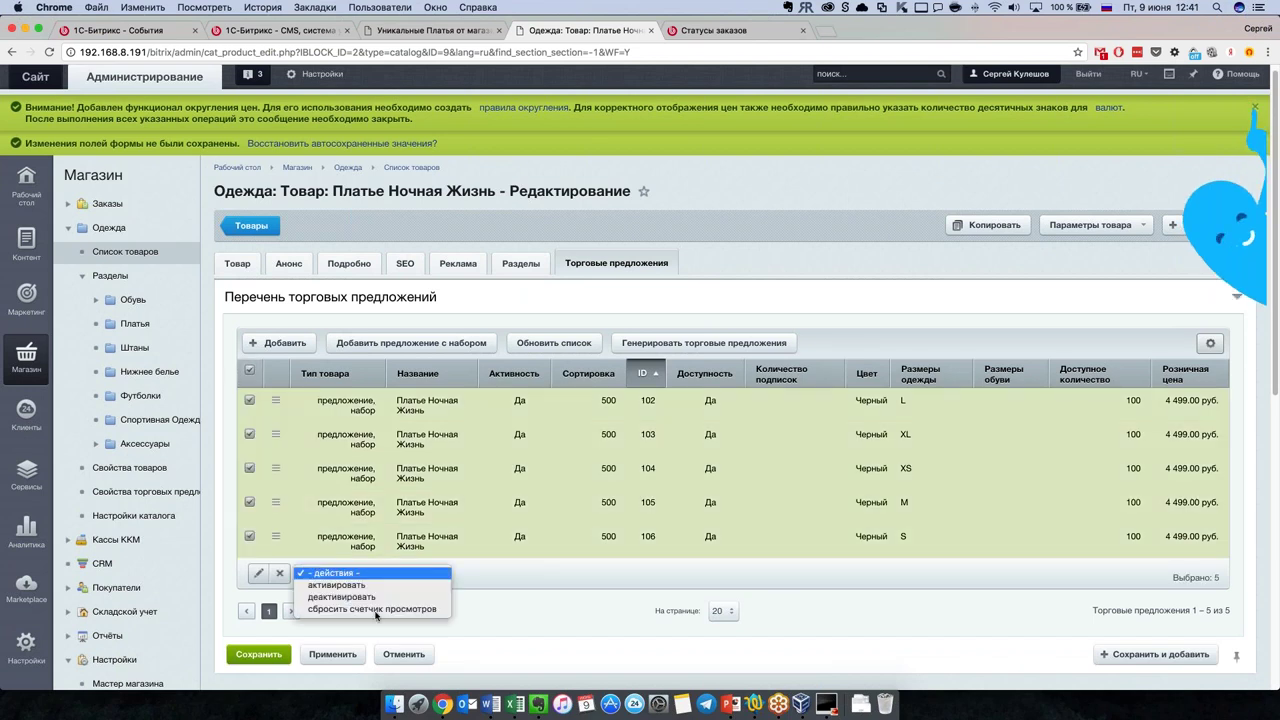
{"action": "left_click", "coordinate": [495, 615]}
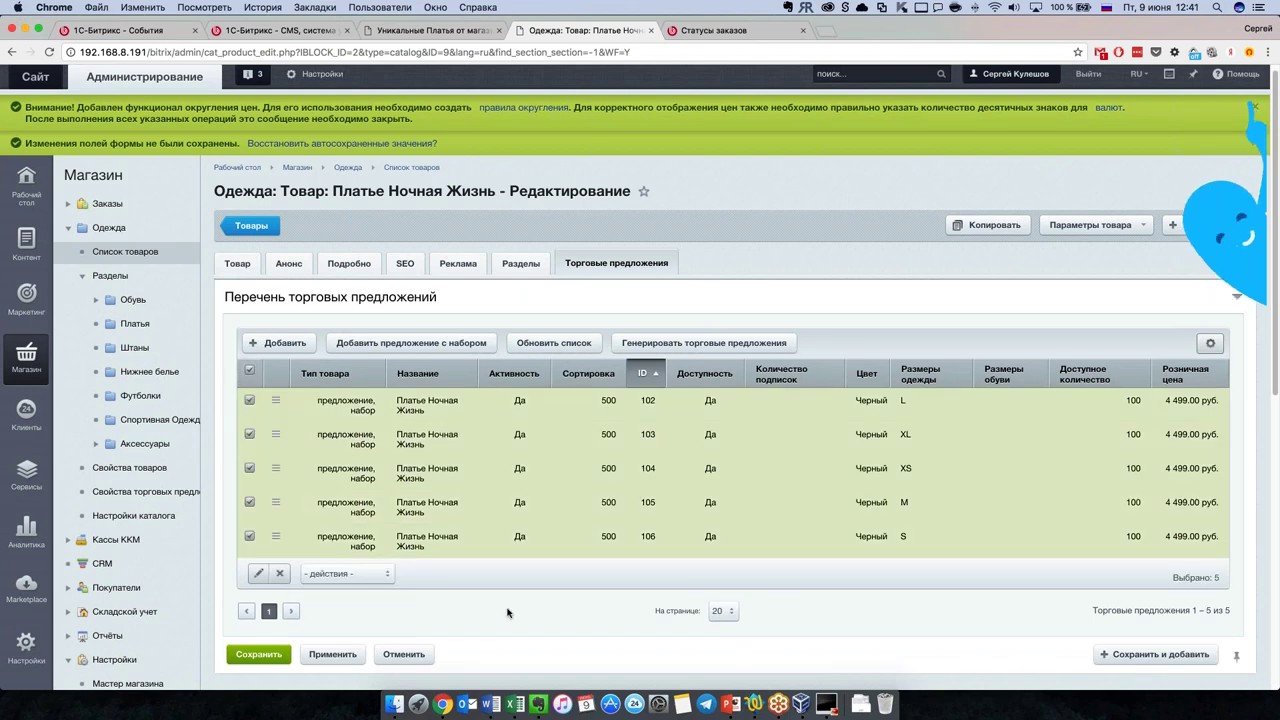
{"action": "scroll", "coordinate": [507, 613], "scroll_direction": "down", "scroll_amount": 1}
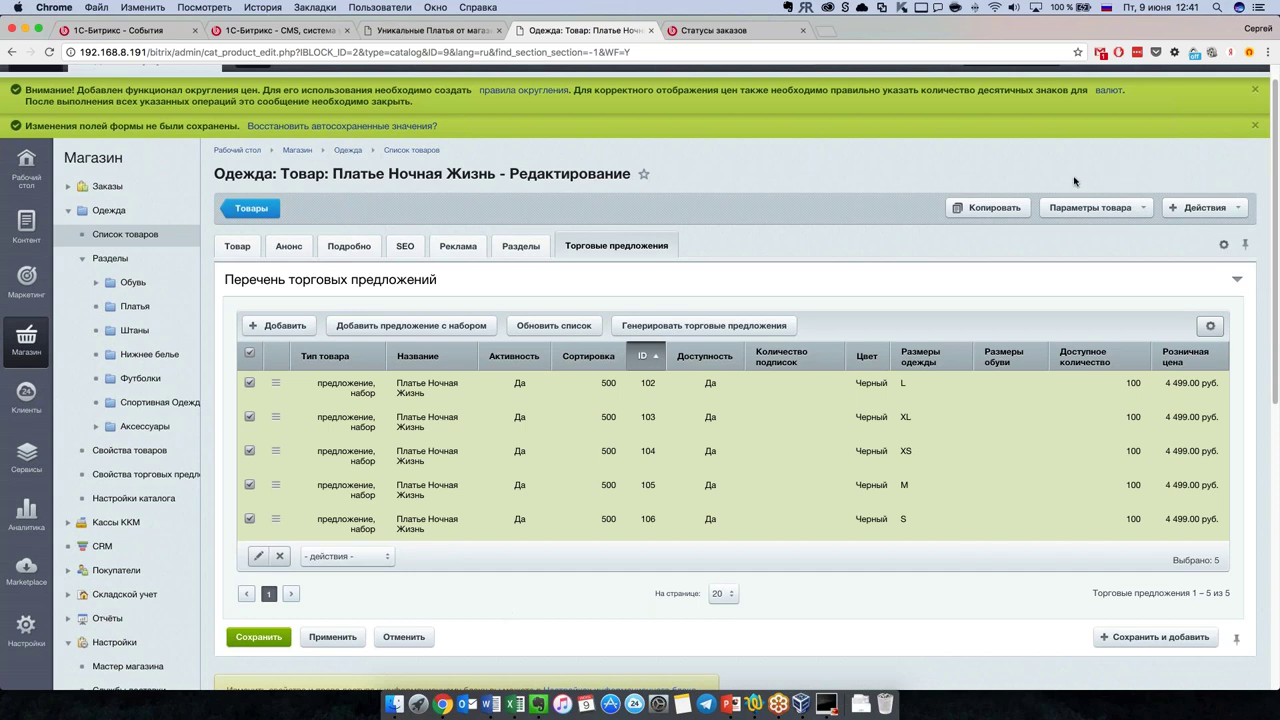
Step: Edit the five selected offers inline, review their sizes and prices, then cancel the edit
{"action": "left_click", "coordinate": [258, 556]}
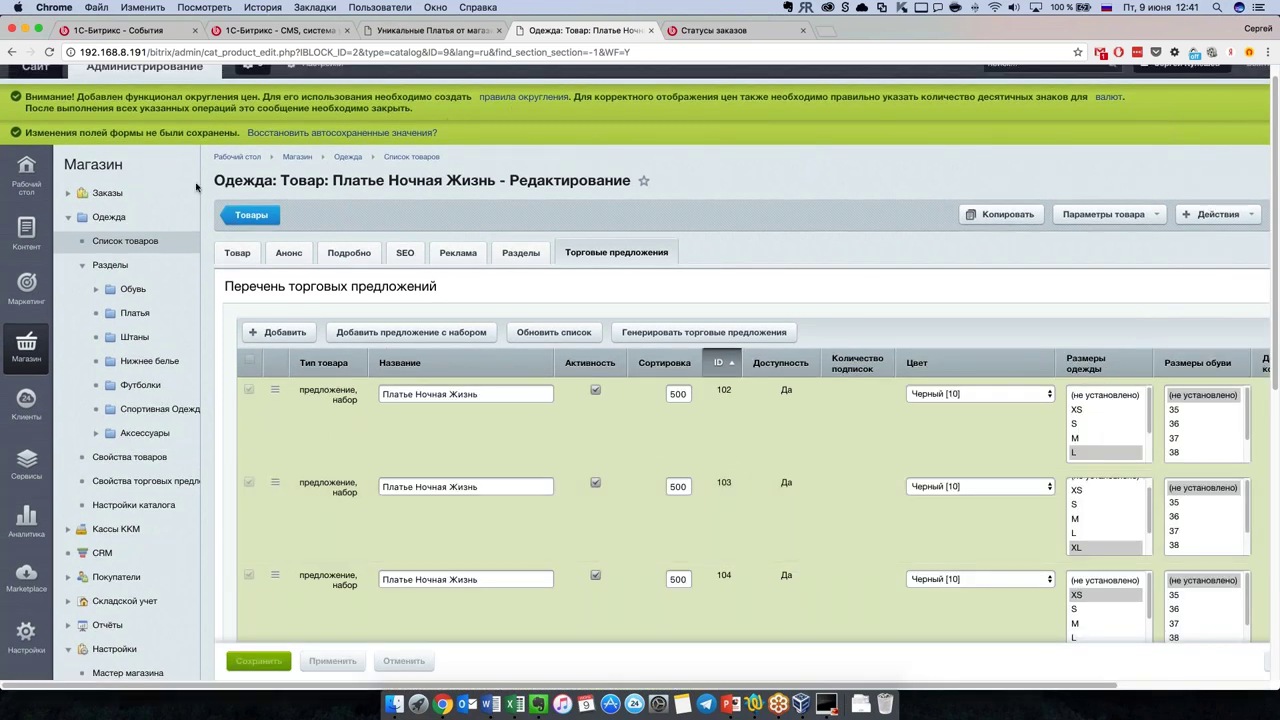
{"action": "scroll", "coordinate": [1151, 500], "scroll_direction": "down", "scroll_amount": 1}
{"action": "scroll", "coordinate": [866, 501], "scroll_direction": "right", "scroll_amount": 2}
{"action": "scroll", "coordinate": [864, 511], "scroll_direction": "left", "scroll_amount": 2}
{"action": "scroll", "coordinate": [866, 514], "scroll_direction": "right", "scroll_amount": 3}
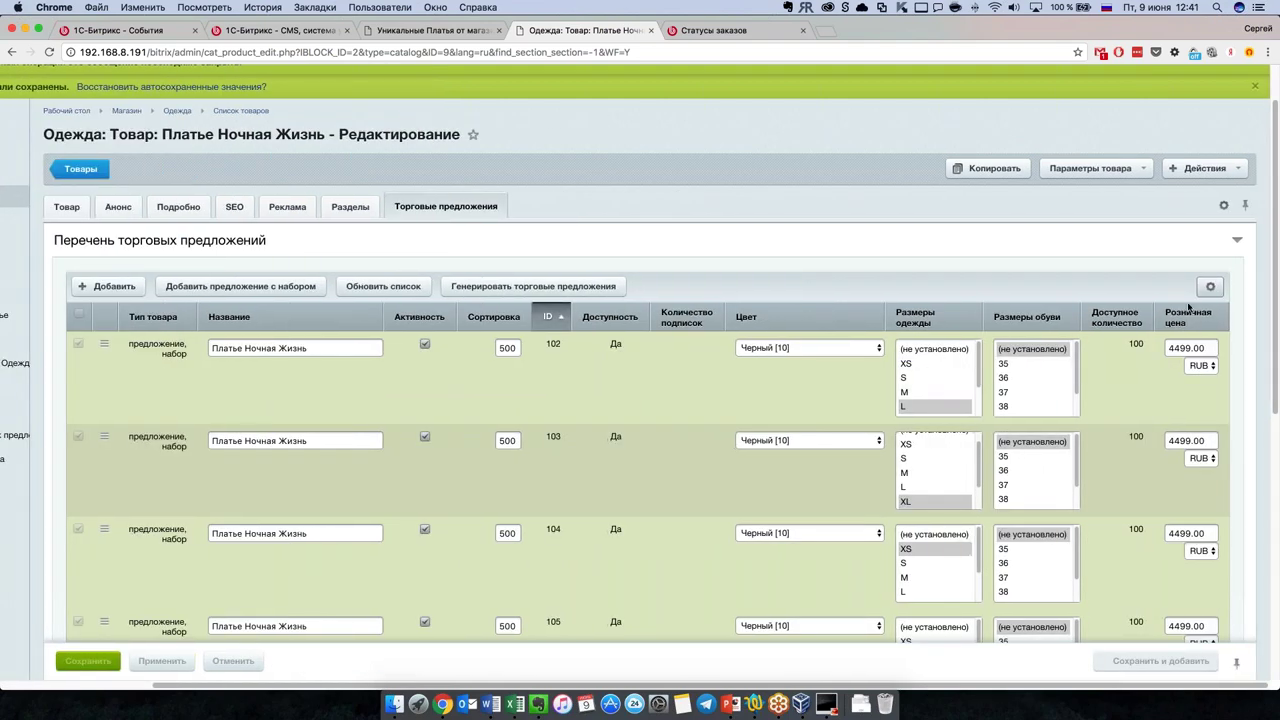
{"action": "scroll", "coordinate": [1174, 595], "scroll_direction": "down", "scroll_amount": 4}
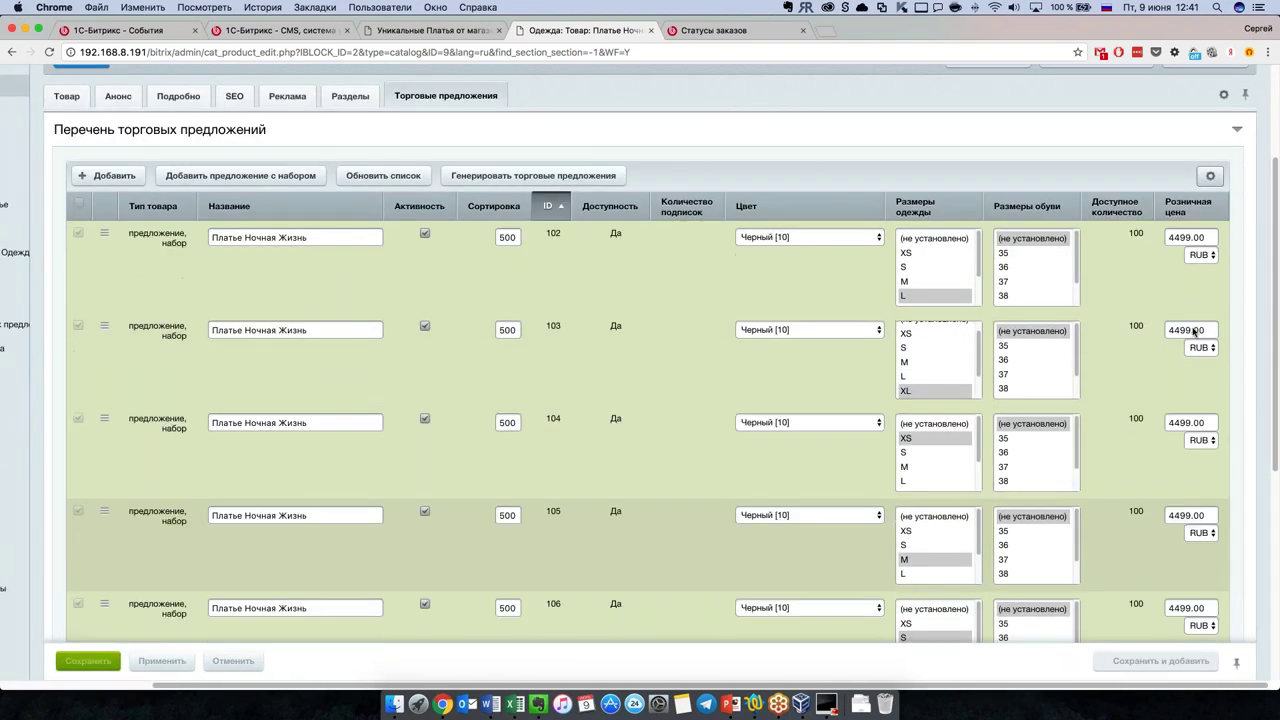
{"action": "scroll", "coordinate": [1185, 482], "scroll_direction": "down", "scroll_amount": 3}
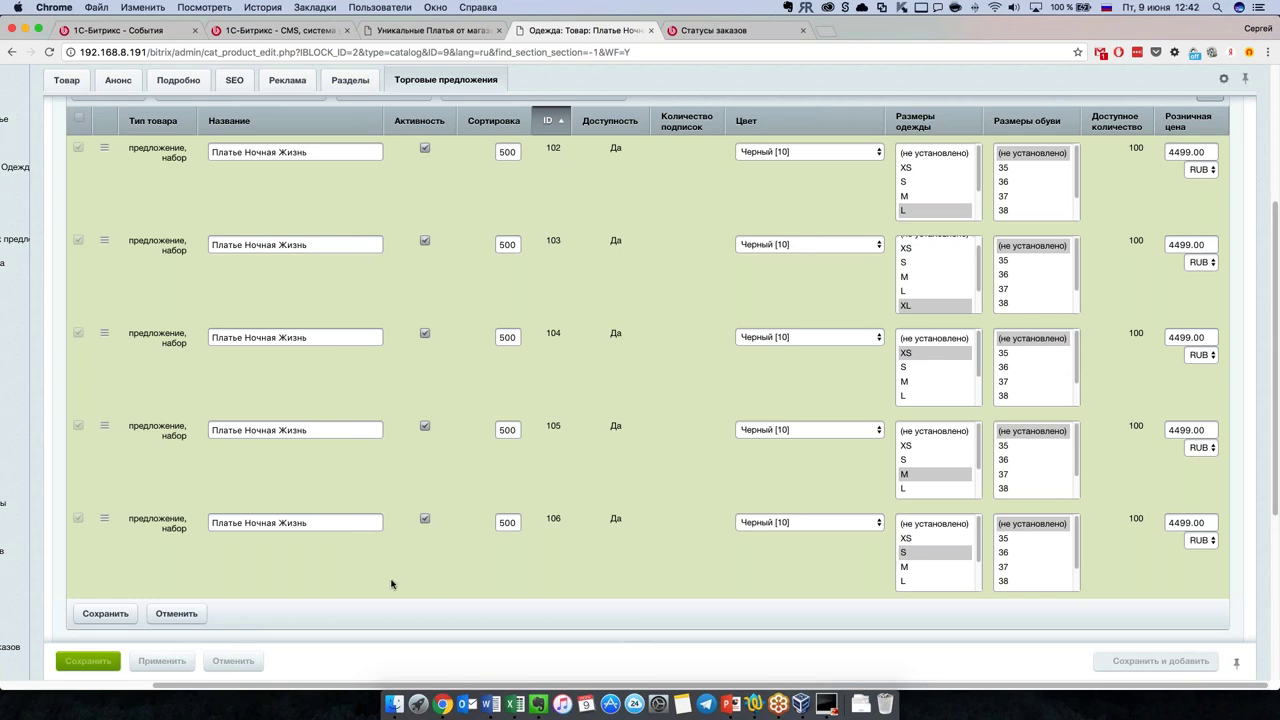
{"action": "scroll", "coordinate": [177, 636], "scroll_direction": "up", "scroll_amount": 1}
{"action": "left_click", "coordinate": [176, 630]}
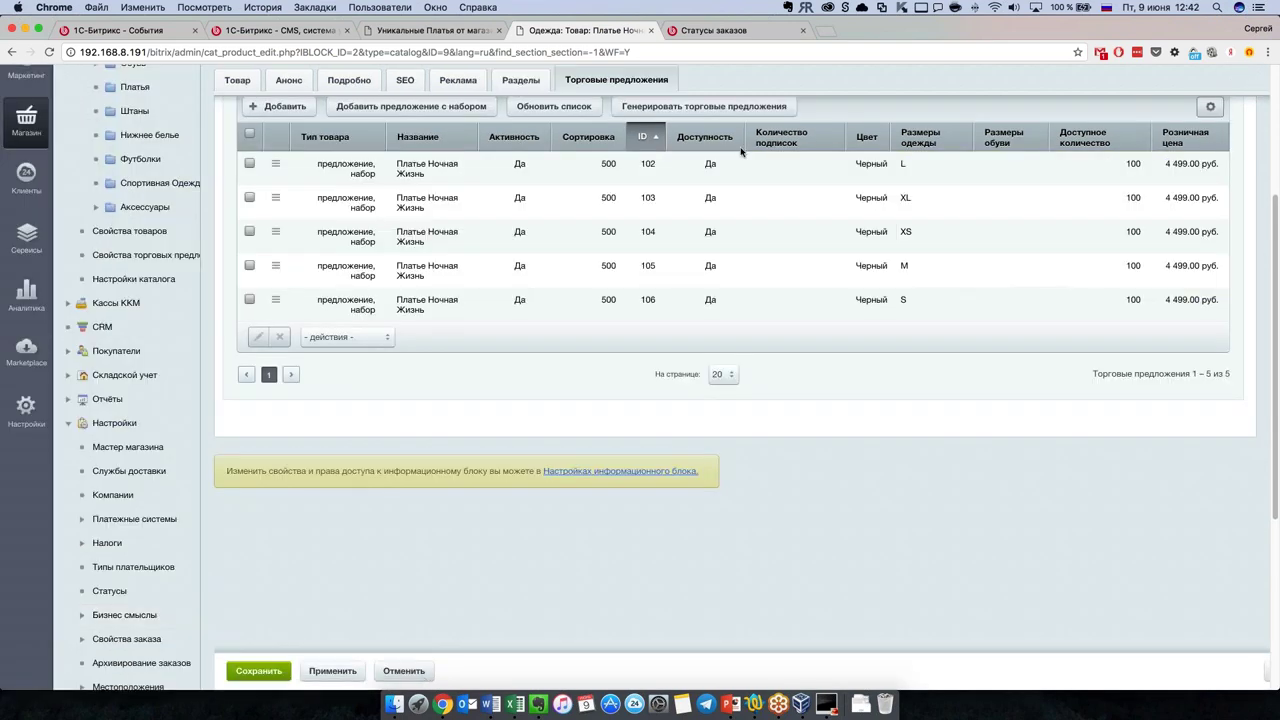
{"action": "scroll", "coordinate": [668, 517], "scroll_direction": "up", "scroll_amount": 5}
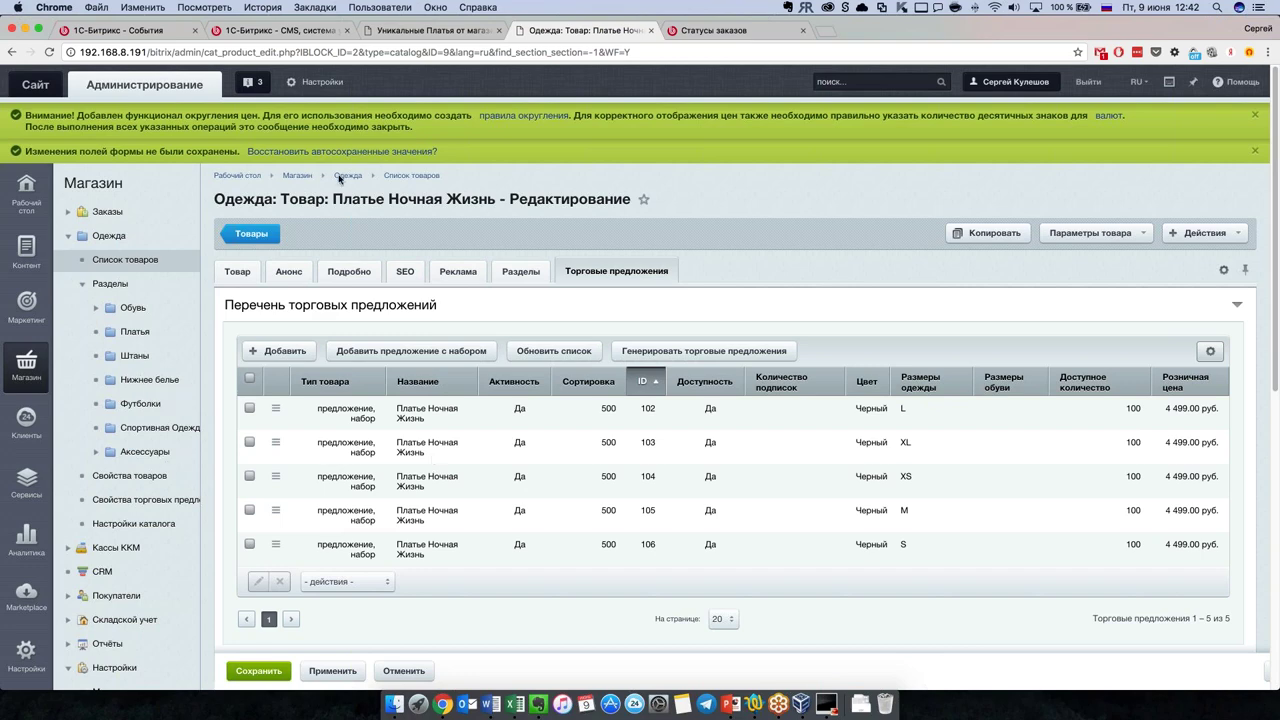
{"action": "scroll", "coordinate": [110, 560], "scroll_direction": "down", "scroll_amount": 5}
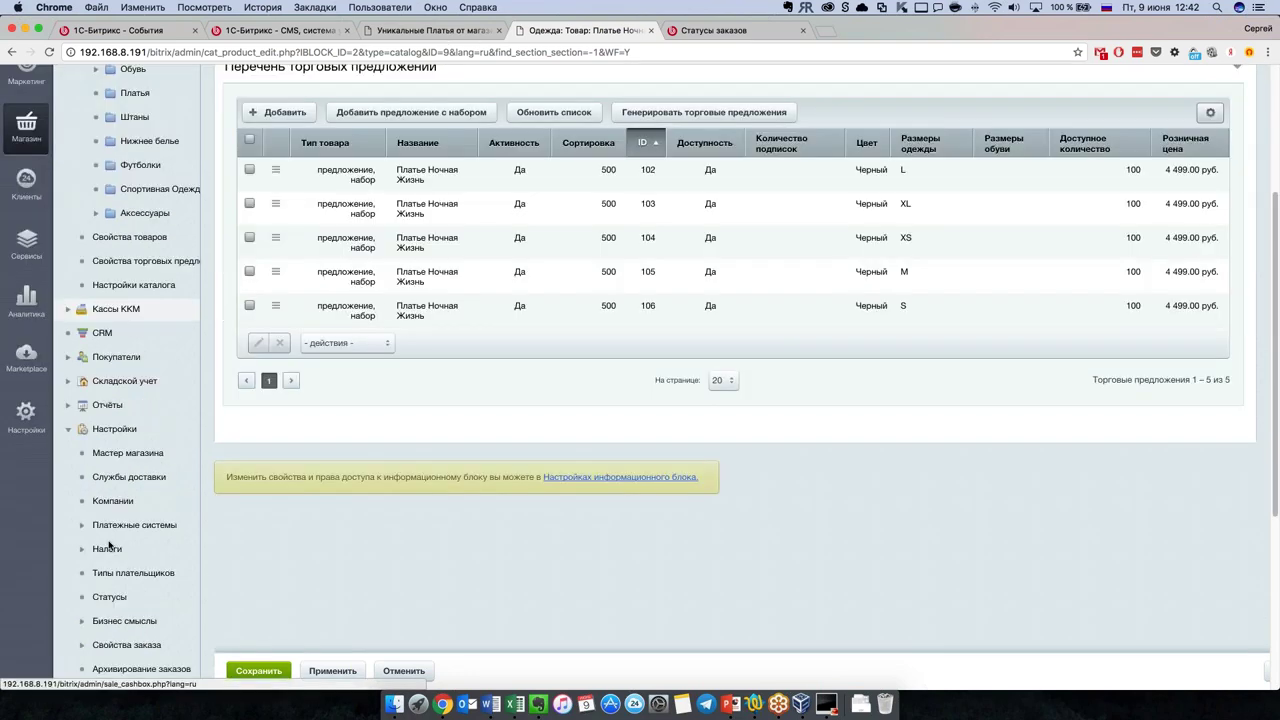
Step: Go to Мастер магазина and open the Платежные системы list from its payment section
{"action": "left_click", "coordinate": [140, 412]}
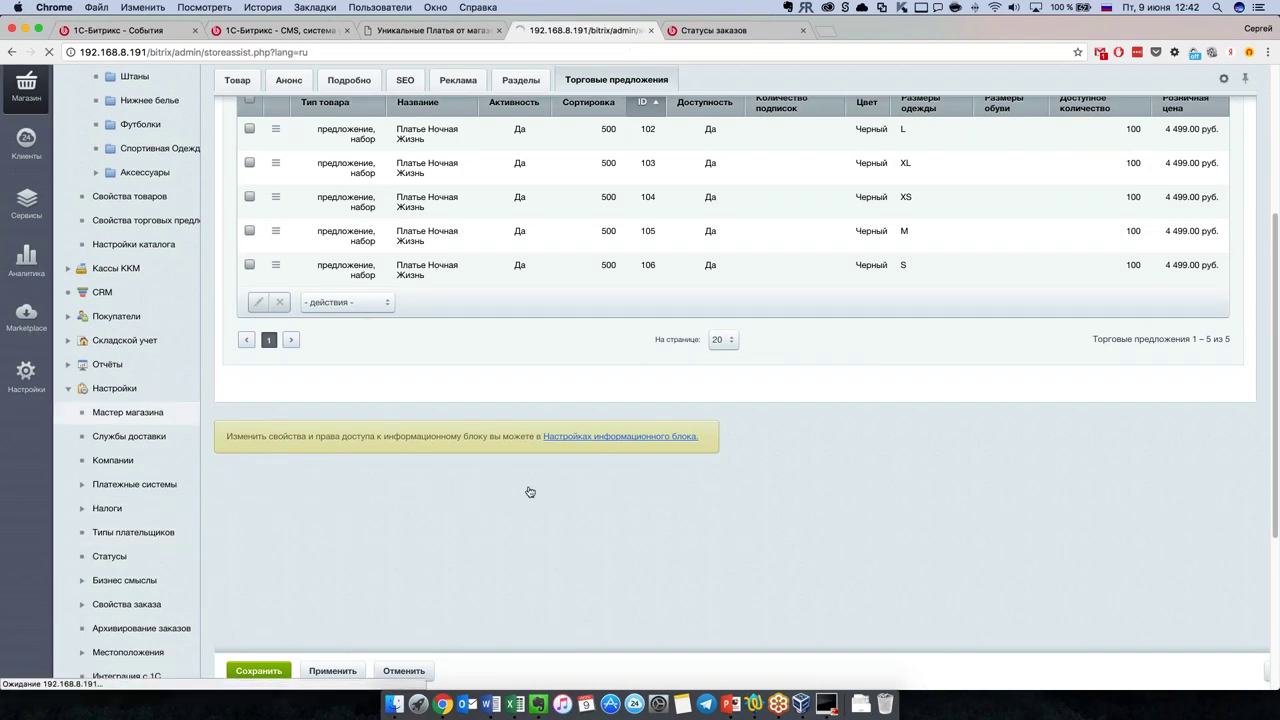
{"action": "scroll", "coordinate": [434, 508], "scroll_direction": "down", "scroll_amount": 5}
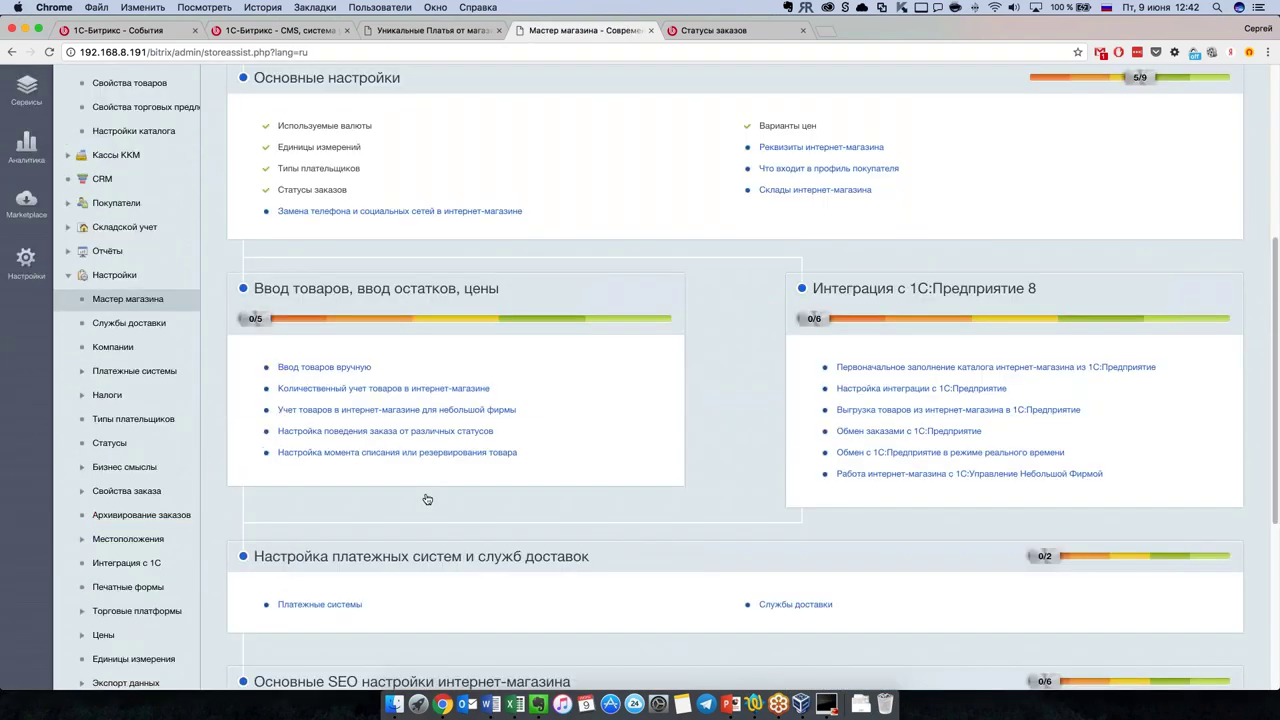
{"action": "left_click", "coordinate": [298, 604]}
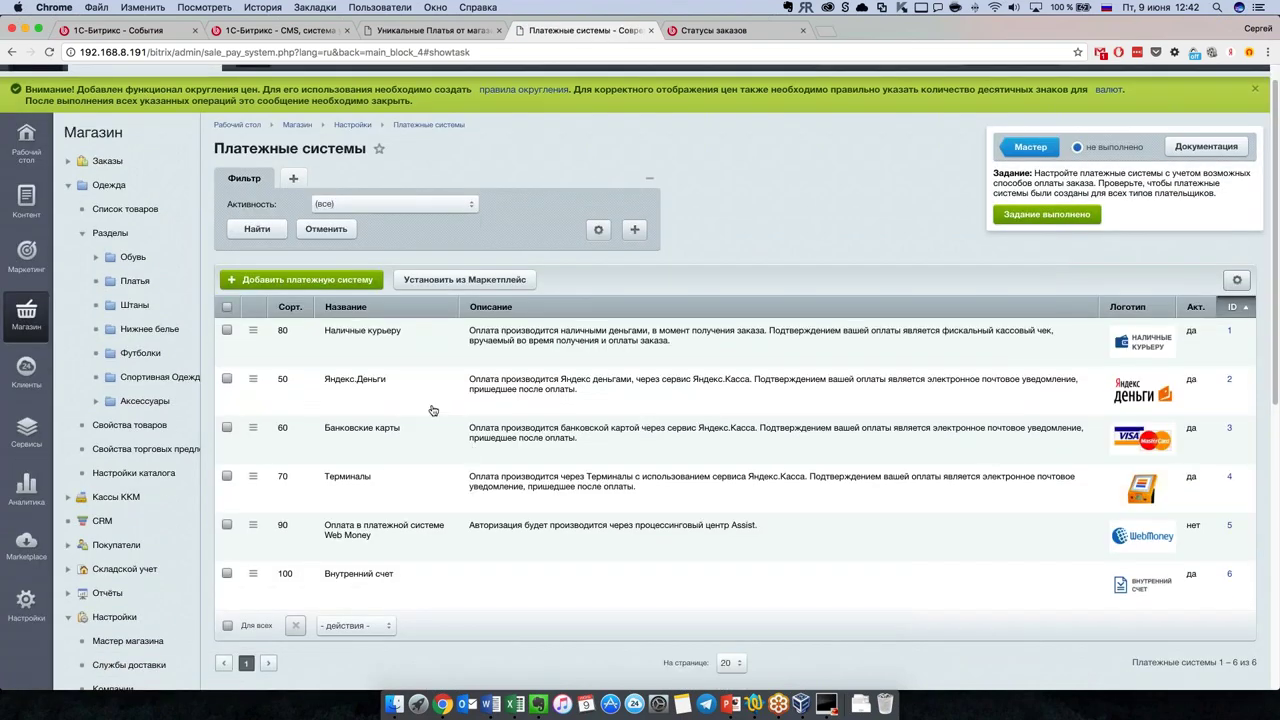
{"action": "scroll", "coordinate": [495, 423], "scroll_direction": "up", "scroll_amount": 1}
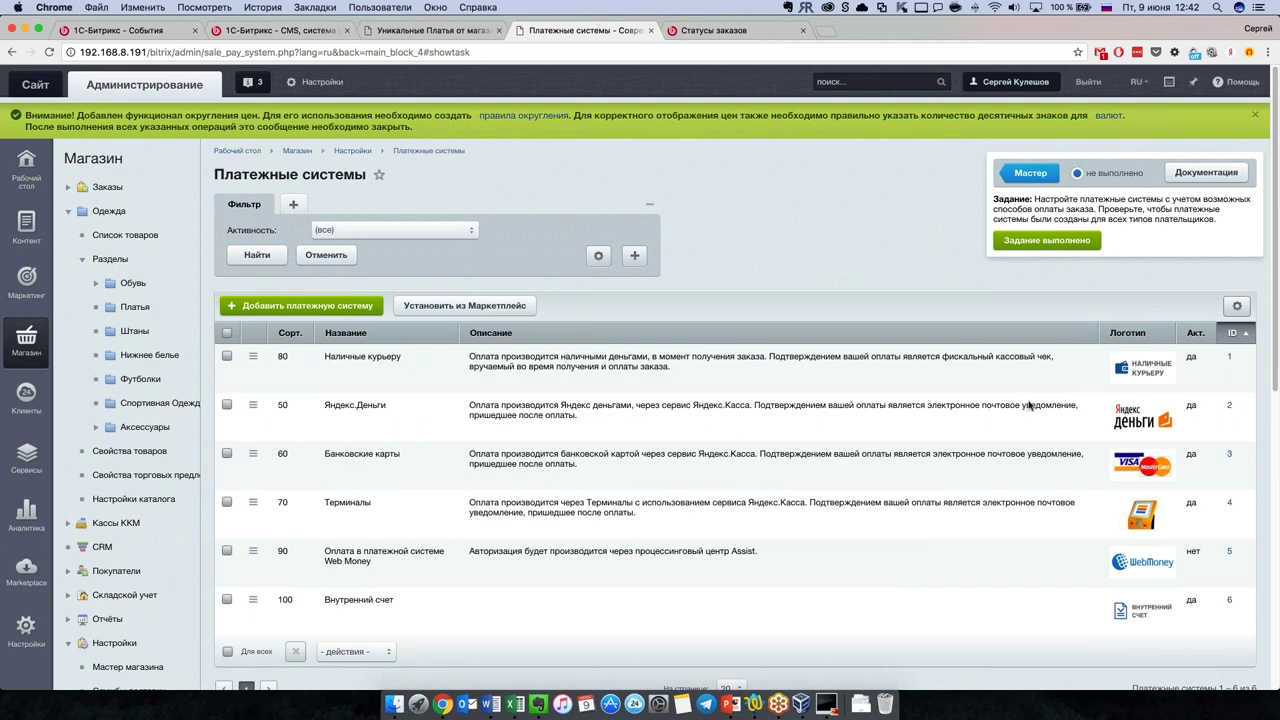
Step: Open the edit form for the Банковские карты payment system
{"action": "left_click", "coordinate": [256, 461]}
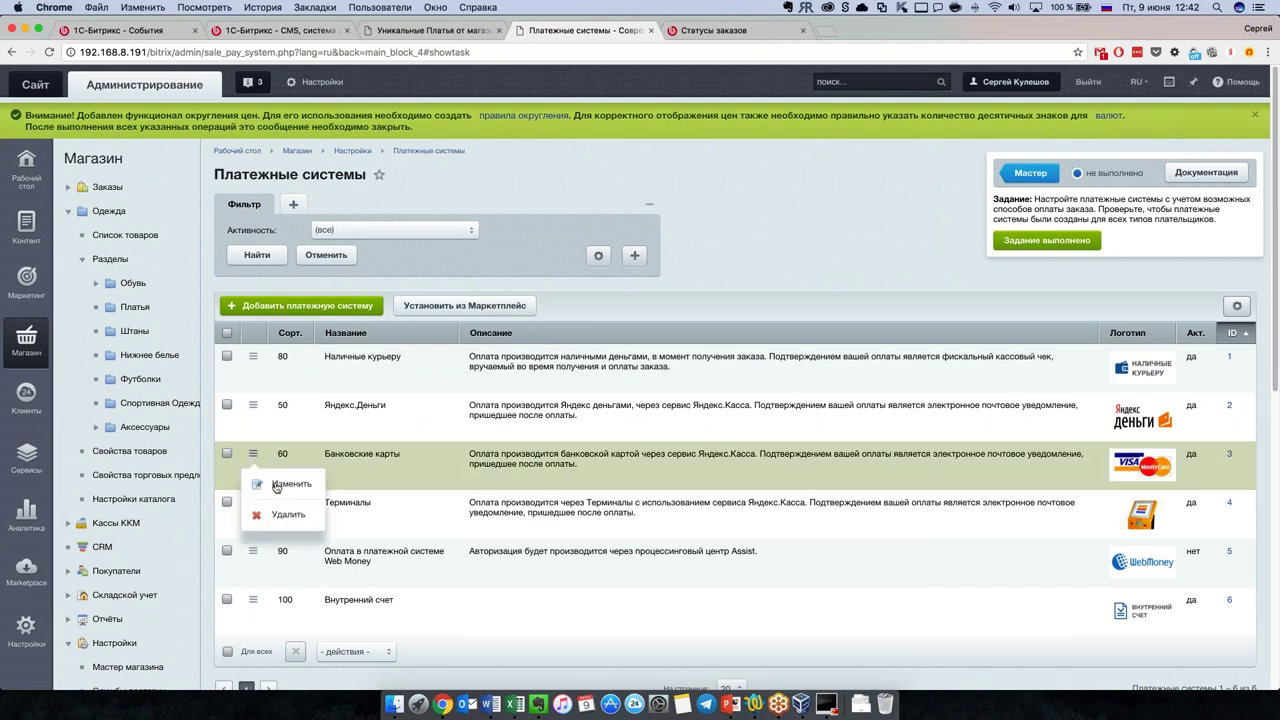
{"action": "left_click", "coordinate": [278, 488]}
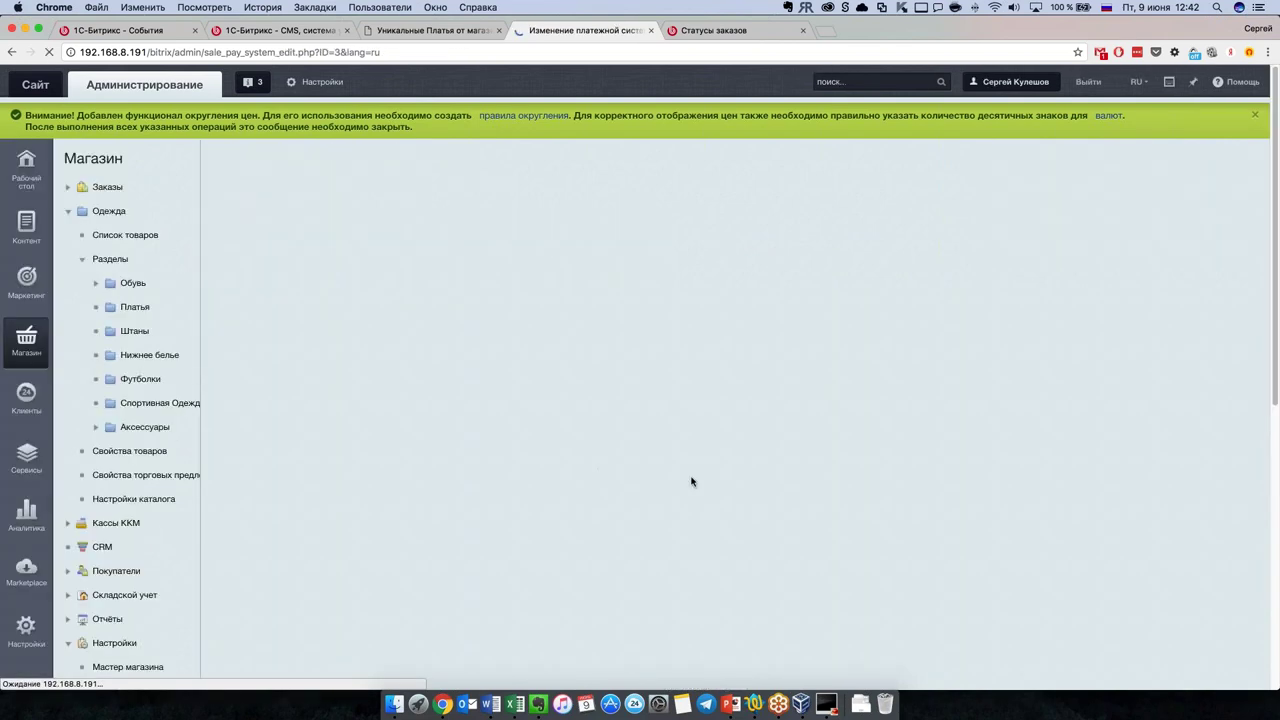
{"action": "scroll", "coordinate": [385, 457], "scroll_direction": "down", "scroll_amount": 1}
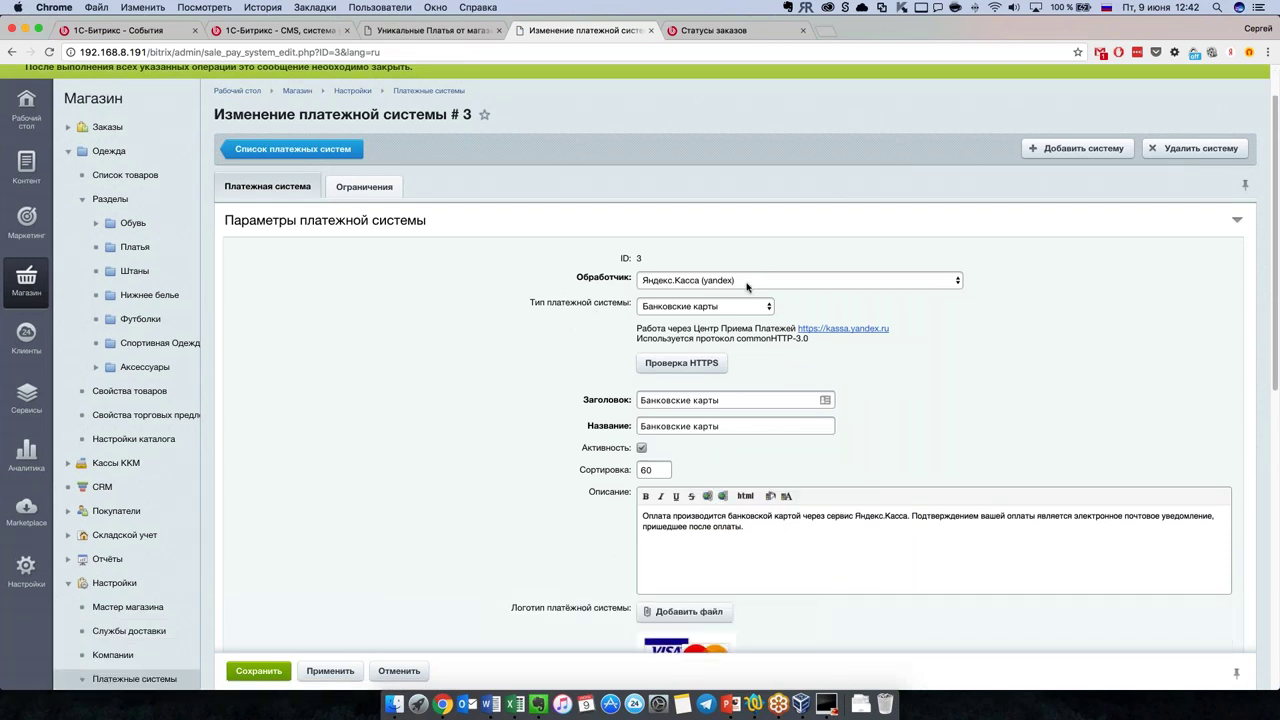
{"action": "scroll", "coordinate": [457, 400], "scroll_direction": "down", "scroll_amount": 3}
{"action": "scroll", "coordinate": [457, 400], "scroll_direction": "up", "scroll_amount": 3}
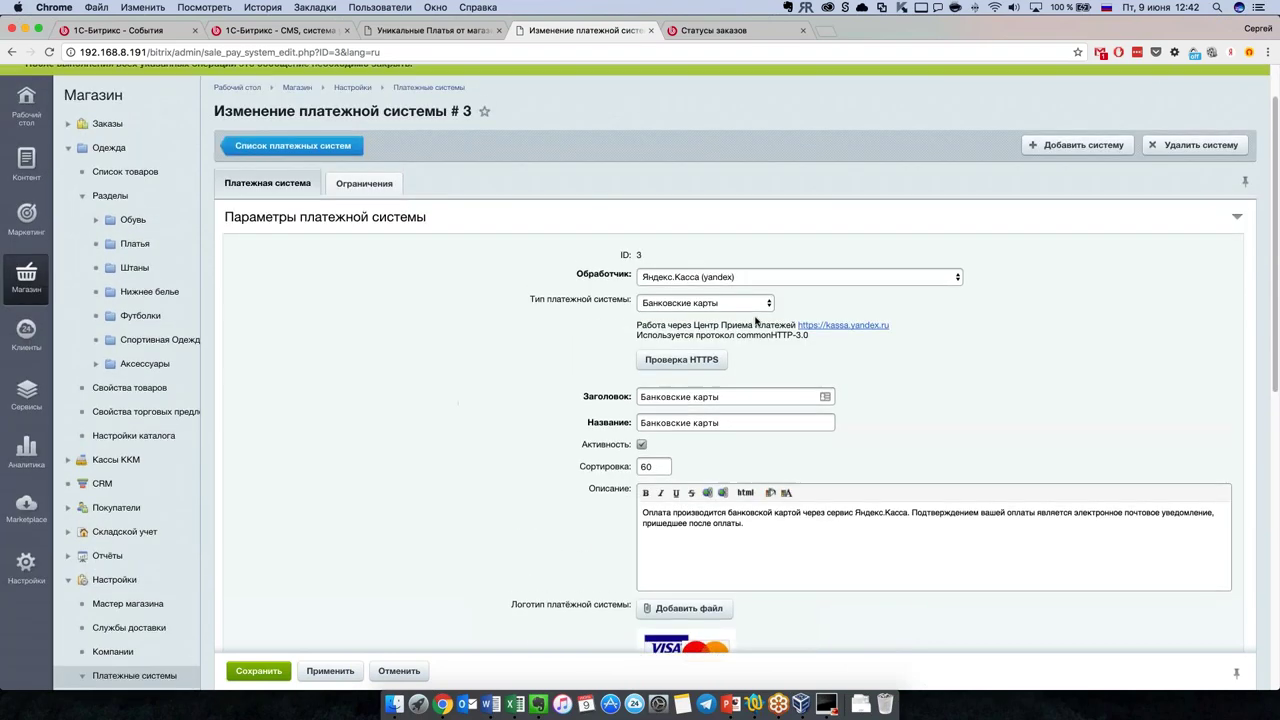
Step: Keep Яндекс.Касса as the Обработчик and scroll through the rest of the form
{"action": "left_click", "coordinate": [786, 283]}
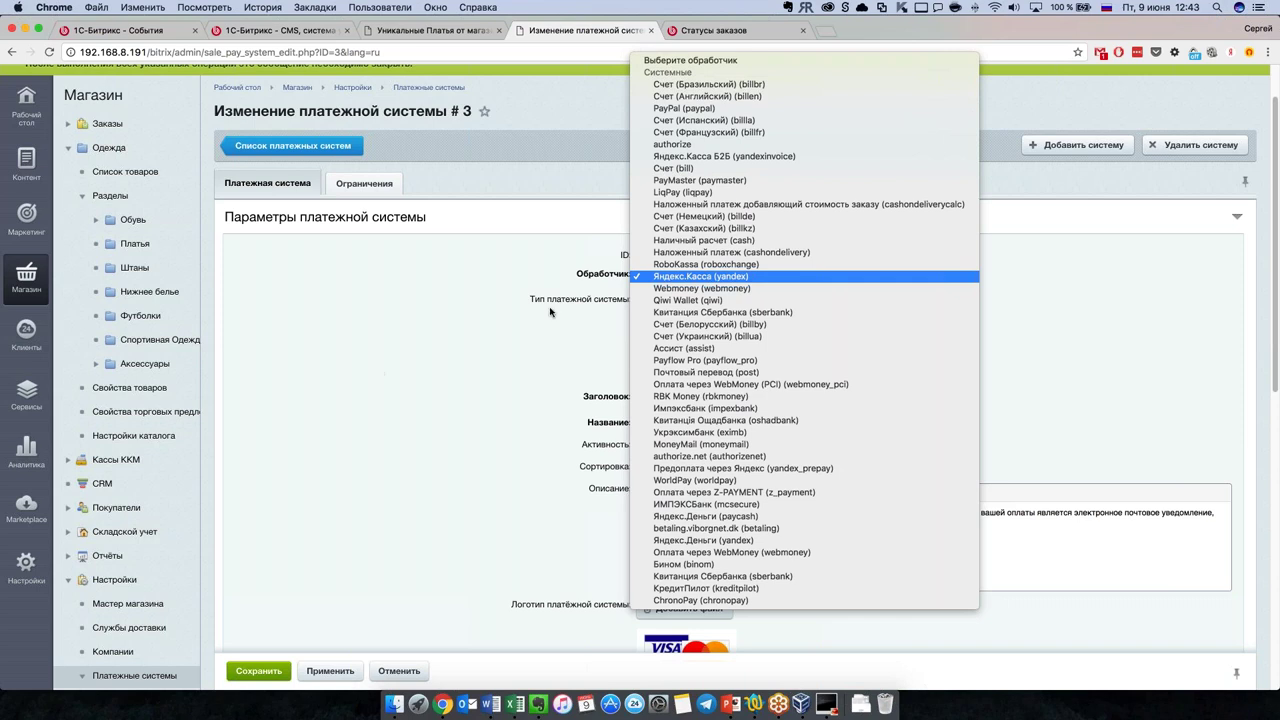
{"action": "left_click", "coordinate": [441, 391]}
{"action": "scroll", "coordinate": [480, 395], "scroll_direction": "down", "scroll_amount": 1}
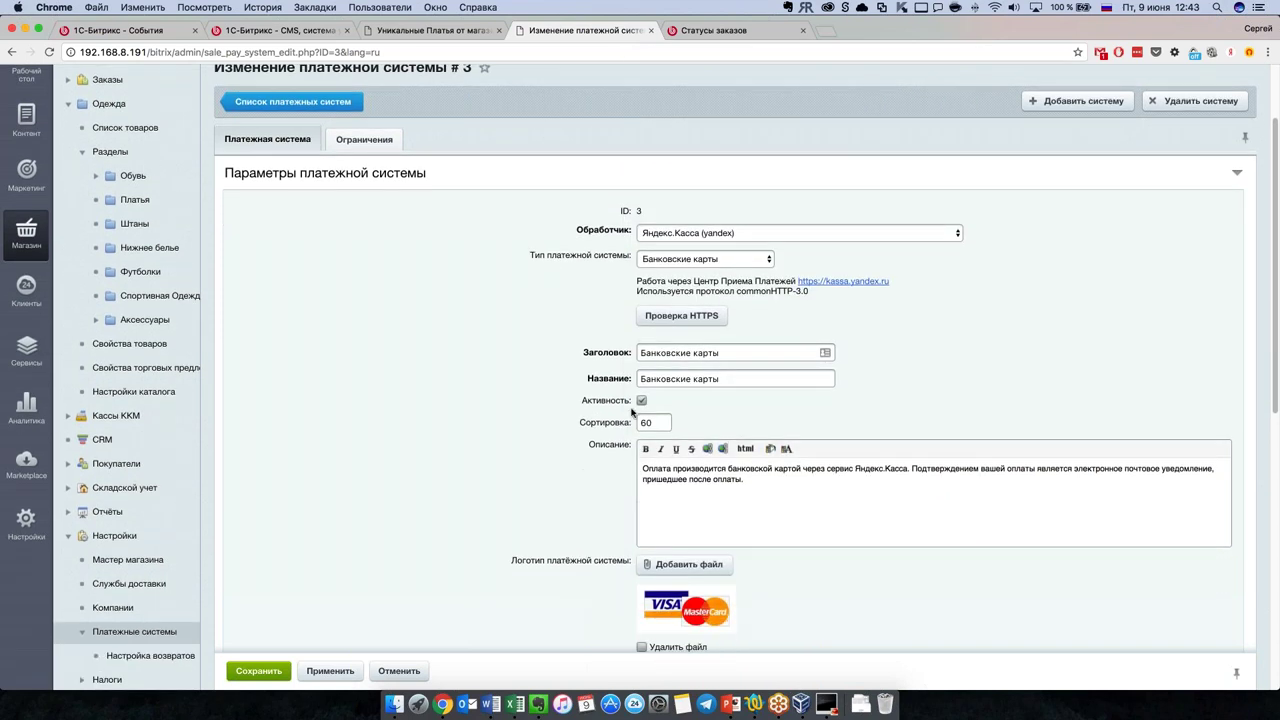
{"action": "scroll", "coordinate": [480, 440], "scroll_direction": "down", "scroll_amount": 2}
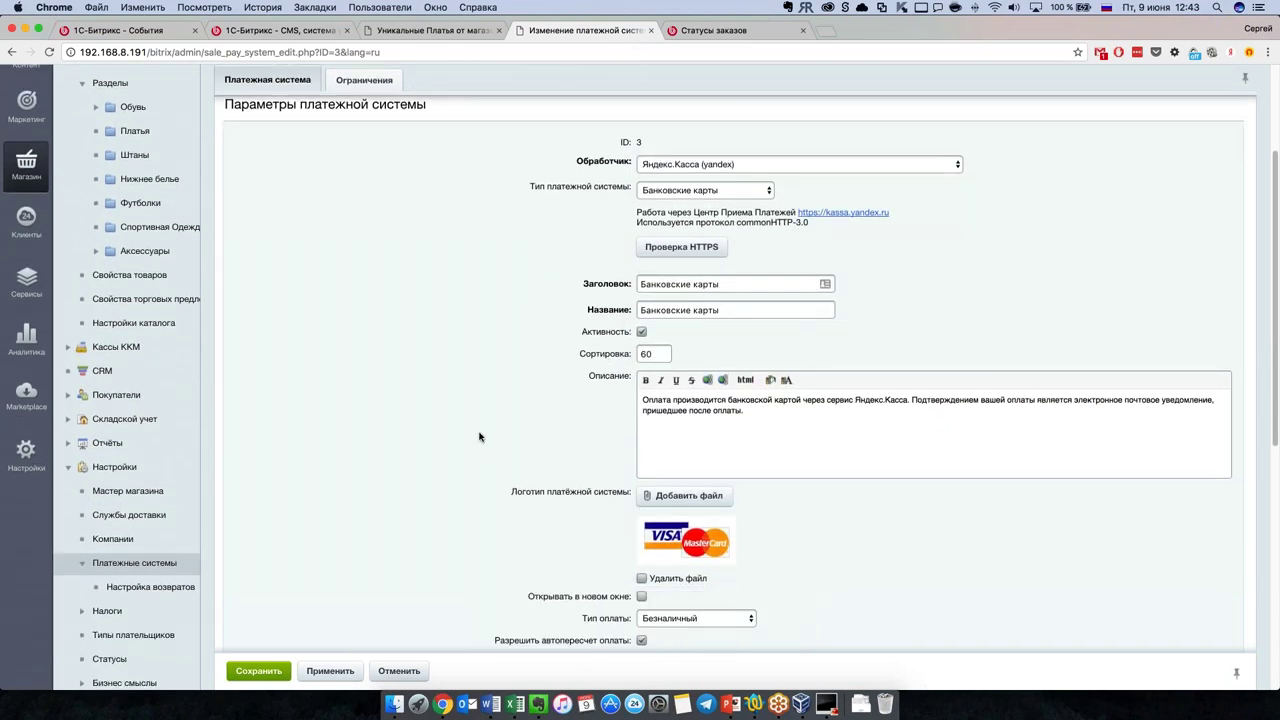
{"action": "scroll", "coordinate": [486, 434], "scroll_direction": "down", "scroll_amount": 2}
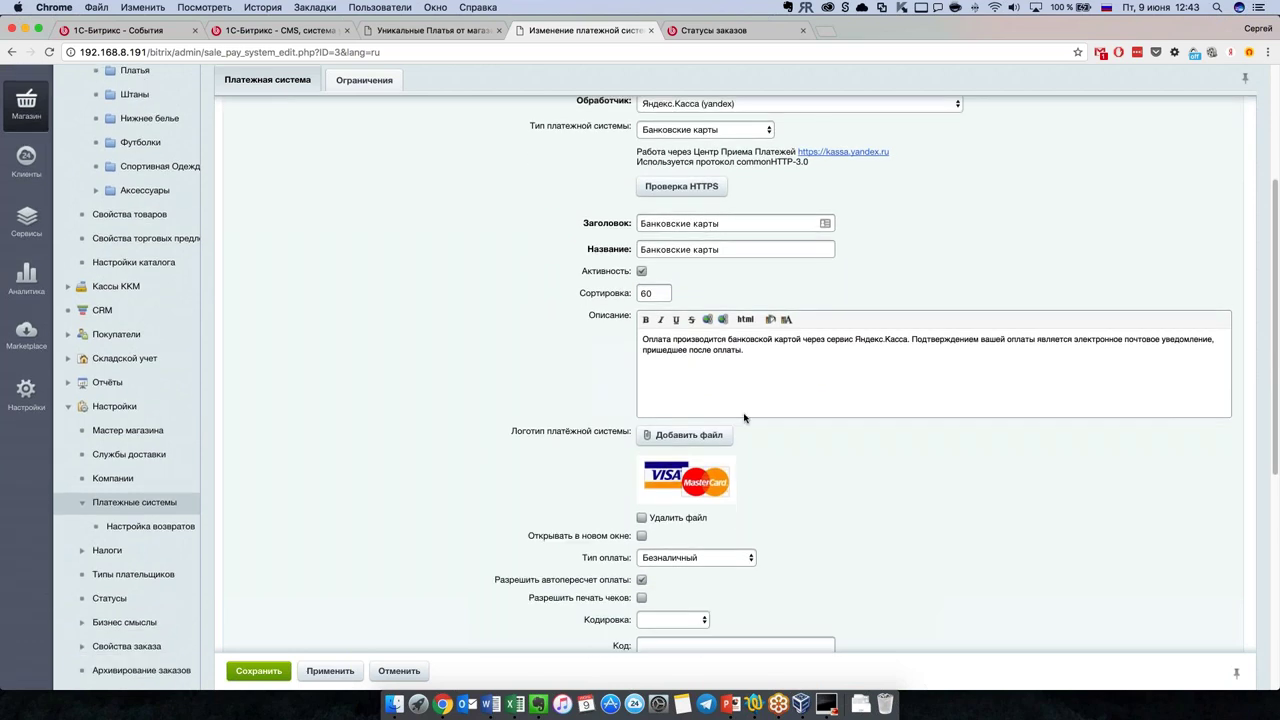
{"action": "scroll", "coordinate": [487, 441], "scroll_direction": "down", "scroll_amount": 10}
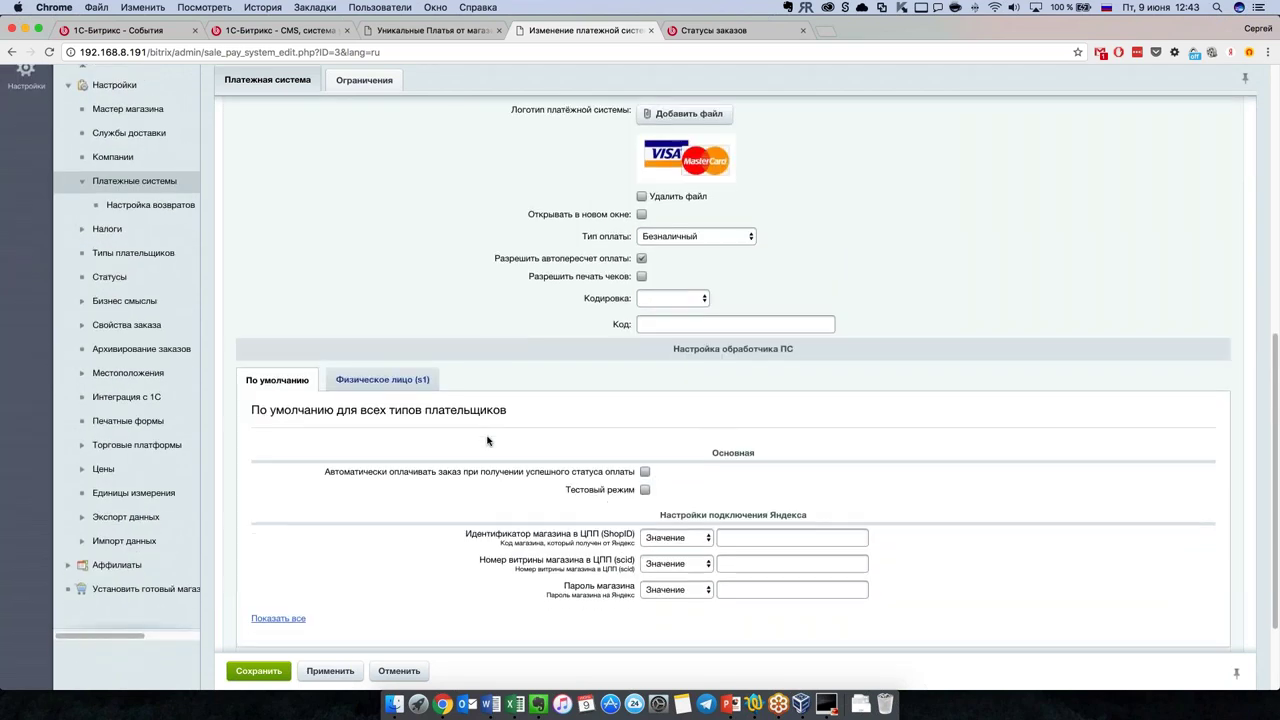
{"action": "scroll", "coordinate": [487, 441], "scroll_direction": "down", "scroll_amount": 1}
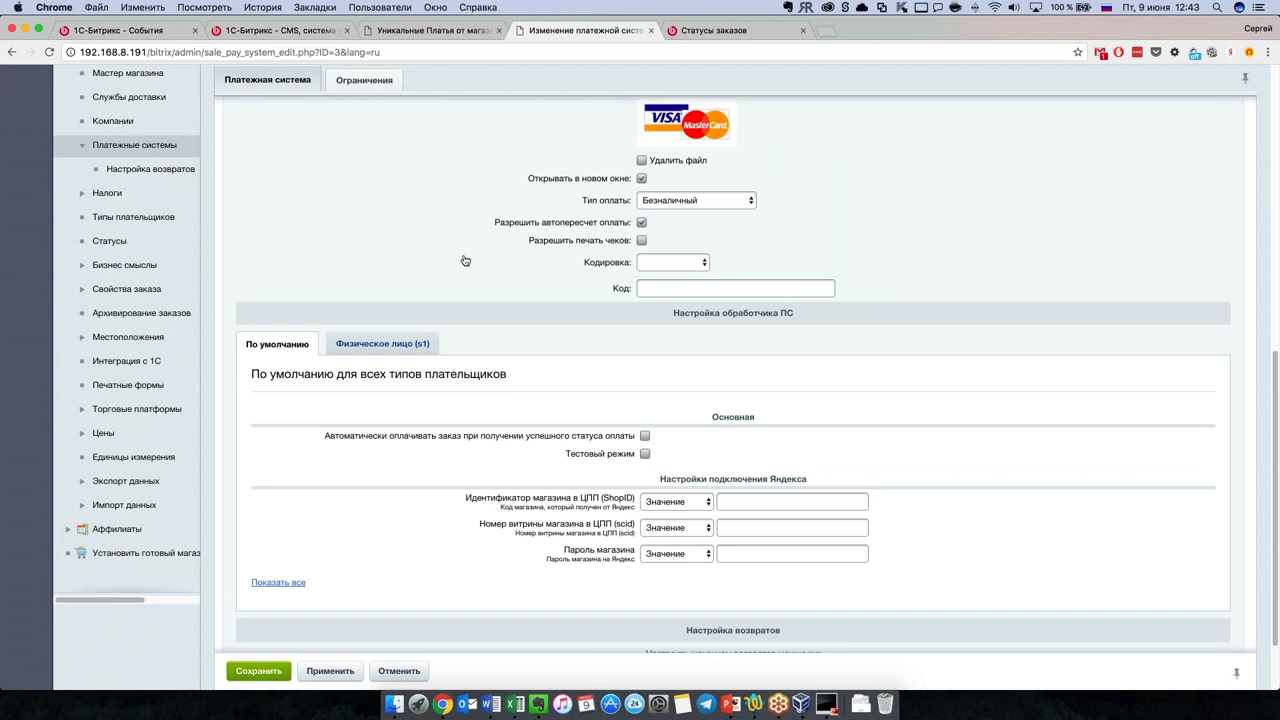
{"action": "scroll", "coordinate": [470, 432], "scroll_direction": "down", "scroll_amount": 1}
Step: Set Тип оплаты to Эквайринговая операция
{"action": "left_click", "coordinate": [689, 176]}
{"action": "left_click", "coordinate": [512, 184]}
{"action": "left_click", "coordinate": [689, 172]}
{"action": "left_click", "coordinate": [697, 198]}
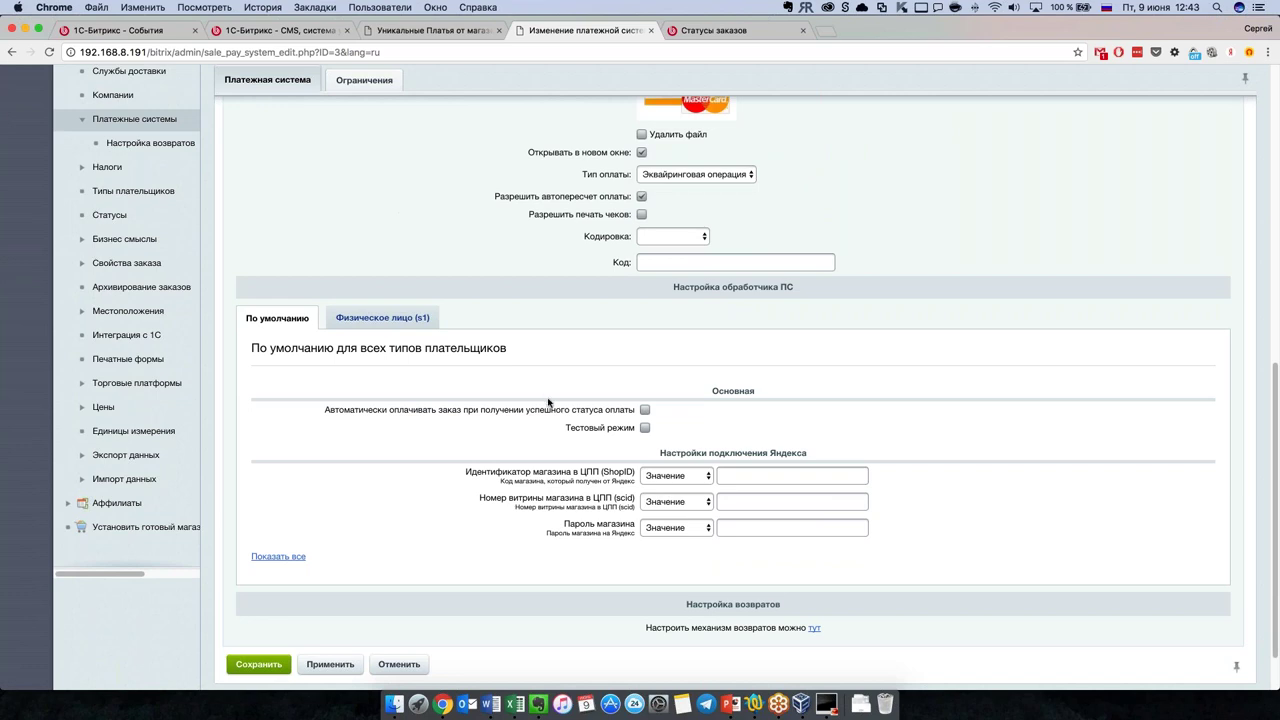
{"action": "scroll", "coordinate": [548, 402], "scroll_direction": "down", "scroll_amount": 2}
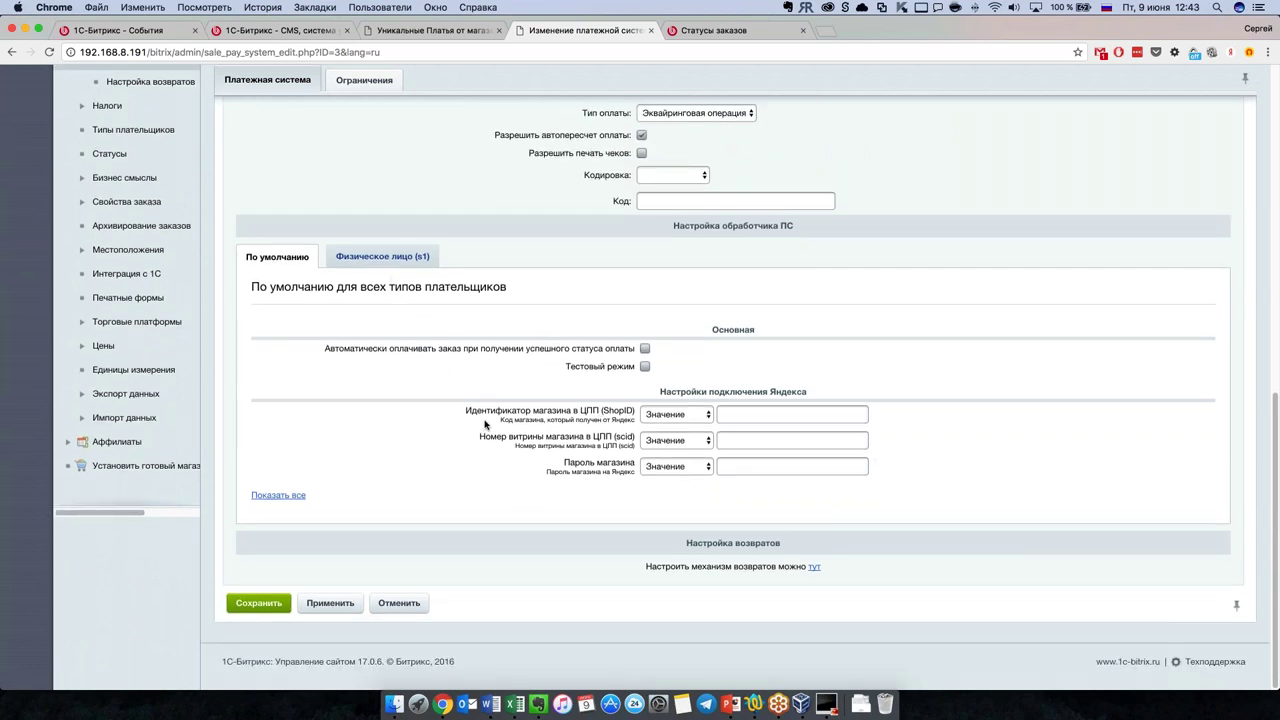
{"action": "left_click_drag", "start_coordinate": [466, 410], "coordinate": [614, 477]}
{"action": "left_click", "coordinate": [614, 477]}
Step: Reveal all handler fields, review the Физическое лицо (s1) settings, and check Ограничения
{"action": "left_click", "coordinate": [287, 498]}
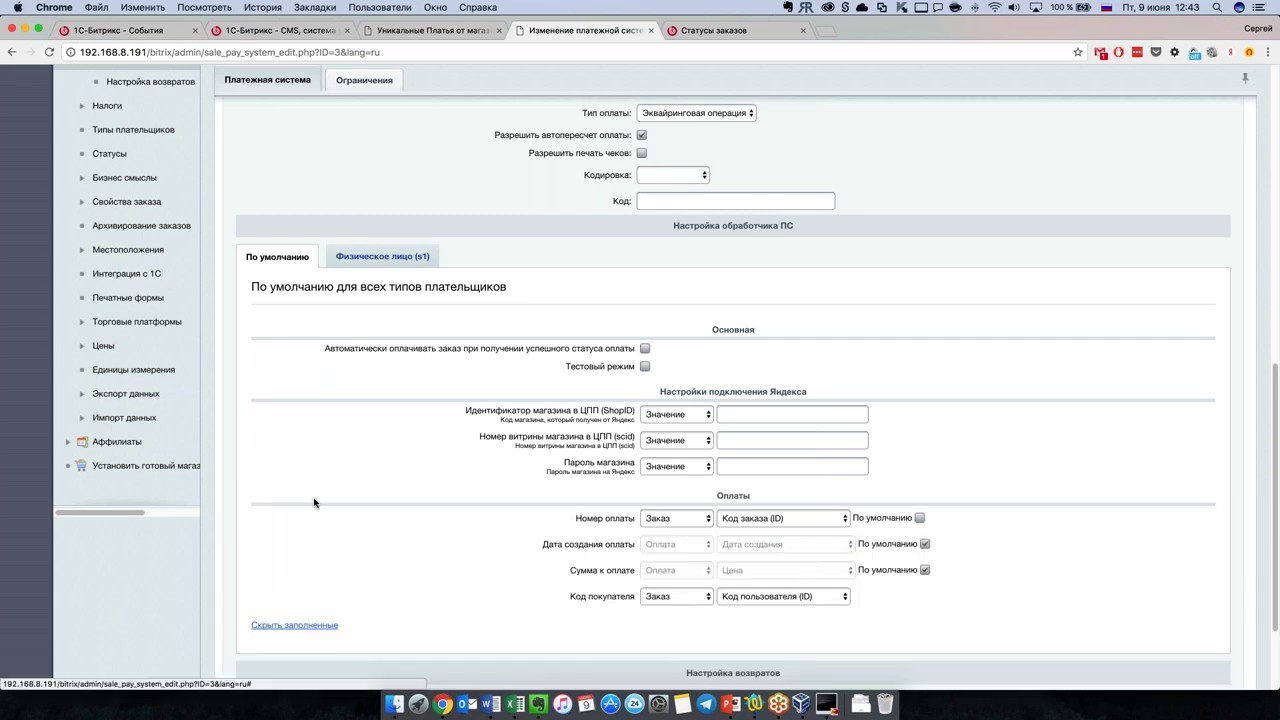
{"action": "scroll", "coordinate": [565, 517], "scroll_direction": "down", "scroll_amount": 1}
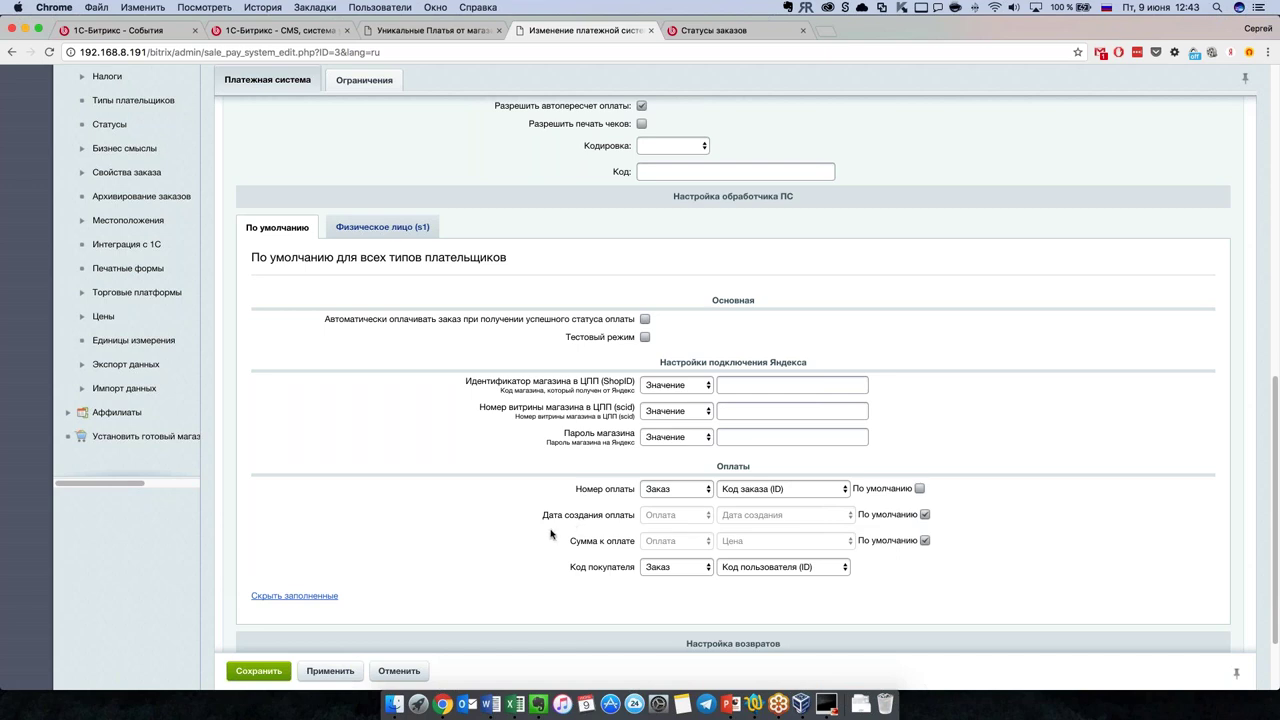
{"action": "left_click", "coordinate": [392, 225]}
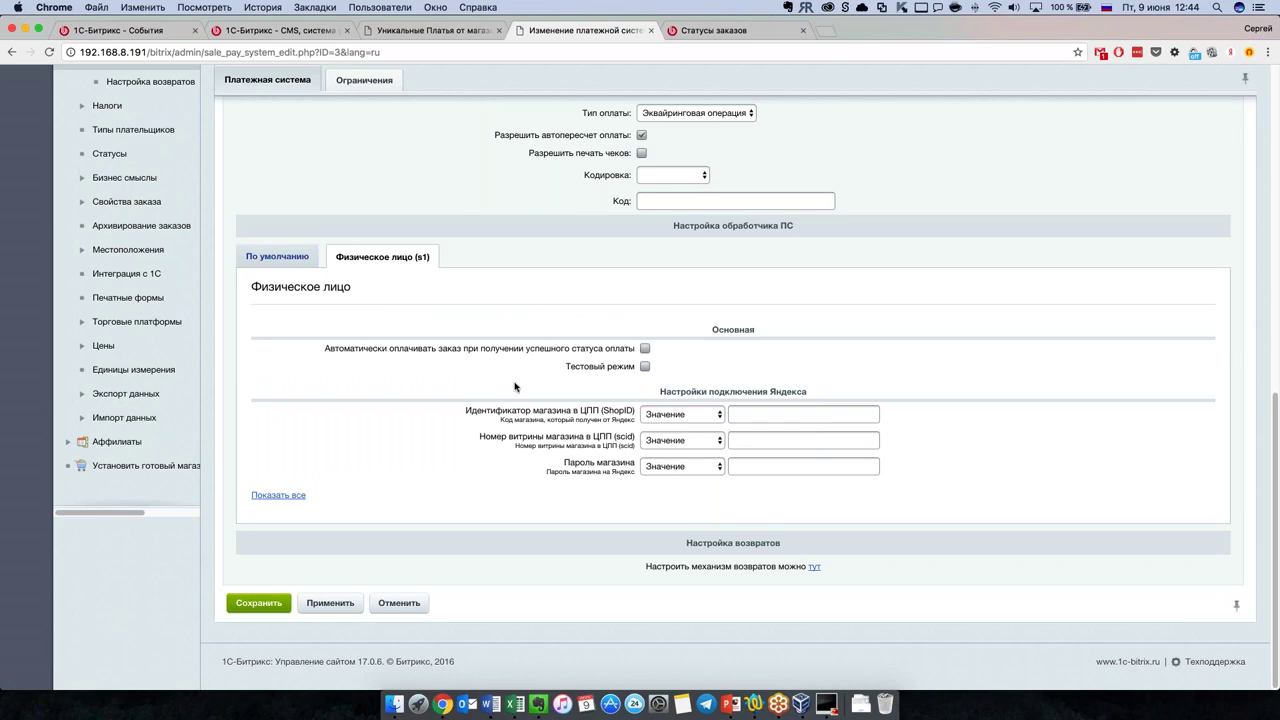
{"action": "scroll", "coordinate": [521, 382], "scroll_direction": "up", "scroll_amount": 2}
{"action": "scroll", "coordinate": [565, 400], "scroll_direction": "up", "scroll_amount": 10}
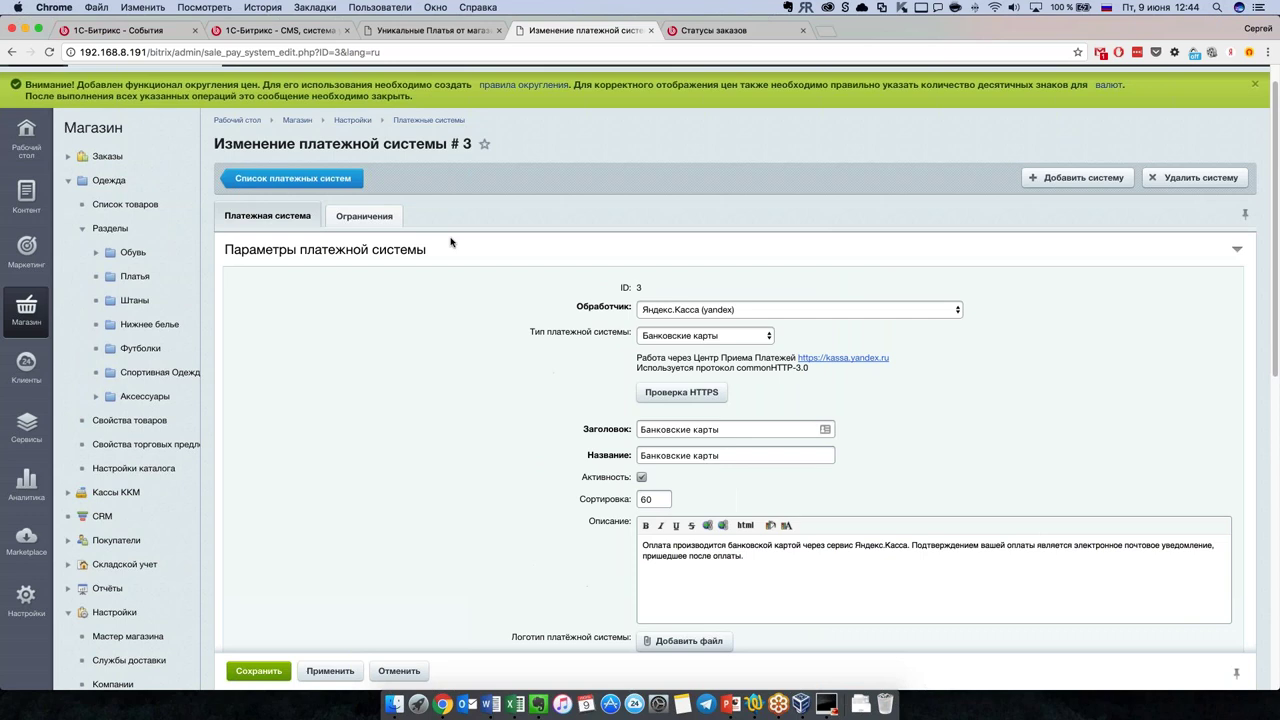
{"action": "left_click", "coordinate": [364, 216]}
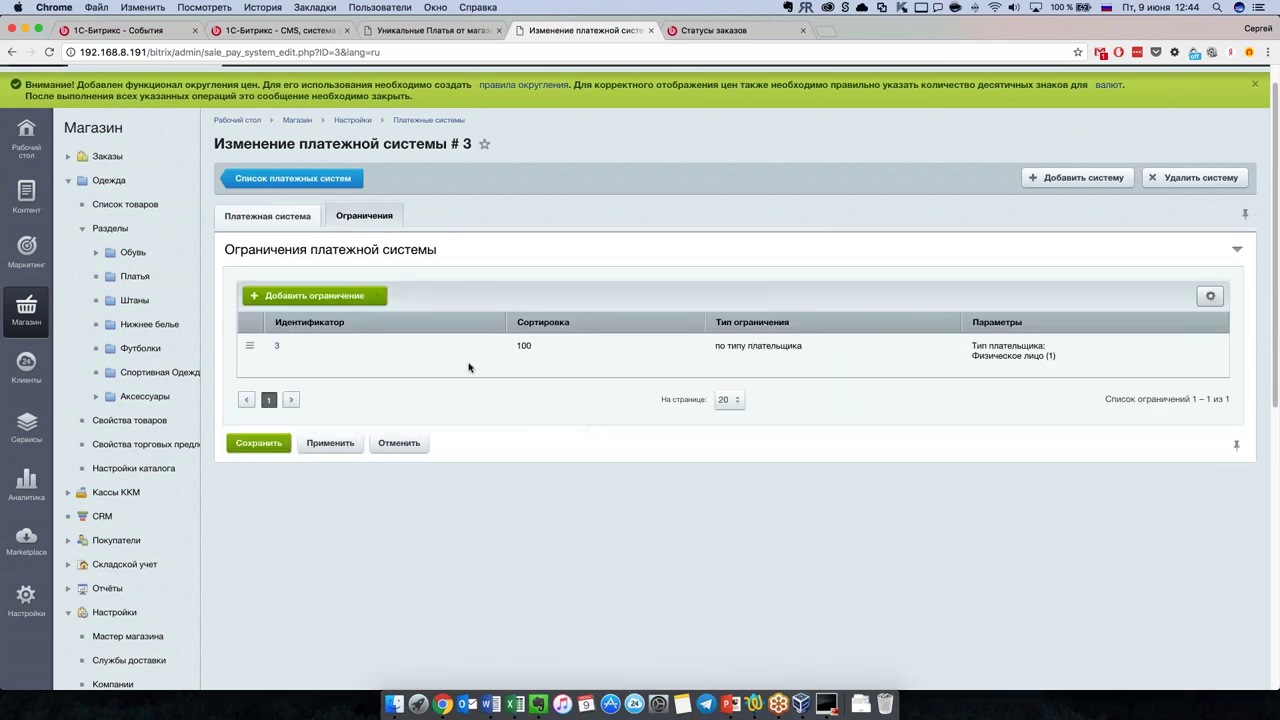
Step: Review the Добавить ограничение types without adding any, then return to Список платежных систем
{"action": "left_click", "coordinate": [336, 298]}
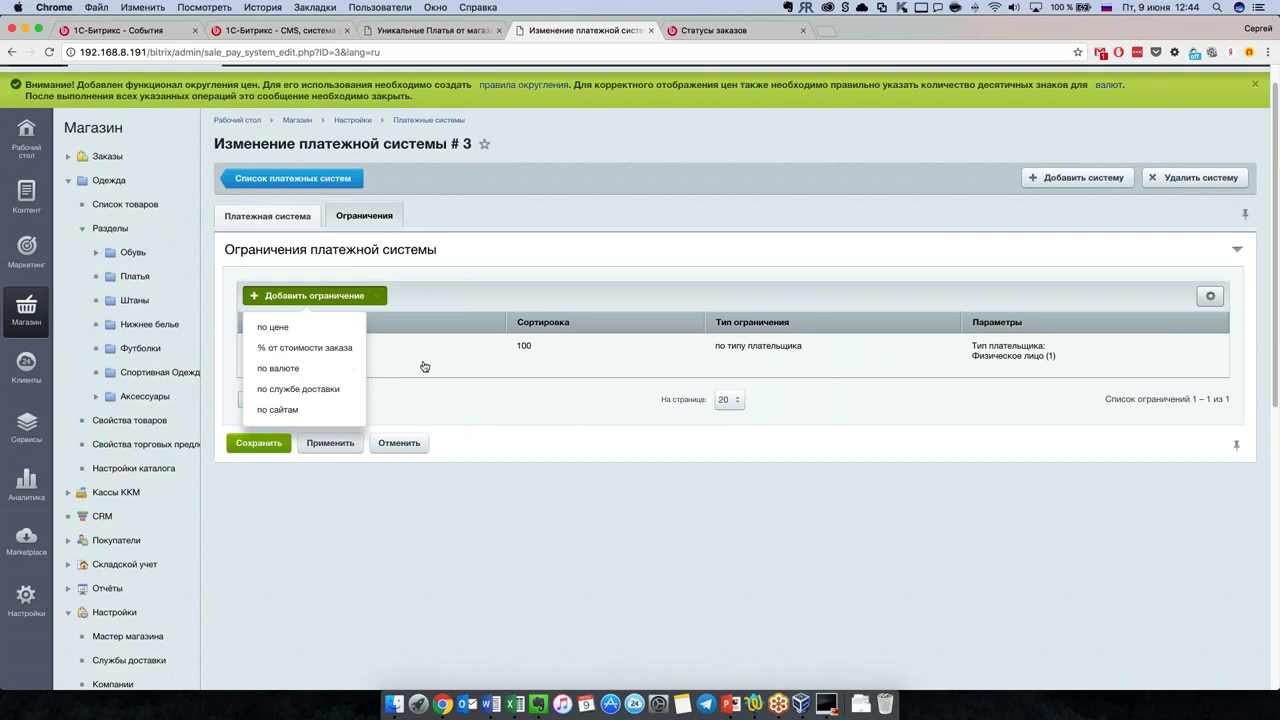
{"action": "left_click", "coordinate": [424, 367]}
{"action": "left_click", "coordinate": [336, 298]}
{"action": "left_click", "coordinate": [509, 283]}
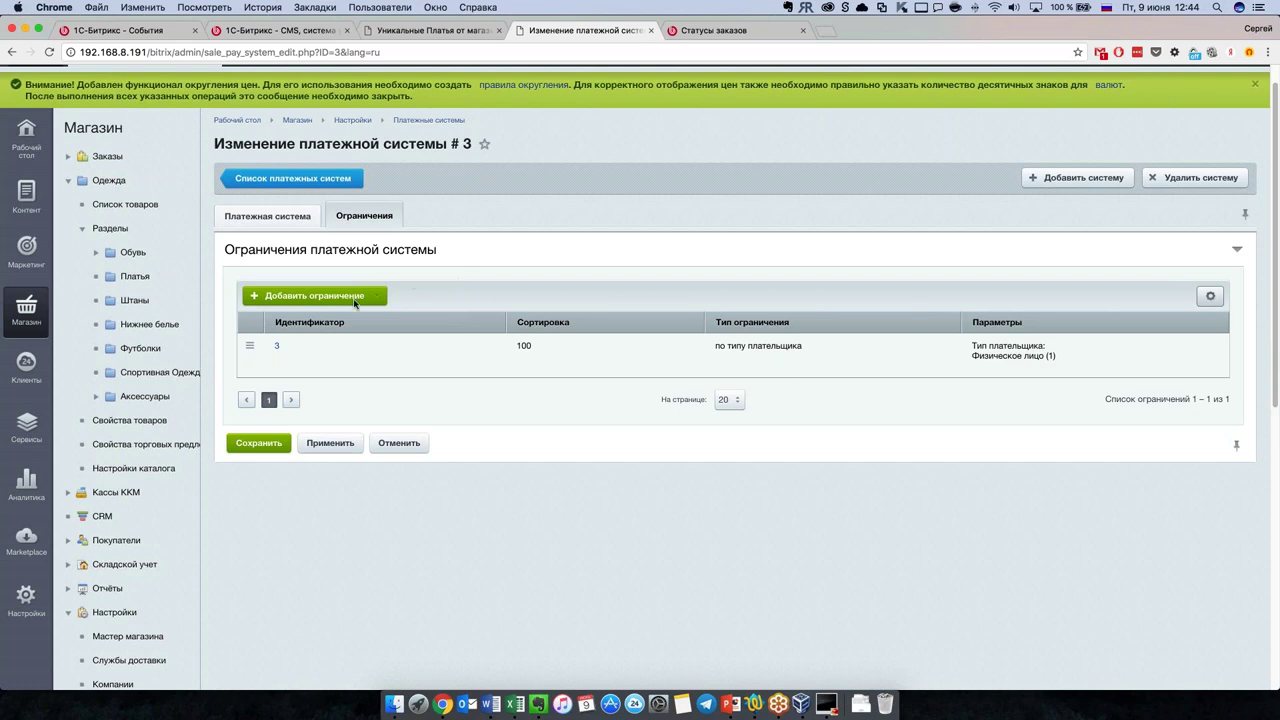
{"action": "left_click", "coordinate": [357, 299]}
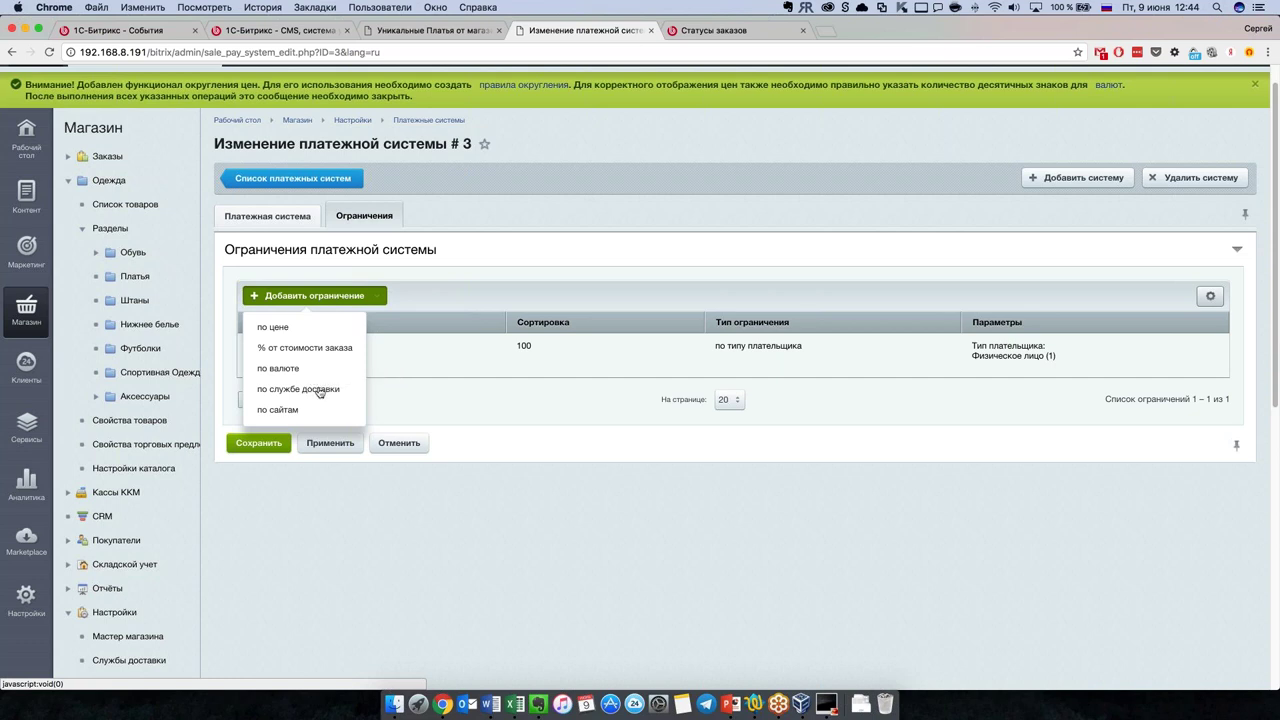
{"action": "left_click", "coordinate": [525, 288]}
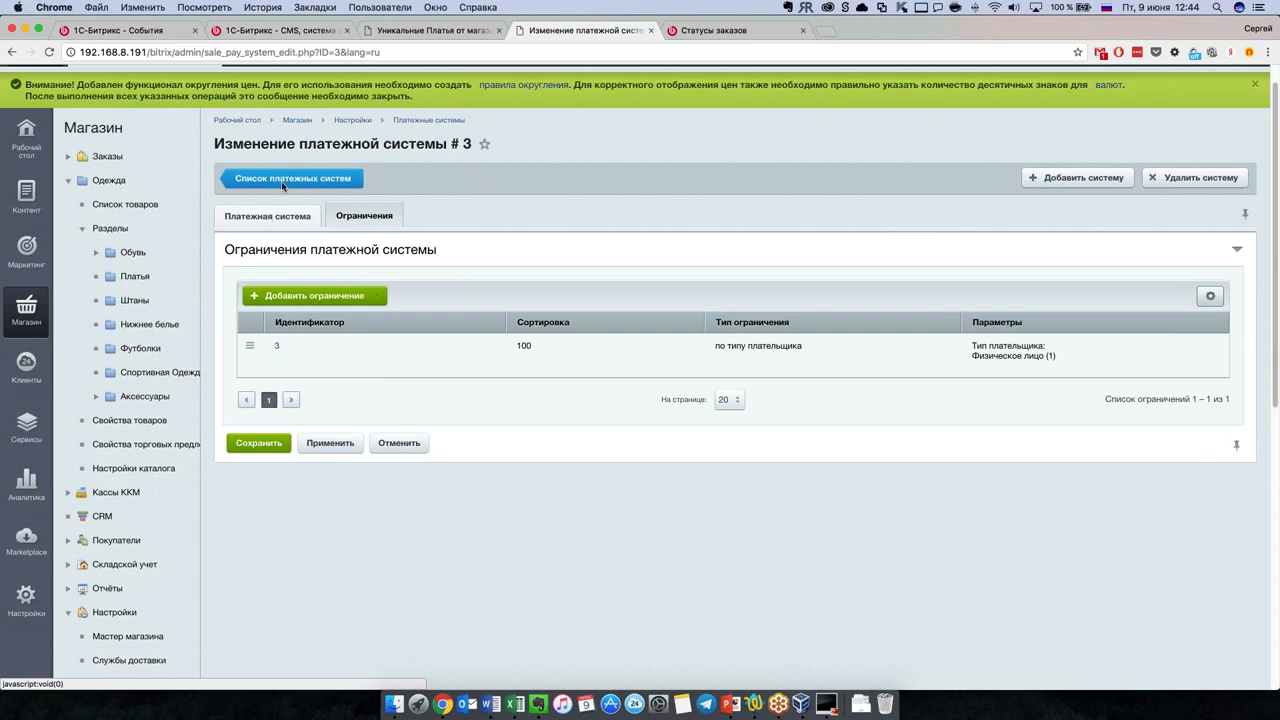
{"action": "left_click", "coordinate": [285, 180]}
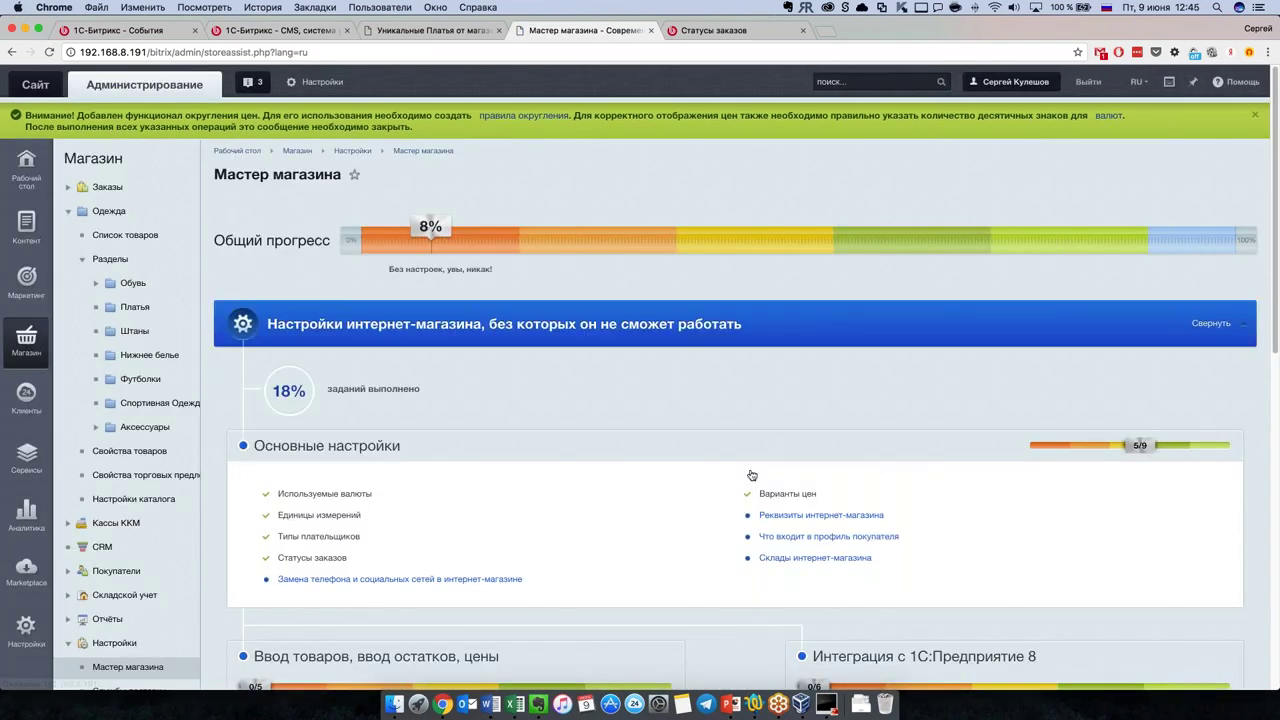
Step: Open the delivery services list and start adding a new automated delivery service
{"action": "scroll", "coordinate": [755, 476], "scroll_direction": "down", "scroll_amount": 5}
{"action": "scroll", "coordinate": [758, 479], "scroll_direction": "down", "scroll_amount": 1}
{"action": "left_click", "coordinate": [788, 497]}
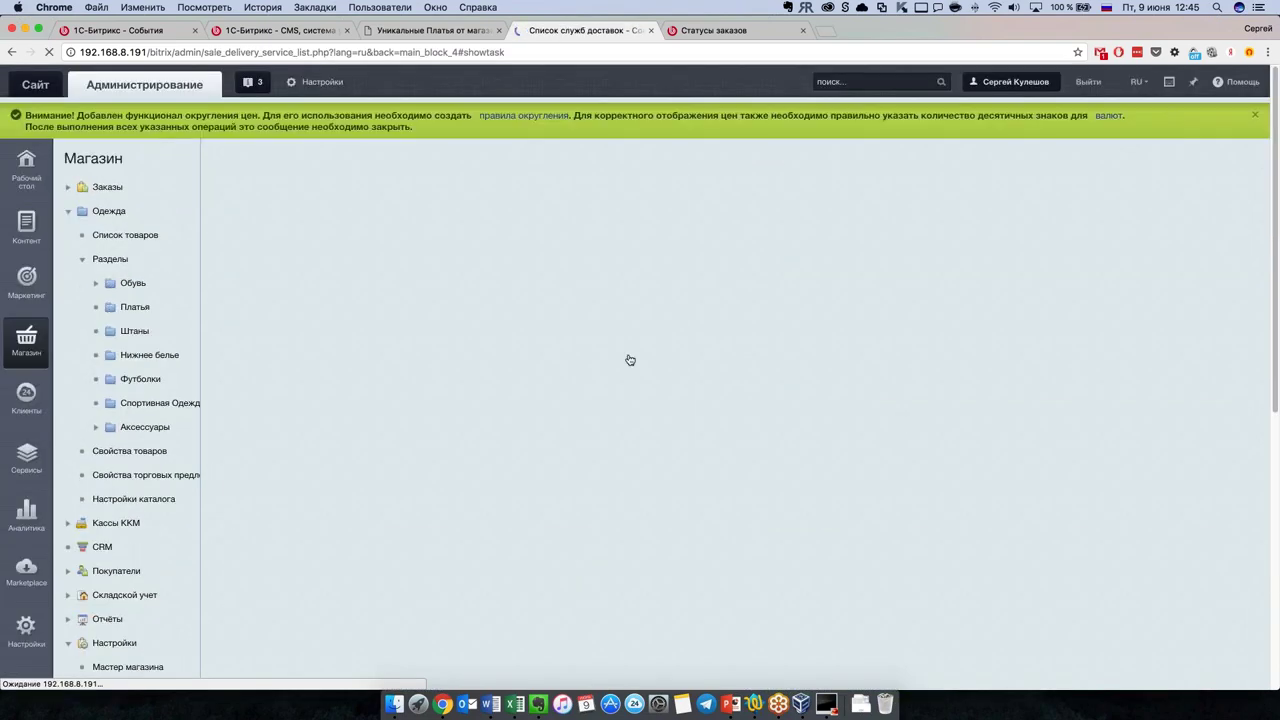
{"action": "scroll", "coordinate": [702, 408], "scroll_direction": "down", "scroll_amount": 3}
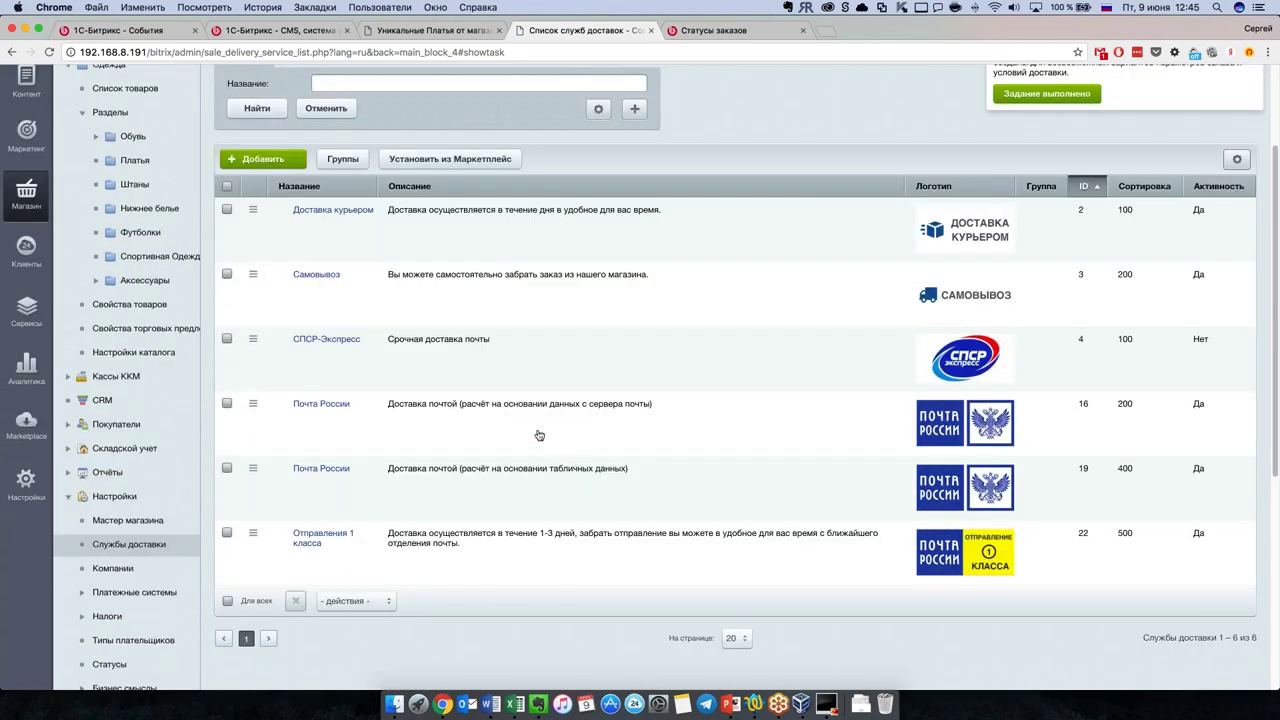
{"action": "scroll", "coordinate": [539, 435], "scroll_direction": "up", "scroll_amount": 1}
{"action": "left_click", "coordinate": [284, 209]}
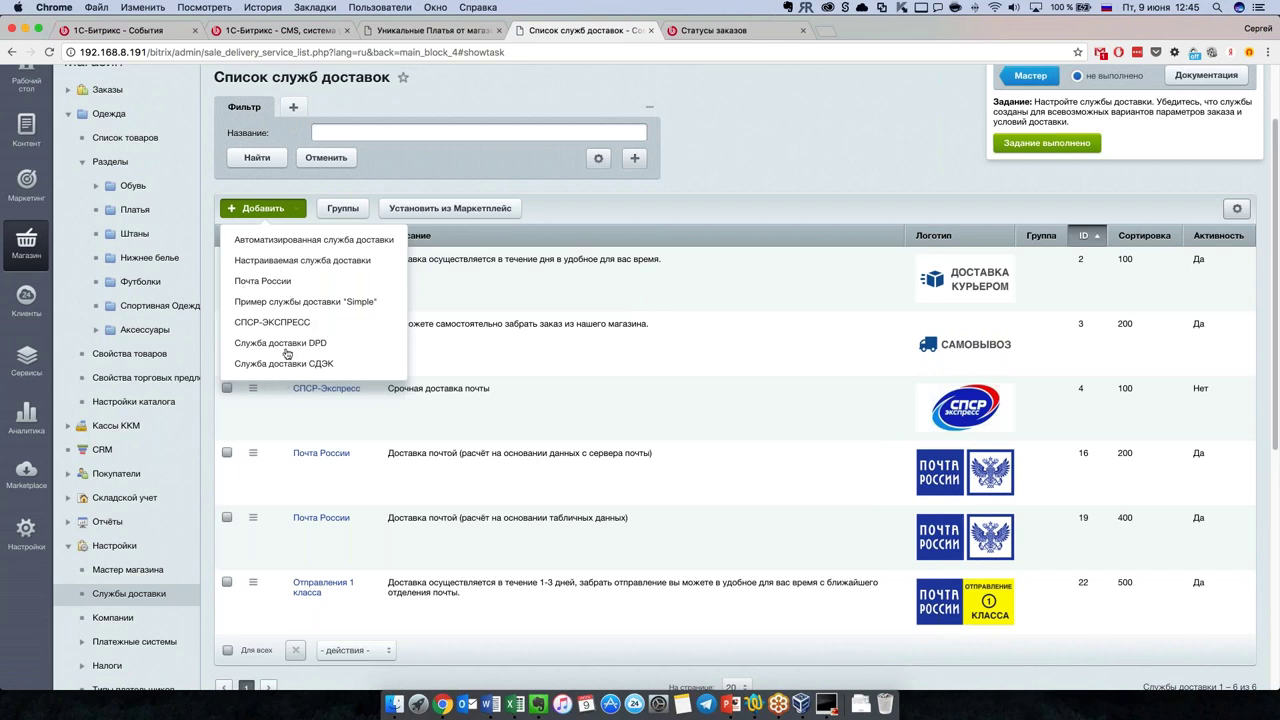
{"action": "left_click", "coordinate": [306, 241]}
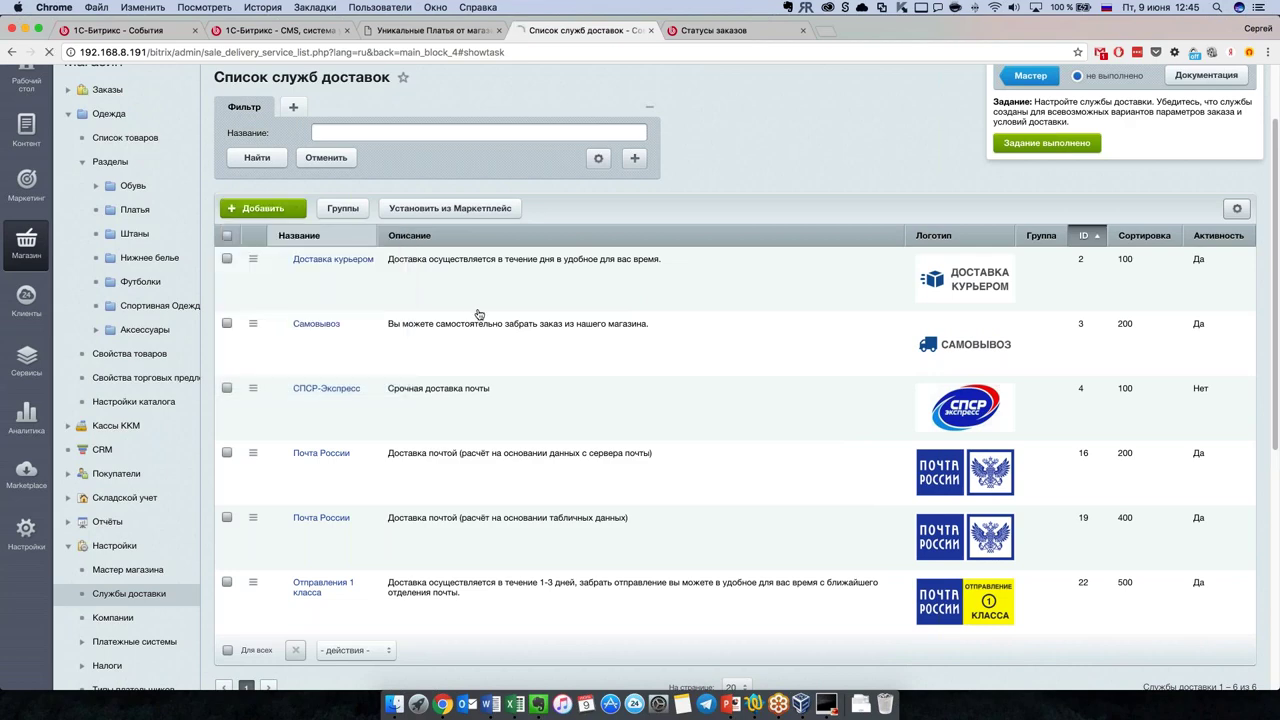
Step: Set the new service's handler to ПЭК [pecom], then return to the delivery services list
{"action": "scroll", "coordinate": [726, 500], "scroll_direction": "down", "scroll_amount": 4}
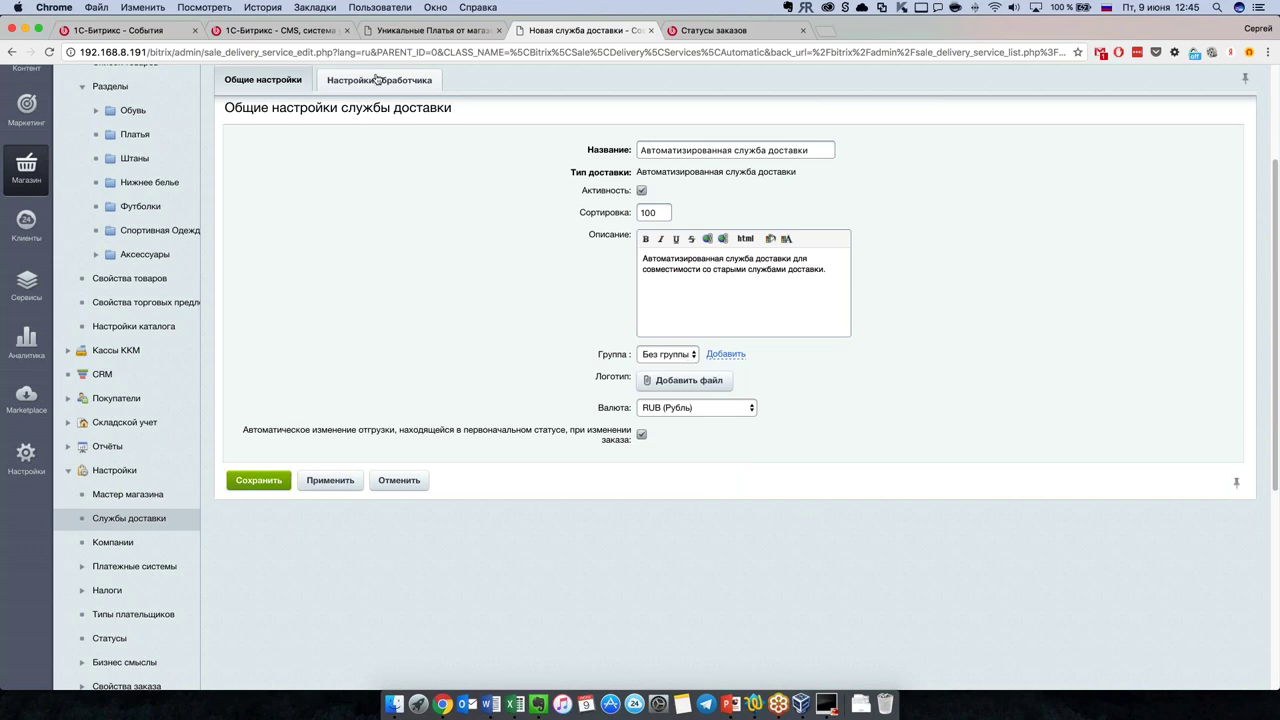
{"action": "left_click", "coordinate": [377, 80]}
{"action": "left_click", "coordinate": [749, 158]}
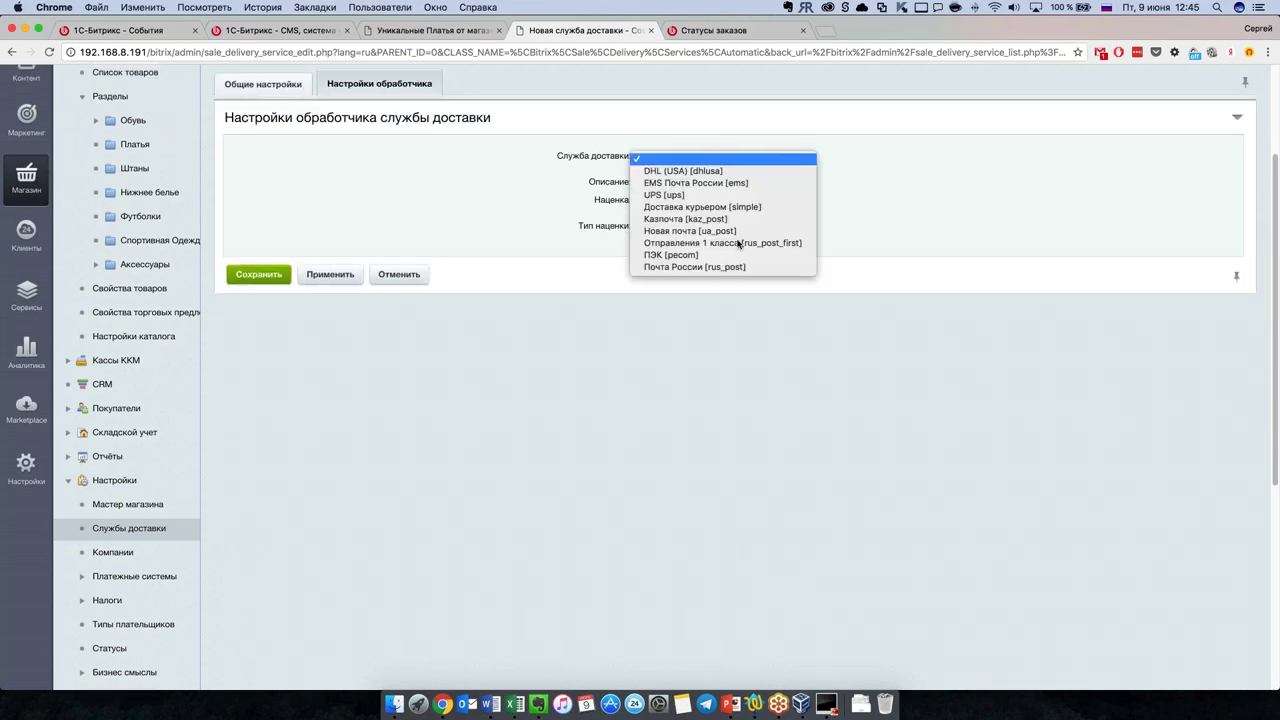
{"action": "left_click", "coordinate": [686, 257]}
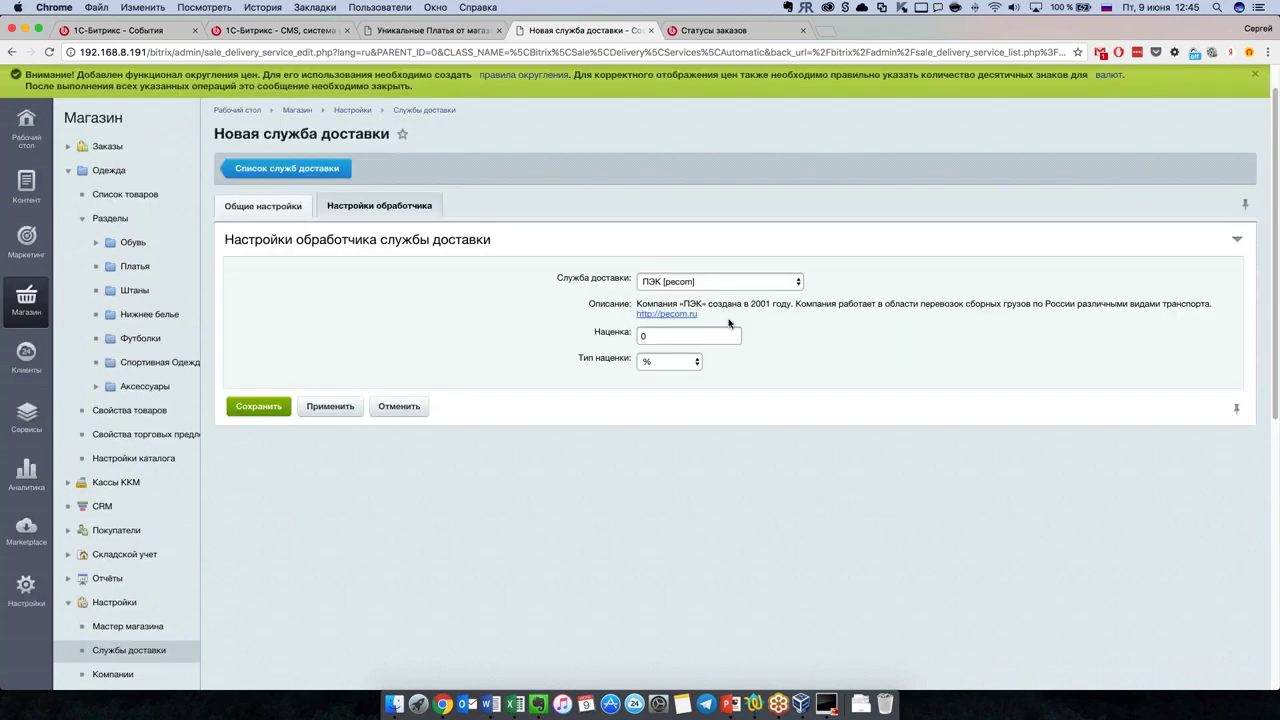
{"action": "left_click", "coordinate": [284, 205]}
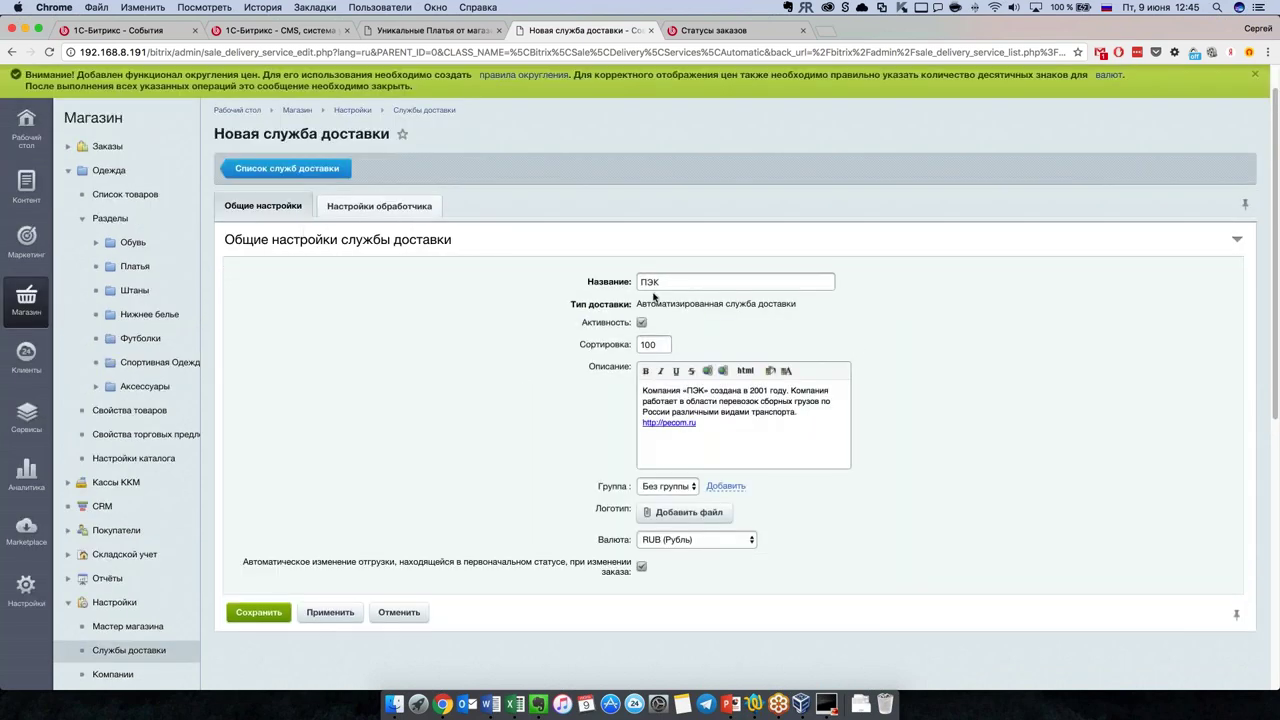
{"action": "left_click", "coordinate": [288, 169]}
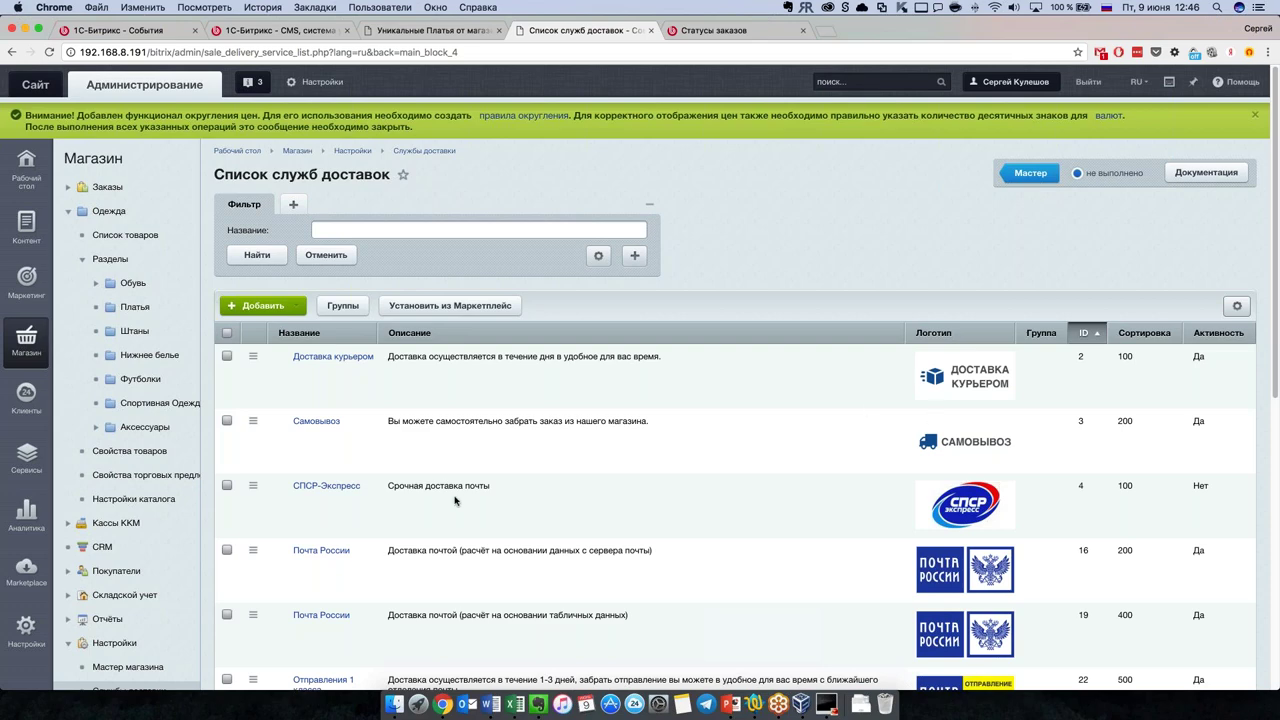
{"action": "scroll", "coordinate": [455, 501], "scroll_direction": "down", "scroll_amount": 8}
{"action": "scroll", "coordinate": [455, 501], "scroll_direction": "up", "scroll_amount": 8}
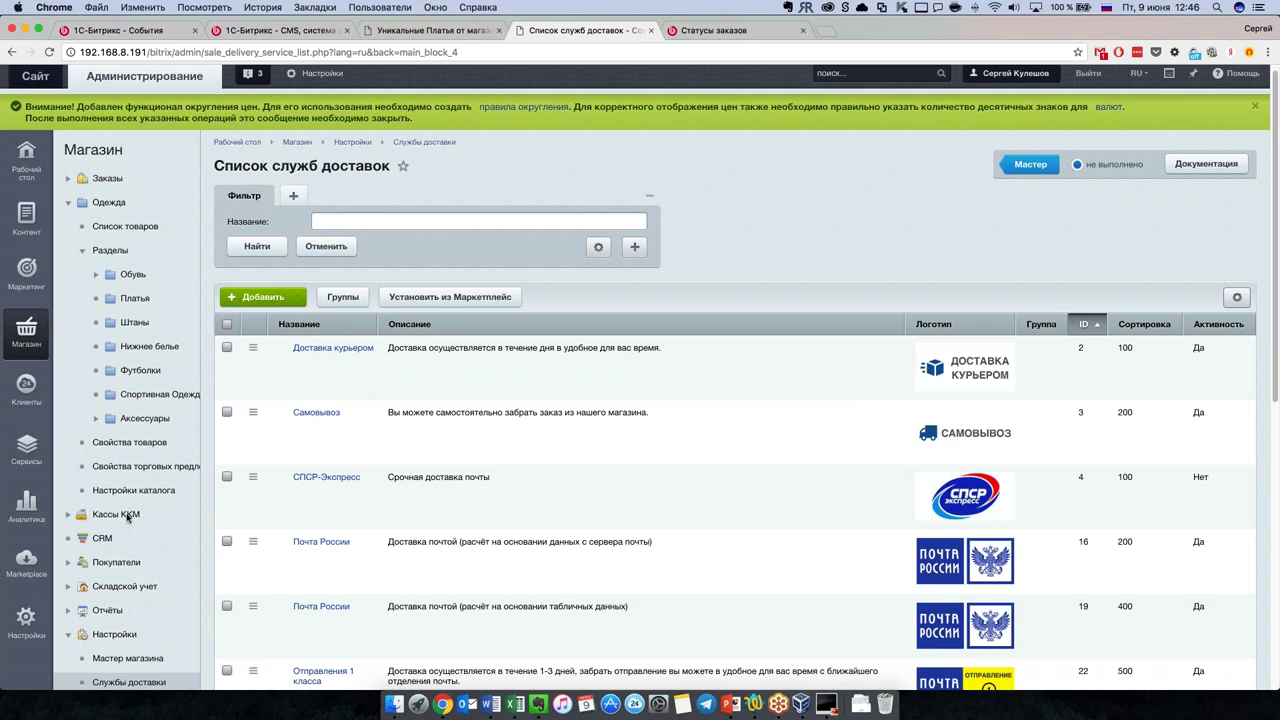
Step: Open Кассы ККМ and read through the Как подключить ККМ connection steps
{"action": "left_click", "coordinate": [116, 514]}
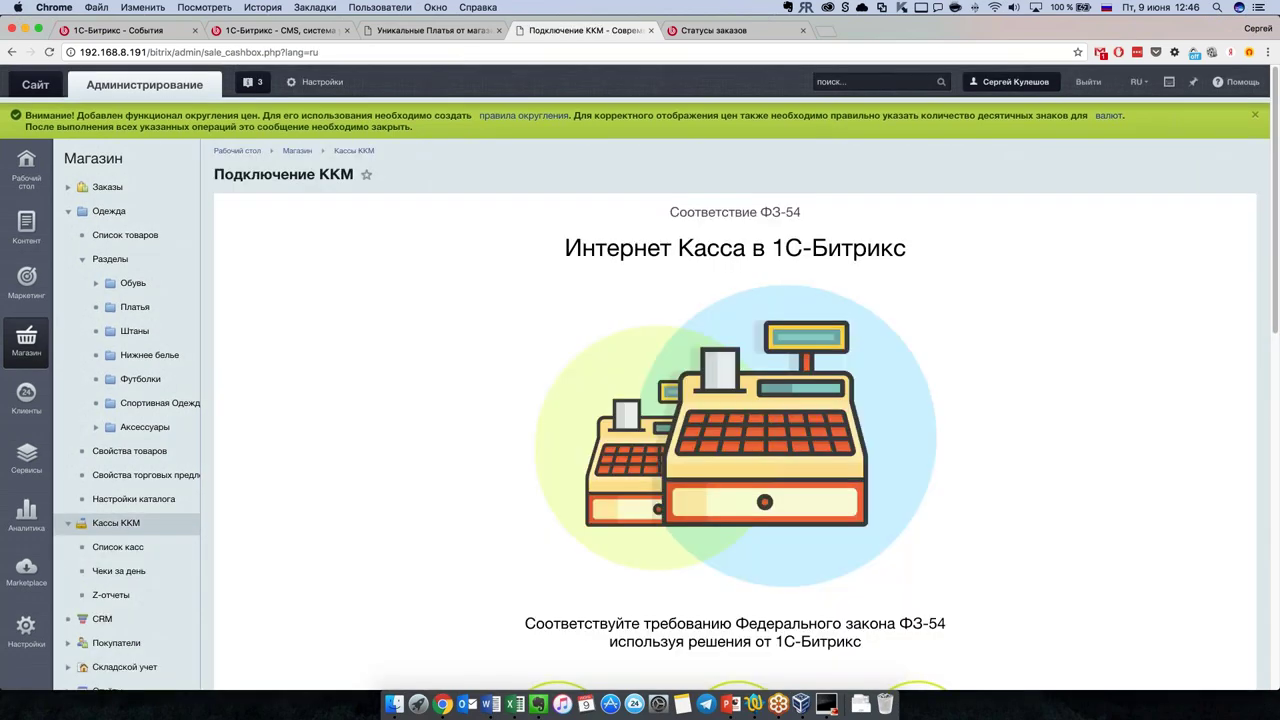
{"action": "scroll", "coordinate": [526, 485], "scroll_direction": "down", "scroll_amount": 3}
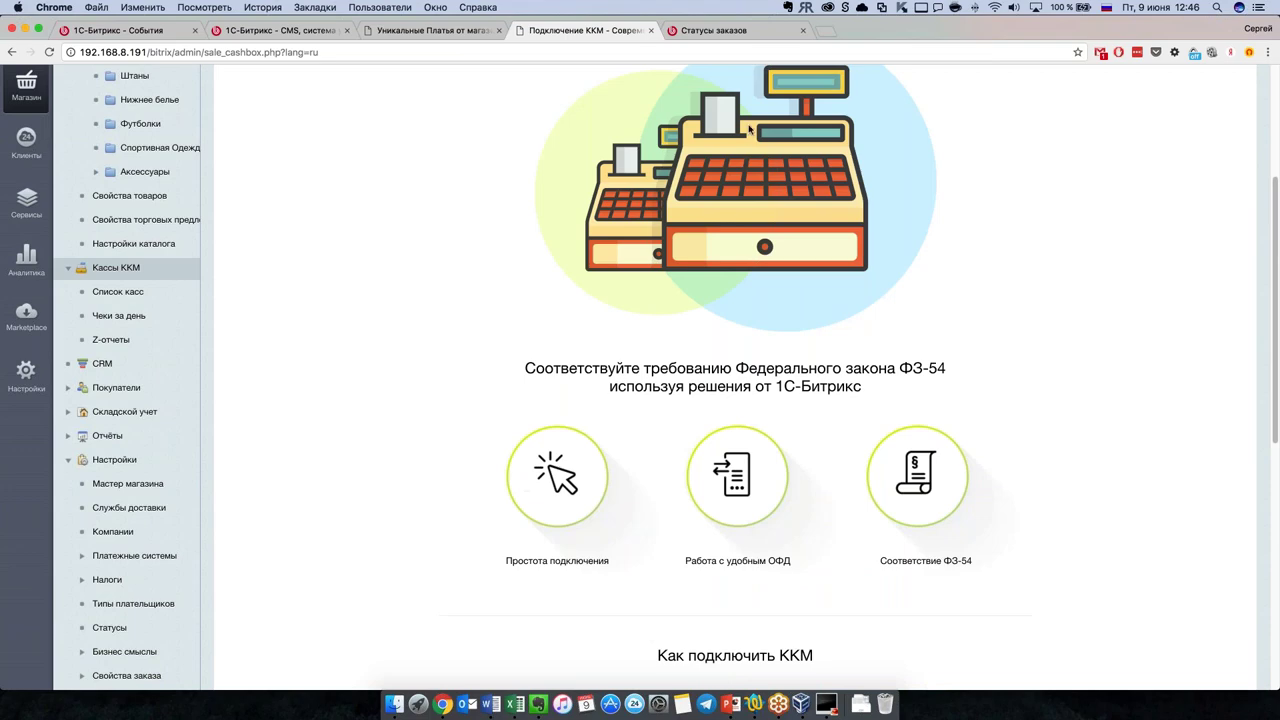
{"action": "scroll", "coordinate": [666, 413], "scroll_direction": "down", "scroll_amount": 1}
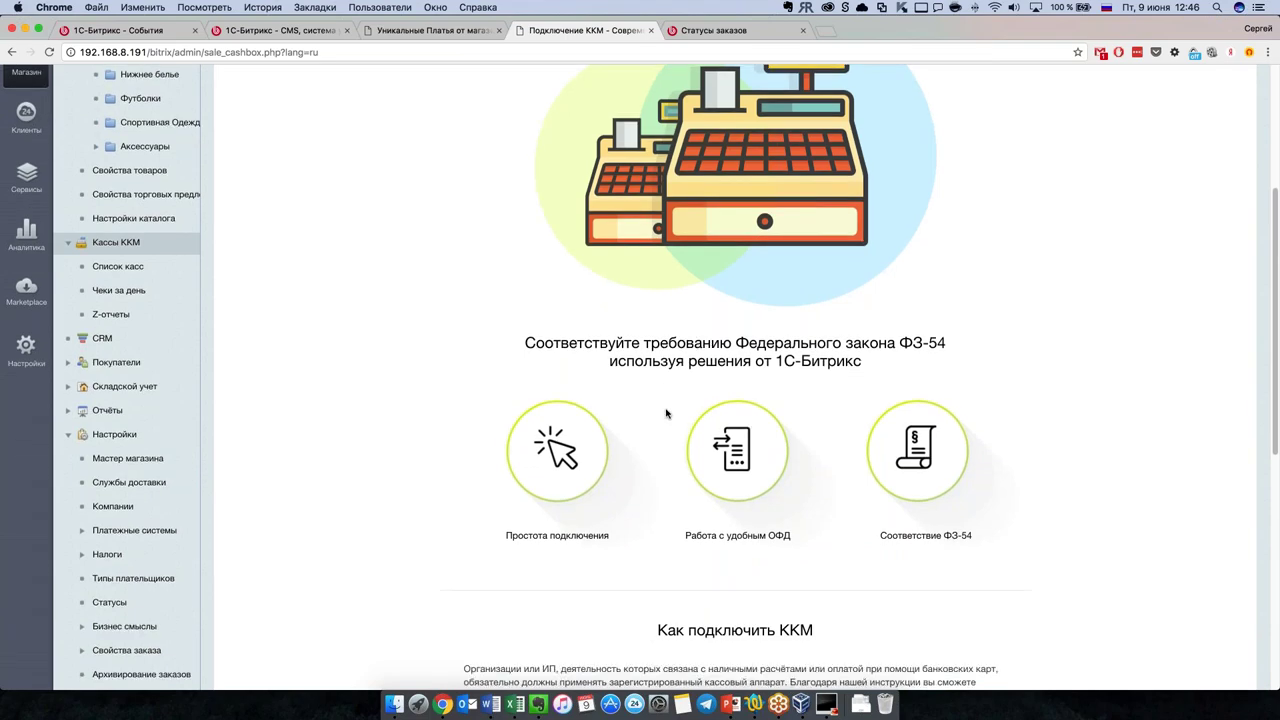
{"action": "scroll", "coordinate": [666, 413], "scroll_direction": "down", "scroll_amount": 5}
{"action": "scroll", "coordinate": [600, 420], "scroll_direction": "down", "scroll_amount": 3}
{"action": "scroll", "coordinate": [552, 472], "scroll_direction": "up", "scroll_amount": 4}
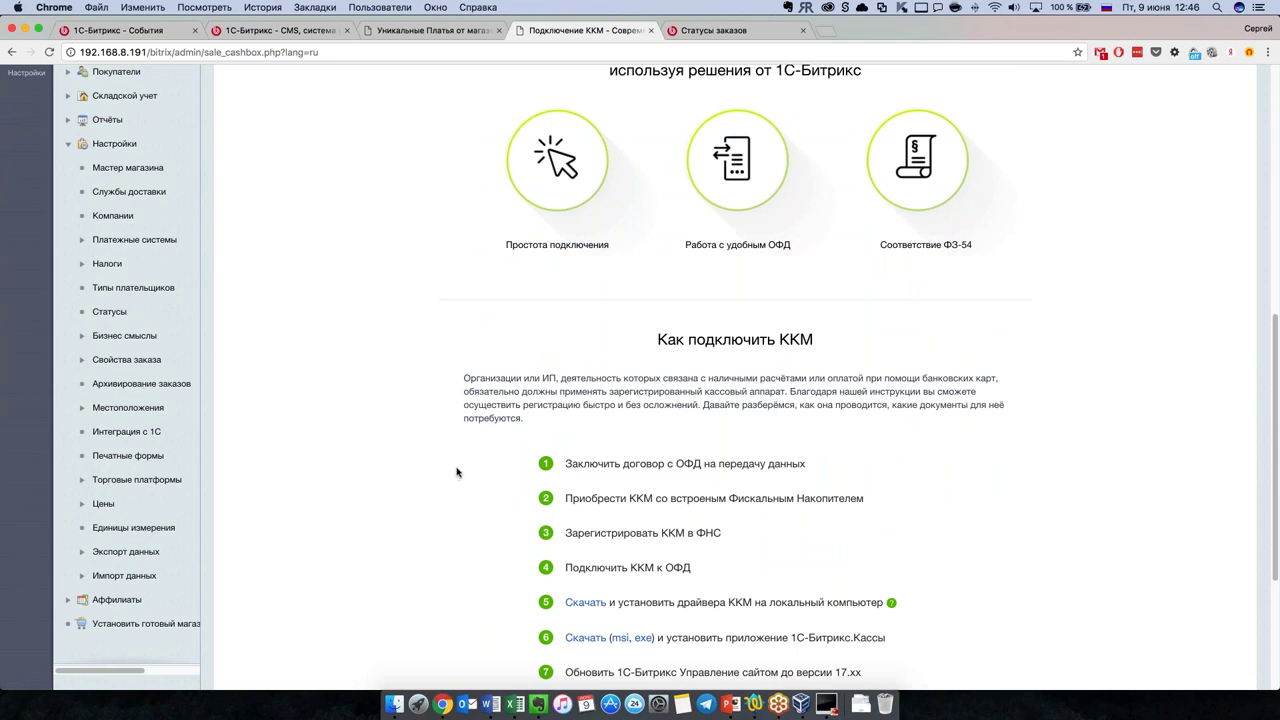
{"action": "scroll", "coordinate": [457, 472], "scroll_direction": "up", "scroll_amount": 1}
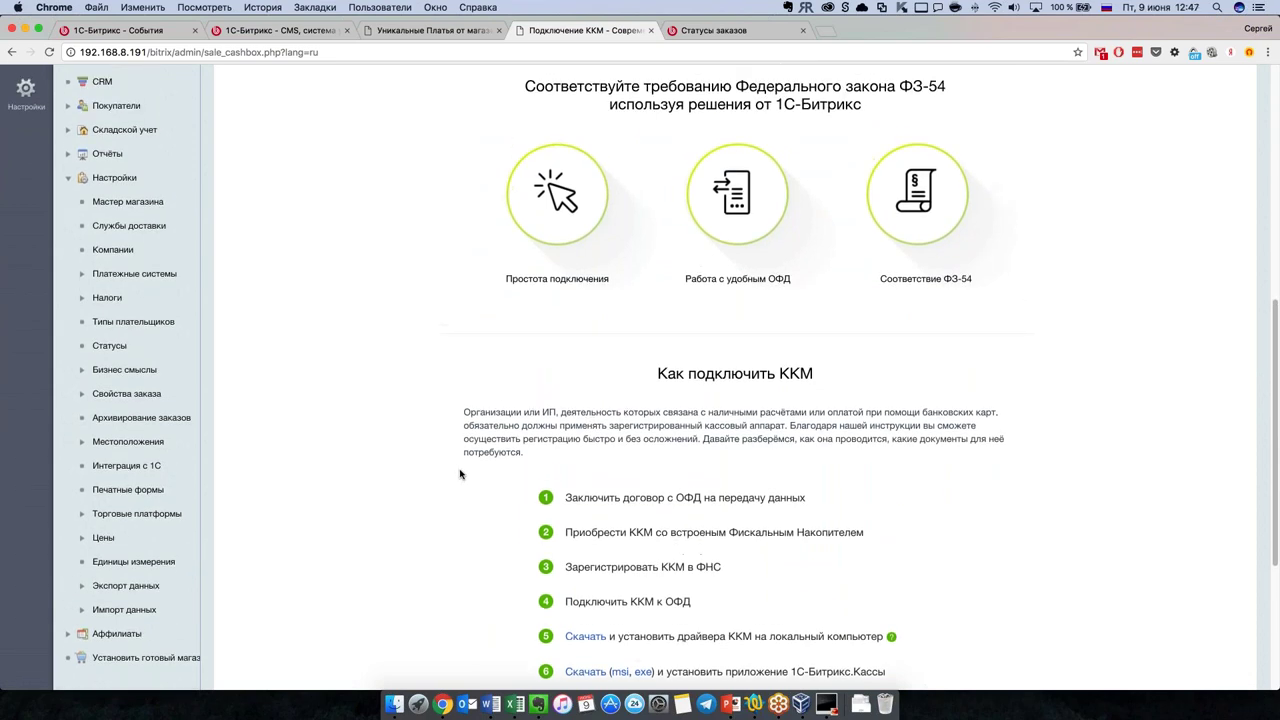
{"action": "scroll", "coordinate": [656, 503], "scroll_direction": "down", "scroll_amount": 4}
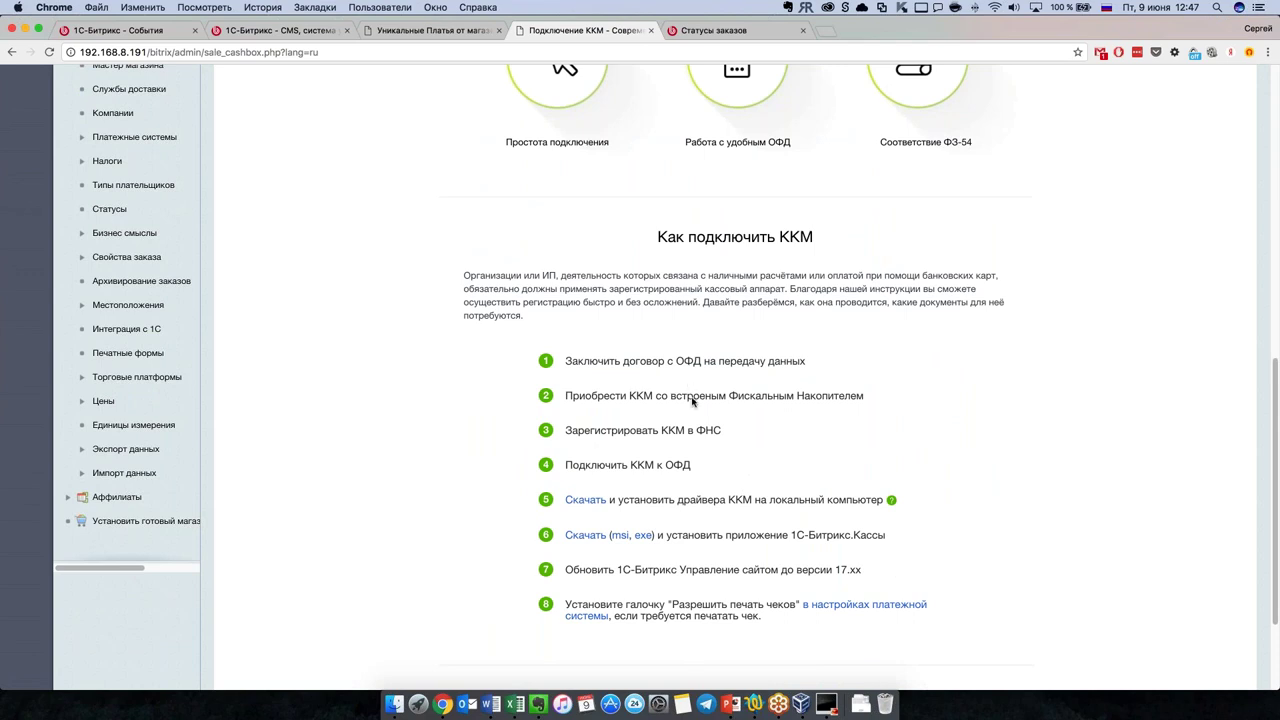
{"action": "scroll", "coordinate": [692, 400], "scroll_direction": "down", "scroll_amount": 4}
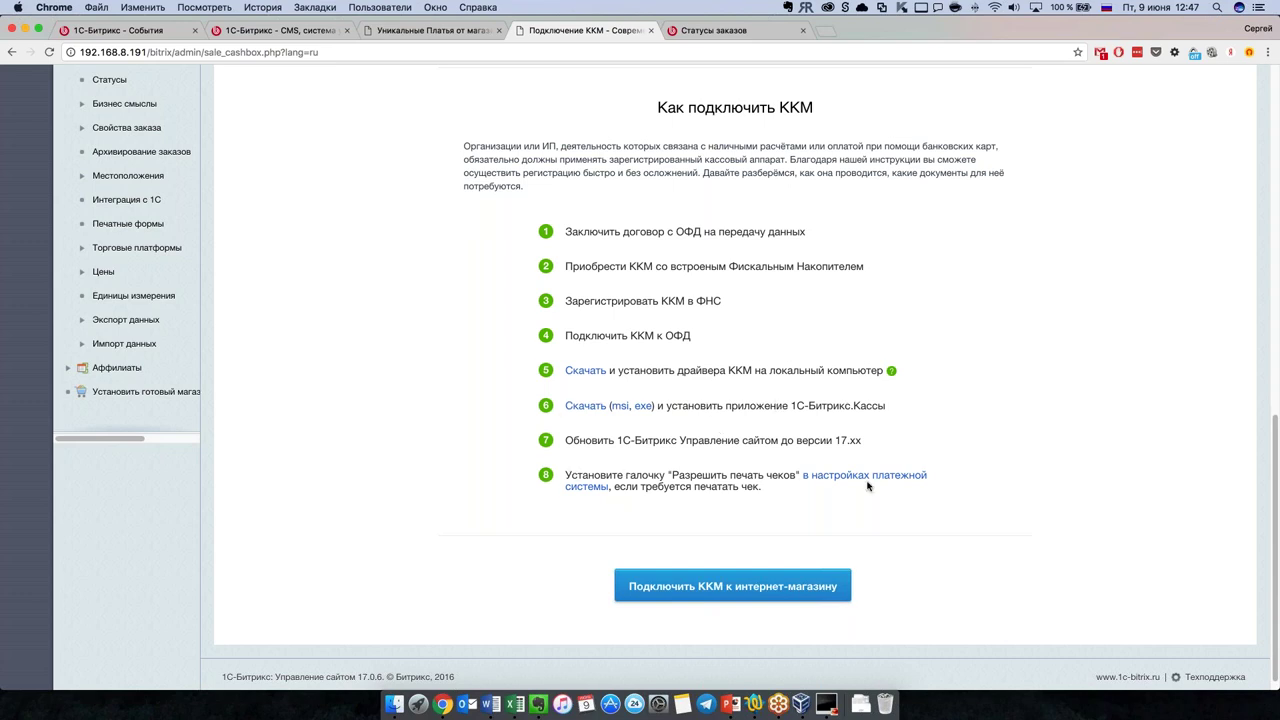
{"action": "scroll", "coordinate": [650, 487], "scroll_direction": "up", "scroll_amount": 1}
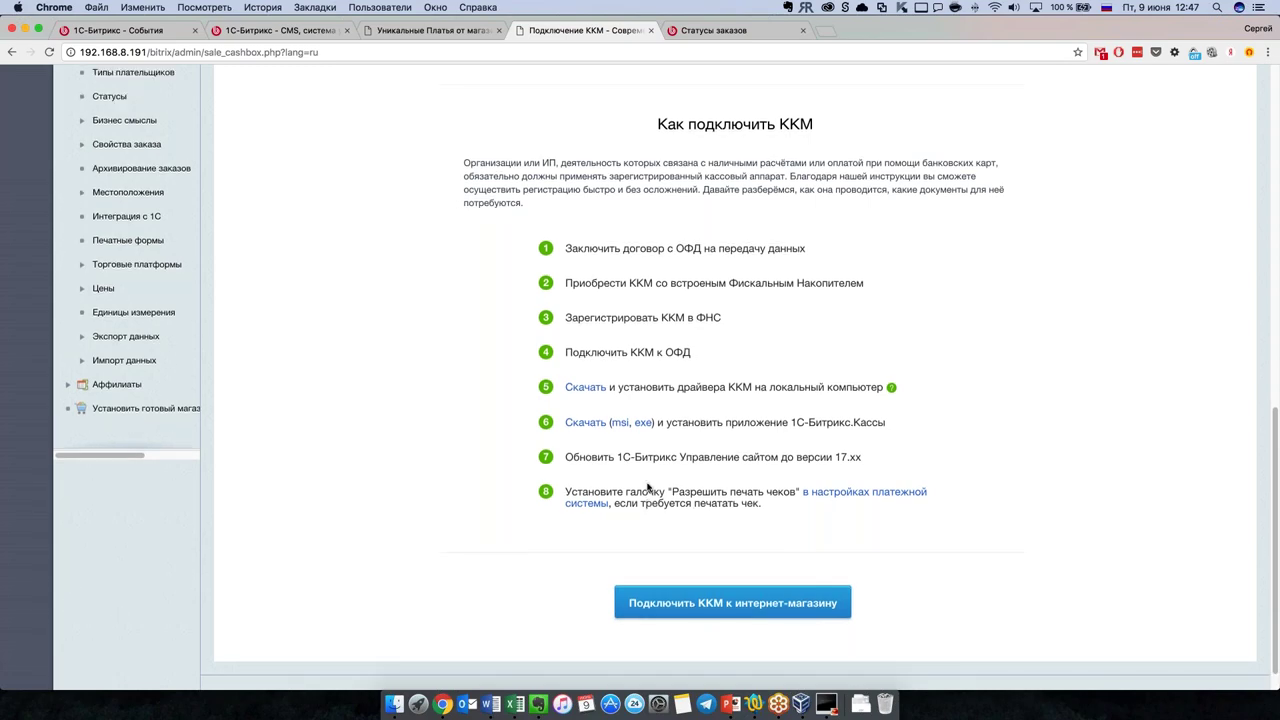
{"action": "scroll", "coordinate": [648, 487], "scroll_direction": "up", "scroll_amount": 5}
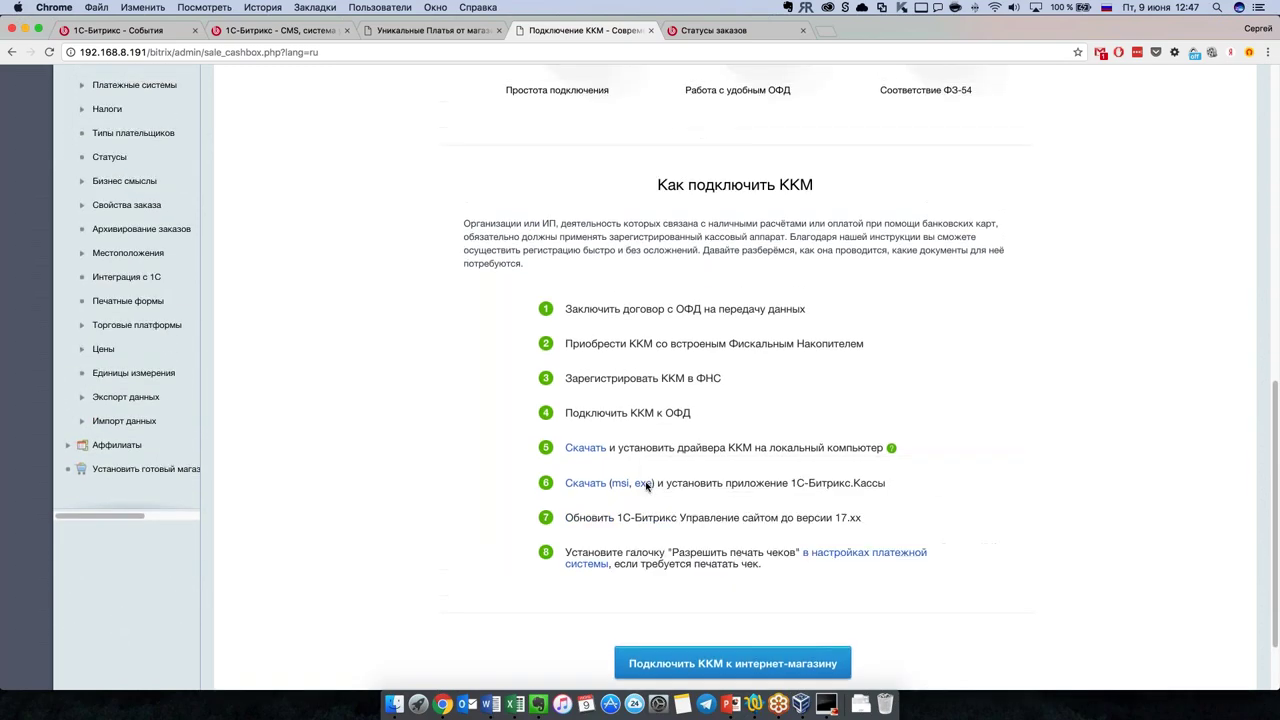
{"action": "scroll", "coordinate": [646, 487], "scroll_direction": "up", "scroll_amount": 5}
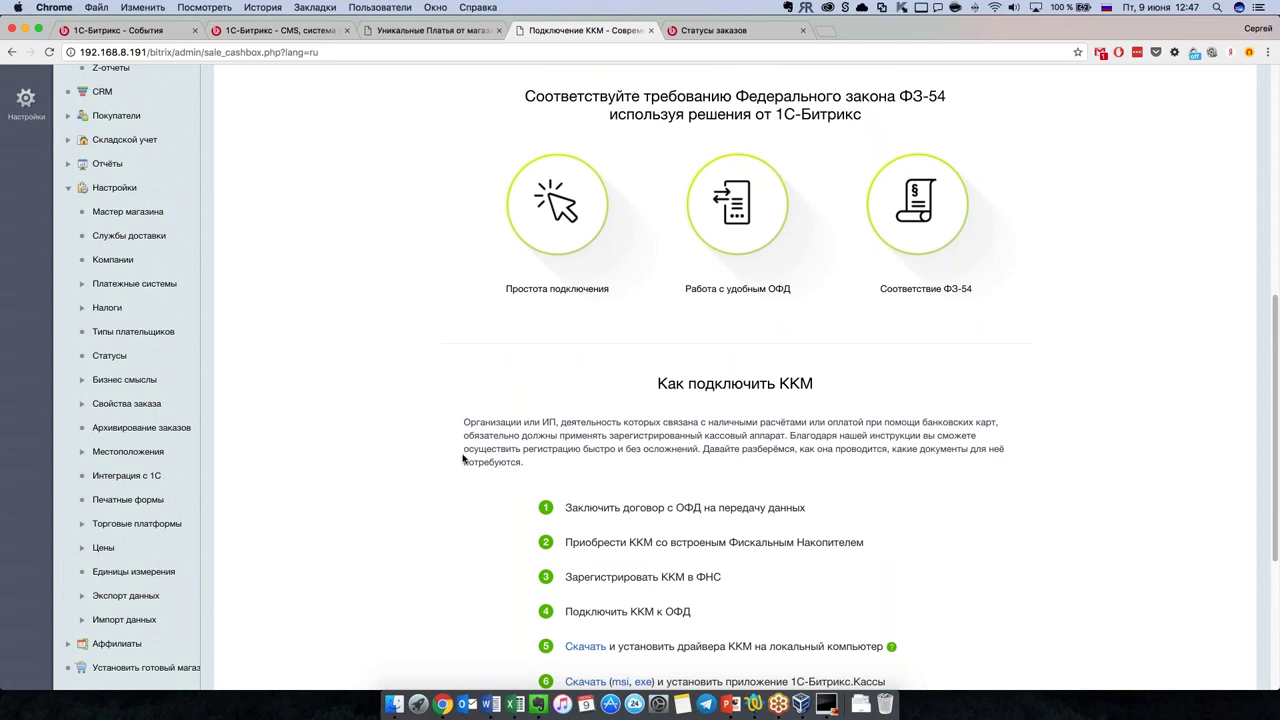
{"action": "scroll", "coordinate": [463, 458], "scroll_direction": "up", "scroll_amount": 3}
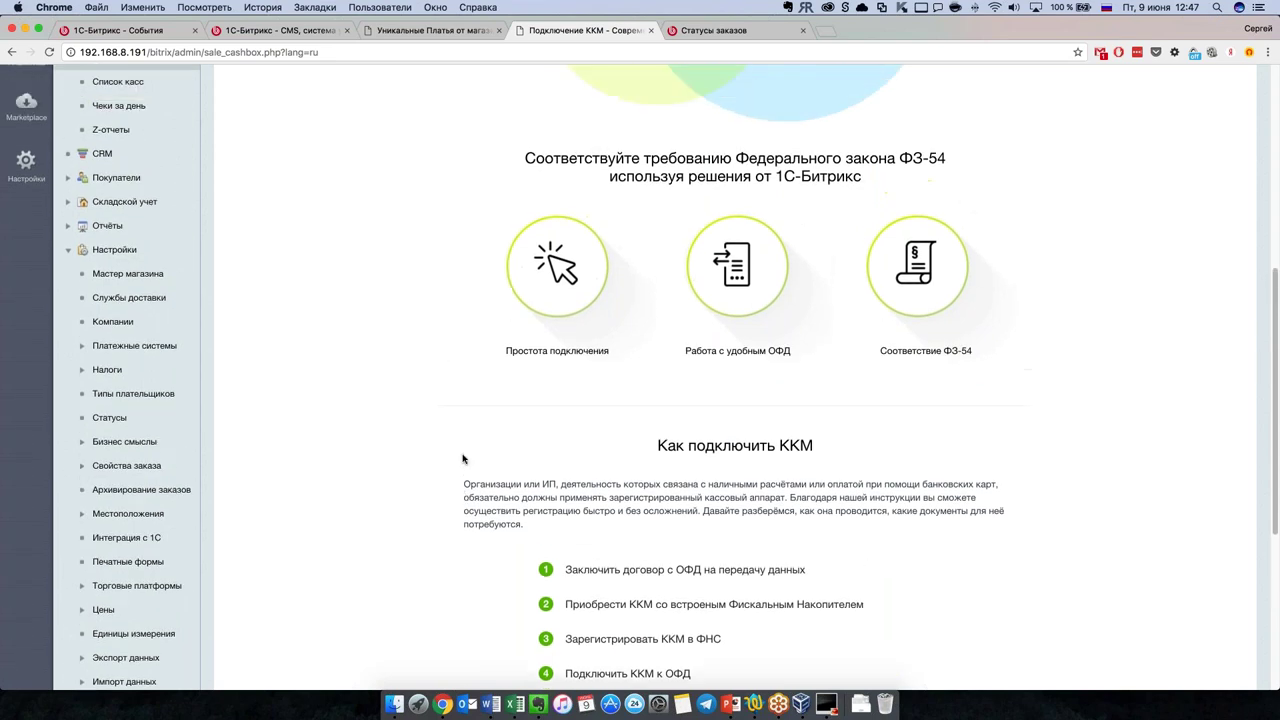
{"action": "scroll", "coordinate": [300, 260], "scroll_direction": "up", "scroll_amount": 3}
Step: Add a new cash register with handler Атол.Онлайн and OFD Первый ОФД, then return to the webinar tab
{"action": "left_click", "coordinate": [110, 137]}
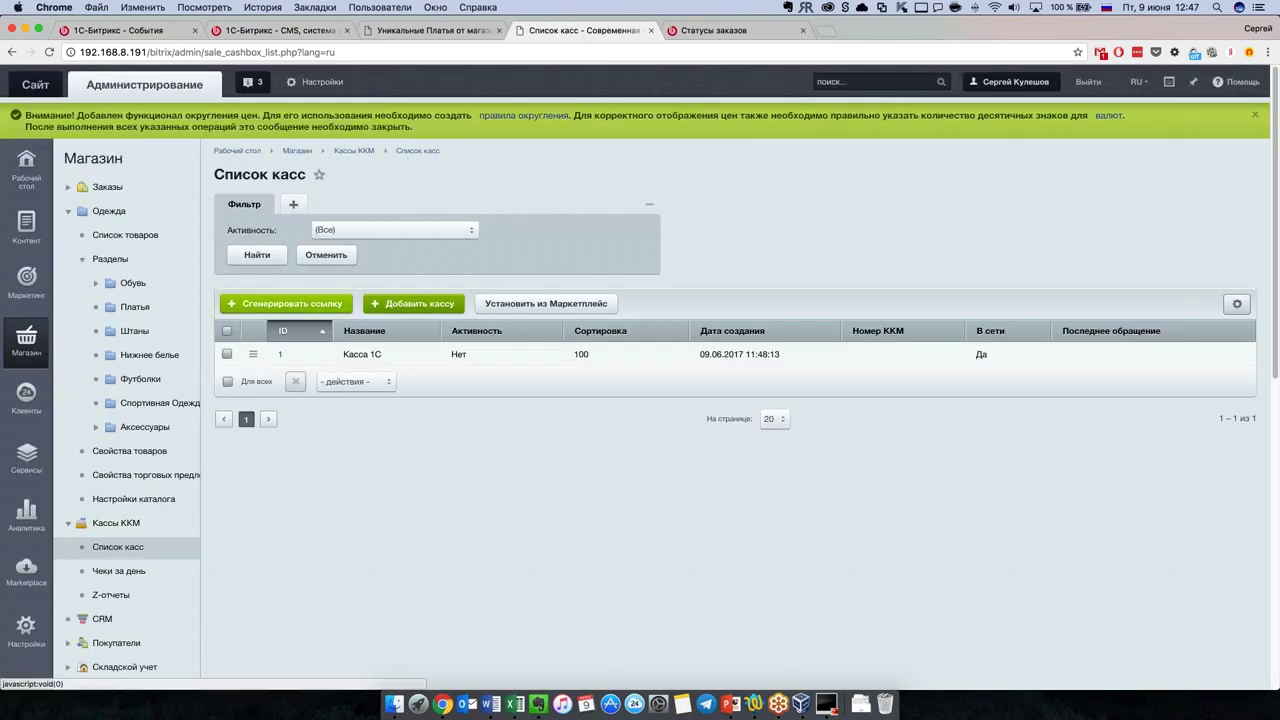
{"action": "left_click", "coordinate": [383, 305]}
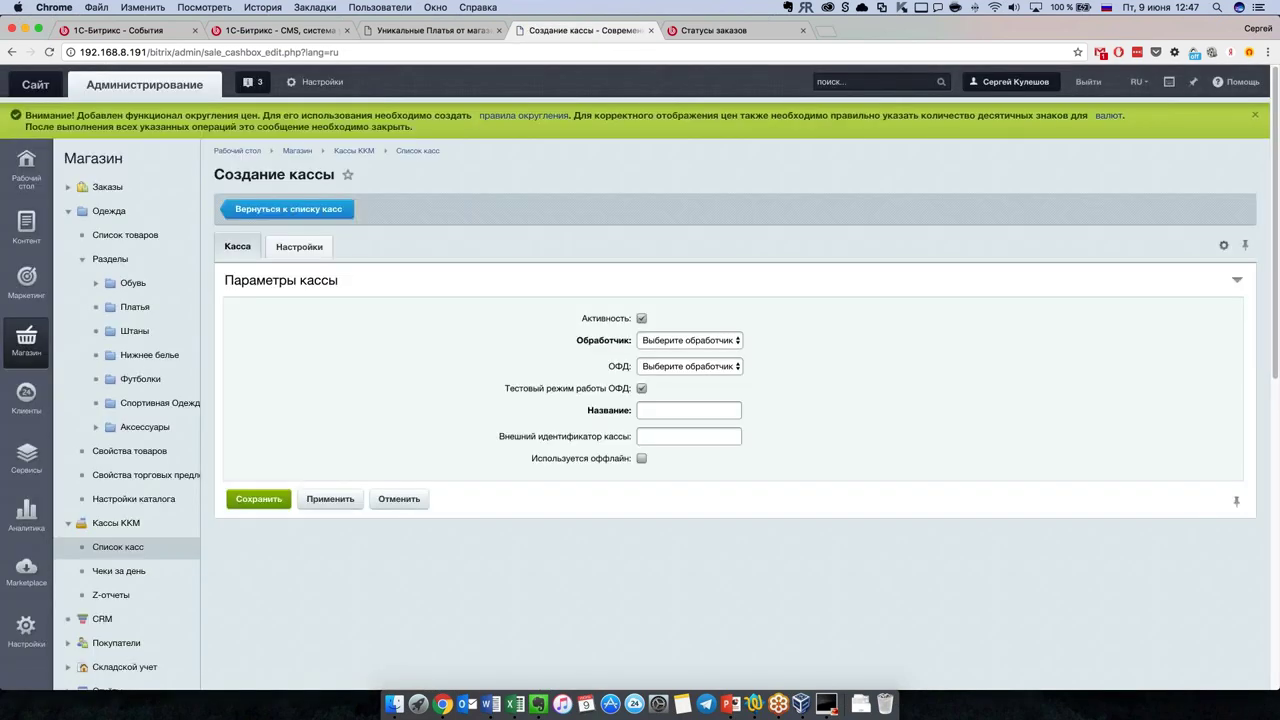
{"action": "left_click", "coordinate": [695, 341]}
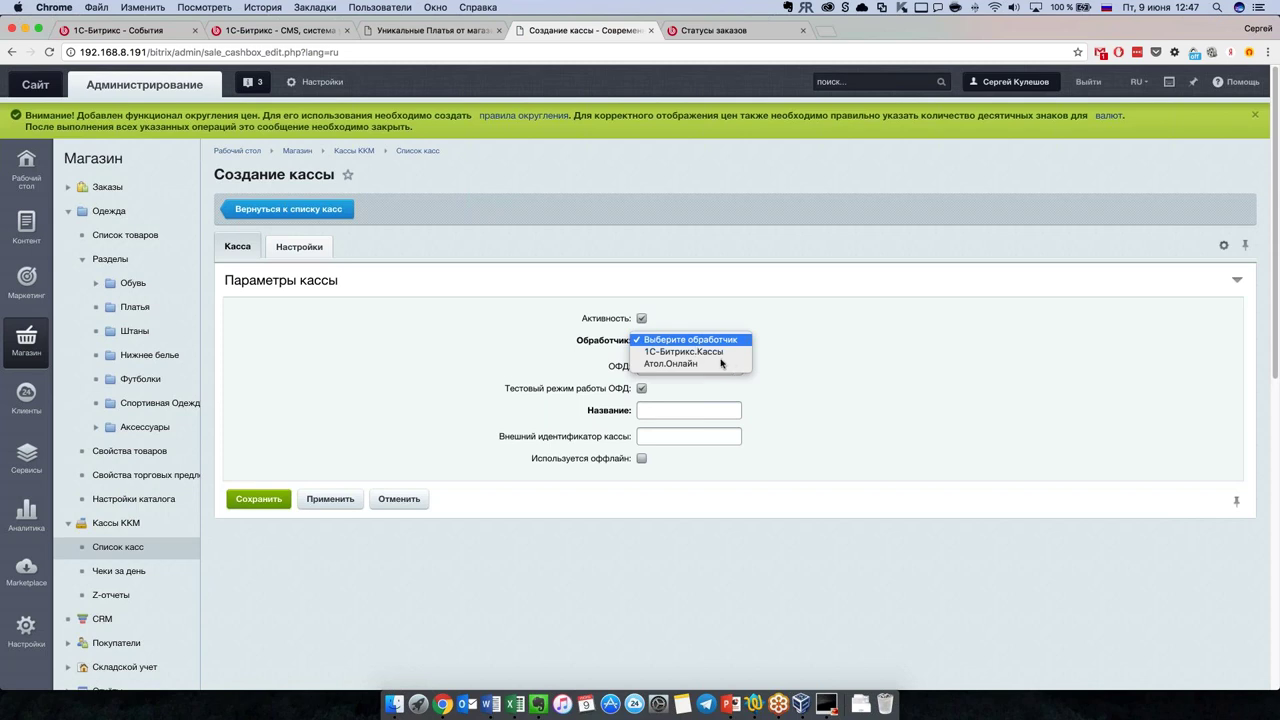
{"action": "left_click", "coordinate": [727, 364]}
{"action": "left_click", "coordinate": [734, 367]}
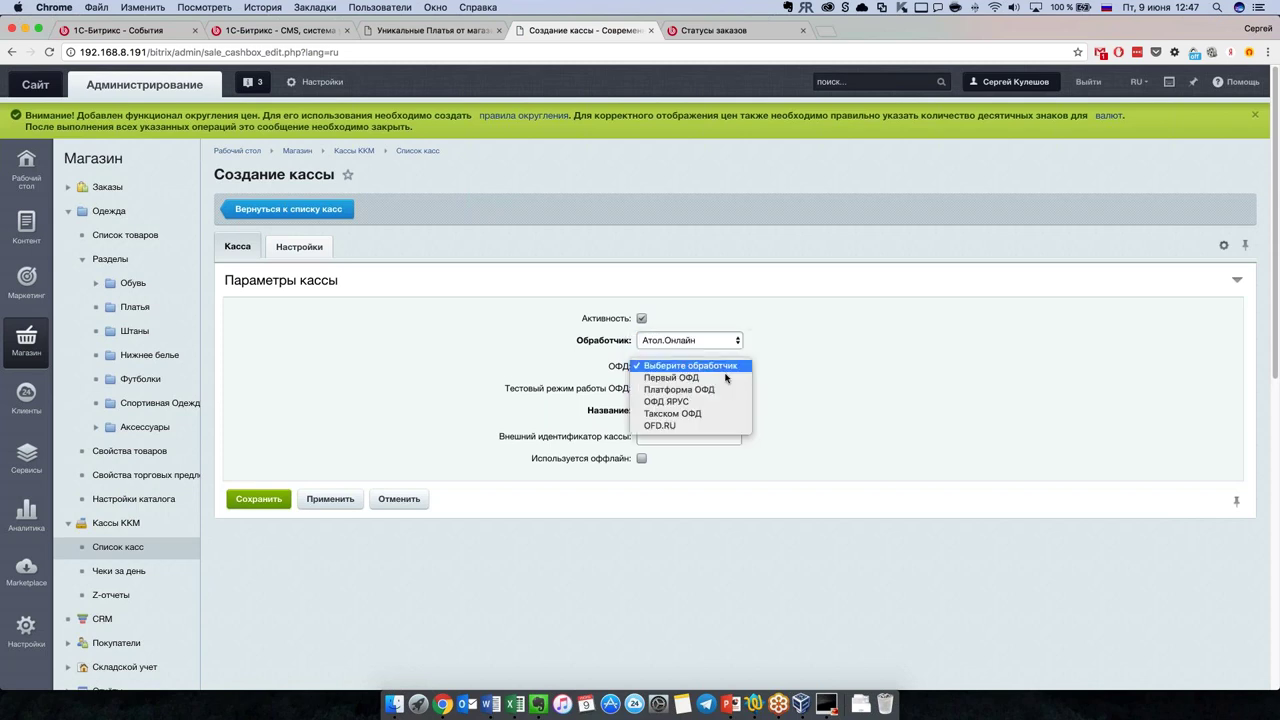
{"action": "left_click", "coordinate": [716, 379]}
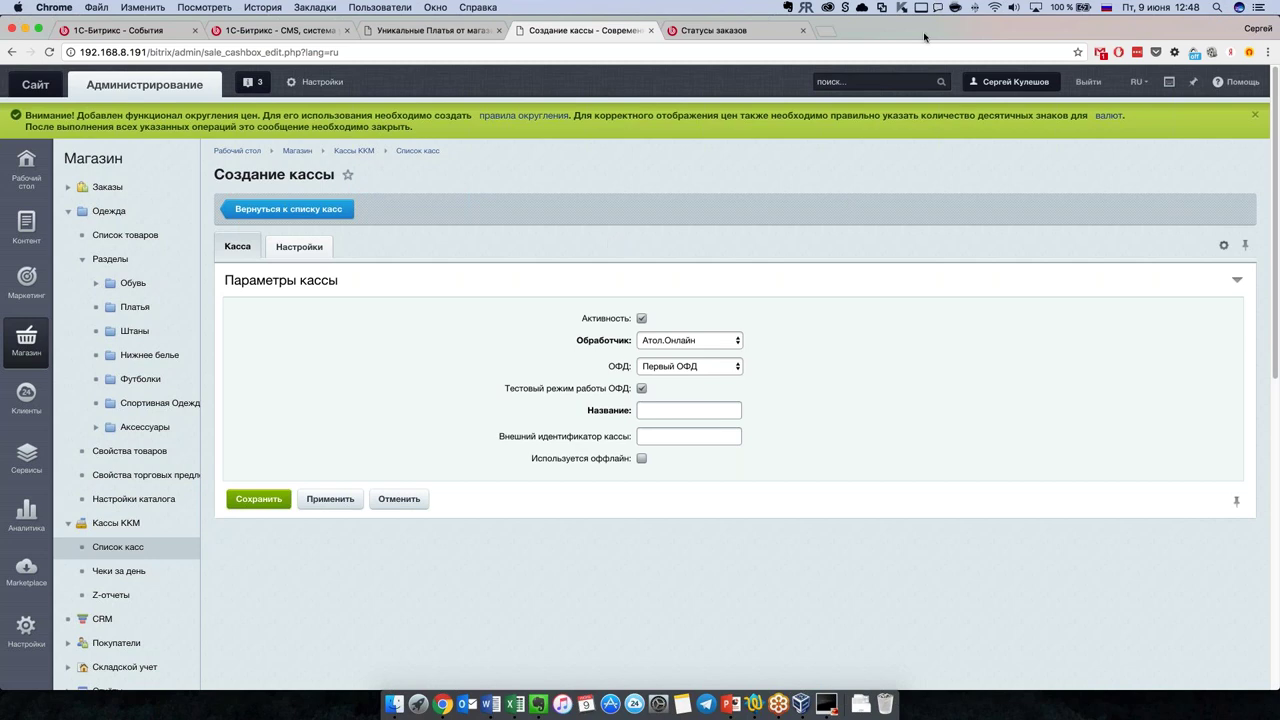
{"action": "left_click", "coordinate": [165, 31]}
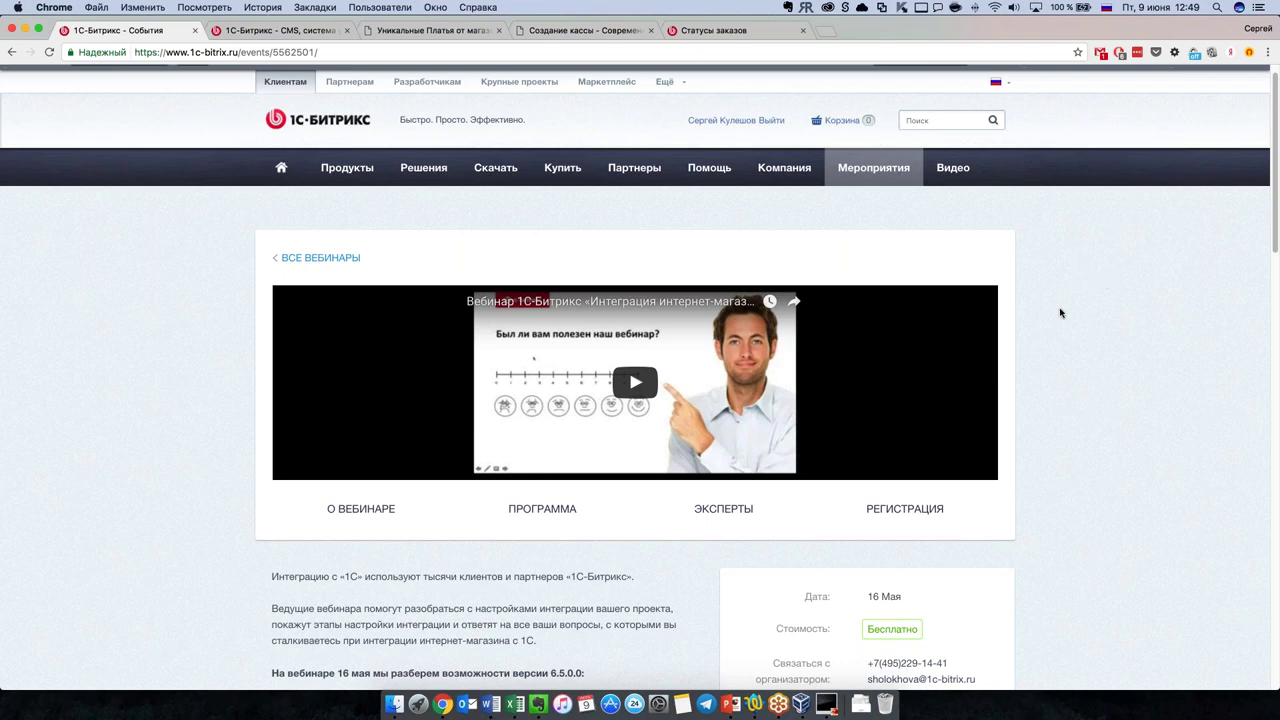
{"action": "key", "text": "XF86AudioRaiseVolume"}
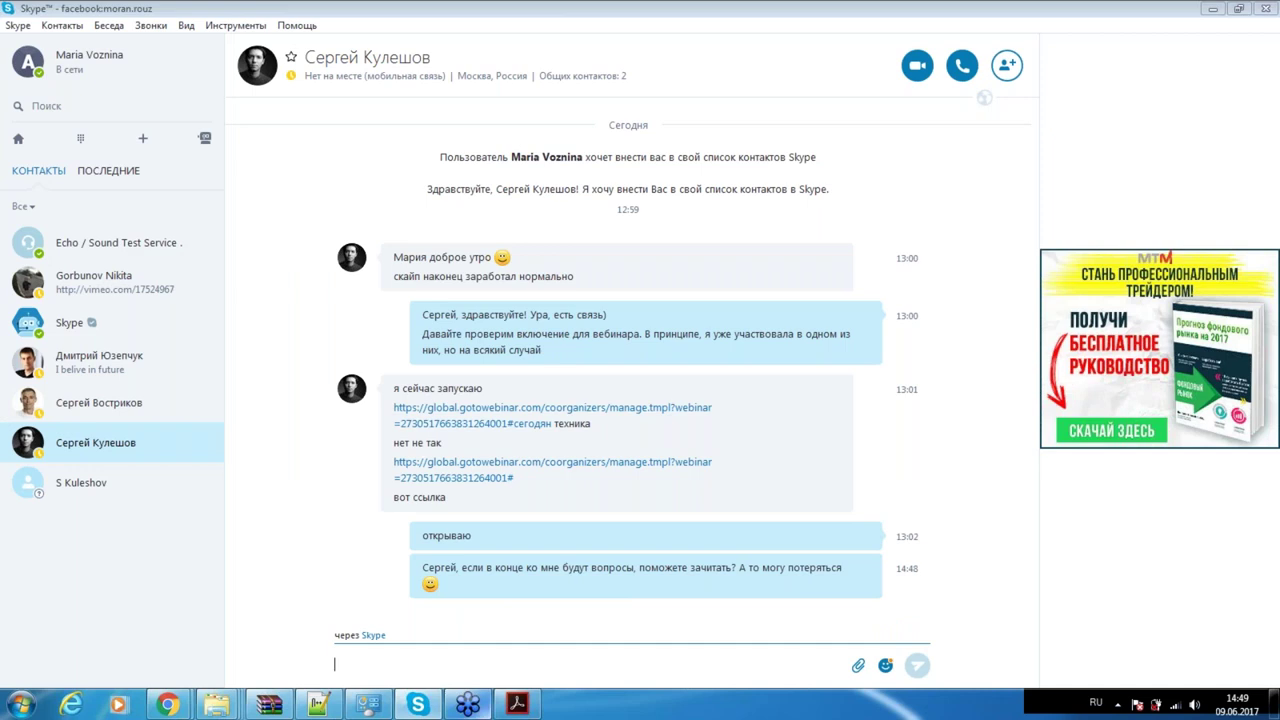
Step: Switch between the Acrobat presentation and the Skype chat, then move on to the browser window
{"action": "left_click", "coordinate": [464, 706]}
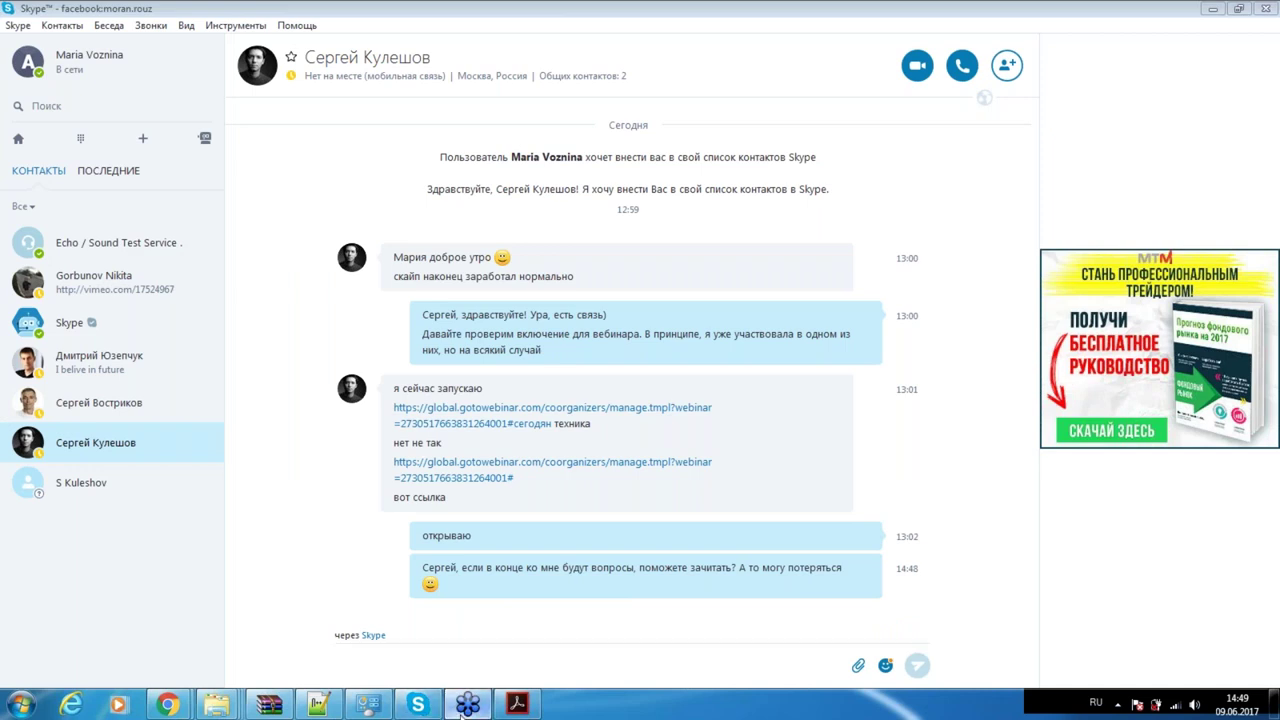
{"action": "left_click", "coordinate": [518, 706]}
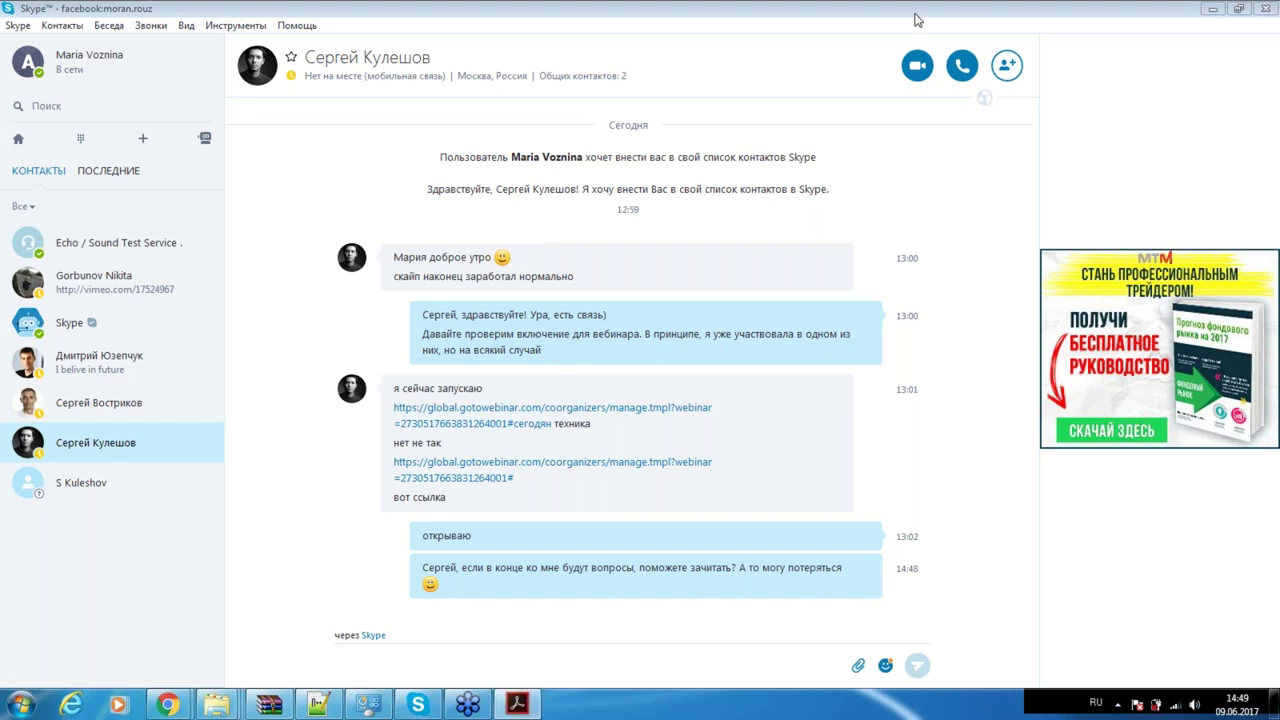
{"action": "left_click", "coordinate": [914, 20]}
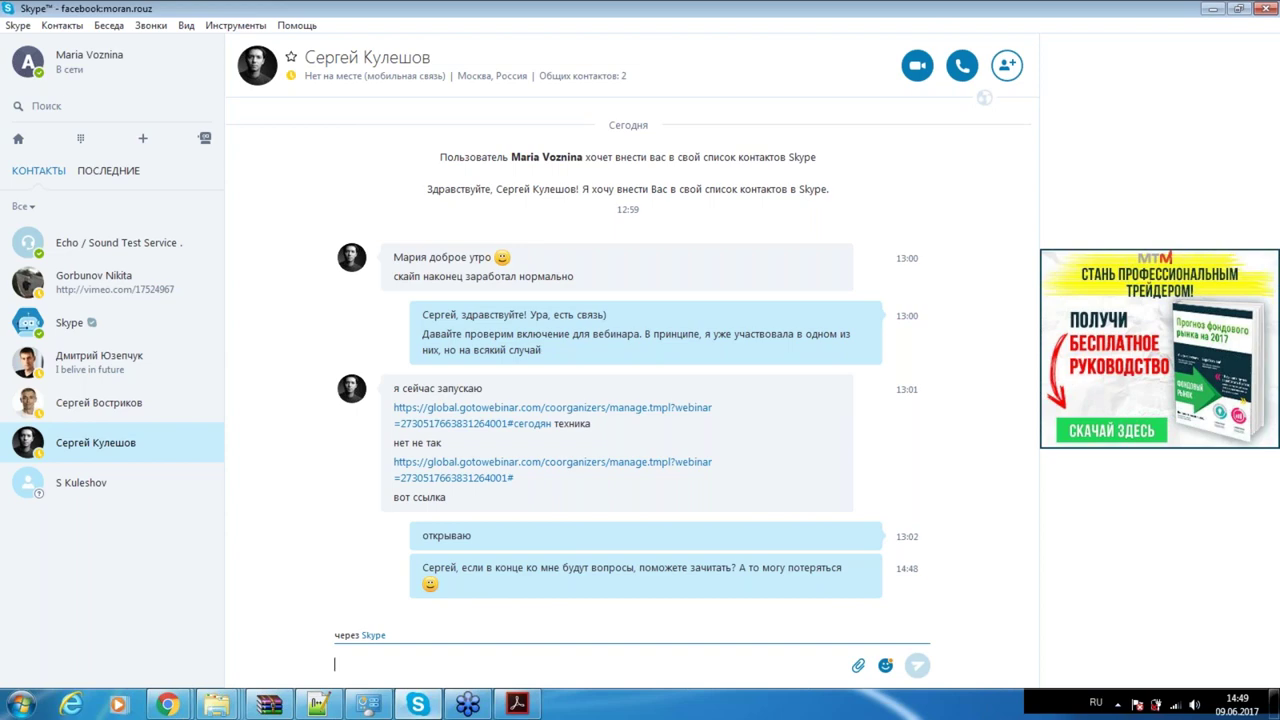
{"action": "key", "text": "alt+Tab"}
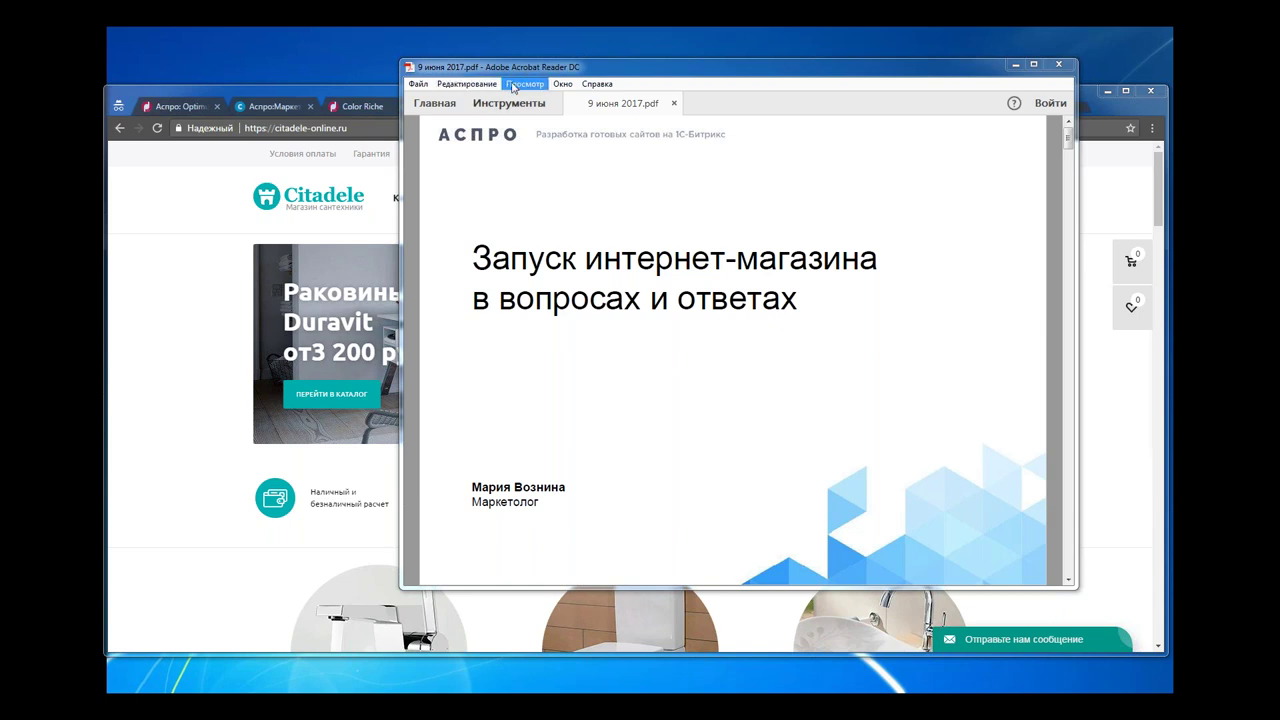
Step: Show the 9 июня 2017.pdf presentation in full-screen mode
{"action": "left_click", "coordinate": [525, 84]}
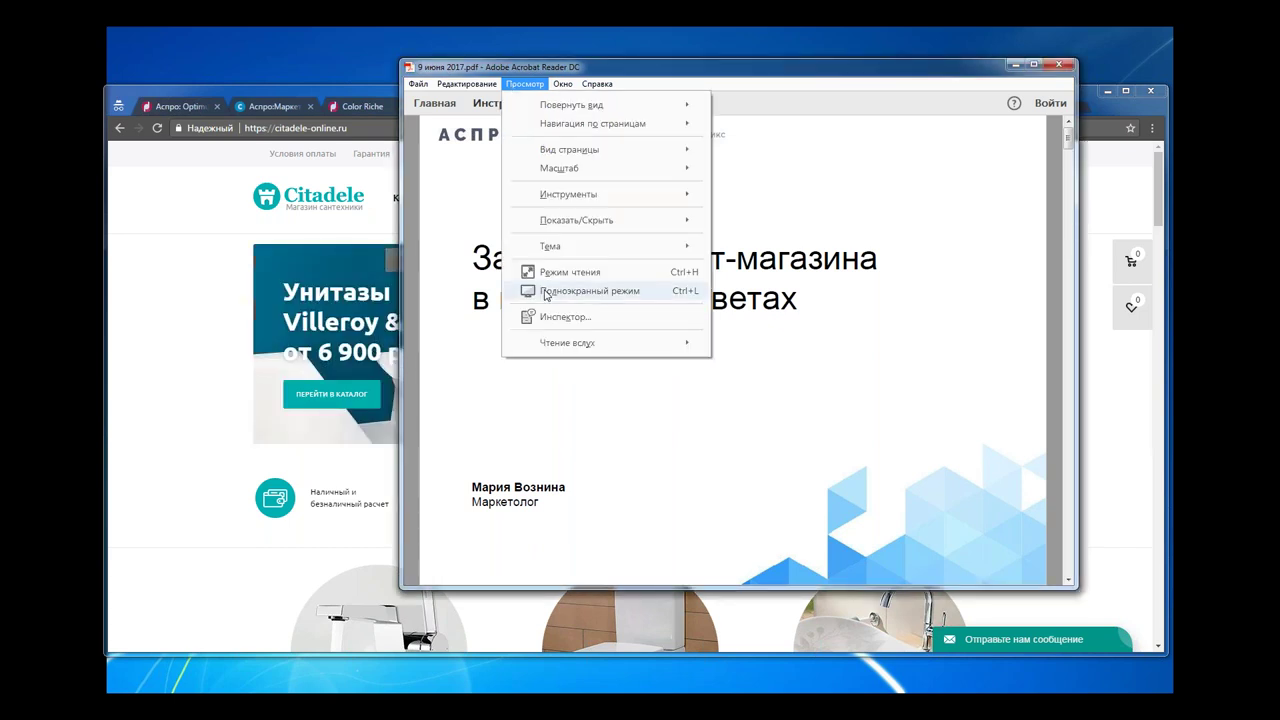
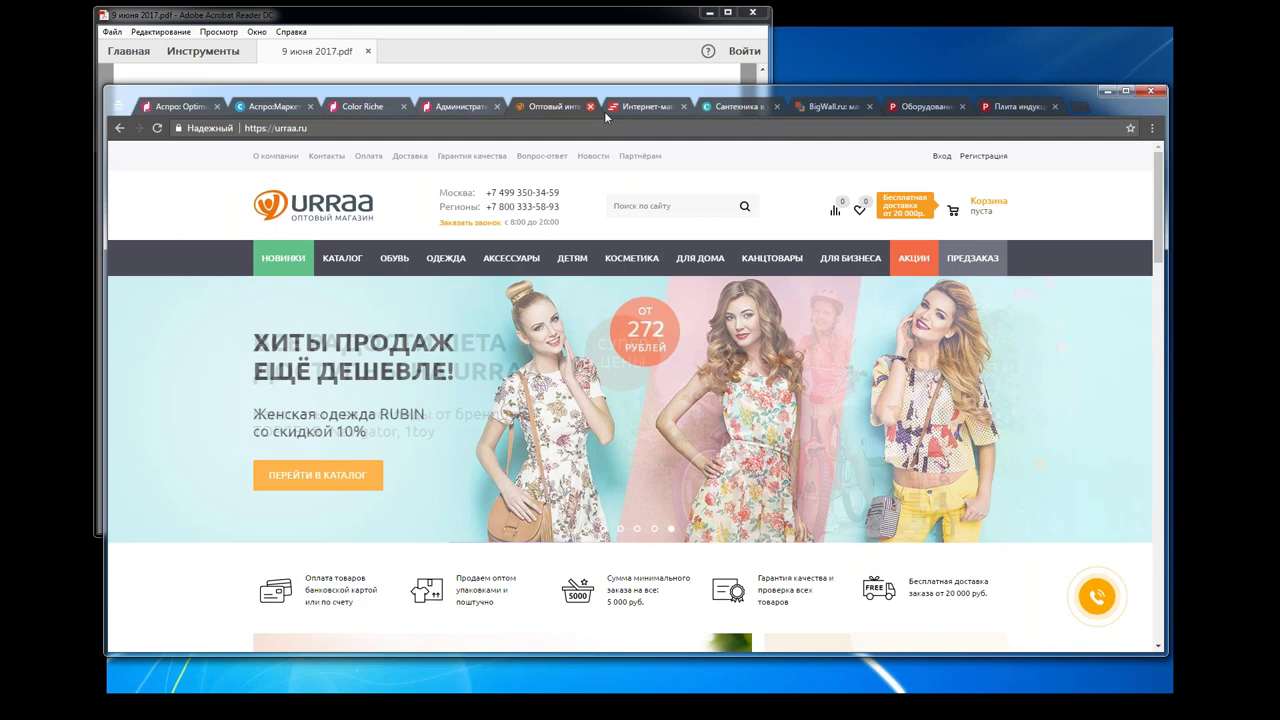
Step: Switch to the my-step.ru store and open the laminate catalog from its banner
{"action": "left_click", "coordinate": [639, 108]}
{"action": "scroll", "coordinate": [210, 334], "scroll_direction": "down", "scroll_amount": 1}
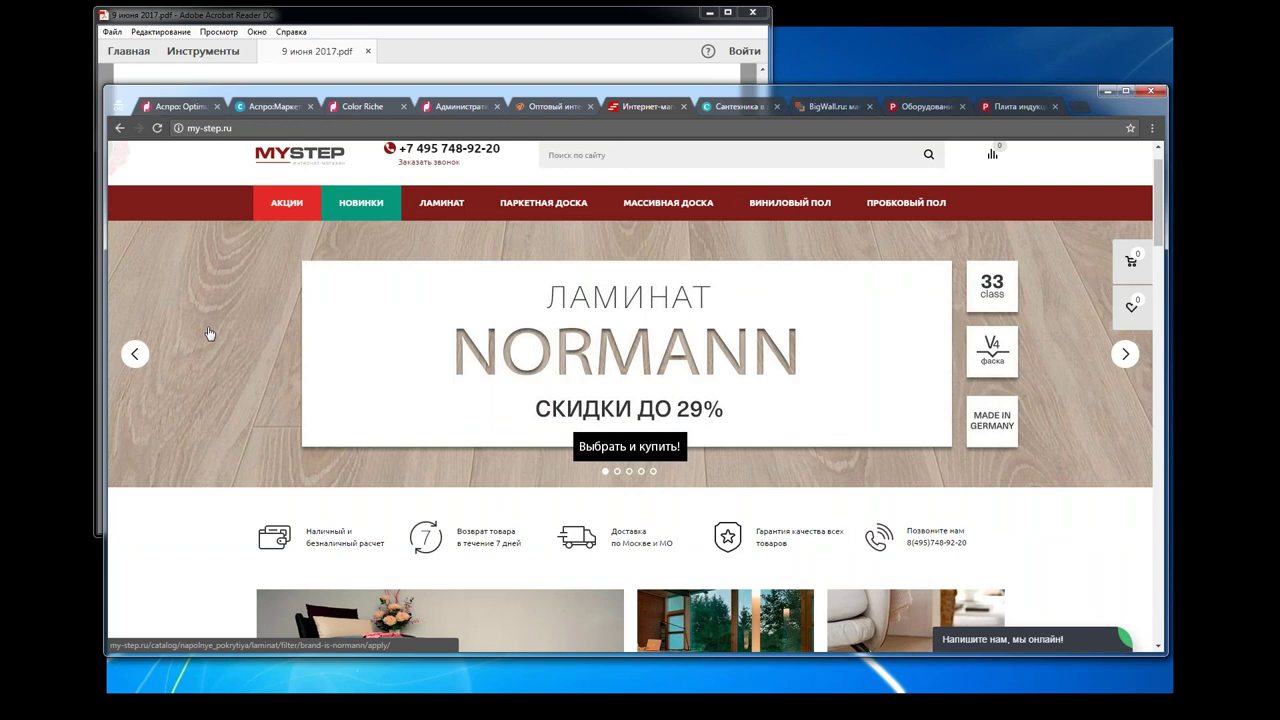
{"action": "scroll", "coordinate": [210, 334], "scroll_direction": "up", "scroll_amount": 1}
{"action": "left_click", "coordinate": [231, 446]}
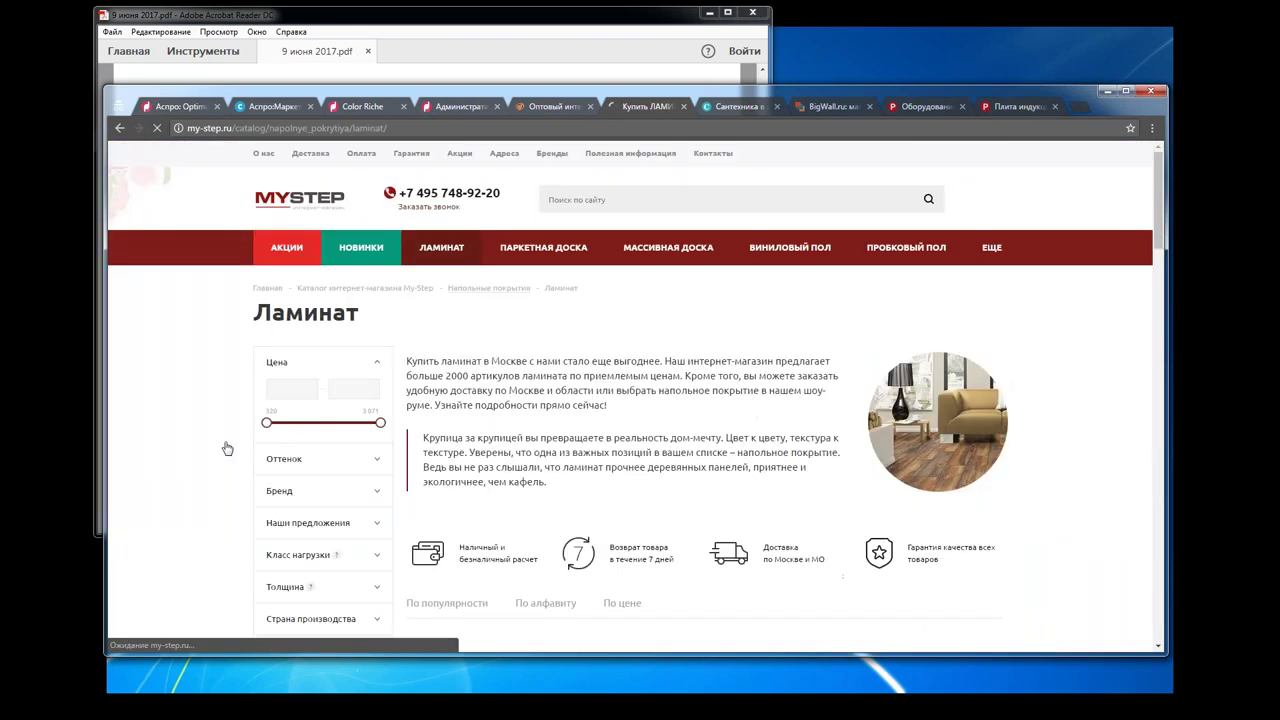
Step: Browse the laminate catalog down to the Kastamonu Floorpan yellow laminate at 450 руб./m²
{"action": "scroll", "coordinate": [228, 449], "scroll_direction": "down", "scroll_amount": 1}
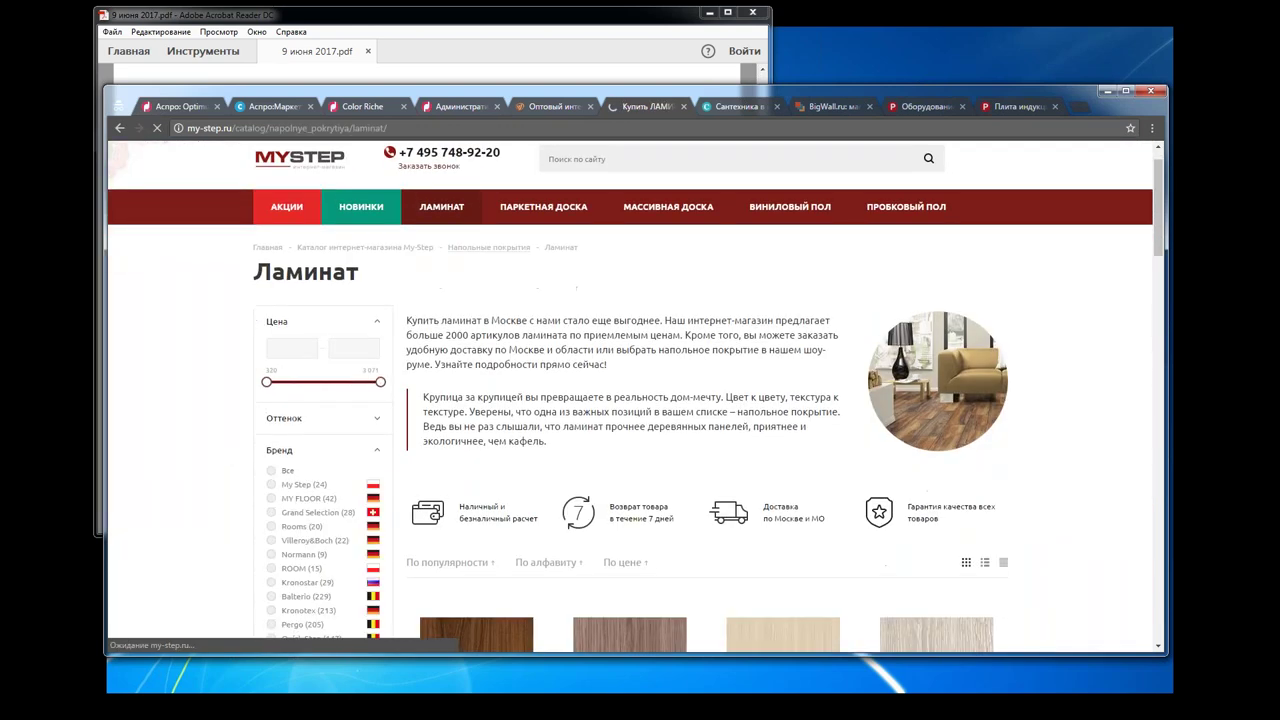
{"action": "scroll", "coordinate": [630, 400], "scroll_direction": "down", "scroll_amount": 3}
{"action": "scroll", "coordinate": [499, 362], "scroll_direction": "up", "scroll_amount": 1}
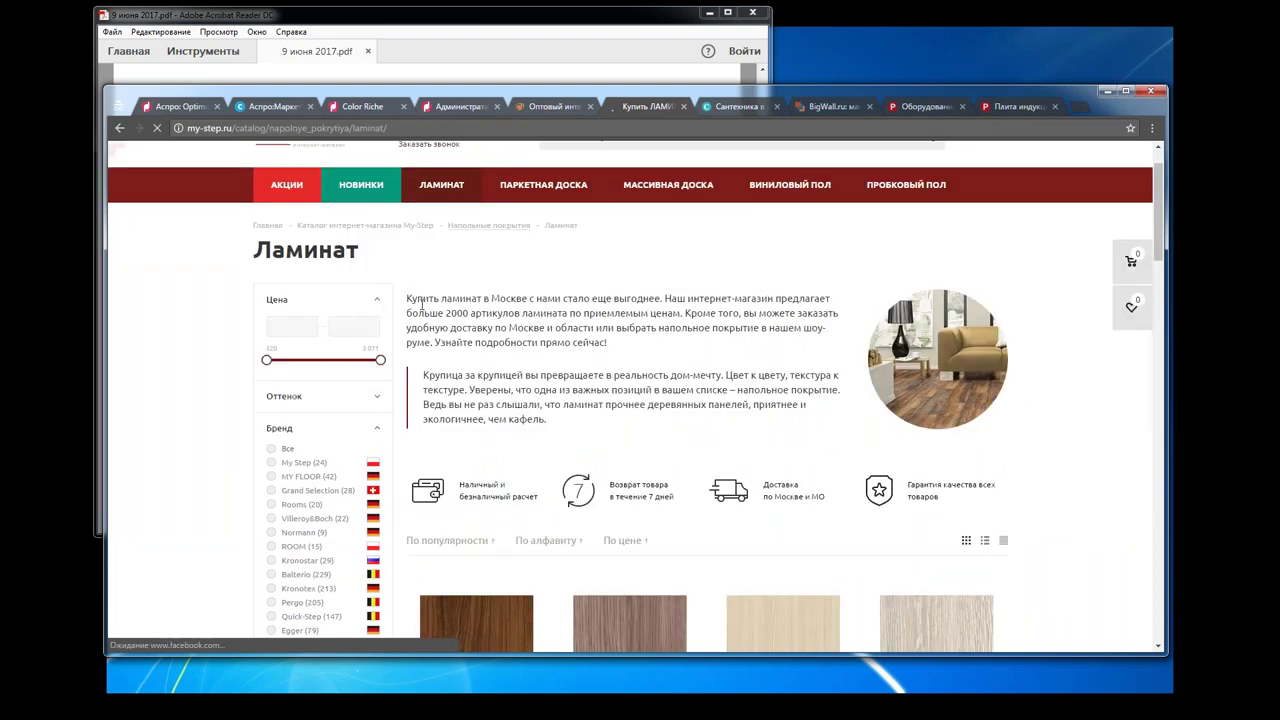
{"action": "left_click_drag", "start_coordinate": [406, 298], "coordinate": [546, 419]}
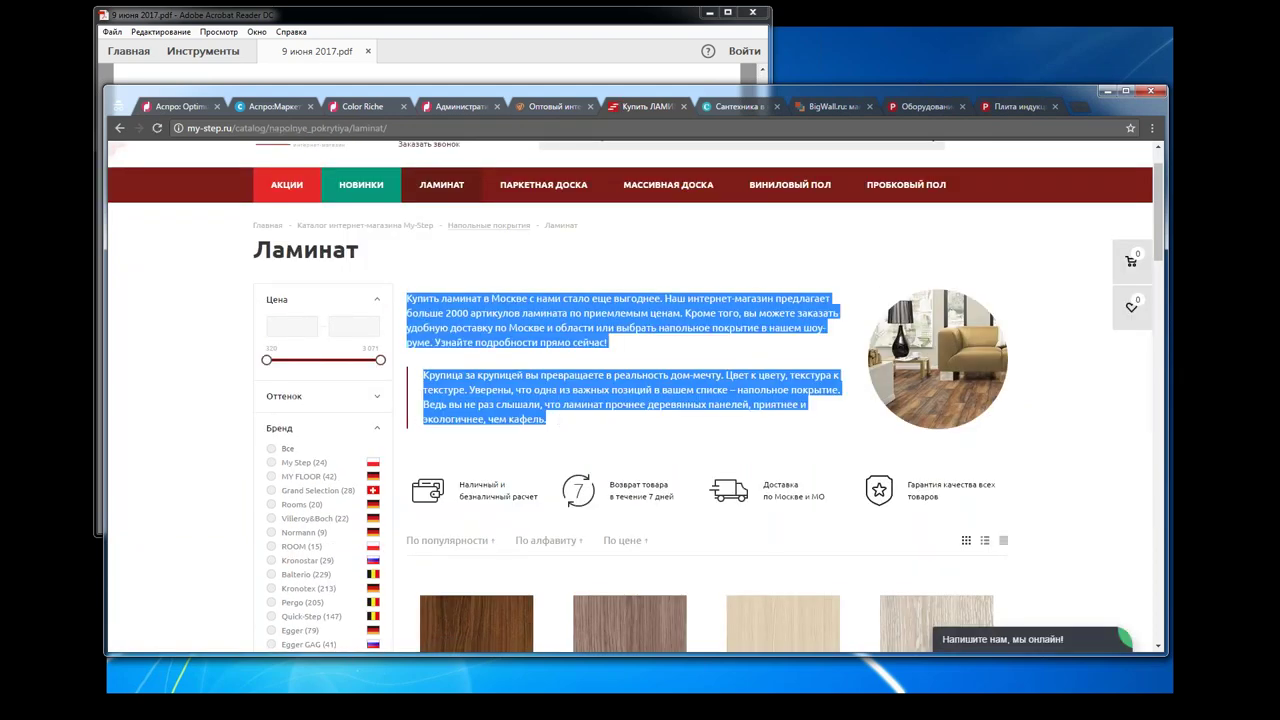
{"action": "left_click", "coordinate": [993, 398]}
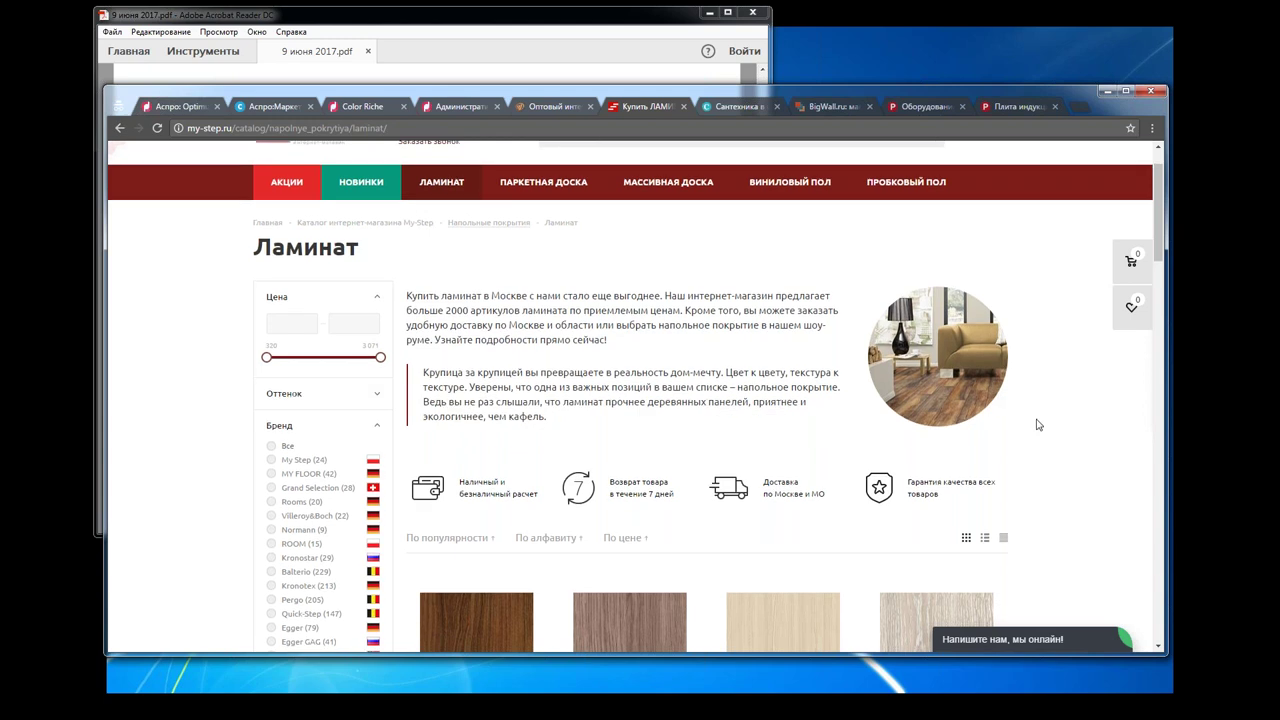
{"action": "scroll", "coordinate": [1038, 425], "scroll_direction": "down", "scroll_amount": 2}
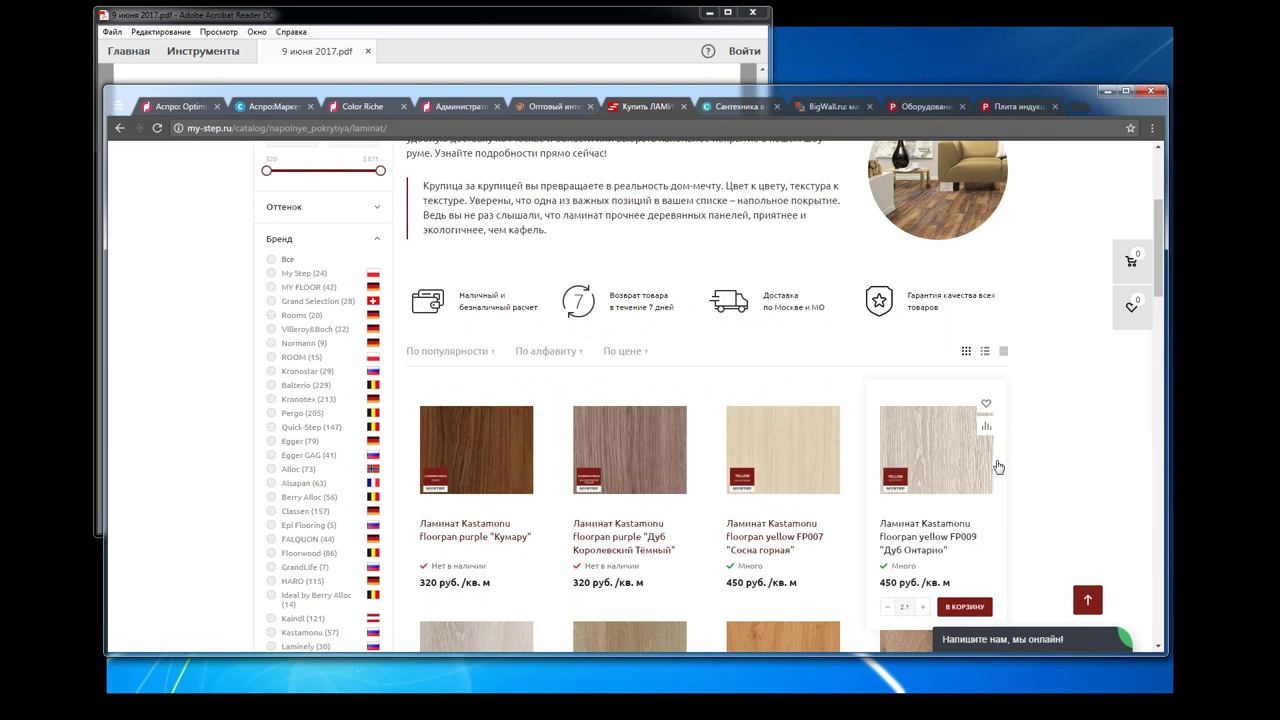
{"action": "scroll", "coordinate": [199, 466], "scroll_direction": "down", "scroll_amount": 3}
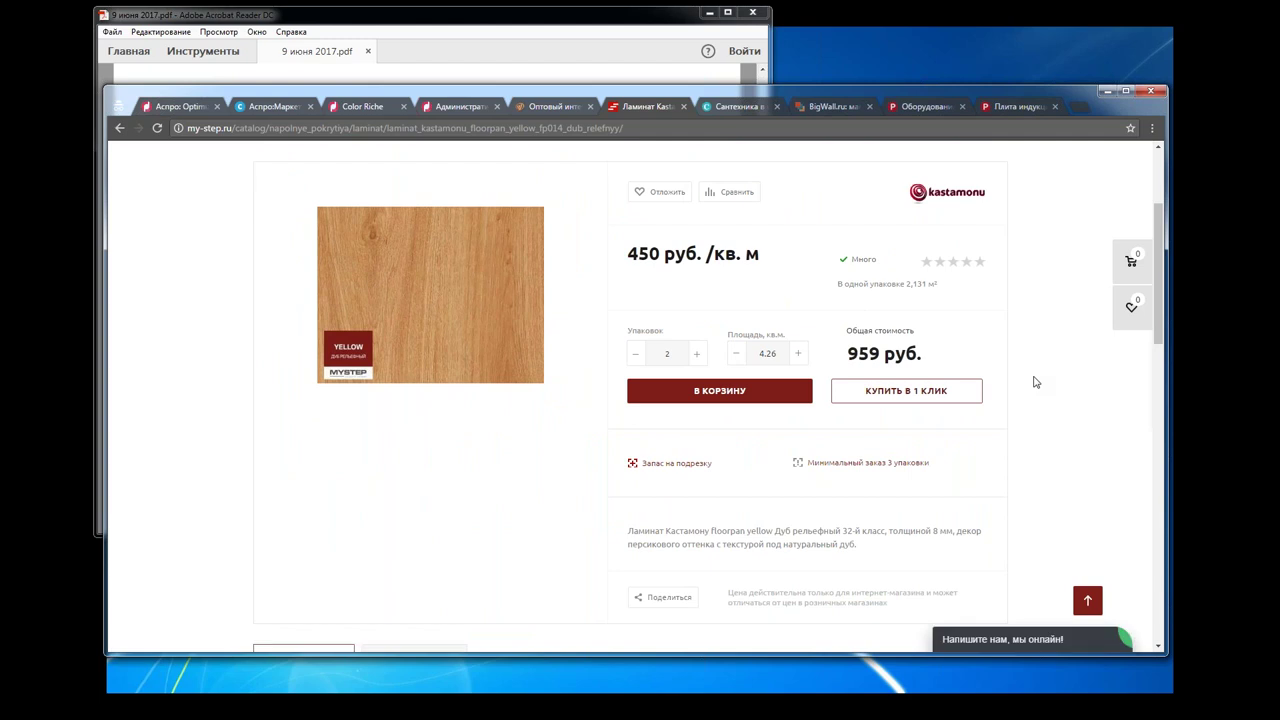
{"action": "scroll", "coordinate": [1036, 382], "scroll_direction": "down", "scroll_amount": 1}
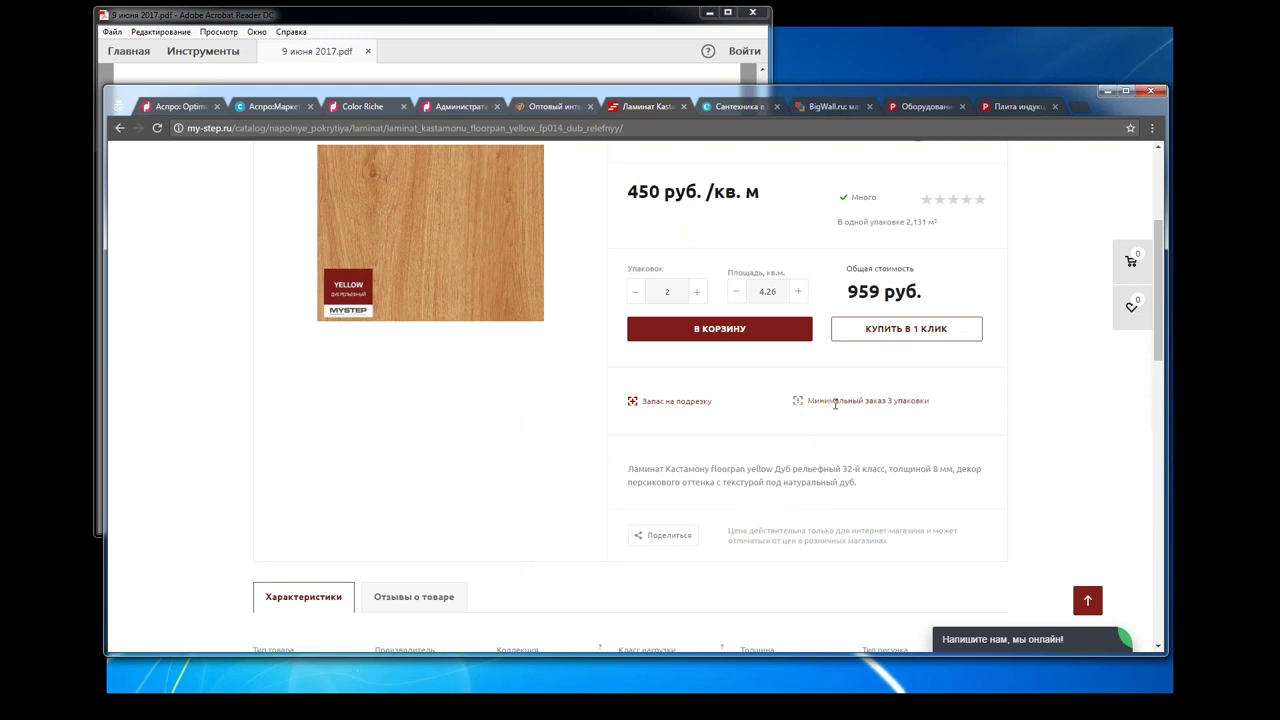
Step: Switch to citadele-online.ru and scroll through its faucet, toilet and sink category tiles and back
{"action": "left_click", "coordinate": [741, 108]}
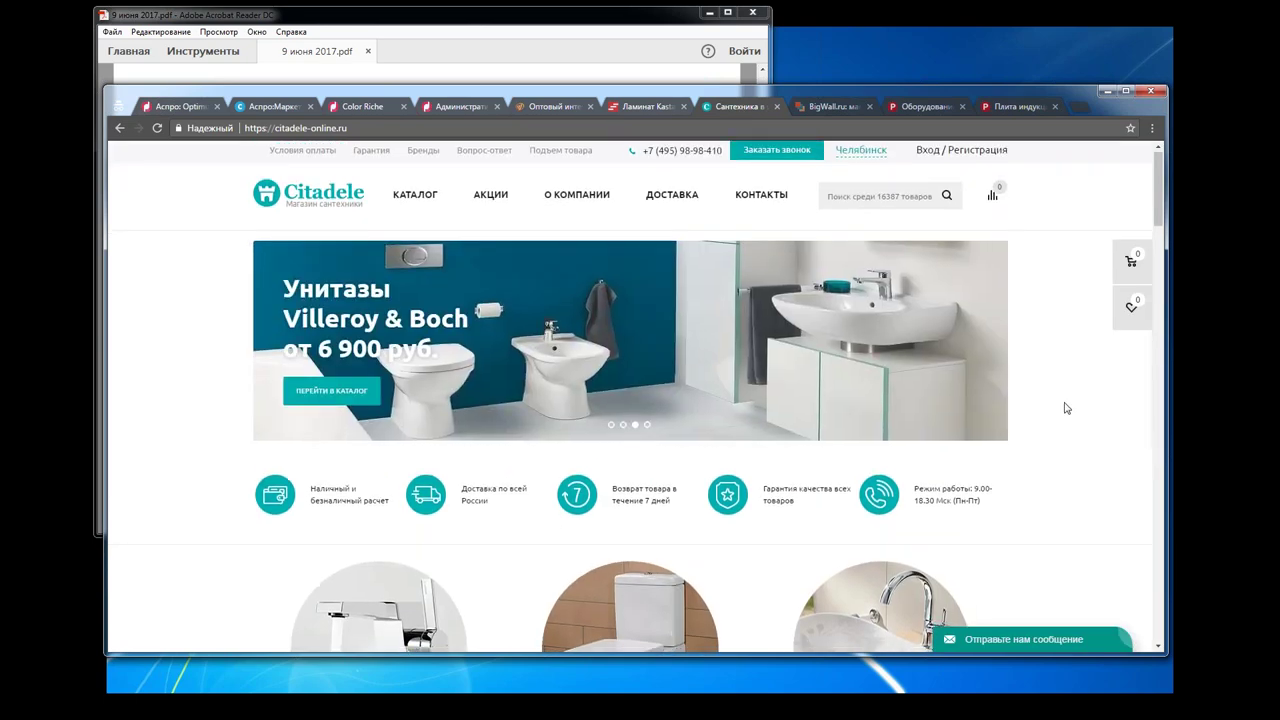
{"action": "scroll", "coordinate": [1066, 408], "scroll_direction": "down", "scroll_amount": 5}
{"action": "scroll", "coordinate": [1066, 408], "scroll_direction": "down", "scroll_amount": 3}
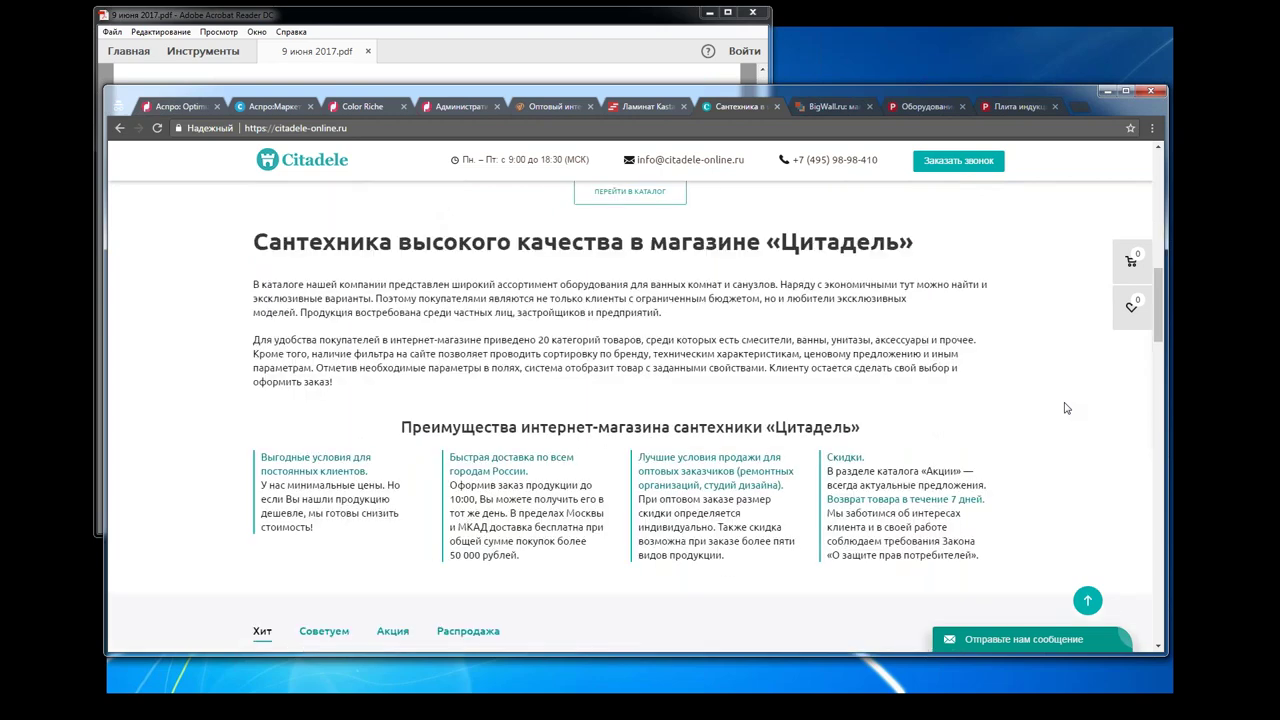
{"action": "scroll", "coordinate": [1066, 408], "scroll_direction": "down", "scroll_amount": 2}
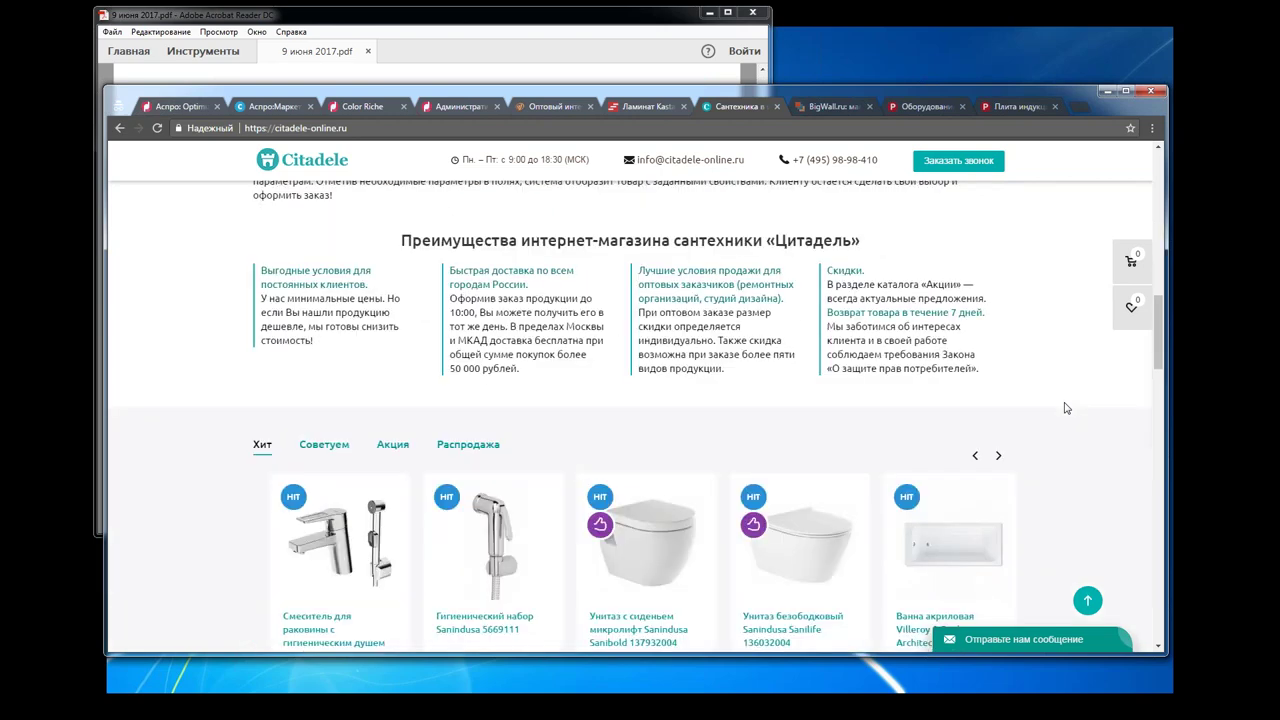
{"action": "scroll", "coordinate": [1066, 408], "scroll_direction": "down", "scroll_amount": 12}
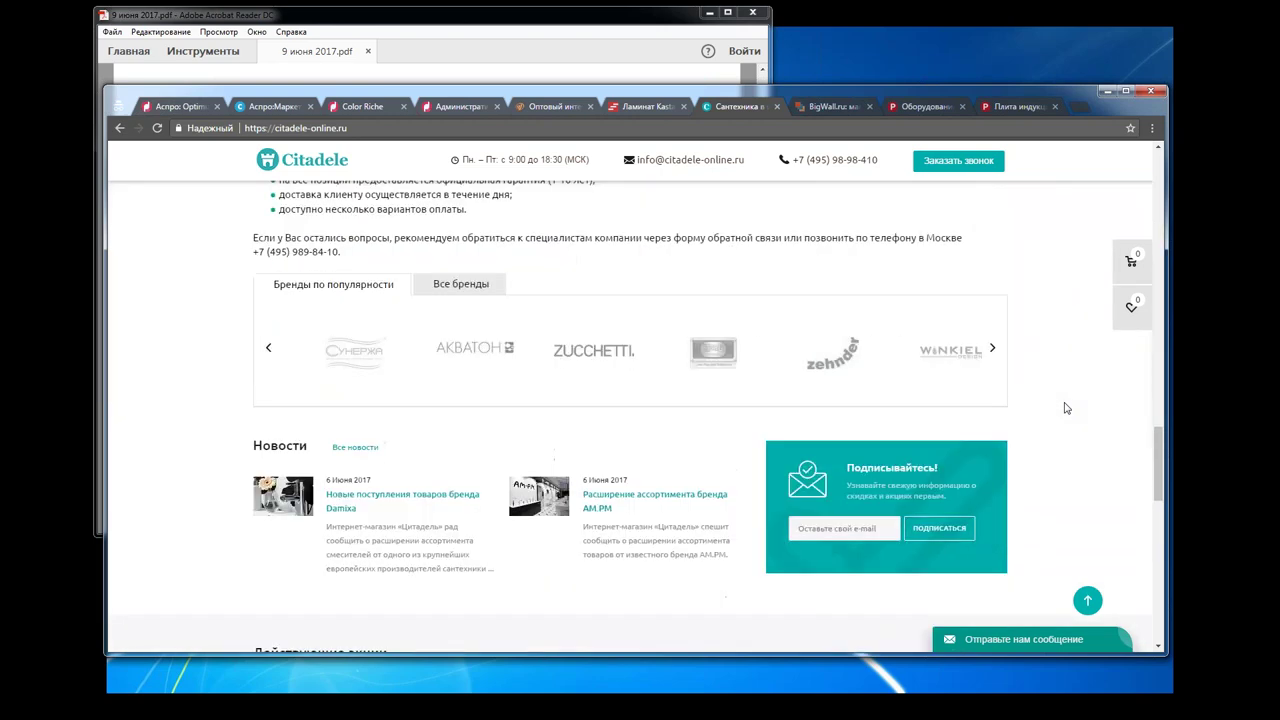
{"action": "scroll", "coordinate": [1066, 408], "scroll_direction": "up", "scroll_amount": 12}
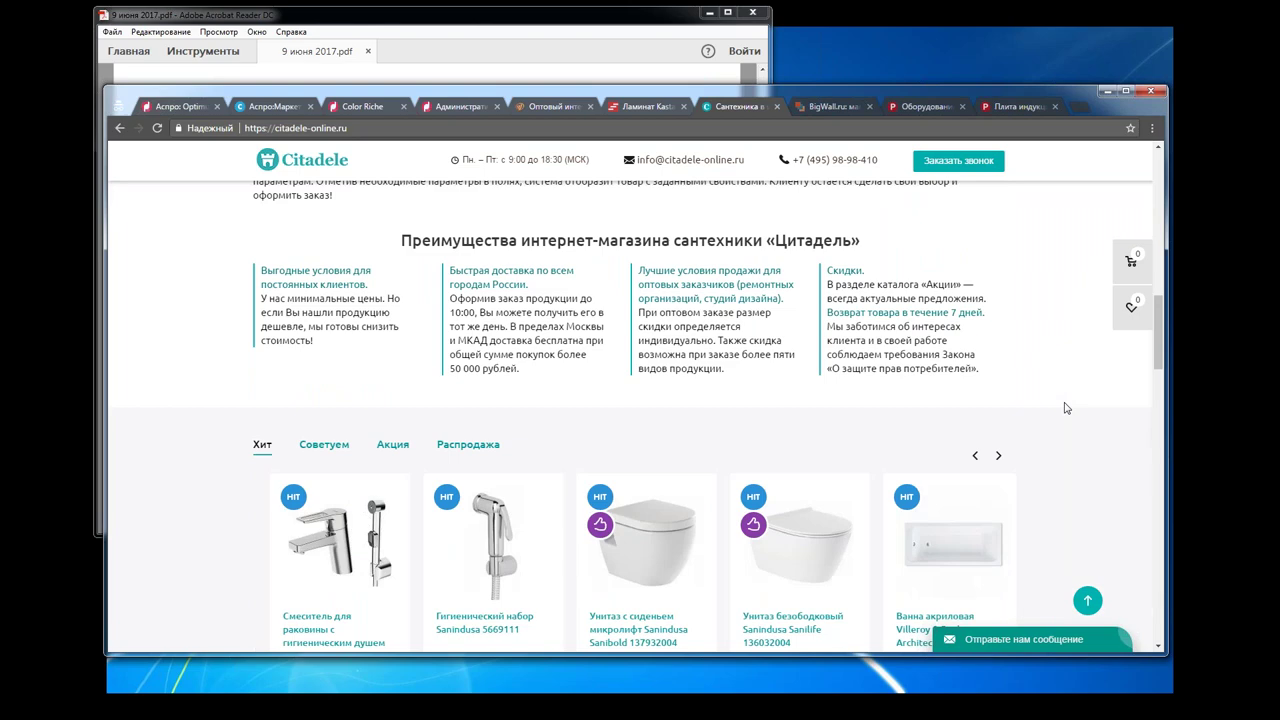
{"action": "scroll", "coordinate": [1066, 408], "scroll_direction": "up", "scroll_amount": 3}
{"action": "scroll", "coordinate": [1063, 408], "scroll_direction": "up", "scroll_amount": 3}
{"action": "scroll", "coordinate": [1060, 408], "scroll_direction": "up", "scroll_amount": 2}
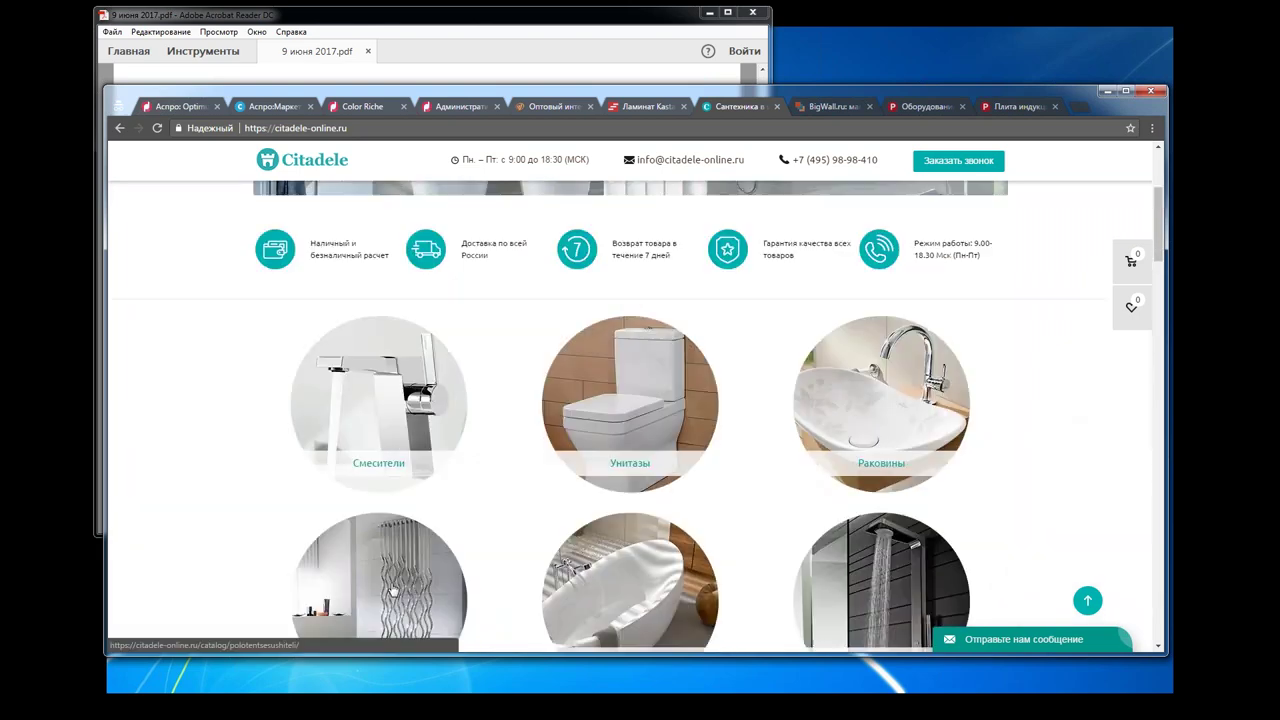
Step: Show 9 июня 2017.pdf full screen, advance to 'Аналитика проекта: с чего начать?', then return to Chrome
{"action": "left_click", "coordinate": [503, 37]}
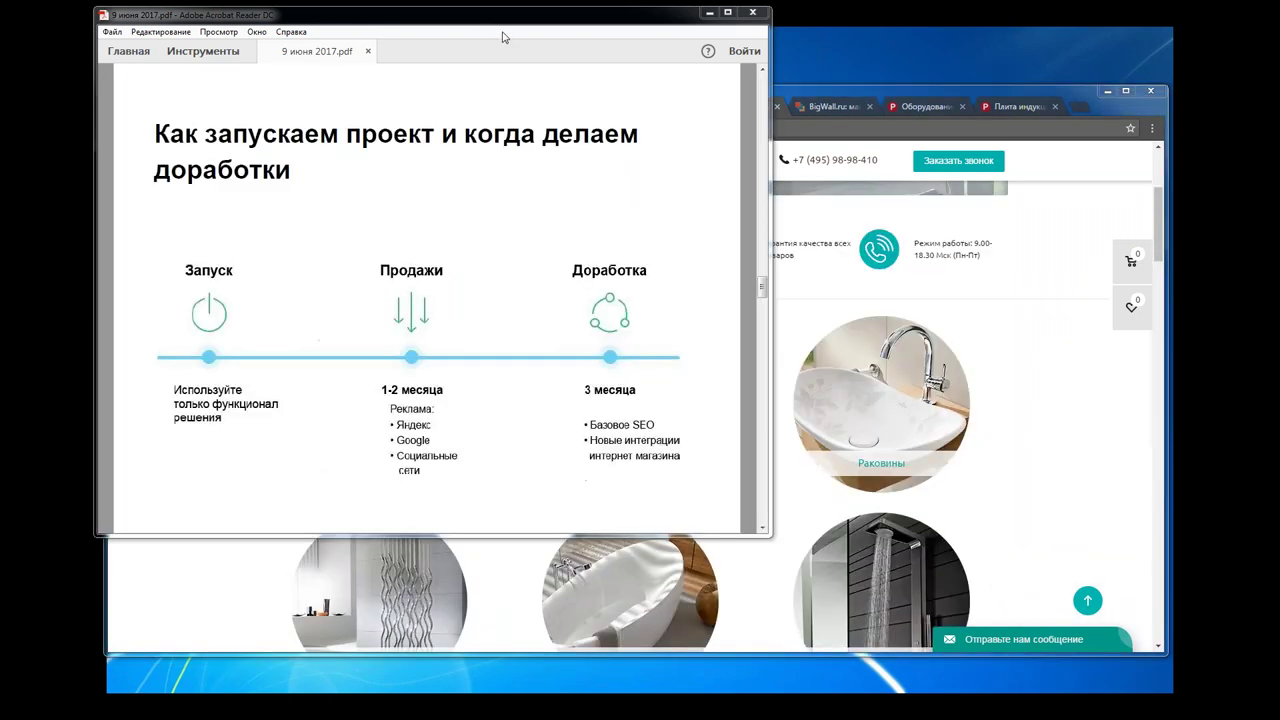
{"action": "left_click", "coordinate": [229, 34]}
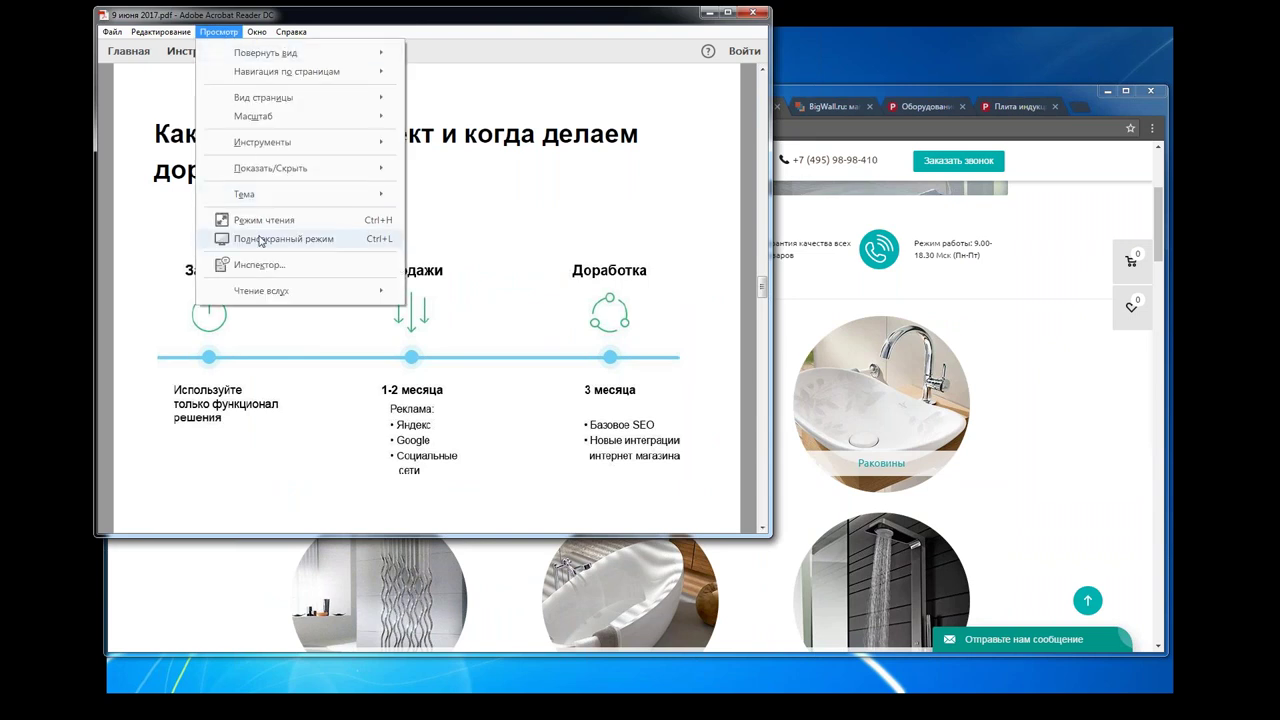
{"action": "left_click", "coordinate": [261, 239]}
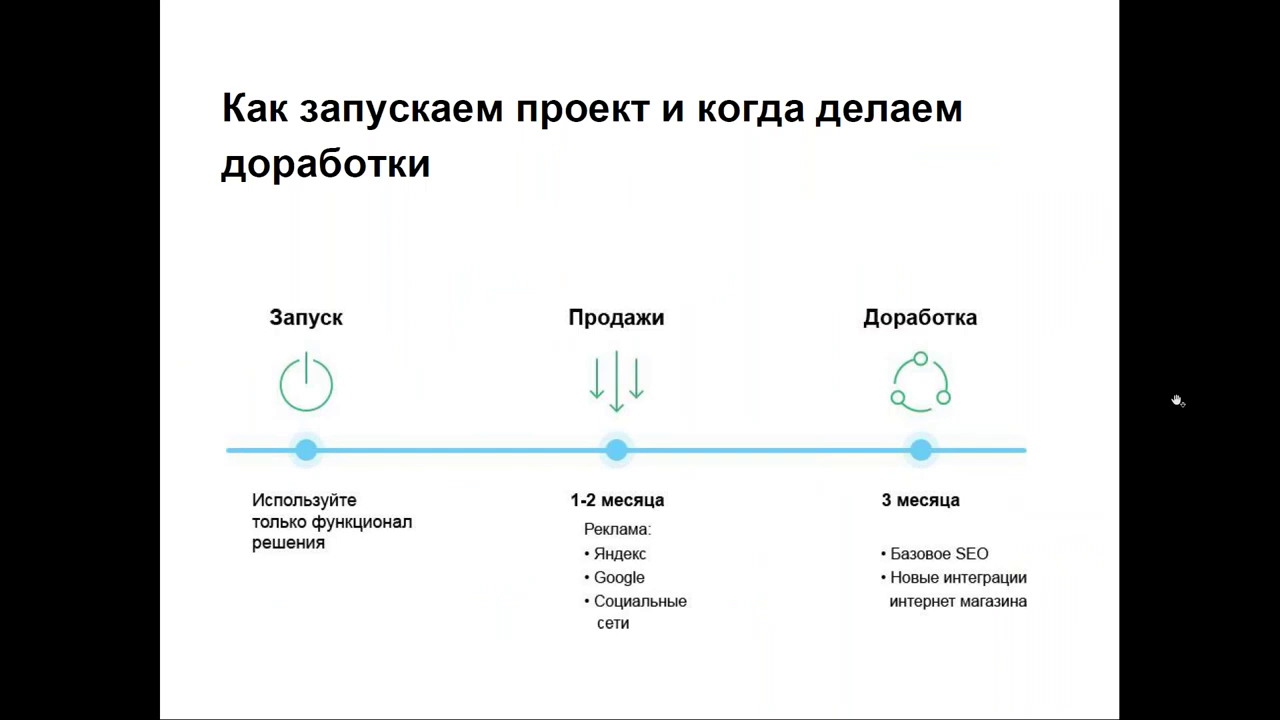
{"action": "key", "text": "Right"}
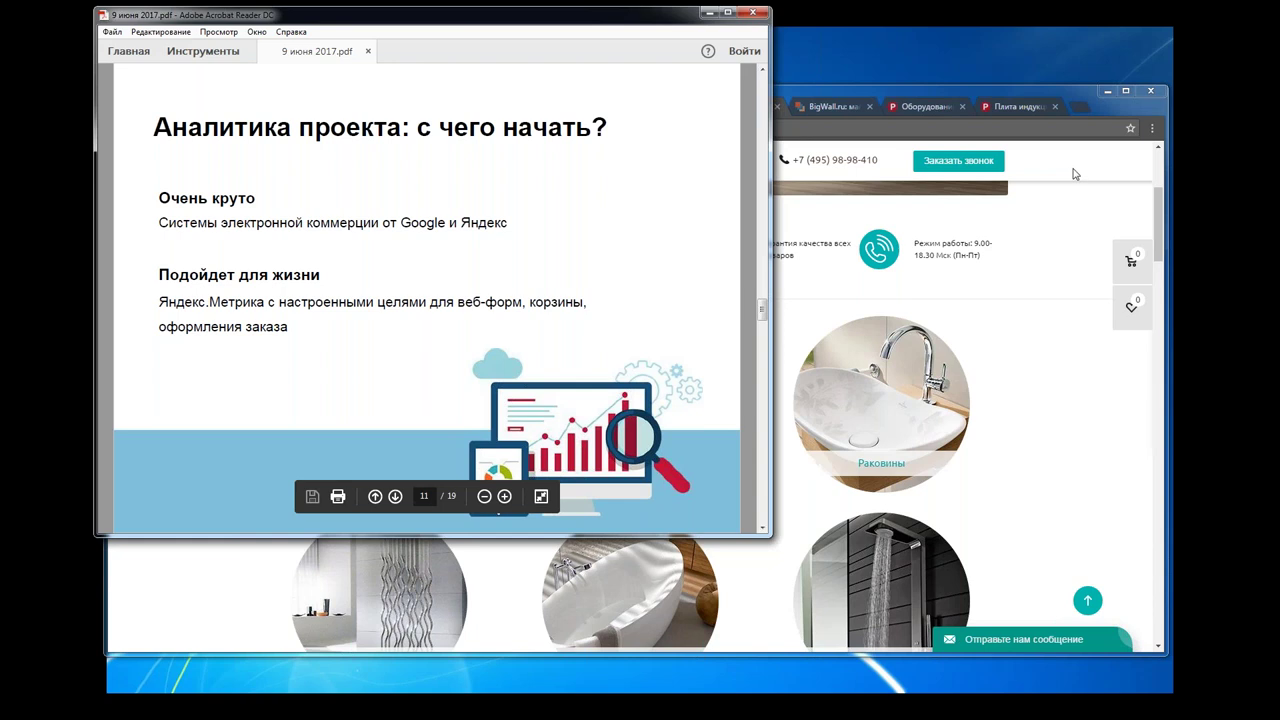
{"action": "left_click", "coordinate": [1073, 174]}
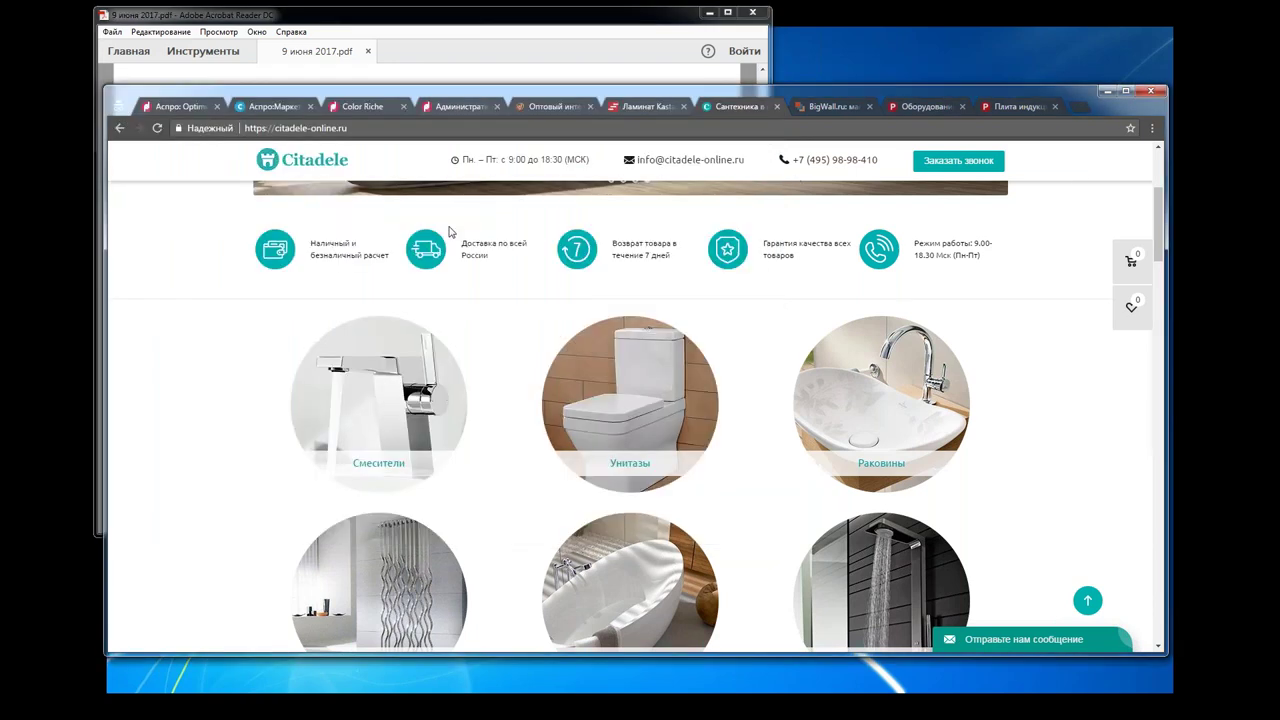
Step: Reload the expired Aspro Optimus settings tab and sign back in with the account password
{"action": "left_click", "coordinate": [176, 106]}
{"action": "left_click", "coordinate": [157, 129]}
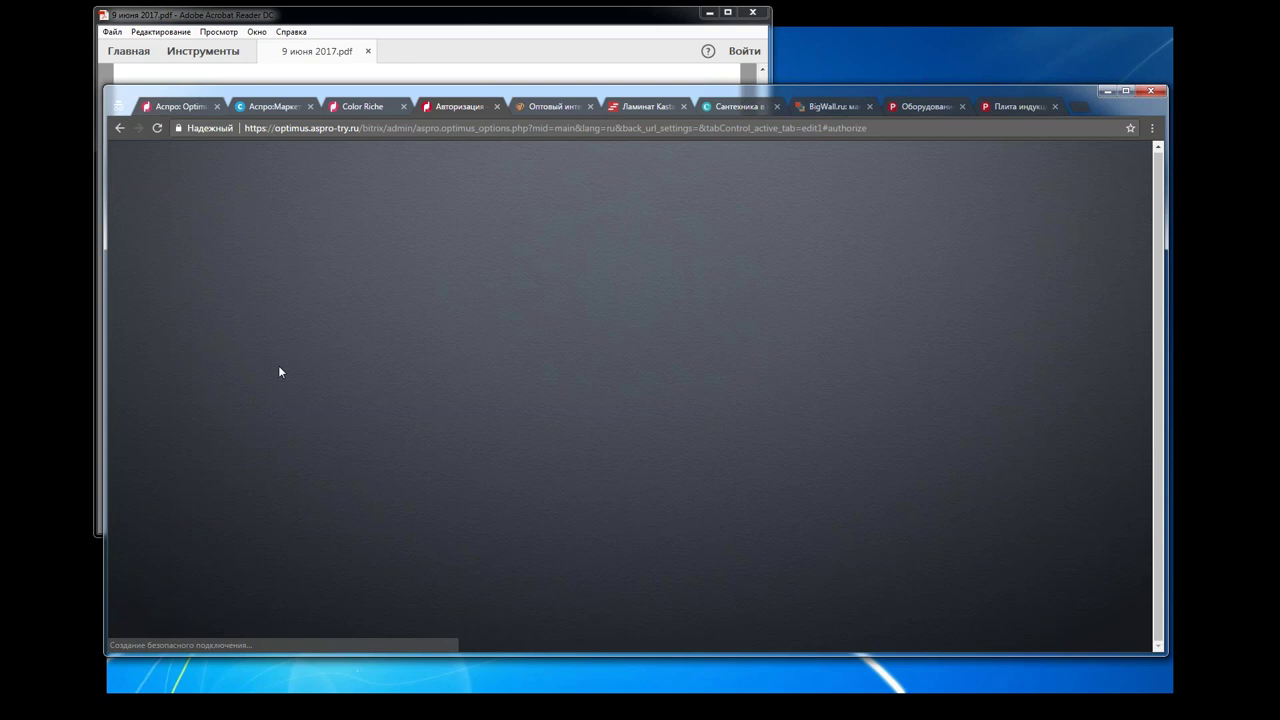
{"action": "type", "text": "••••••"}
{"action": "key", "text": "Return"}
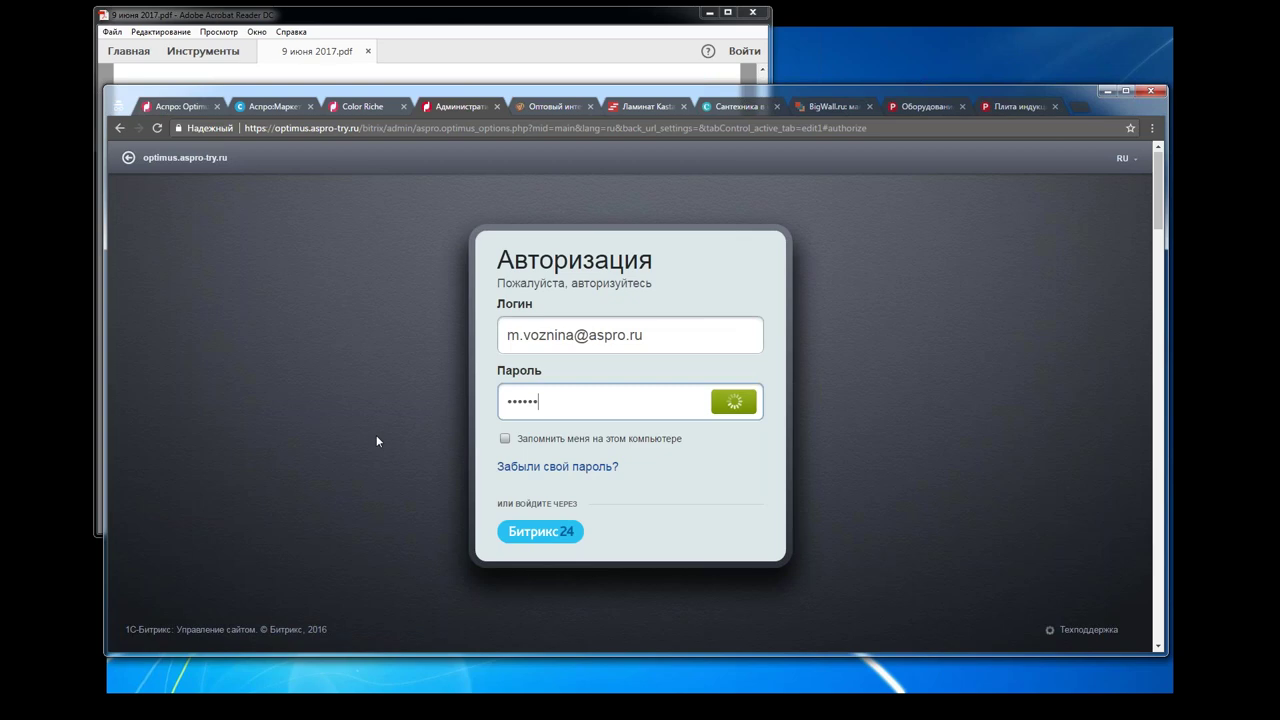
Step: Scroll the Aspro: Optimus (s1) settings down to the Yandex.Metrika counter code field (ID 44173369)
{"action": "scroll", "coordinate": [1032, 407], "scroll_direction": "down", "scroll_amount": 3}
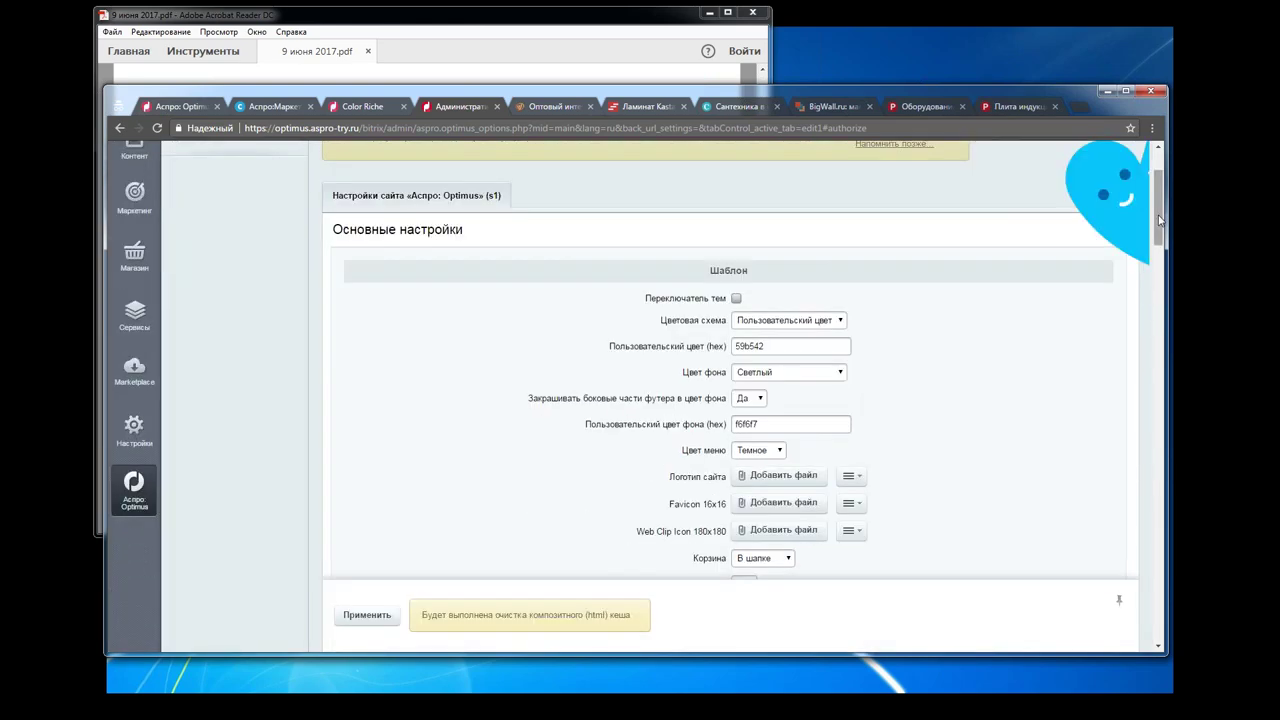
{"action": "scroll", "coordinate": [1032, 407], "scroll_direction": "down", "scroll_amount": 3}
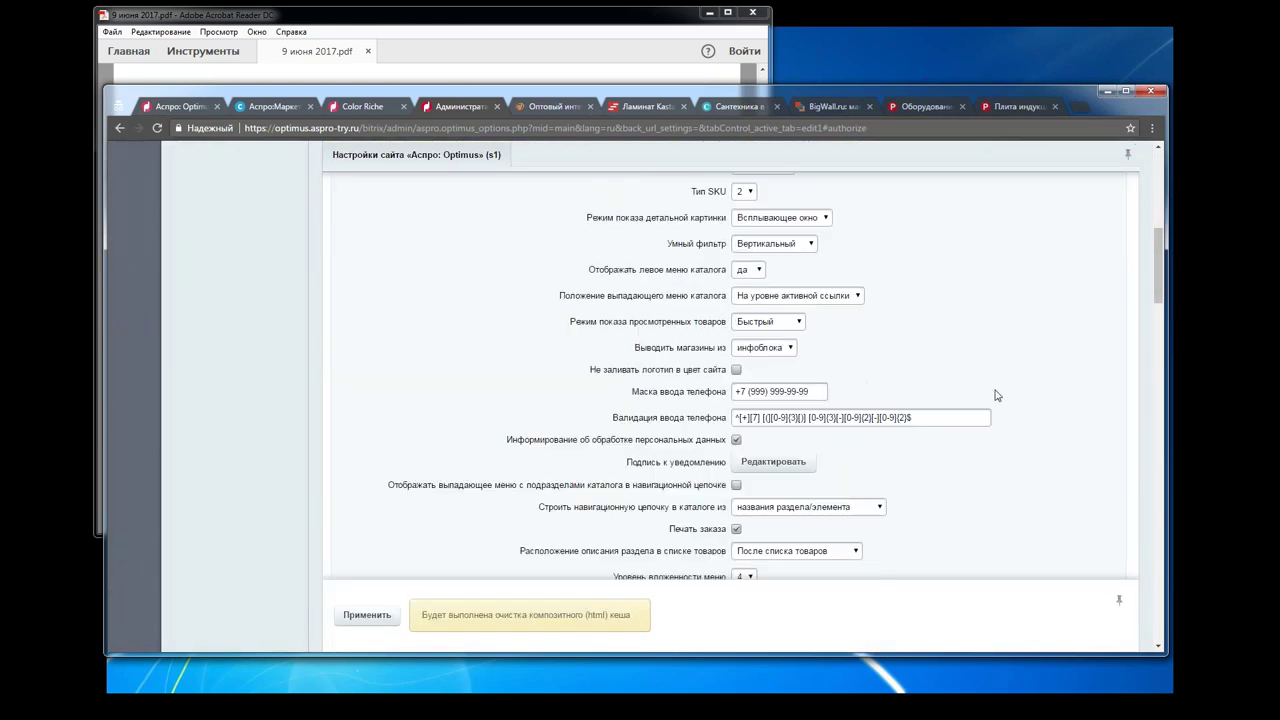
{"action": "scroll", "coordinate": [996, 396], "scroll_direction": "down", "scroll_amount": 1}
{"action": "scroll", "coordinate": [996, 396], "scroll_direction": "up", "scroll_amount": 3}
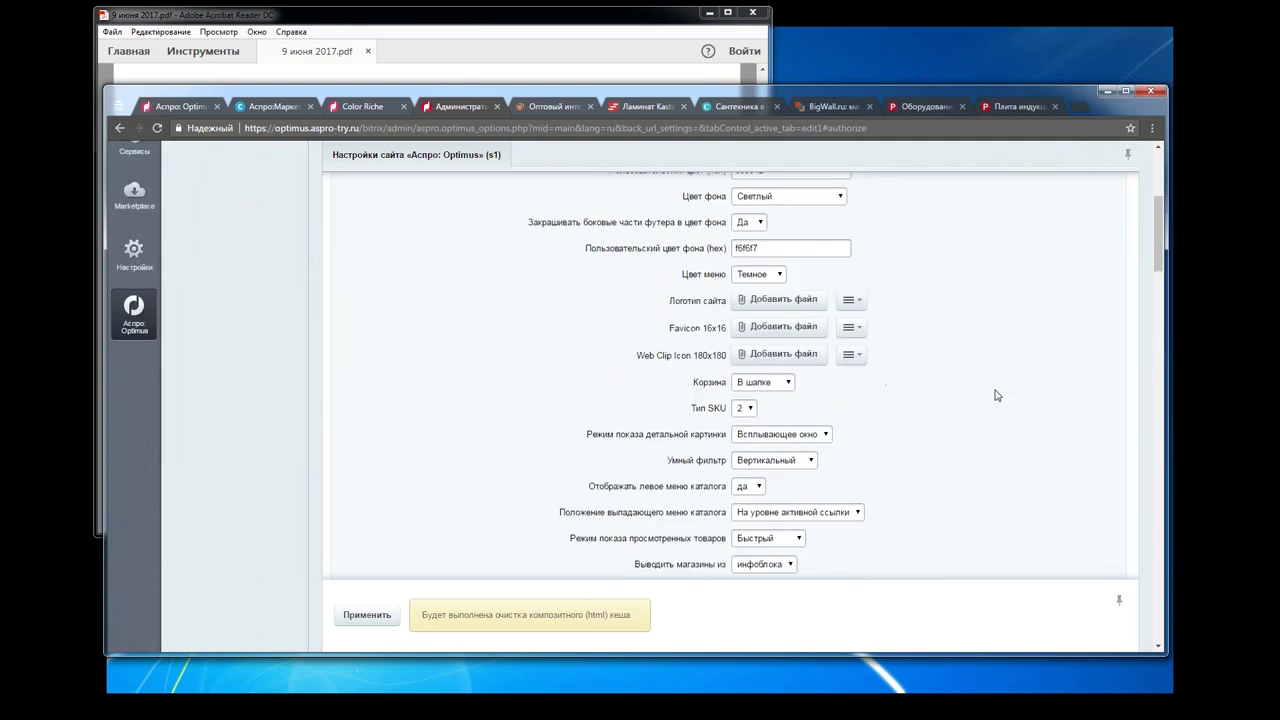
{"action": "scroll", "coordinate": [996, 396], "scroll_direction": "up", "scroll_amount": 1}
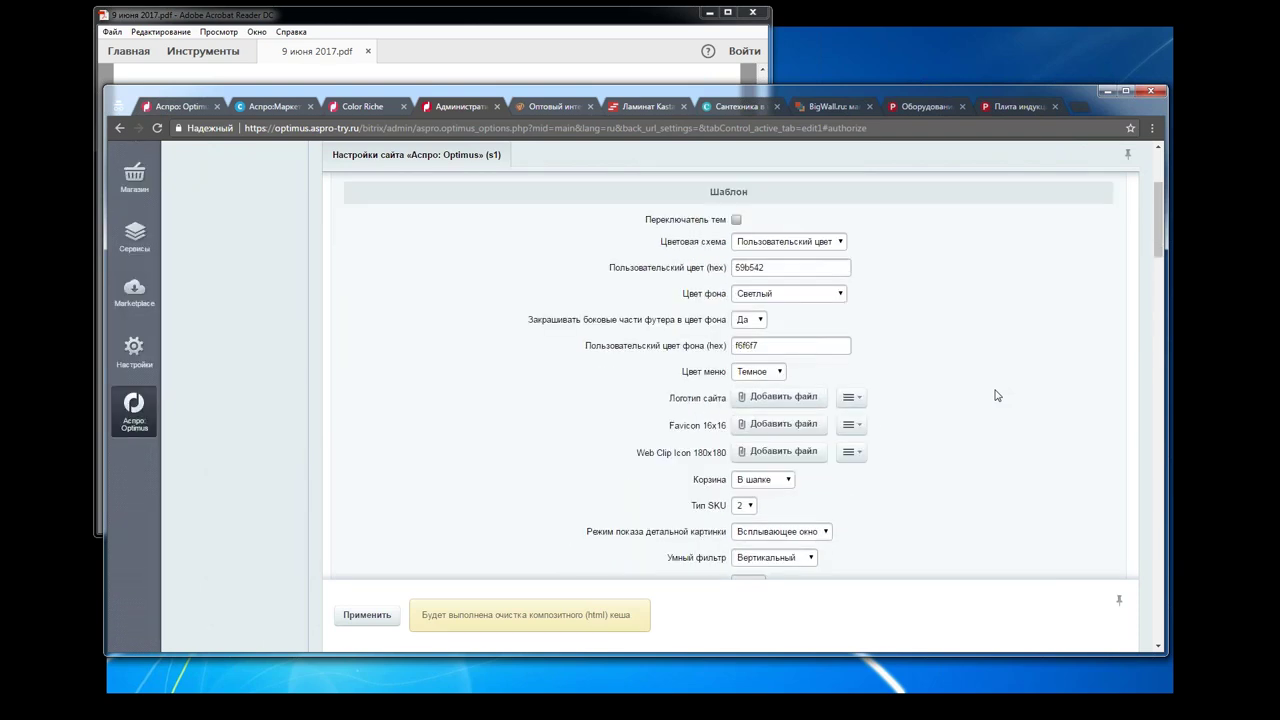
{"action": "scroll", "coordinate": [996, 396], "scroll_direction": "up", "scroll_amount": 1}
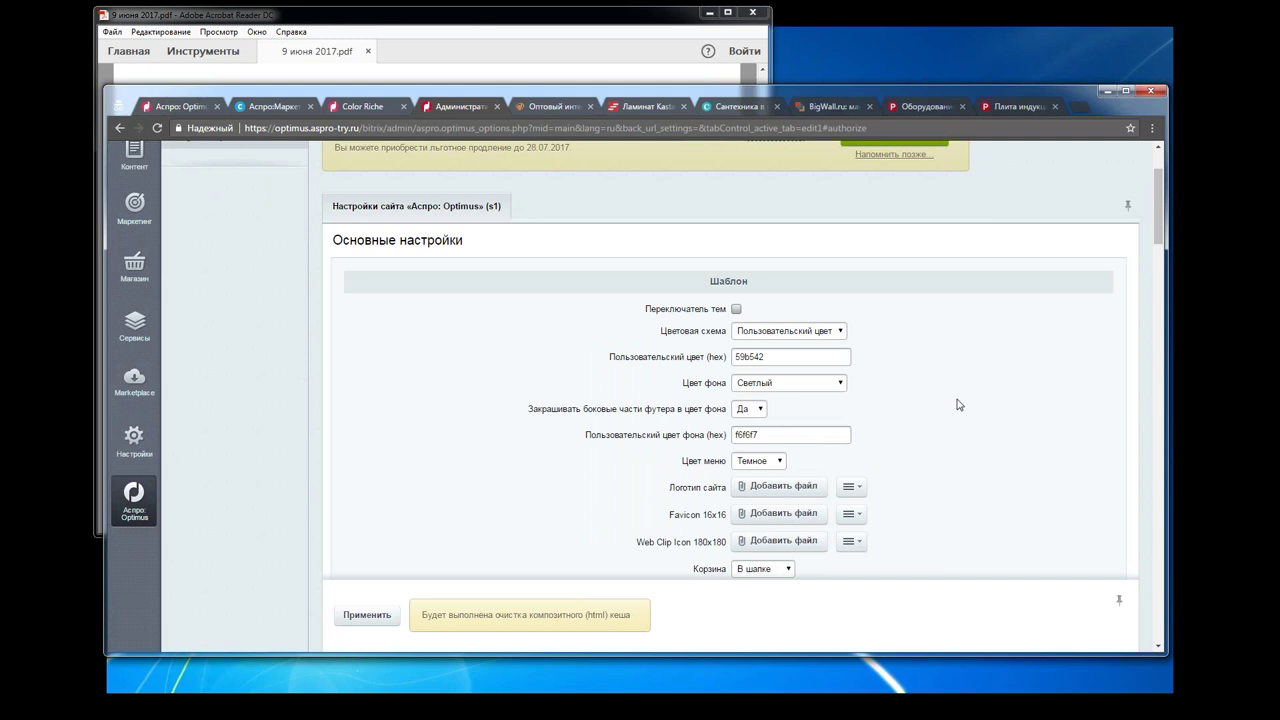
{"action": "scroll", "coordinate": [958, 404], "scroll_direction": "down", "scroll_amount": 1}
{"action": "scroll", "coordinate": [958, 404], "scroll_direction": "down", "scroll_amount": 15}
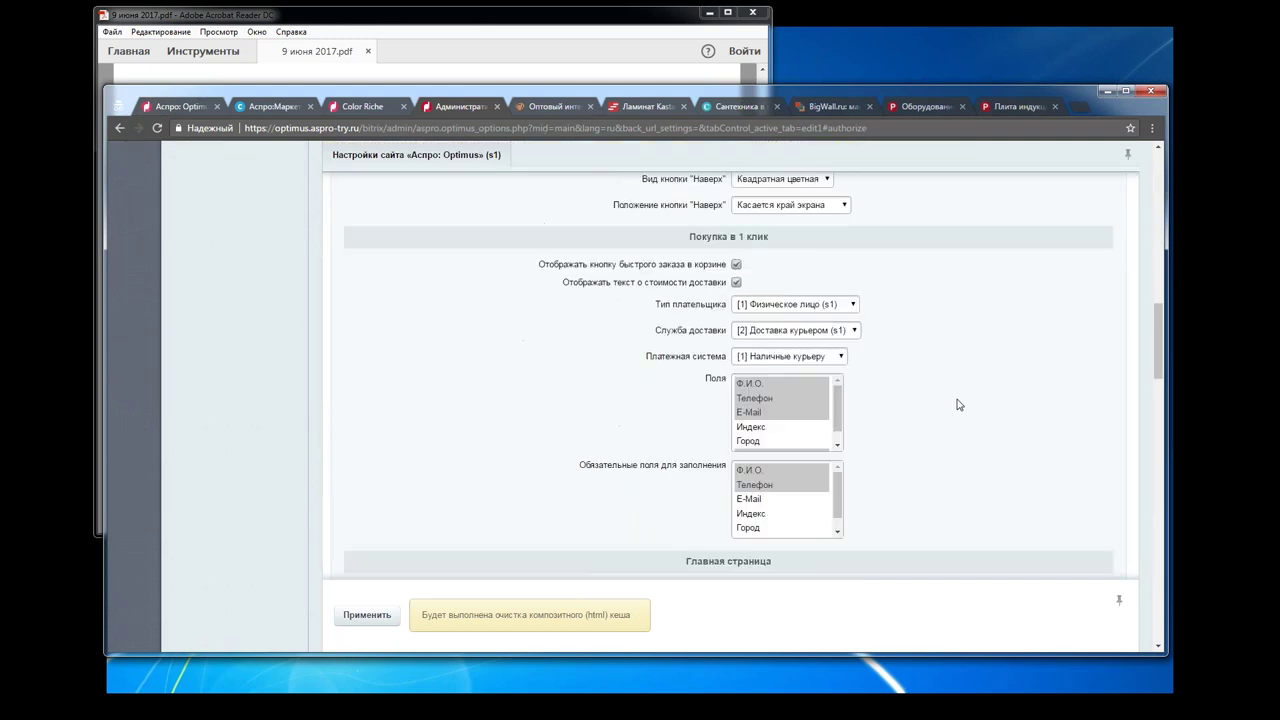
{"action": "scroll", "coordinate": [958, 404], "scroll_direction": "down", "scroll_amount": 5}
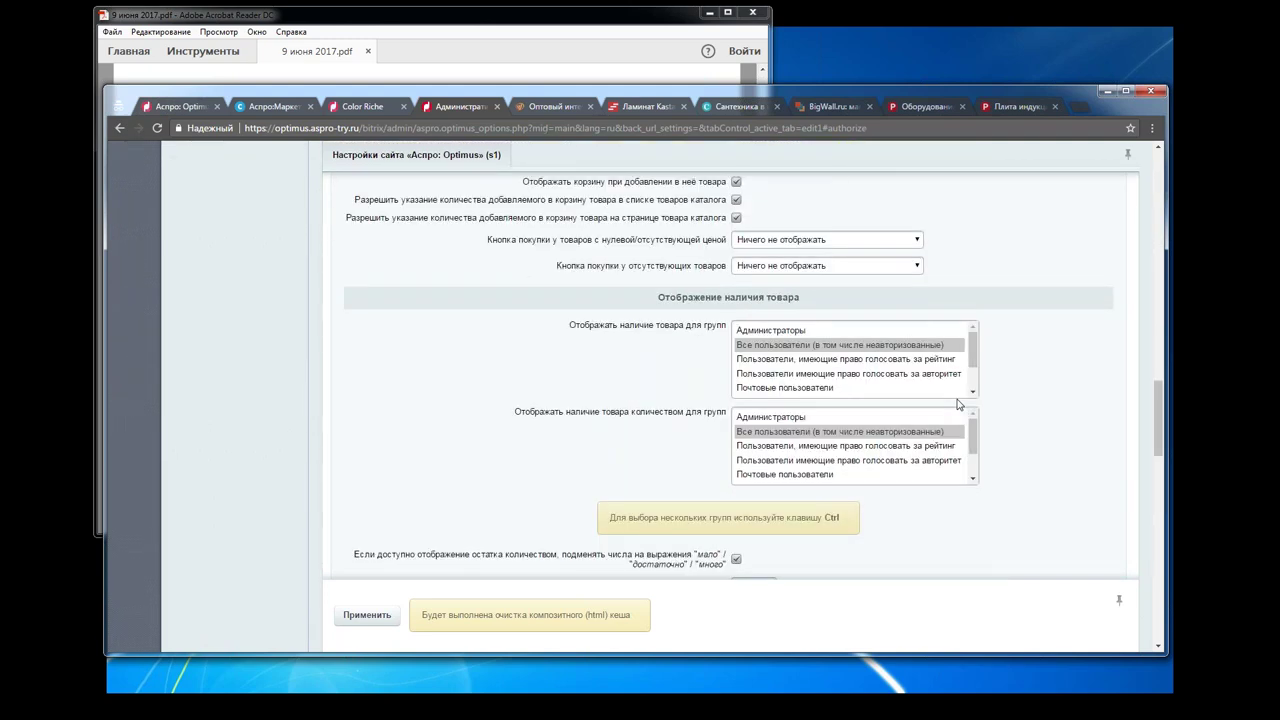
{"action": "scroll", "coordinate": [958, 404], "scroll_direction": "down", "scroll_amount": 4}
{"action": "scroll", "coordinate": [958, 404], "scroll_direction": "down", "scroll_amount": 8}
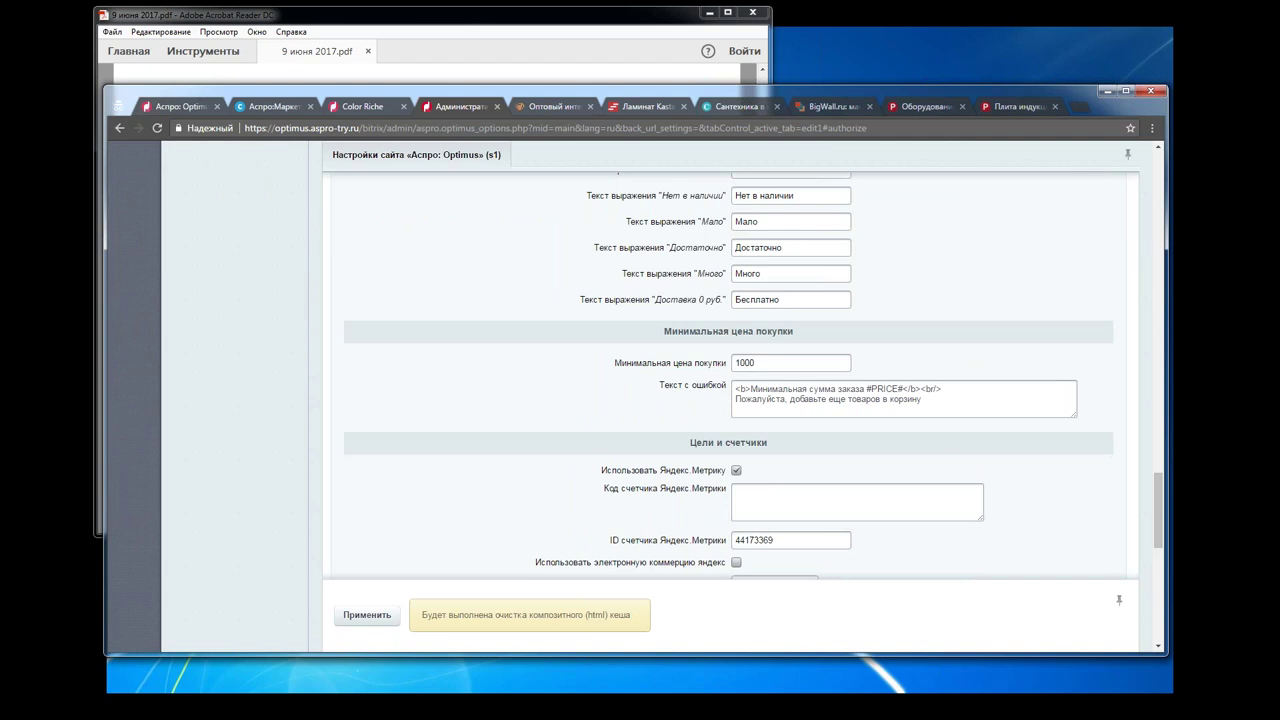
{"action": "scroll", "coordinate": [735, 360], "scroll_direction": "down", "scroll_amount": 4}
{"action": "scroll", "coordinate": [957, 400], "scroll_direction": "down", "scroll_amount": 4}
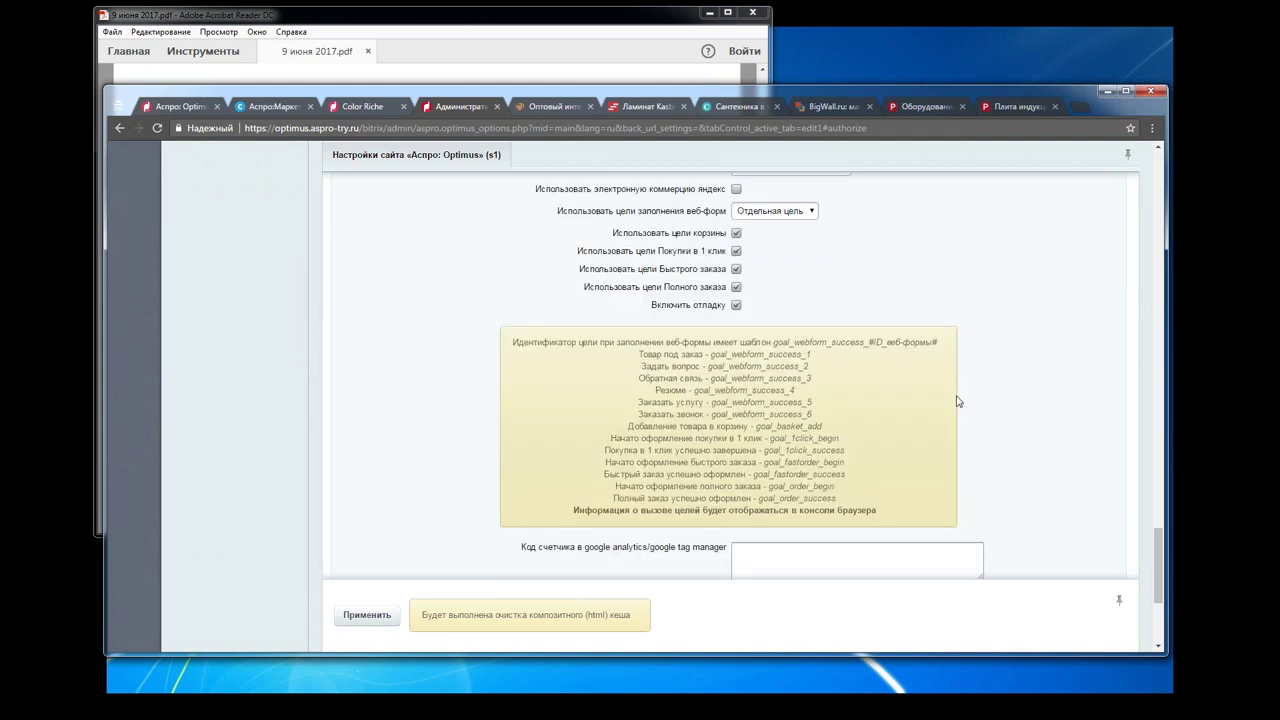
{"action": "scroll", "coordinate": [957, 400], "scroll_direction": "up", "scroll_amount": 3}
{"action": "left_click", "coordinate": [835, 248]}
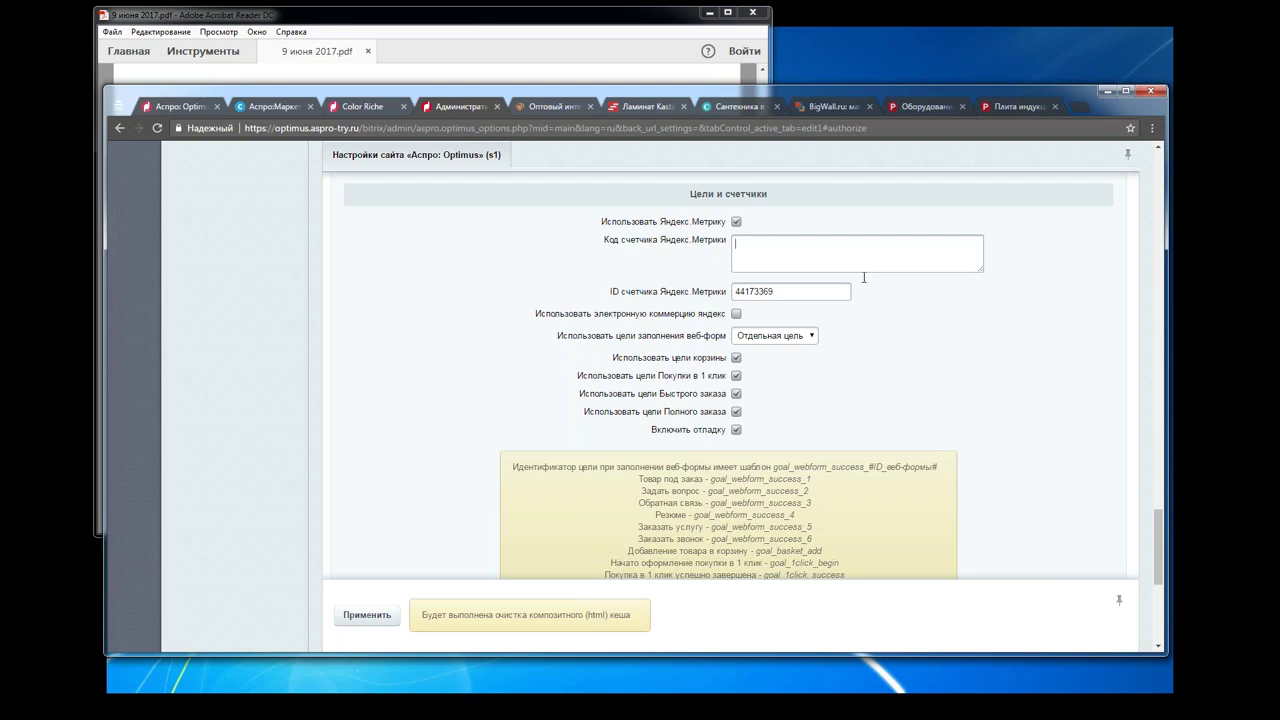
Step: Review the goal checkbox labels in the 'Цели и счетчики' section
{"action": "scroll", "coordinate": [864, 278], "scroll_direction": "down", "scroll_amount": 3}
{"action": "left_click_drag", "start_coordinate": [610, 232], "coordinate": [724, 313]}
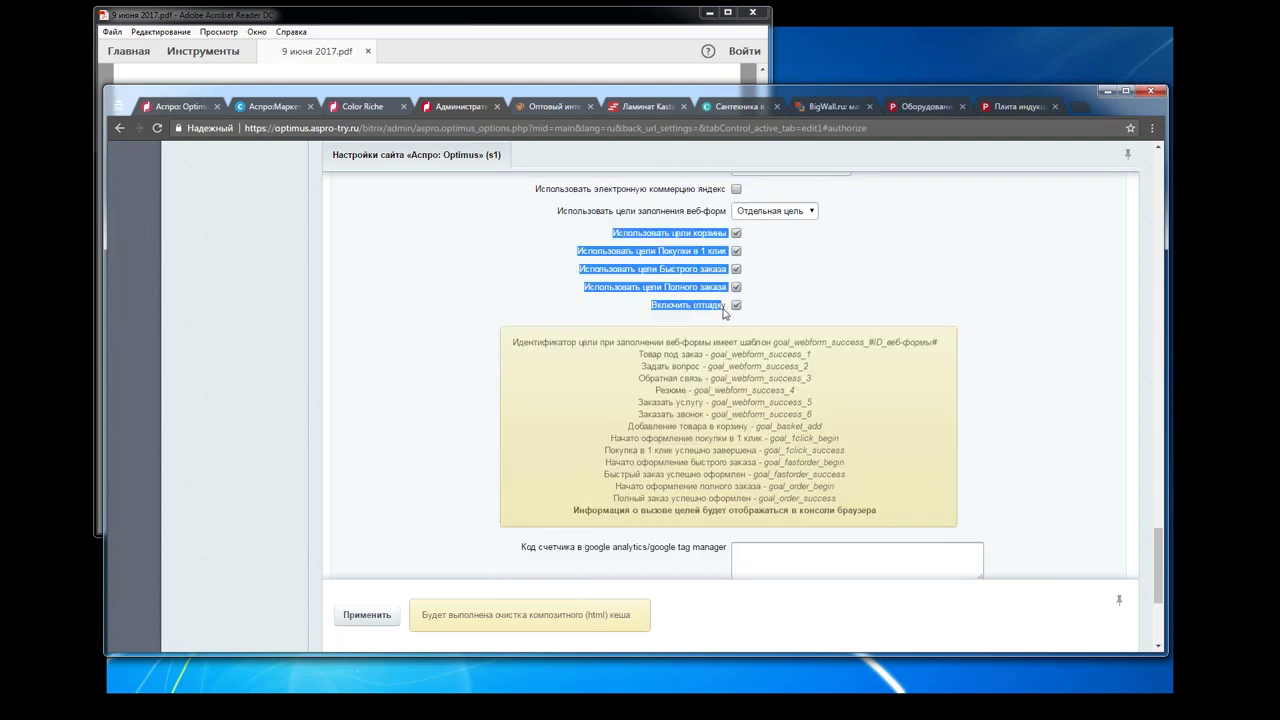
{"action": "left_click", "coordinate": [1064, 265]}
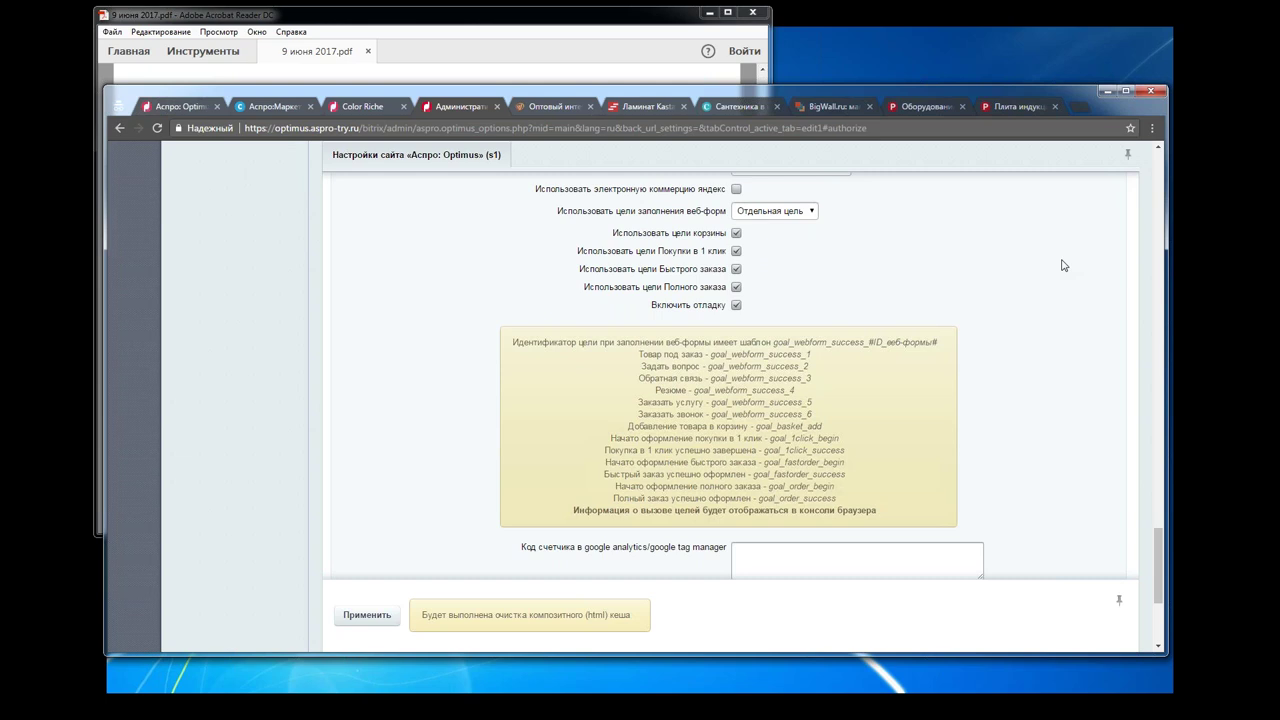
Step: Uncheck the basket, one-click, quick-order and full-order goals, then re-enable only 'Использовать цели Покупки в 1 клик'
{"action": "left_click", "coordinate": [737, 233]}
{"action": "left_click", "coordinate": [737, 251]}
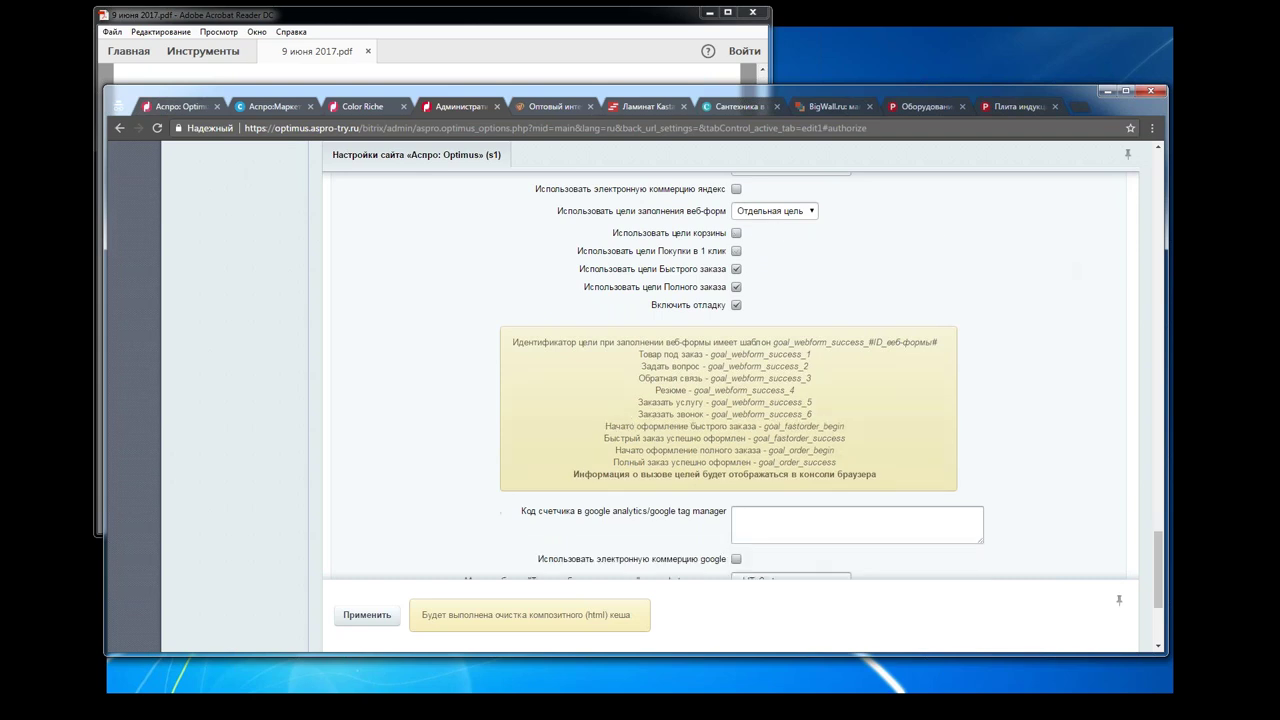
{"action": "left_click", "coordinate": [737, 269]}
{"action": "left_click", "coordinate": [737, 287]}
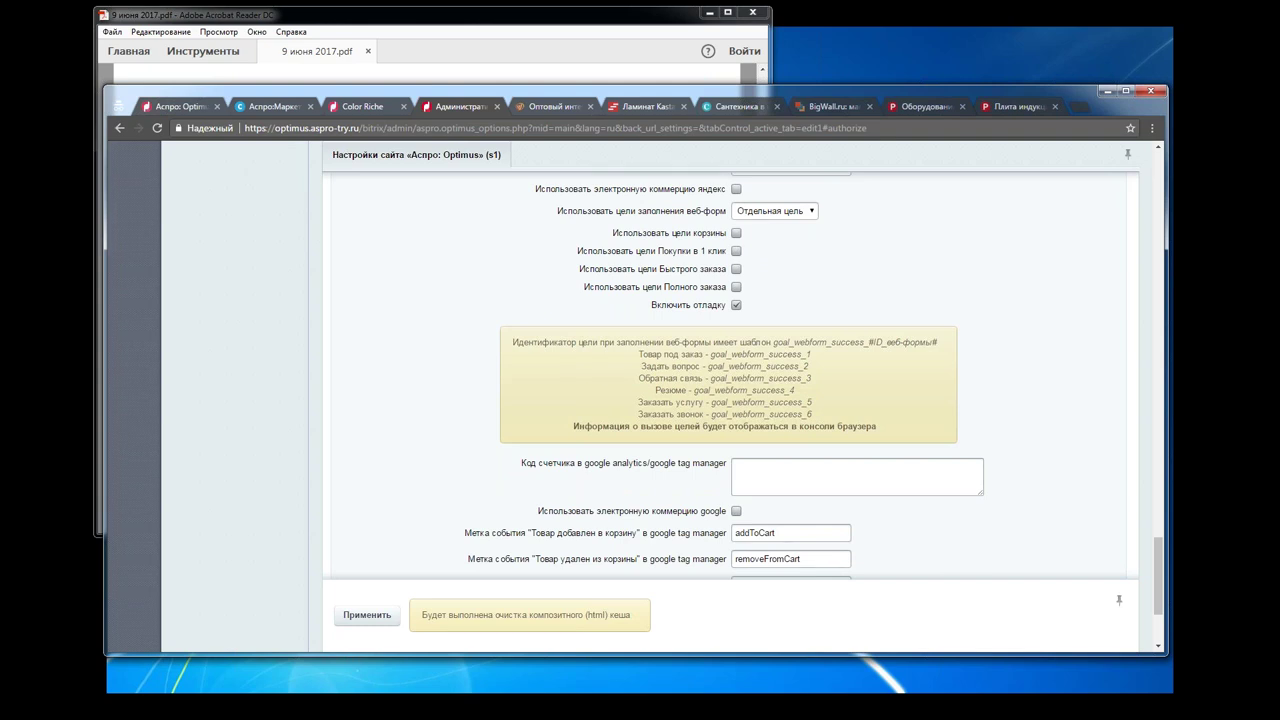
{"action": "left_click", "coordinate": [737, 251]}
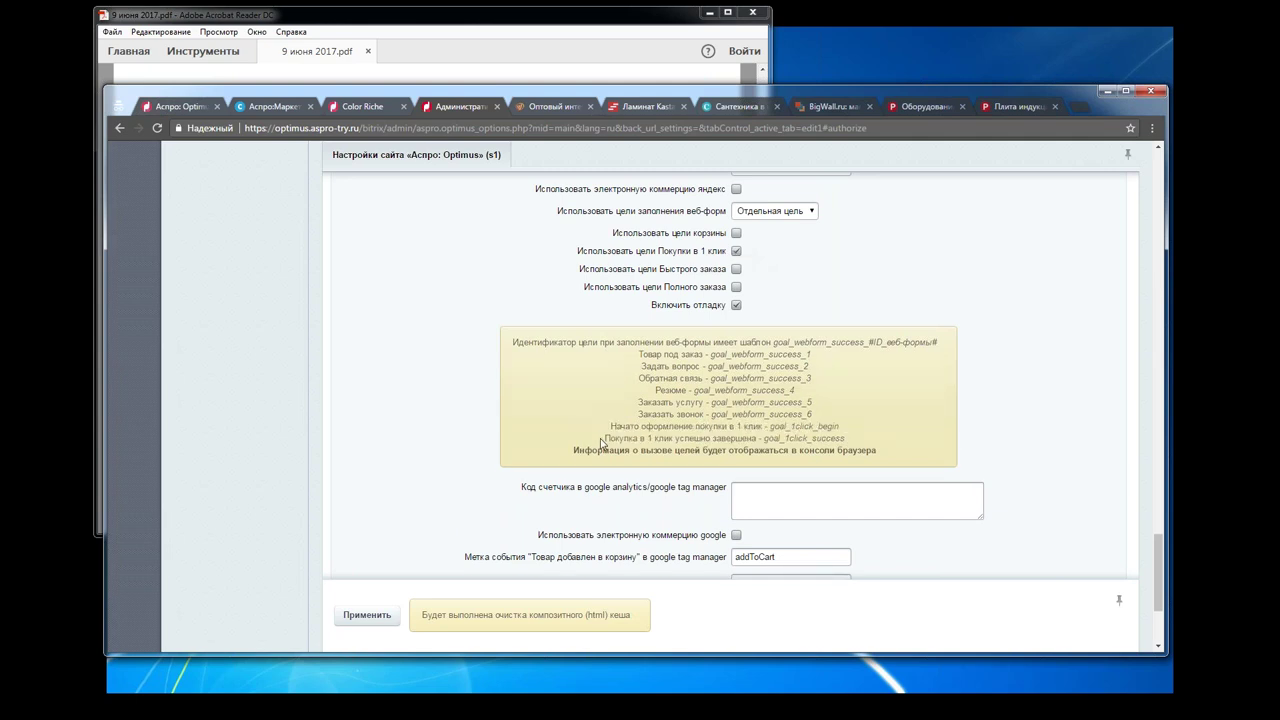
Step: Select the goal_1click_success goal line in the info box, then switch back to the Acrobat slides
{"action": "left_click_drag", "start_coordinate": [602, 442], "coordinate": [847, 440]}
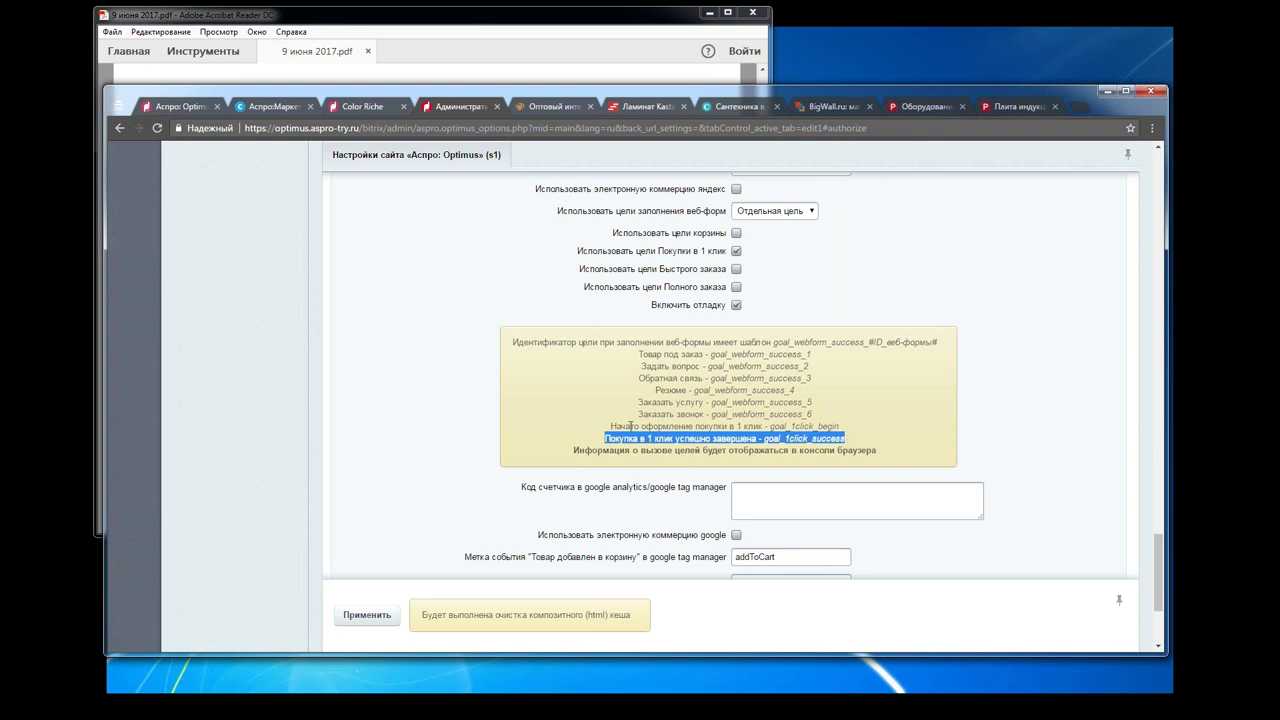
{"action": "left_click_drag", "start_coordinate": [628, 426], "coordinate": [812, 438]}
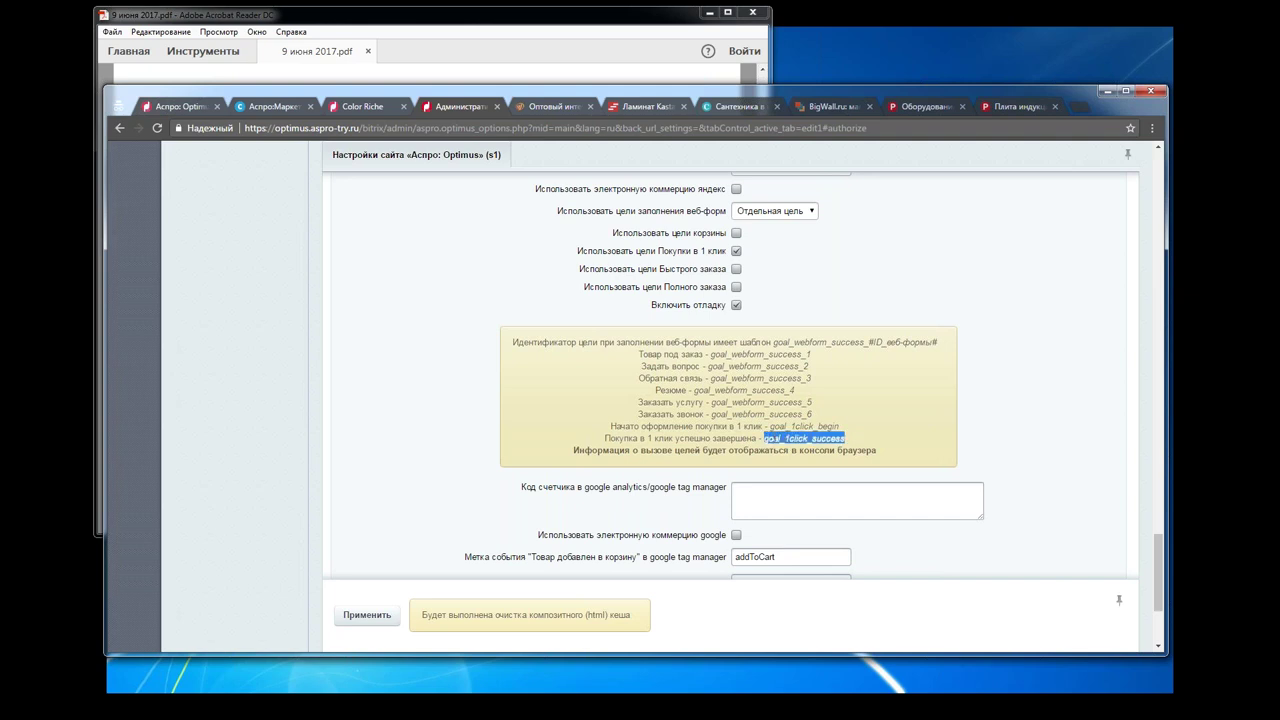
{"action": "right_click", "coordinate": [770, 438]}
{"action": "left_click", "coordinate": [794, 443]}
{"action": "left_click", "coordinate": [877, 409]}
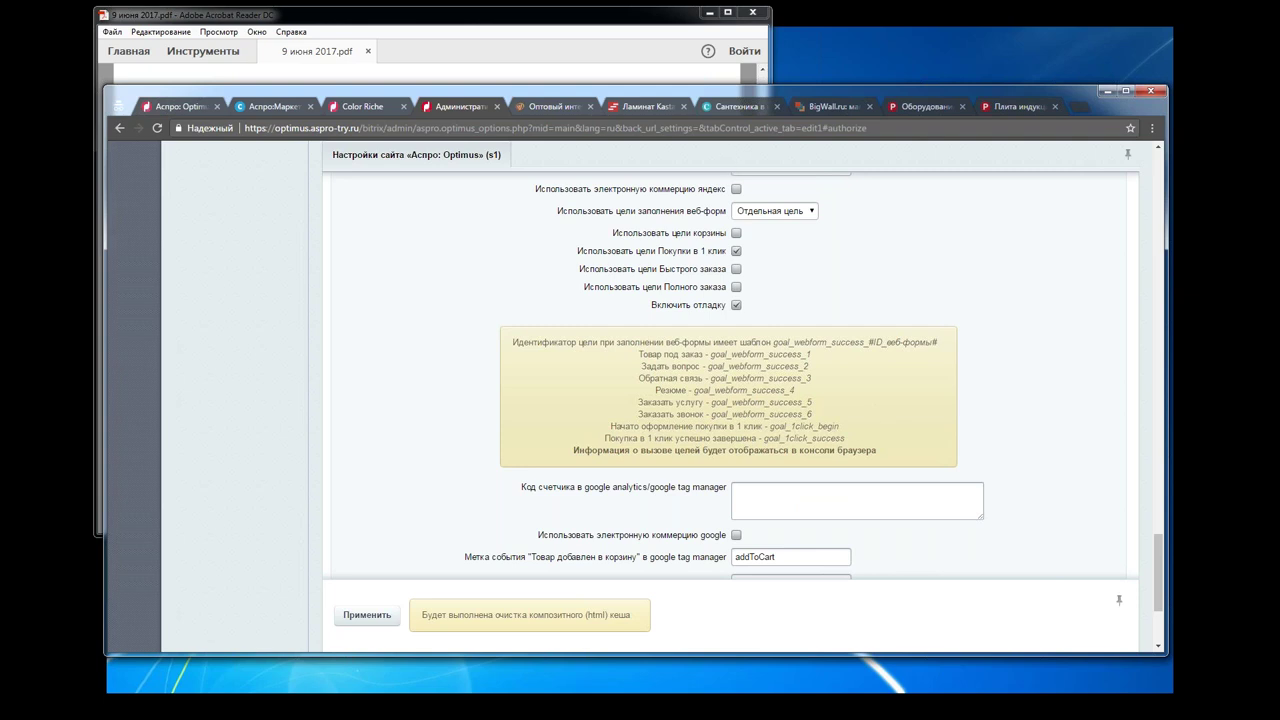
{"action": "key", "text": "alt+Tab"}
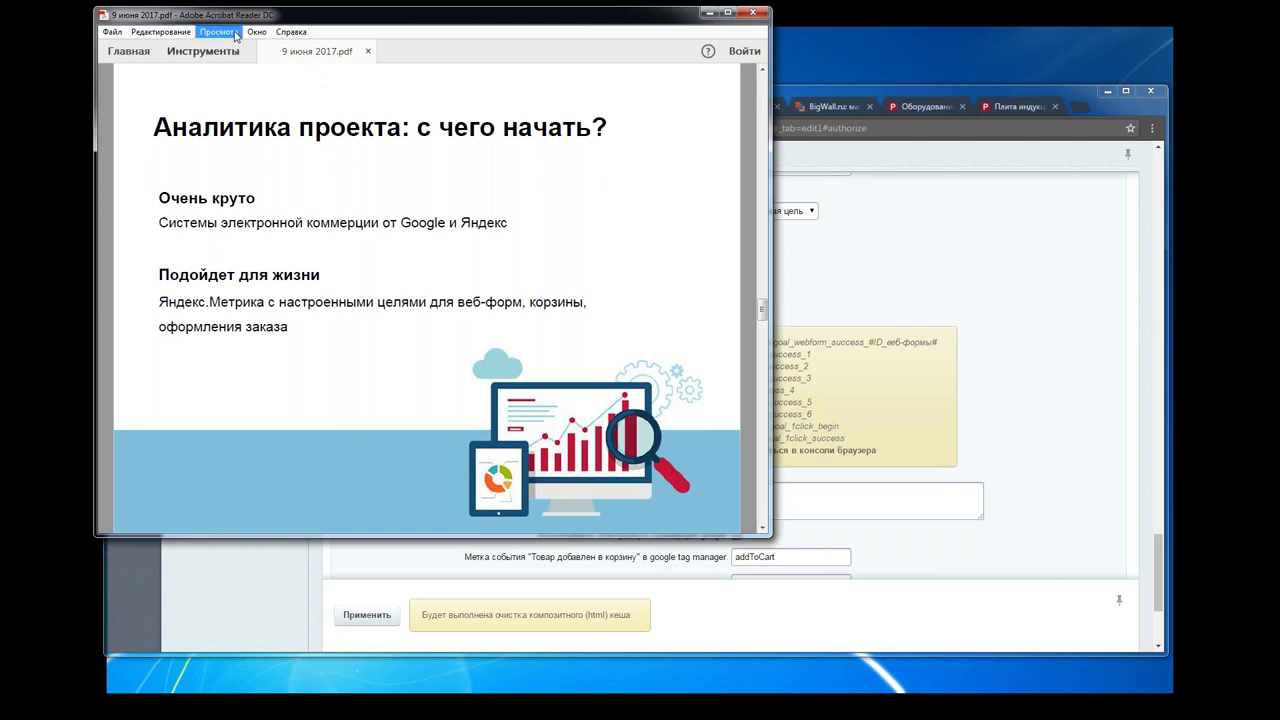
Step: Present the slides full screen again and advance to 'Сколько вкладывать в SEO на старте?'
{"action": "left_click", "coordinate": [236, 36]}
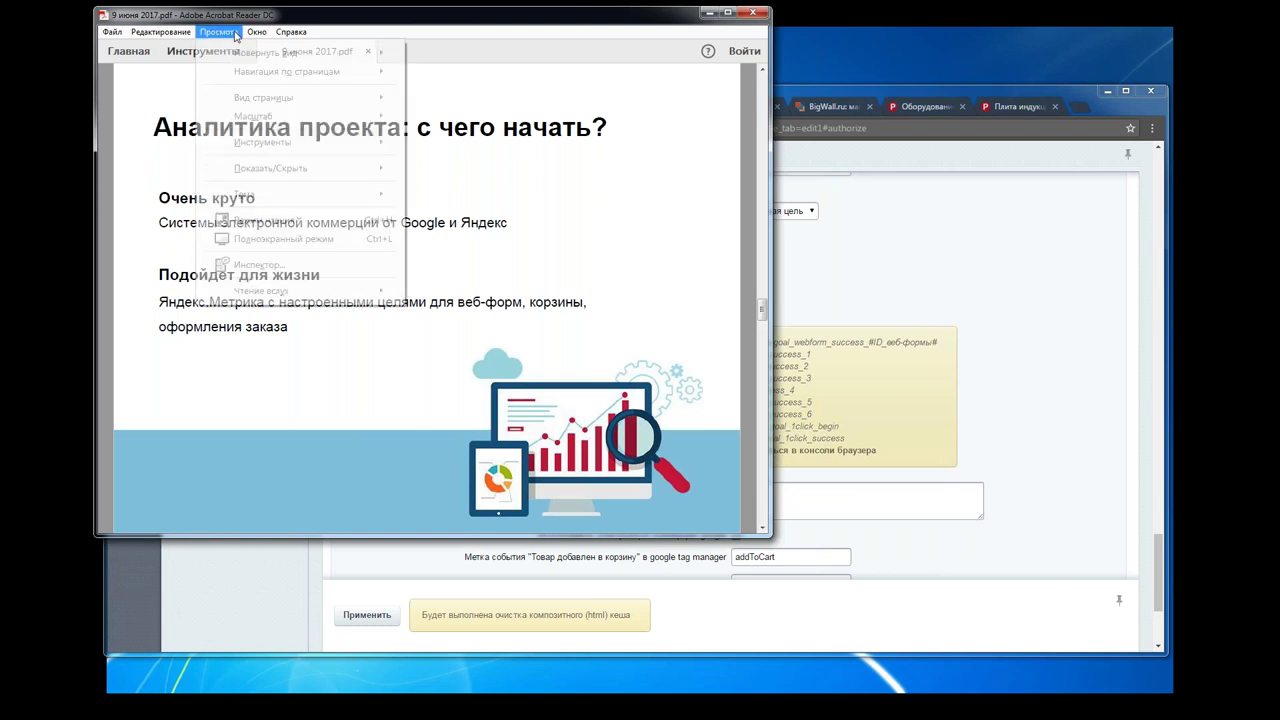
{"action": "left_click", "coordinate": [268, 238]}
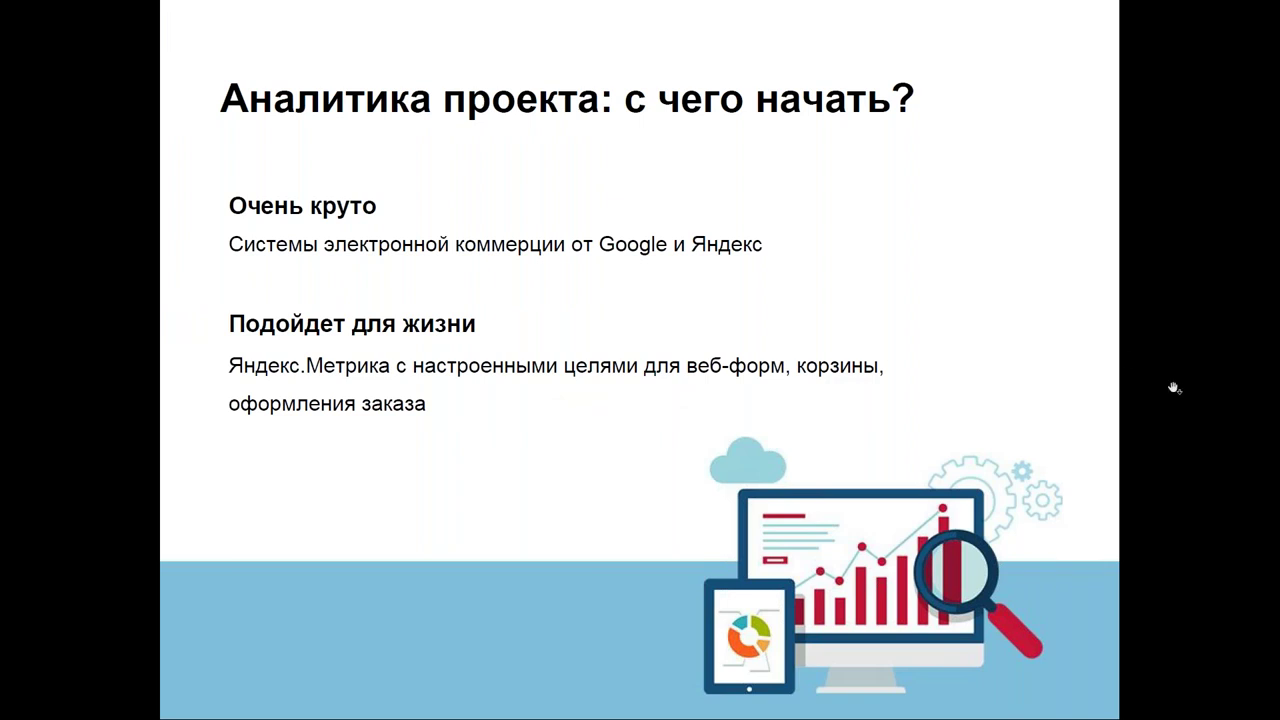
{"action": "key", "text": "Right"}
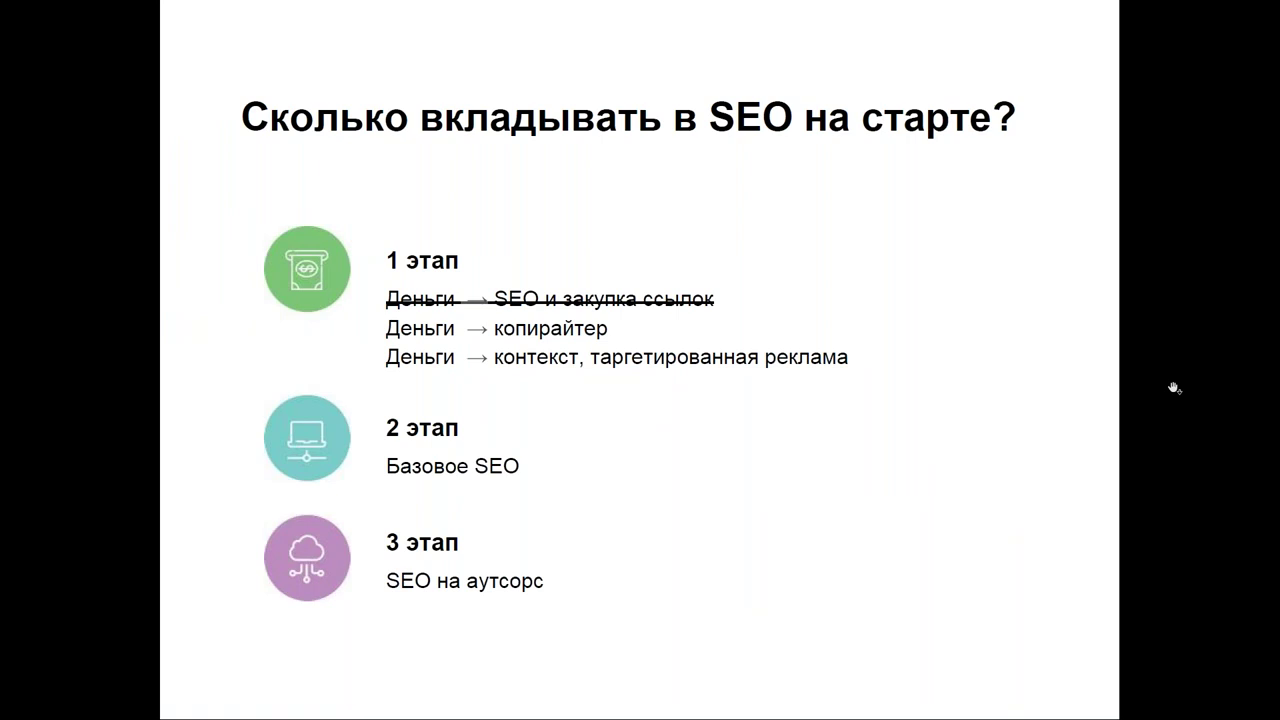